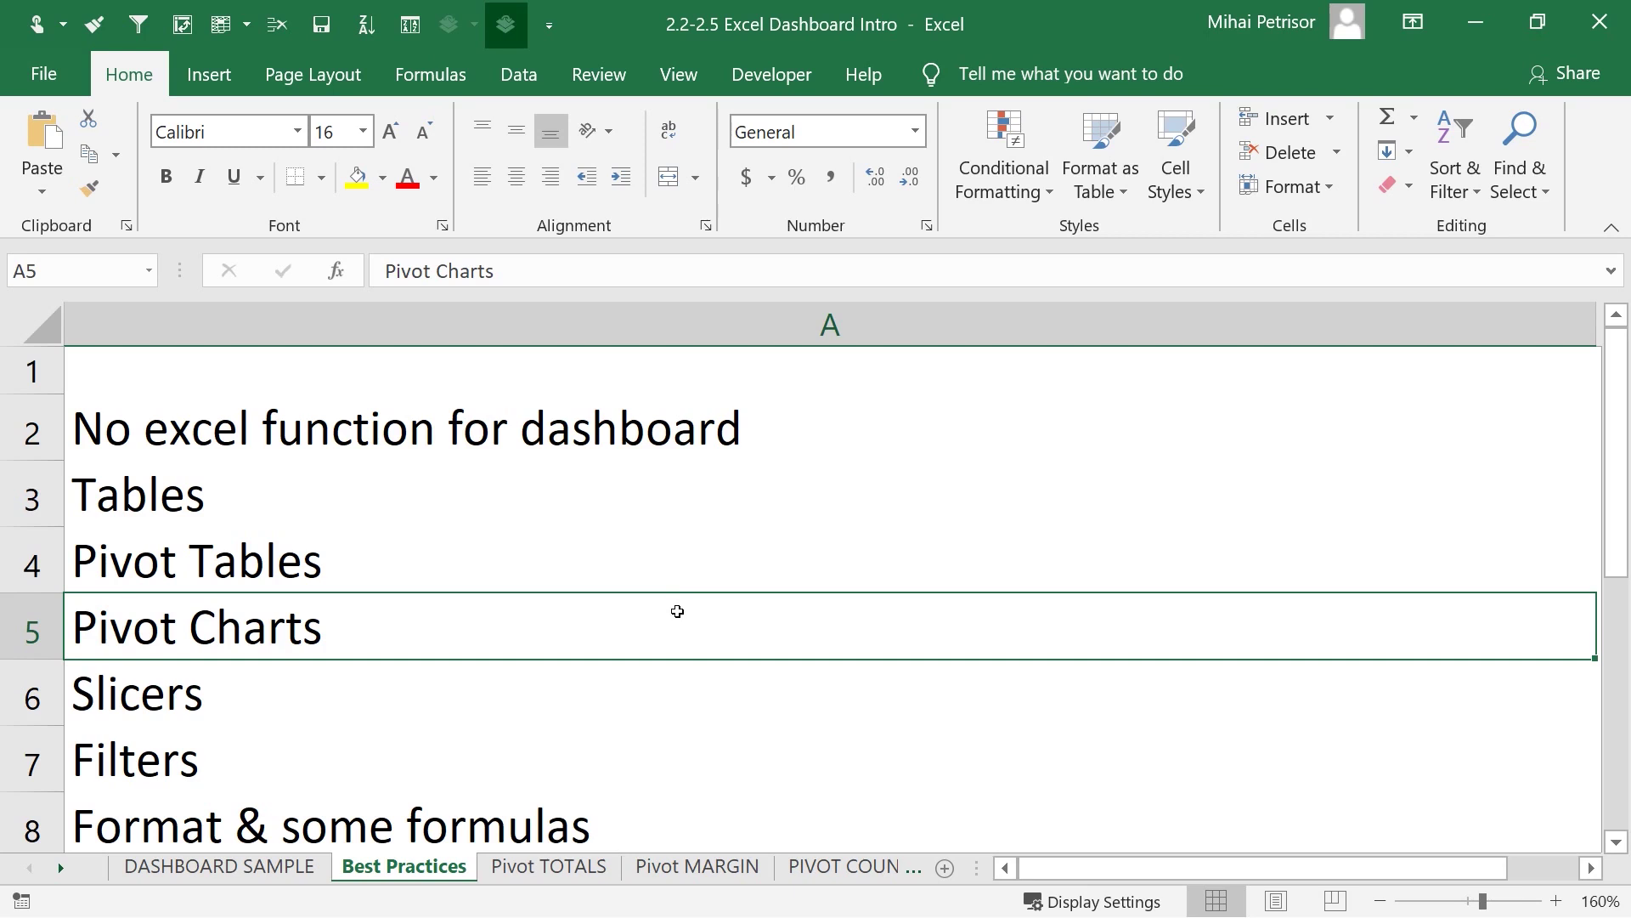
- Review the list of dashboard building blocks on the Best Practices sheet, from Tables down to Format & some formulas
left_click(477, 753)
scroll(376, 612, "down", 1)
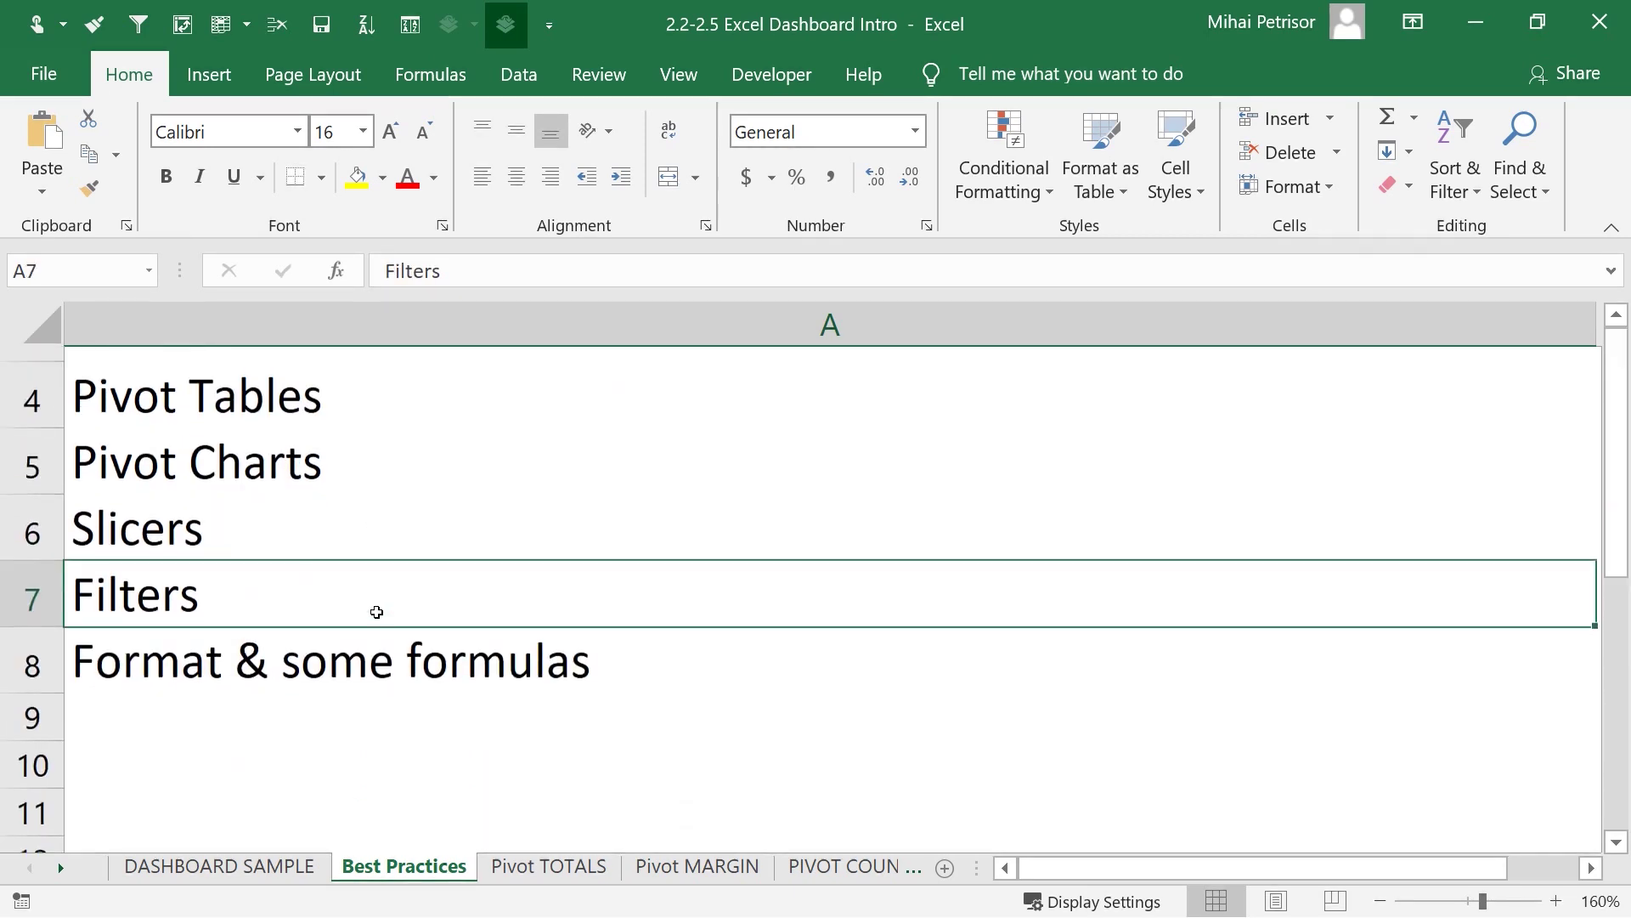
scroll(376, 611, "up", 1)
left_click(548, 866)
left_click(401, 869)
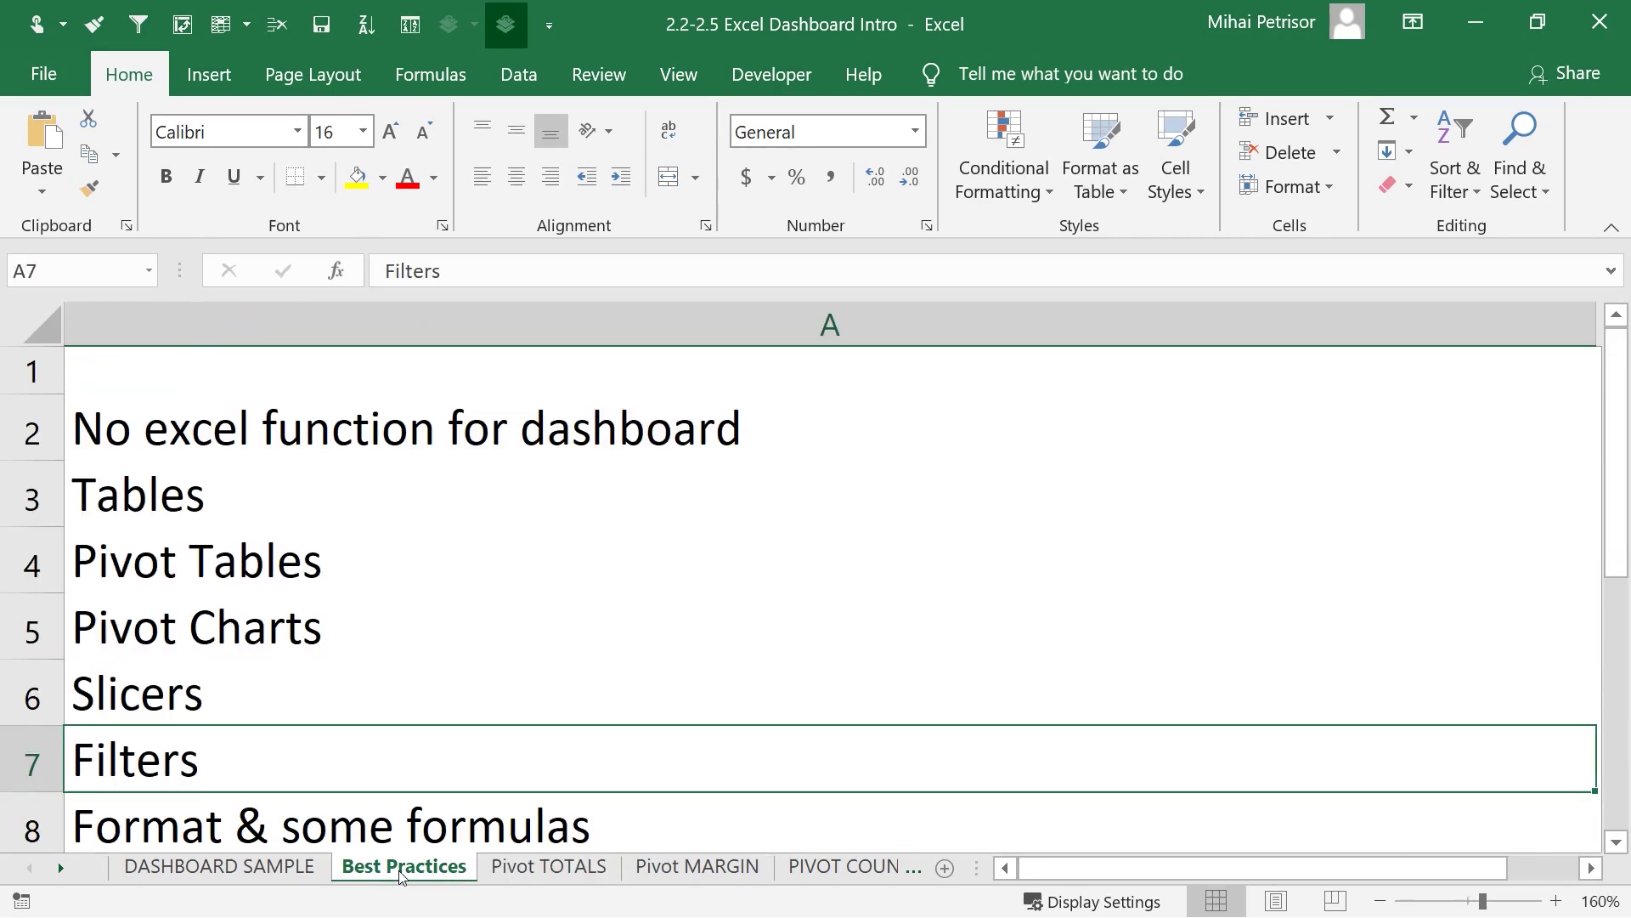
- Look through the Pivot TOTALS, Pivot MARGIN, PIVOT COUNTRIES and Database sheets that feed the sample dashboard
left_click(548, 866)
left_click(697, 865)
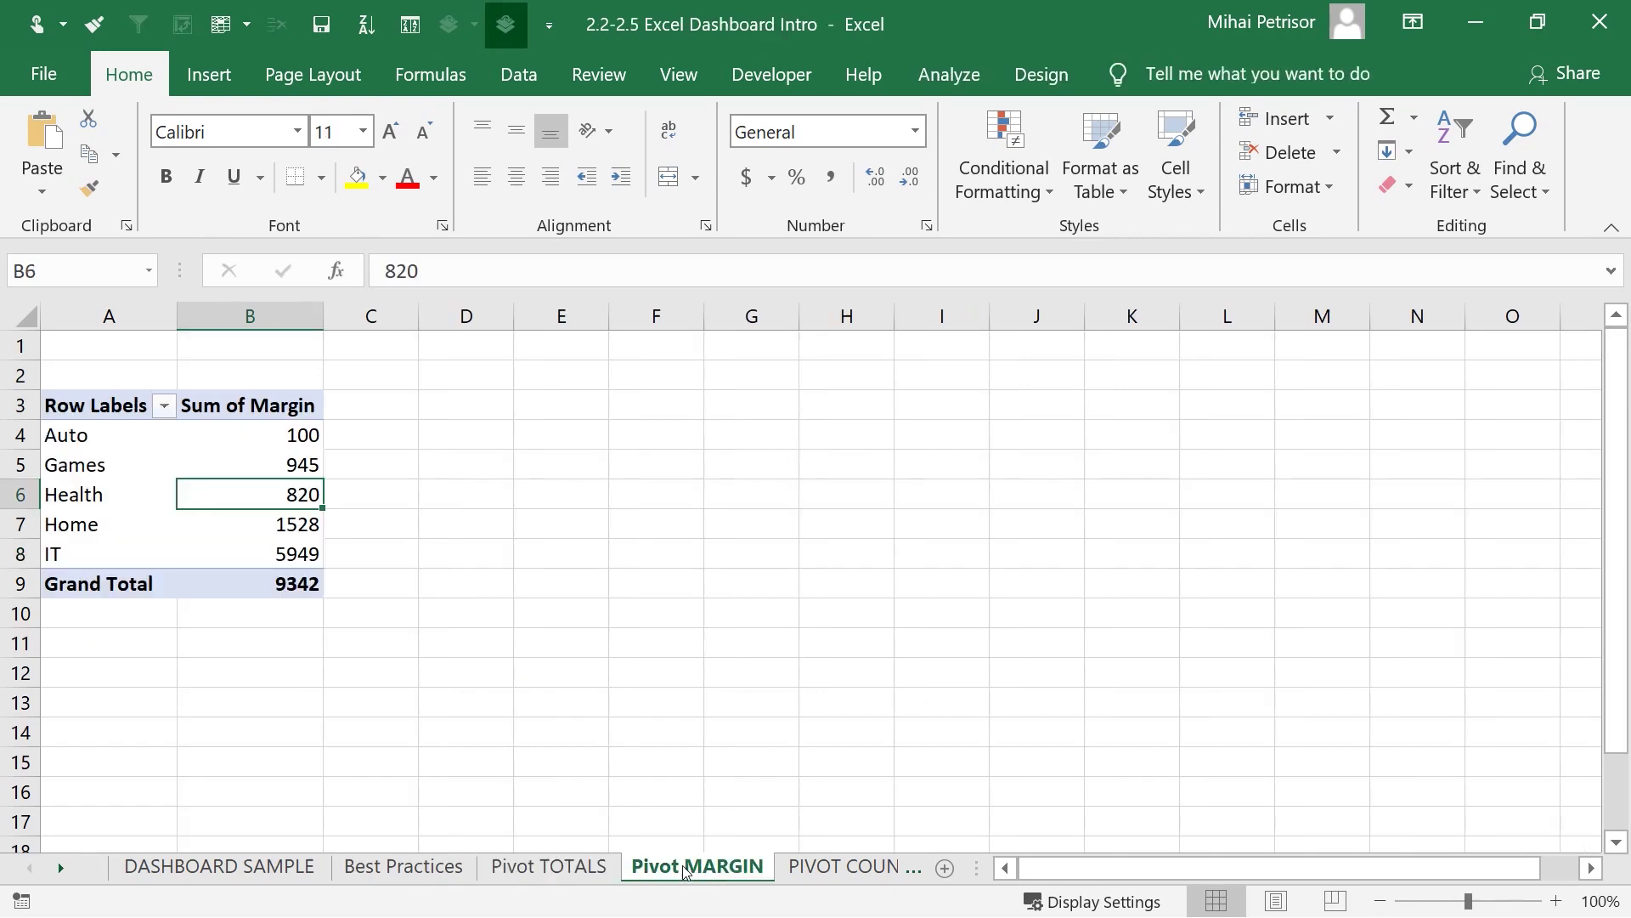
left_click(824, 866)
left_click(63, 868)
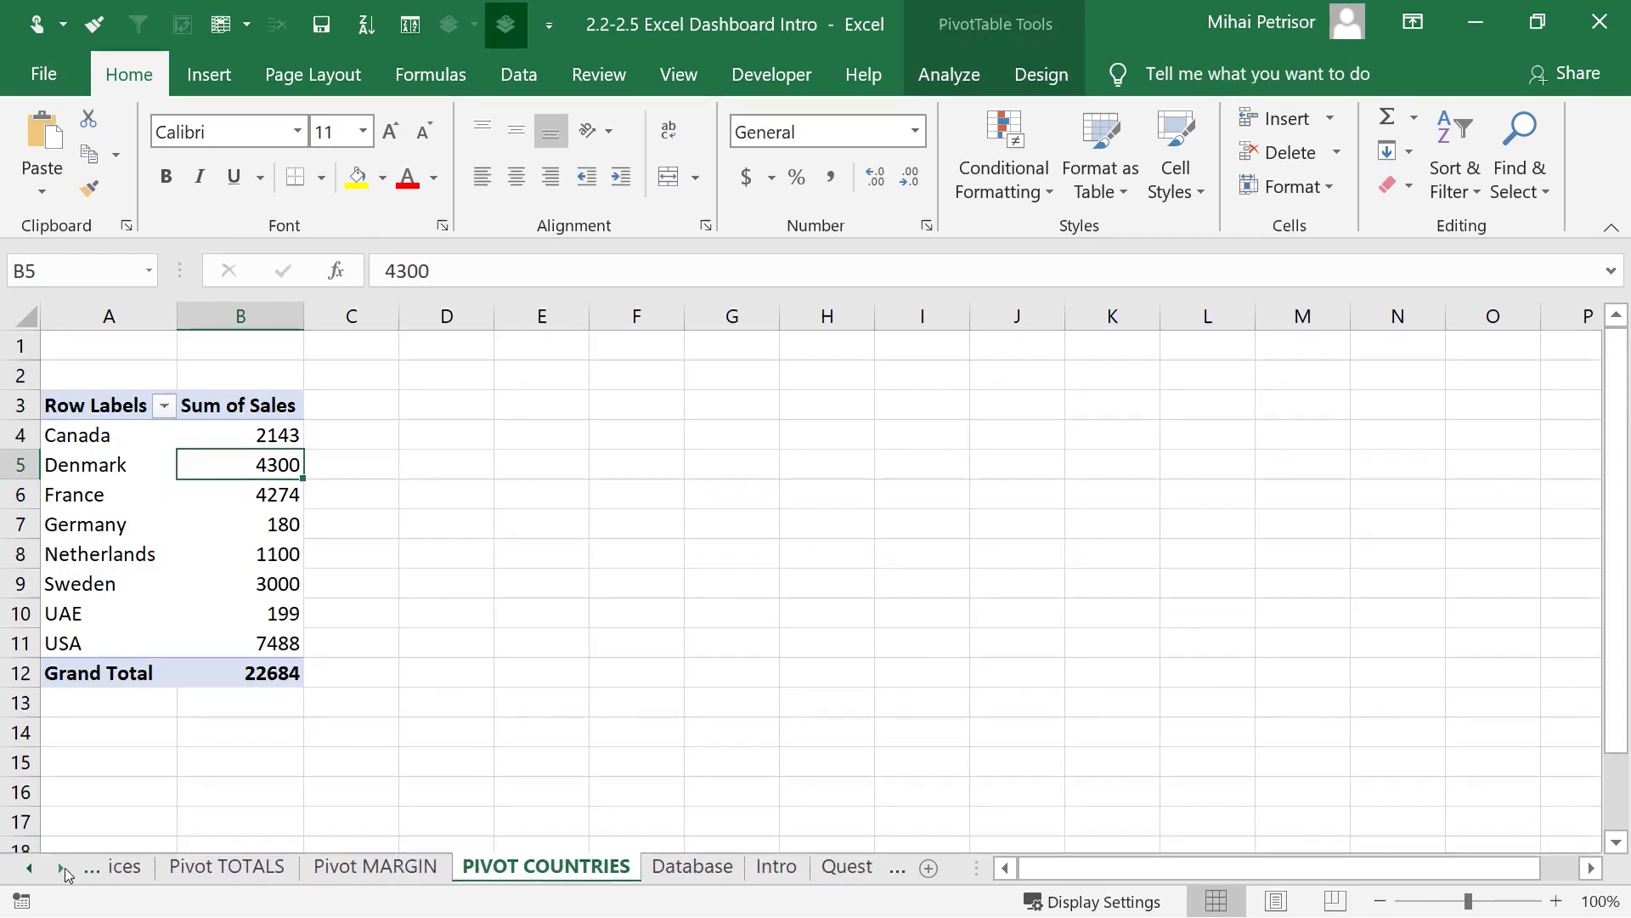
left_click(63, 868)
left_click(684, 866)
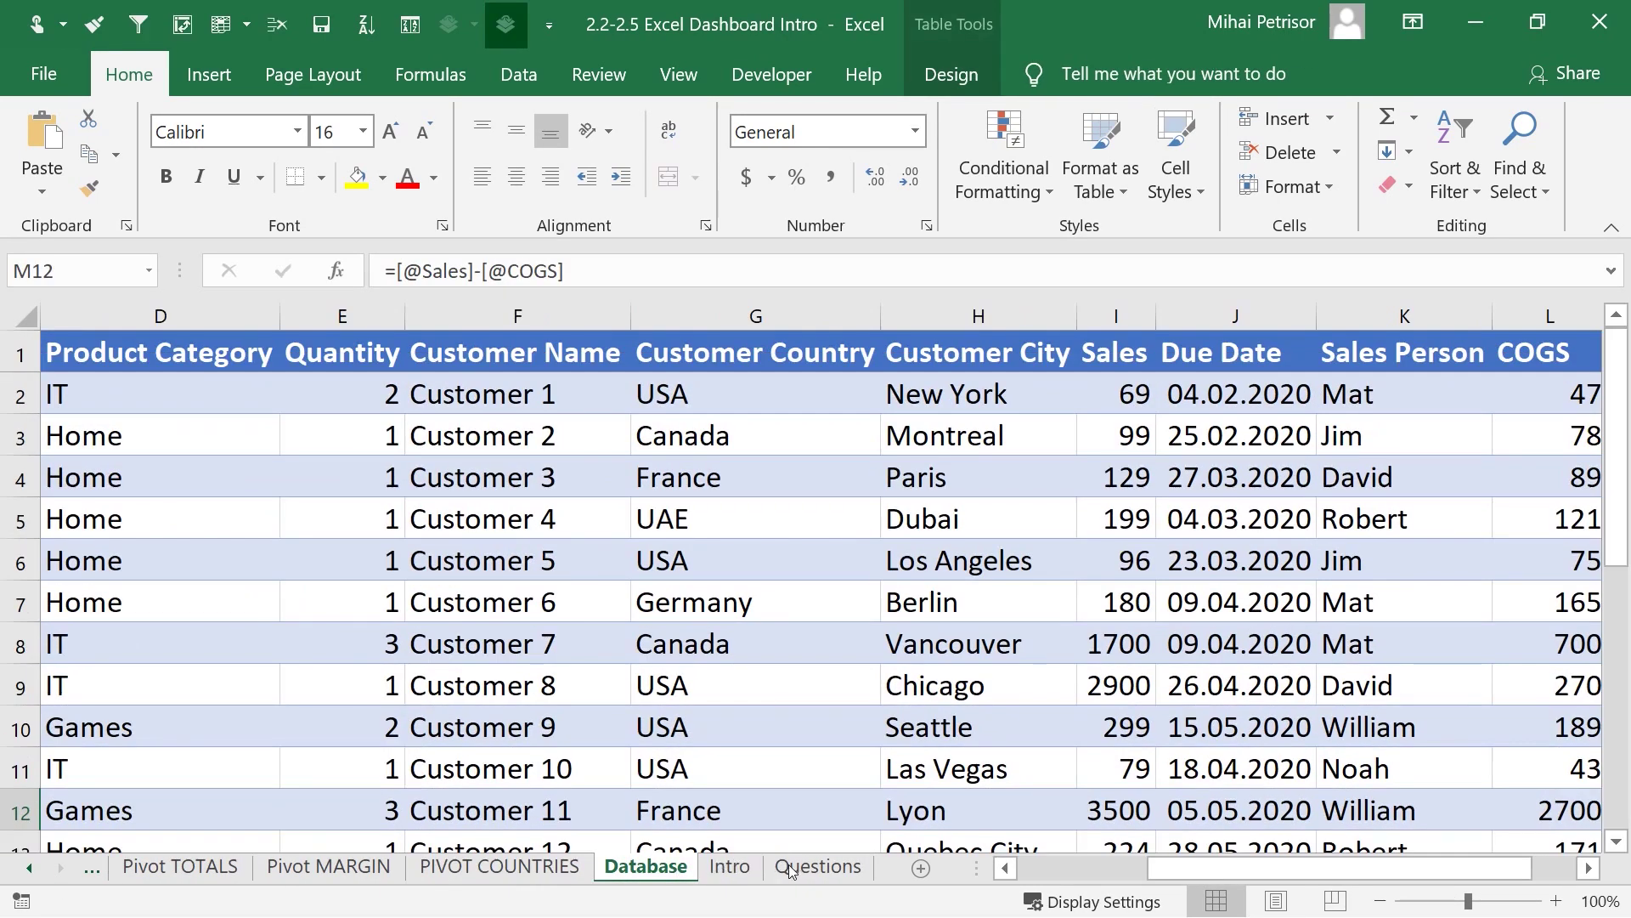
- Go past the Intro sheet to the Questions sheet and select the six planning questions in A2:A7
left_click(729, 866)
left_click(837, 867)
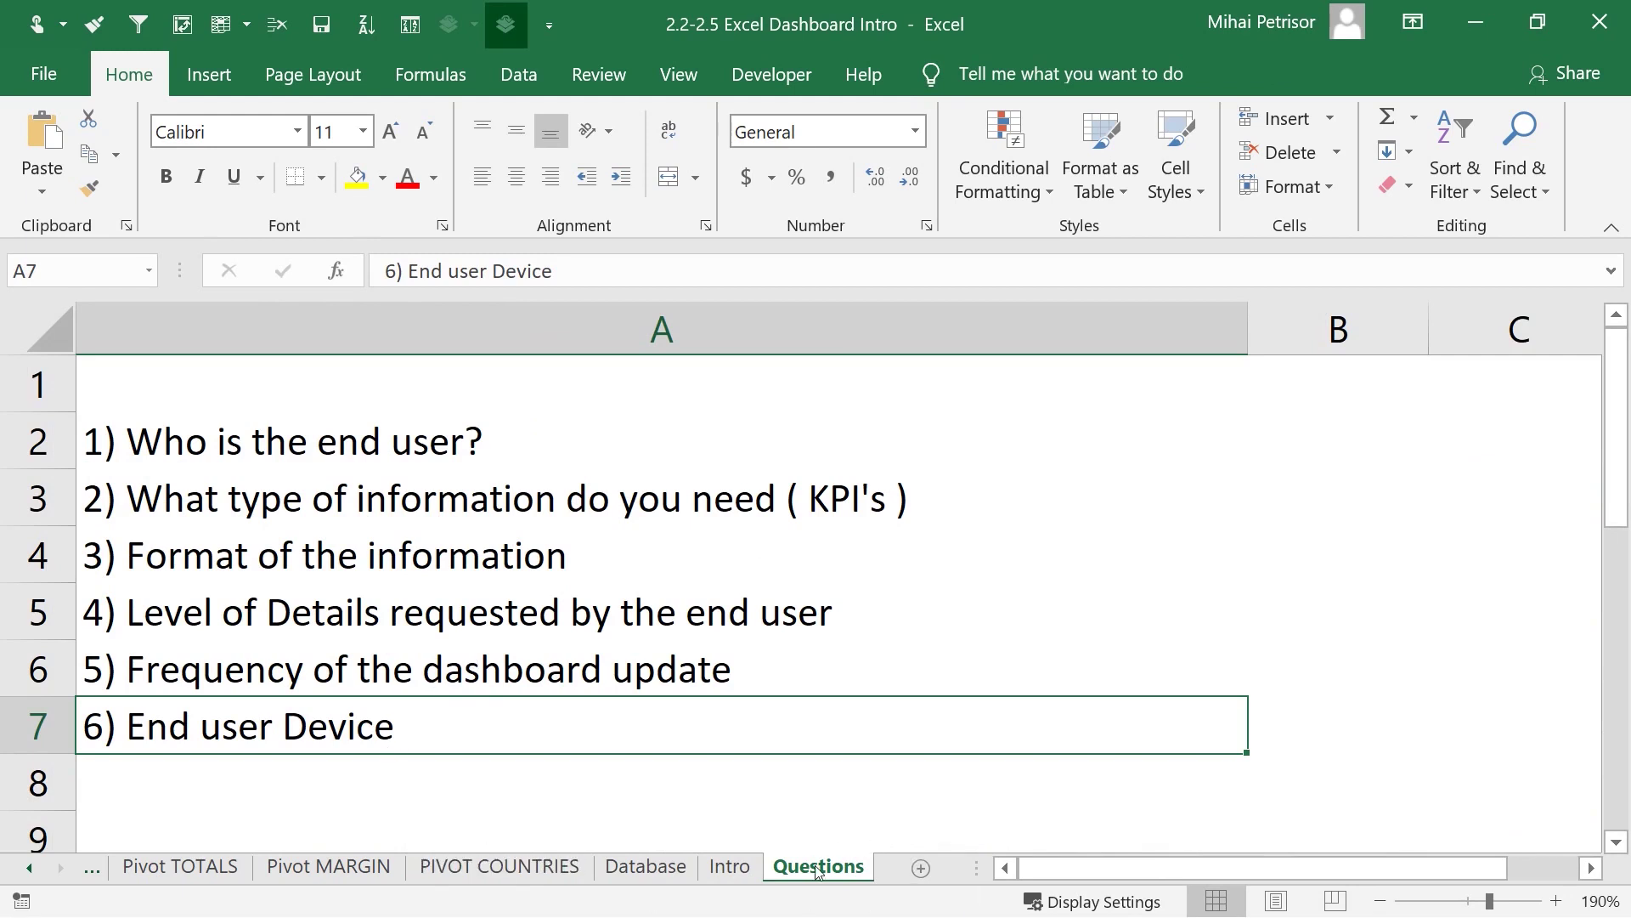
left_click_drag(207, 441, 207, 737)
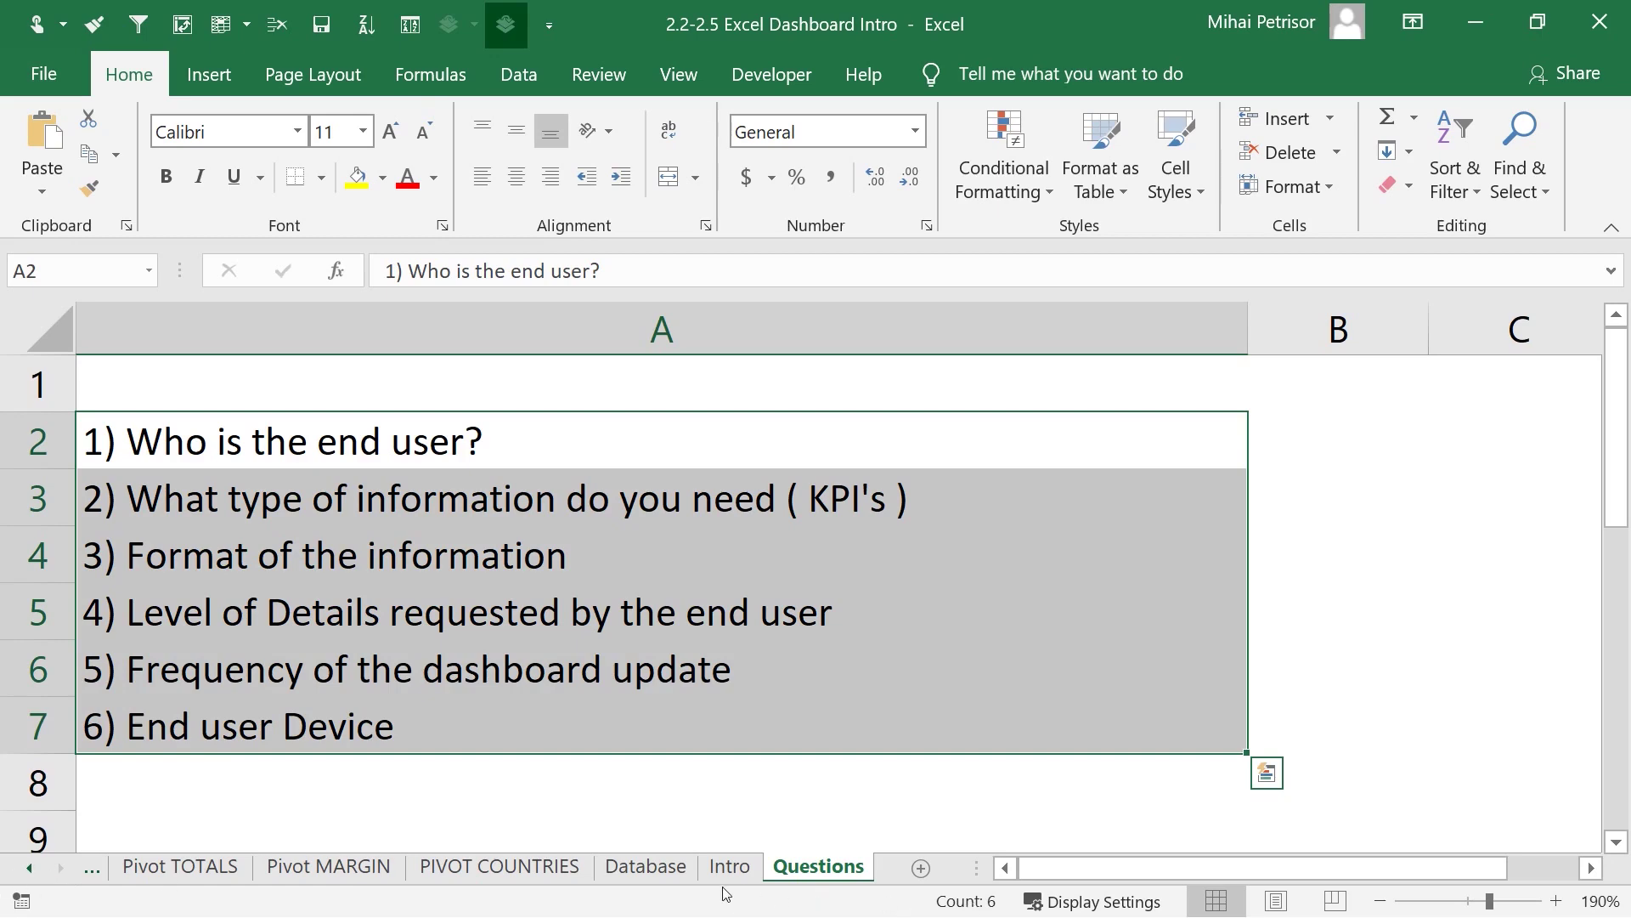
- Return to the DASHBOARD SAMPLE sheet, examine its sales, margin and country charts, and reopen the Best Practices sheet
left_click(646, 866)
key("ctrl+Page_Up")
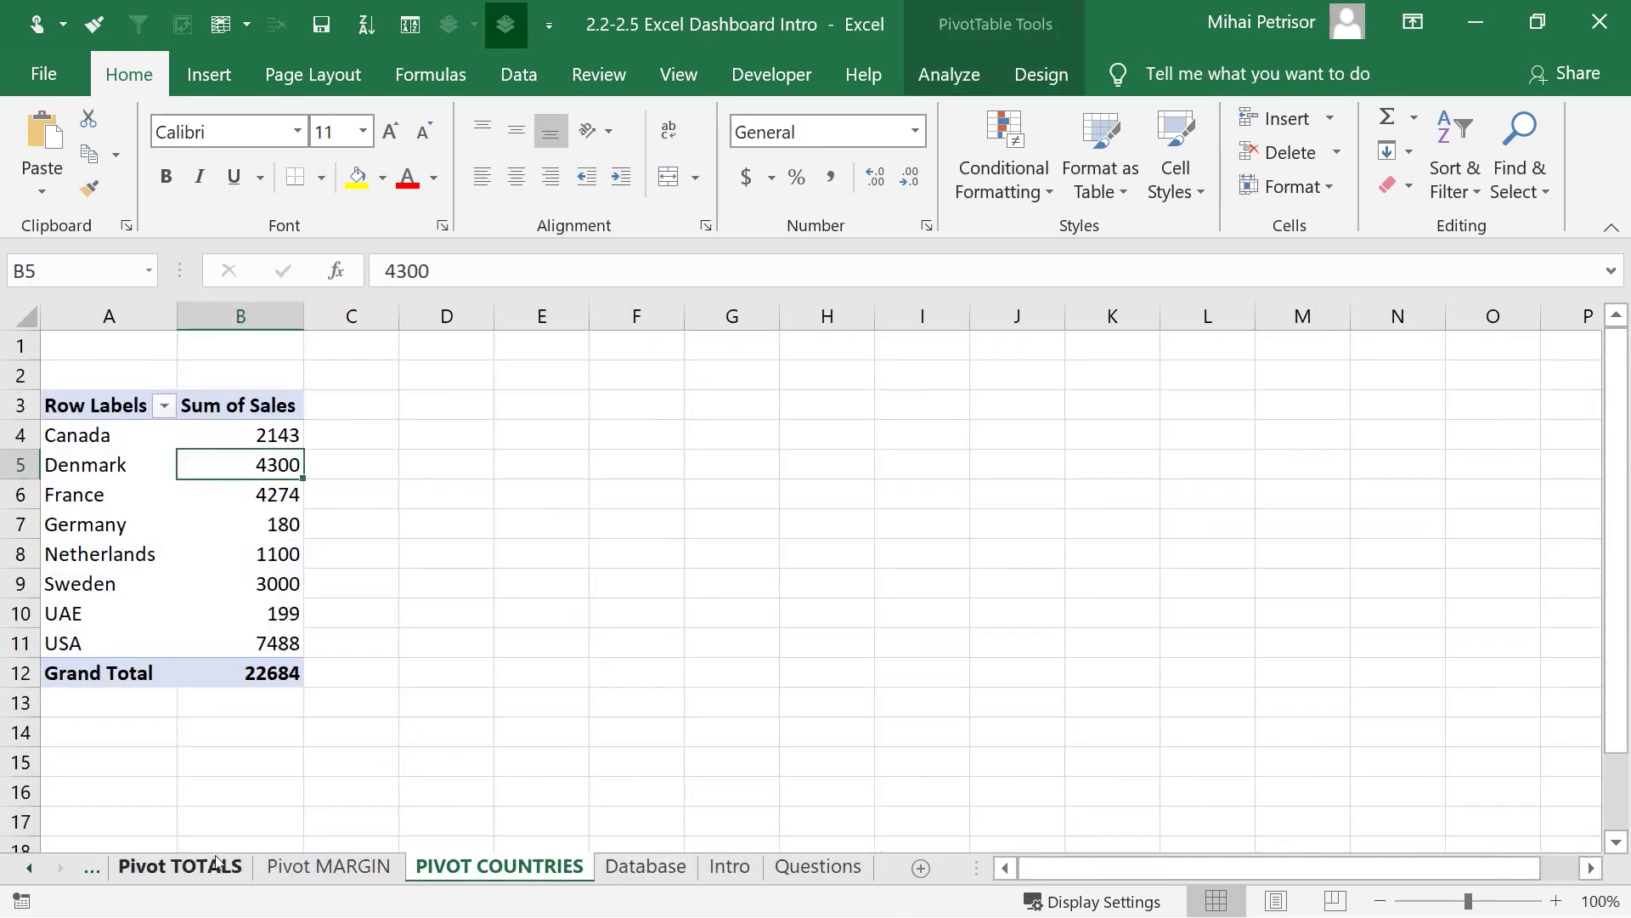
left_click(34, 866)
left_click(34, 867)
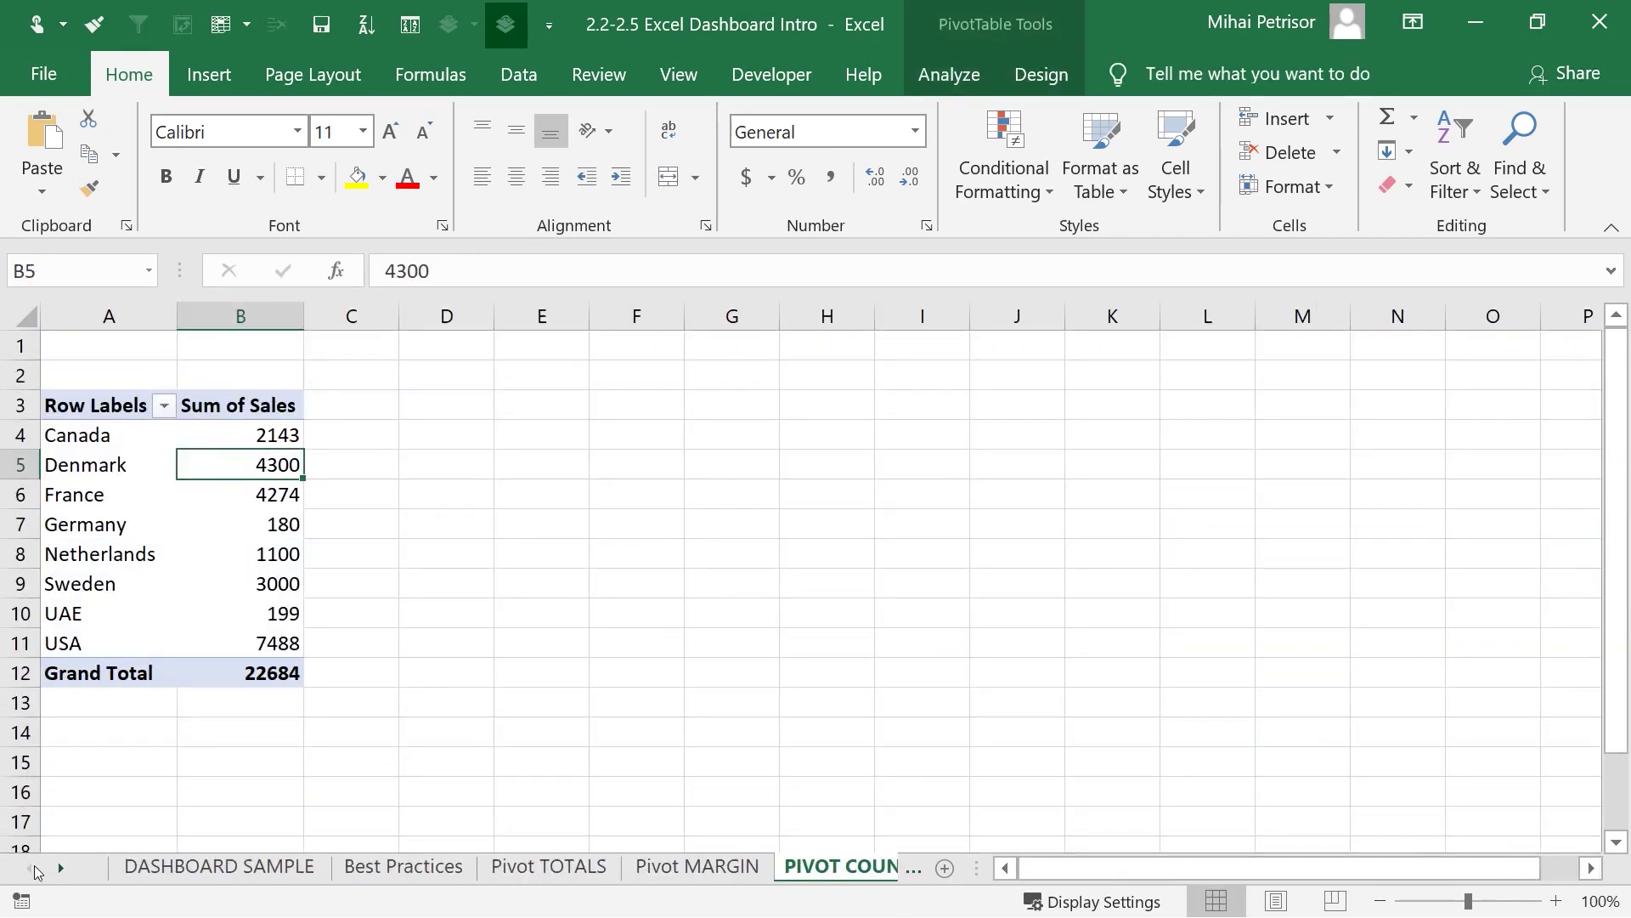
left_click(204, 867)
scroll(619, 619, "down", 5)
scroll(620, 619, "down", 1)
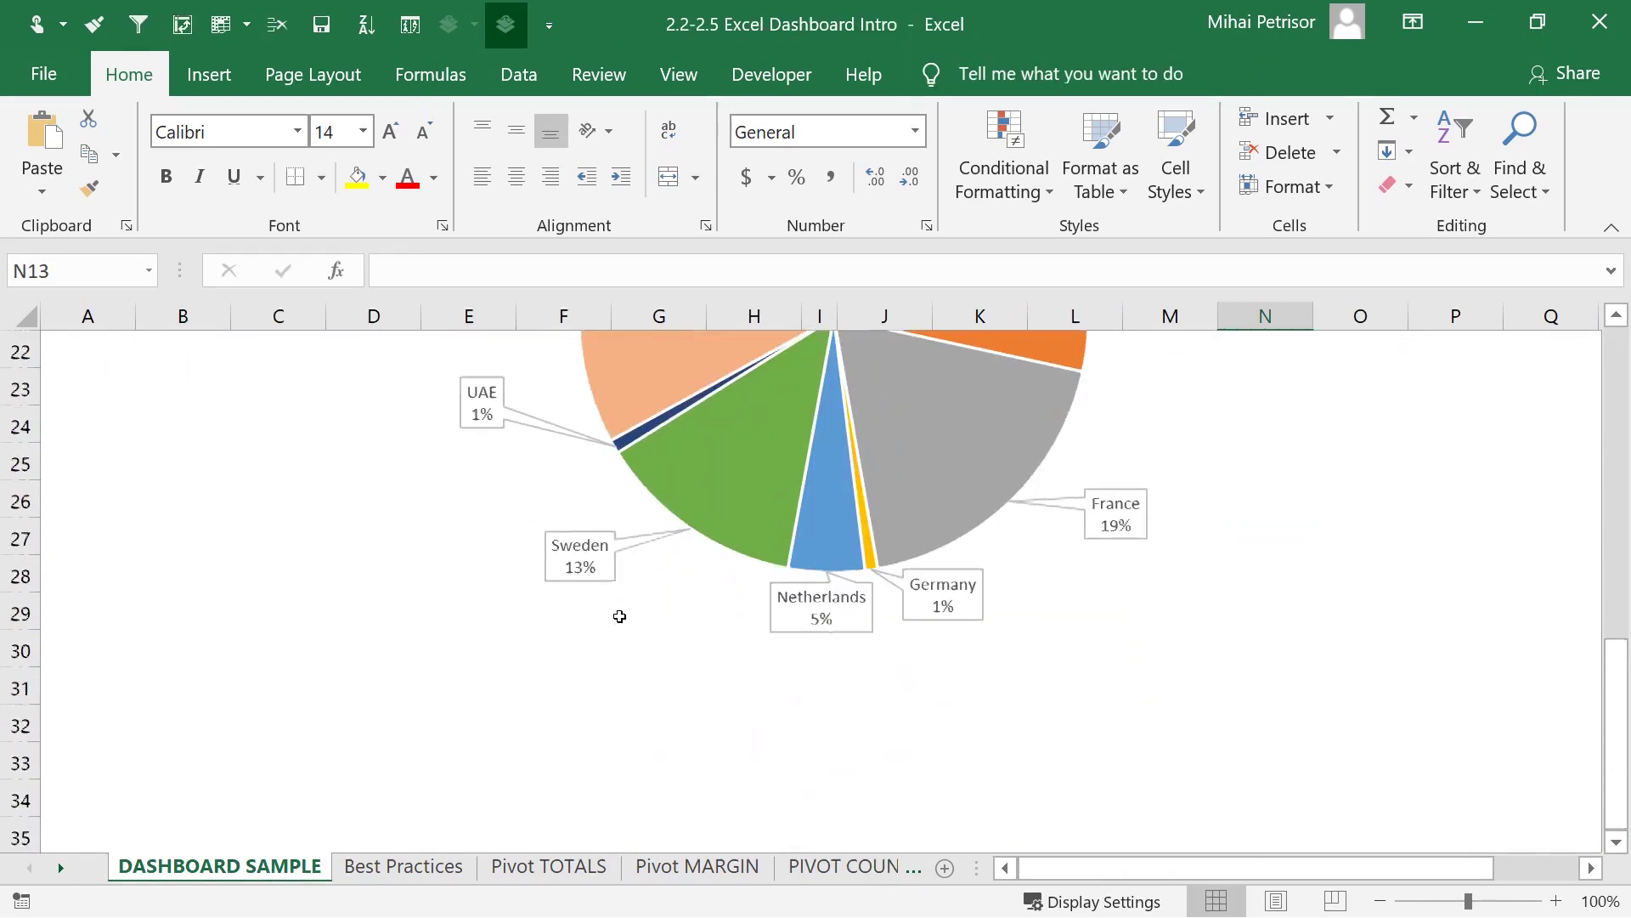
scroll(618, 614, "up", 7)
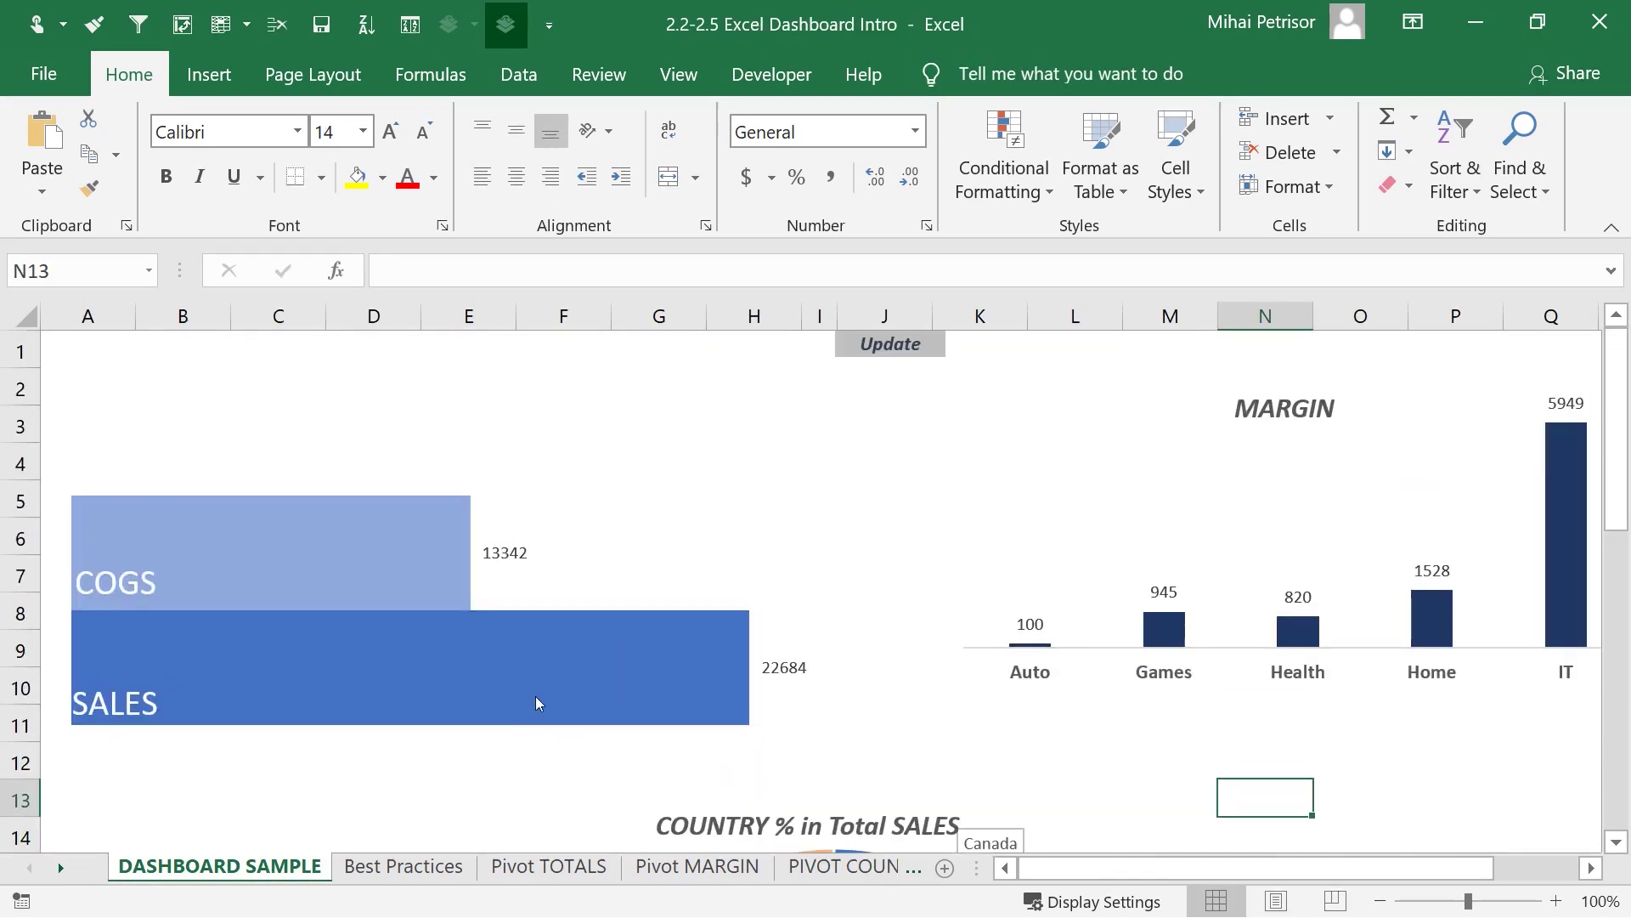
left_click(406, 866)
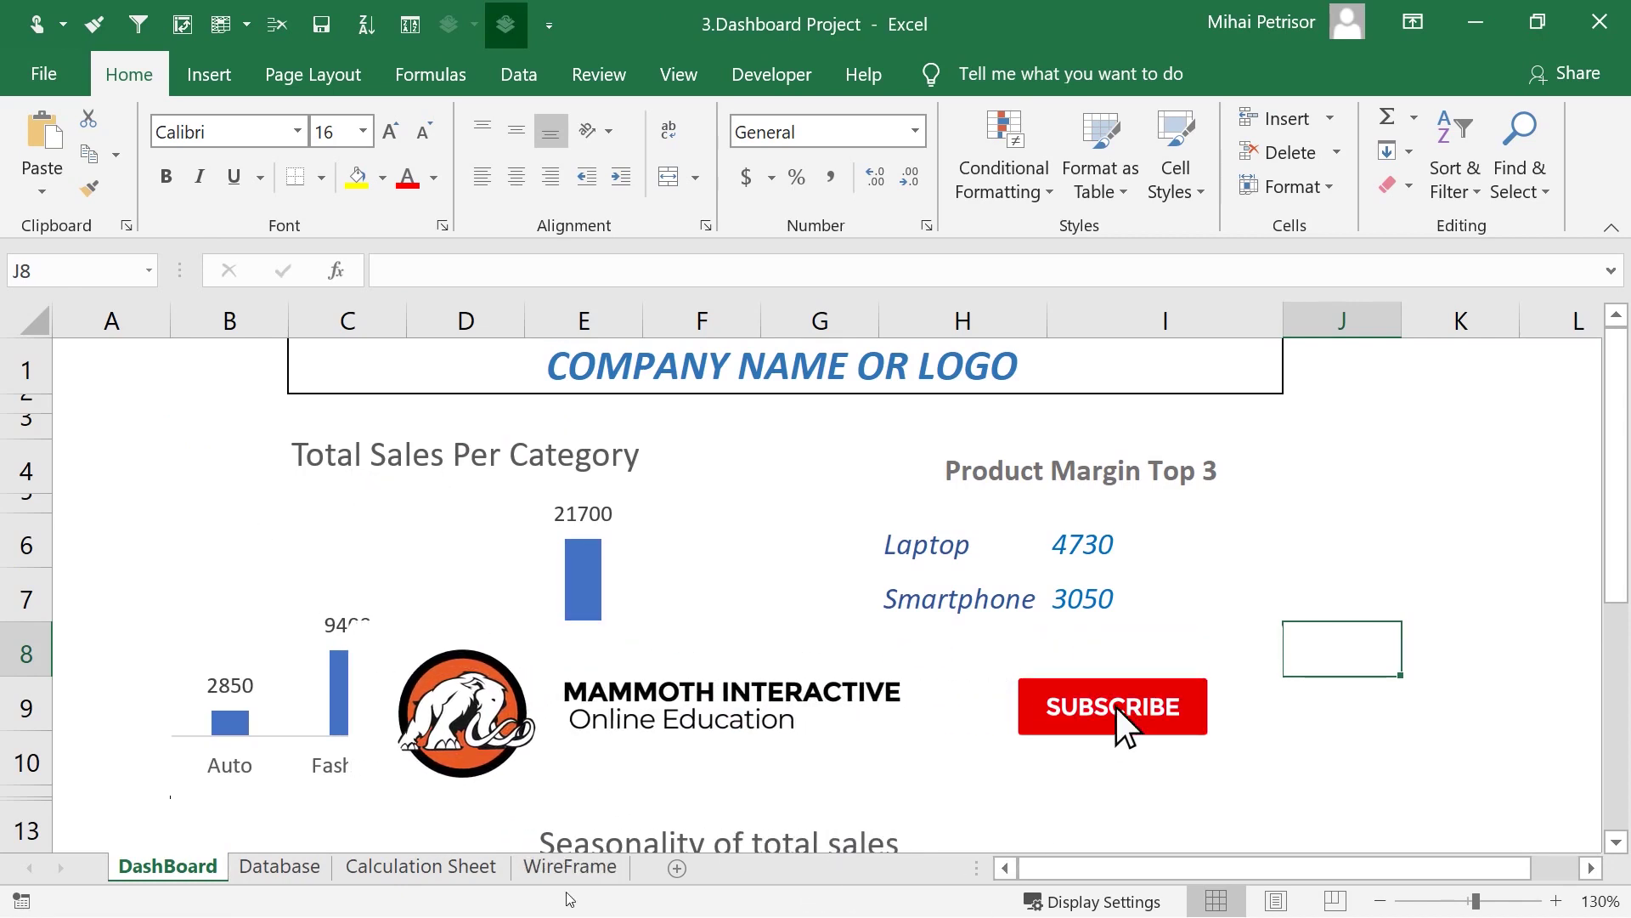
- In the 3.Dashboard Project workbook, examine the WireFrame layout, the Calculation Sheet pivot tables and the Database sheet
left_click(570, 866)
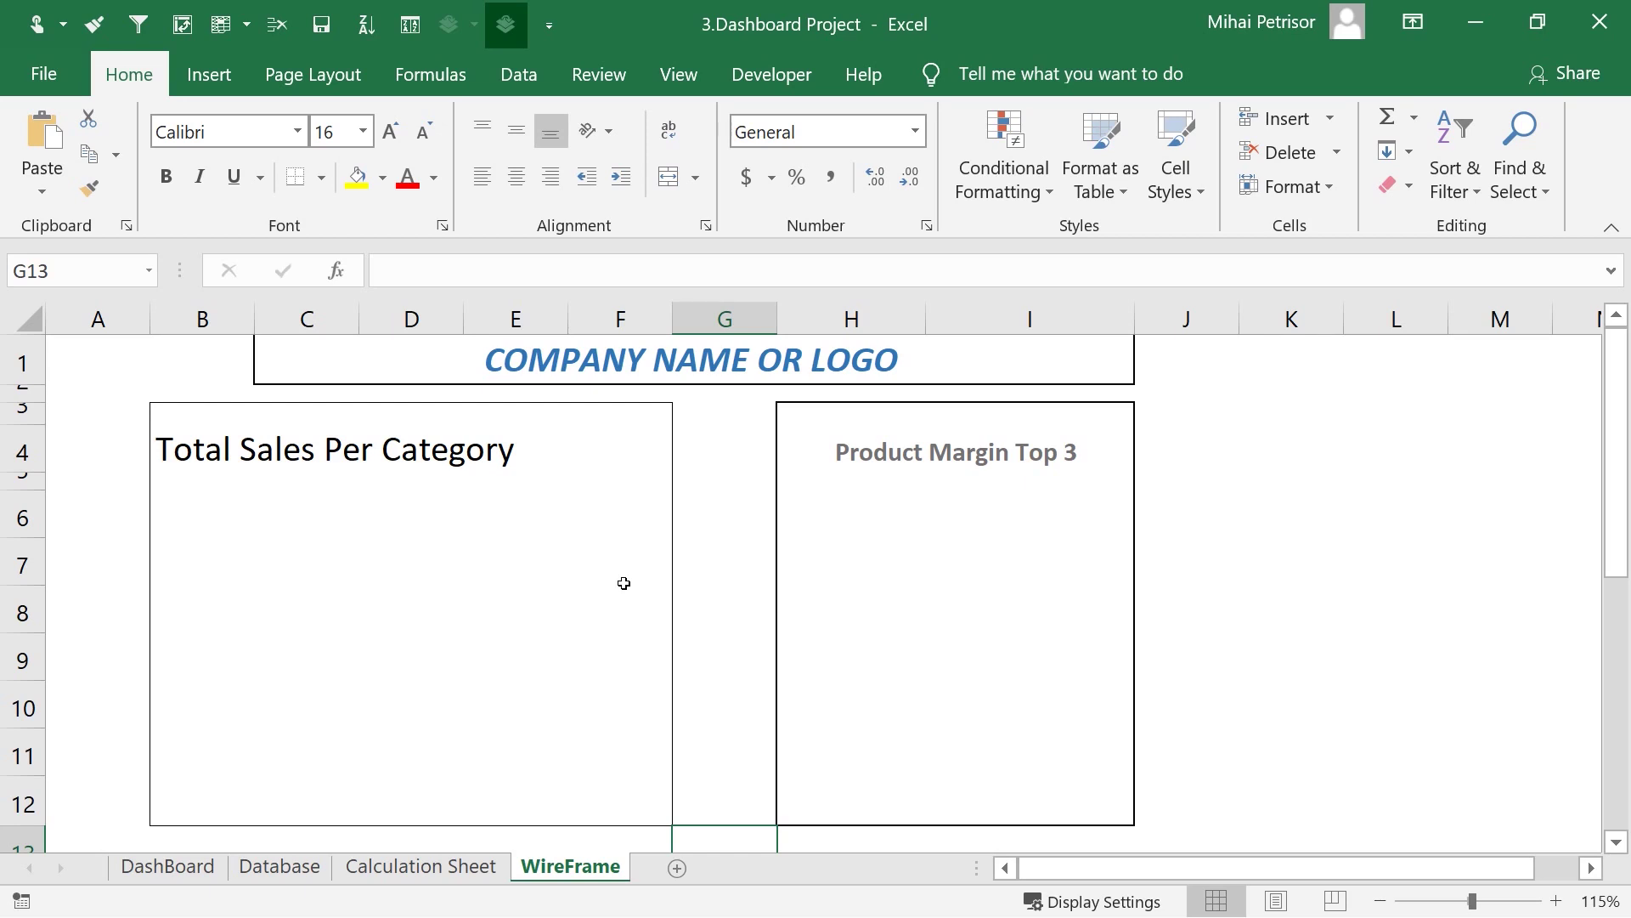
left_click(406, 866)
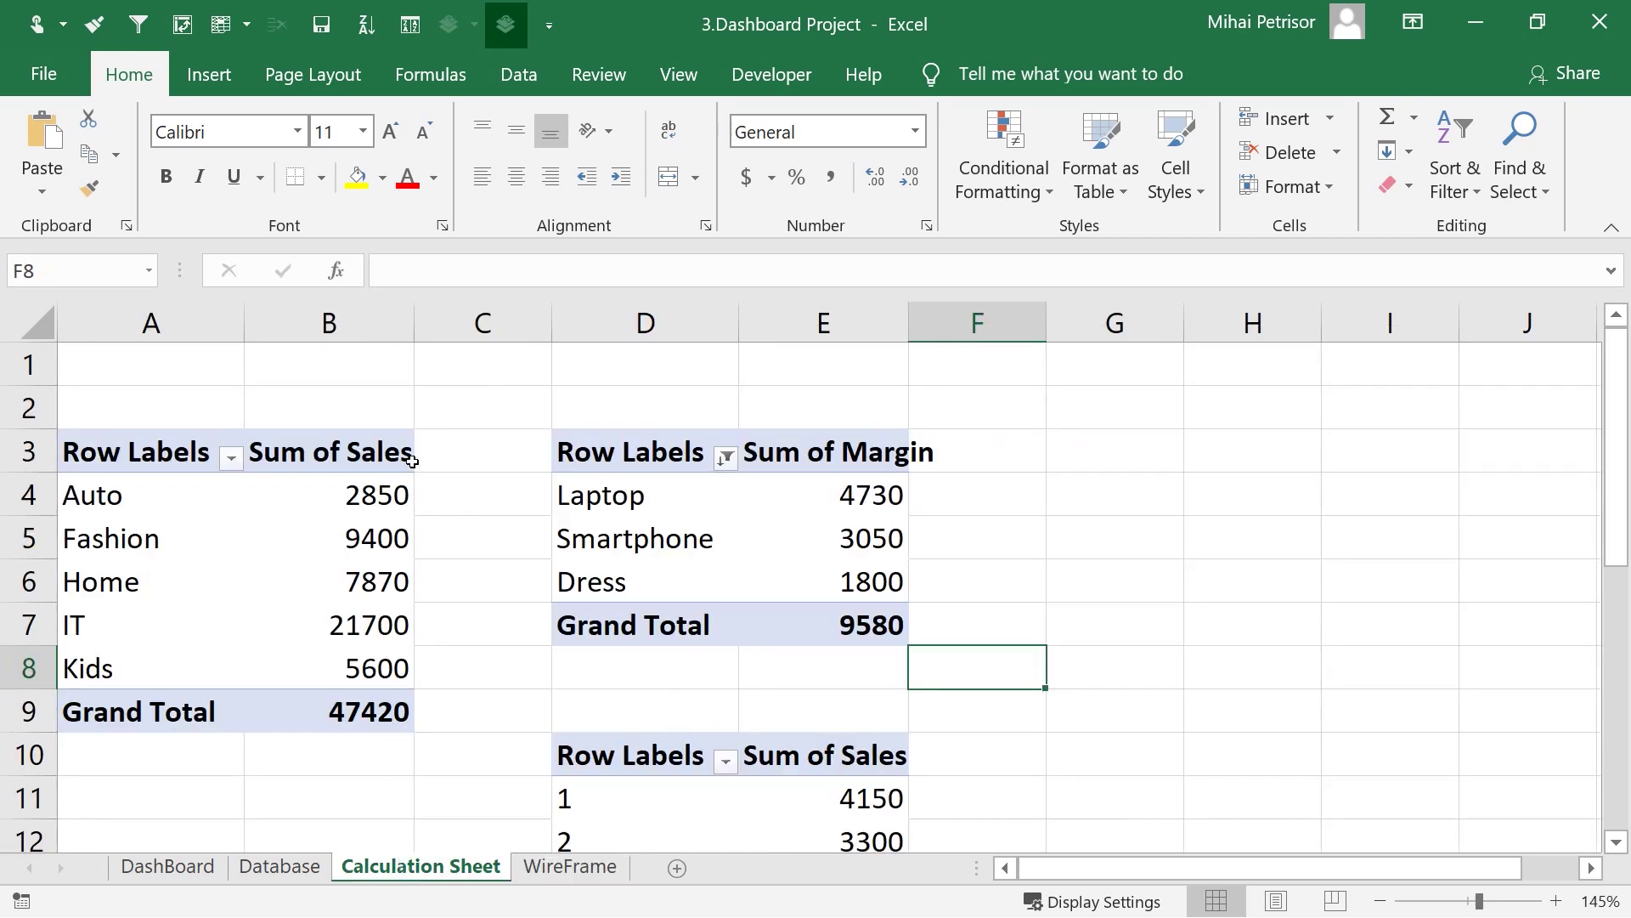
scroll(510, 563, "down", 6)
scroll(509, 563, "up", 6)
left_click(279, 870)
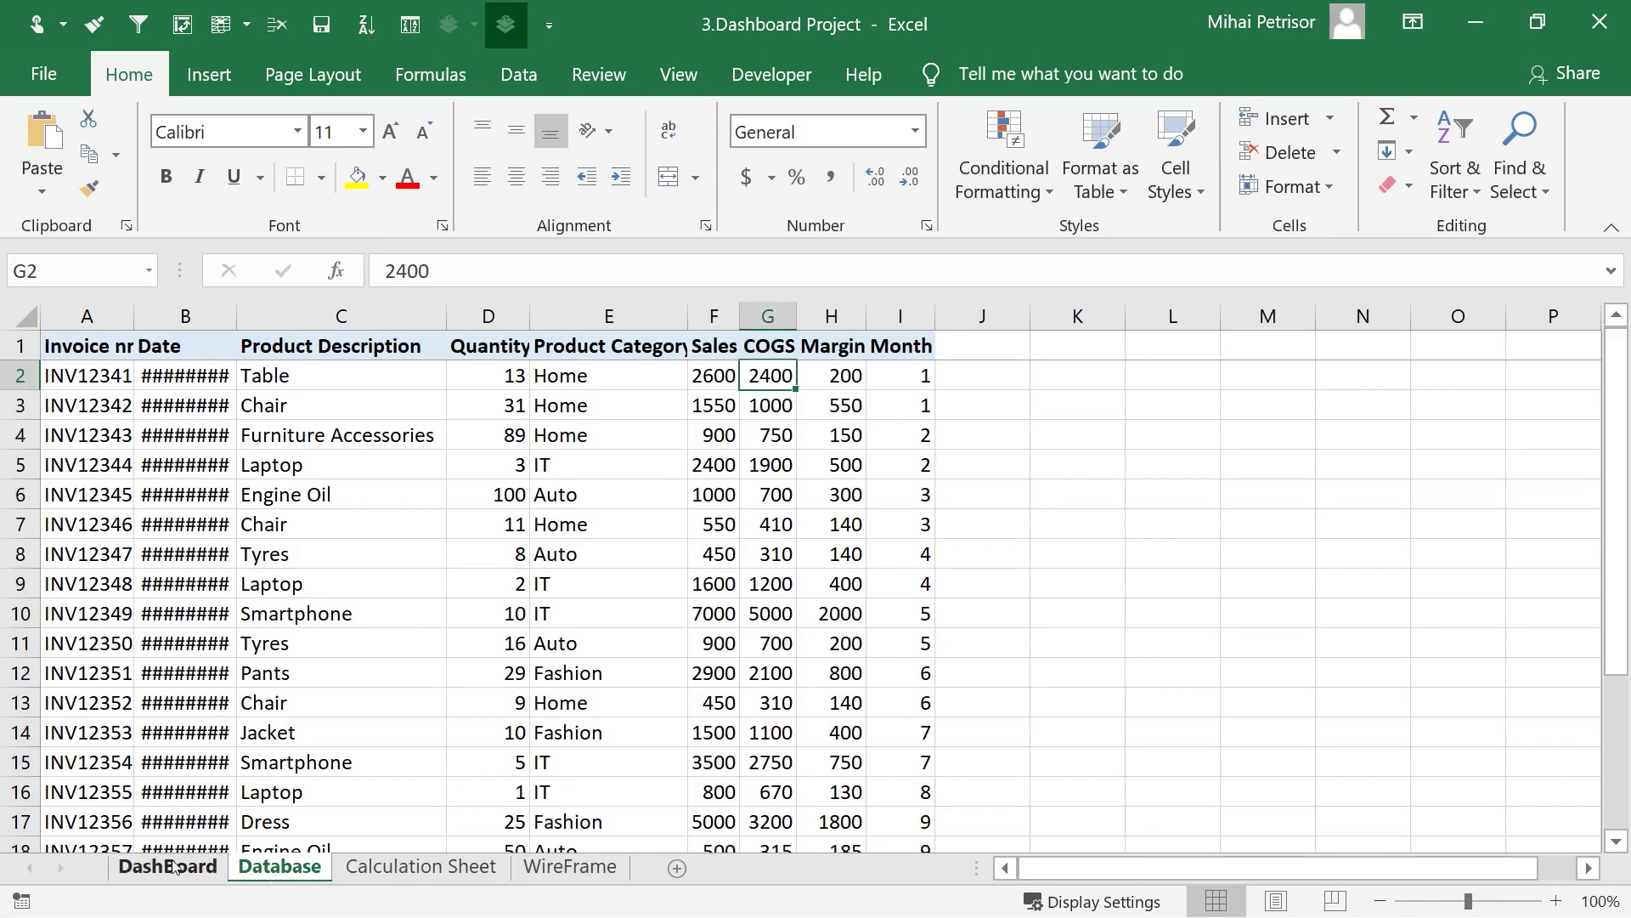
- Examine the Total Sales Per Category and Seasonality of total sales charts on the DashBoard sheet
left_click(139, 868)
scroll(583, 609, "down", 3)
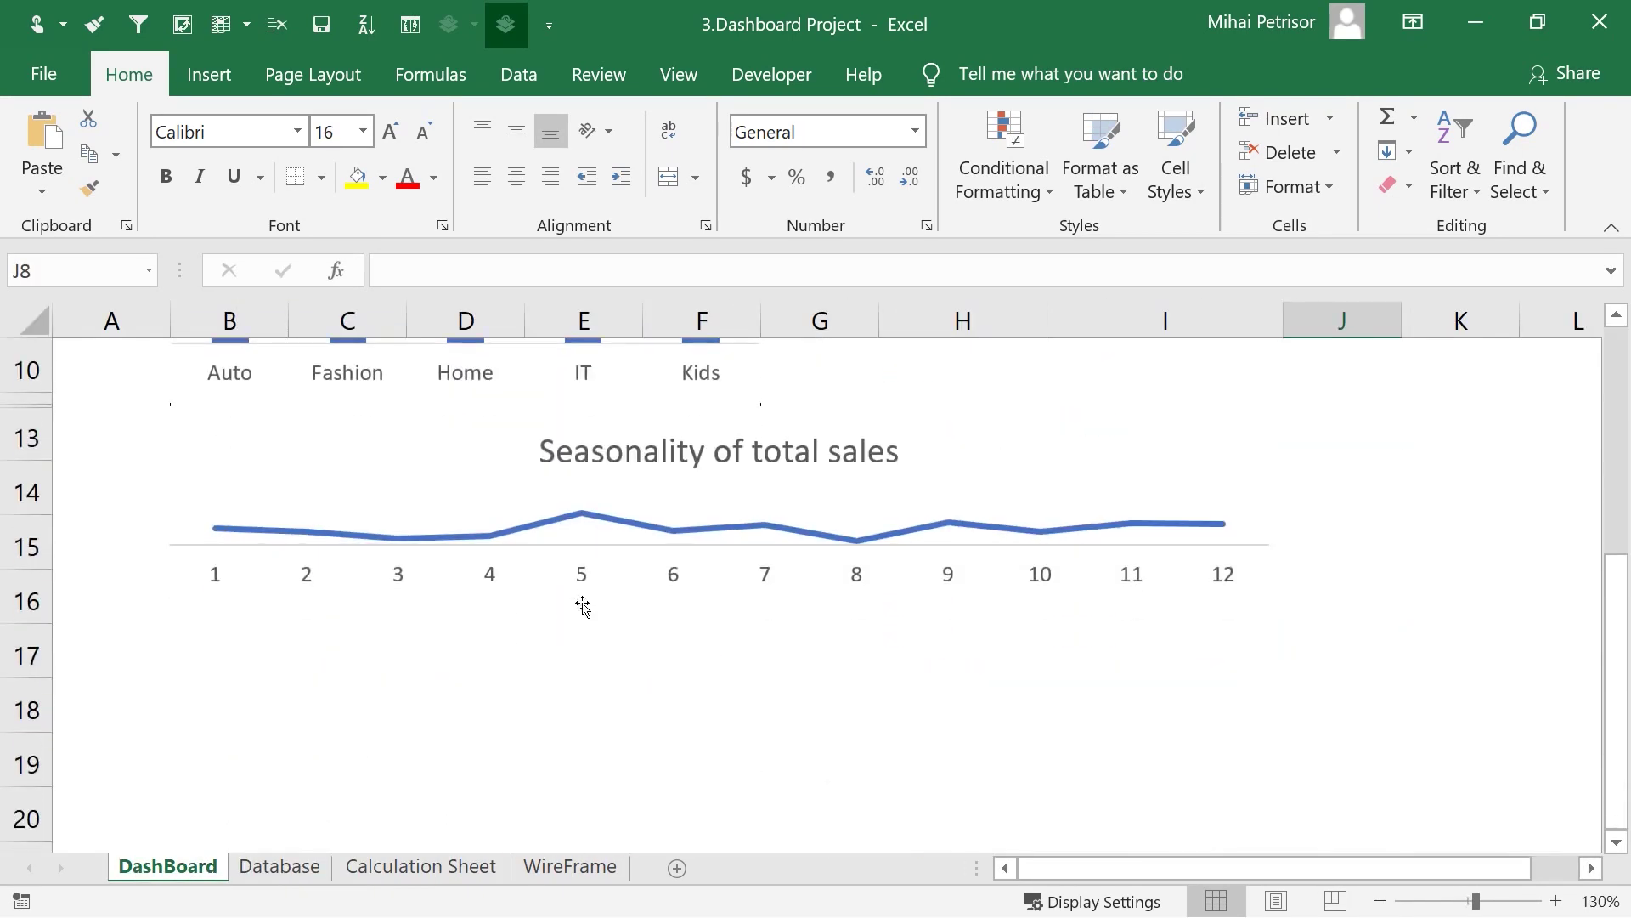
scroll(583, 607, "up", 1)
scroll(583, 605, "up", 2)
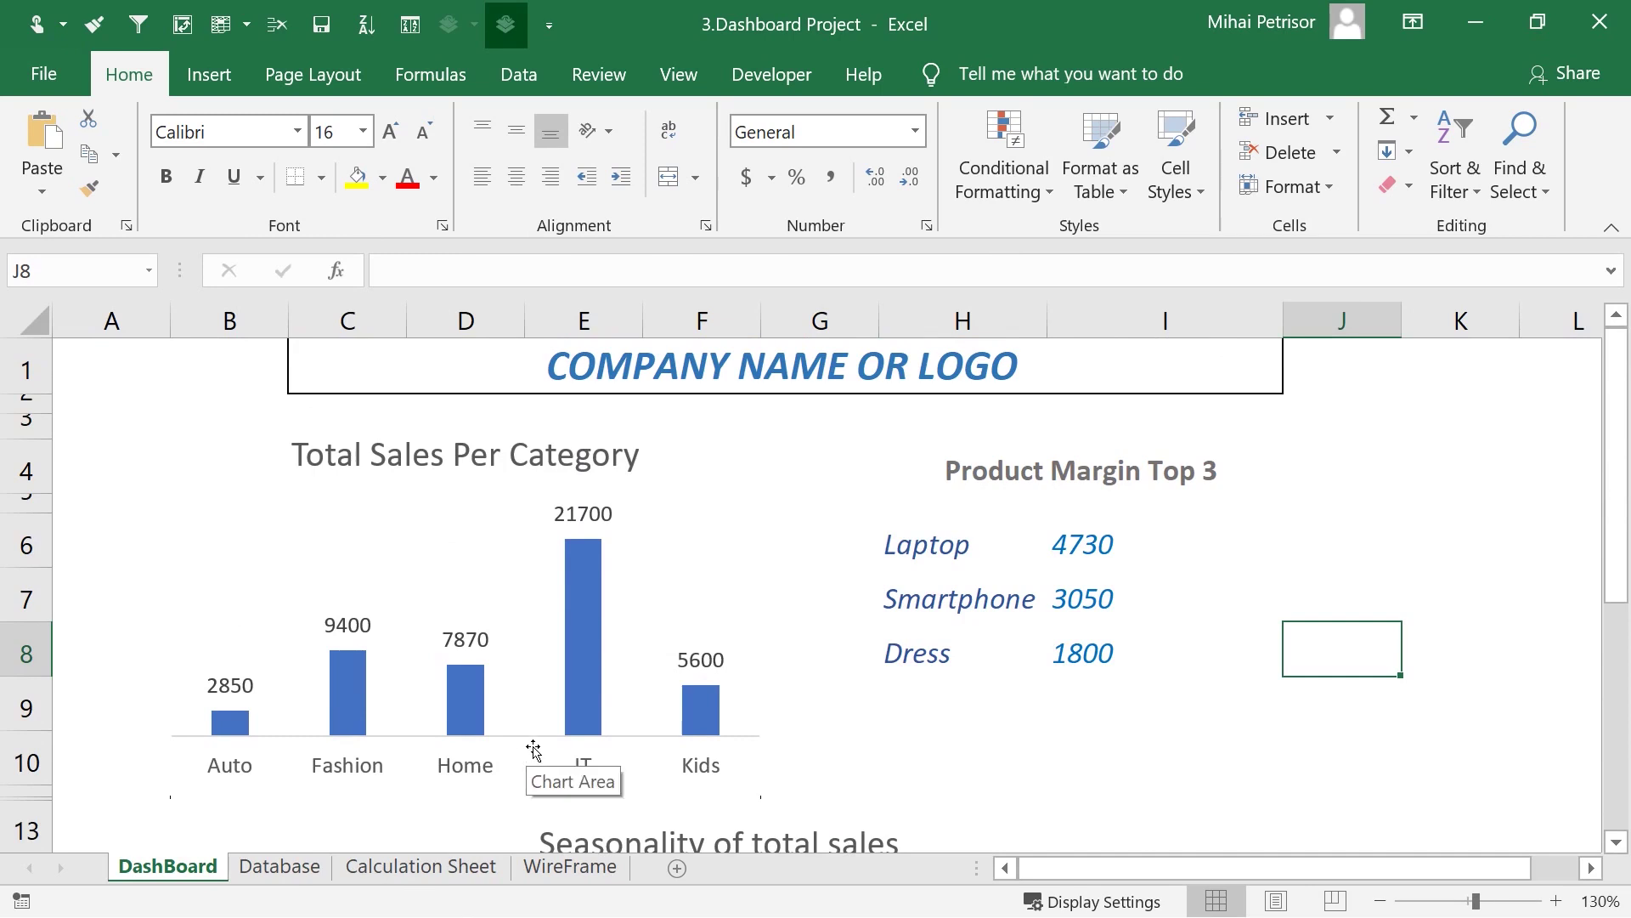
scroll(534, 750, "down", 1)
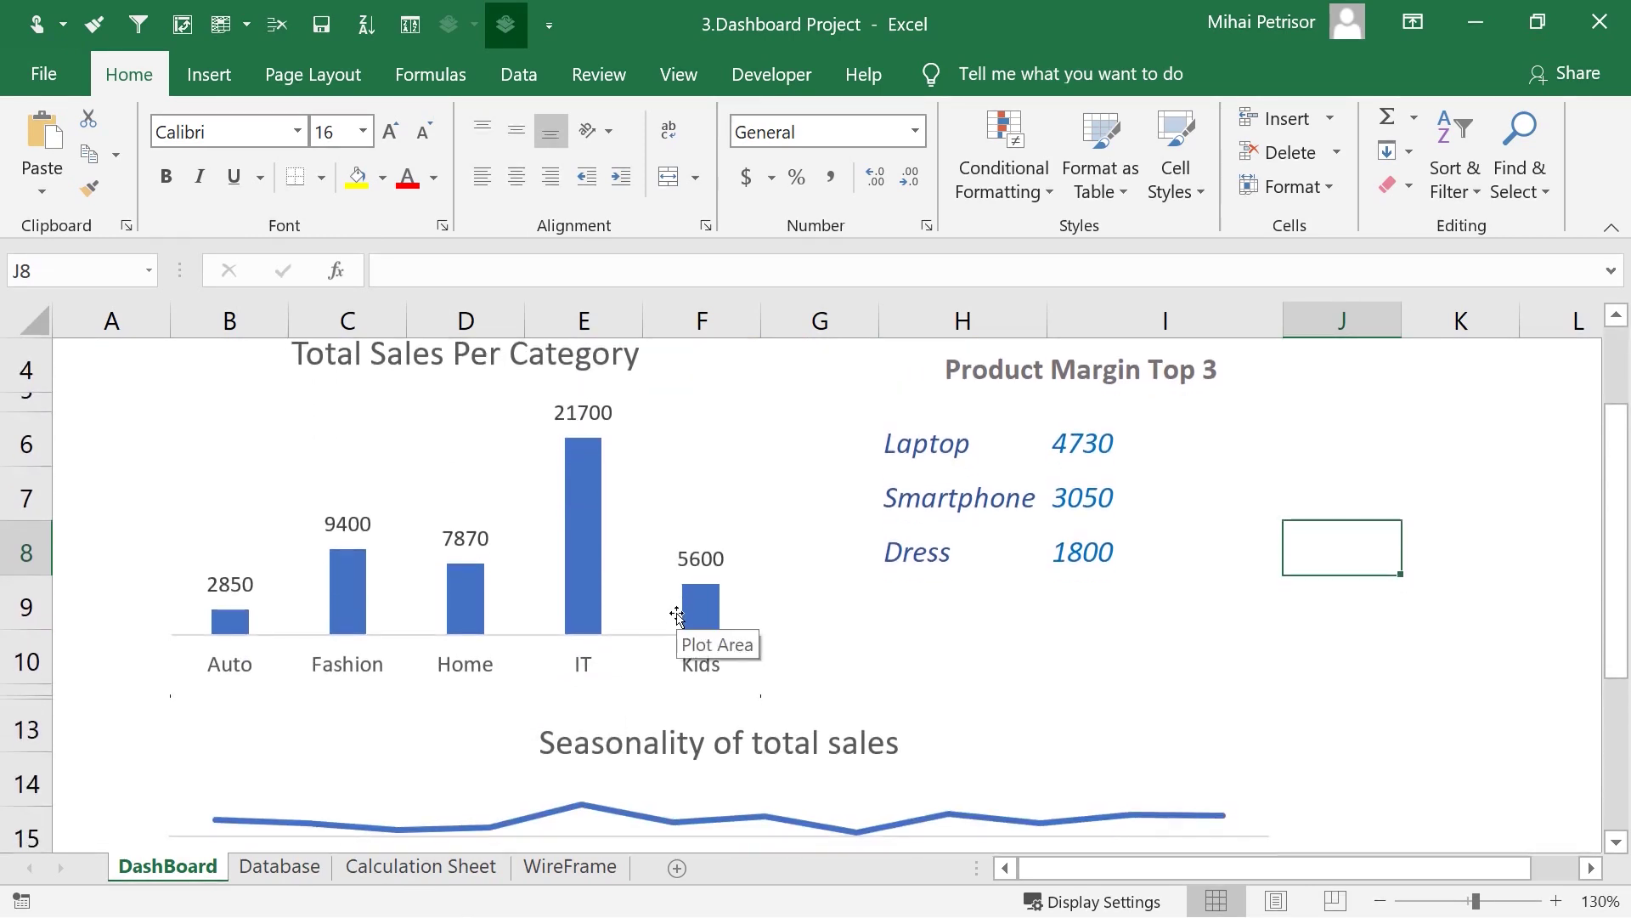
scroll(592, 560, "up", 1)
scroll(592, 561, "down", 2)
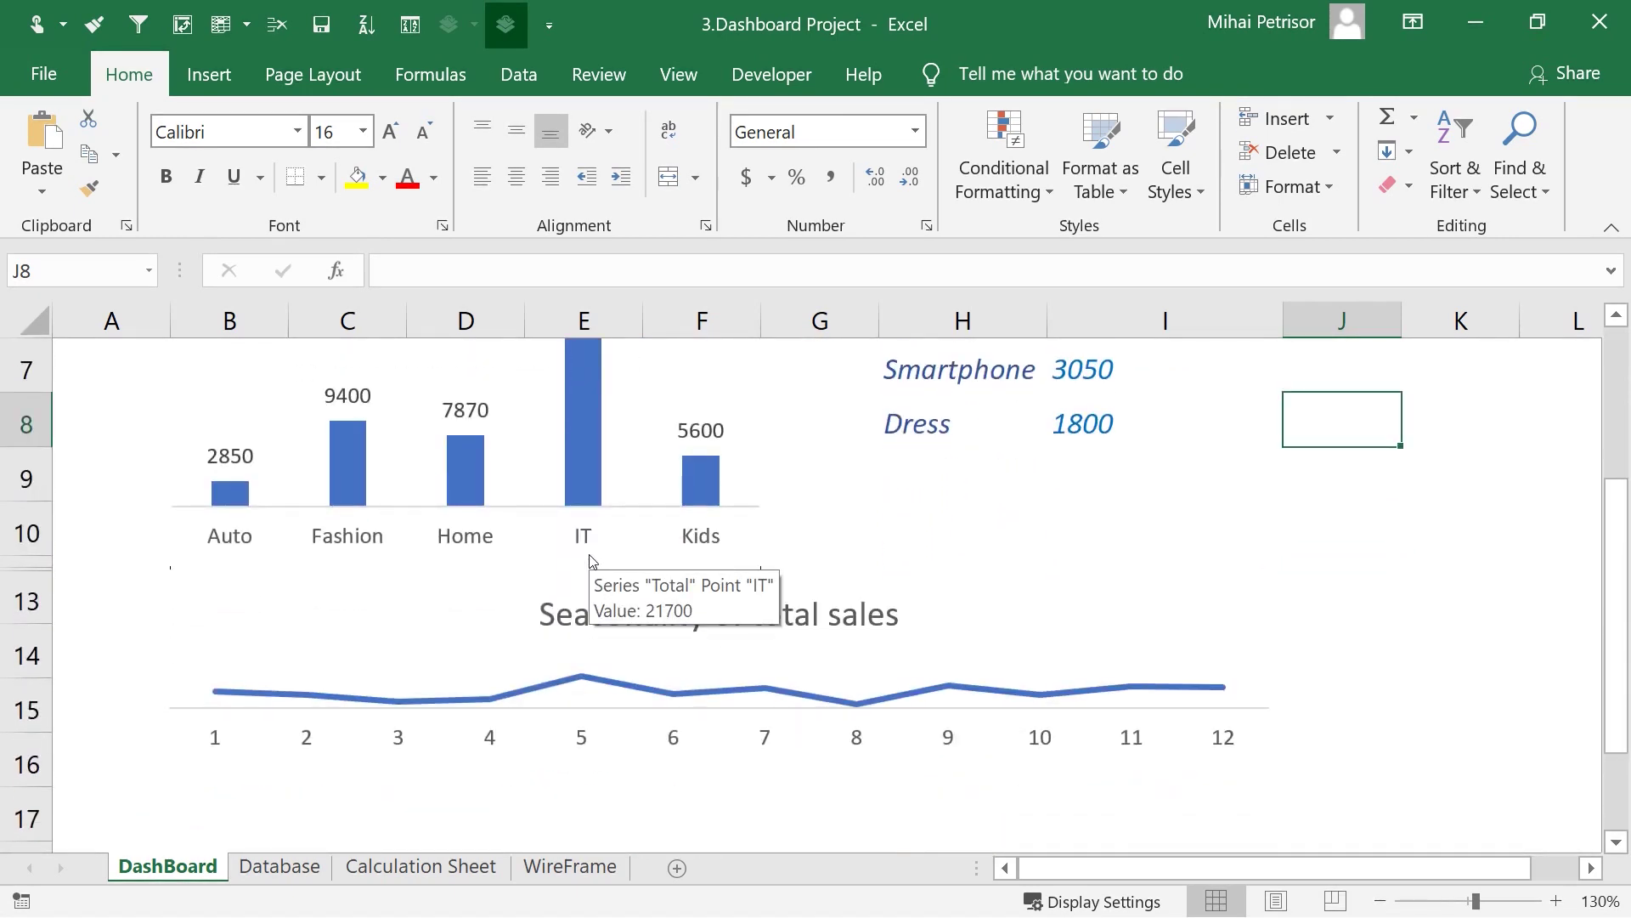
scroll(586, 557, "down", 1)
scroll(853, 596, "up", 2)
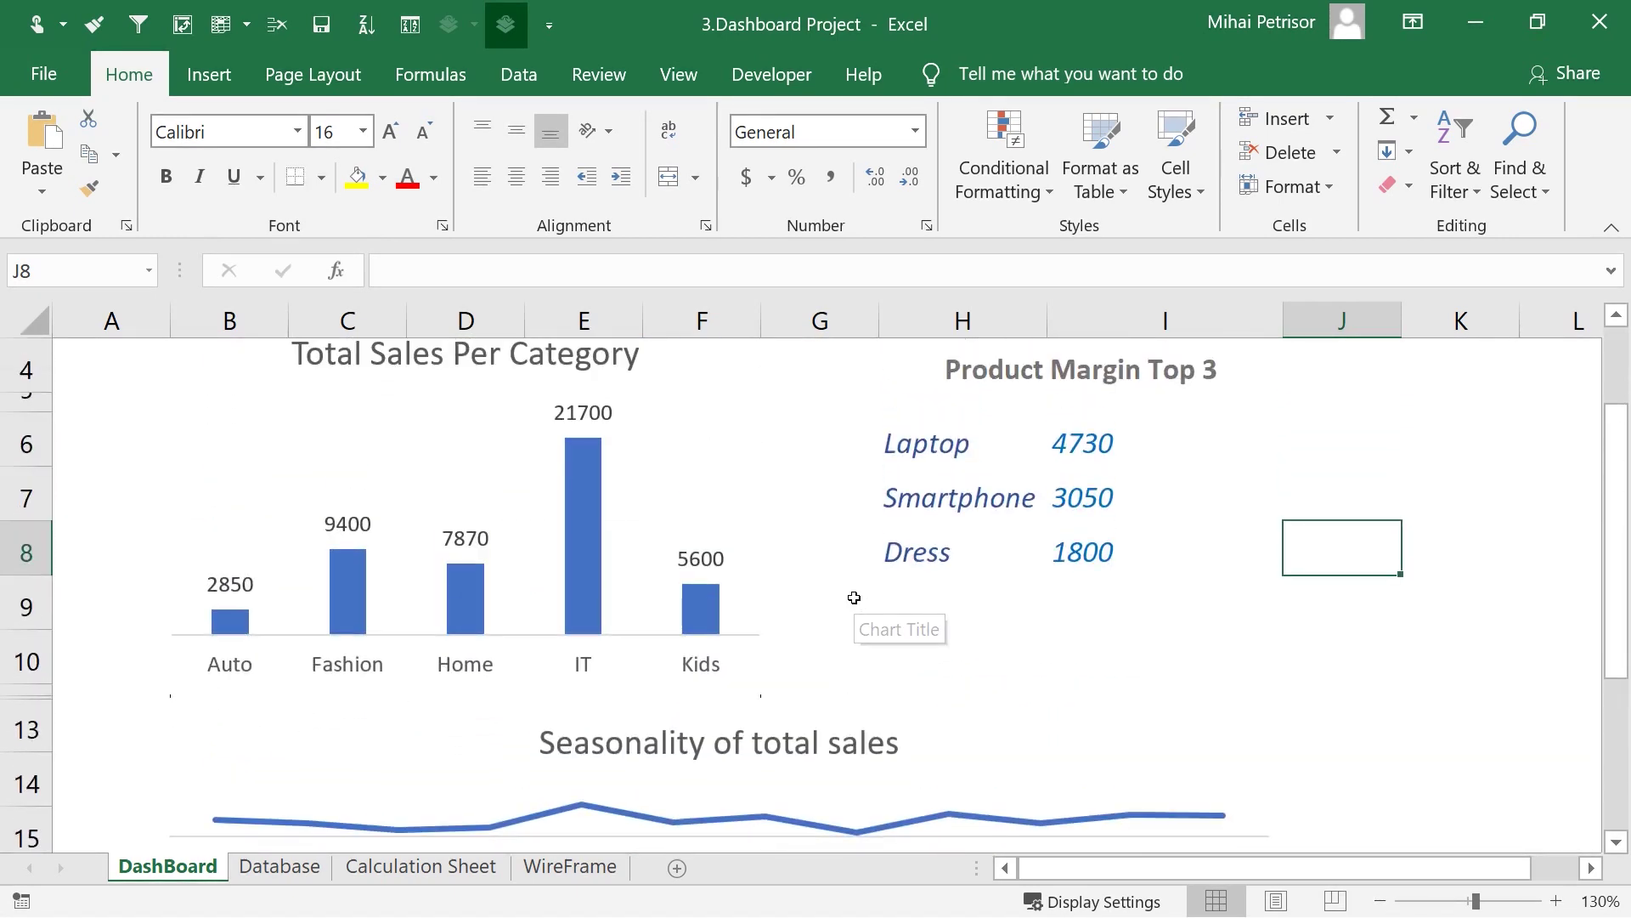
- Inspect the cells of the Product Margin Top 3 block, including the Laptop margin formula in I6
scroll(854, 597, "up", 1)
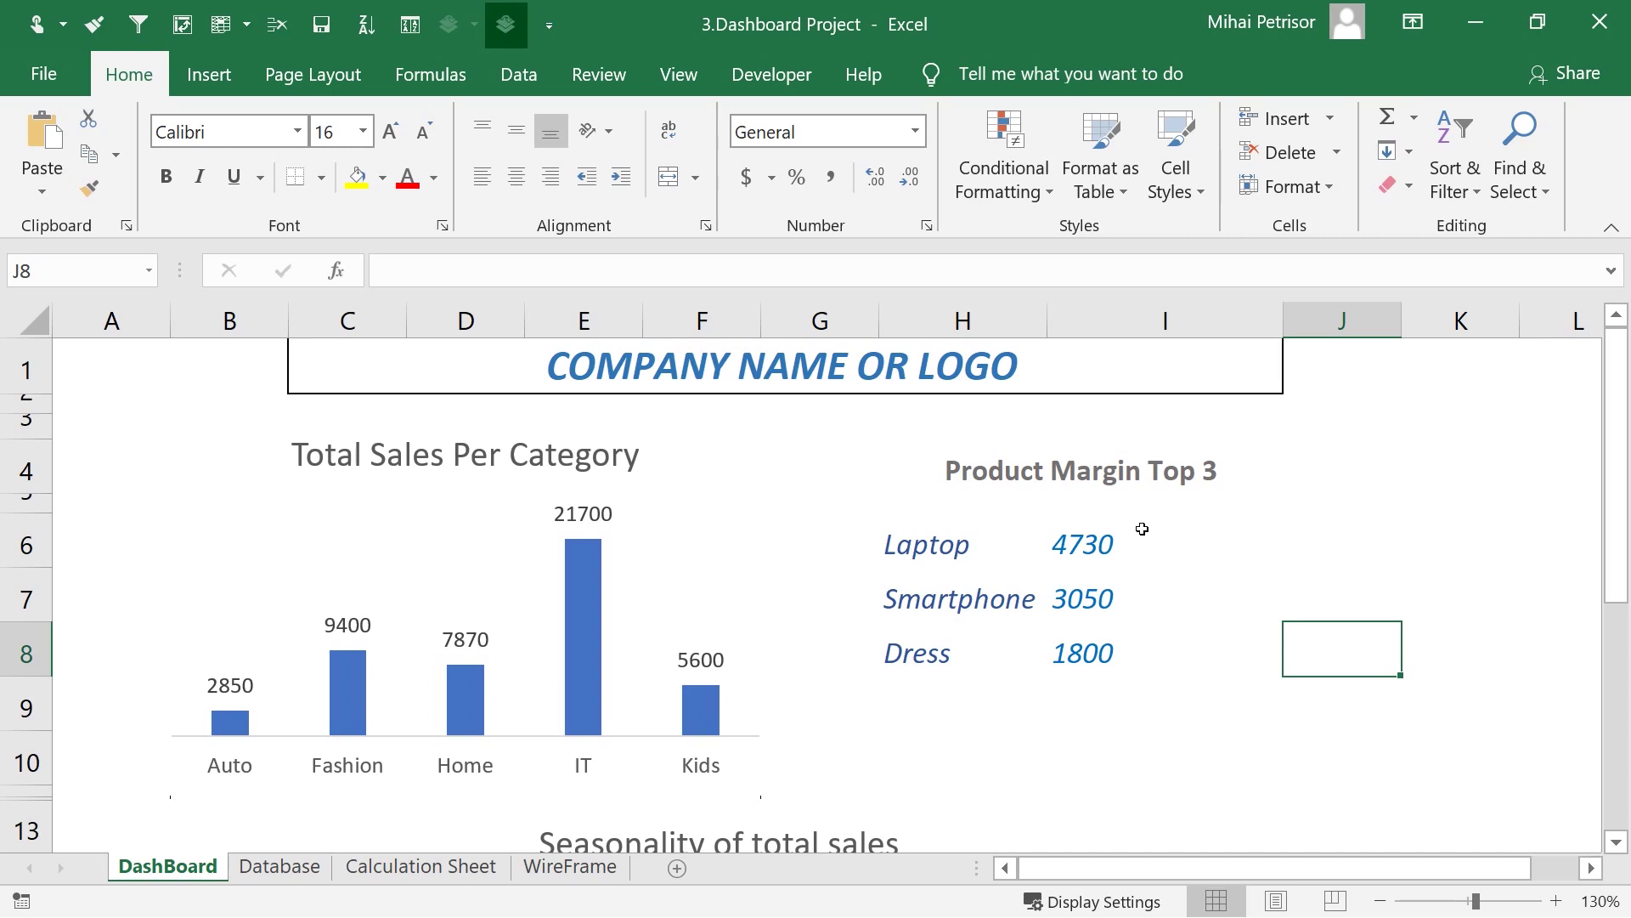
left_click(1084, 534)
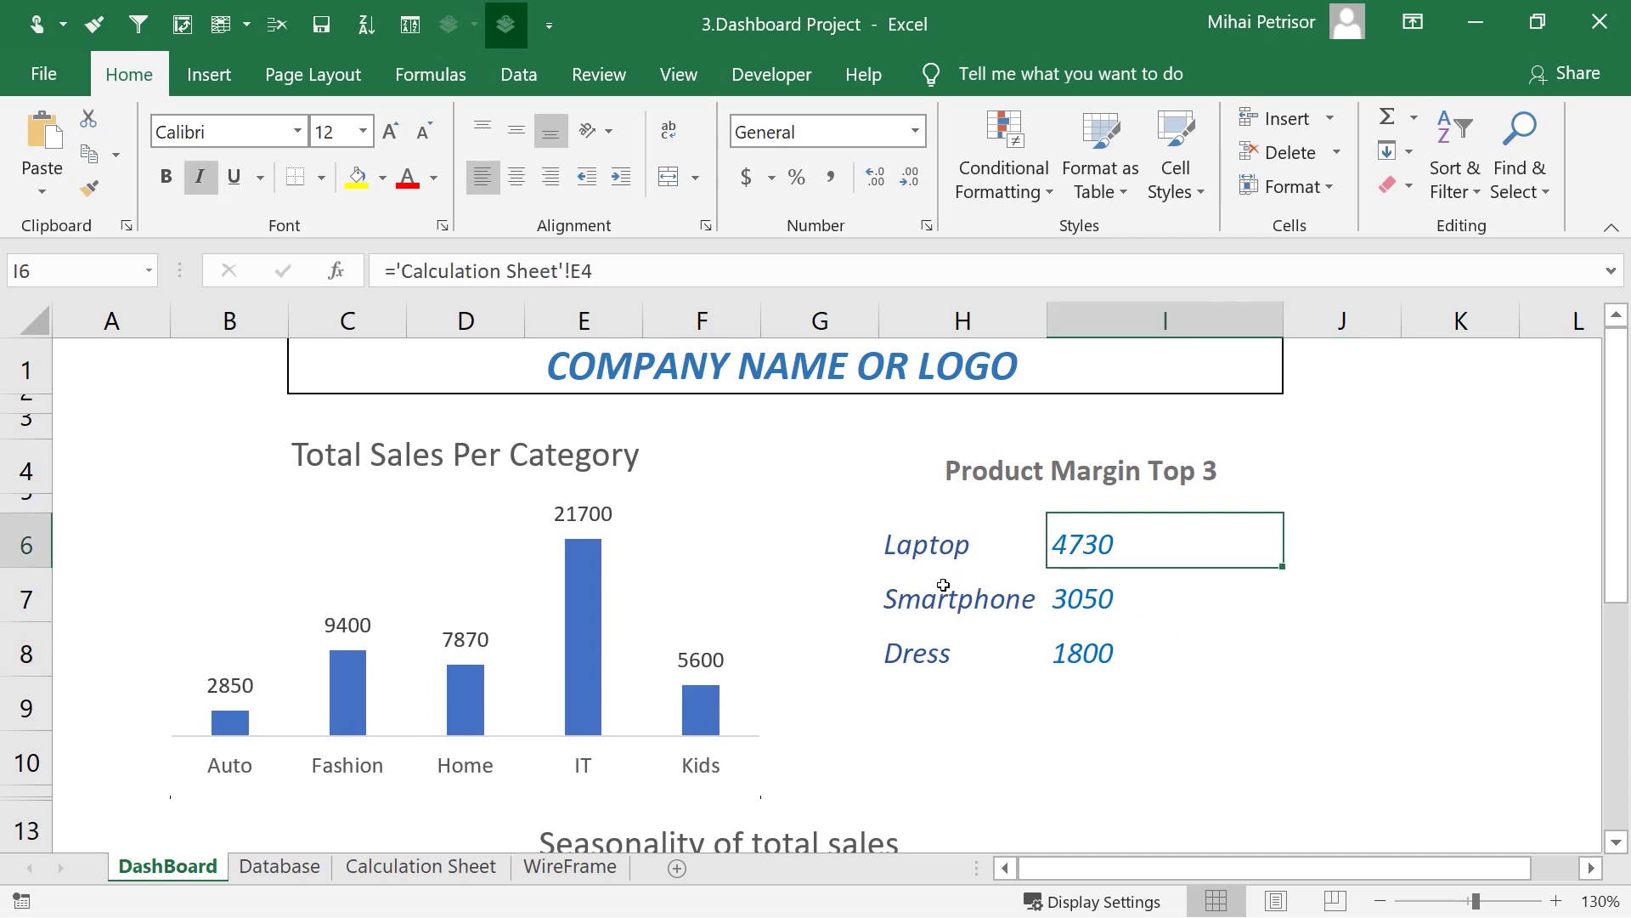
left_click(921, 618)
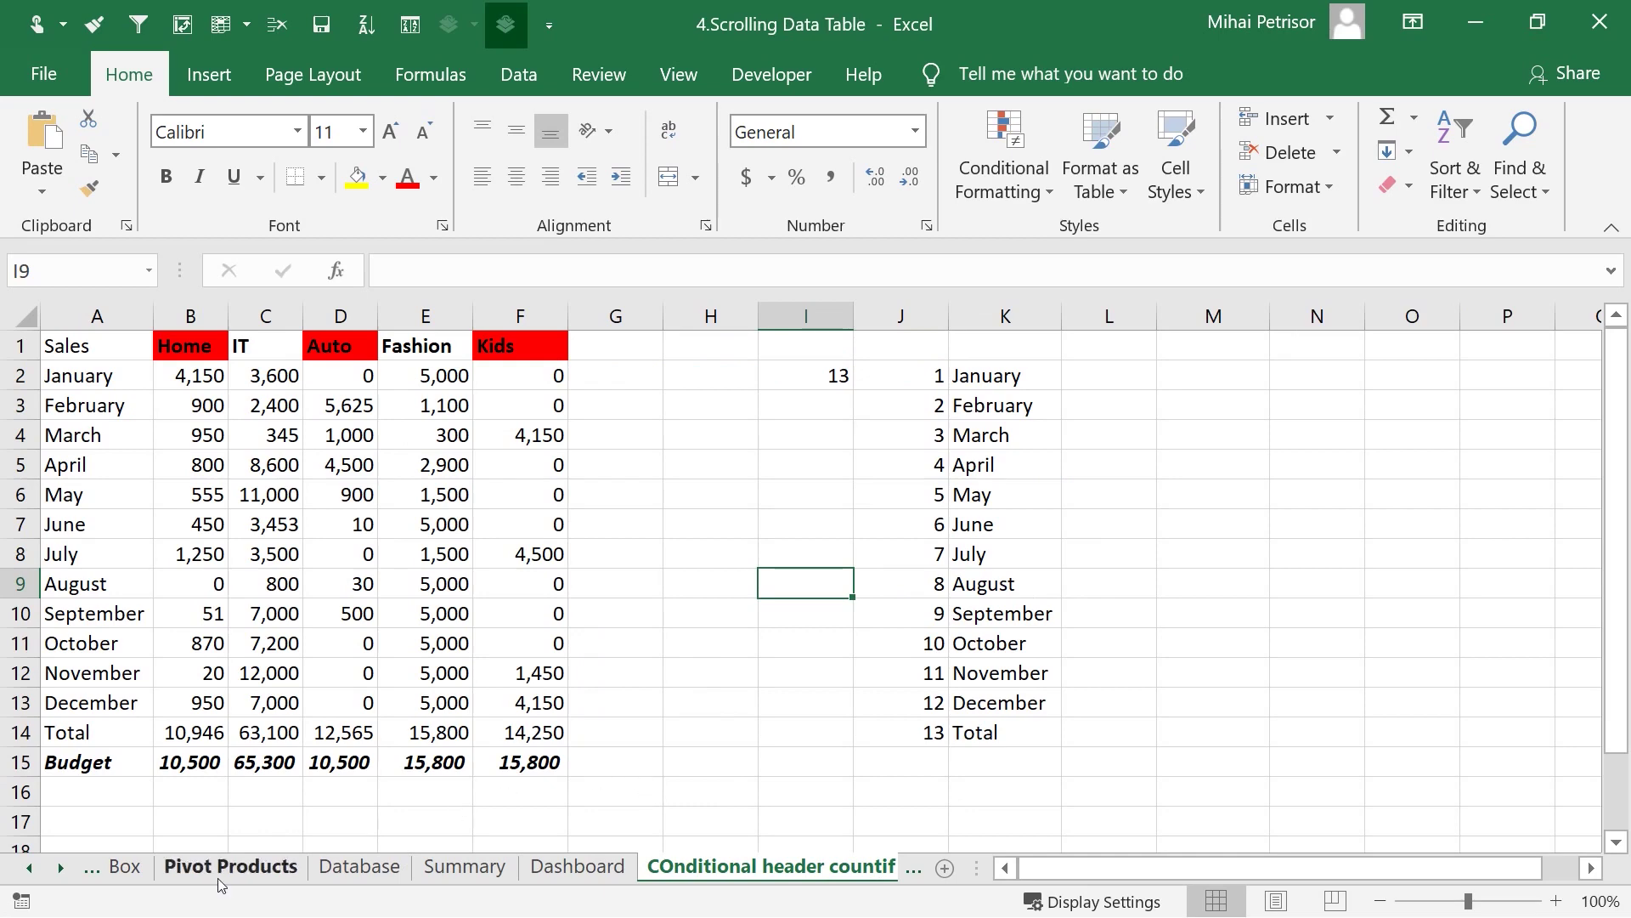
- Open the Dashboard sheet of the 4.Scrolling Data Table workbook and inspect the product table's INDEX formula in B13
left_click(422, 867)
left_click(532, 867)
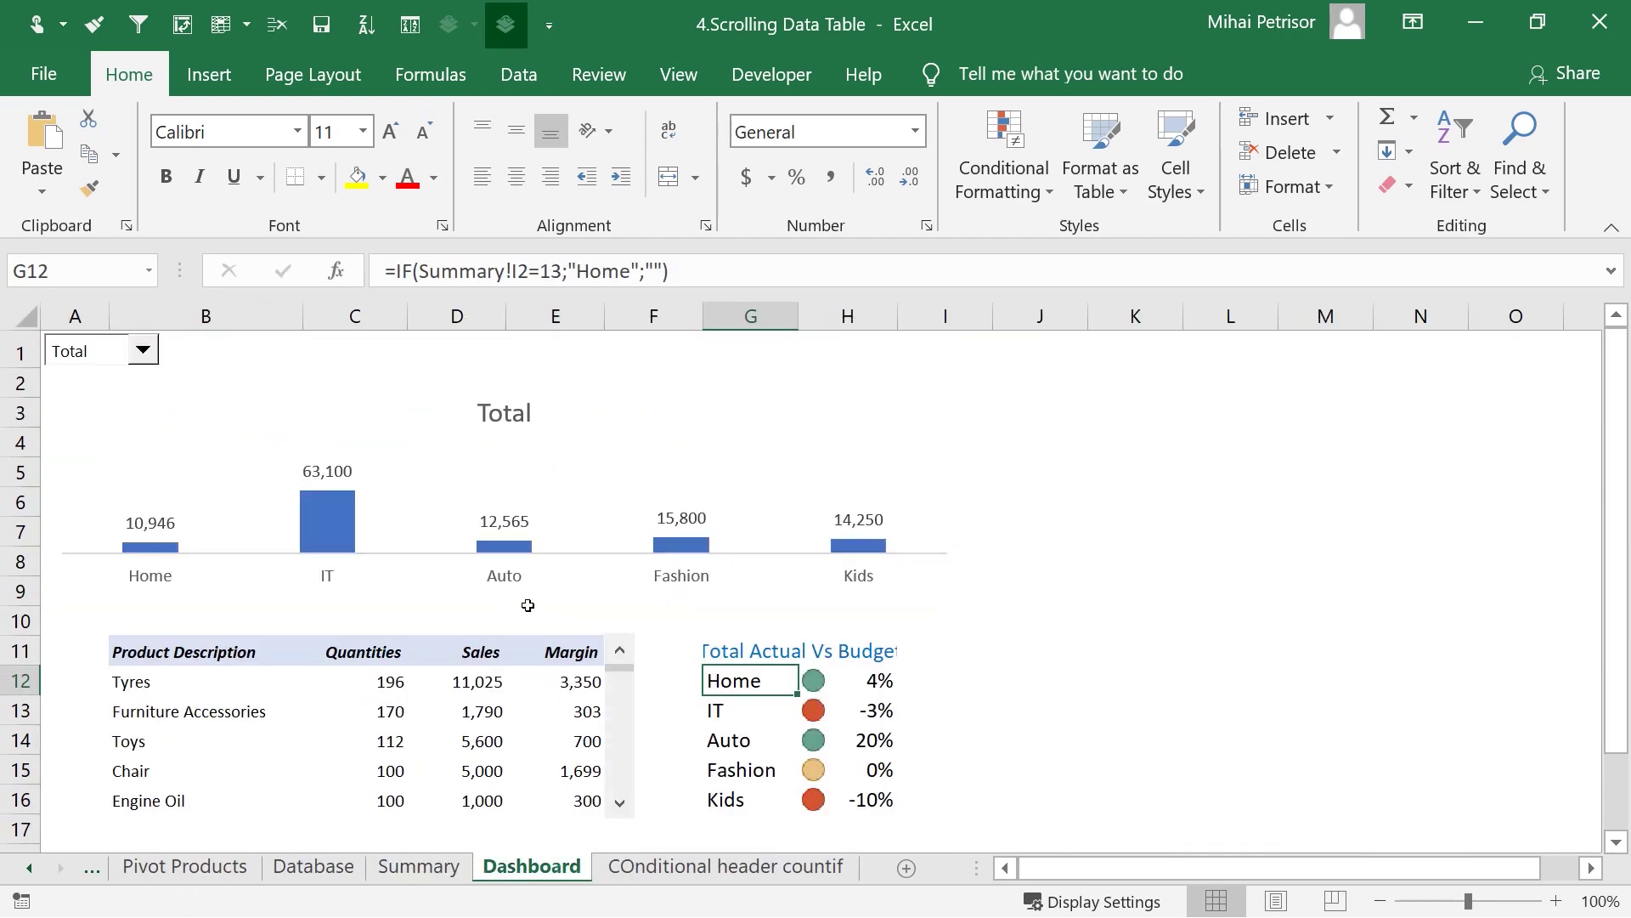
left_click(255, 710)
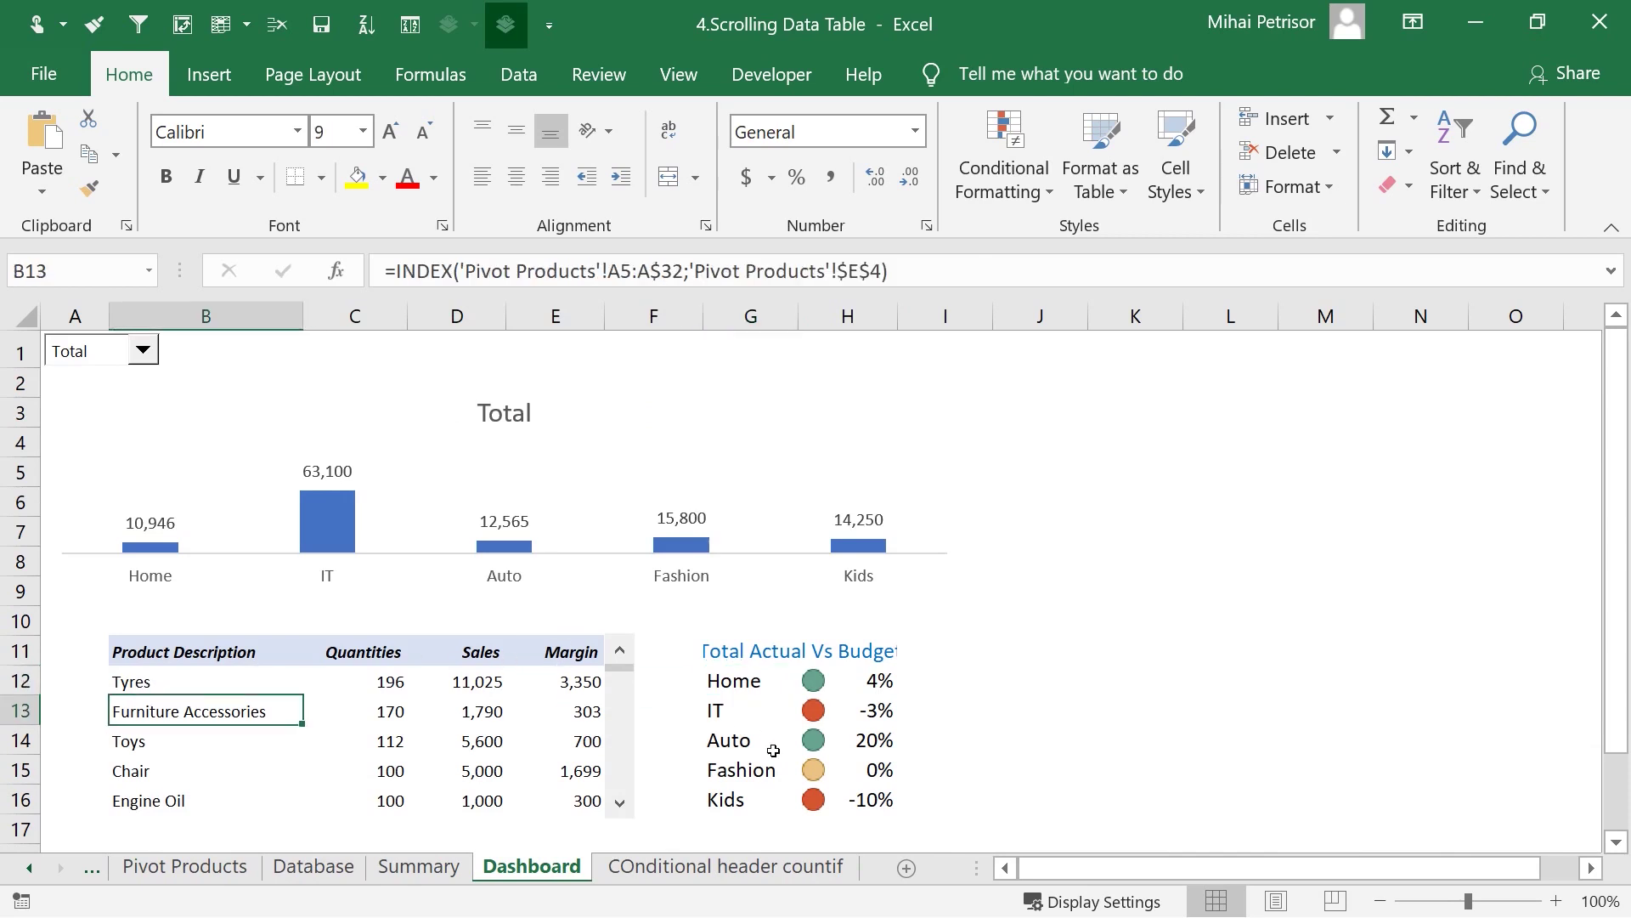
- Test the product table's scroll bar five products down and back up, and check the Total Actual Vs Budget heading formula
left_click(622, 804)
left_click(621, 804)
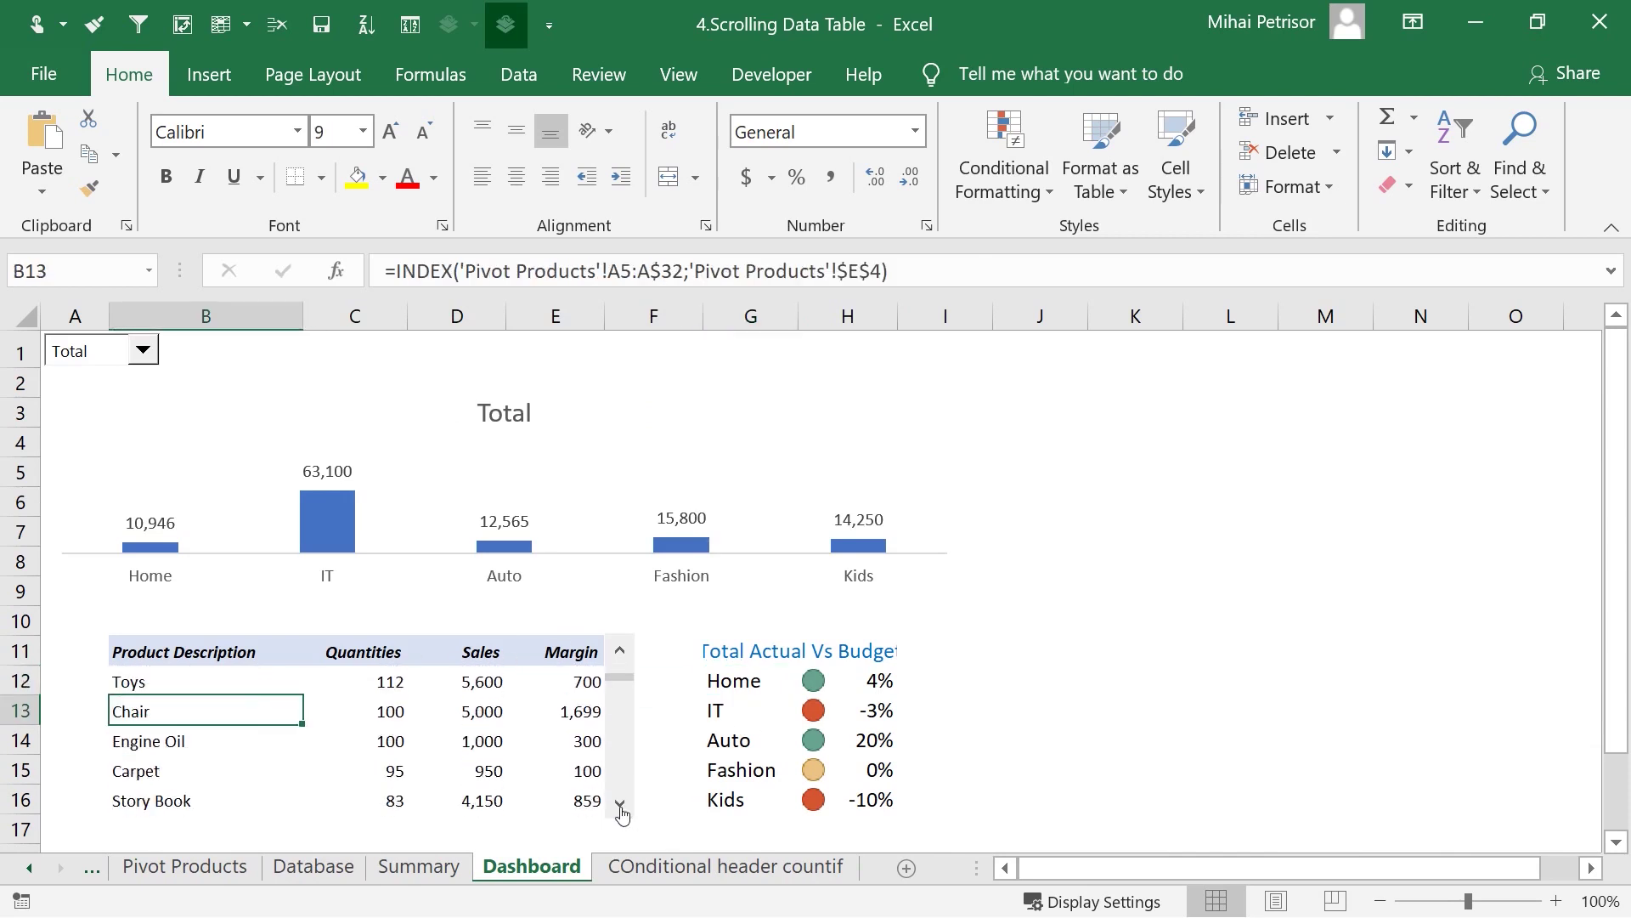
left_click(621, 807)
left_click(621, 808)
left_click(621, 807)
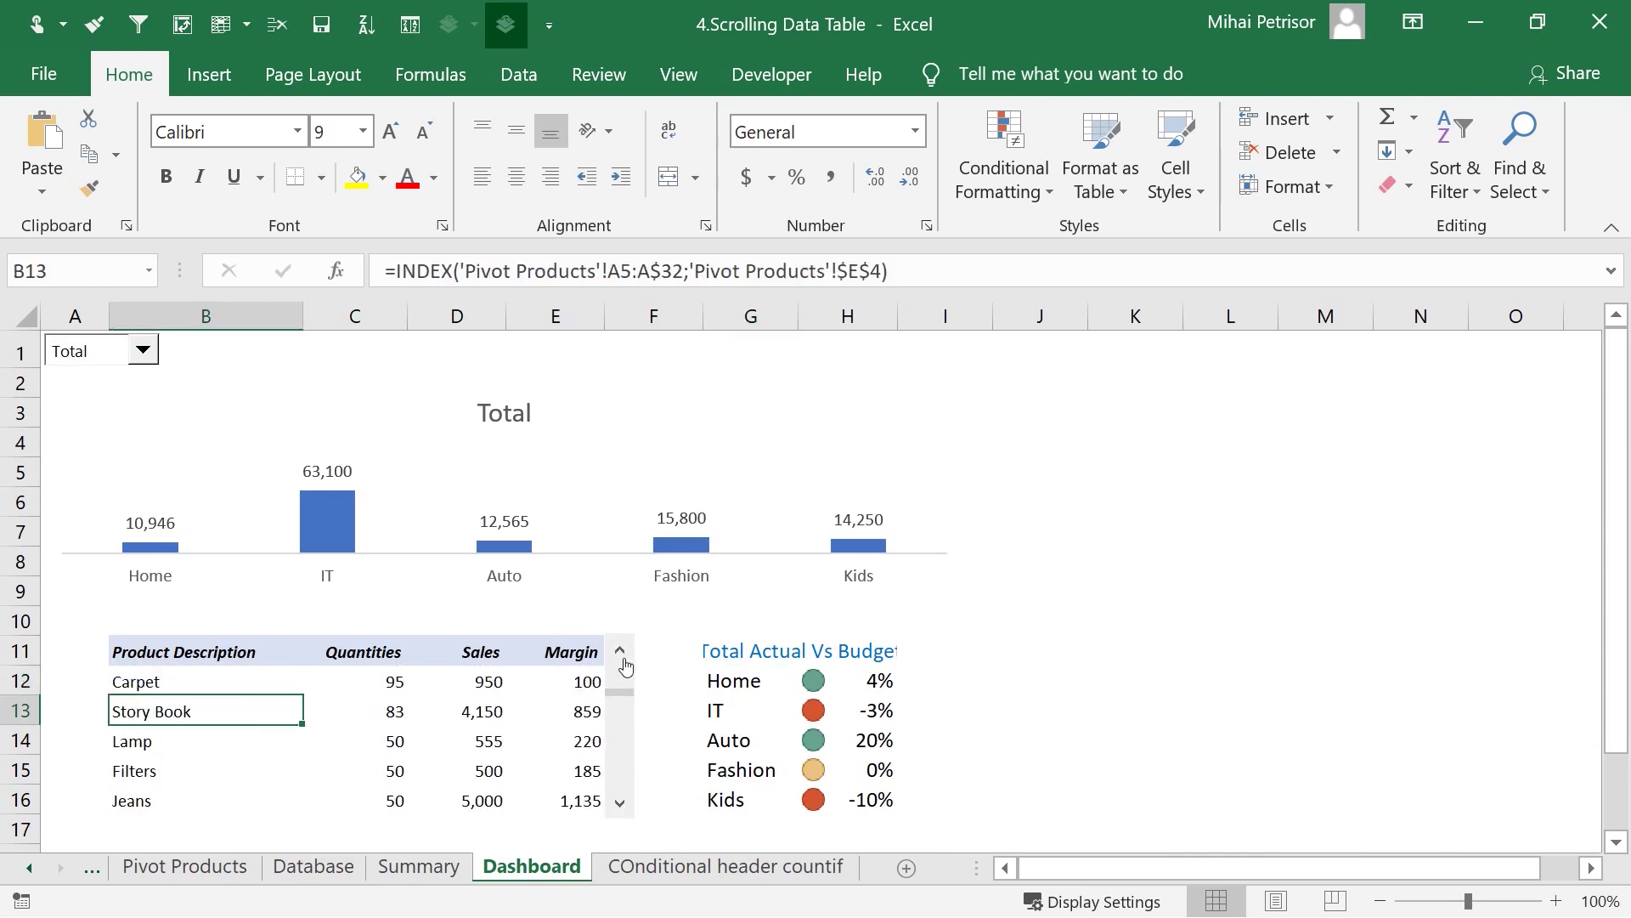
left_click(623, 656)
left_click(622, 656)
left_click(623, 656)
left_click(623, 656)
left_click(623, 656)
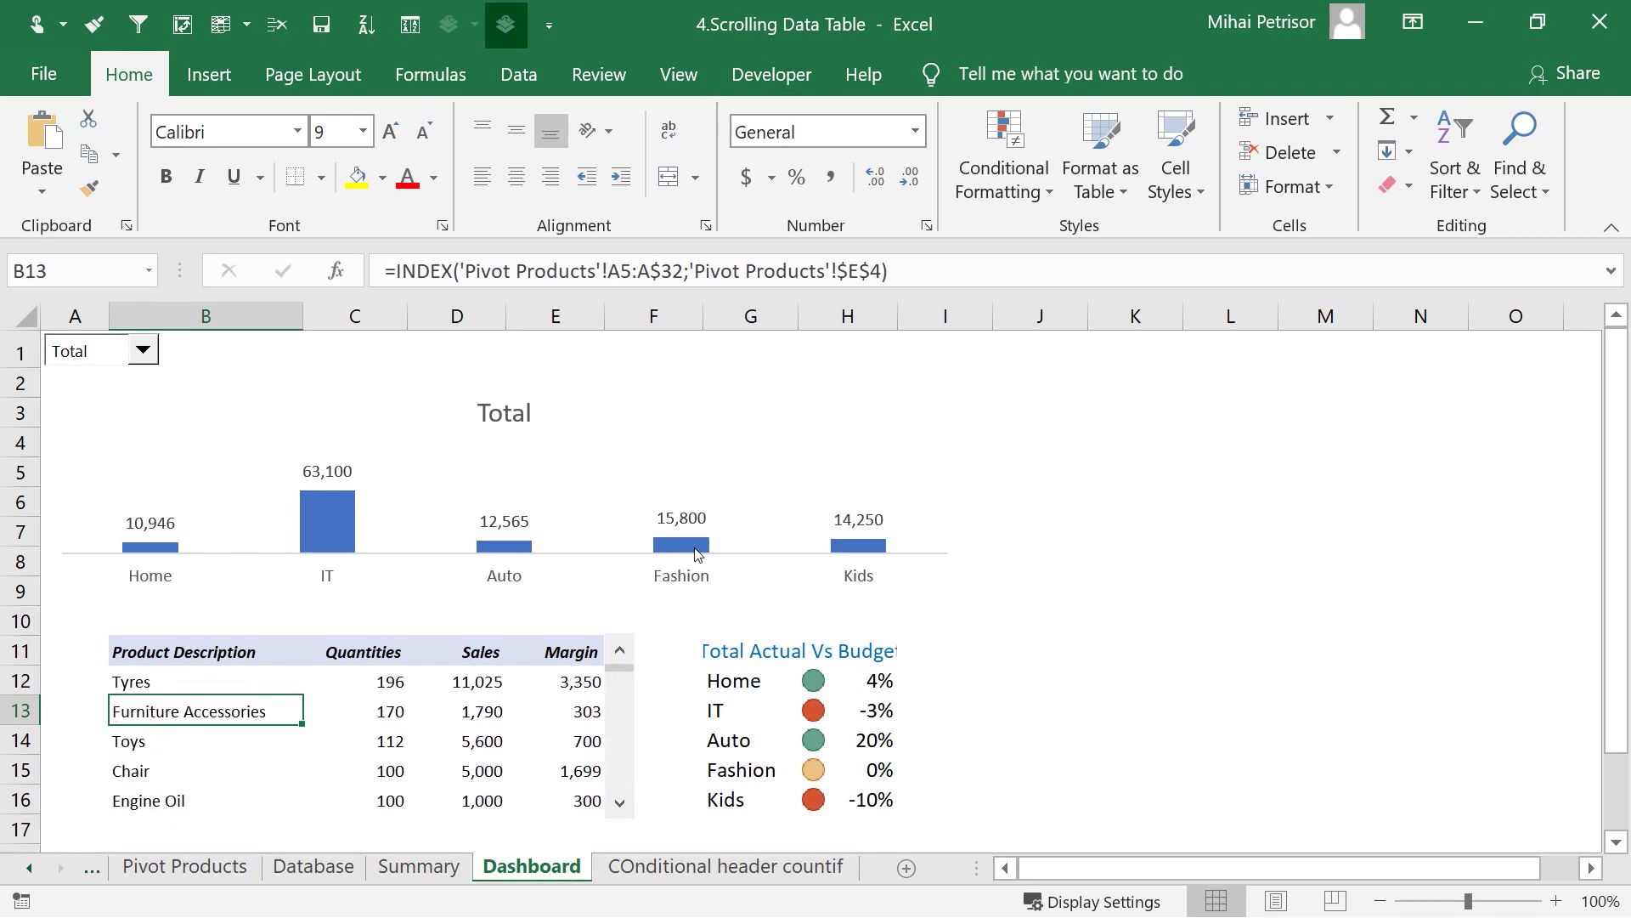
mouse_move(696, 553)
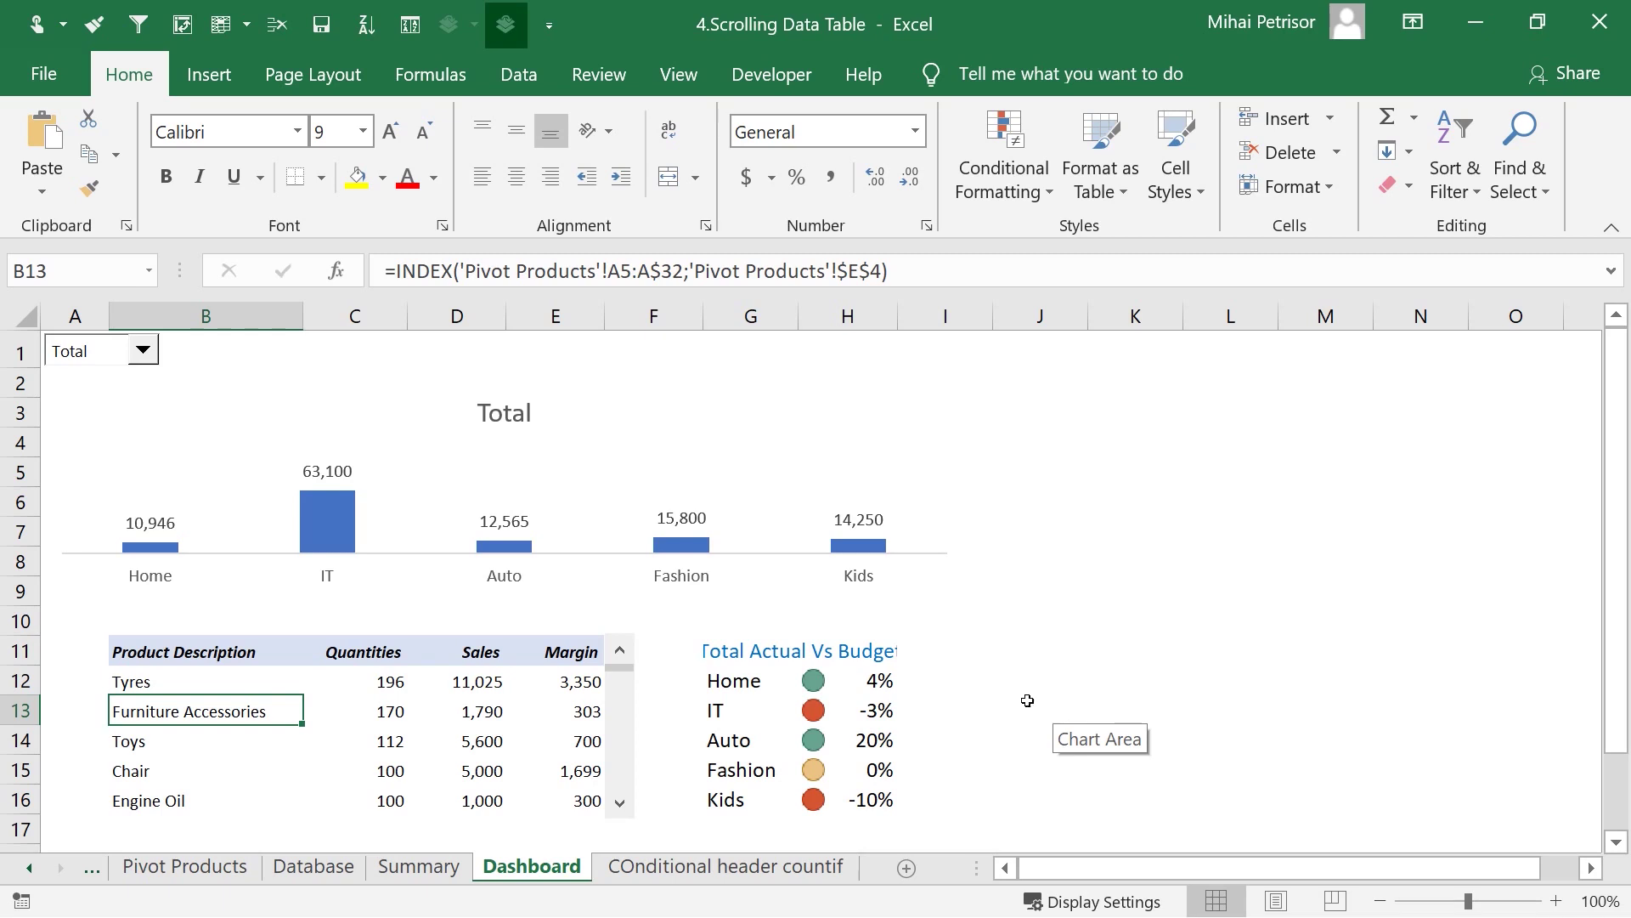
left_click(862, 660)
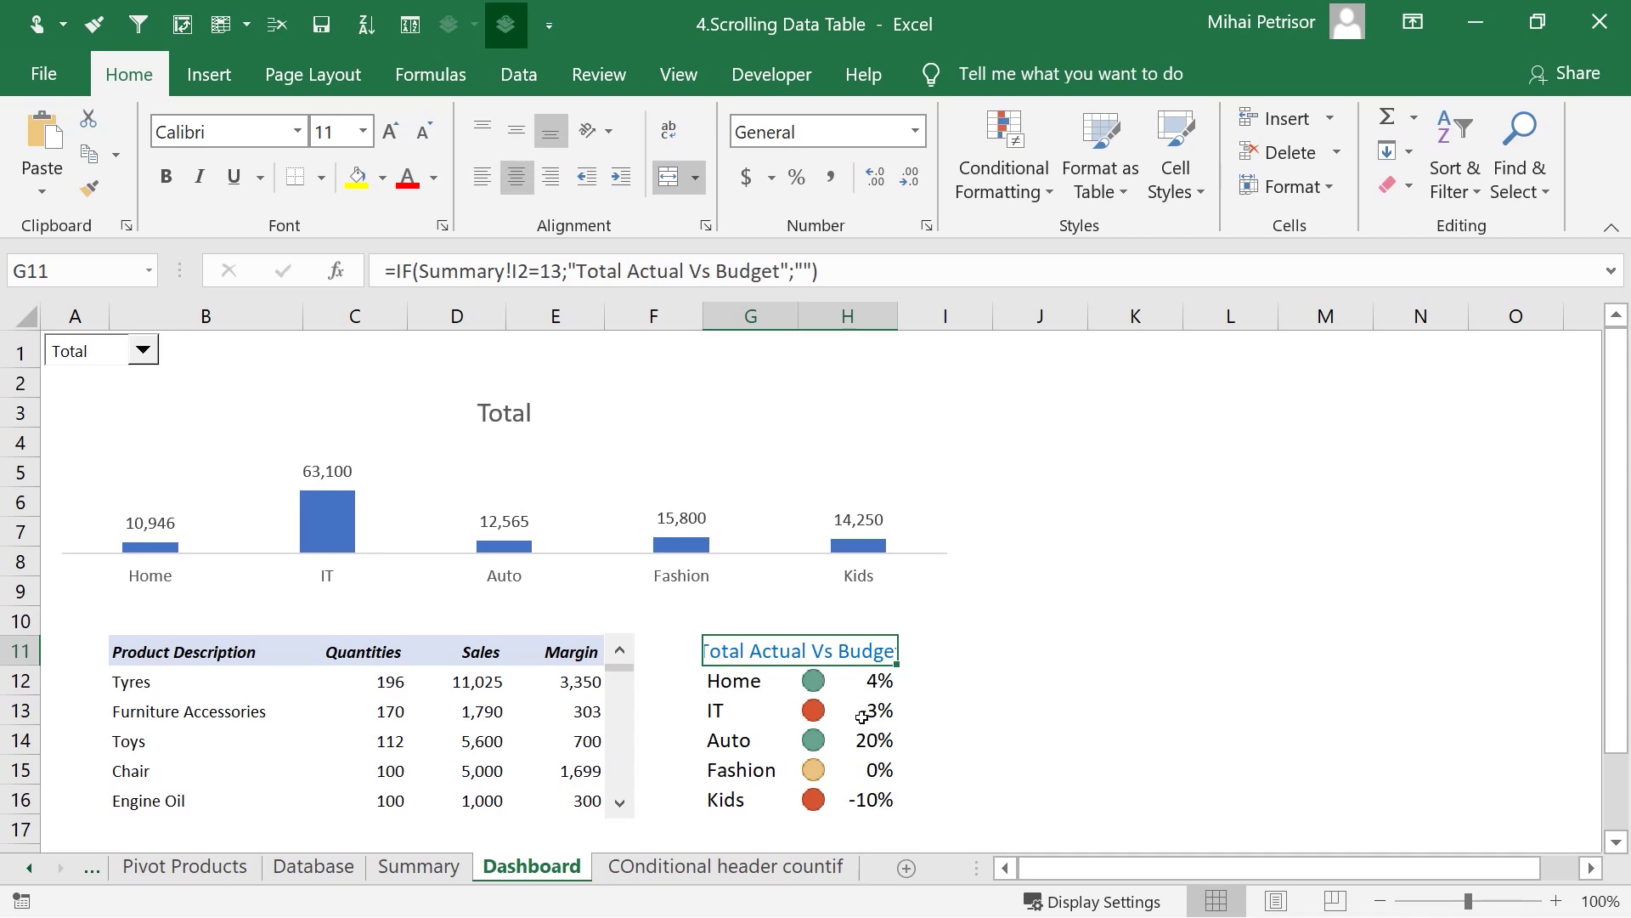
- On the COnditional header countif sheet, inspect the Home and Kids headers and select the Home values in B2:B14
left_click(684, 869)
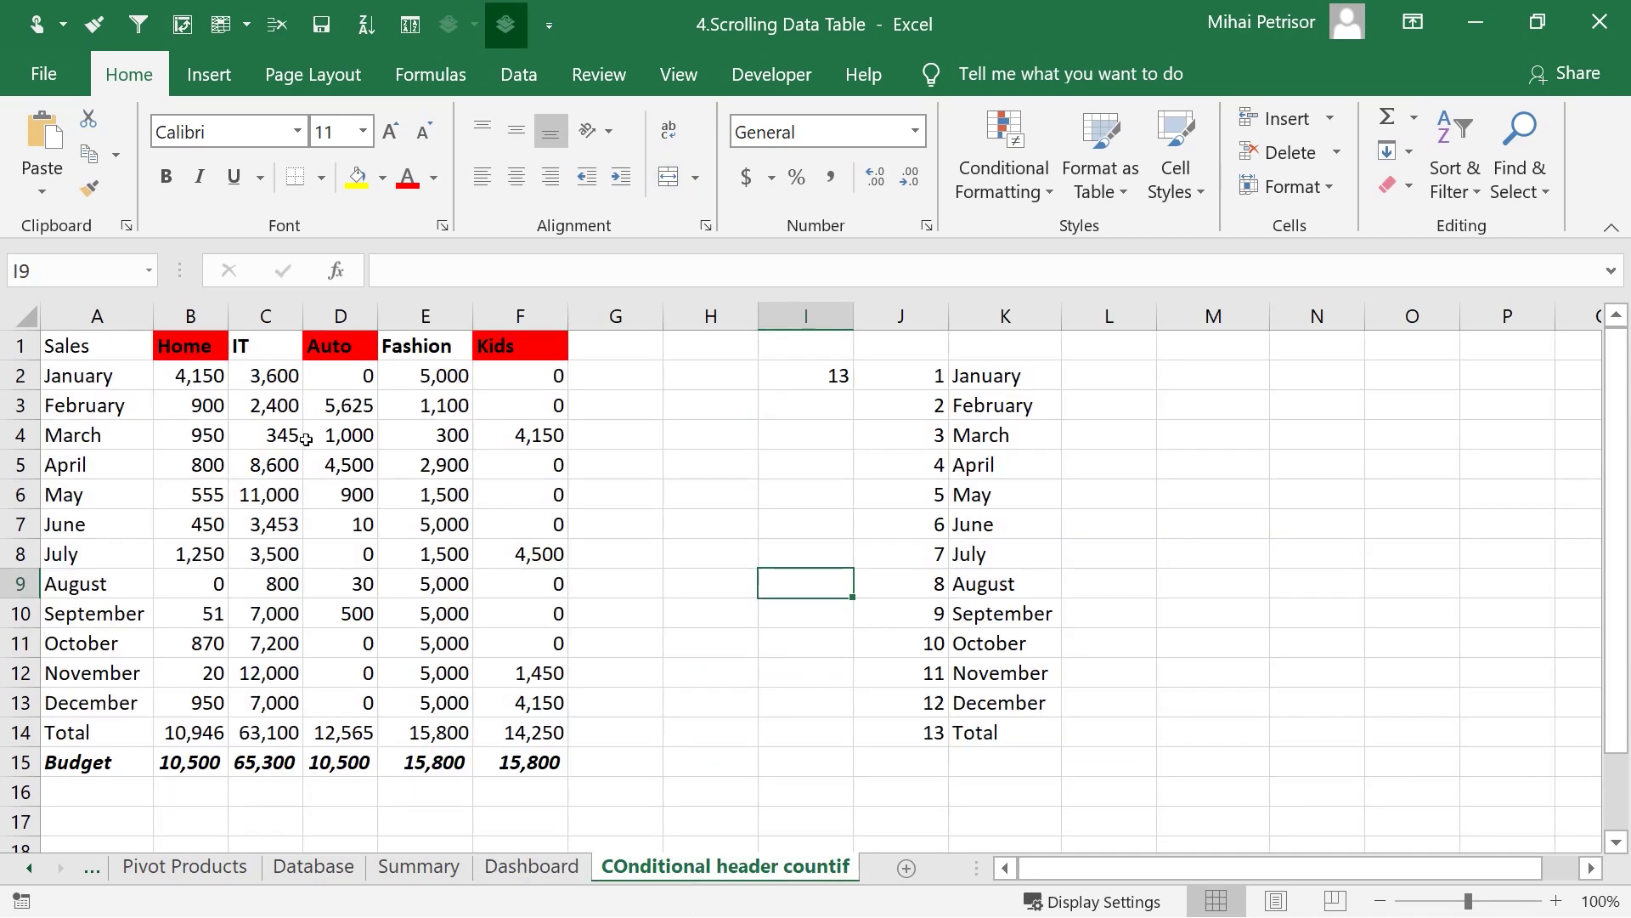
left_click(190, 349)
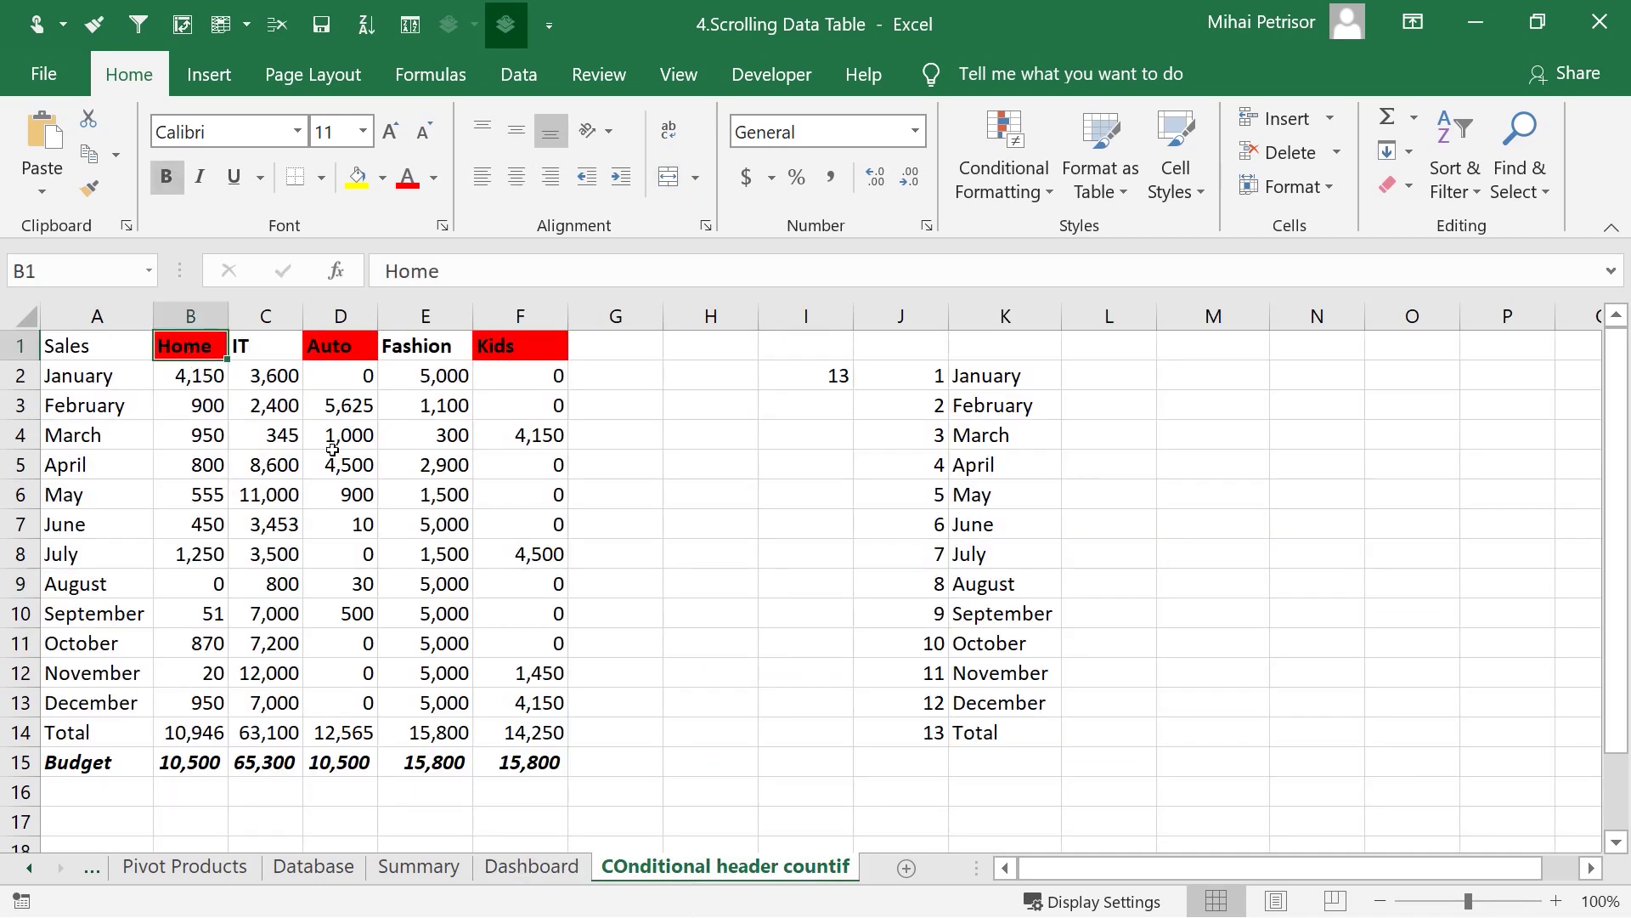
left_click(269, 429)
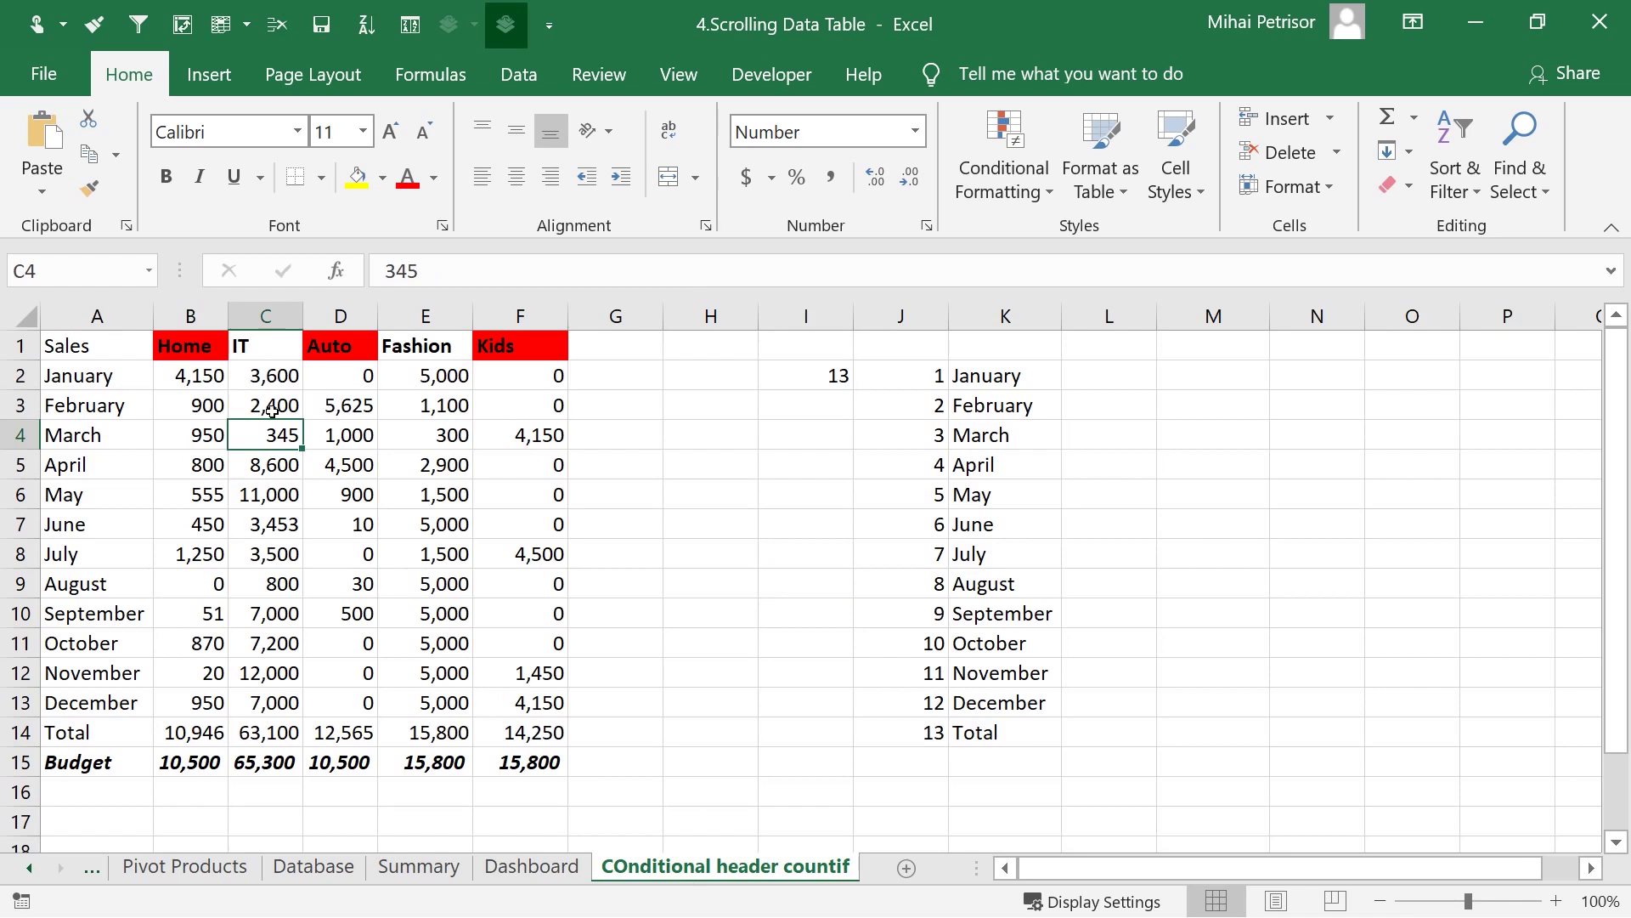
left_click(509, 352)
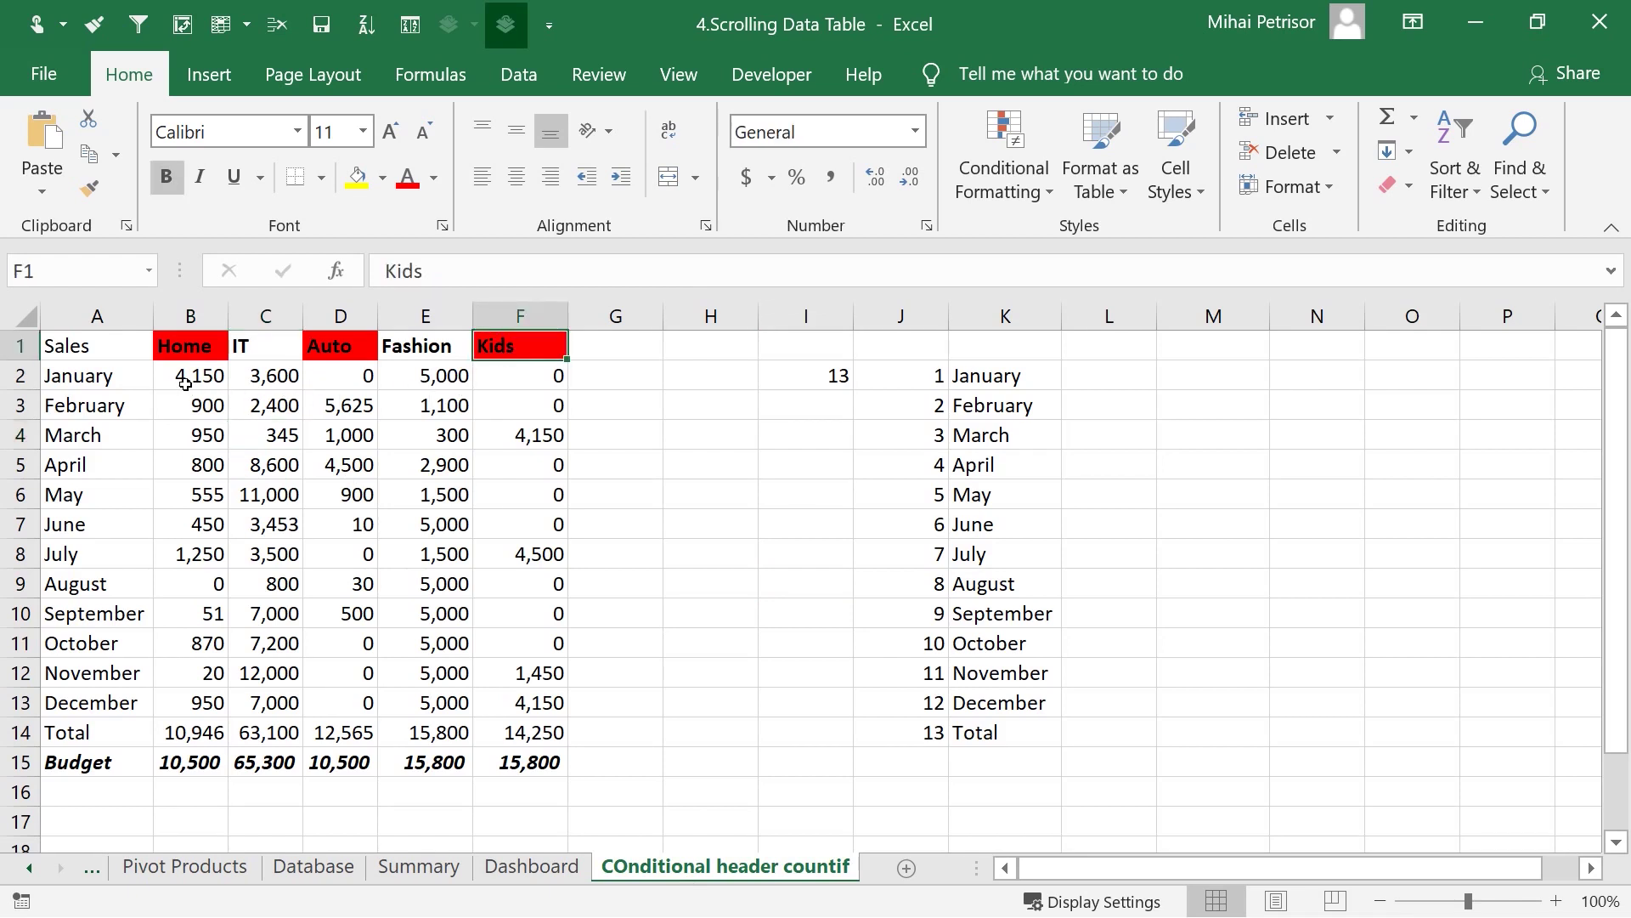
left_click_drag(194, 376, 204, 735)
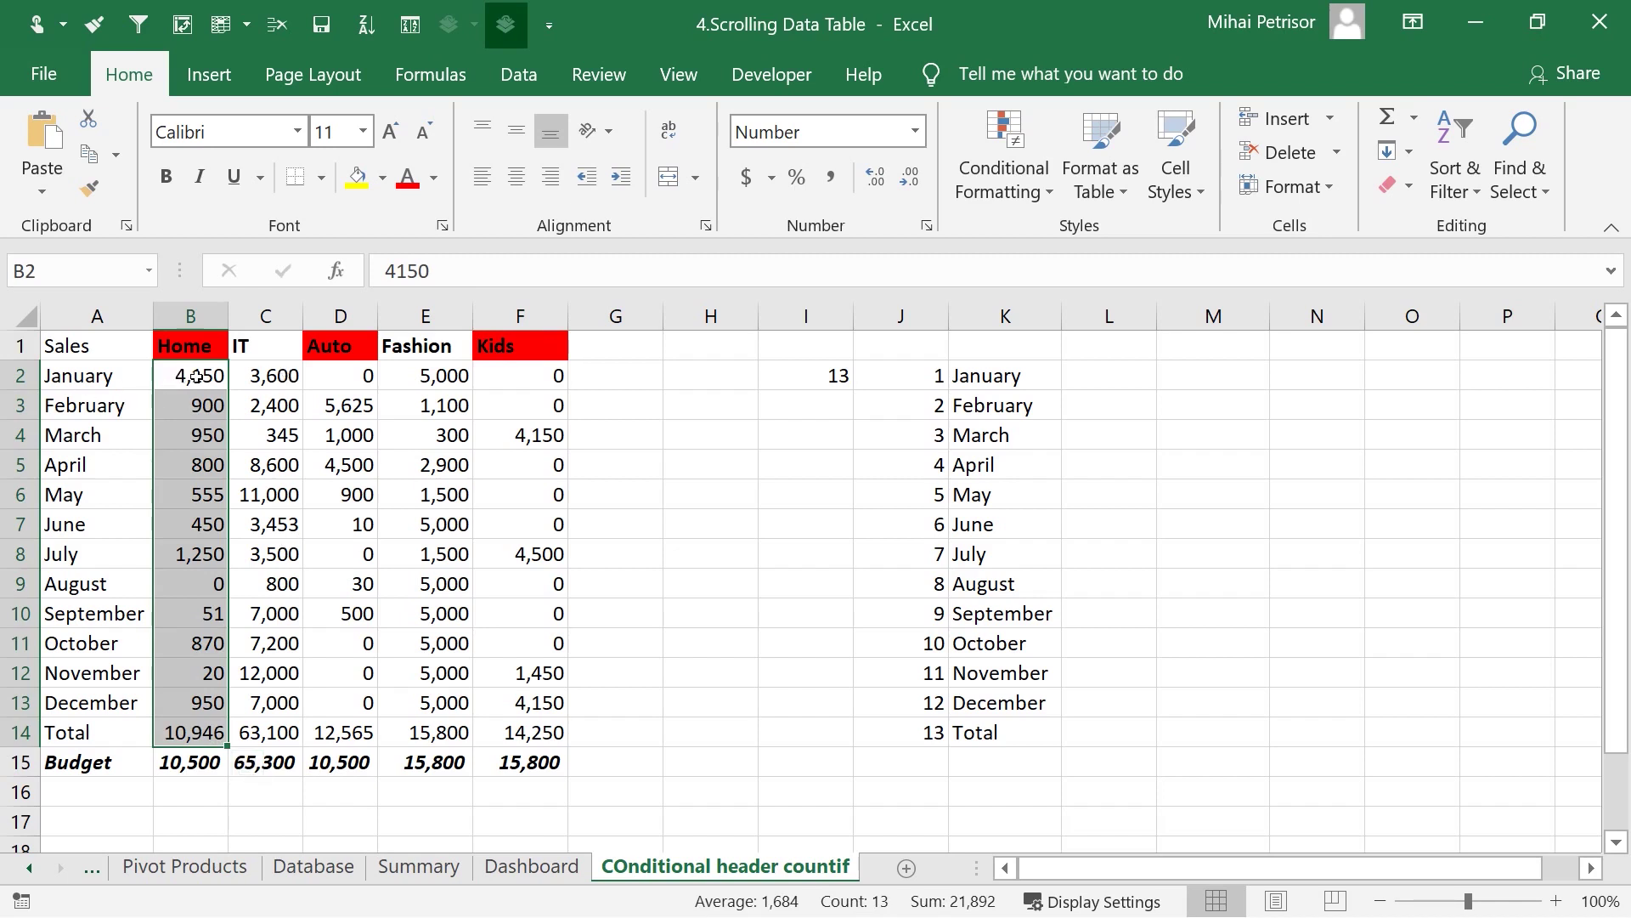
- On the Combo Box sheet, select the month drop-down and nudge it to the upper left beside the Month column
left_click(202, 880)
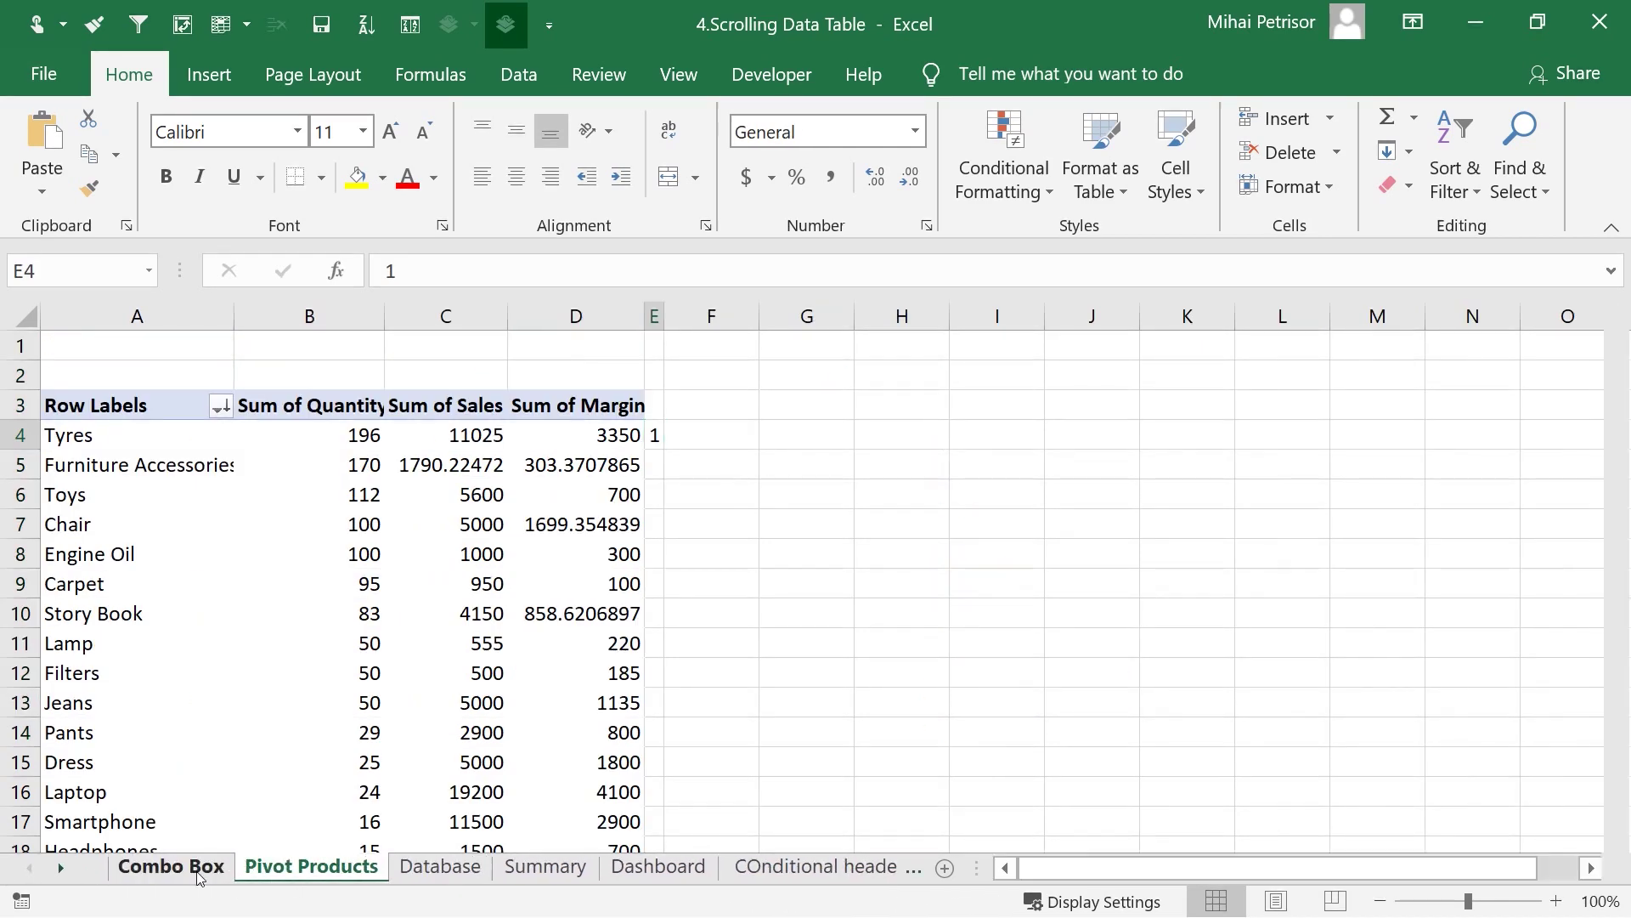
left_click(198, 878)
right_click(1112, 392)
key("Escape")
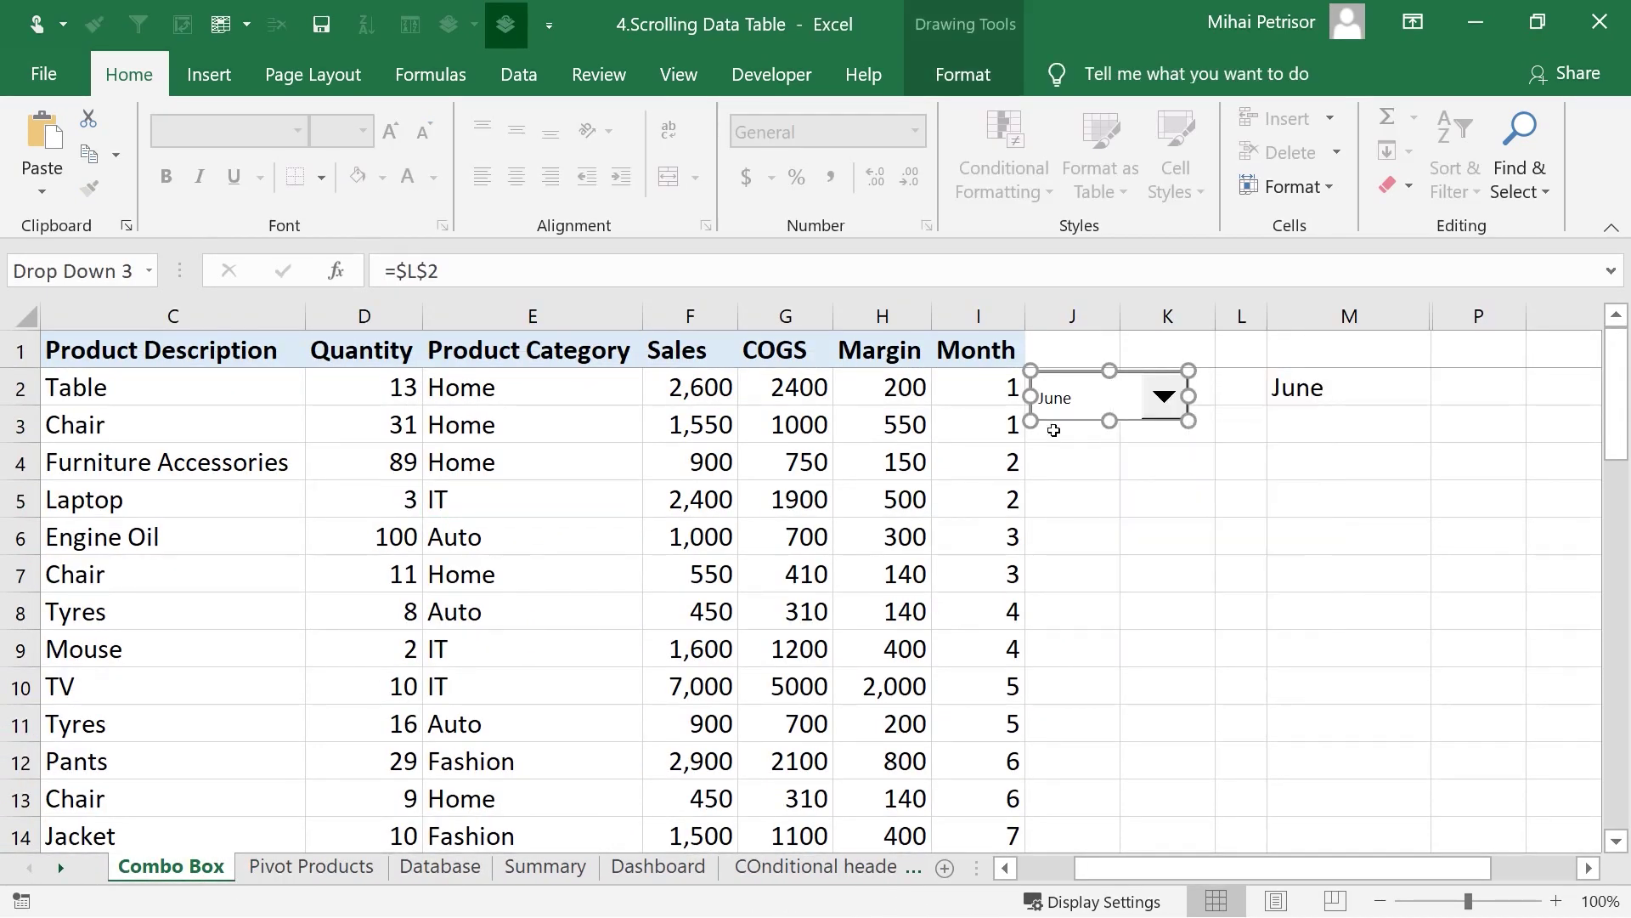
mouse_move(1069, 376)
left_mouse_down()
mouse_move(1096, 448)
mouse_move(1074, 365)
left_mouse_up()
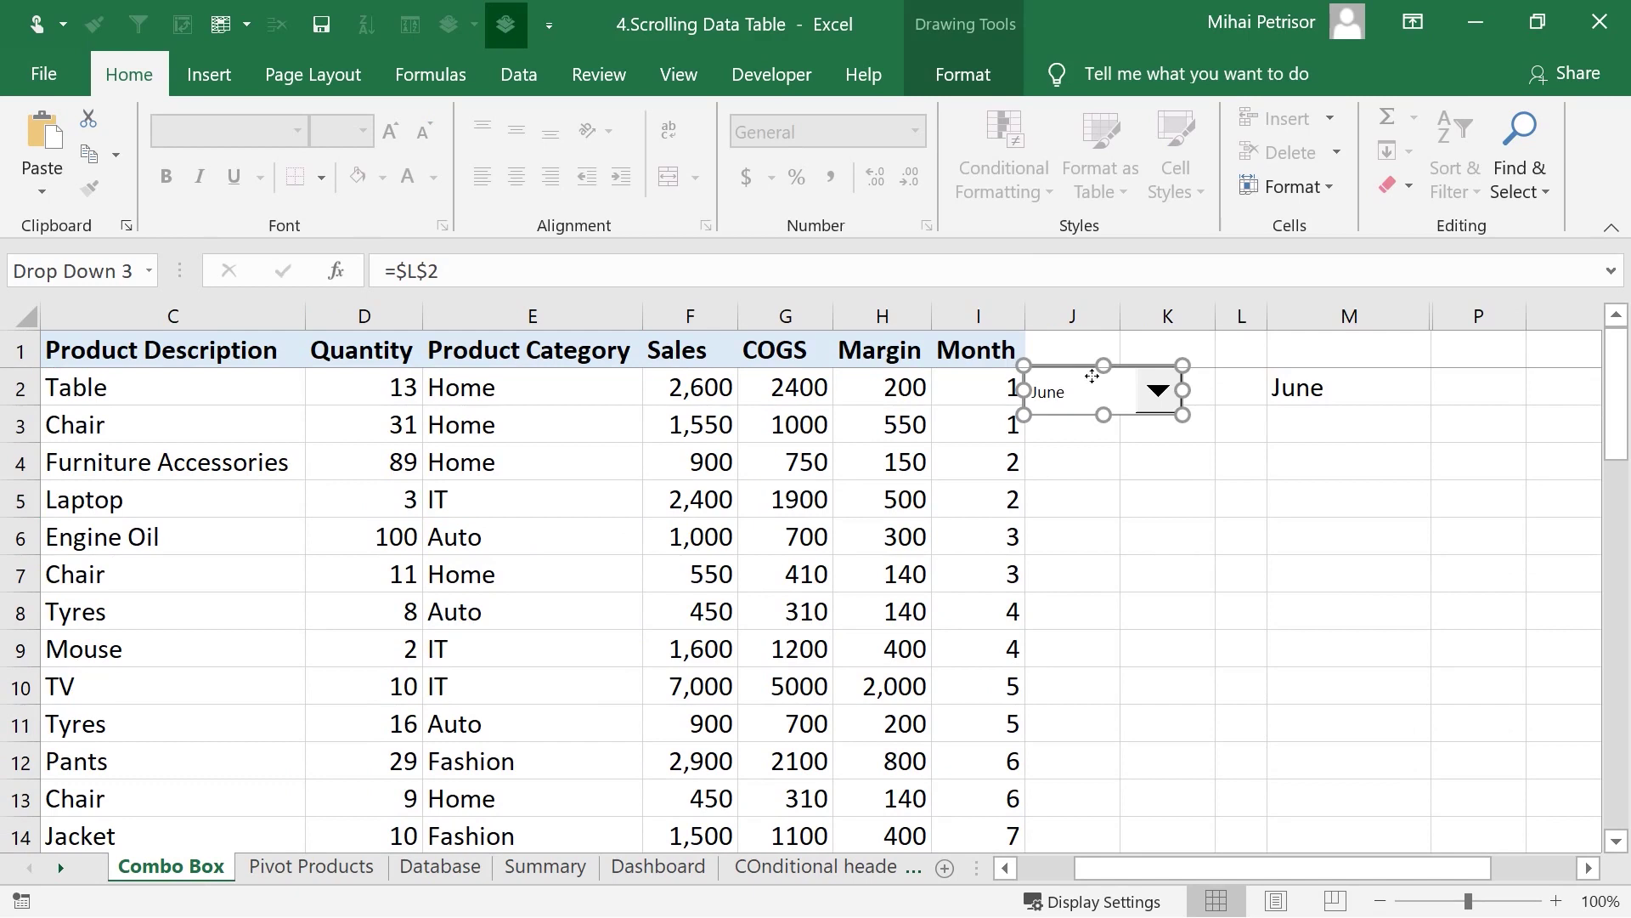
mouse_move(1063, 365)
left_mouse_down()
mouse_move(1247, 538)
mouse_move(1074, 365)
left_mouse_up()
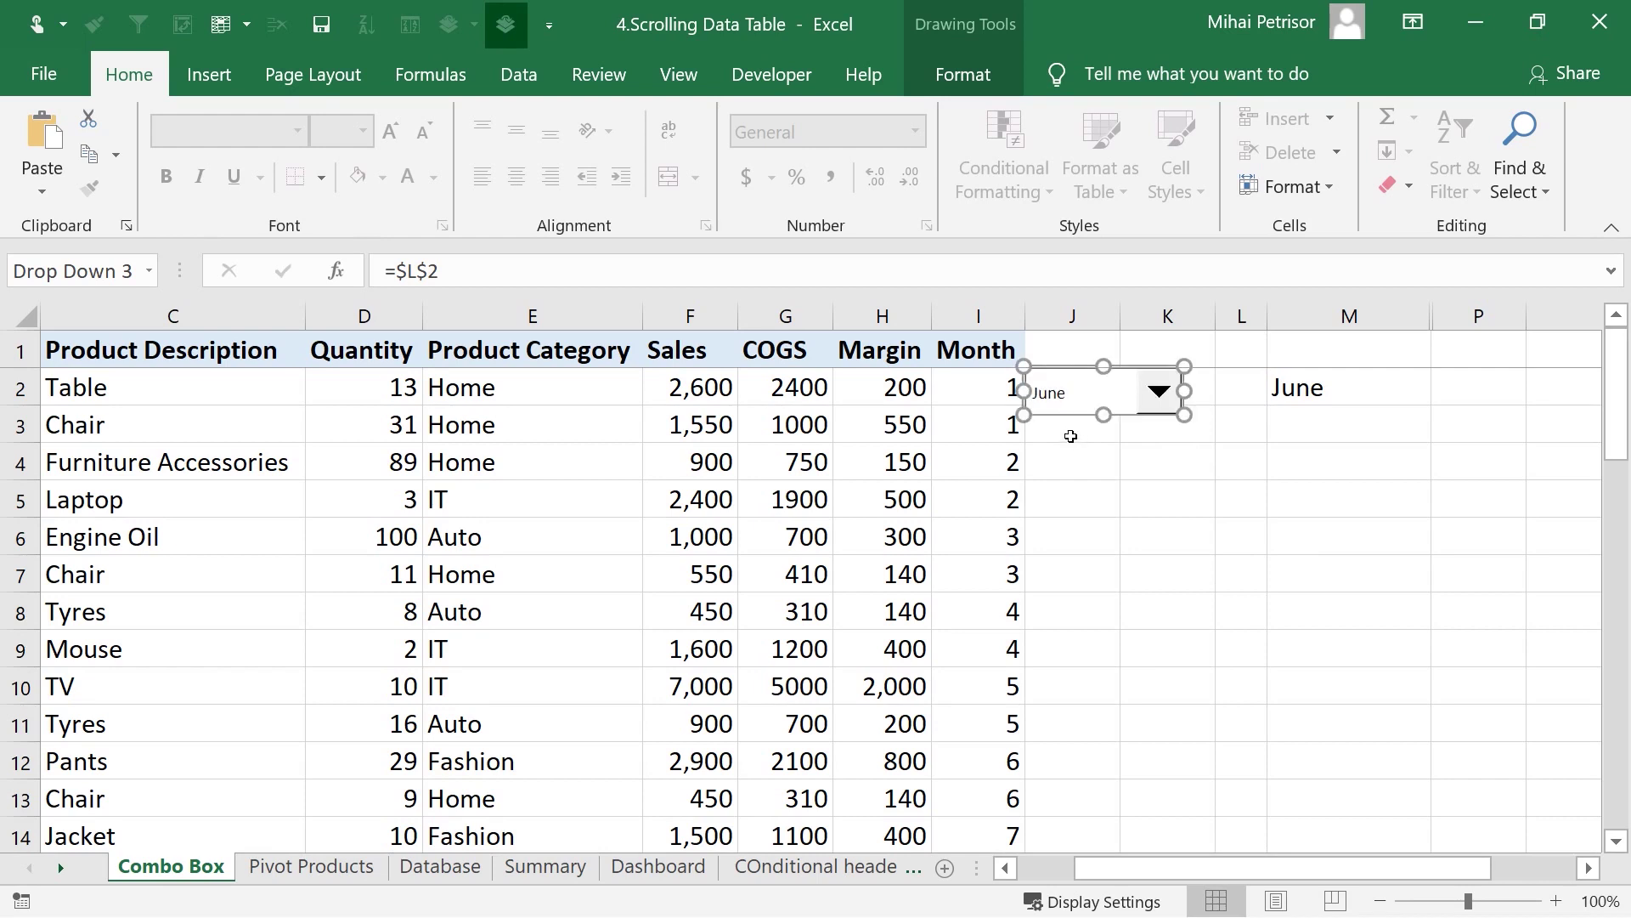
- Open the Dashboard sheet and review its Total chart, the Total Actual Vs Budget heading formula and the Home percentage
left_click(677, 880)
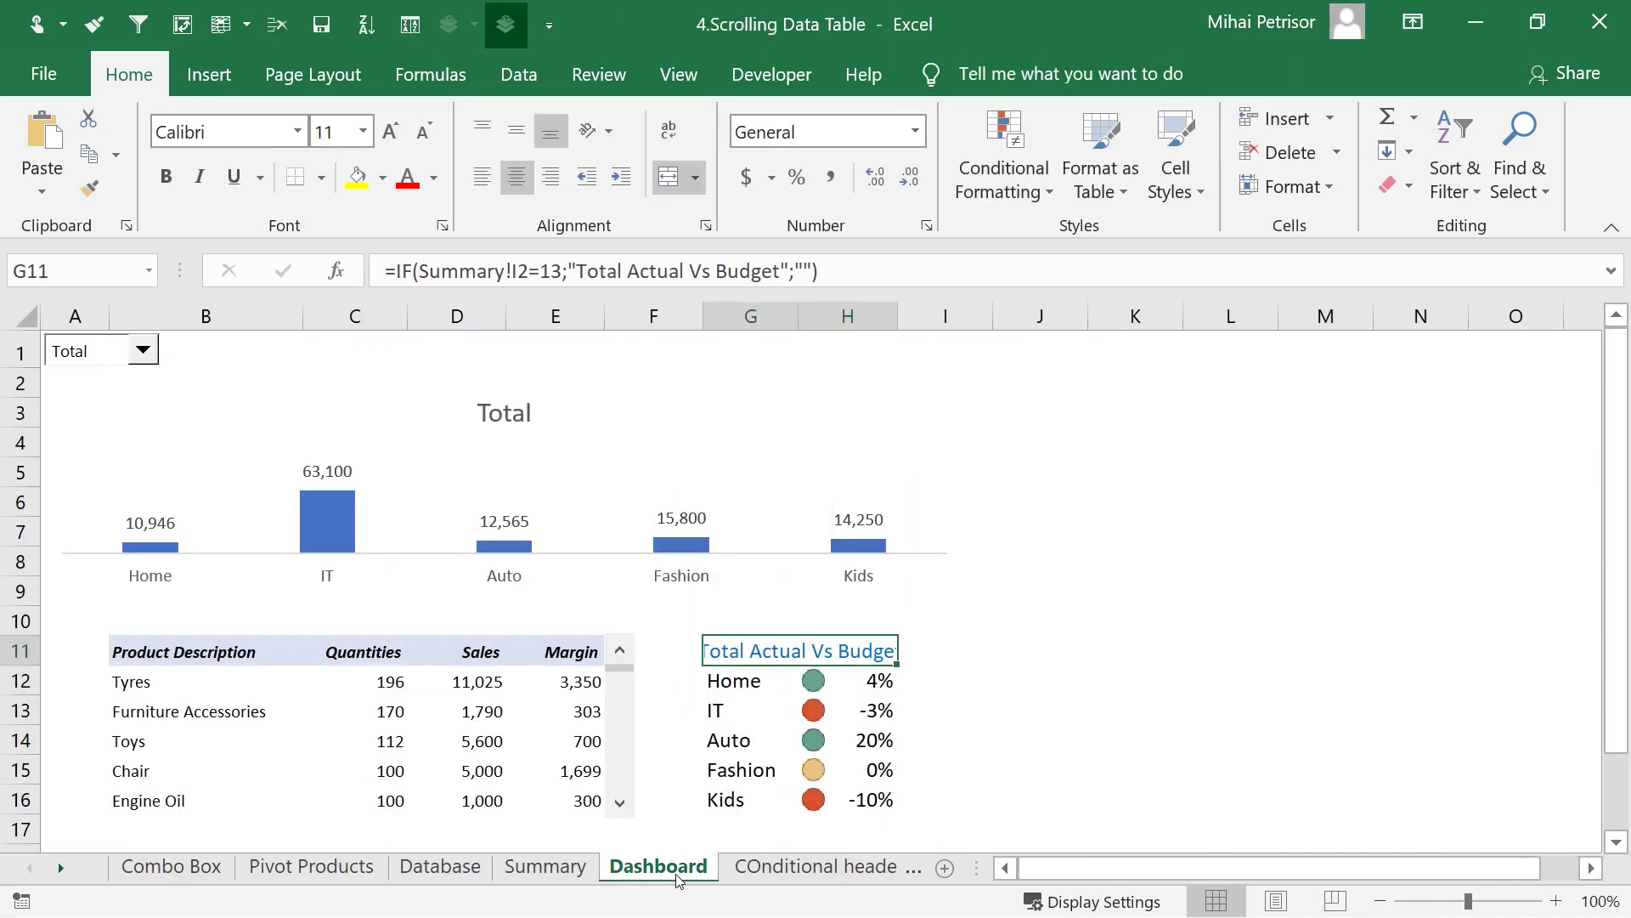
left_click(489, 538)
scroll(488, 538, "down", 2)
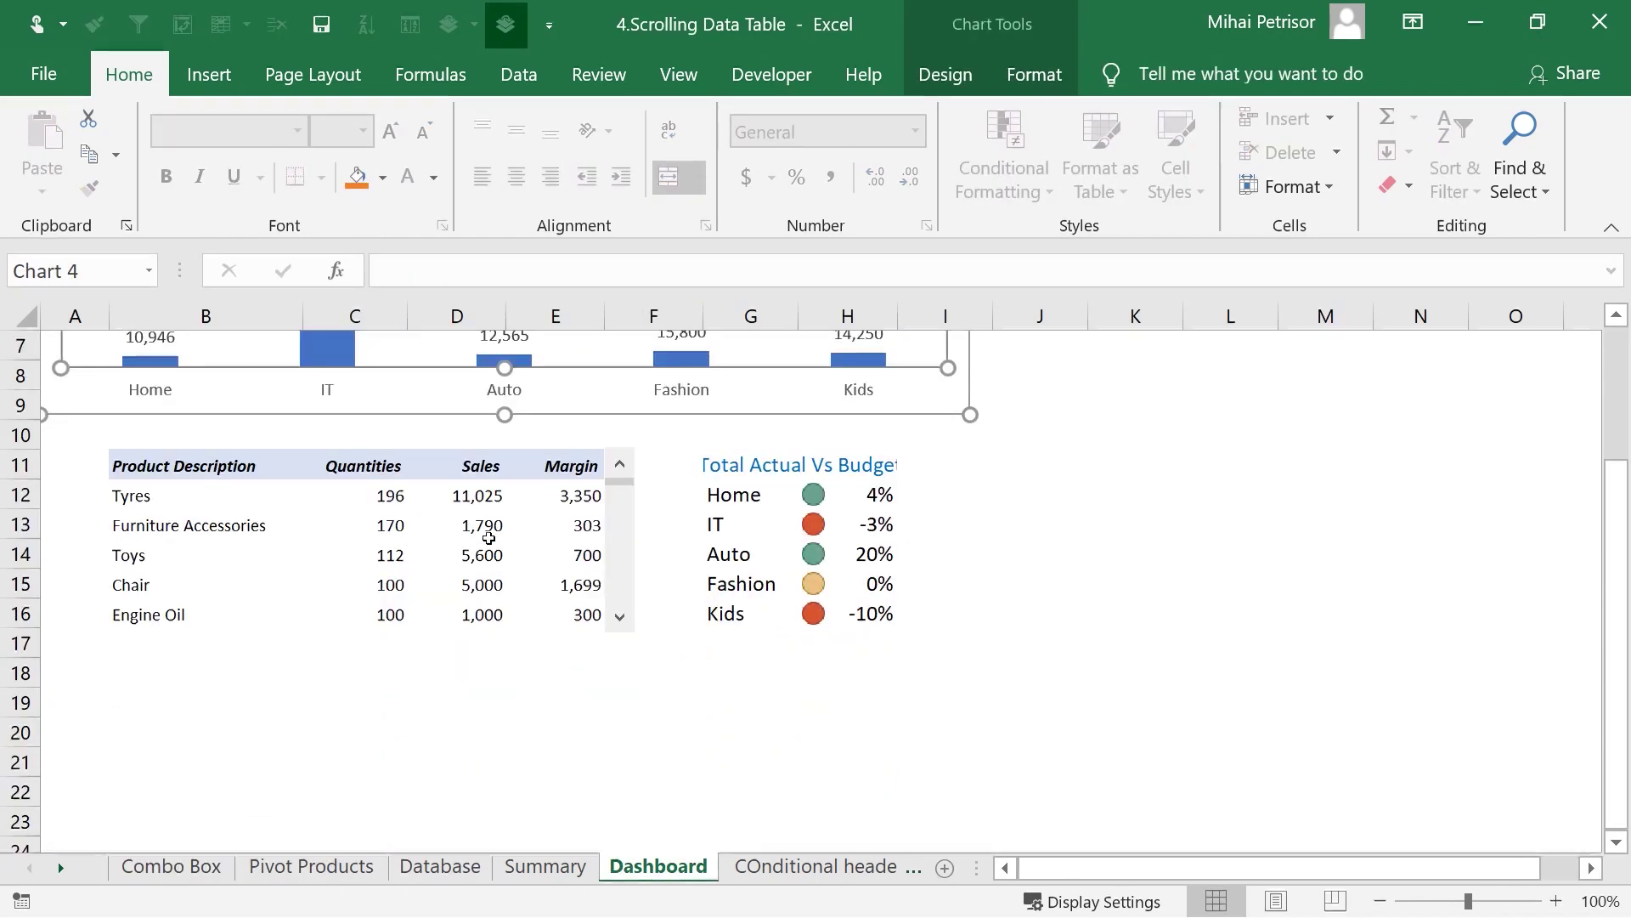
scroll(488, 539, "up", 2)
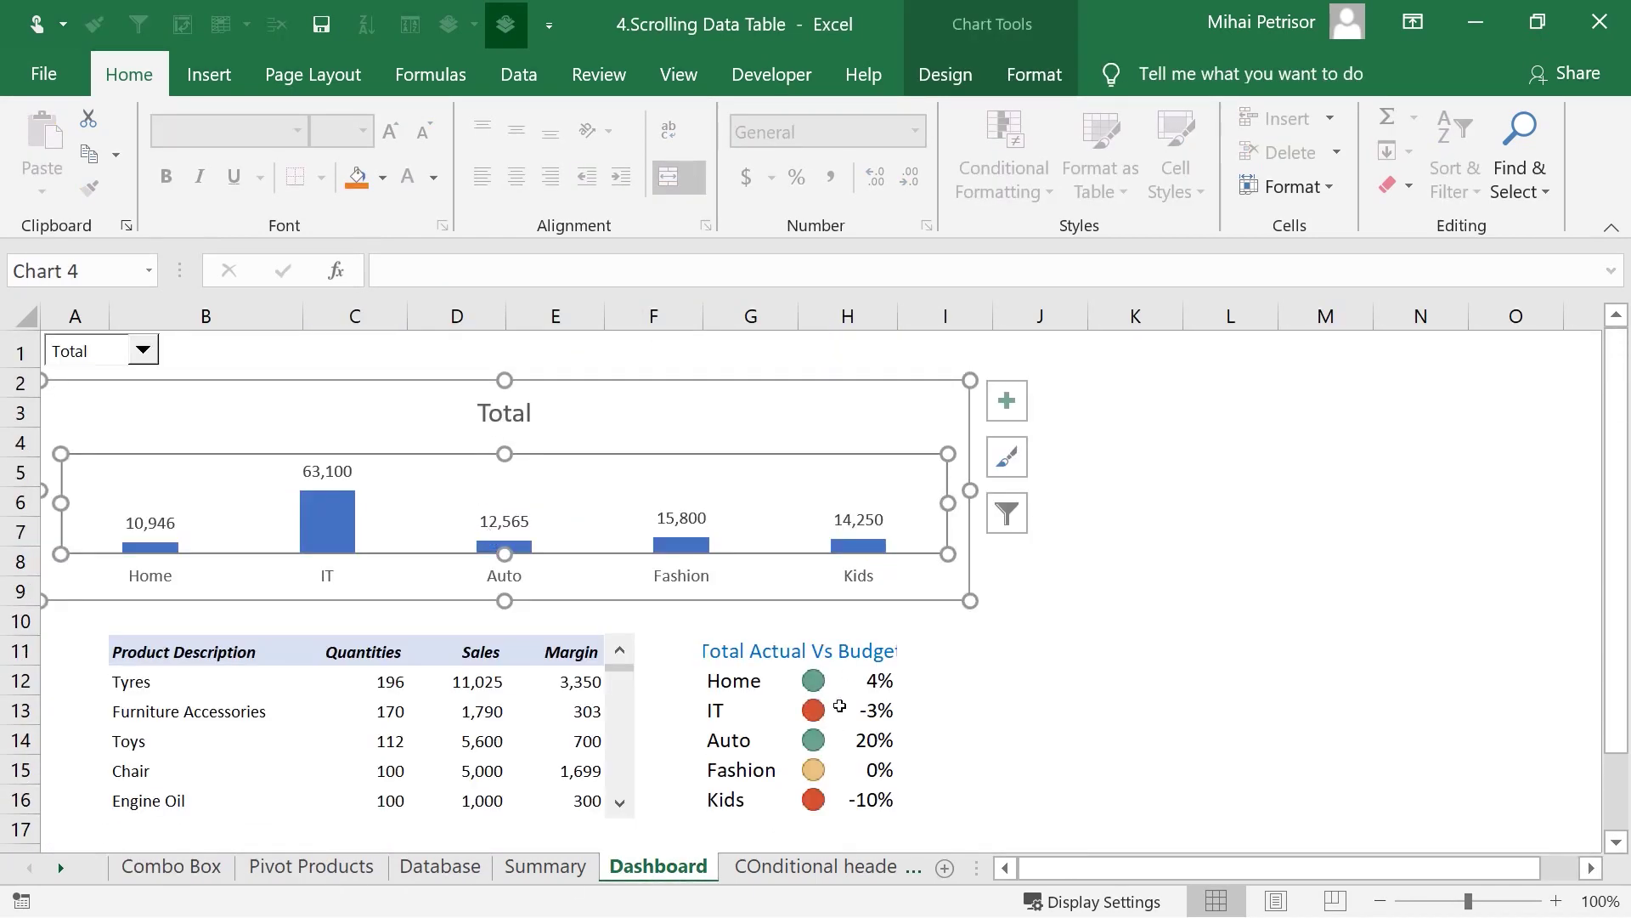
left_click(733, 654)
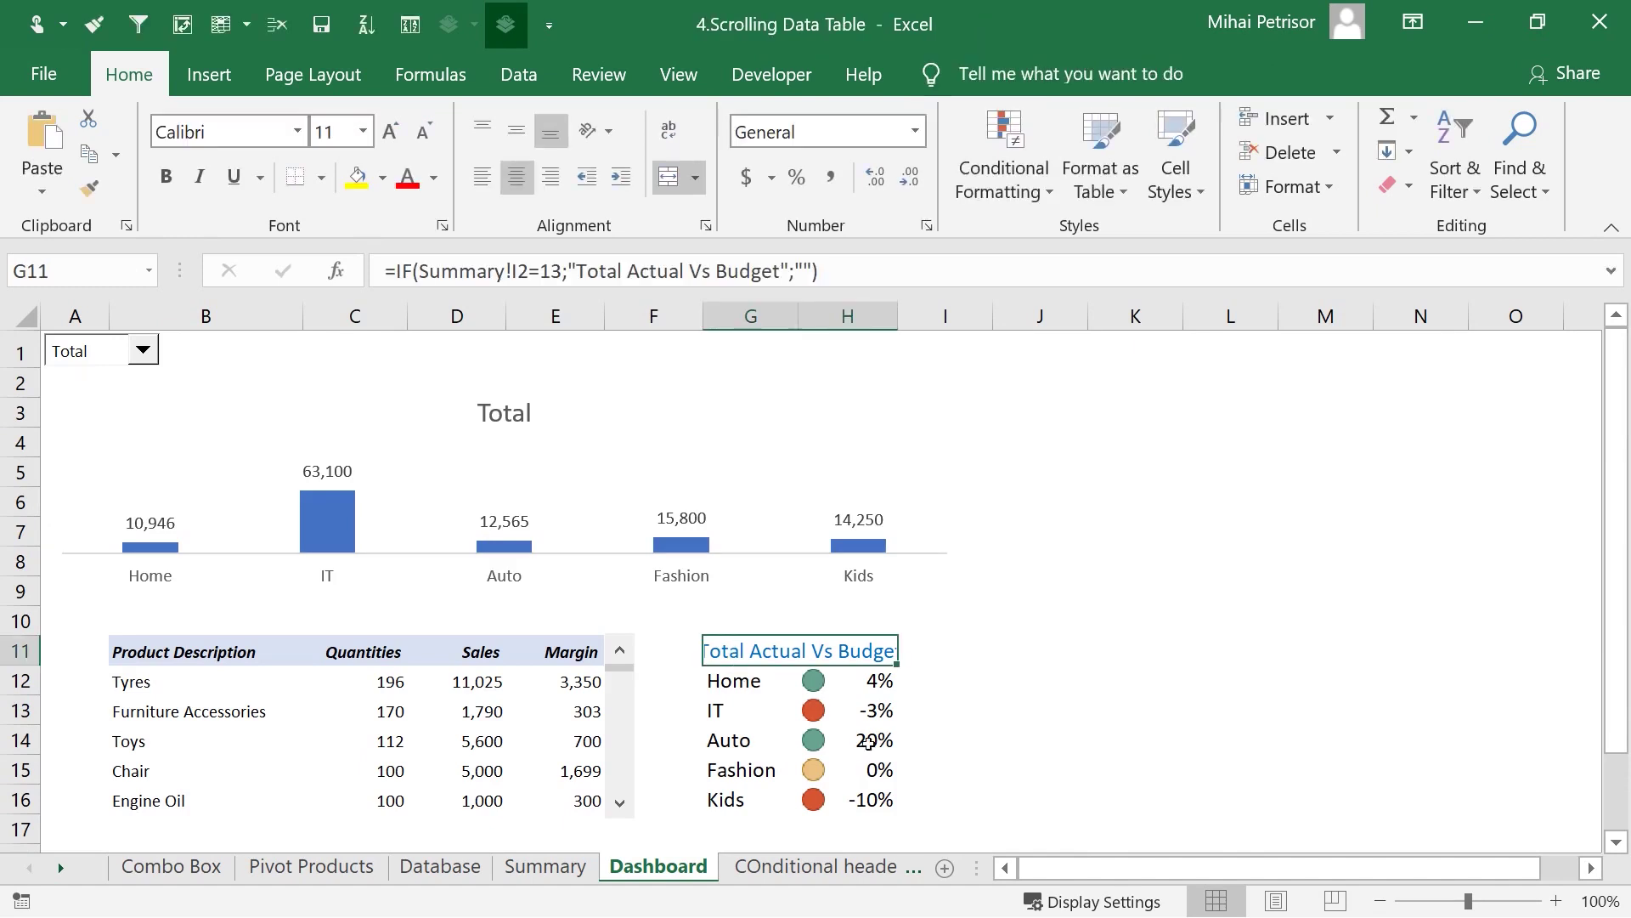
left_click(878, 680)
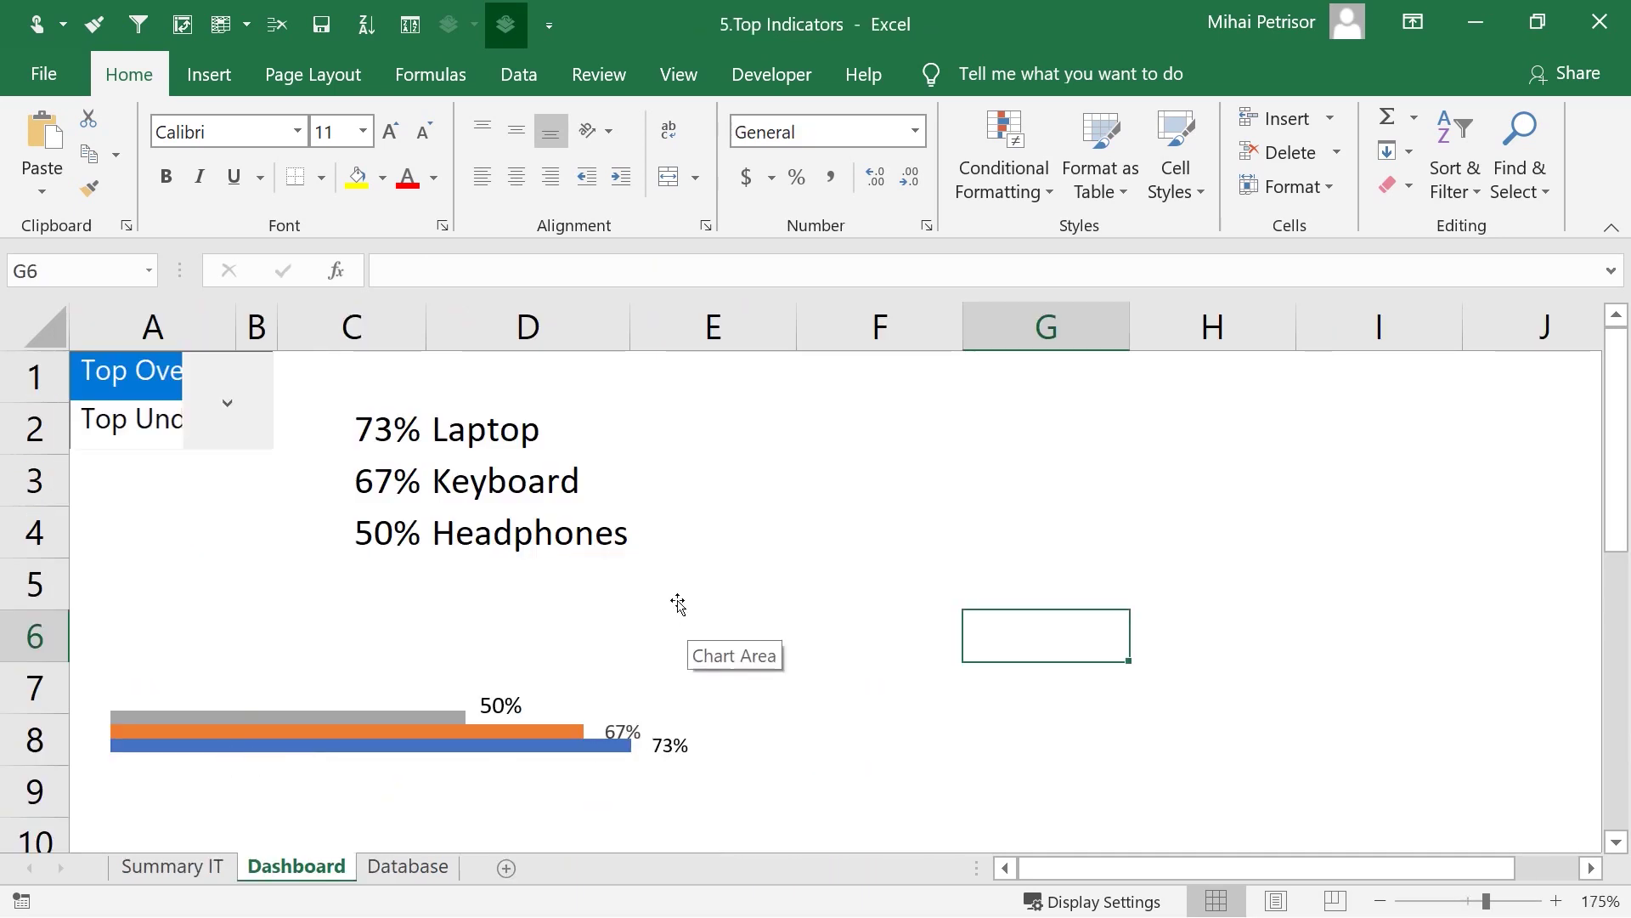
- On the Dashboard sheet of the 5.Top Indicators workbook, choose Top Under in the list box and widen column A
left_click(737, 605)
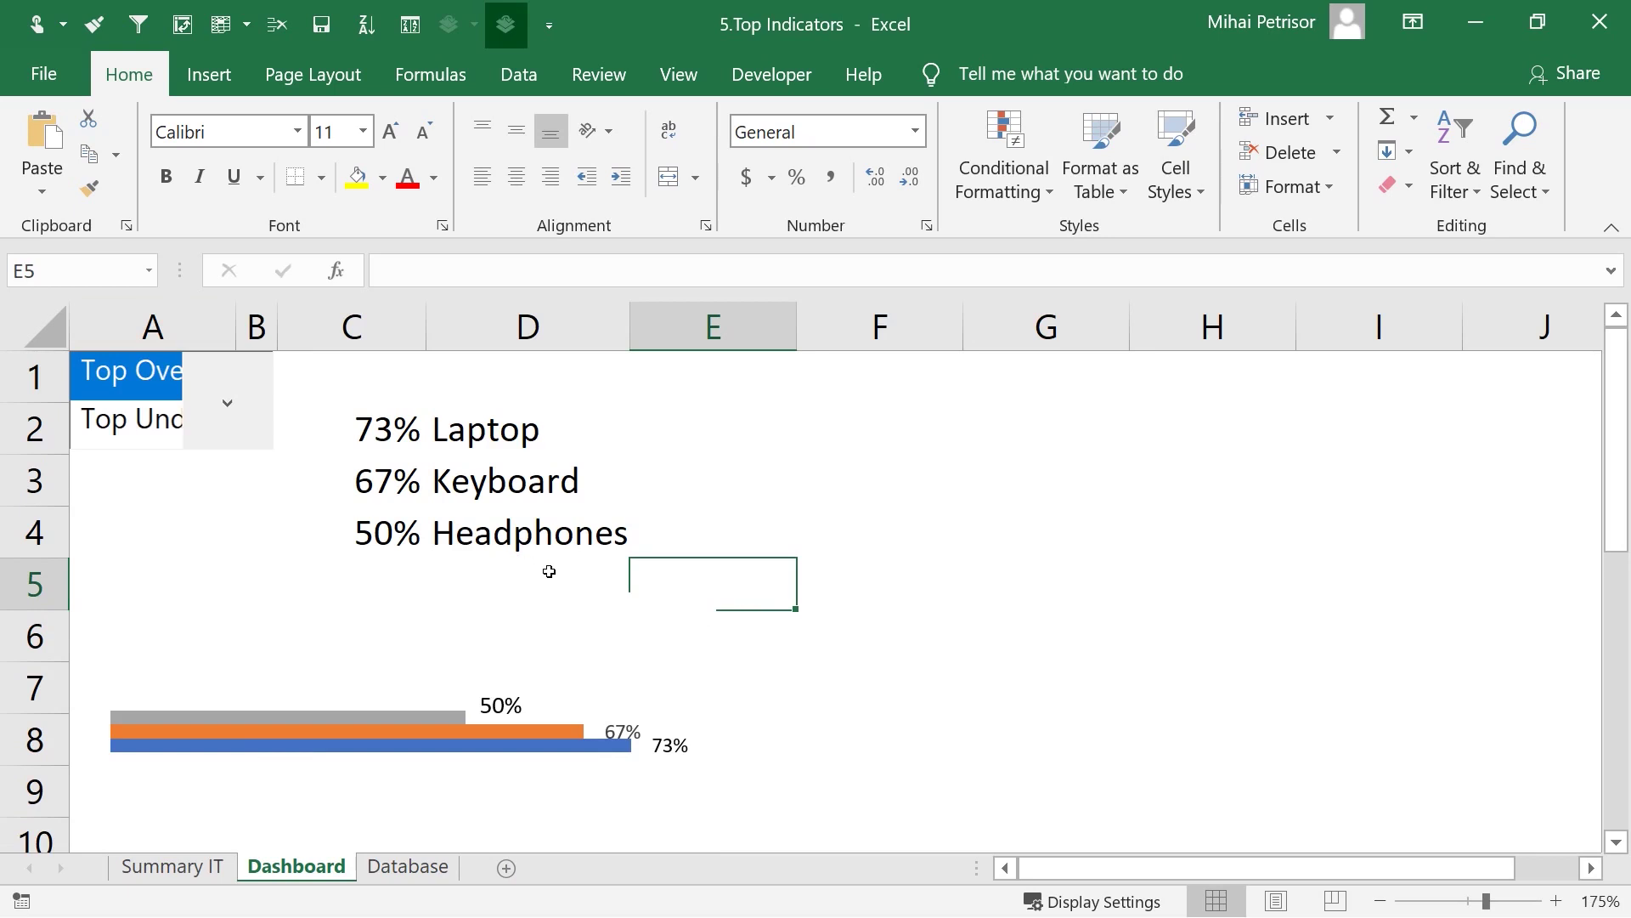
left_click(142, 422)
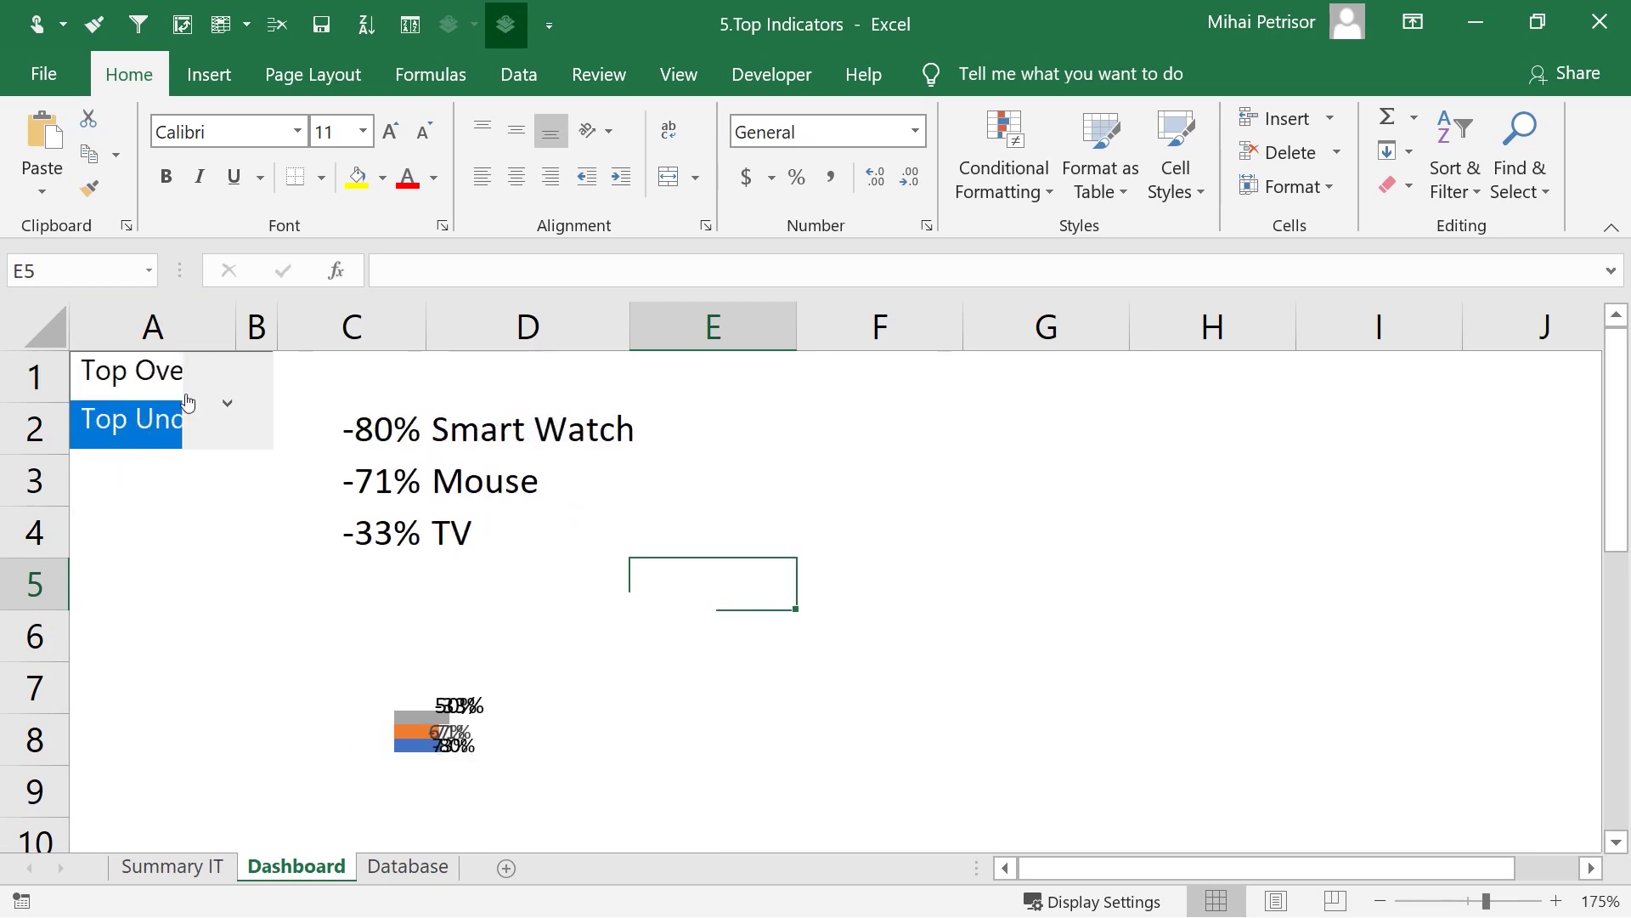
left_click_drag(237, 325, 357, 331)
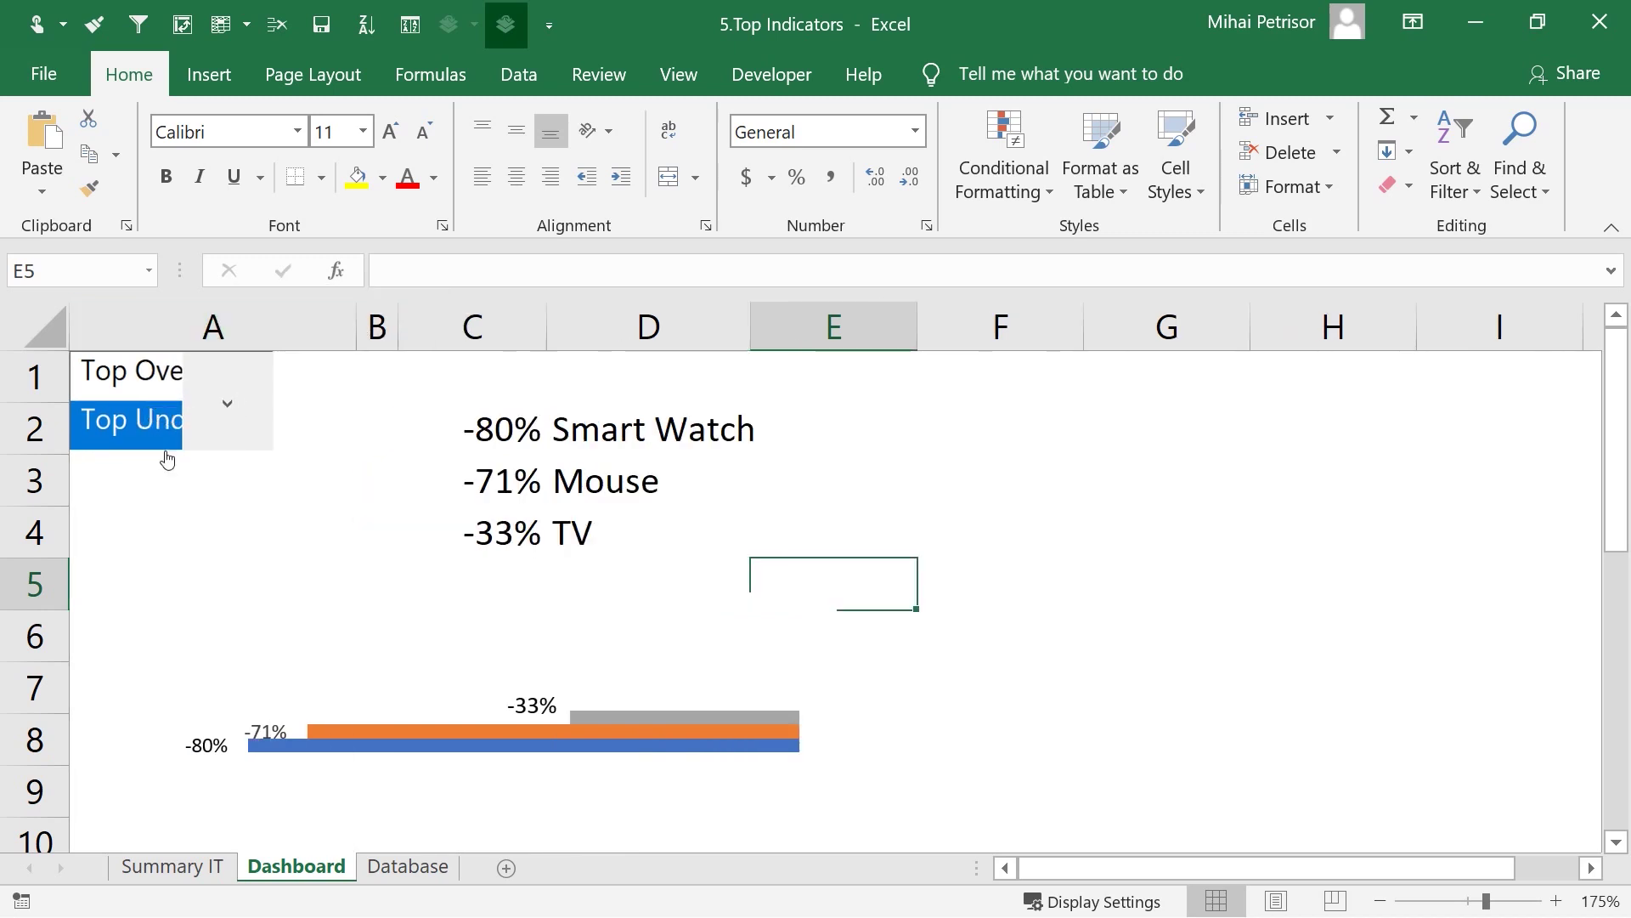
- Look over the Database sheet and the full Summary IT sheet of the Top Indicators workbook
left_click(396, 875)
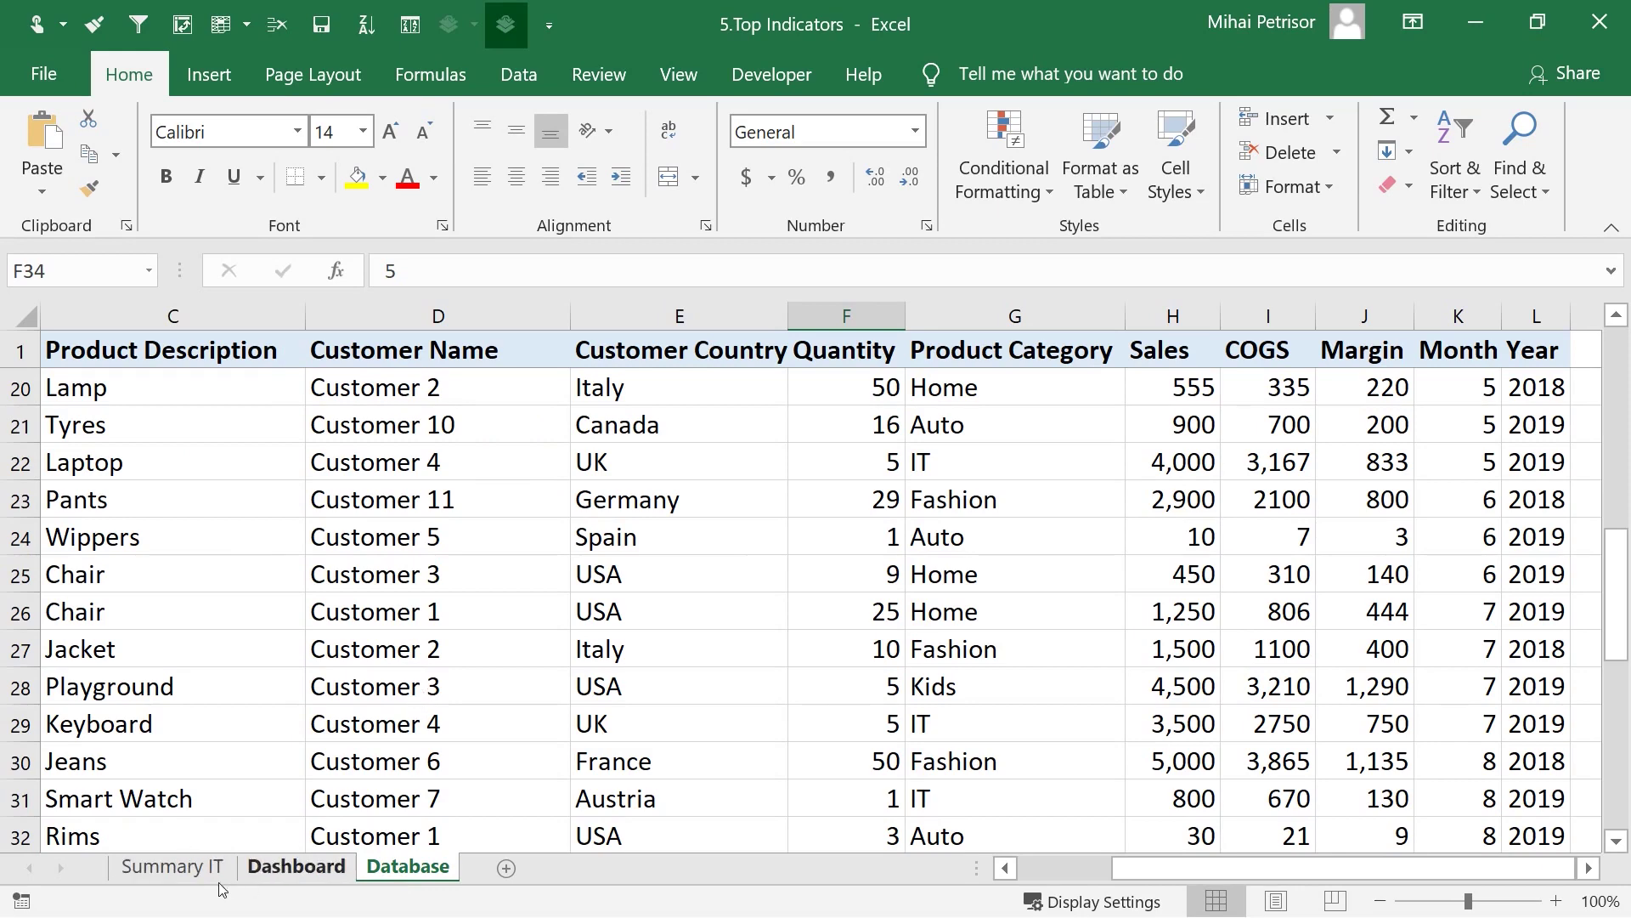
left_click(170, 866)
left_click(447, 873)
left_click(196, 868)
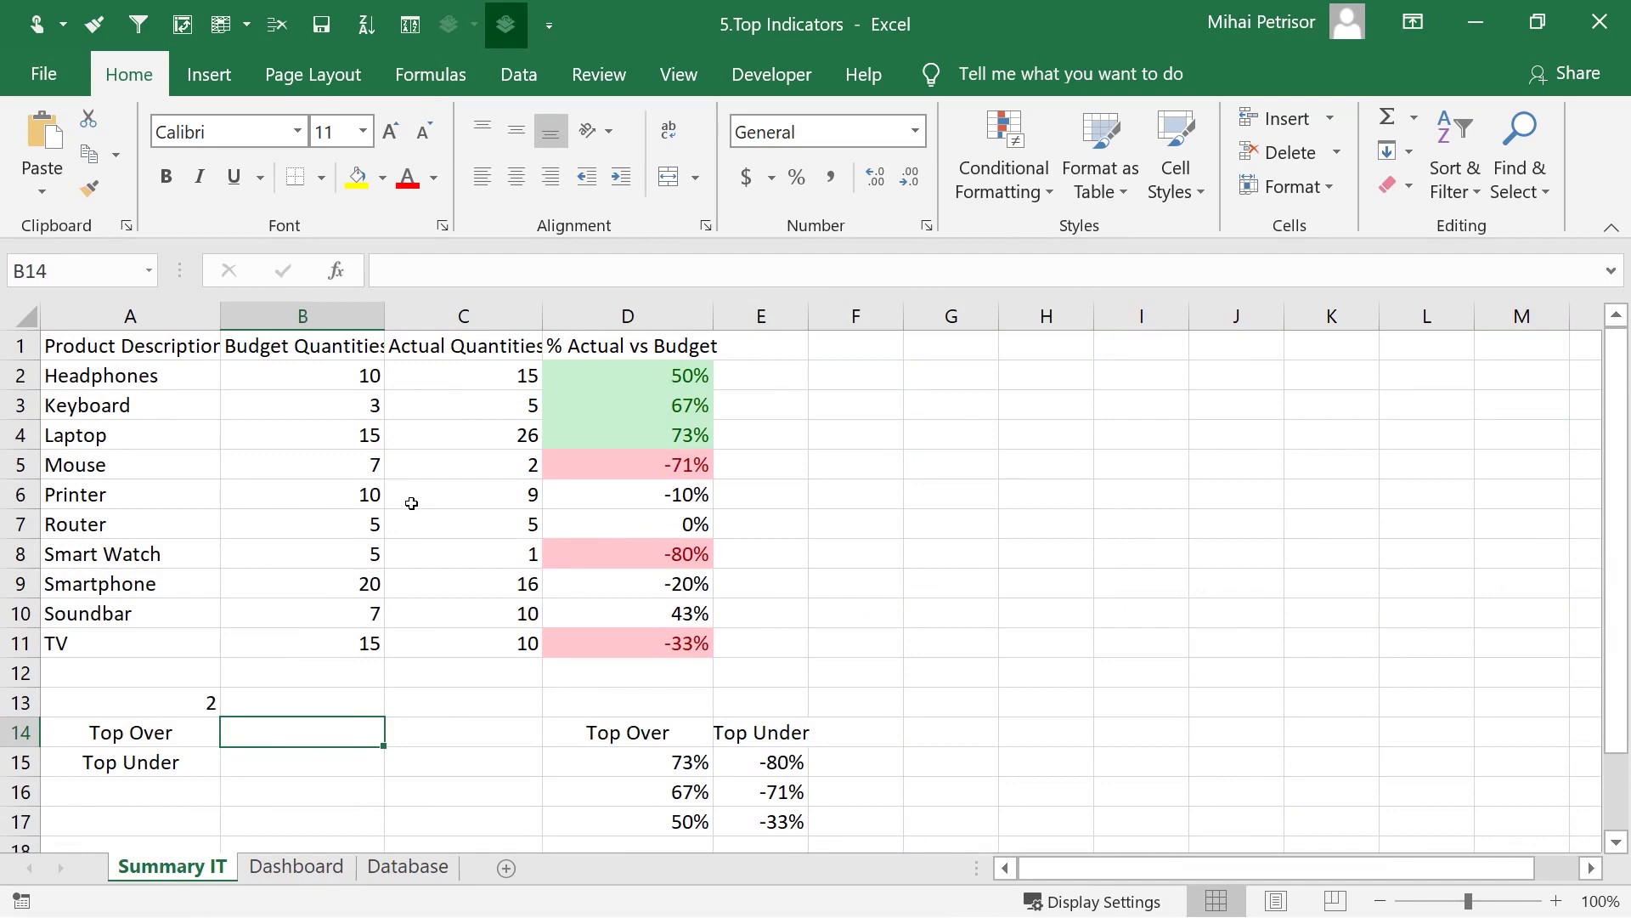
scroll(390, 497, "down", 2)
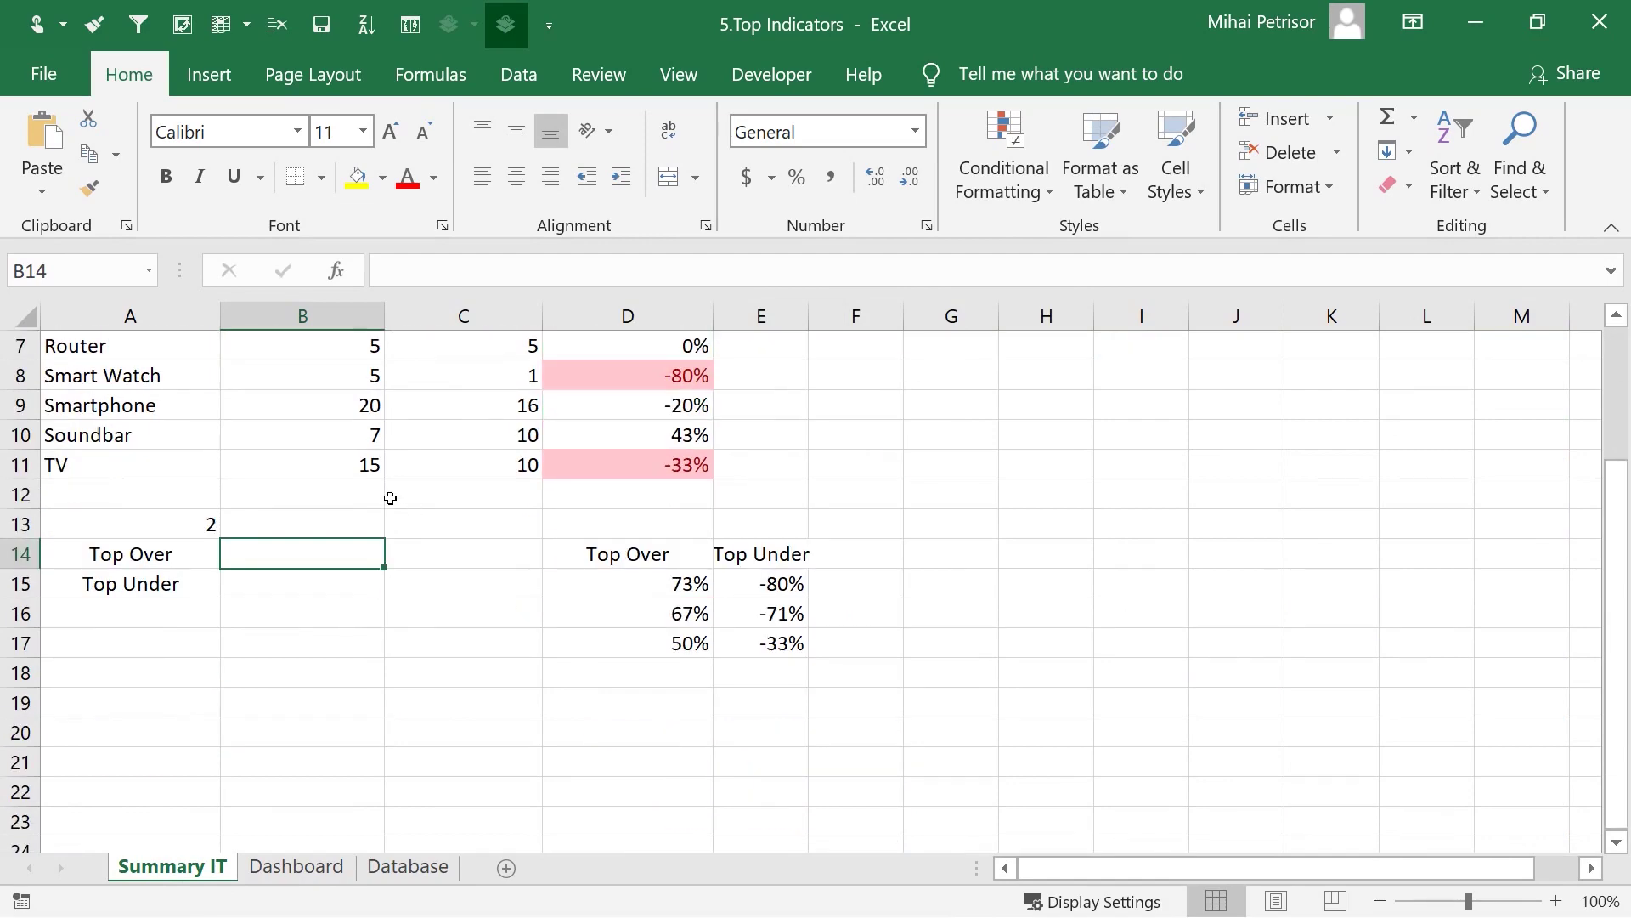
scroll(389, 498, "up", 2)
- Inspect the budget quantities, the % Actual vs Budget formula in D2 and the Top Over LARGE formula in D15
left_click(343, 388)
left_click(327, 437)
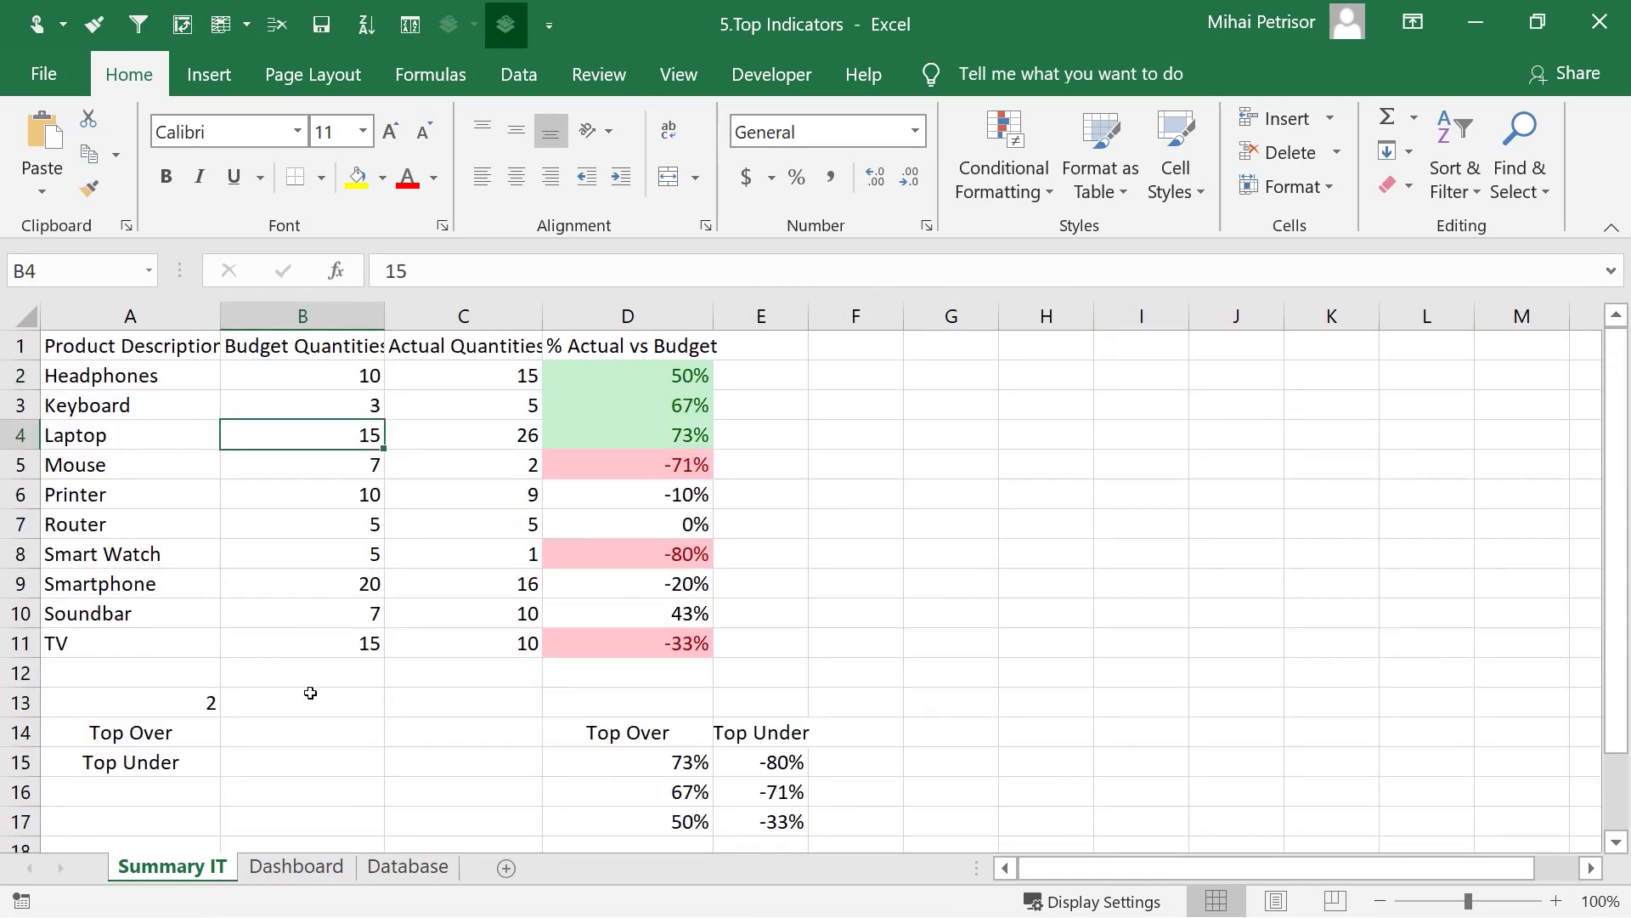
left_click(657, 365)
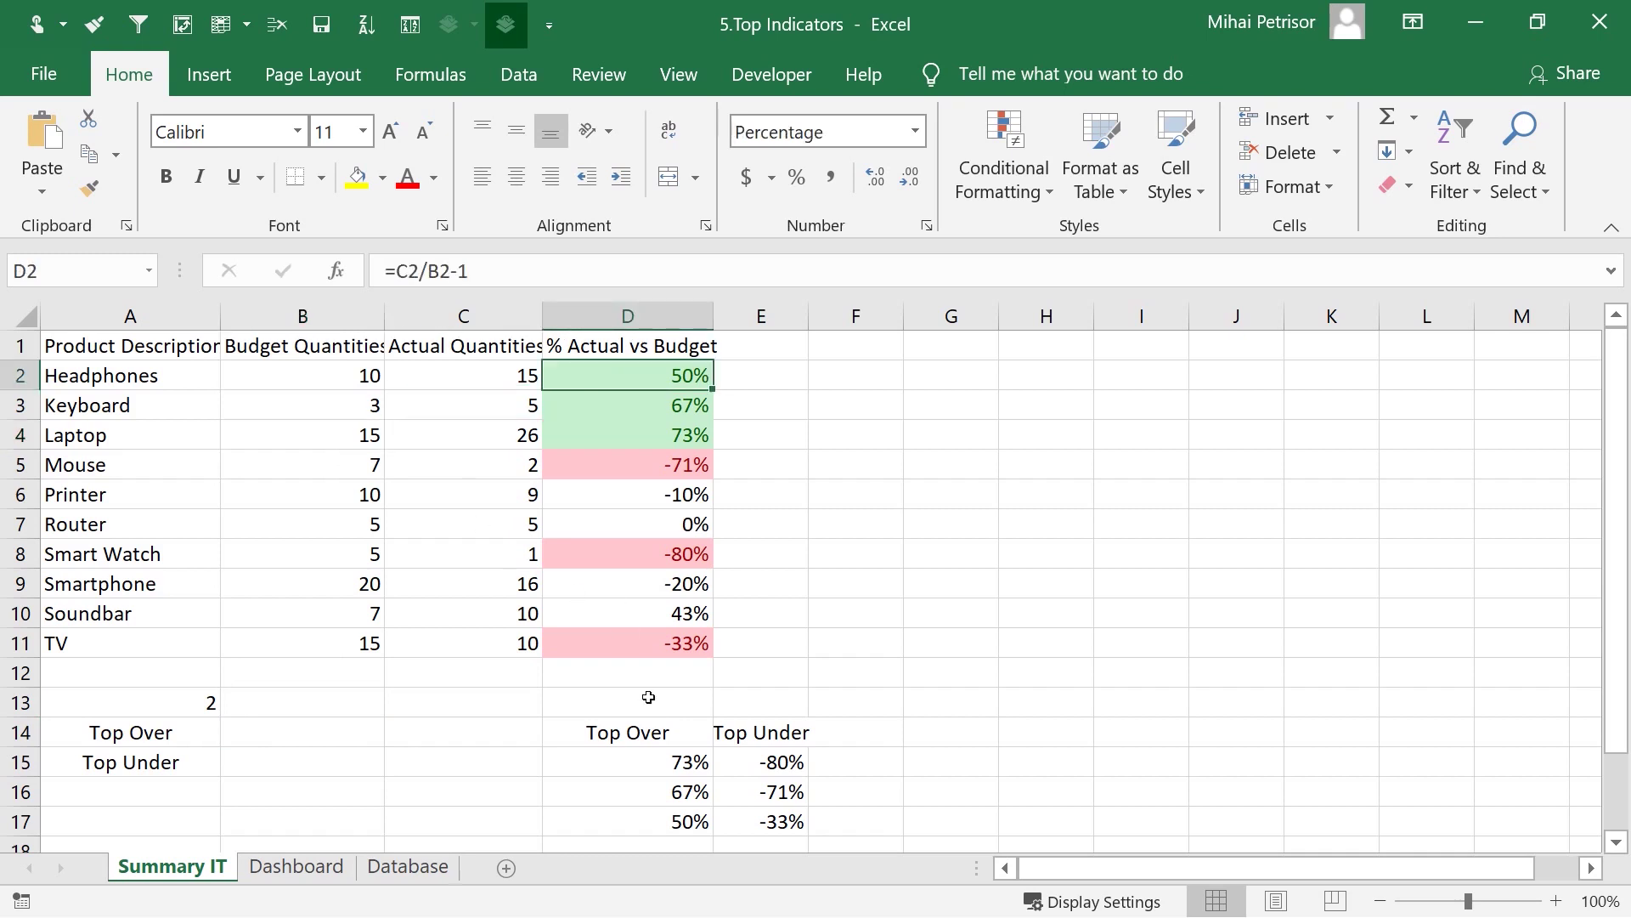
left_click(656, 734)
left_click(661, 762)
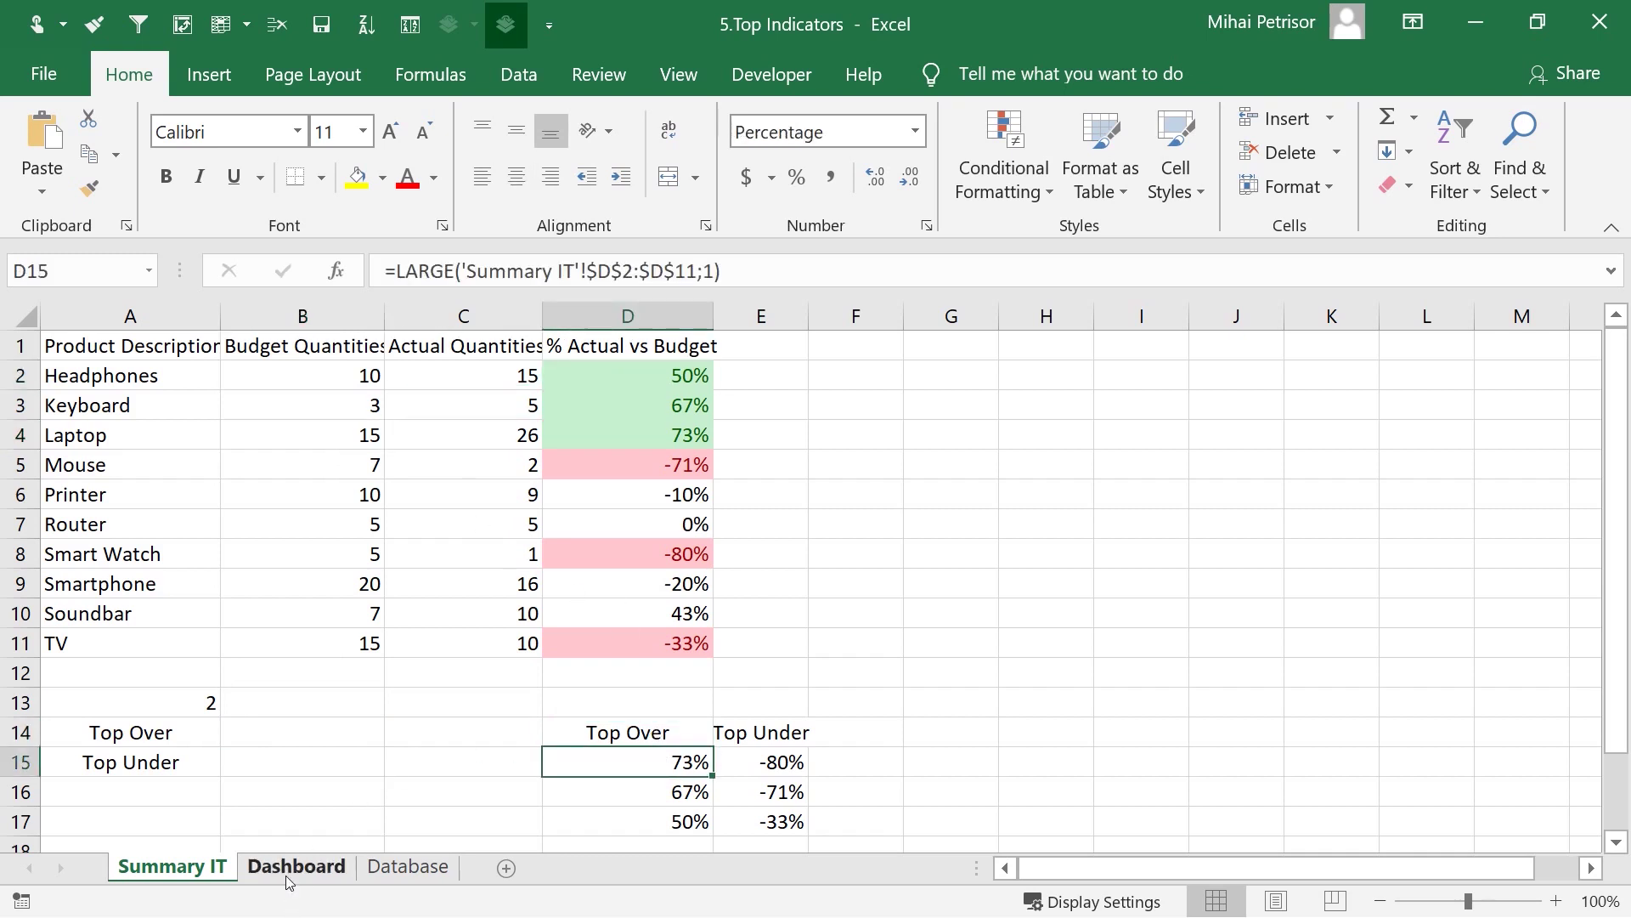
- Switch the Dashboard list box to Top Over and inspect the INDEX/MATCH product formulas in D2 and D4
left_click(293, 875)
scroll(686, 674, "down", 2)
scroll(685, 667, "up", 2)
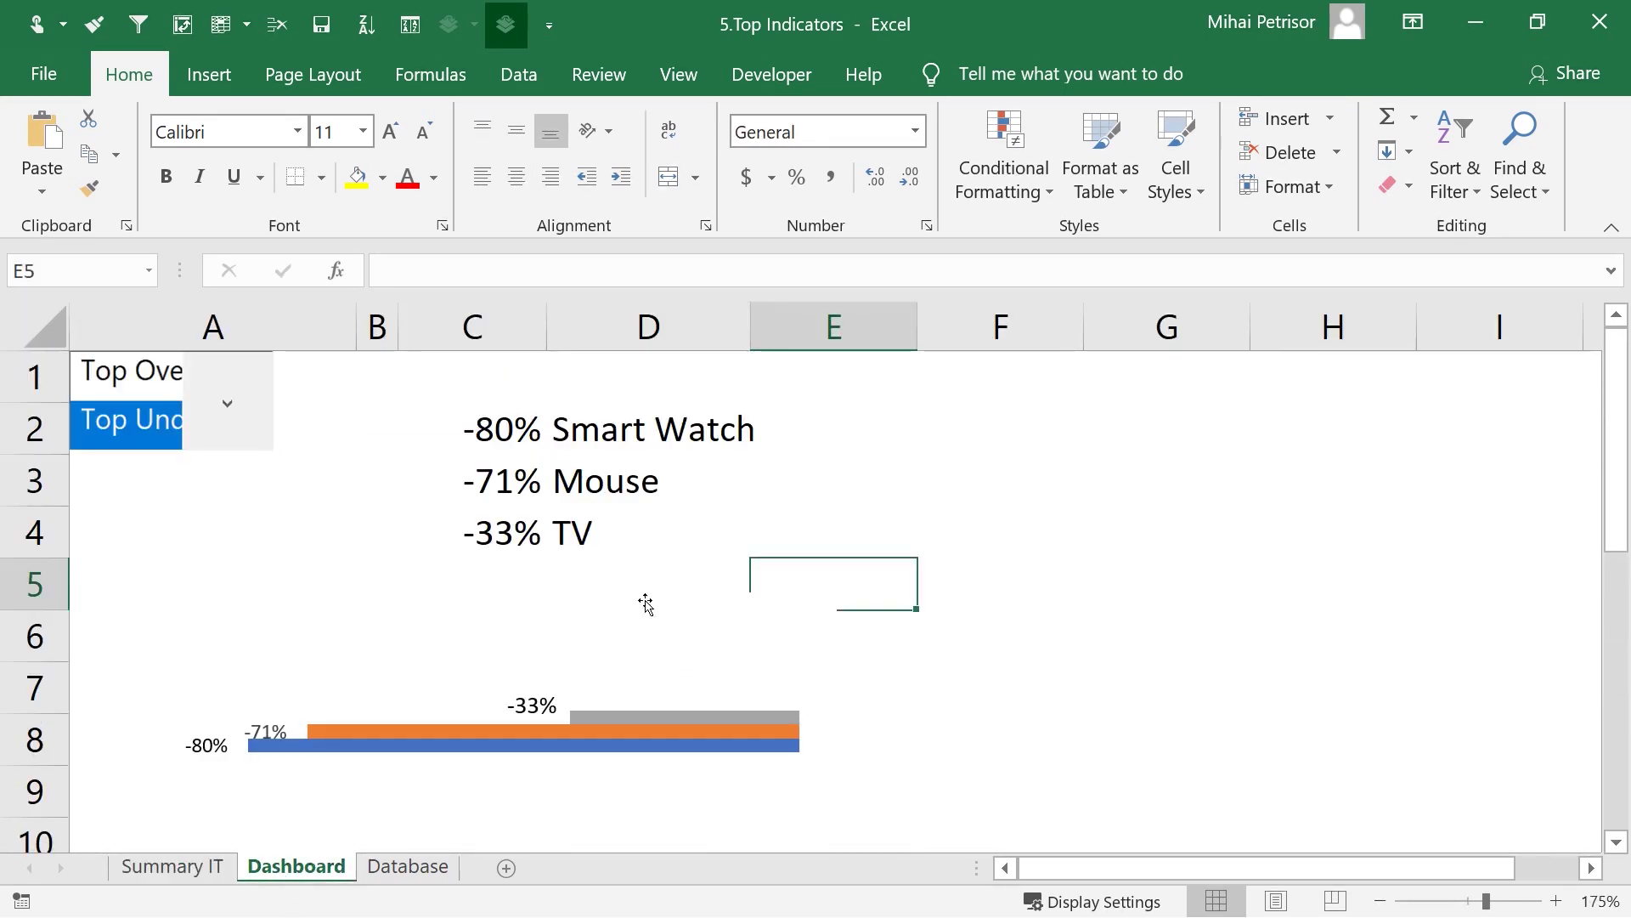
left_click(589, 430)
left_click(122, 382)
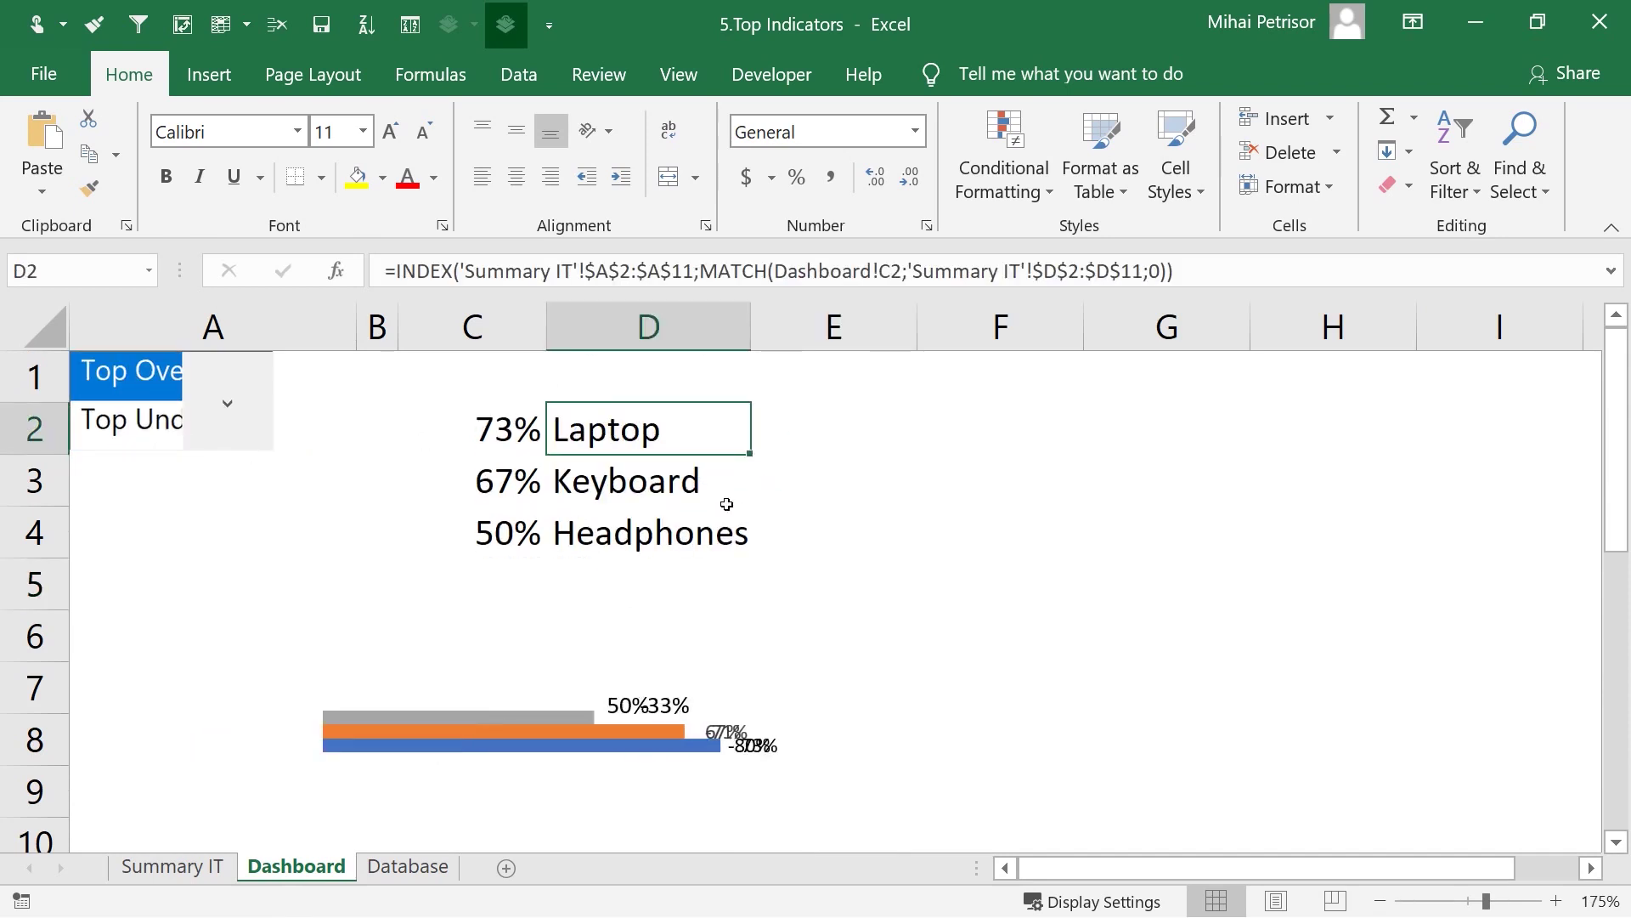
left_click(732, 511)
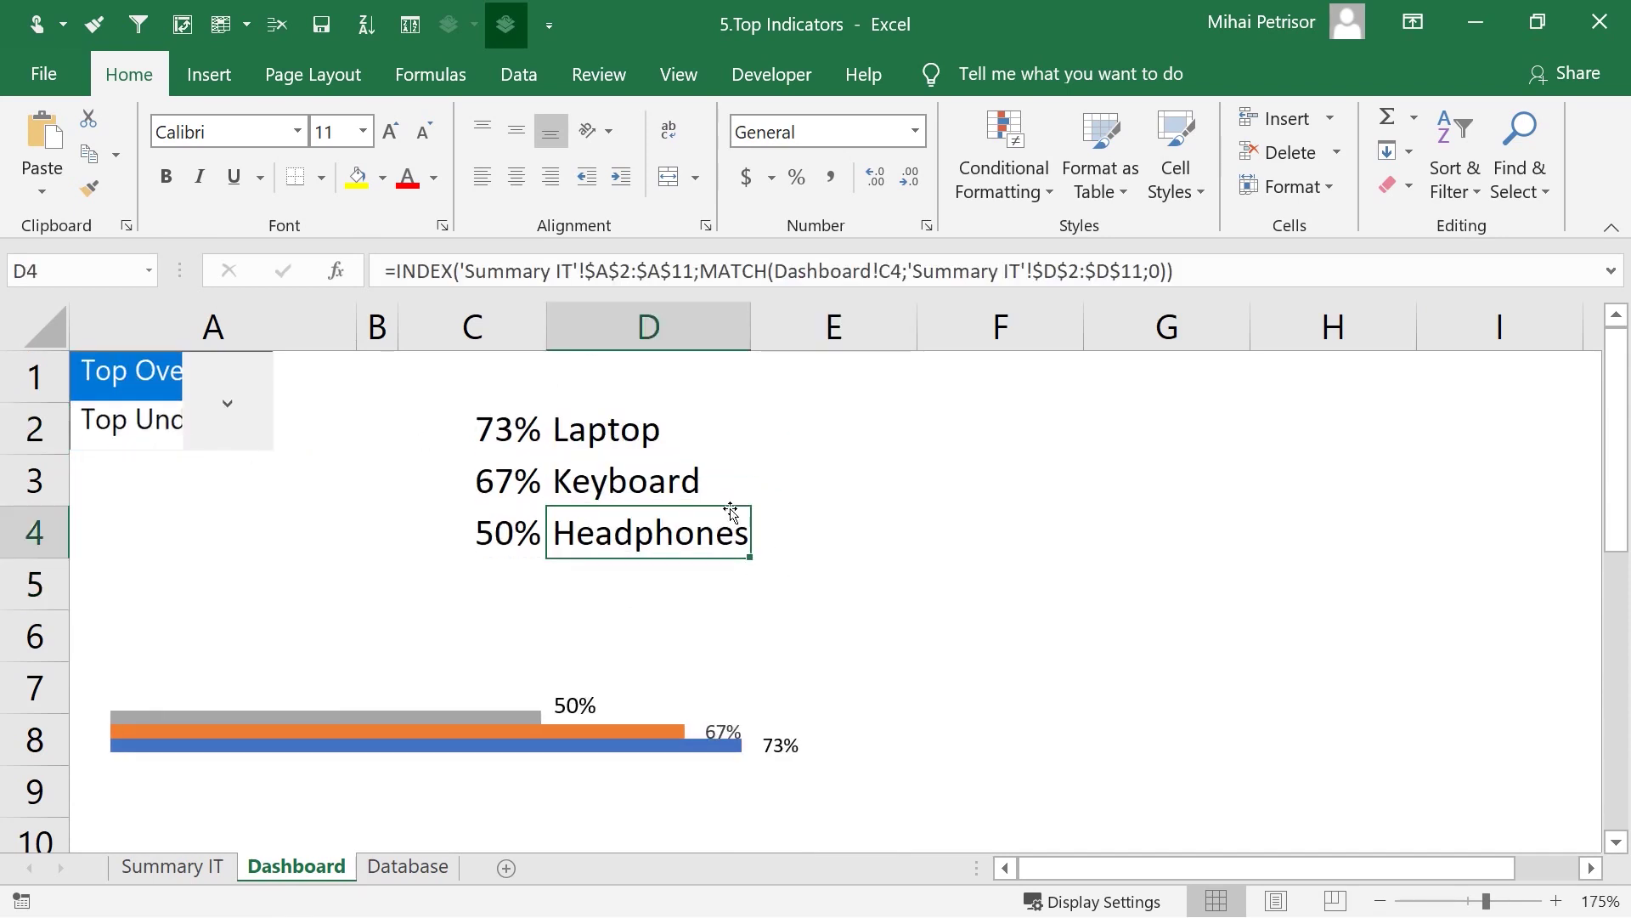
left_click(651, 433)
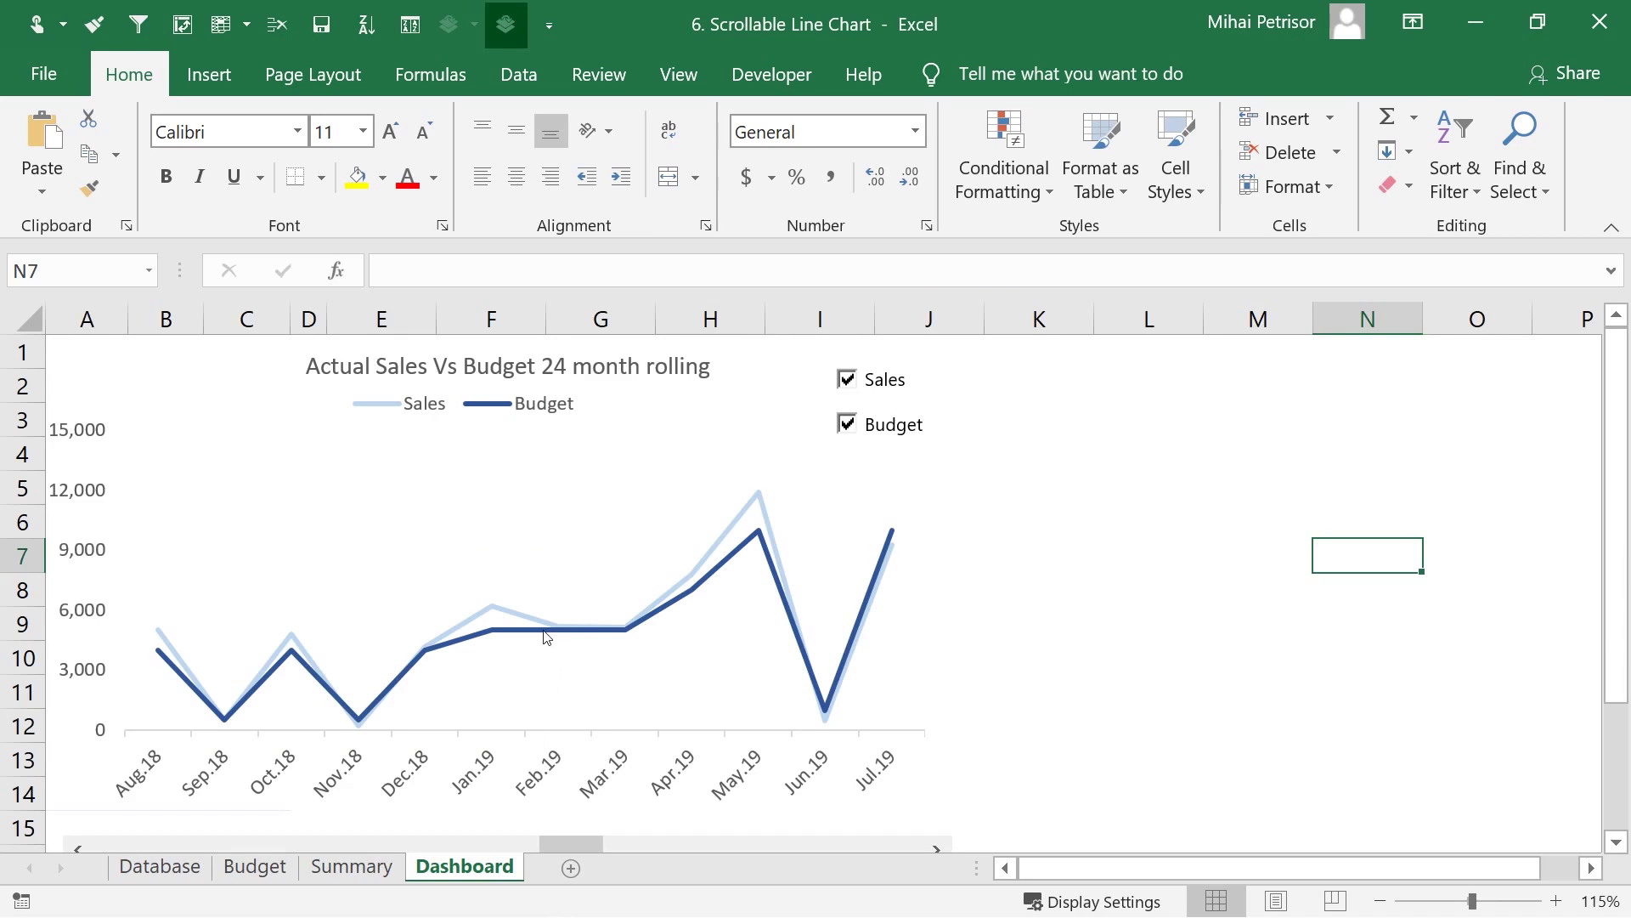
- On the 6. Scrollable Line Chart dashboard, test the Sales and Budget check boxes by switching each off and on again
mouse_move(546, 638)
left_click(854, 380)
left_click(854, 380)
left_click(848, 428)
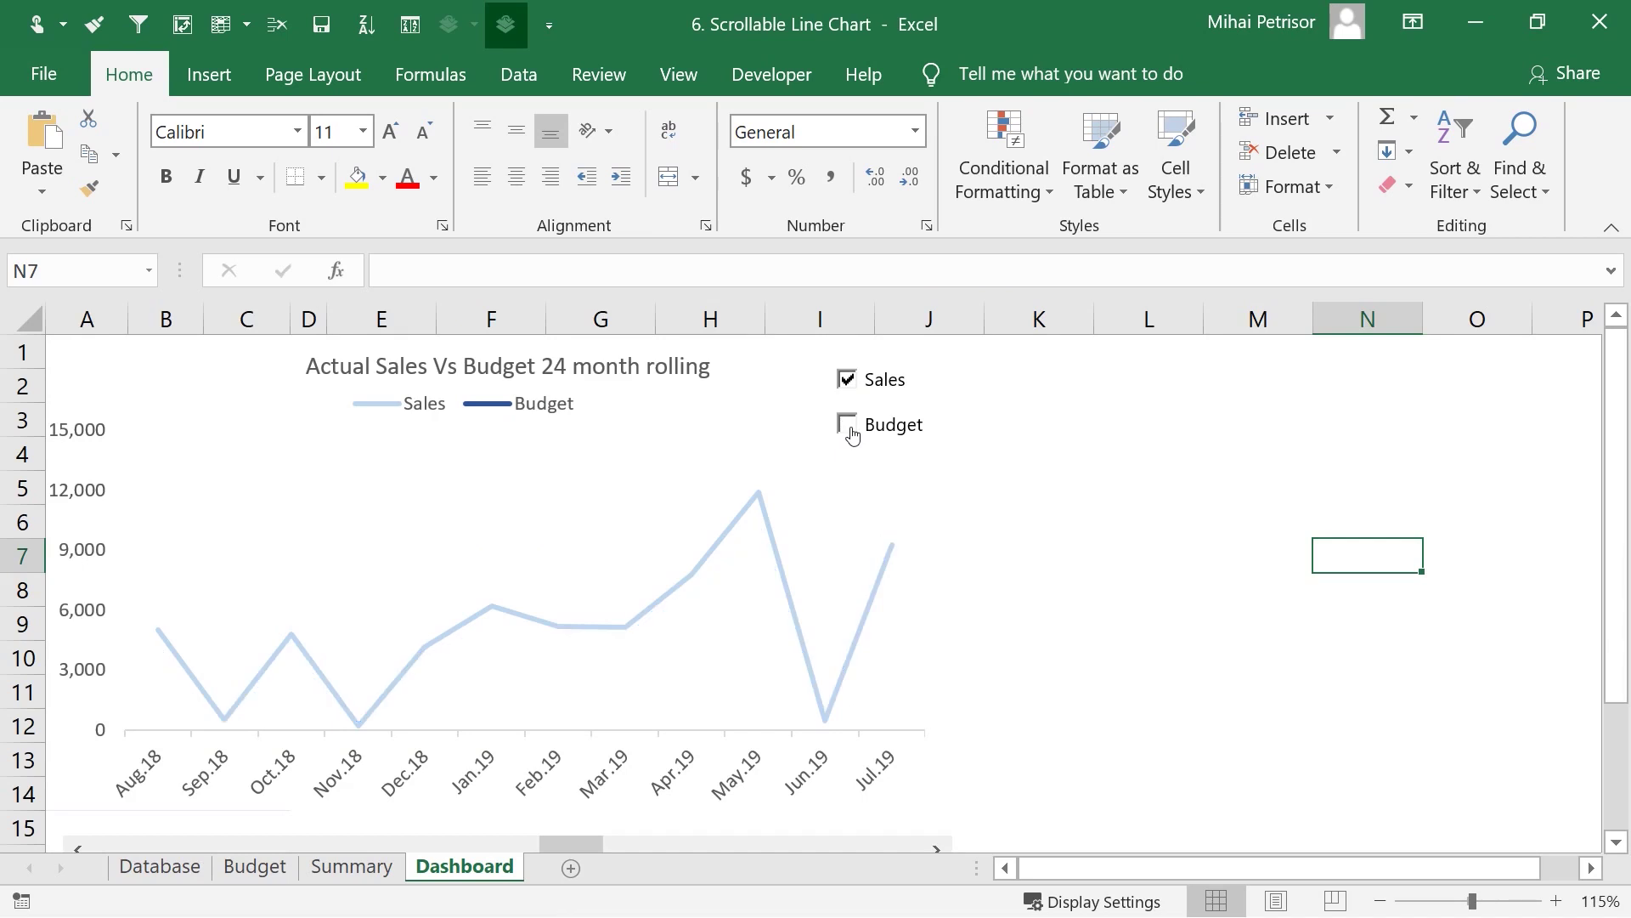
left_click(844, 440)
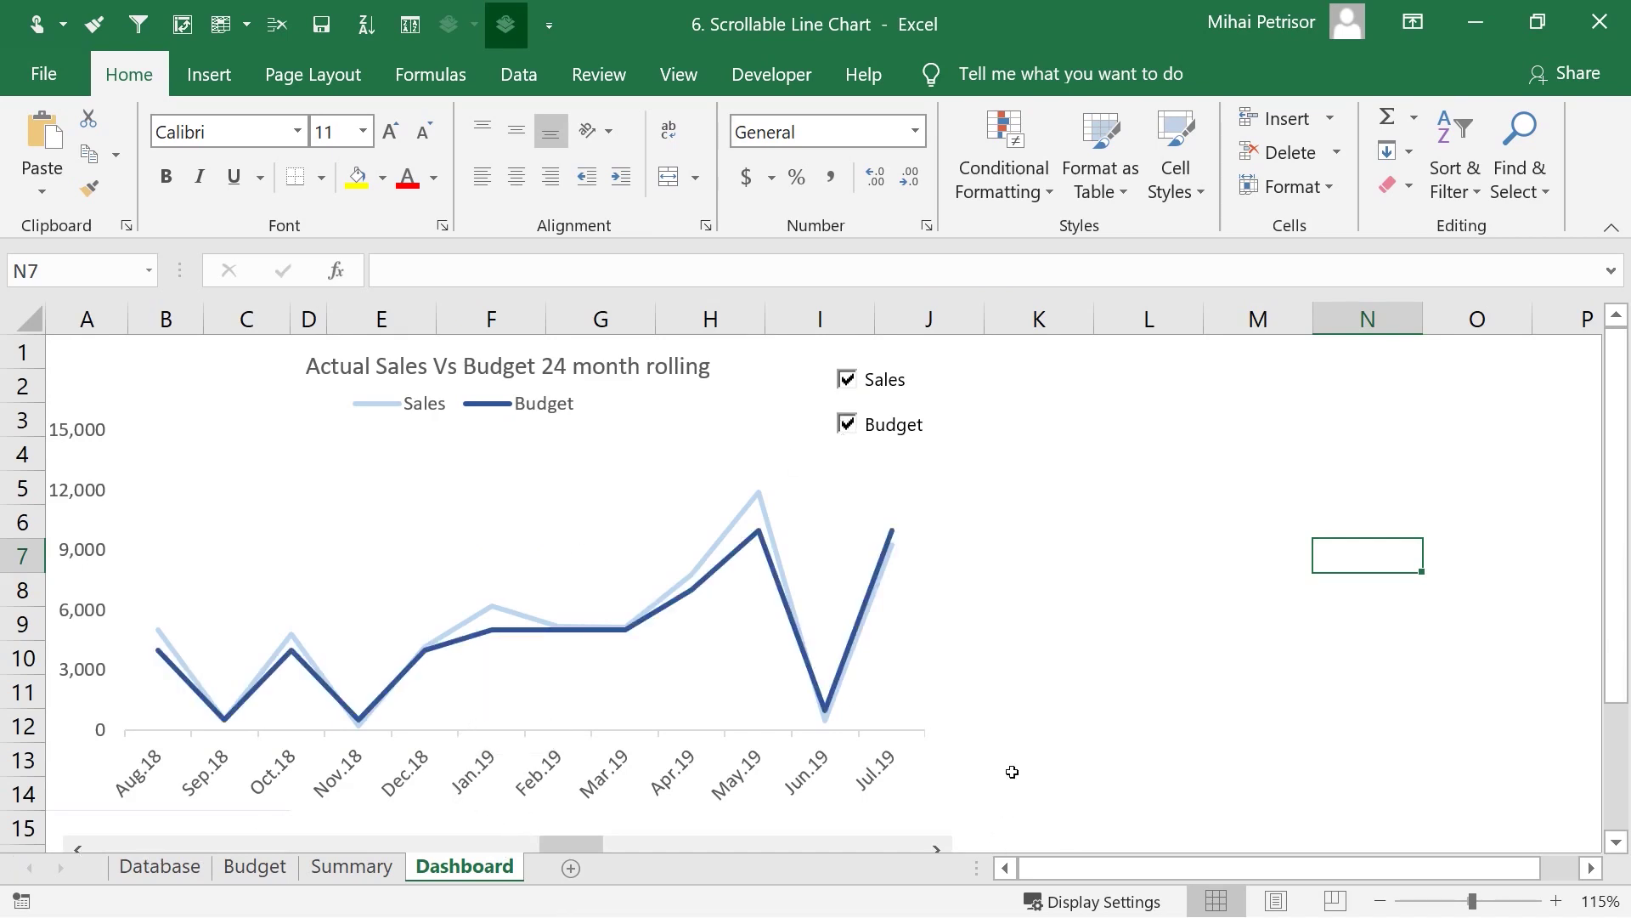
- Move the line chart's scroll bar back to its start so it covers Jan.18 to Dec.18
scroll(1012, 770, "down", 1)
left_click(78, 750)
left_click(78, 750)
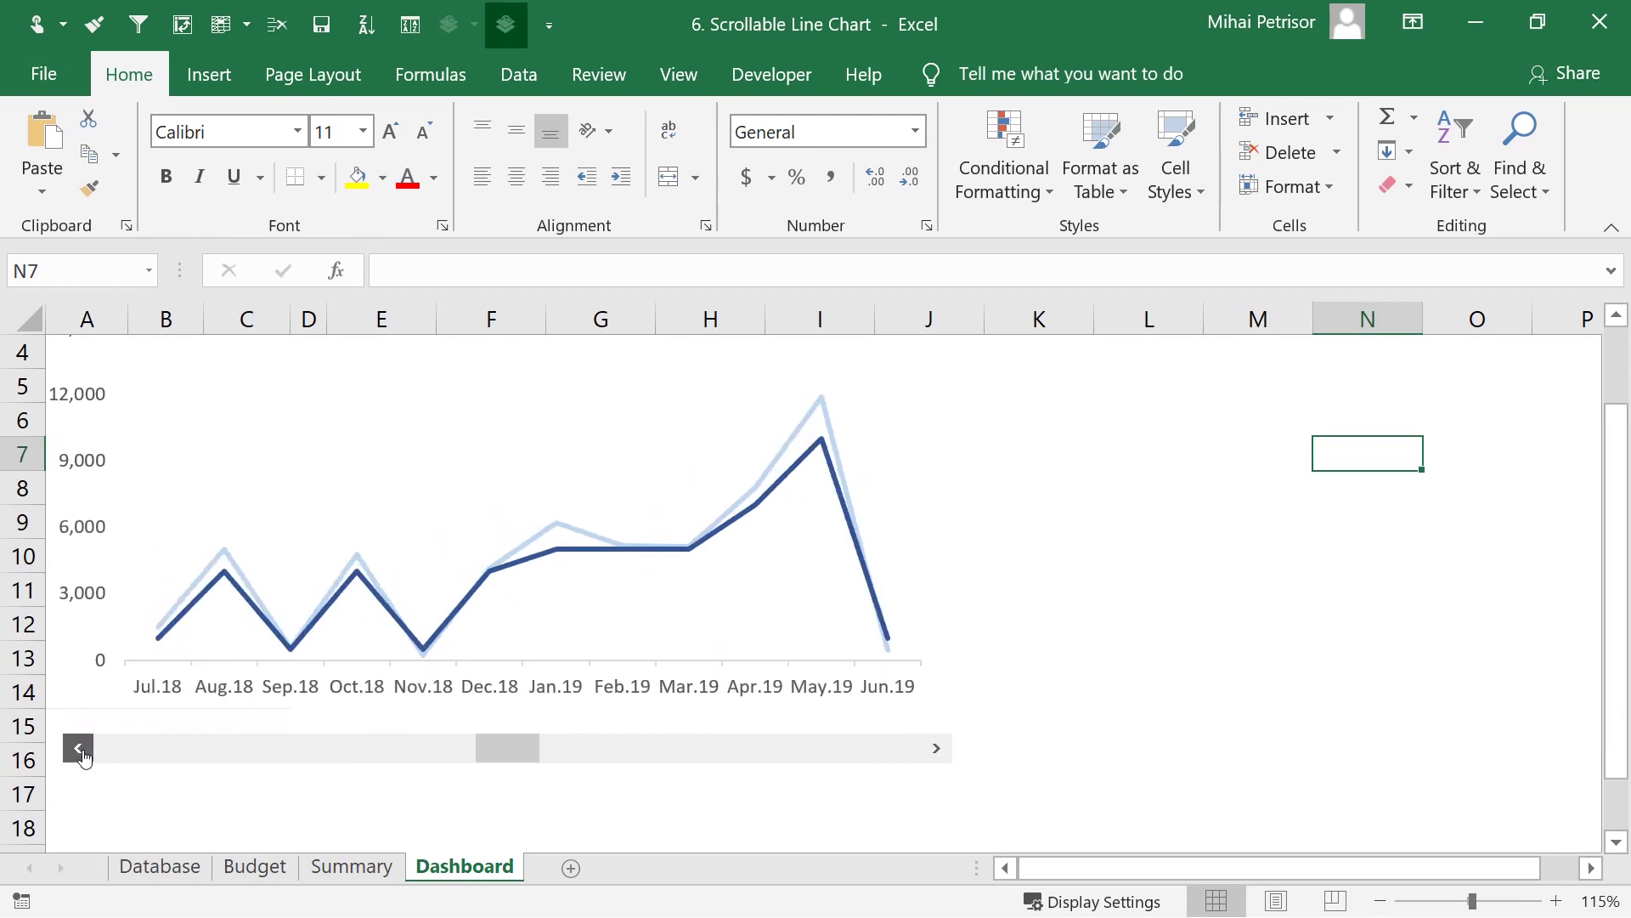
scroll(114, 780, "up", 1)
left_click(80, 846)
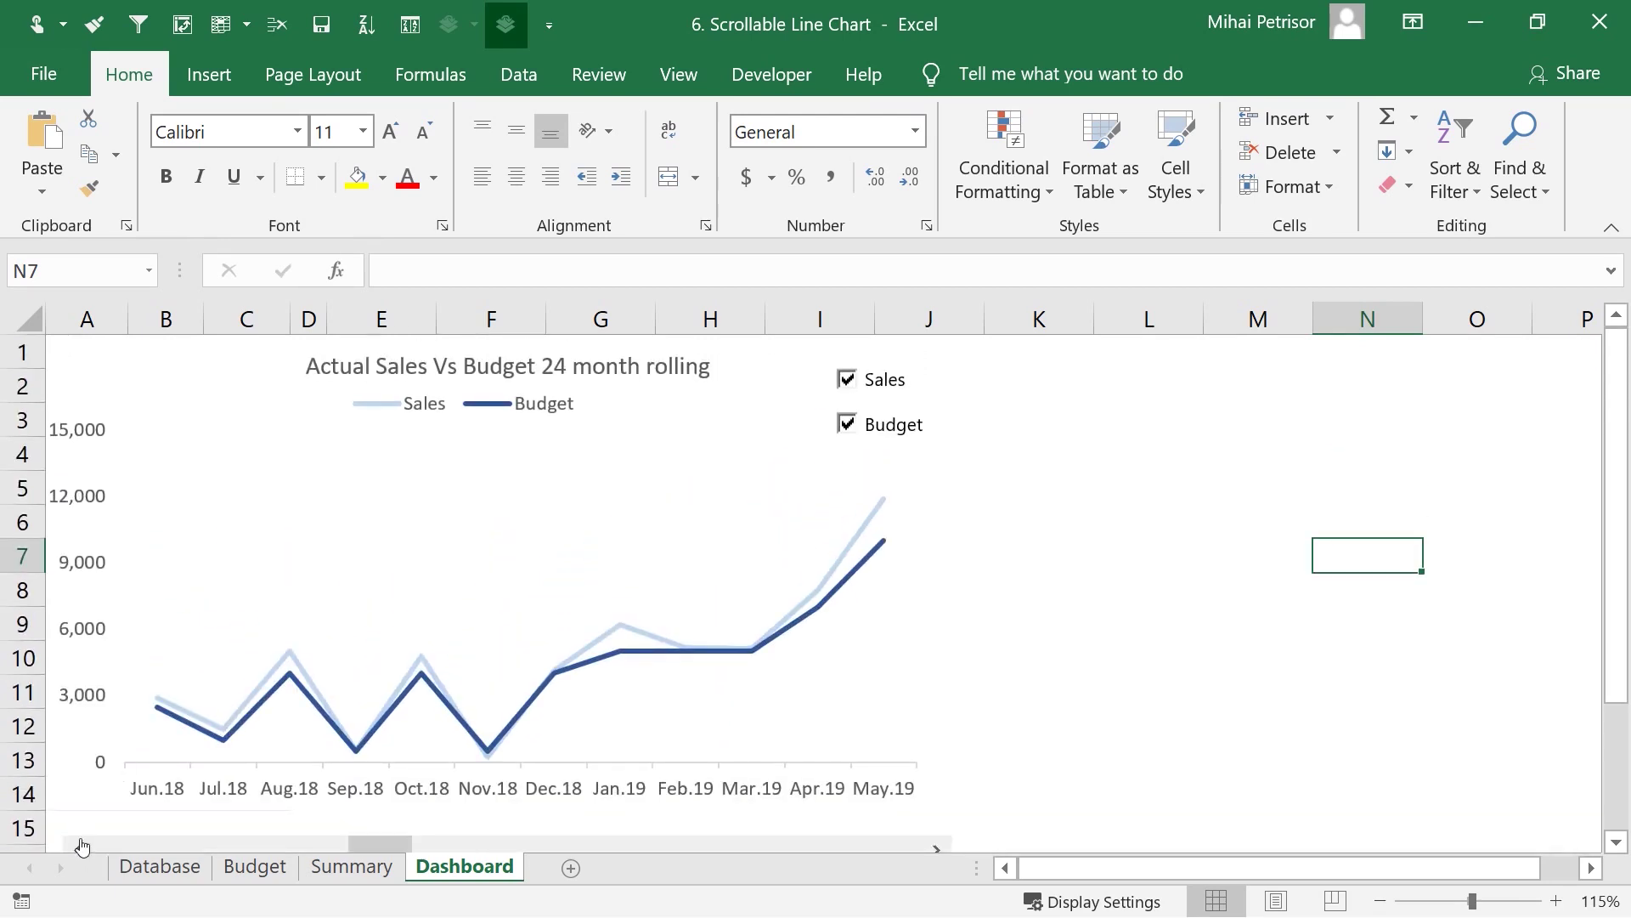
left_click(80, 846)
left_click(80, 846)
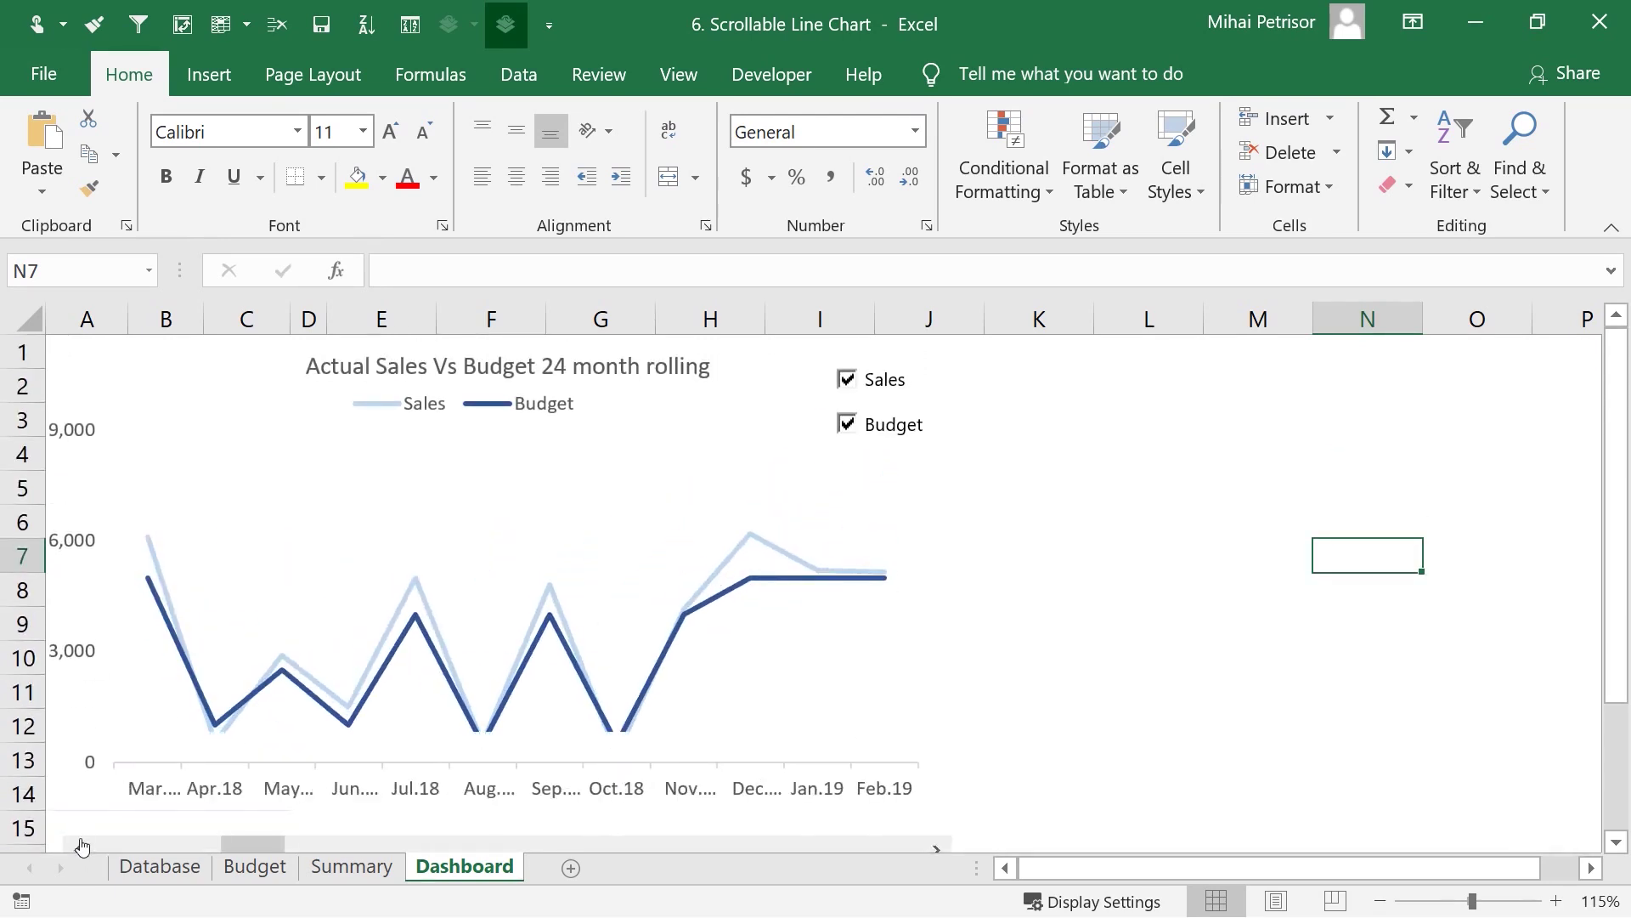
left_click(80, 847)
left_click(80, 847)
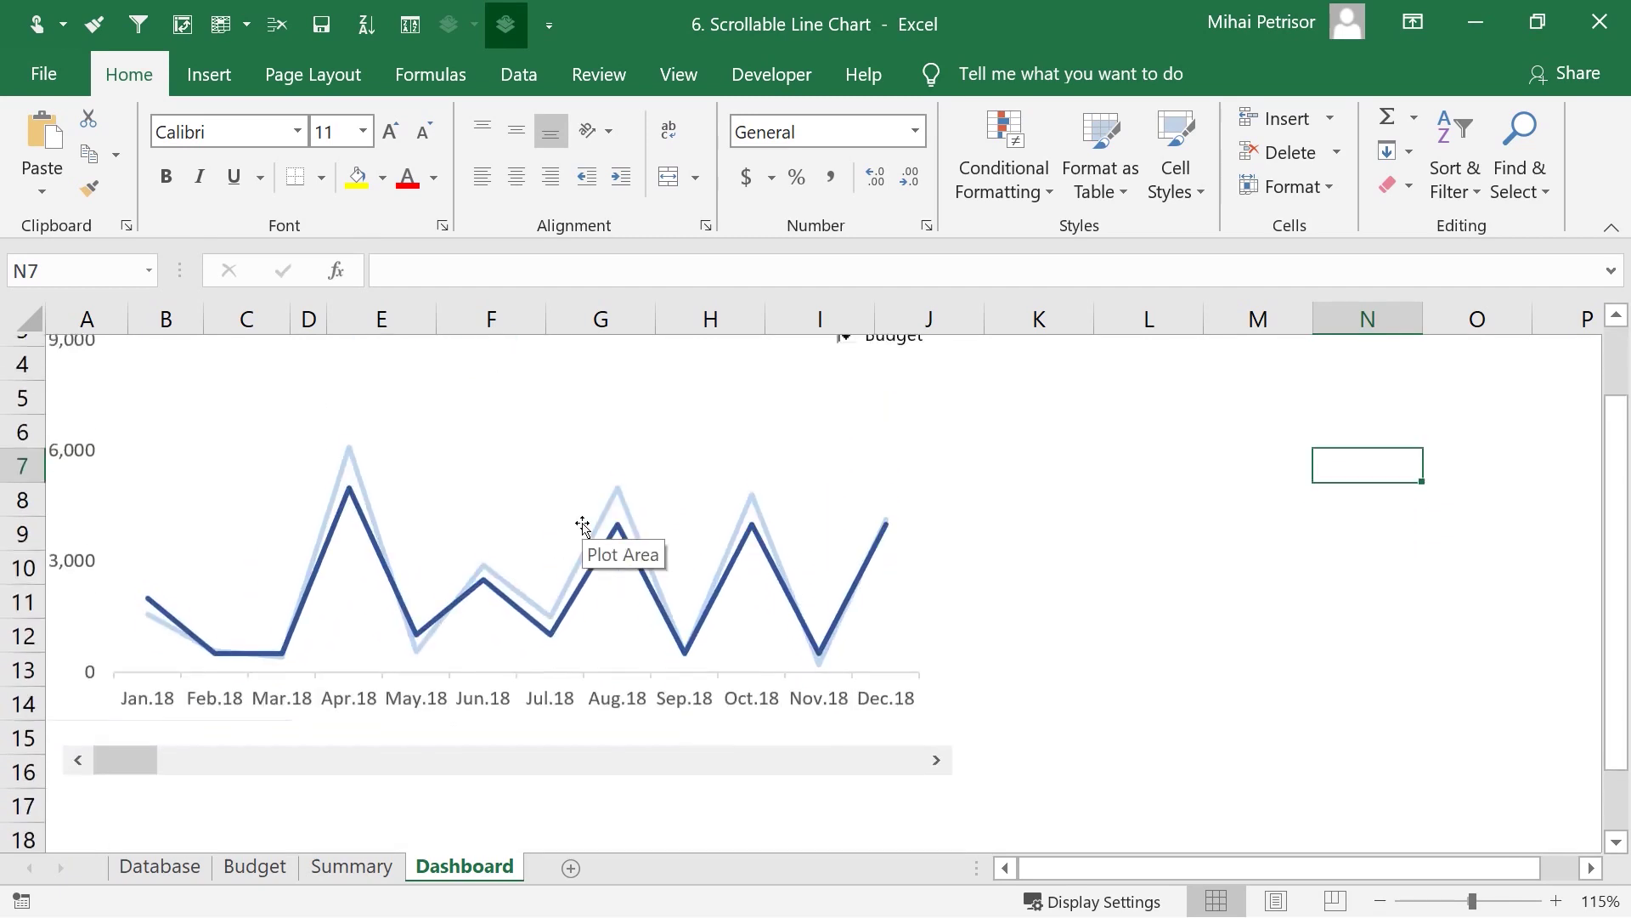
- Look through the Database table and the monthly figures on the Budget sheet
left_click(244, 871)
left_click(162, 870)
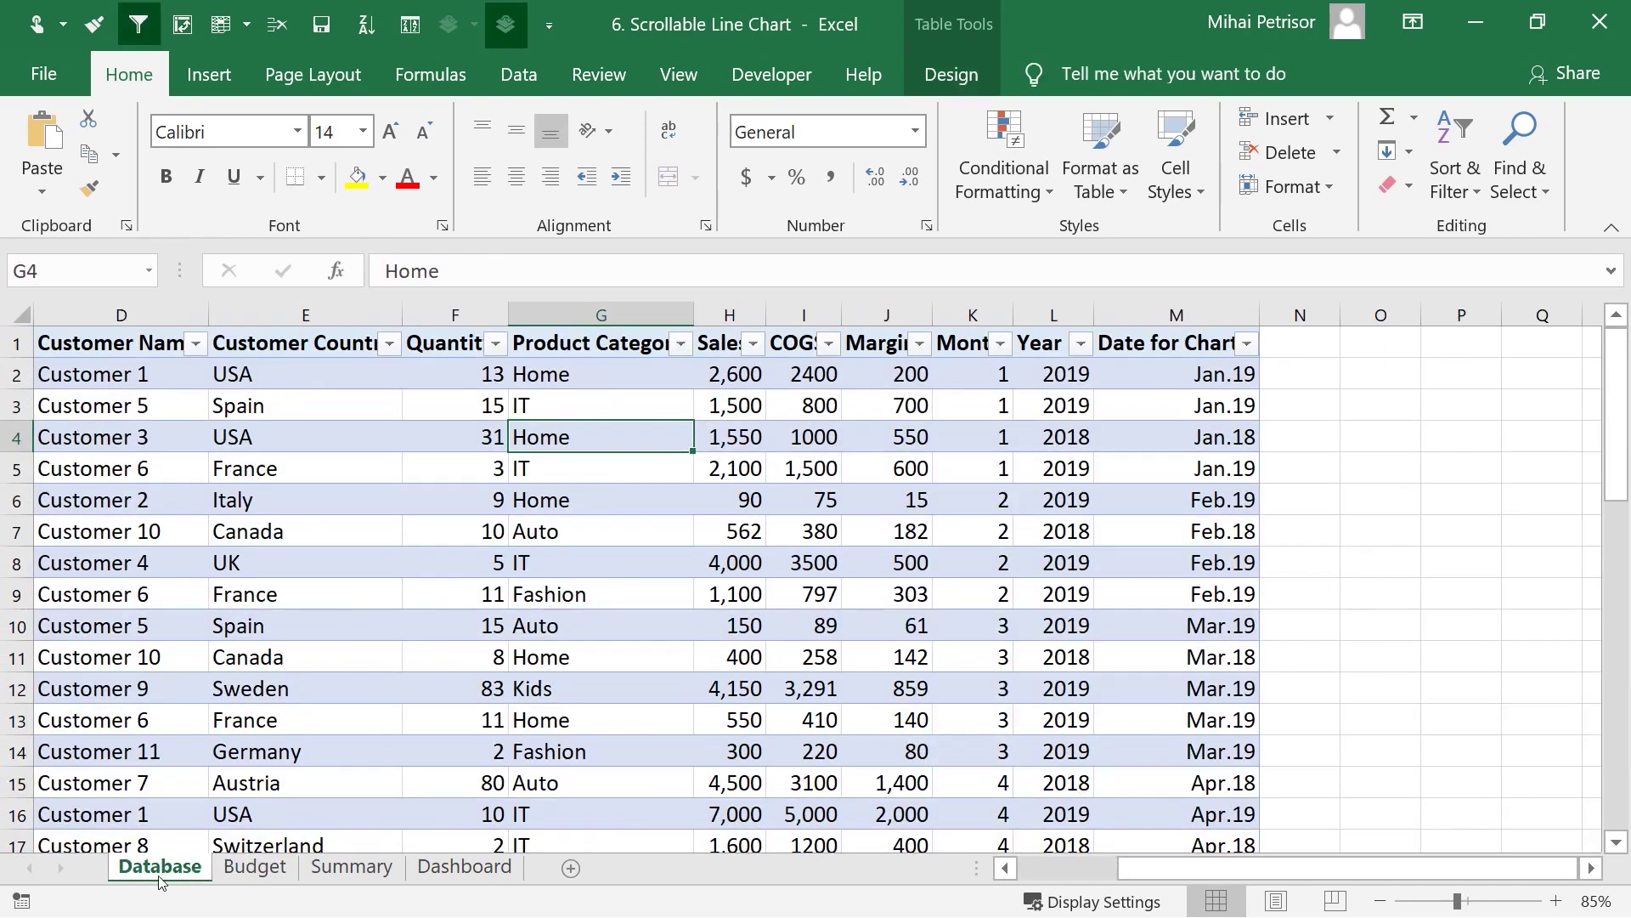
left_click(255, 868)
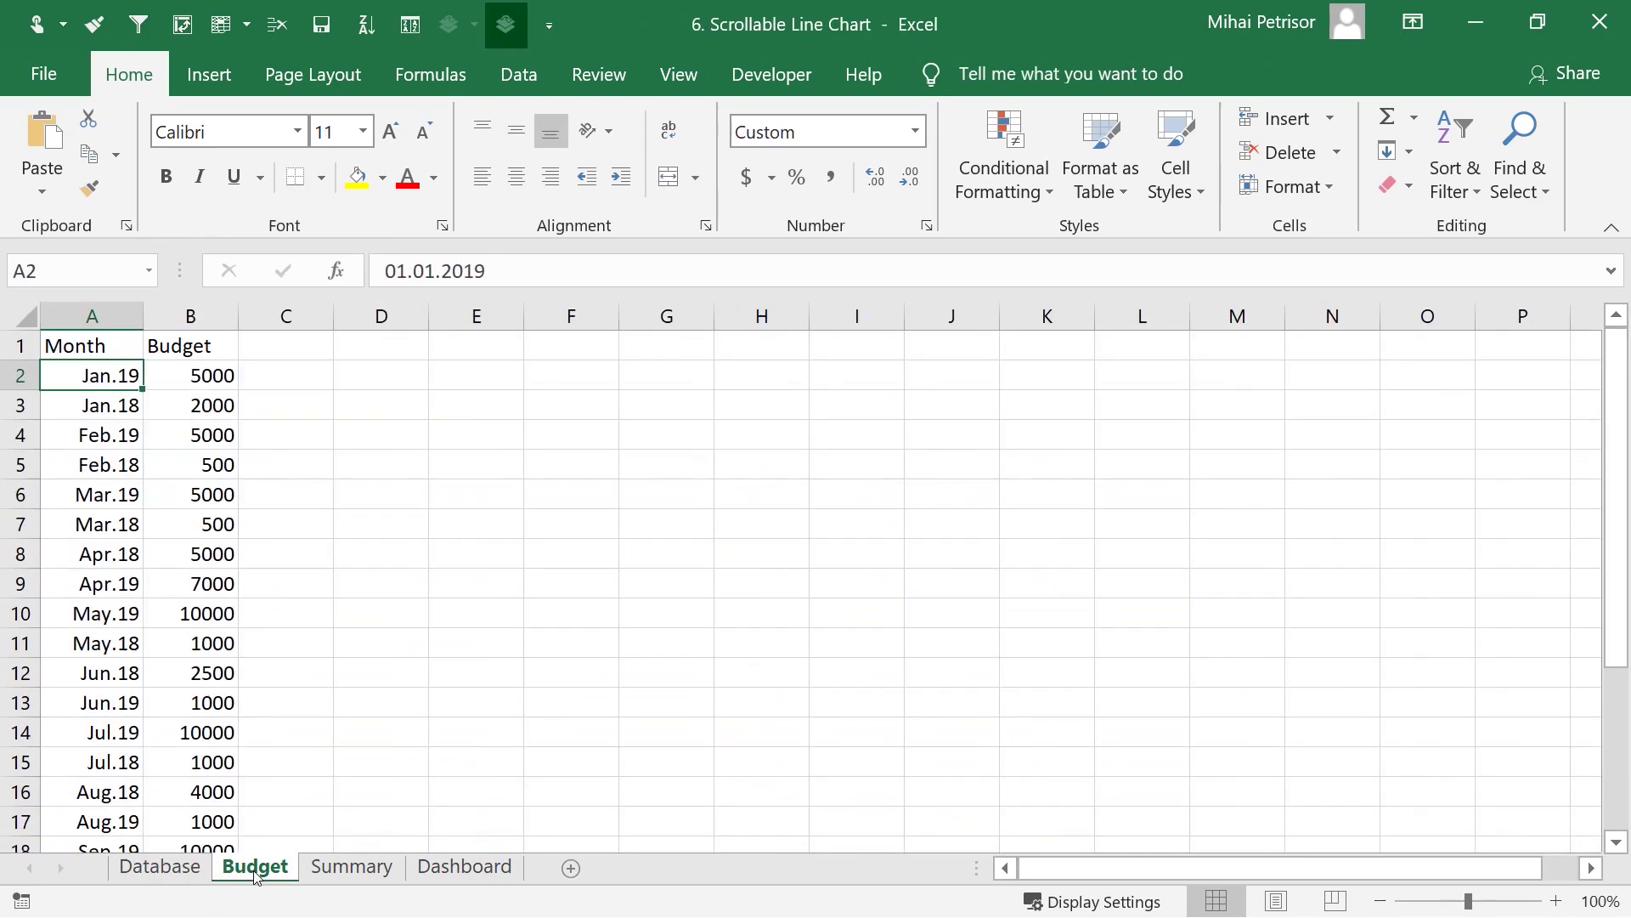
scroll(246, 588, "down", 1)
scroll(247, 588, "down", 4)
scroll(240, 535, "up", 5)
- On the Summary sheet, inspect the Sales formula in B2, the Budget VLOOKUP in C2 and the Oct.19 Sales formula in B23
left_click(323, 868)
left_click(187, 402)
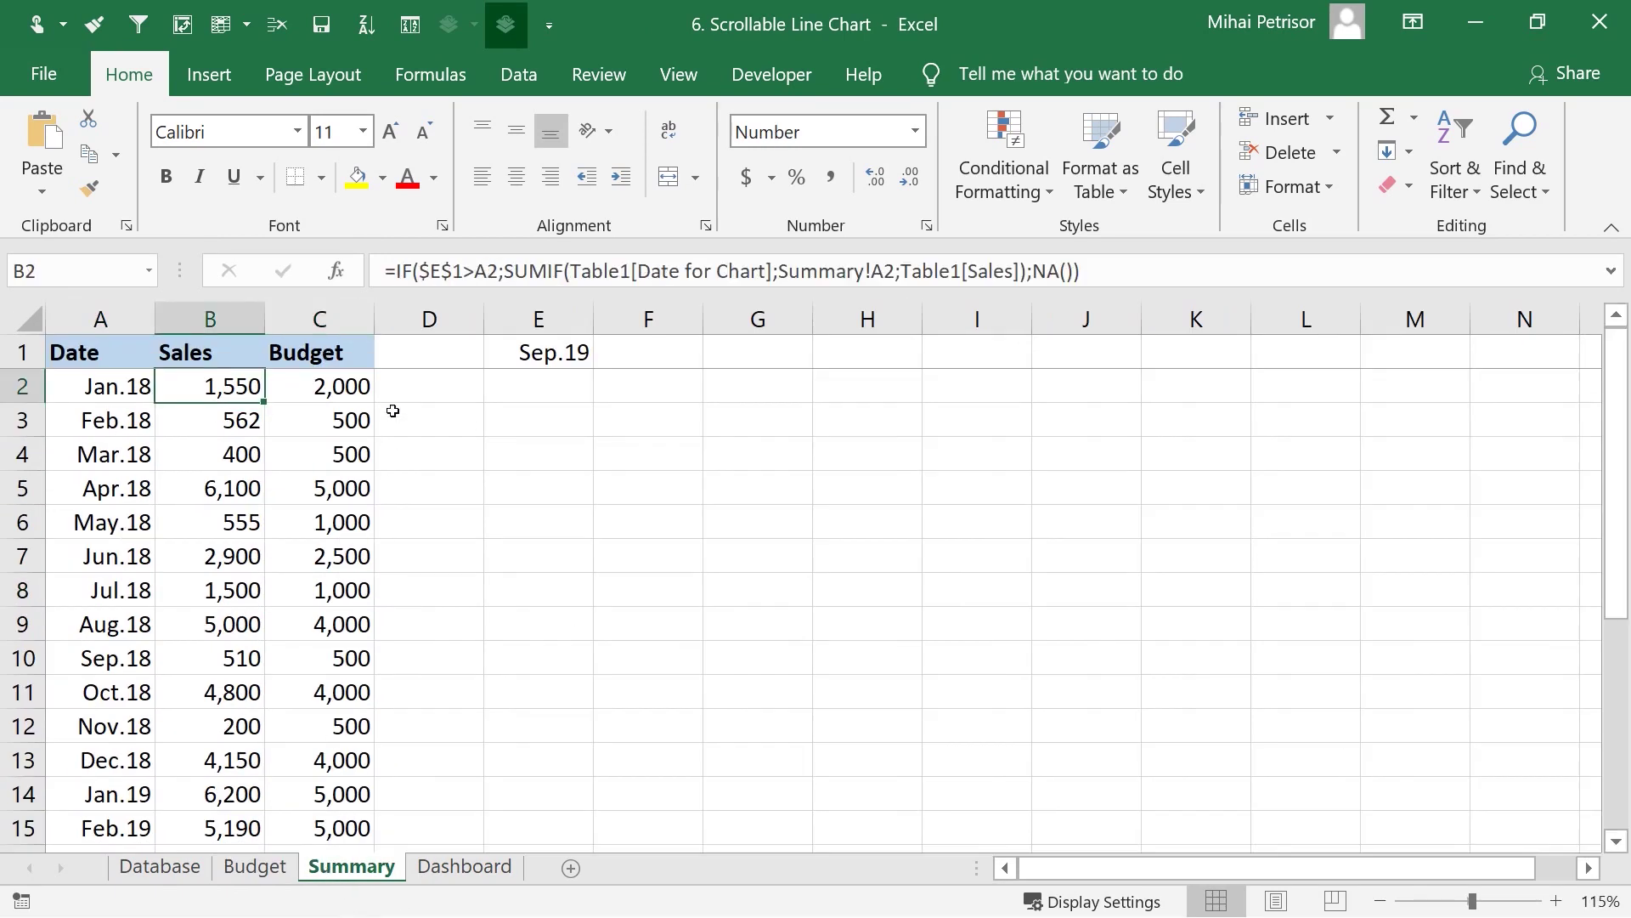
left_click(338, 387)
scroll(255, 510, "down", 5)
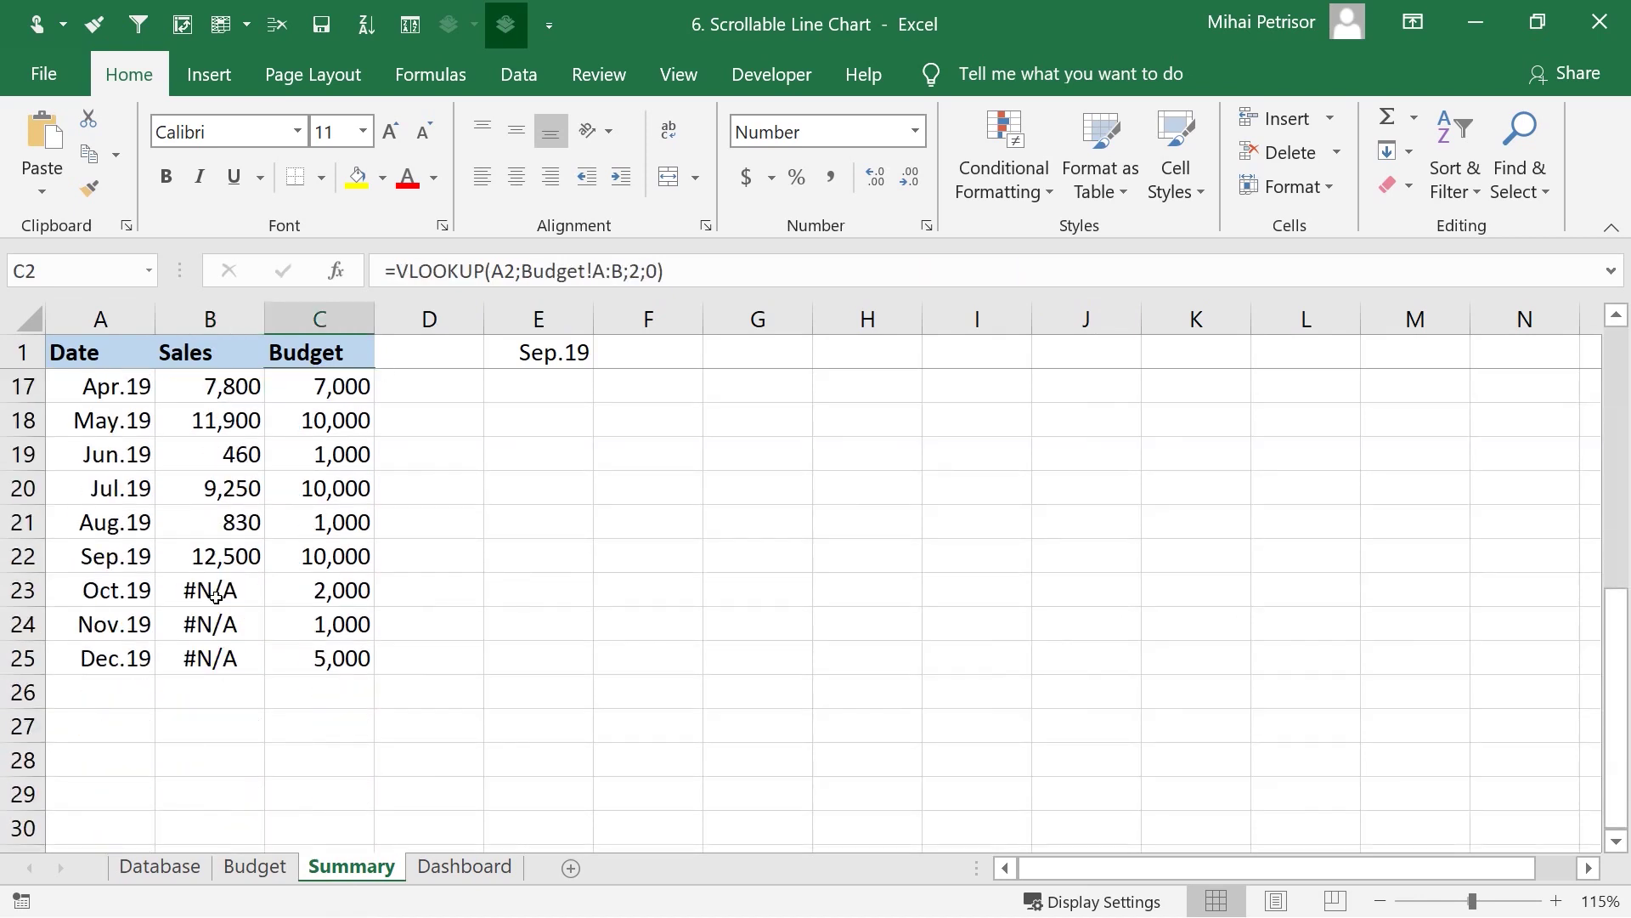
left_click(216, 597)
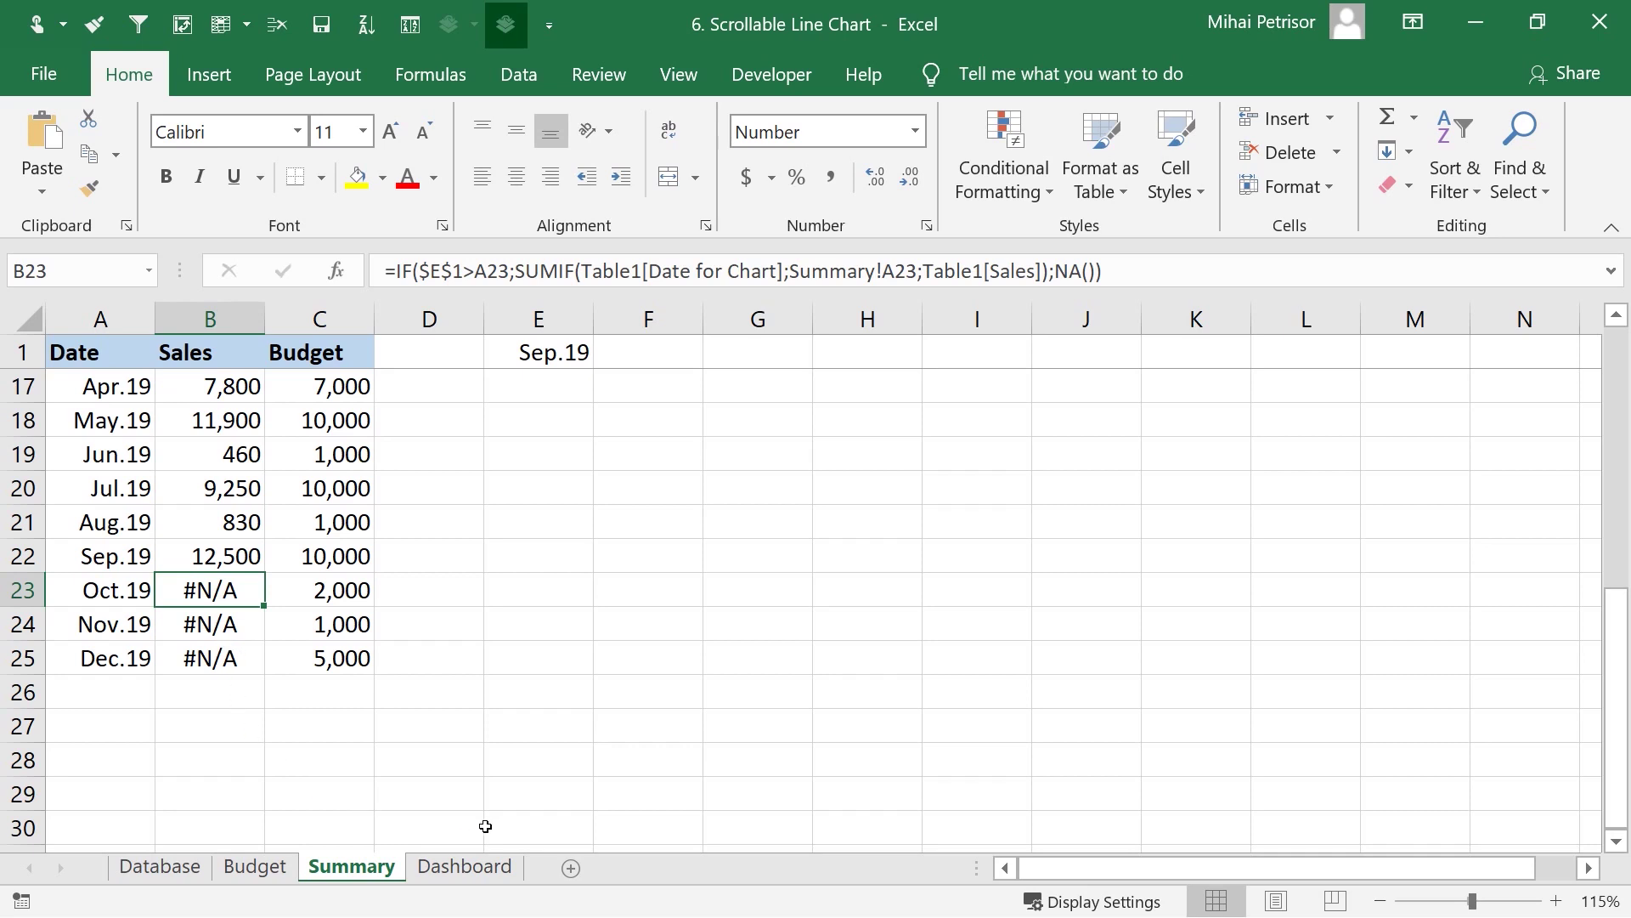
- Revisit the Database and Budget sheets and return to the Dashboard sheet's rolling line chart
scroll(484, 826, "up", 3)
left_click(204, 868)
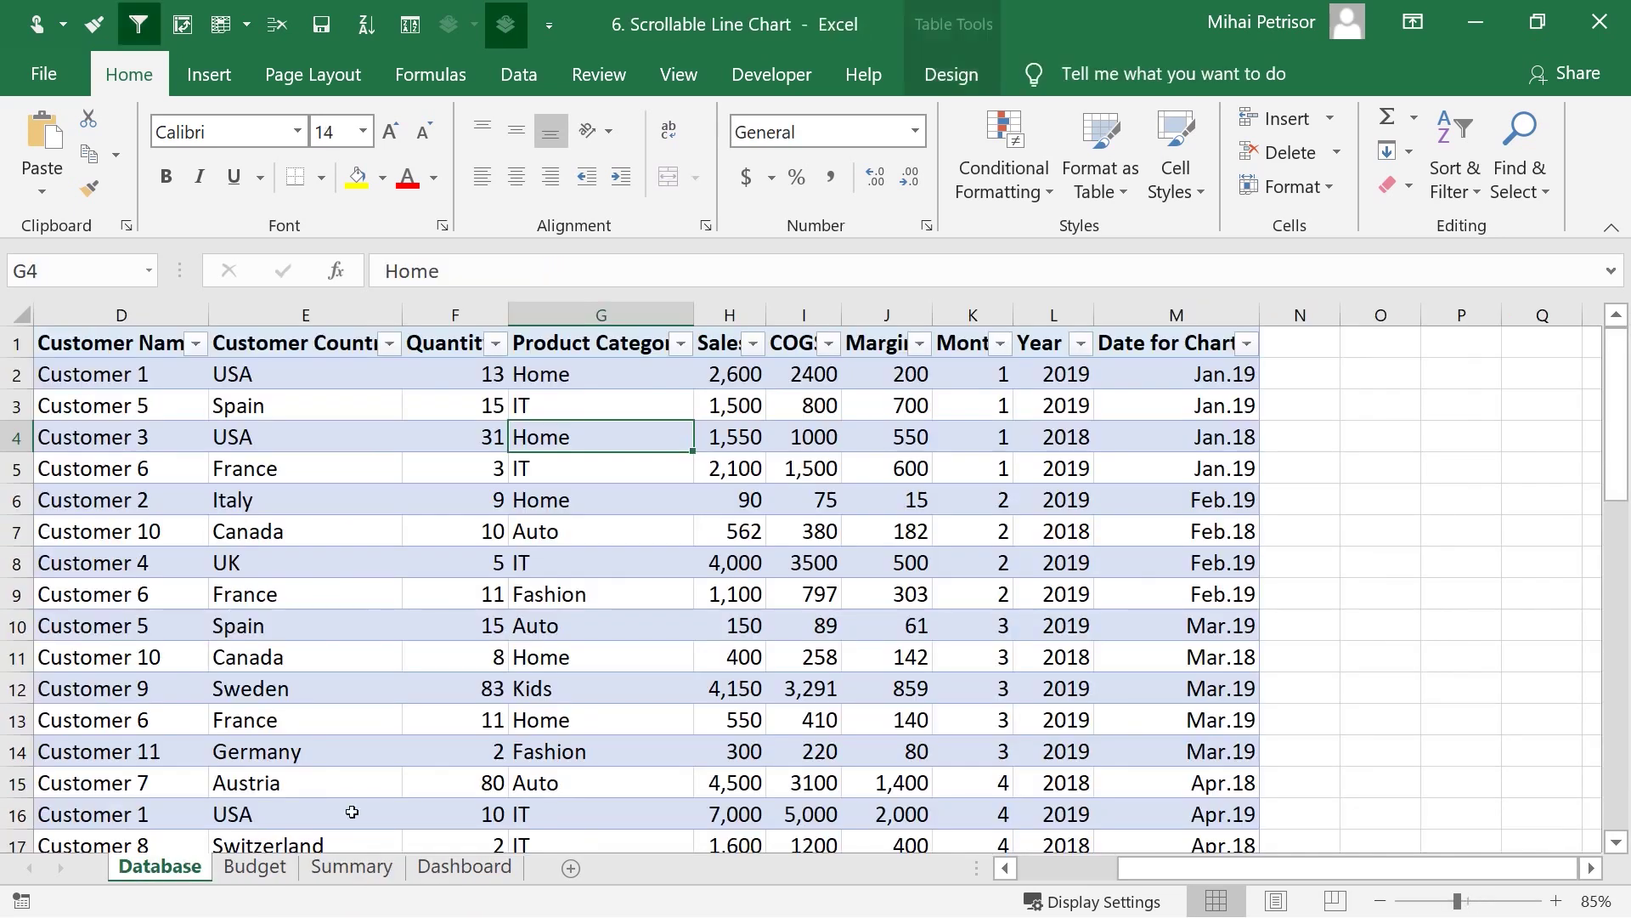
left_click(255, 875)
left_click(474, 867)
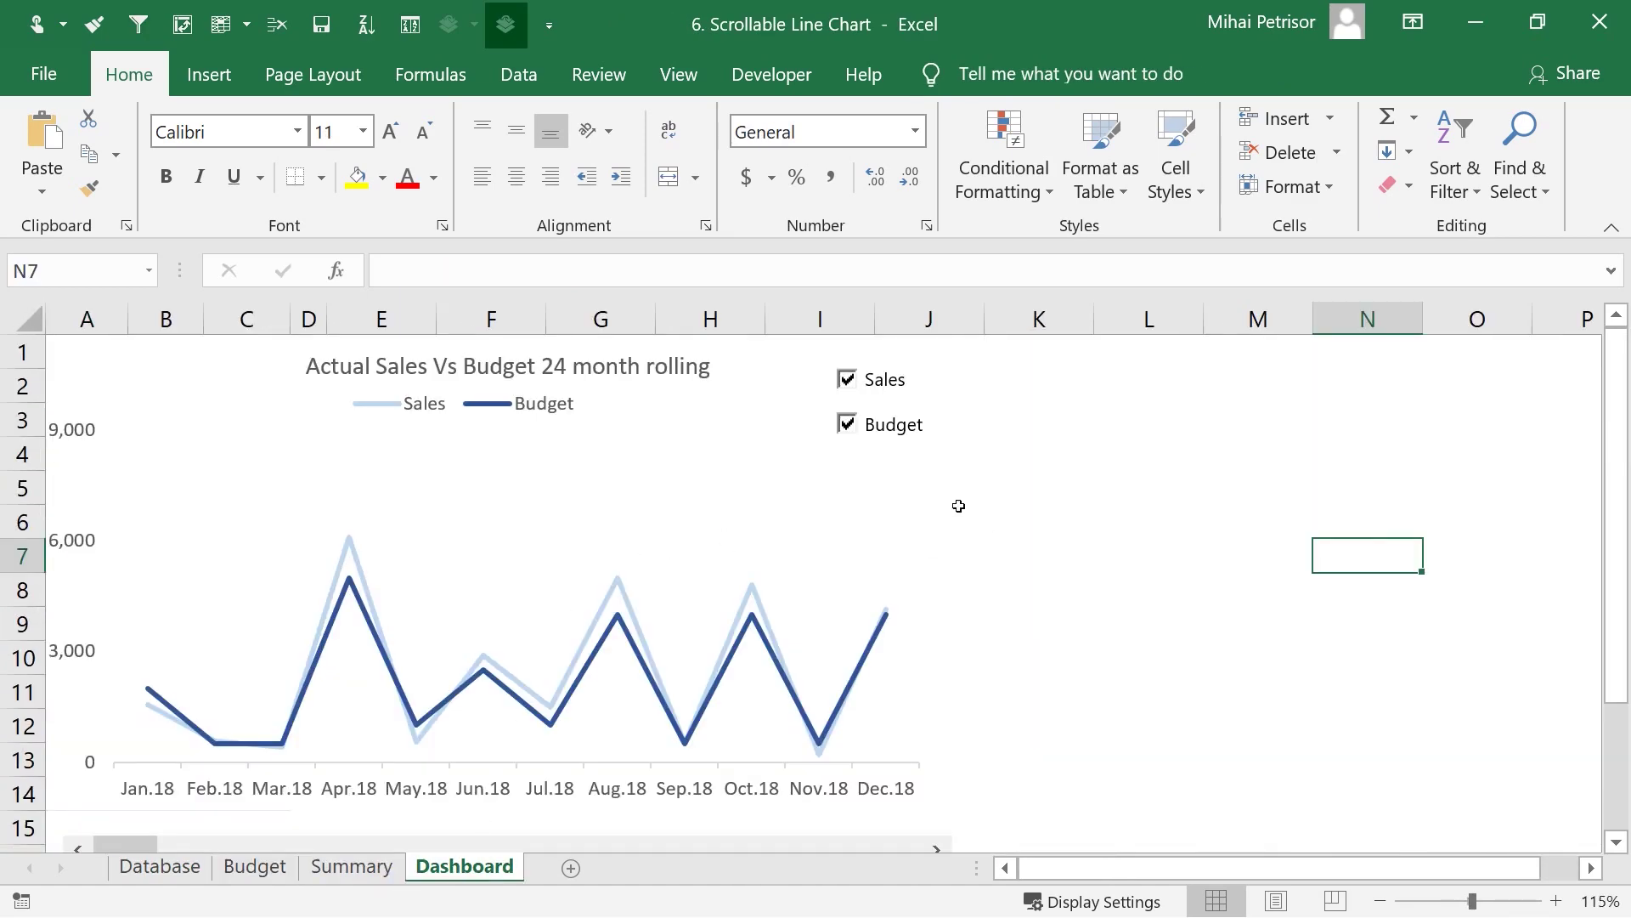
- Scroll the Actual Sales Vs Budget line chart forward by a few months
left_click(937, 848)
left_click(938, 847)
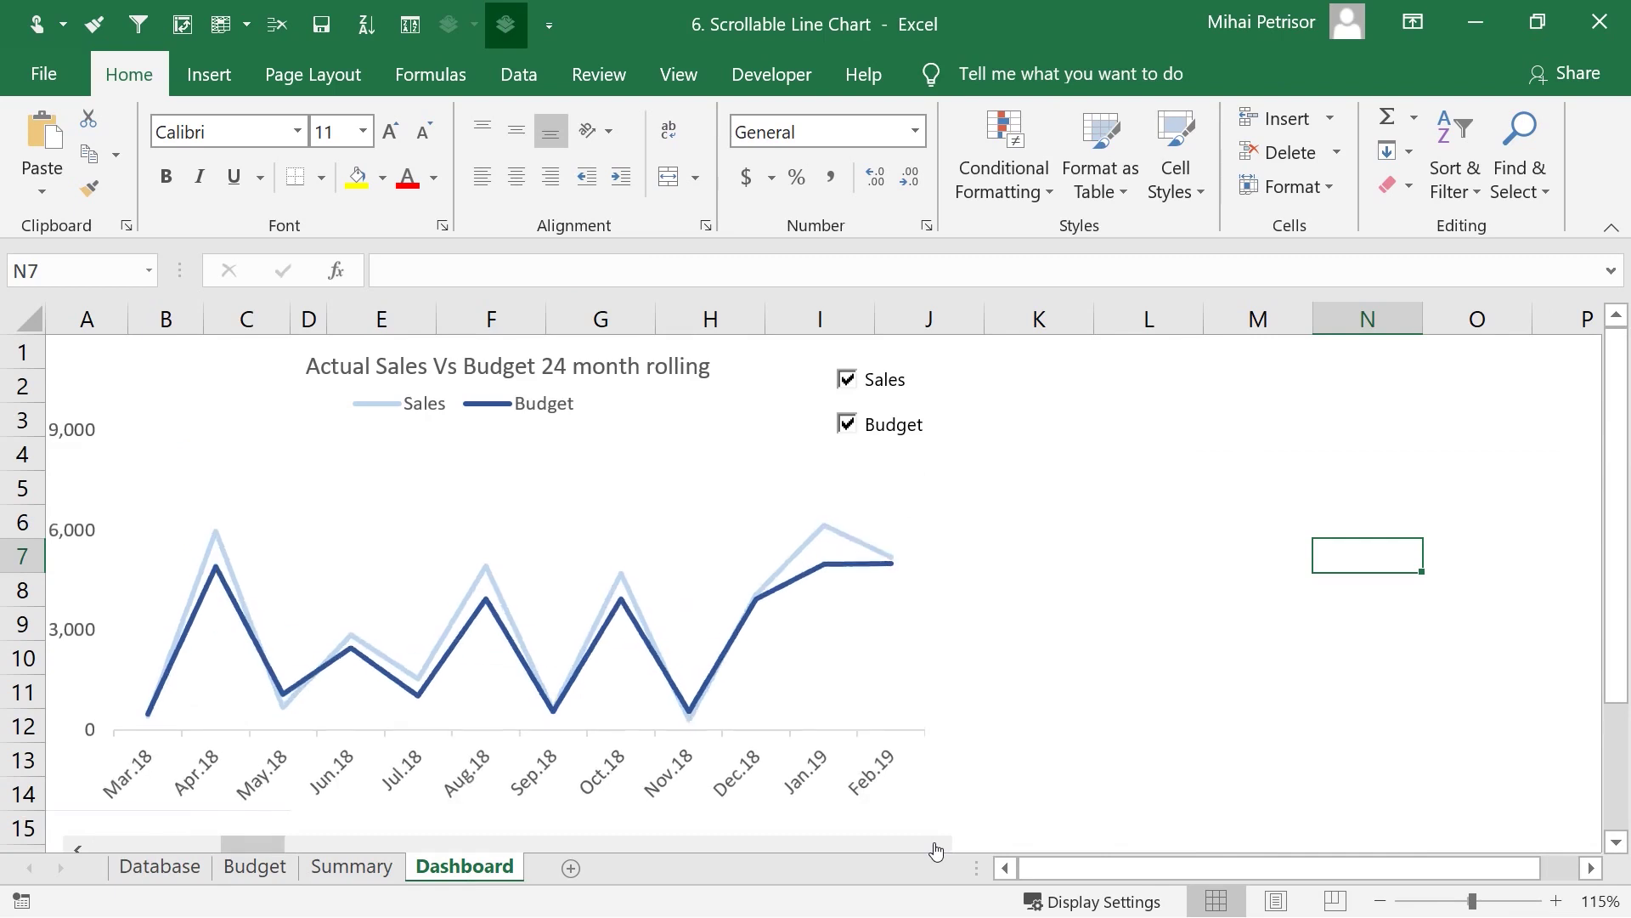
left_click(938, 848)
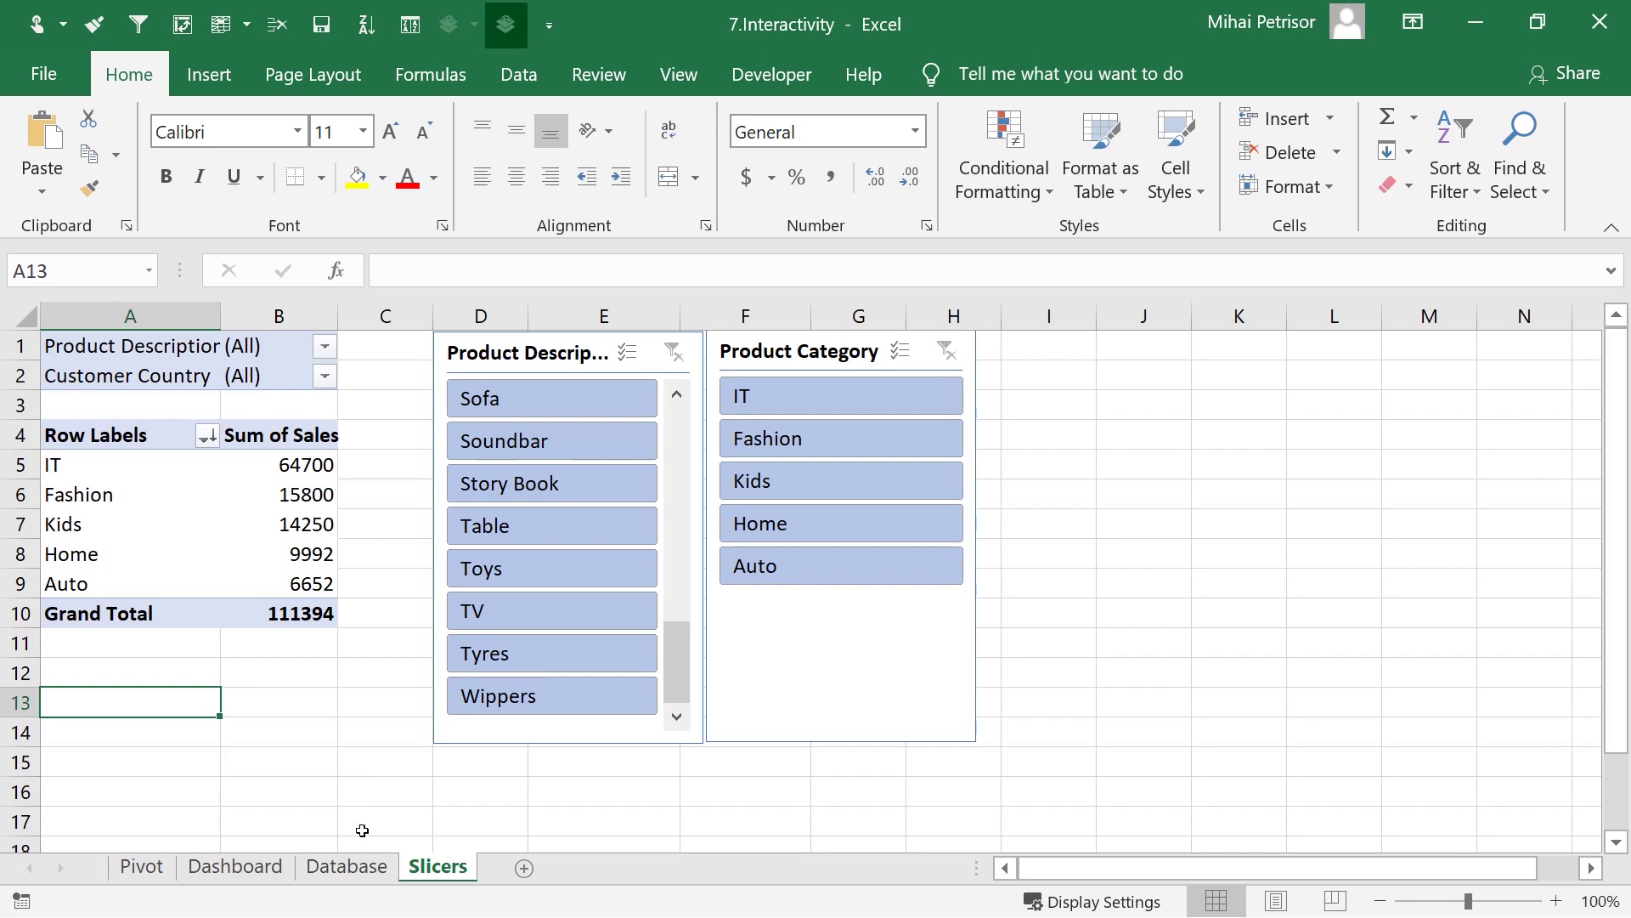
- In the 7.Interactivity workbook, look over the Database sheet and open the Dashboard sheet with its slicers
left_click(325, 867)
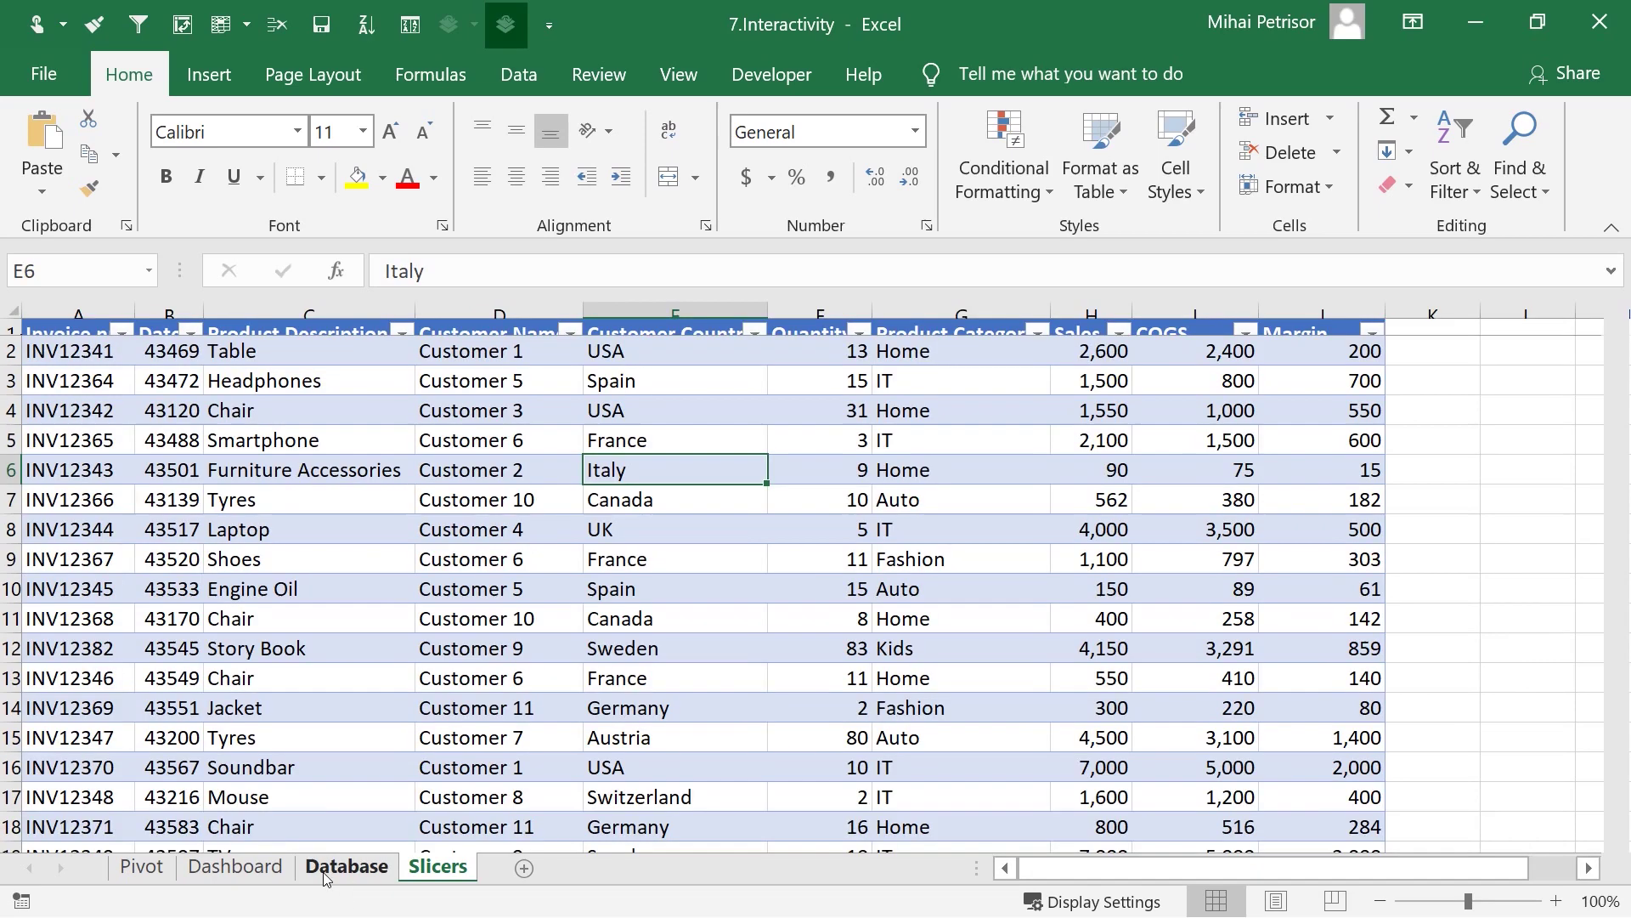
left_click(235, 866)
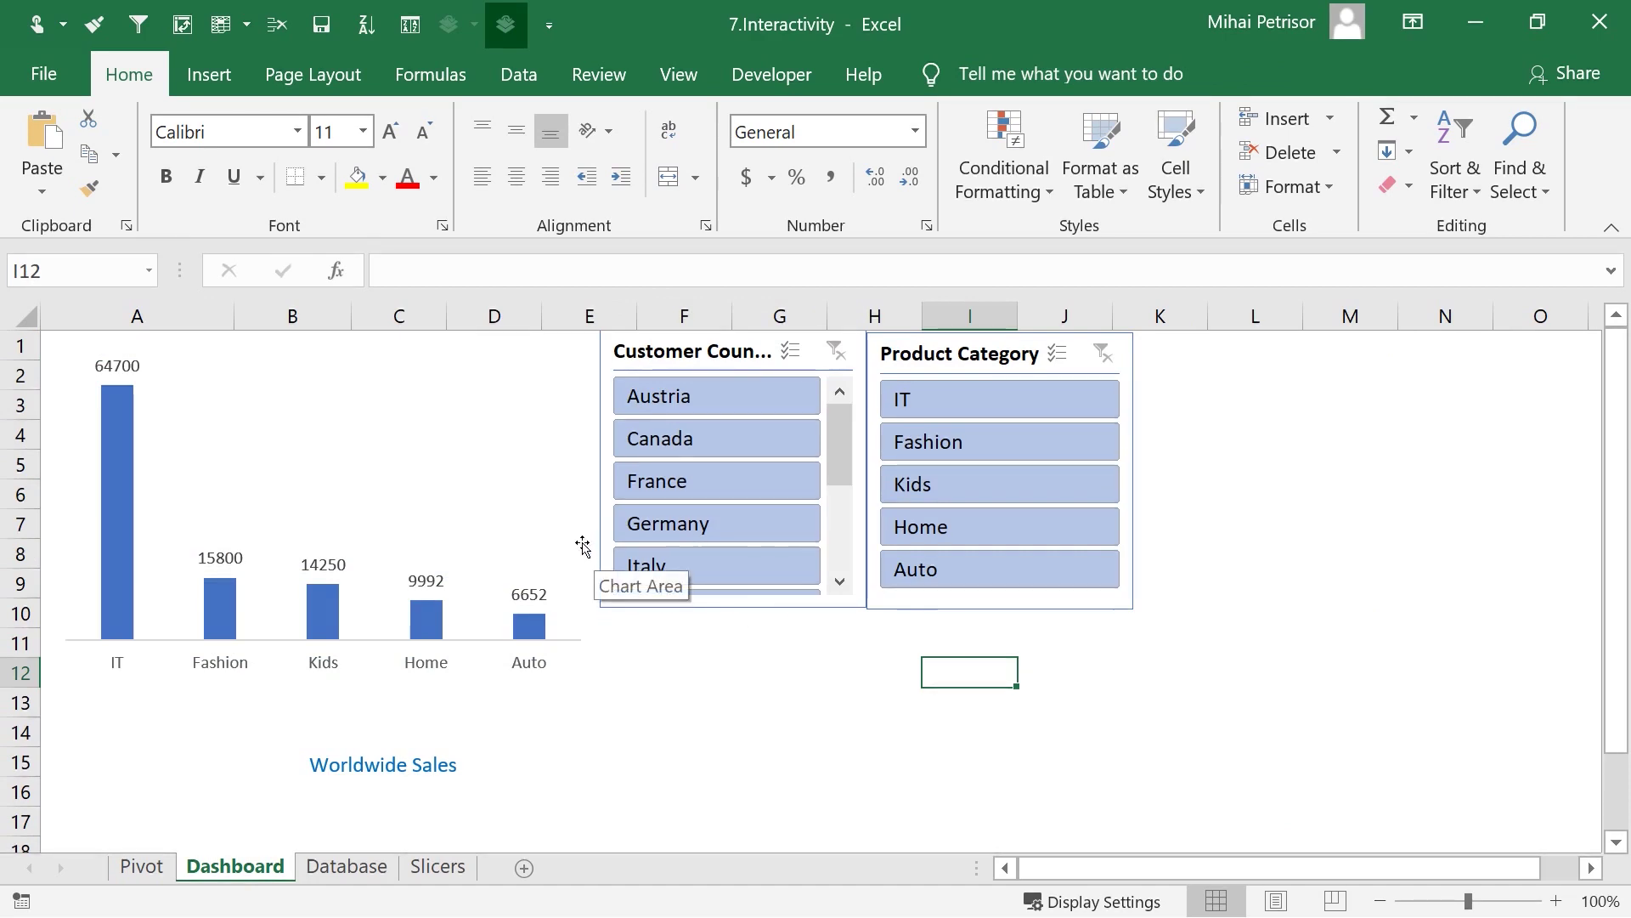
- Try the dashboard slicers with Austria for IT and Auto, and Germany for Fashion, and clear both filters
left_click(712, 391)
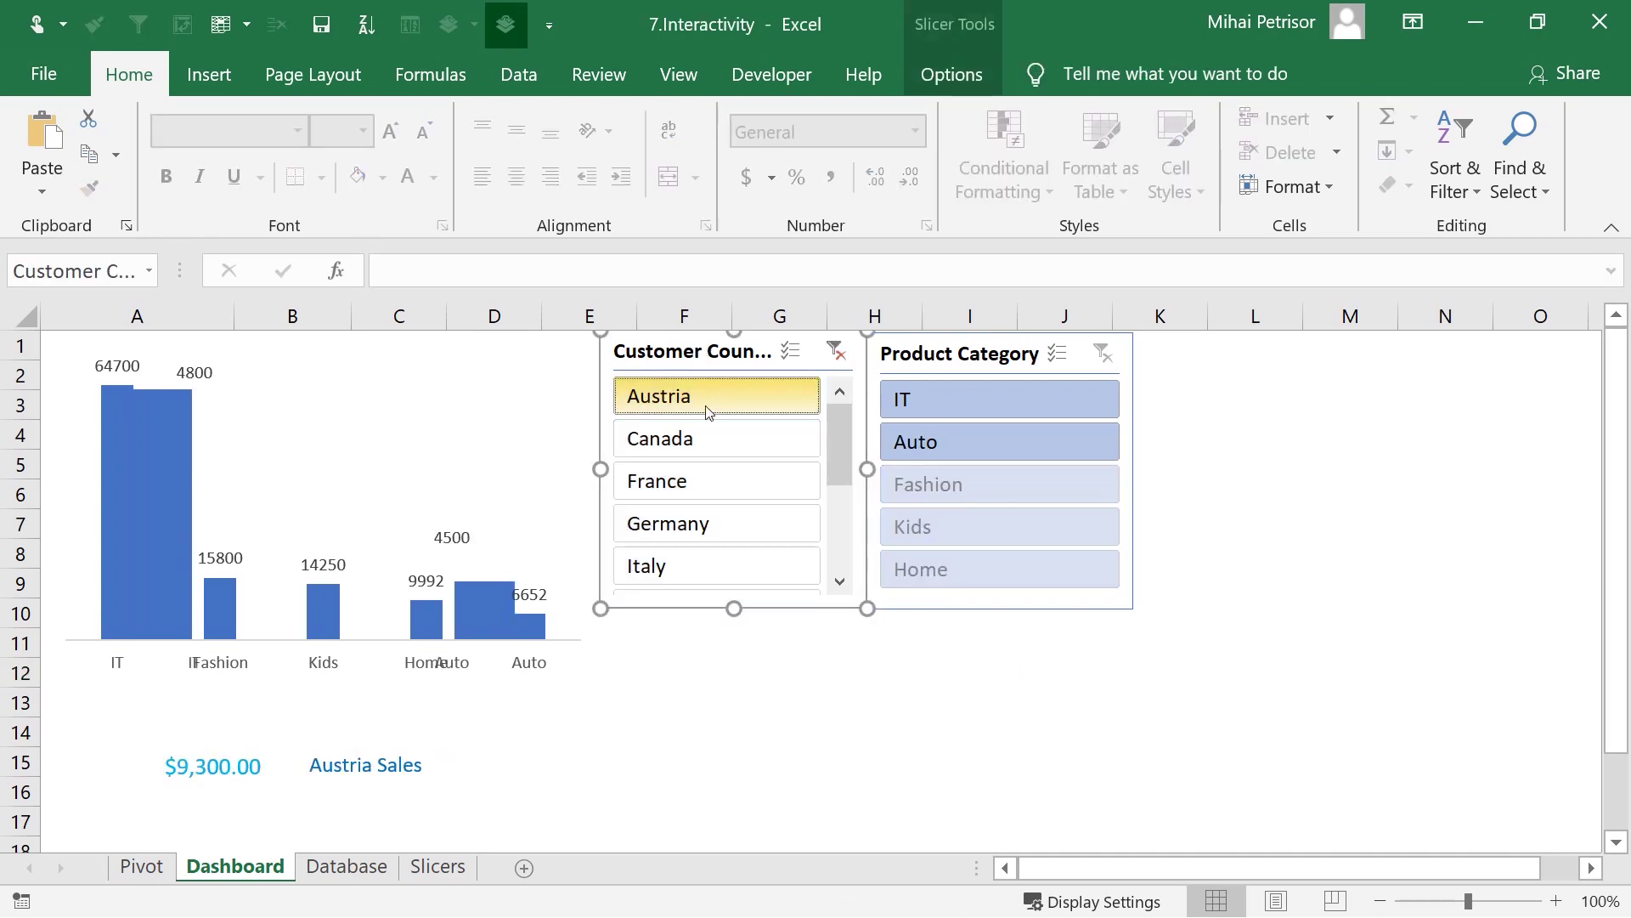
left_click(945, 401)
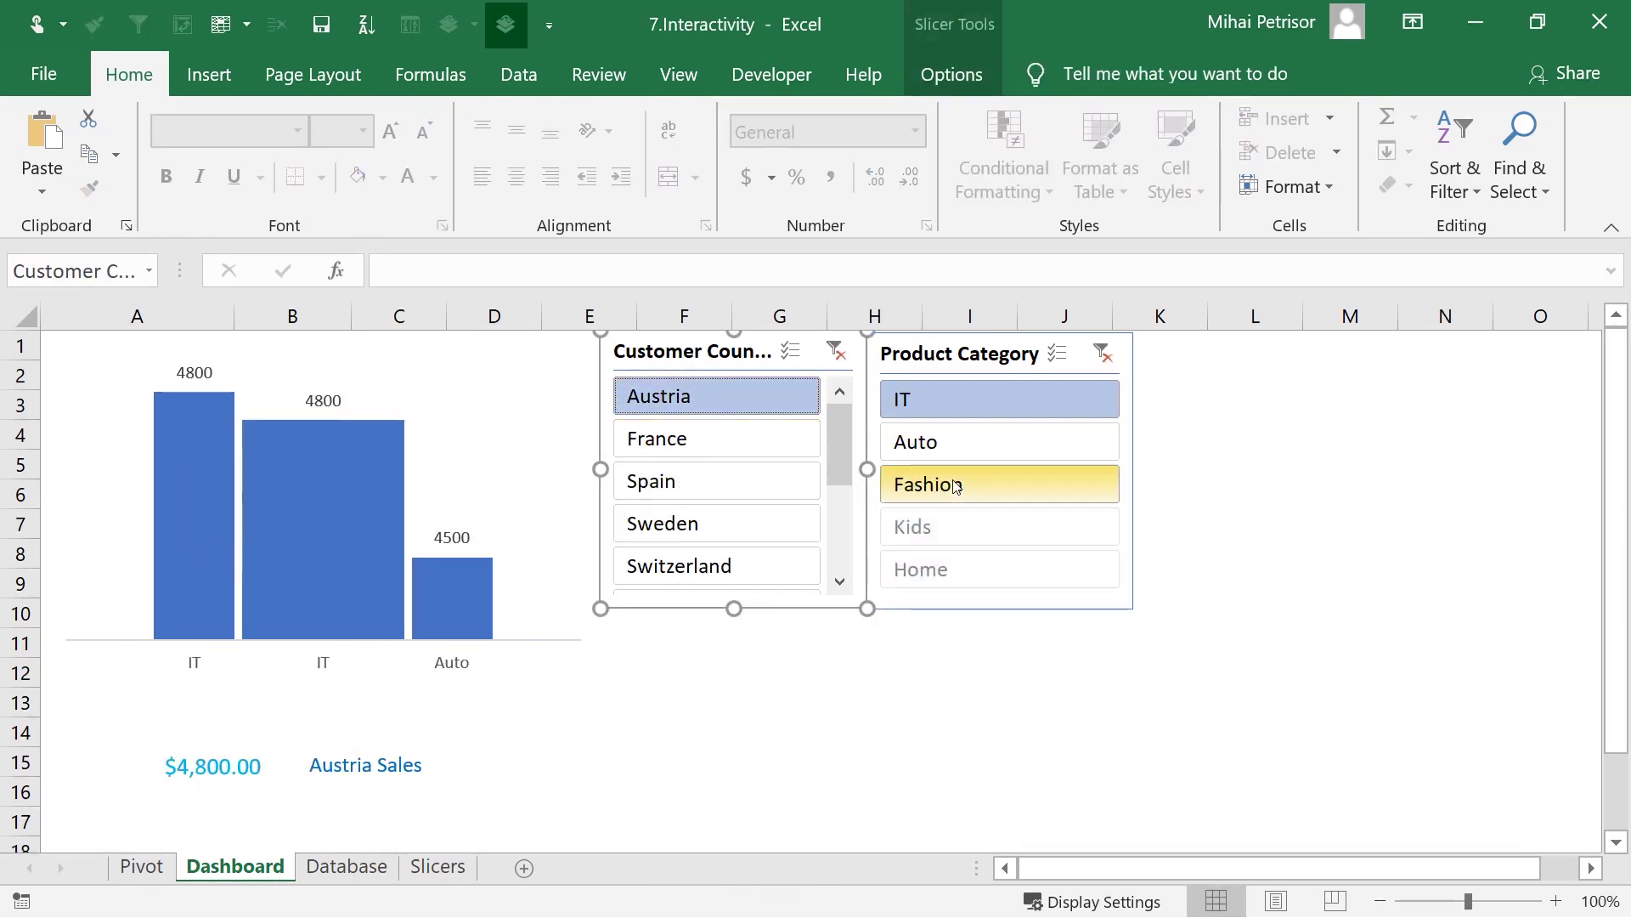
left_click(941, 442)
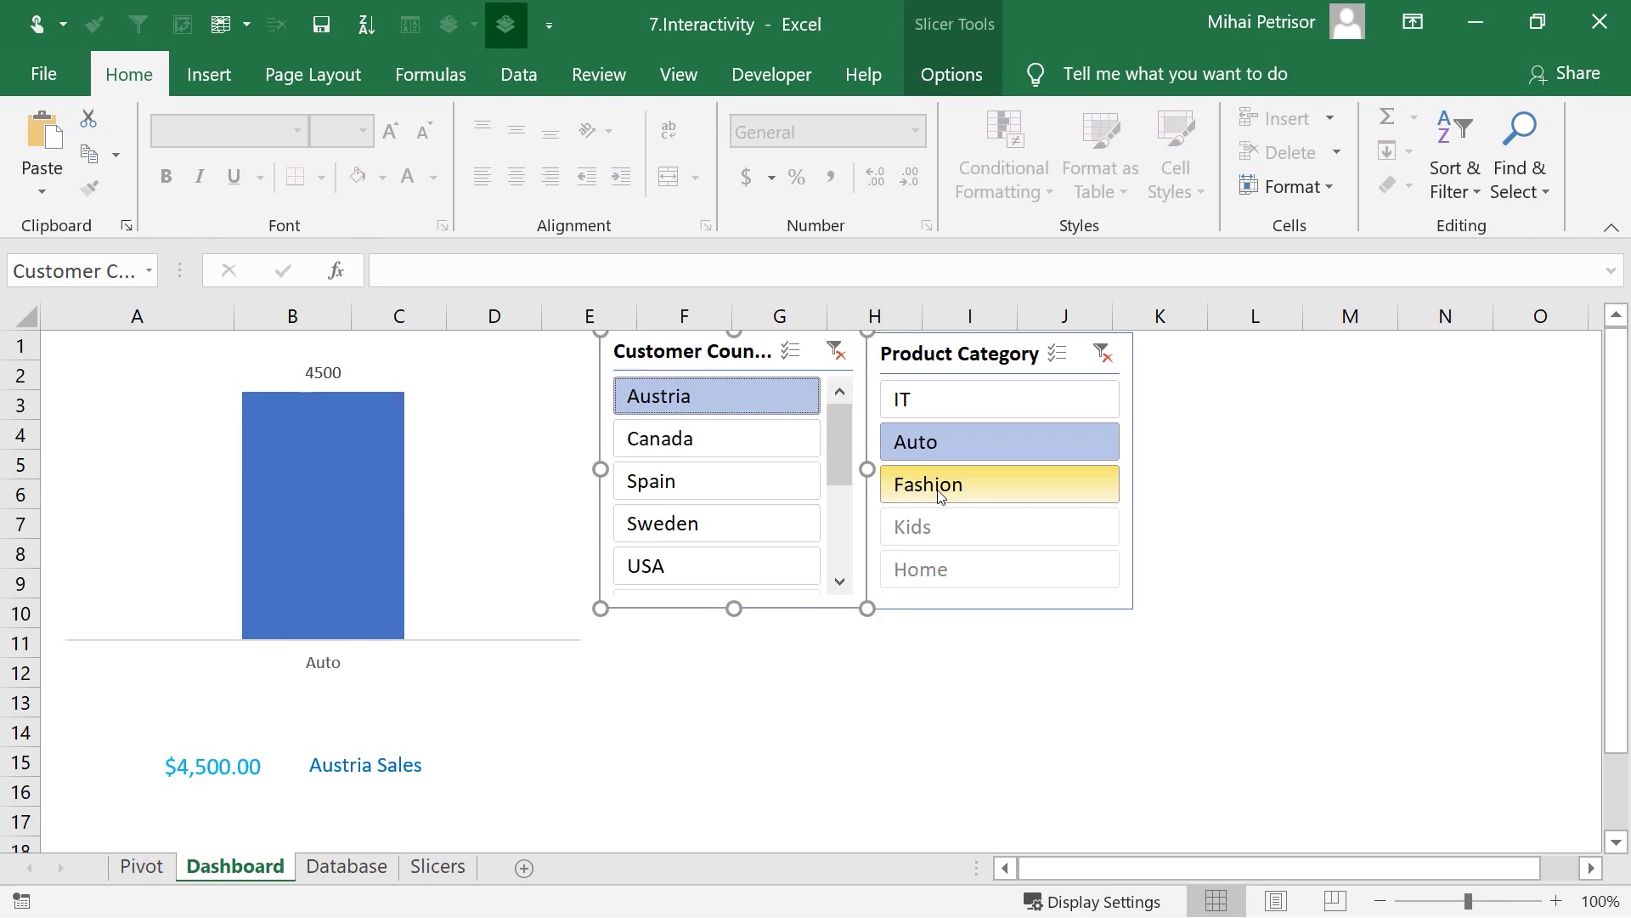
left_click(941, 489)
left_click(756, 441)
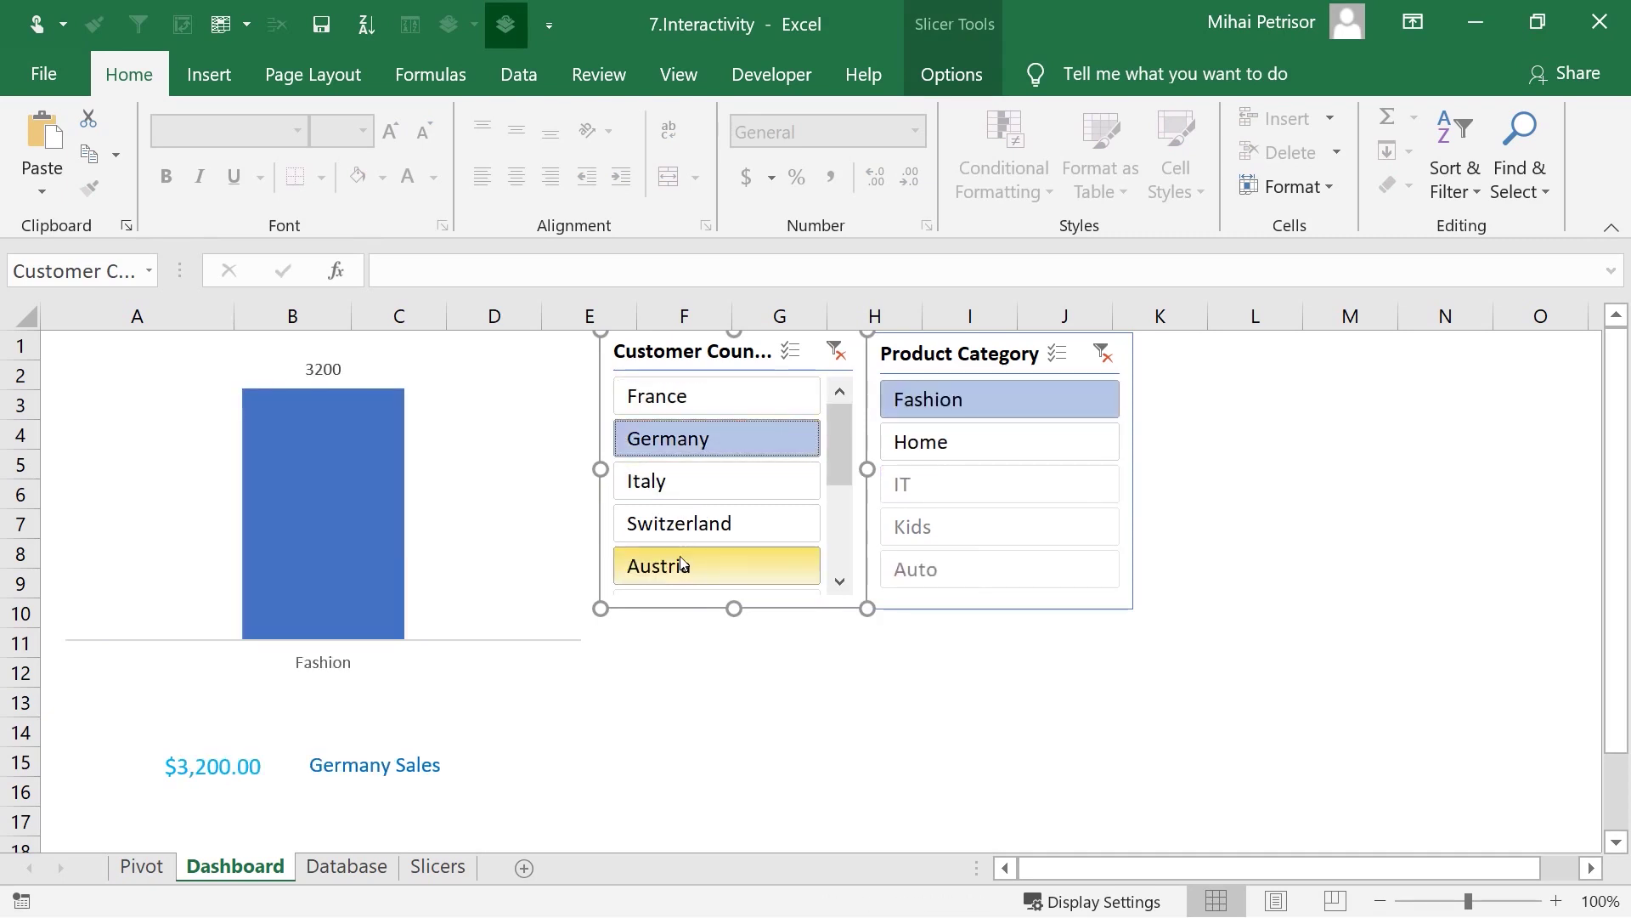
left_click(837, 351)
left_click(1103, 354)
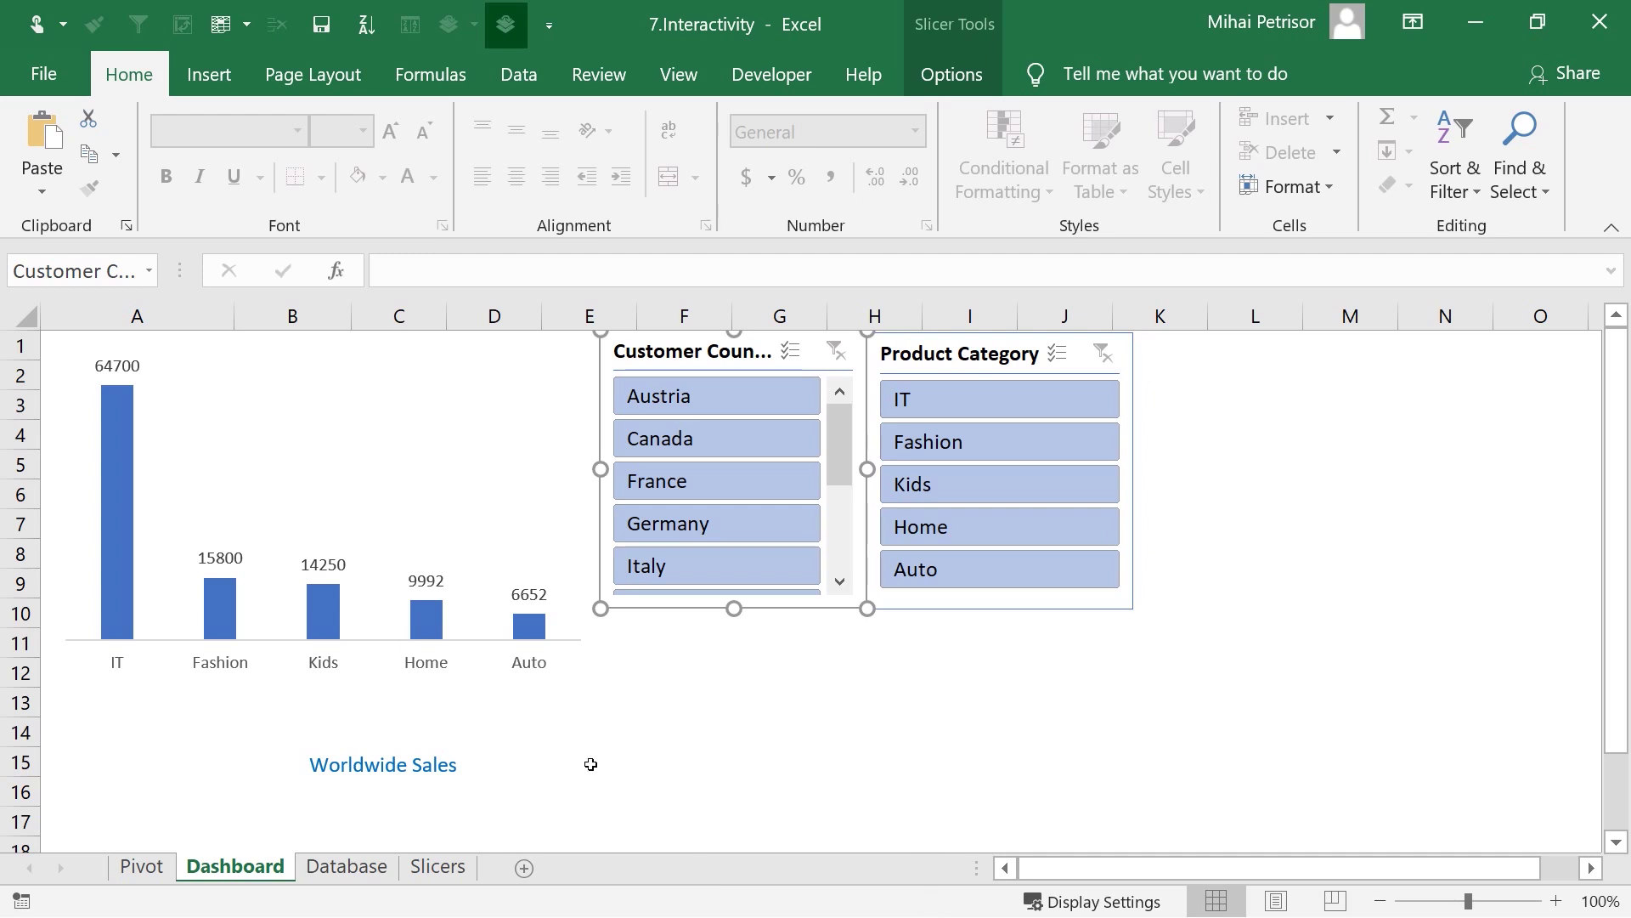
left_click(718, 762)
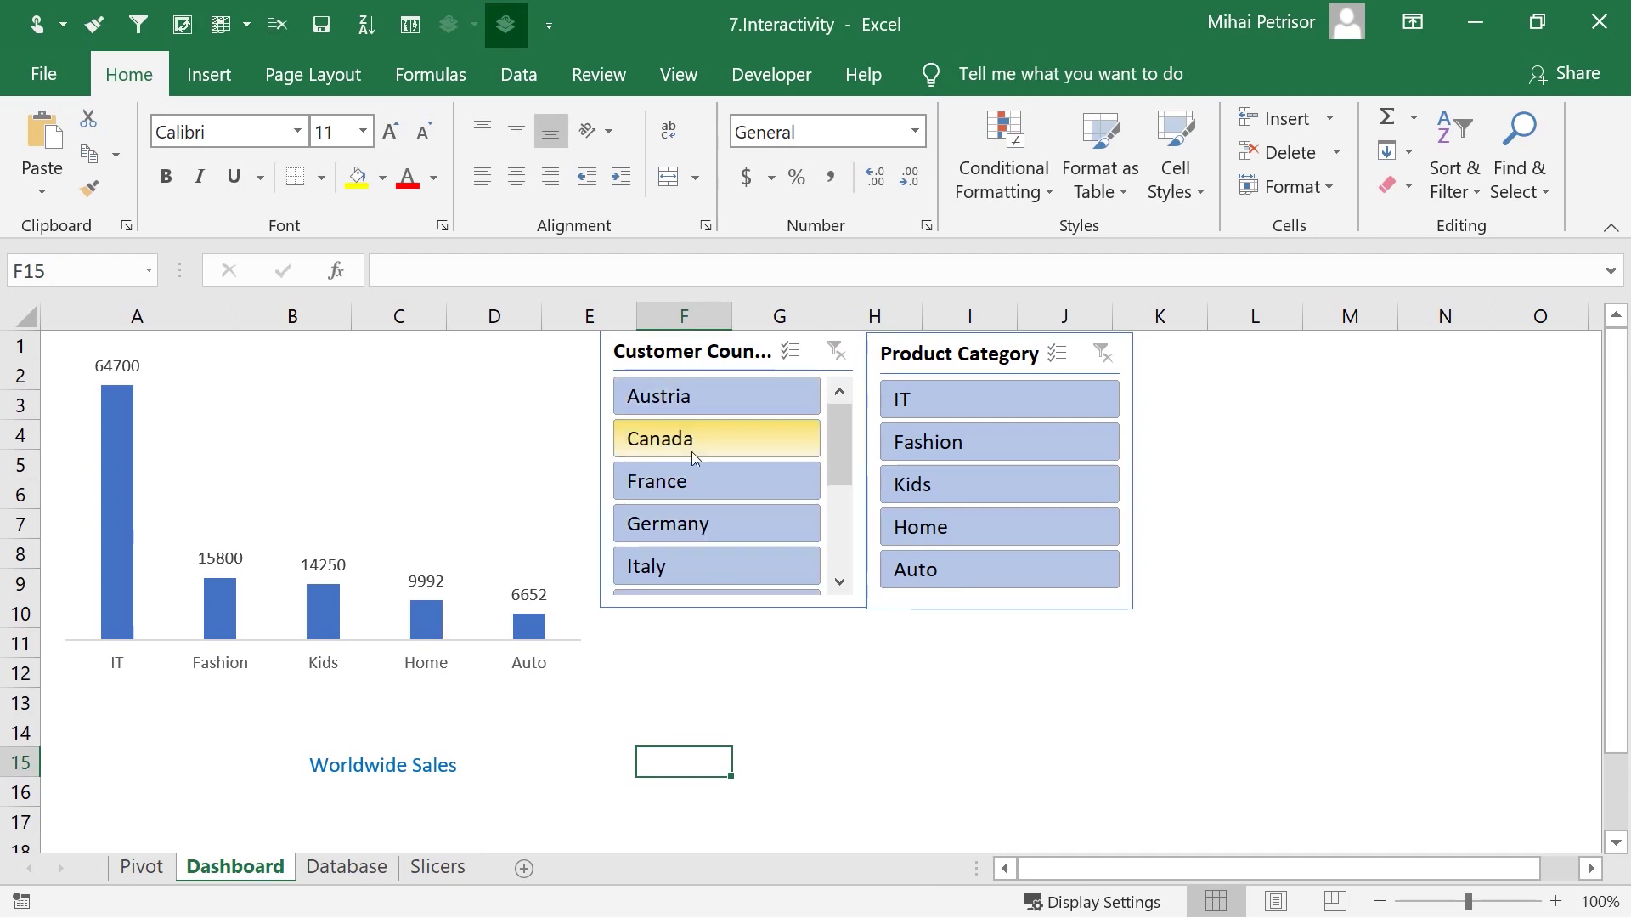
- Filter the dashboard chart to France and the IT category, and clear both slicers again
left_click(690, 473)
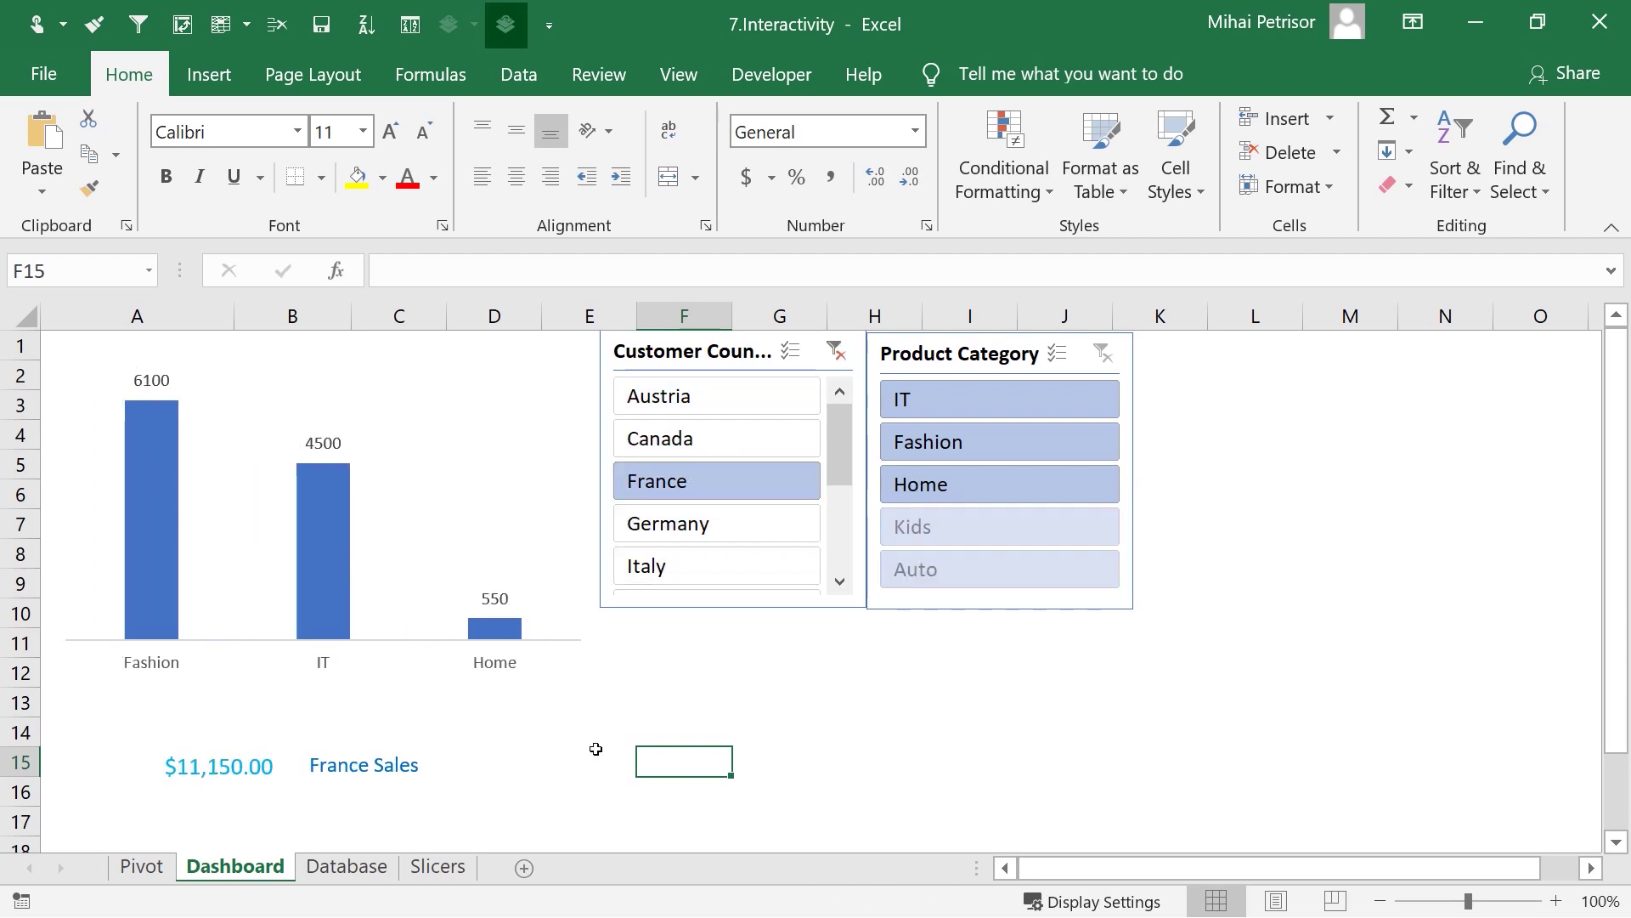
left_click(980, 403)
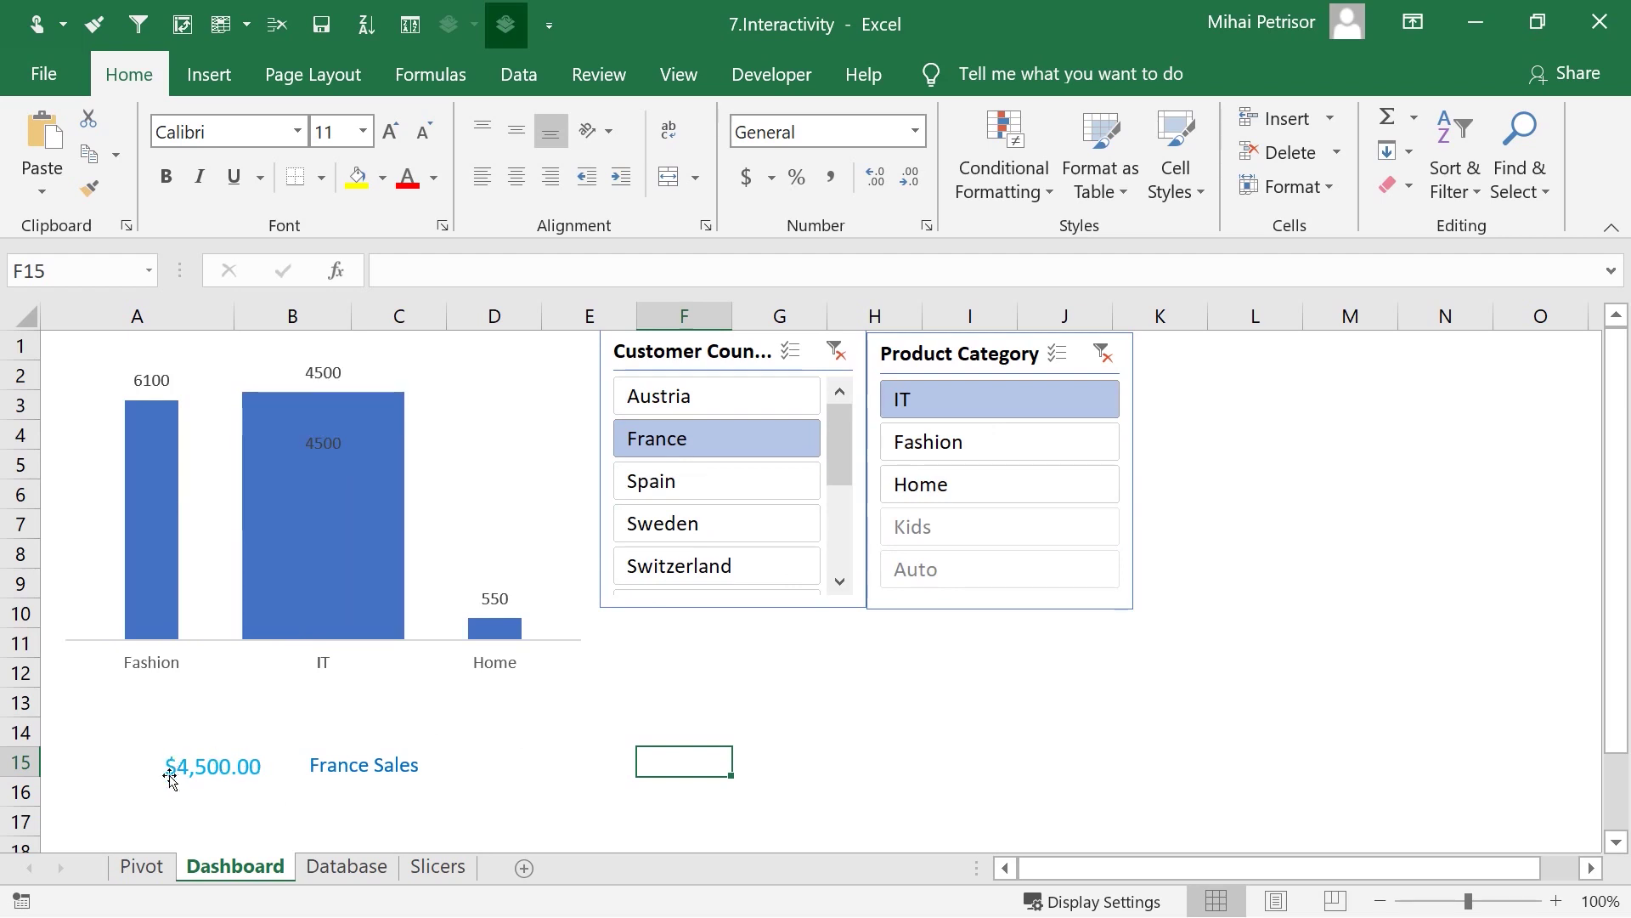
left_click(828, 361)
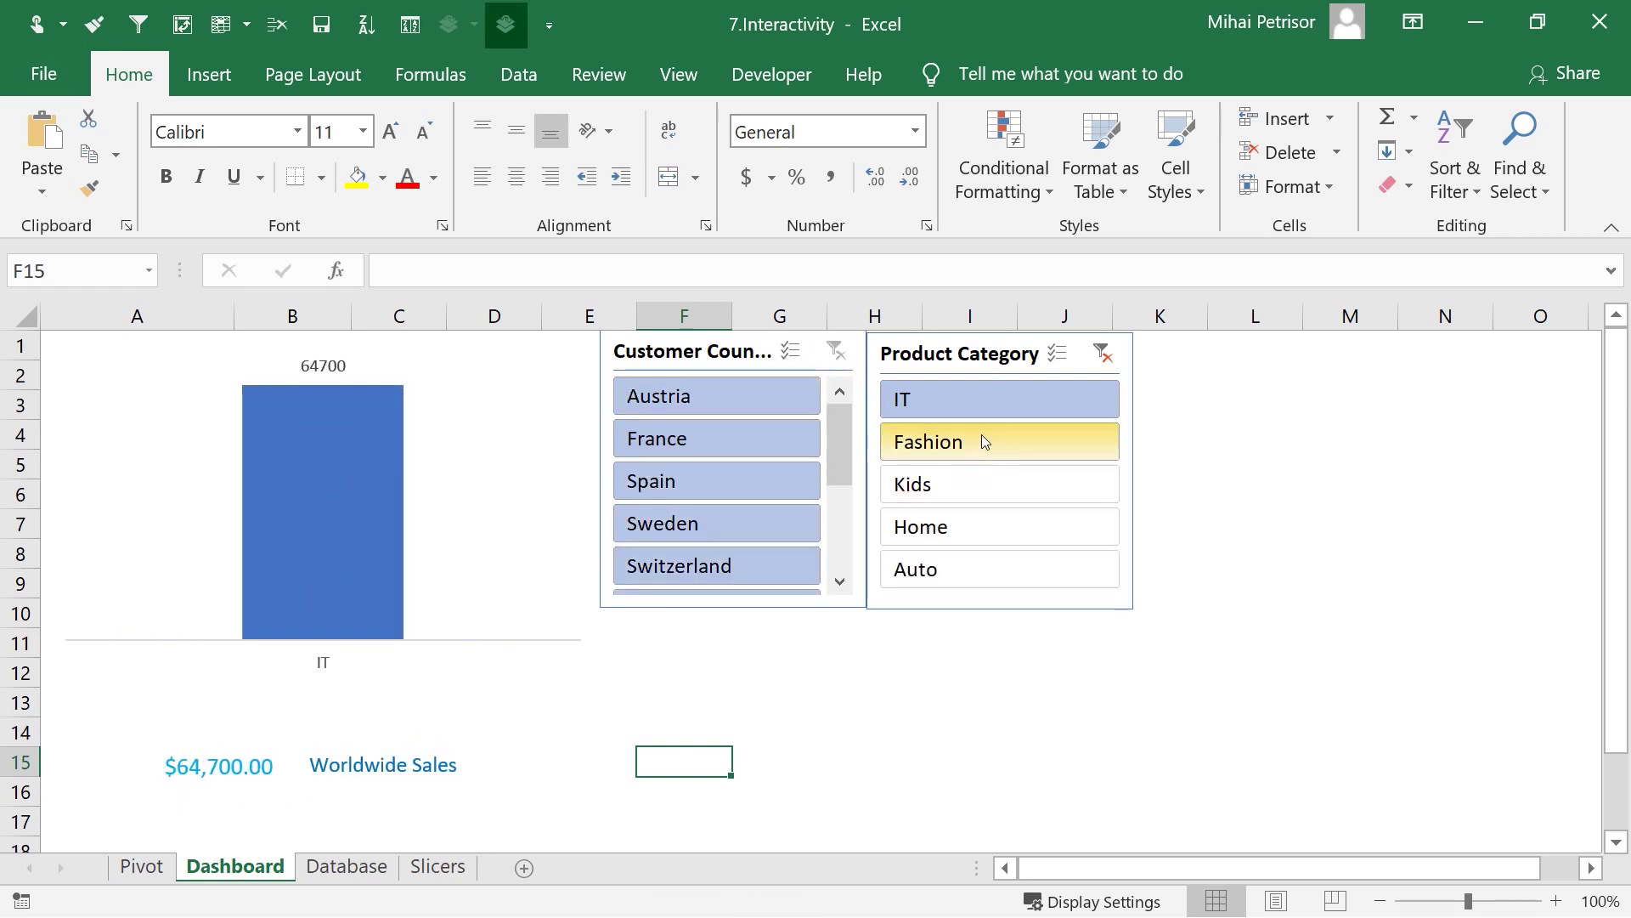
left_click(1103, 353)
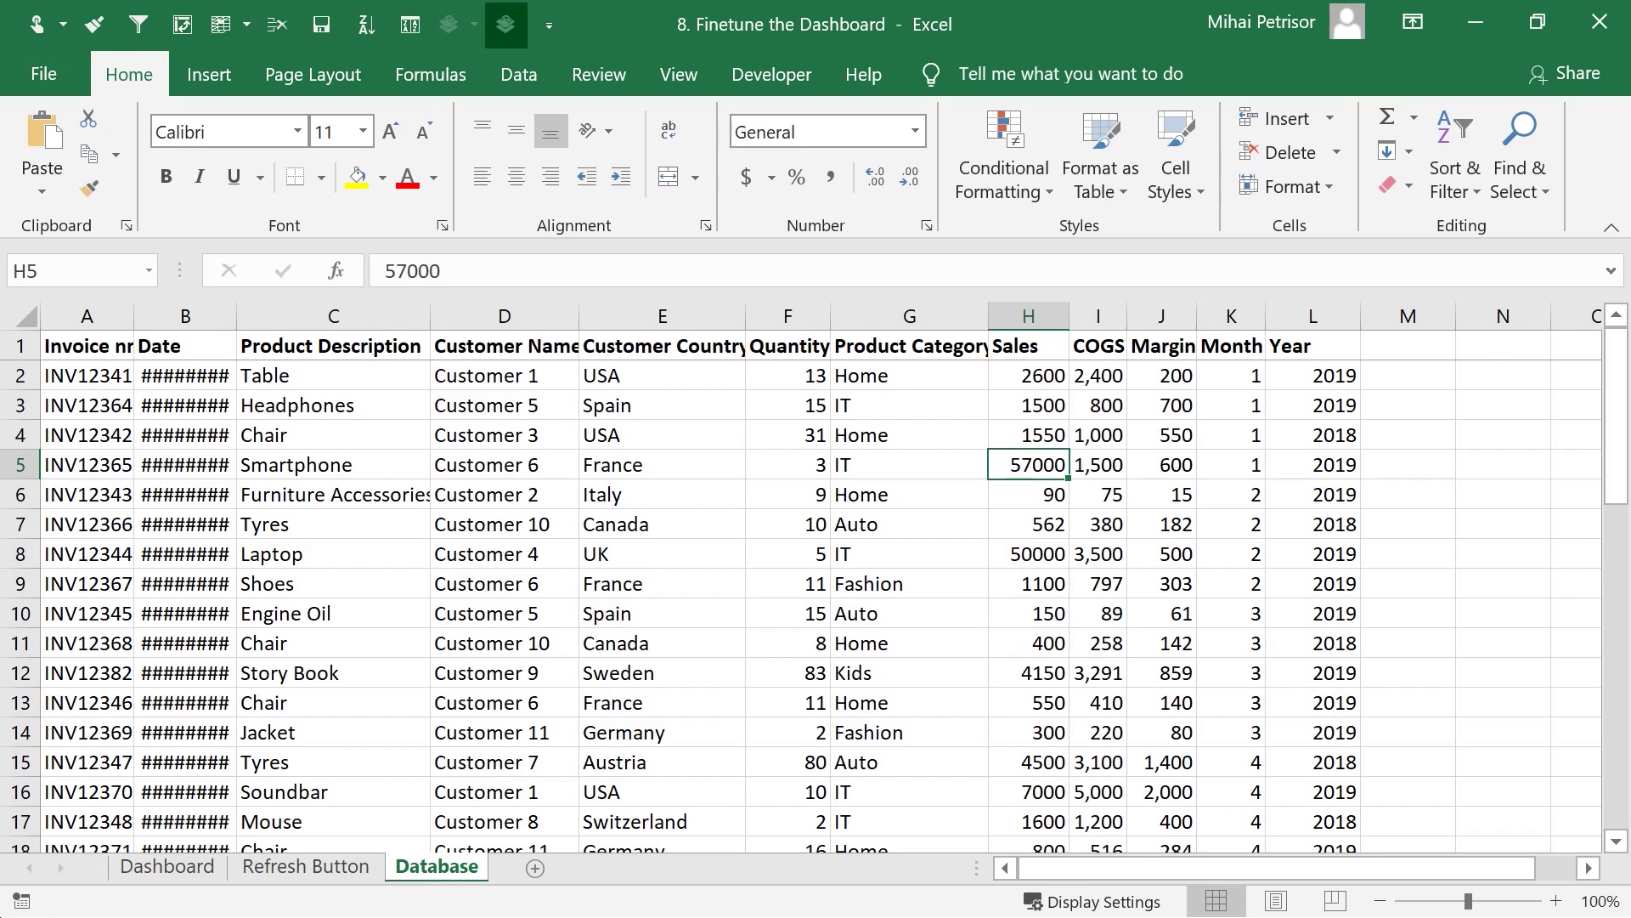
- In the Finetune the Dashboard workbook, view the Refresh Button sheet and examine the Dashboard sheet's 2018–2019 margin pivot table
left_click(314, 875)
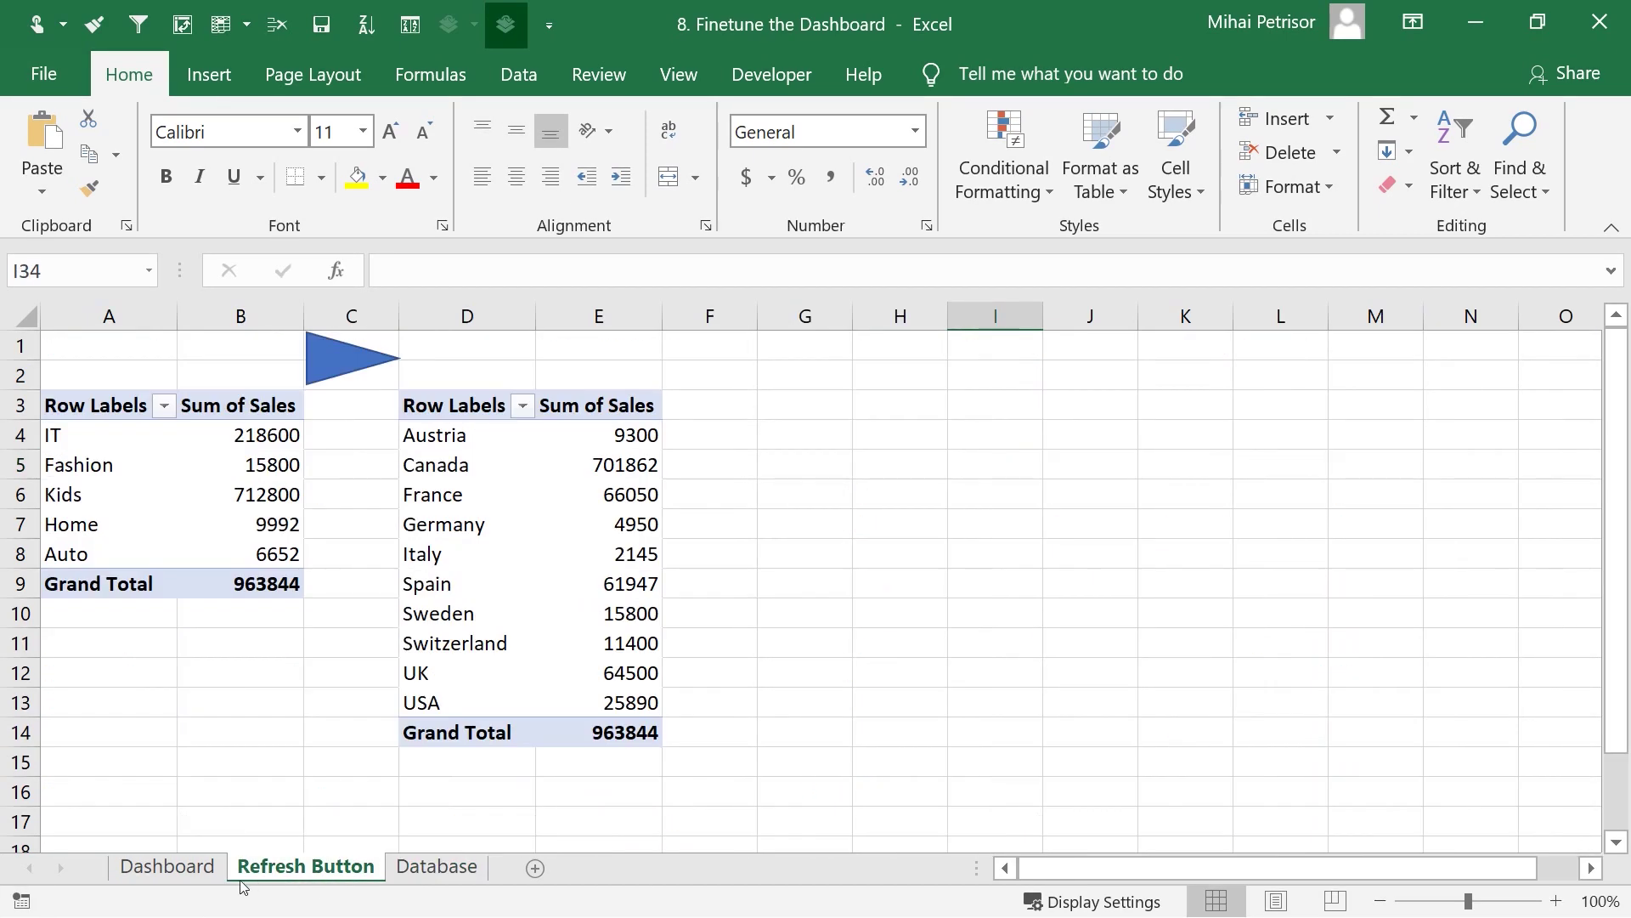
left_click(190, 869)
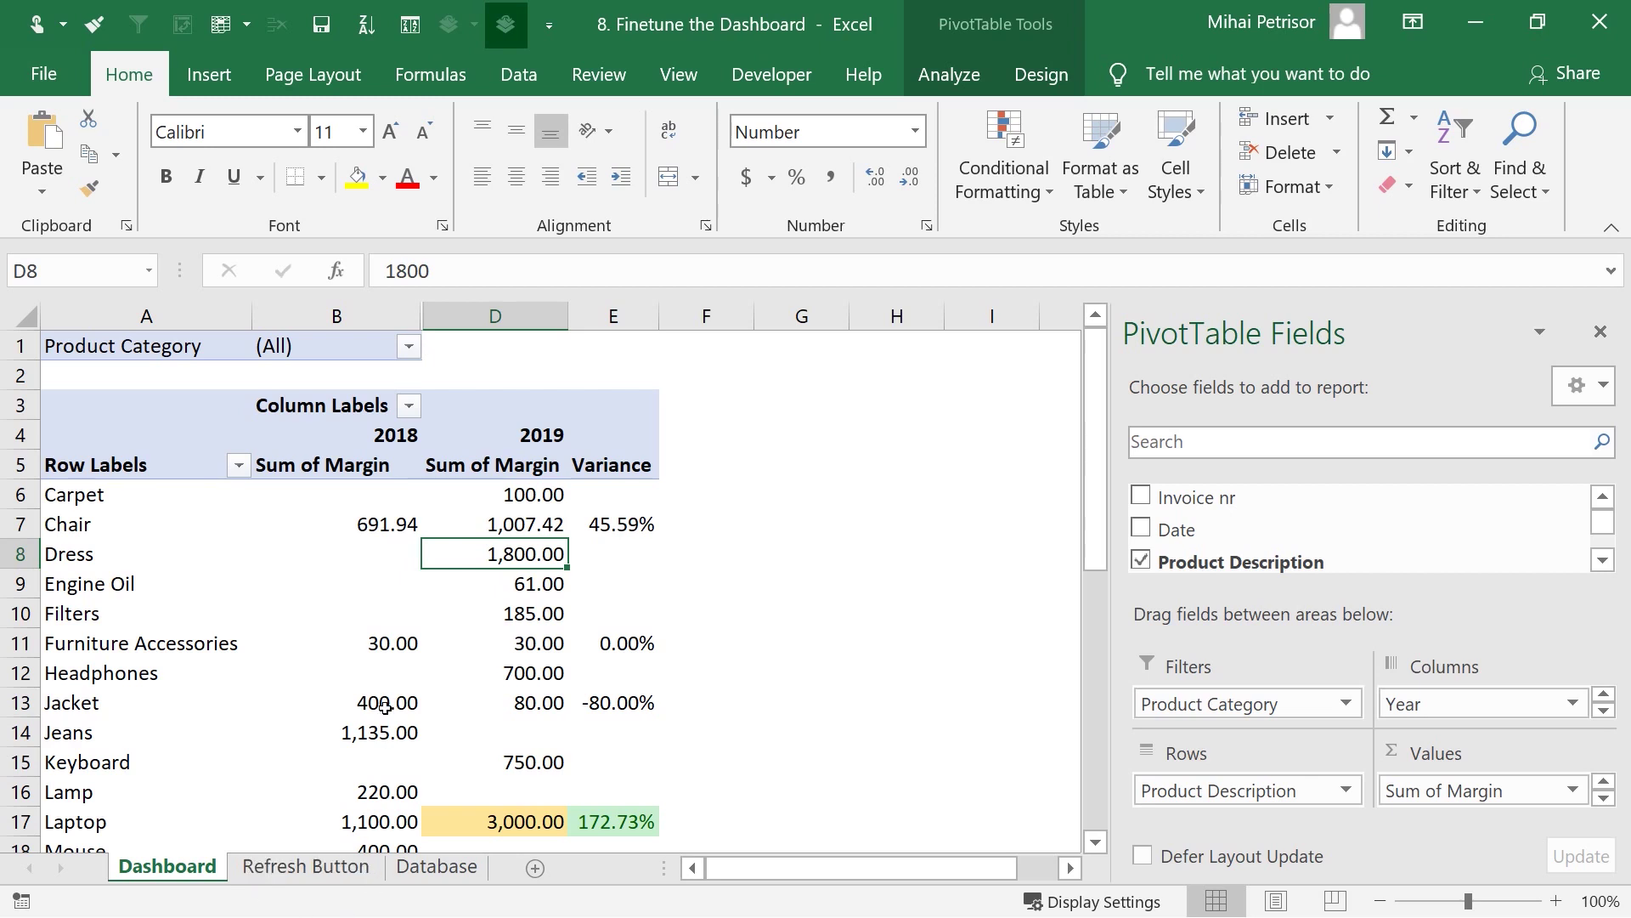
mouse_move(385, 706)
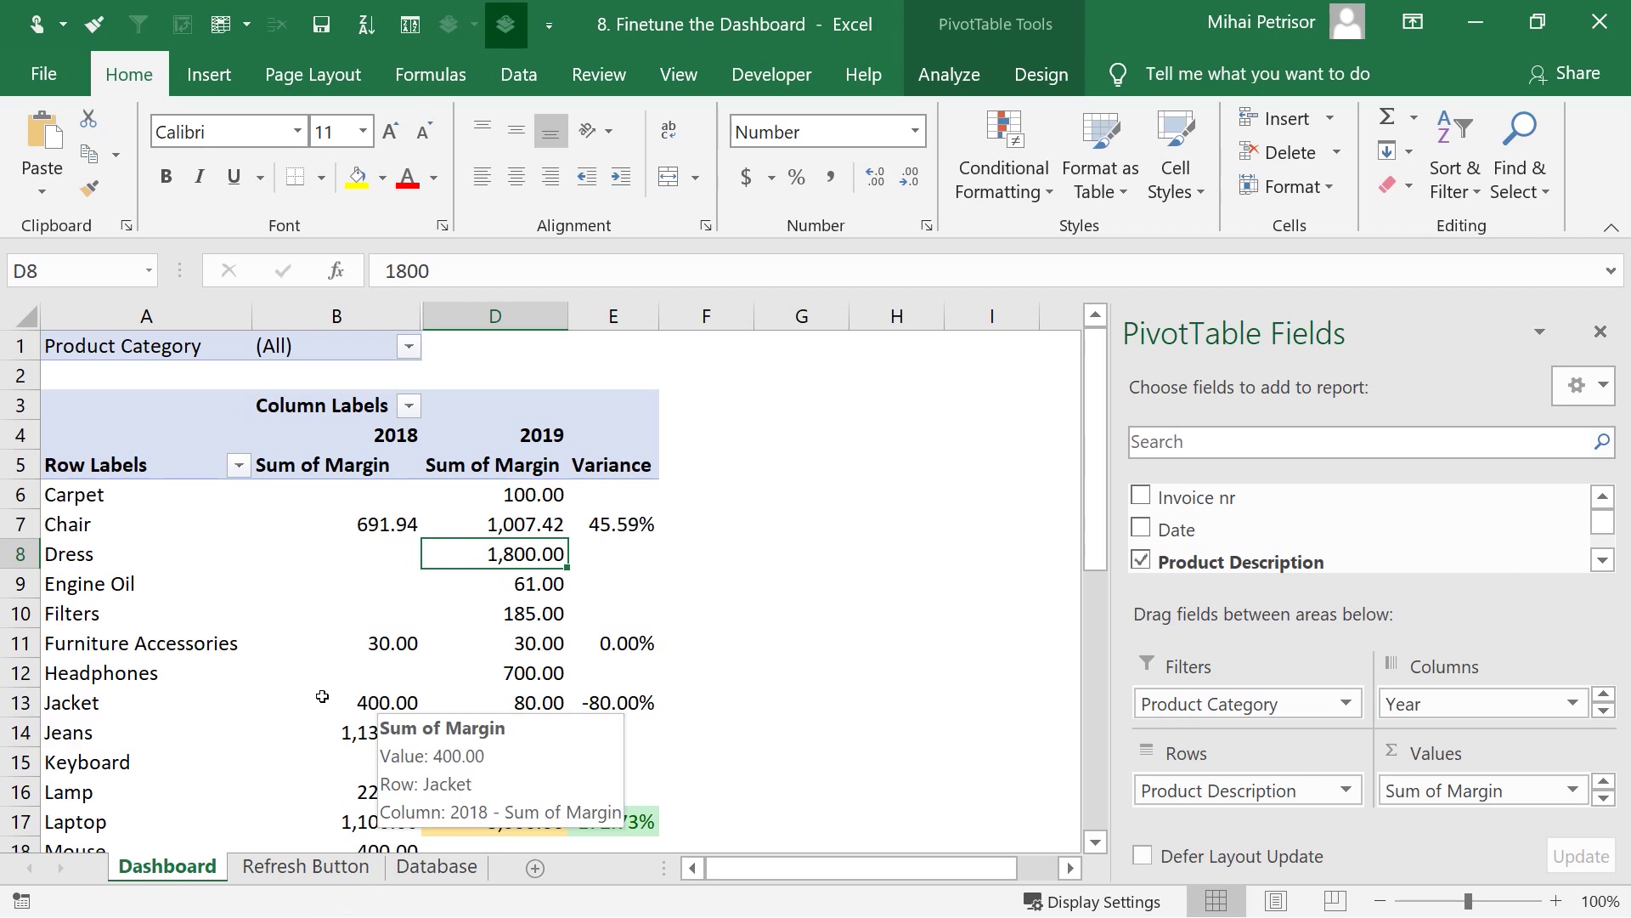
left_click(350, 594)
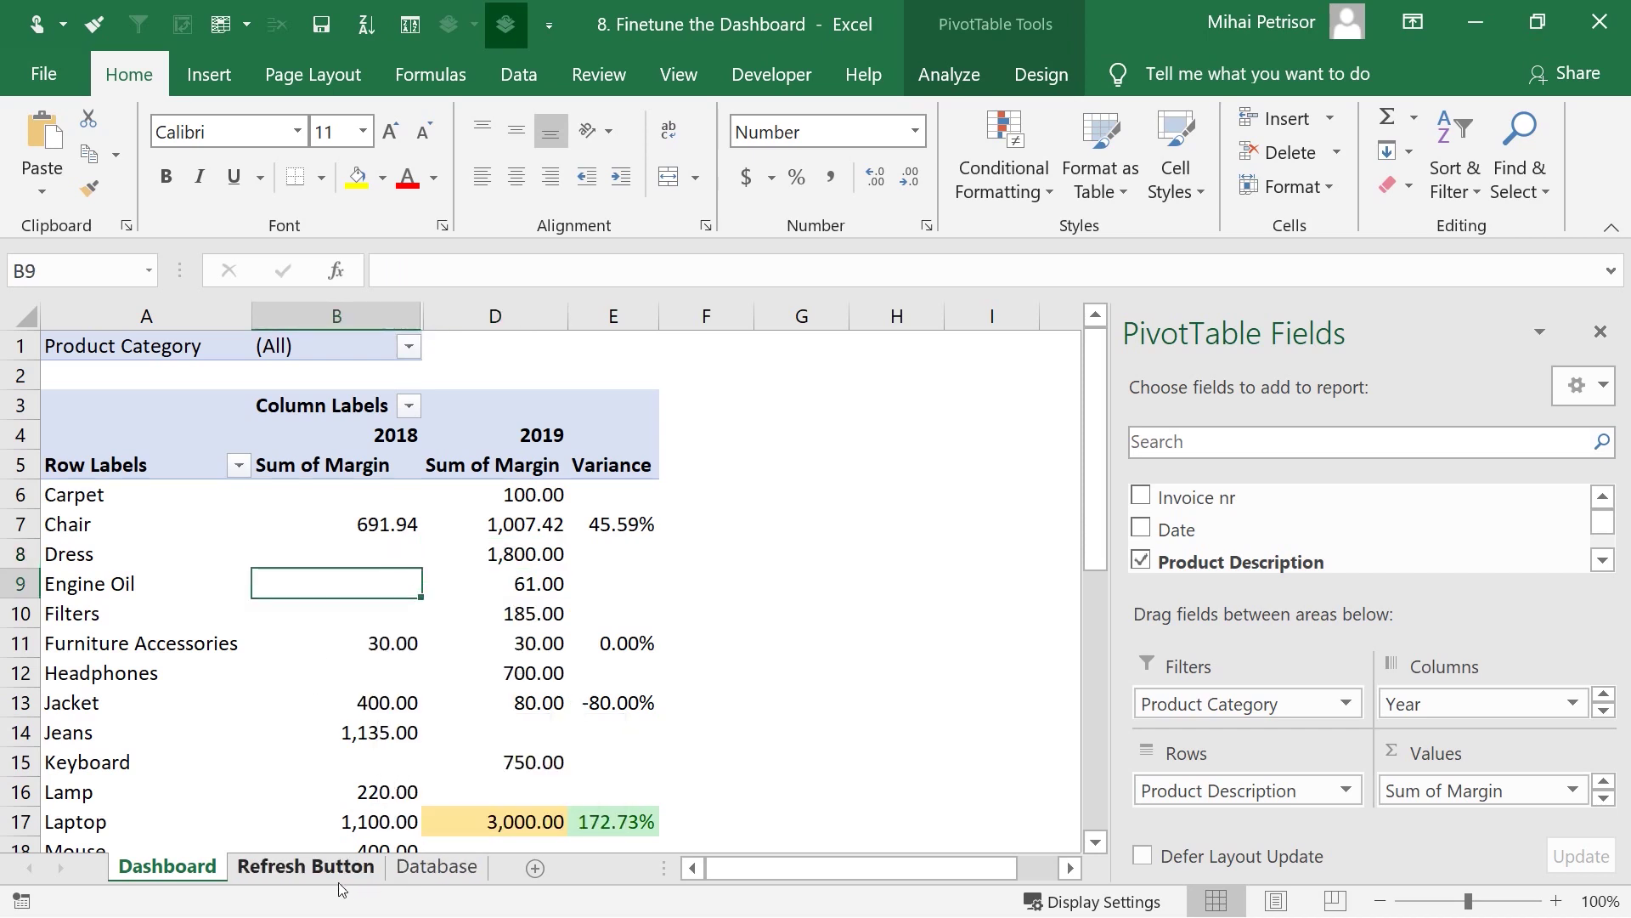
- Examine the two Sum of Sales pivot tables and the triangular shape on the Refresh Button sheet
left_click(338, 868)
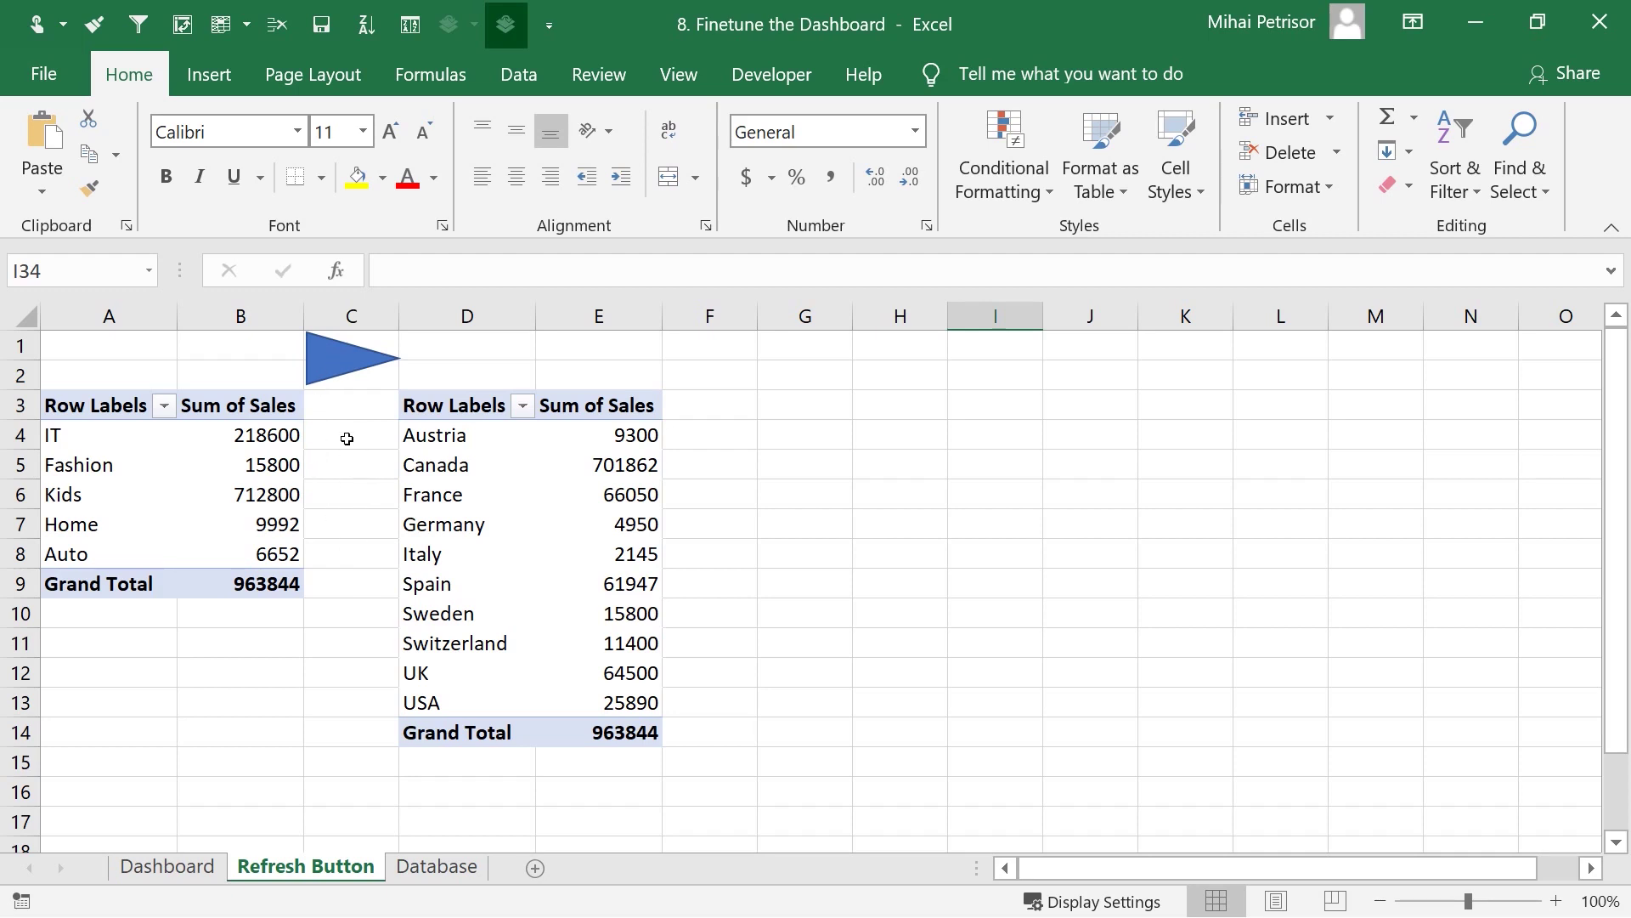
left_click(359, 556)
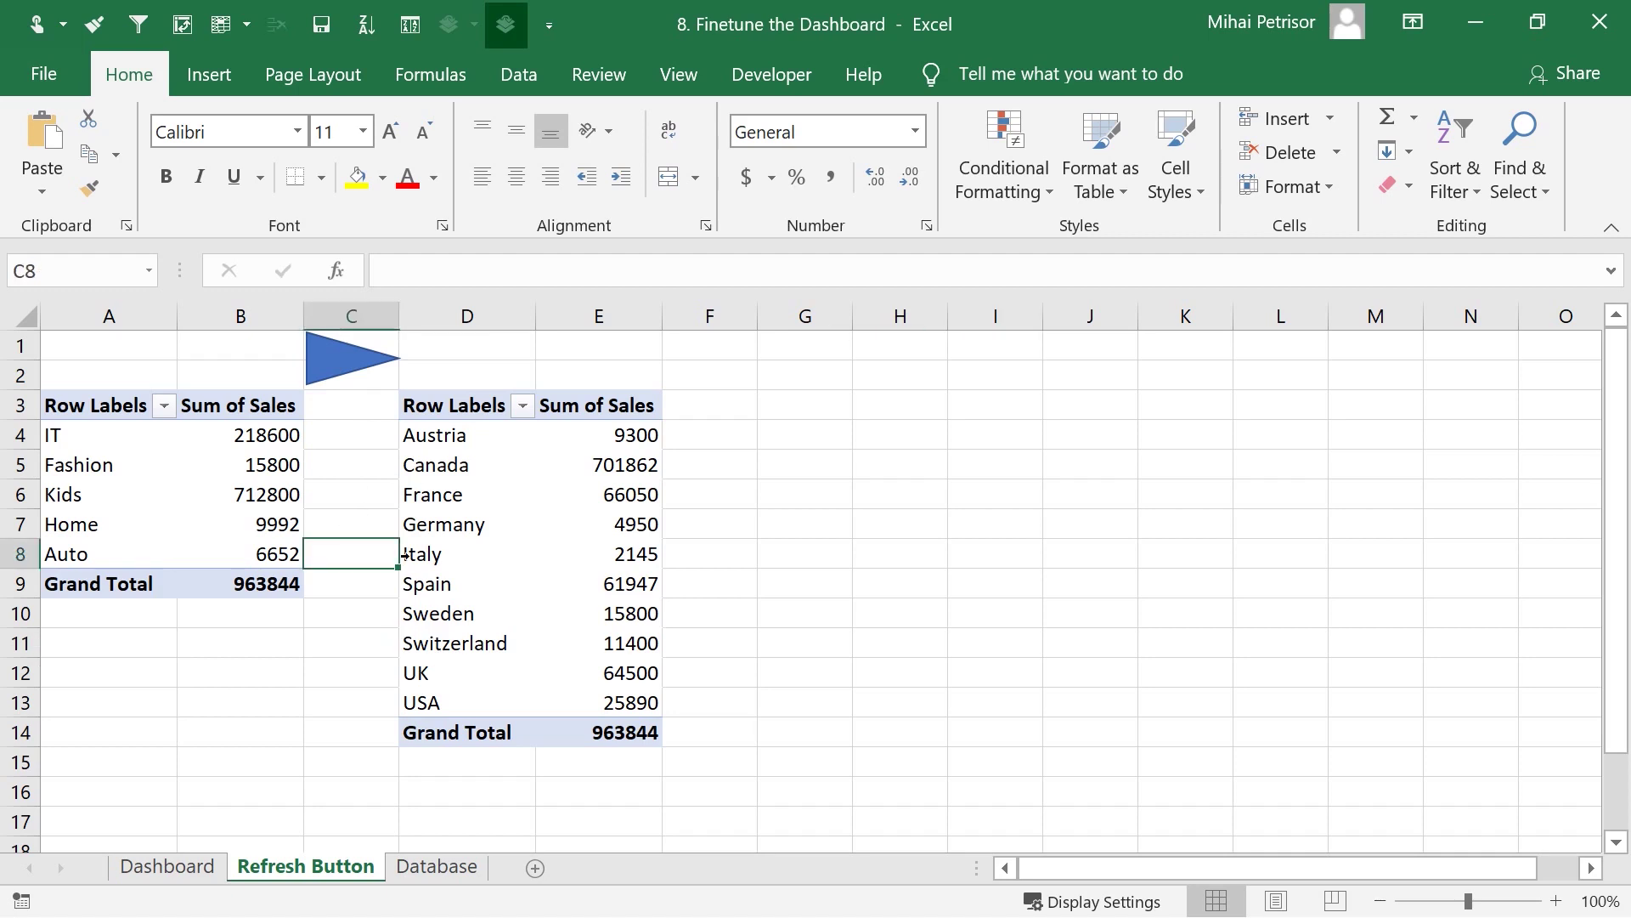
left_click(599, 554)
left_click(892, 524)
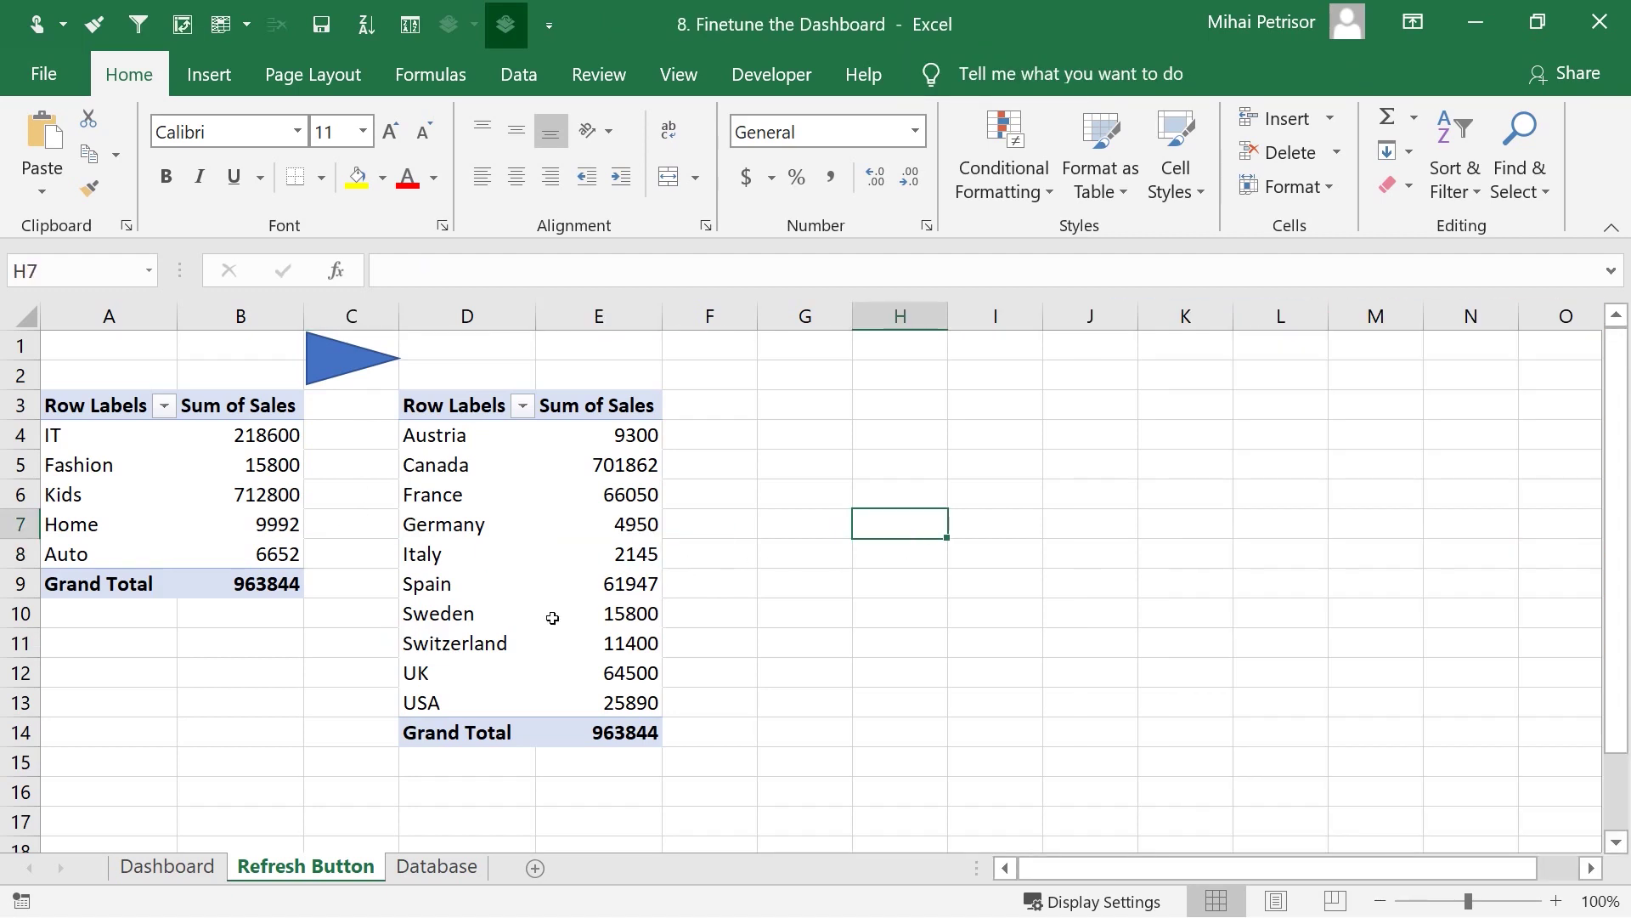
mouse_move(552, 617)
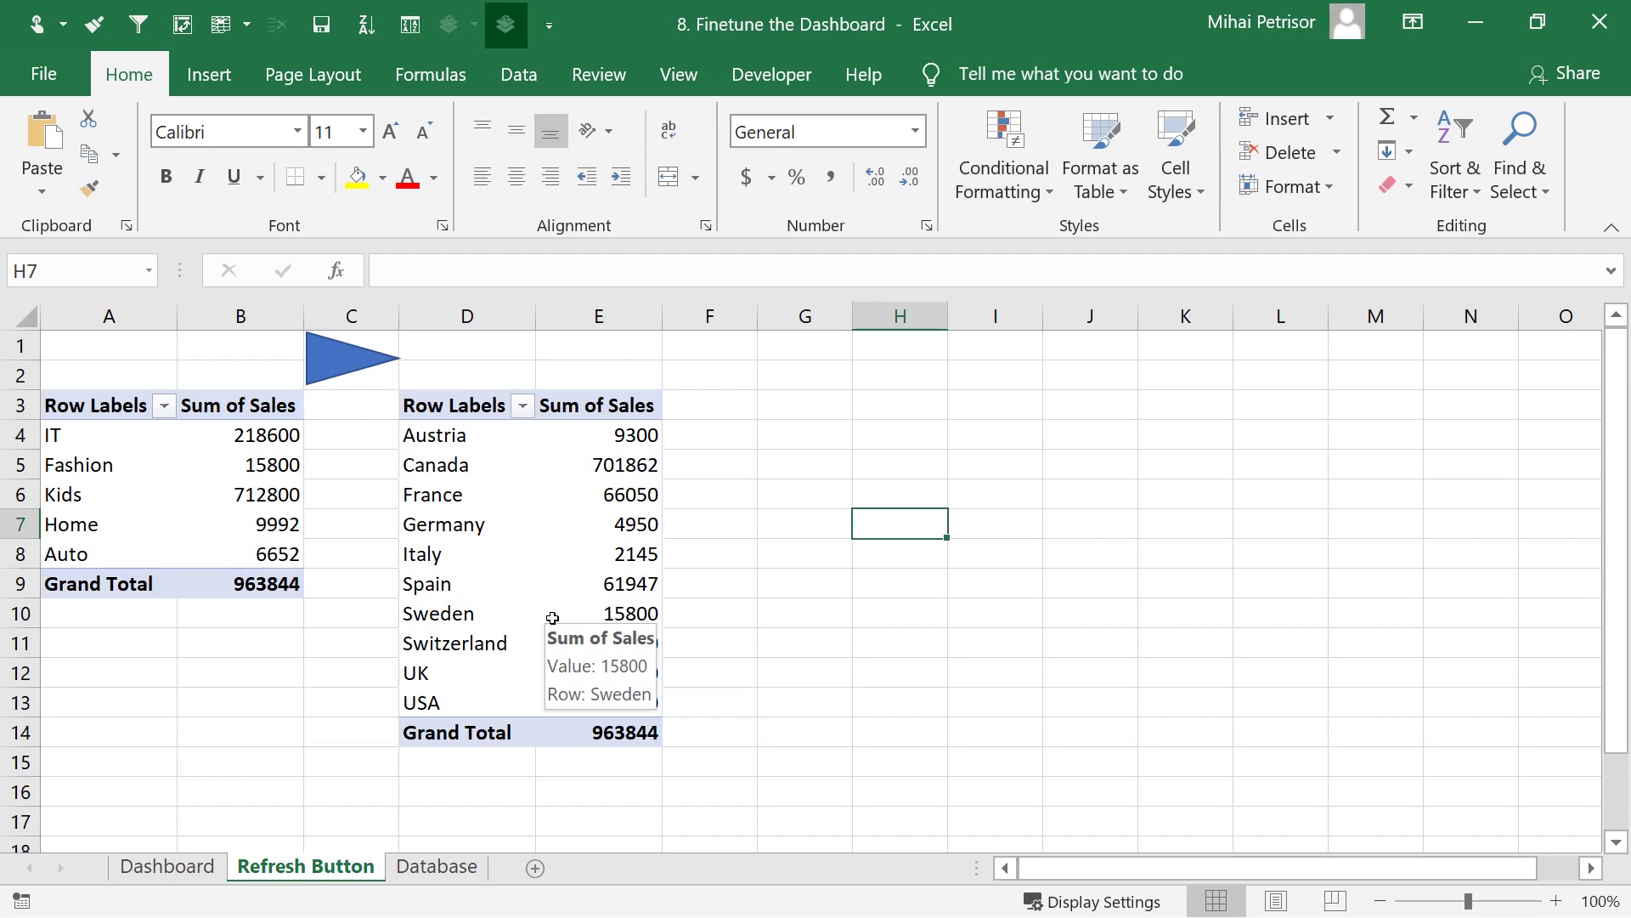
- Show the Developer commands for macros and look at them alongside the Refresh Button sheet's pivot tables
left_click(793, 78)
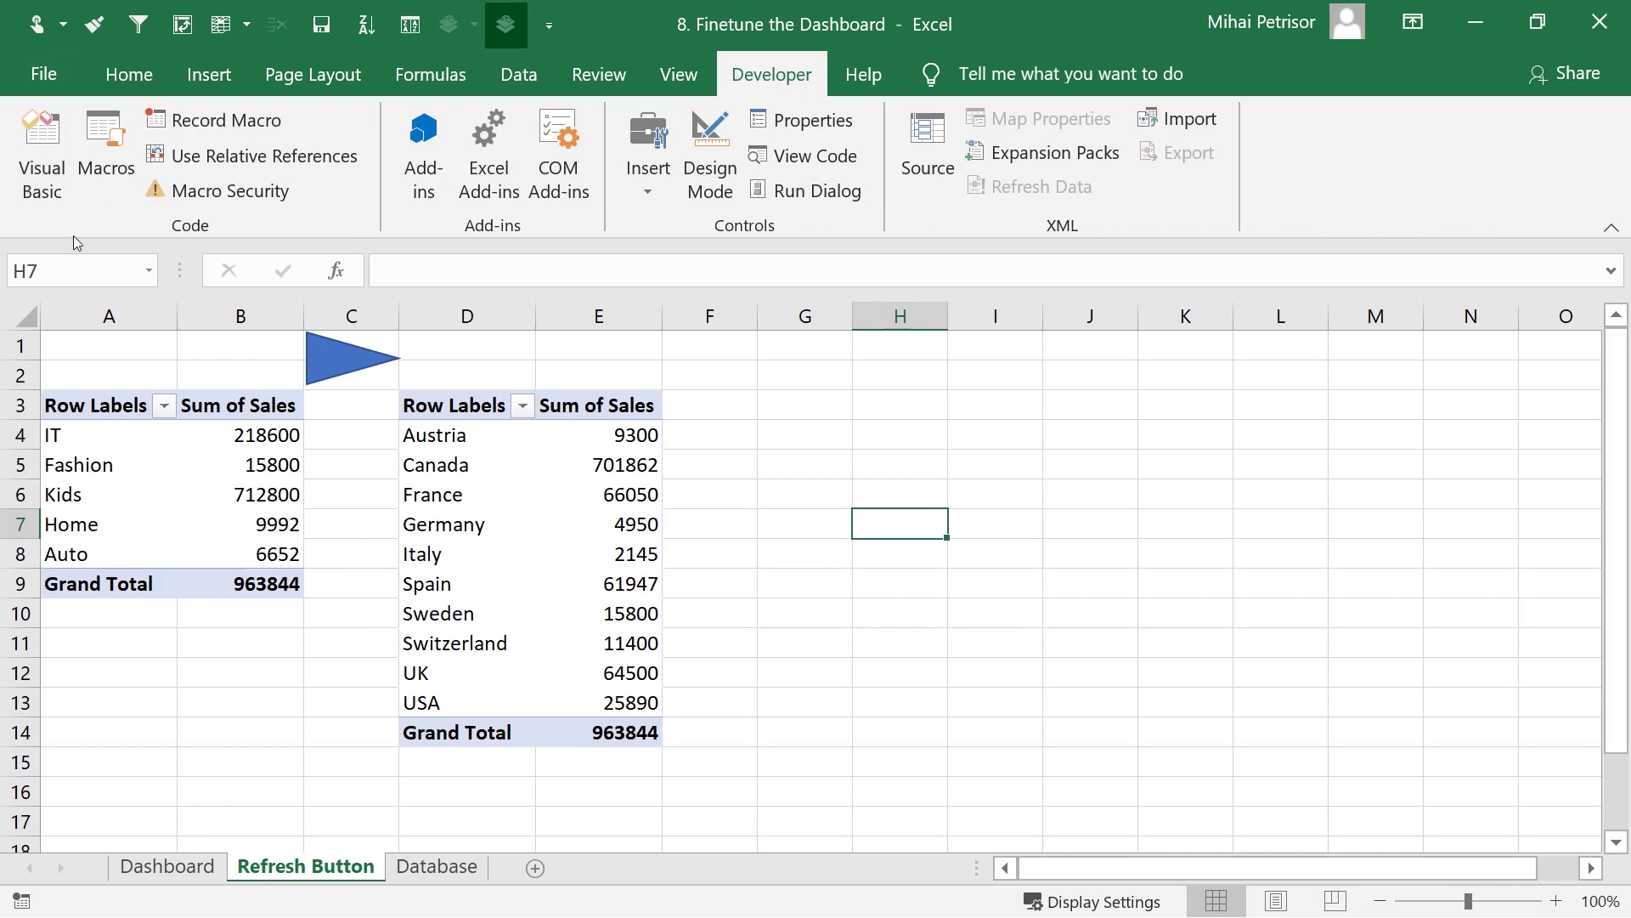
left_click(313, 701)
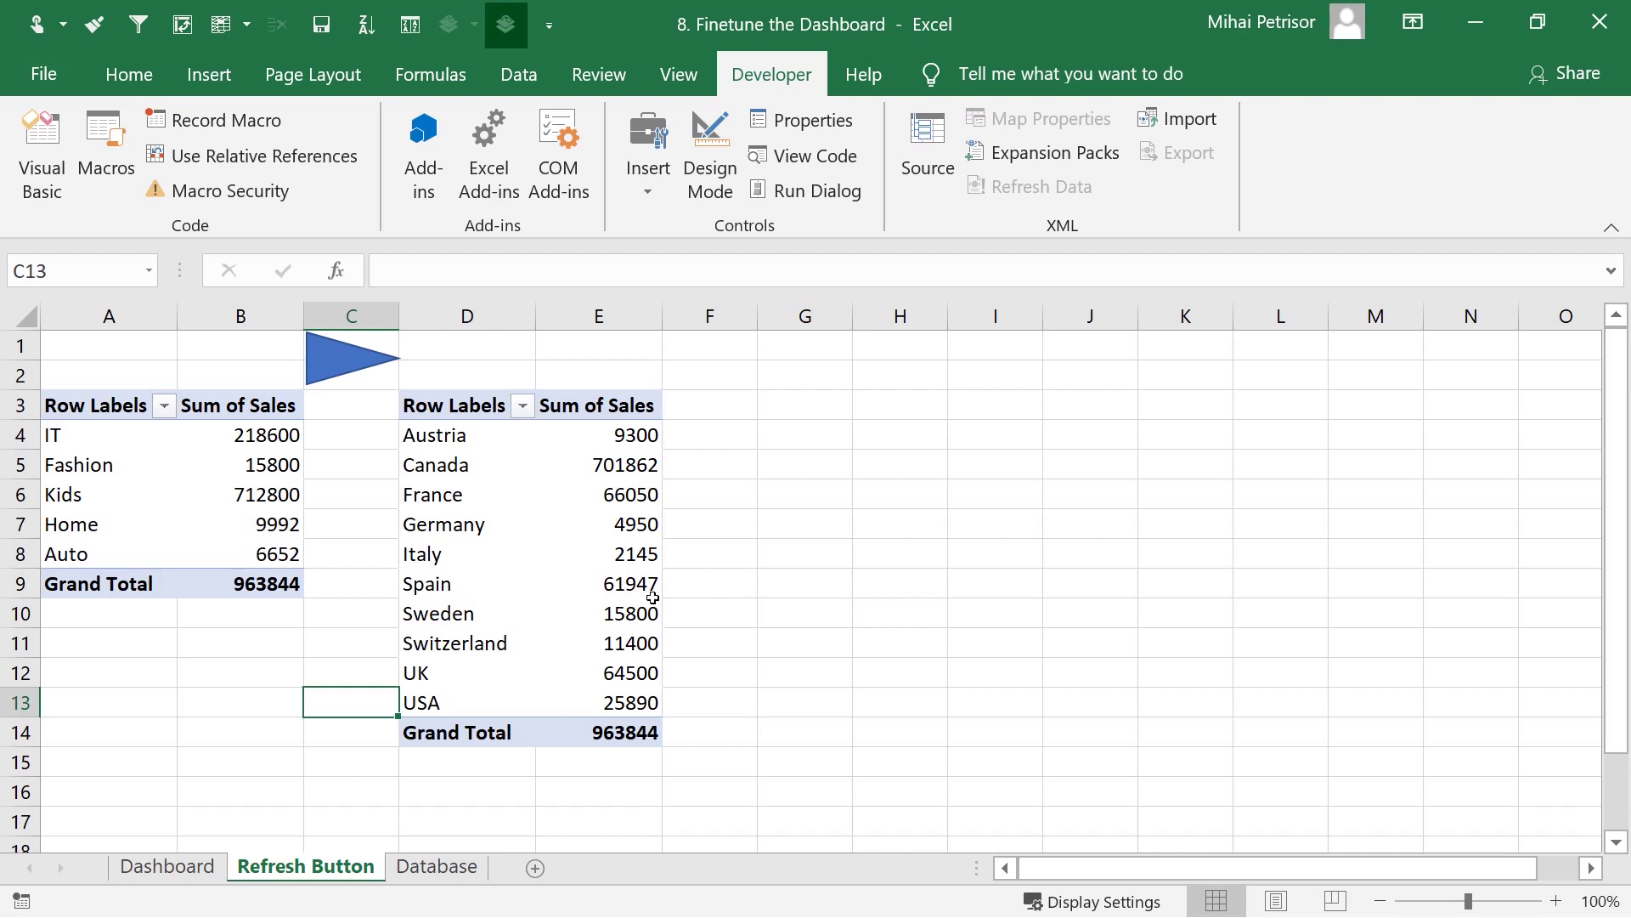
mouse_move(653, 597)
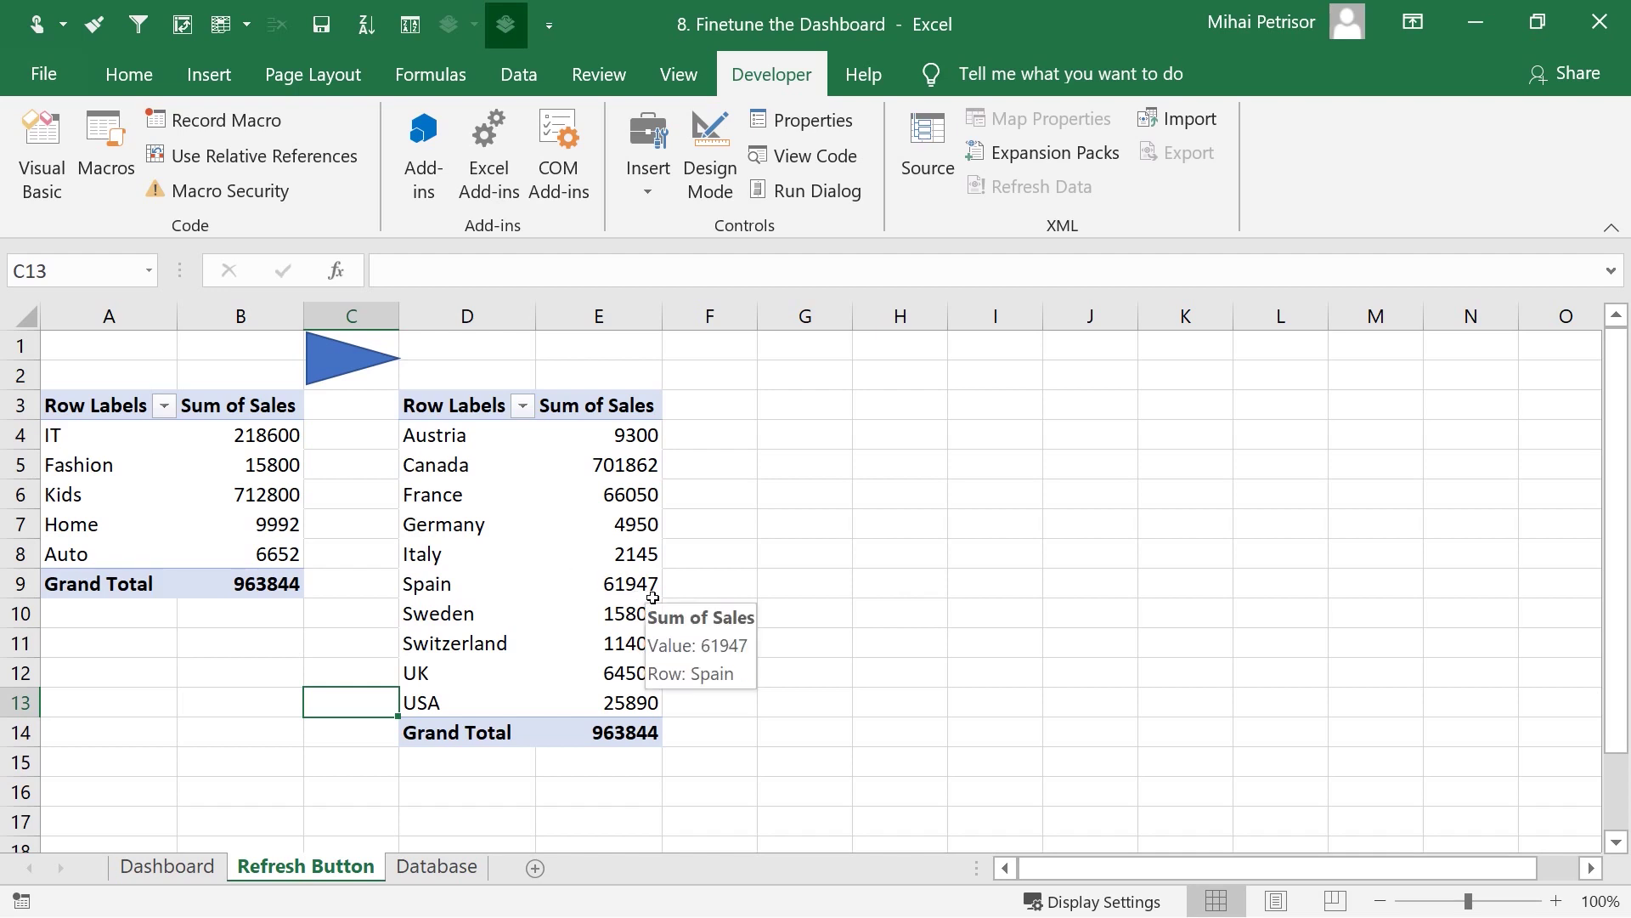
left_click(834, 558)
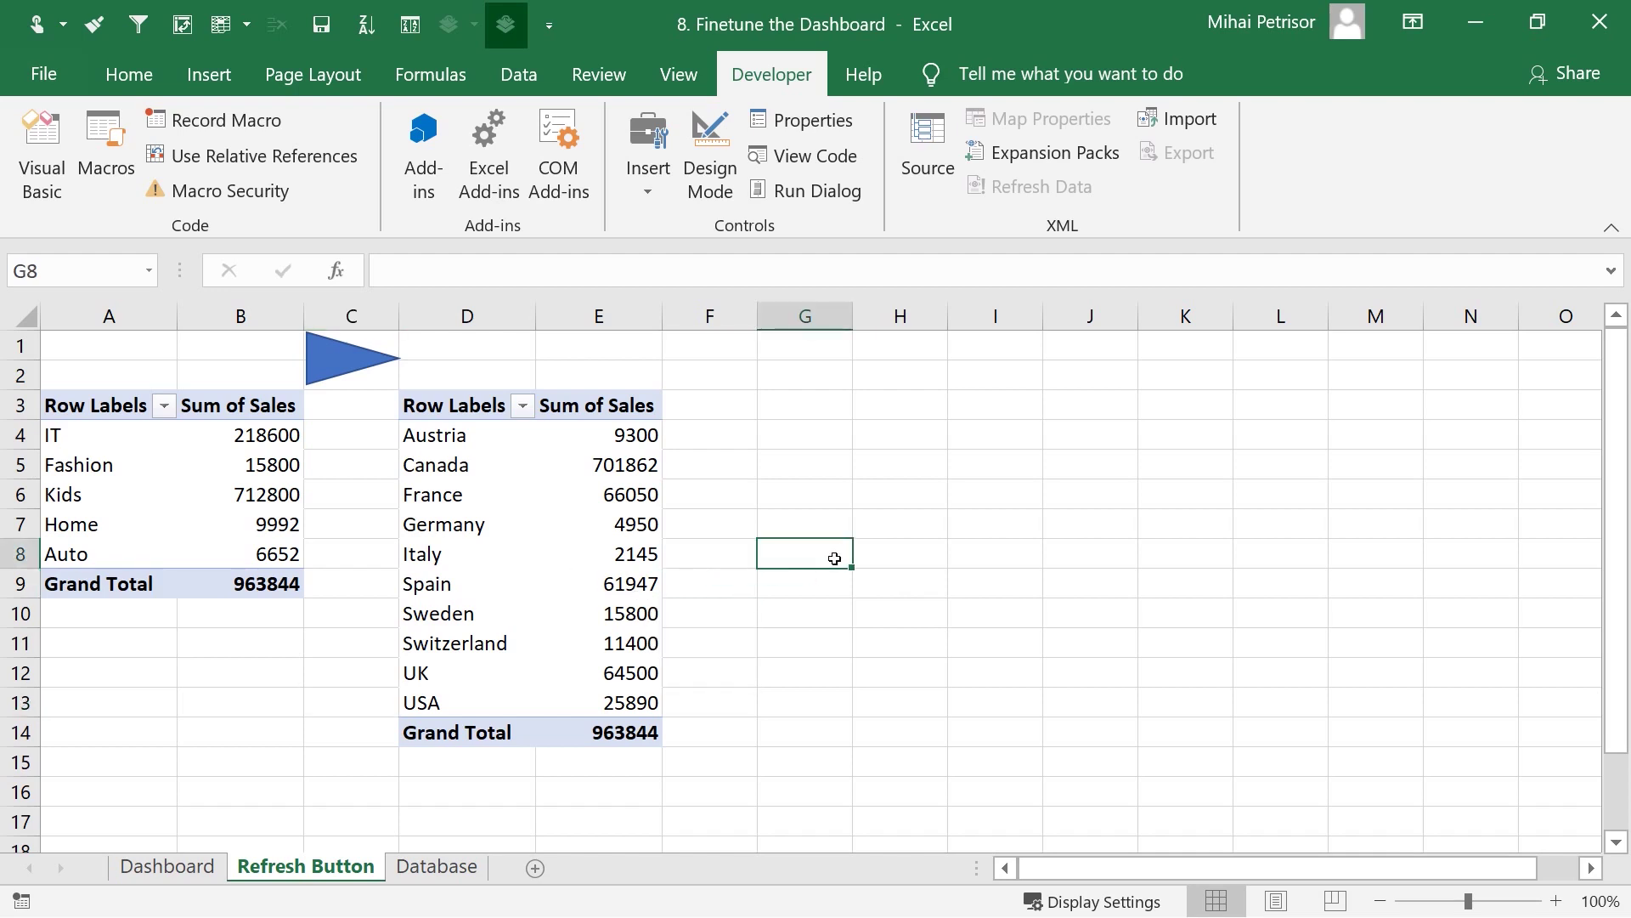
- Read the education and finance experience lines in A2 and A3 of the About the Instructor sheet
mouse_move(640, 466)
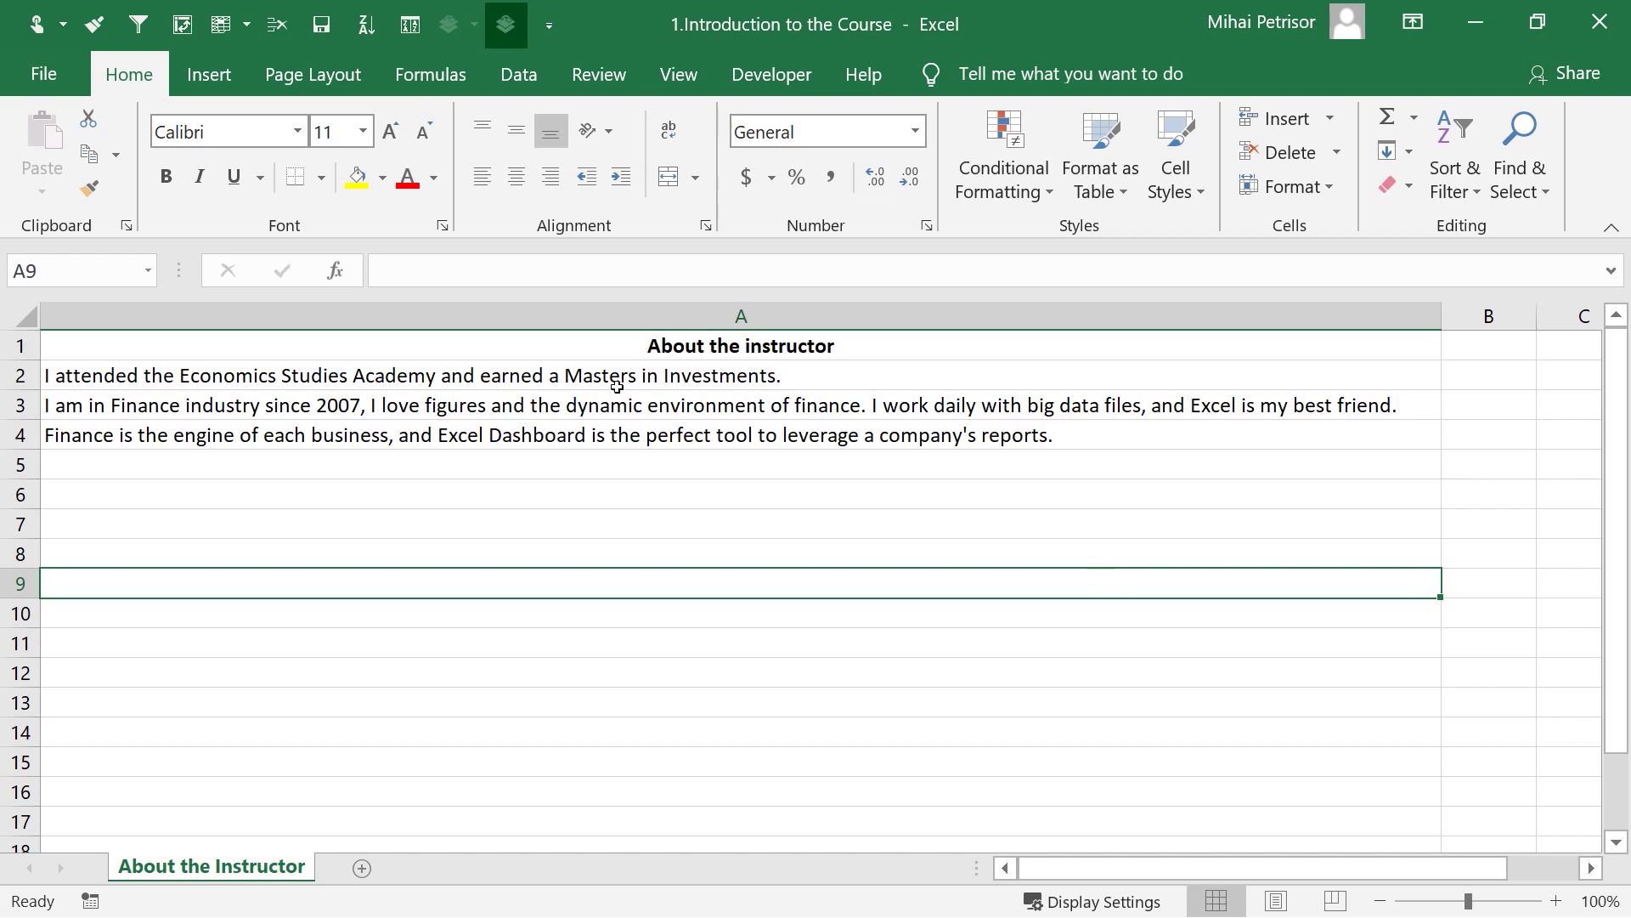
left_click(594, 372)
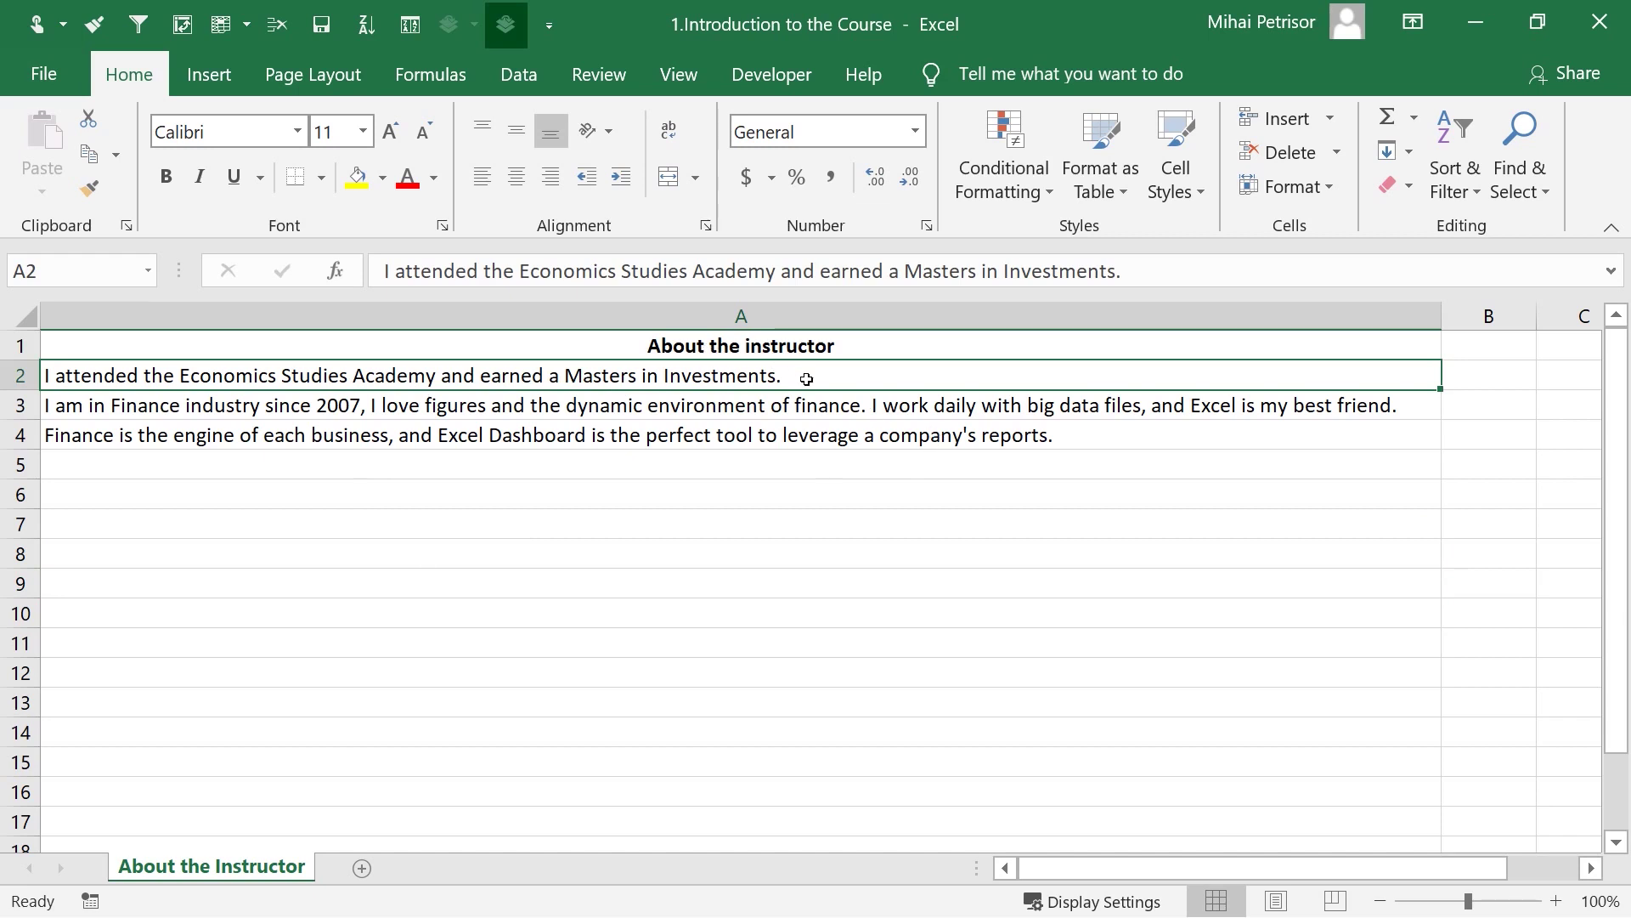
left_click(234, 411)
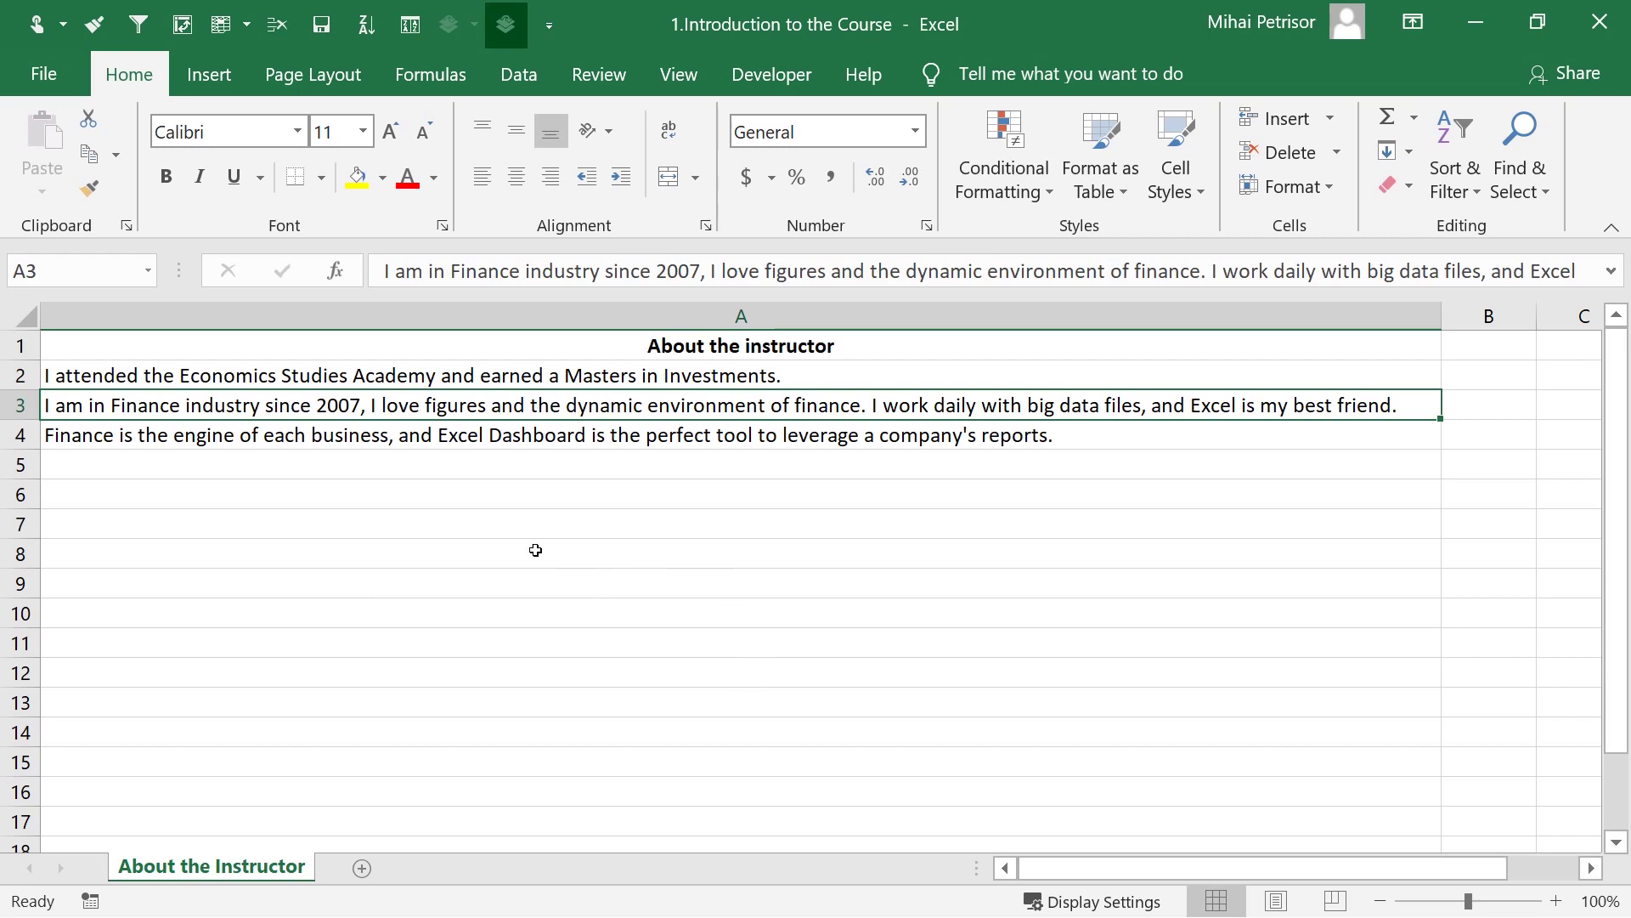
left_click(270, 514)
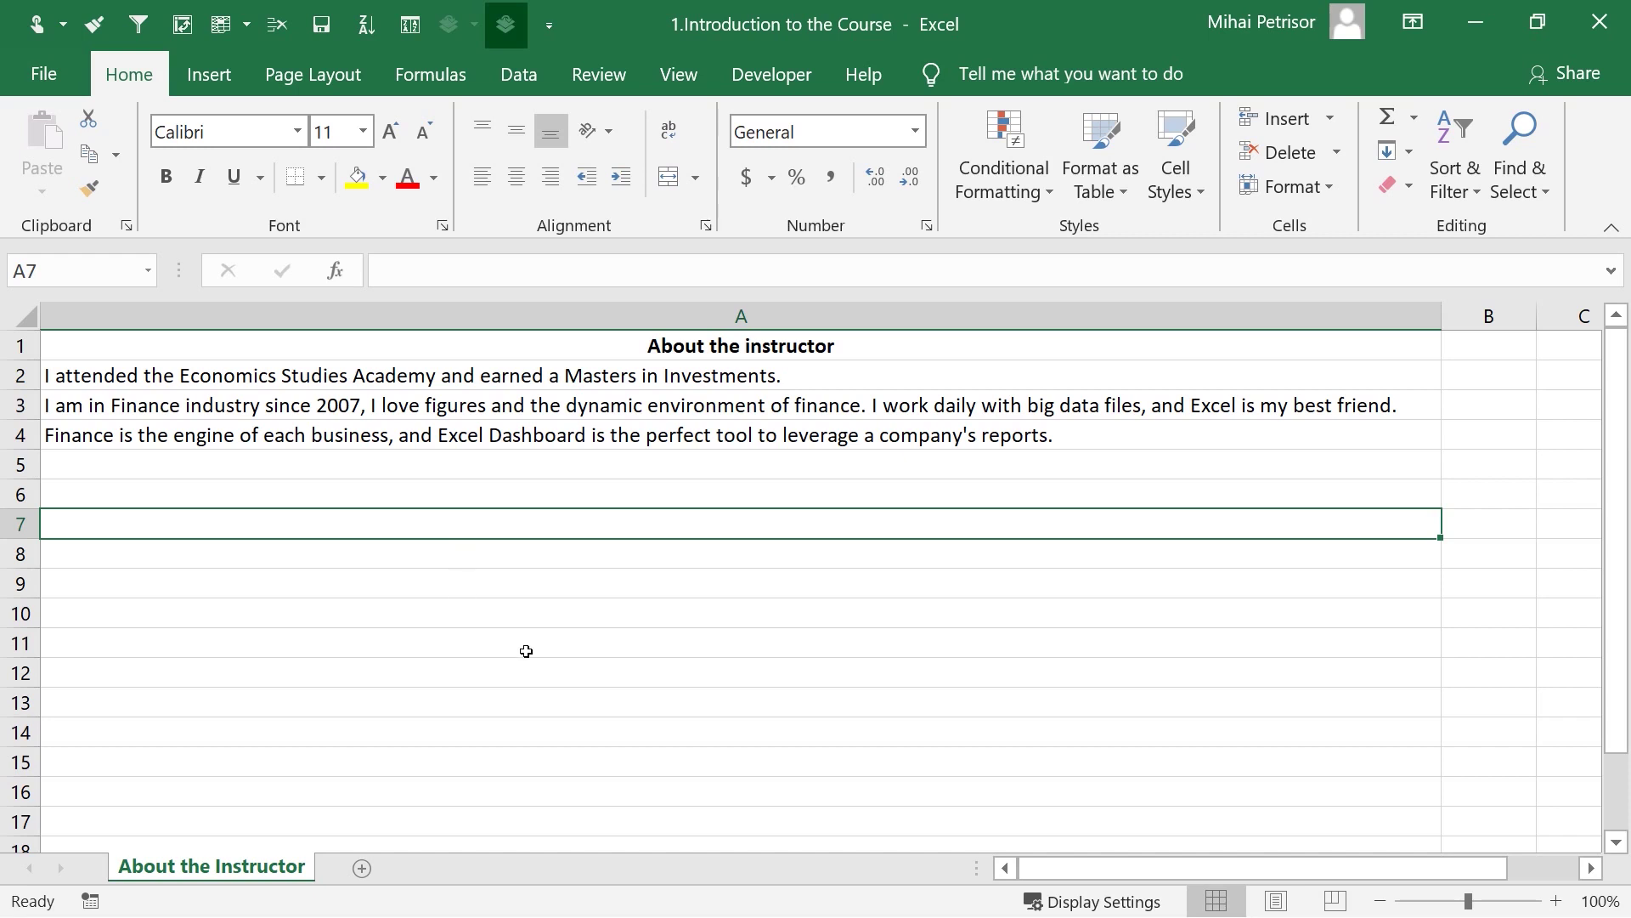
left_click(297, 412)
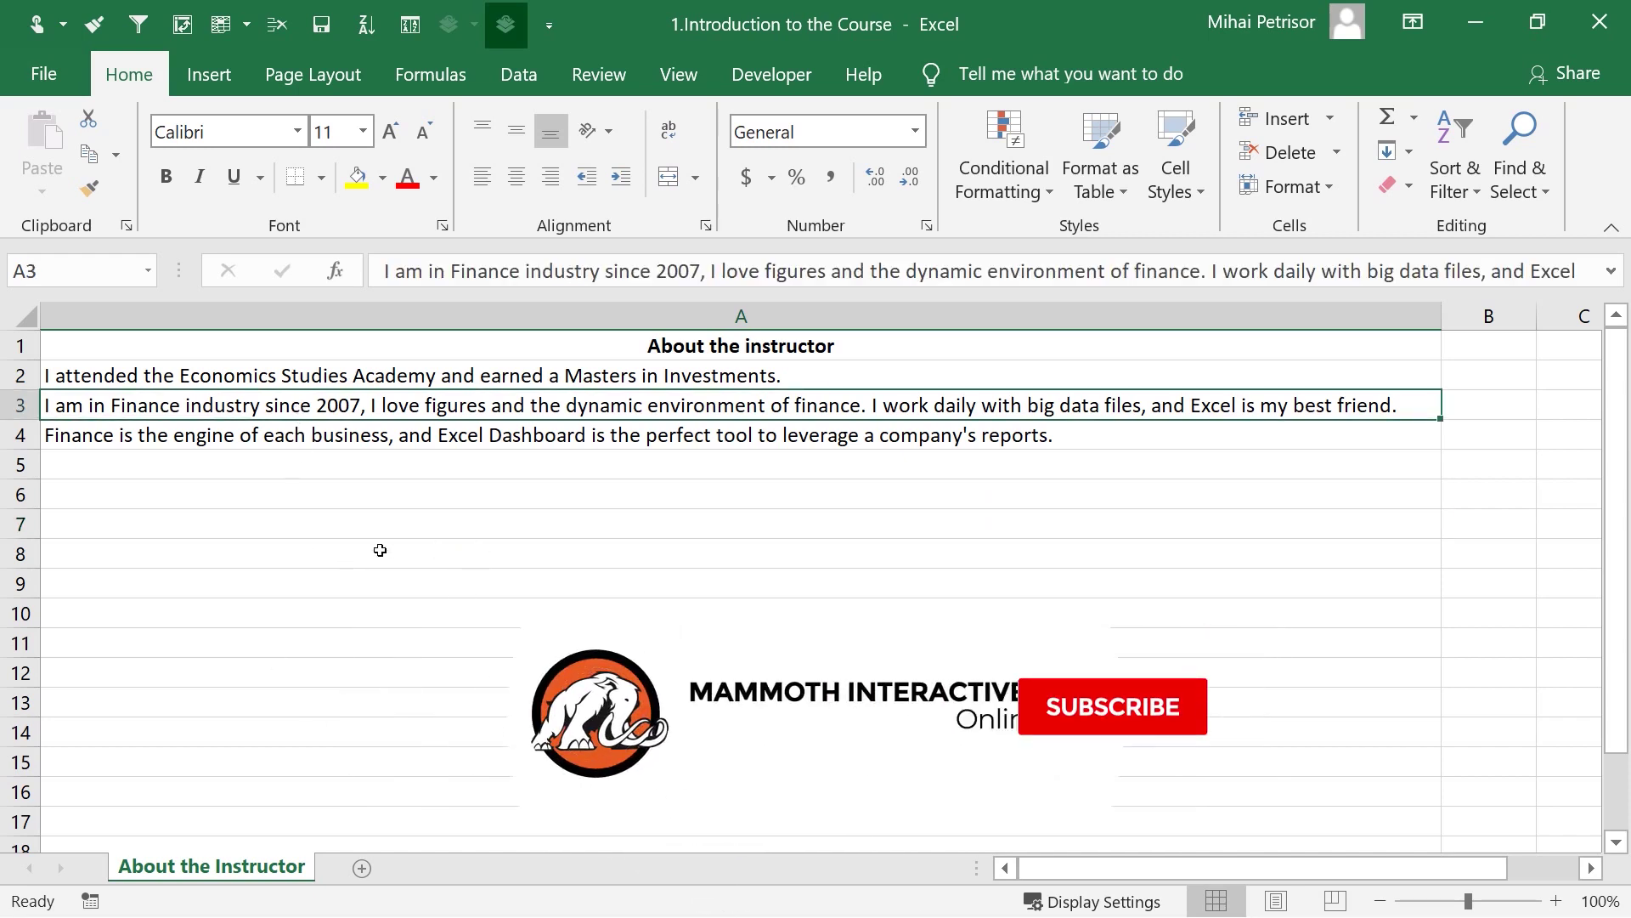
left_click(746, 608)
left_click(475, 413)
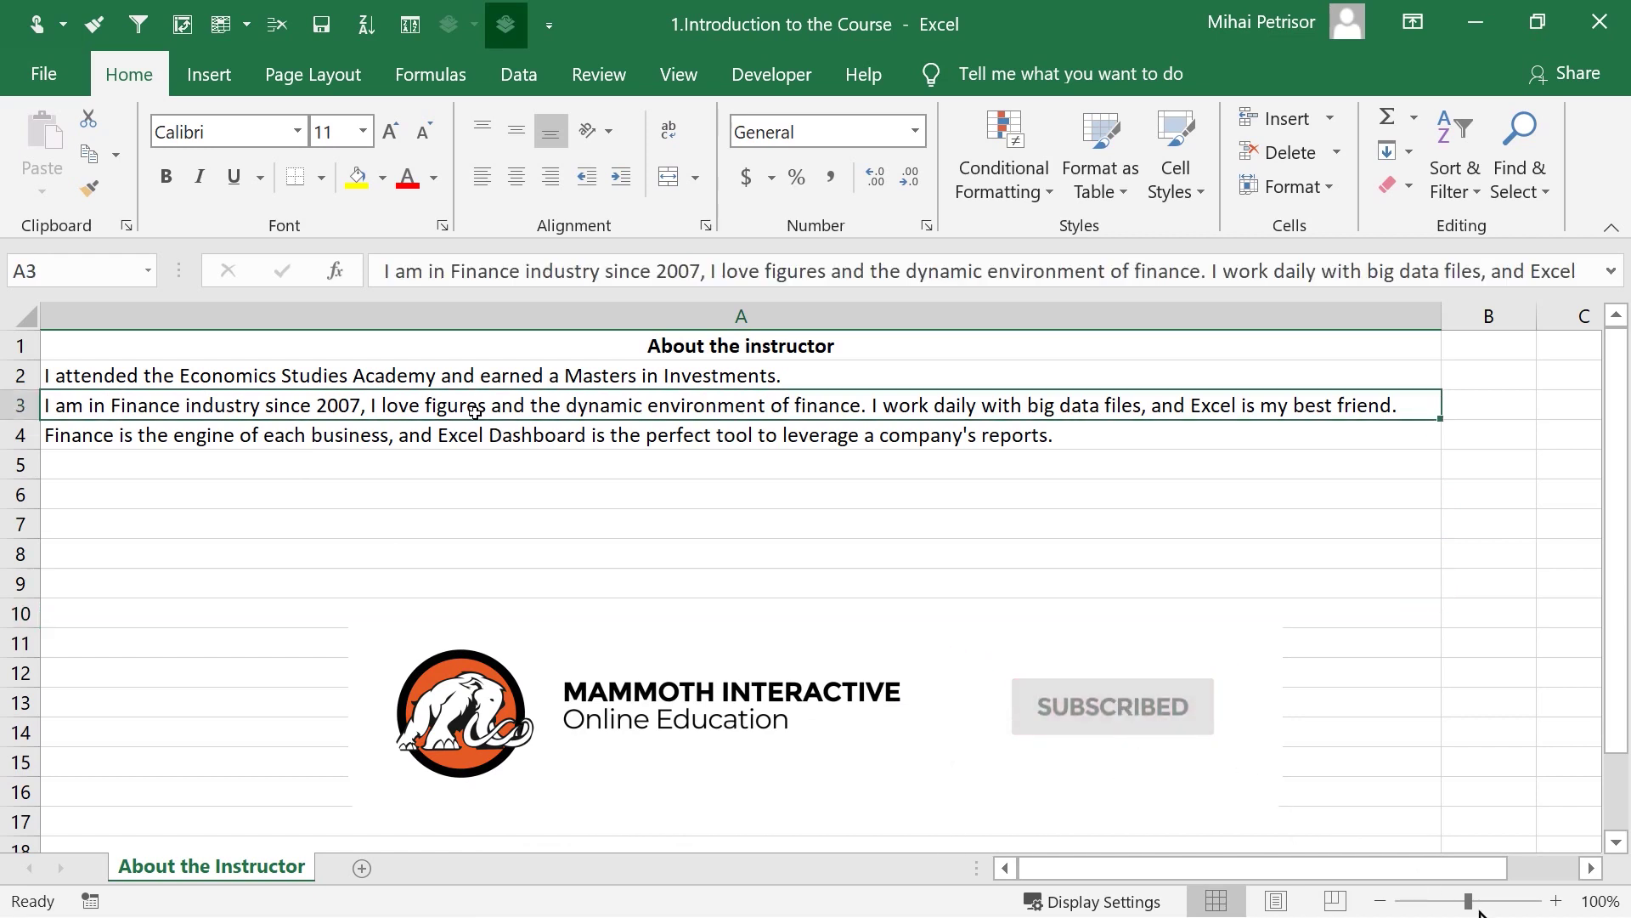
left_click(359, 552)
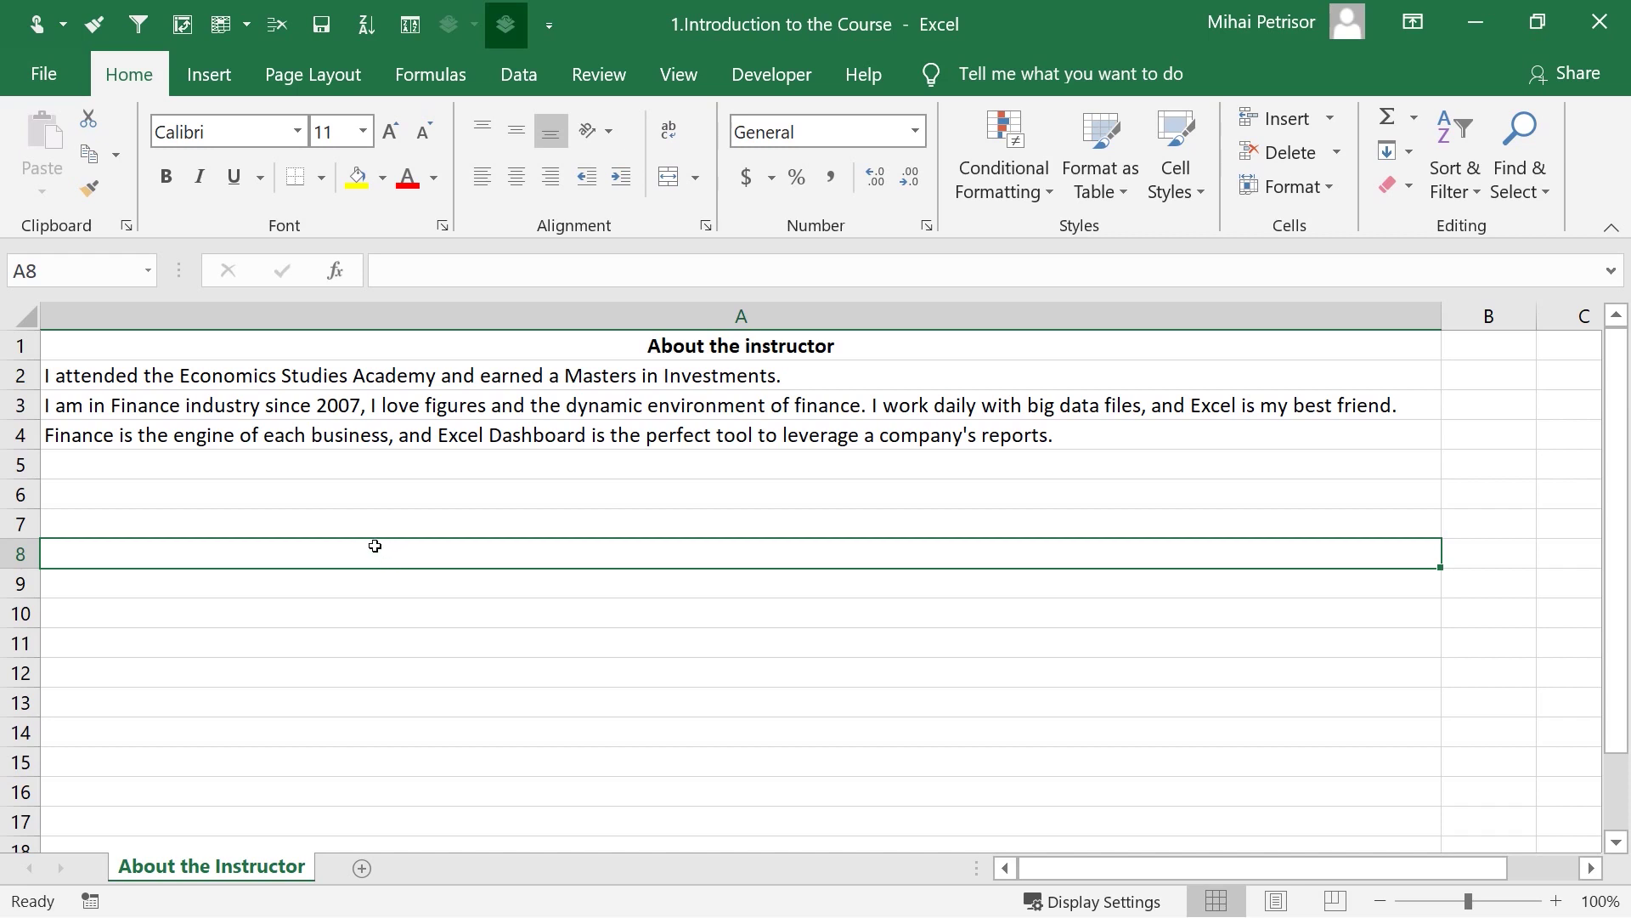
left_click(408, 498)
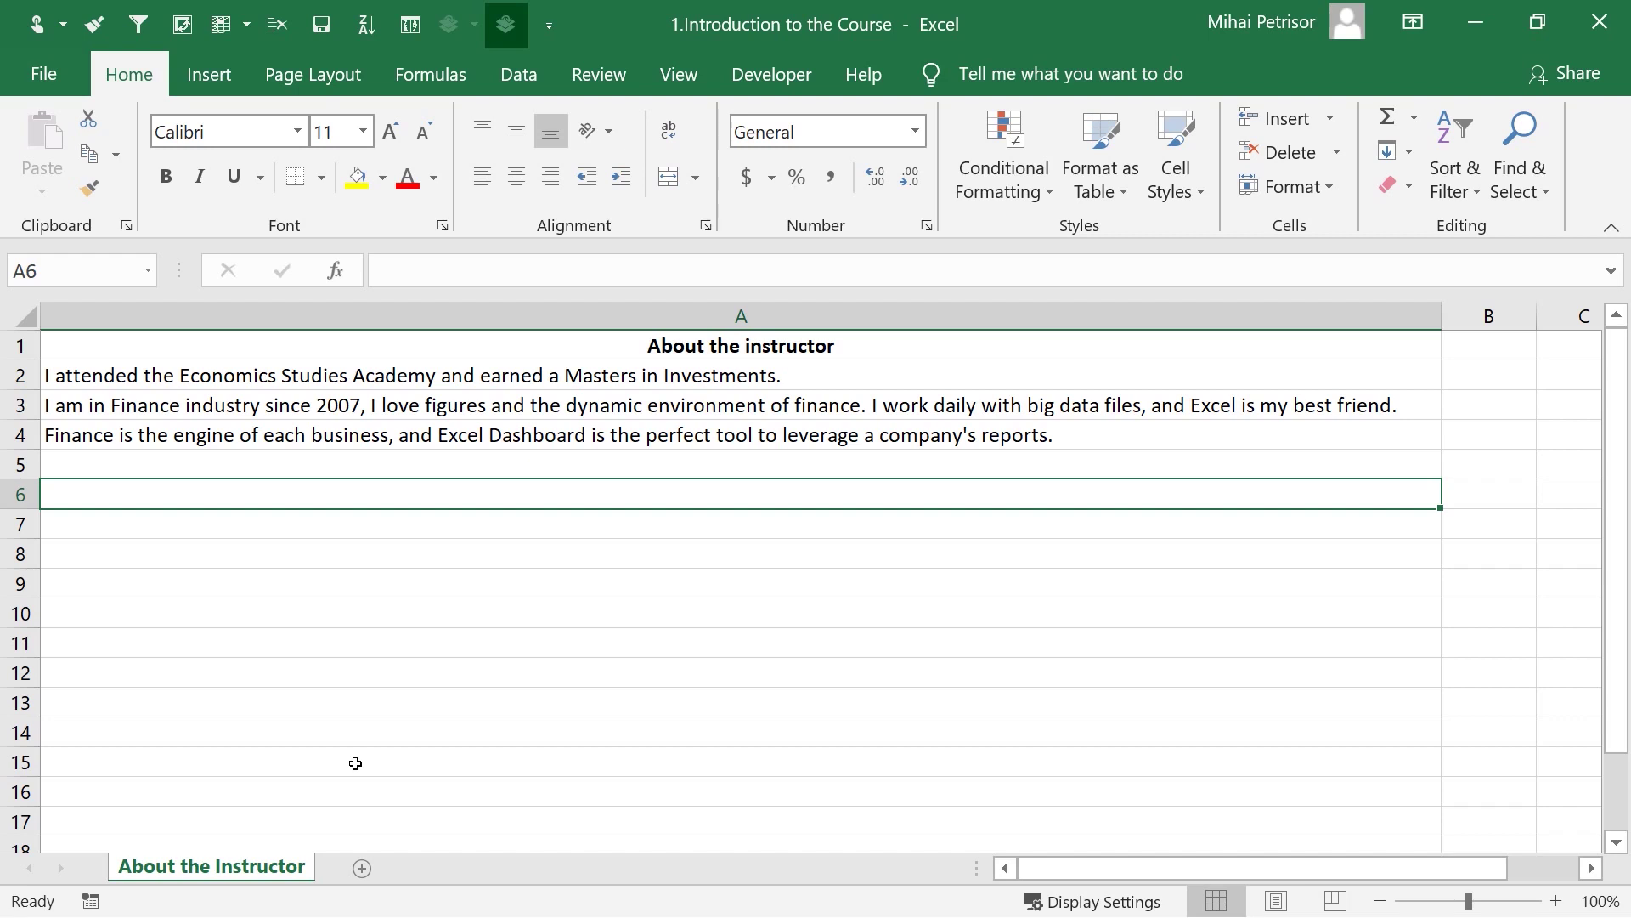
left_click(300, 673)
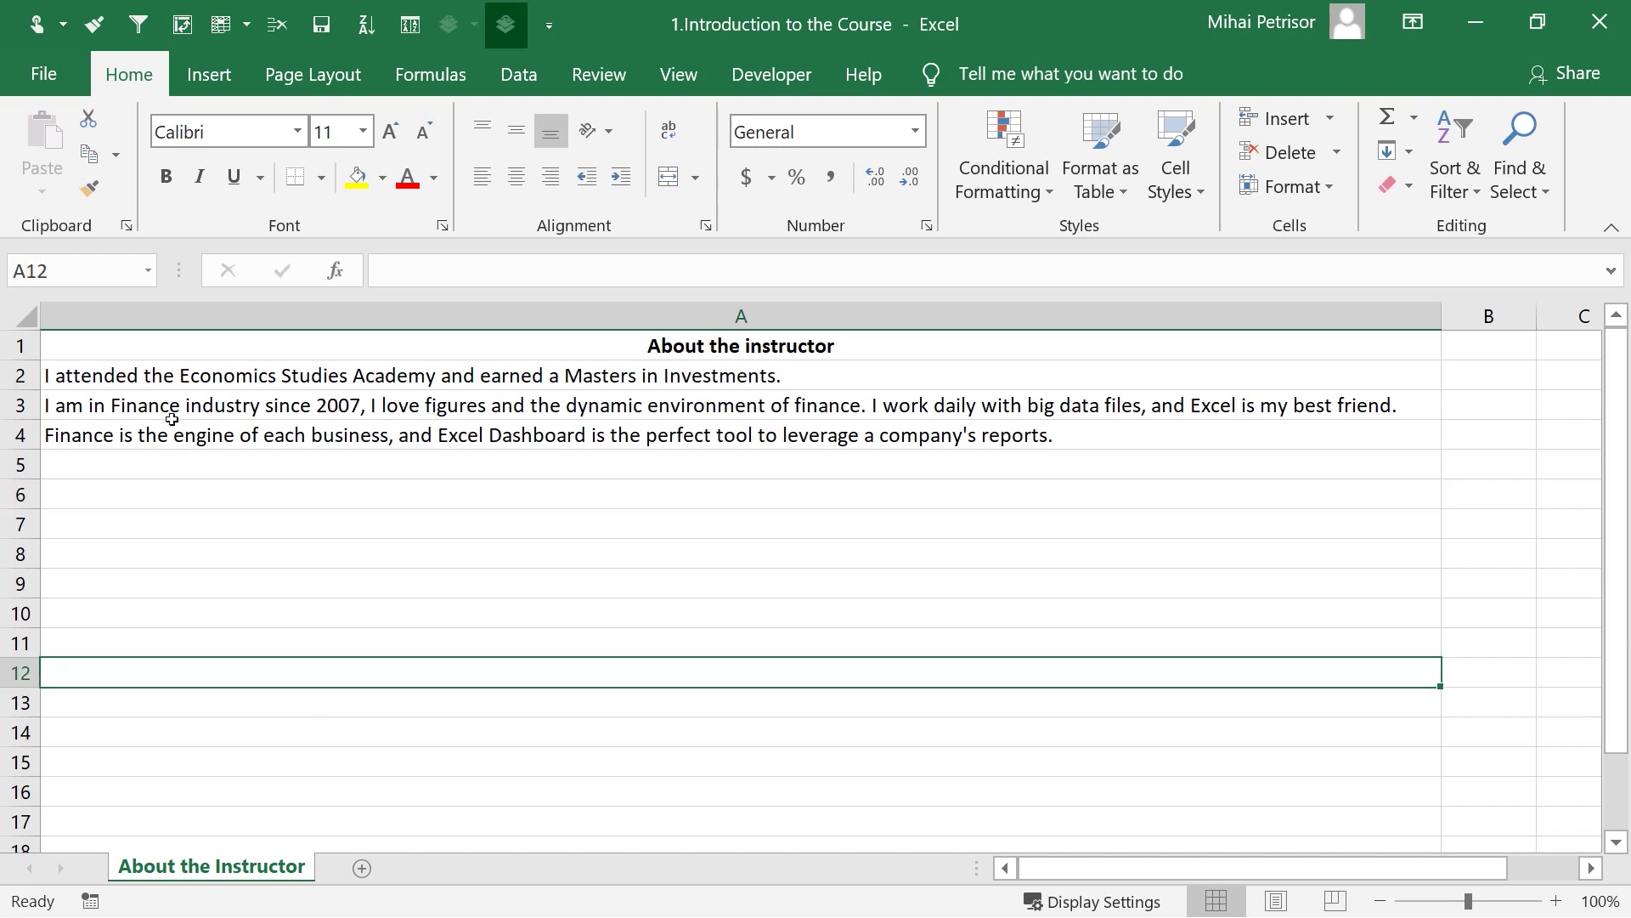
- Change "Excel Dashboard" to "Excel Dashboards" in the A4 sentence of the About the Instructor sheet
left_click(177, 435)
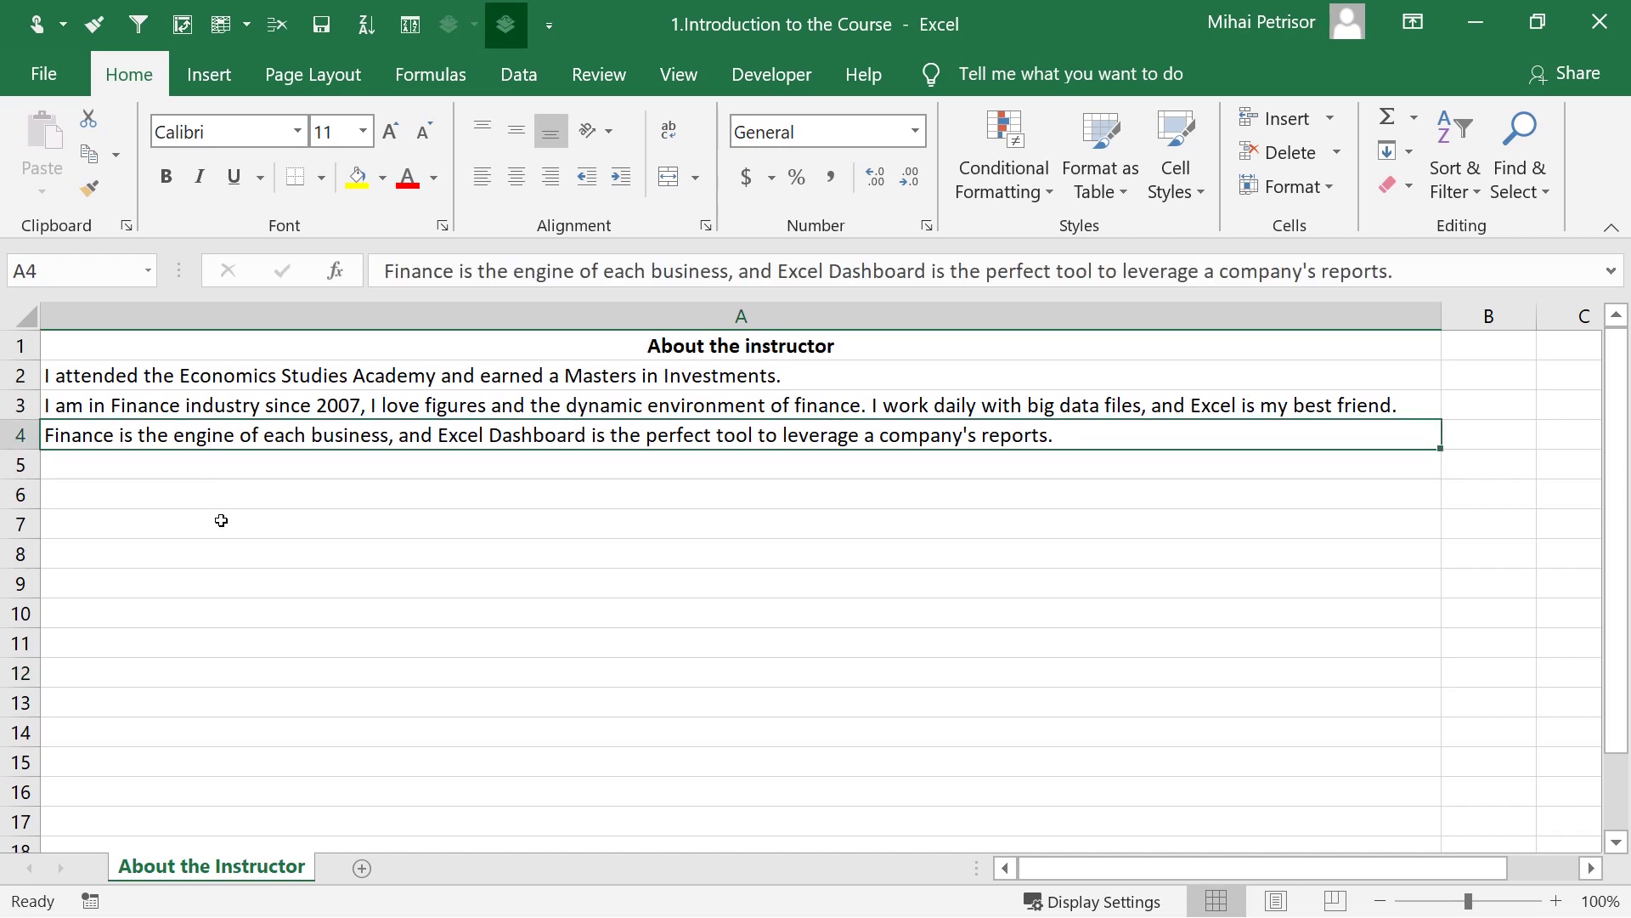
left_click(360, 494)
left_click(507, 436)
double_click(589, 436)
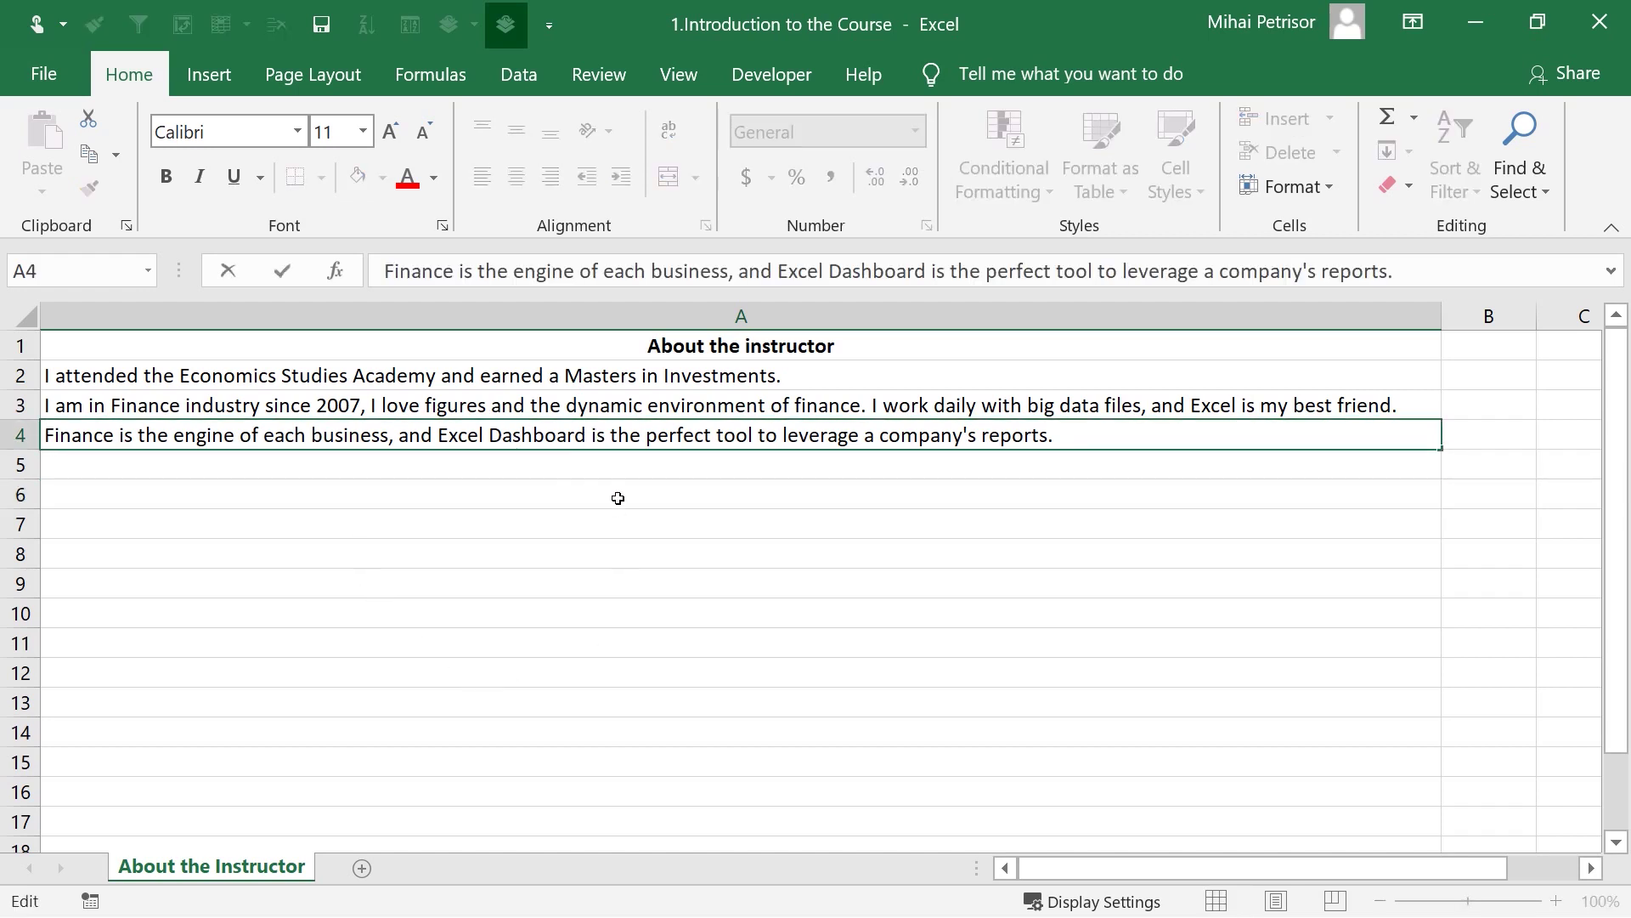
type("s")
left_click(620, 554)
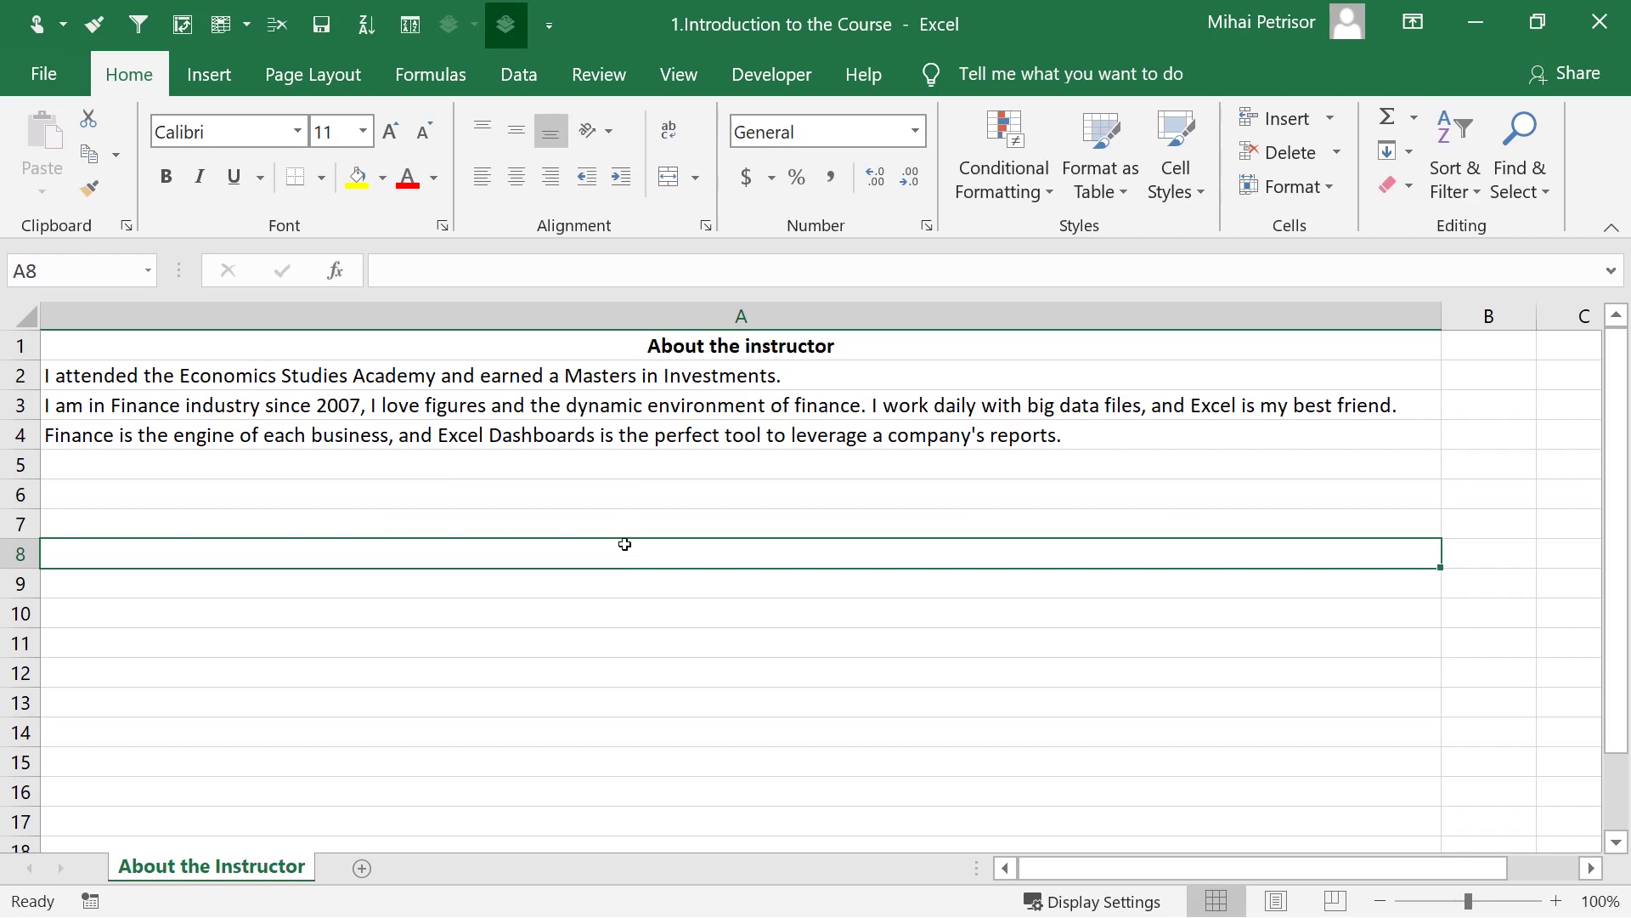
left_click(633, 437)
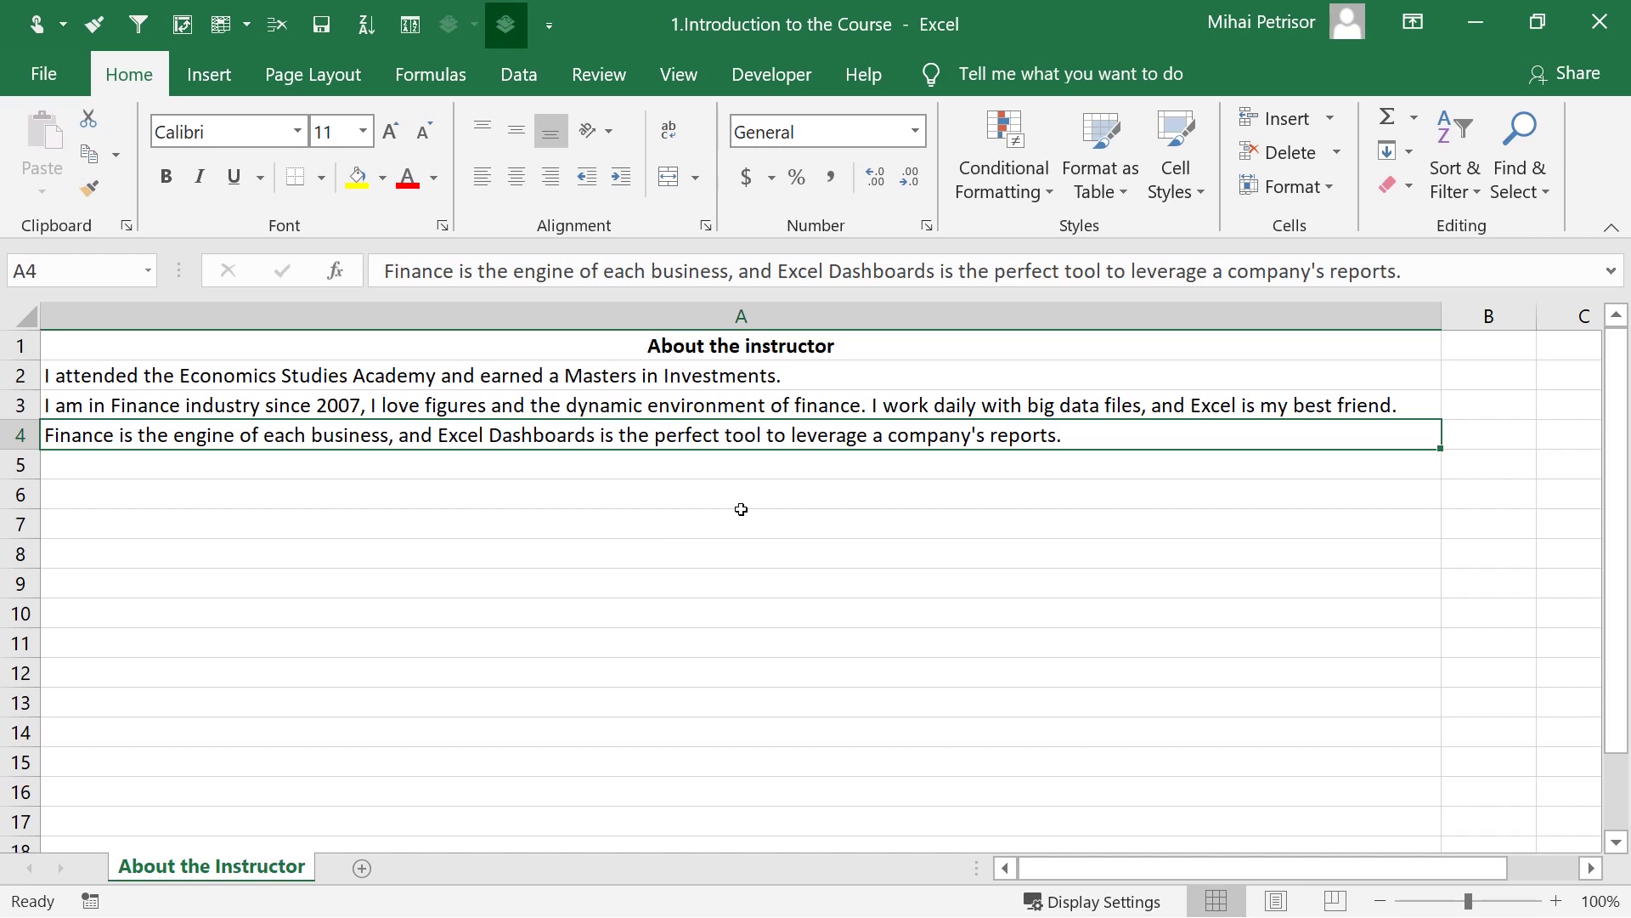
left_click(549, 497)
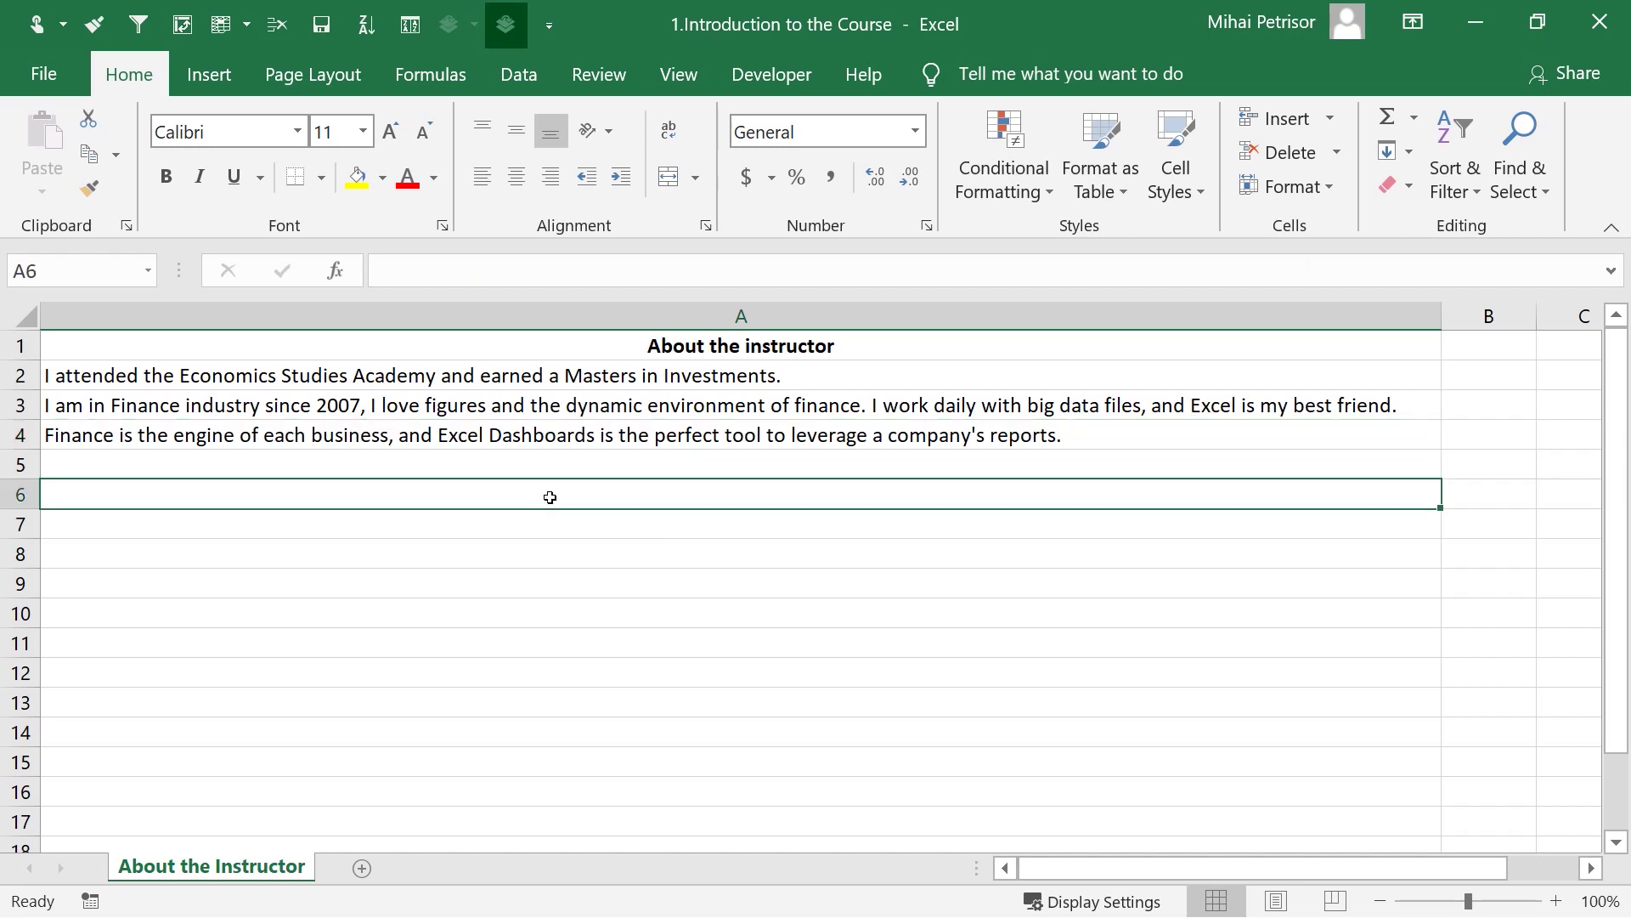
left_click(498, 529)
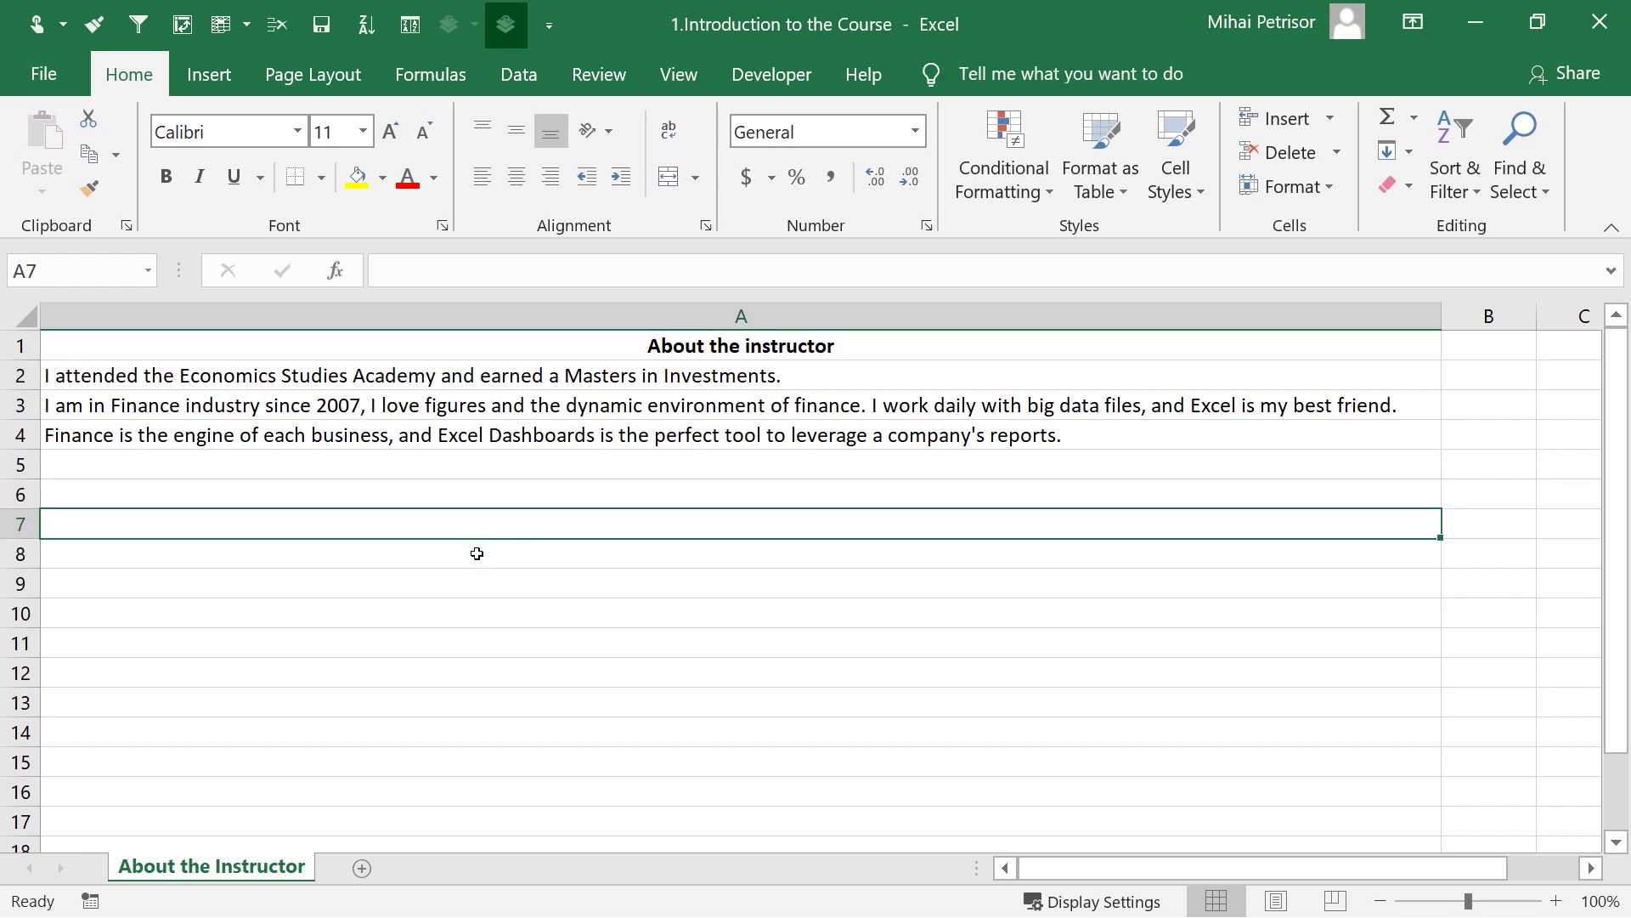
left_click(493, 613)
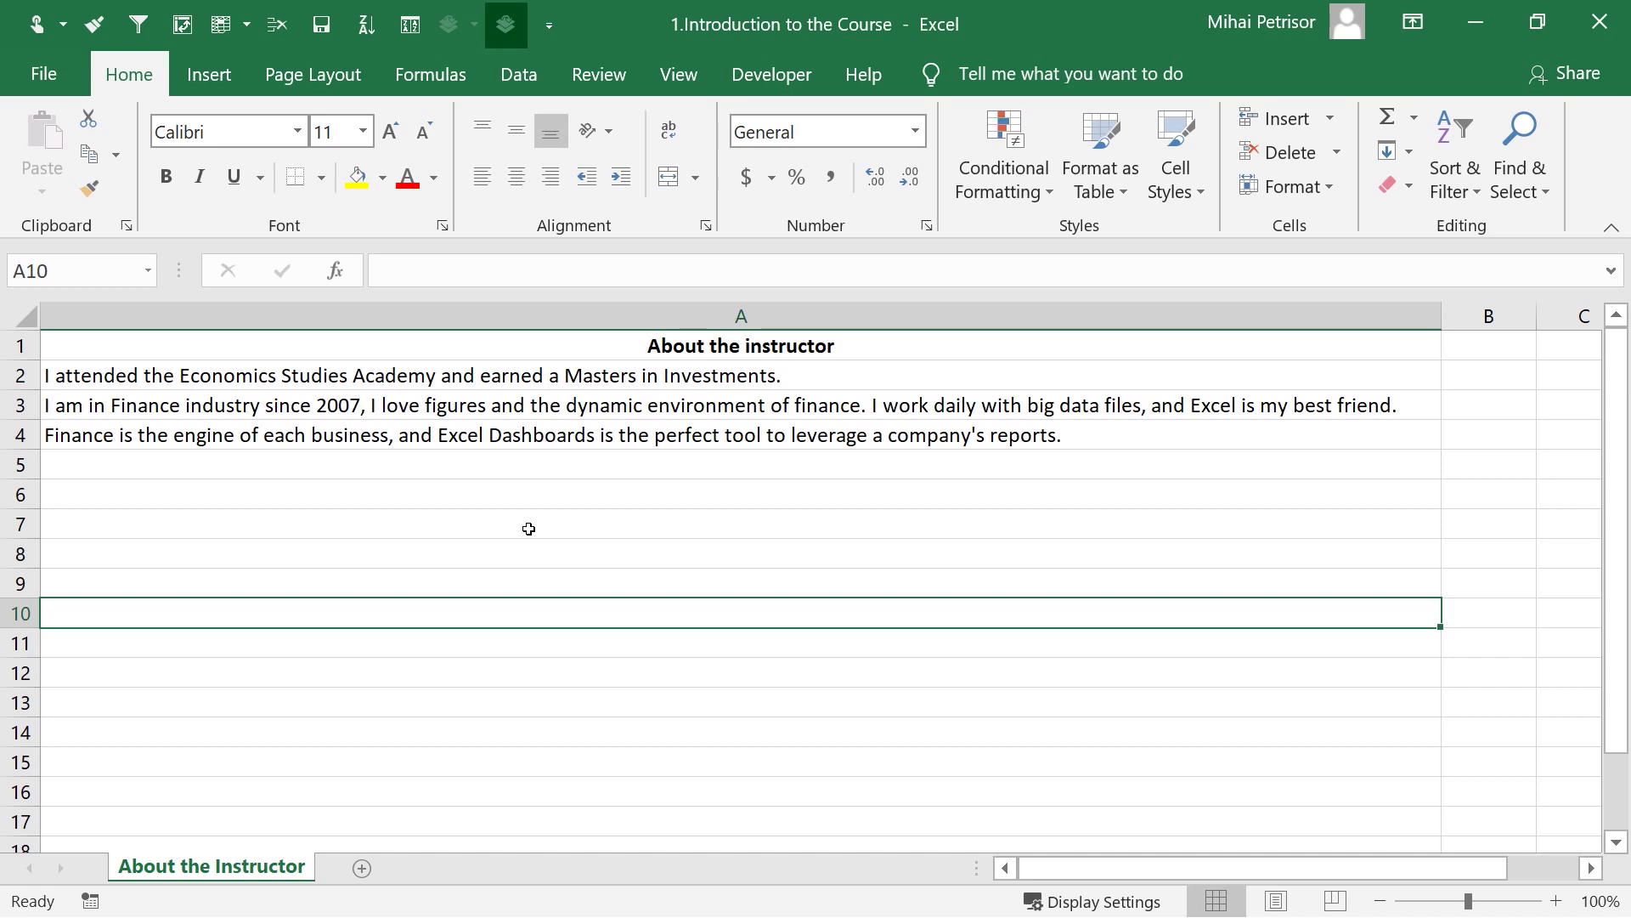
left_click(567, 512)
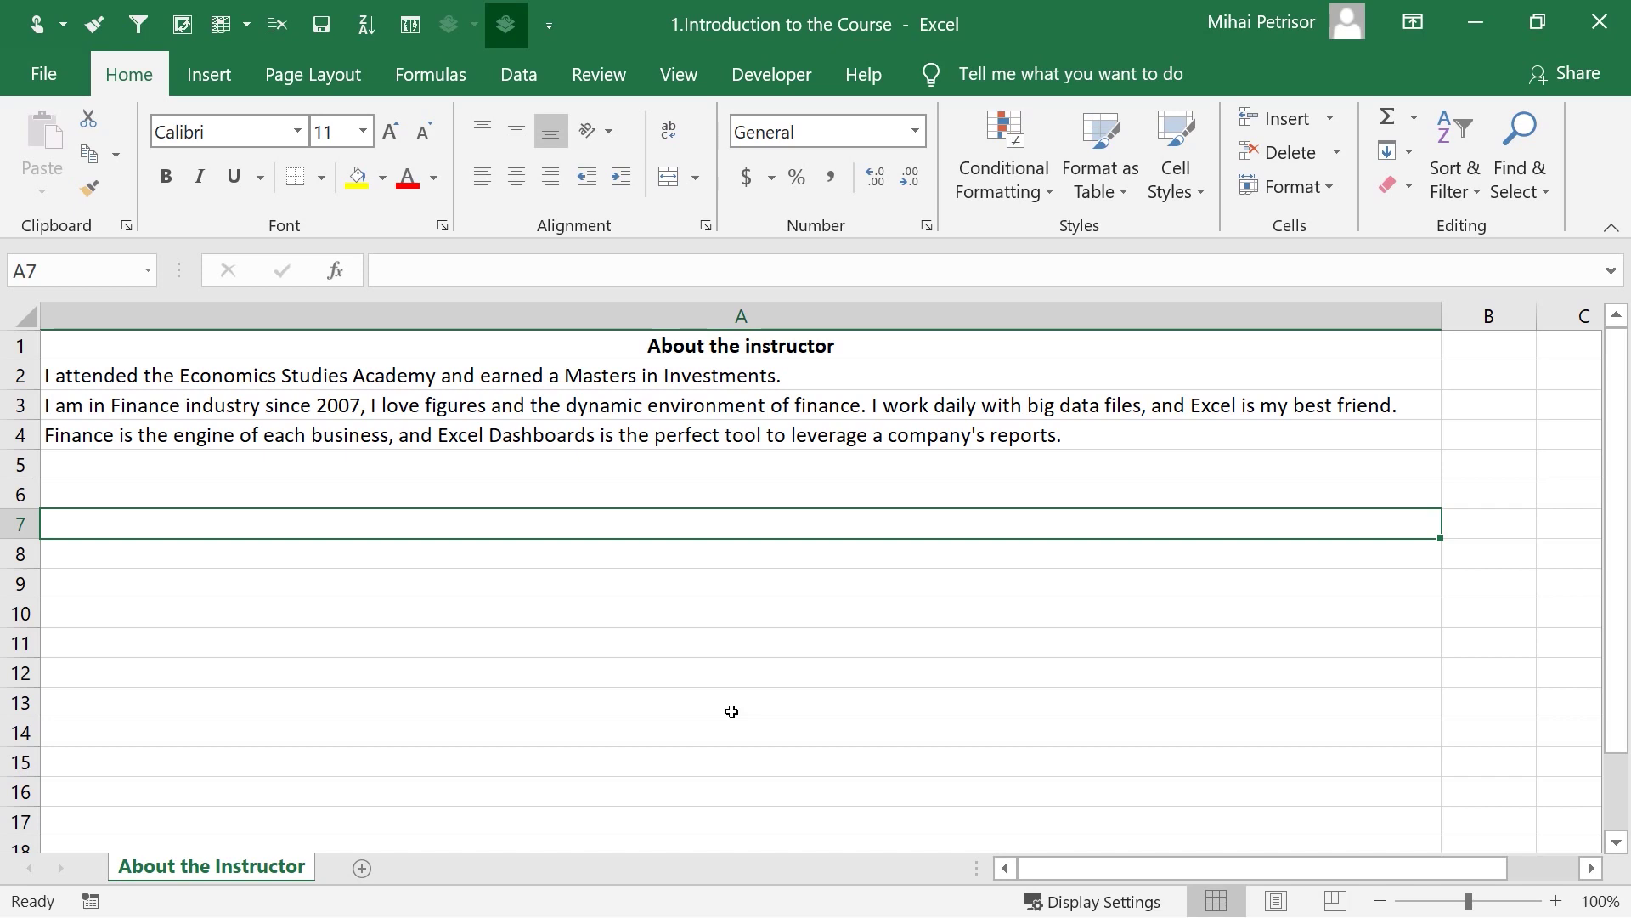
left_click(574, 438)
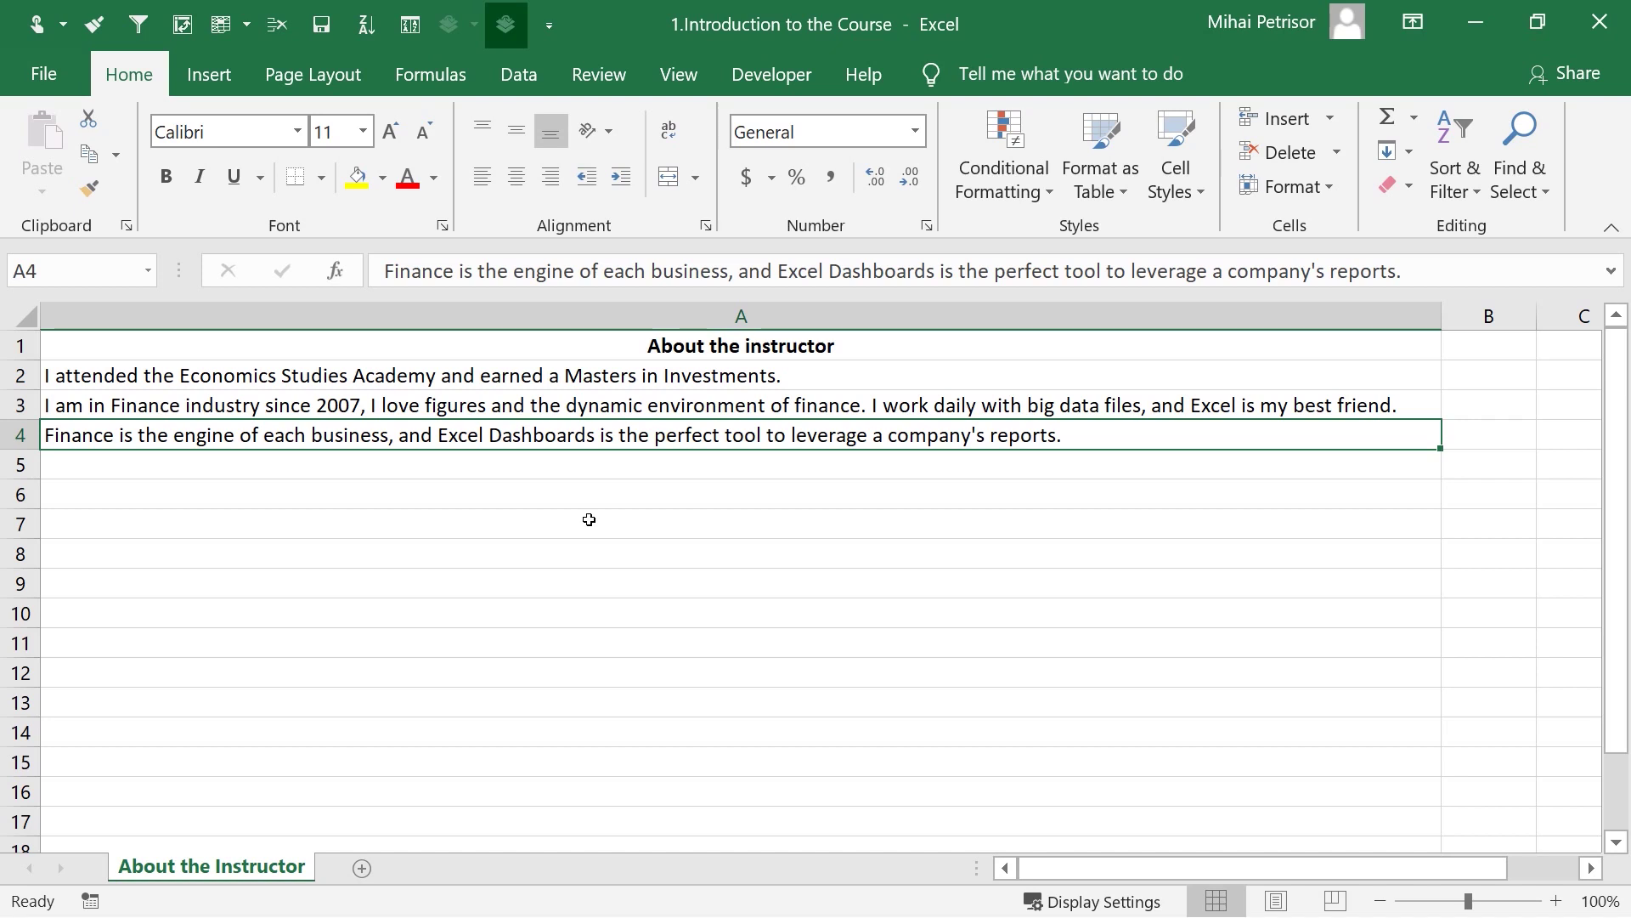
left_click(808, 696)
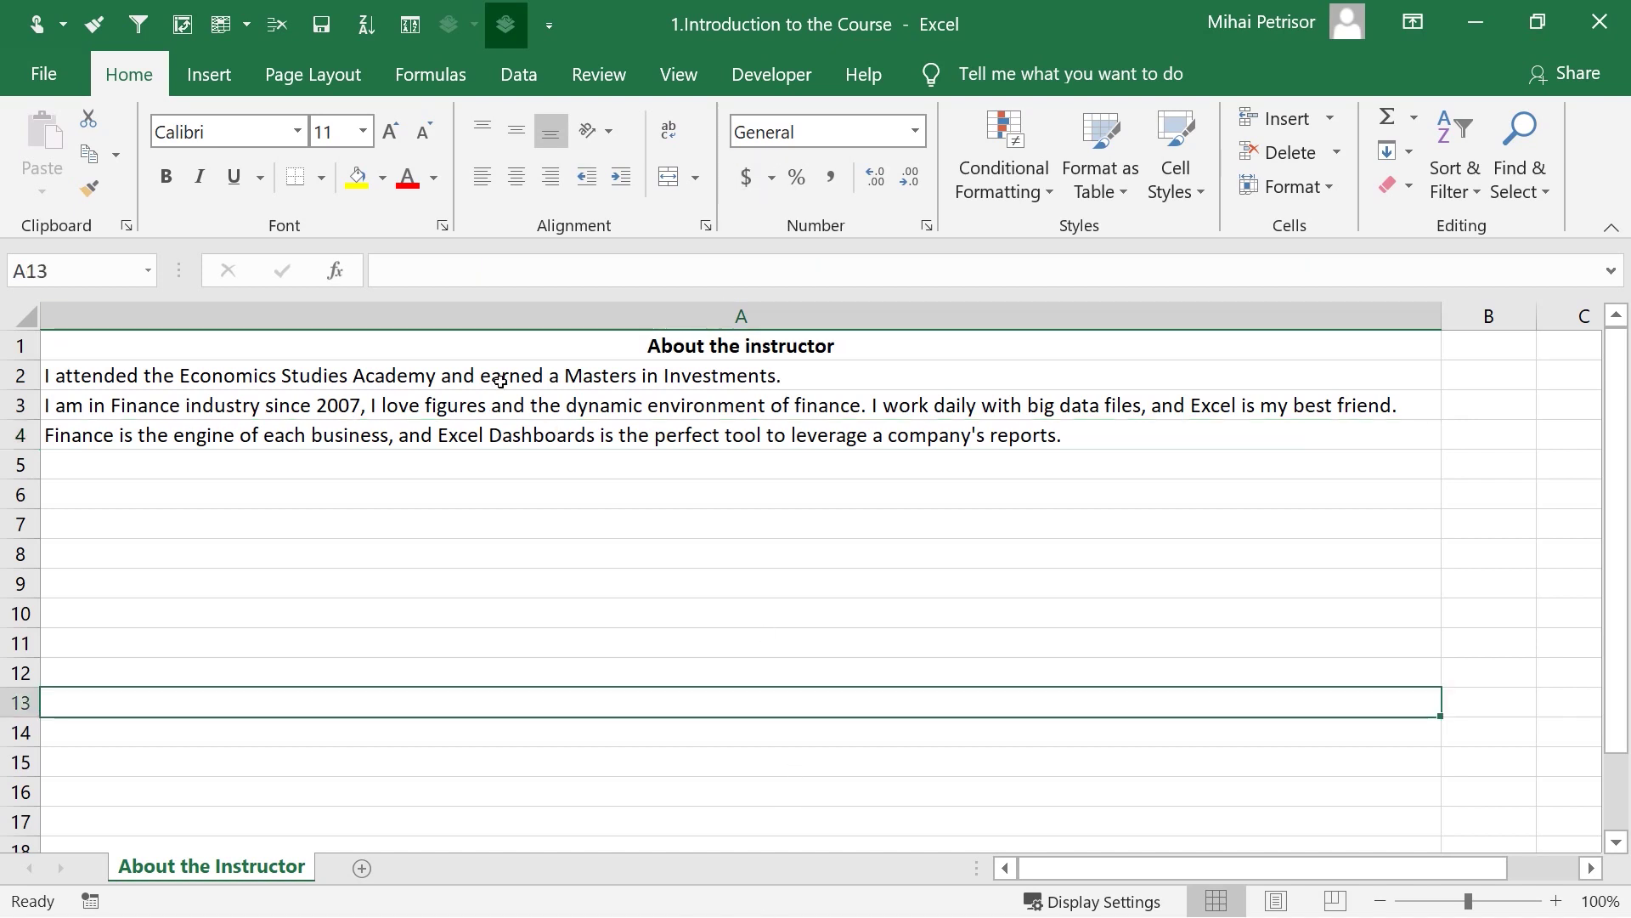
left_click(643, 470)
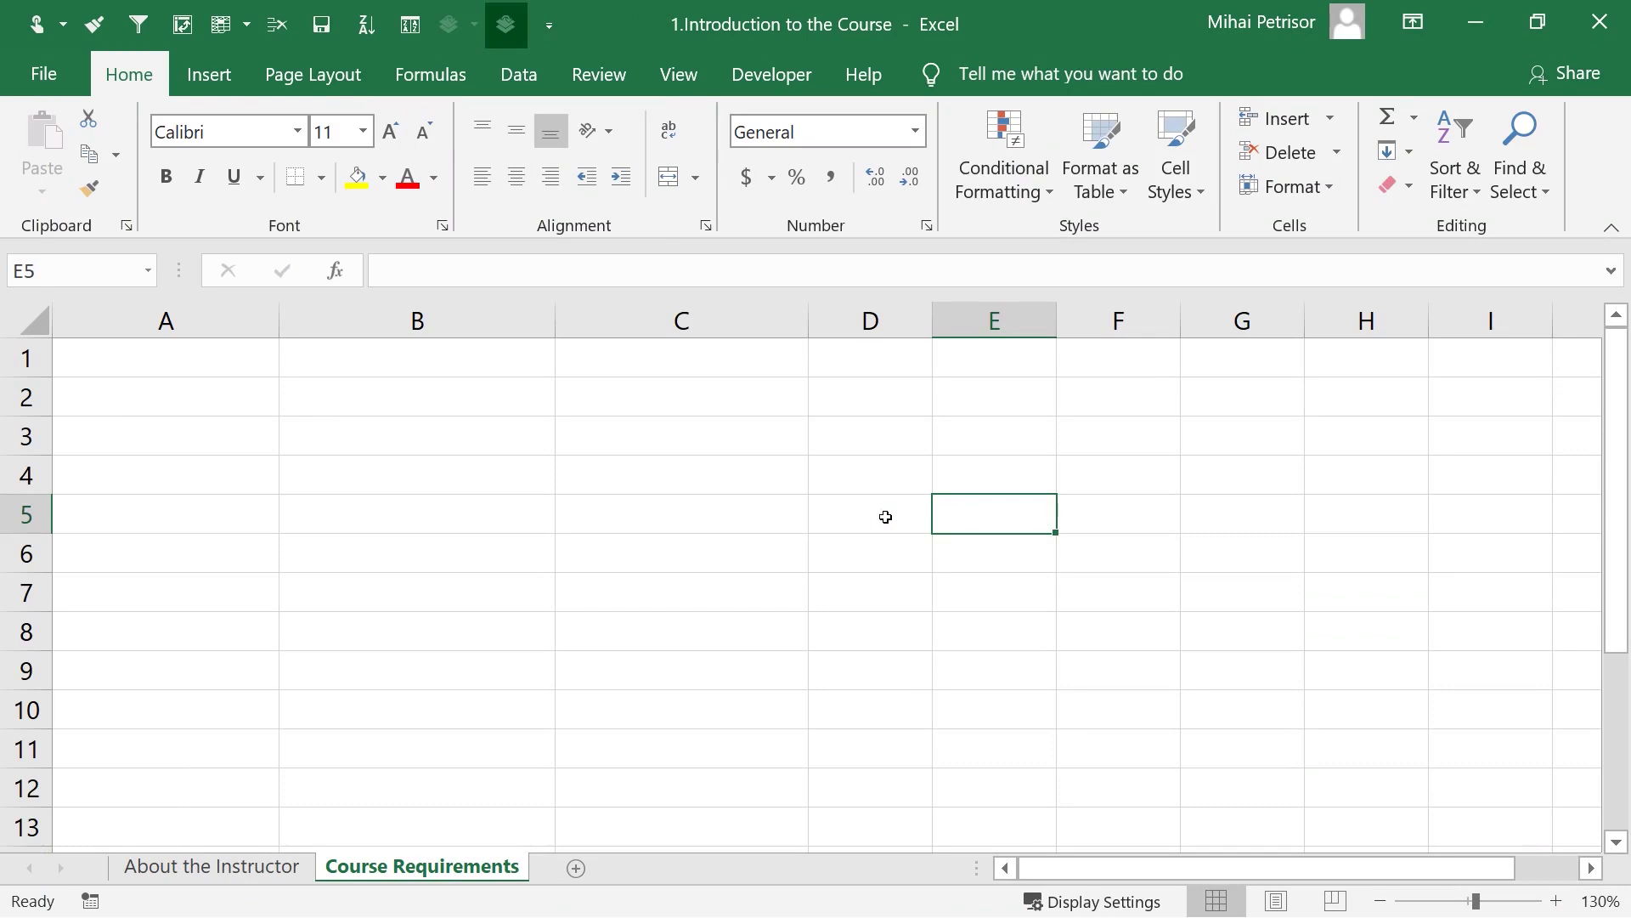
- Enter the heading "What you need:" in cell A1 of the Course Requirements sheet
left_click(209, 350)
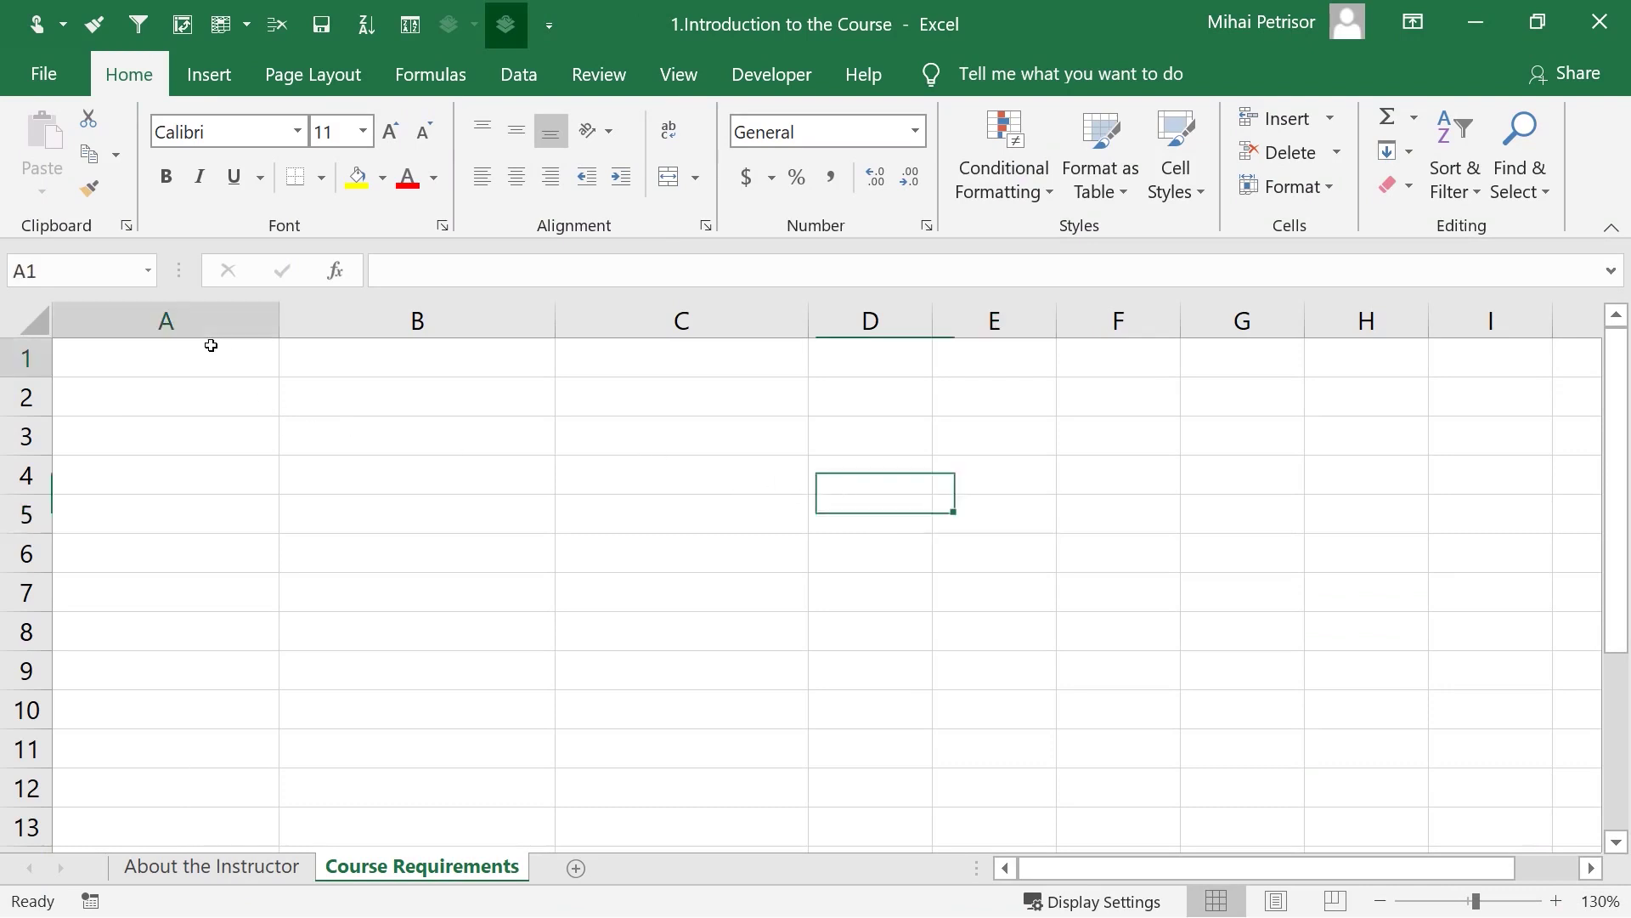
type("What")
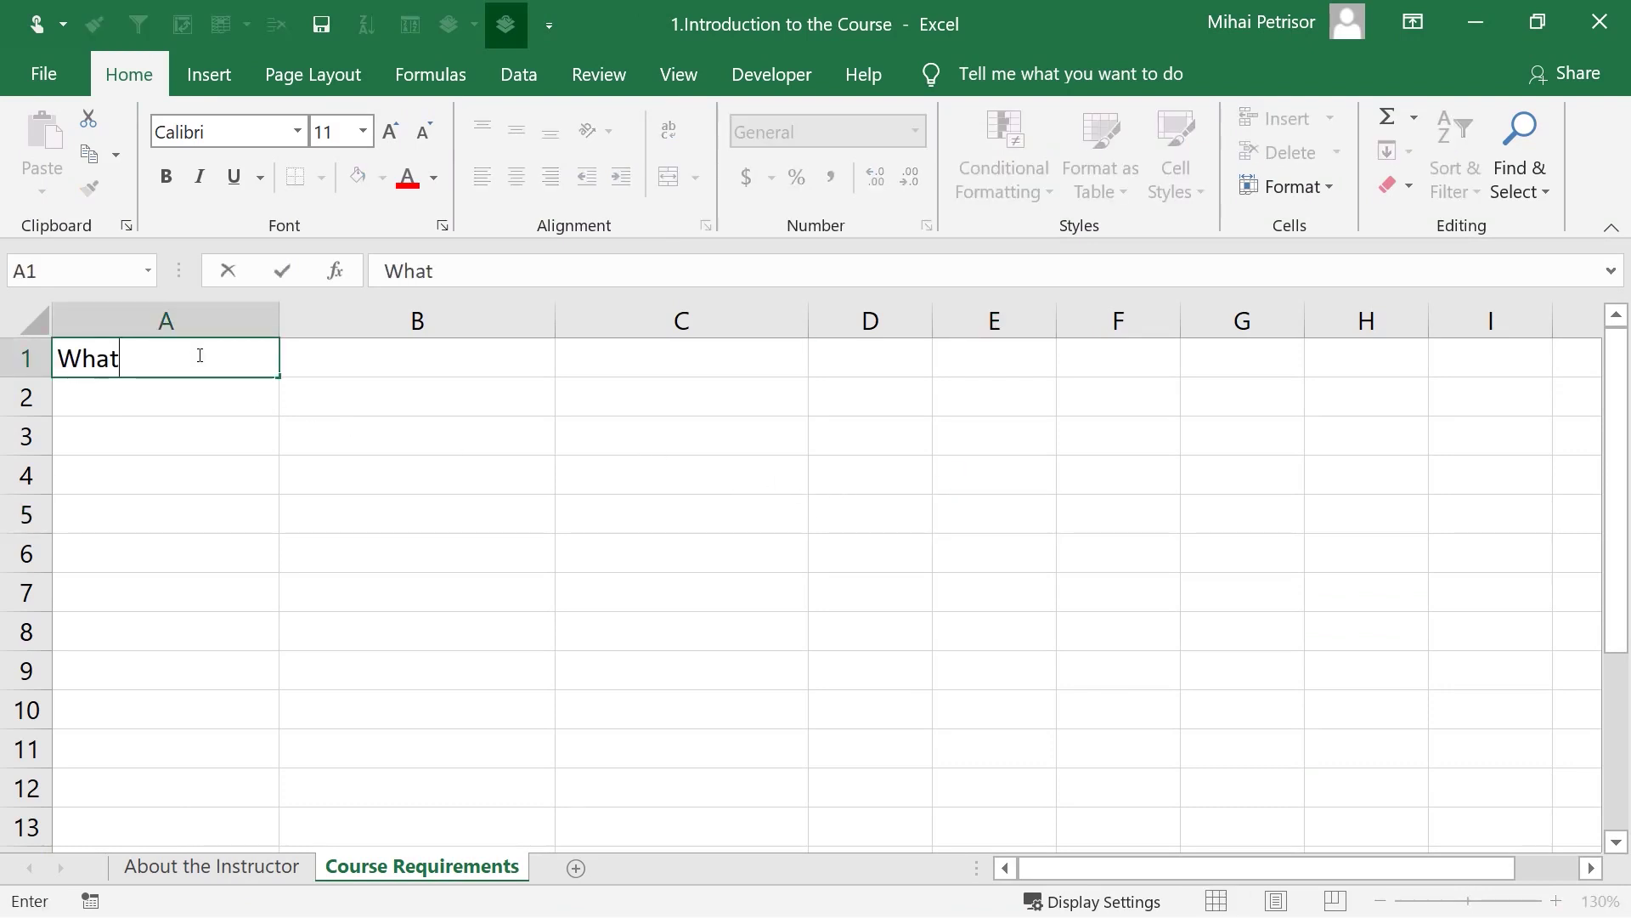
type(" you nee")
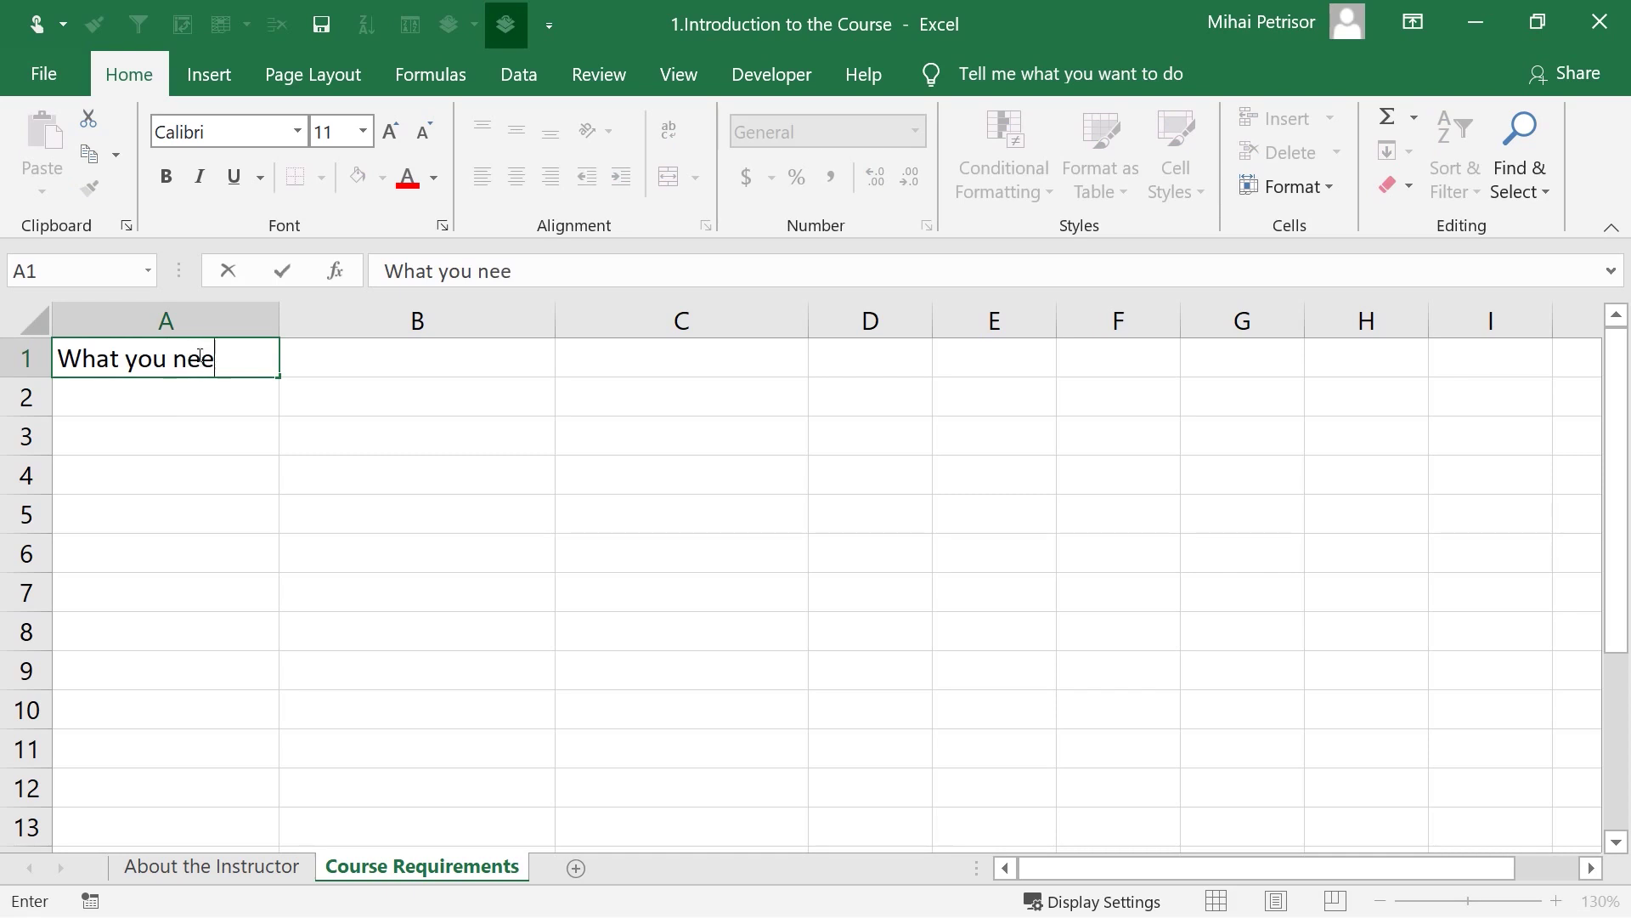
type("d:")
key("Return")
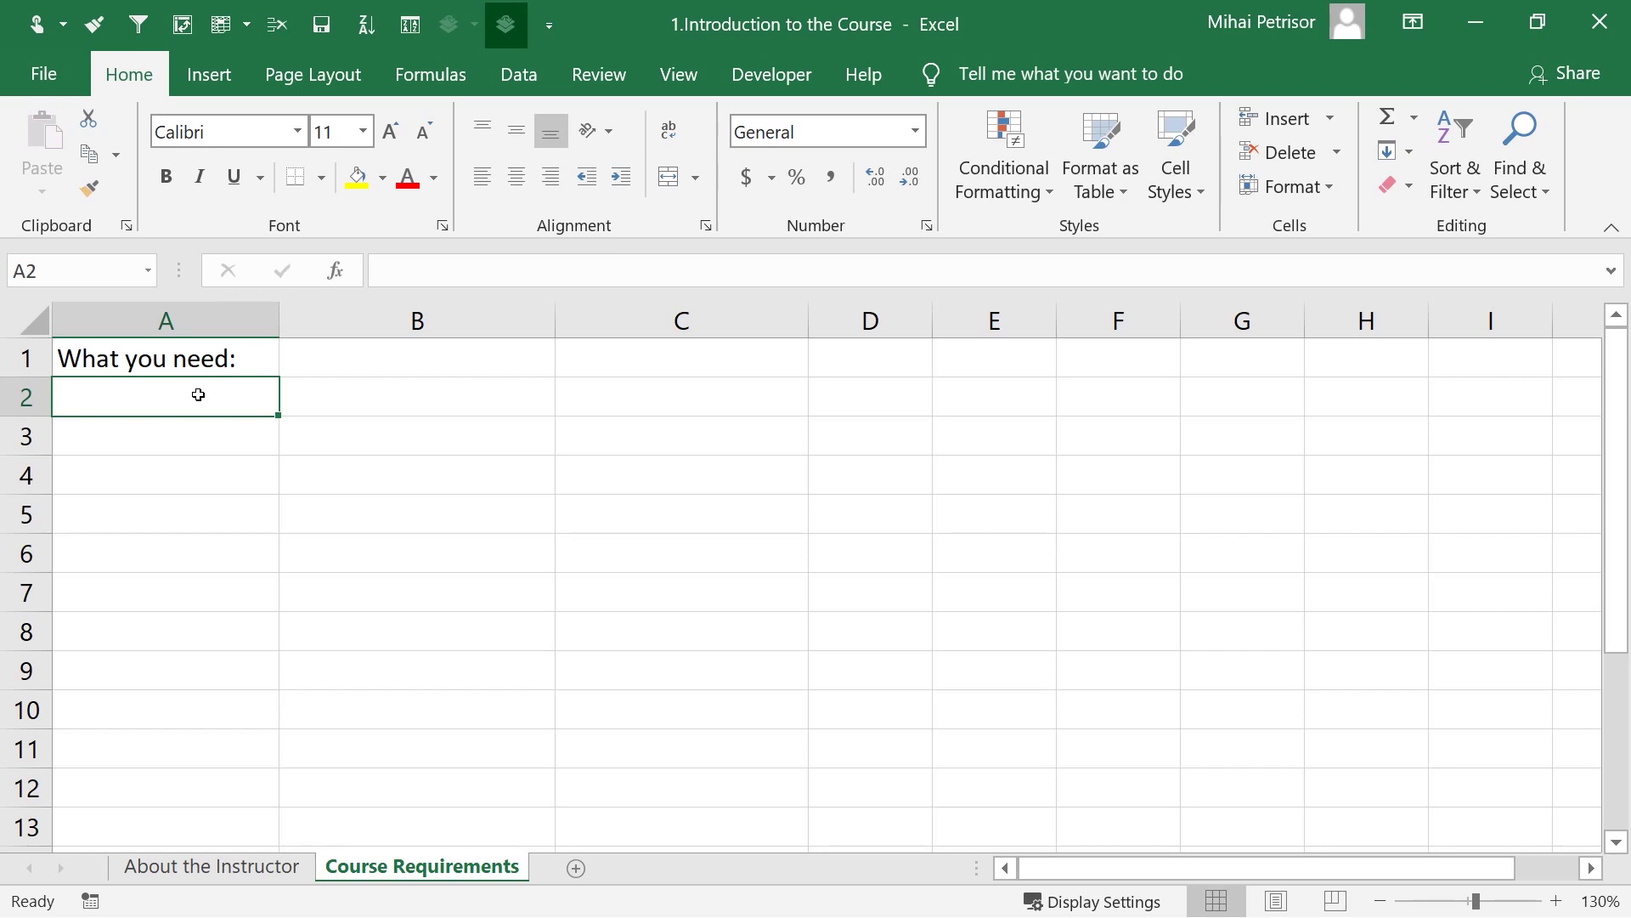
- Enter the first requirement, "Small knowledge about excel basic funtions", in cell A2
type("Small kno")
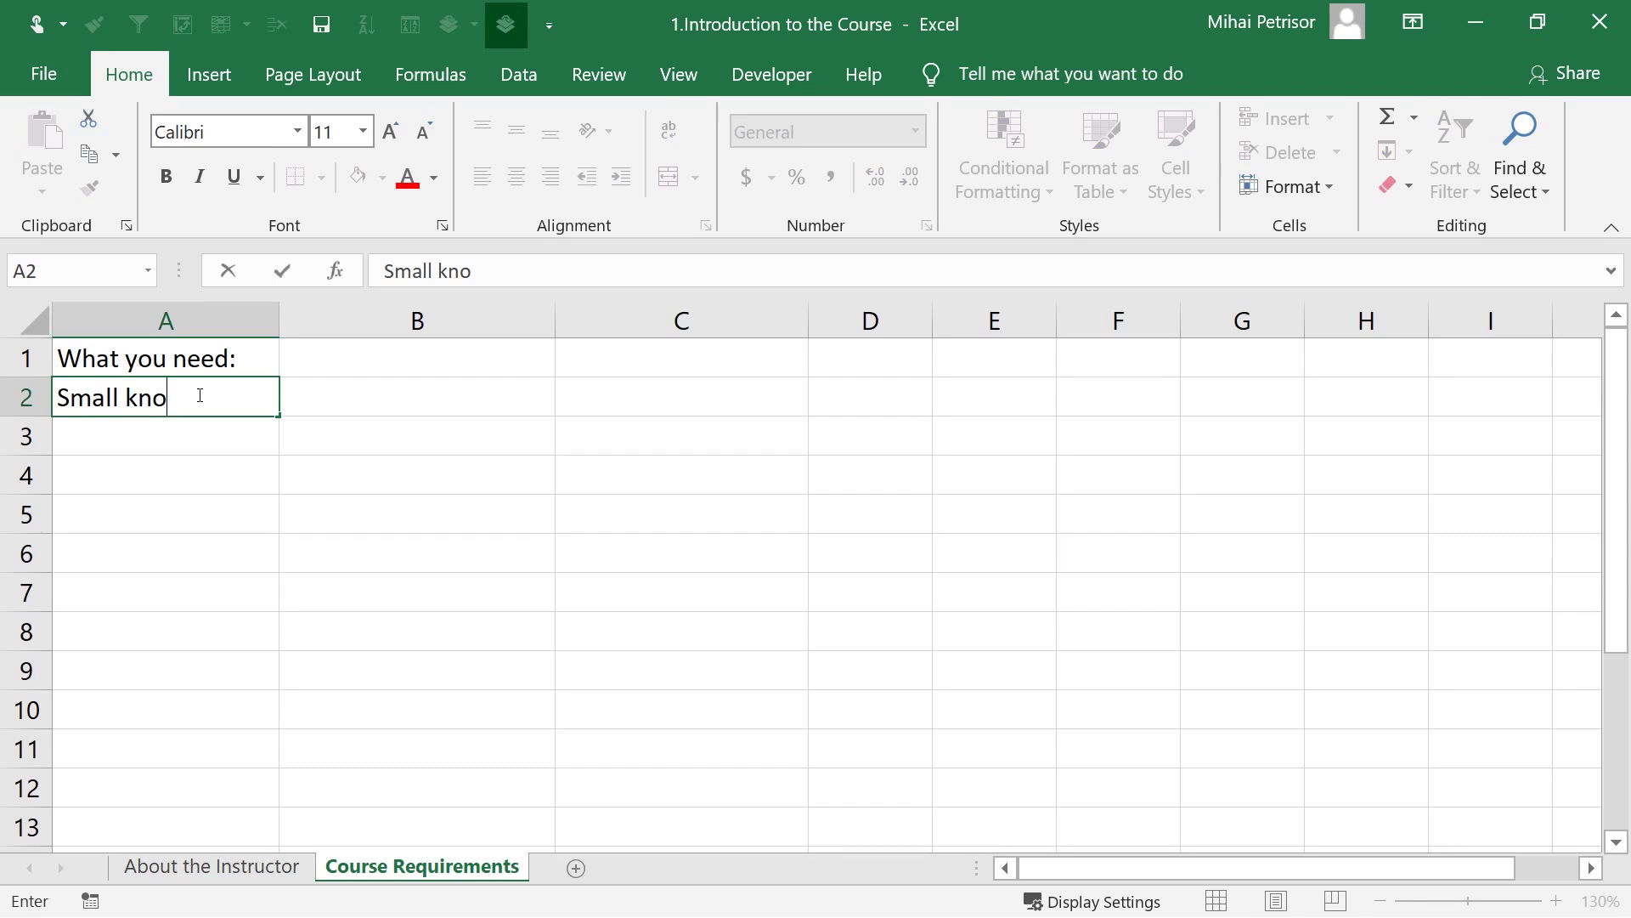
type("wledge ")
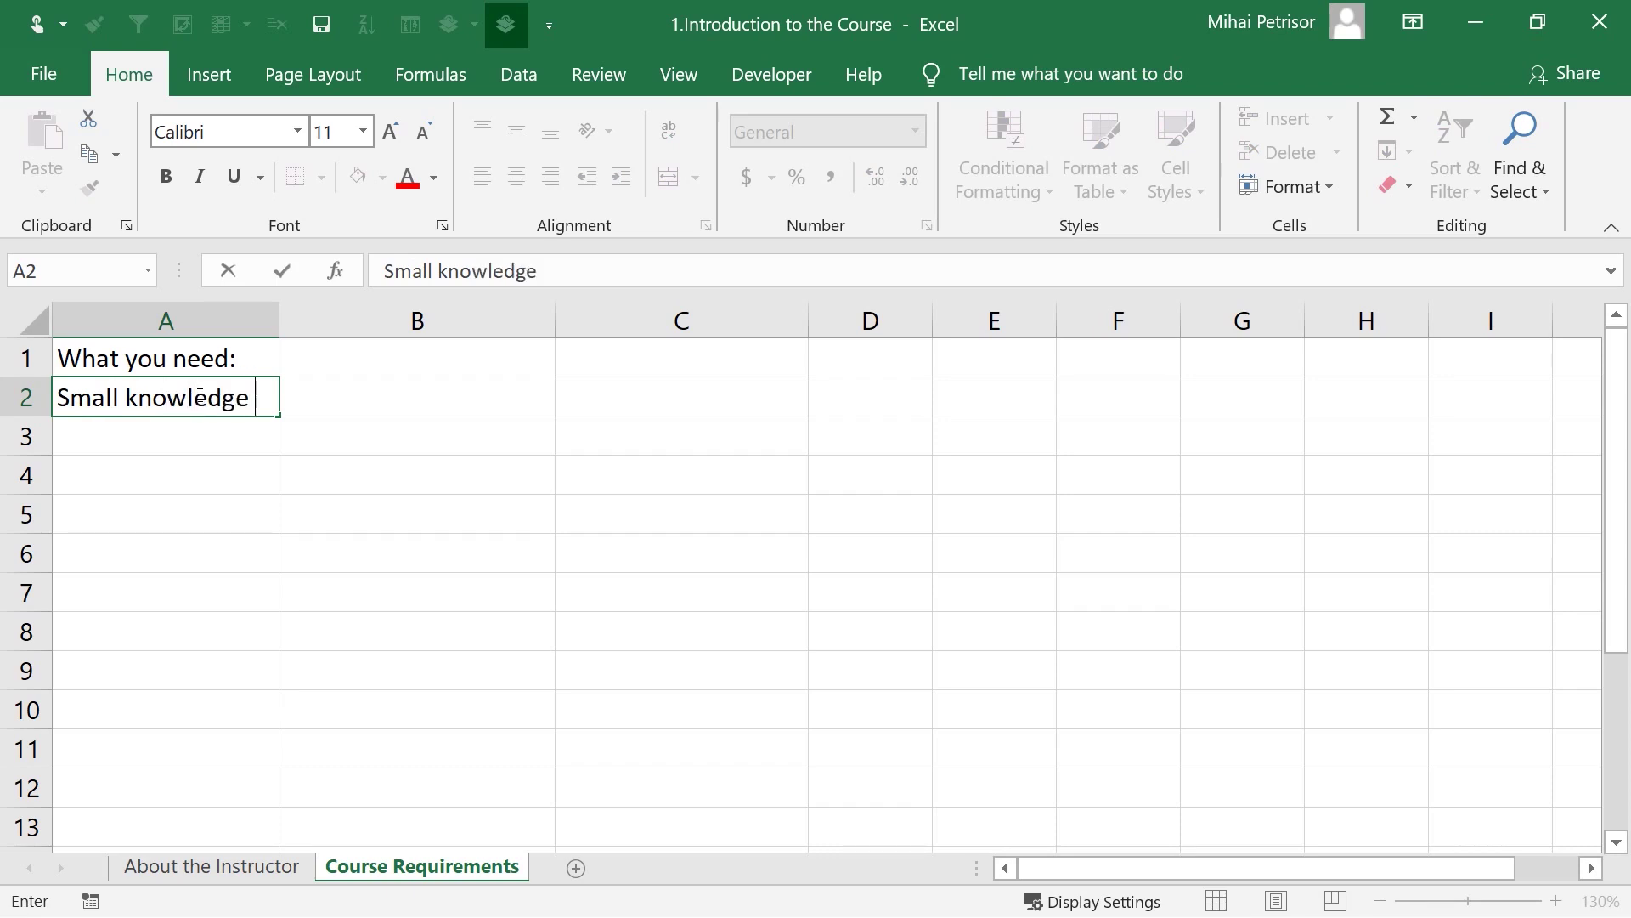
type("about ")
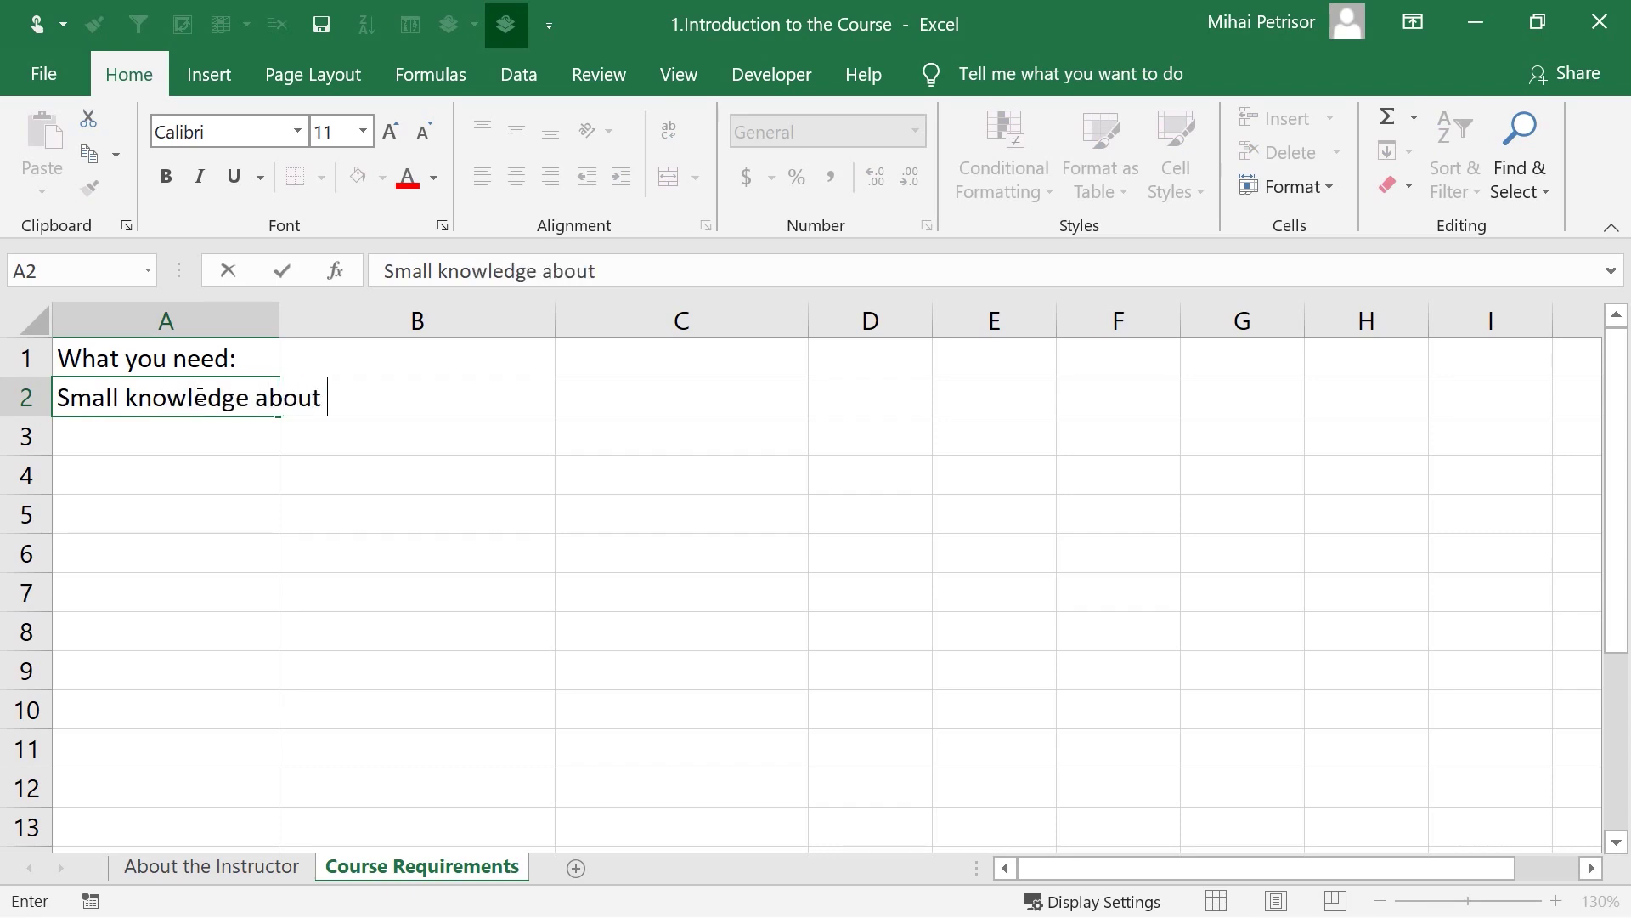
type("excel basic f")
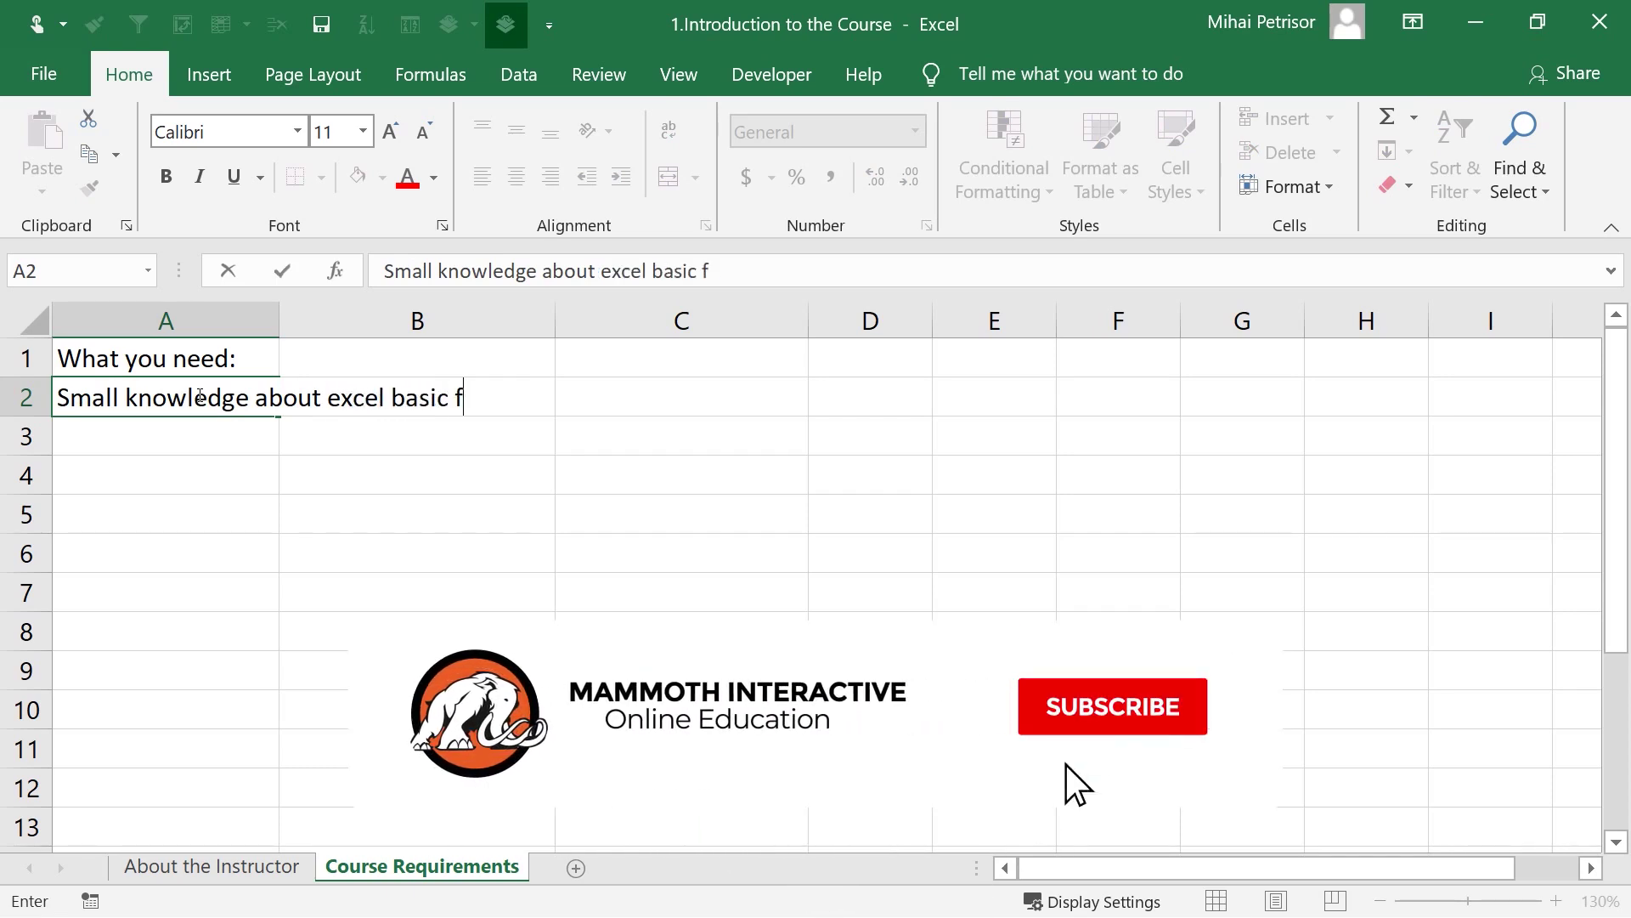
type("untions")
key("Return")
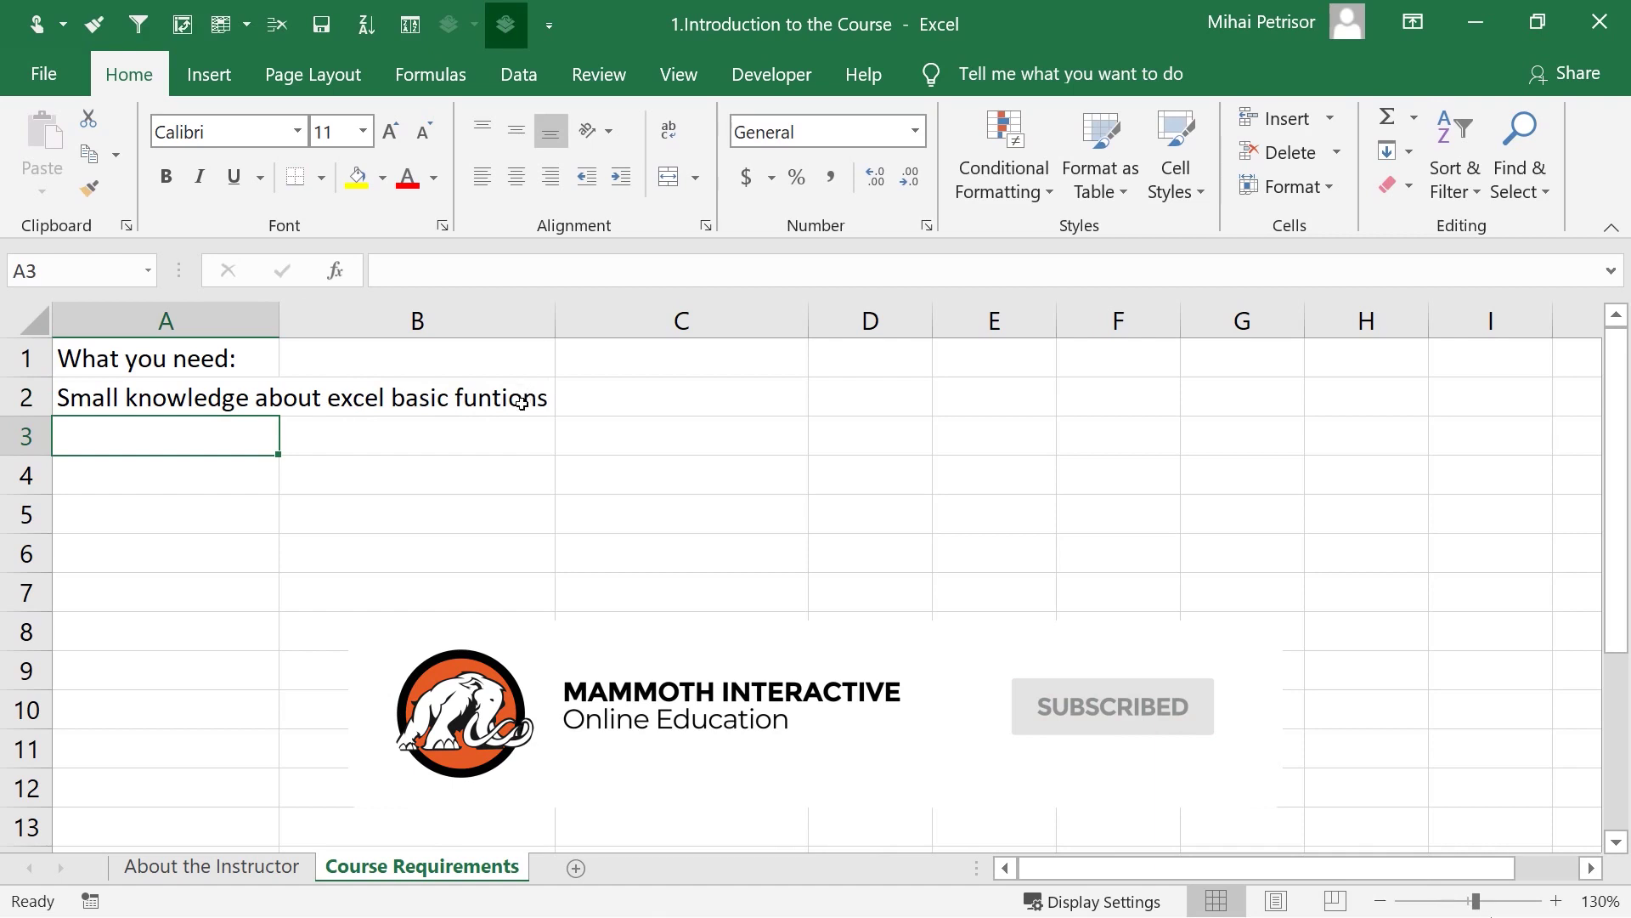
- Correct the misspelled last word in A2 to "functions" and autofit column A to its contents
left_click(522, 403)
left_click(271, 397)
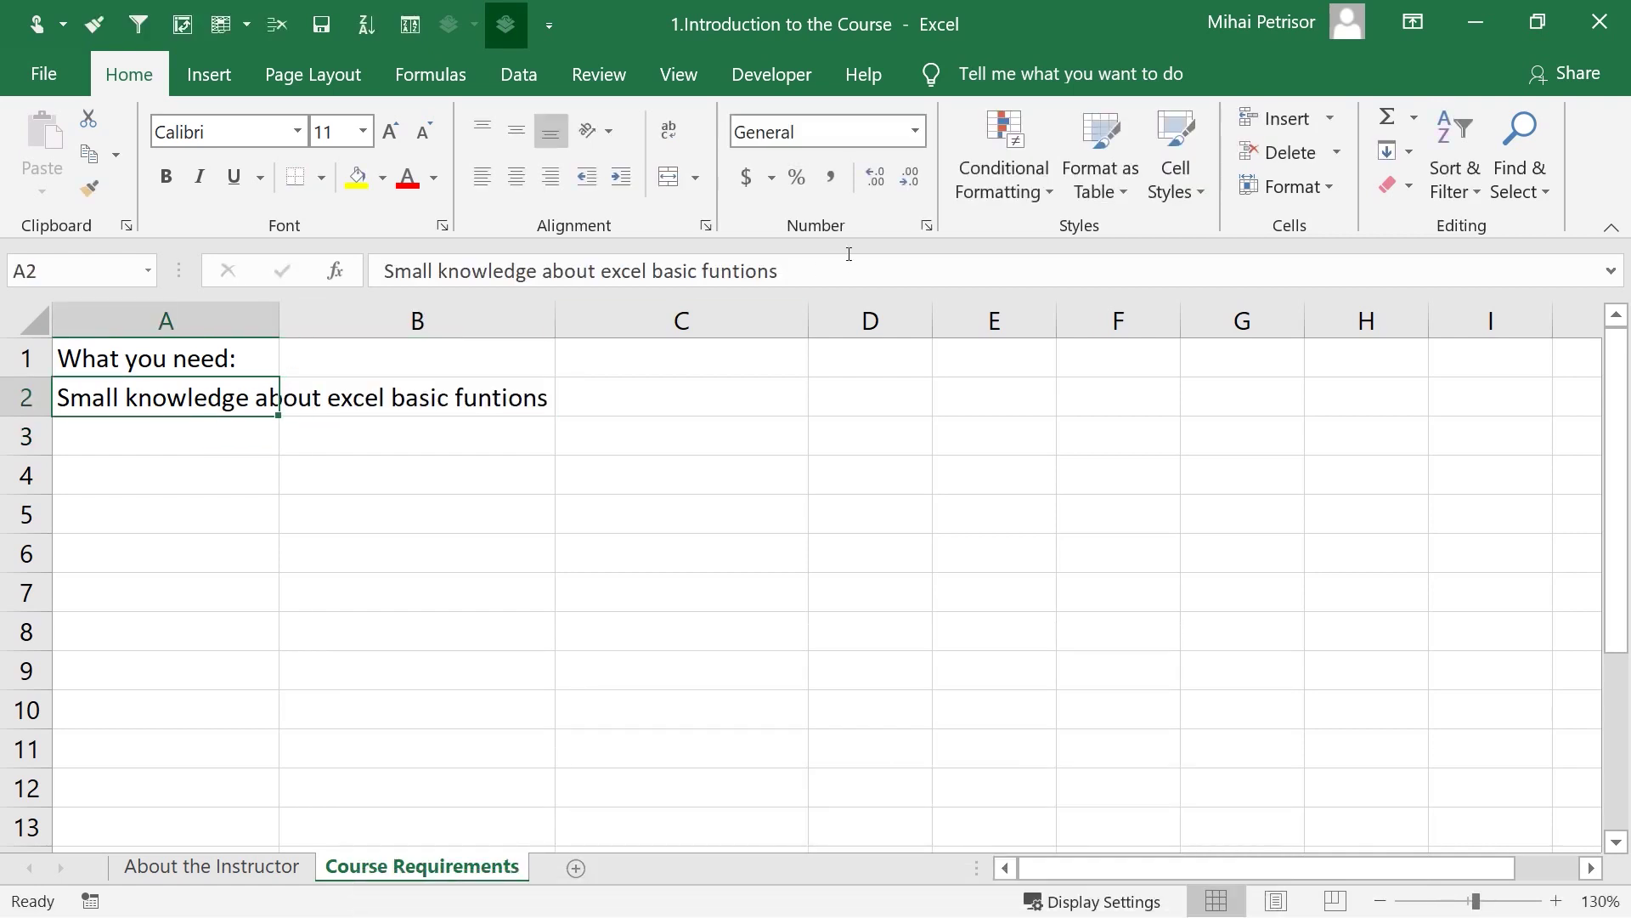
left_click(733, 272)
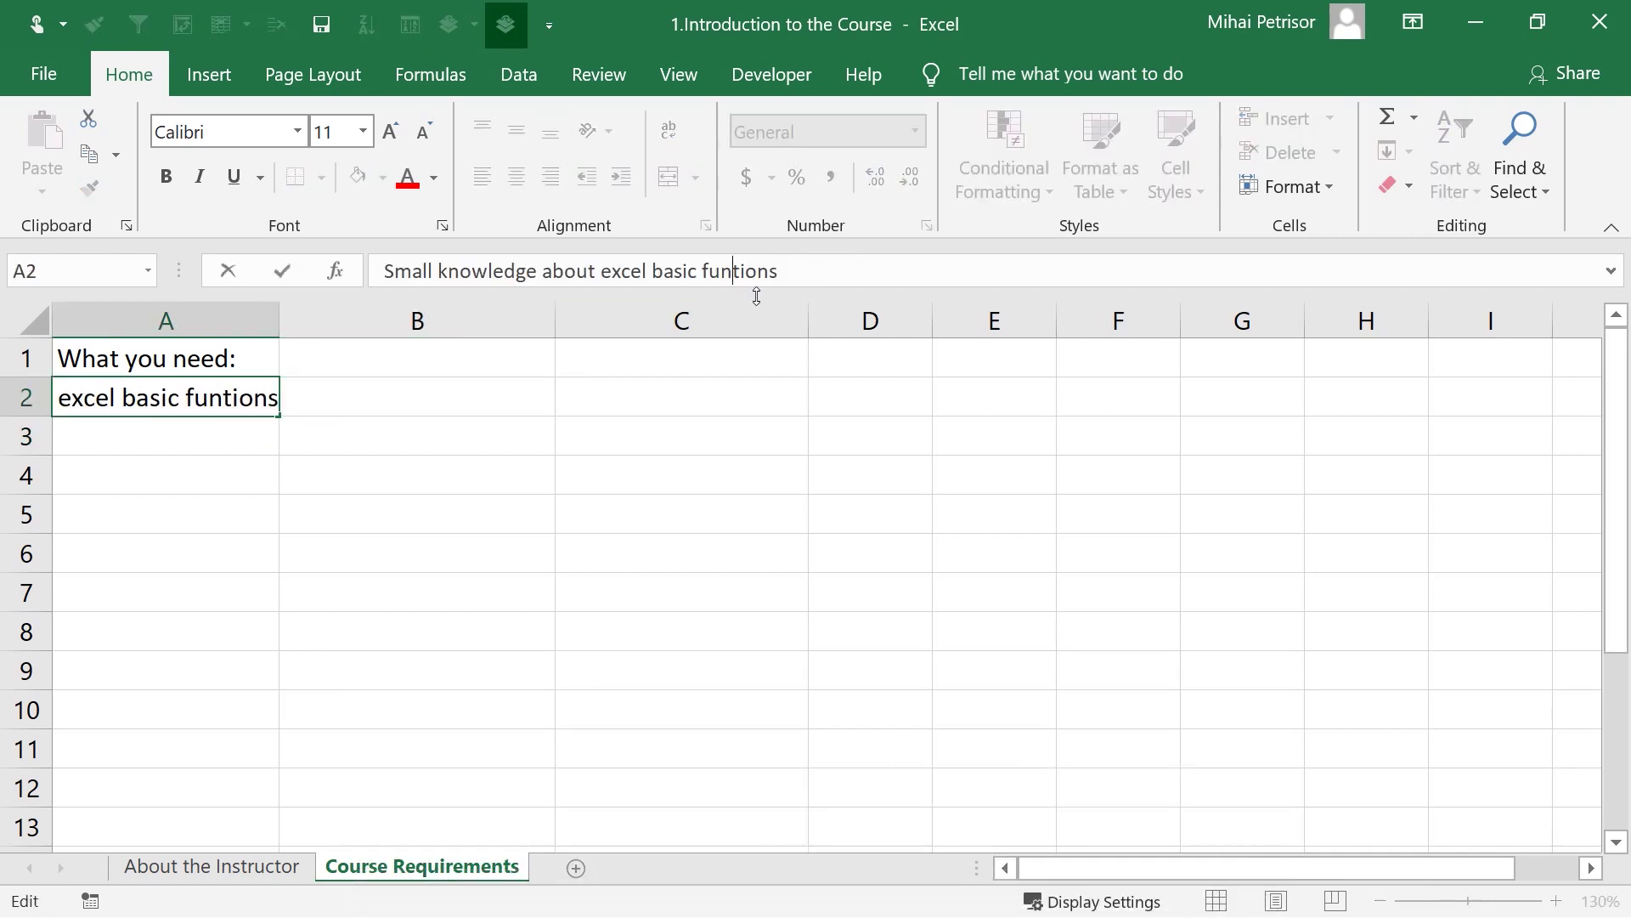
type("c")
key("Return")
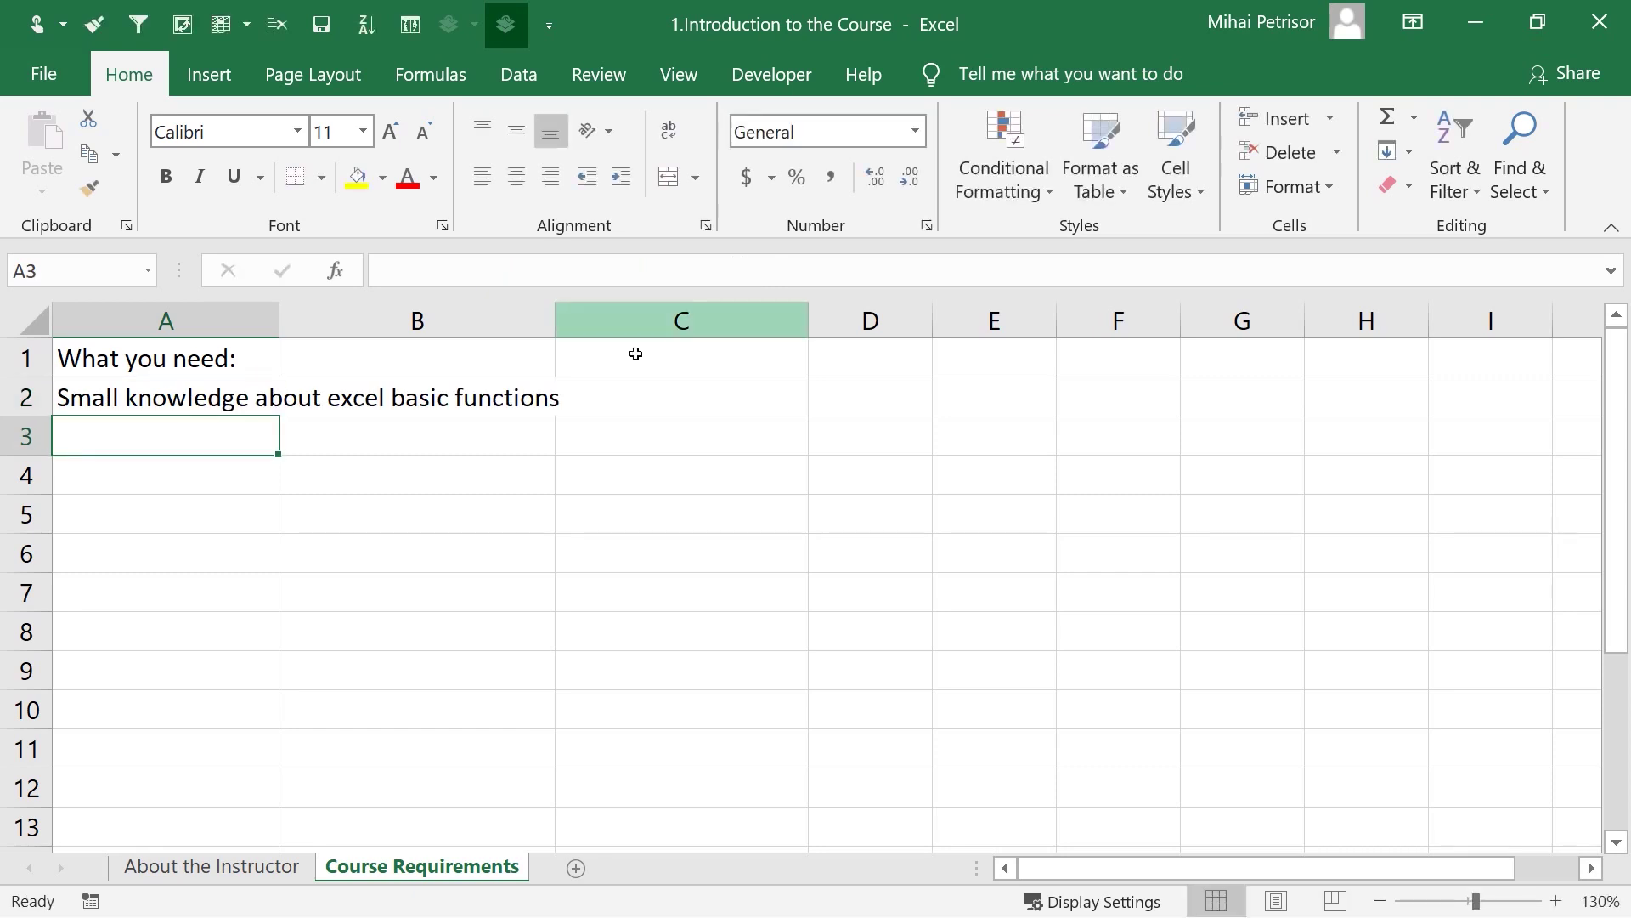
double_click(280, 321)
left_click(479, 548)
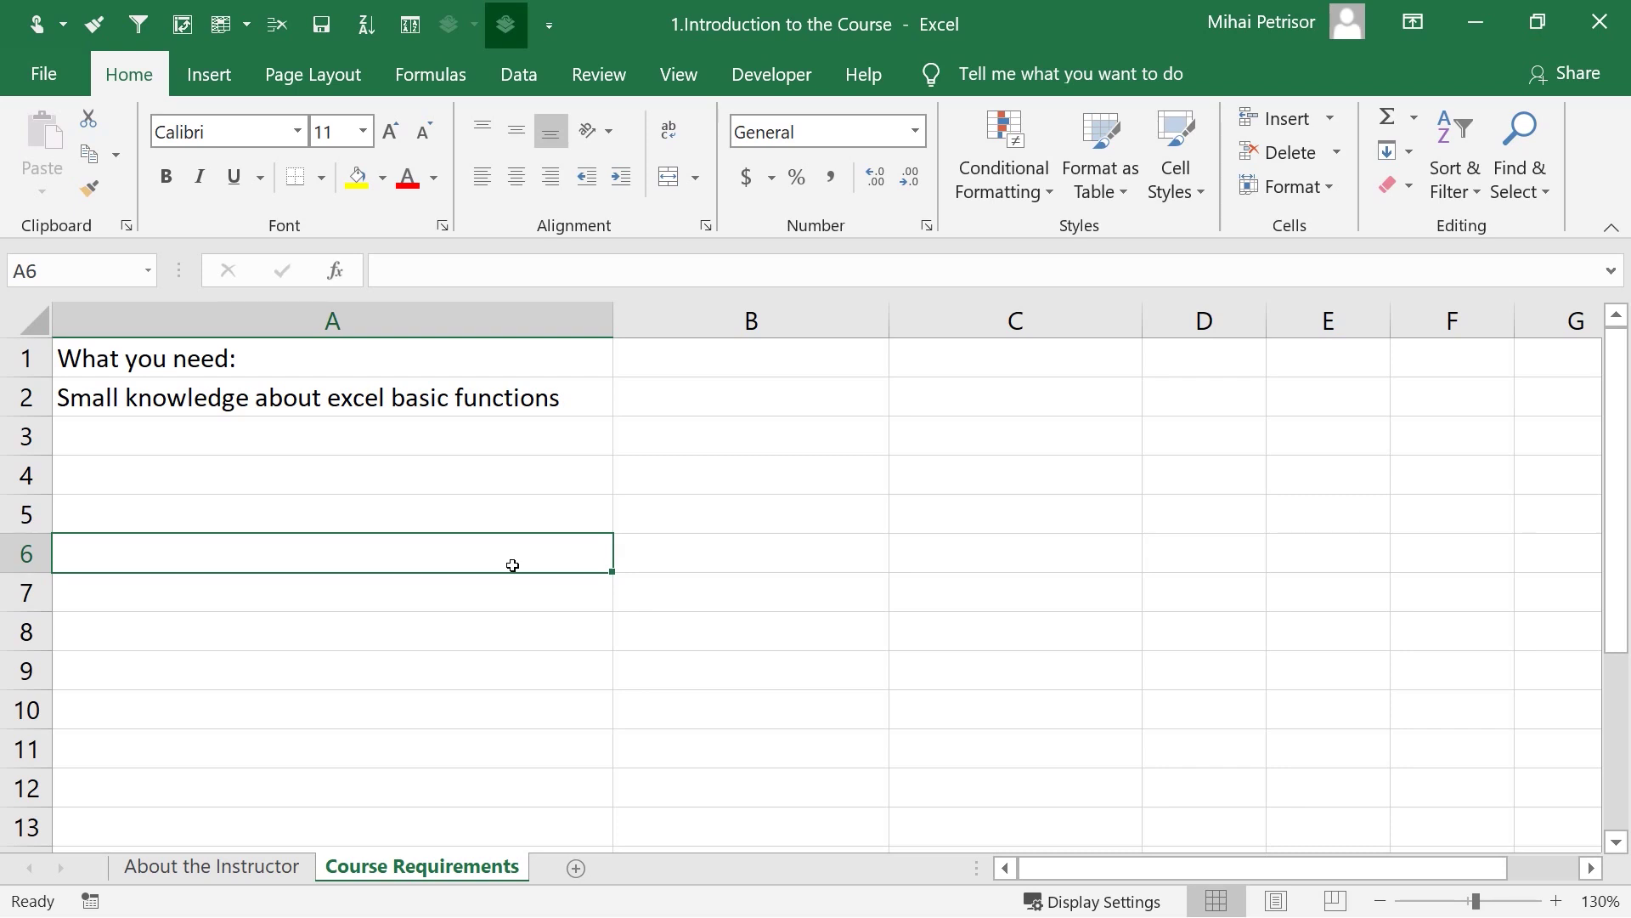
- Add the requirements "Excel" in A3 and "At least 1 device with excel" in A4
left_click(452, 439)
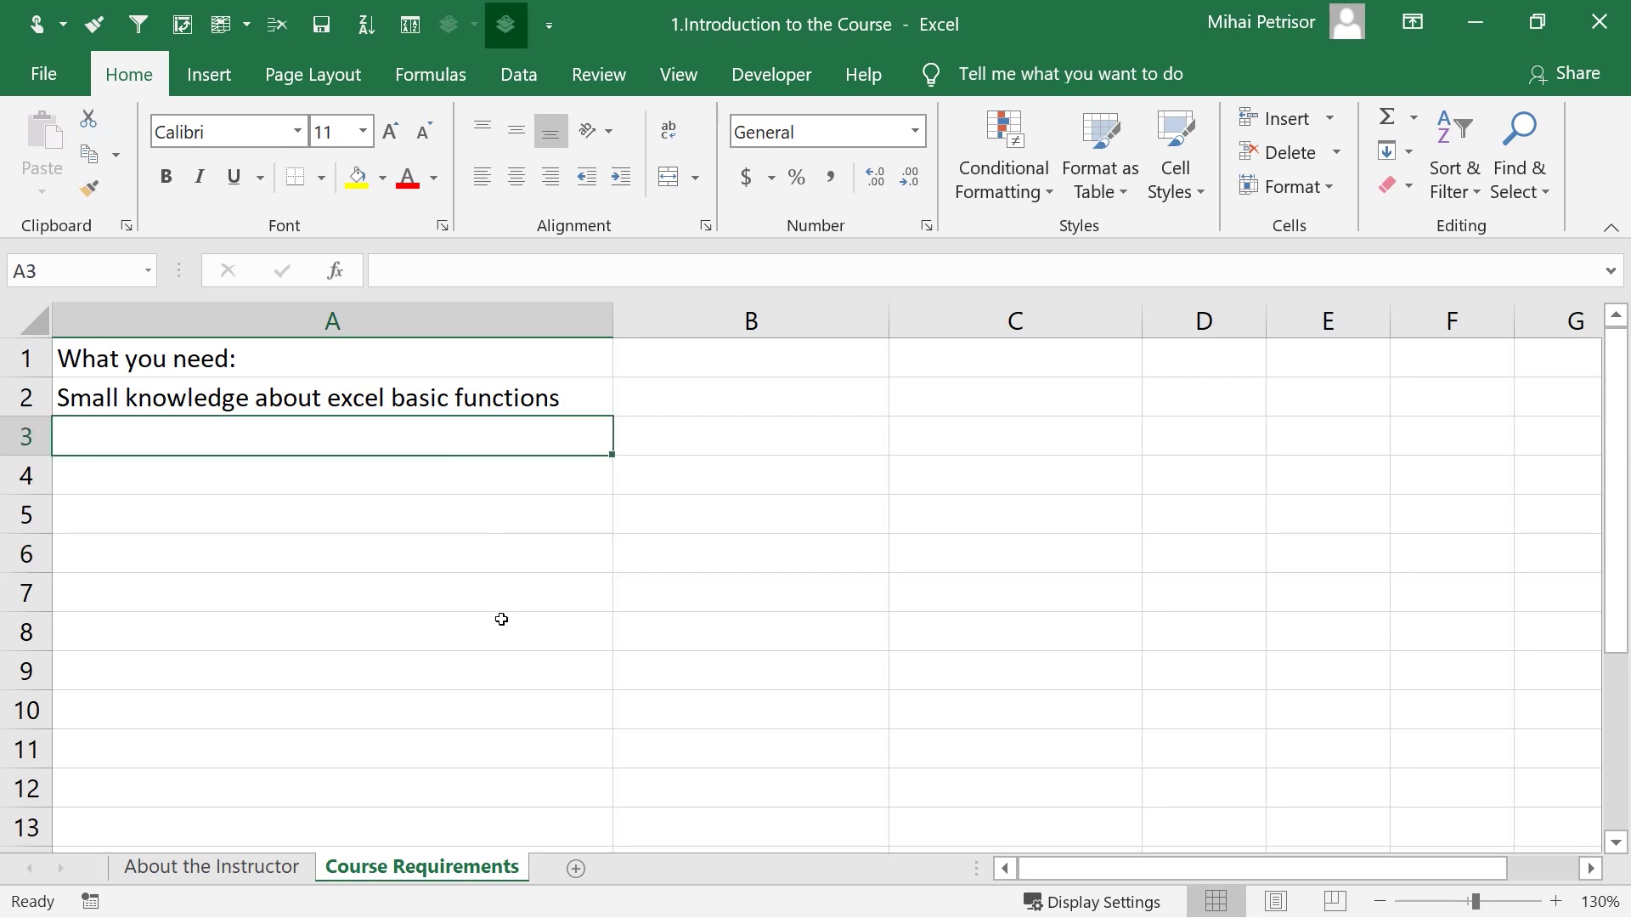
type("Excel")
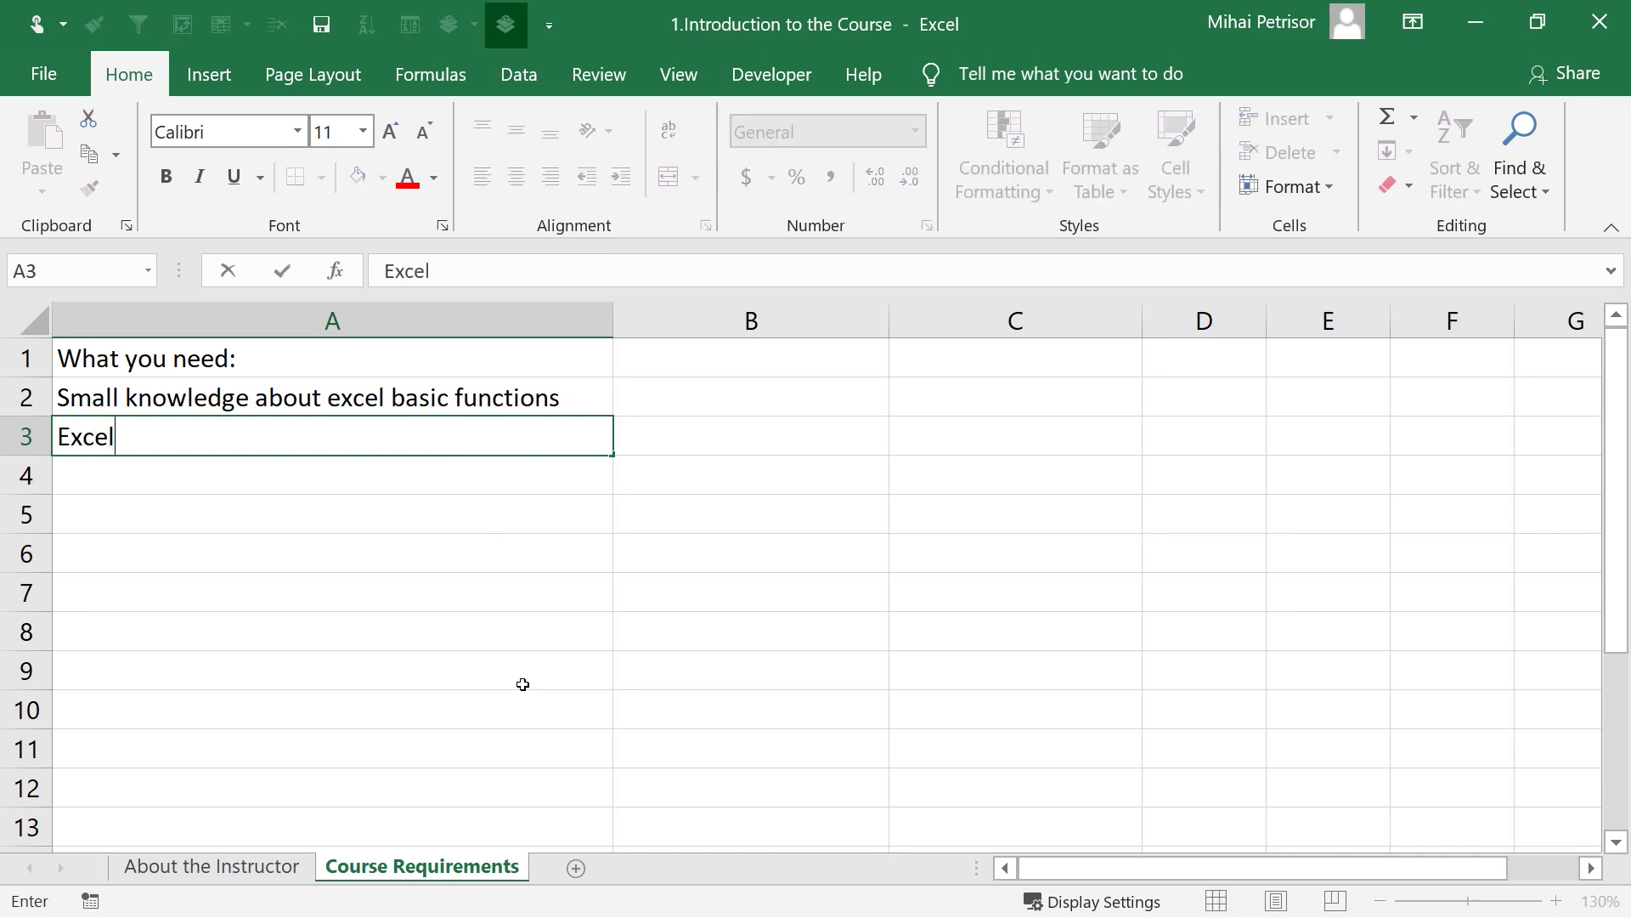
key("Return")
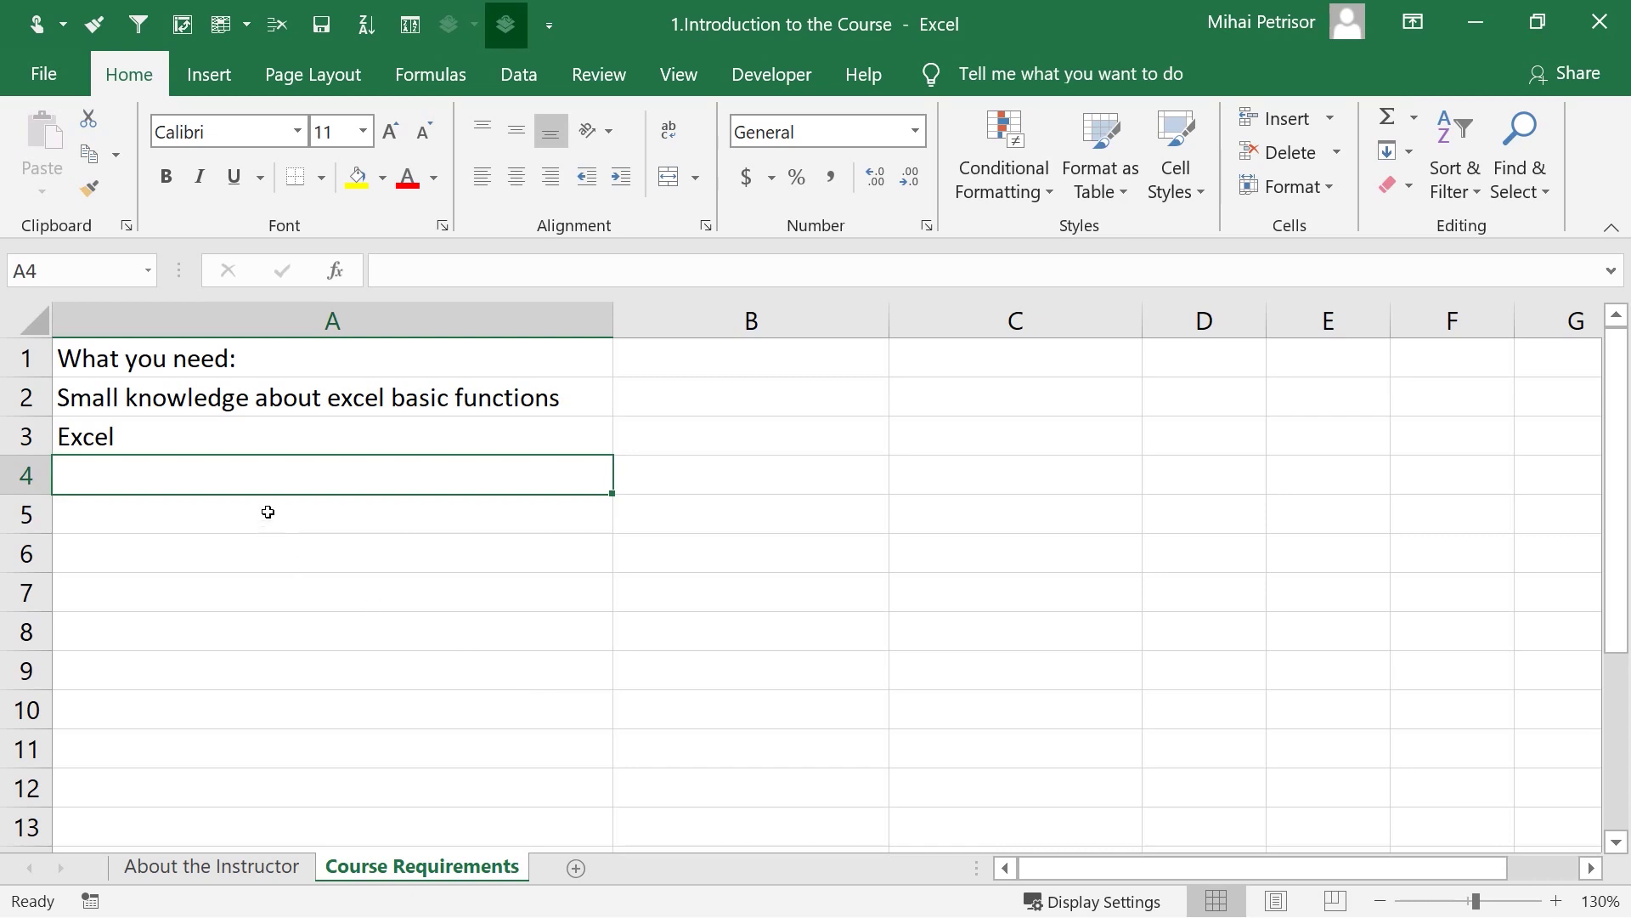
type("A")
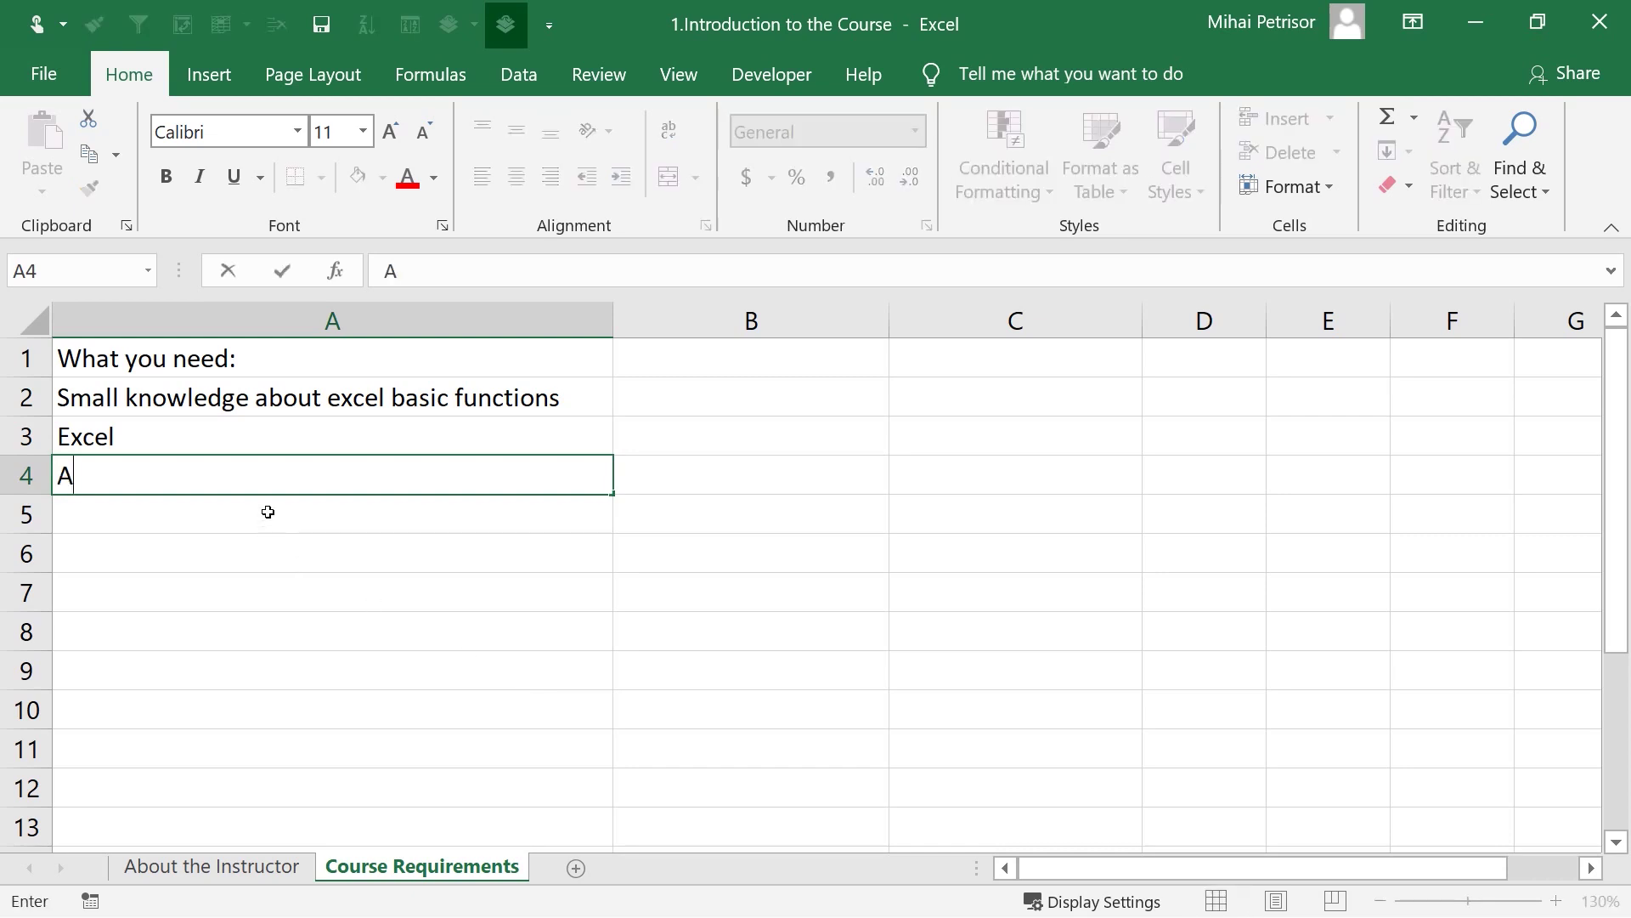
type("t least 1 ")
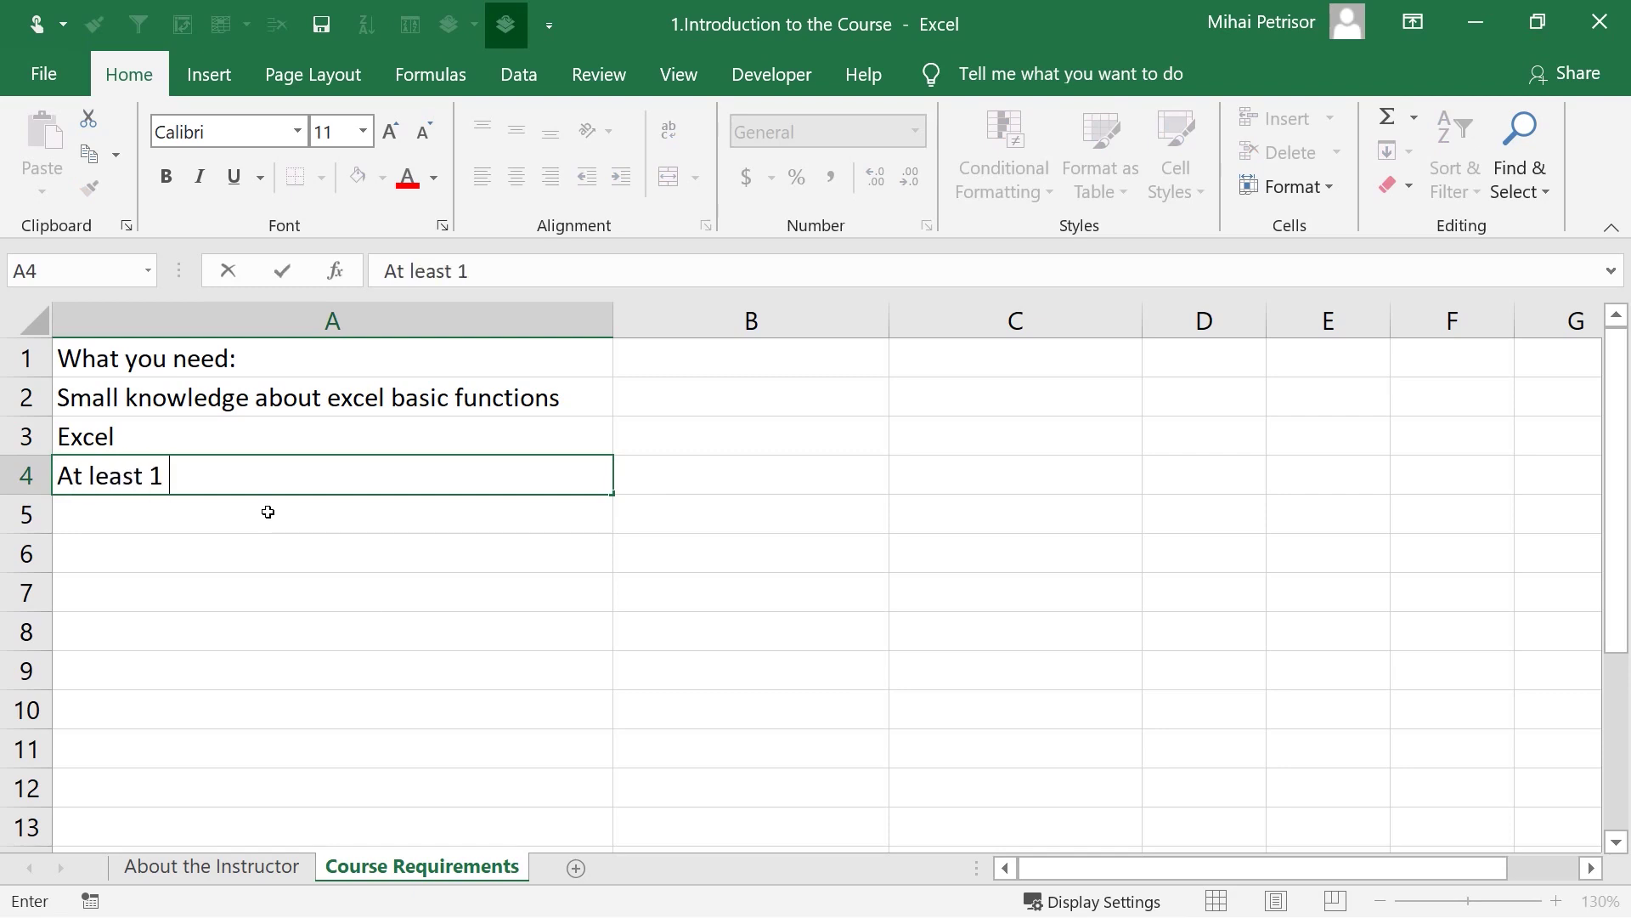
type("device with excel")
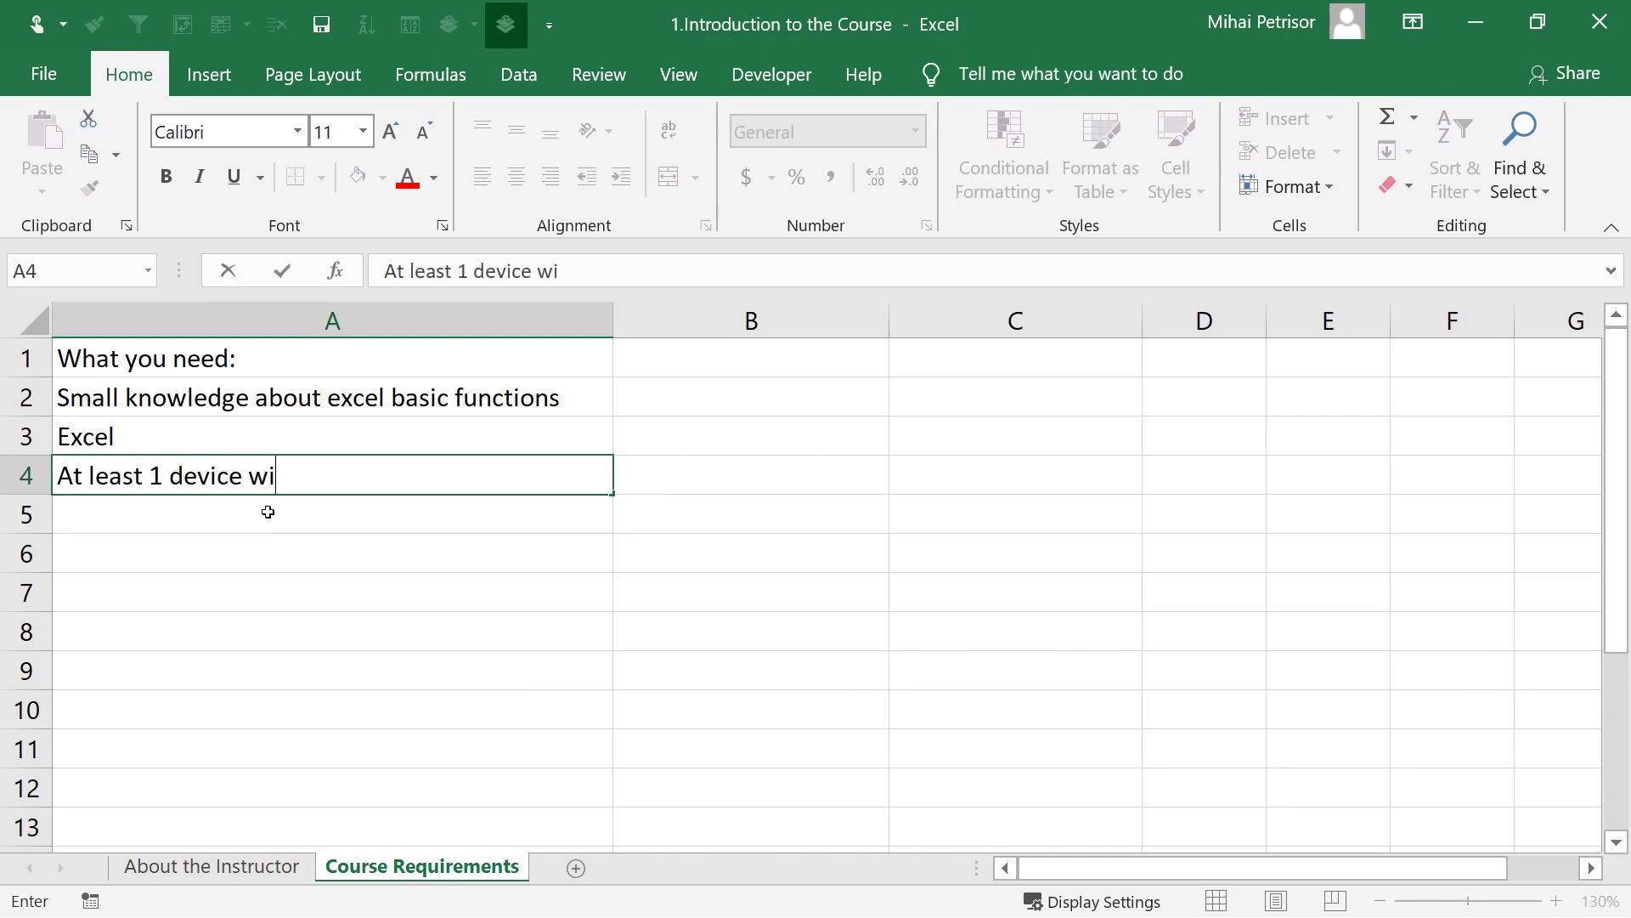
key("Return")
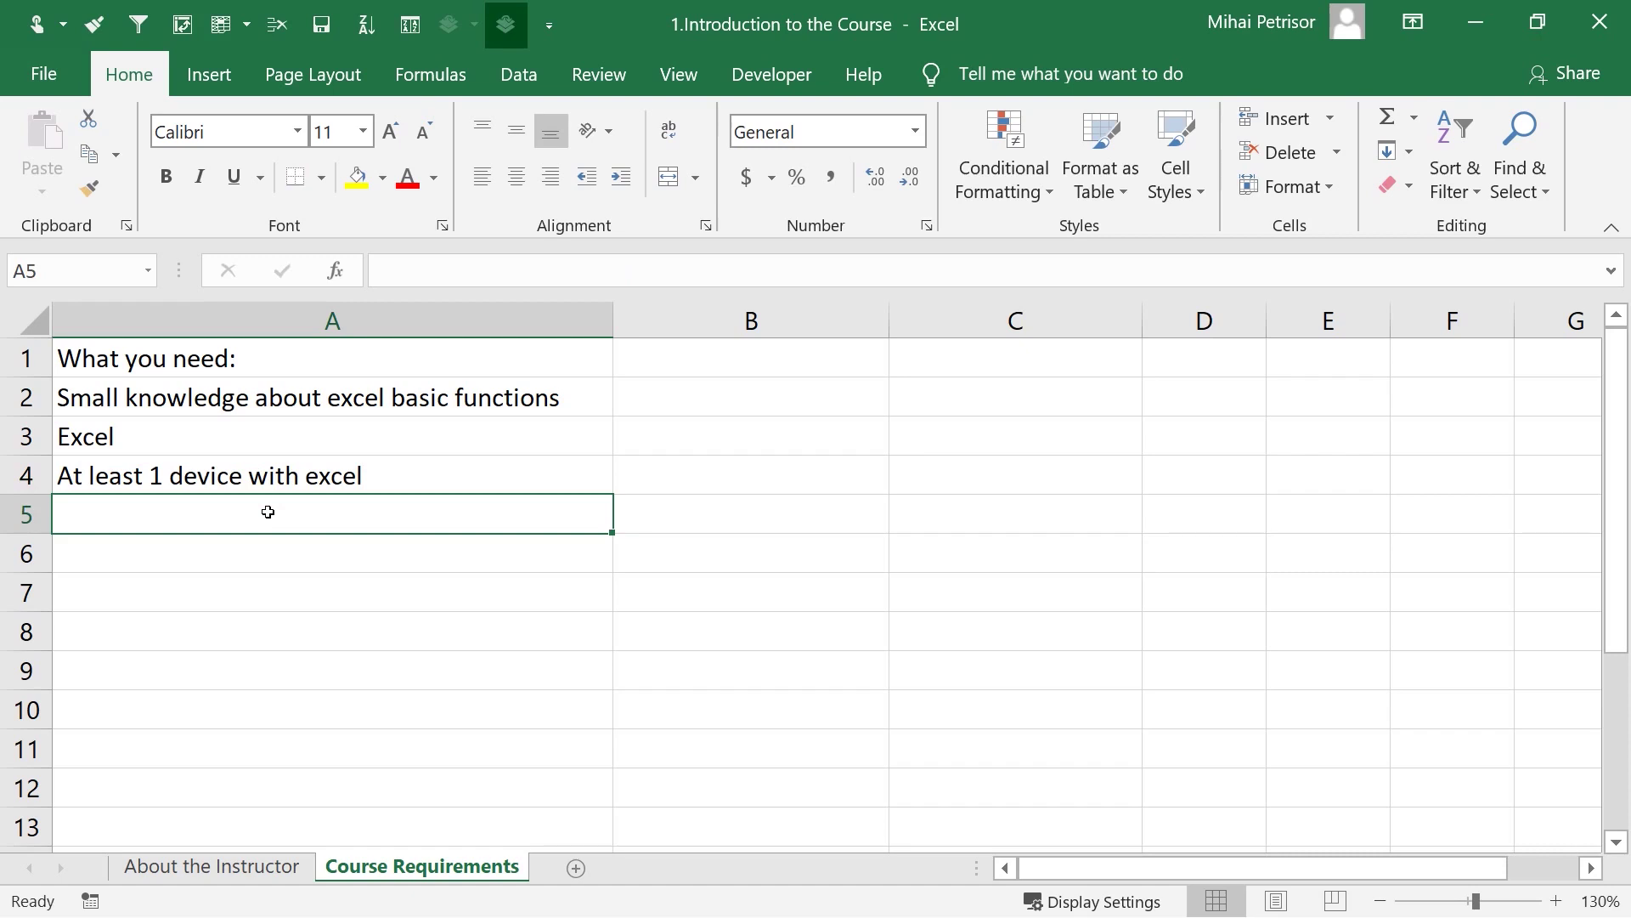
- Add "VBA code" to the requirements list in cell A5
left_click(406, 463)
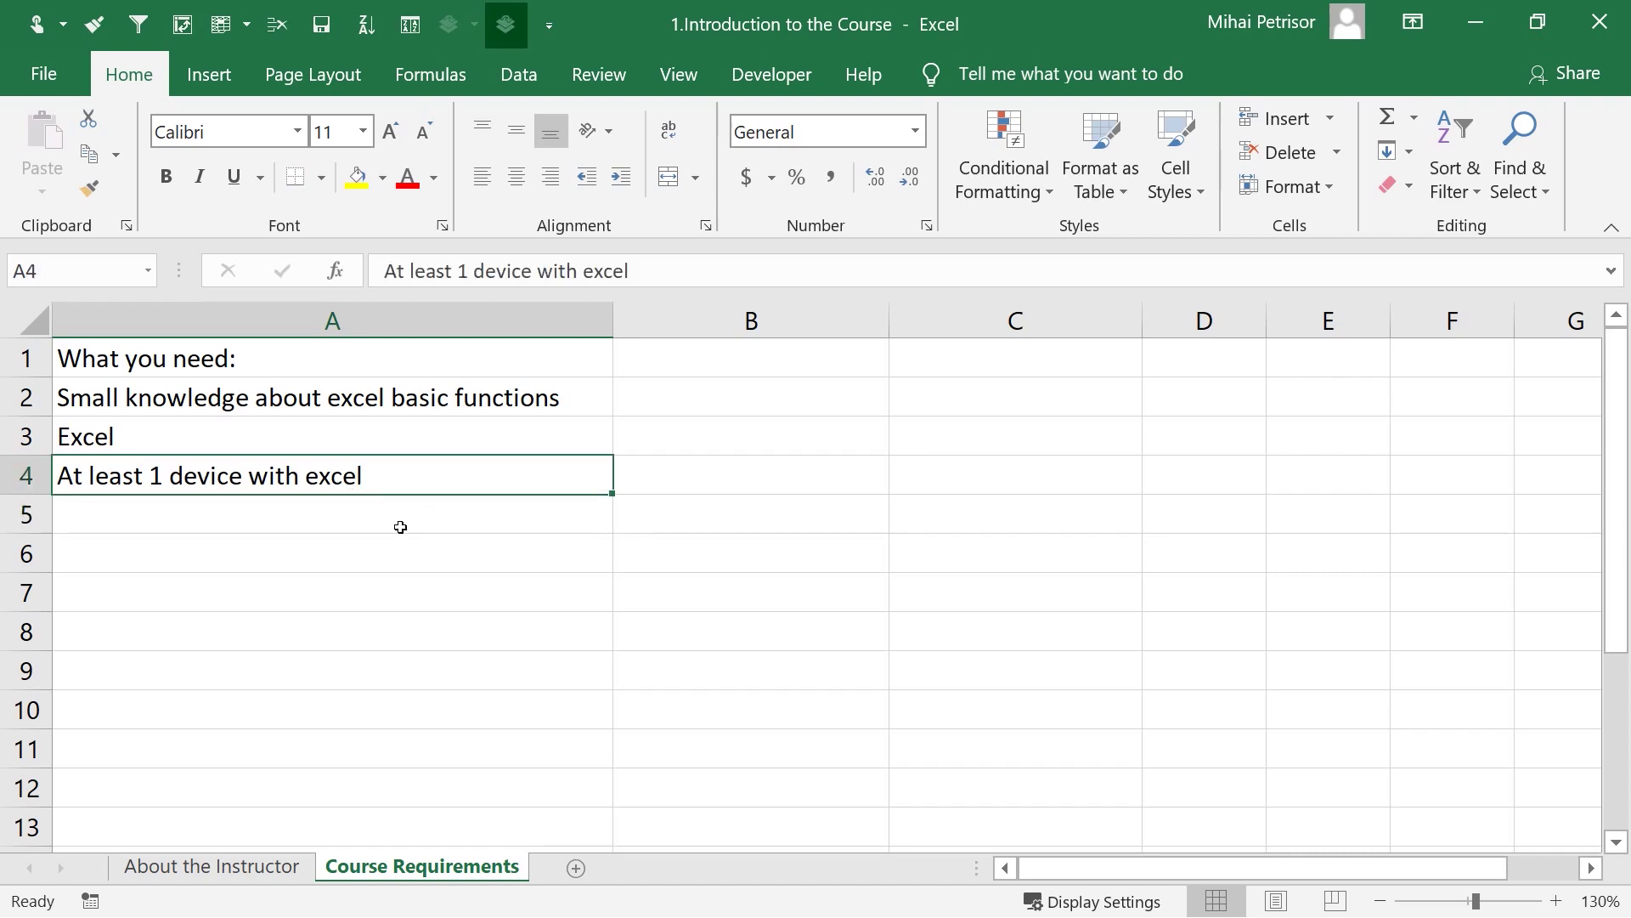
left_click(384, 569)
left_click(367, 513)
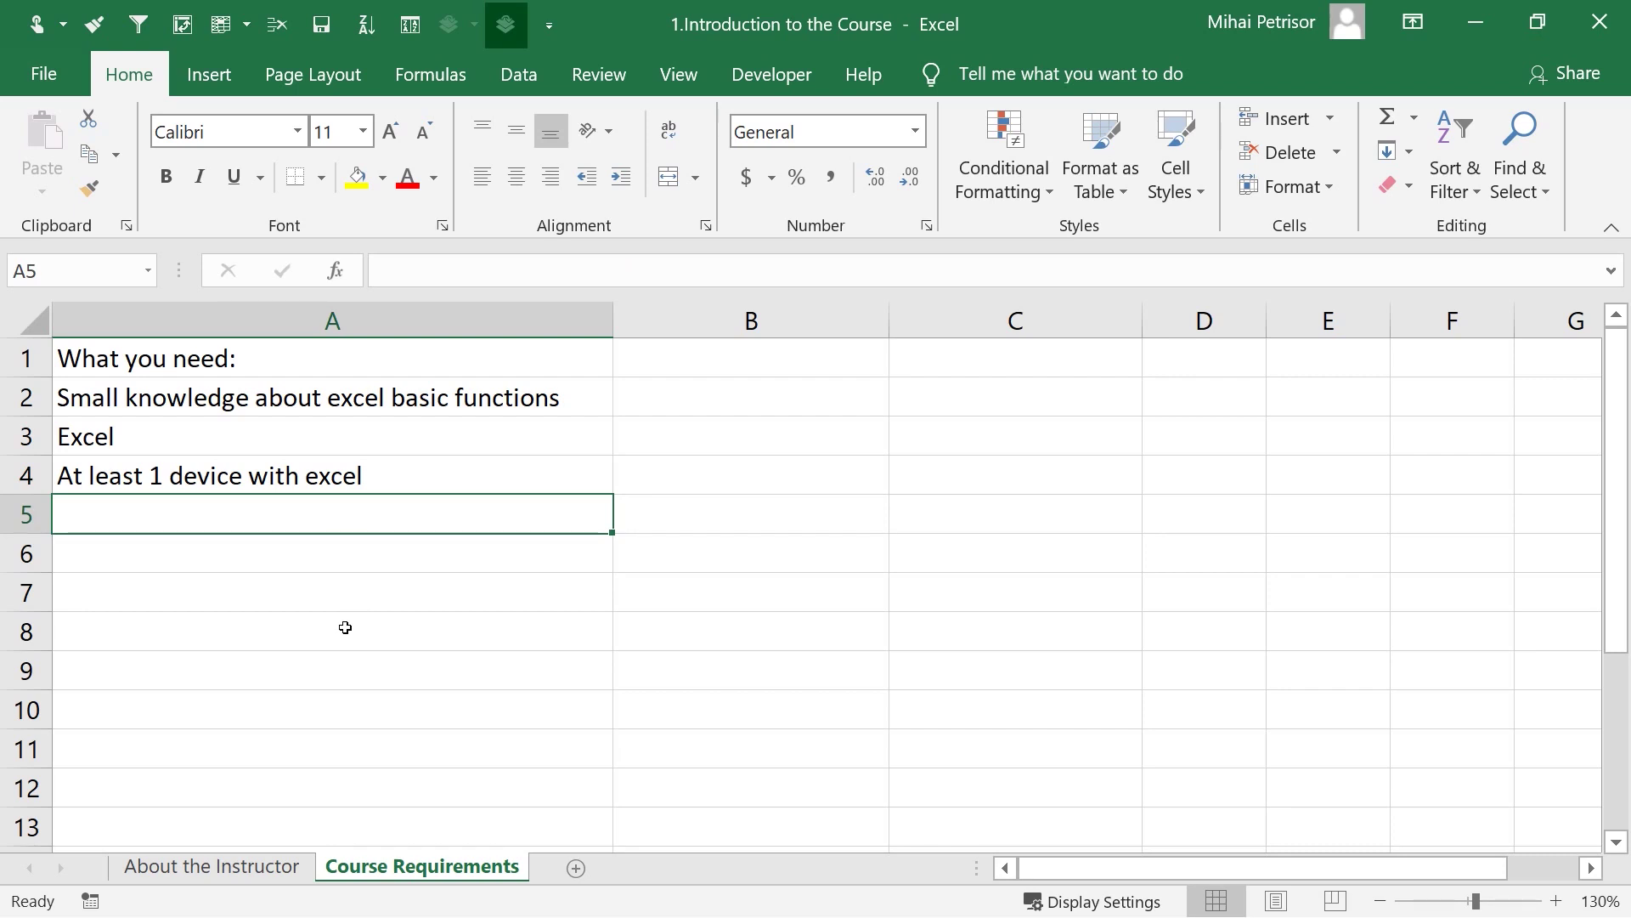
type("V")
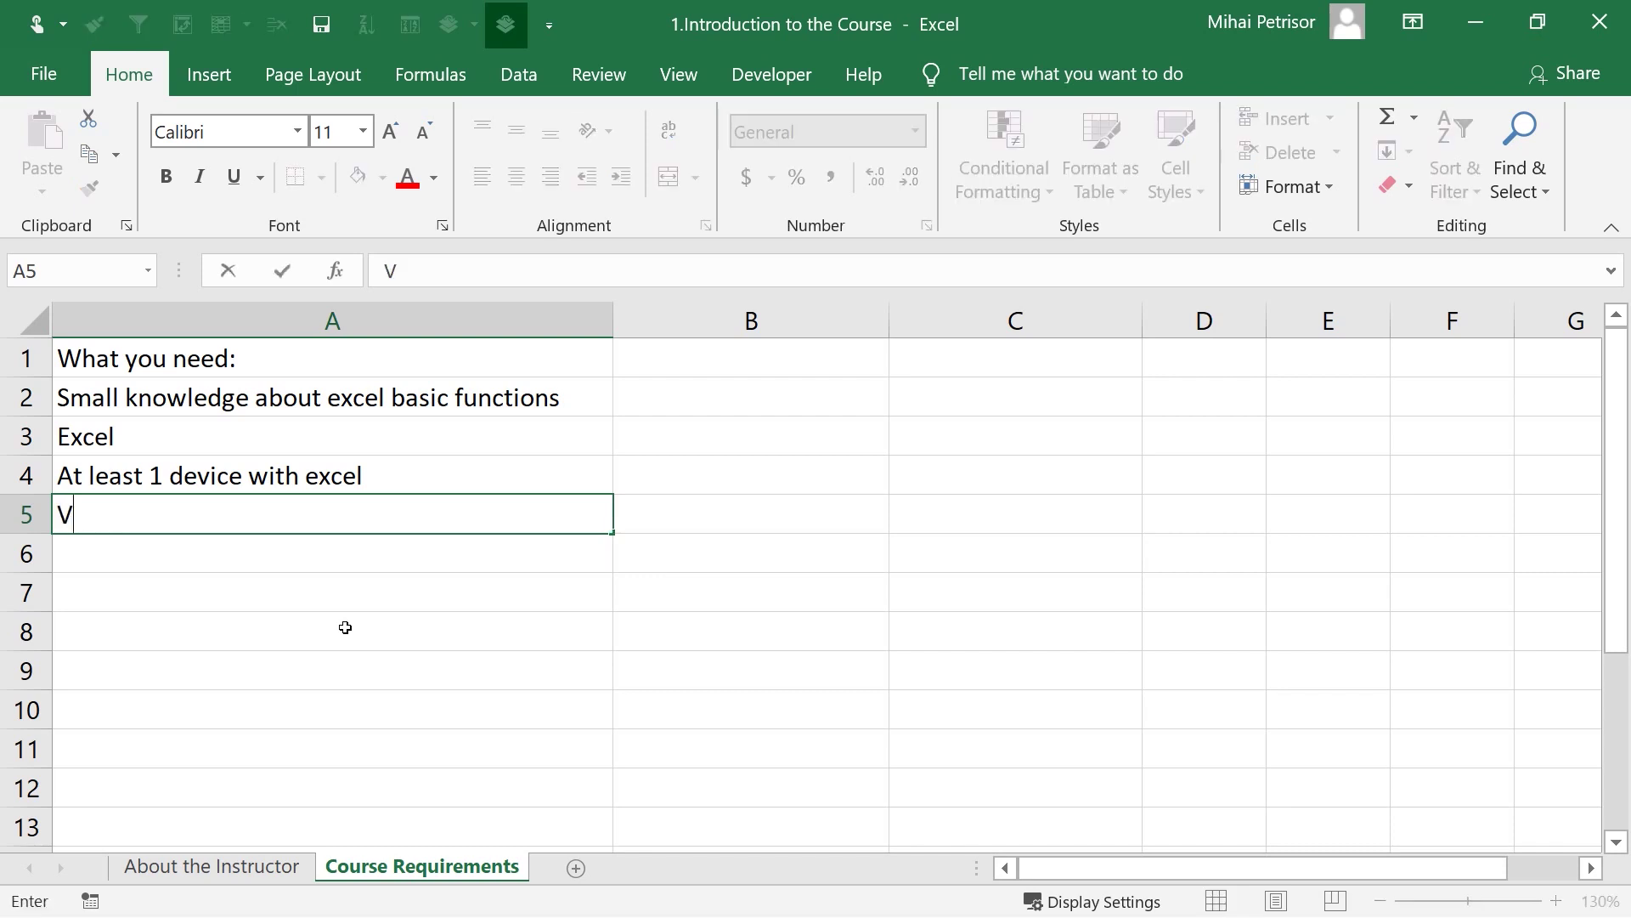
type("BA code")
key("Return")
left_click(355, 515)
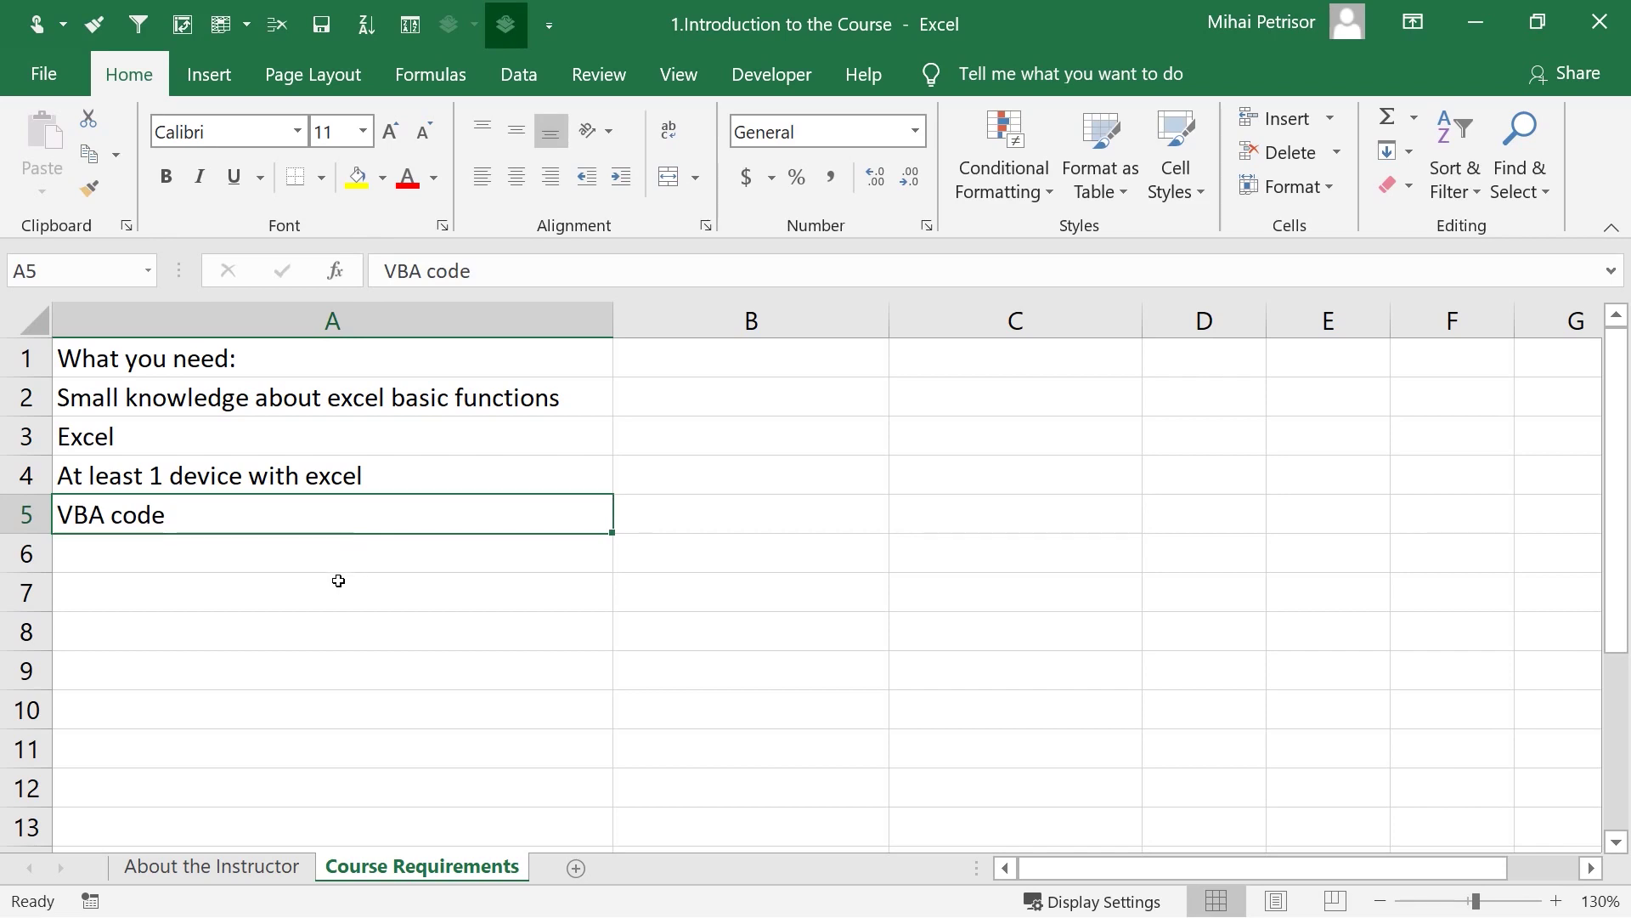
- Extend the "VBA code" requirement in cell A5 with the note "( easy code)"
double_click(358, 522)
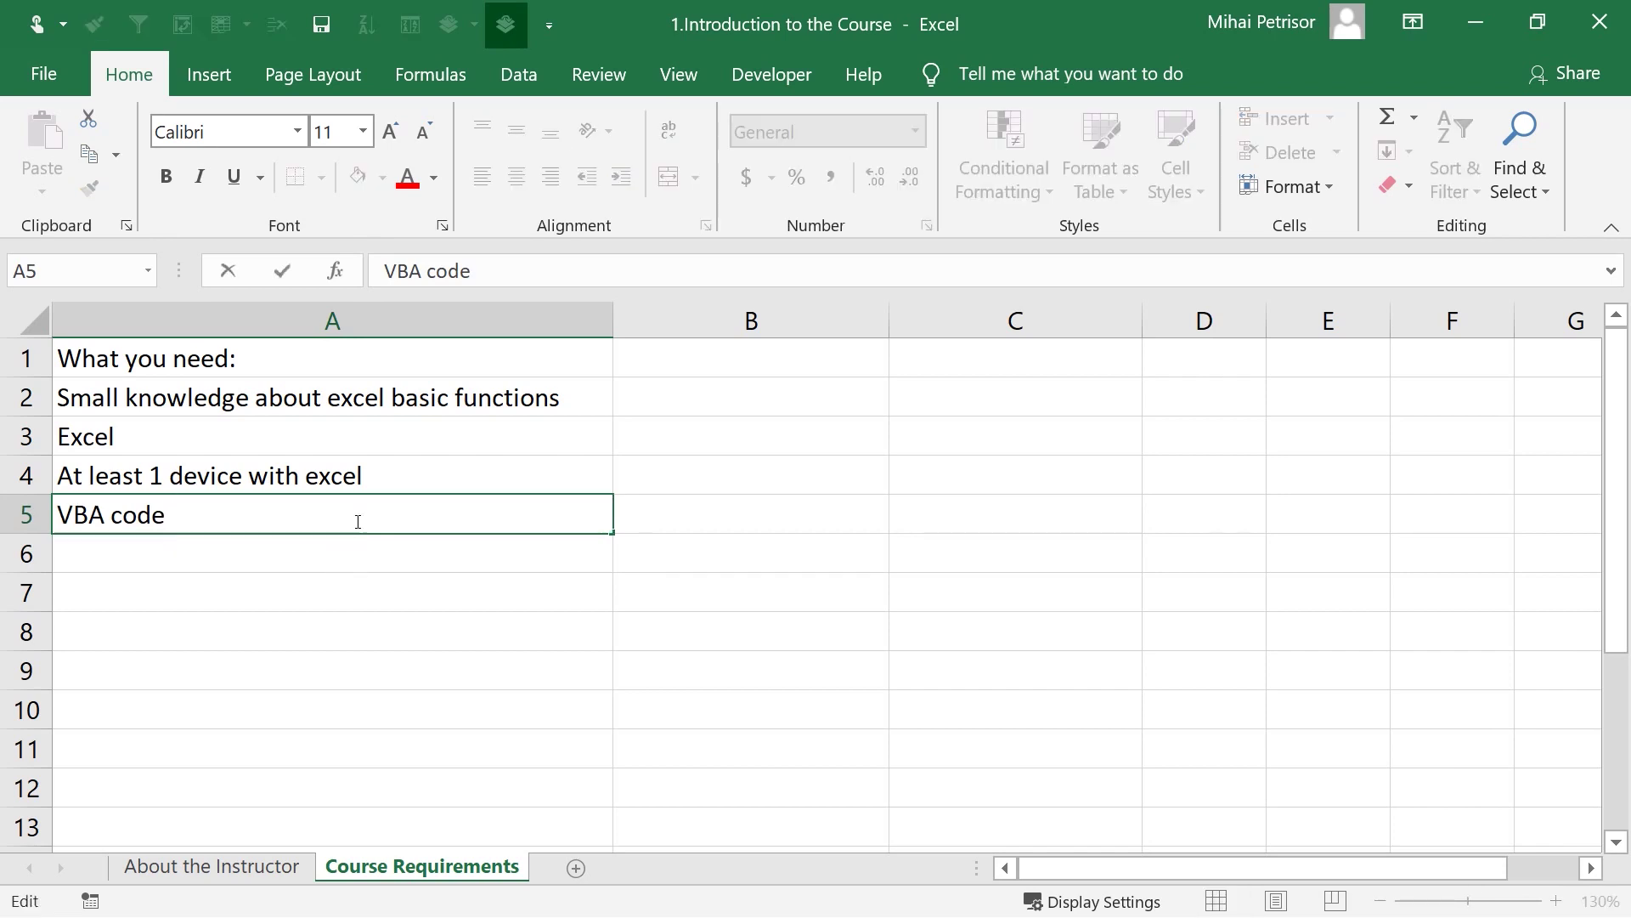
type("( easy")
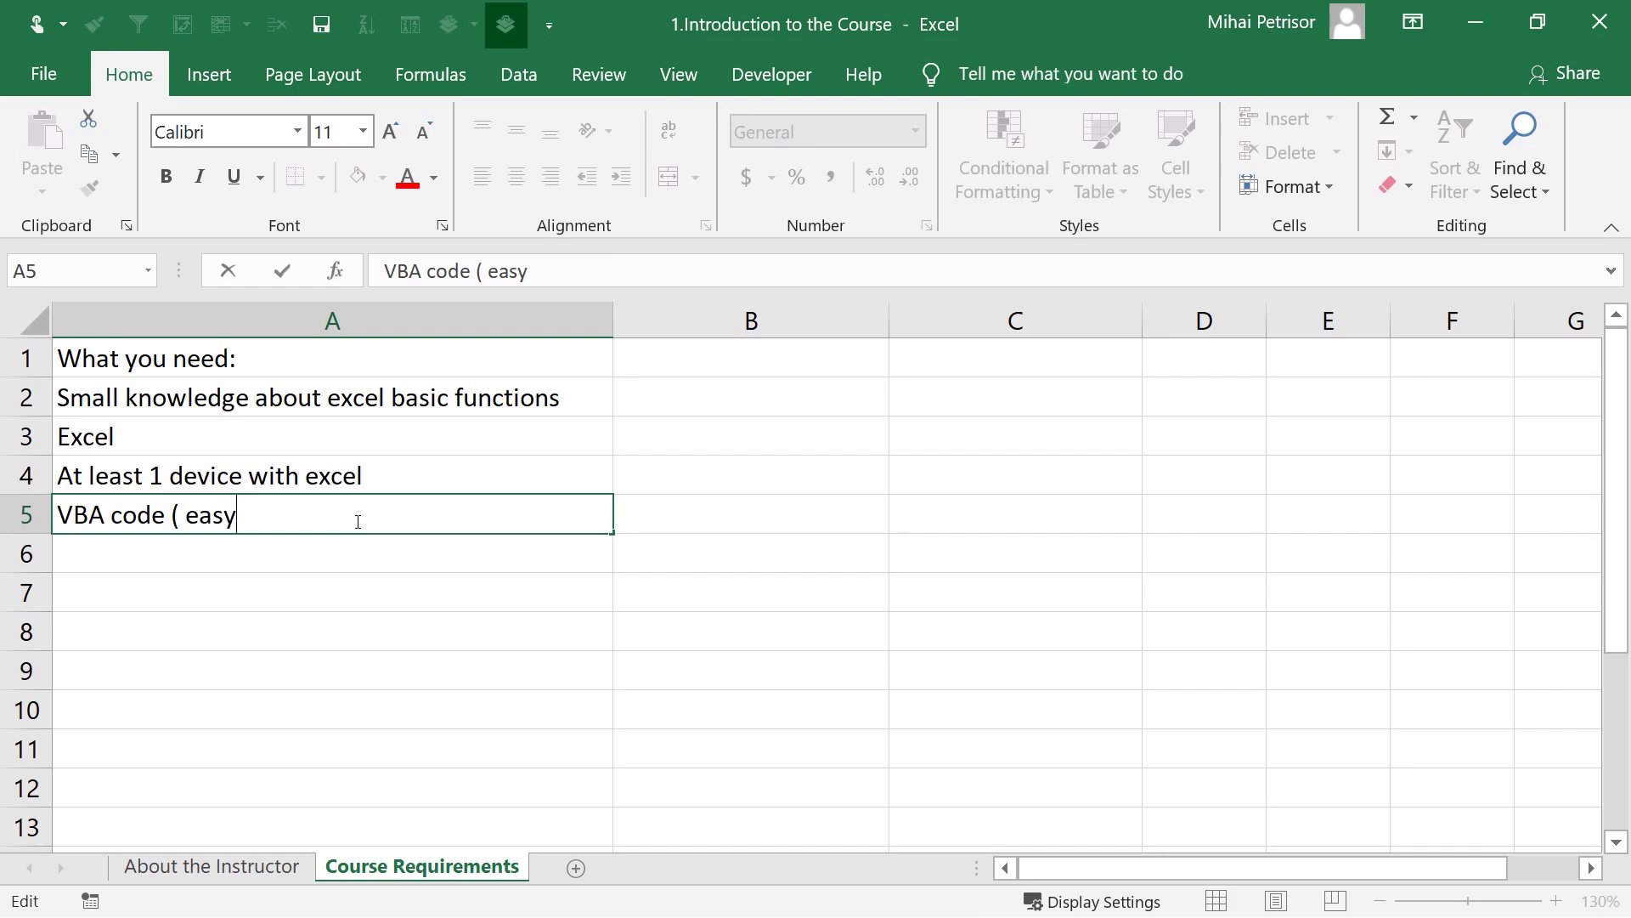
type("code)")
key("Return")
key("Return")
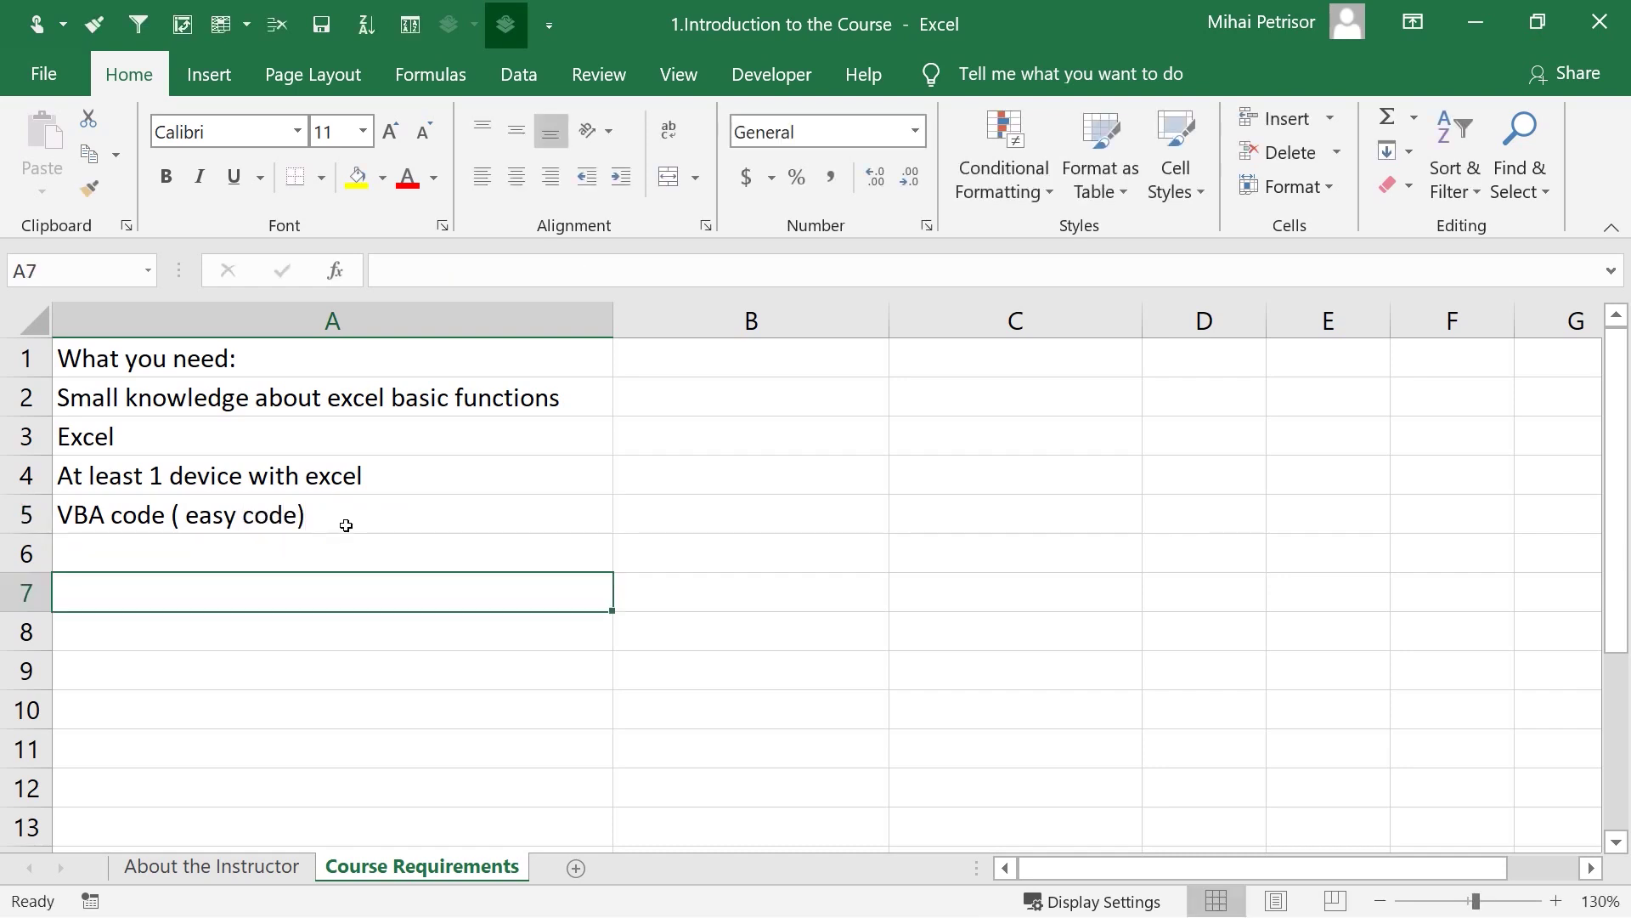
left_click(344, 527)
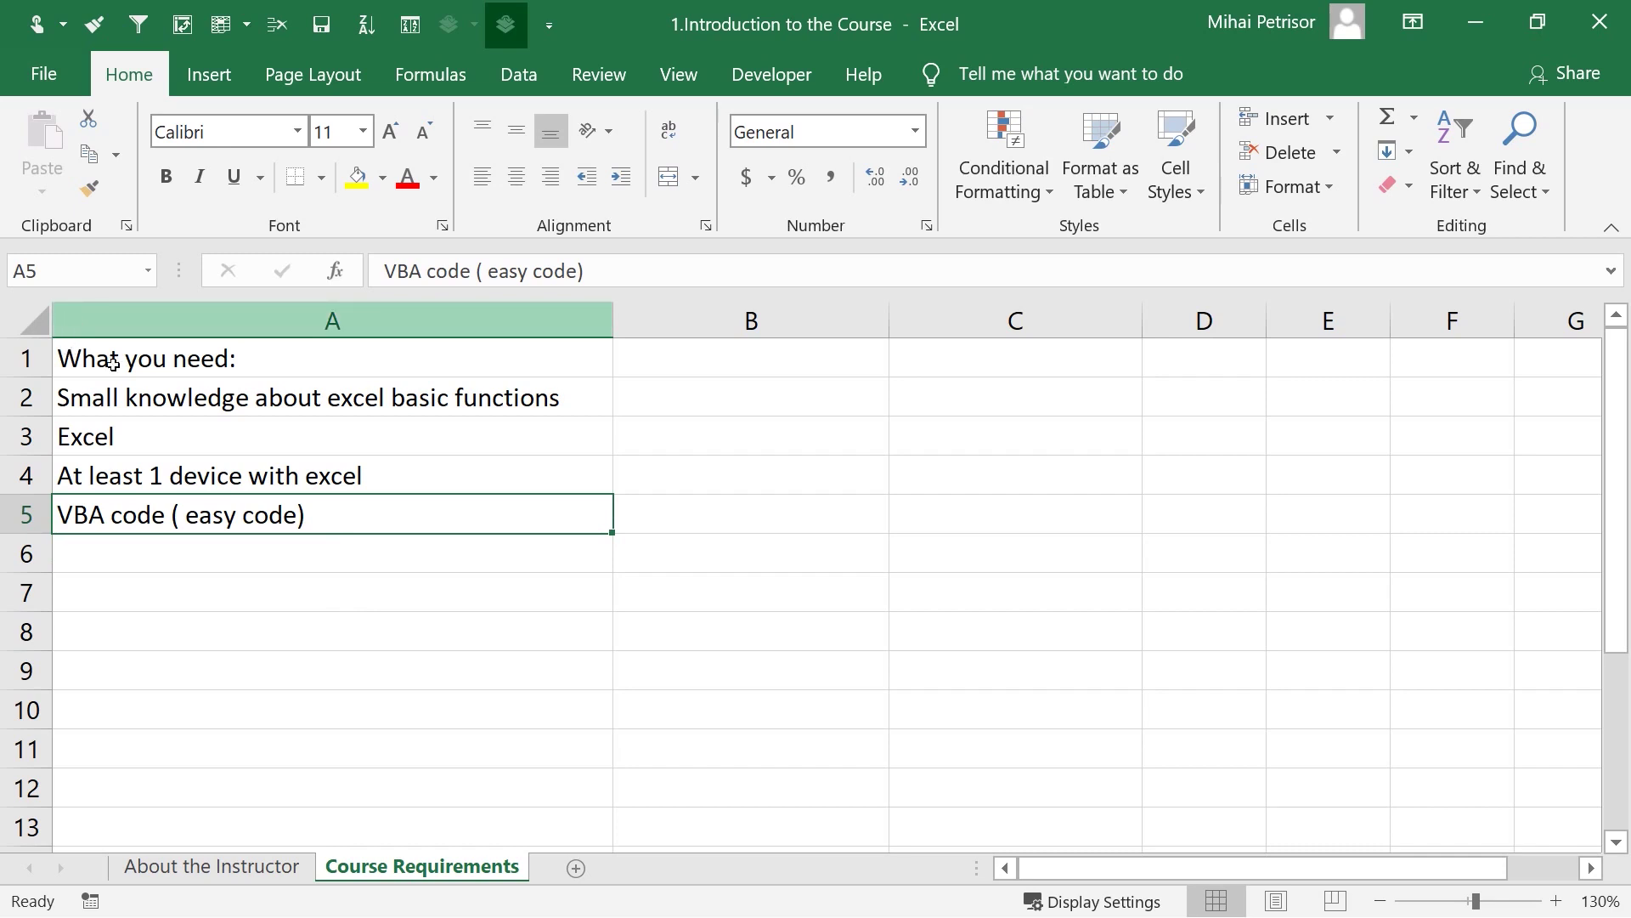
left_click(356, 641)
left_click(331, 523)
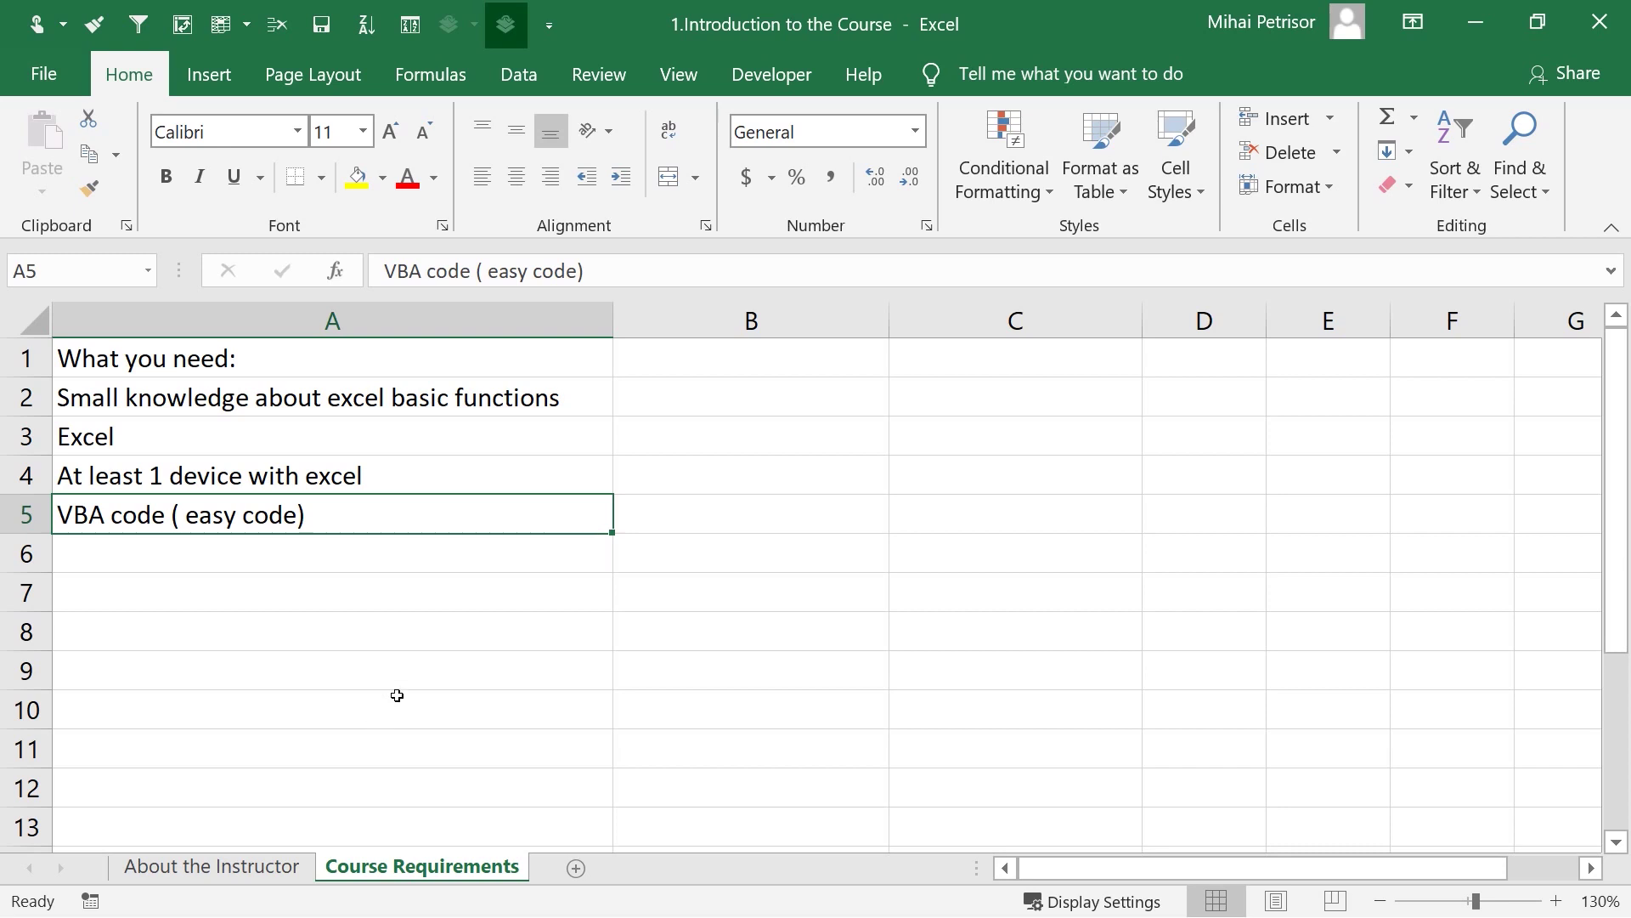
left_click(370, 644)
left_click(371, 565)
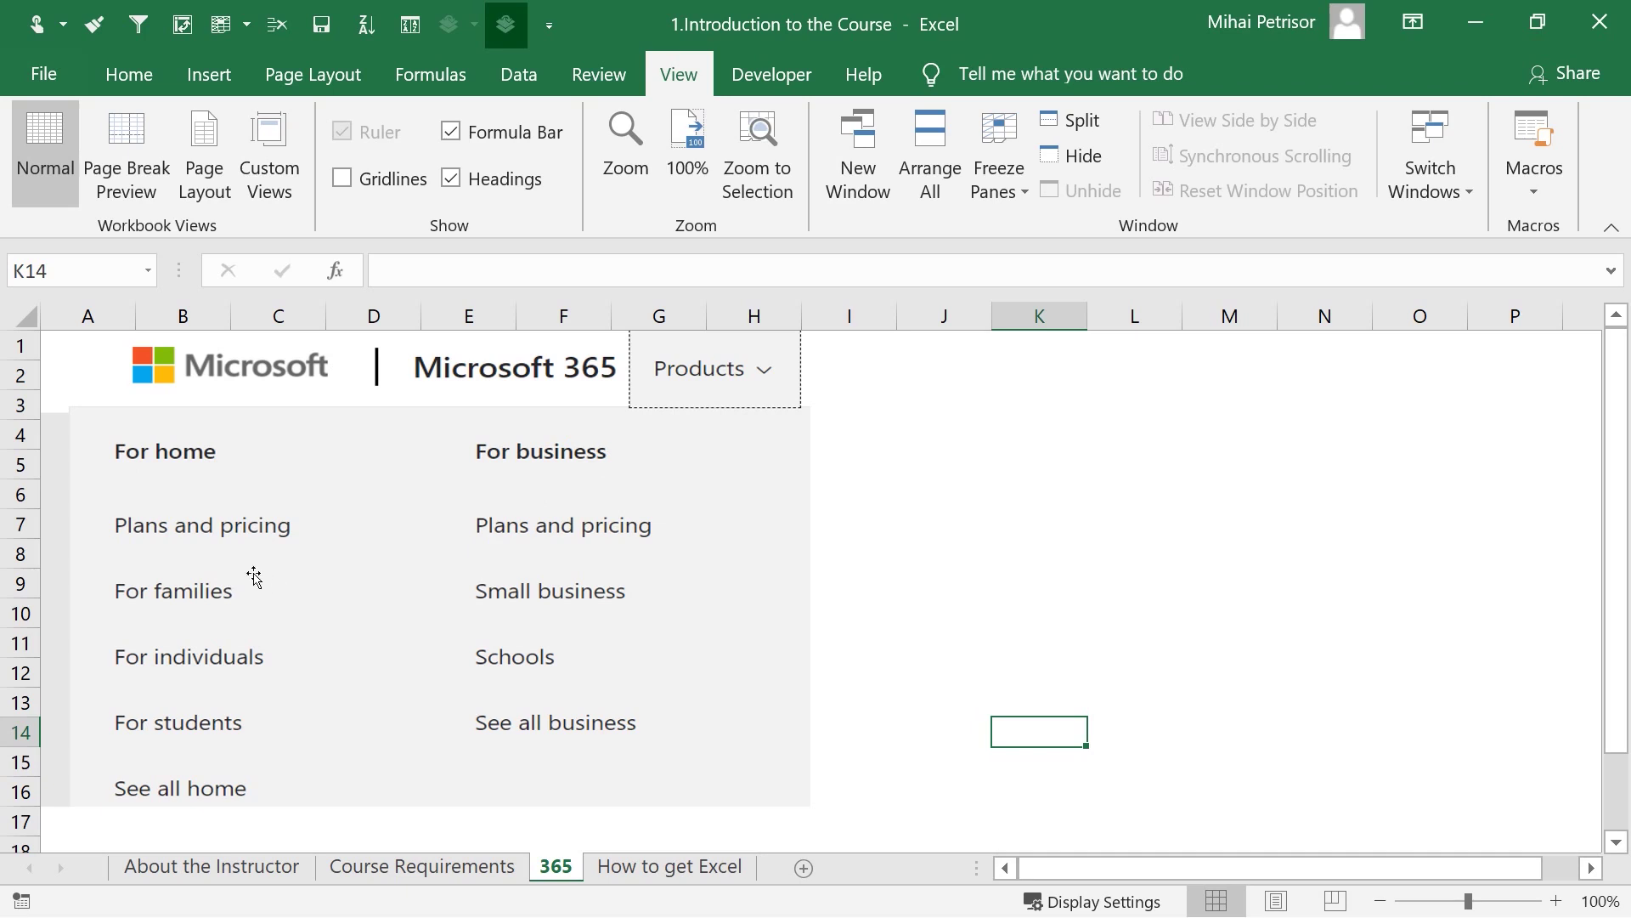
- Open the How to get Excel sheet and go through the Office column of the comparison, from payment down to technical support
left_click(662, 867)
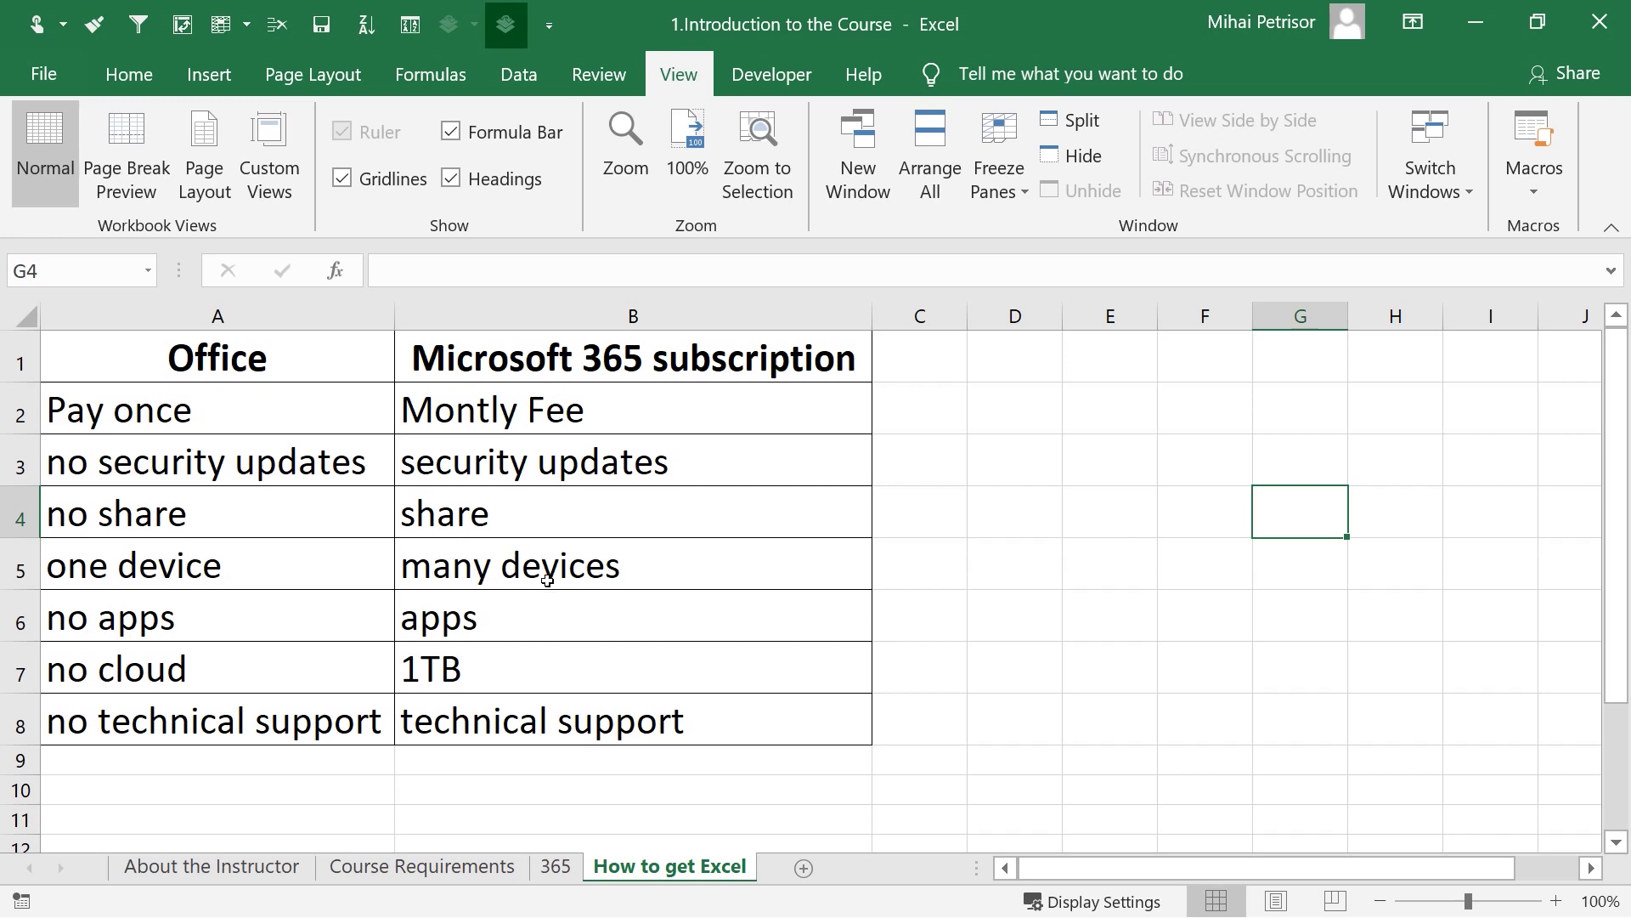
left_click(197, 428)
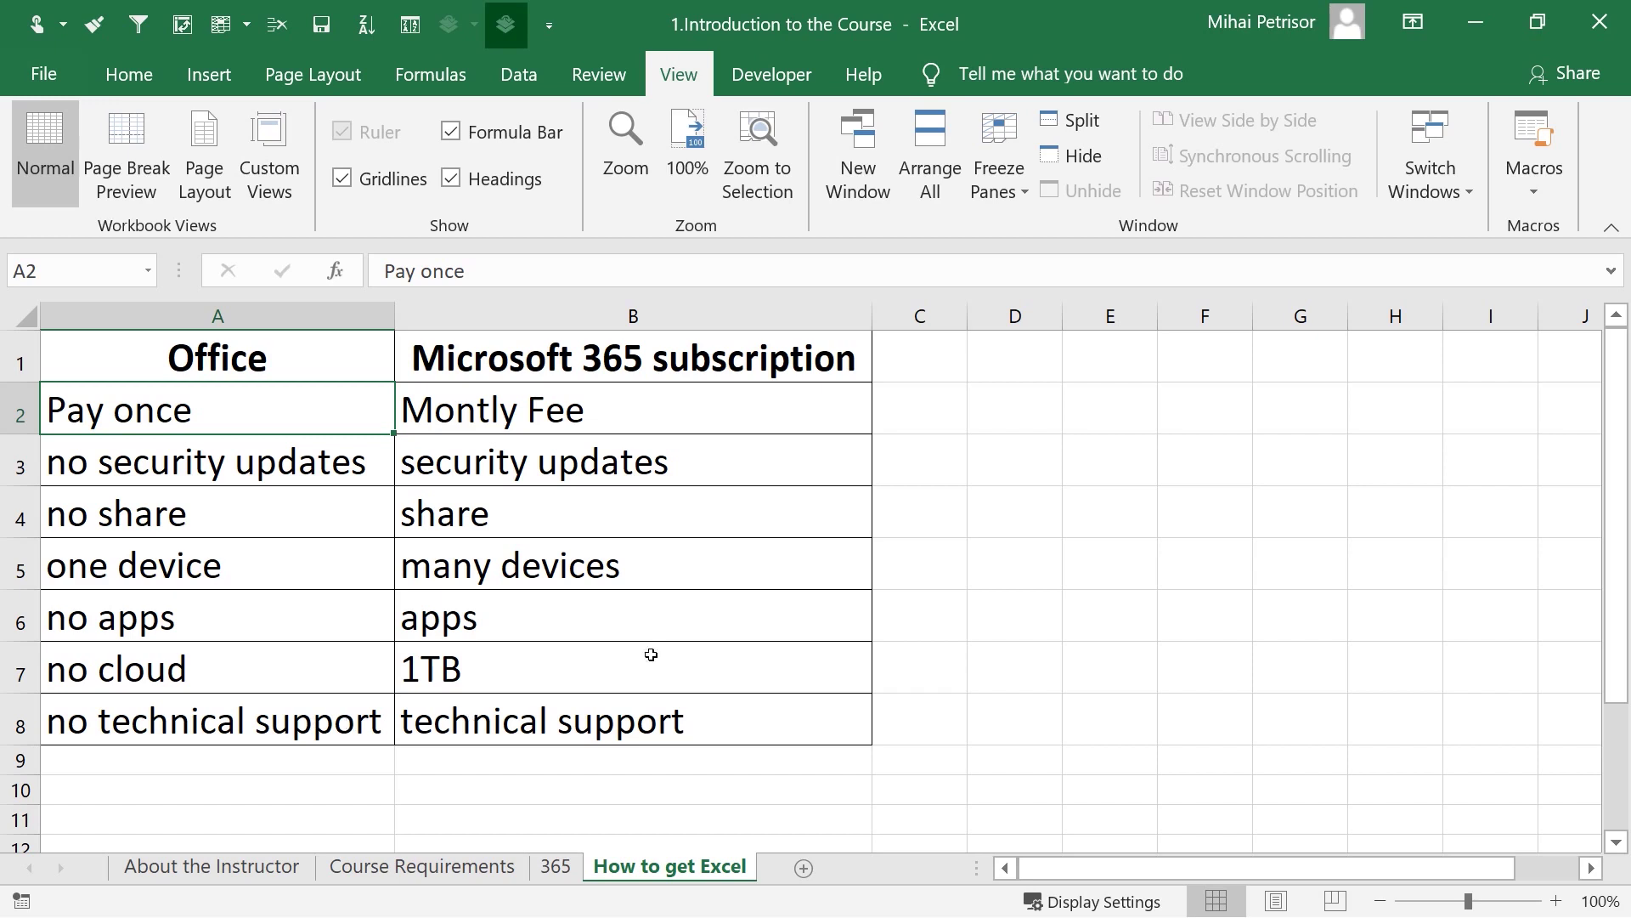
left_click(581, 408)
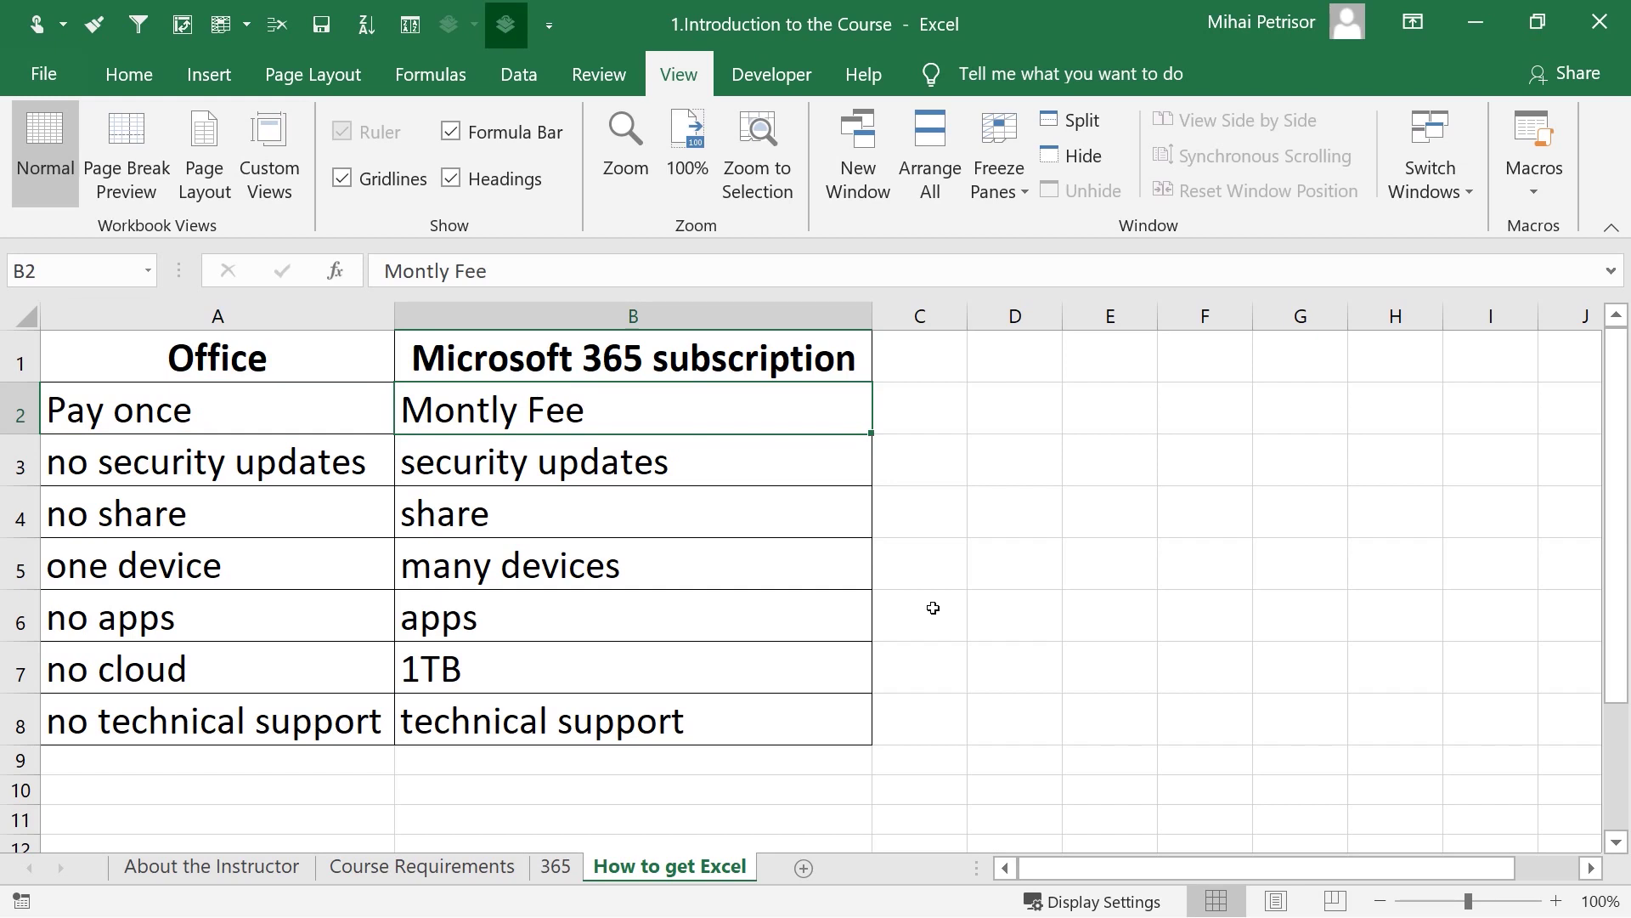
left_click(293, 473)
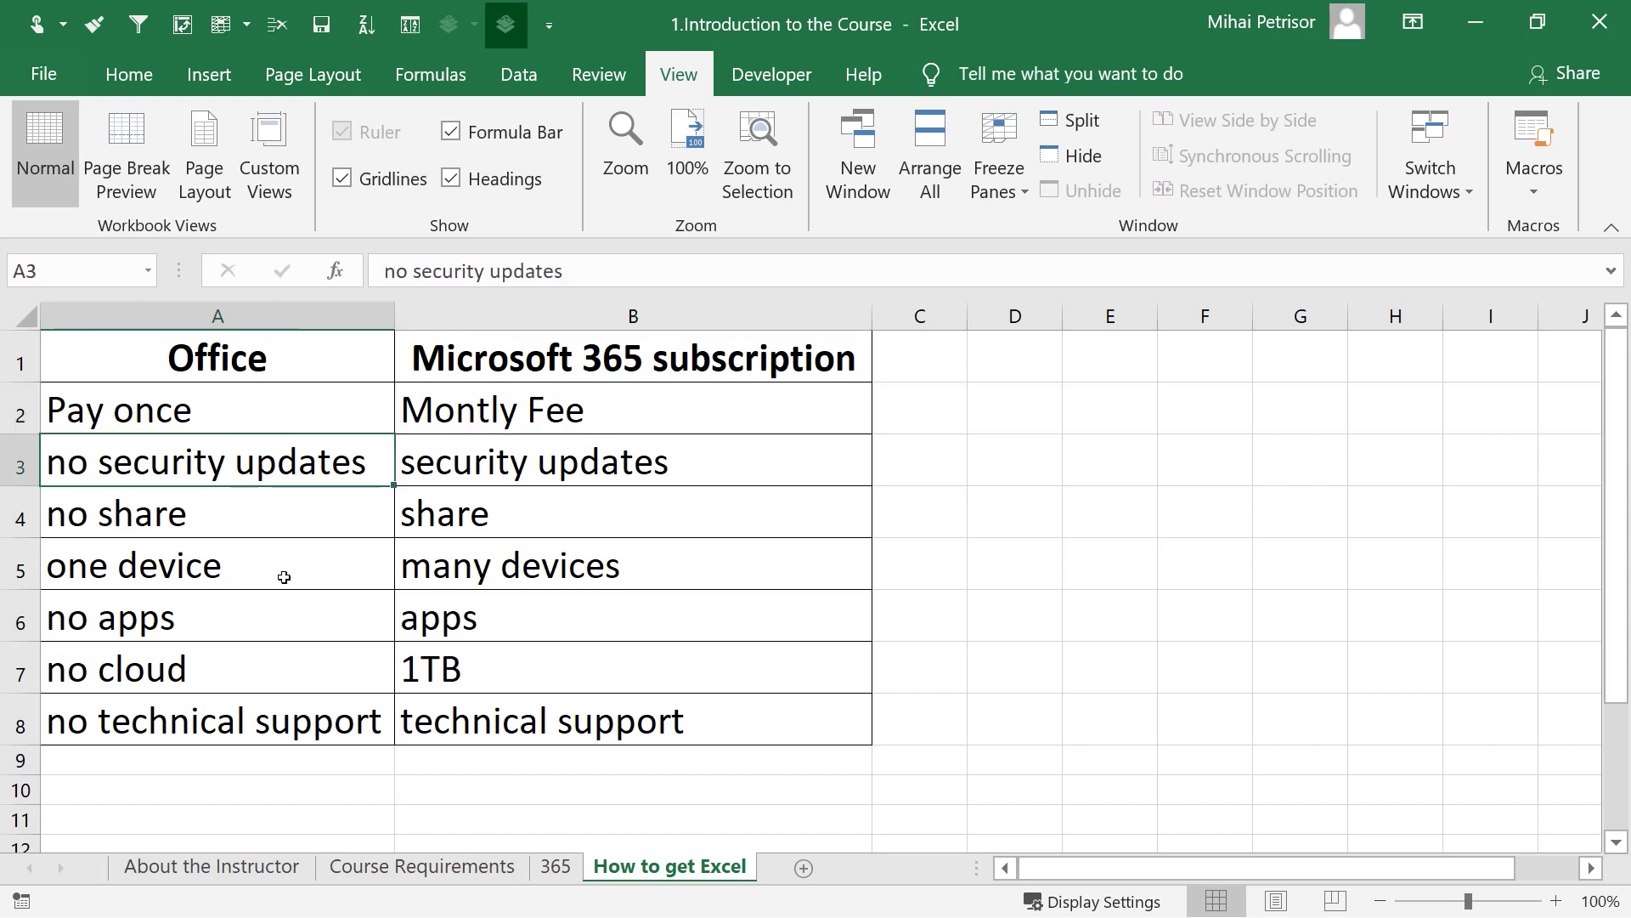
left_click(340, 562)
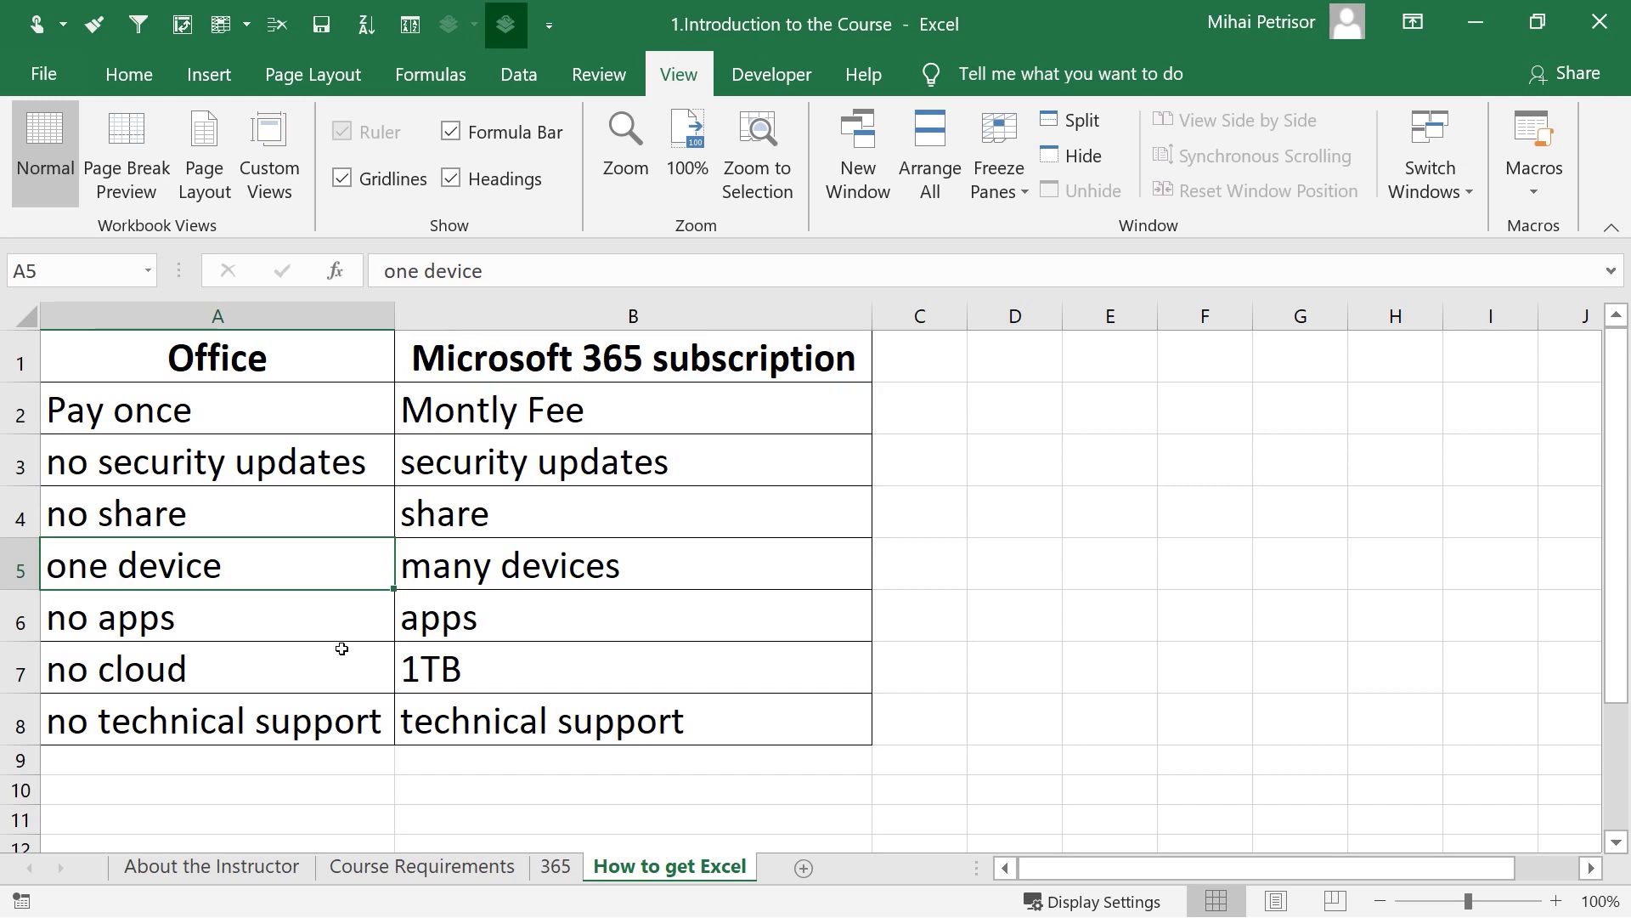
left_click(262, 512)
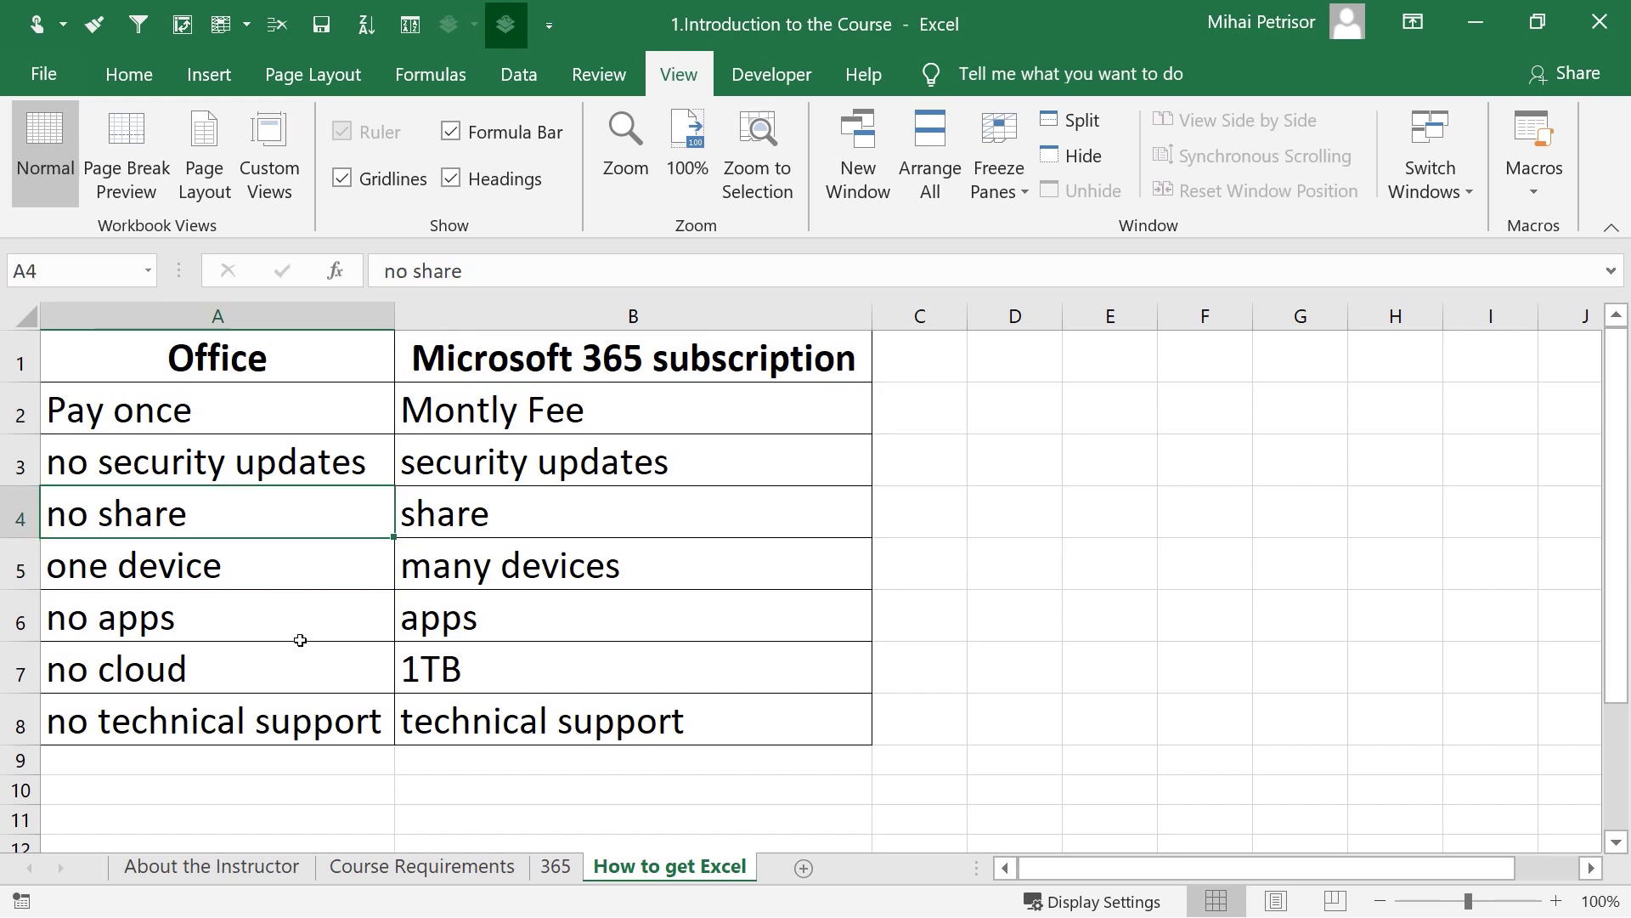
left_click_drag(300, 637, 303, 666)
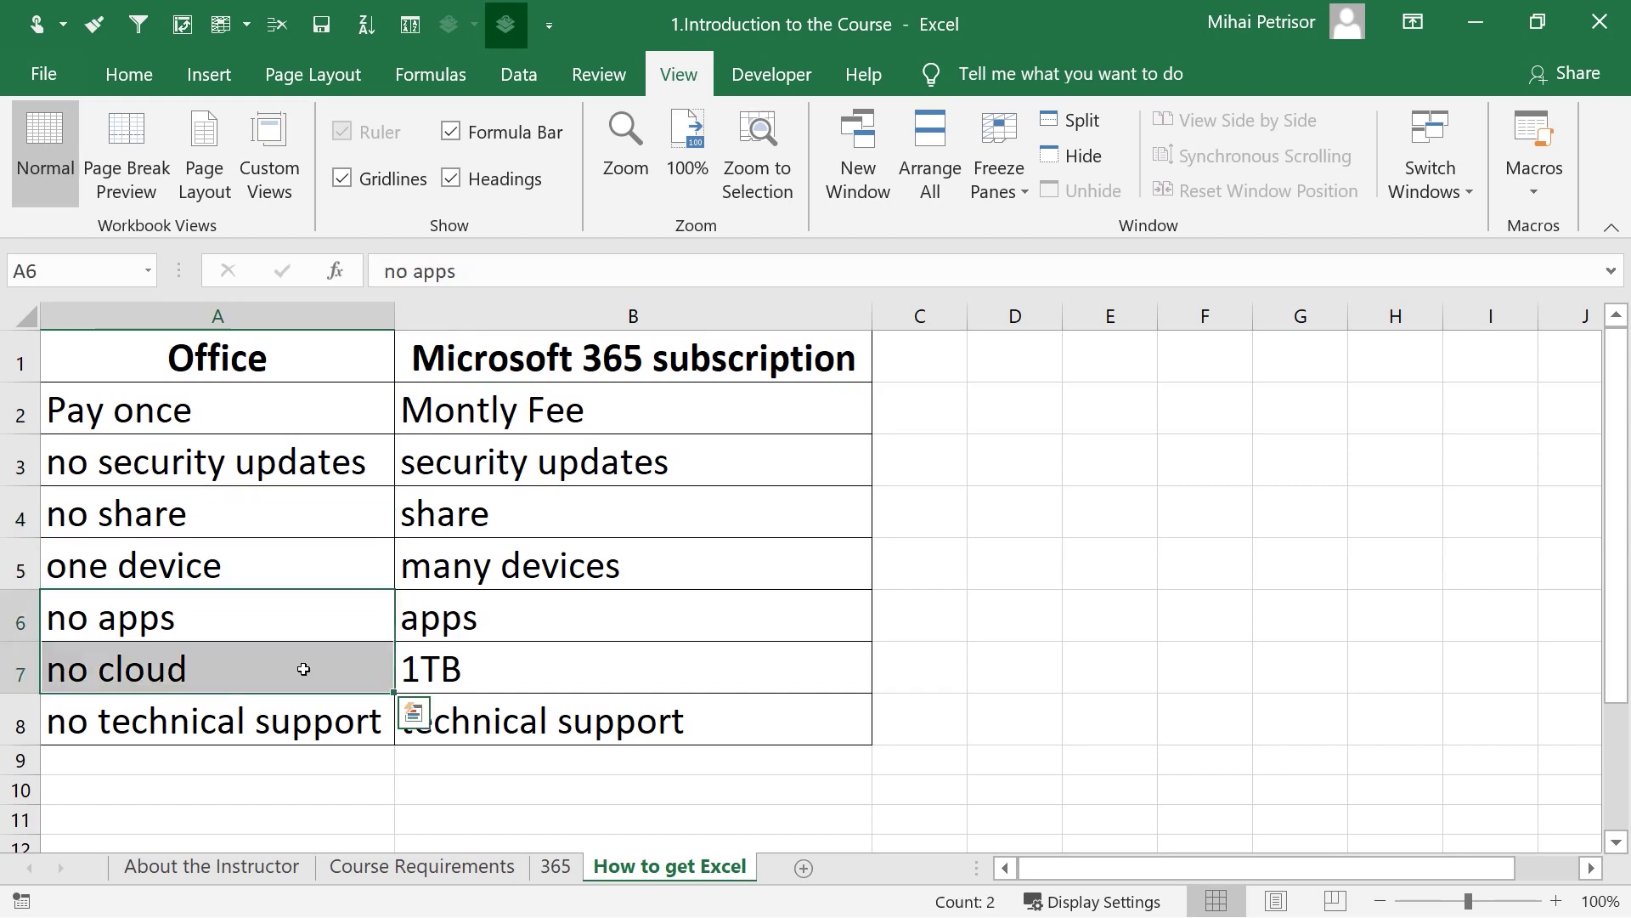
left_click(301, 730)
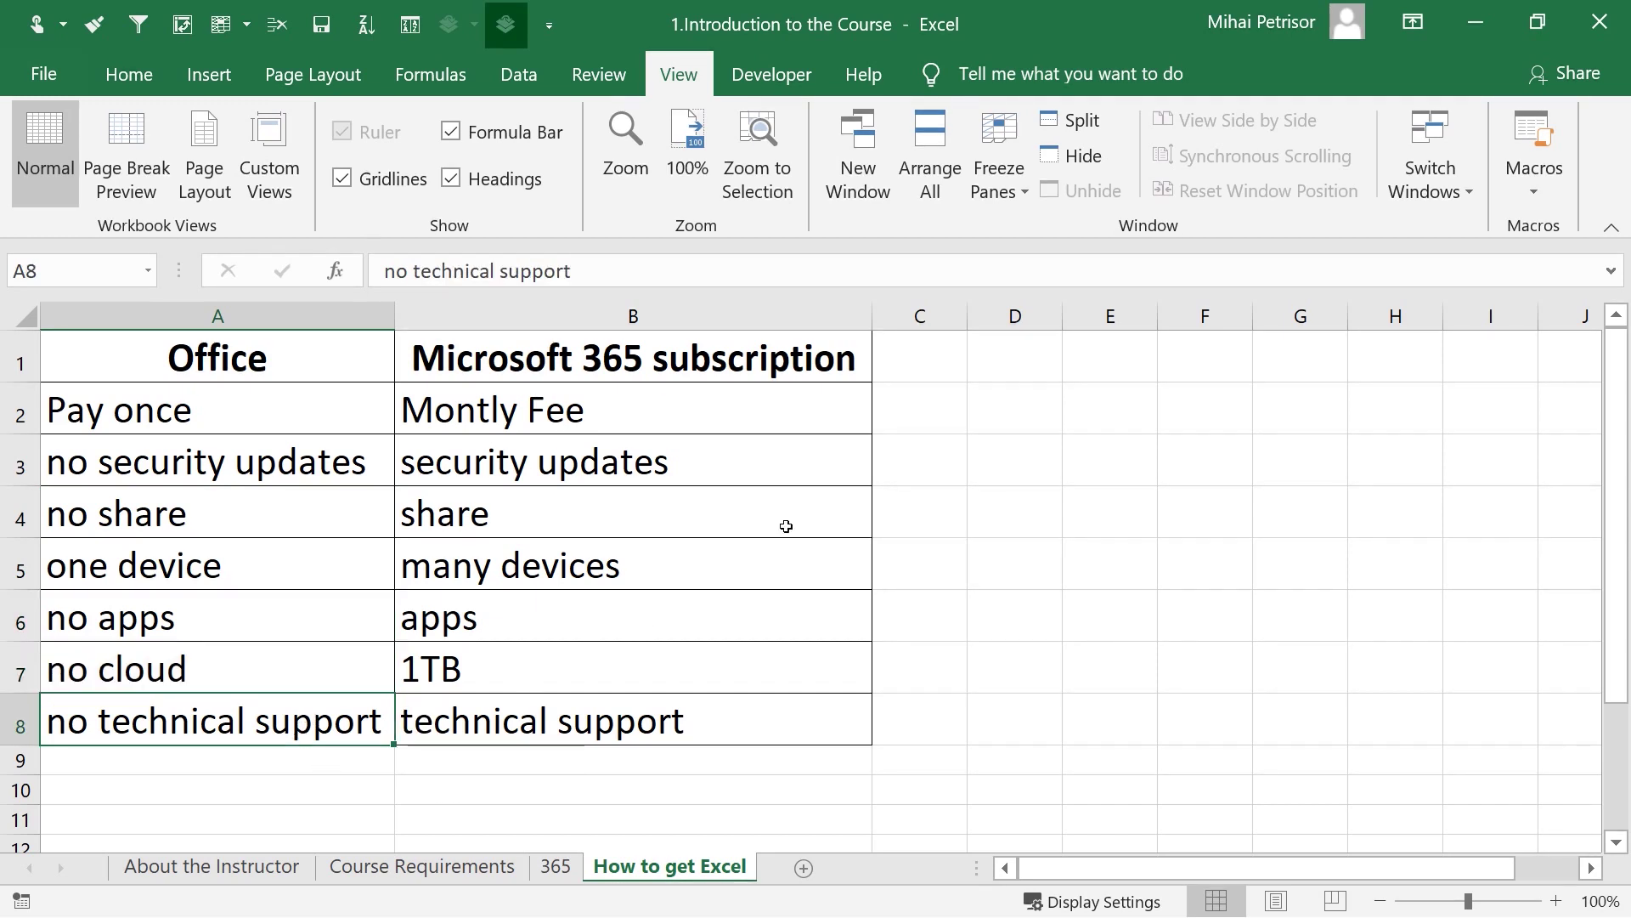
- Go through the Microsoft 365 subscription column of the comparison, covering fee, security updates, sharing, devices, apps, cloud storage and technical support
left_click(837, 365)
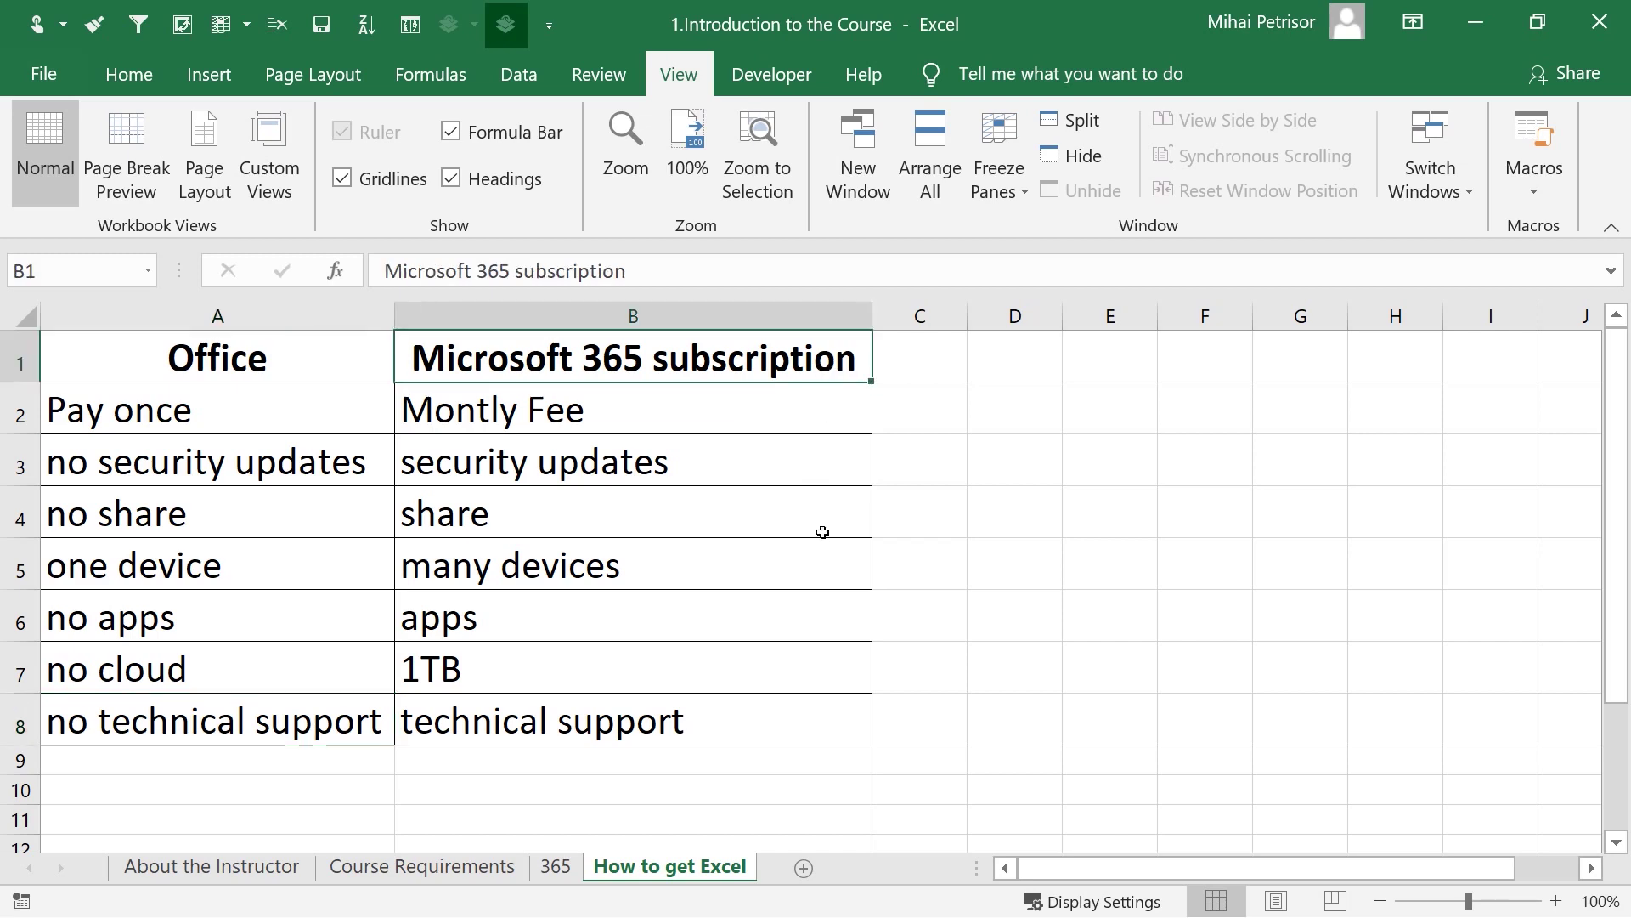
left_click(812, 459)
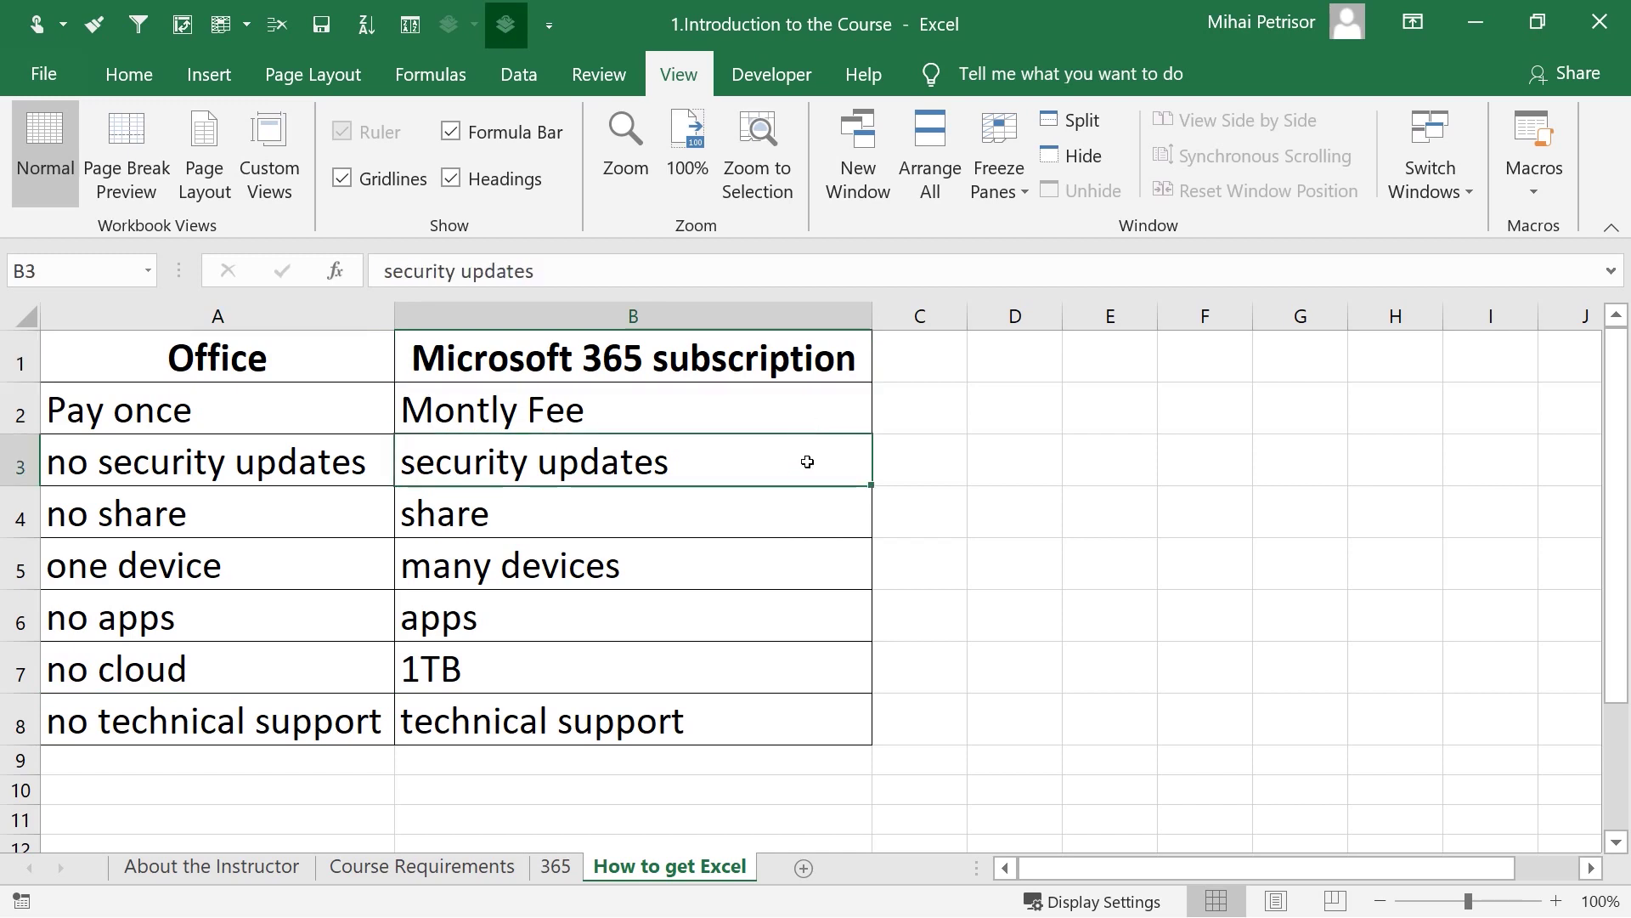
left_click(762, 410)
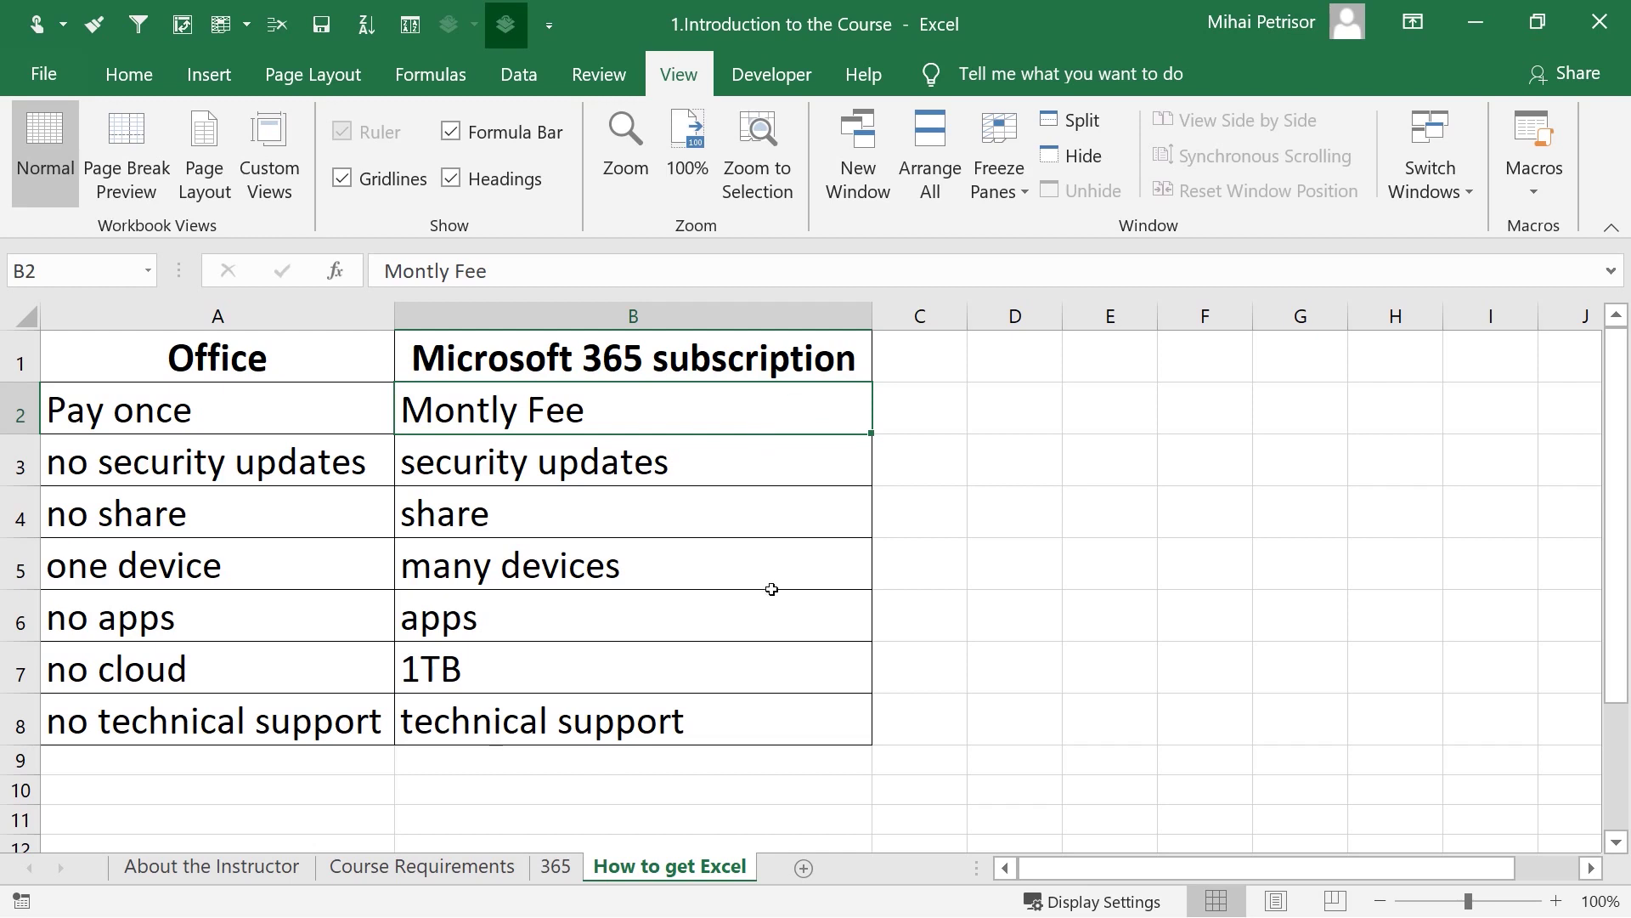
left_click(650, 456)
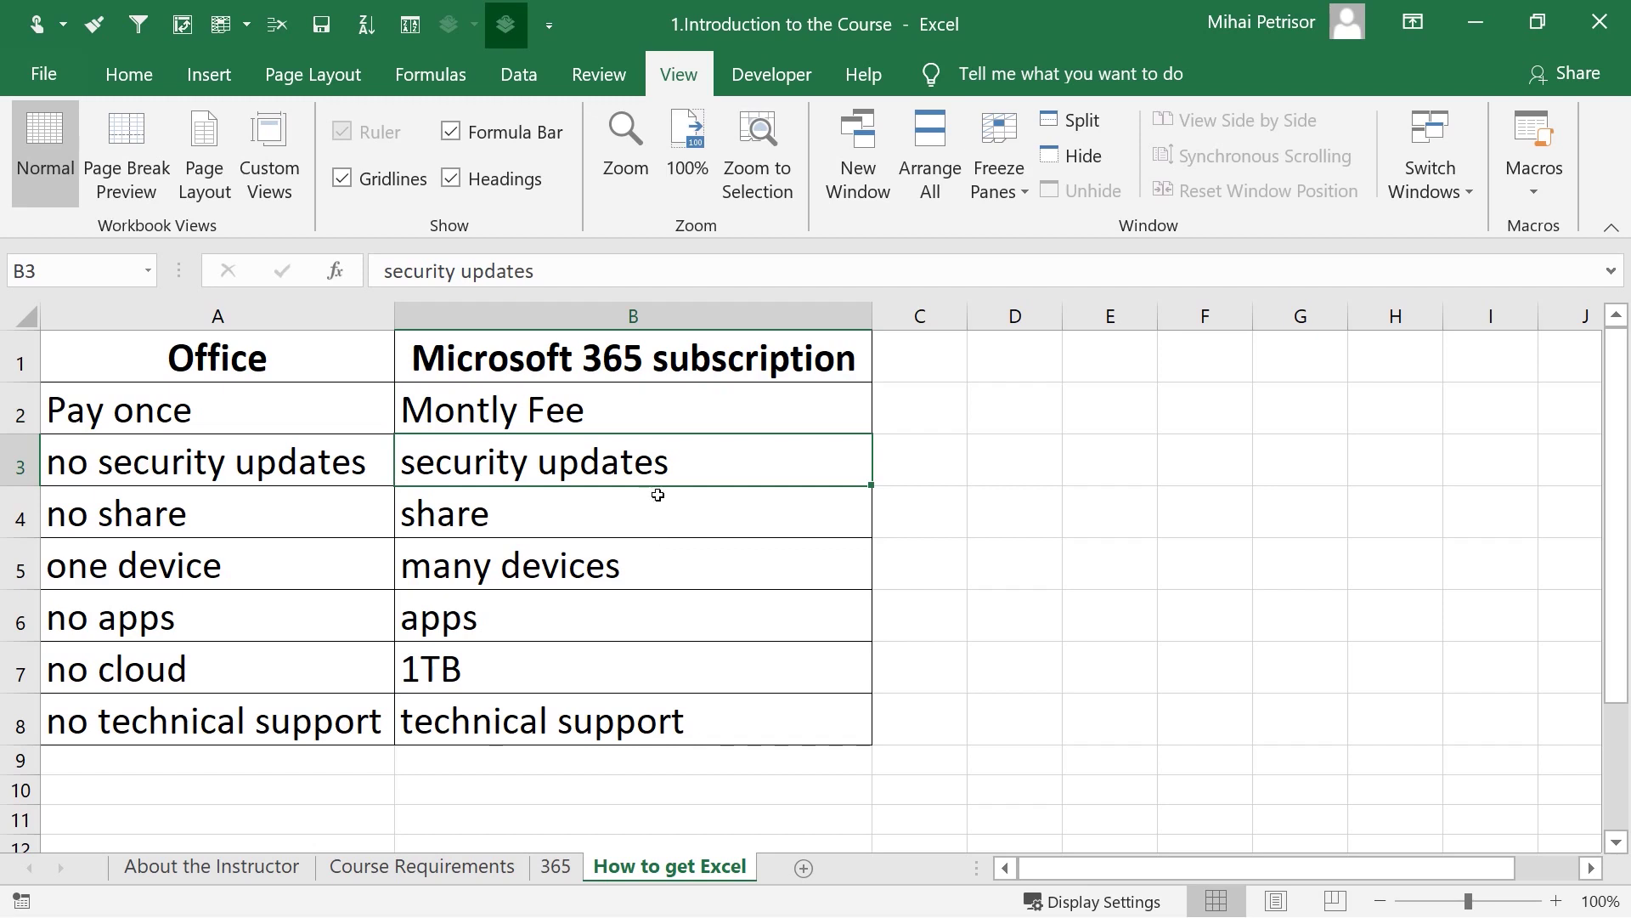
left_click_drag(667, 509, 677, 572)
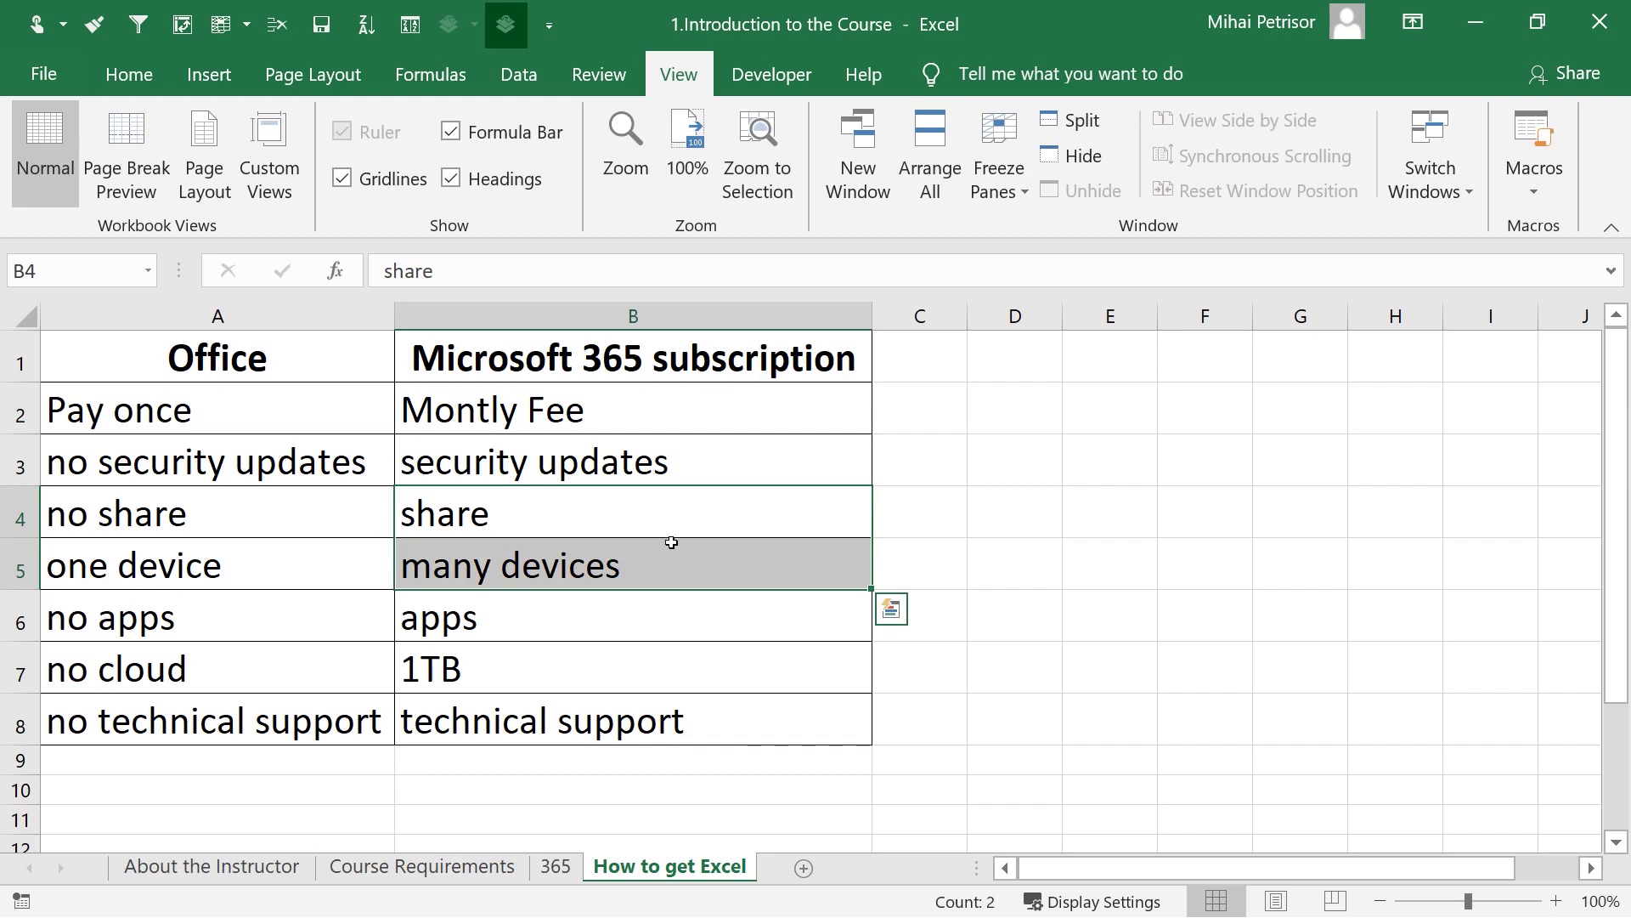
left_click(671, 571)
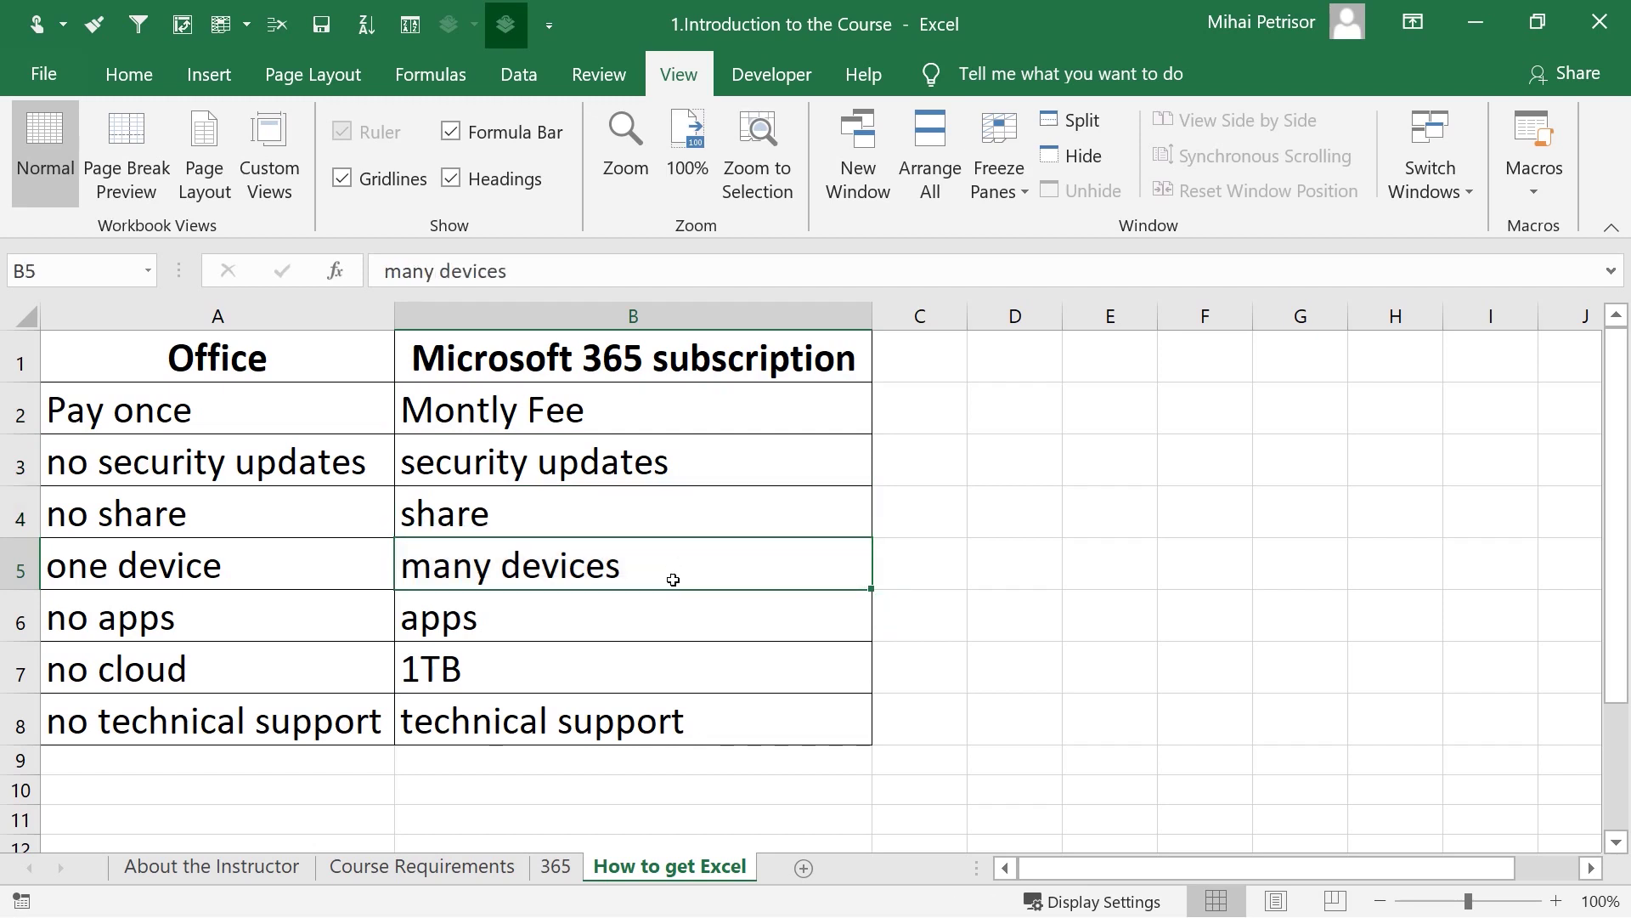
left_click(675, 624)
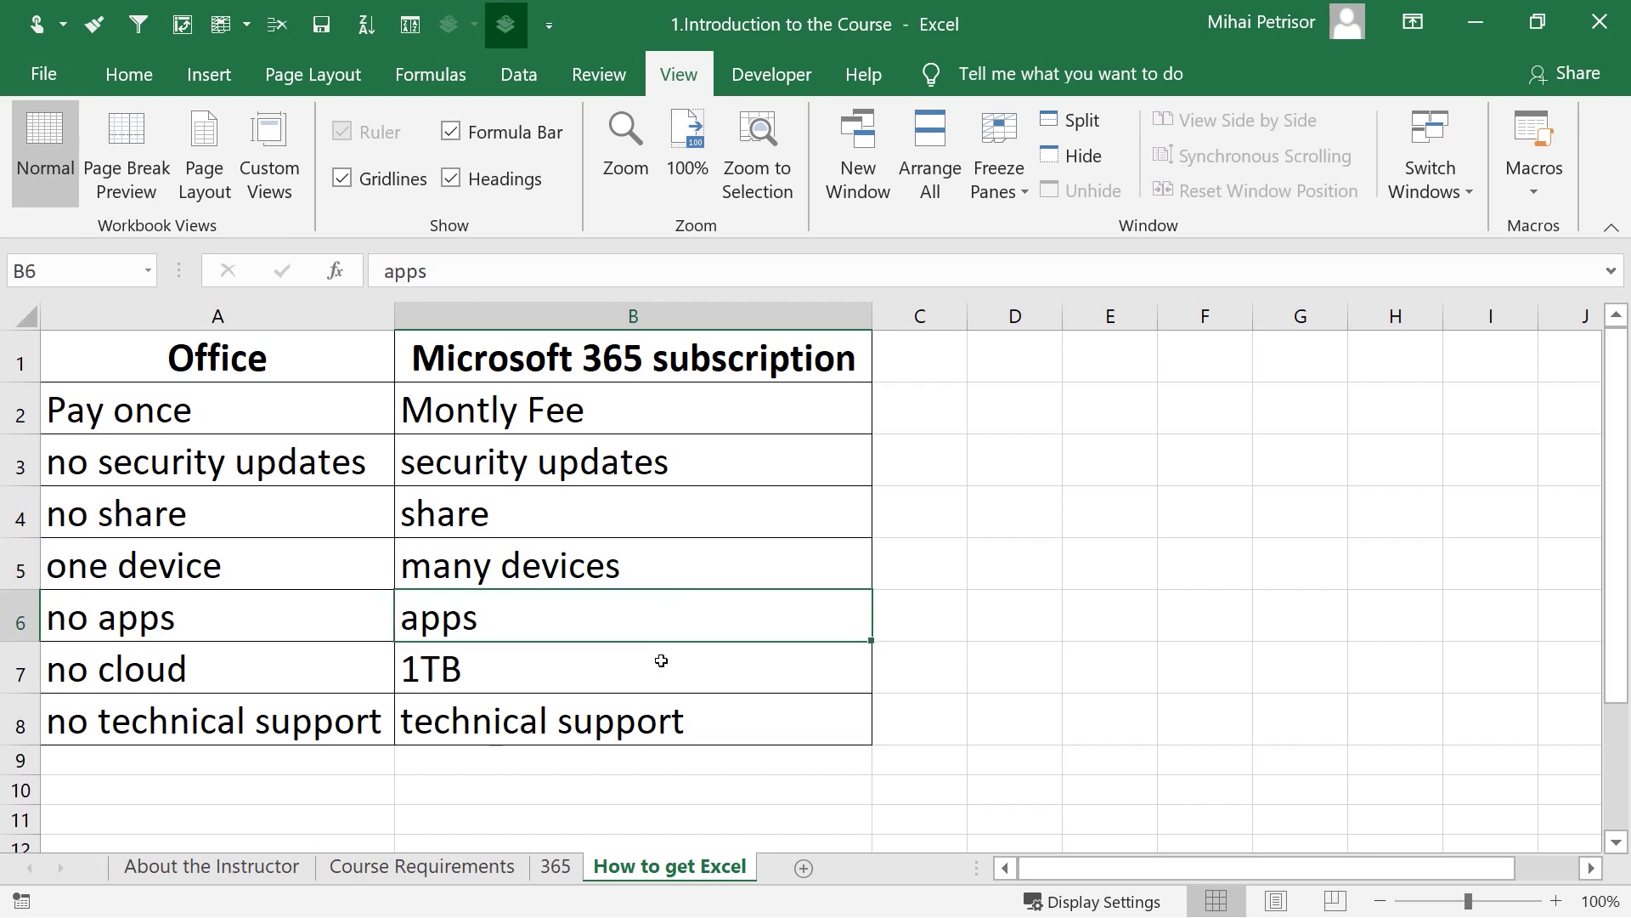
left_click(671, 718)
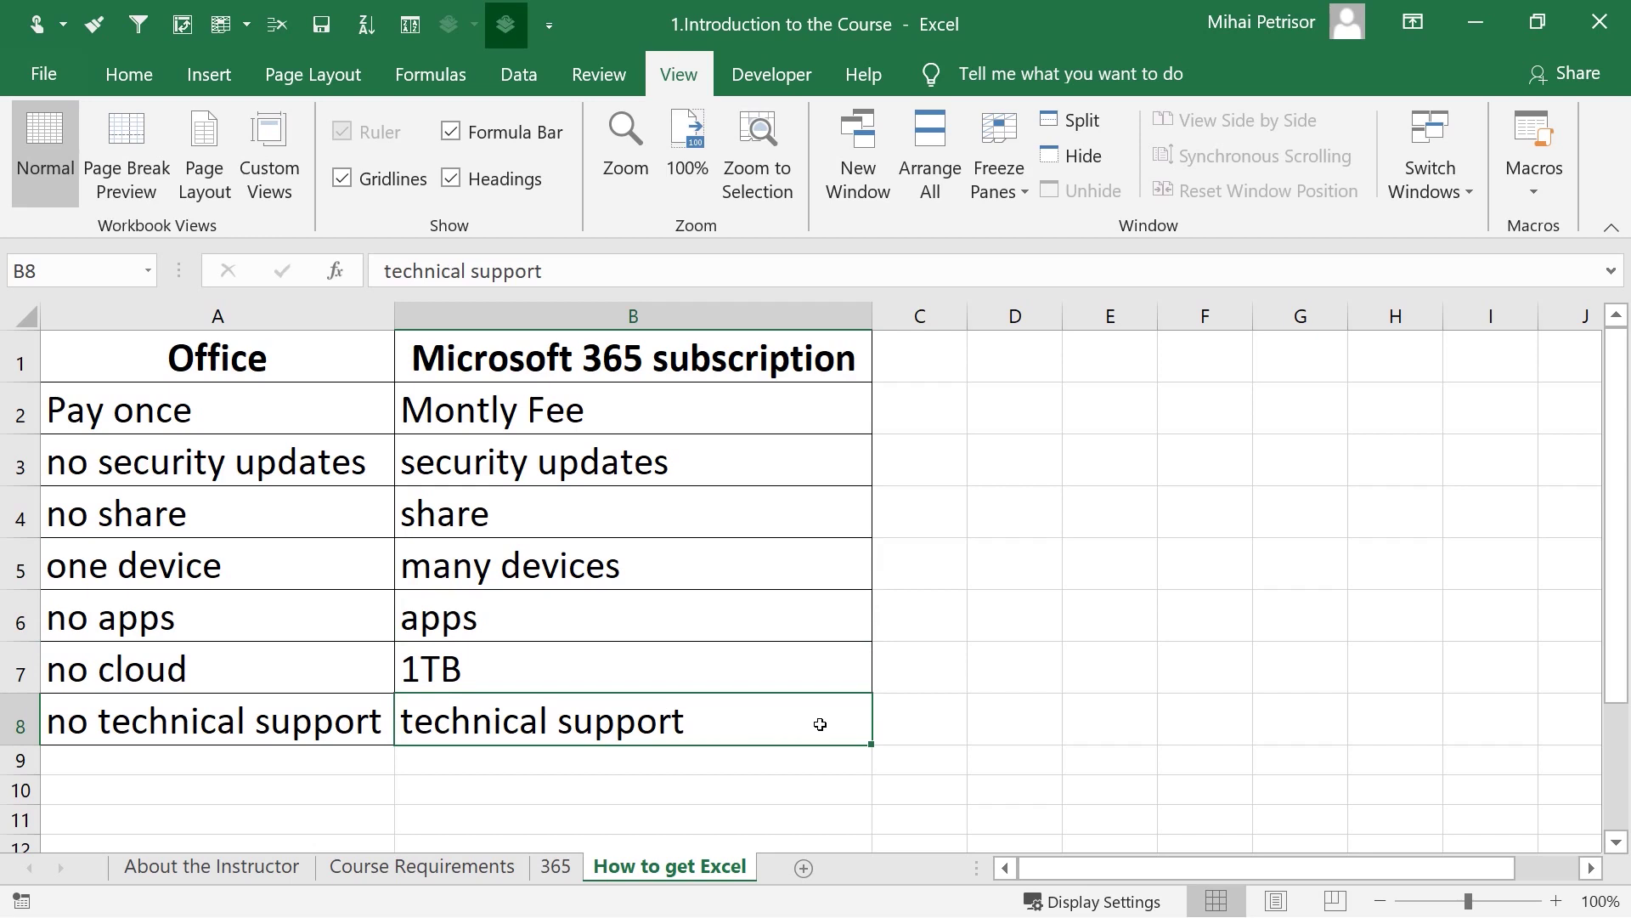
left_click(614, 656)
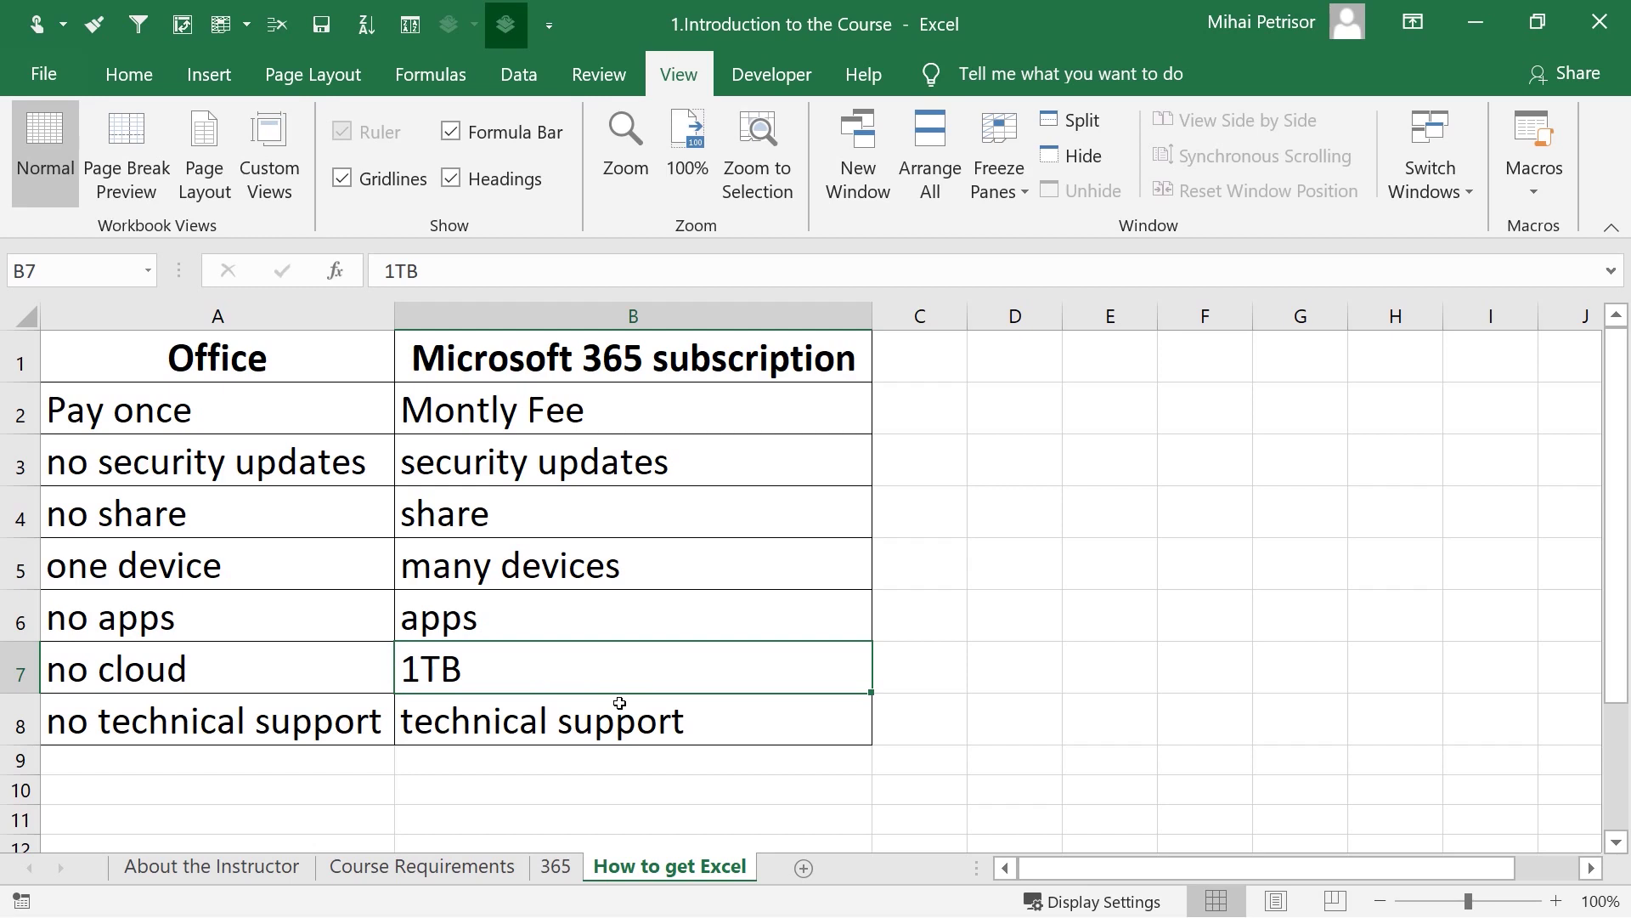
left_click(537, 632)
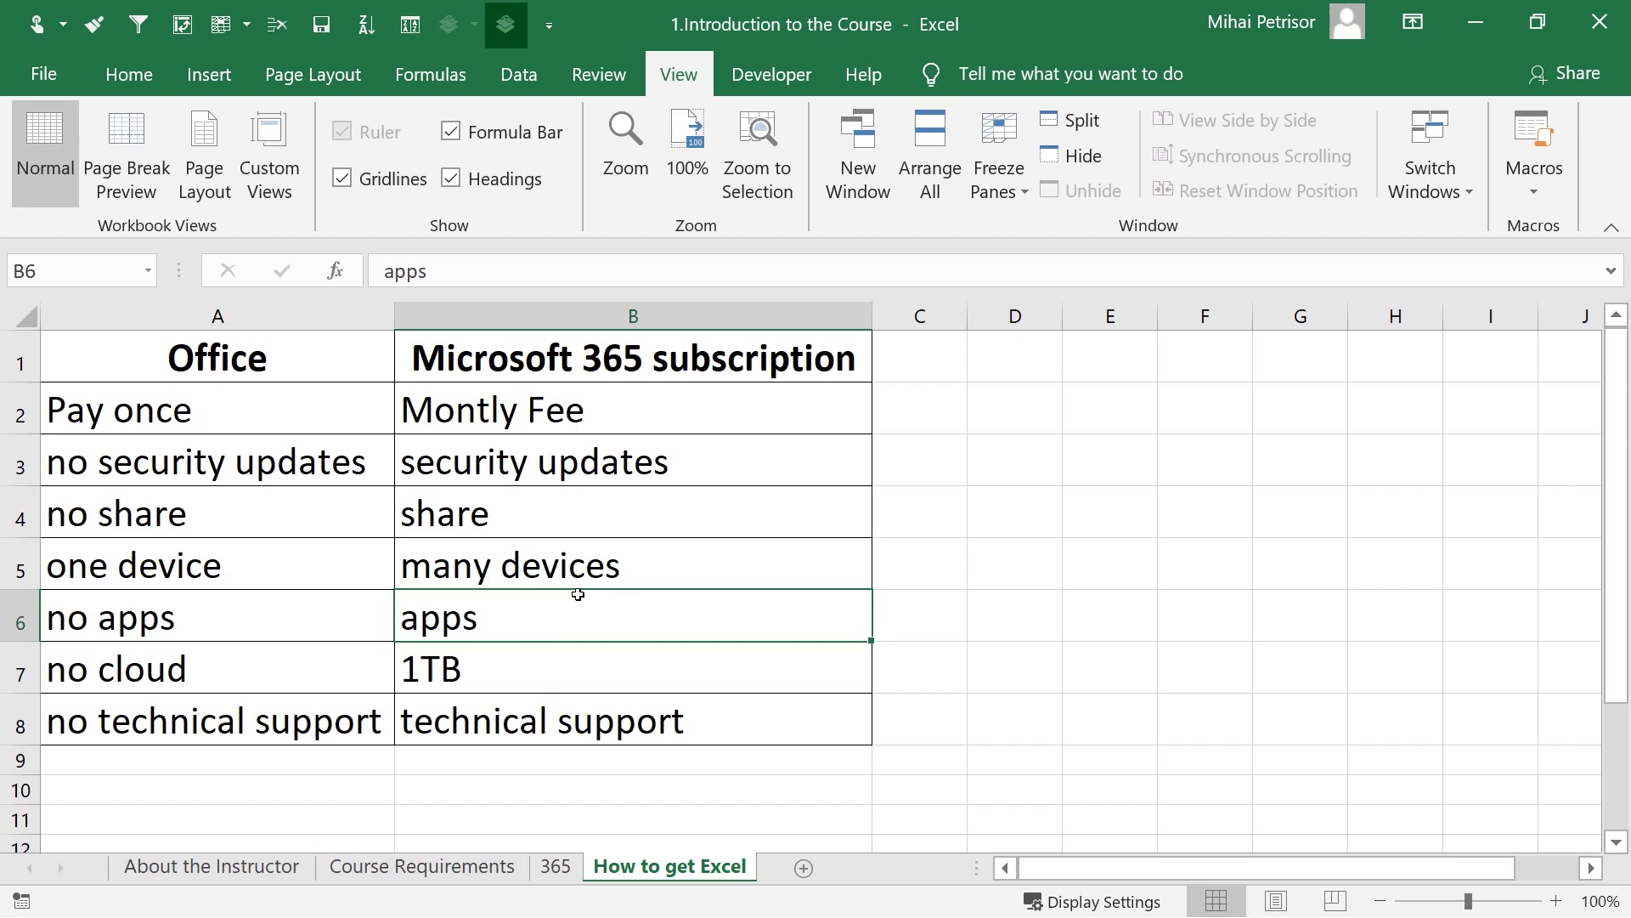
- Examine the home and business product options on the 365 sheet alongside the comparison table on the How to get Excel sheet
left_click(555, 867)
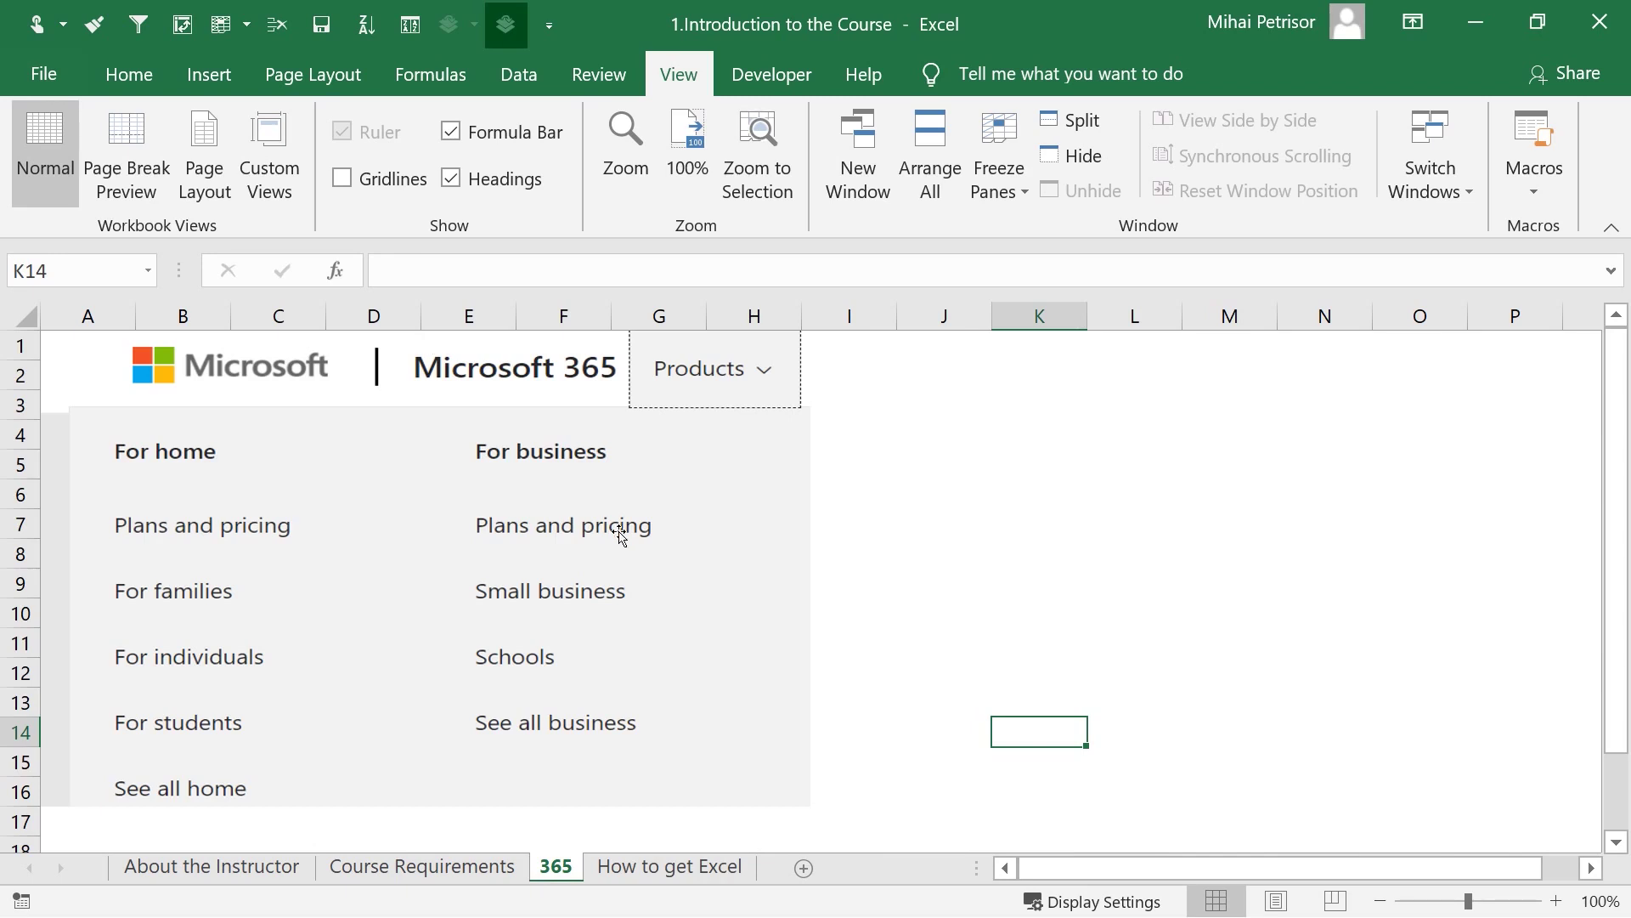
left_click(828, 588)
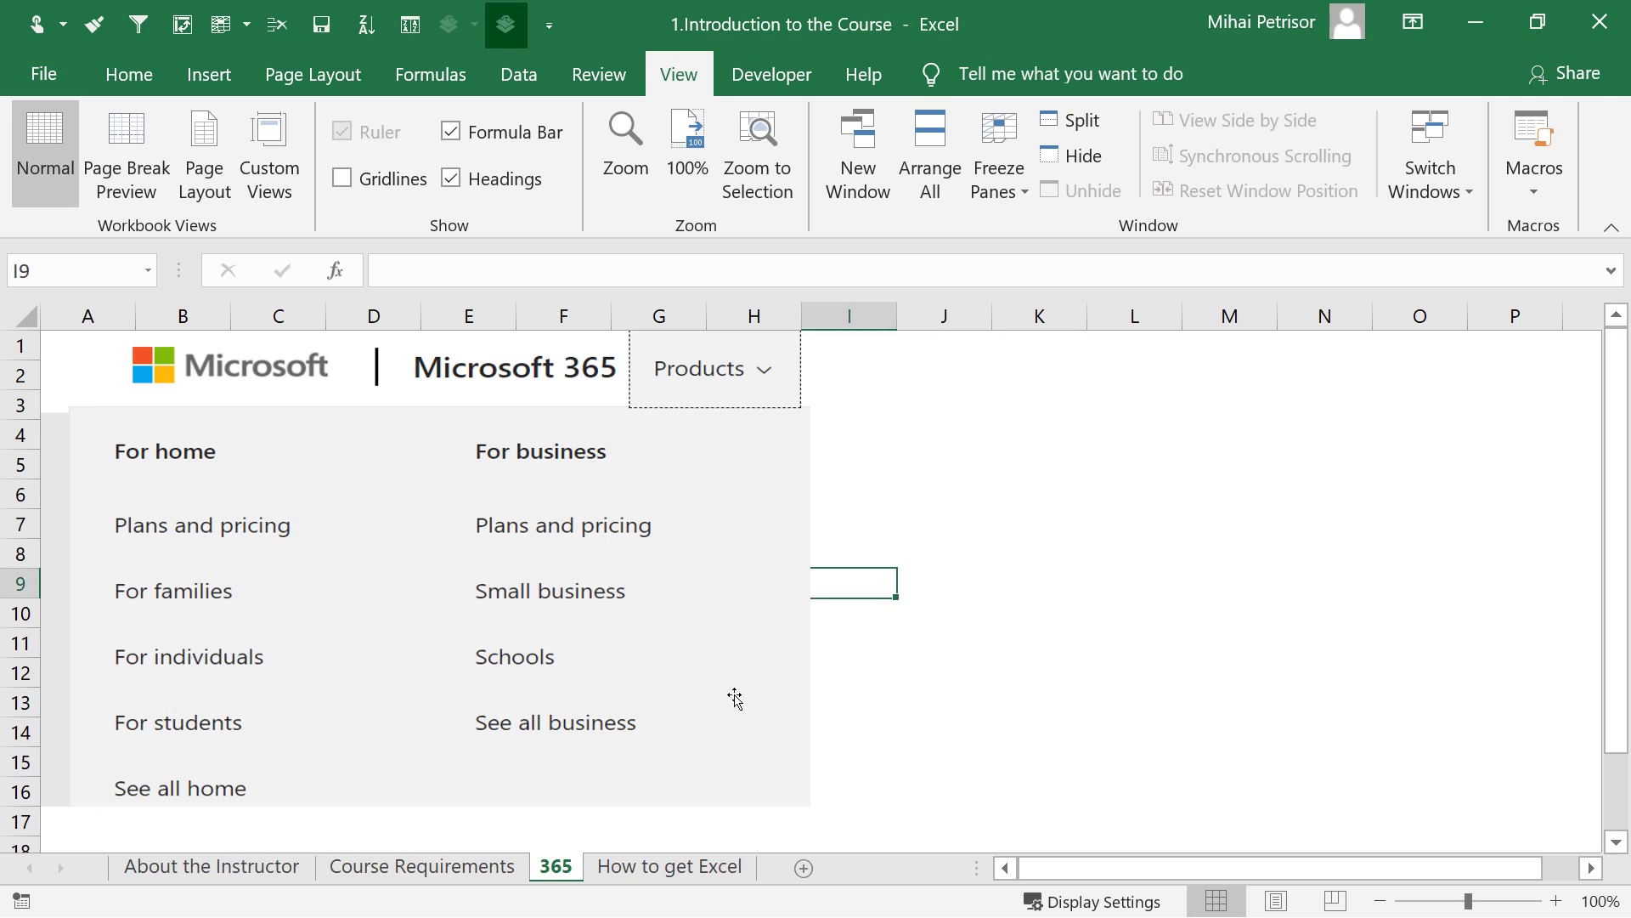
left_click(620, 866)
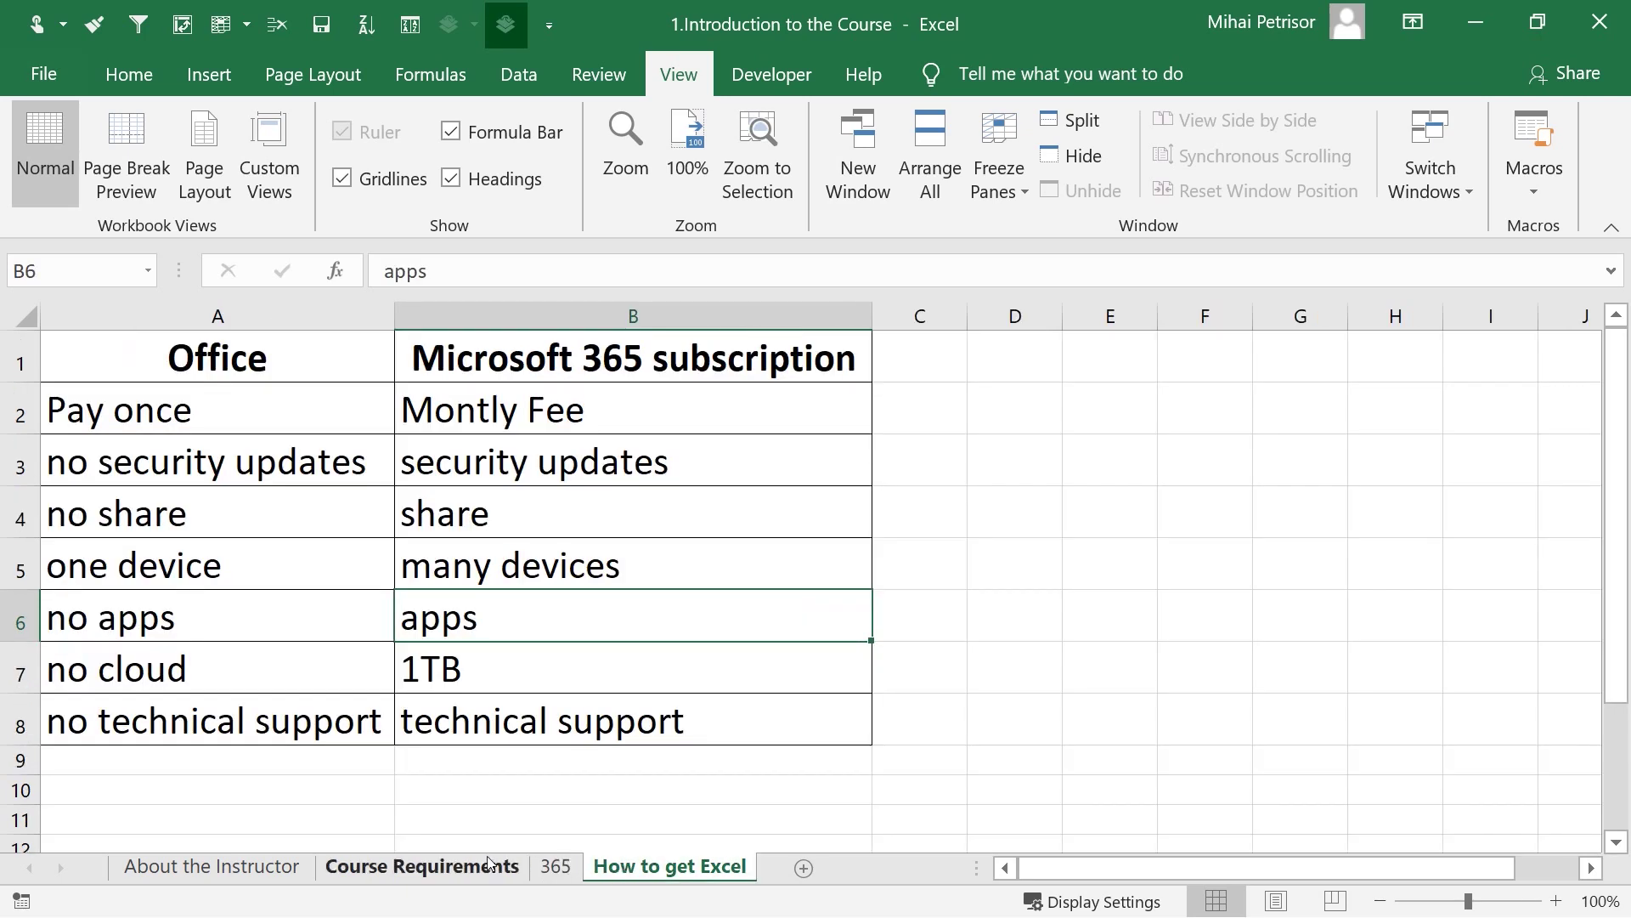
left_click(554, 866)
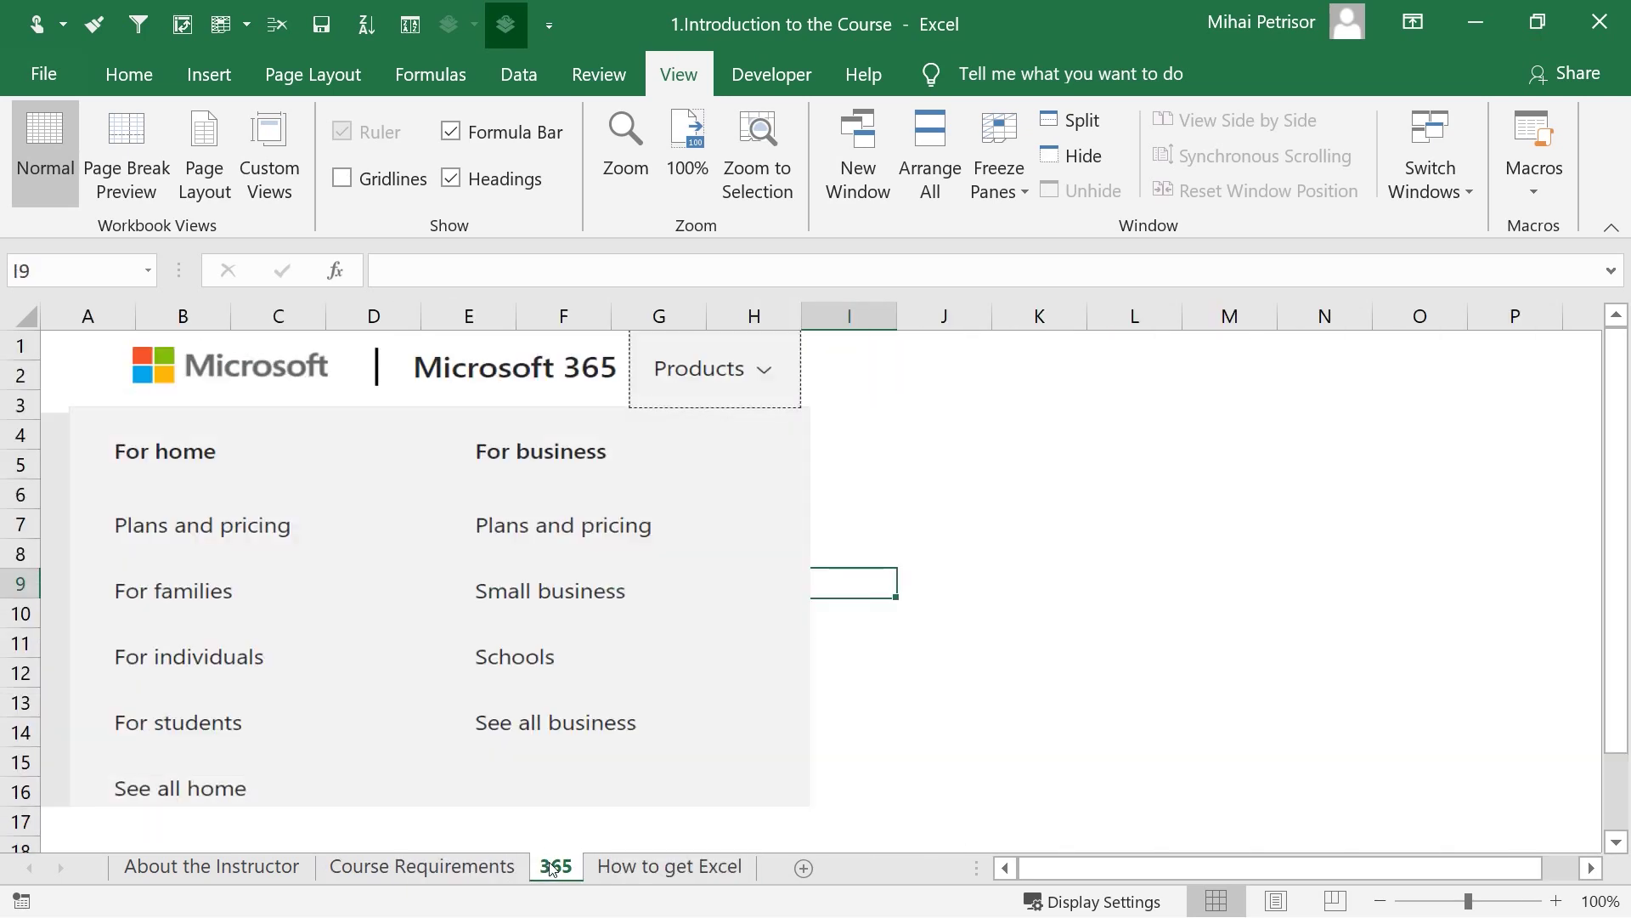
left_click(680, 868)
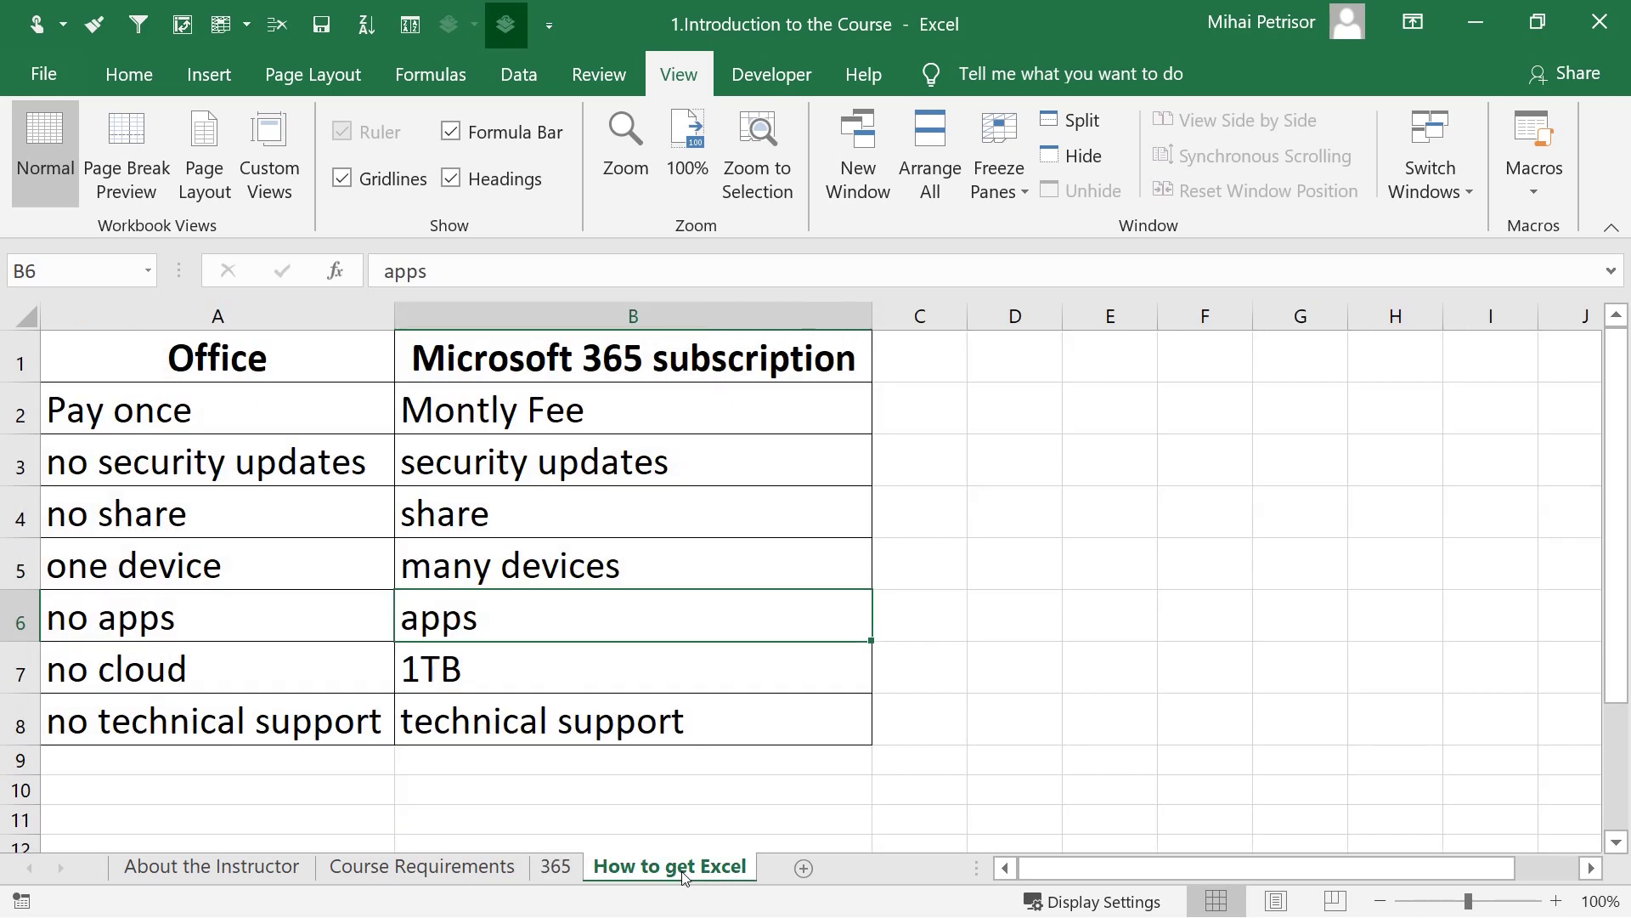
left_click(967, 602)
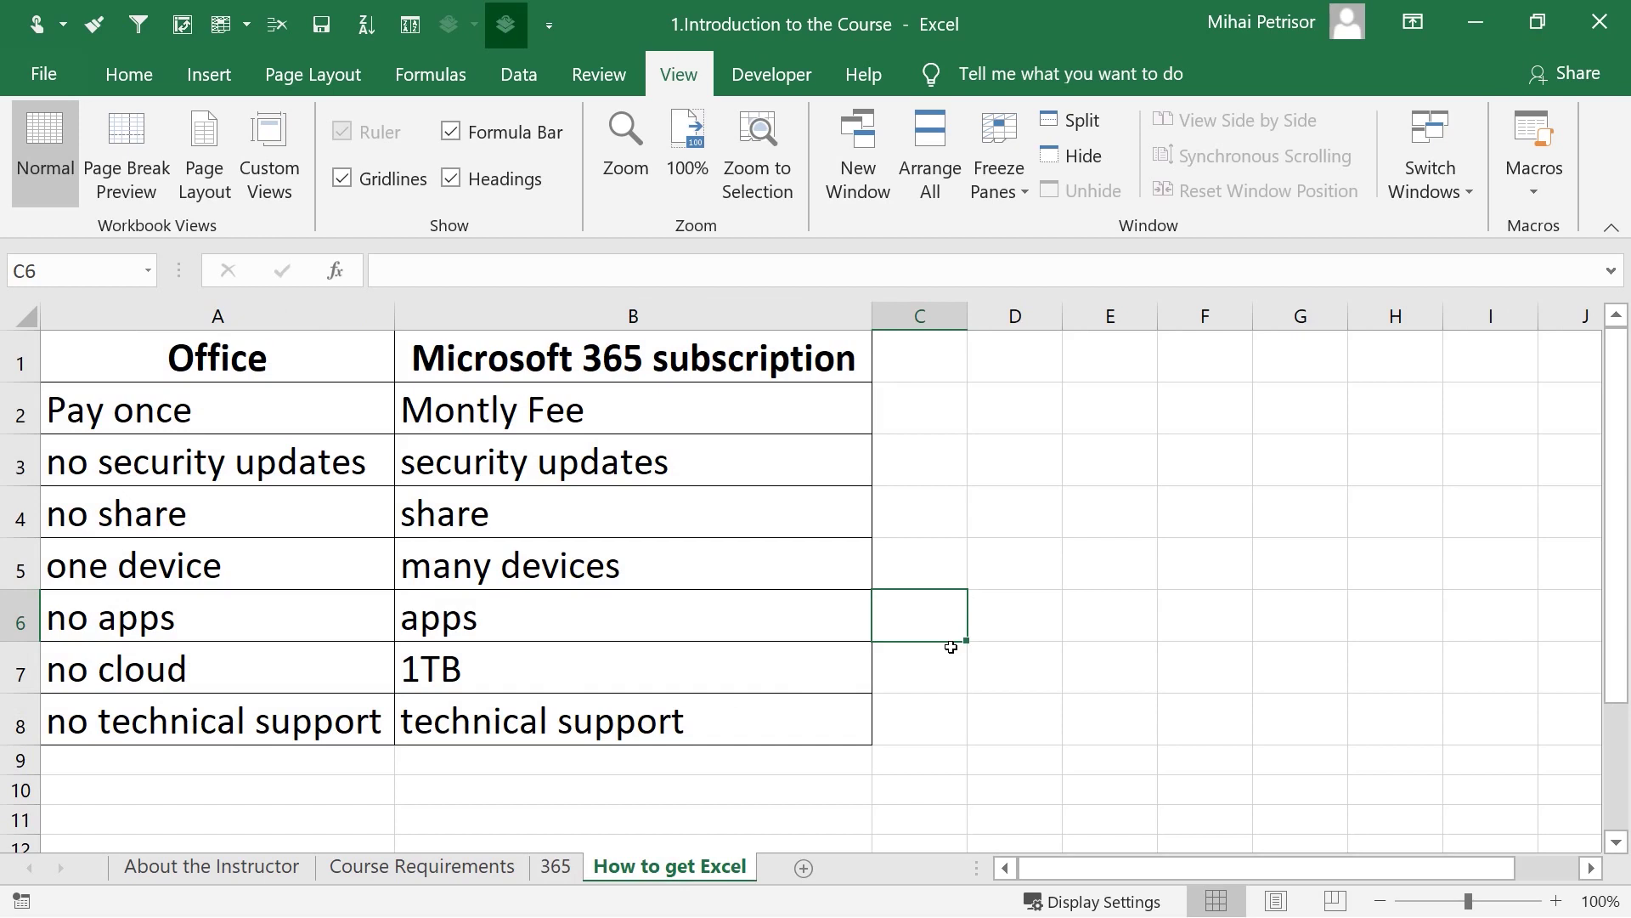
left_click(557, 867)
left_click(1013, 656)
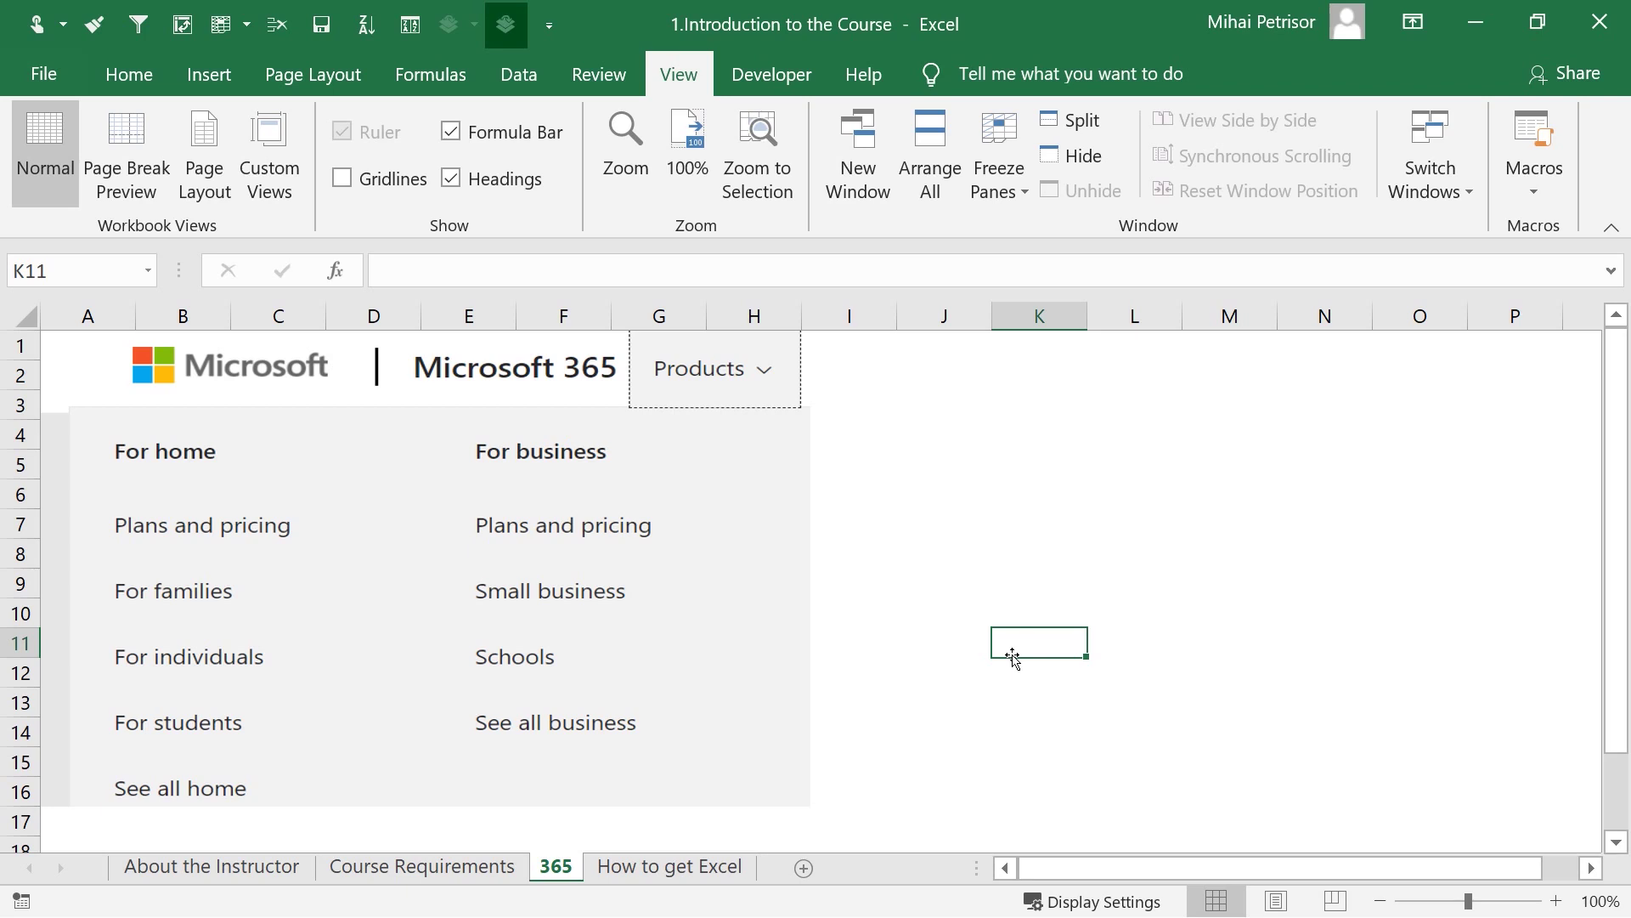
left_click(624, 869)
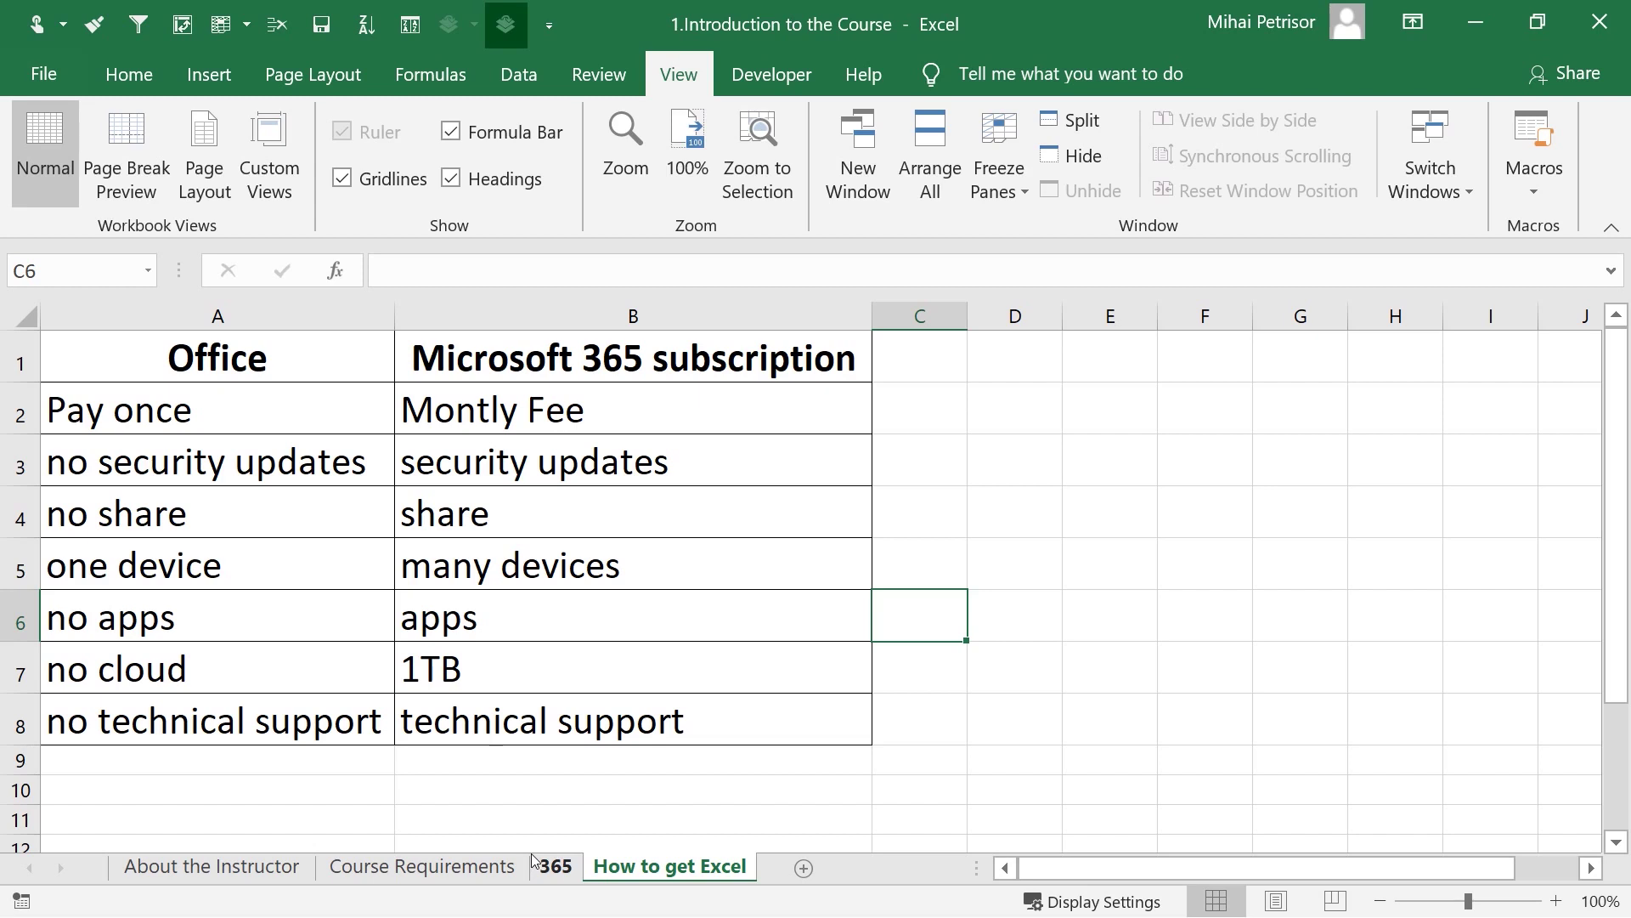
left_click(927, 556)
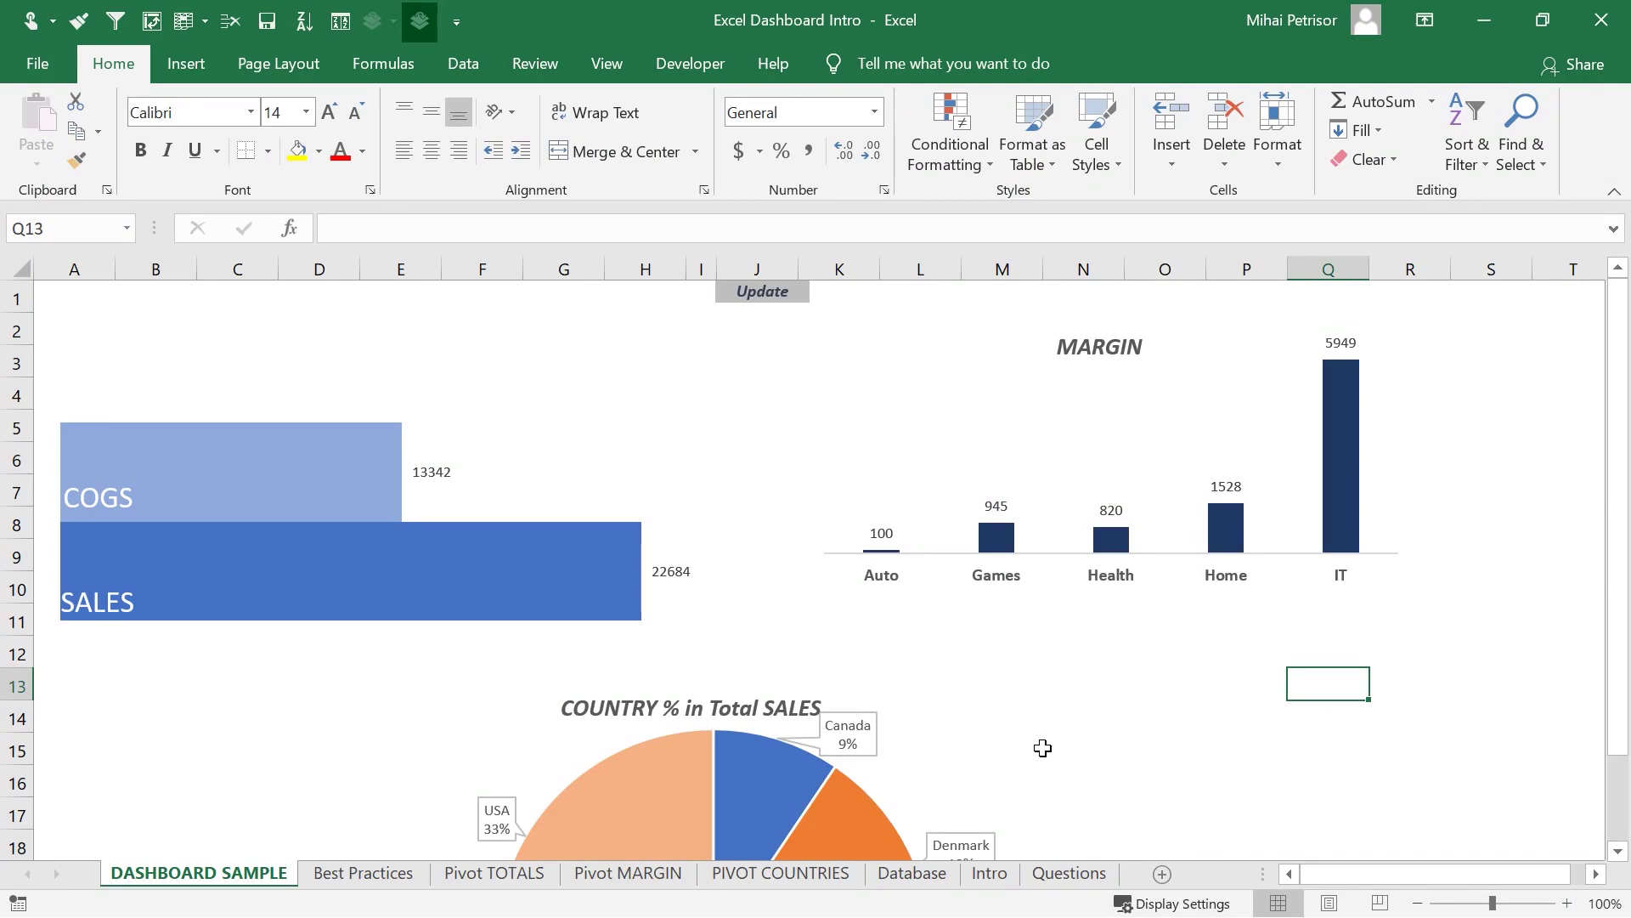
- Open the Intro sheet of the Excel Dashboard Intro workbook and read the notes about dashboards
left_click(989, 873)
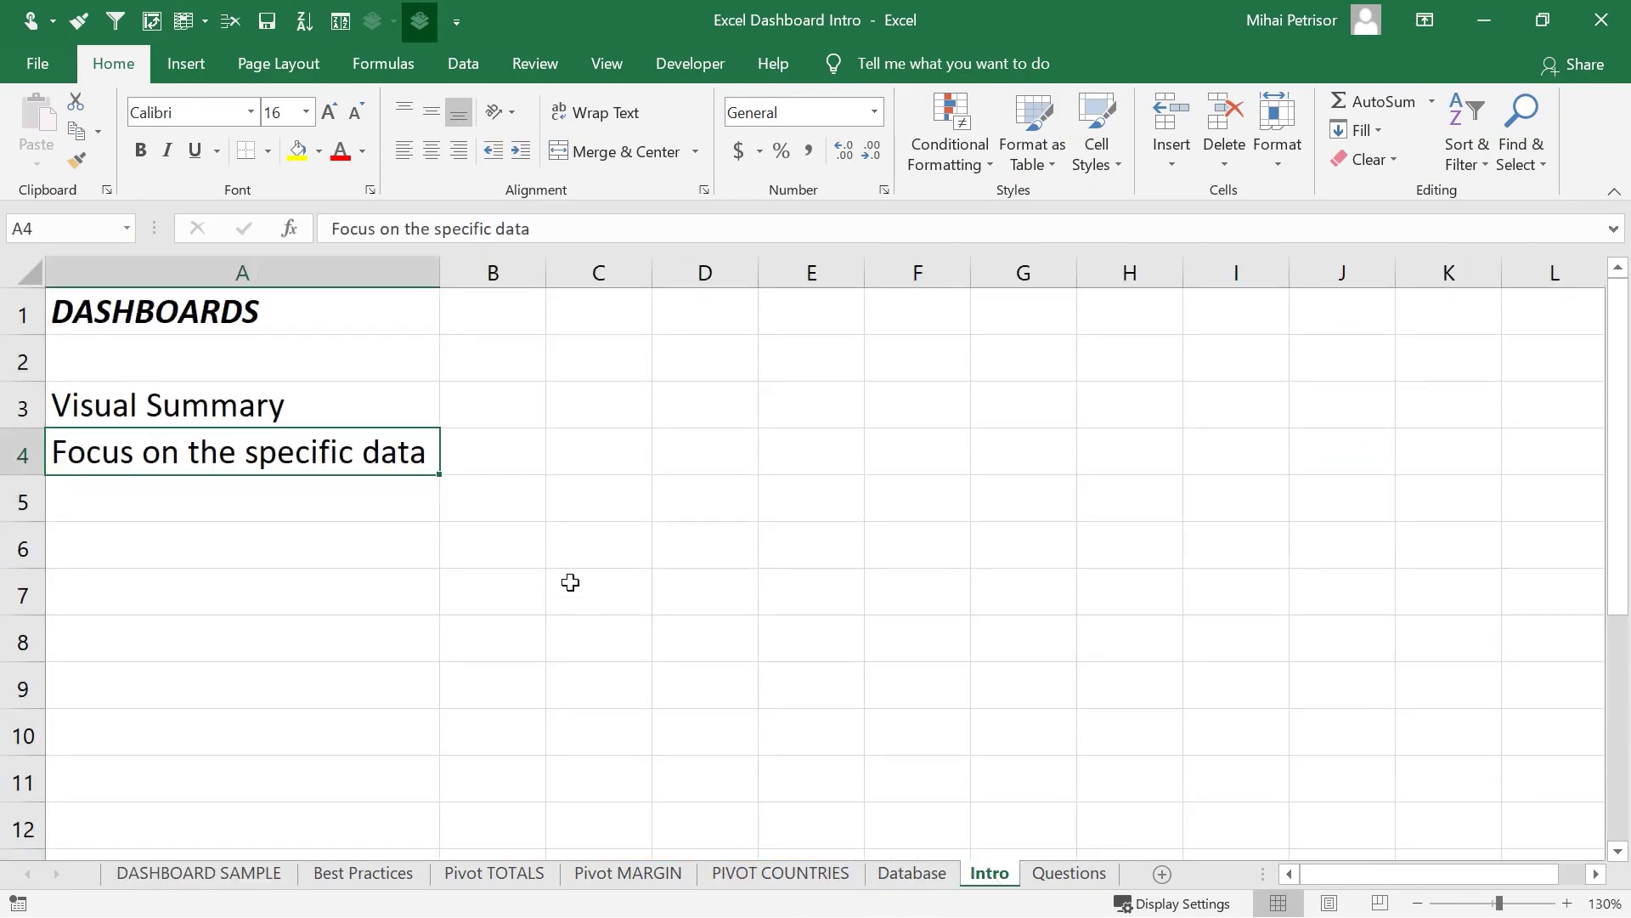
left_click(506, 508)
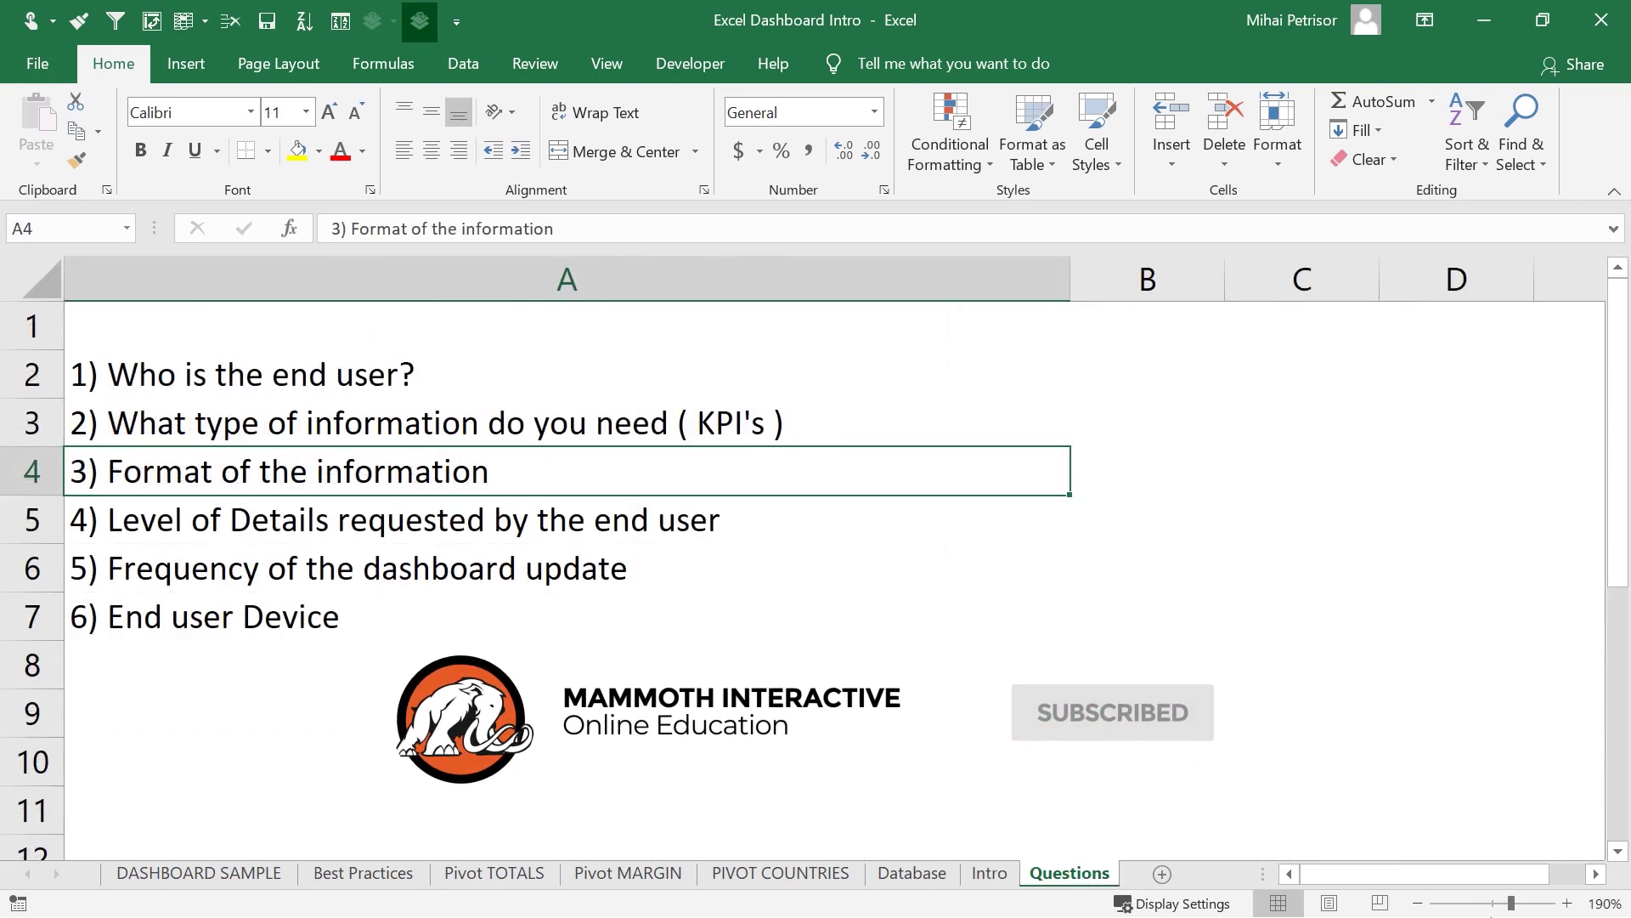
- Review the Questions and Best Practices sheets, and view the charts on the DASHBOARD SAMPLE sheet
left_click(387, 647)
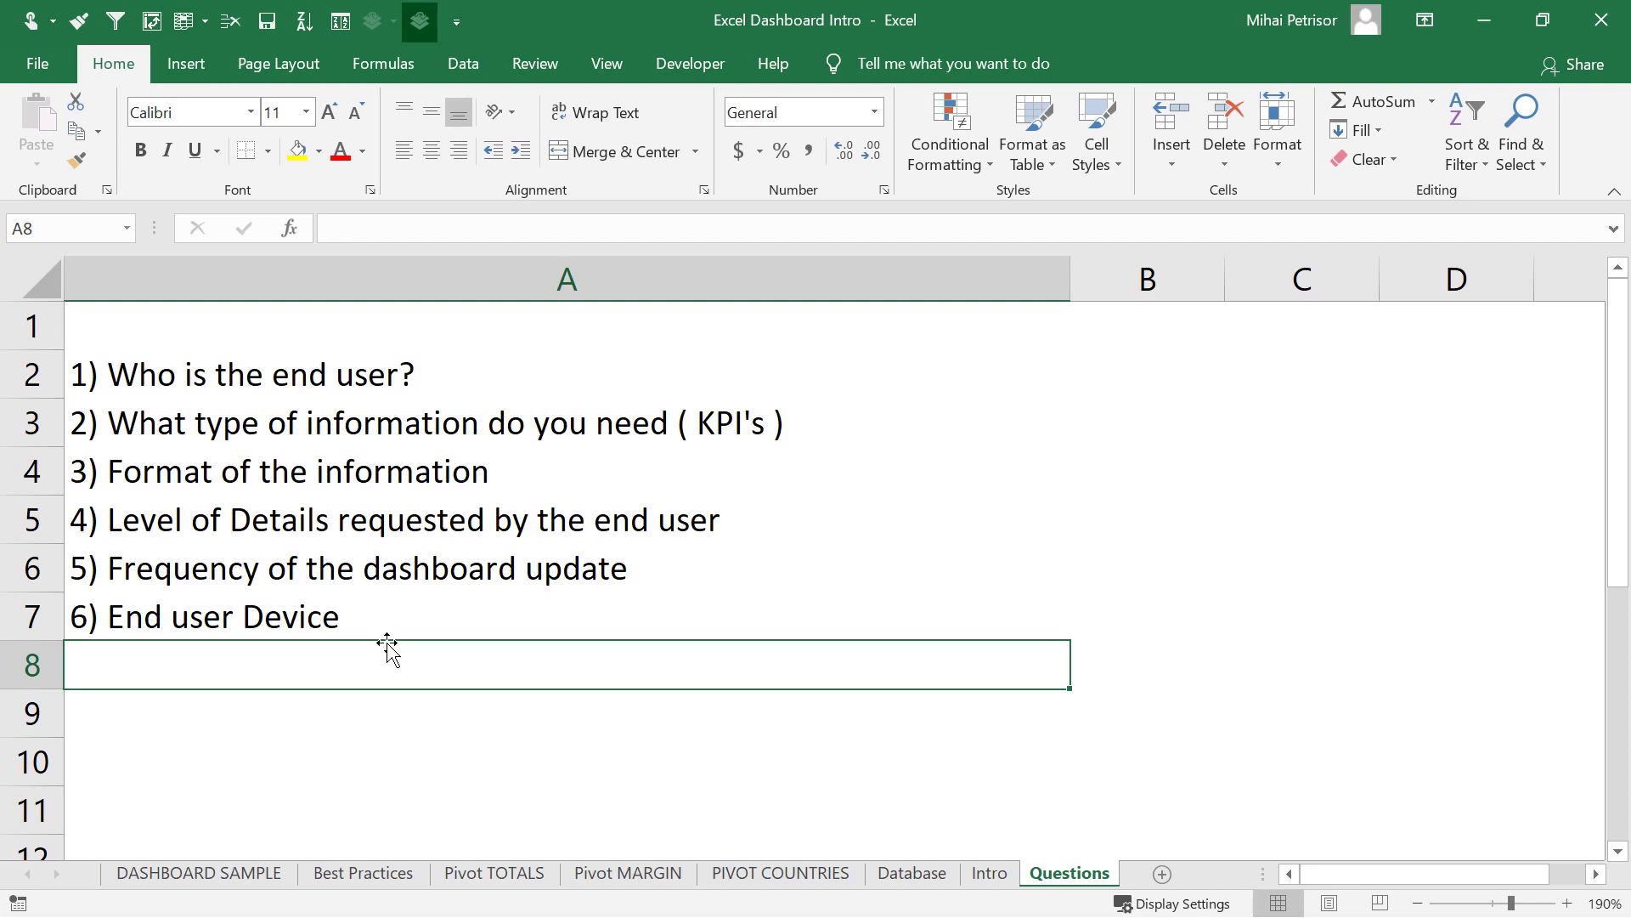
left_click(346, 882)
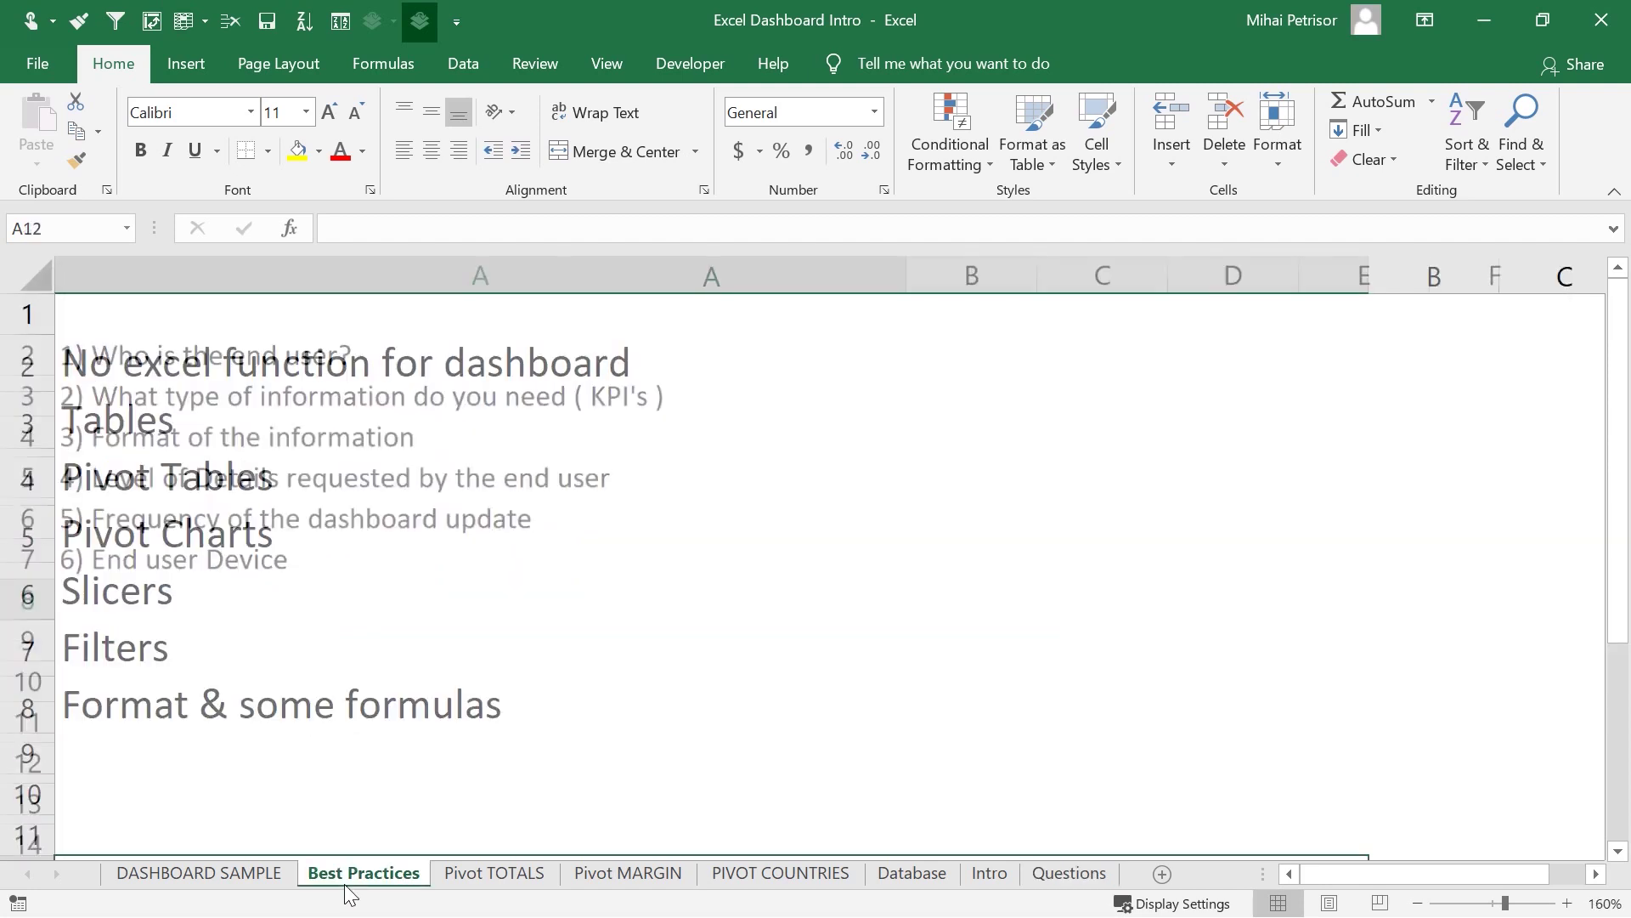
left_click(540, 471)
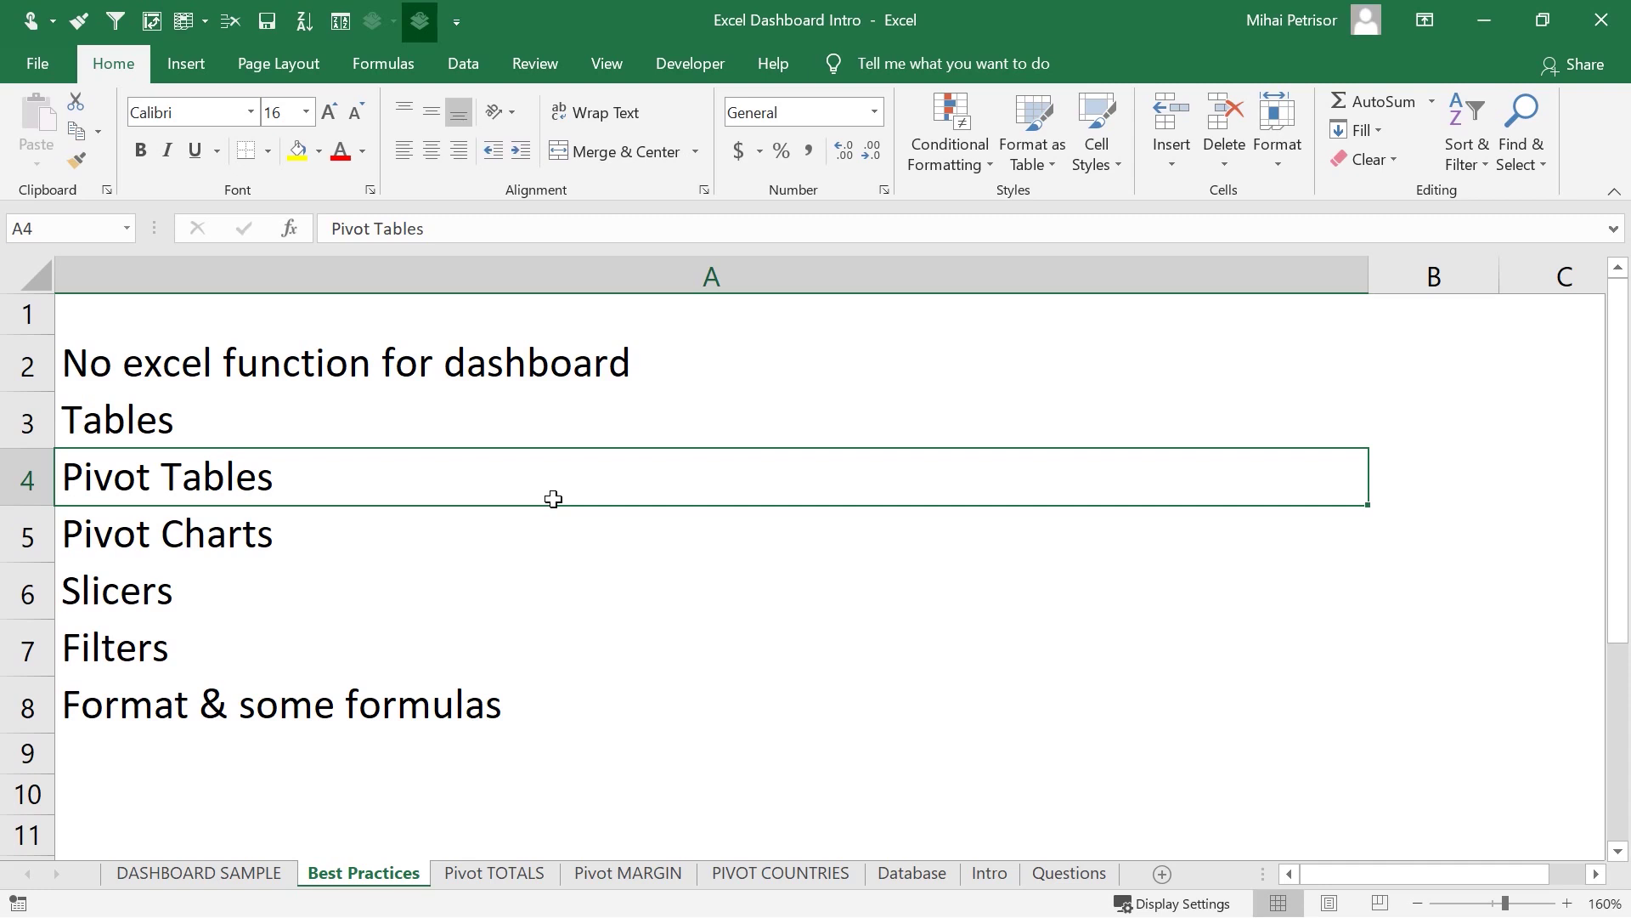
left_click(270, 872)
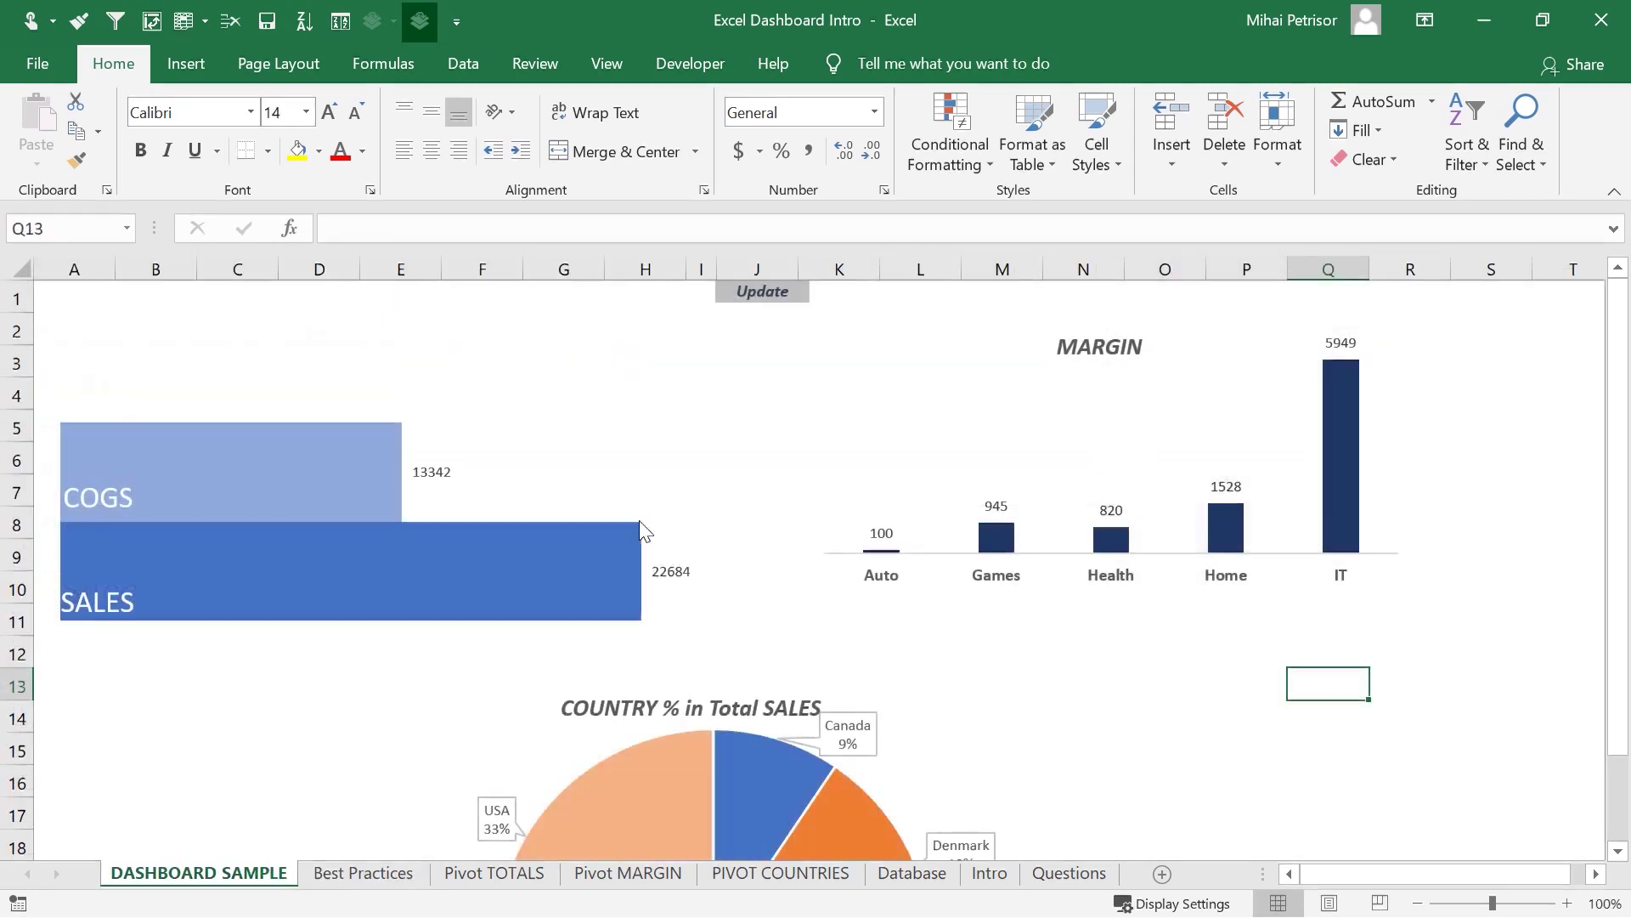
mouse_move(640, 523)
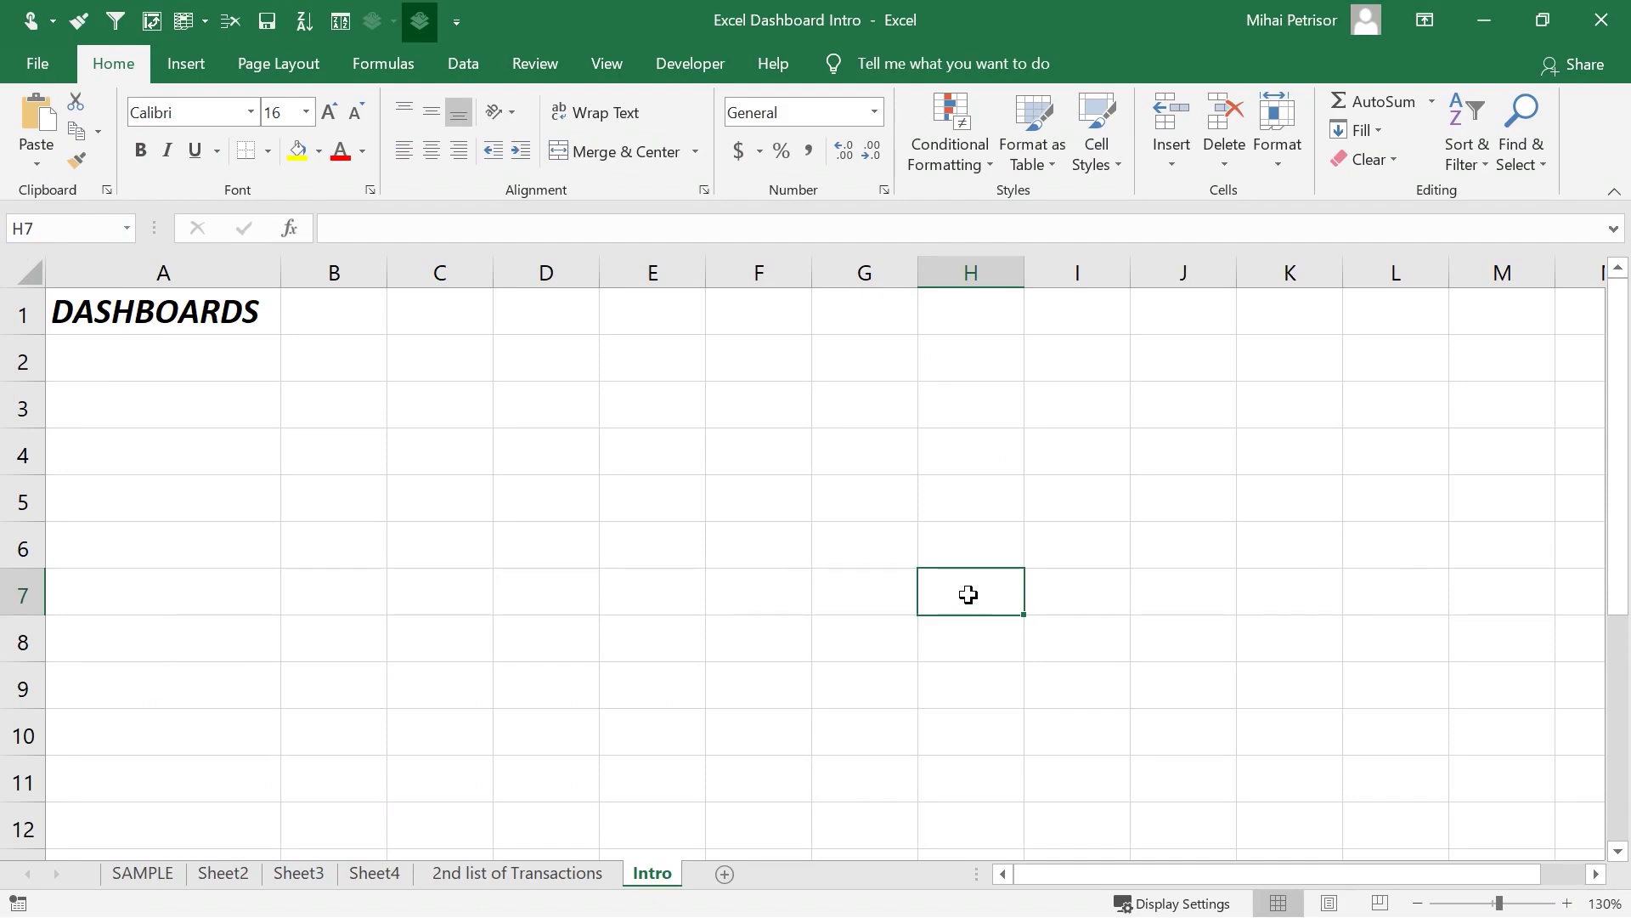
- Enter "Visual Summary" in cell A3 of the Intro sheet, beneath the DASHBOARDS heading
left_click(545, 418)
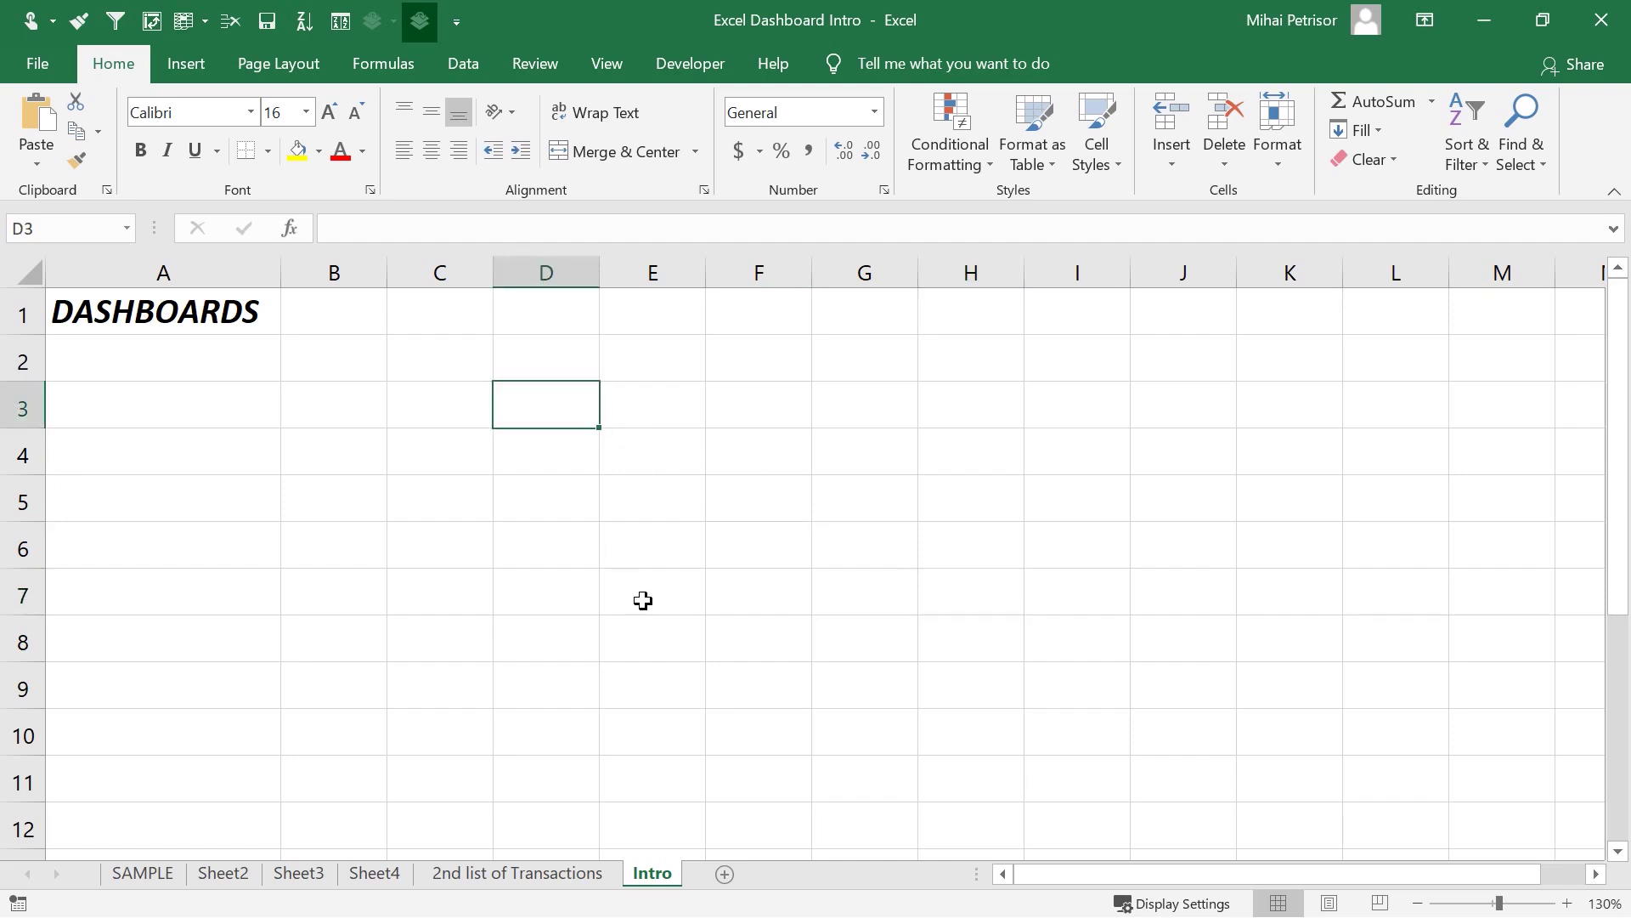
left_click(143, 398)
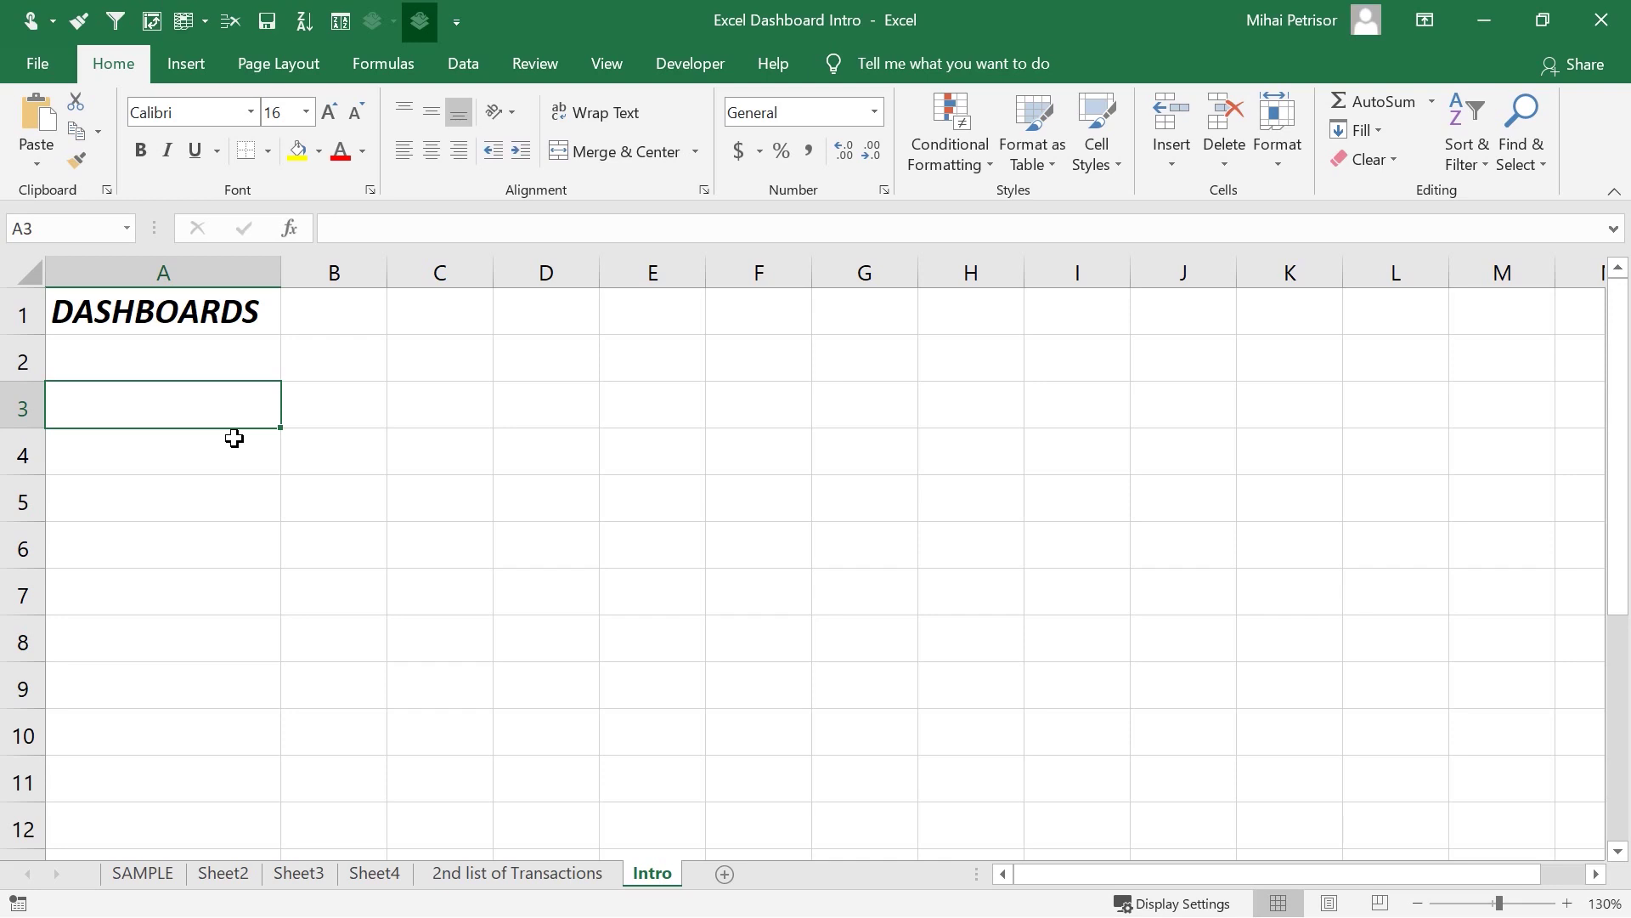
type("VIsual")
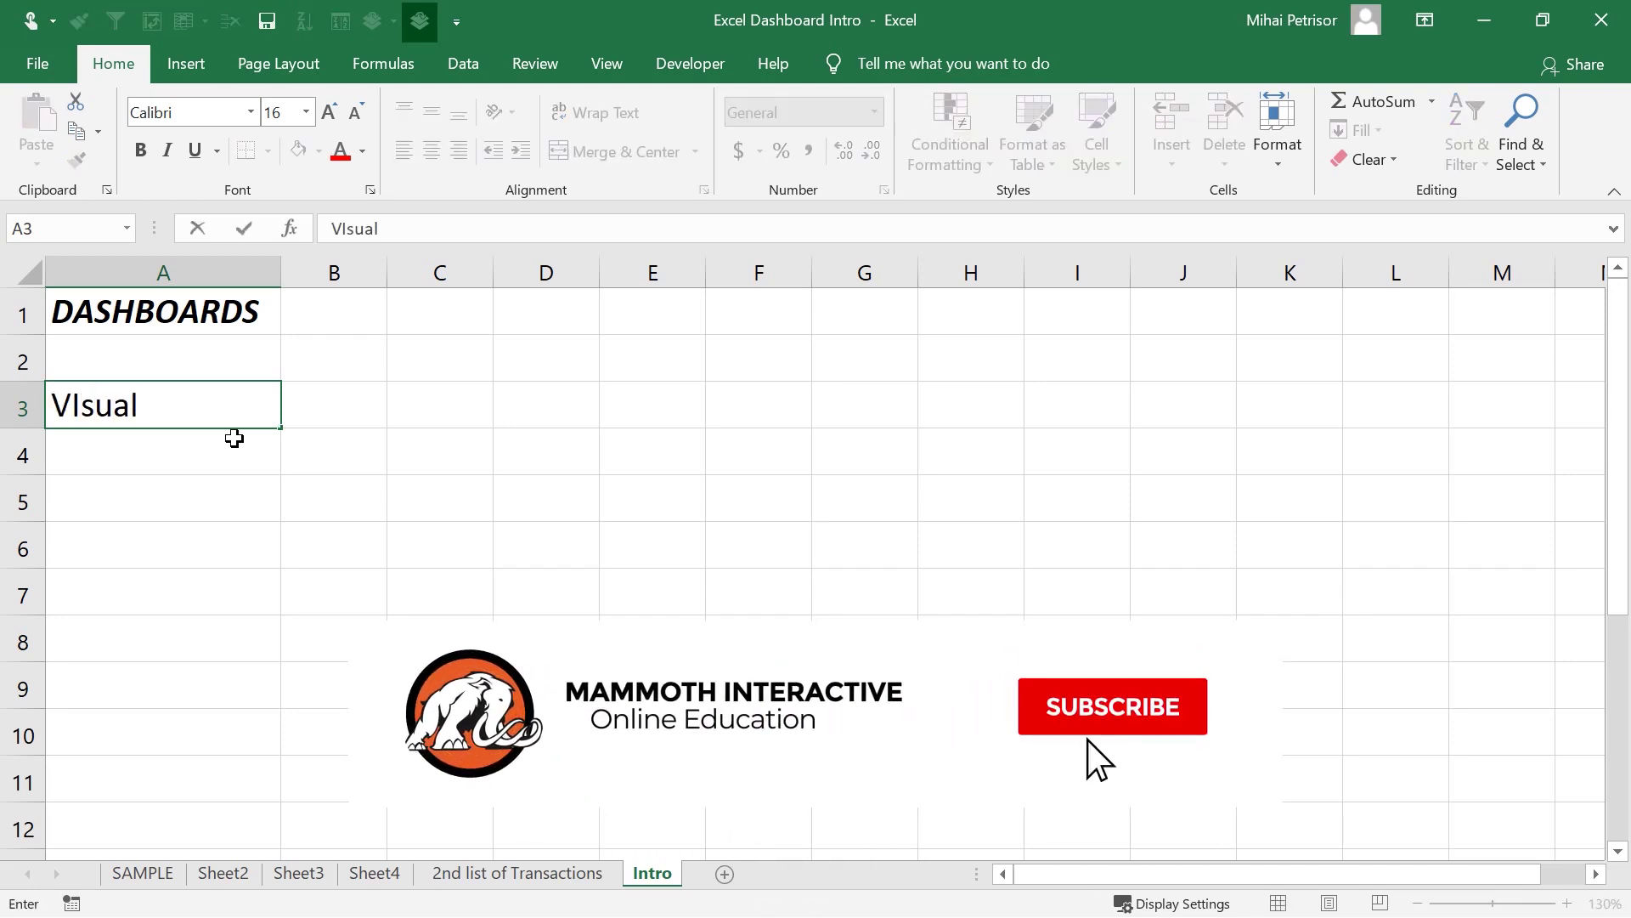
key("BackSpace")
key("BackSpace")
key("BackSpace")
key("BackSpace")
key("BackSpace")
type("isual")
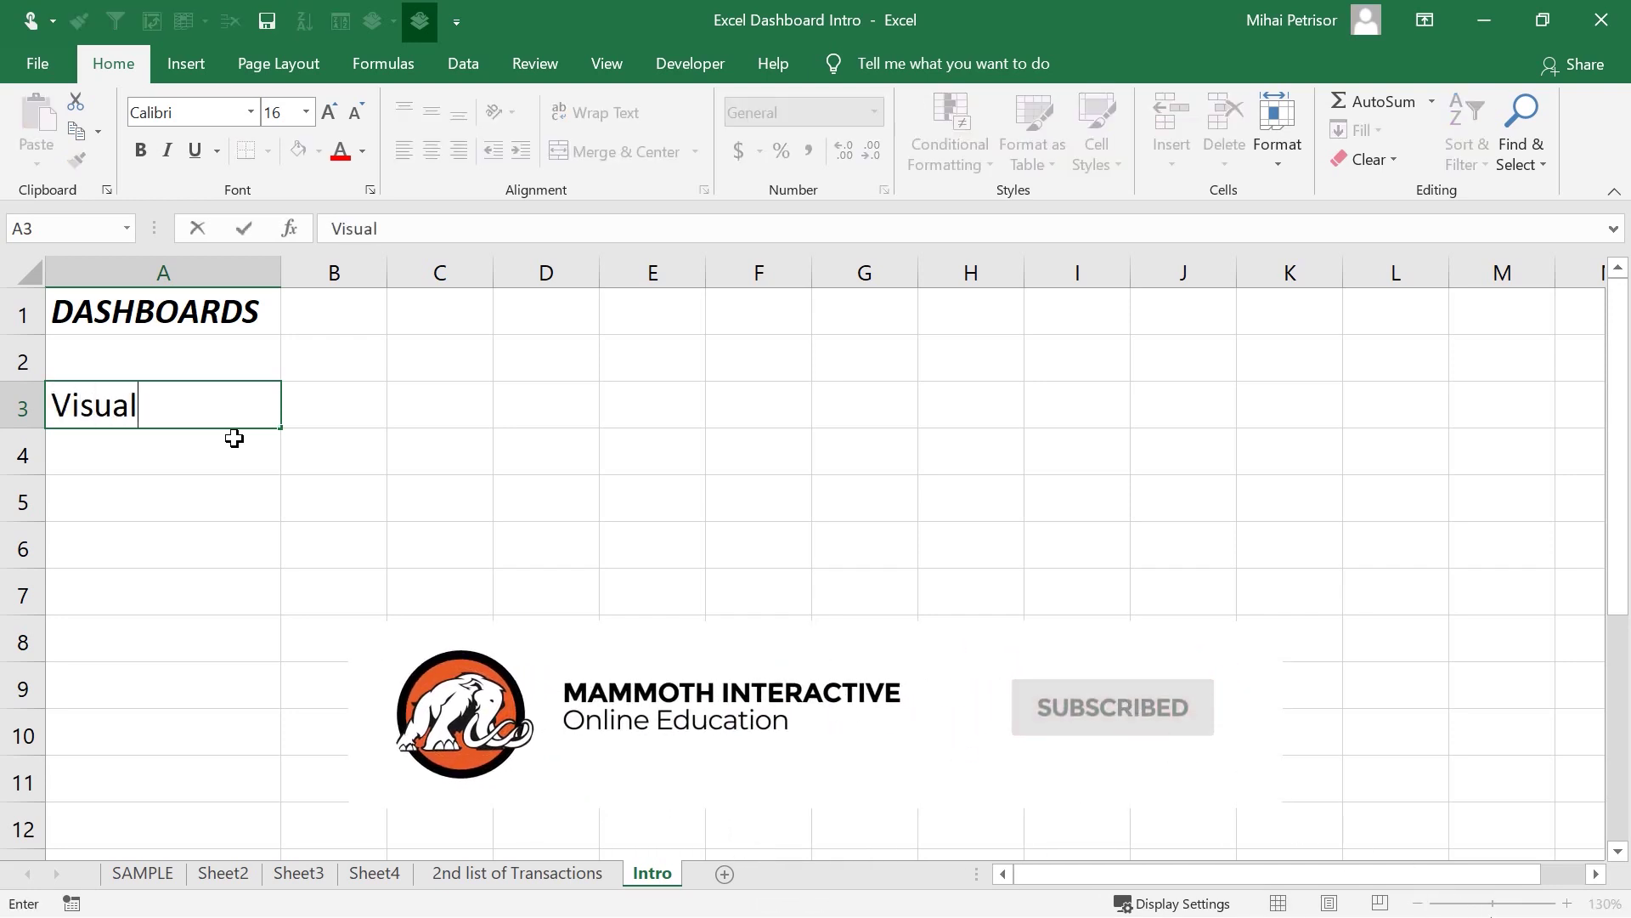
type(" Summary")
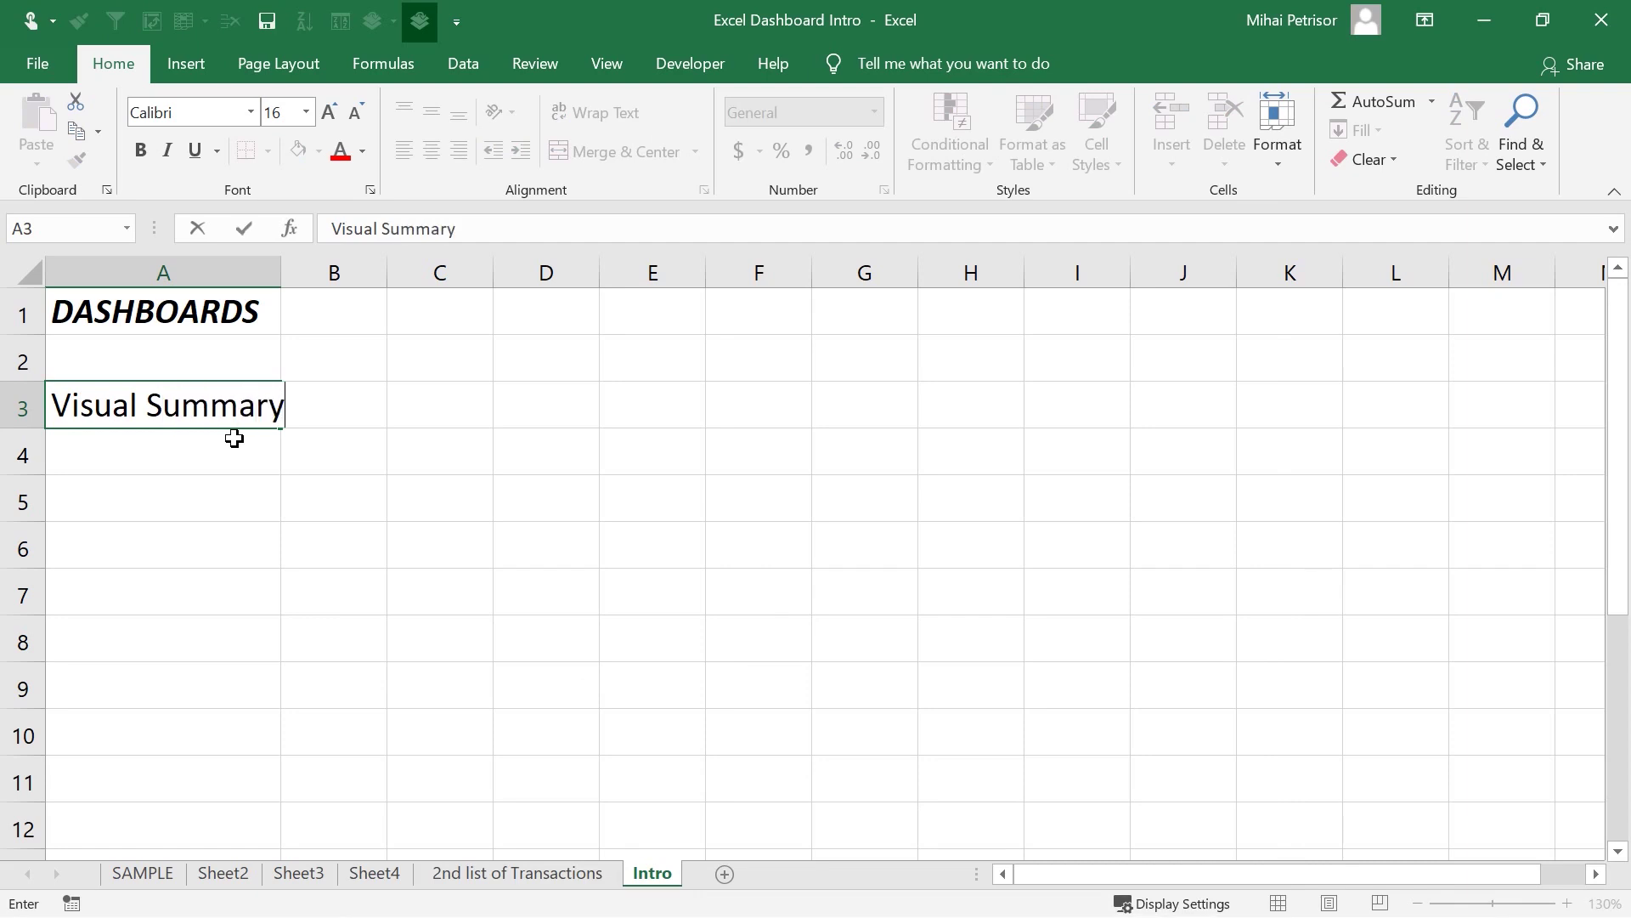
key("Return")
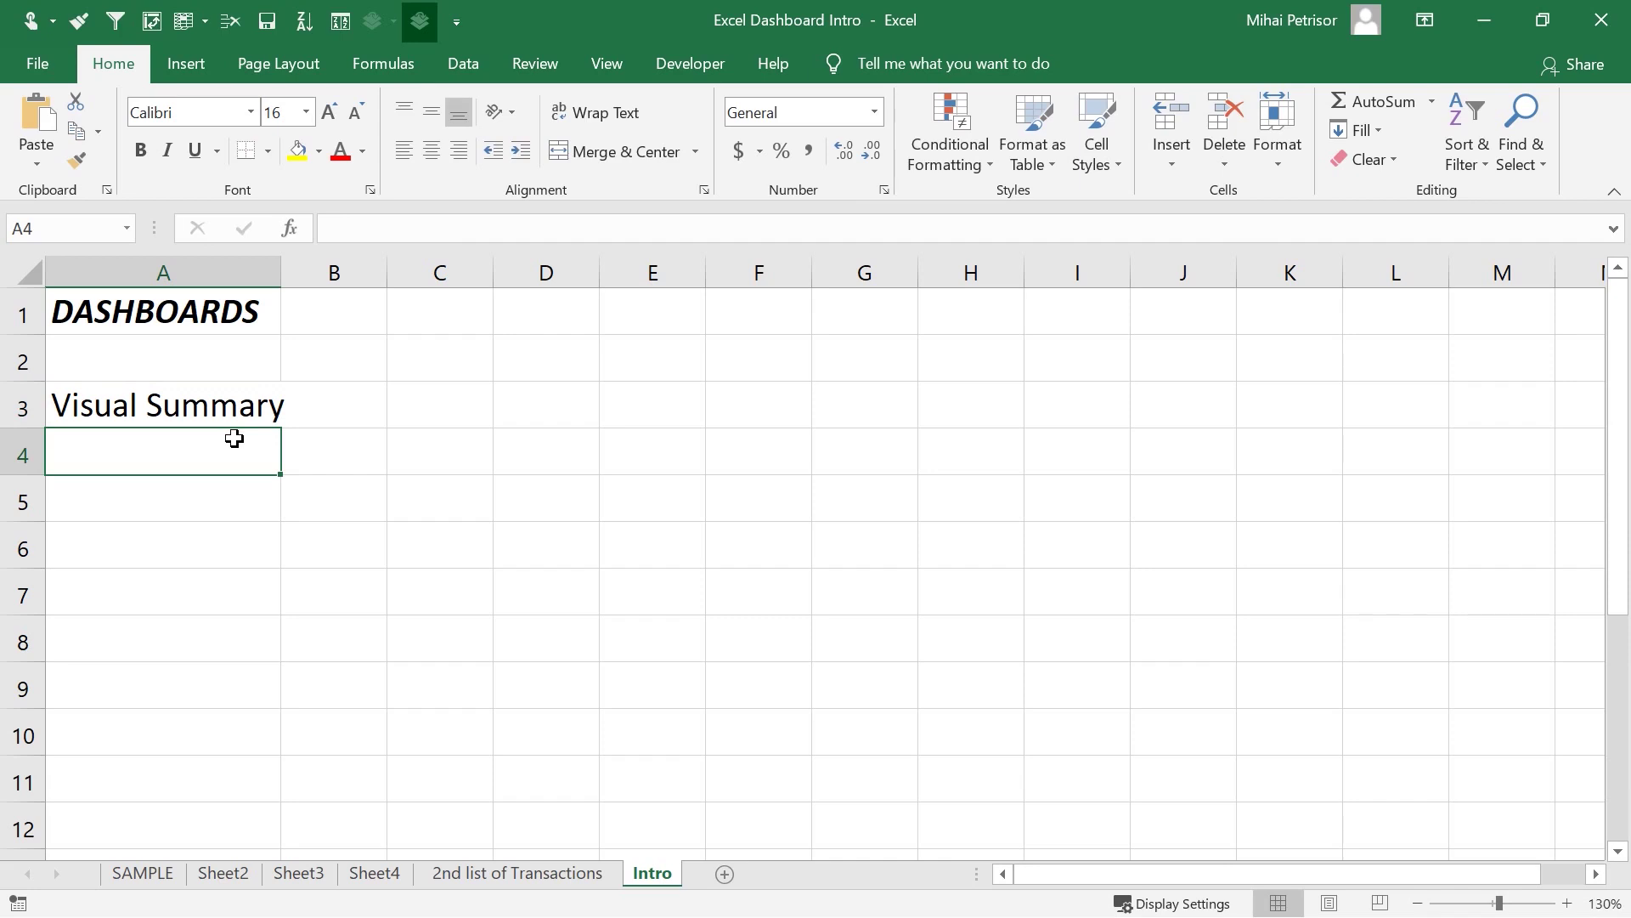
- Enter "Focus on the specific data" in cell A4 and widen column A to fit the text
double_click(235, 439)
type("FOcus")
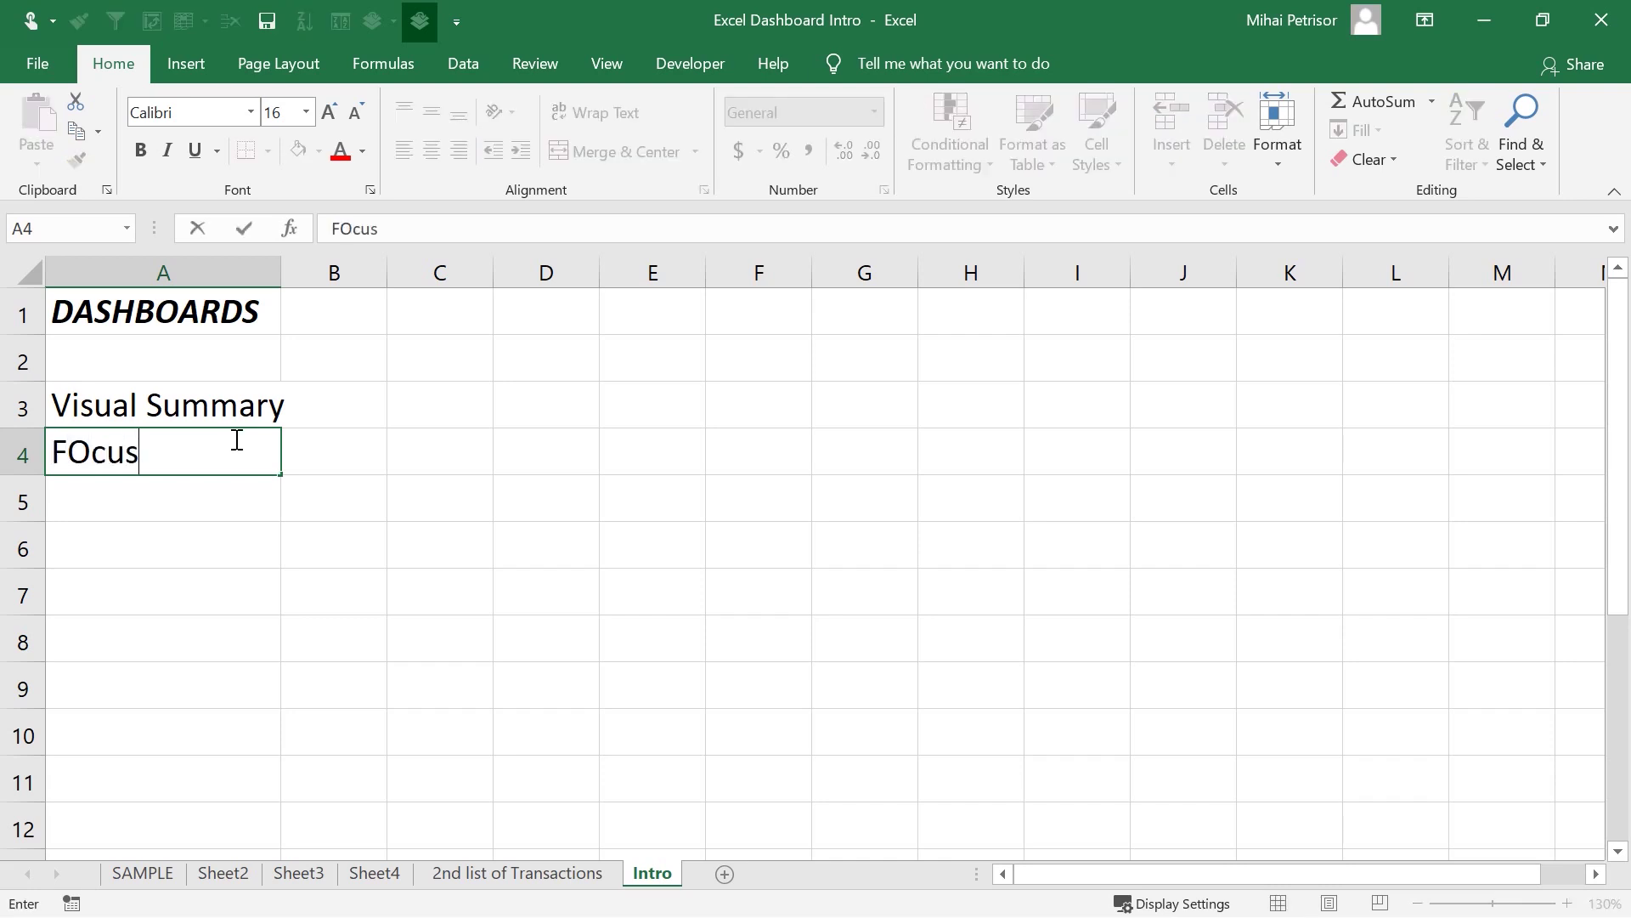
type(" on the")
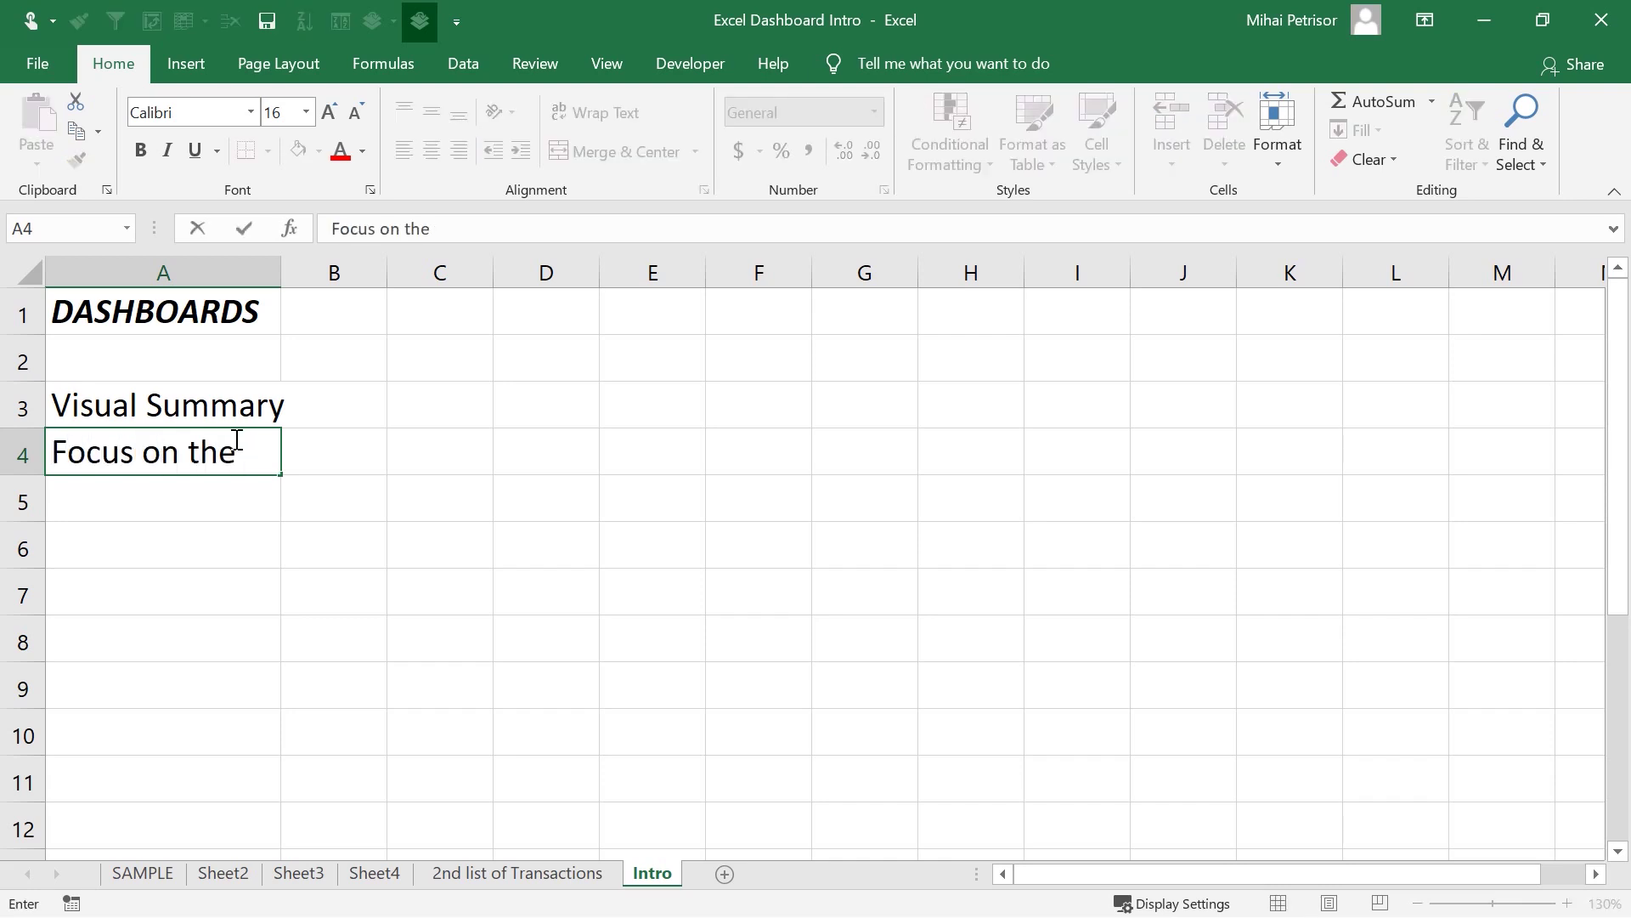
type(" specific data")
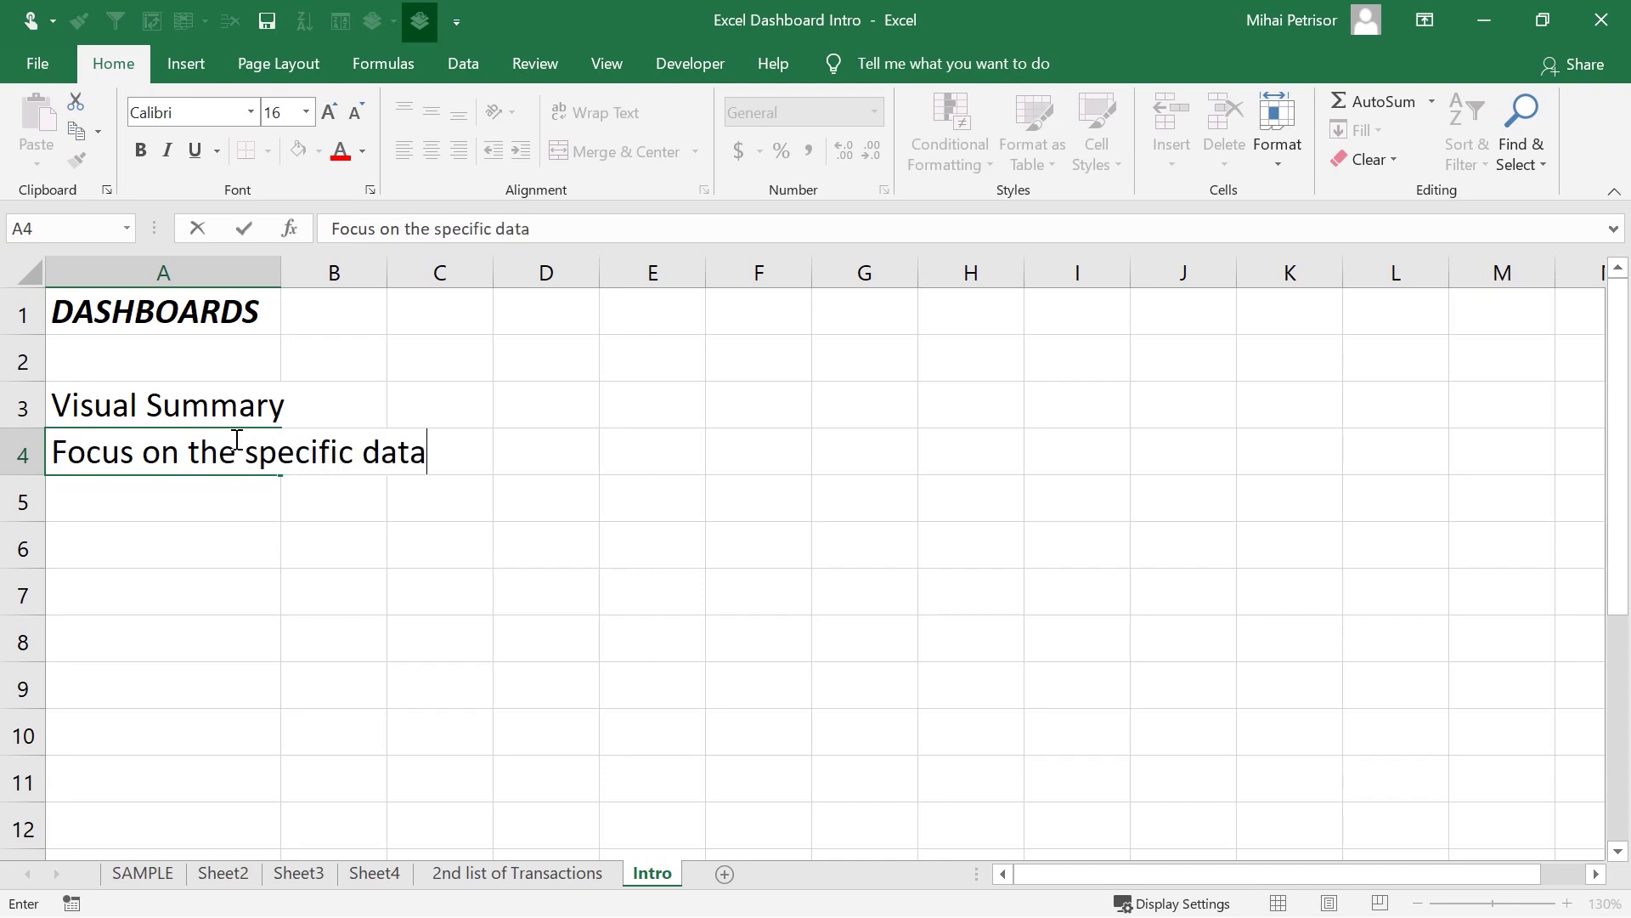
key("Return")
left_click(218, 586)
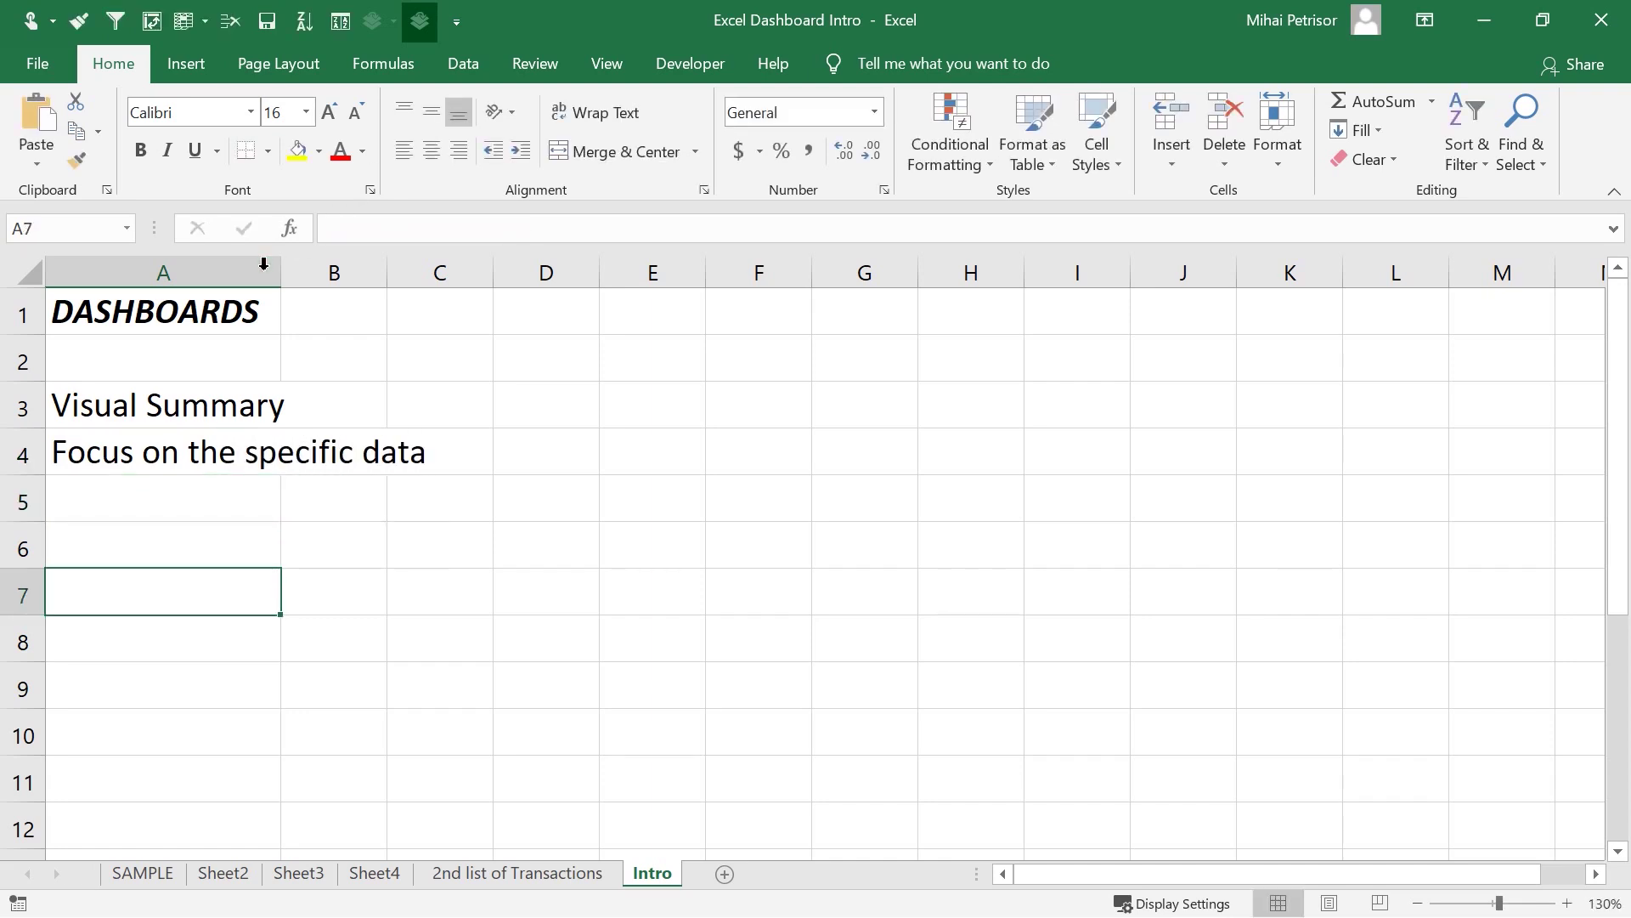
left_click_drag(276, 268, 440, 269)
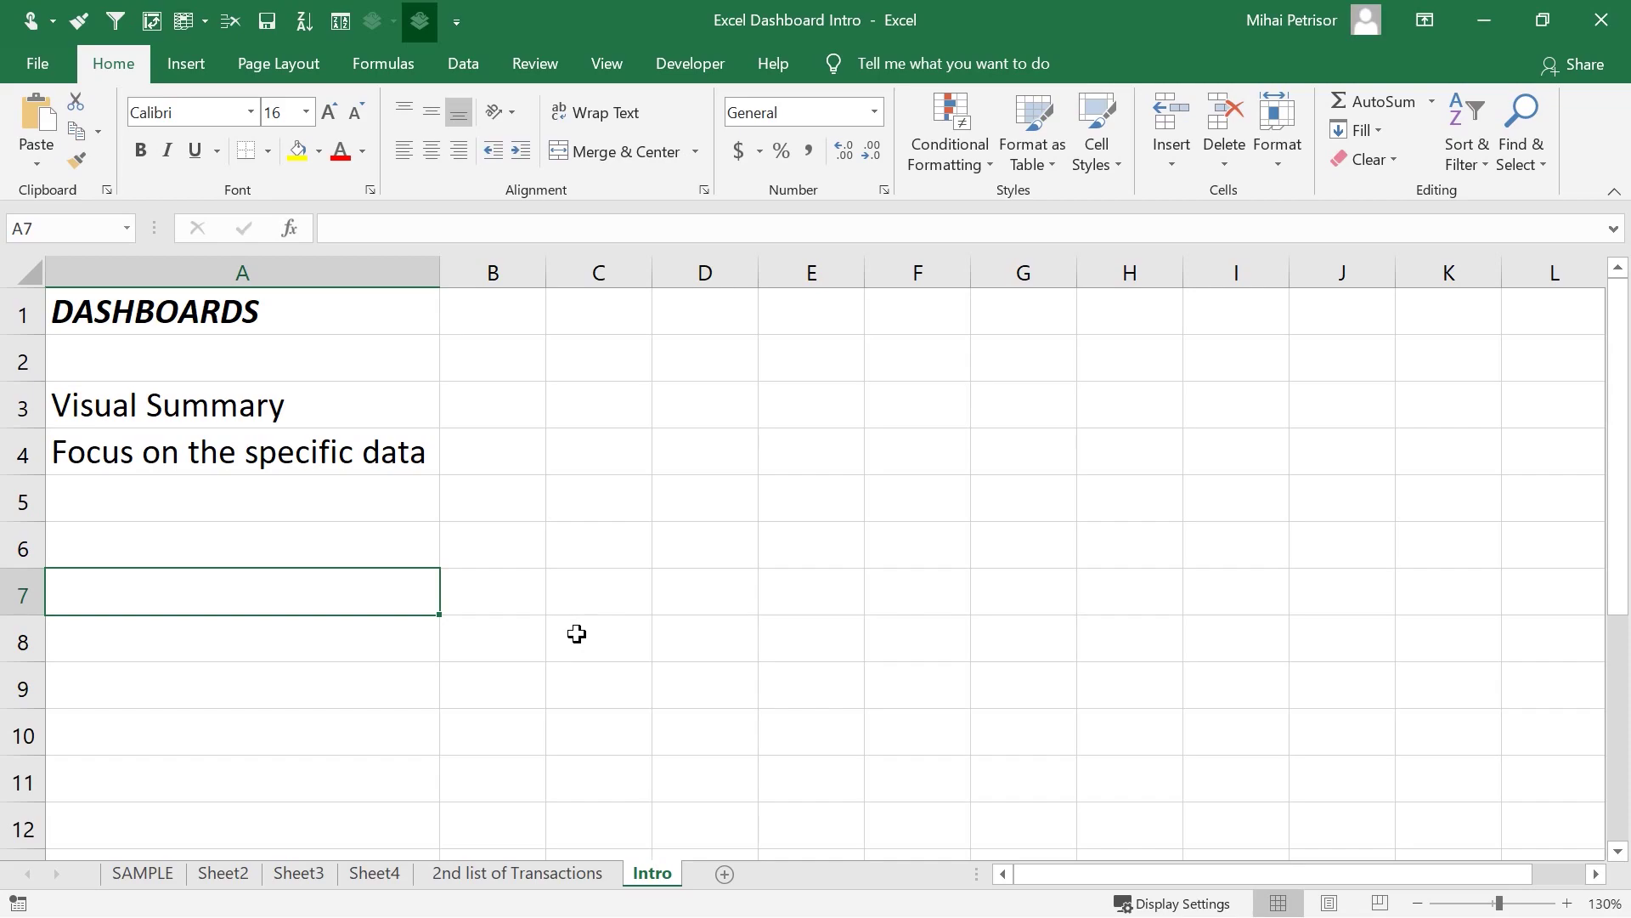
- Look through the rows and columns of the table on the 2nd list of Transactions sheet, across to Margin
left_click(517, 873)
scroll(646, 510, "down", 2)
scroll(653, 505, "down", 2)
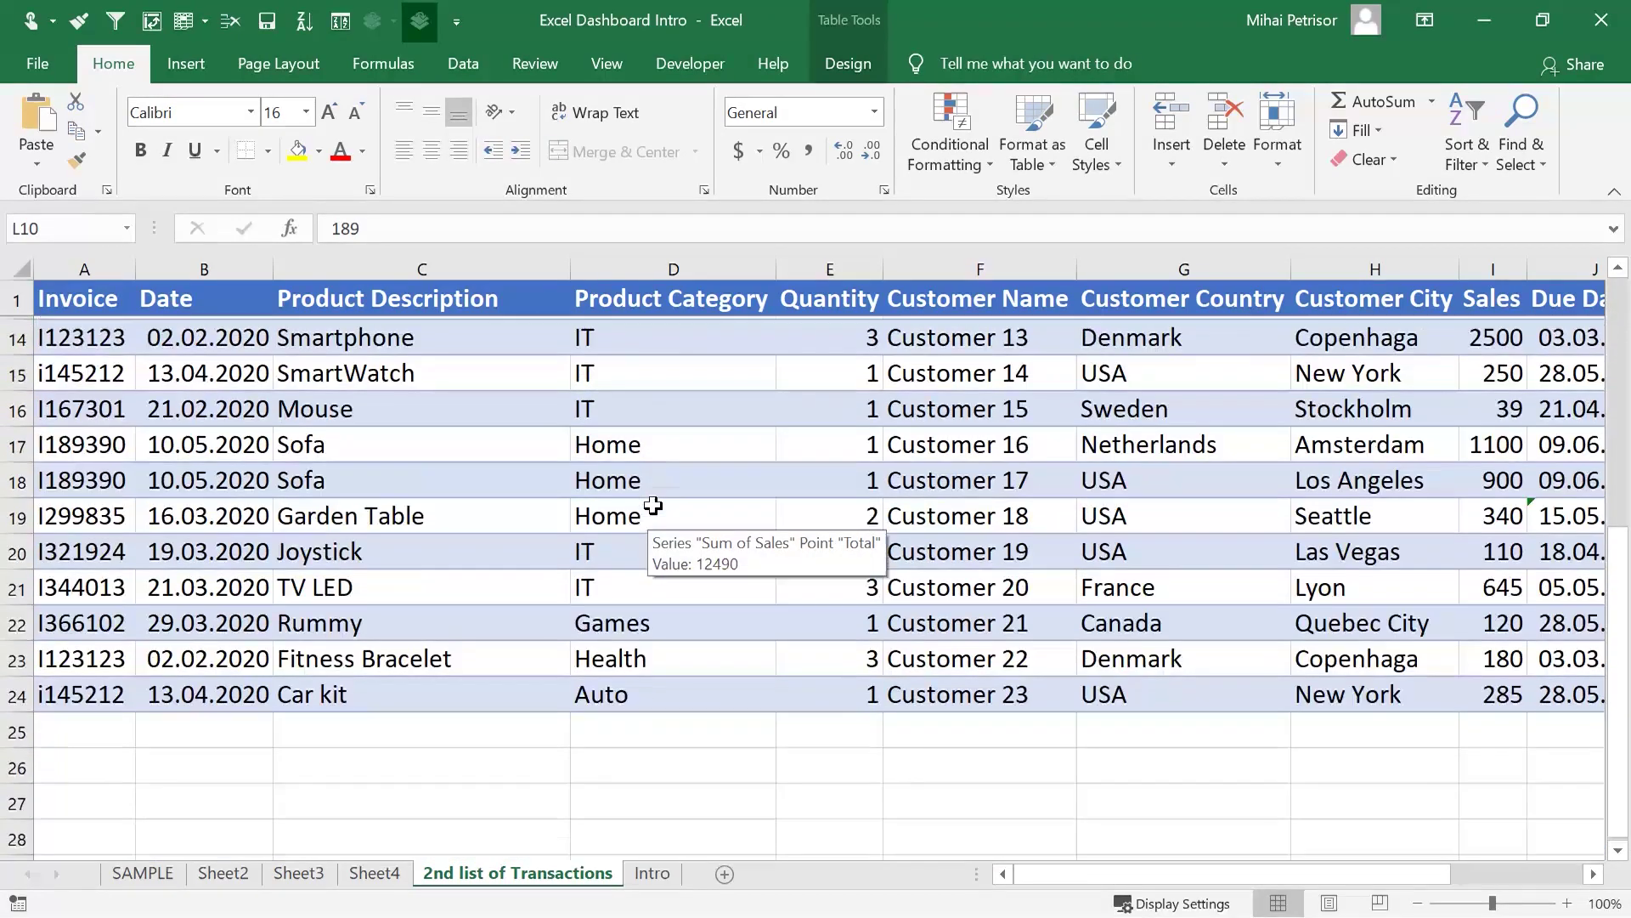
scroll(649, 507, "up", 4)
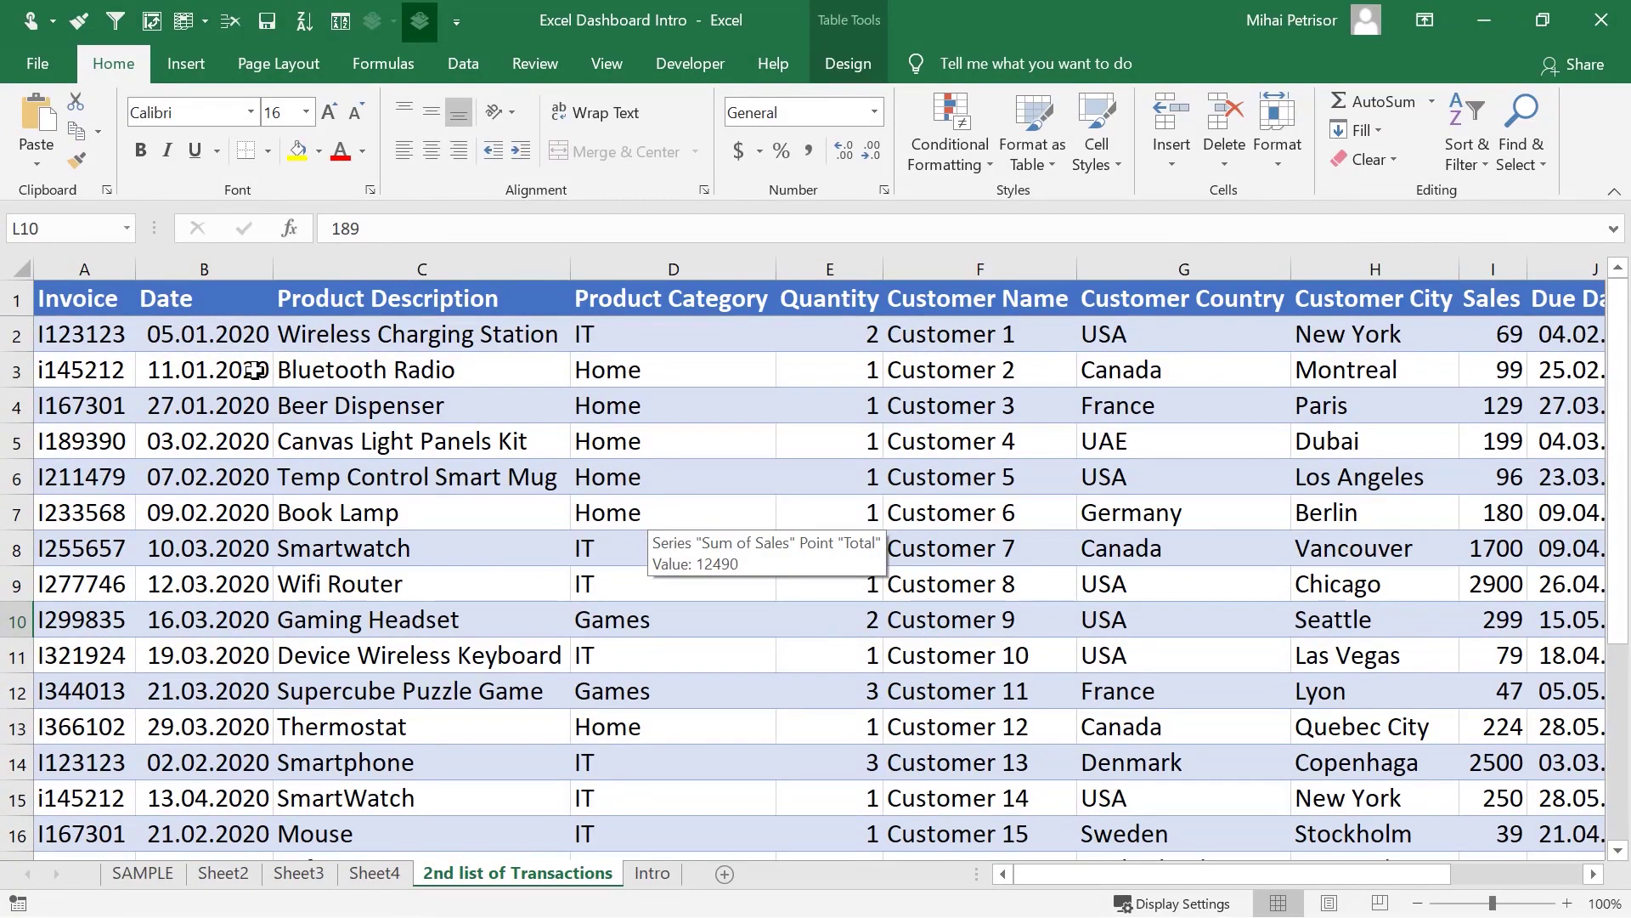
left_click(281, 378)
left_click_drag(1156, 874, 1088, 894)
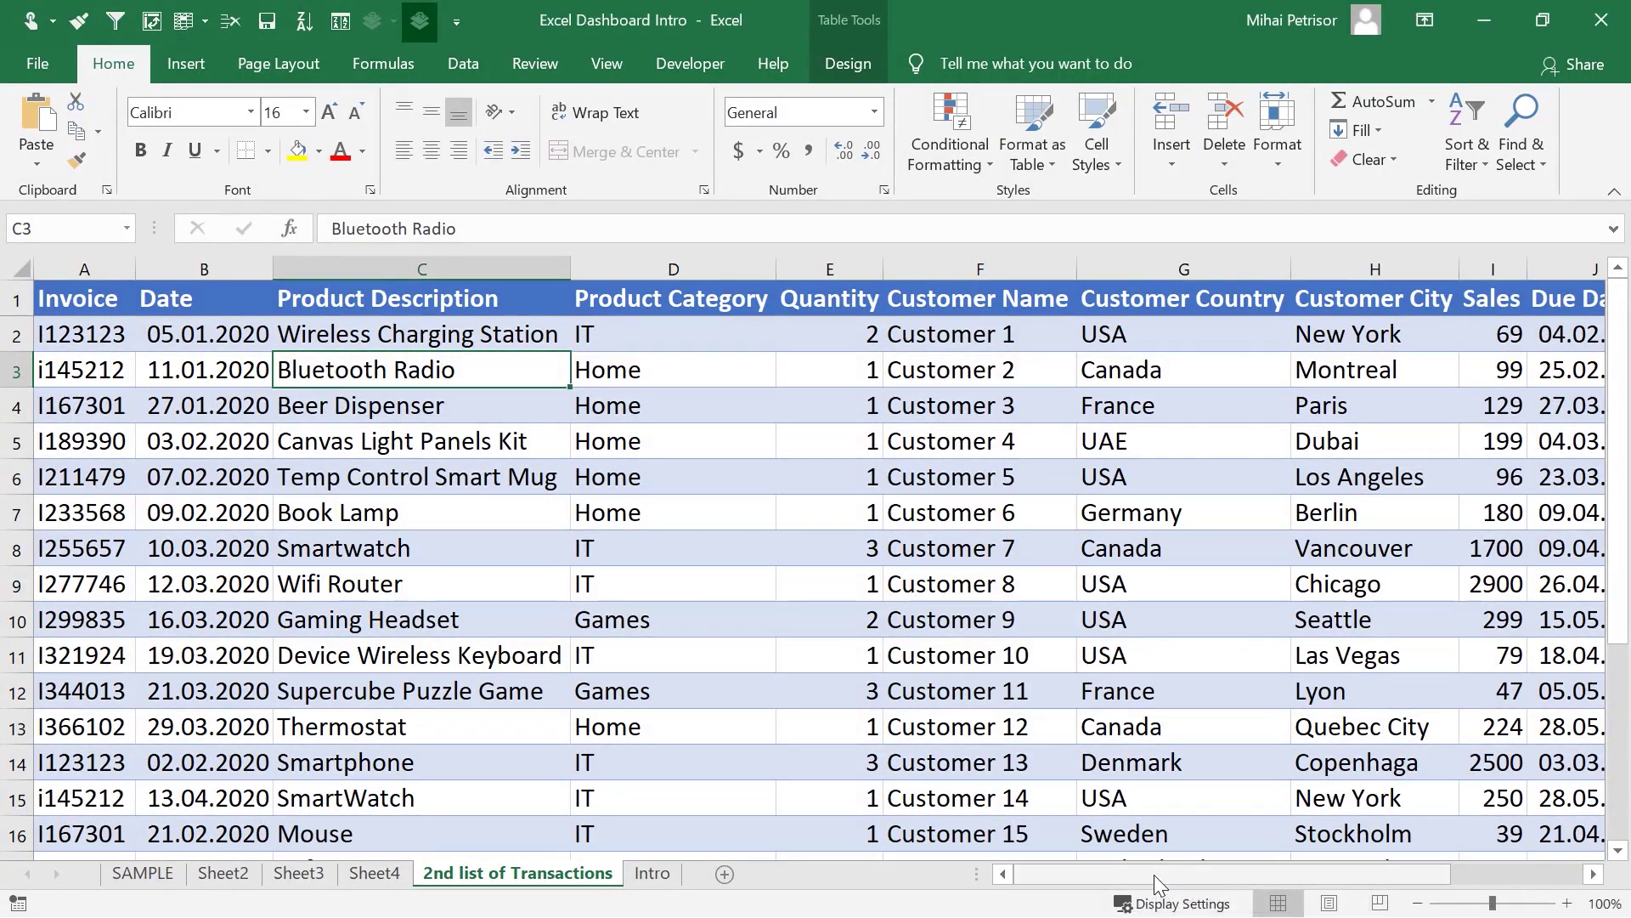
left_click_drag(1222, 869, 1361, 864)
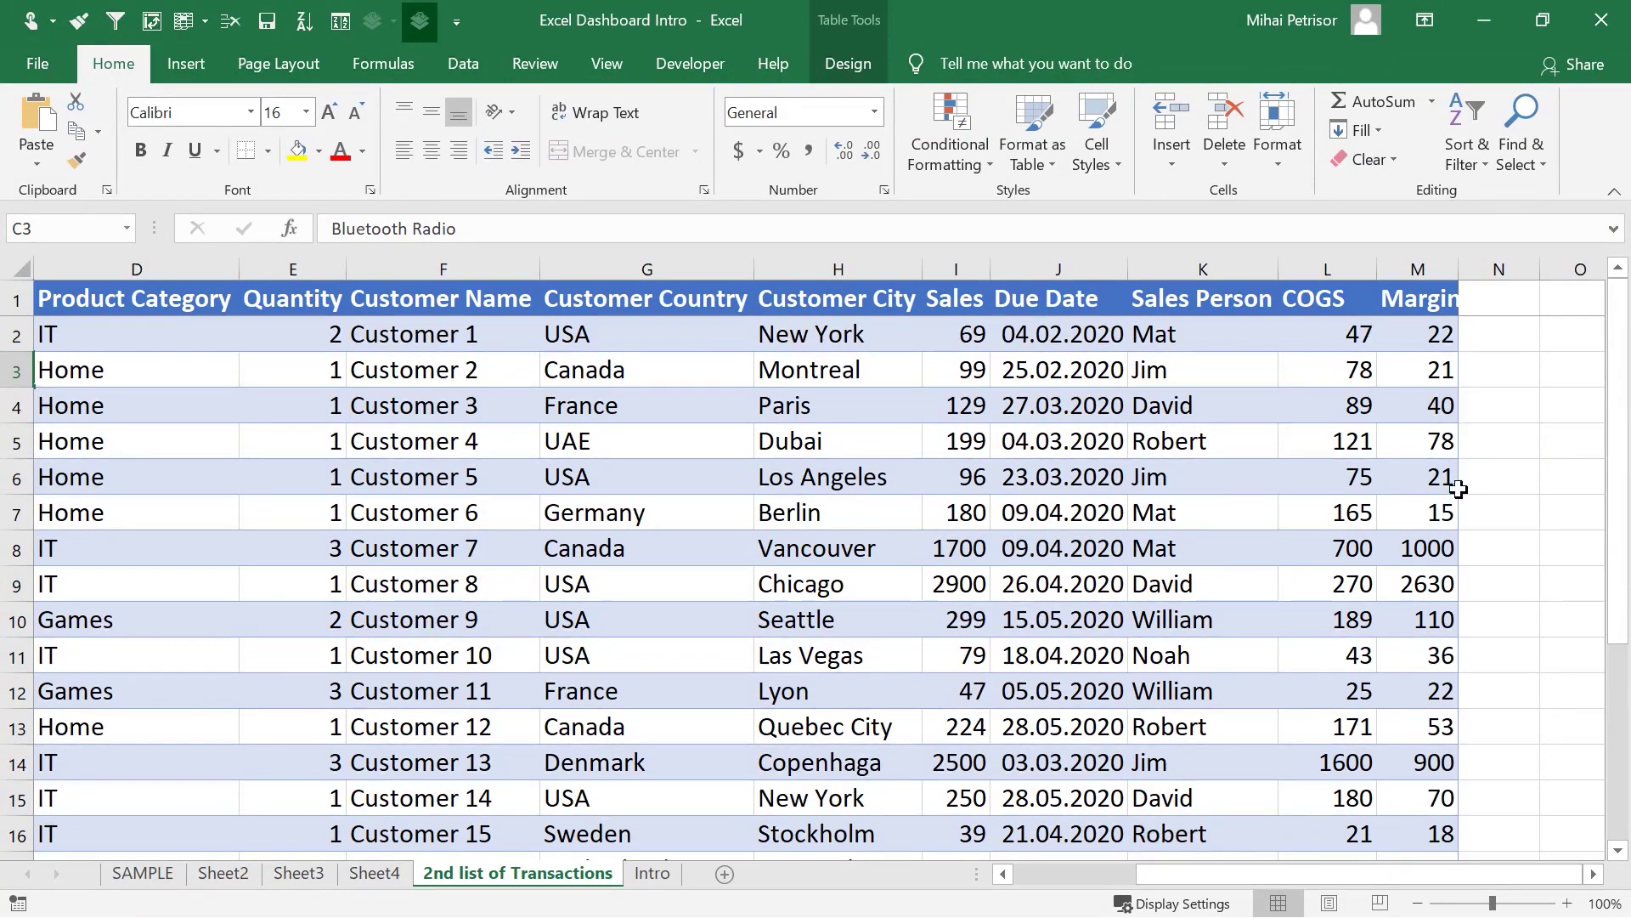
- Autofit the width of the Margin column in the transaction table and return to the table's first columns
left_click(1327, 269)
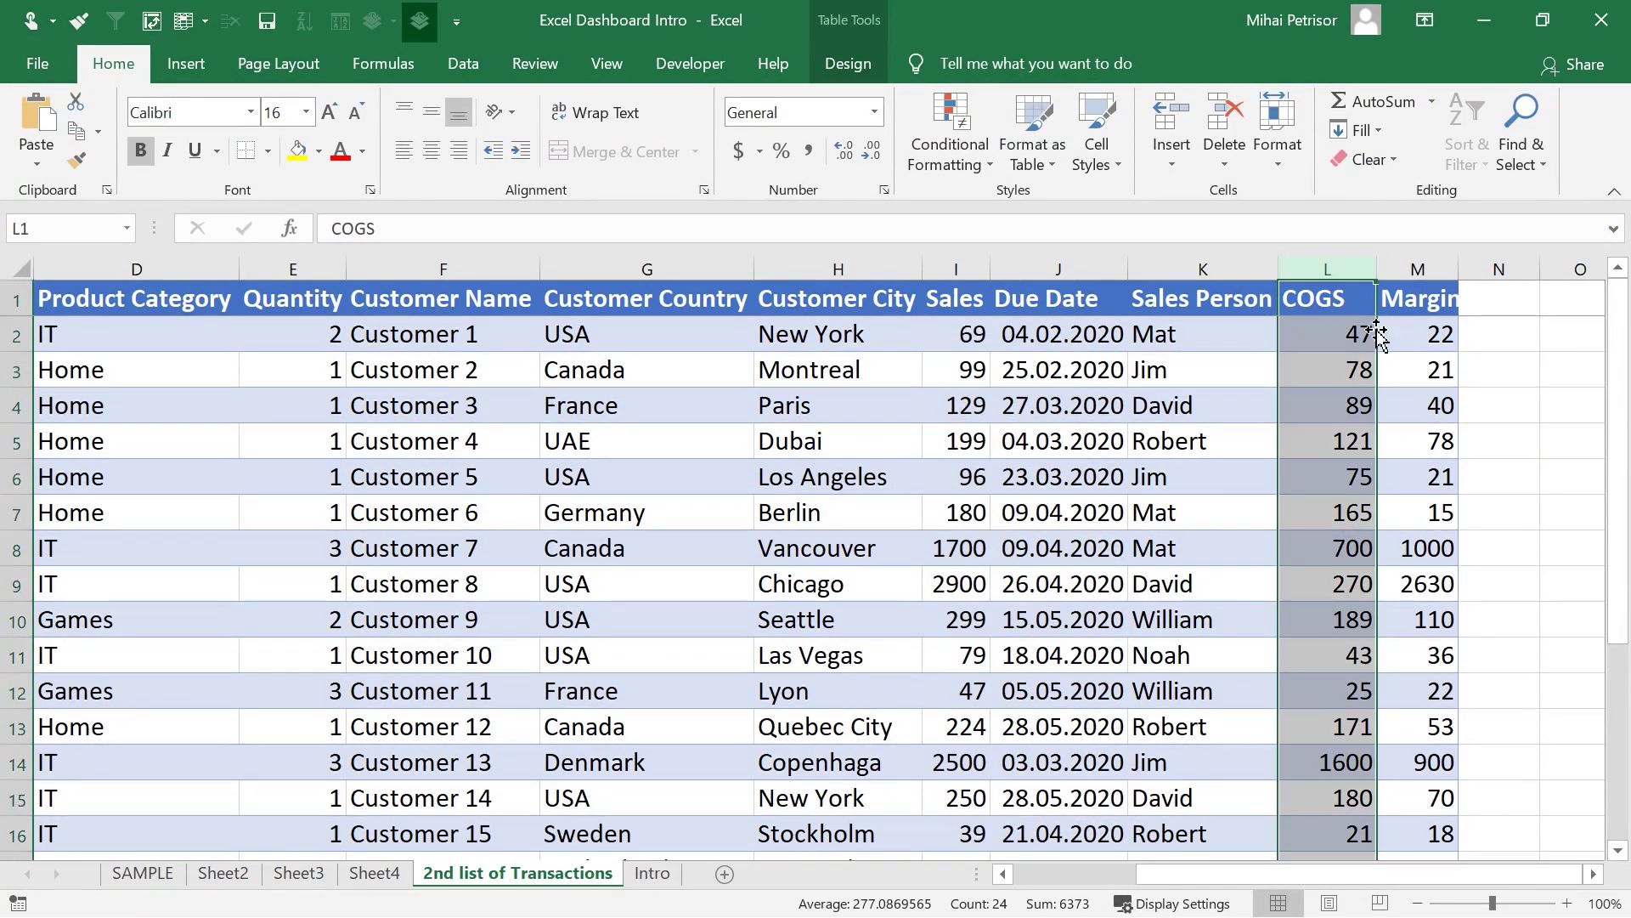
double_click(1459, 269)
left_click(1446, 301)
left_click_drag(1368, 879, 1207, 866)
left_click(324, 480)
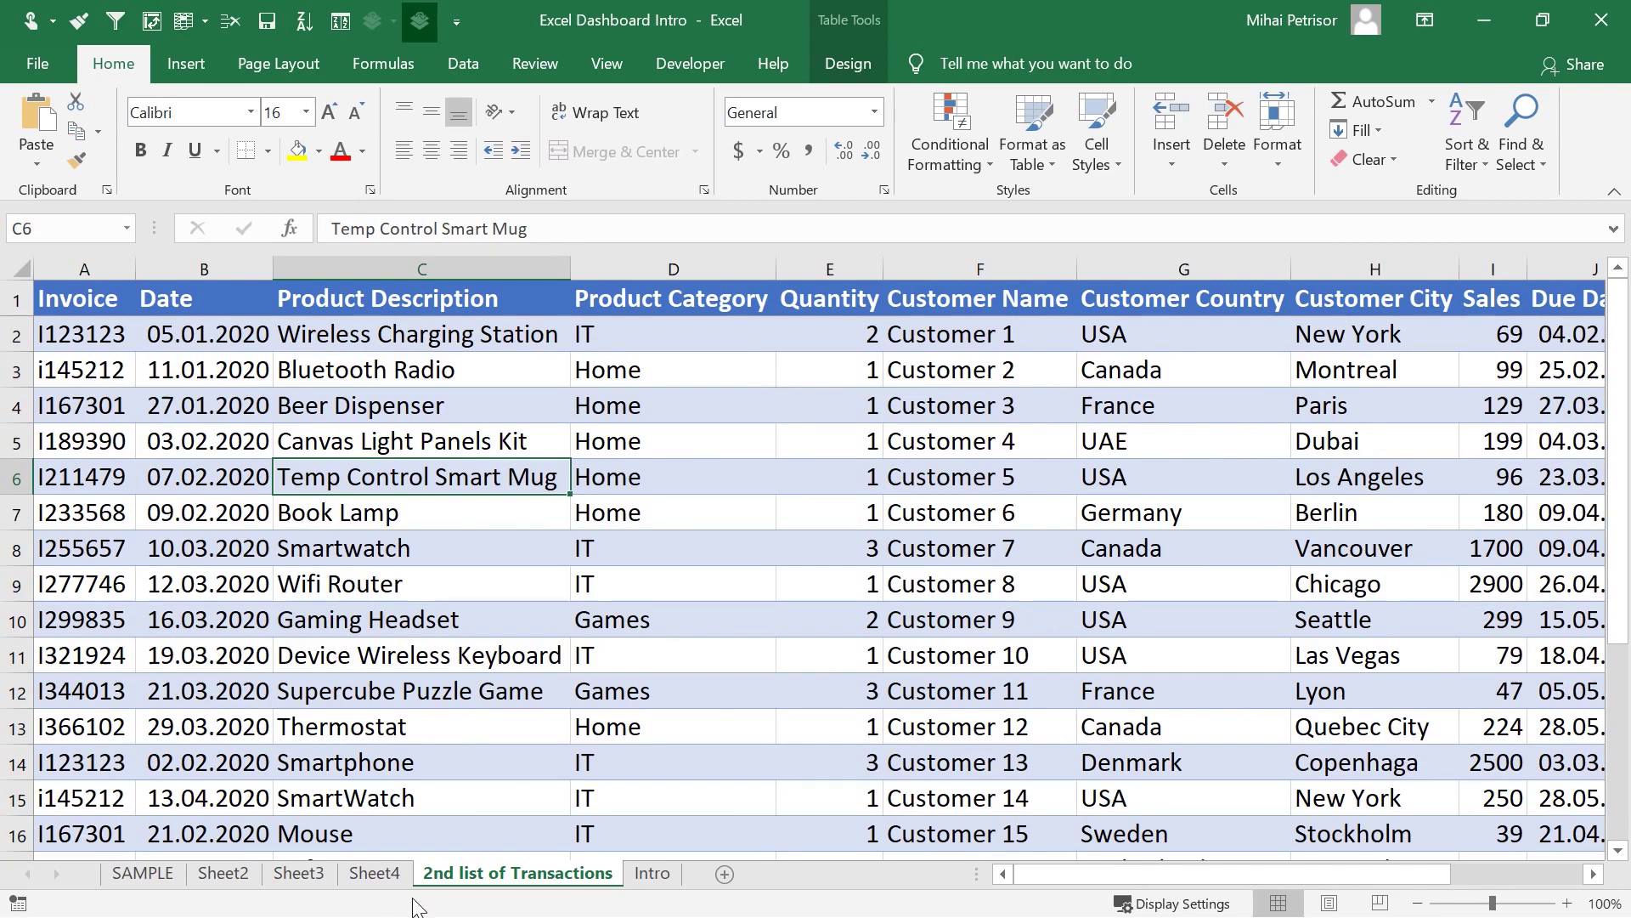
- Open the SAMPLE sheet and examine the COGS and SALES chart and the MARGIN chart with their PivotChart fields
left_click(143, 873)
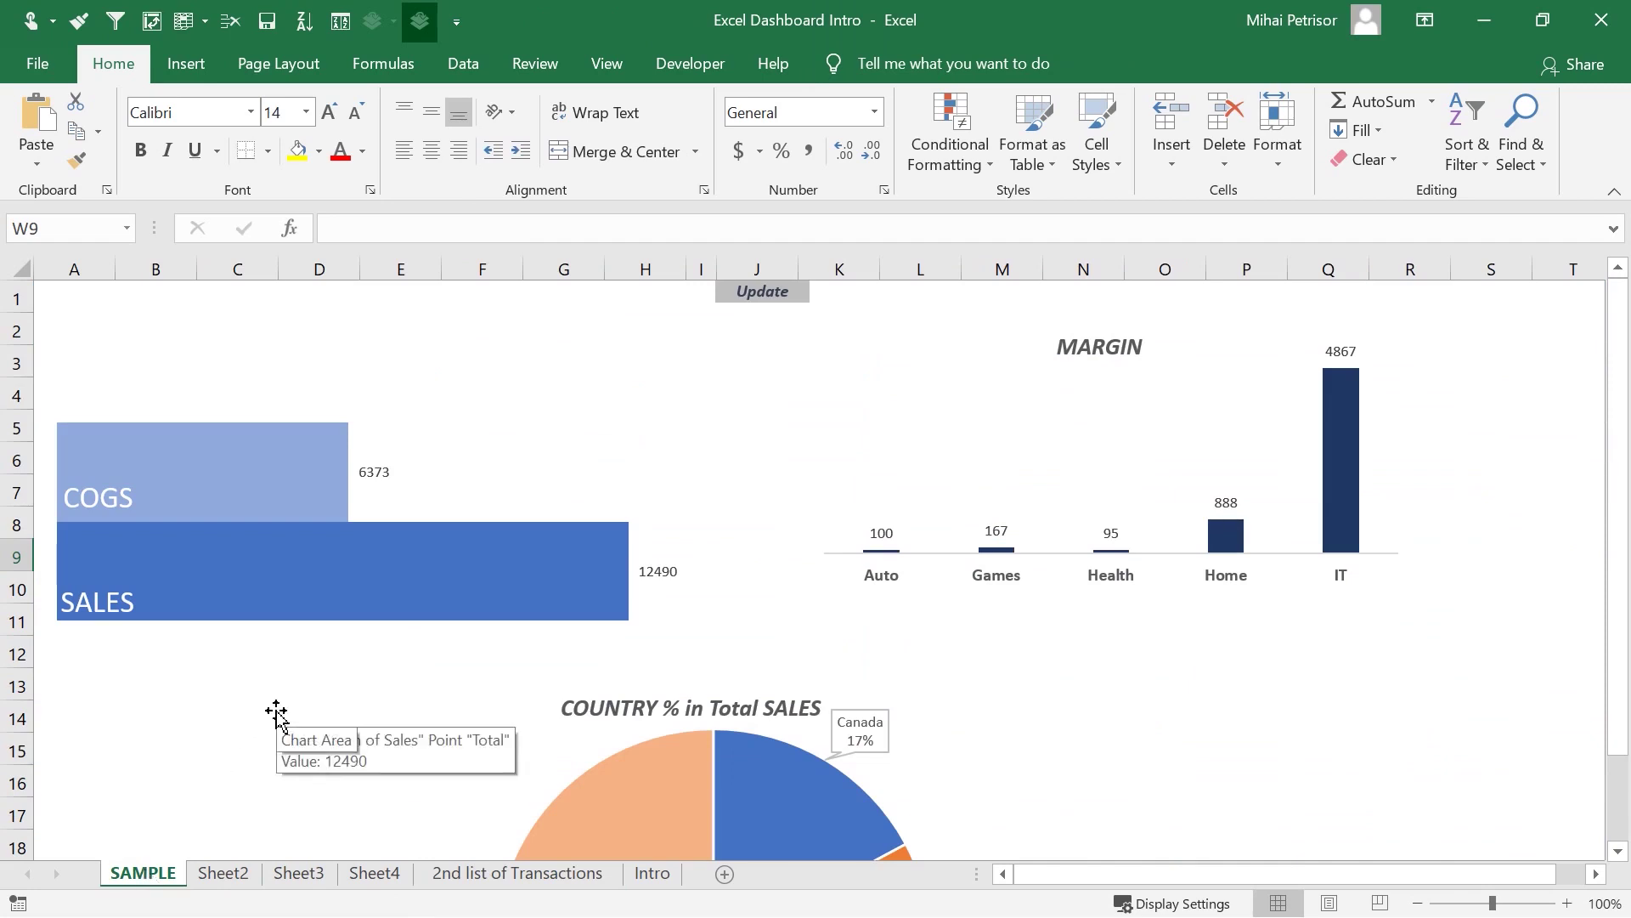
scroll(277, 713, "down", 2)
scroll(276, 714, "up", 1)
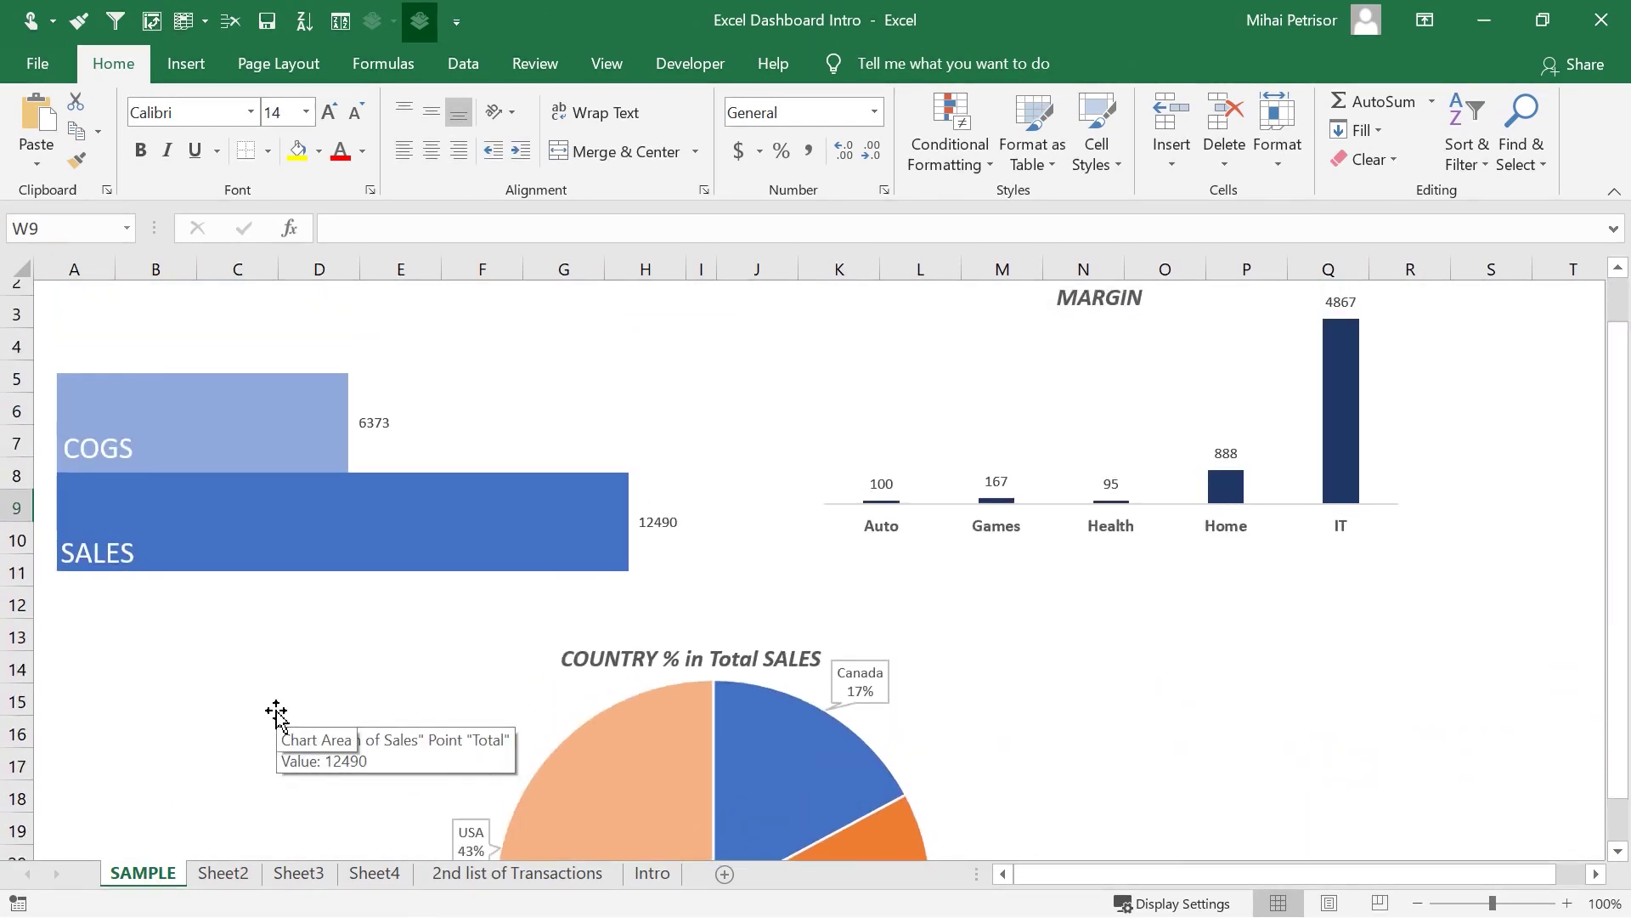
scroll(276, 714, "up", 1)
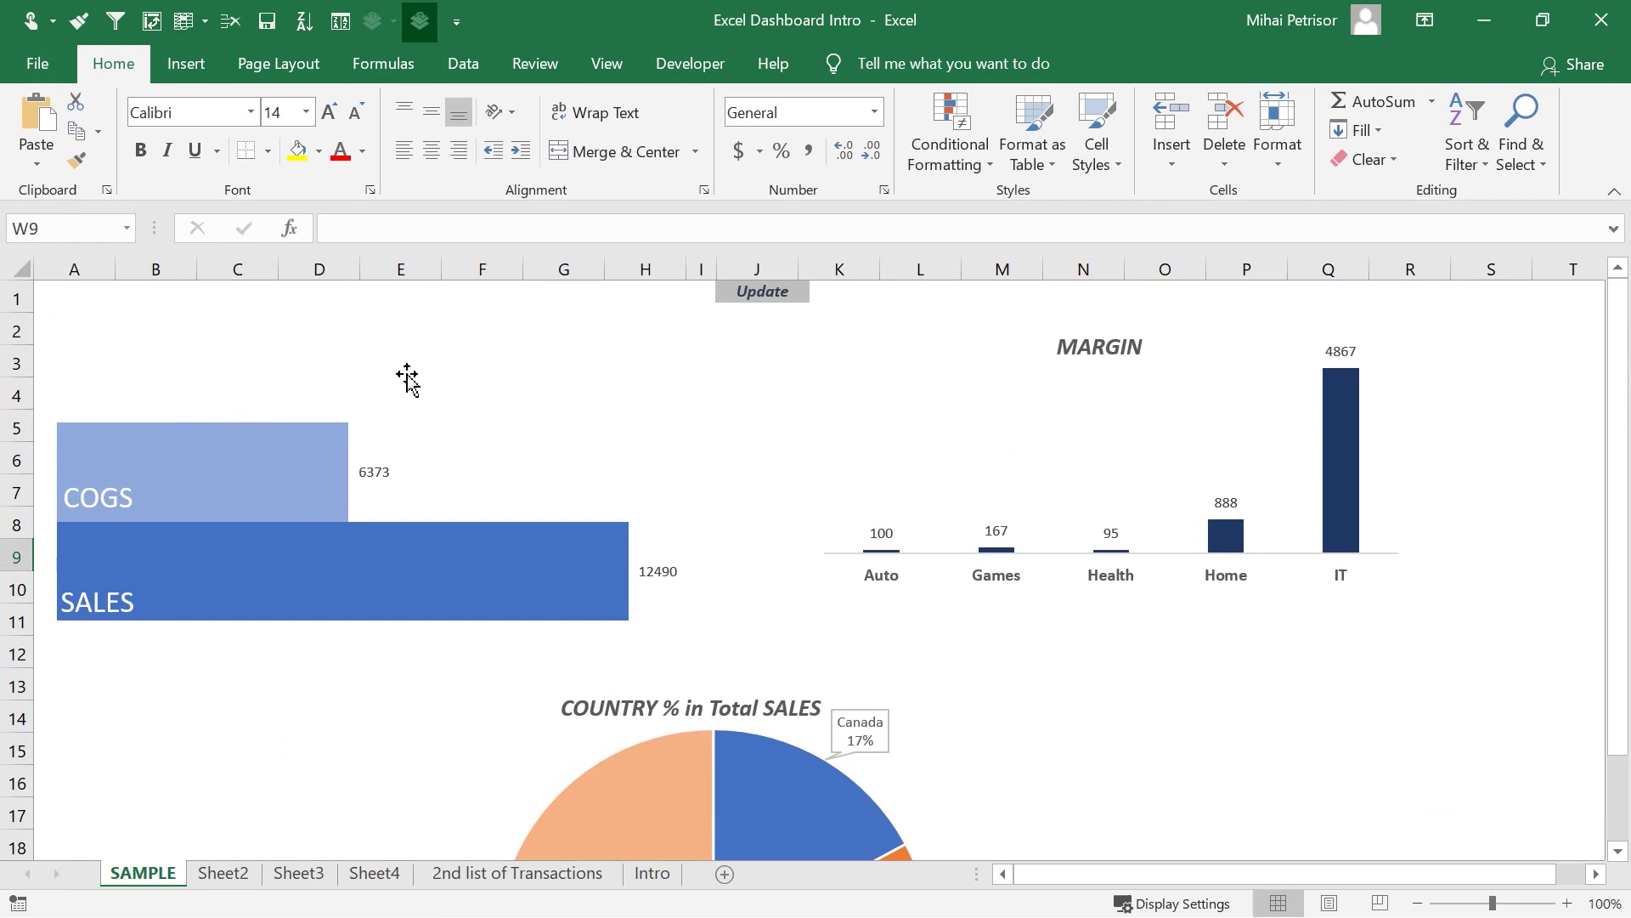
left_click(172, 430)
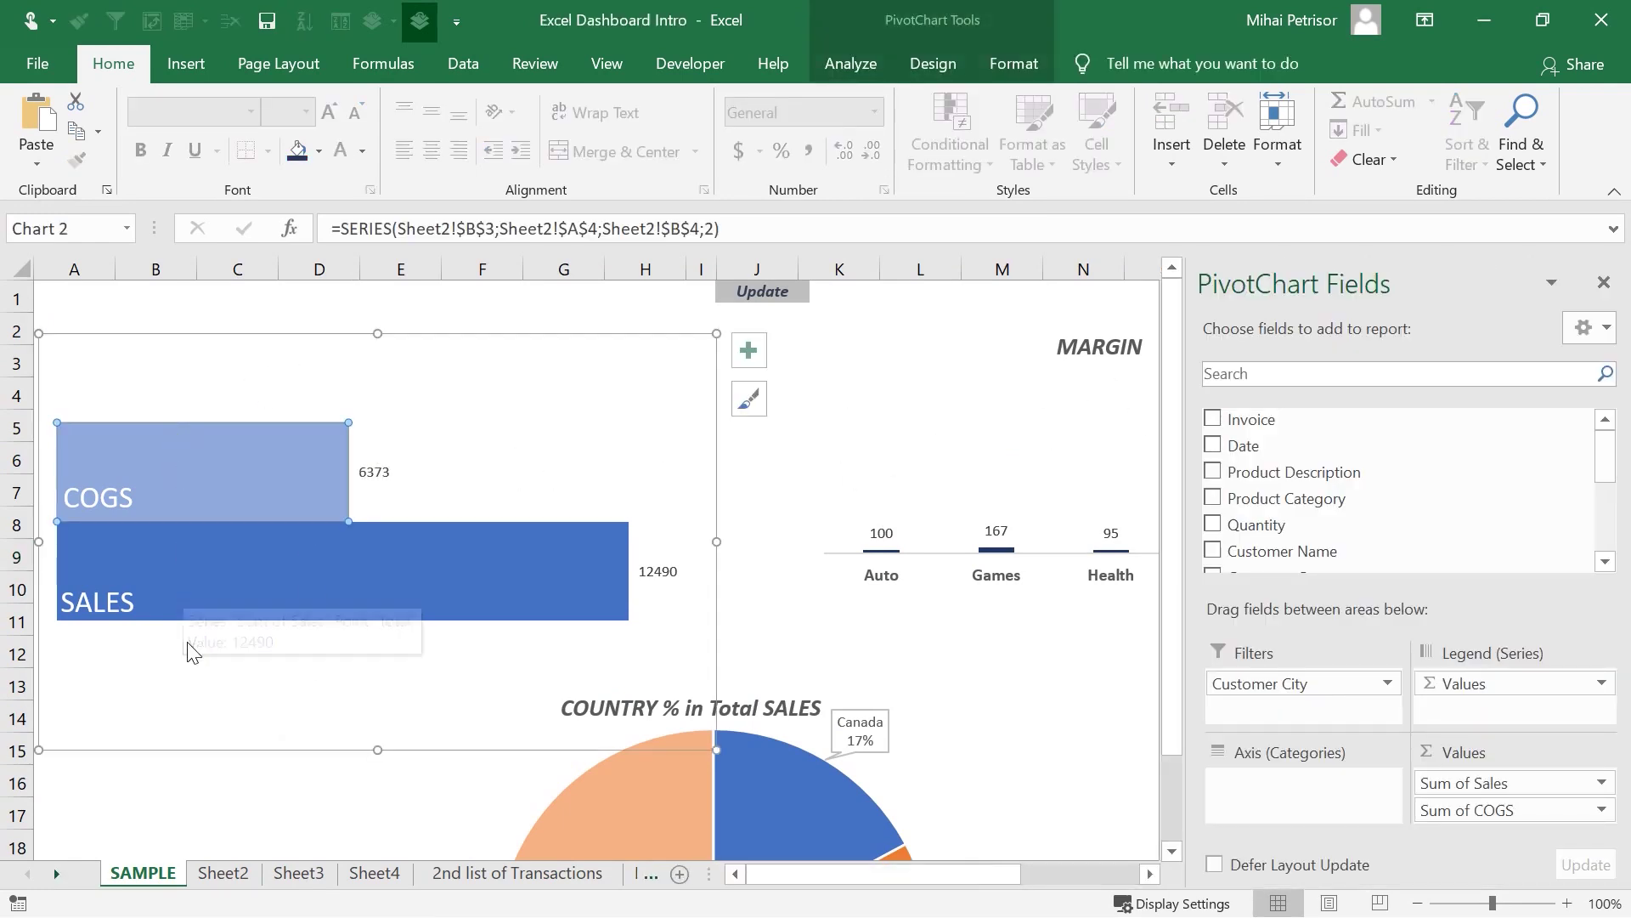
left_click(1097, 408)
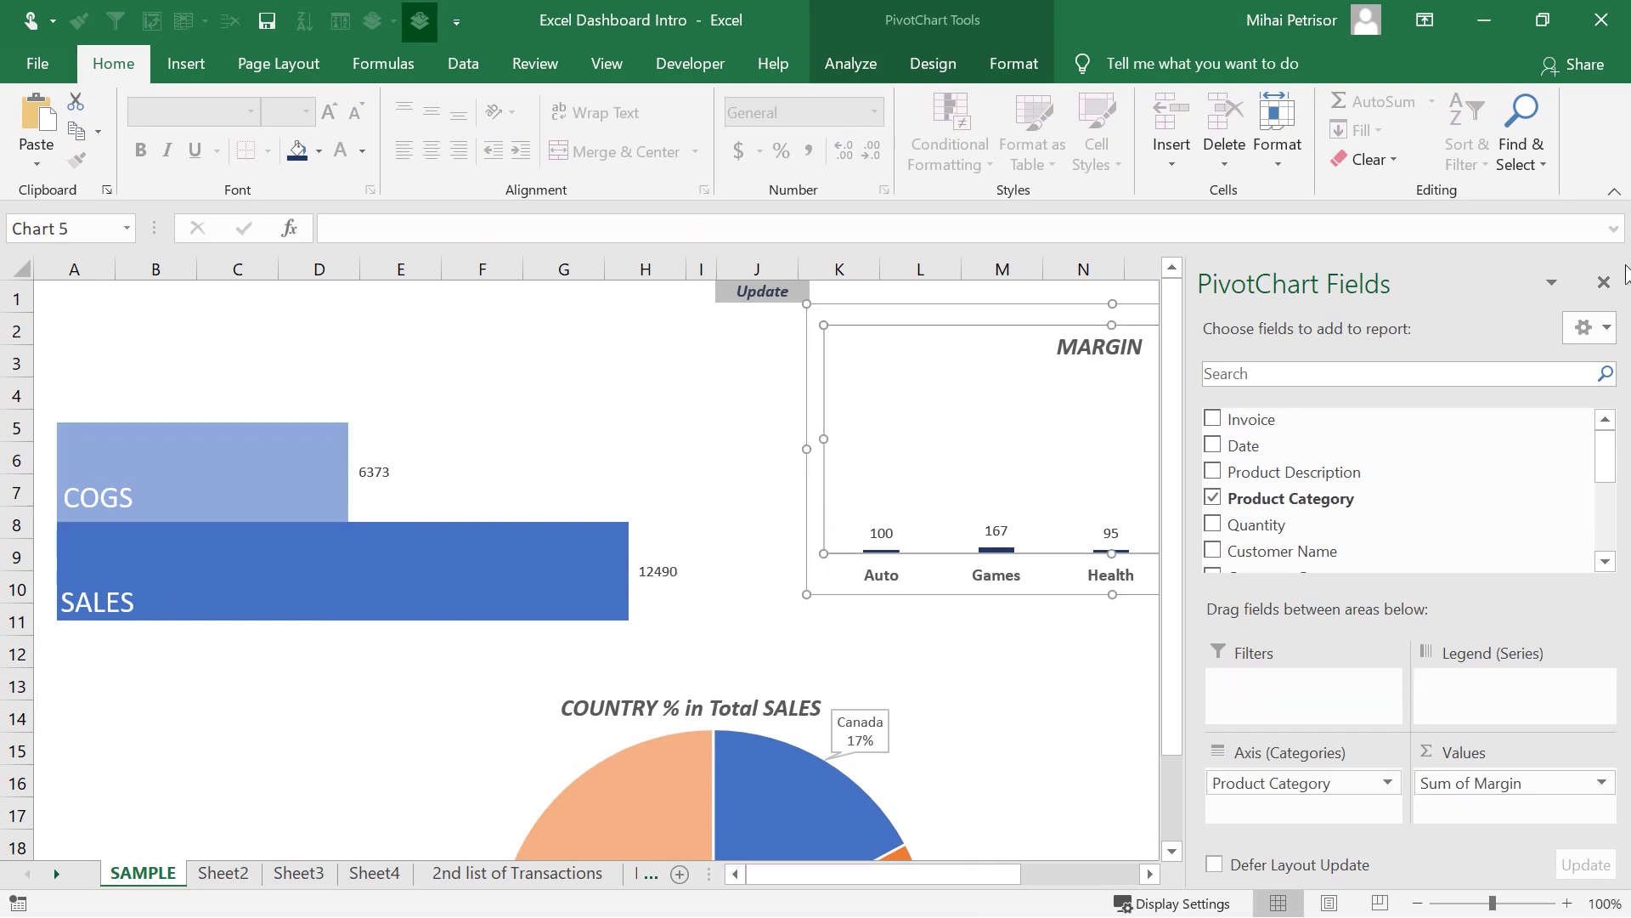
left_click(1603, 289)
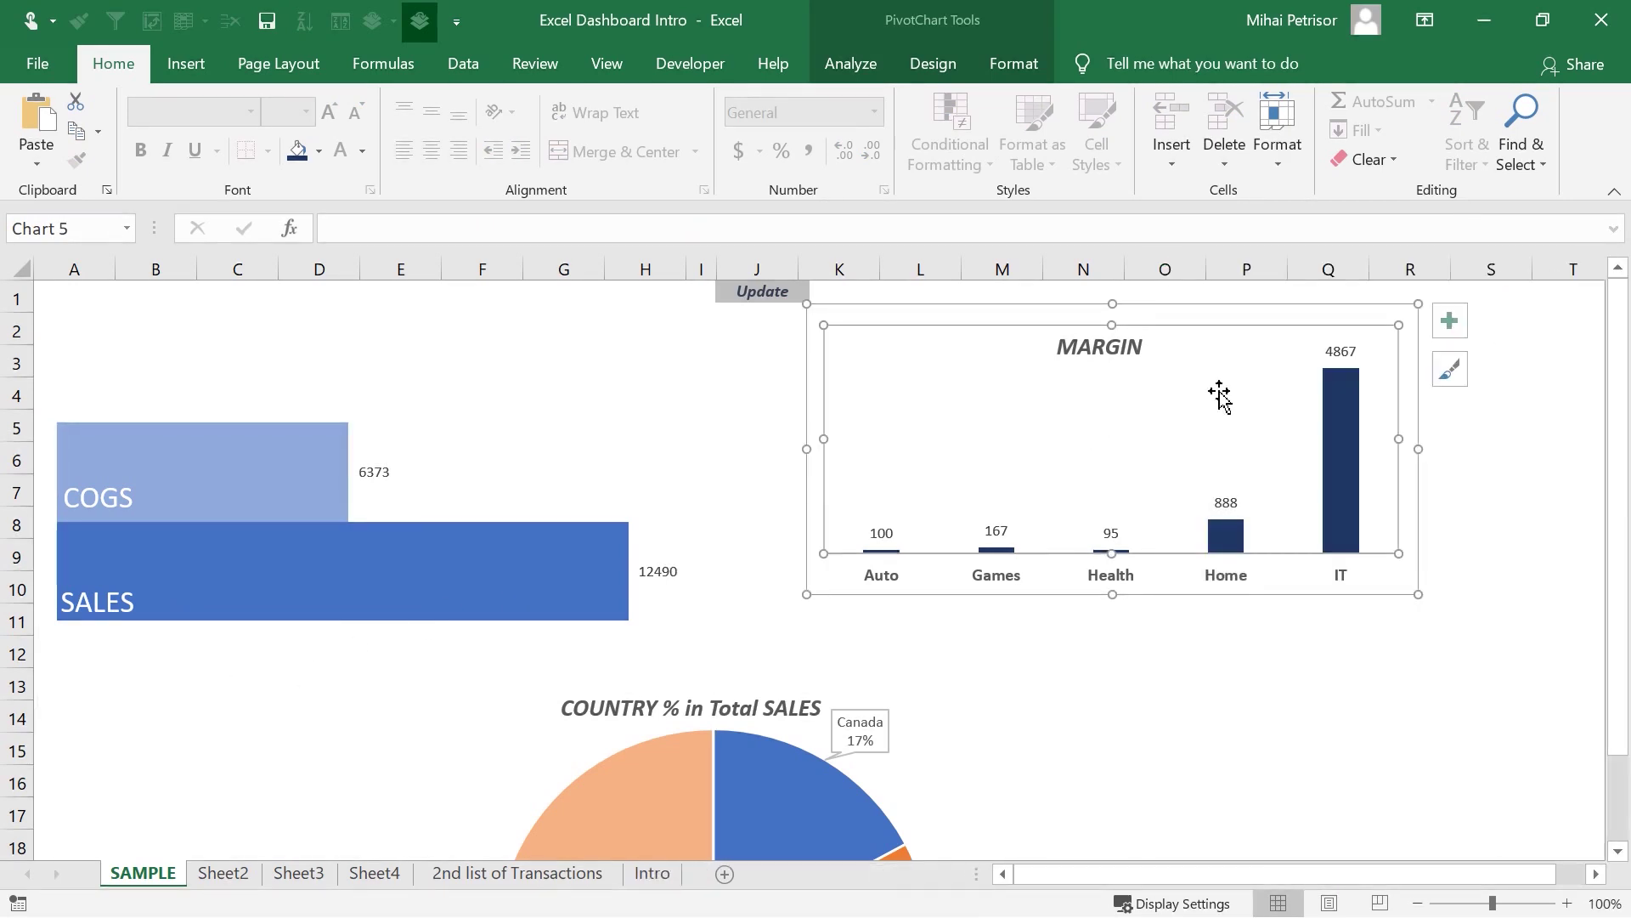
left_click(1220, 649)
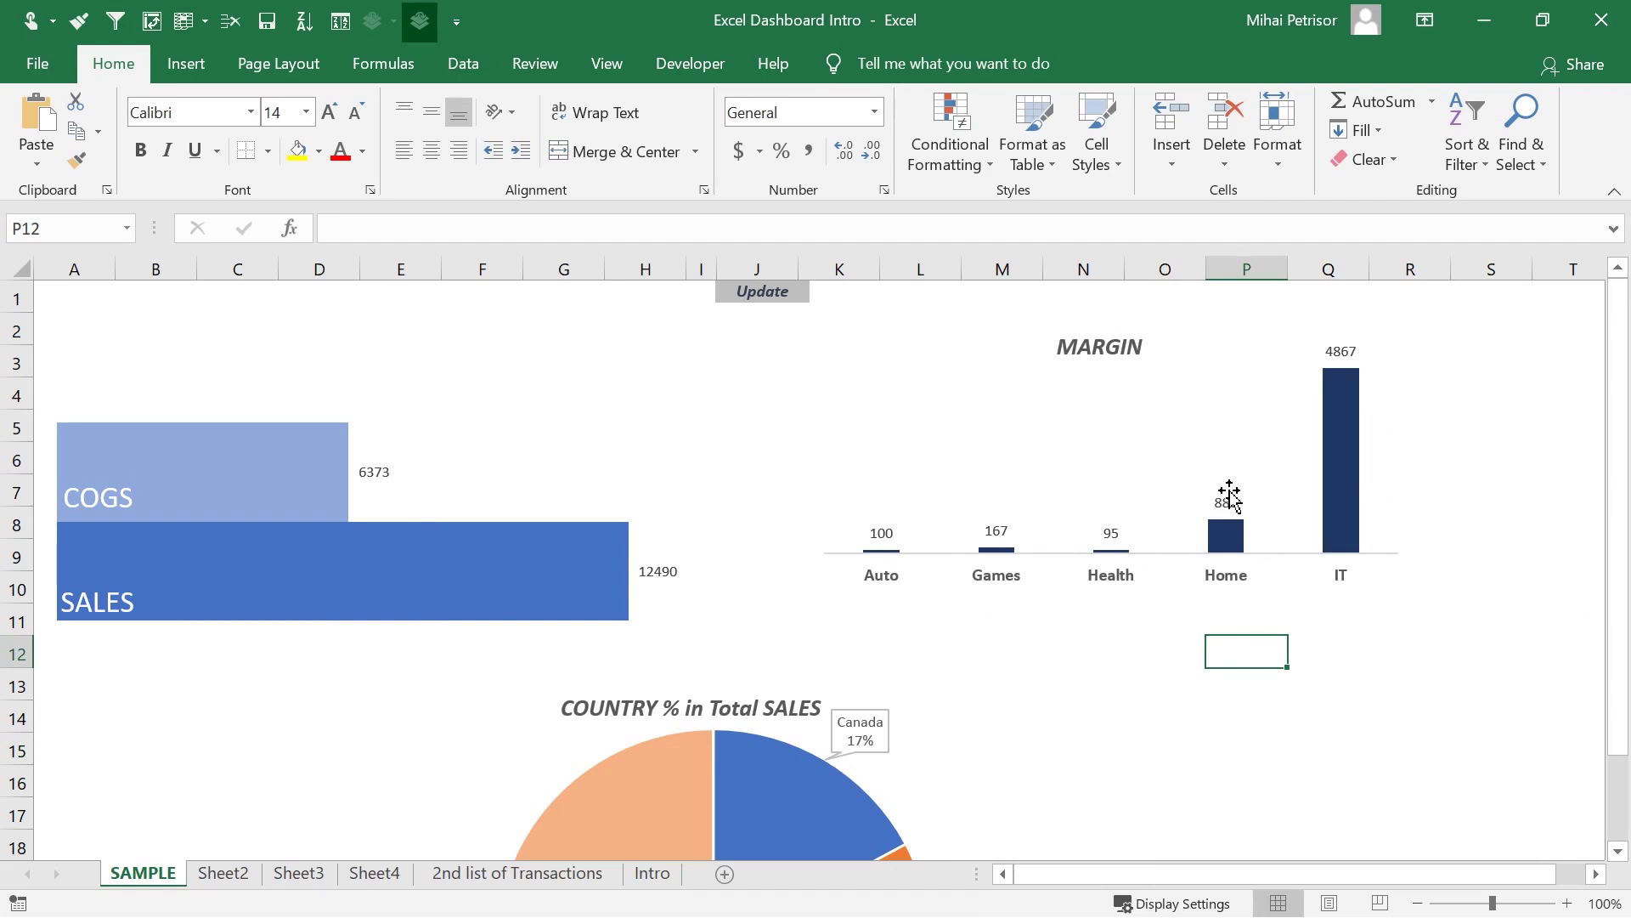
- Examine the COUNTRY % in Total SALES pie chart and look over the whole sample dashboard again
scroll(972, 590, "down", 4)
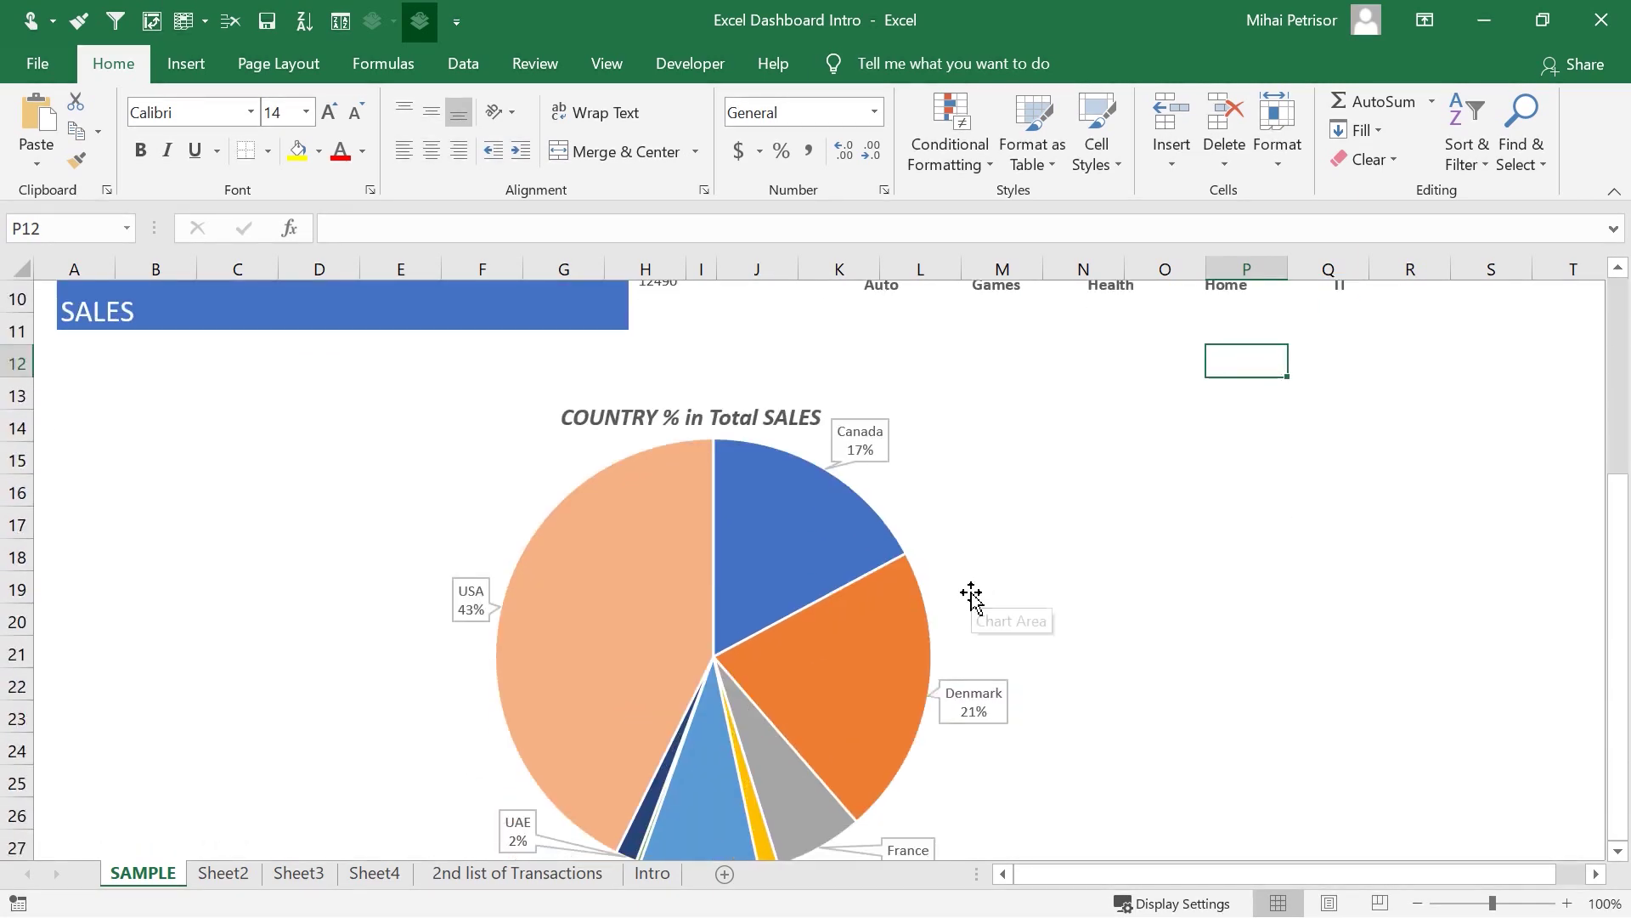
mouse_move(858, 552)
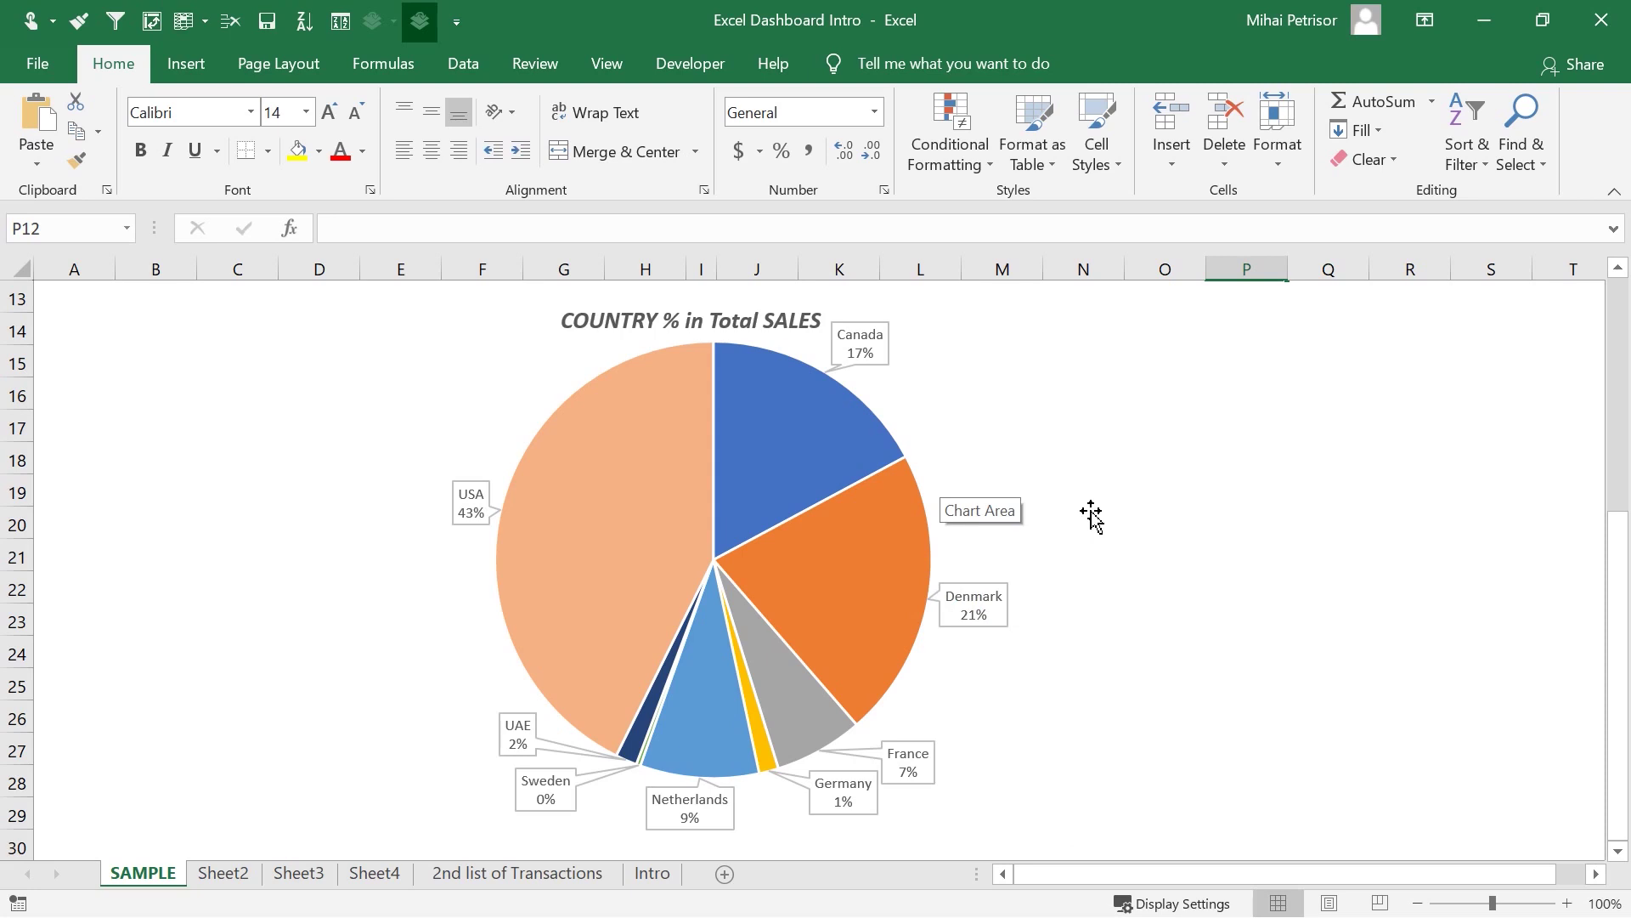
scroll(443, 464, "up", 4)
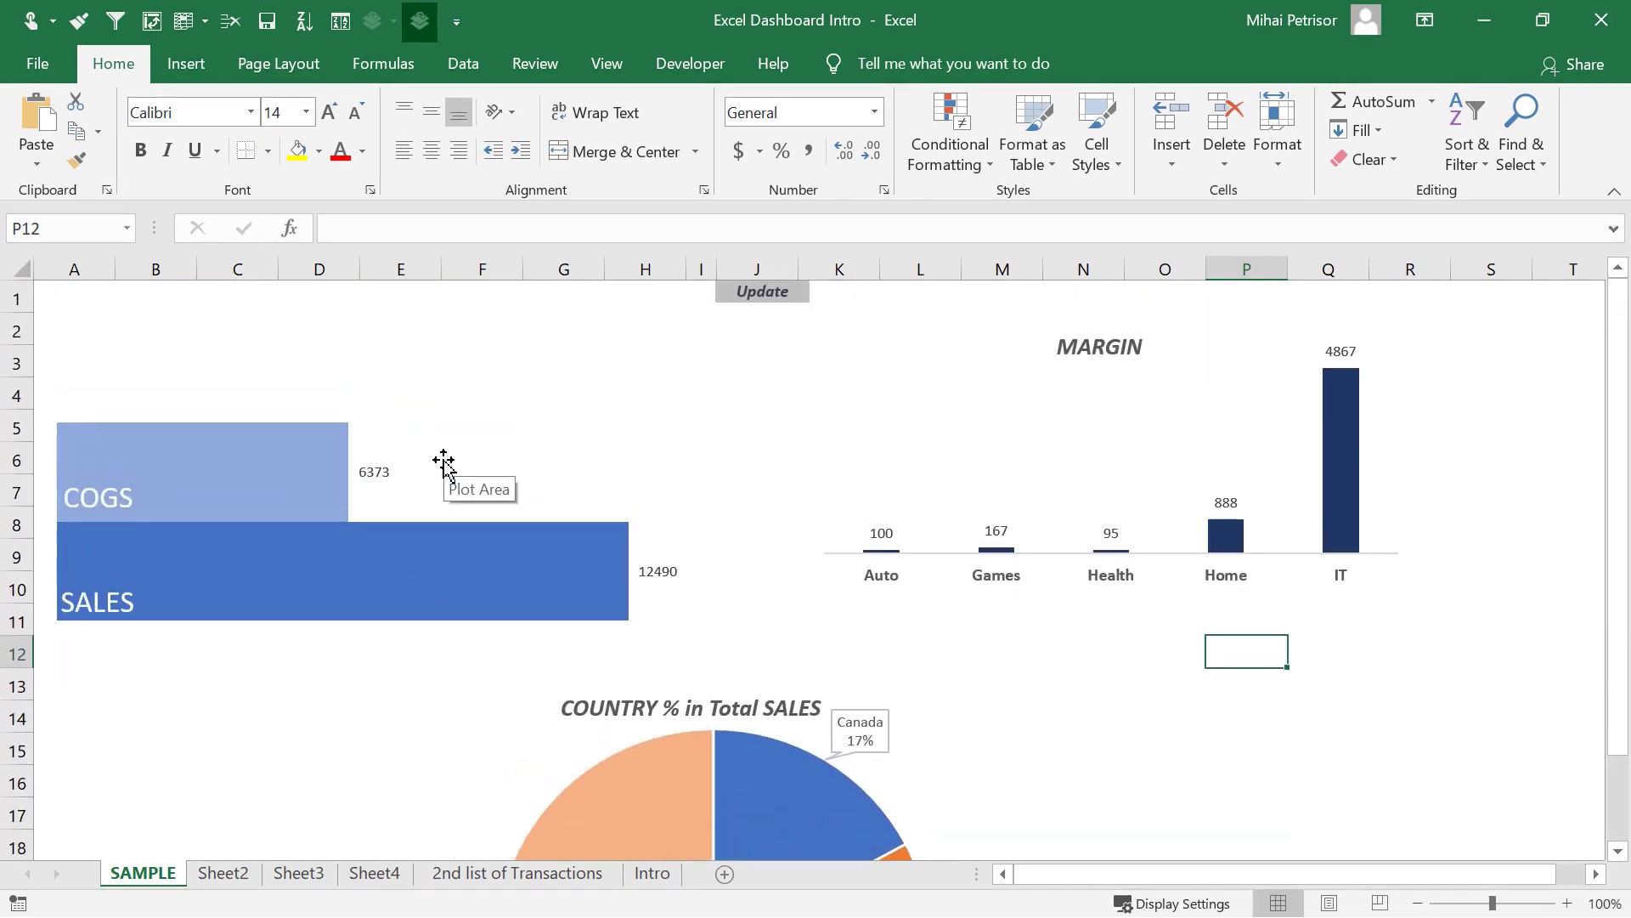
scroll(667, 458, "down", 7)
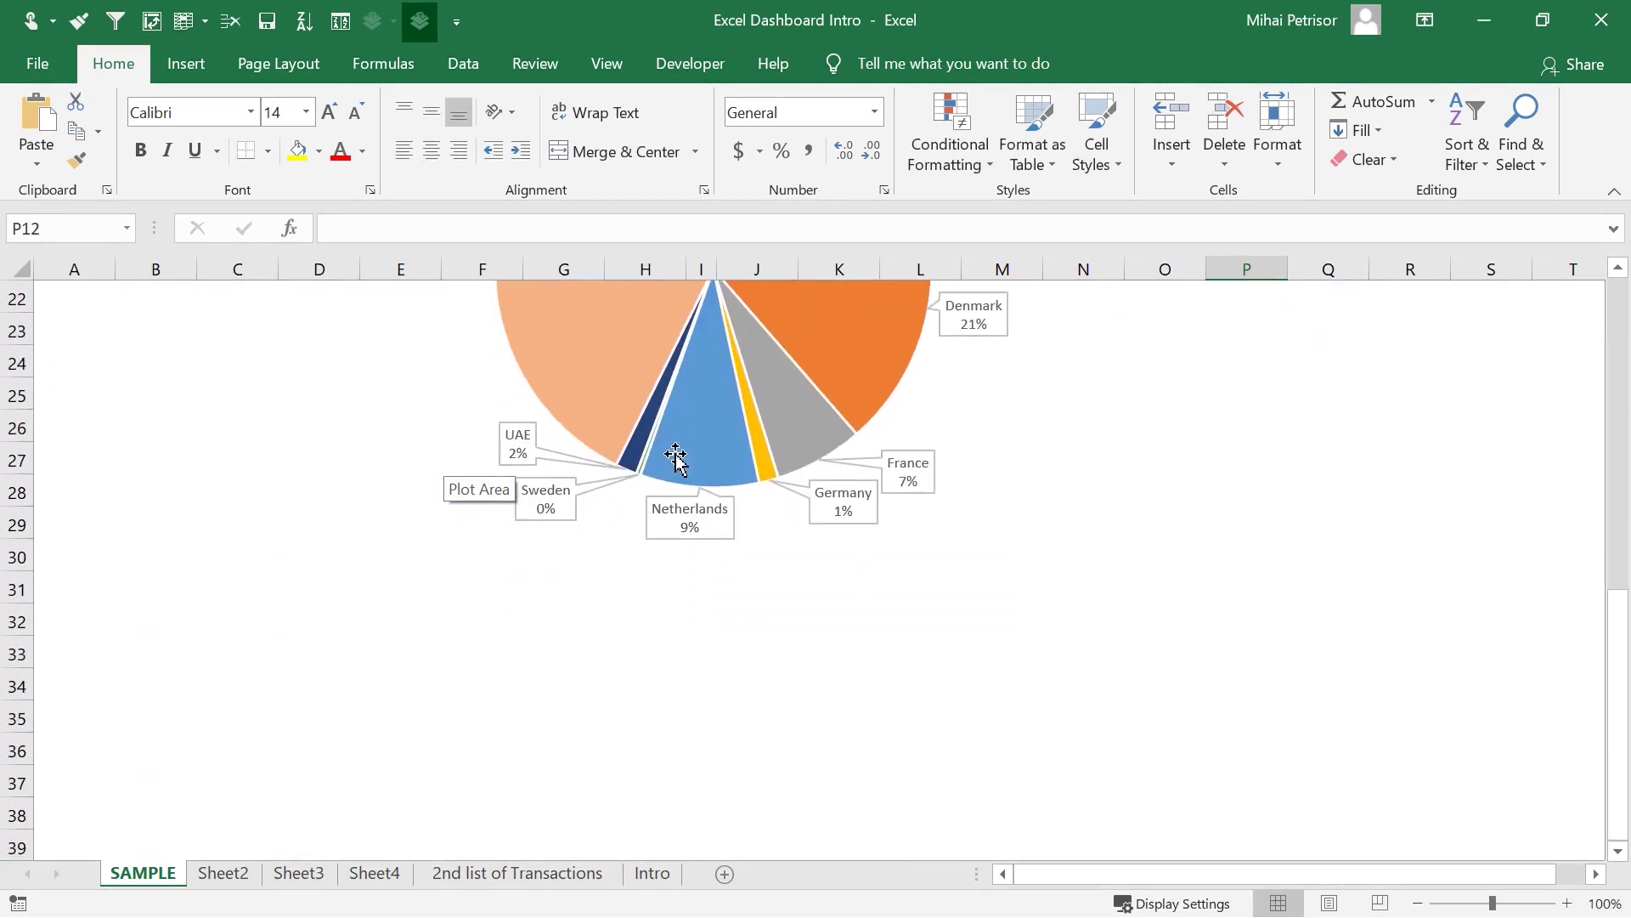
scroll(676, 459, "up", 7)
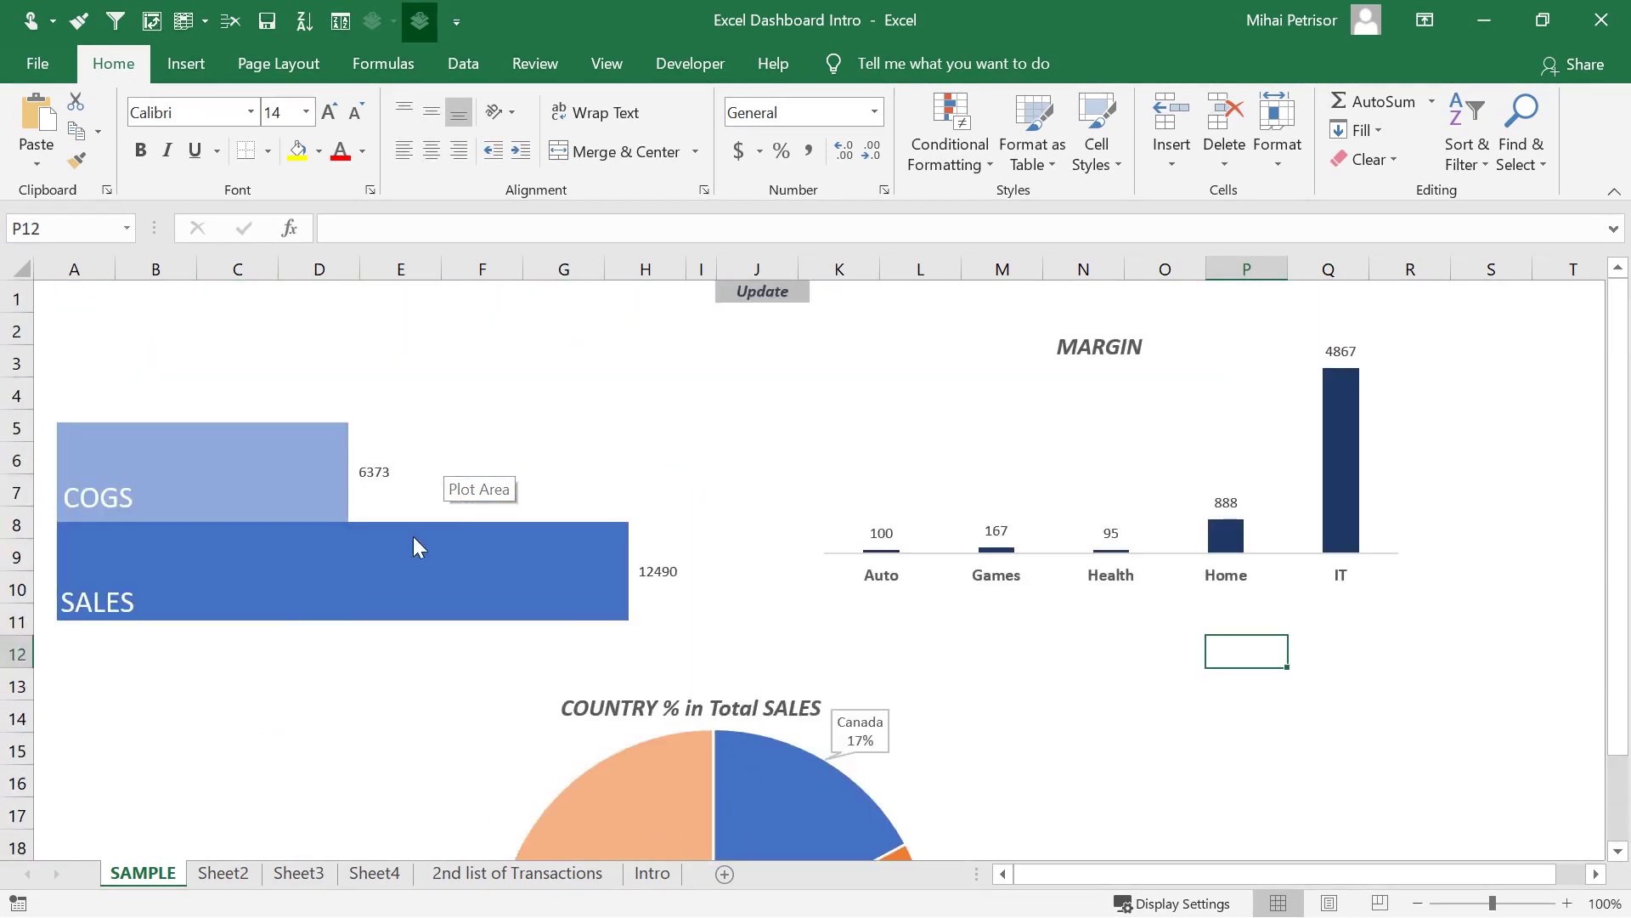
- Look through the pivot tables on Sheet2, Sheet3 and Sheet4 and their source table on 2nd list of Transactions, and return to SAMPLE
left_click(208, 882)
left_click(298, 873)
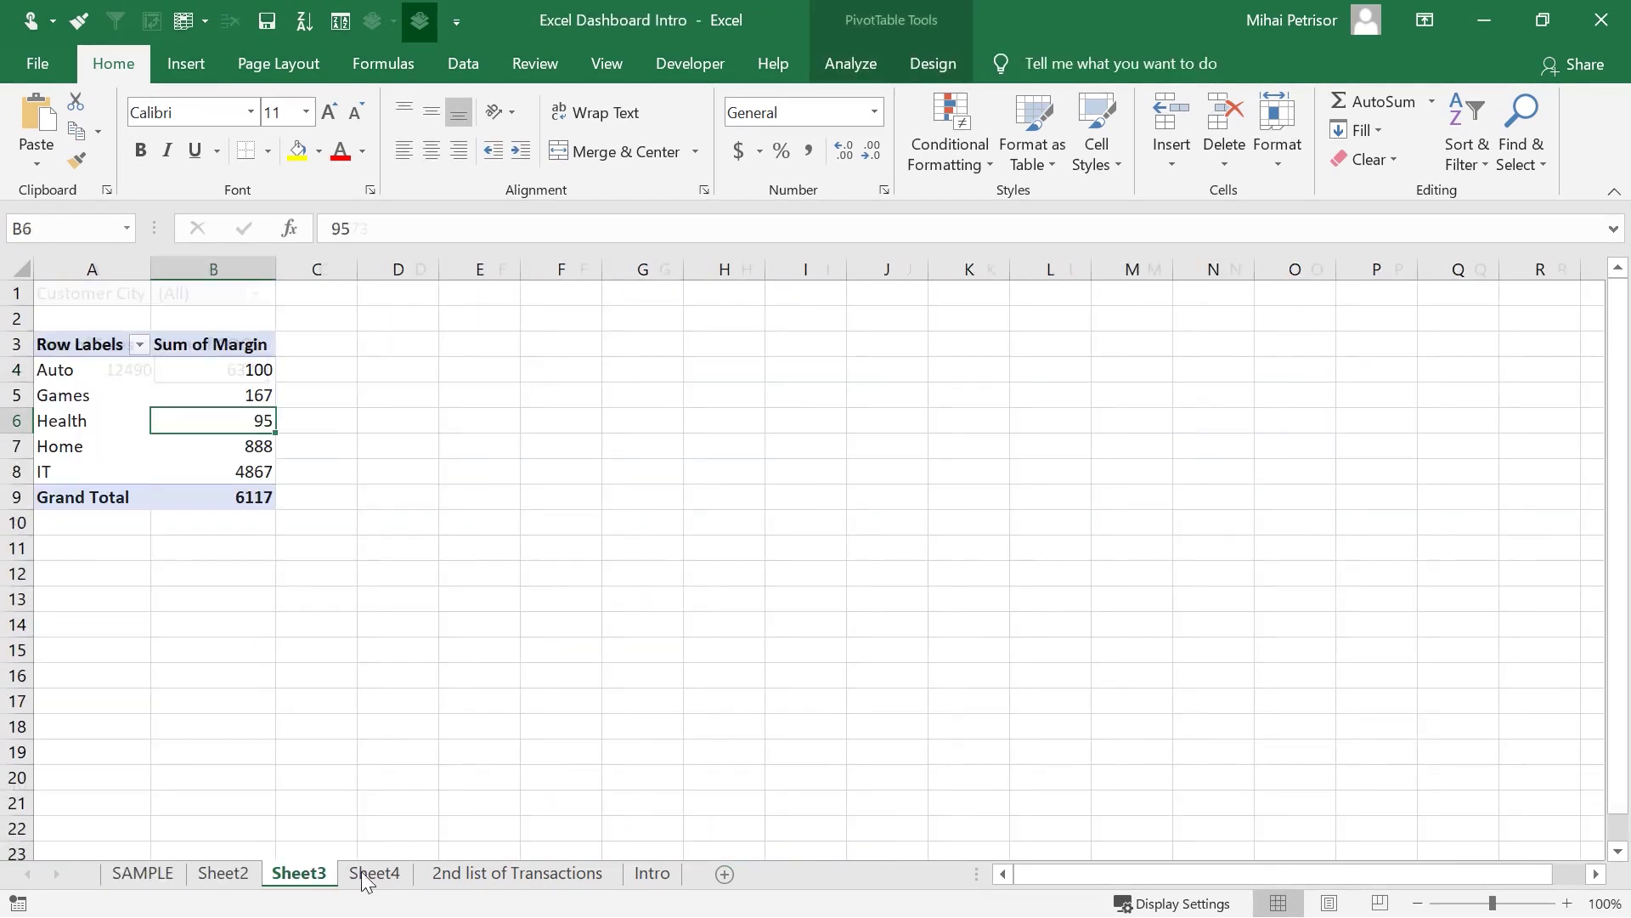
left_click(374, 873)
left_click(514, 873)
left_click(374, 873)
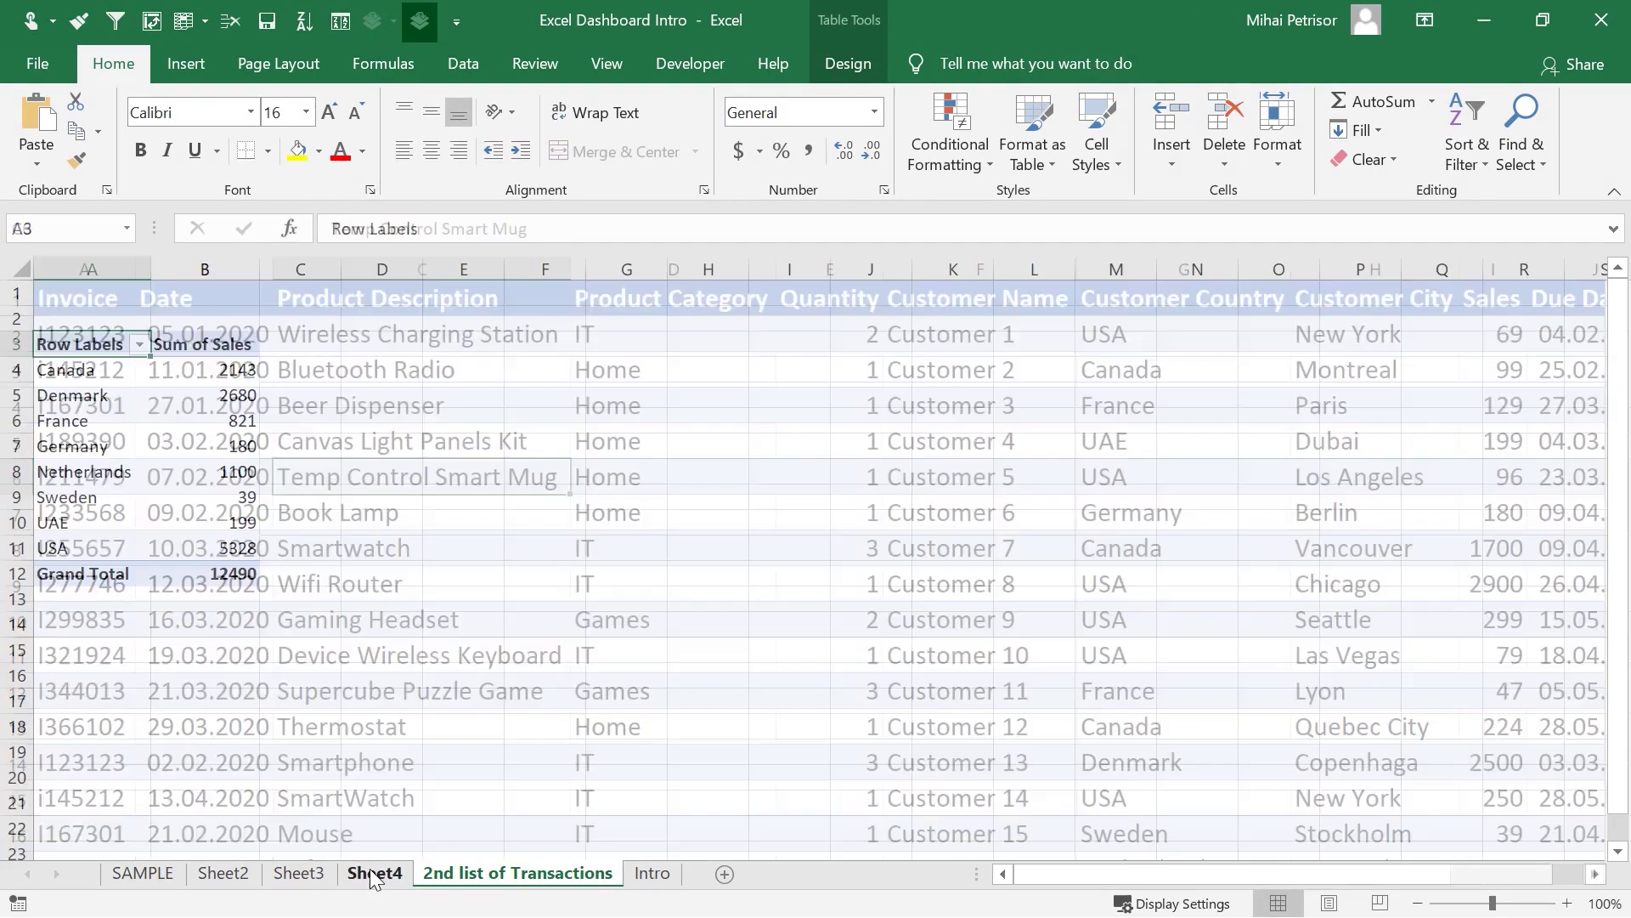
left_click(442, 874)
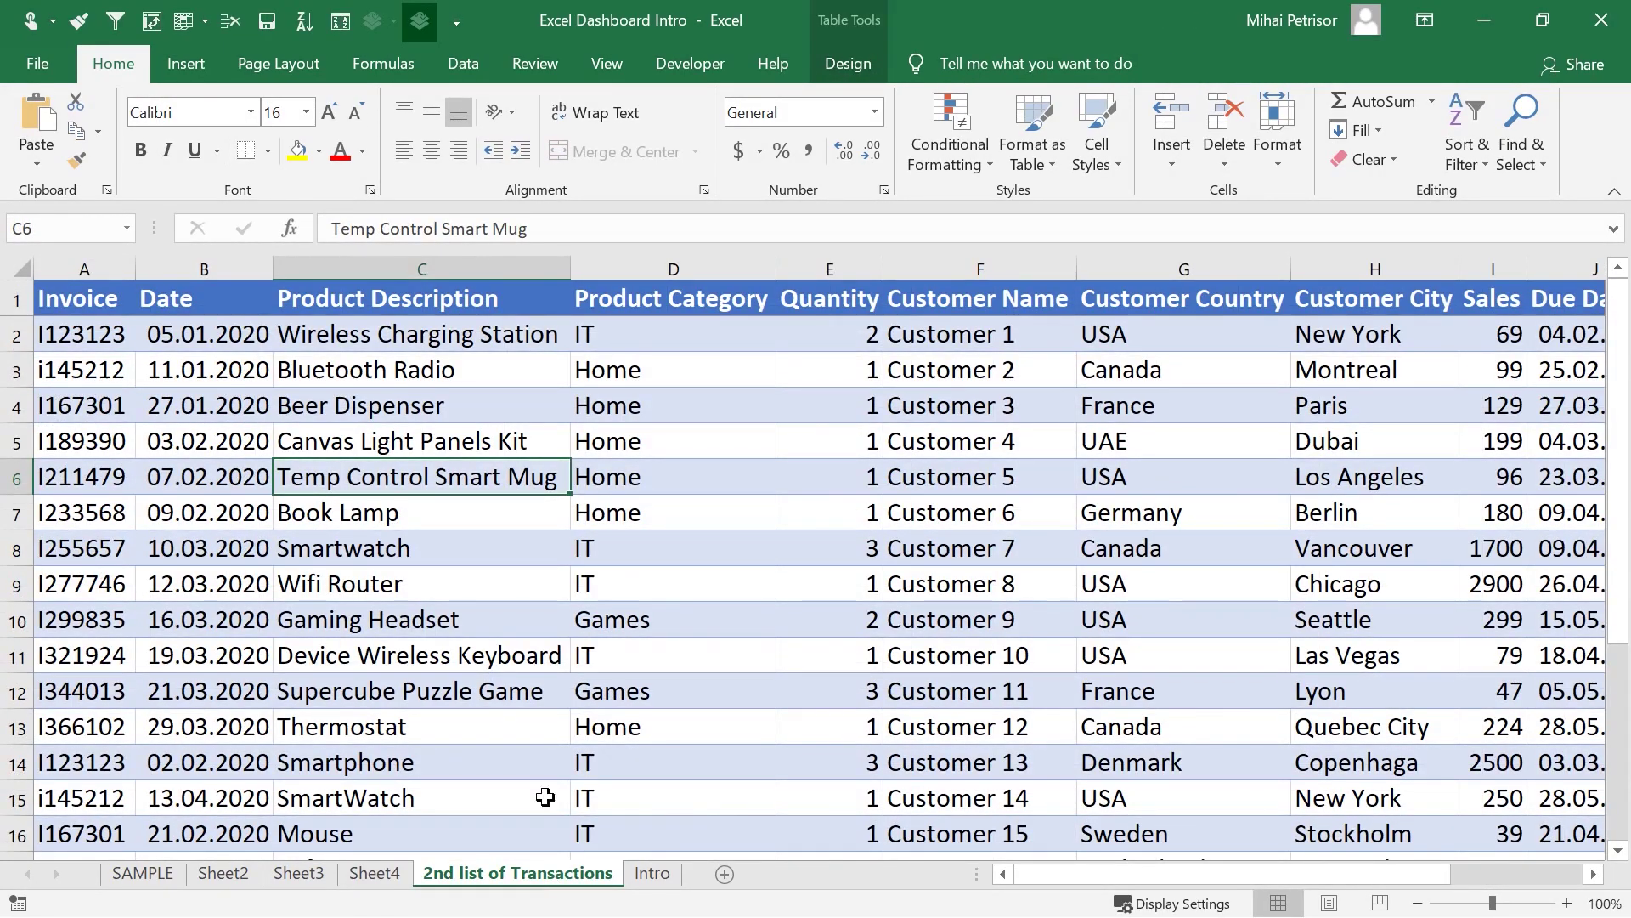
left_click(548, 704)
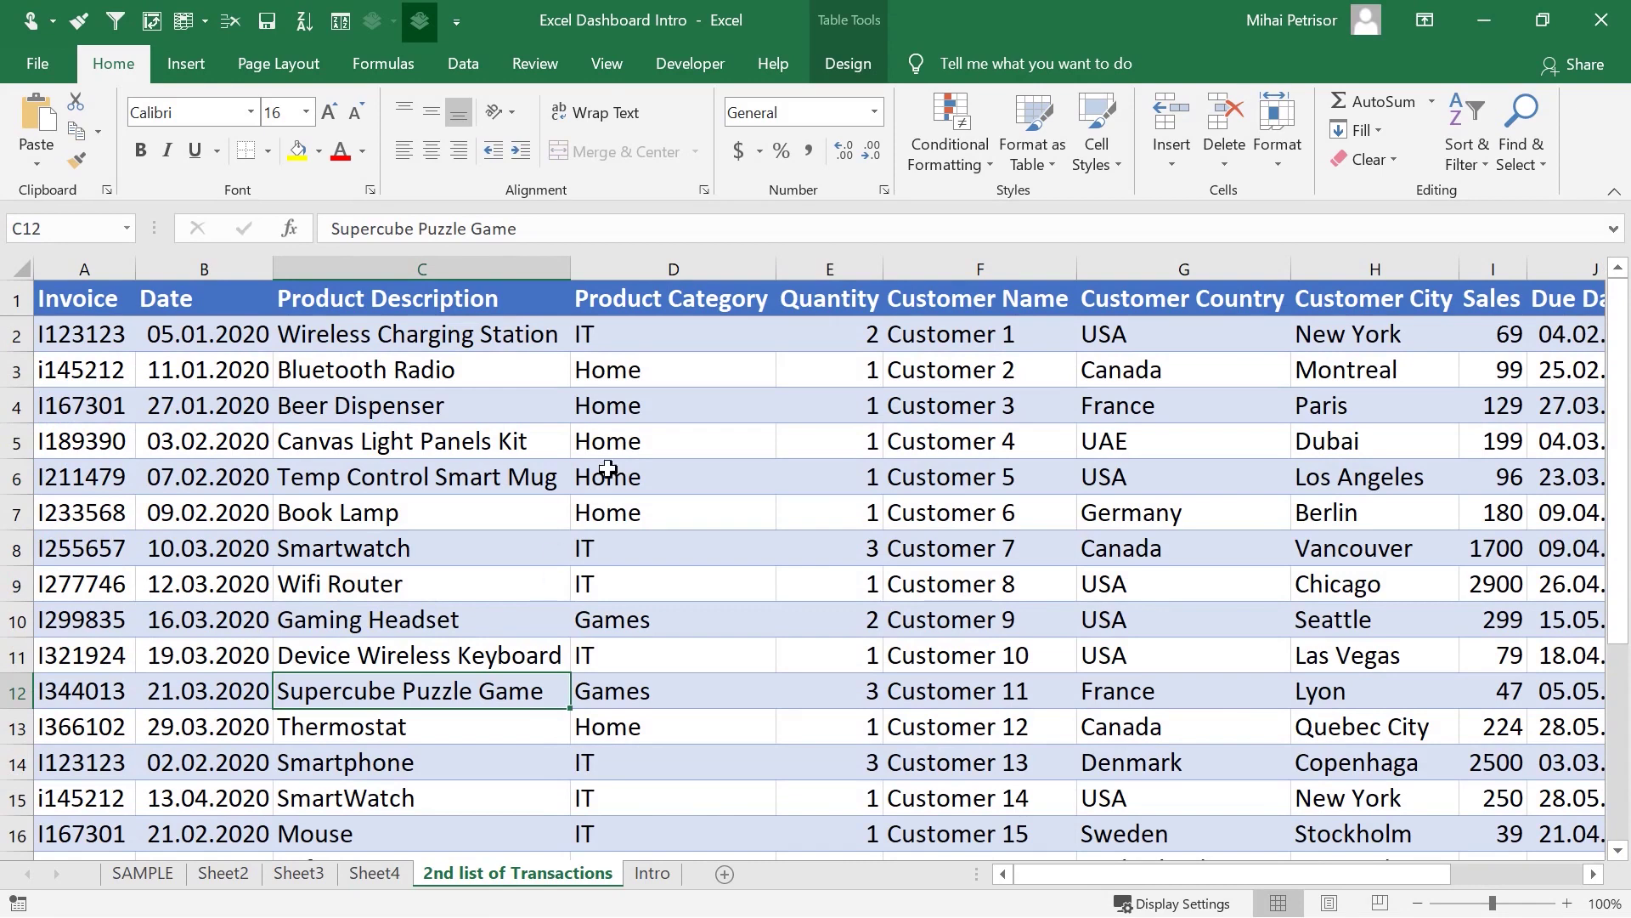
left_click(769, 409)
left_click(143, 874)
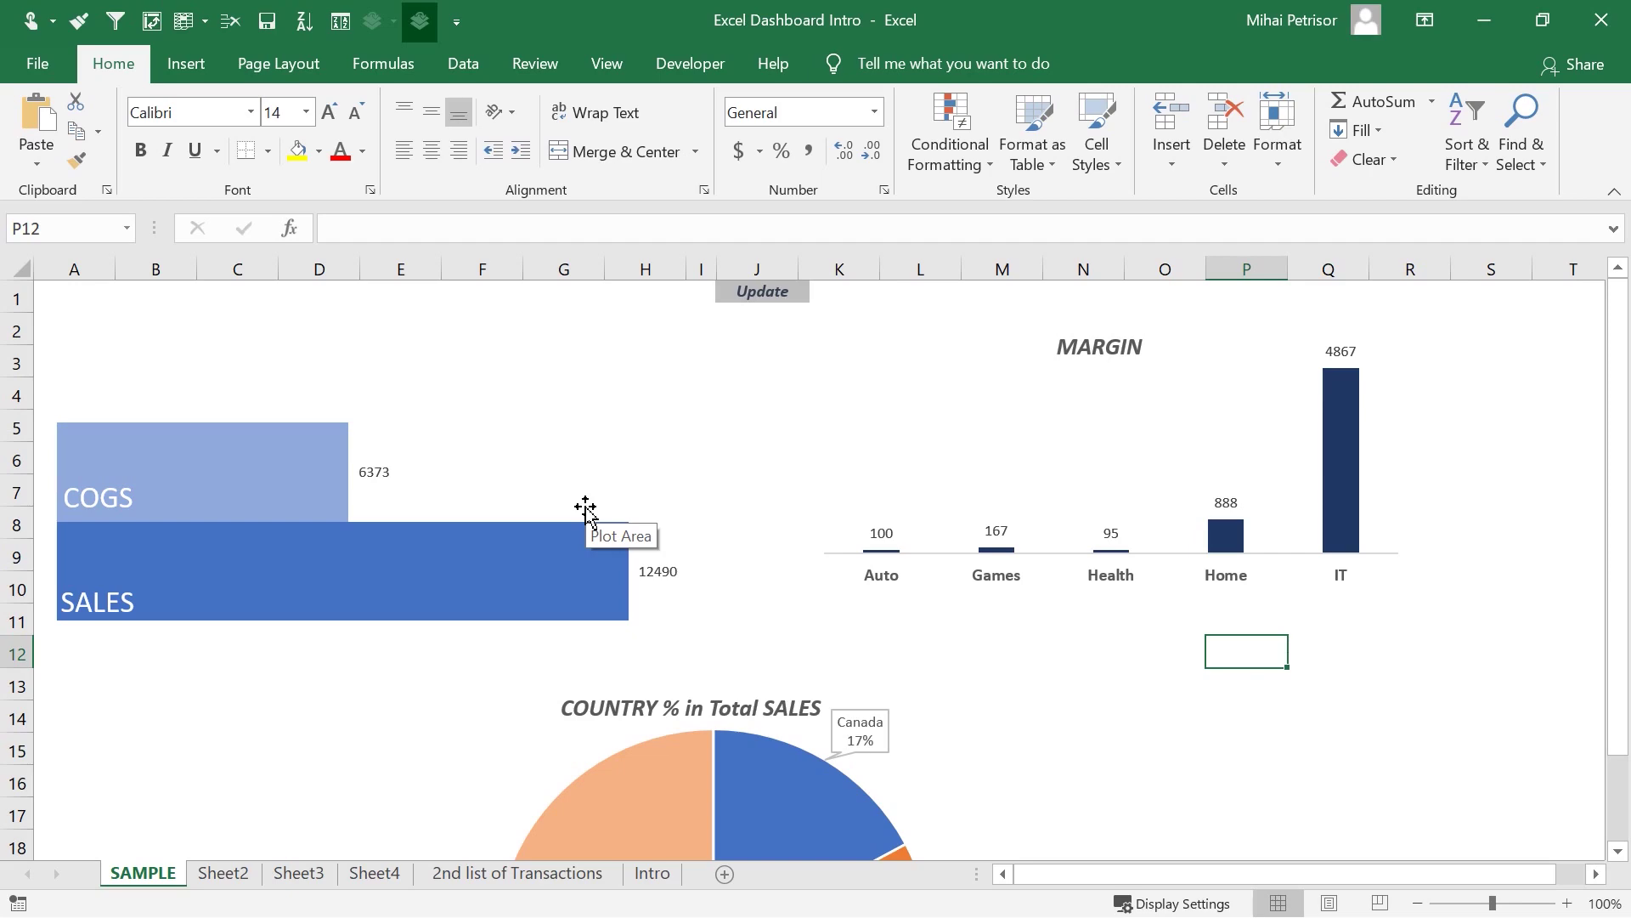
- Examine the Sales to Margin columns of the transaction table and compare them with the charts on the SAMPLE sheet
left_click(518, 873)
left_click(977, 477)
left_click_drag(1191, 874, 1394, 868)
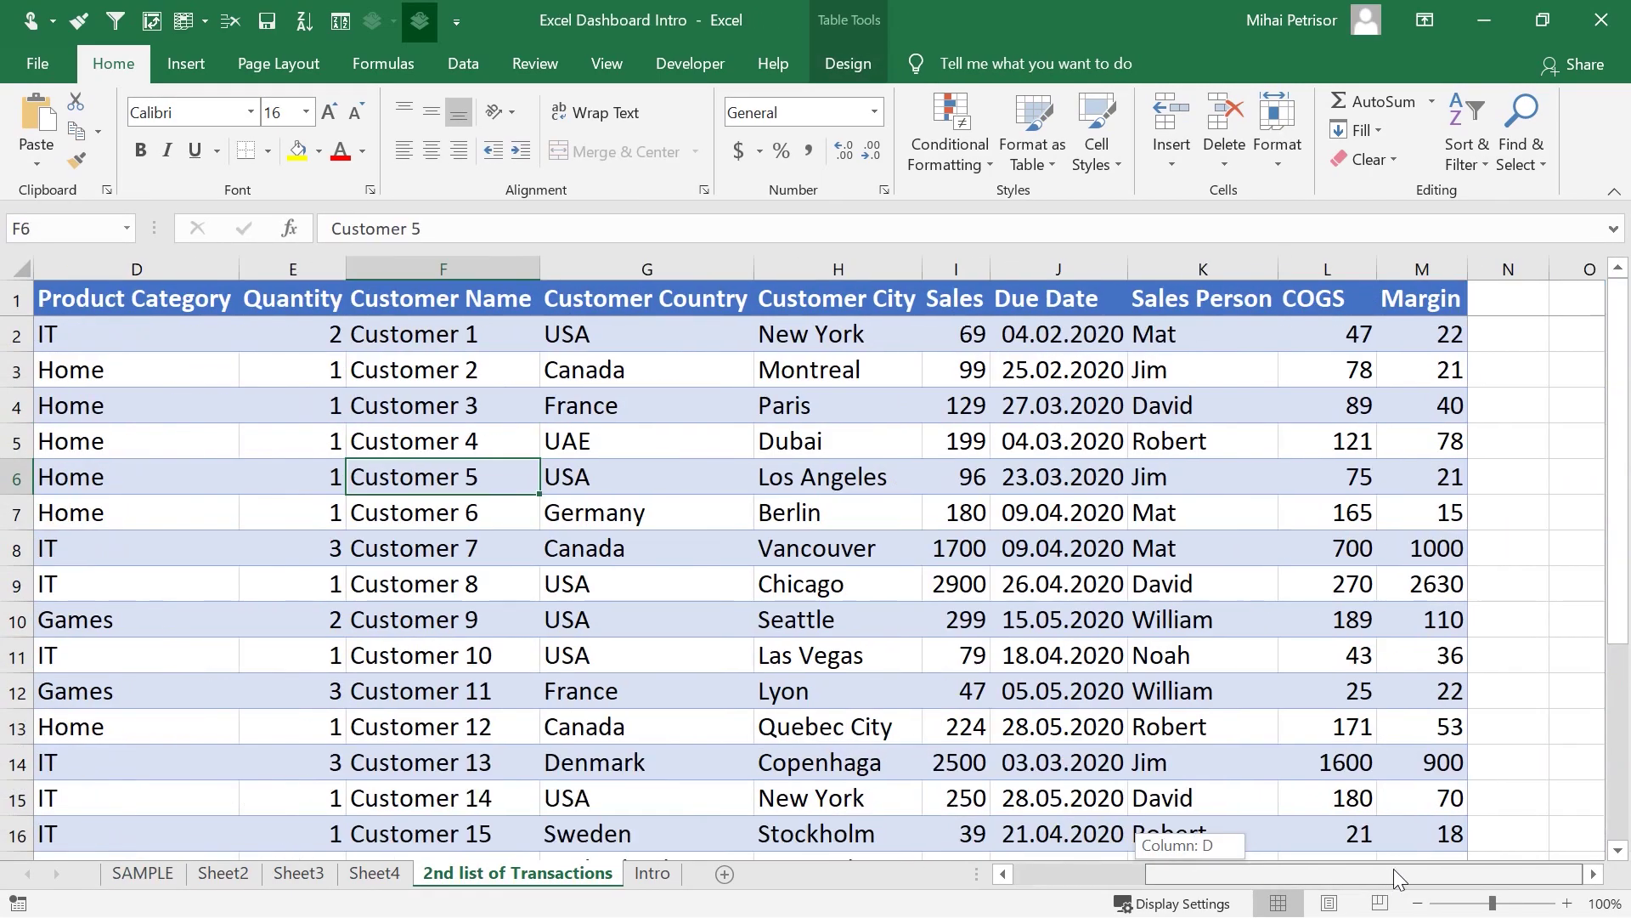
left_click(890, 277)
left_click(979, 481)
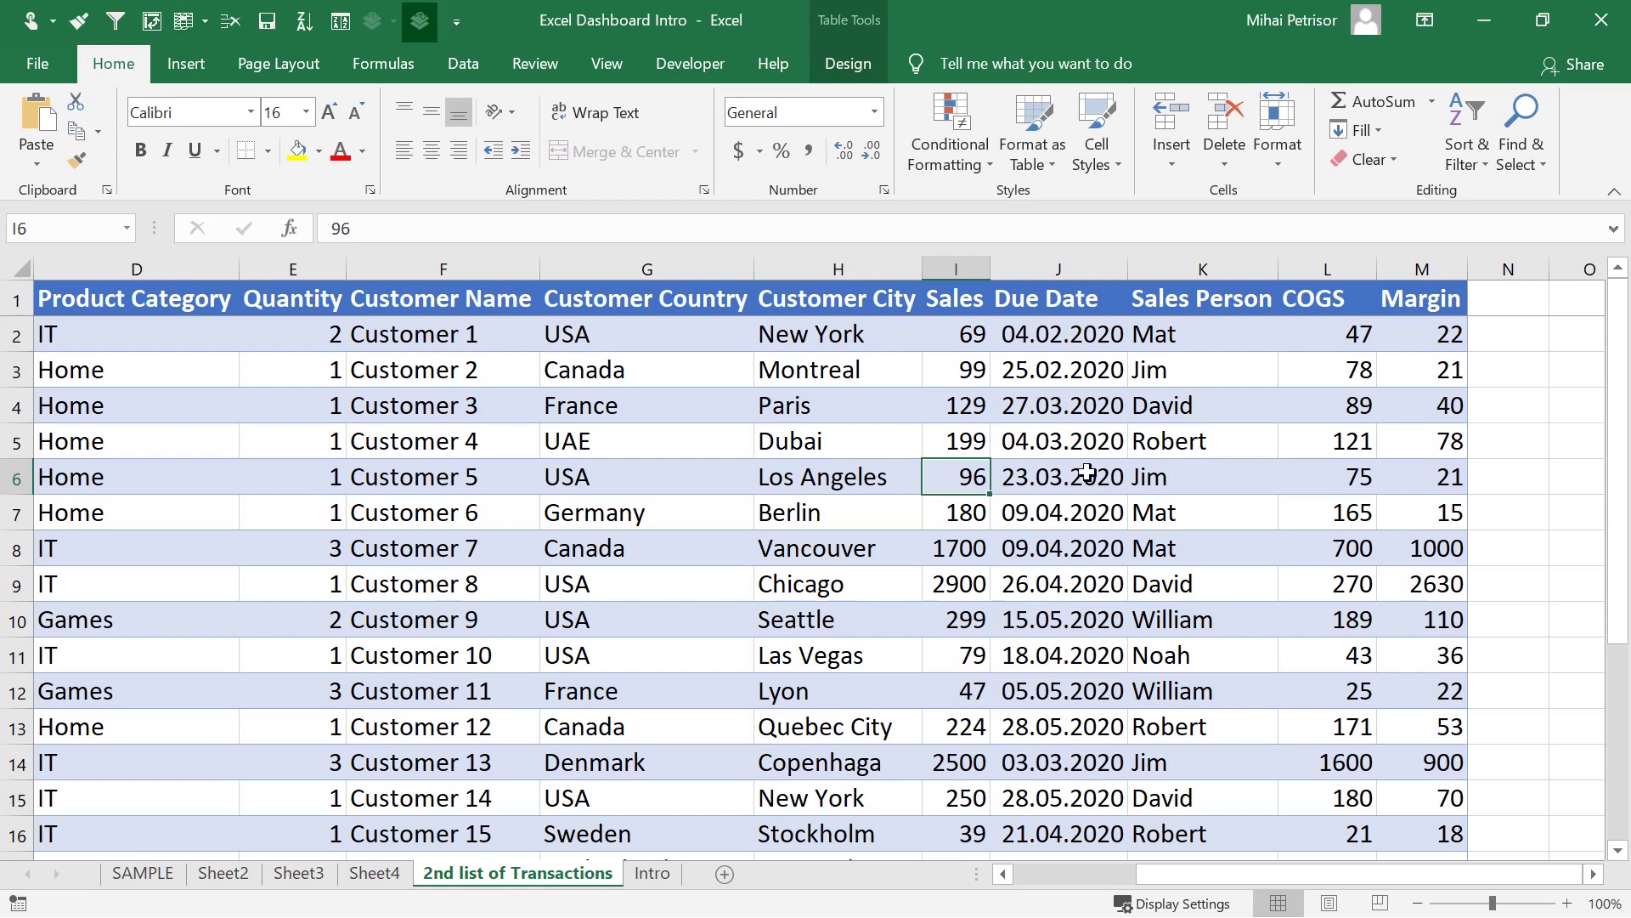
left_click(146, 884)
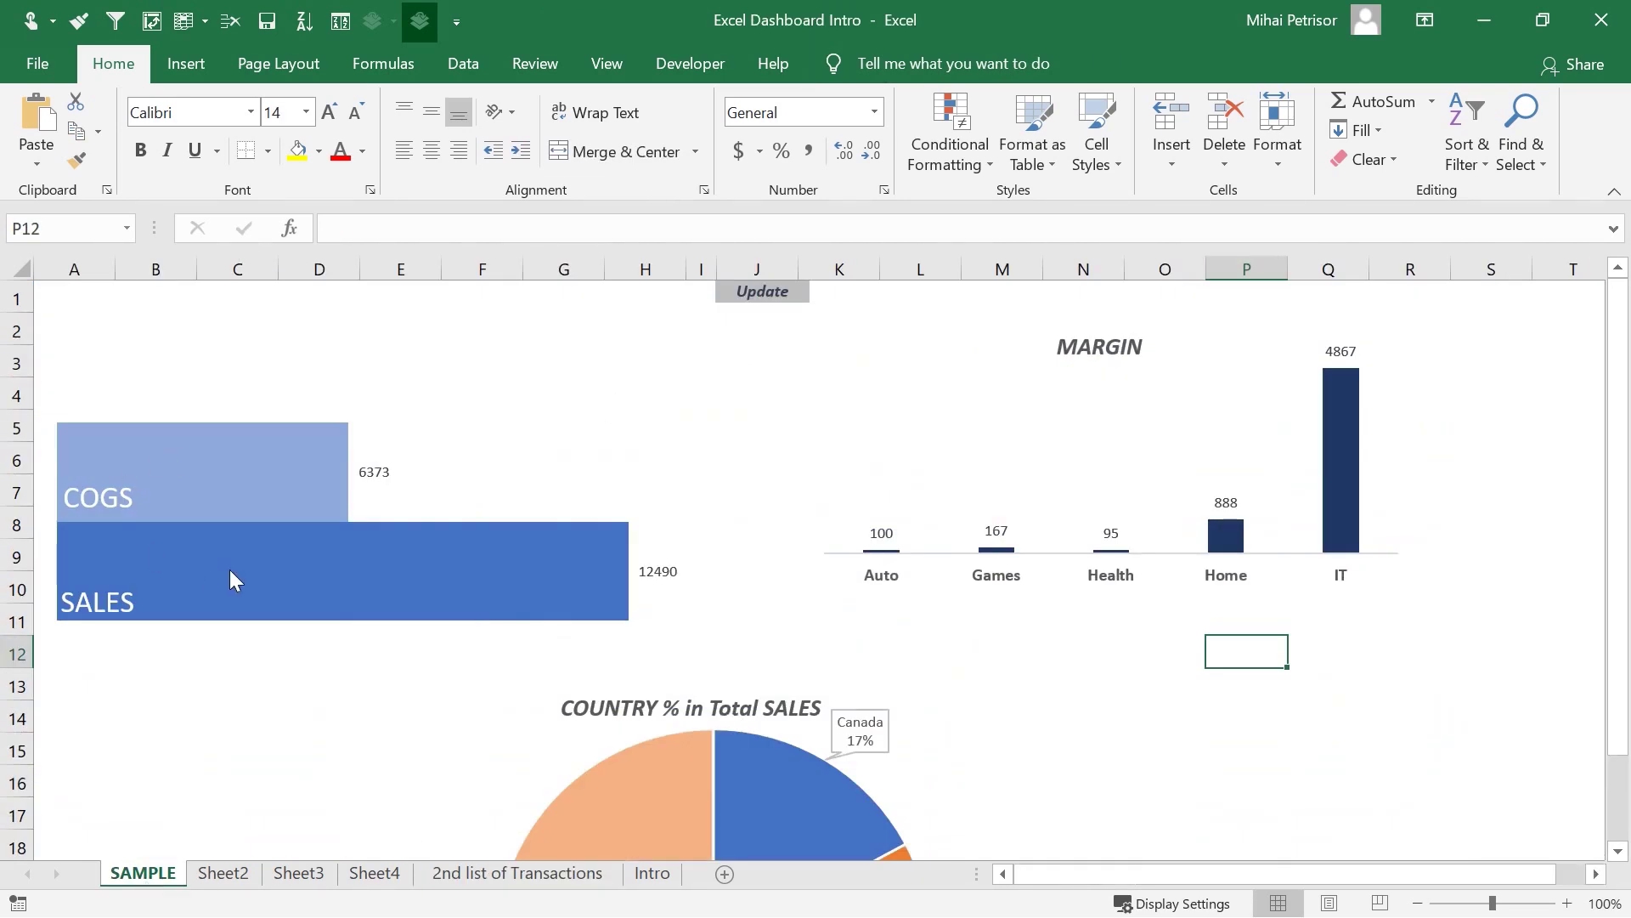
mouse_move(203, 592)
- On the 2nd list of Transactions sheet, set the Sales value of the Home transaction from Seattle in row 19 to 2500
left_click(544, 874)
left_click(960, 438)
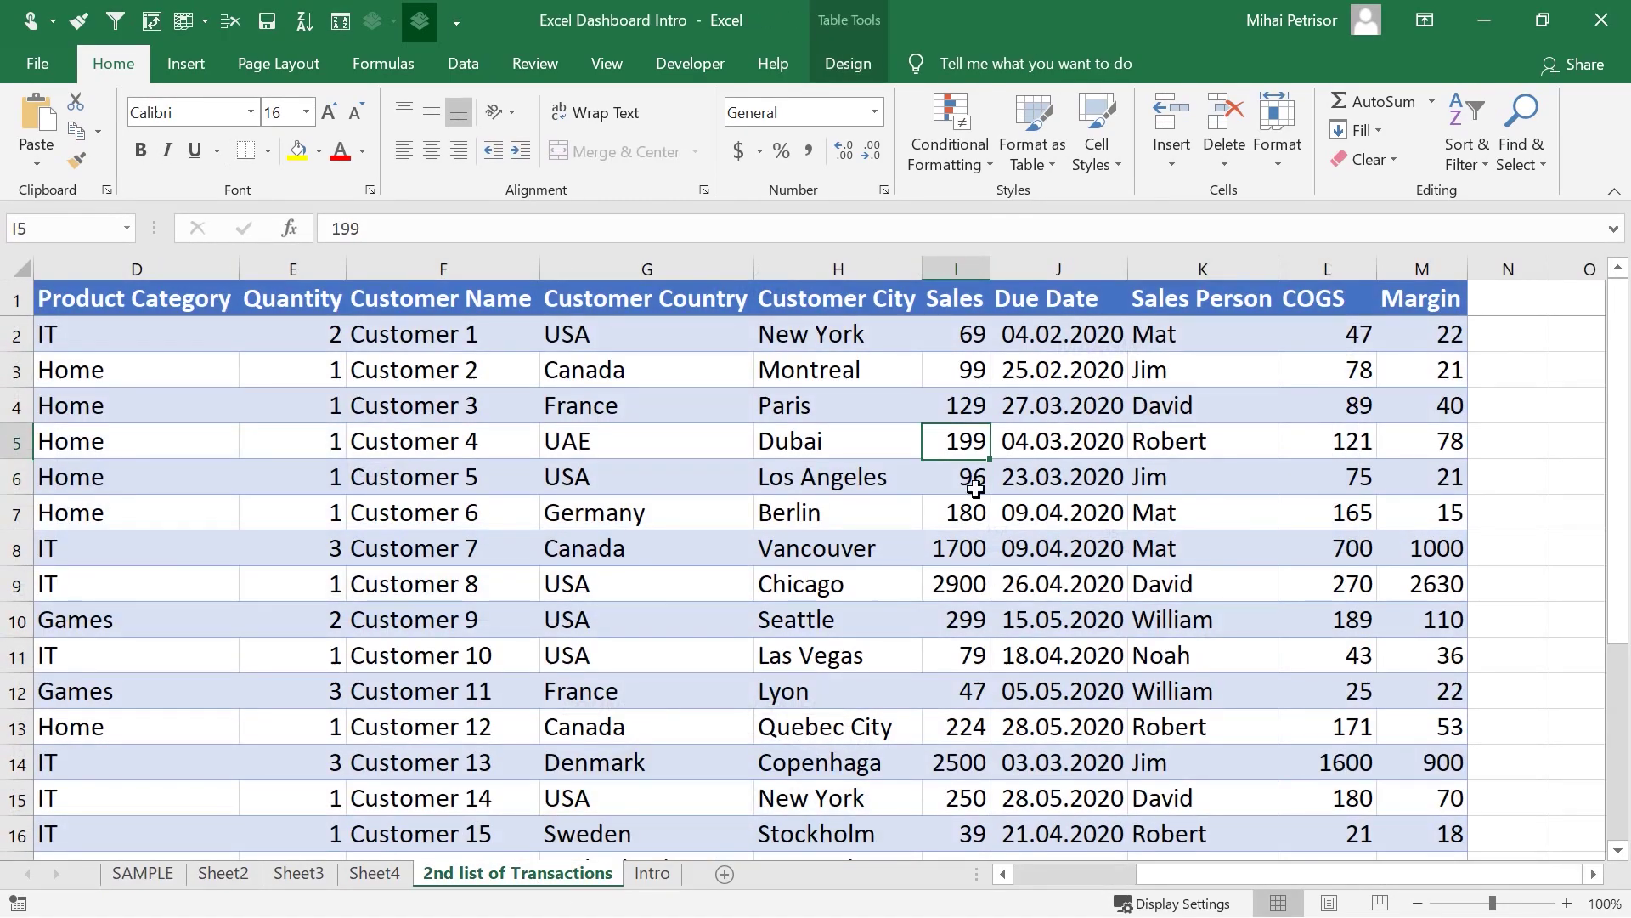
scroll(1003, 556, "down", 1)
scroll(1002, 557, "down", 3)
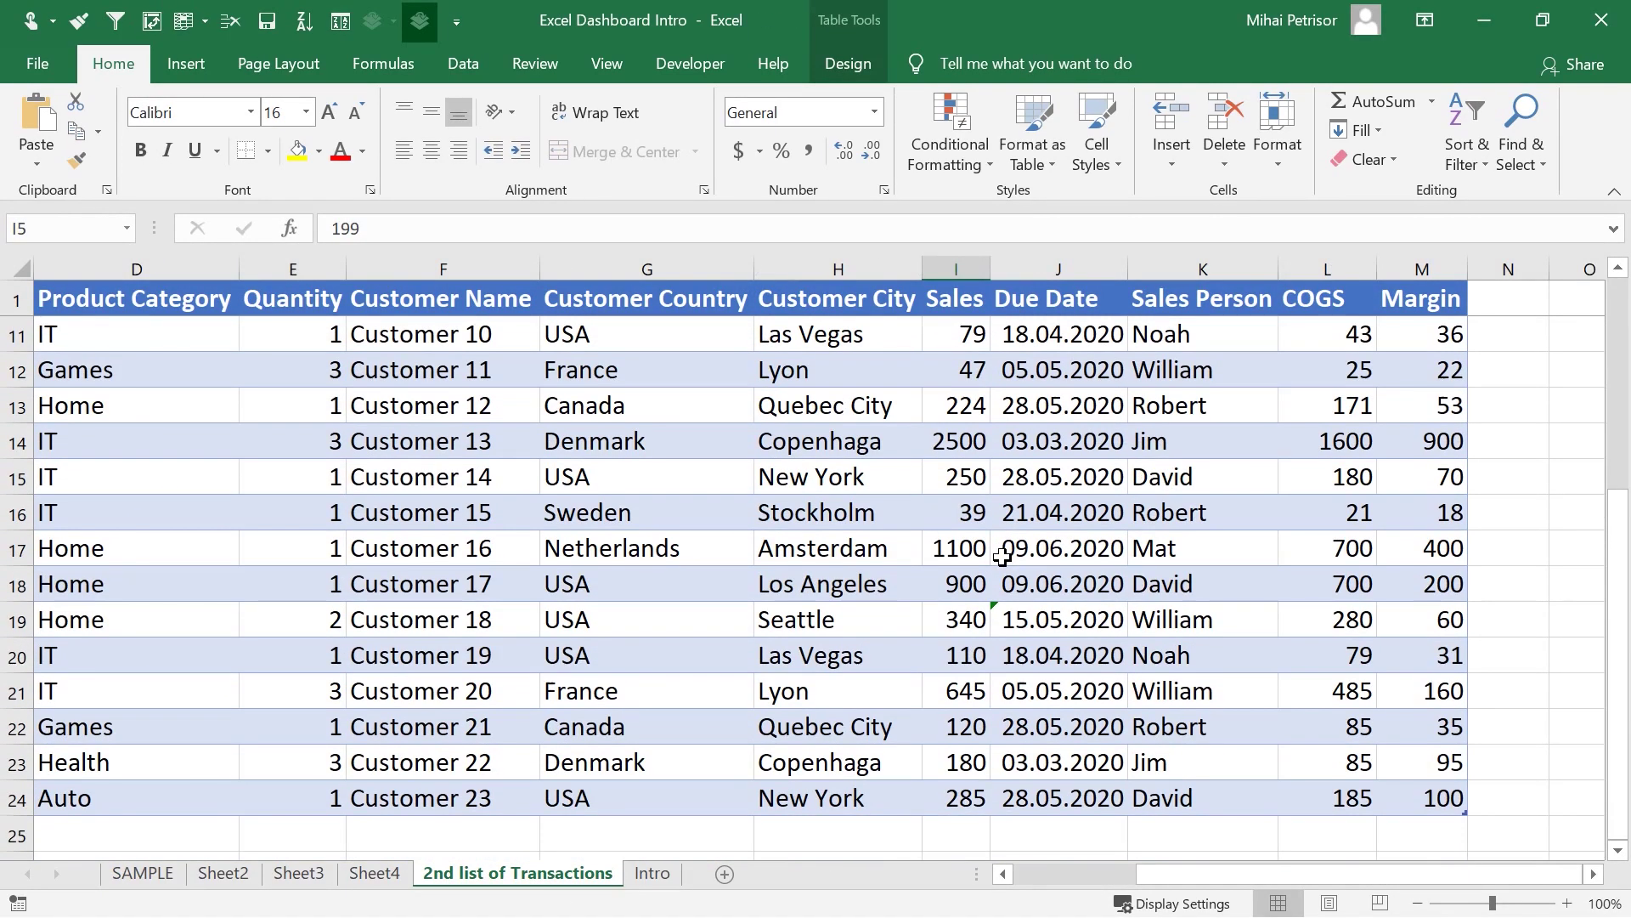
left_click(163, 549)
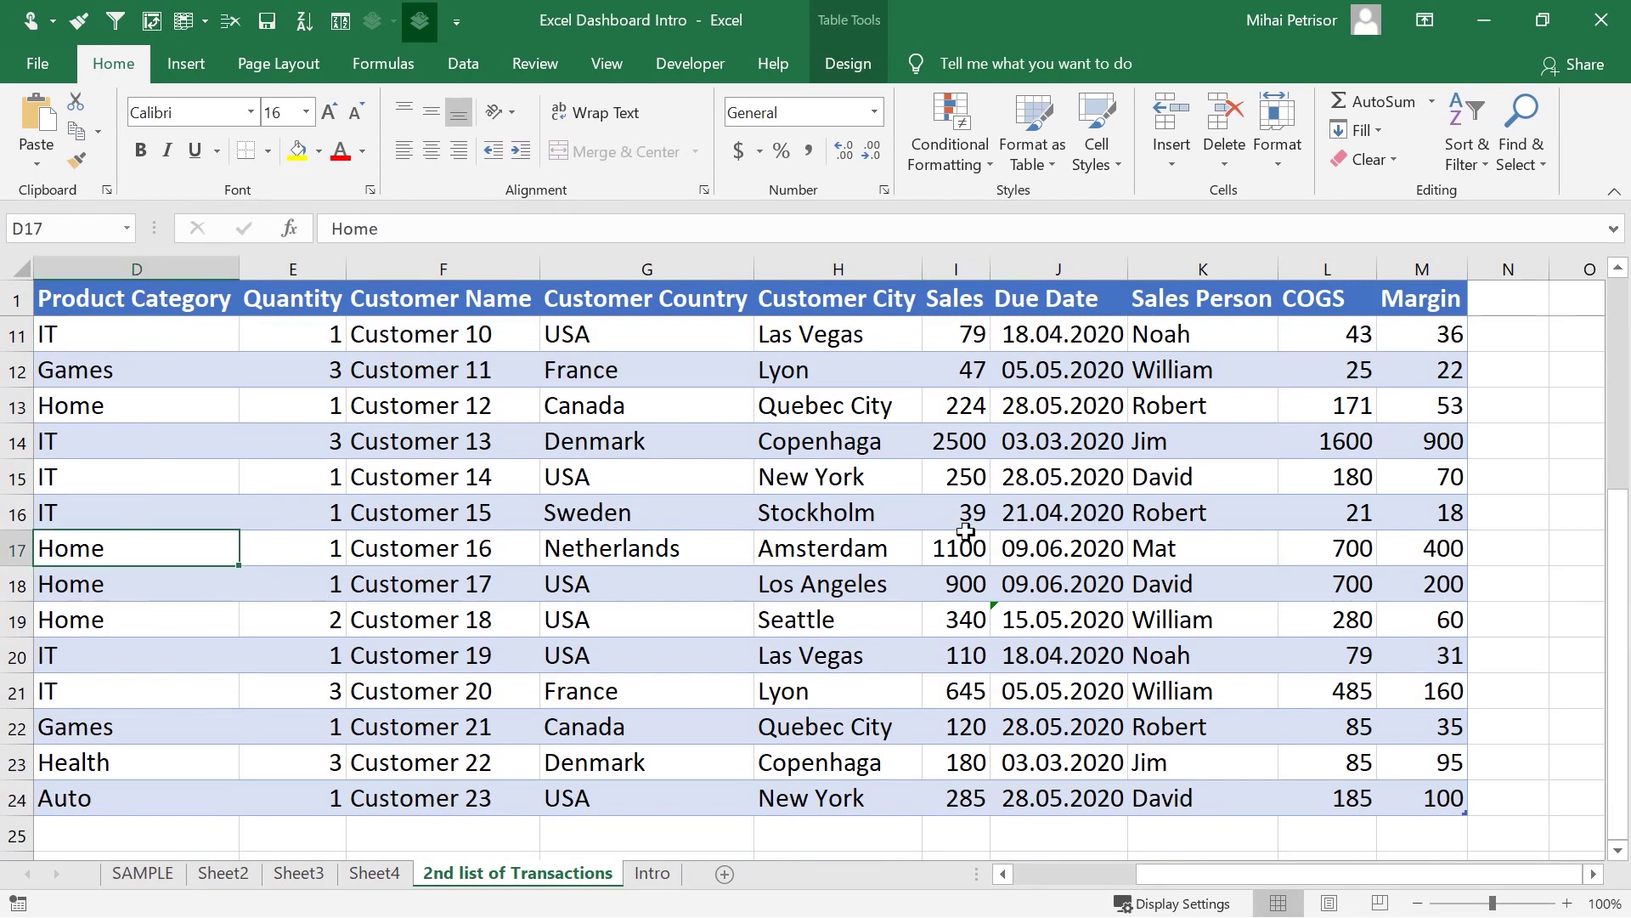
left_click(959, 582)
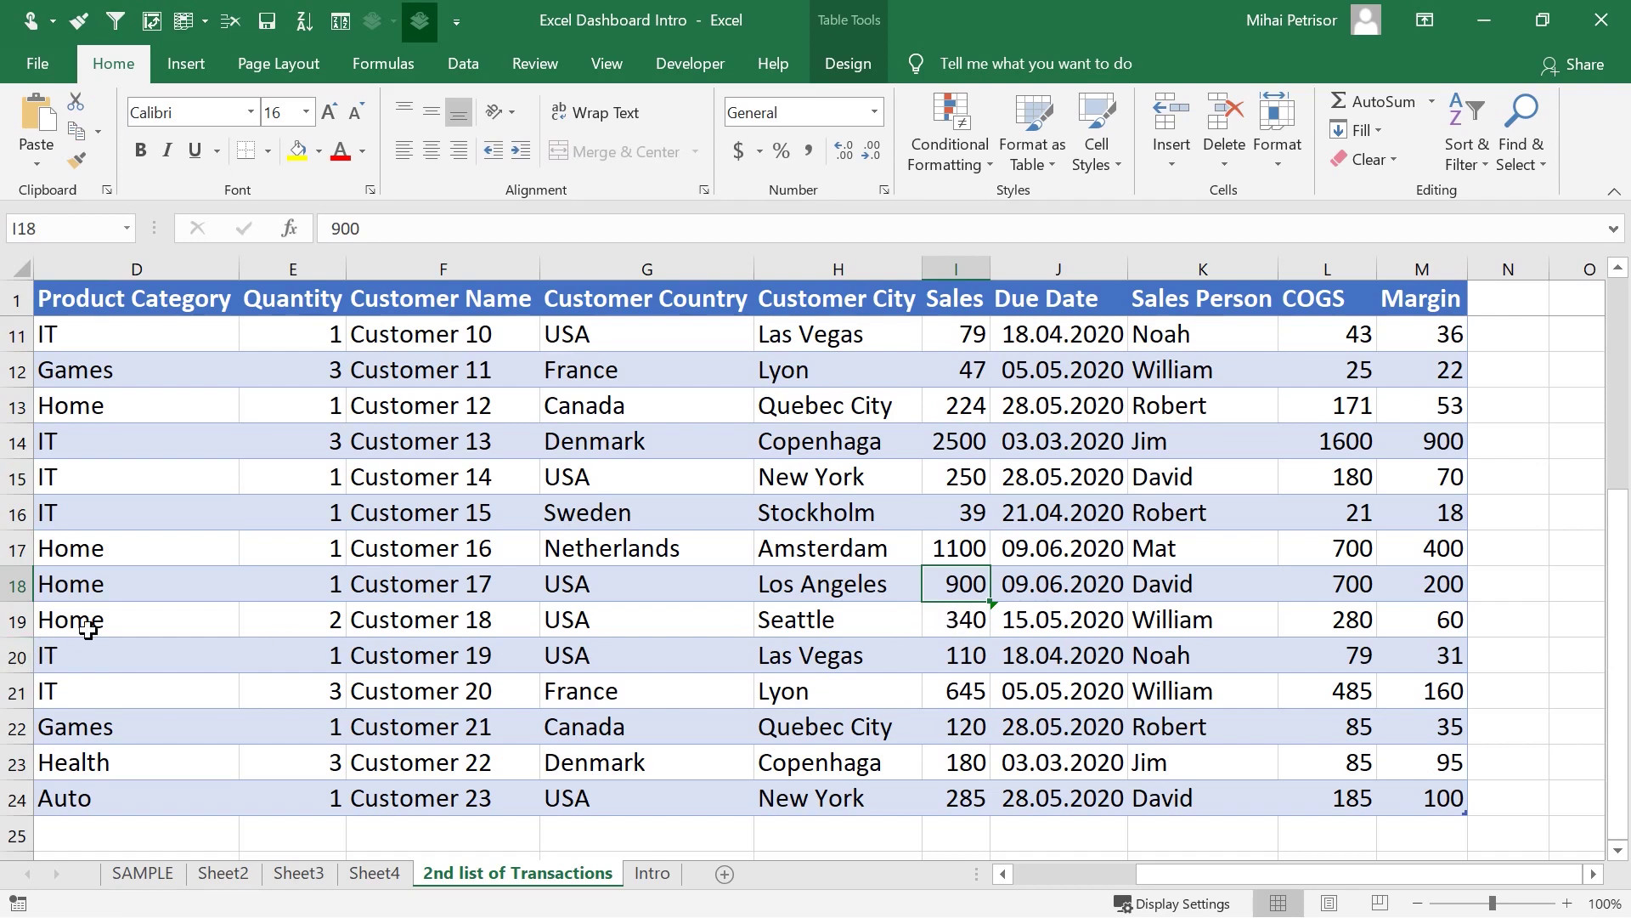
left_click(43, 629)
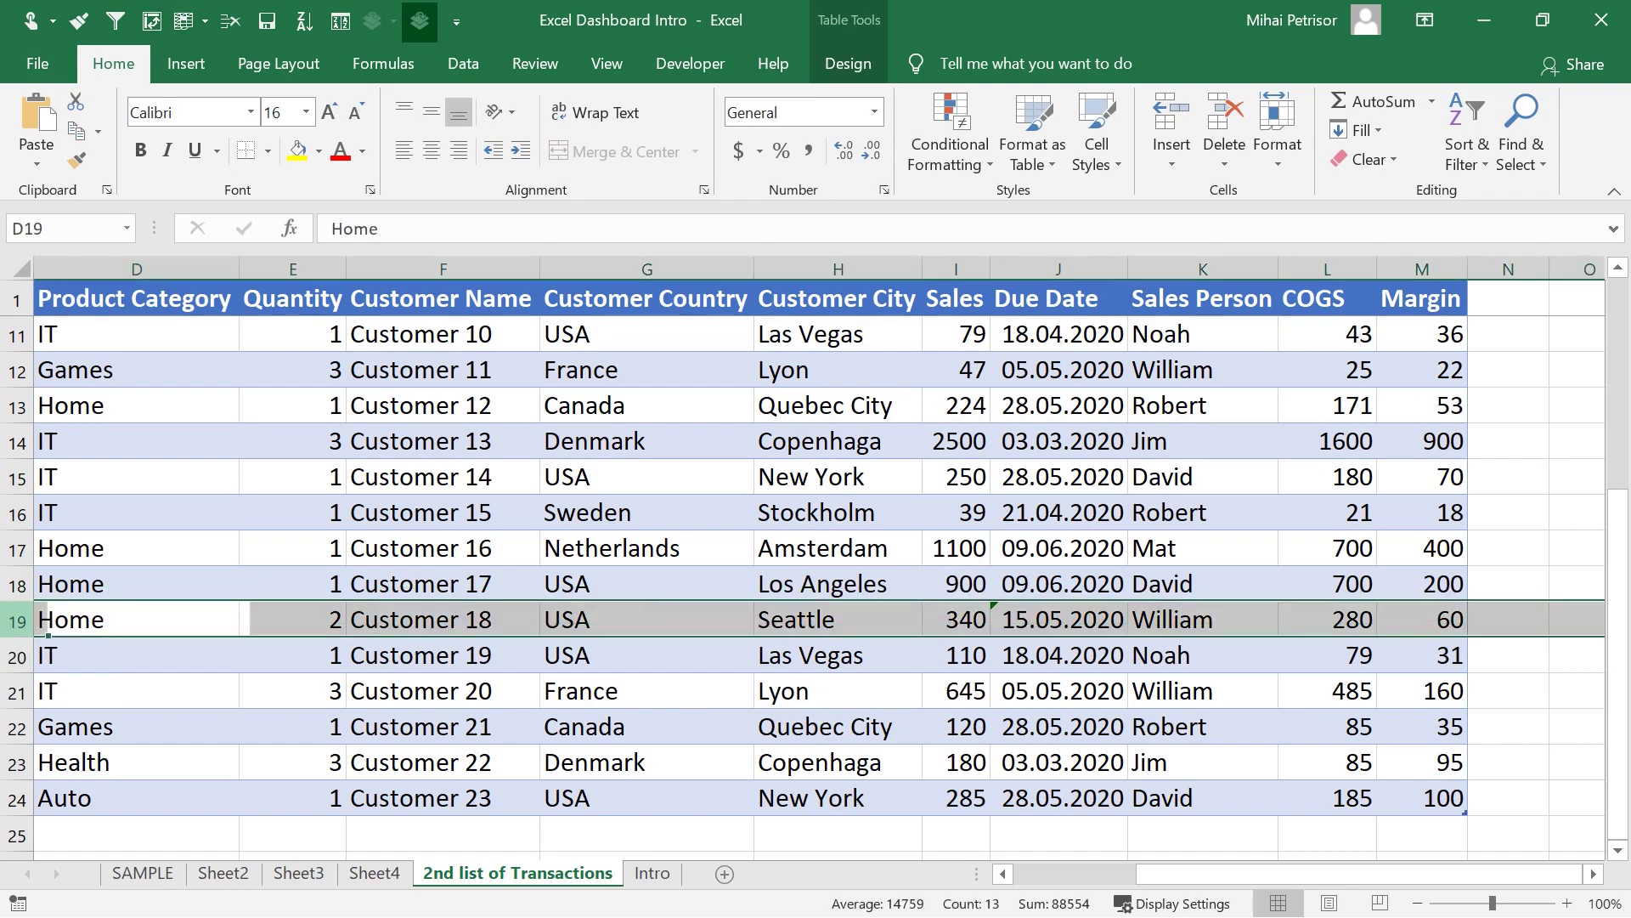
left_click(969, 613)
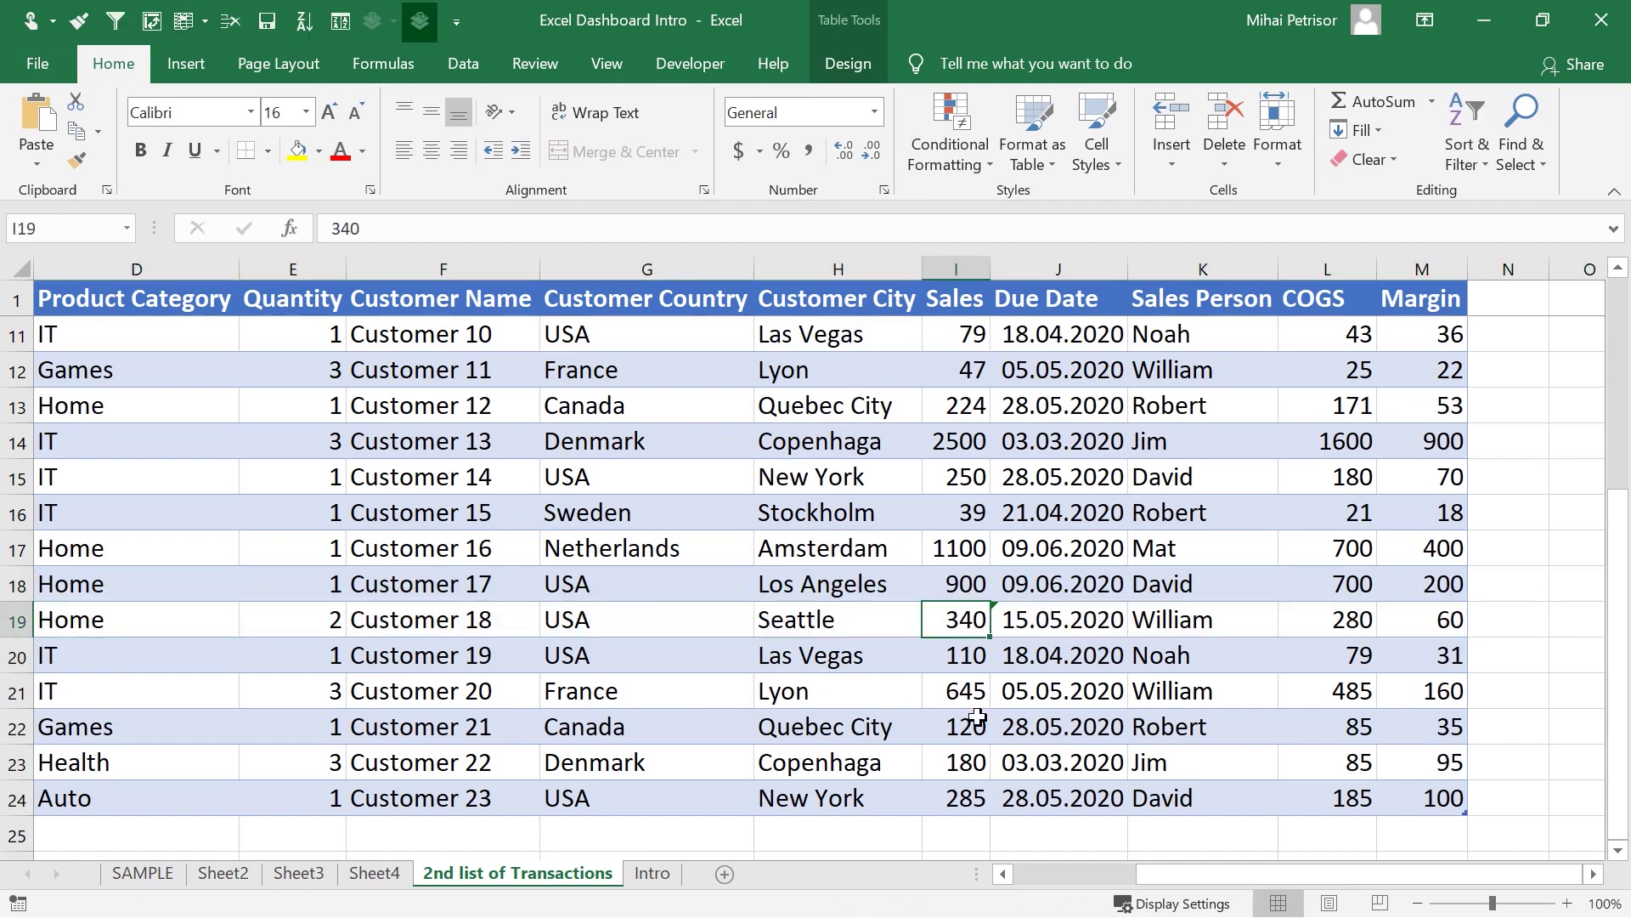
type("2500")
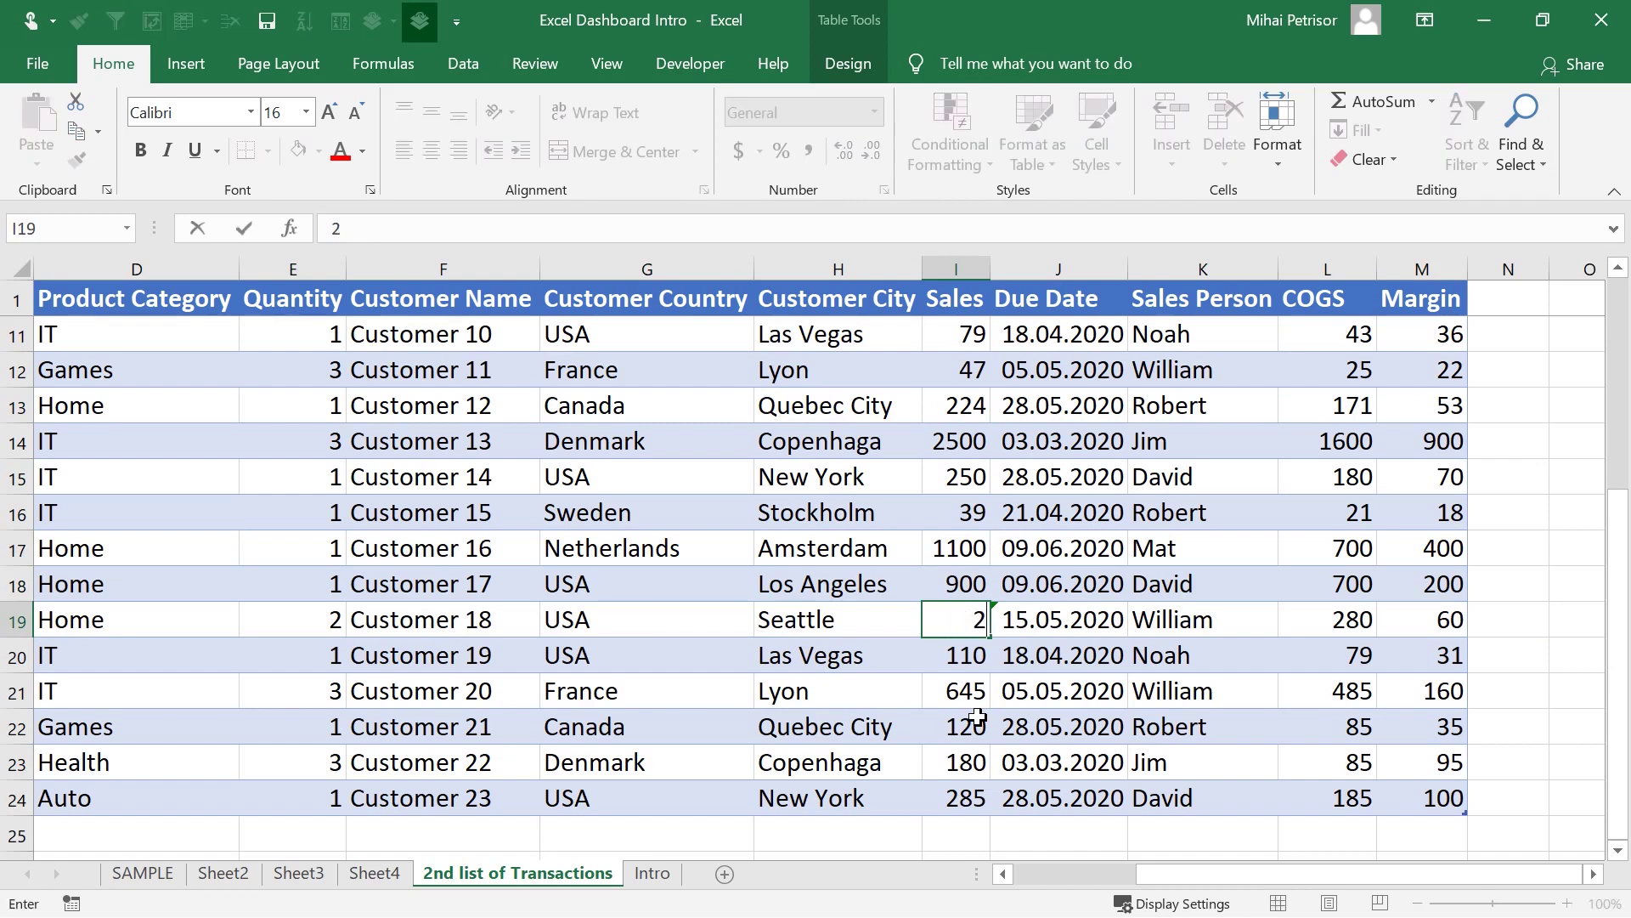
left_click(1062, 626)
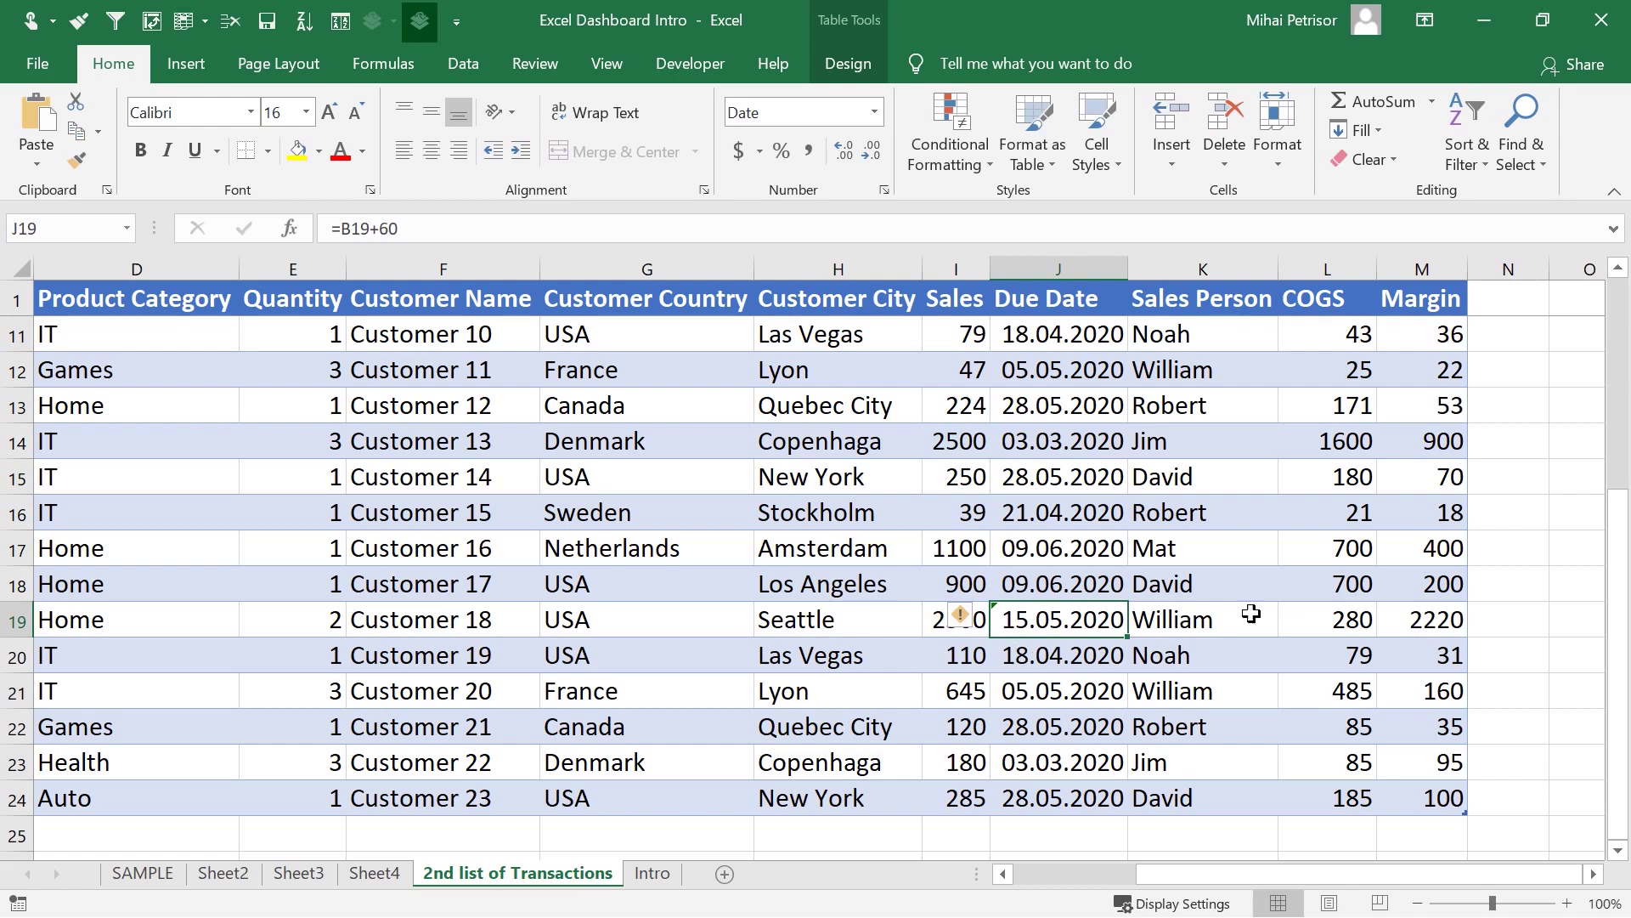
- Set the COGS value in row 19 to 1800 and check the Margin formula of the same row
left_click(1402, 618)
left_click(1331, 618)
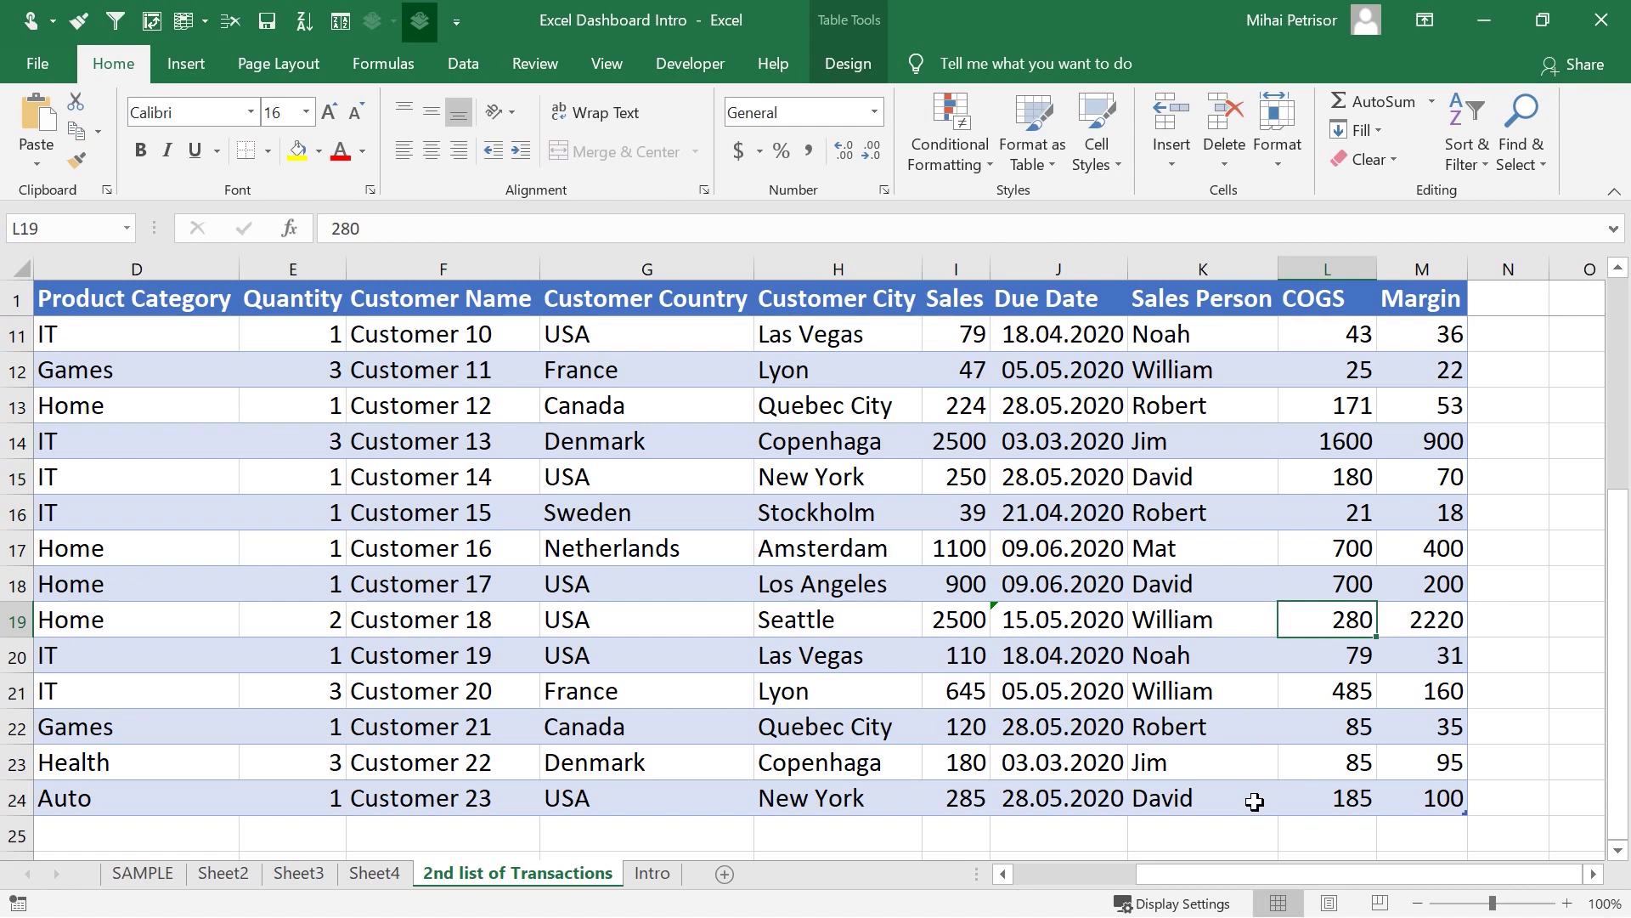
type("1")
type("00")
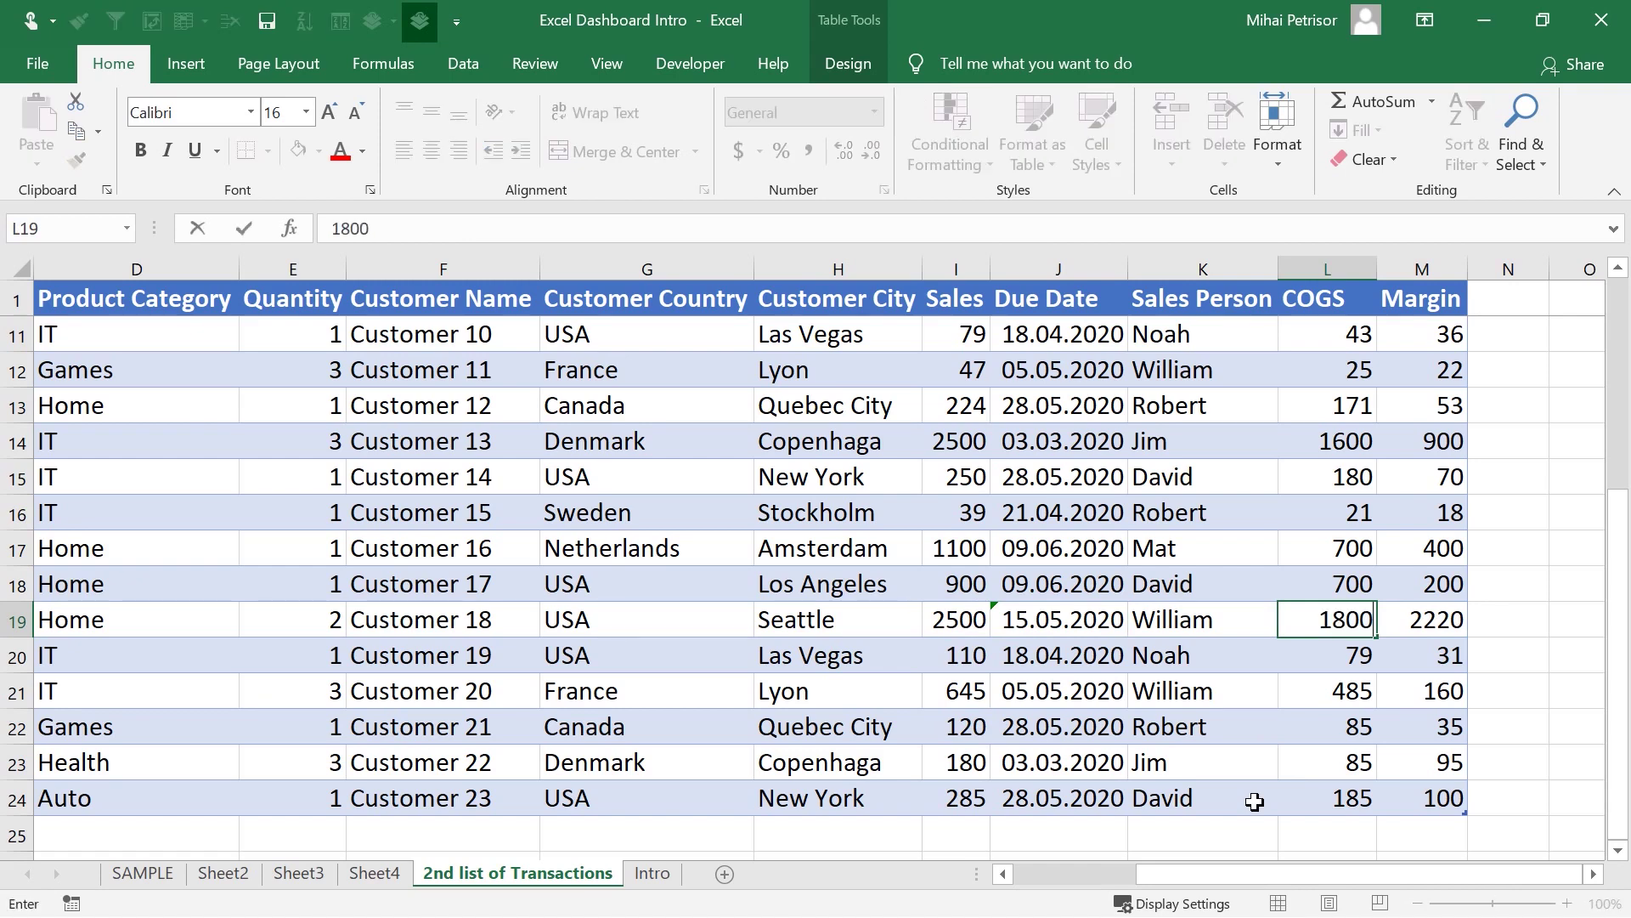
left_click(1283, 684)
key("Up")
key("Up")
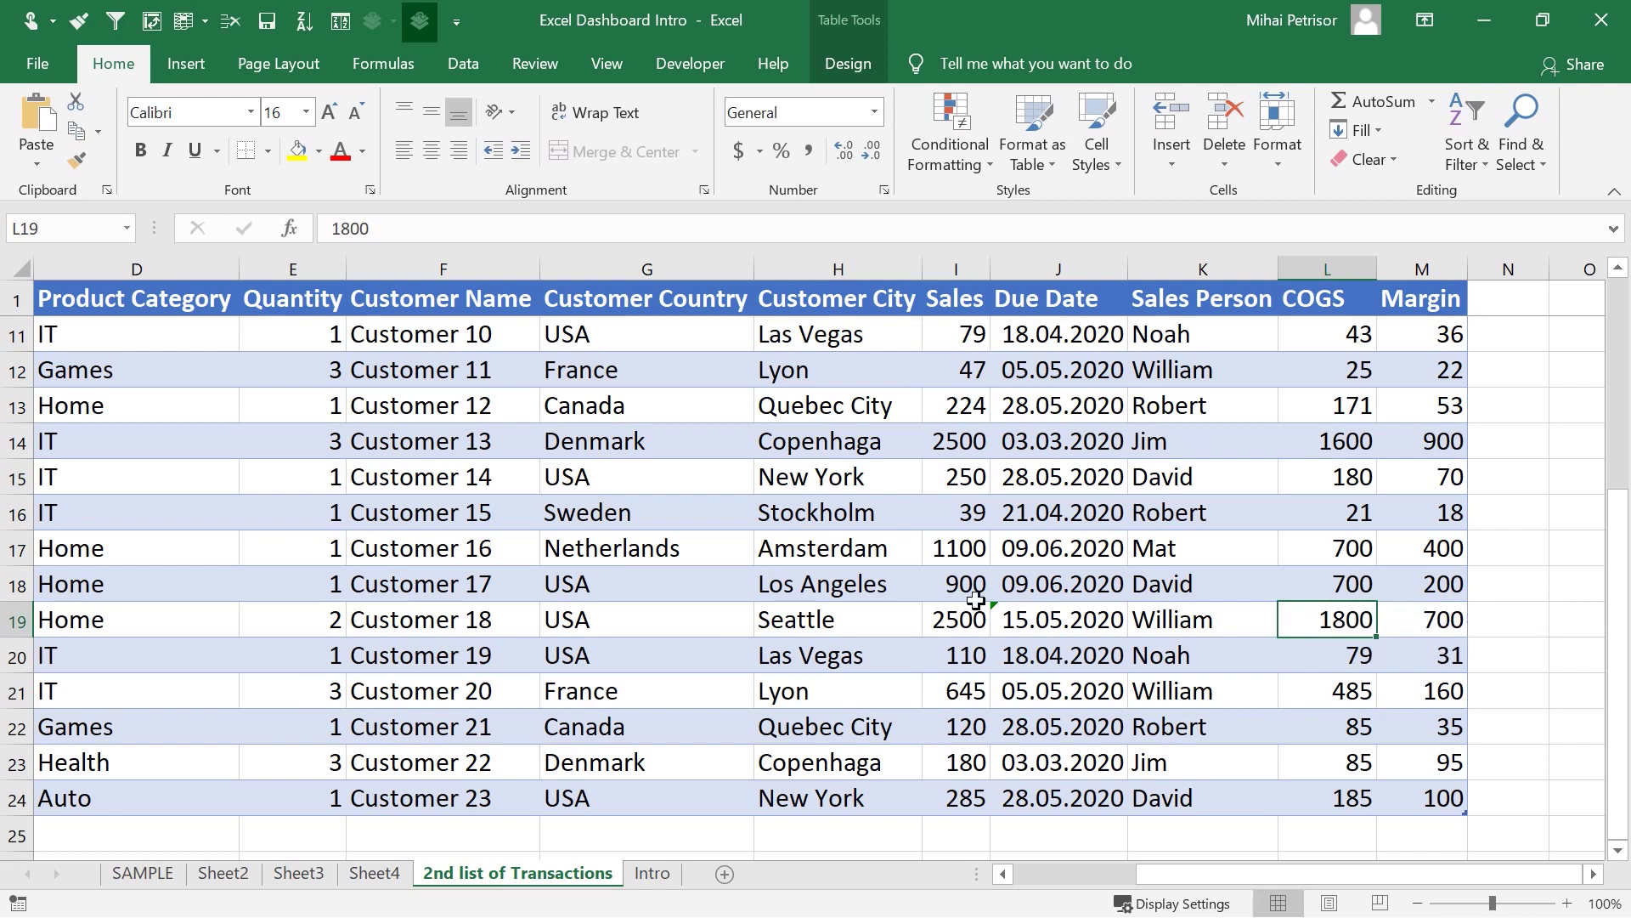
left_click(1400, 621)
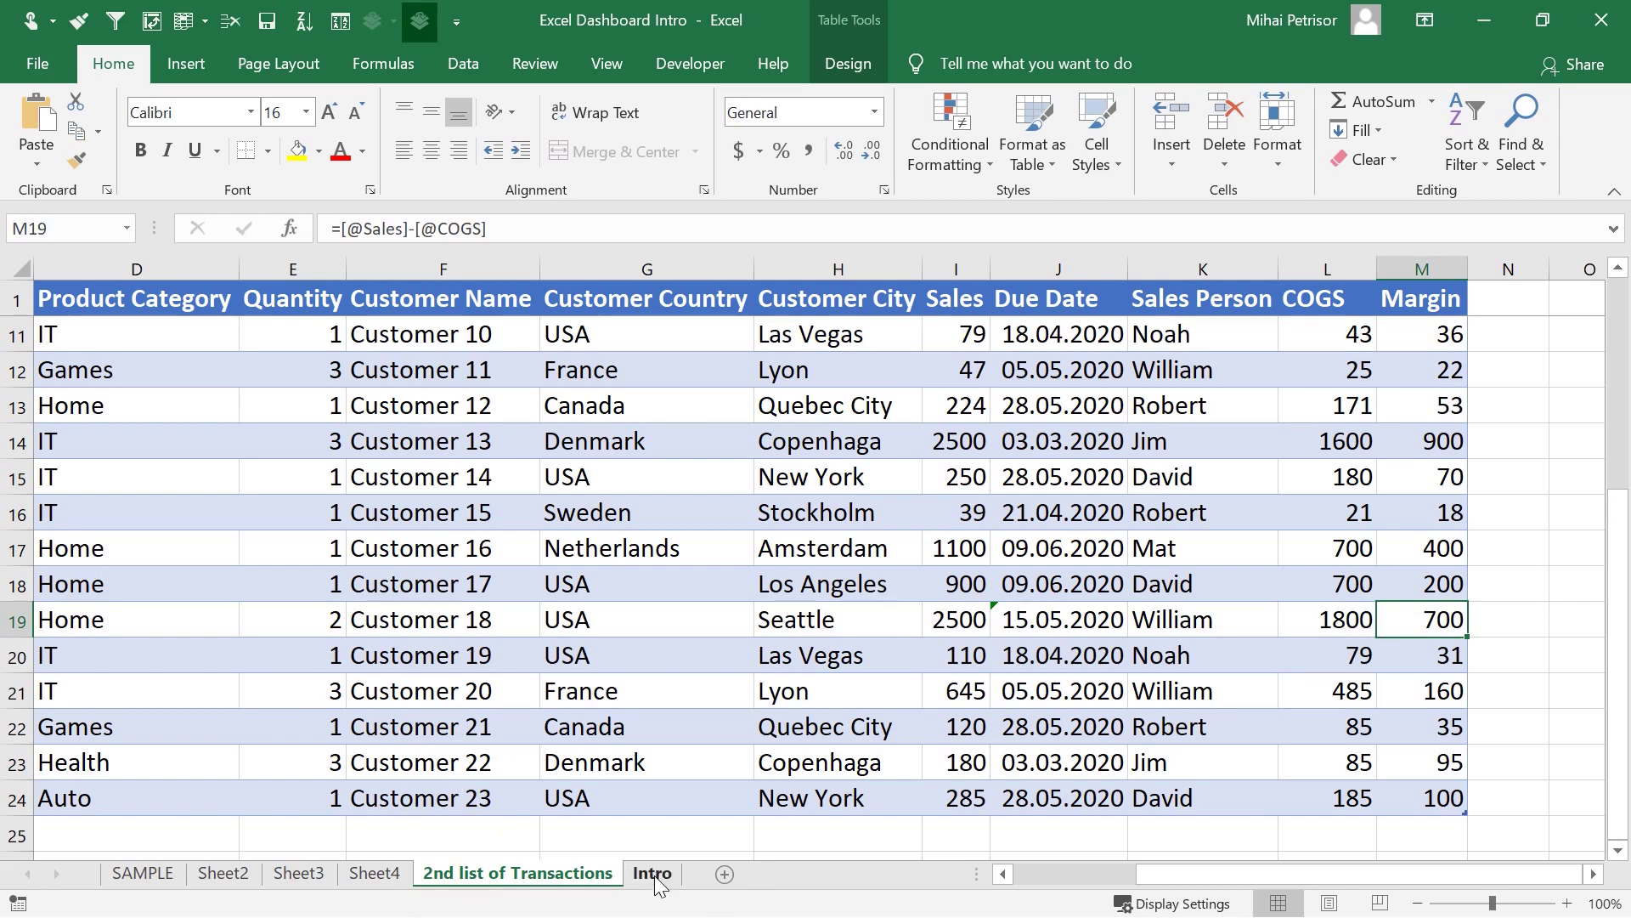
- Refresh the SAMPLE dashboard with its Update macro and review its charts, including the COUNTRY % in Total SALES pie
left_click(143, 875)
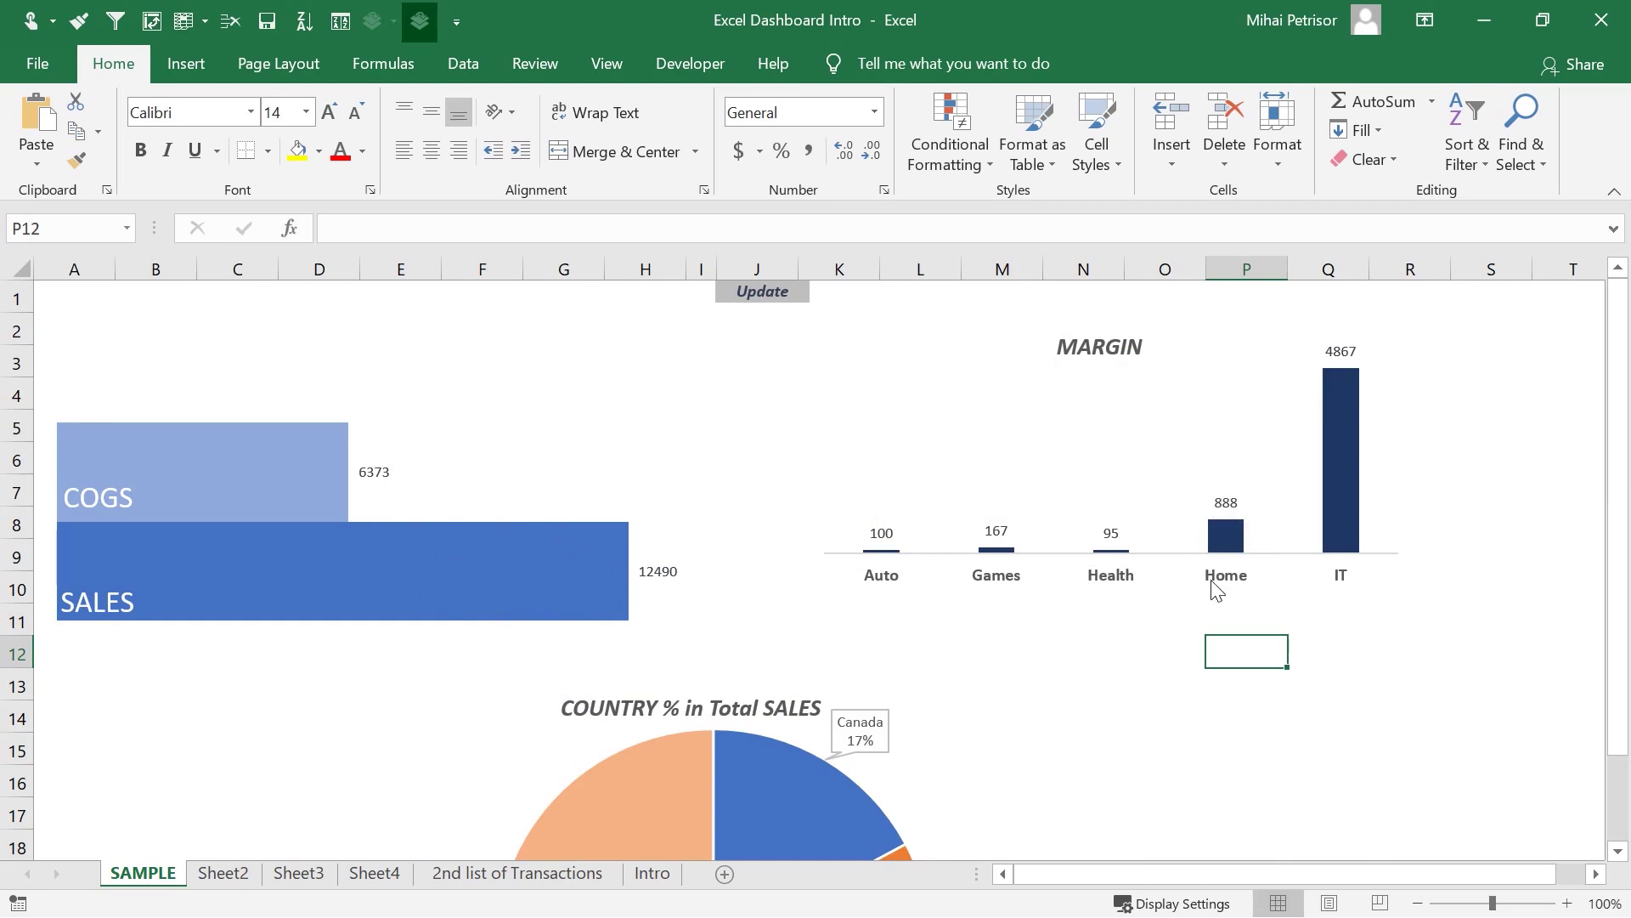
scroll(590, 814, "down", 4)
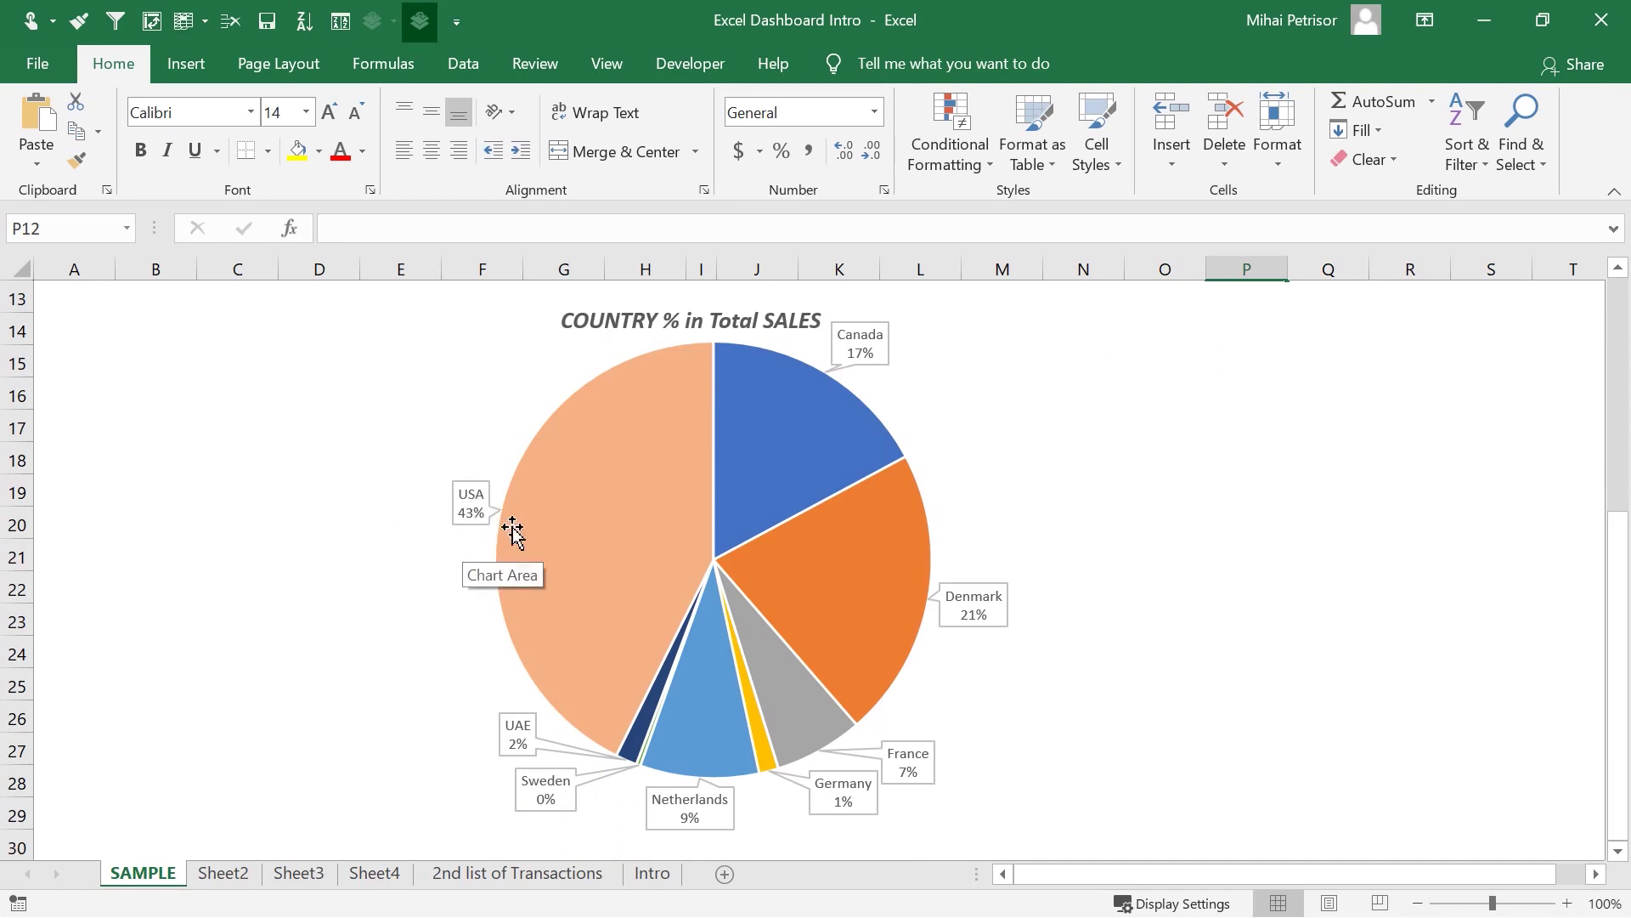
scroll(527, 535, "up", 4)
left_click(759, 293)
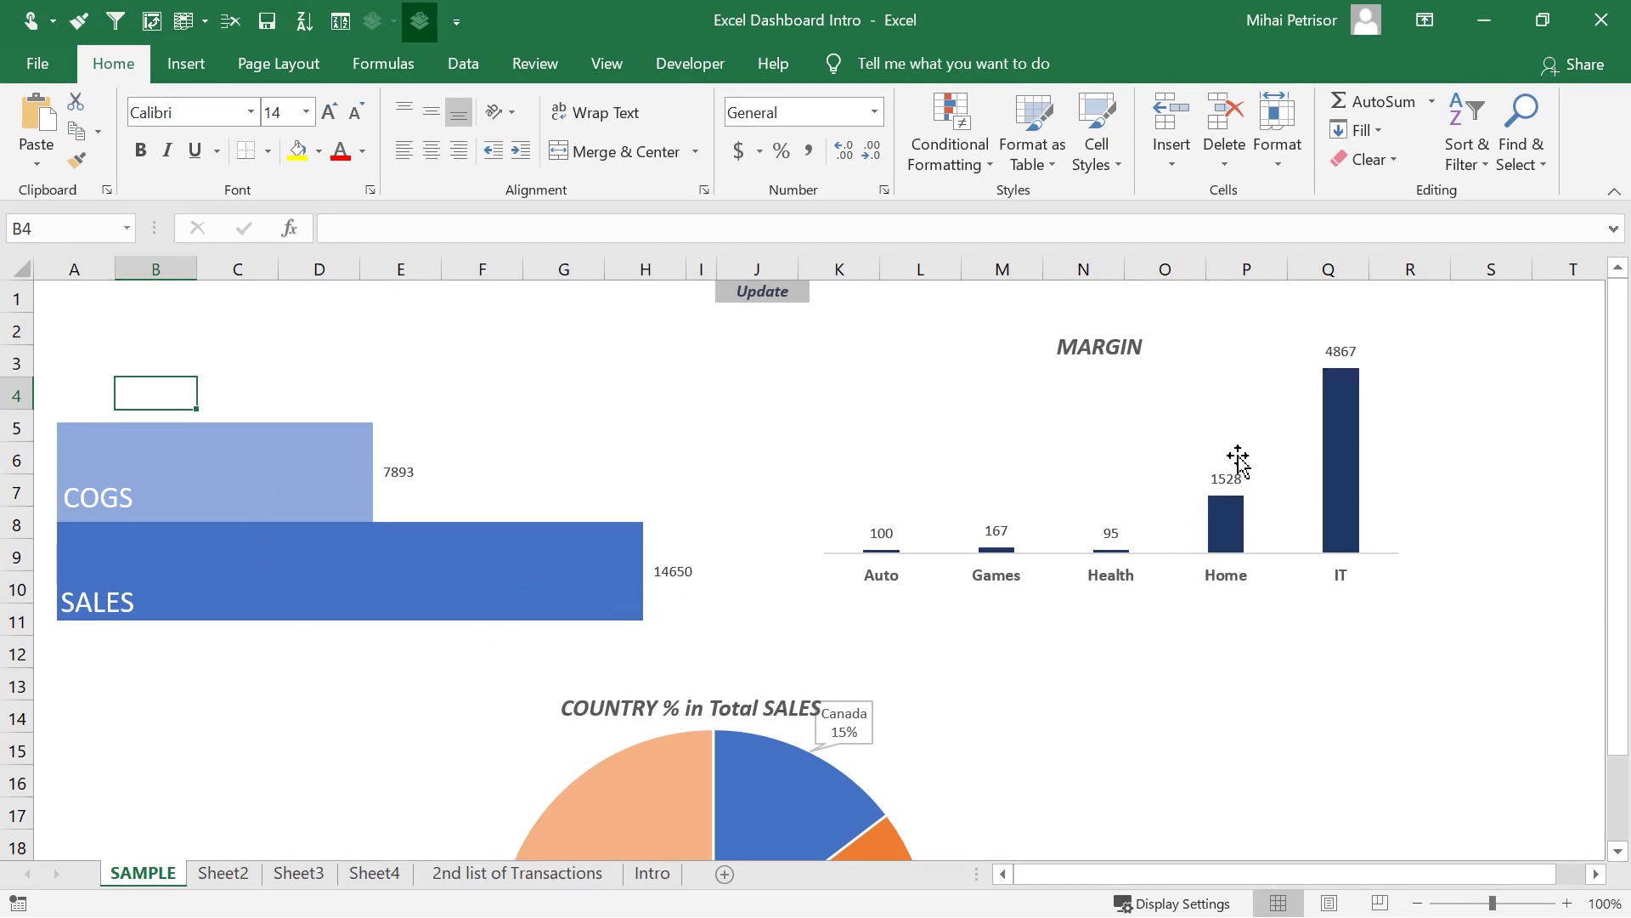
scroll(705, 567, "down", 5)
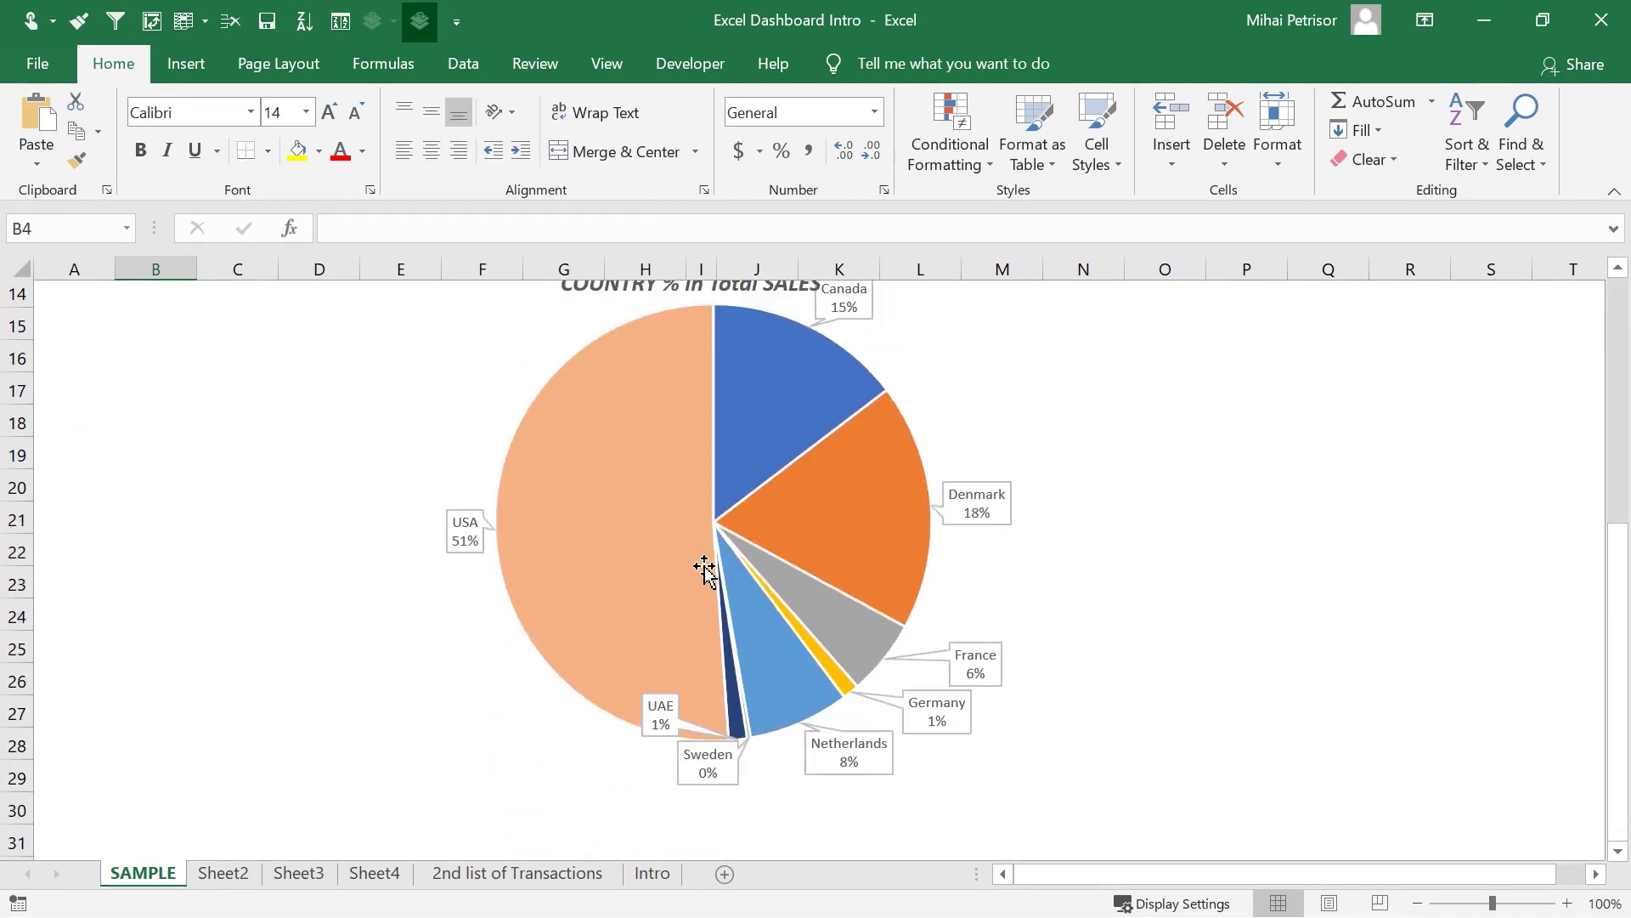
scroll(704, 569, "up", 2)
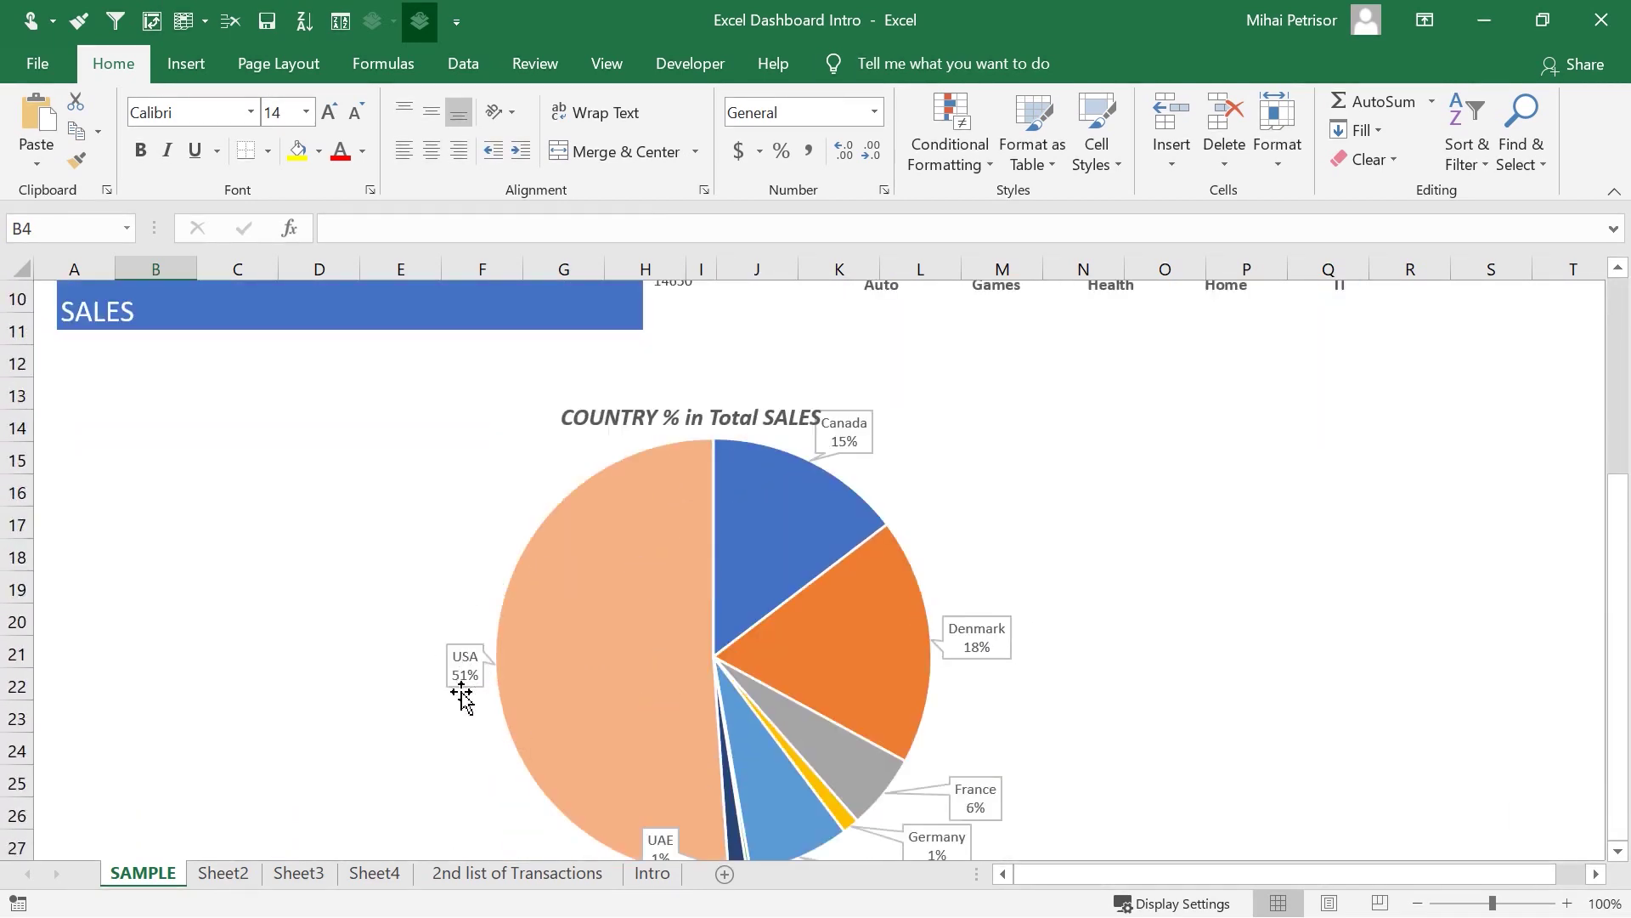
scroll(463, 571, "down", 1)
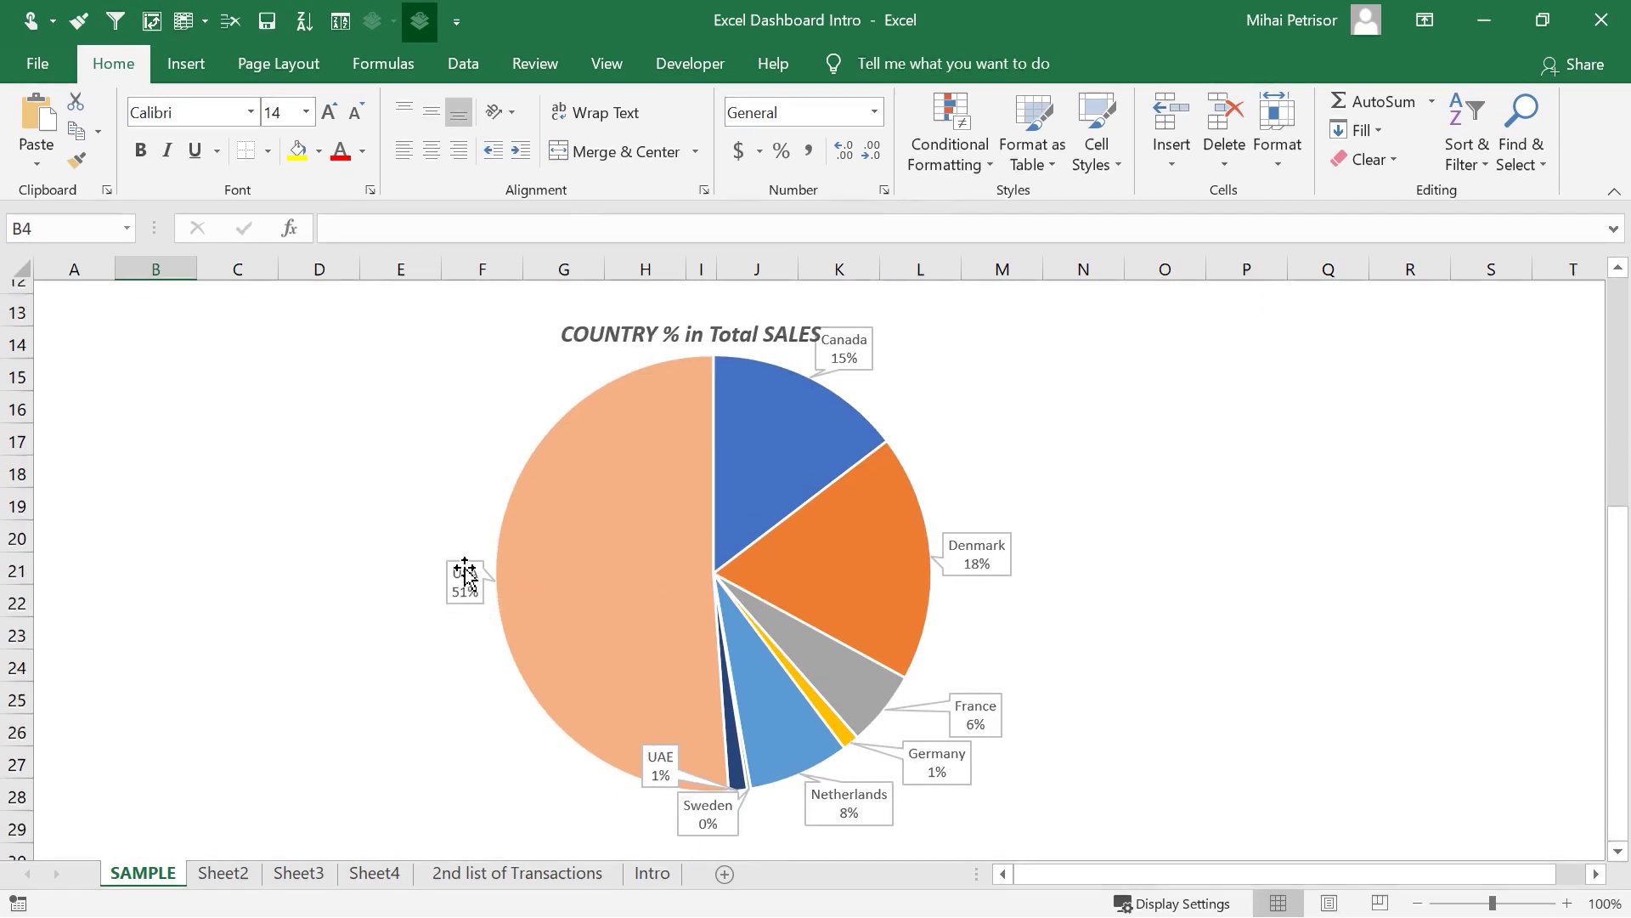
scroll(464, 571, "up", 3)
scroll(465, 571, "up", 1)
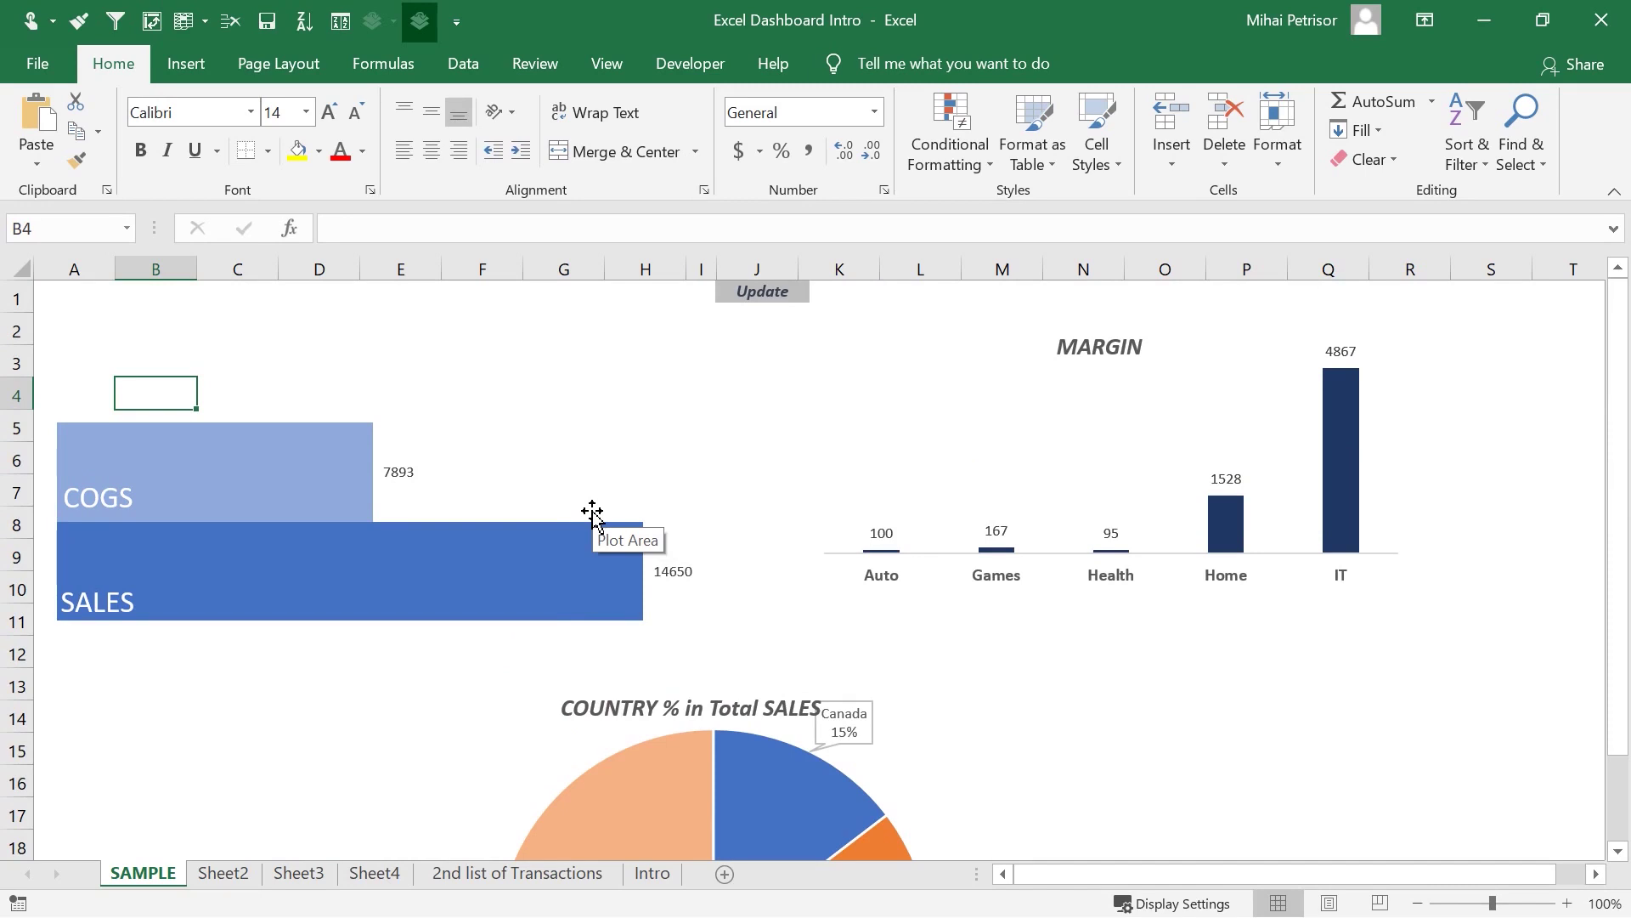
- Switch to the Profit and loss statement (with logo)1 workbook and look over the summary table on its Dashboard sheet
key("alt+Tab")
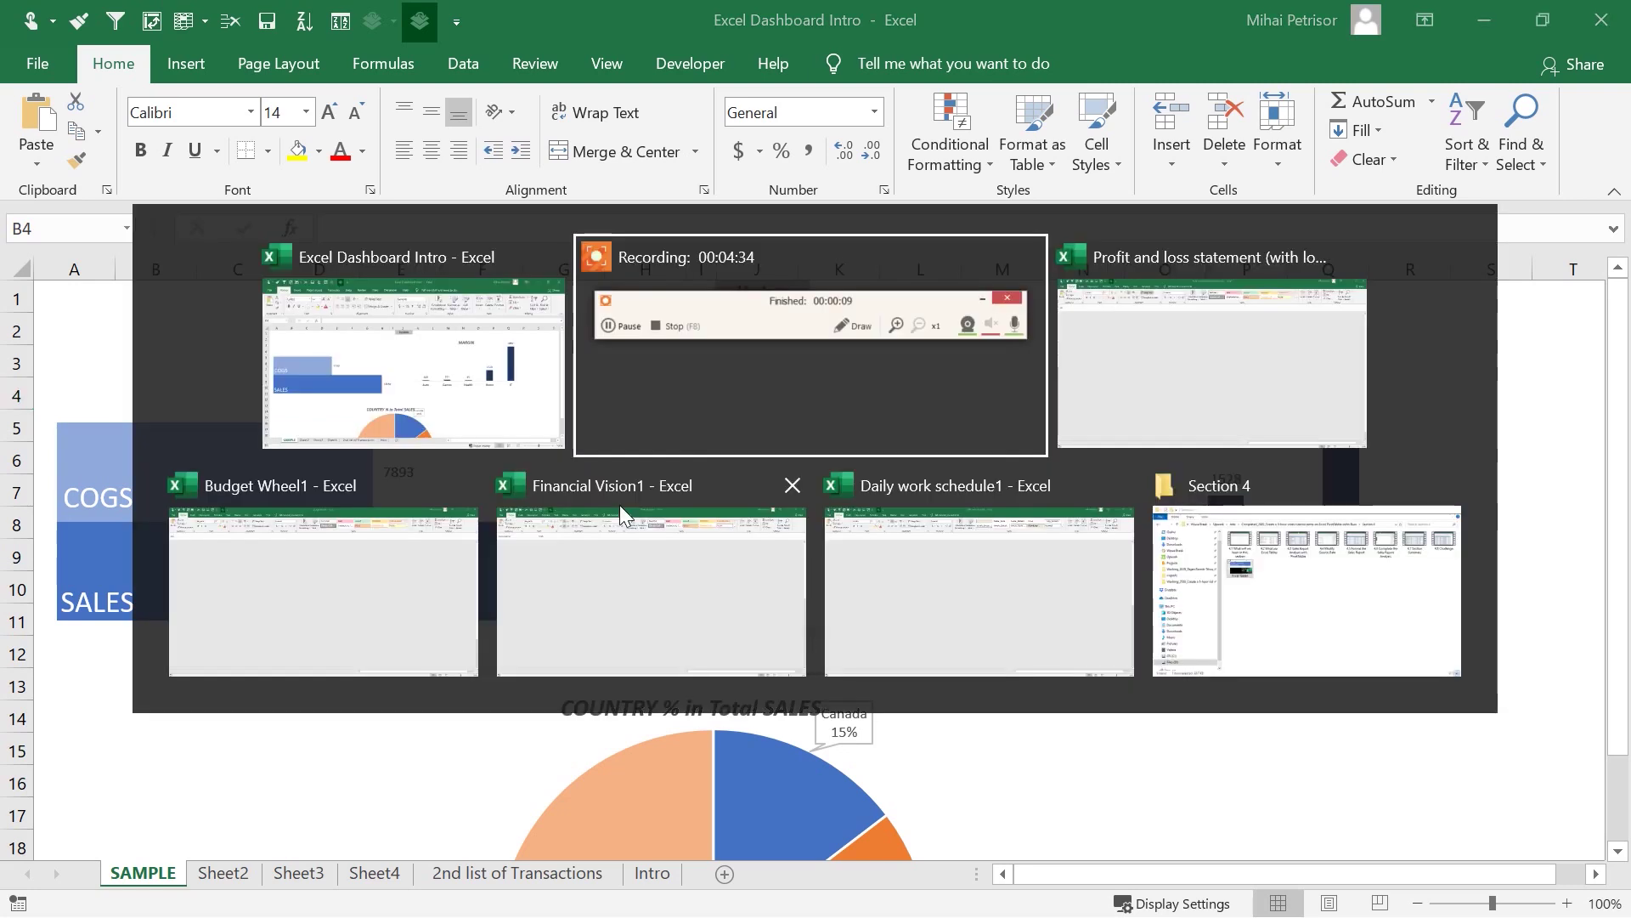
key("alt+Tab")
key("alt+Tab")
key("alt+Tab")
key("alt+Tab")
key("alt+Tab")
key("alt+Tab")
key("alt+Tab")
key("alt+Tab")
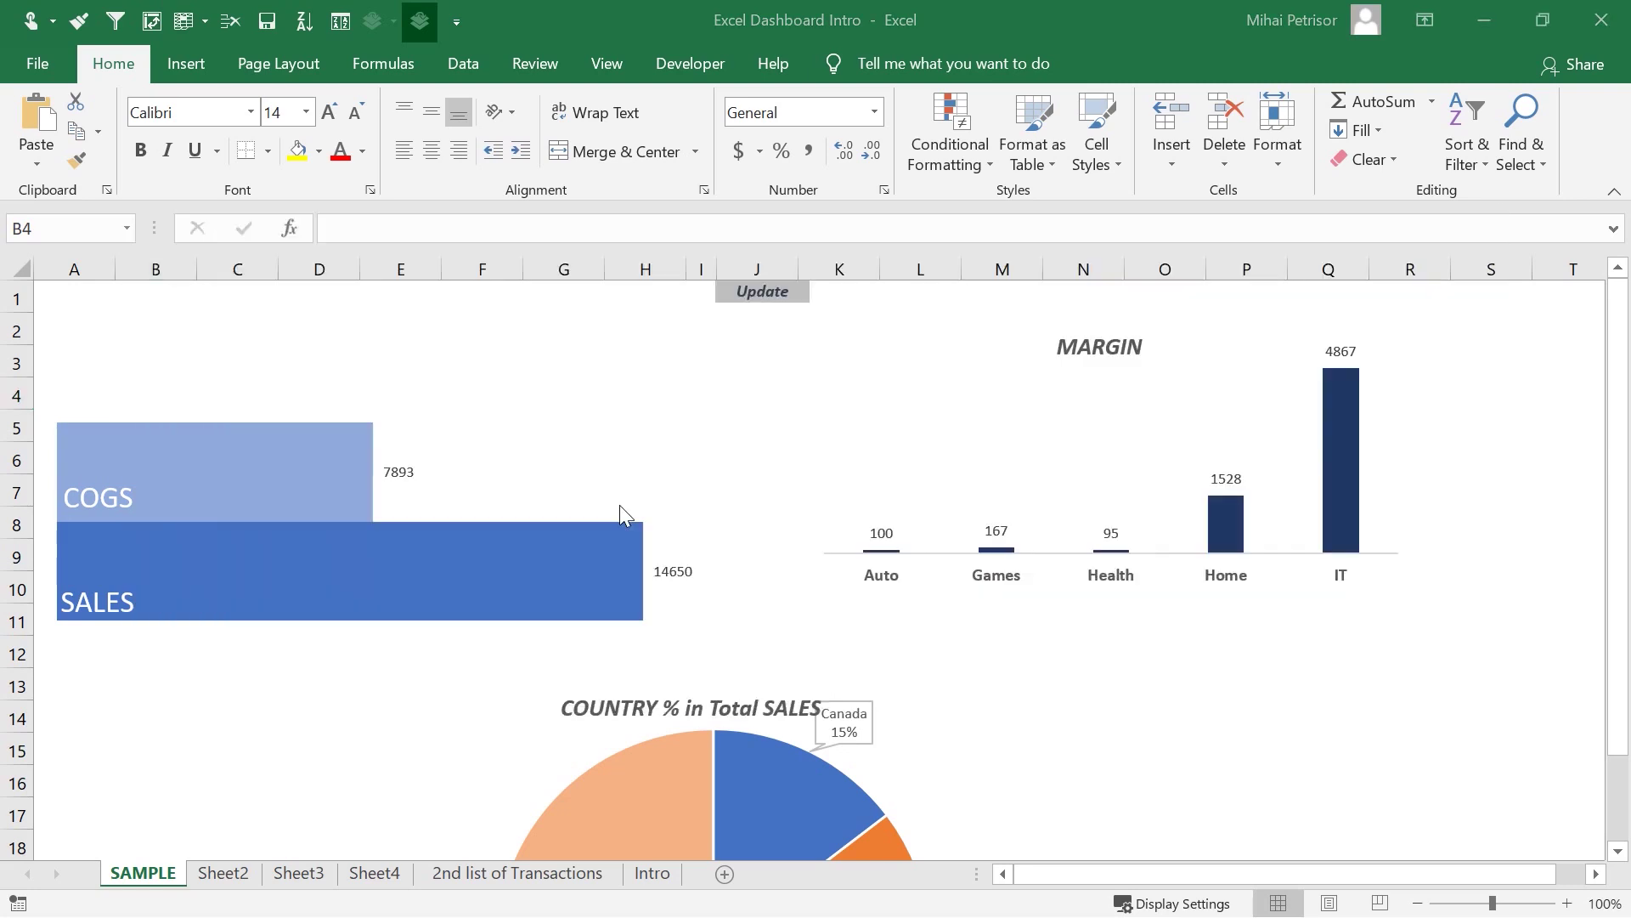
key("alt+Tab")
scroll(467, 482, "down", 2)
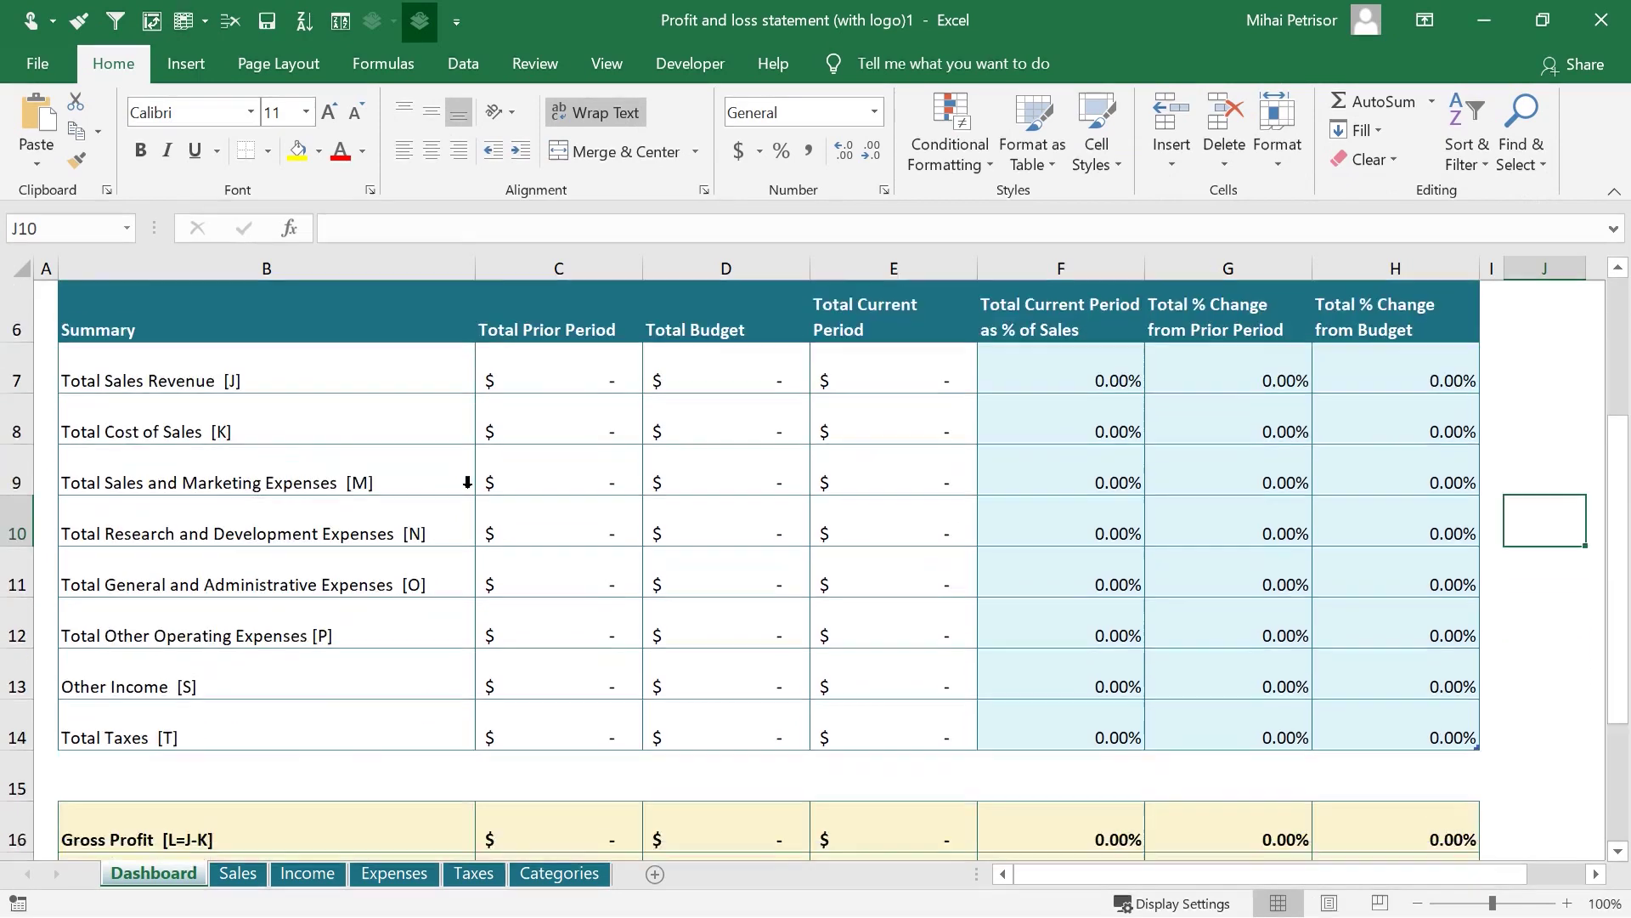
scroll(466, 482, "down", 2)
scroll(467, 477, "up", 4)
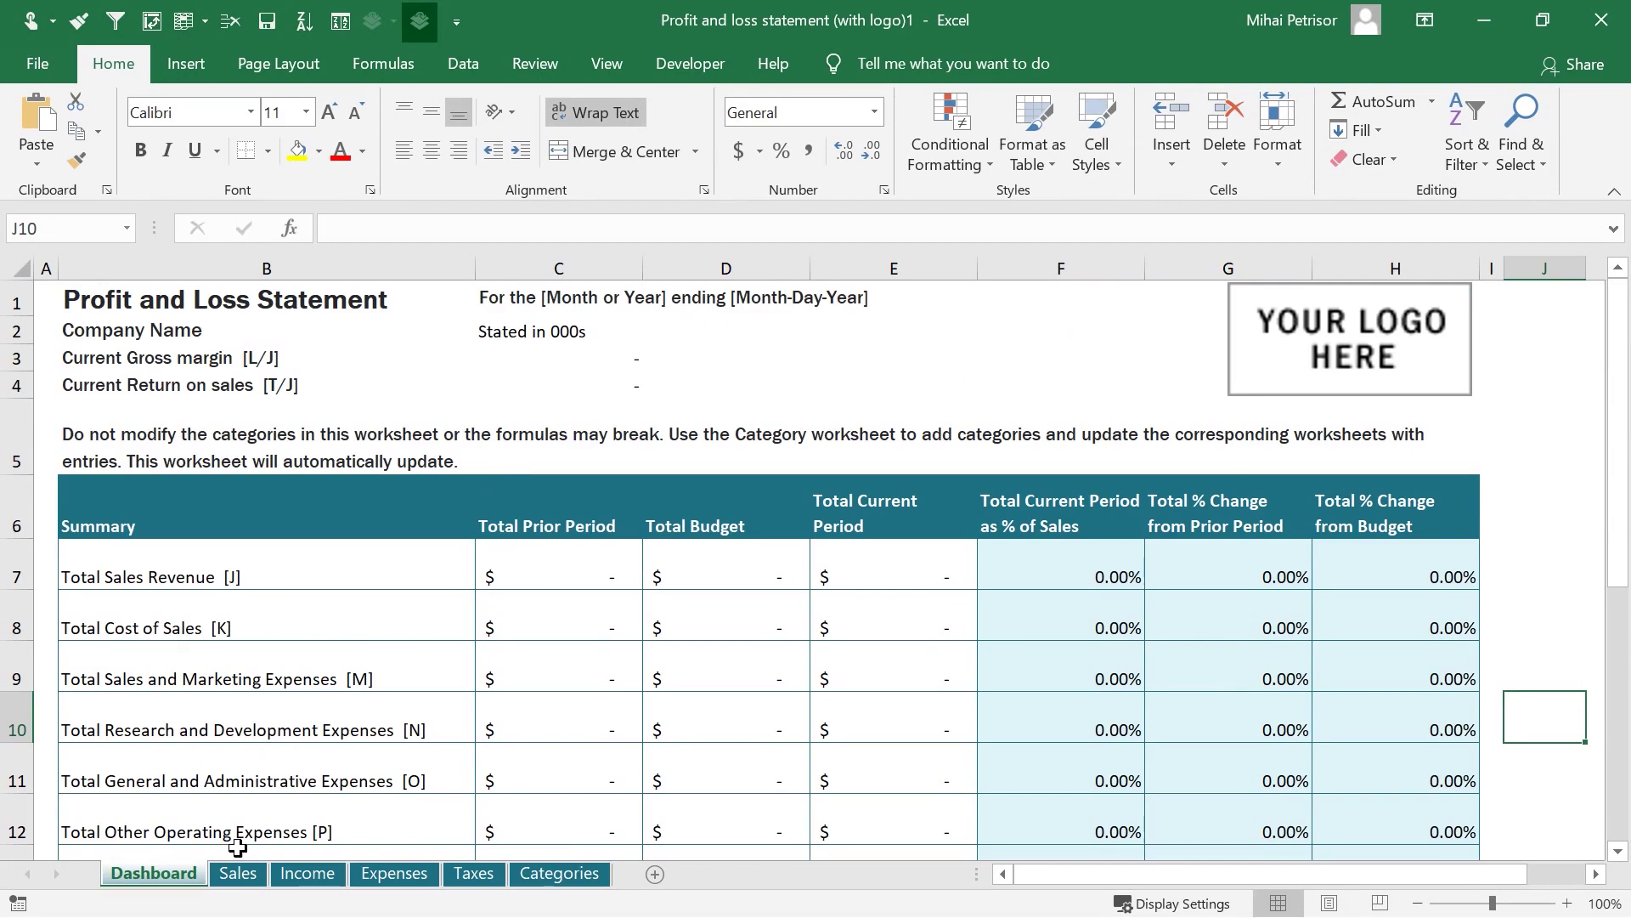
- Look through the Sales, Income, Expenses, Taxes and Categories sheets of the profit and loss workbook and return to Dashboard
left_click(247, 881)
left_click(315, 871)
left_click(394, 873)
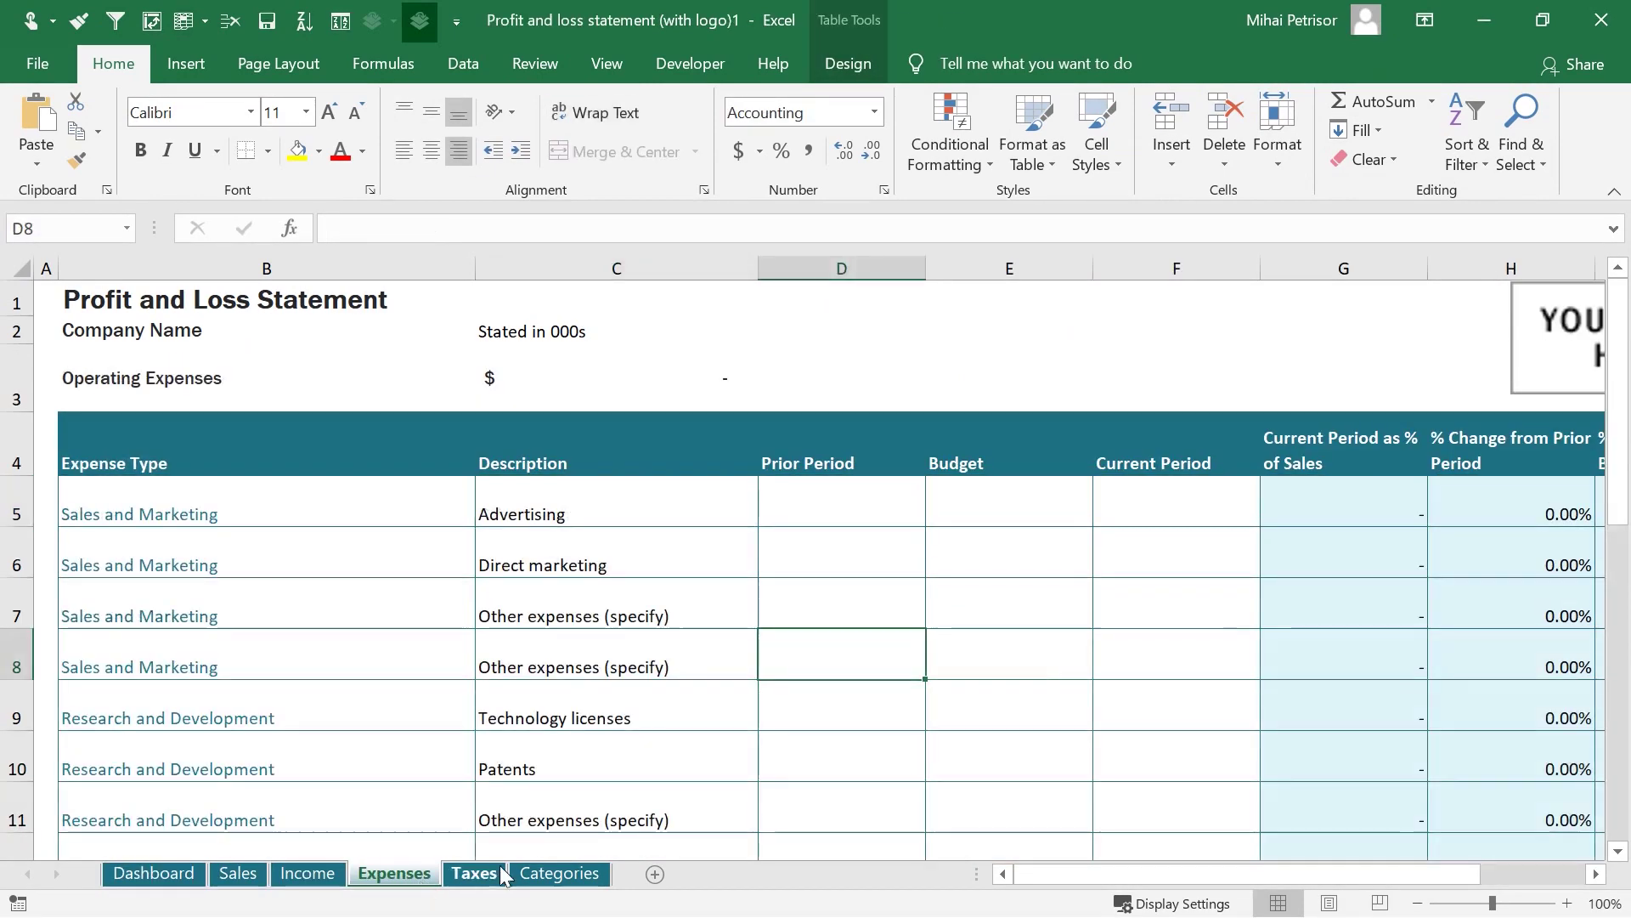
left_click(473, 873)
left_click(560, 879)
left_click(149, 875)
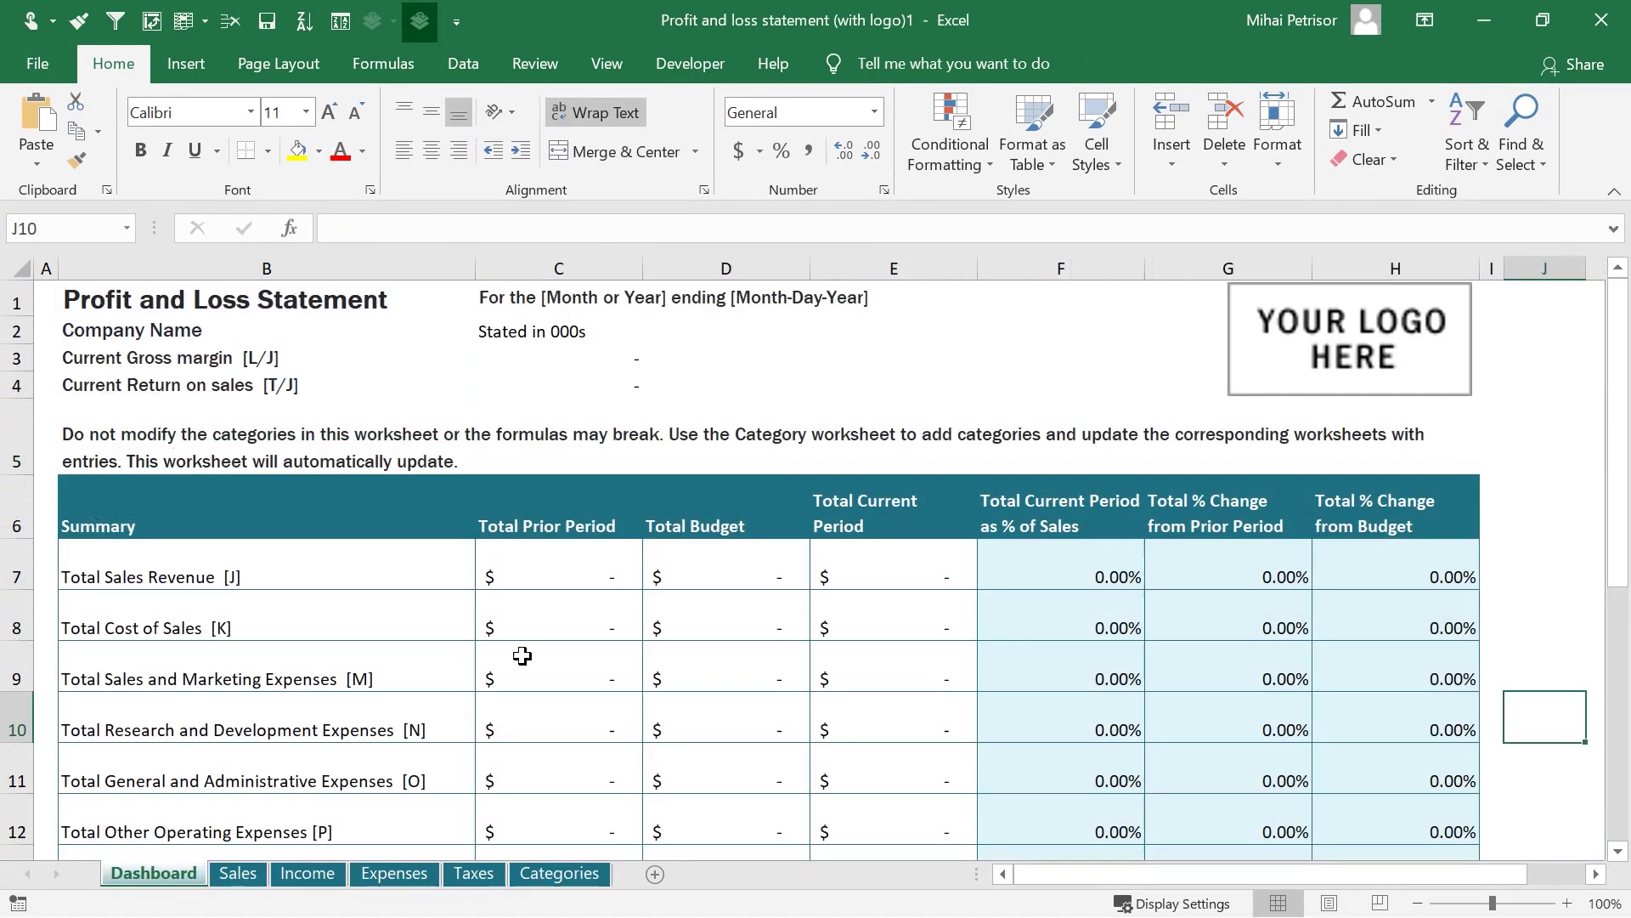
- Switch to the Financial Vision1 workbook and examine the chart comparing Current and Goals
key("alt+Tab")
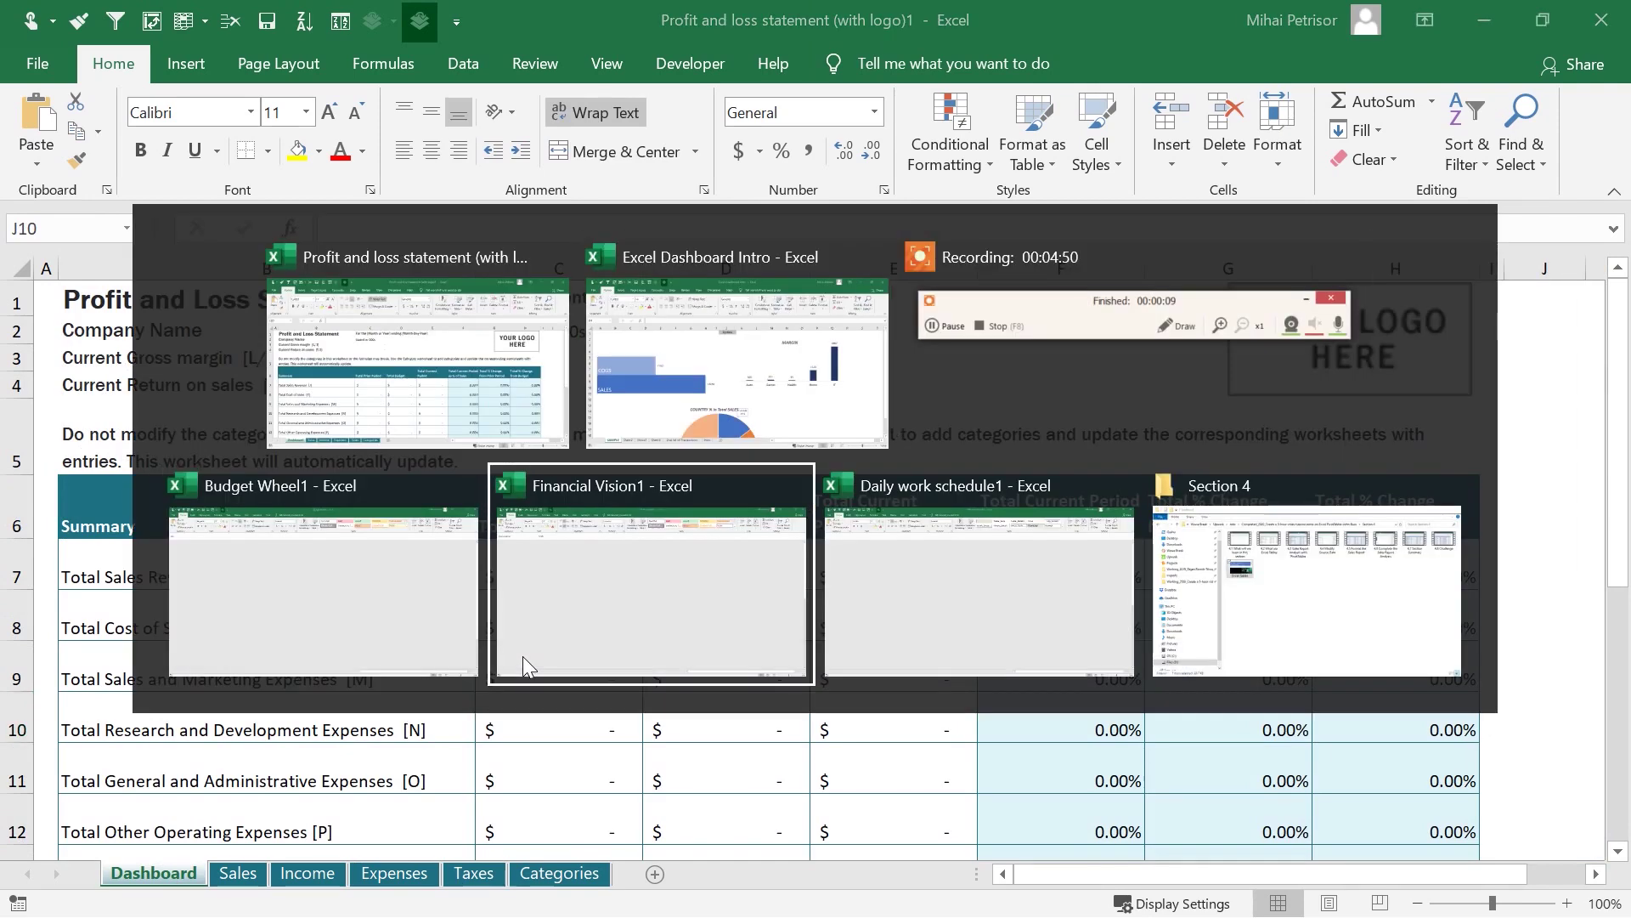
left_click(522, 656)
scroll(627, 533, "down", 2)
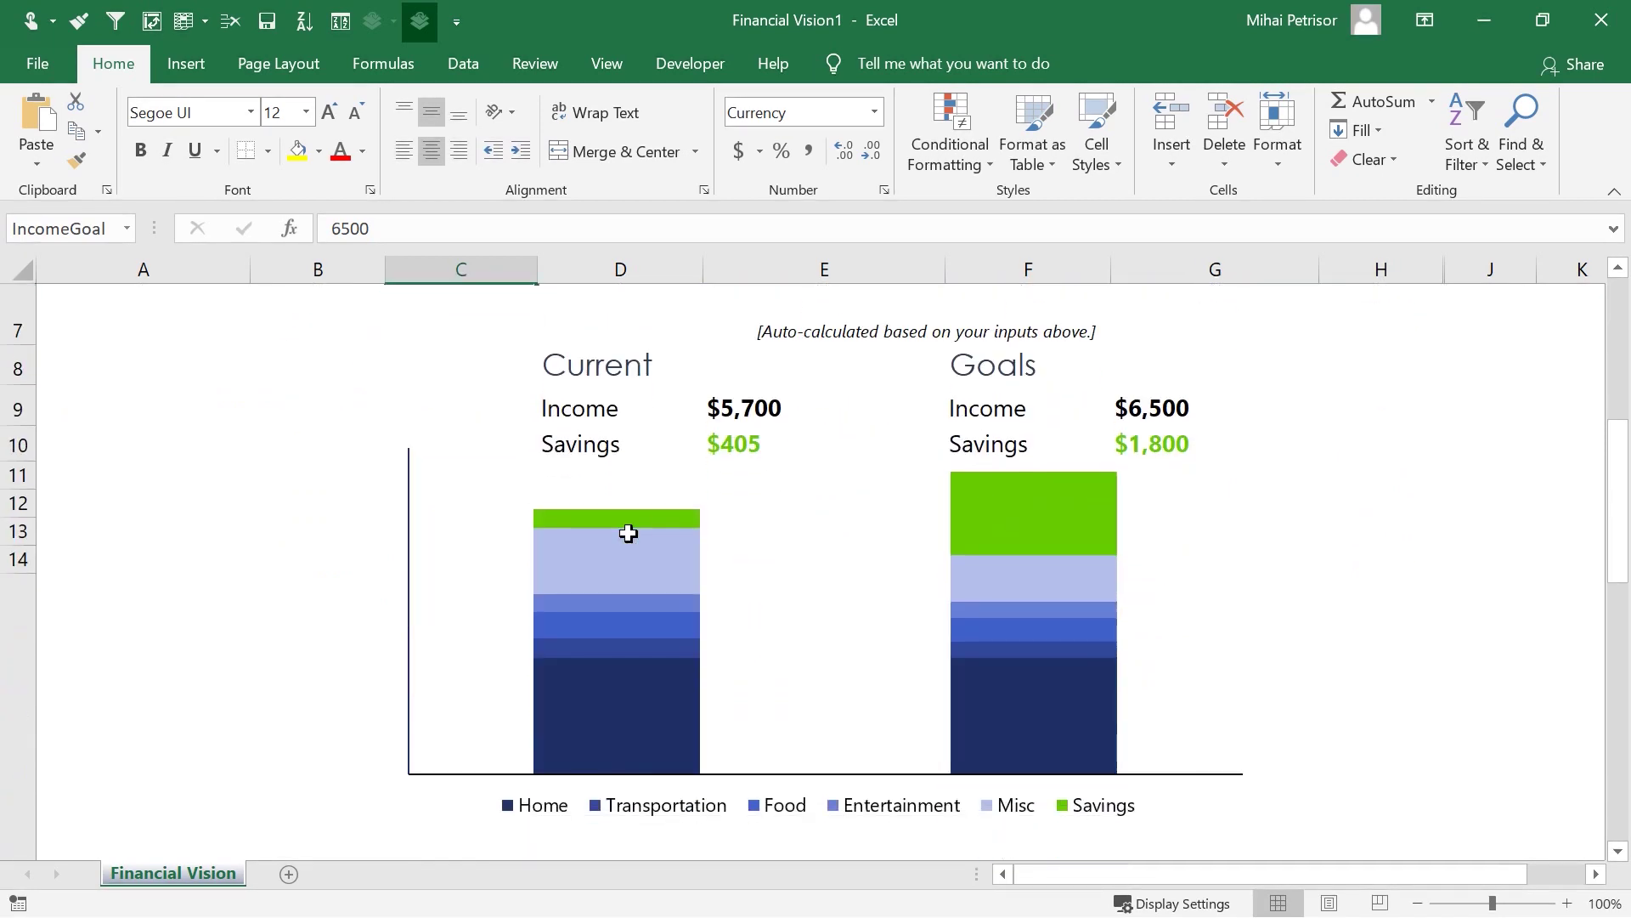
- Switch from the Financial Vision1 workbook back to the Excel Dashboard Intro workbook
scroll(628, 533, "up", 2)
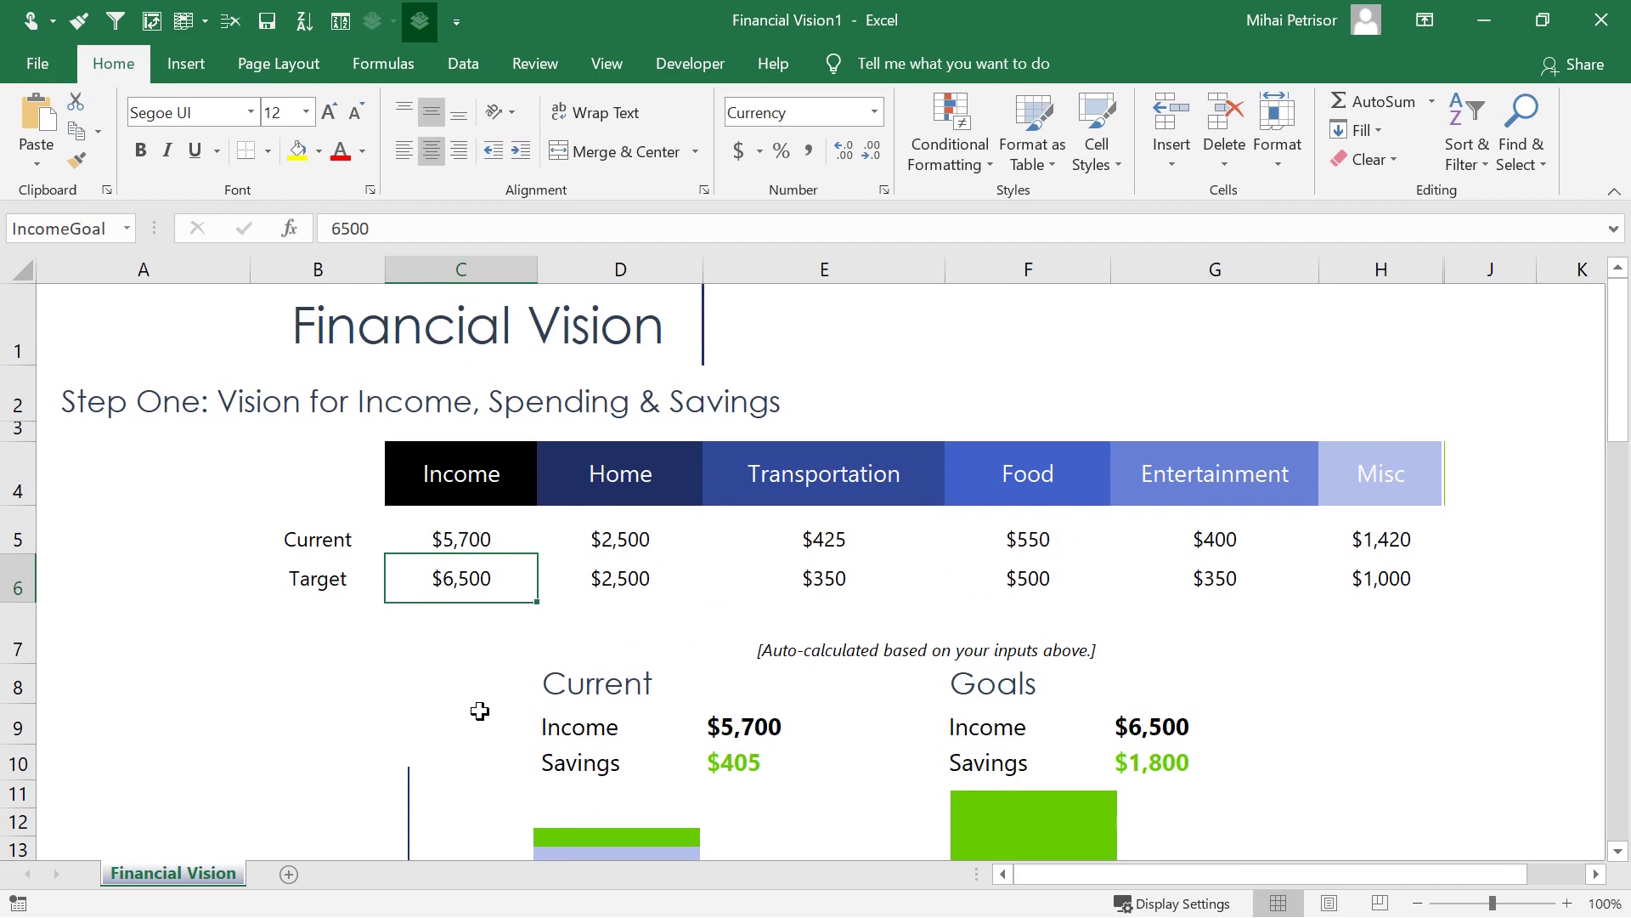
key("alt+Tab")
key("alt+Tab")
key("alt+Tab")
key("alt+Tab")
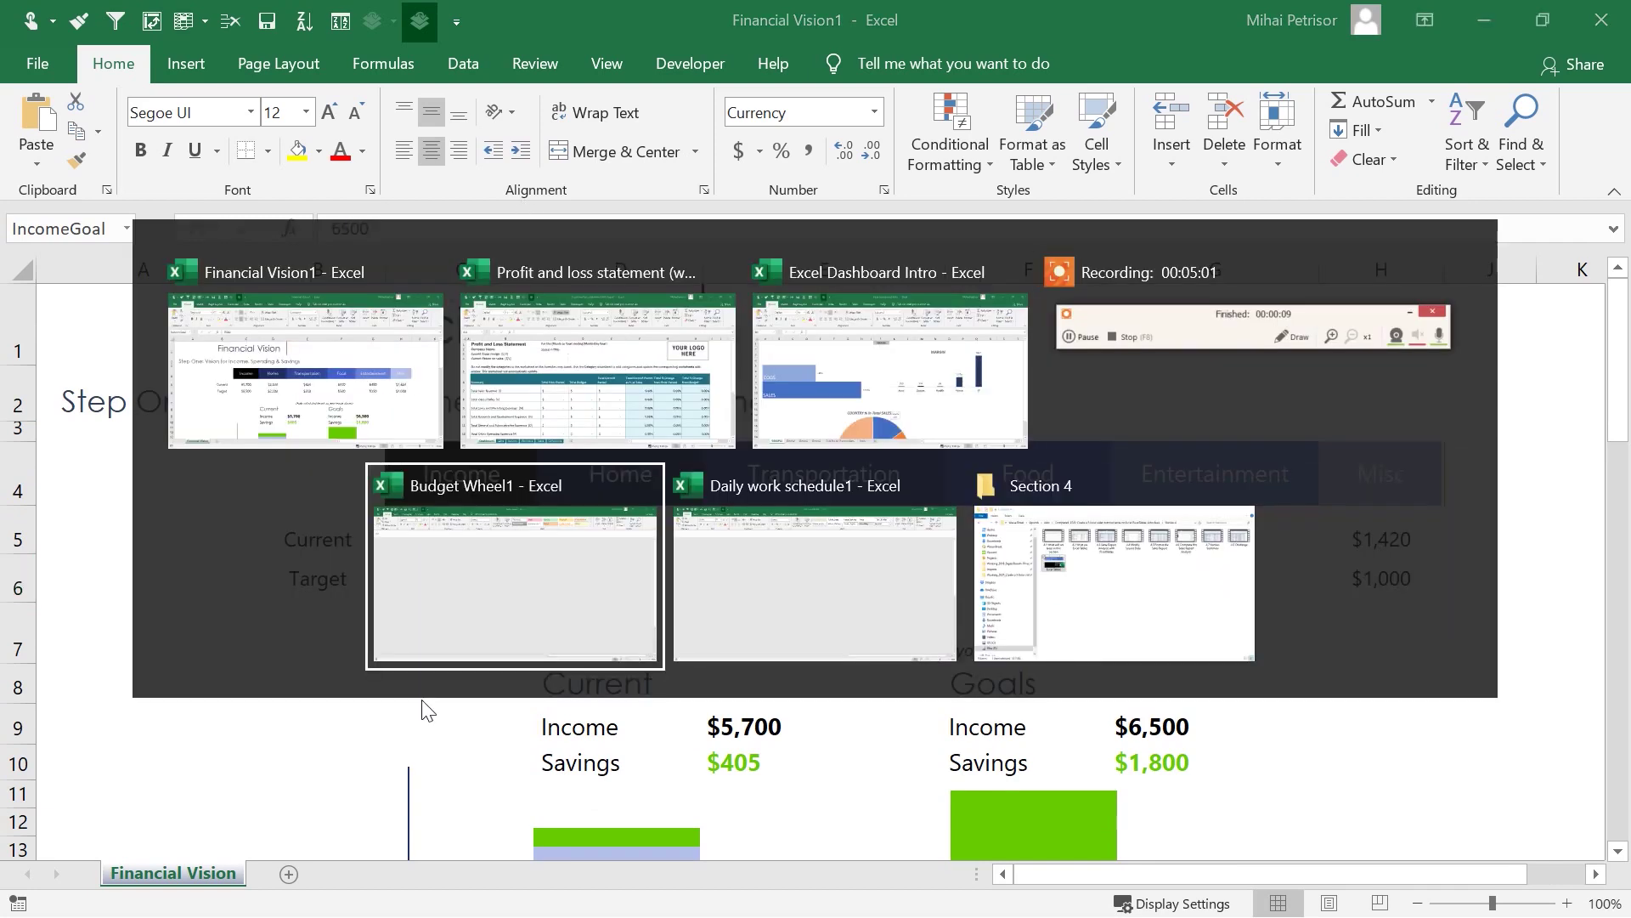
key("alt+Tab")
key("alt+Tab")
key("alt+Tab")
key("alt+Tab")
key("alt+Tab")
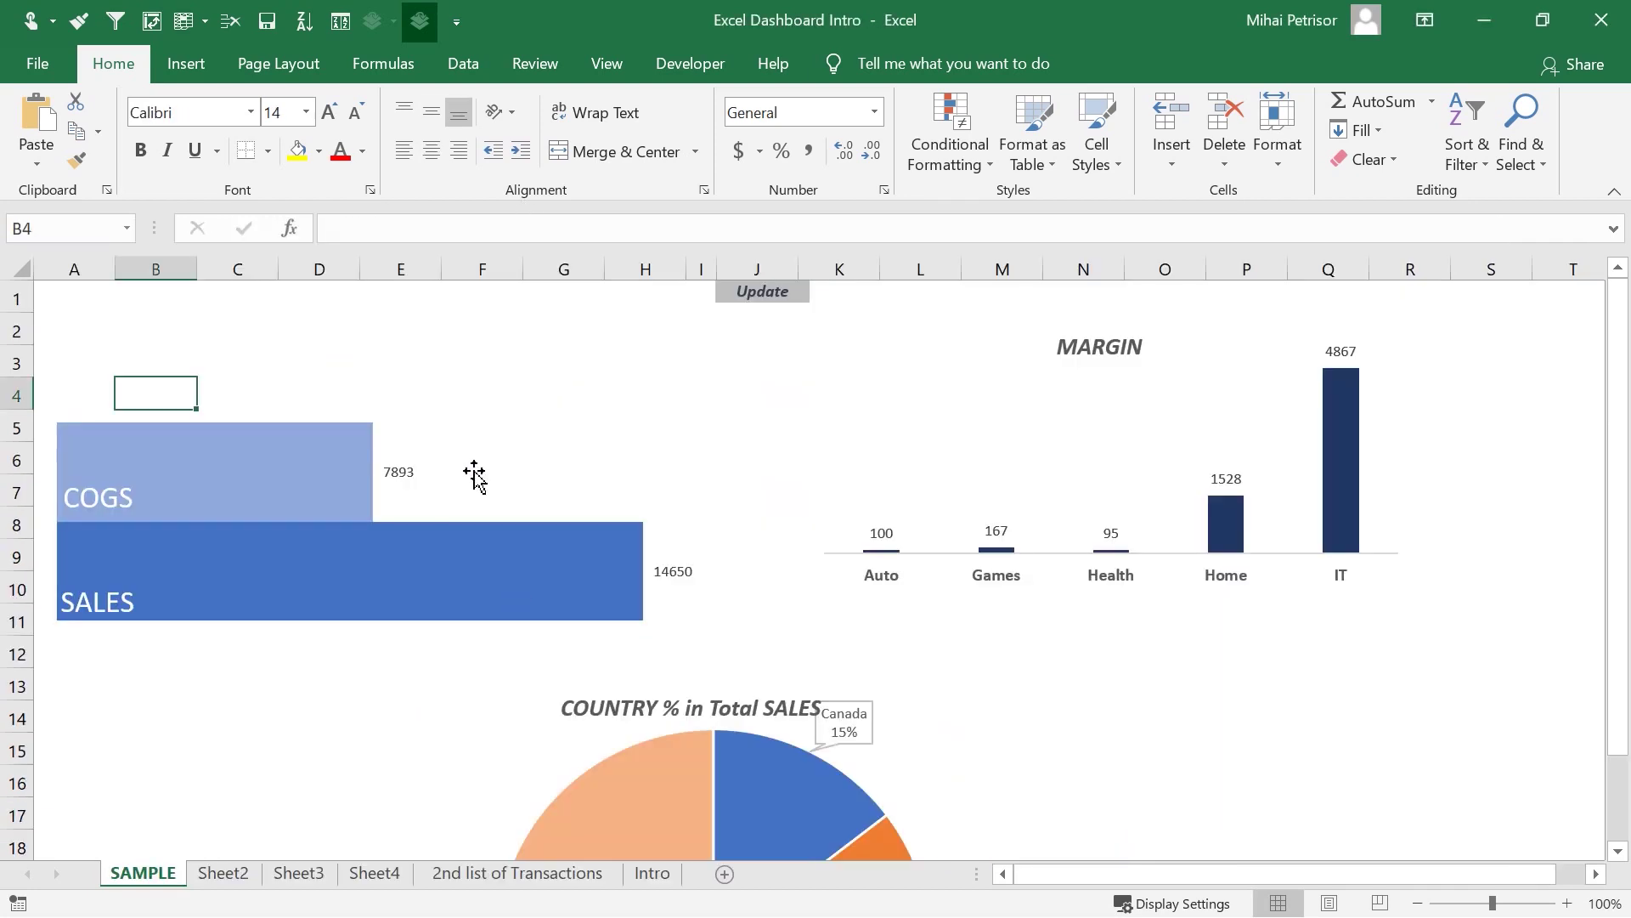
- Examine the charts on the SAMPLE dashboard, including the IT bar of the MARGIN chart
left_click(769, 380)
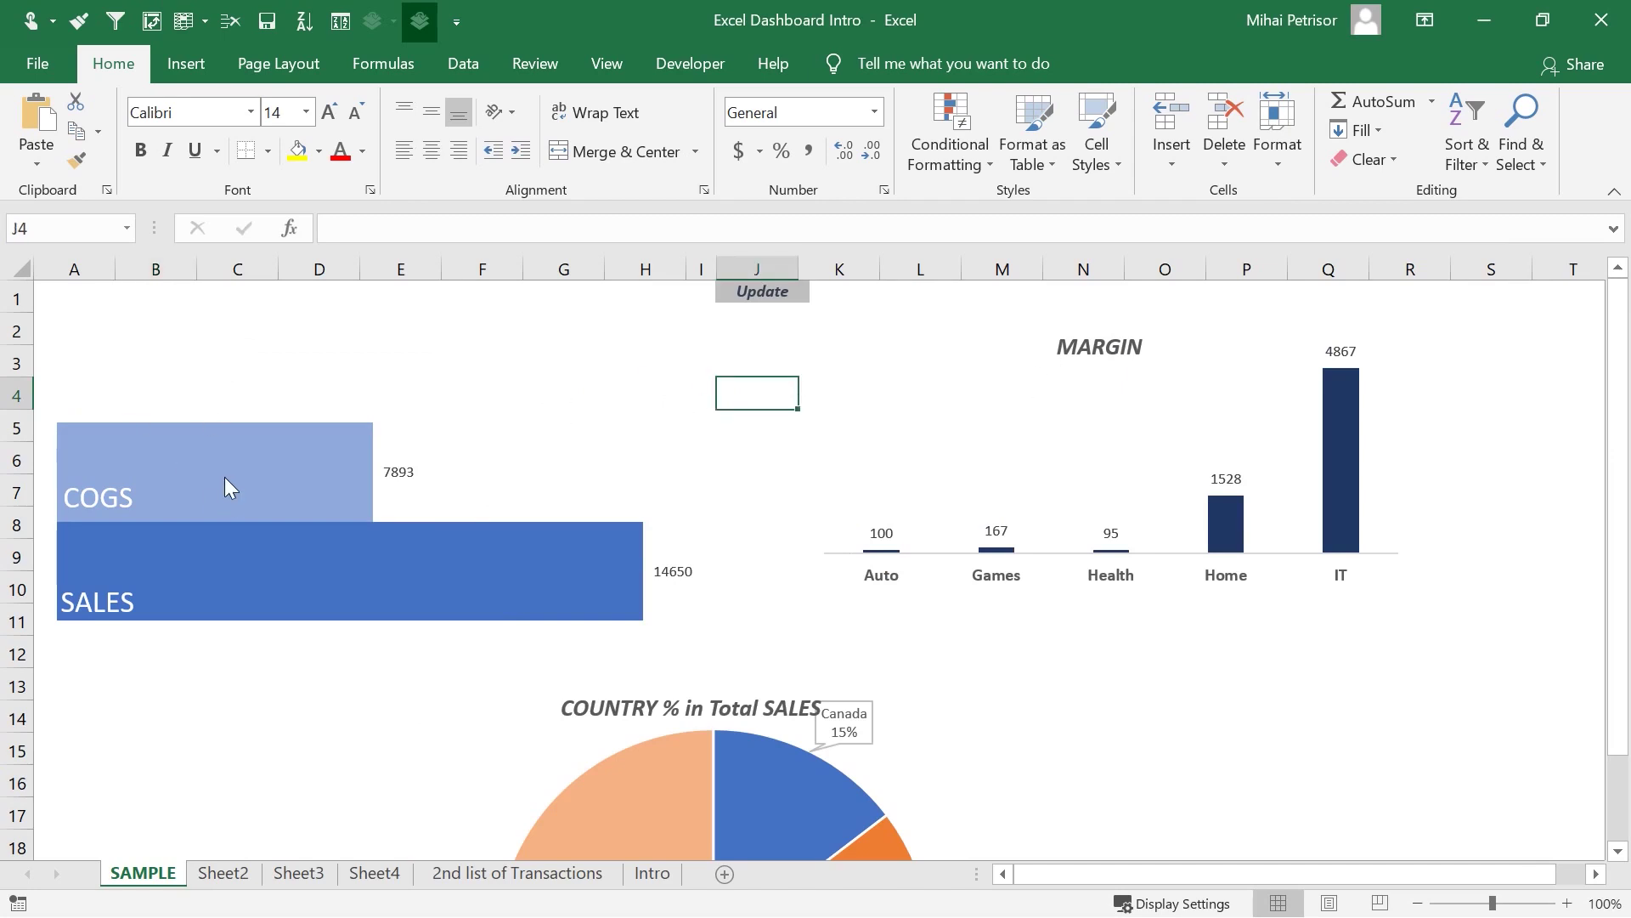
left_click(626, 447)
left_click(1227, 772)
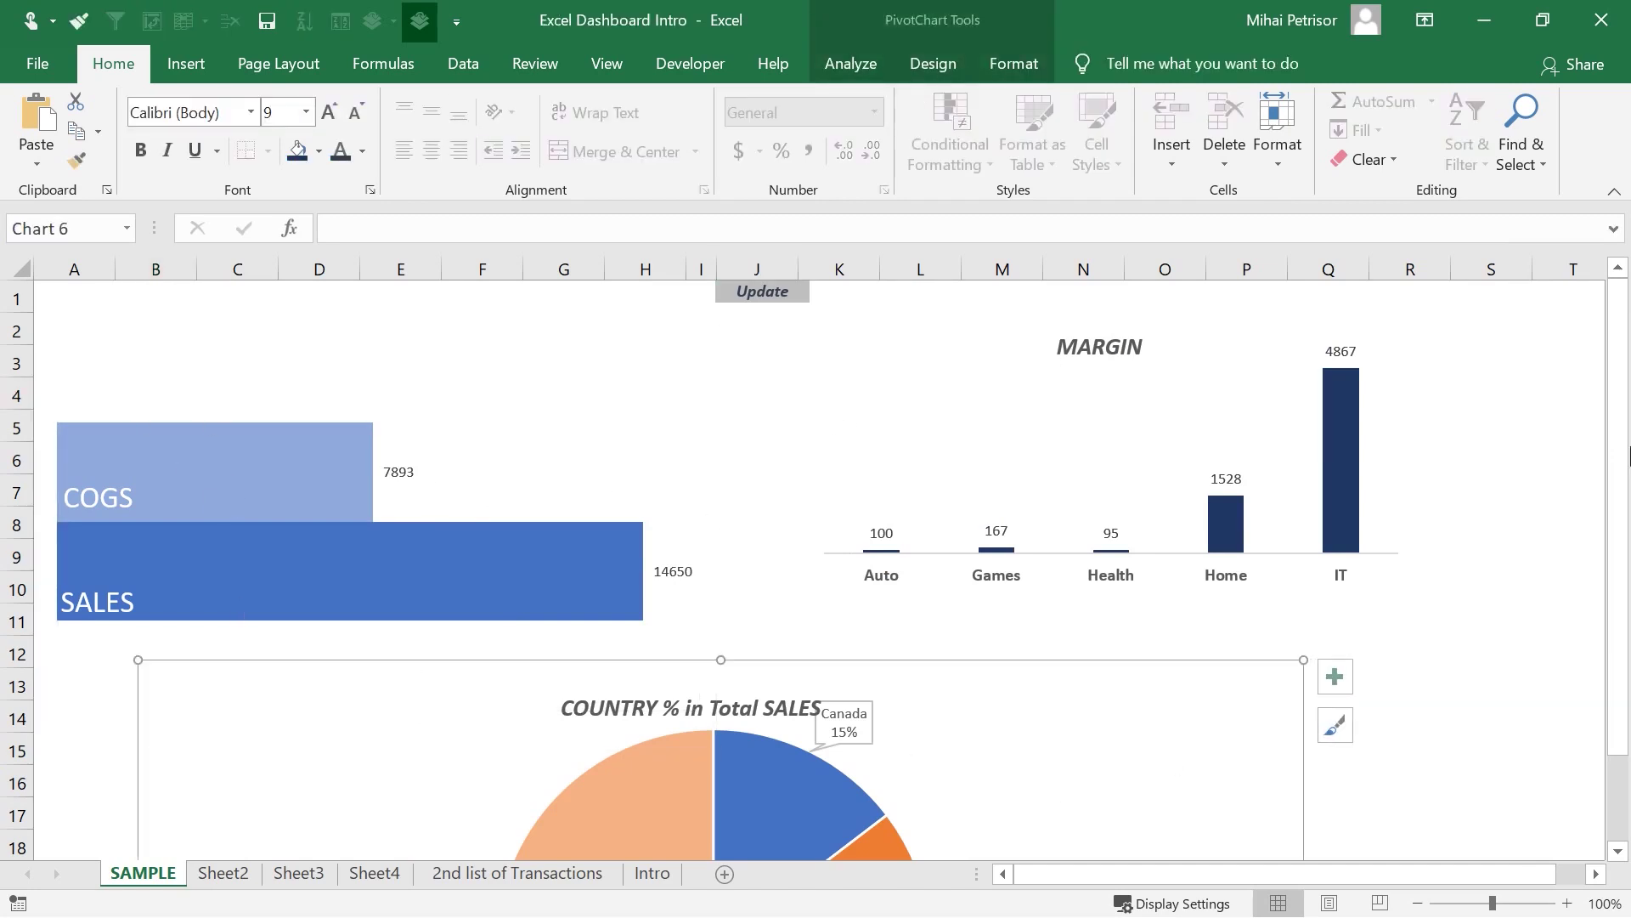
left_click(1438, 448)
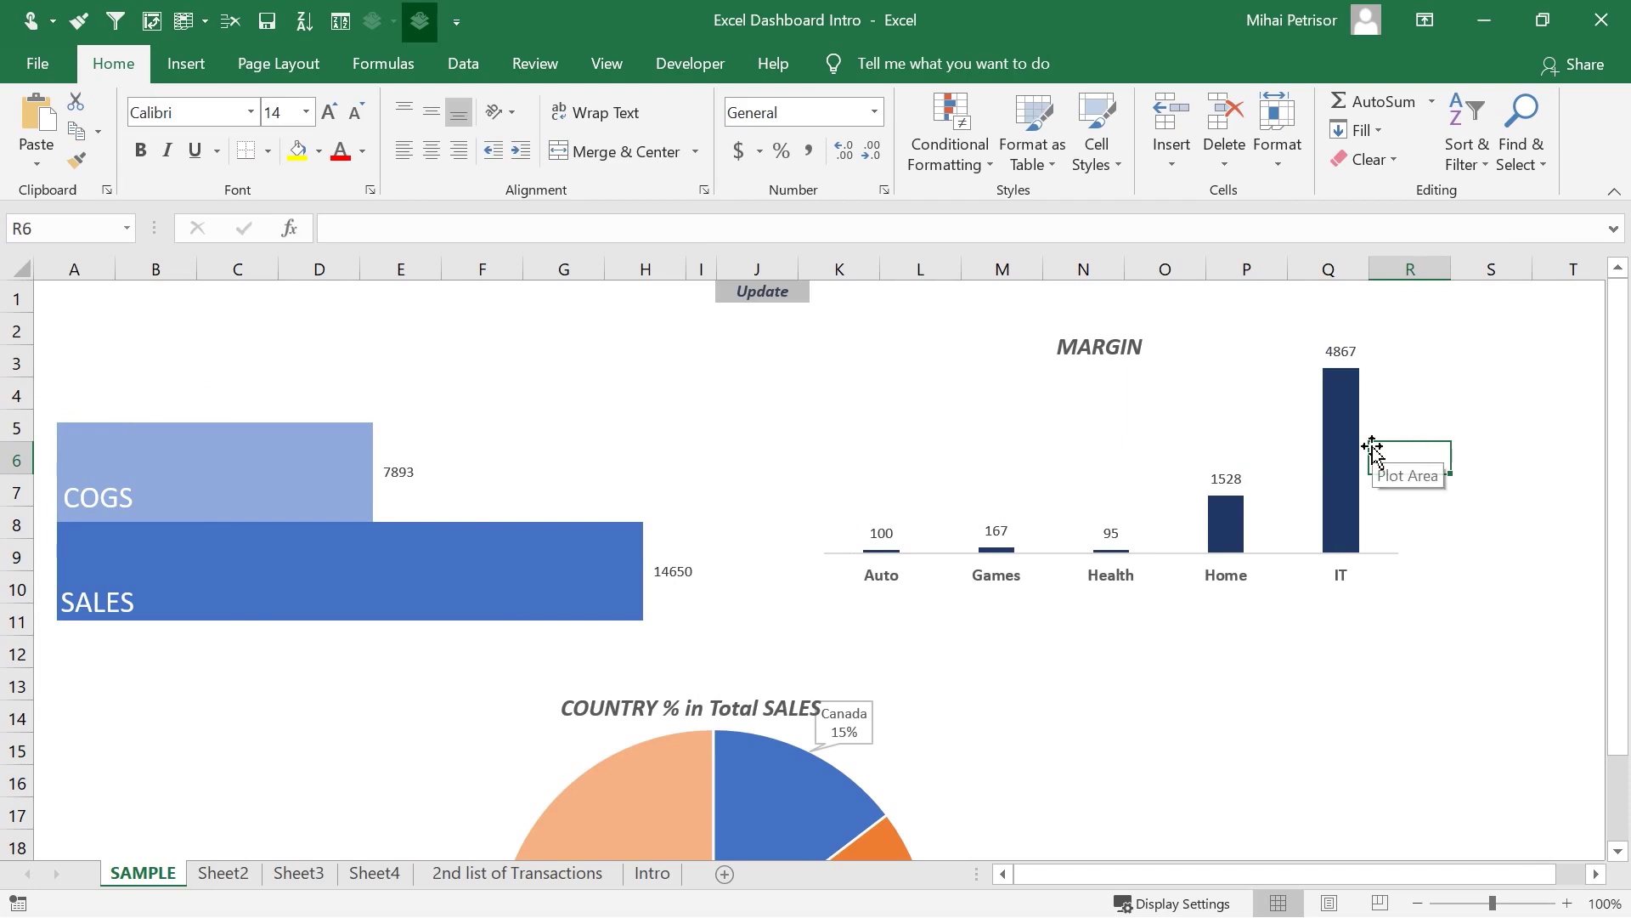
mouse_move(1322, 452)
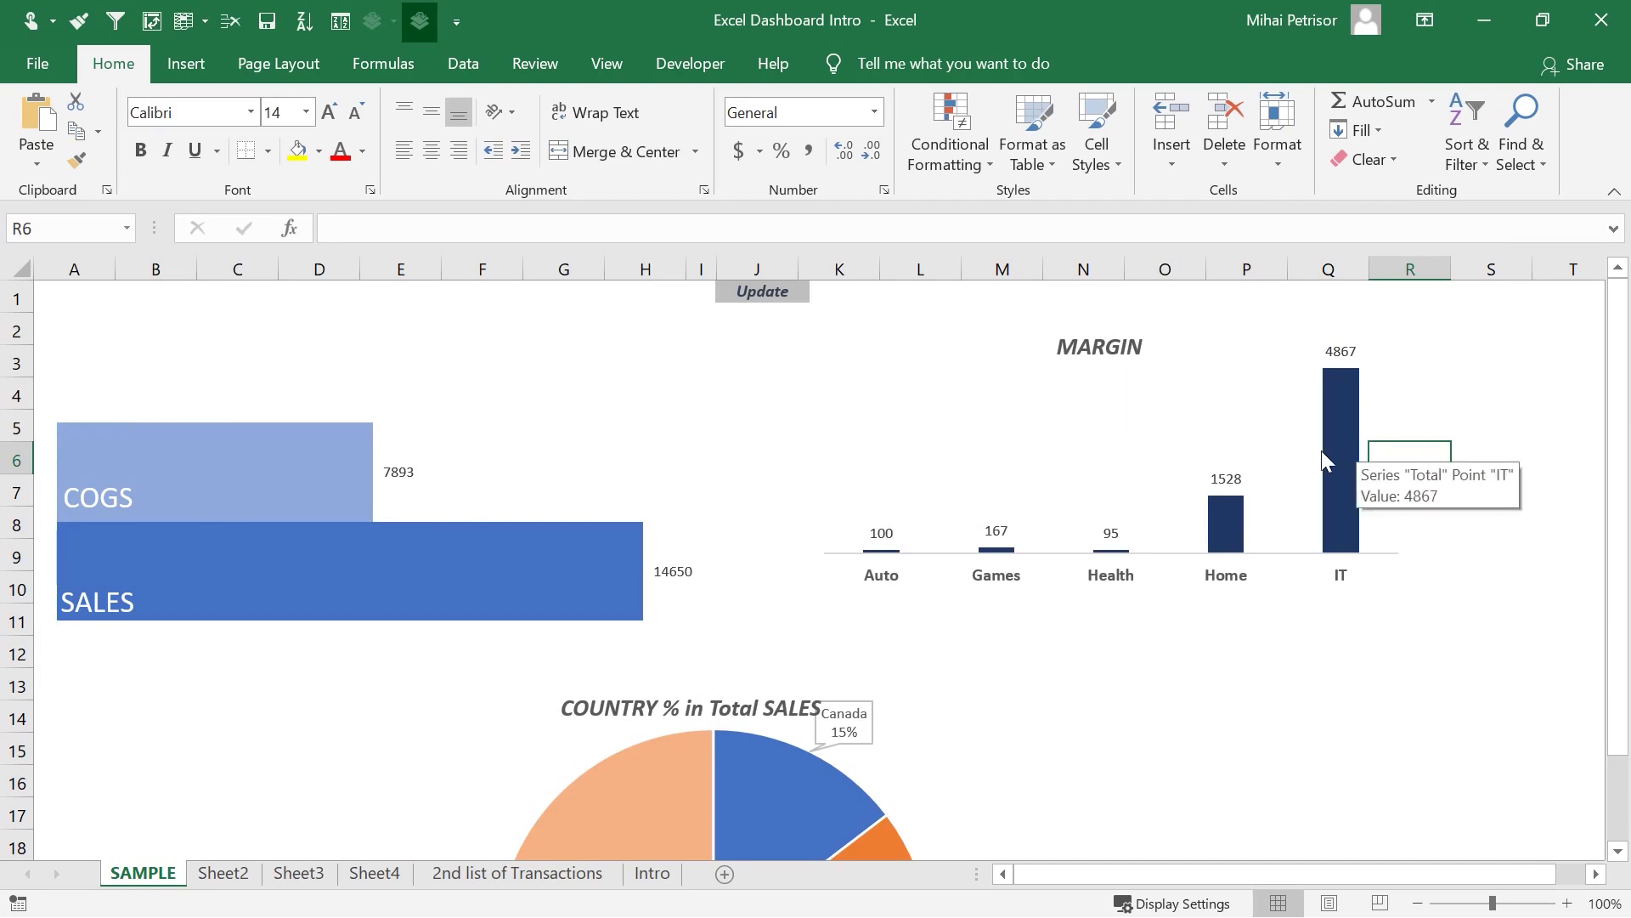
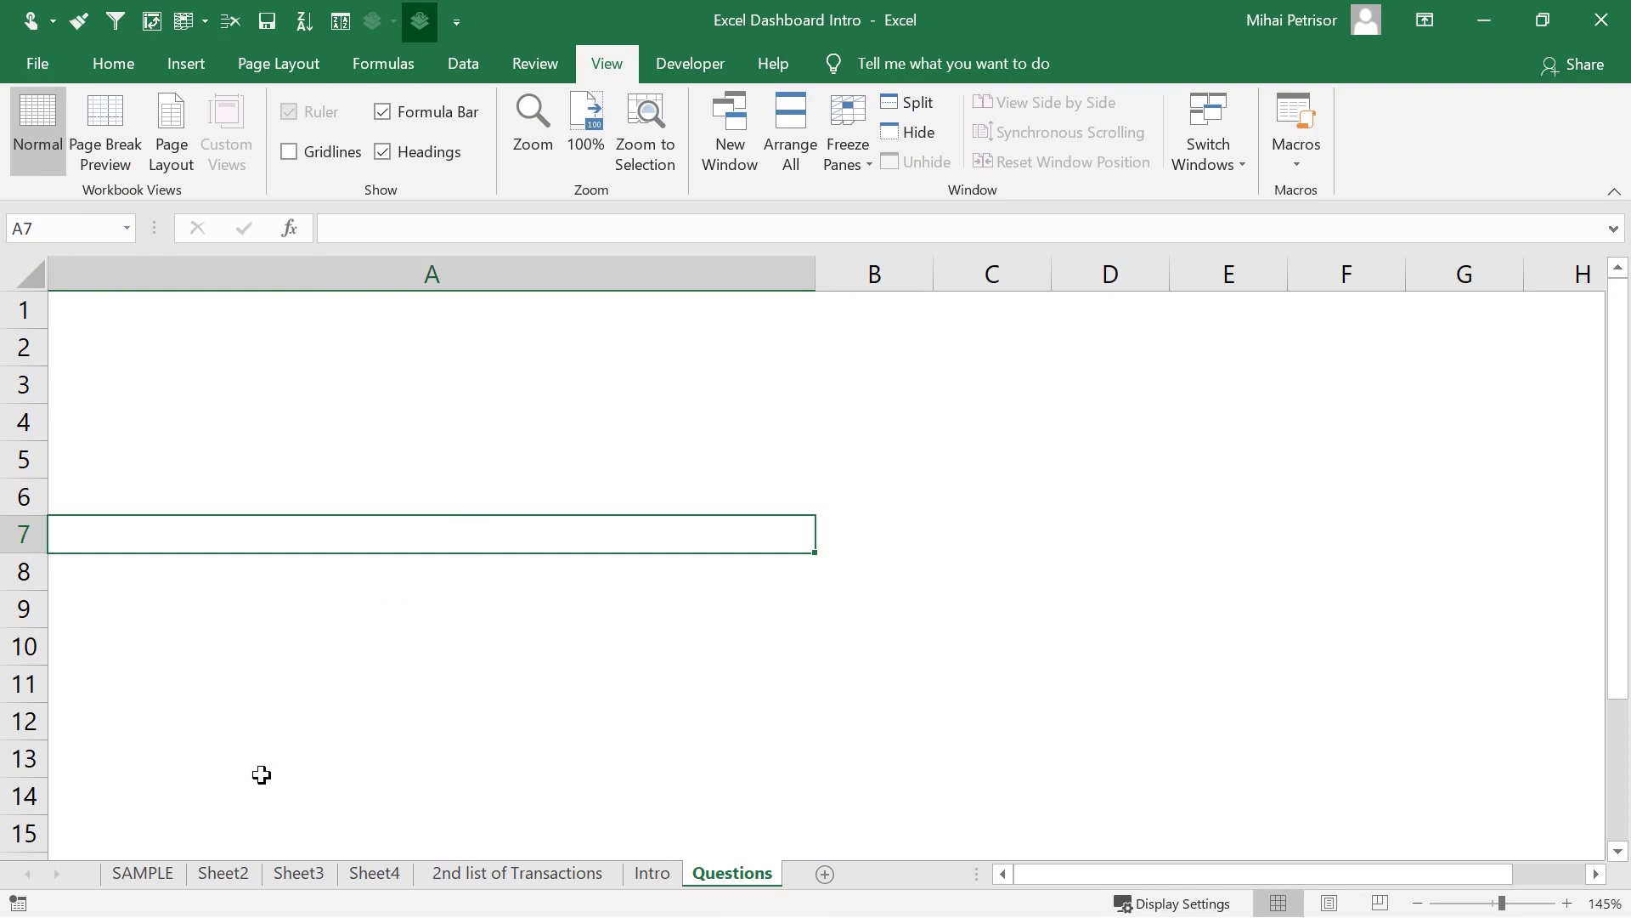
- Open the SAMPLE sheet and look over its dashboard from the bar charts down to the country pie
left_click(164, 876)
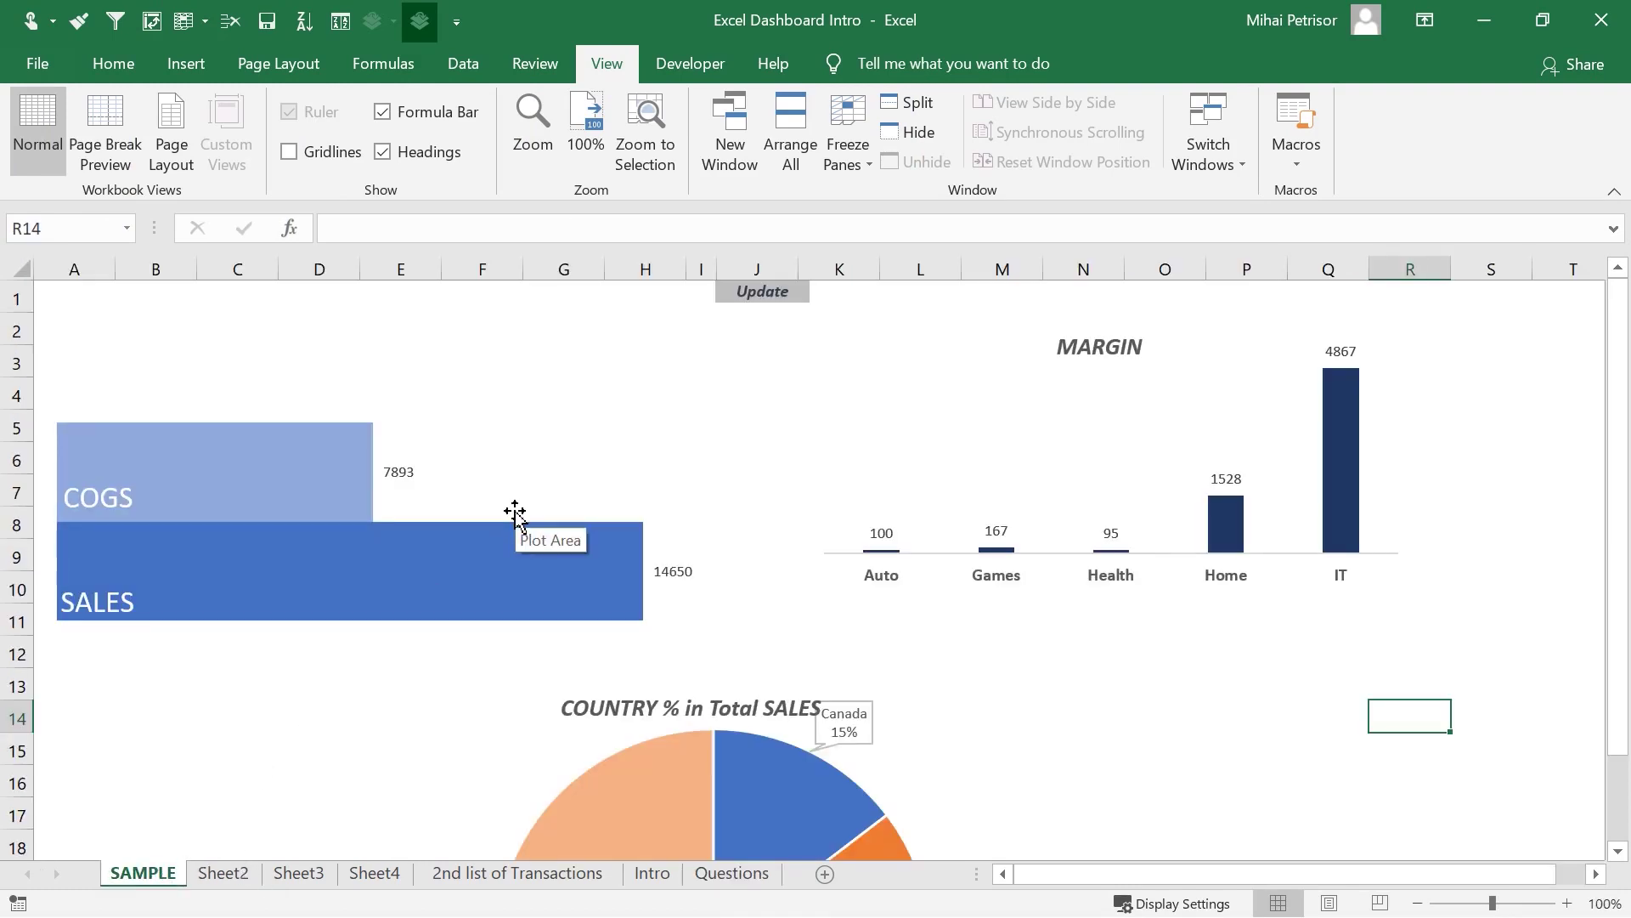
scroll(736, 637, "down", 3)
scroll(738, 633, "up", 3)
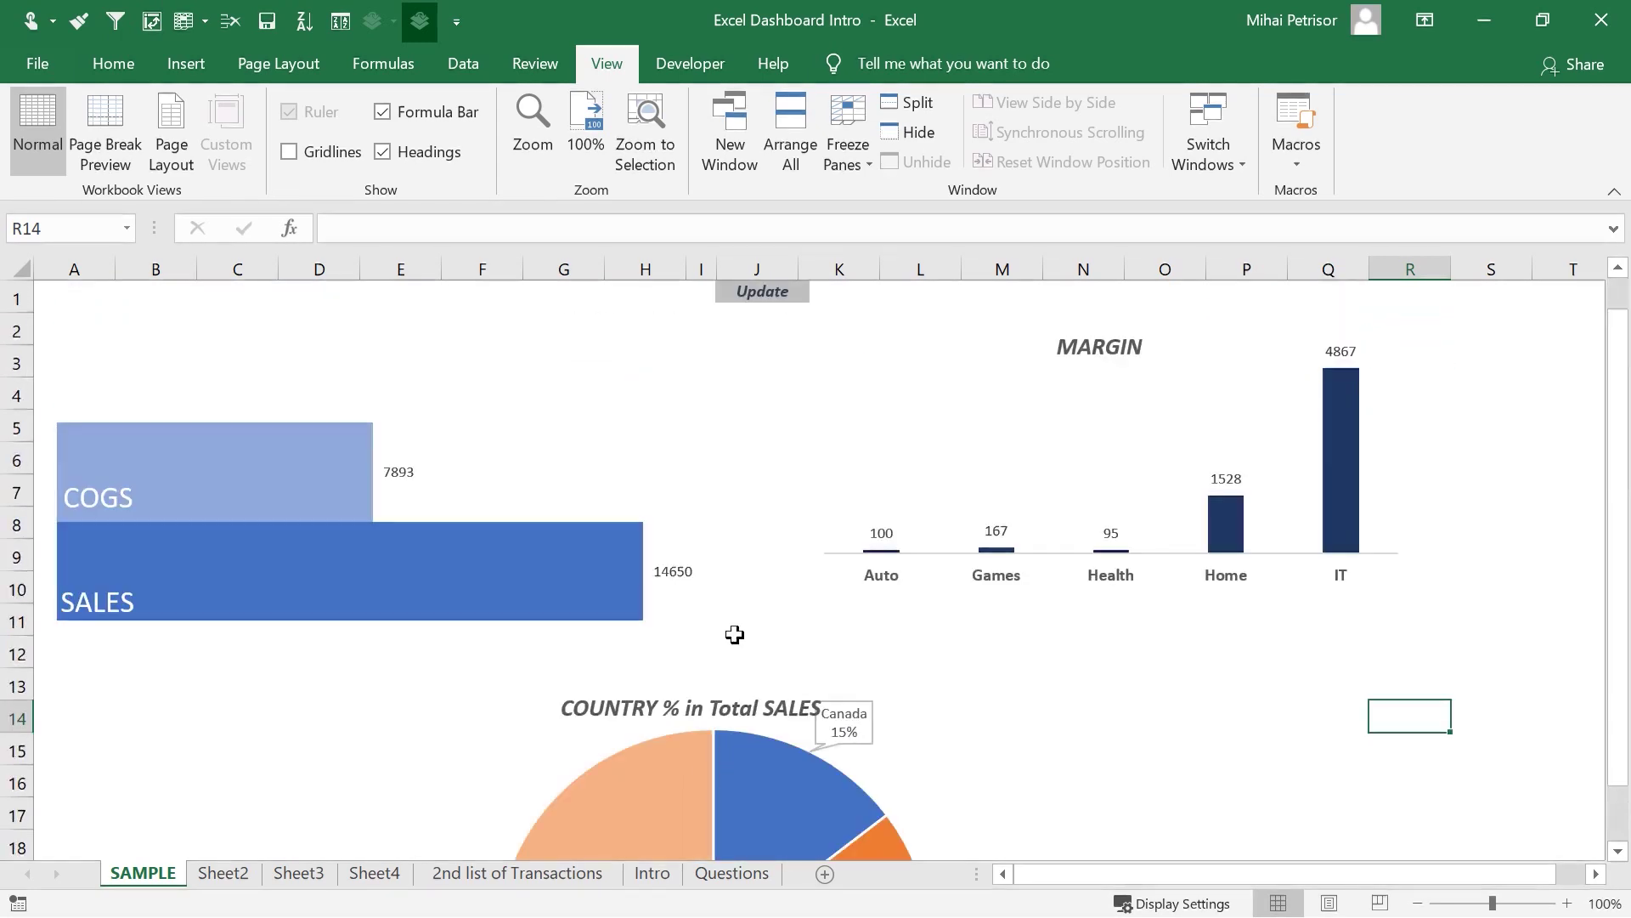
- On the Questions sheet, enter "1) Who is the end user?" in cell A2
left_click(731, 874)
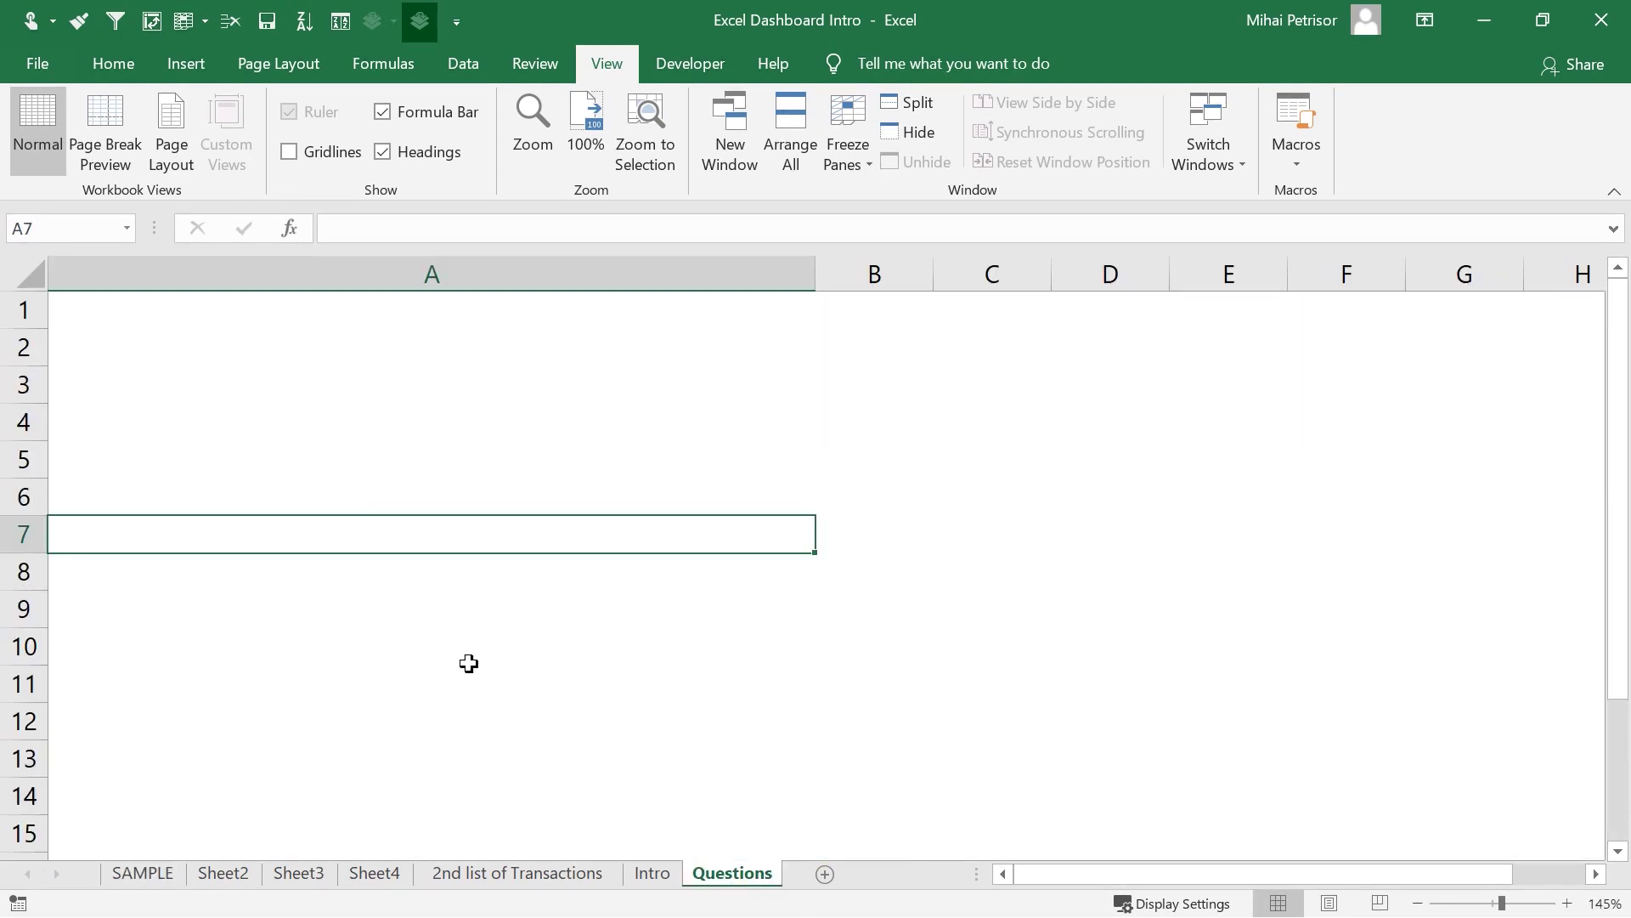
left_click(175, 359)
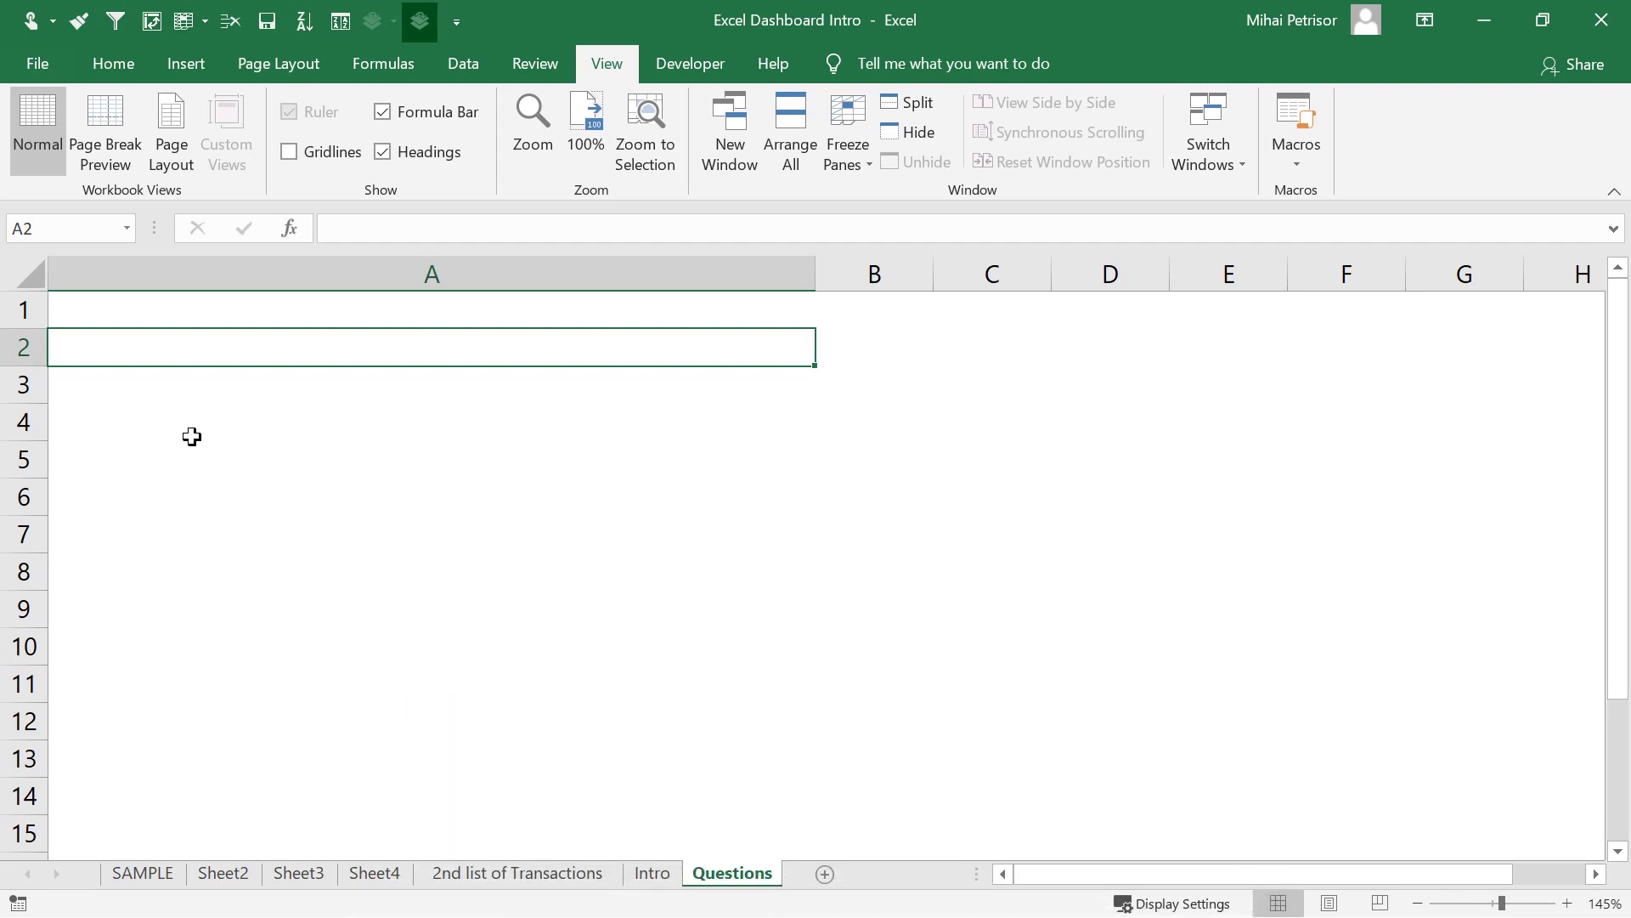
type("1)")
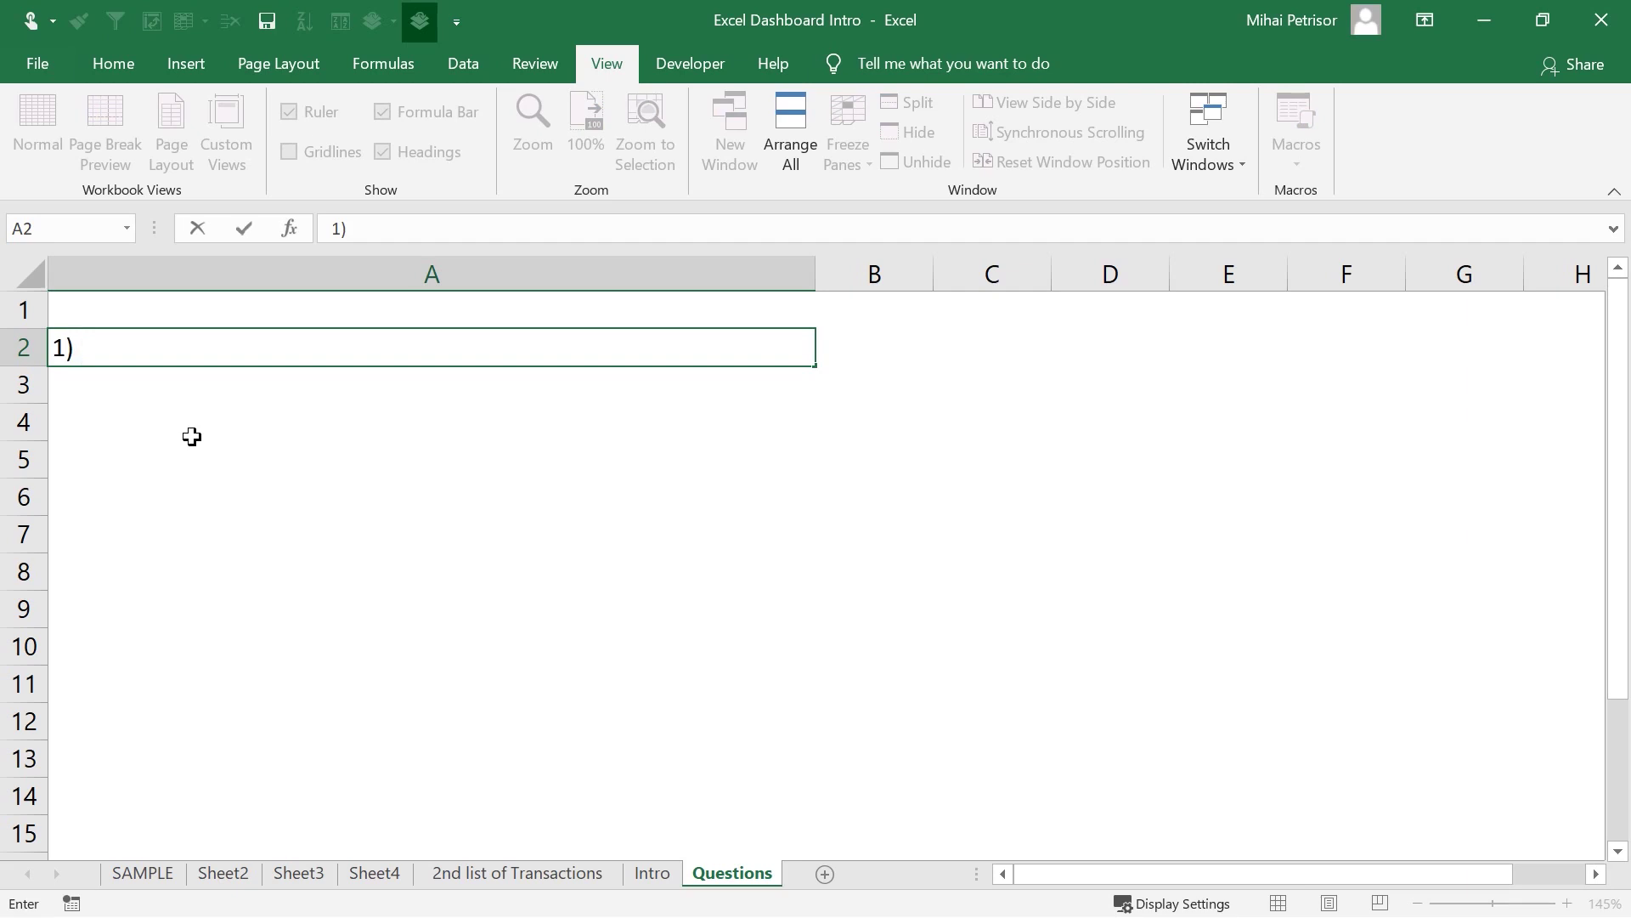
type("E")
key("BackSpace")
type("Who is the e")
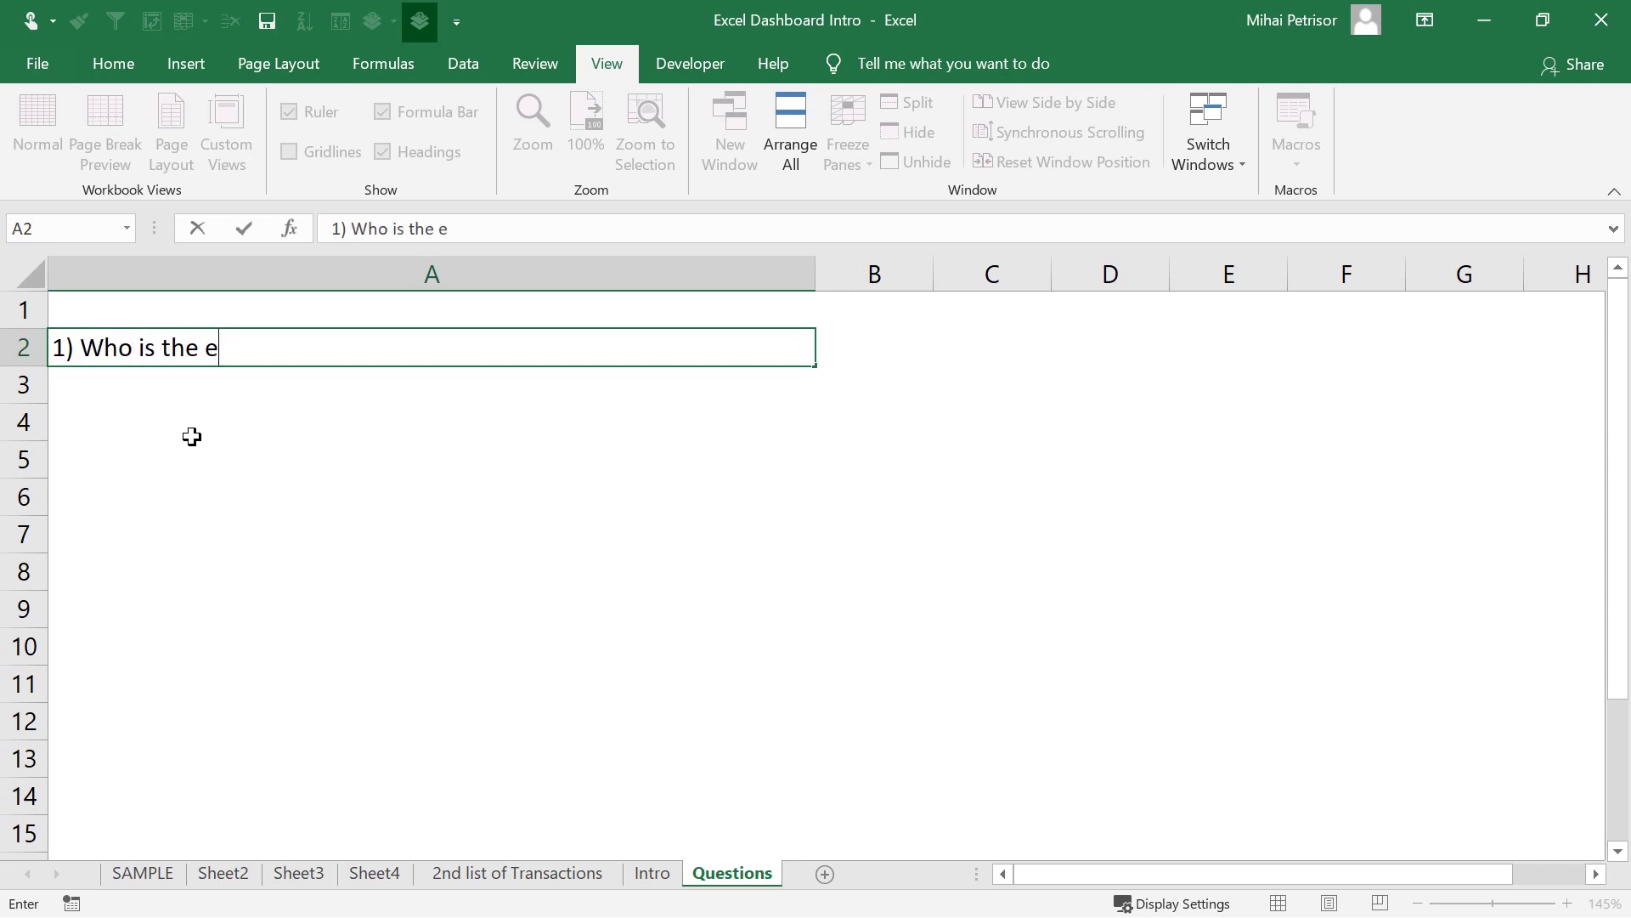
type("nd user?")
key("Return")
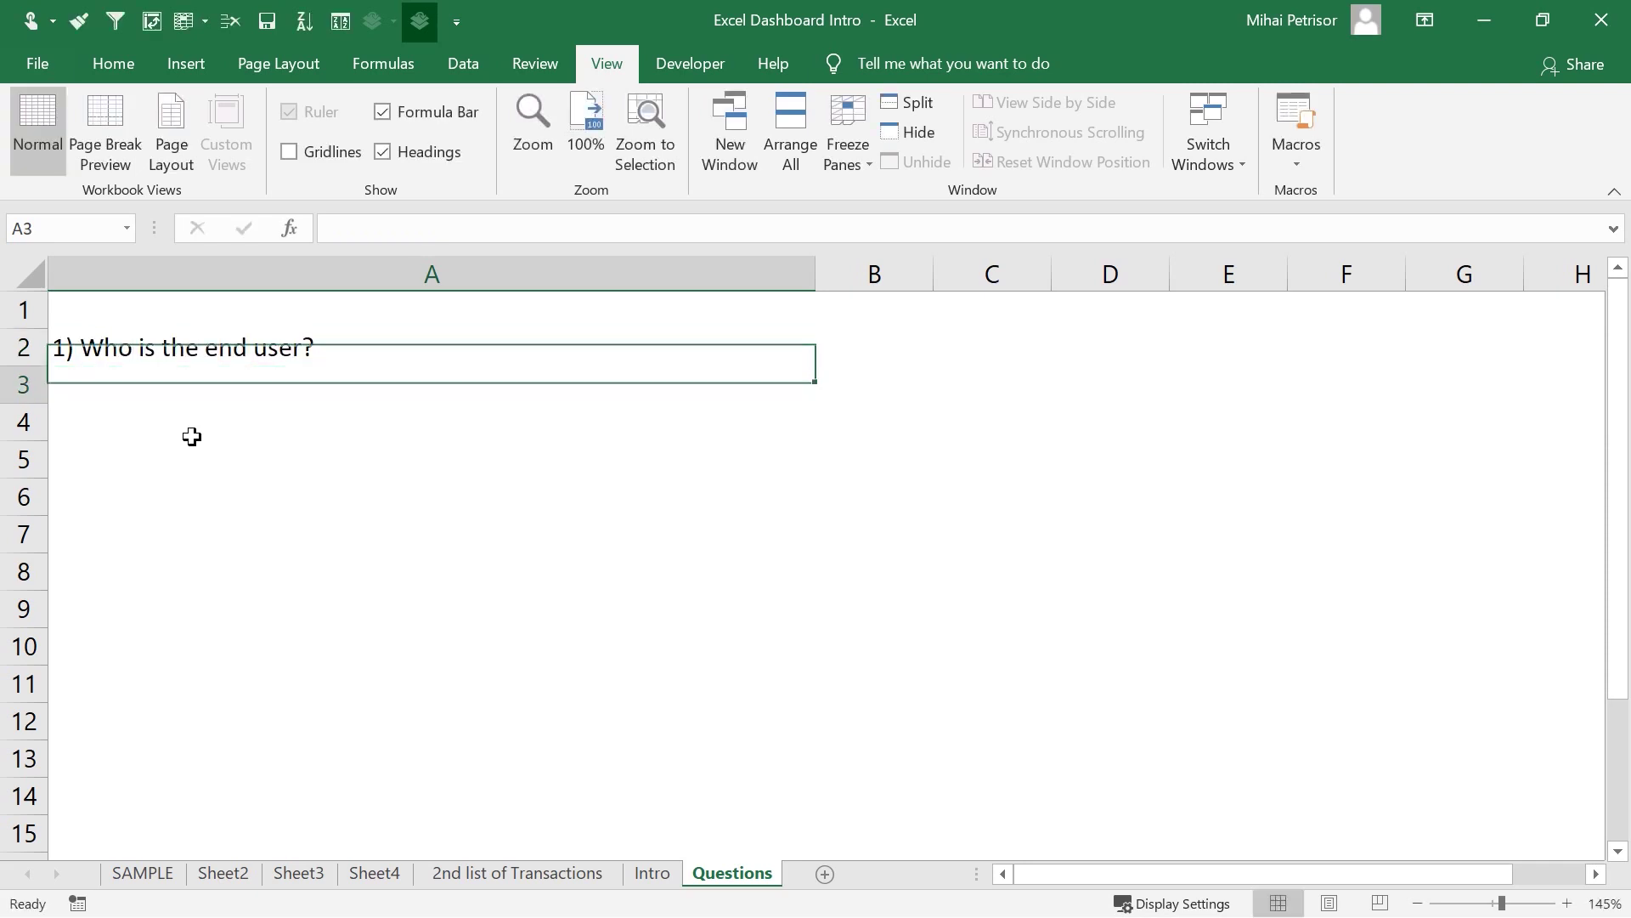
- Enter "2) What type of information do you need ( KPI's )" in cell A3
type("2)")
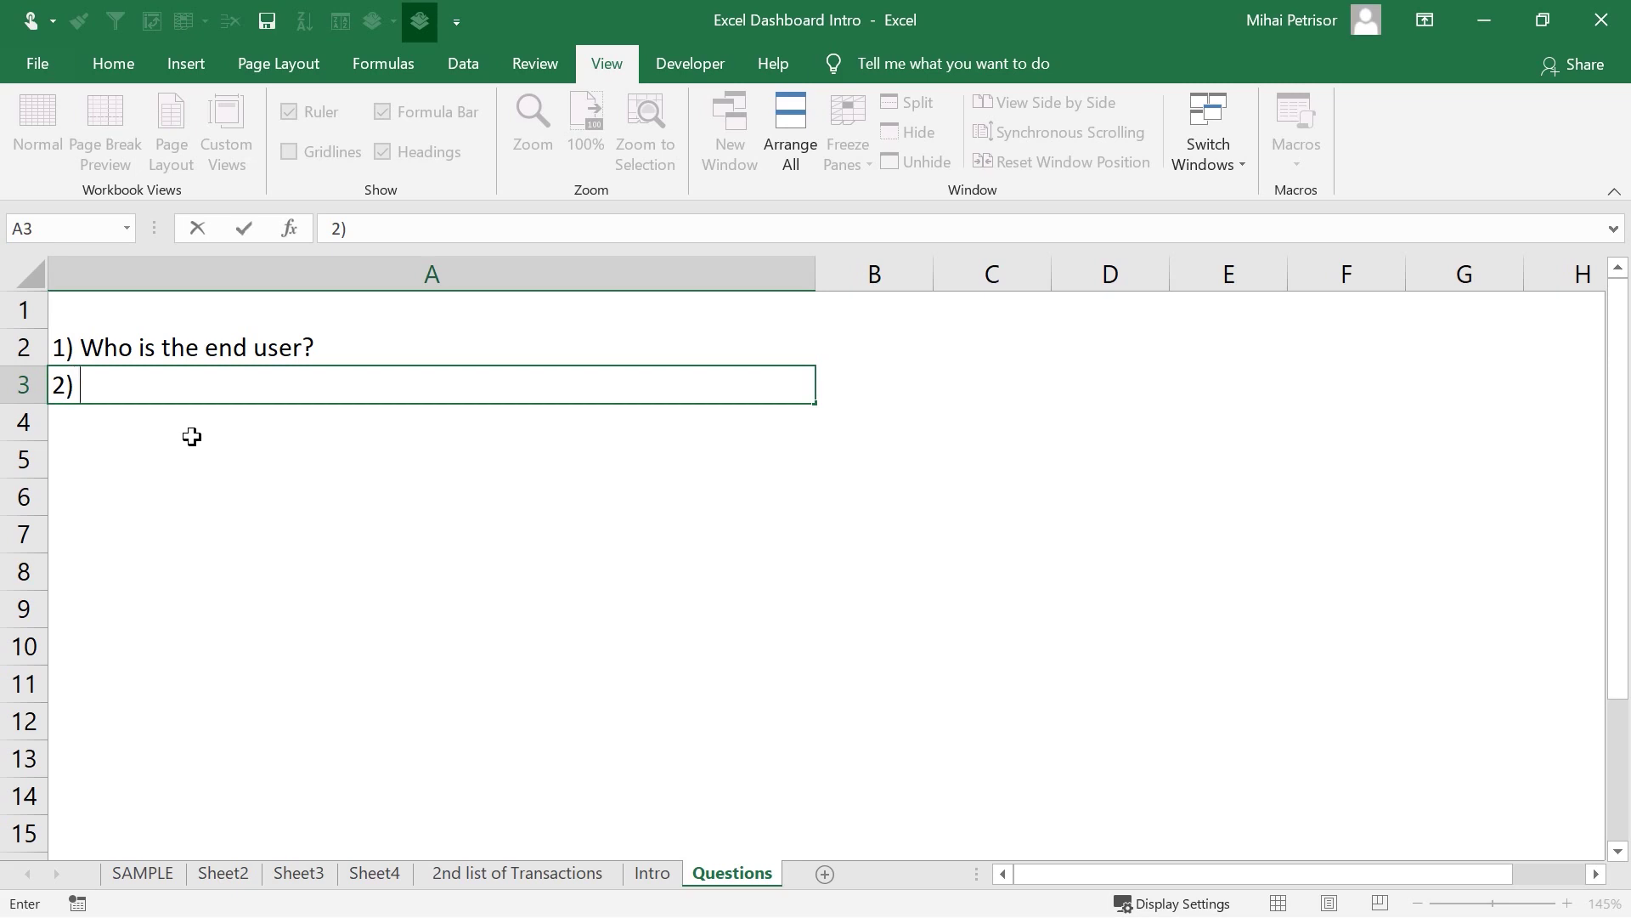
type("What typ")
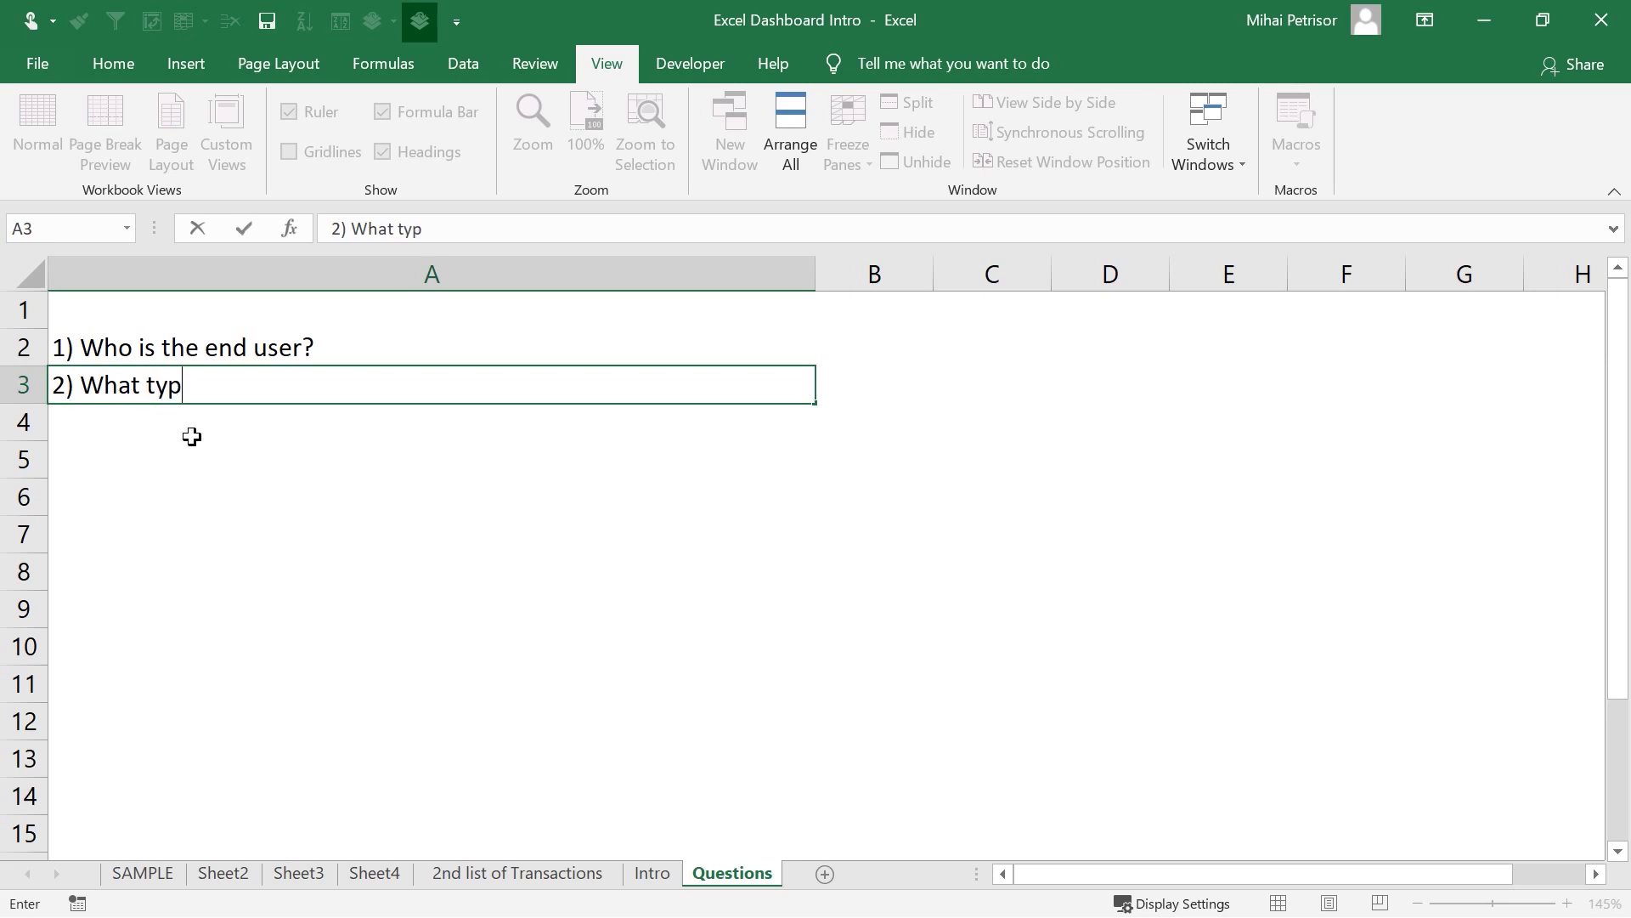
type("e of information")
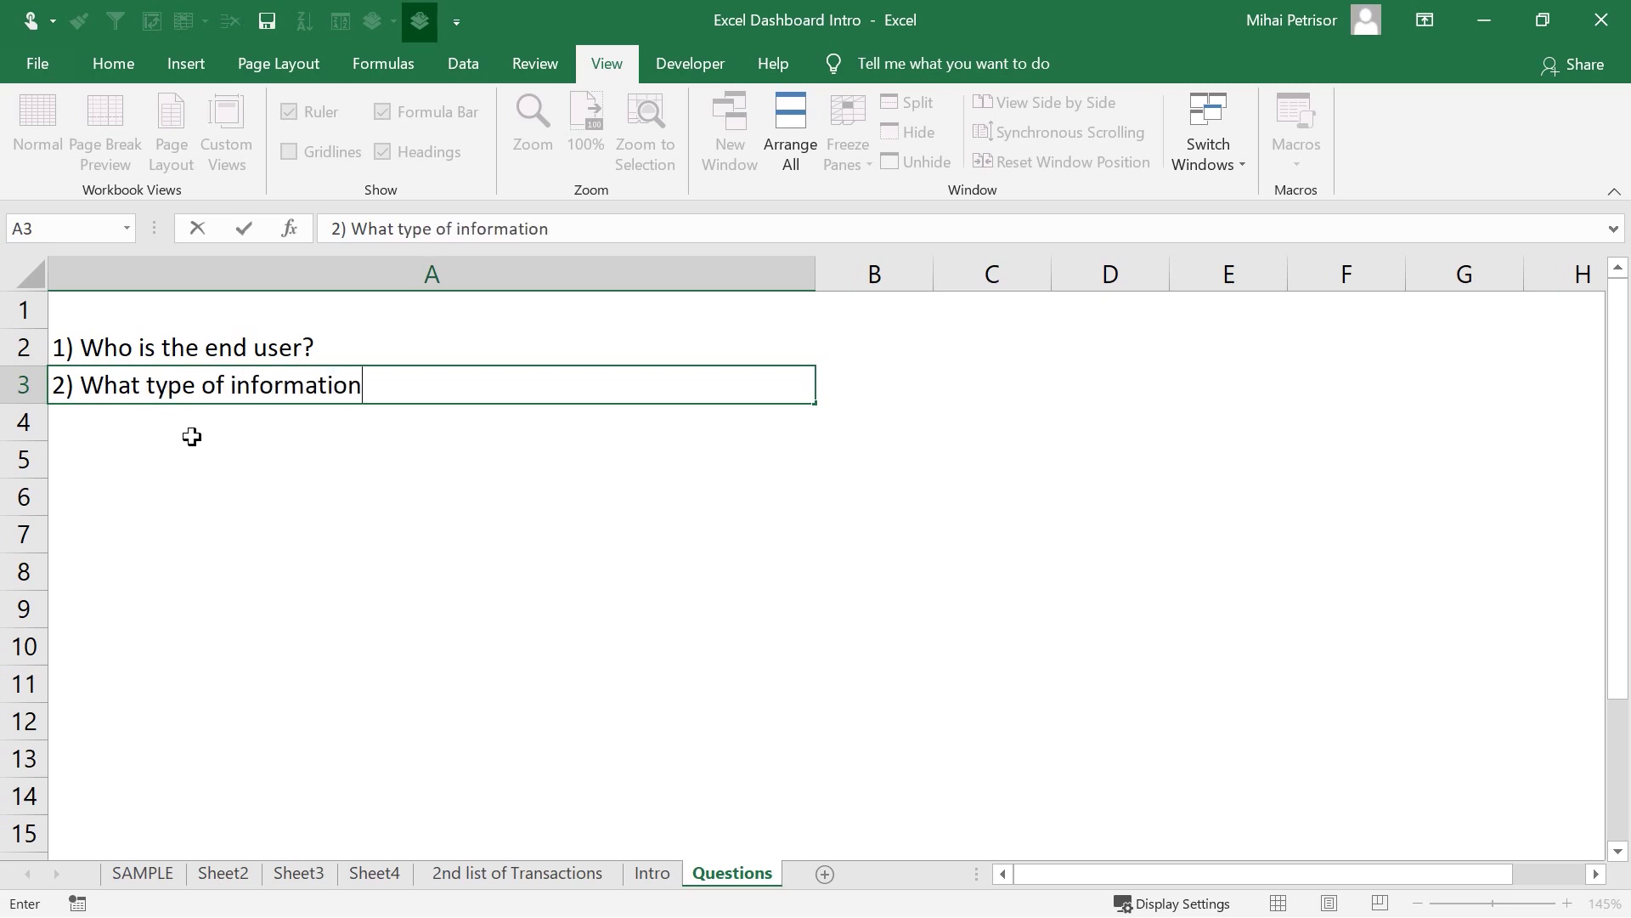
type(" do you nee")
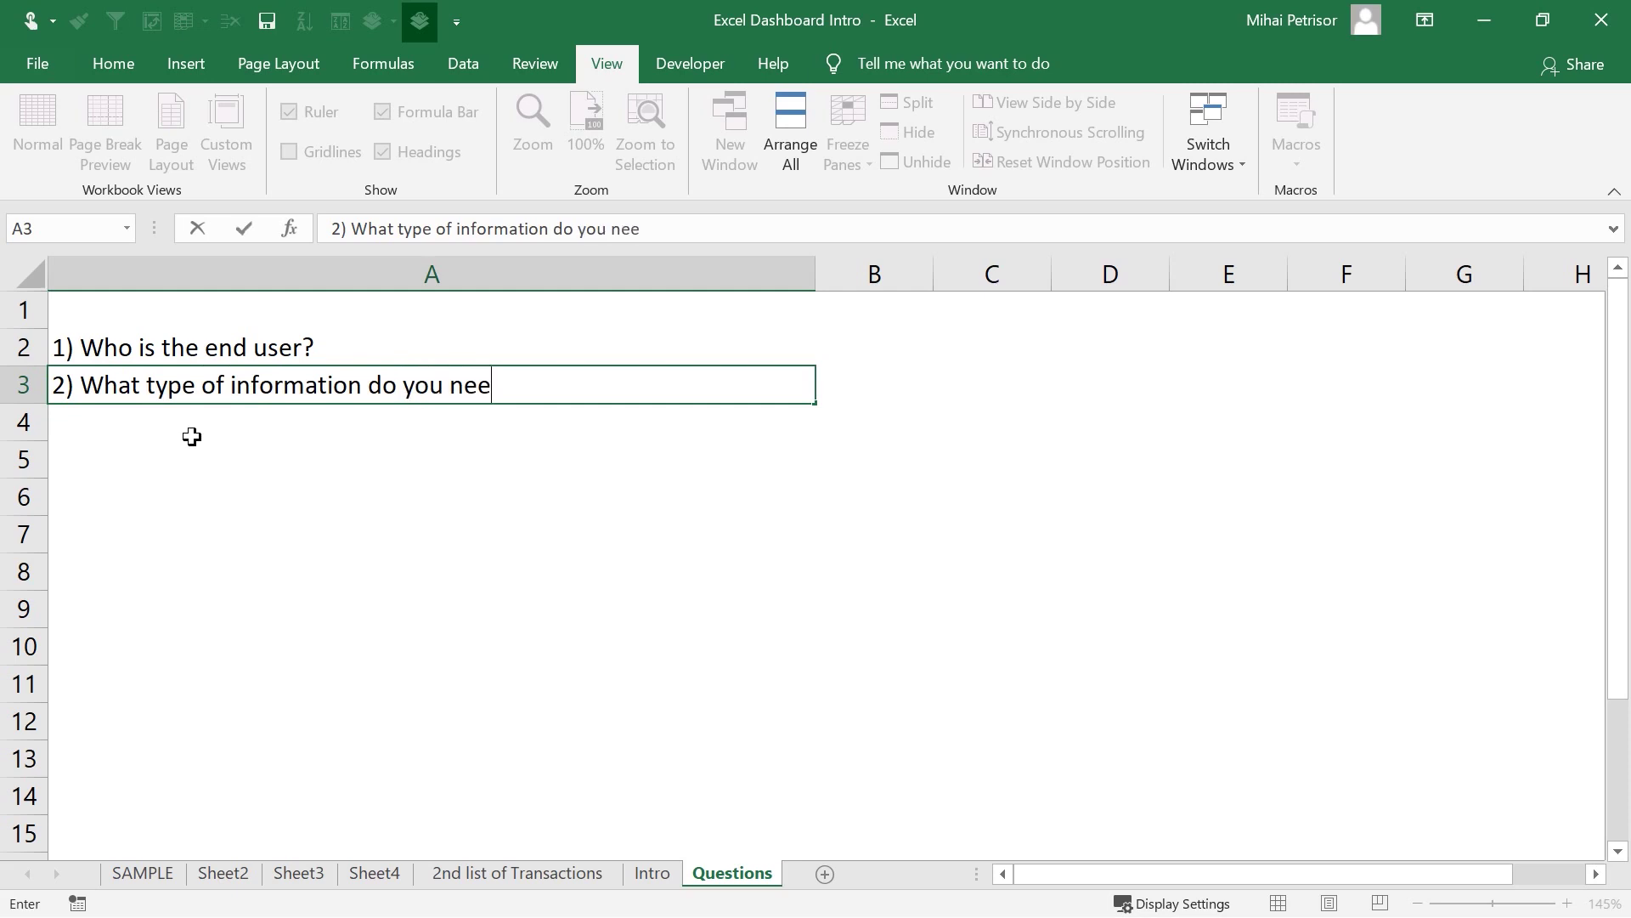
type("d ( KPI's )")
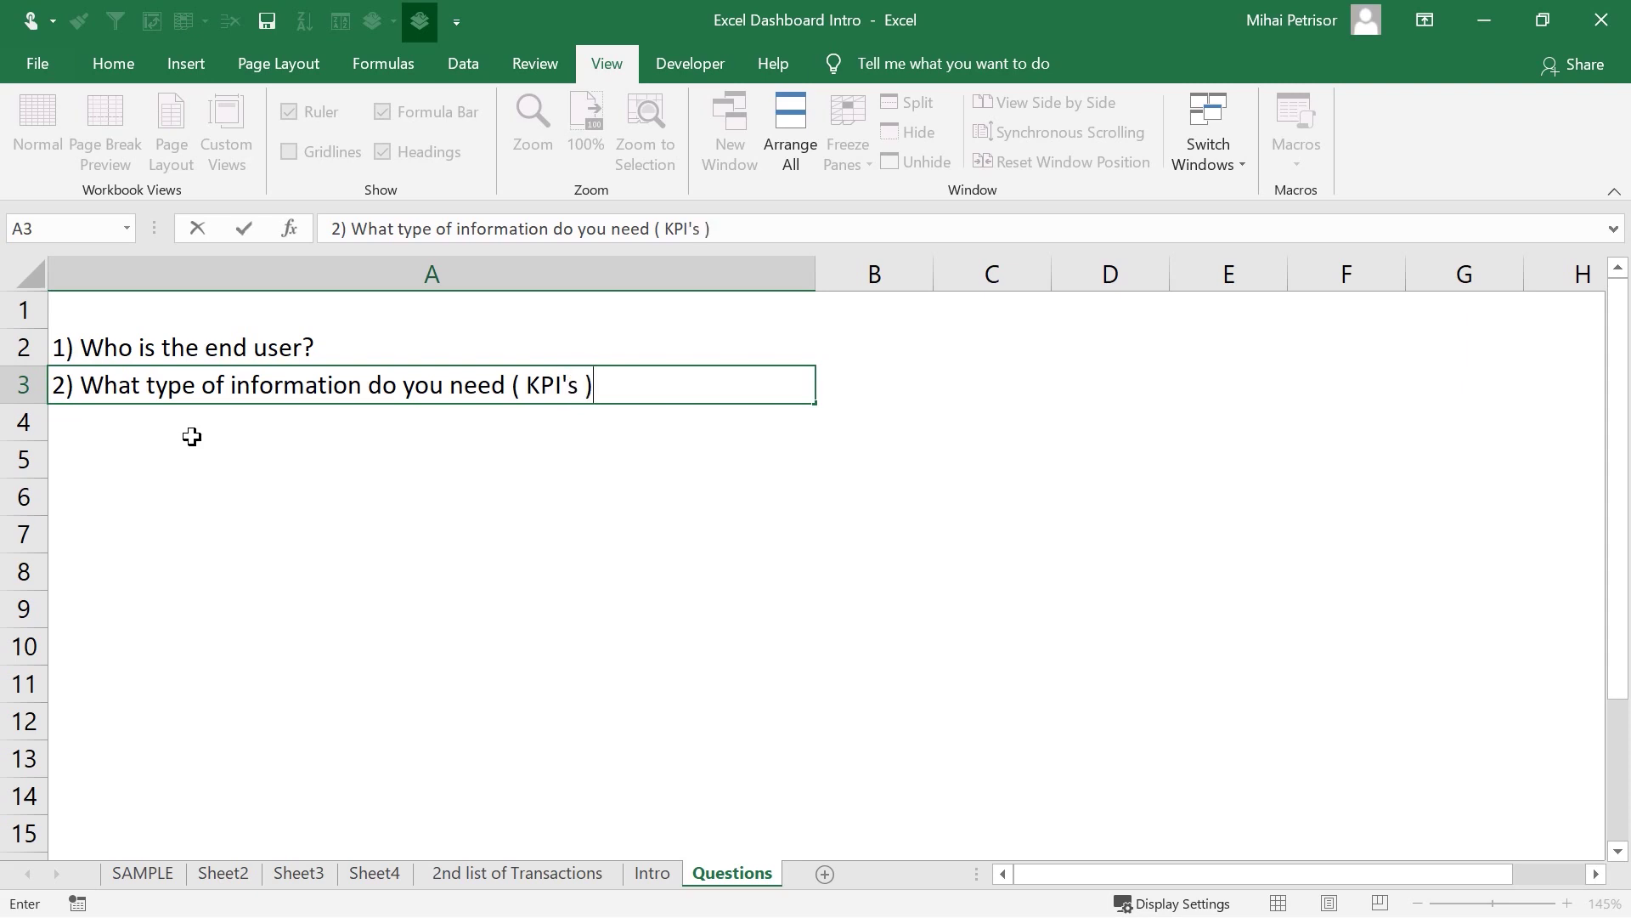
key("Return")
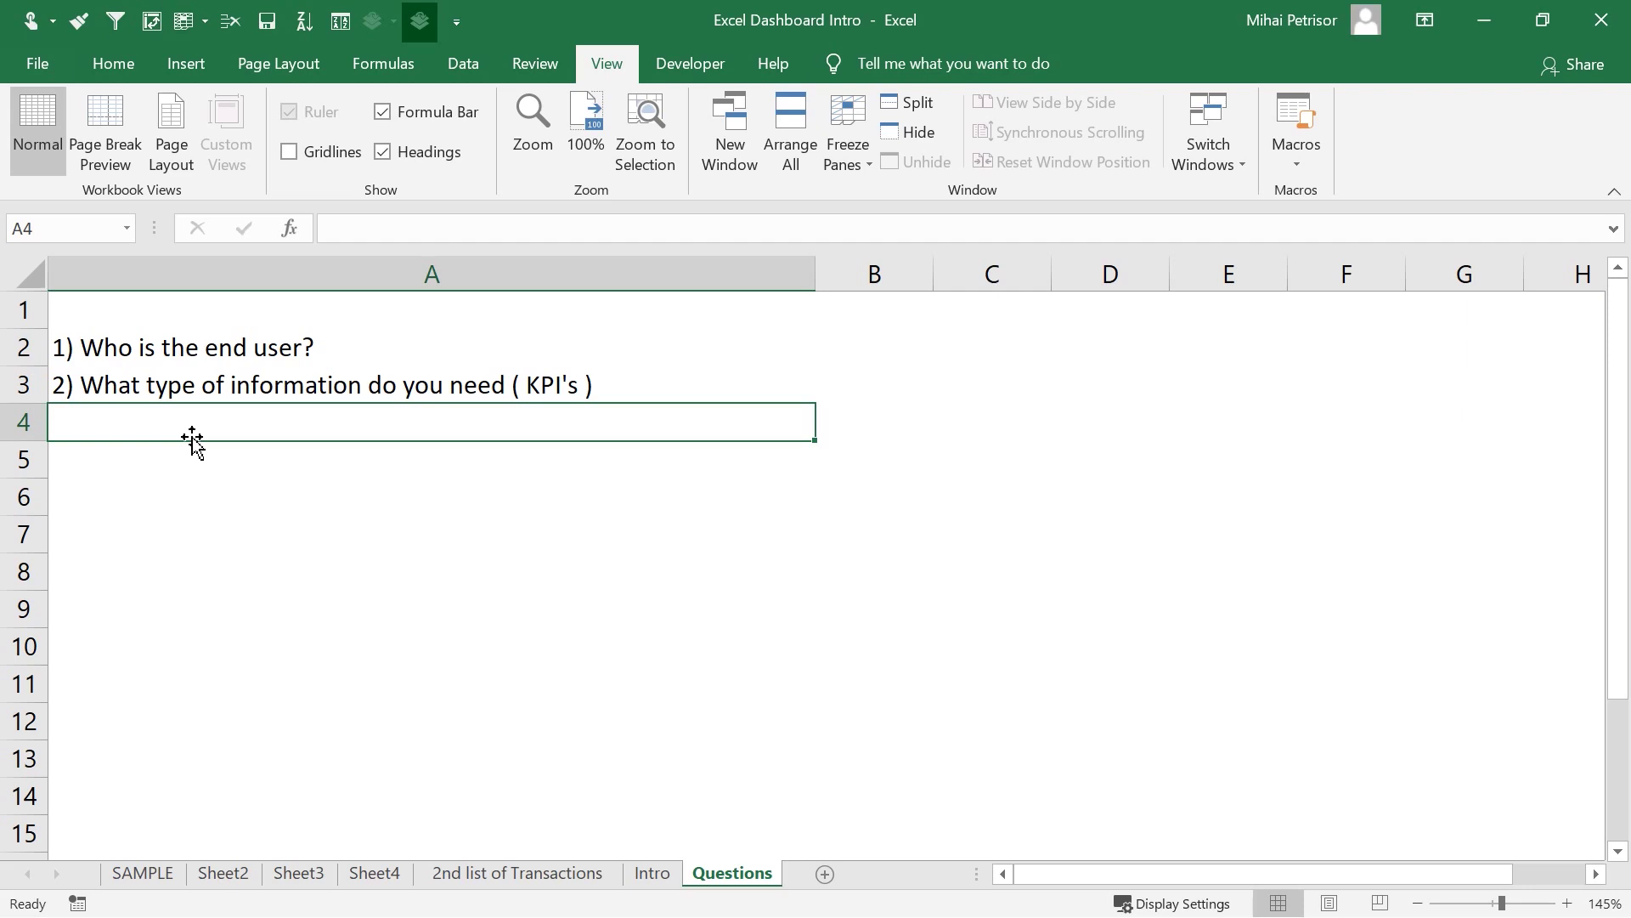
- Enter "3) Format of the information" in cell A4 and select that cell
type("3)")
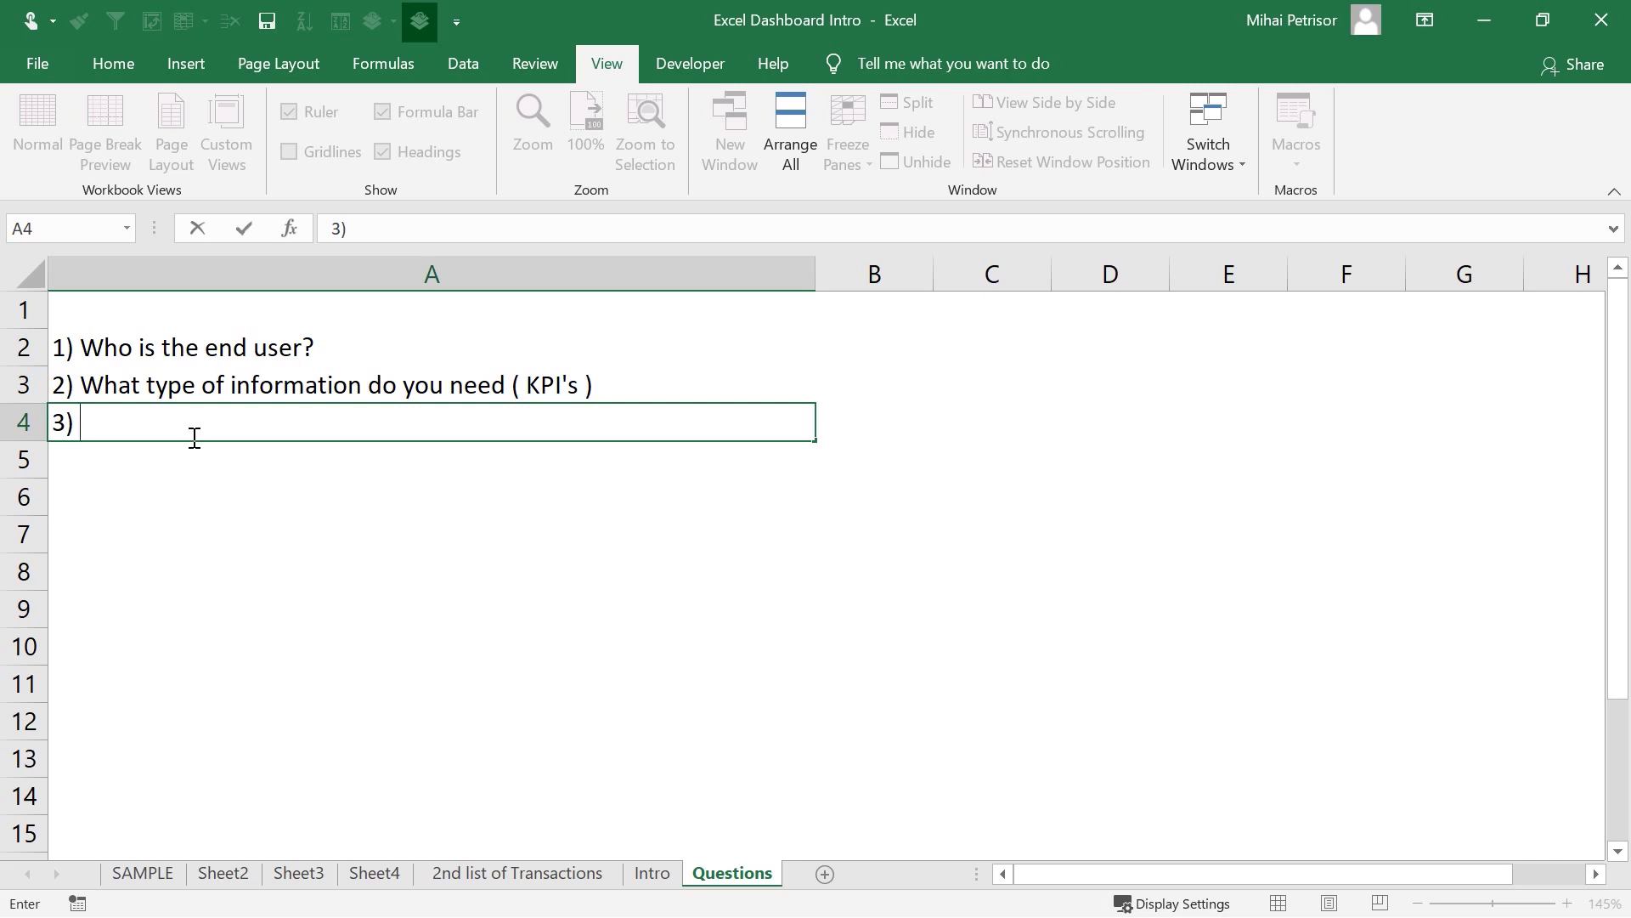
type("FOrmat of t")
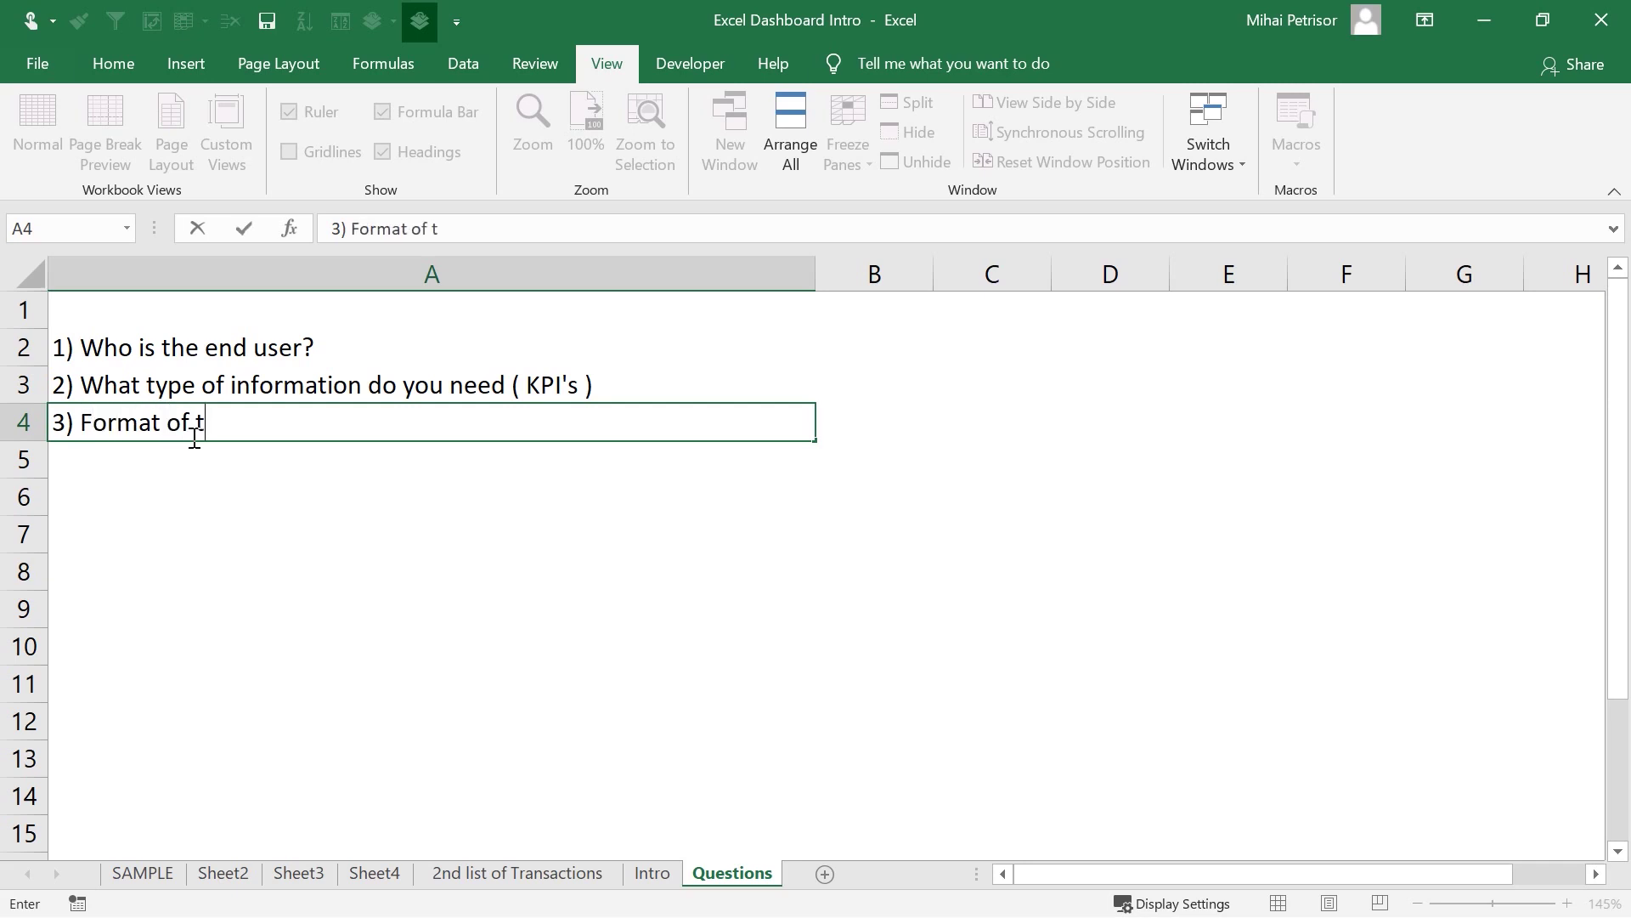
type("he information")
key("Return")
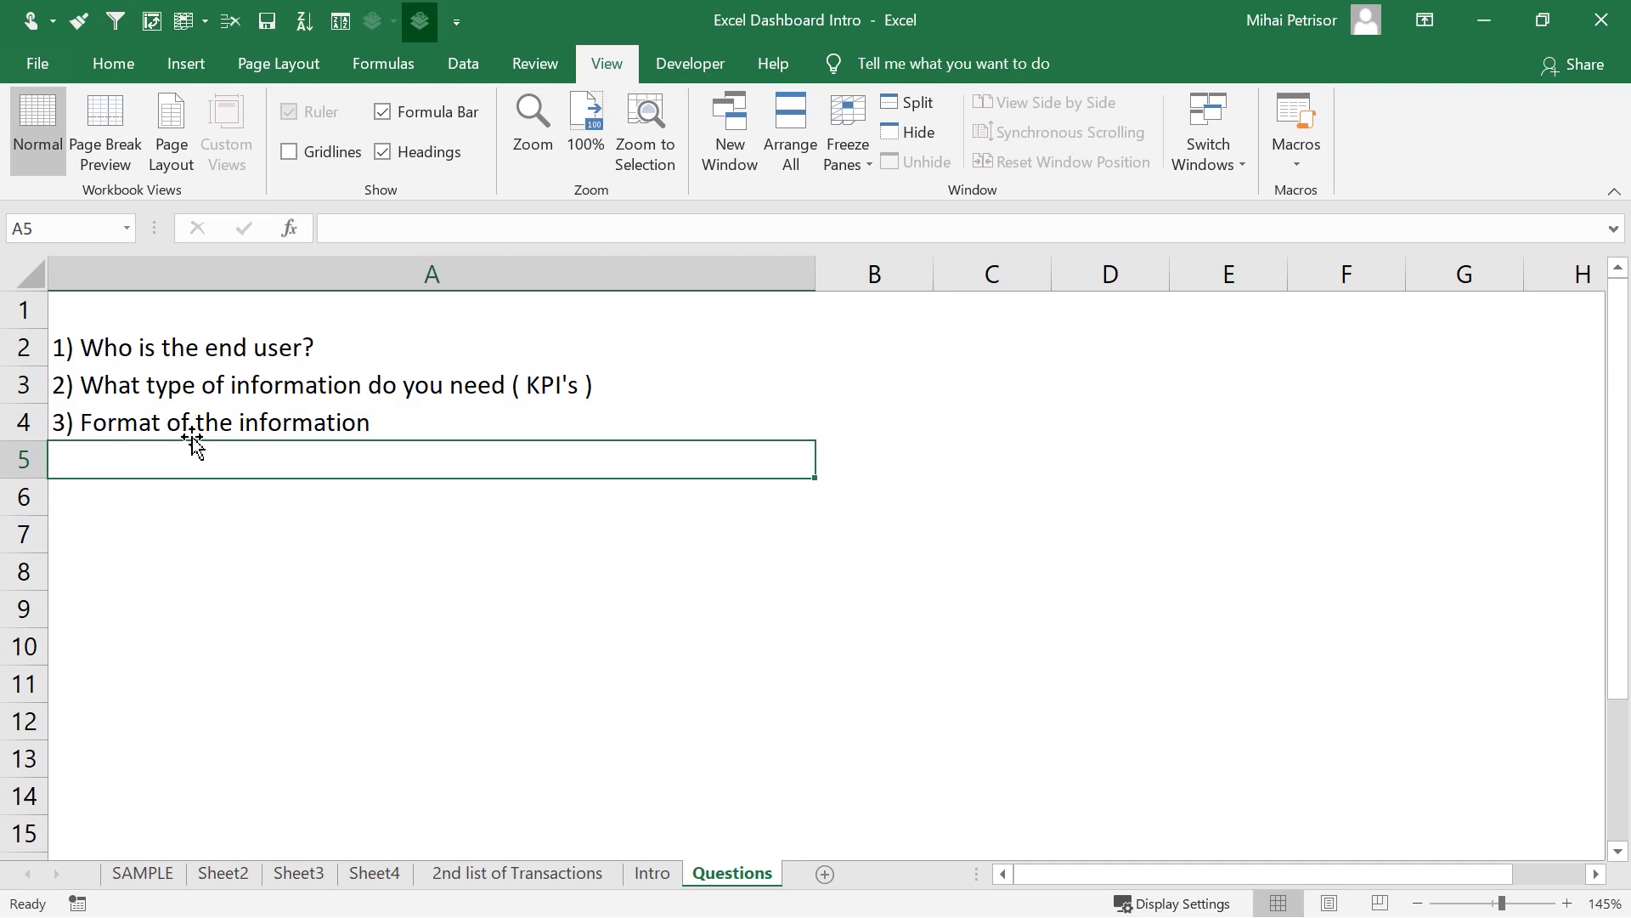
left_click(294, 419)
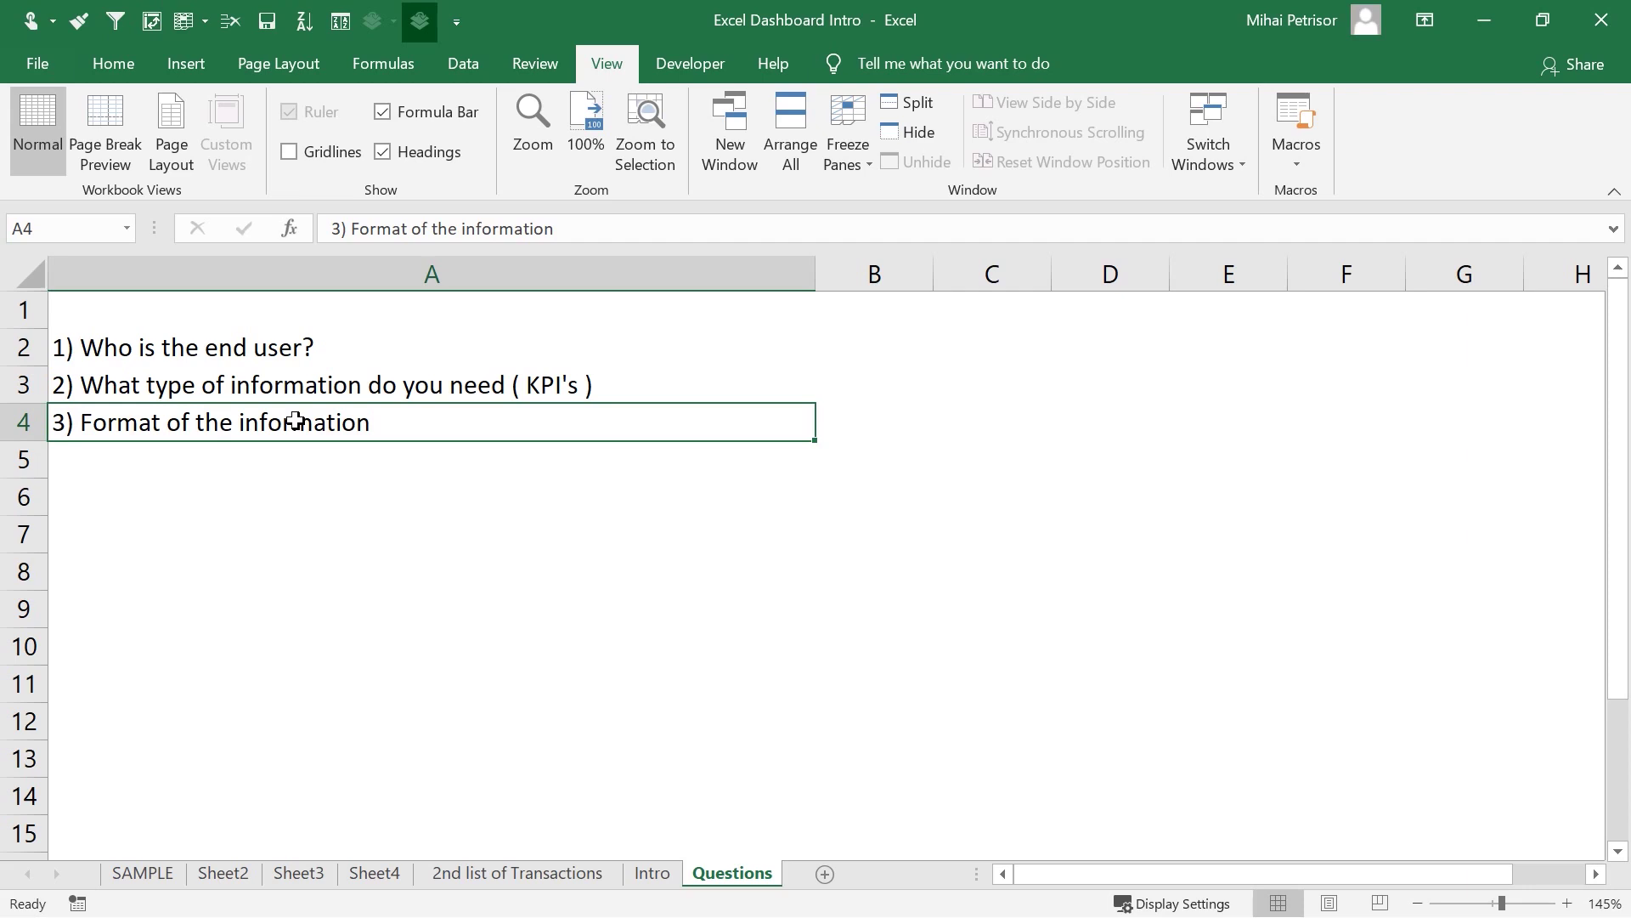
- Review the format of the SAMPLE dashboard's charts, selecting the COGS and SALES chart and the country pie chart
left_click(143, 872)
scroll(631, 523, "down", 5)
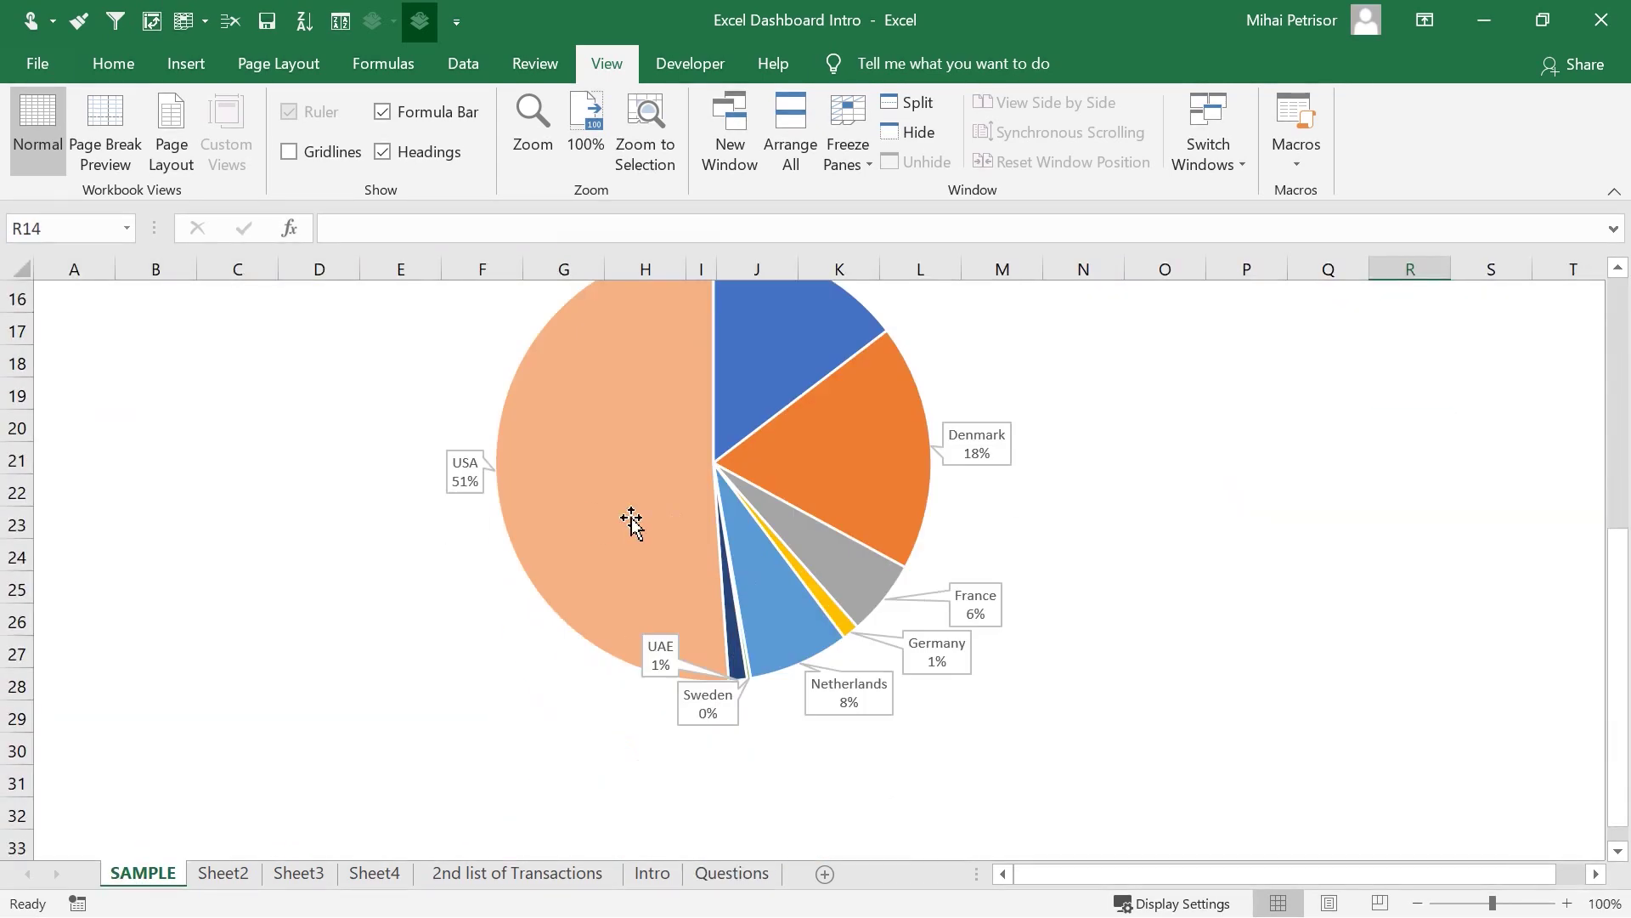
scroll(671, 492, "up", 2)
scroll(706, 590, "up", 3)
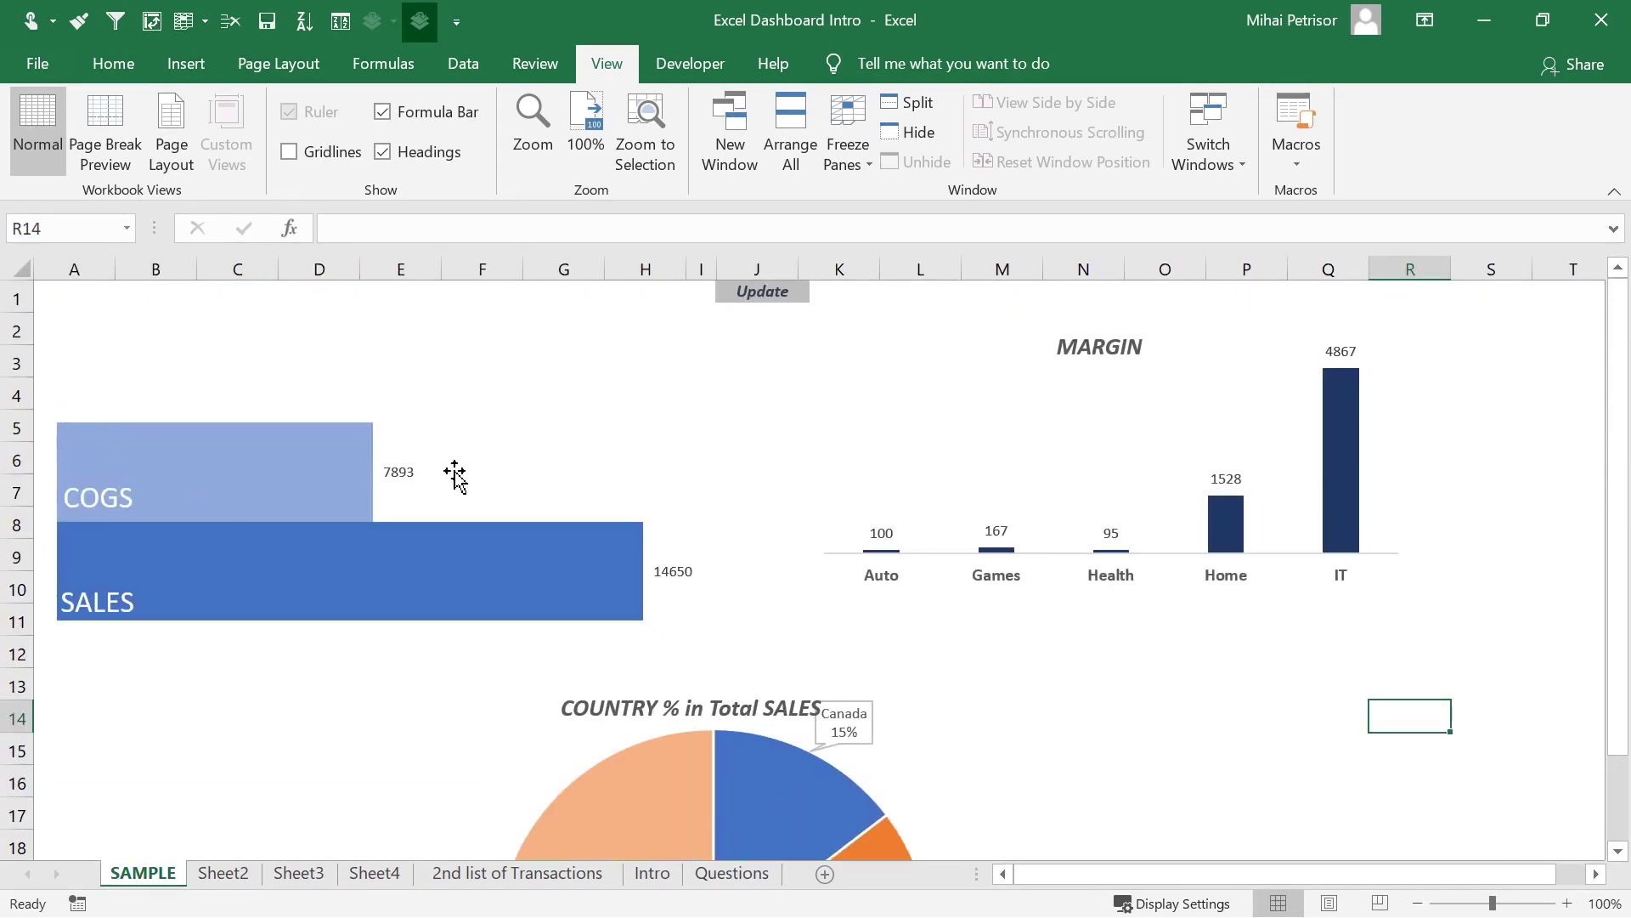
left_click(306, 349)
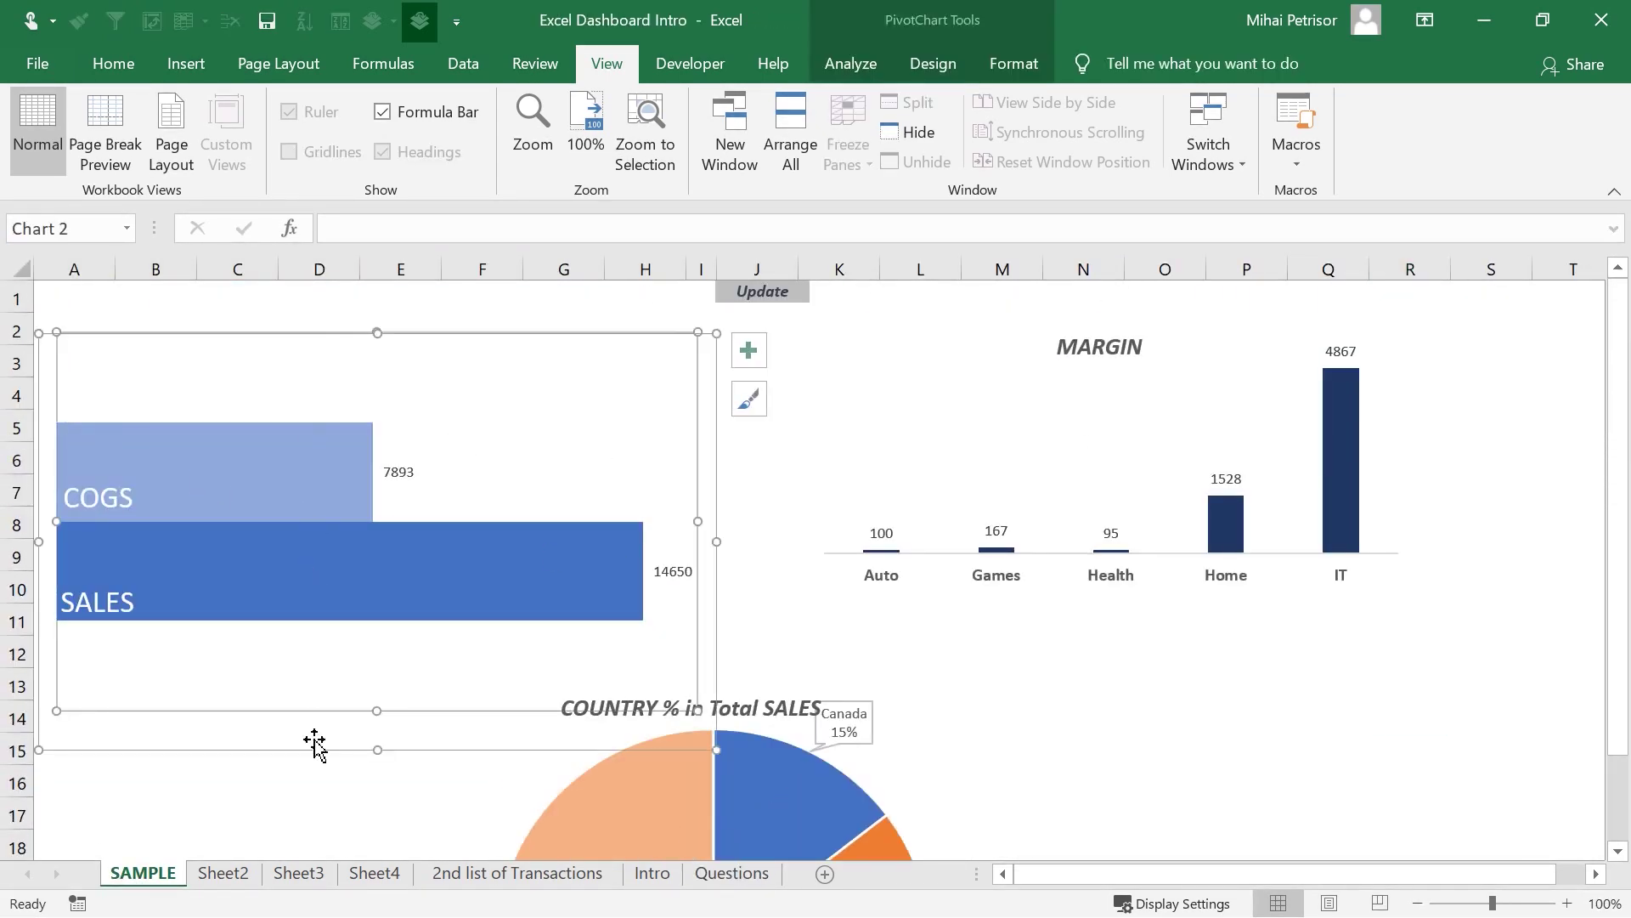
left_click(315, 770)
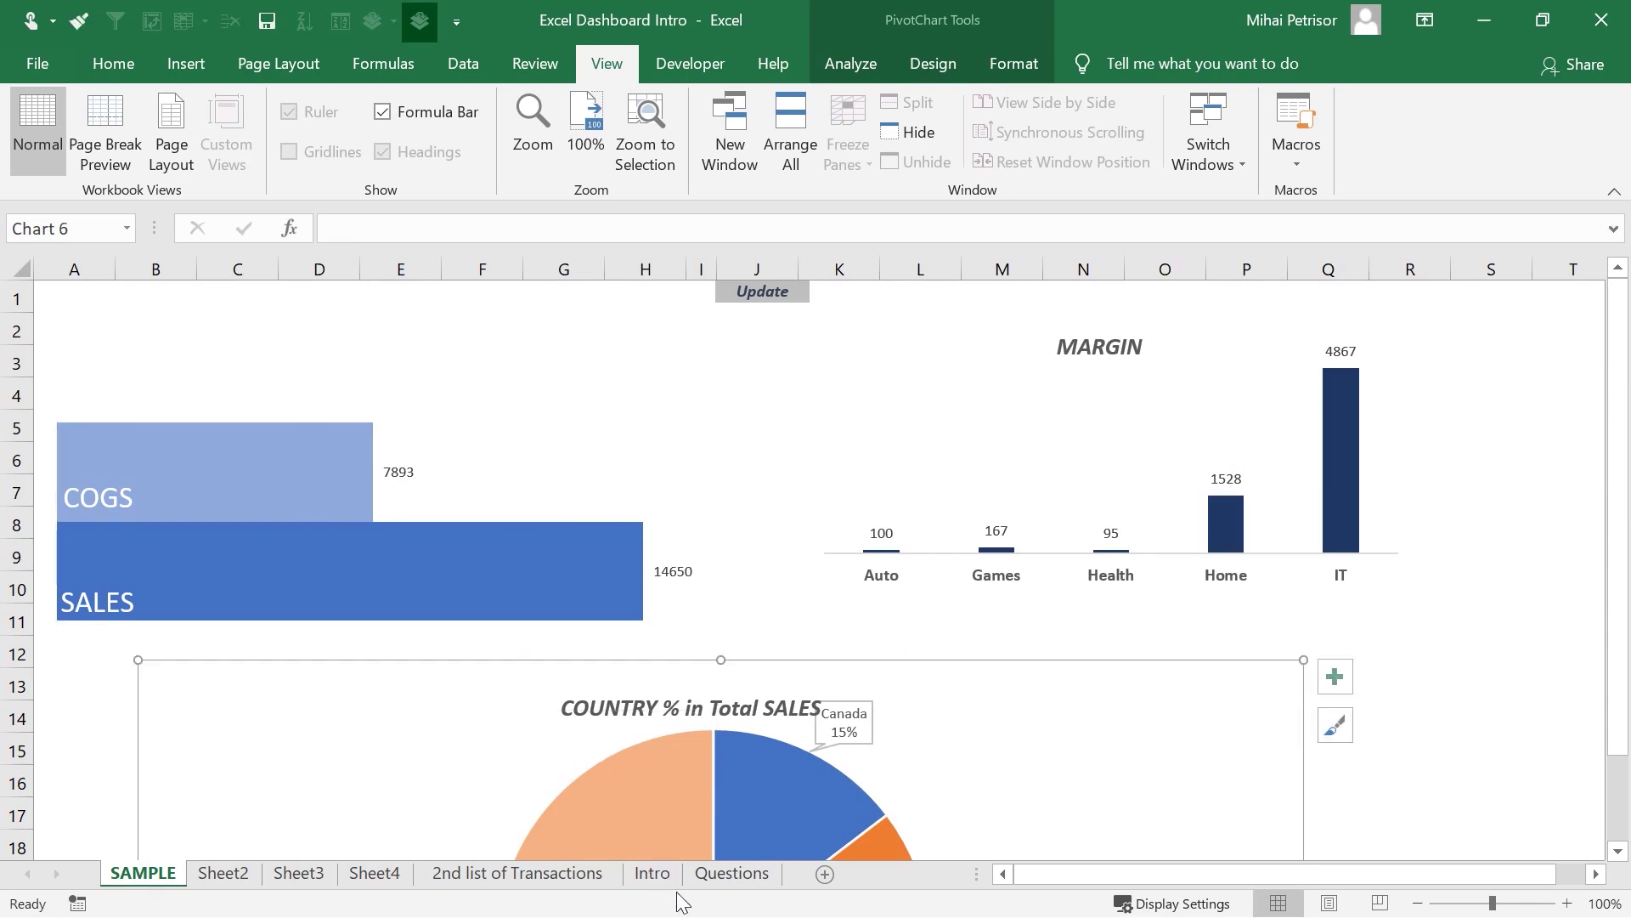
- Return to the Questions sheet, magnify it to 190% and select the third question in A4
left_click(732, 873)
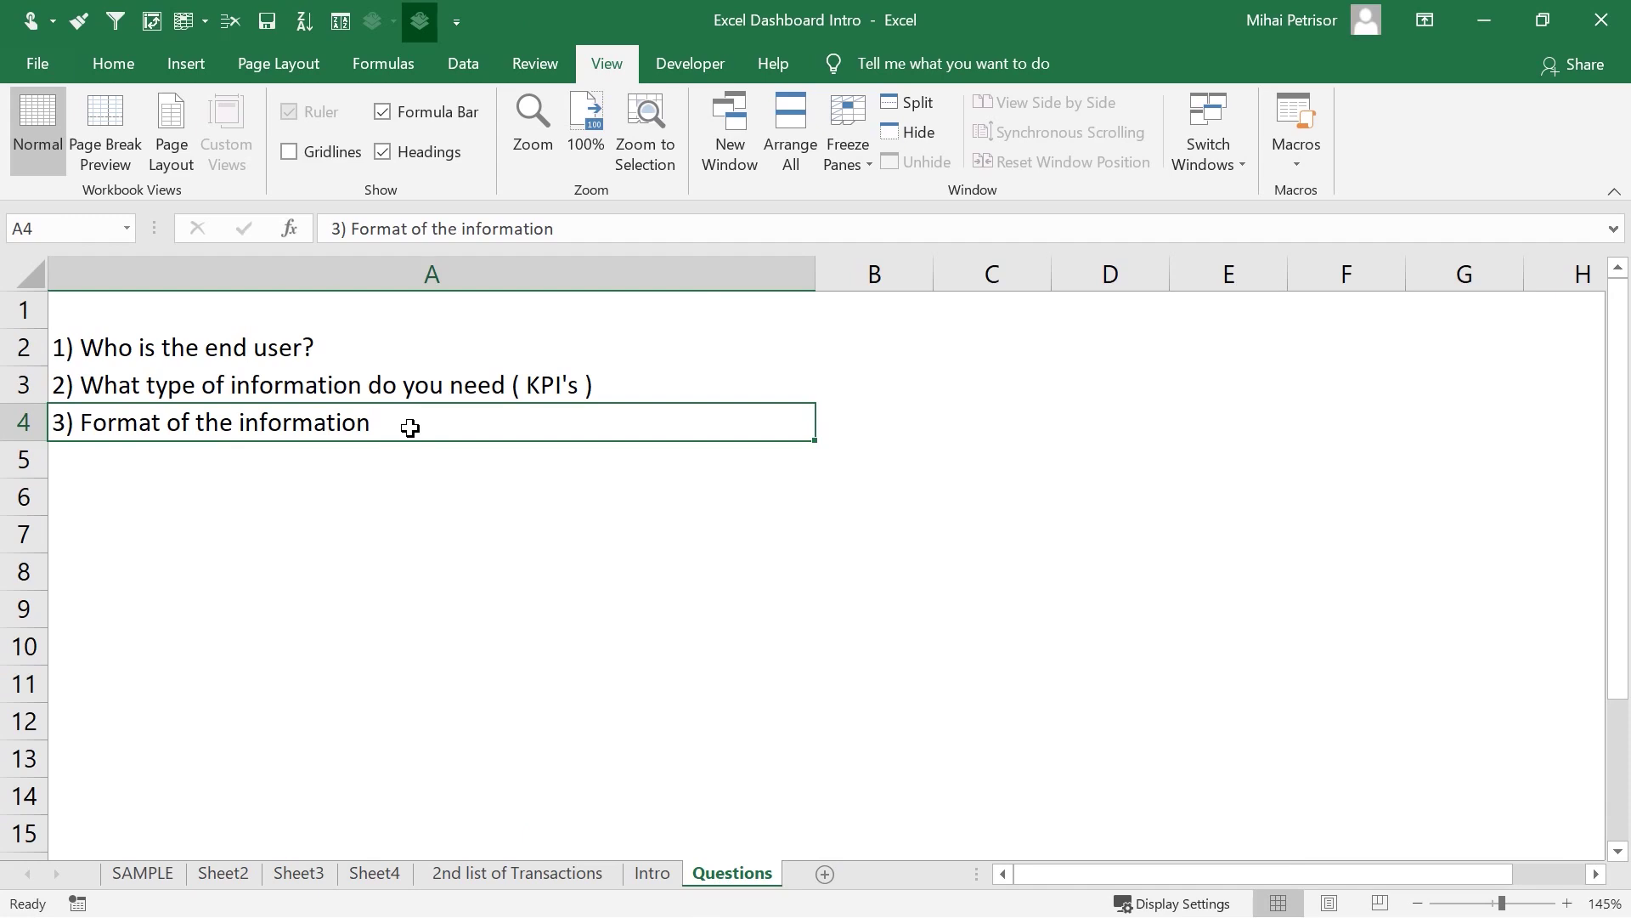
left_click(429, 502)
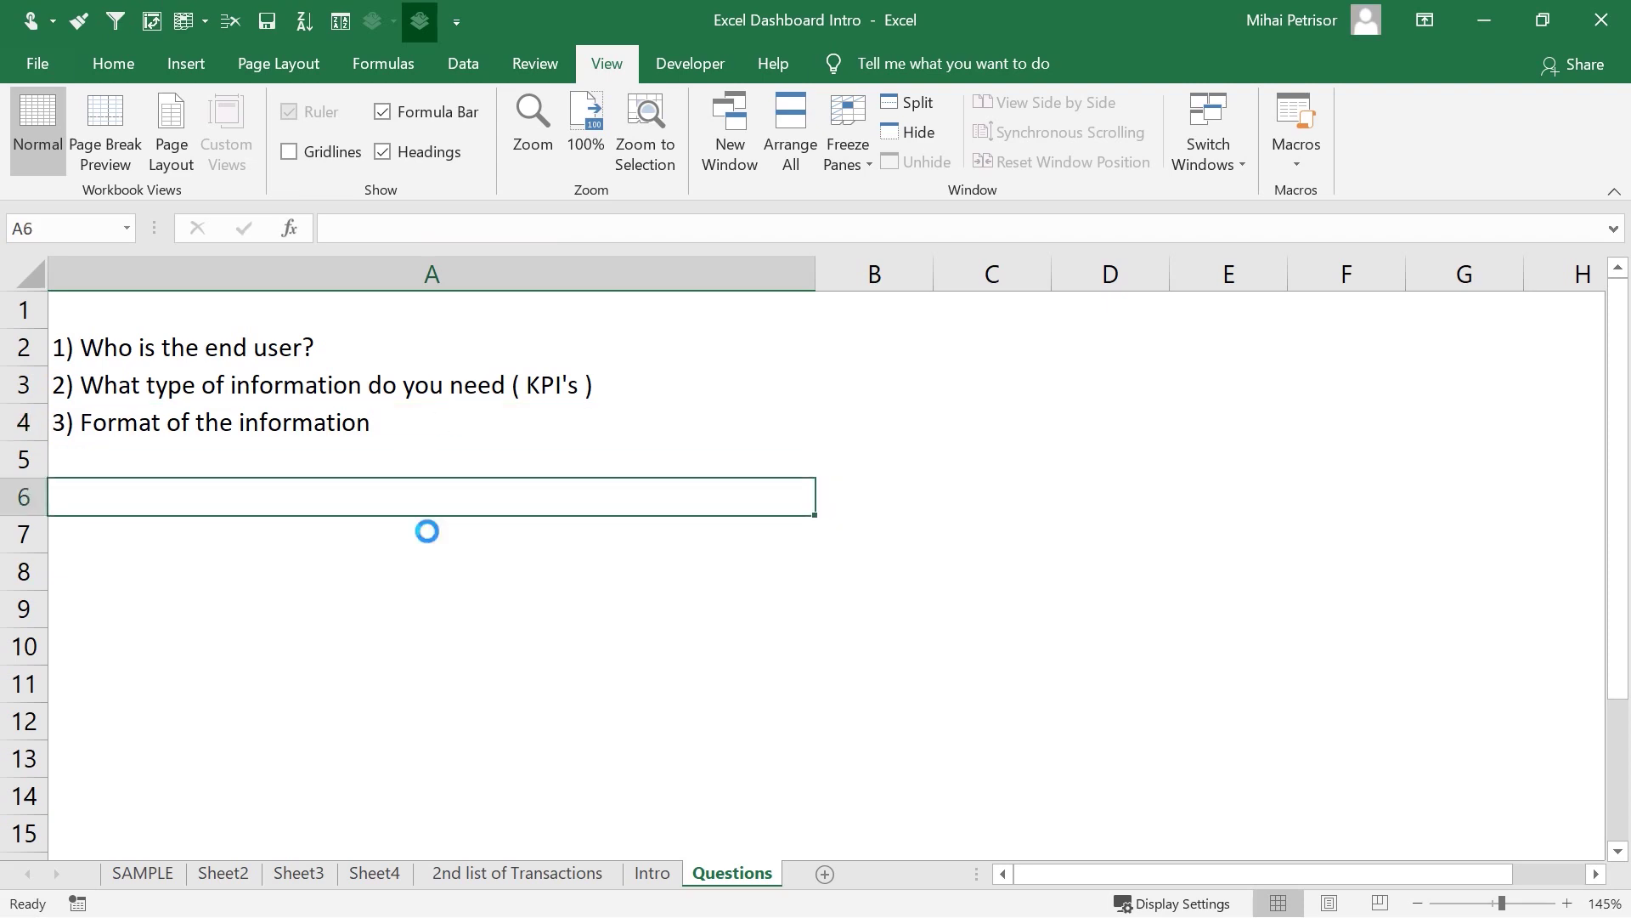
scroll(428, 531, "up", 3)
left_click(520, 473)
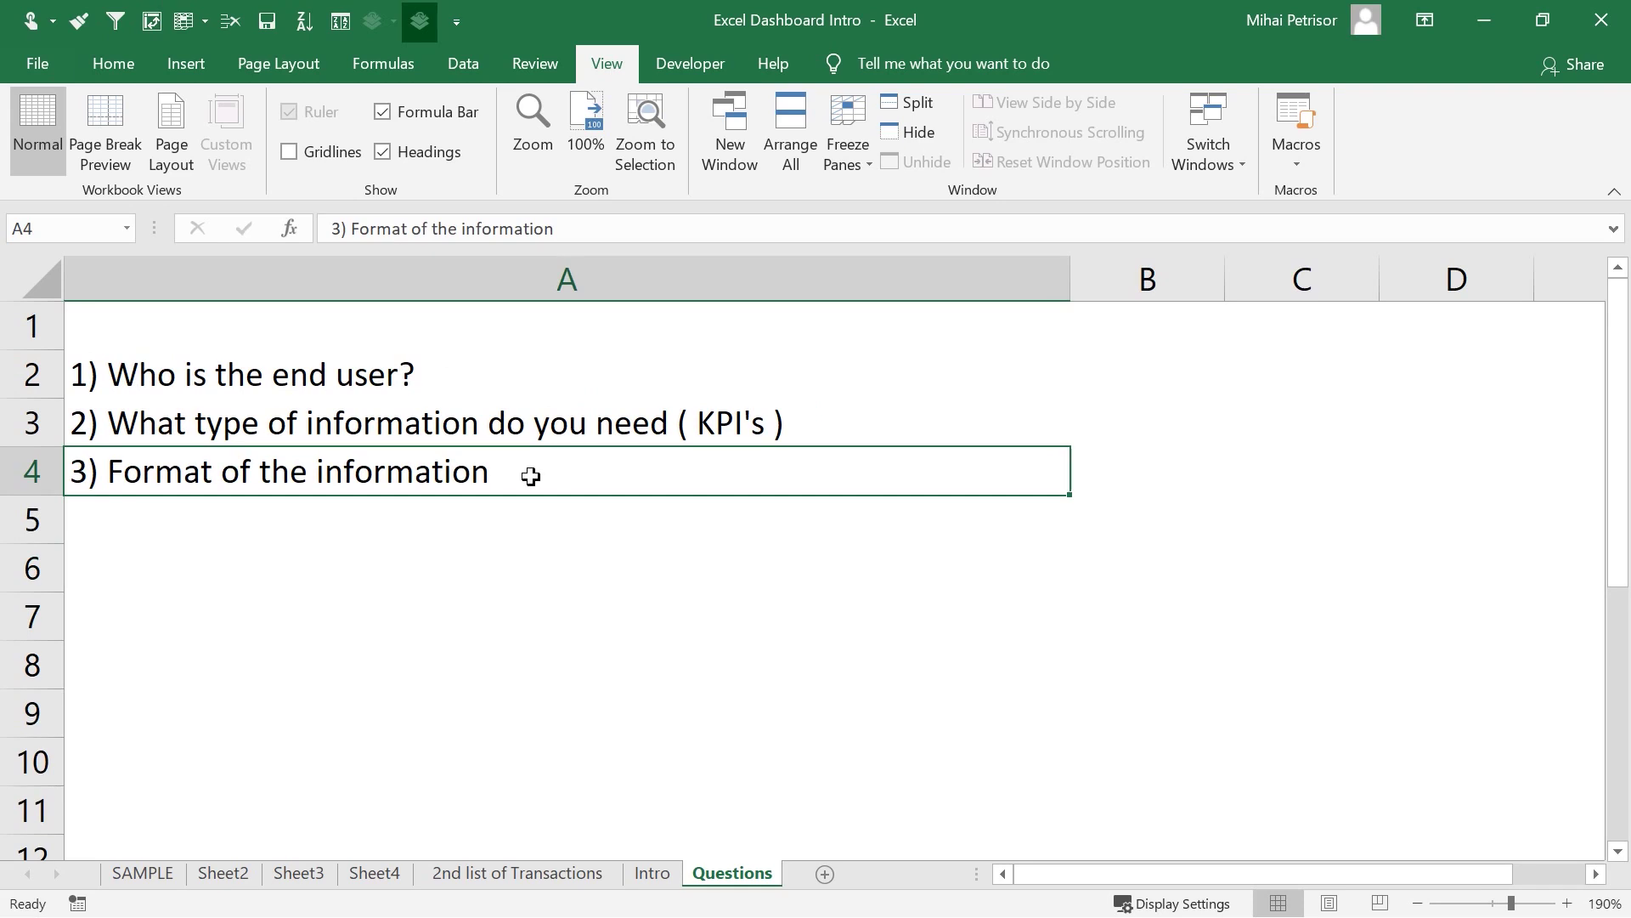
- Go back to the SAMPLE sheet, select the MARGIN chart to examine it, and deselect it
left_click(149, 875)
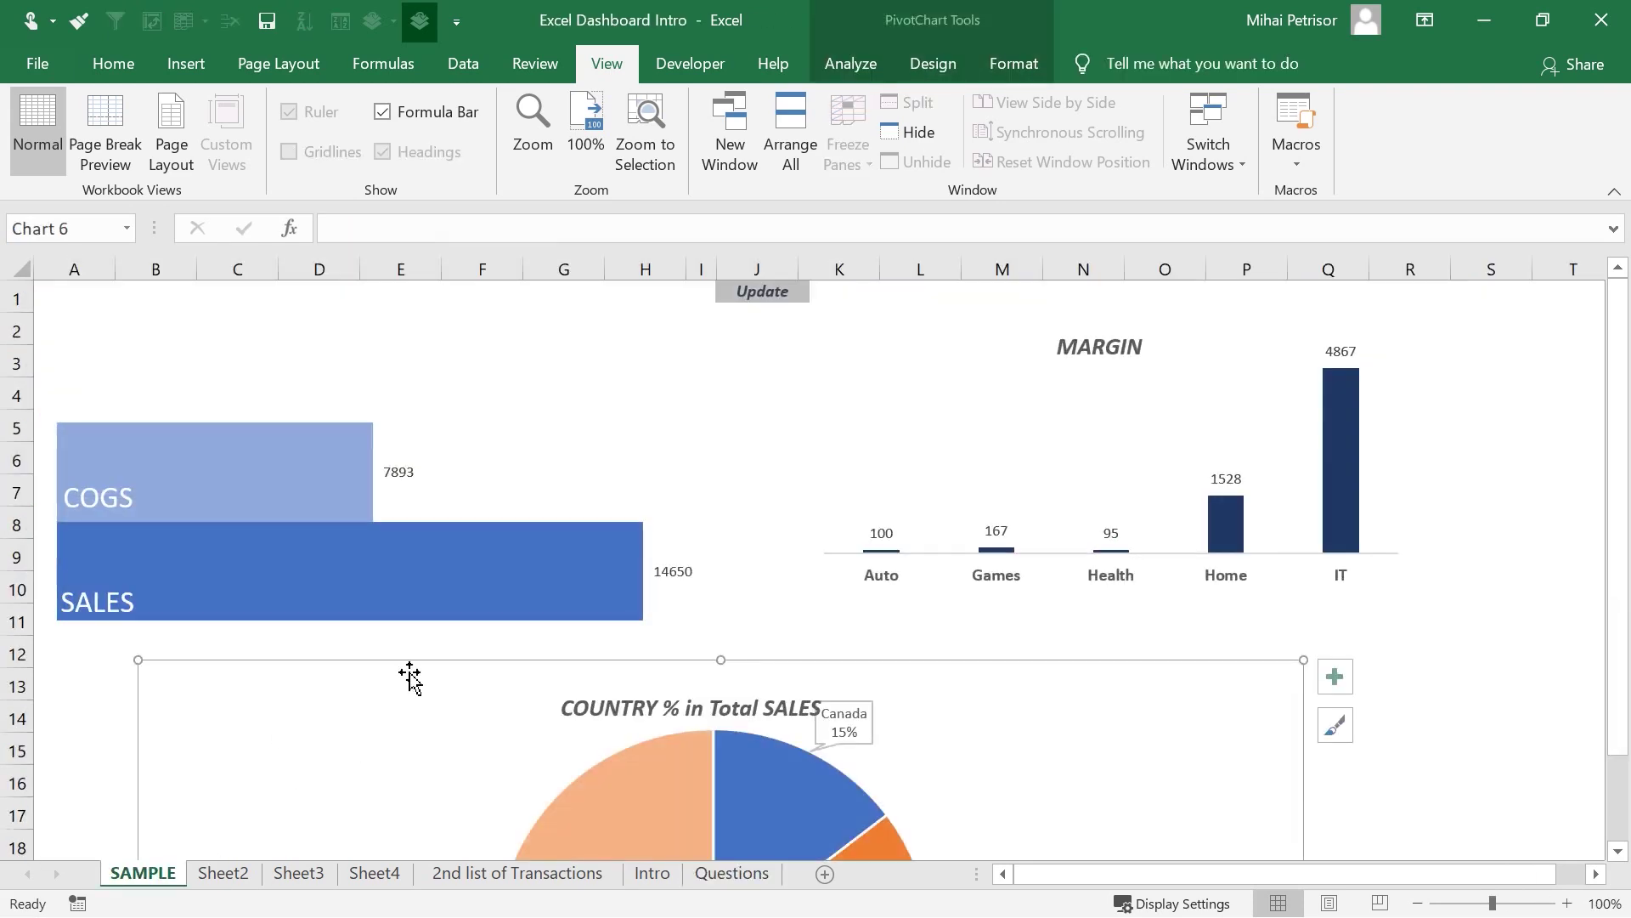
left_click(1170, 440)
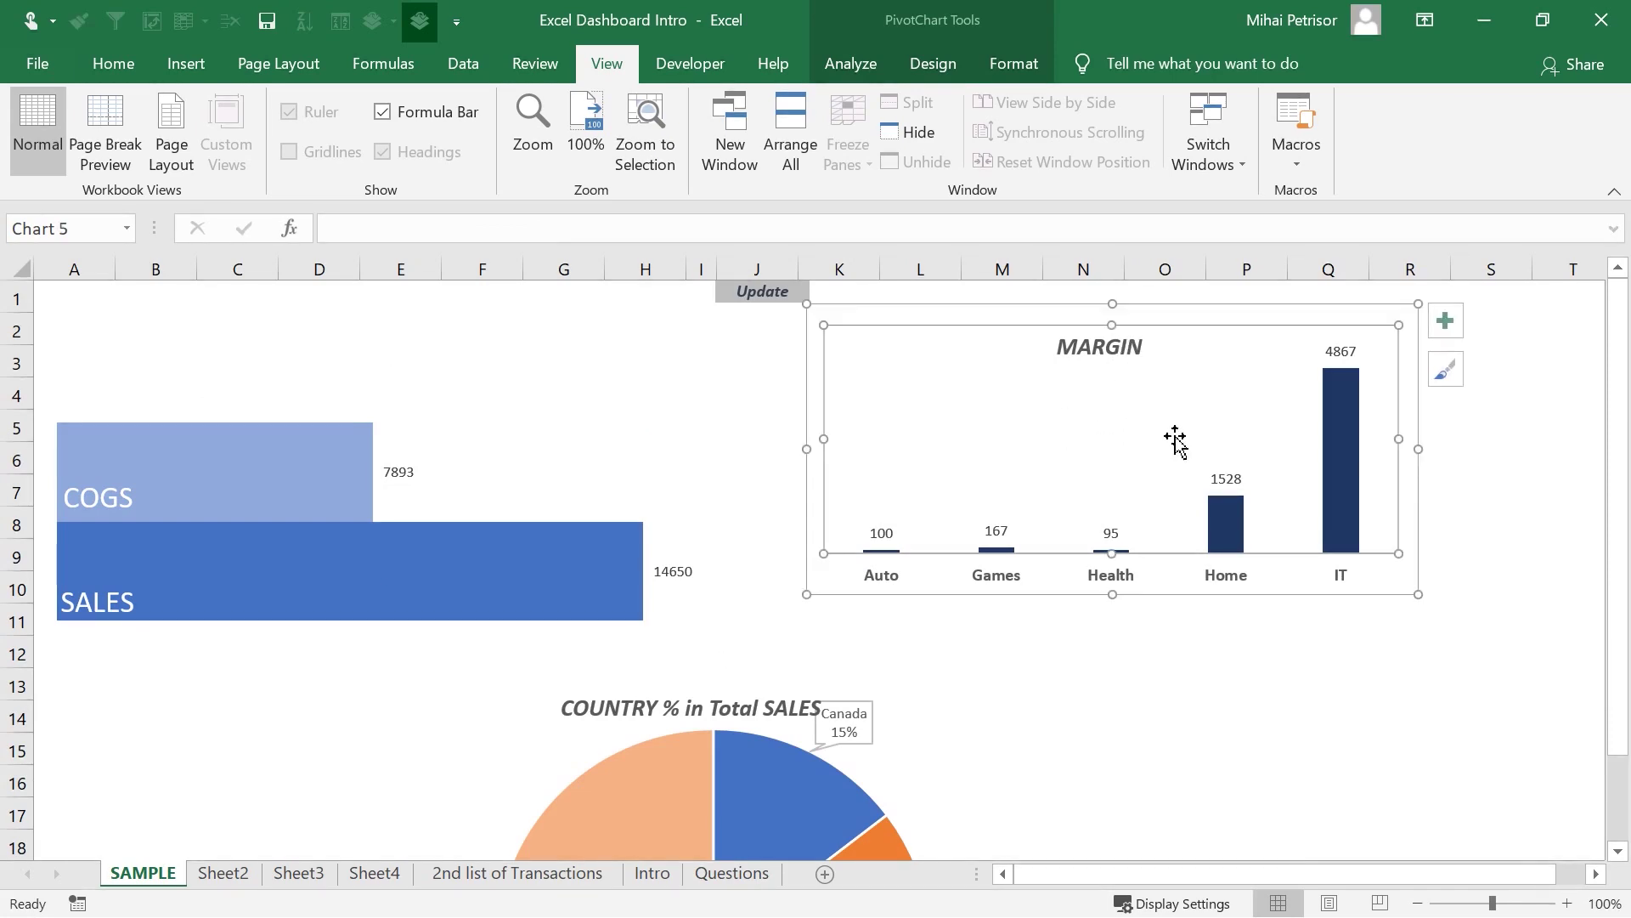
left_click(1529, 643)
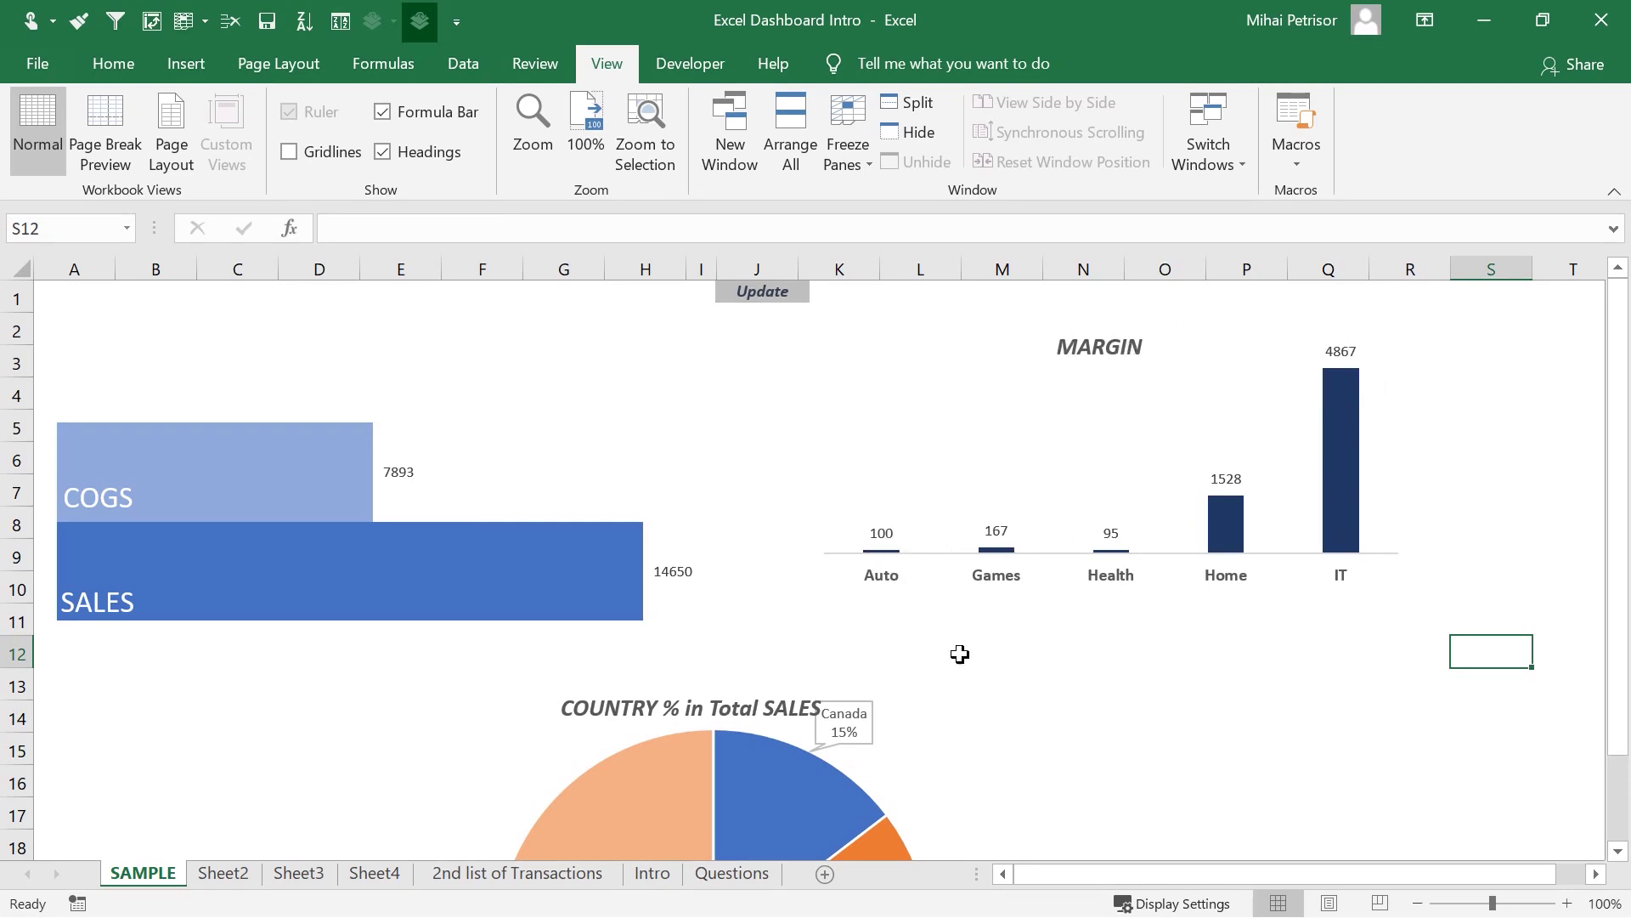
- Examine the columns of the 2nd list of Transactions table, selecting the Customer Name header, and return to the SAMPLE dashboard
left_click(493, 873)
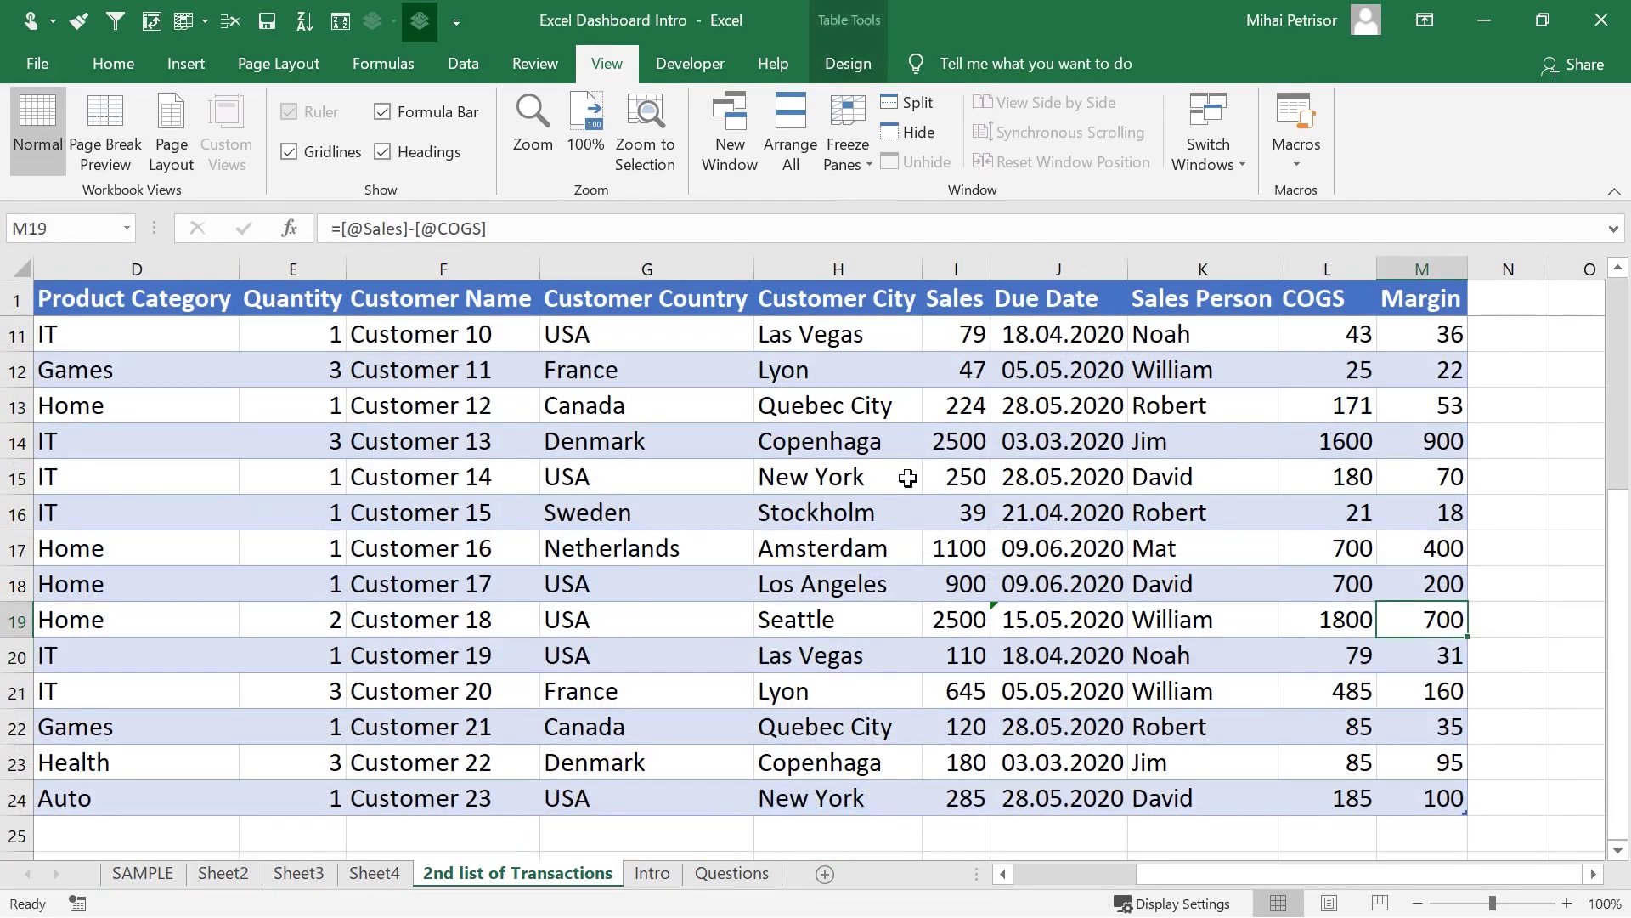
scroll(792, 525, "up", 3)
left_click_drag(1404, 874, 1288, 872)
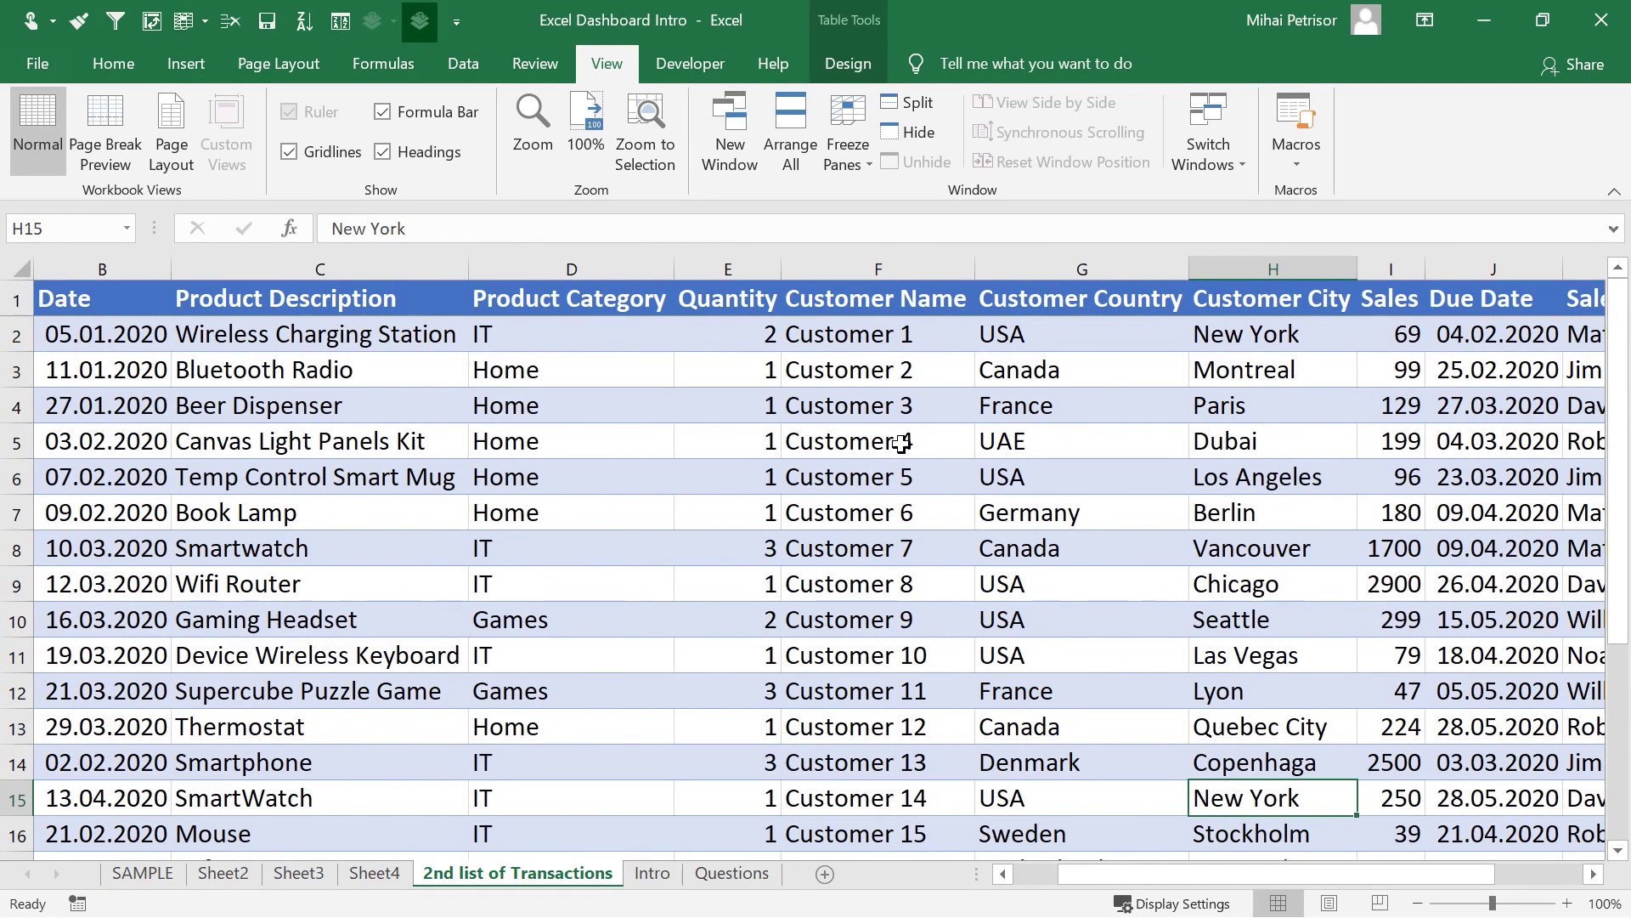
left_click(881, 304)
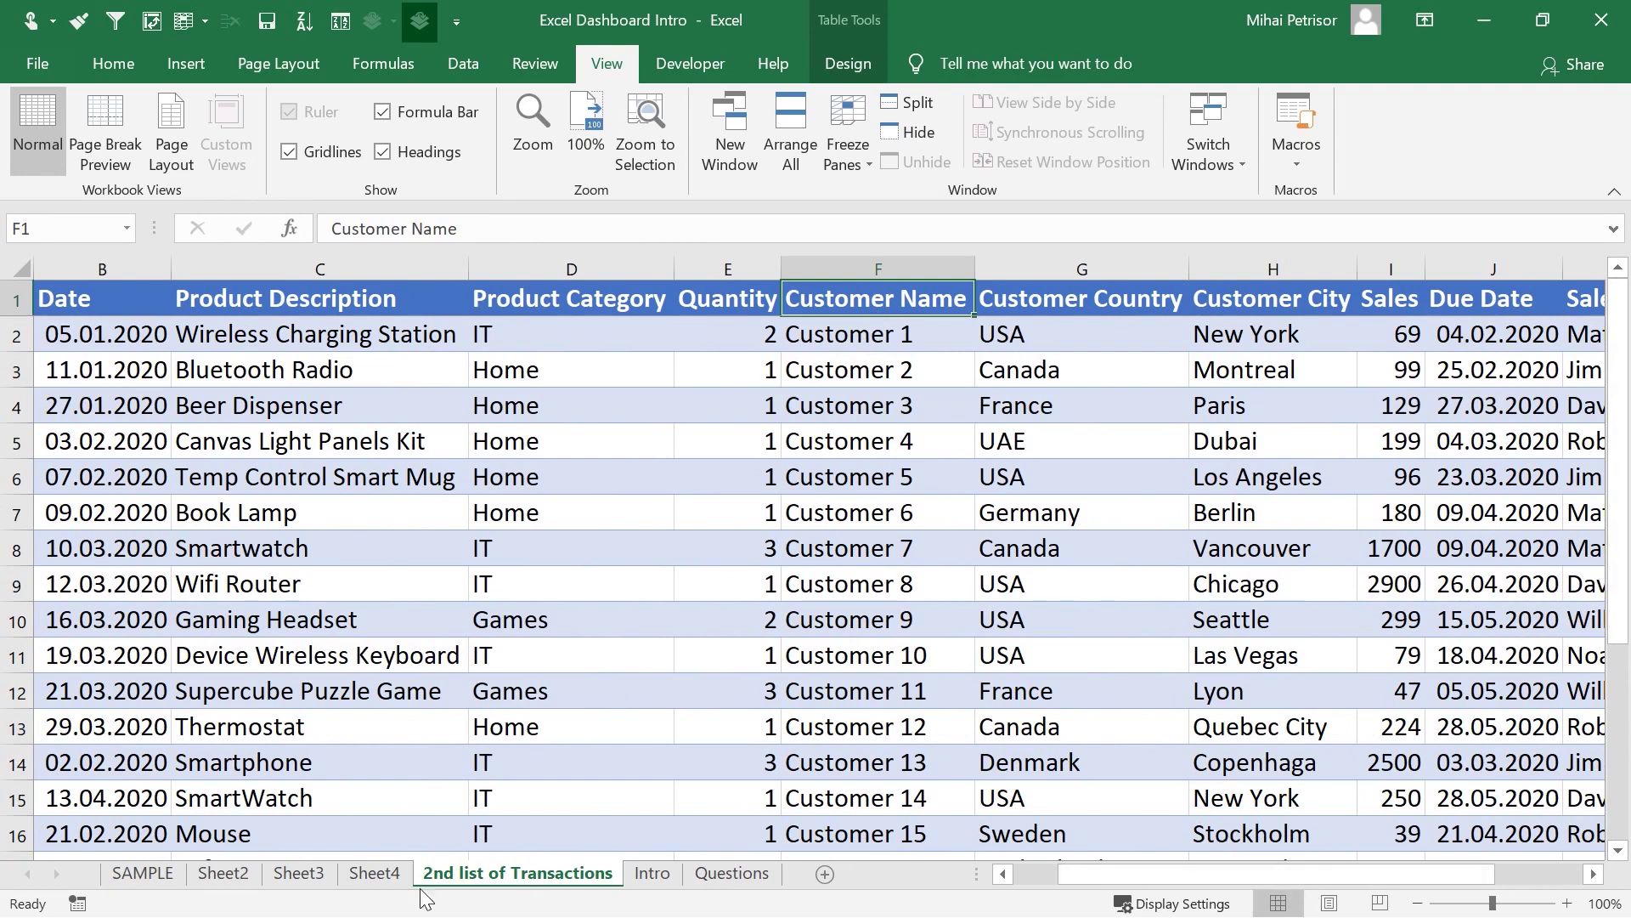
mouse_move(1256, 873)
left_mouse_down()
mouse_move(1299, 873)
mouse_move(1252, 875)
left_mouse_up()
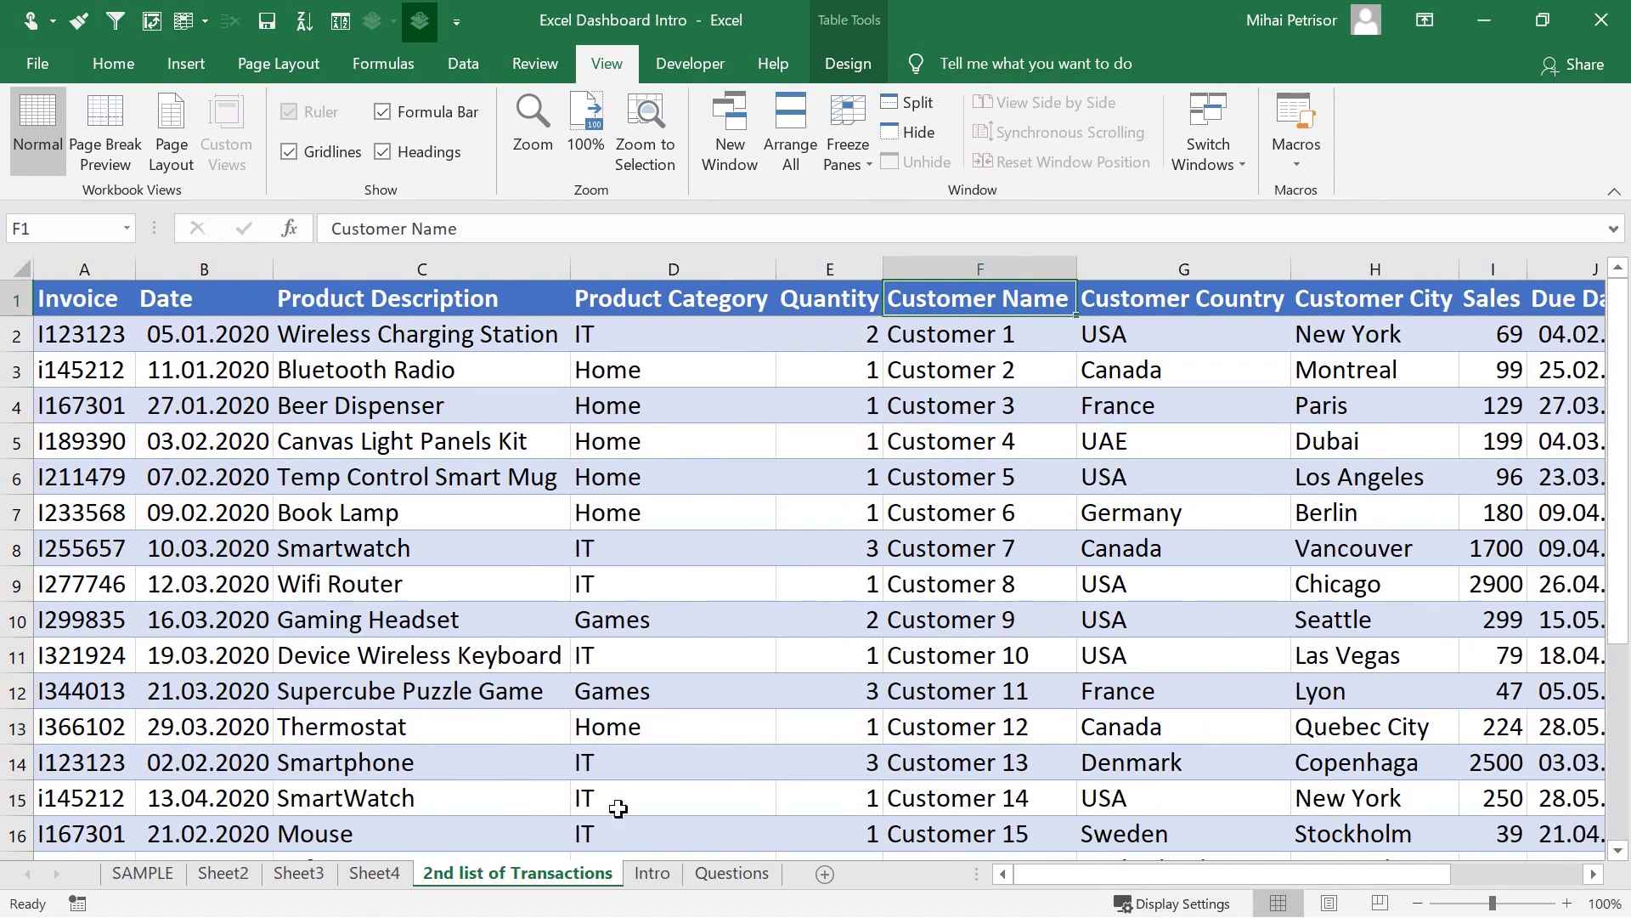
left_click(143, 873)
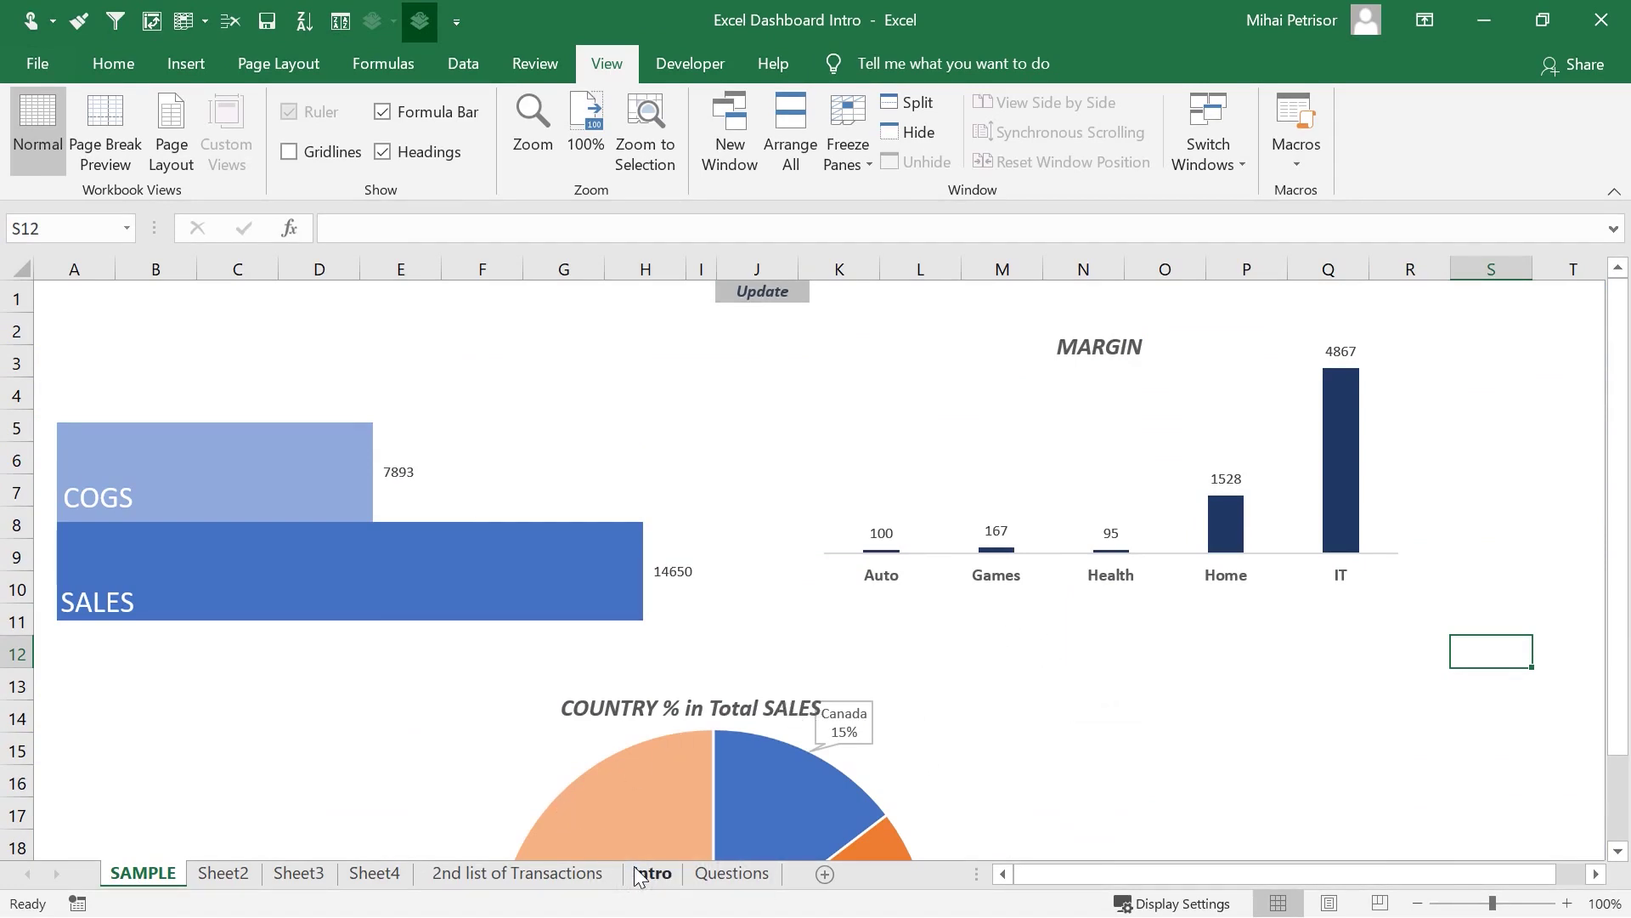
- On the Questions sheet, enter "4) Level of Details" in cell A5 below the third question
left_click(739, 875)
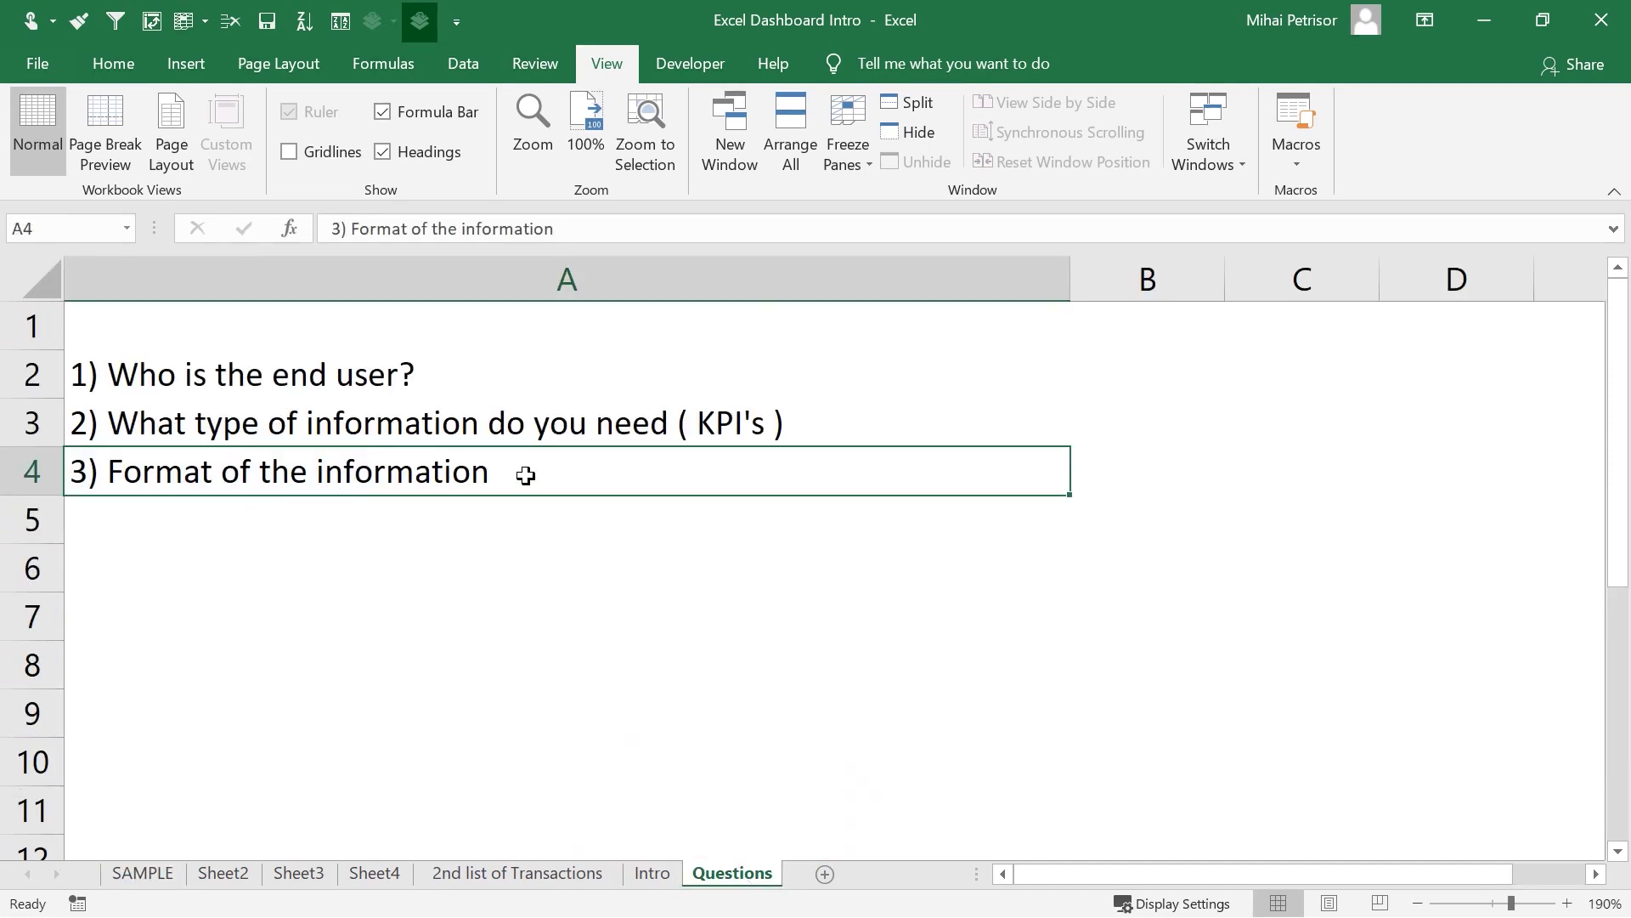
left_click(478, 520)
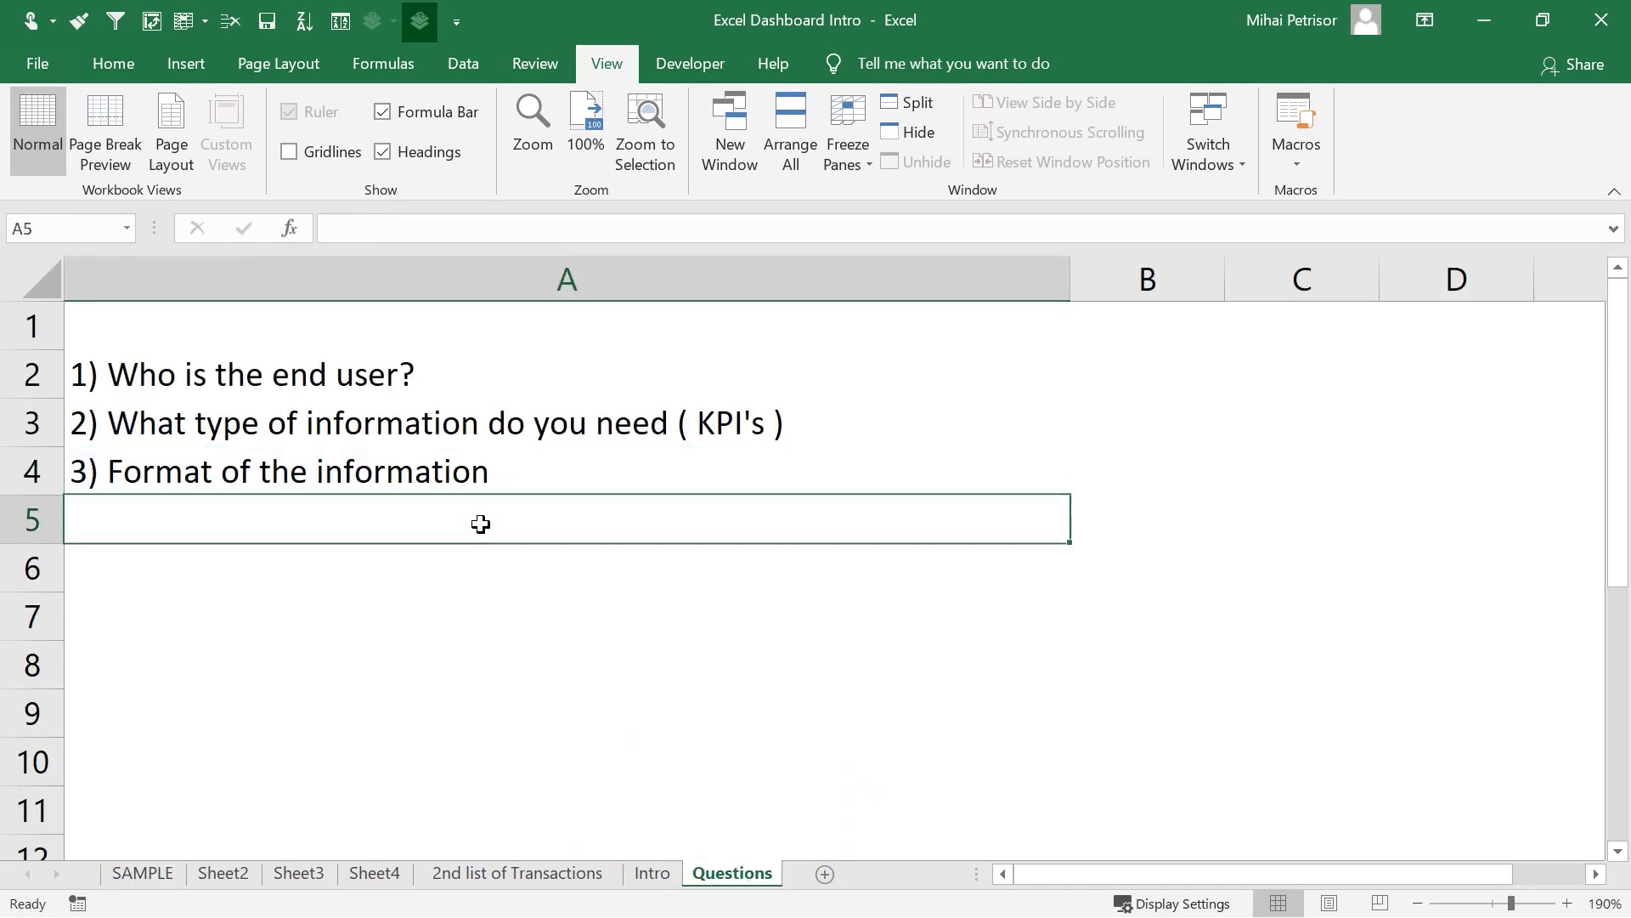
left_click(540, 472)
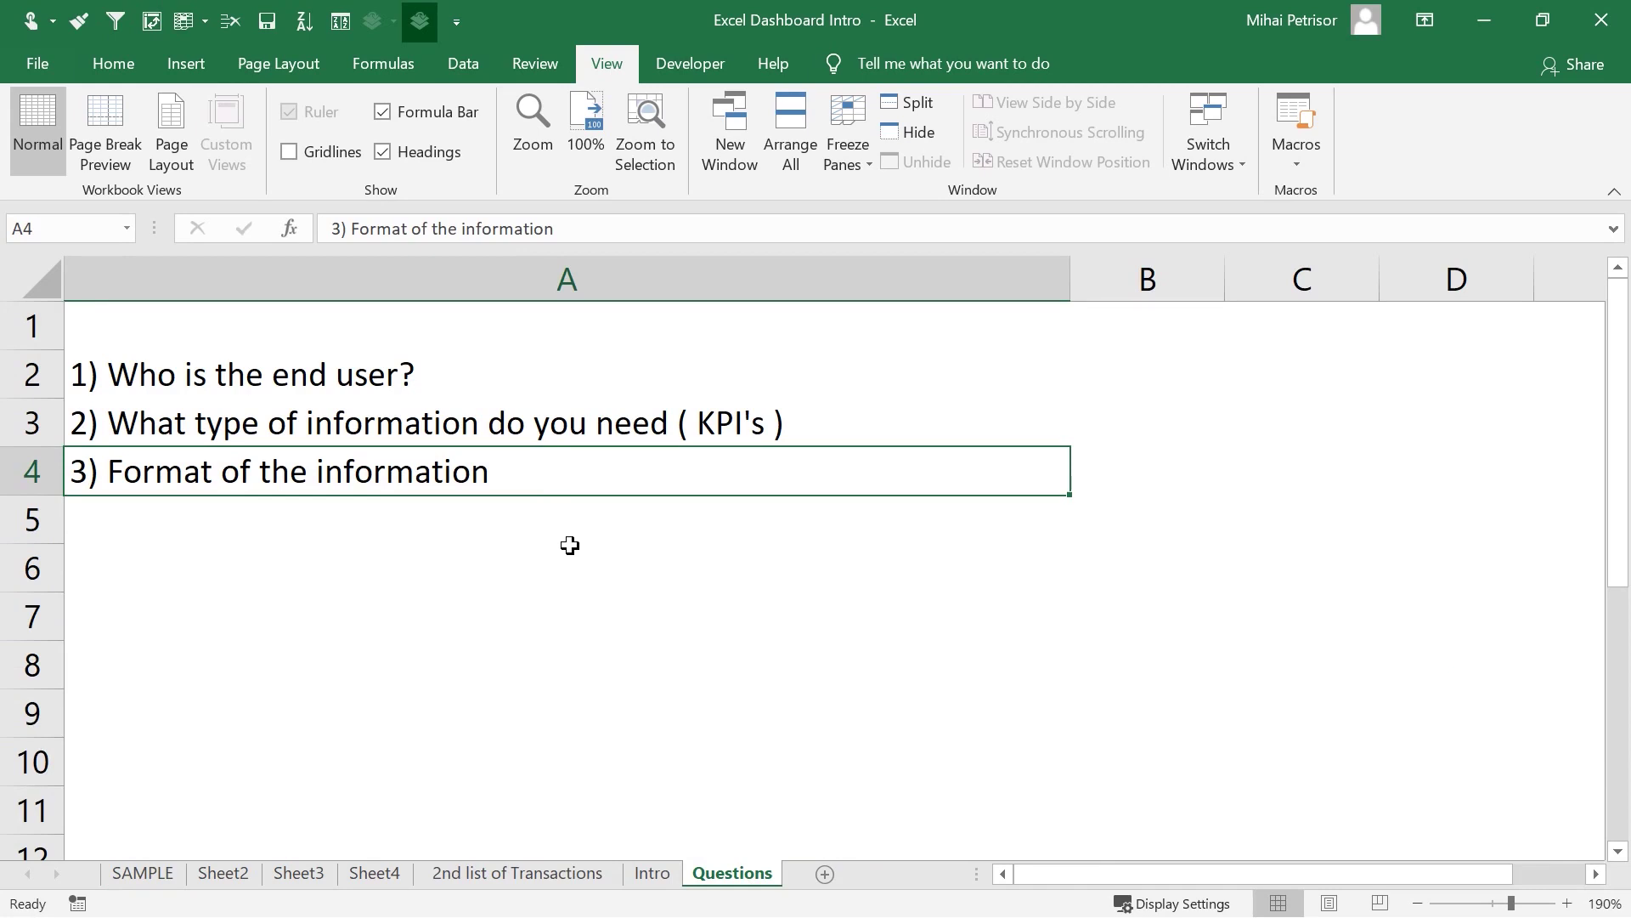
left_click(138, 525)
type("4)")
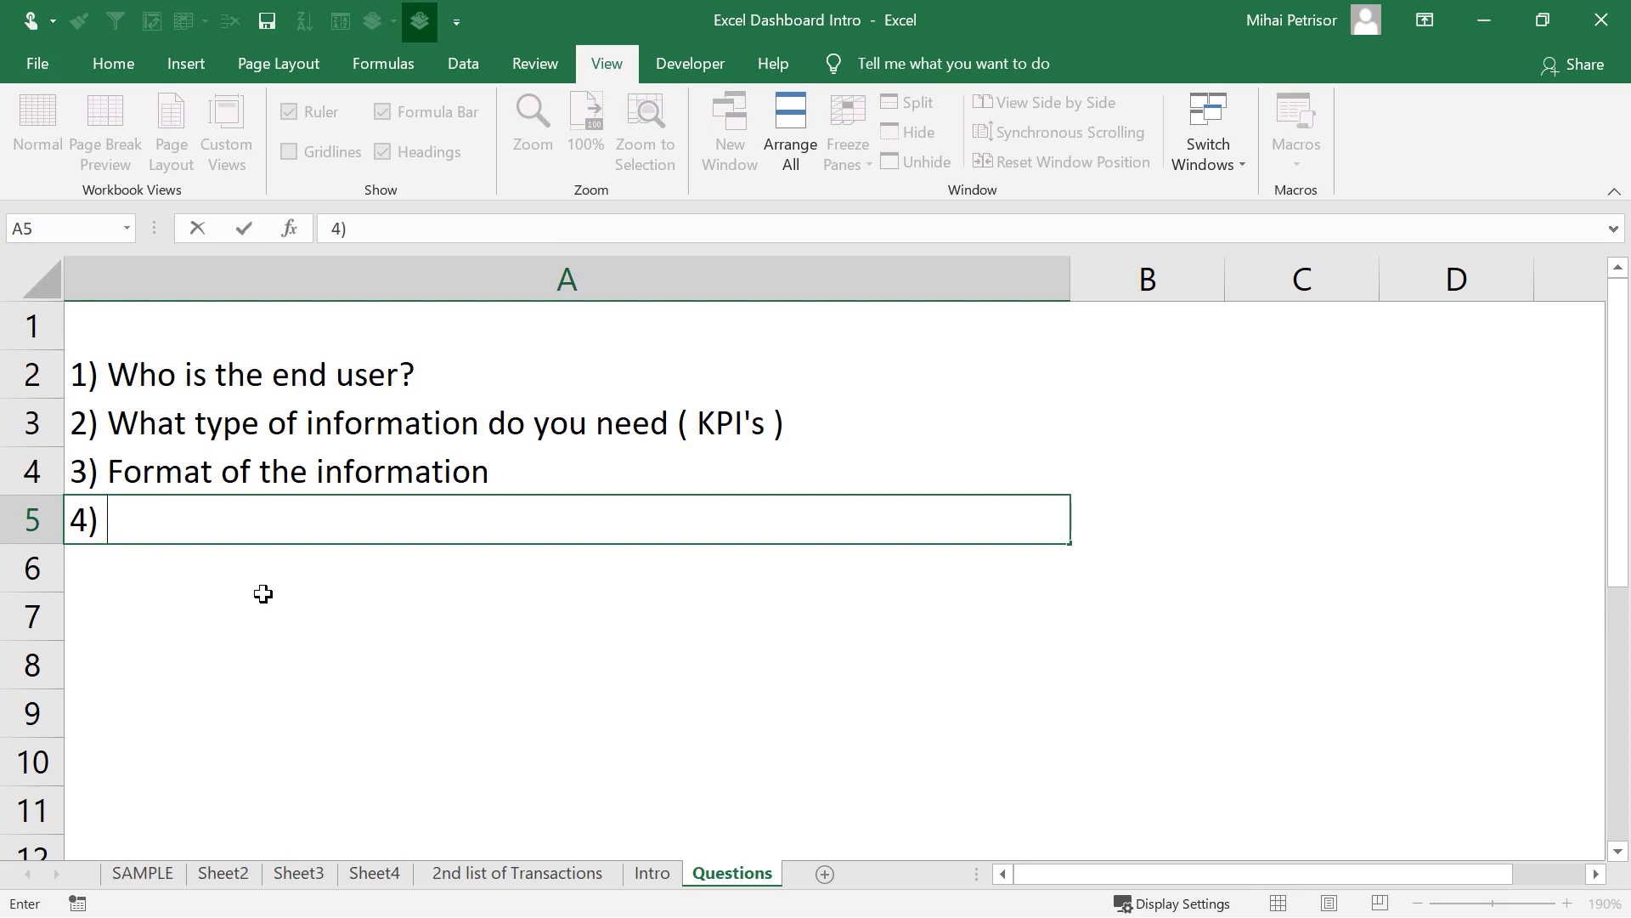
type("Level of Details")
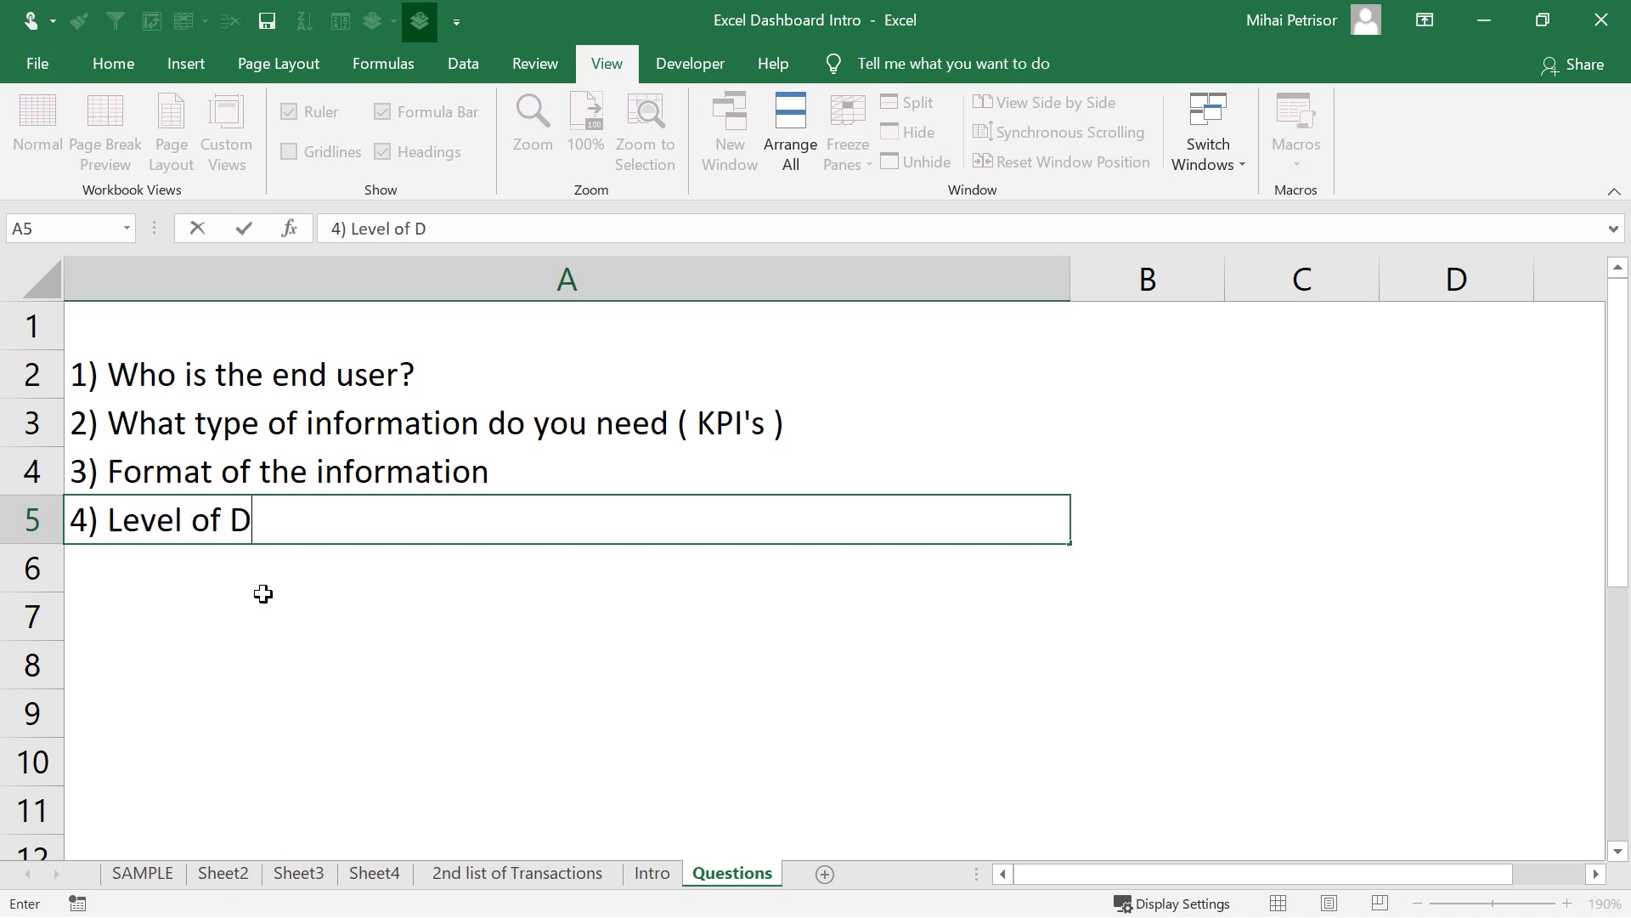
key("Return")
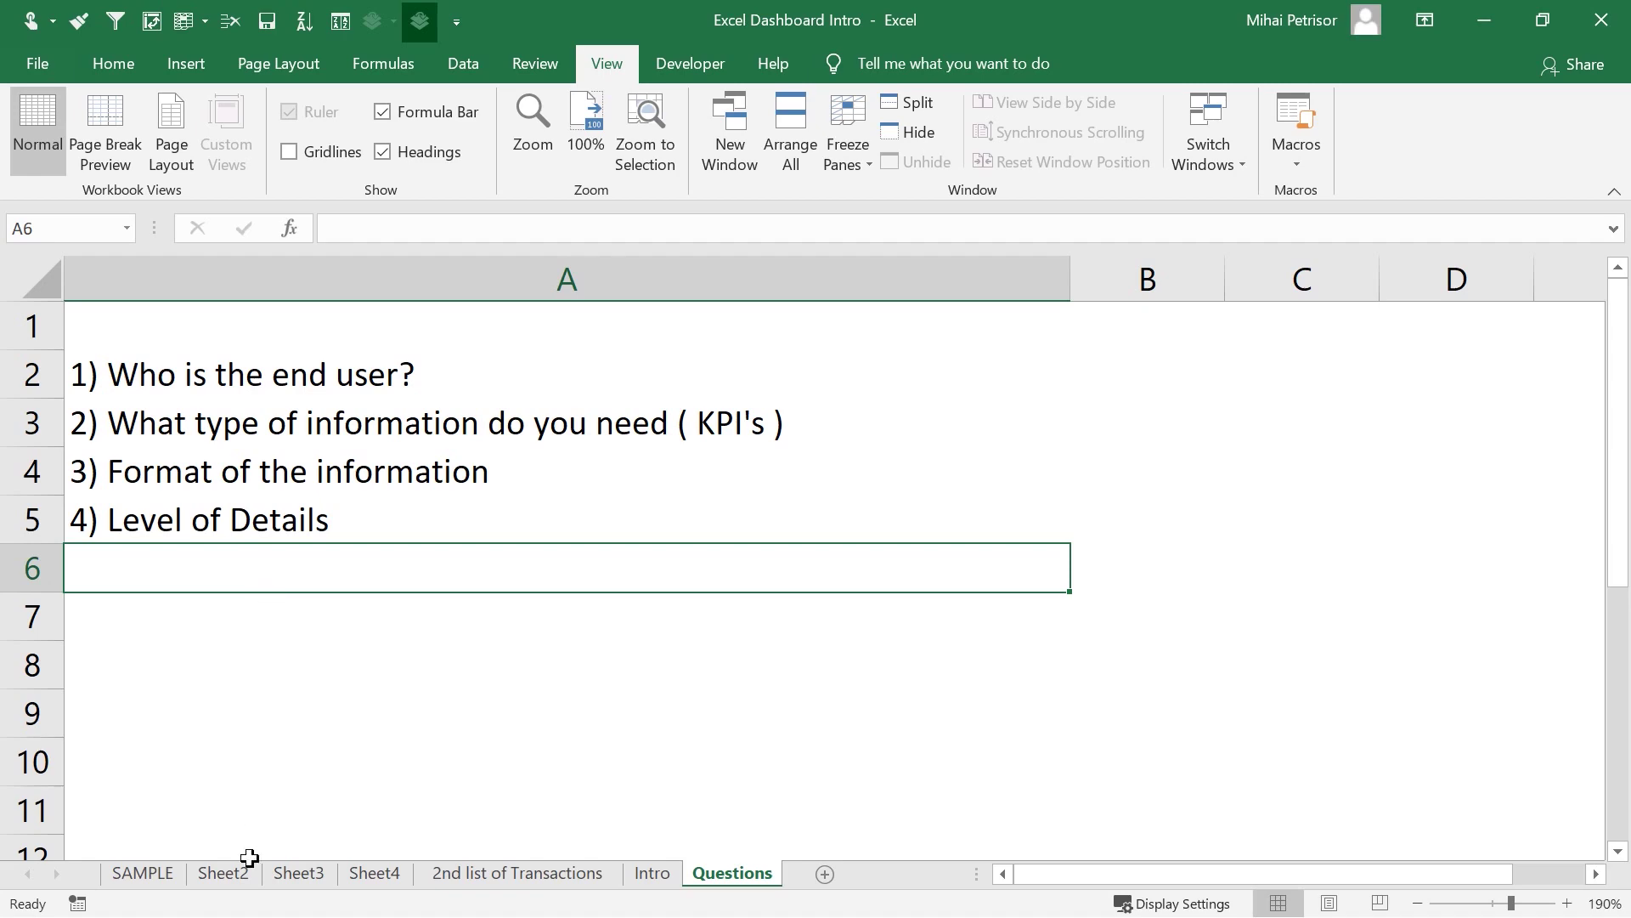
- Look through Sheet2, Sheet3 and the 2nd list of Transactions, selecting cells in the Product Description and Product Category columns
left_click(143, 873)
left_click(245, 873)
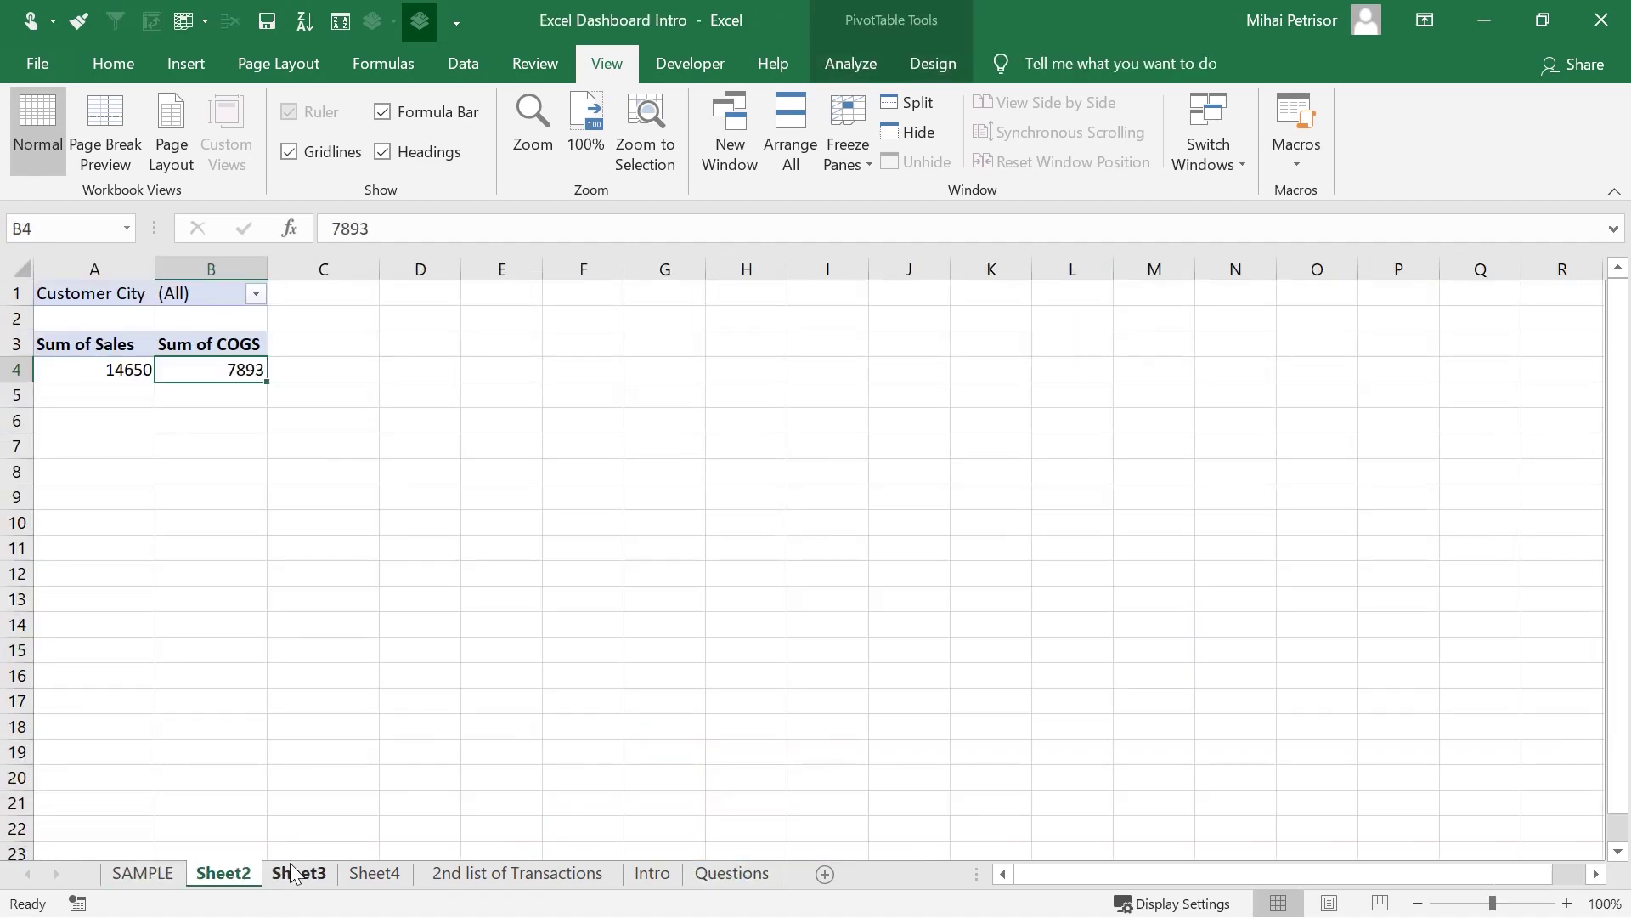
left_click(298, 873)
left_click(517, 872)
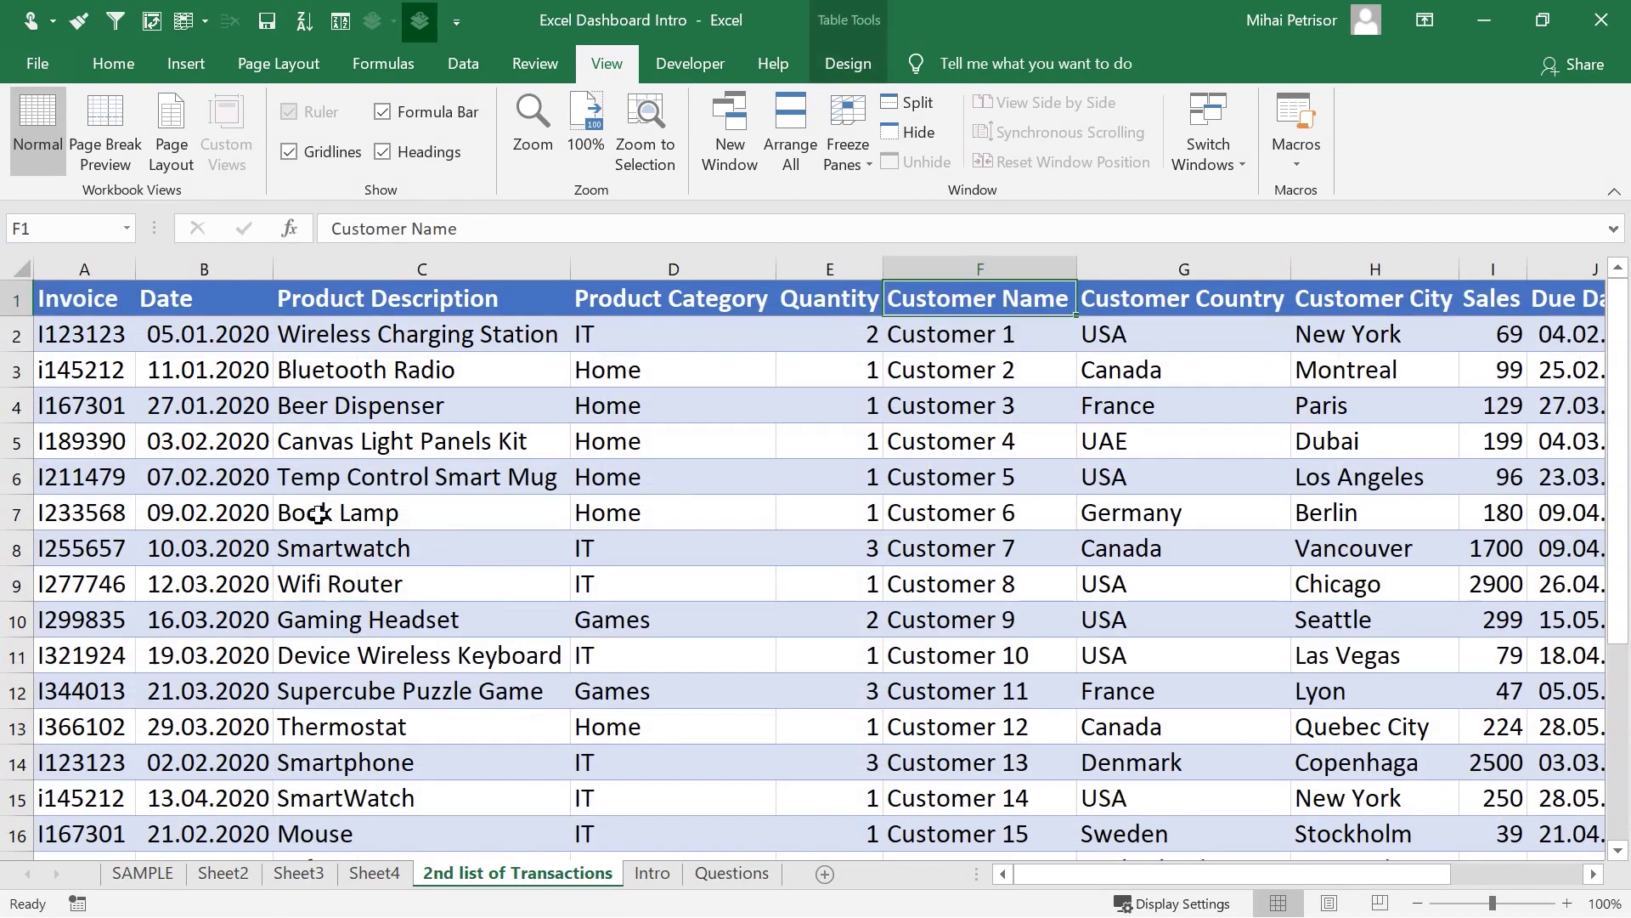
left_click(528, 484)
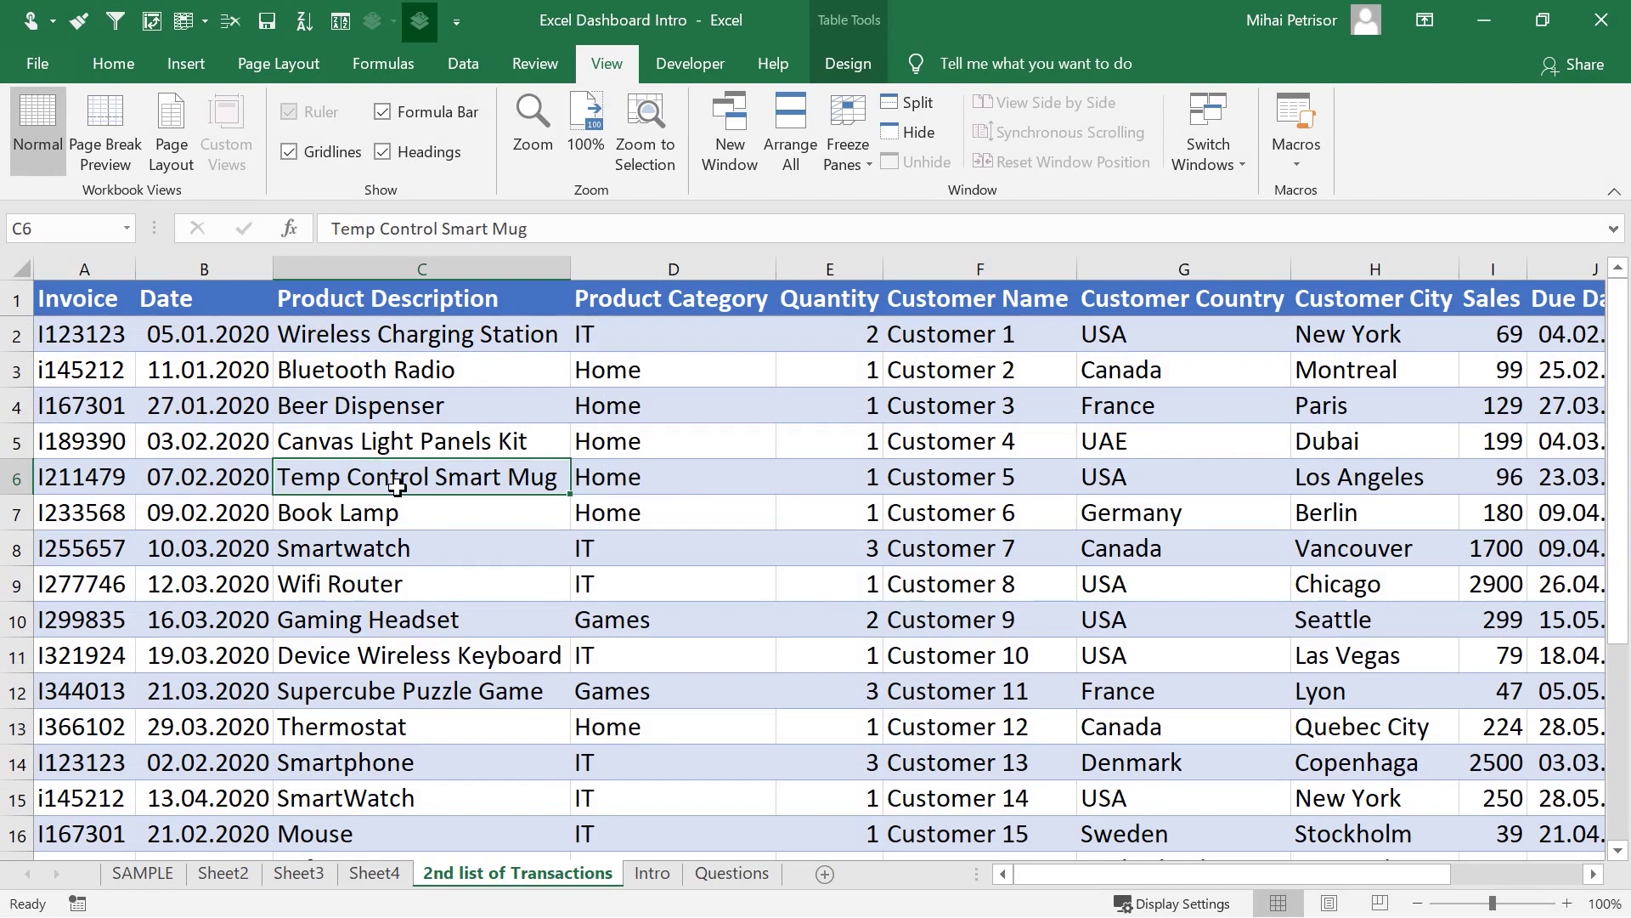
key("Down")
left_click(731, 445)
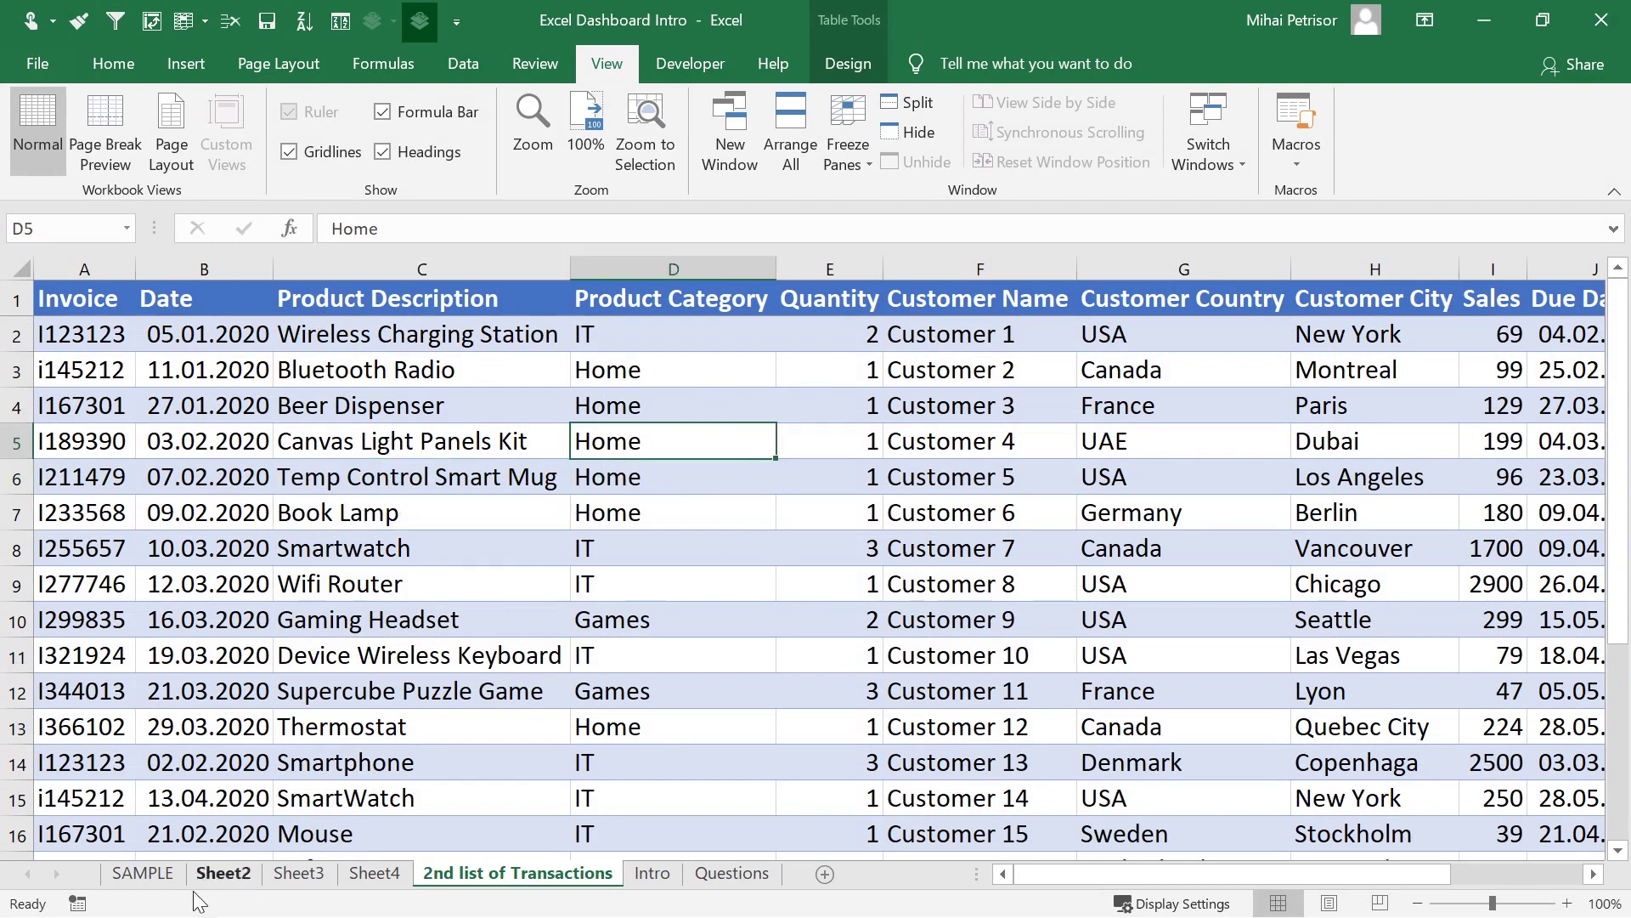
- Examine the level of detail in the SAMPLE dashboard's sales, margin and country charts, ending with cell D1 selected
left_click(143, 873)
scroll(521, 624, "down", 2)
scroll(521, 624, "up", 4)
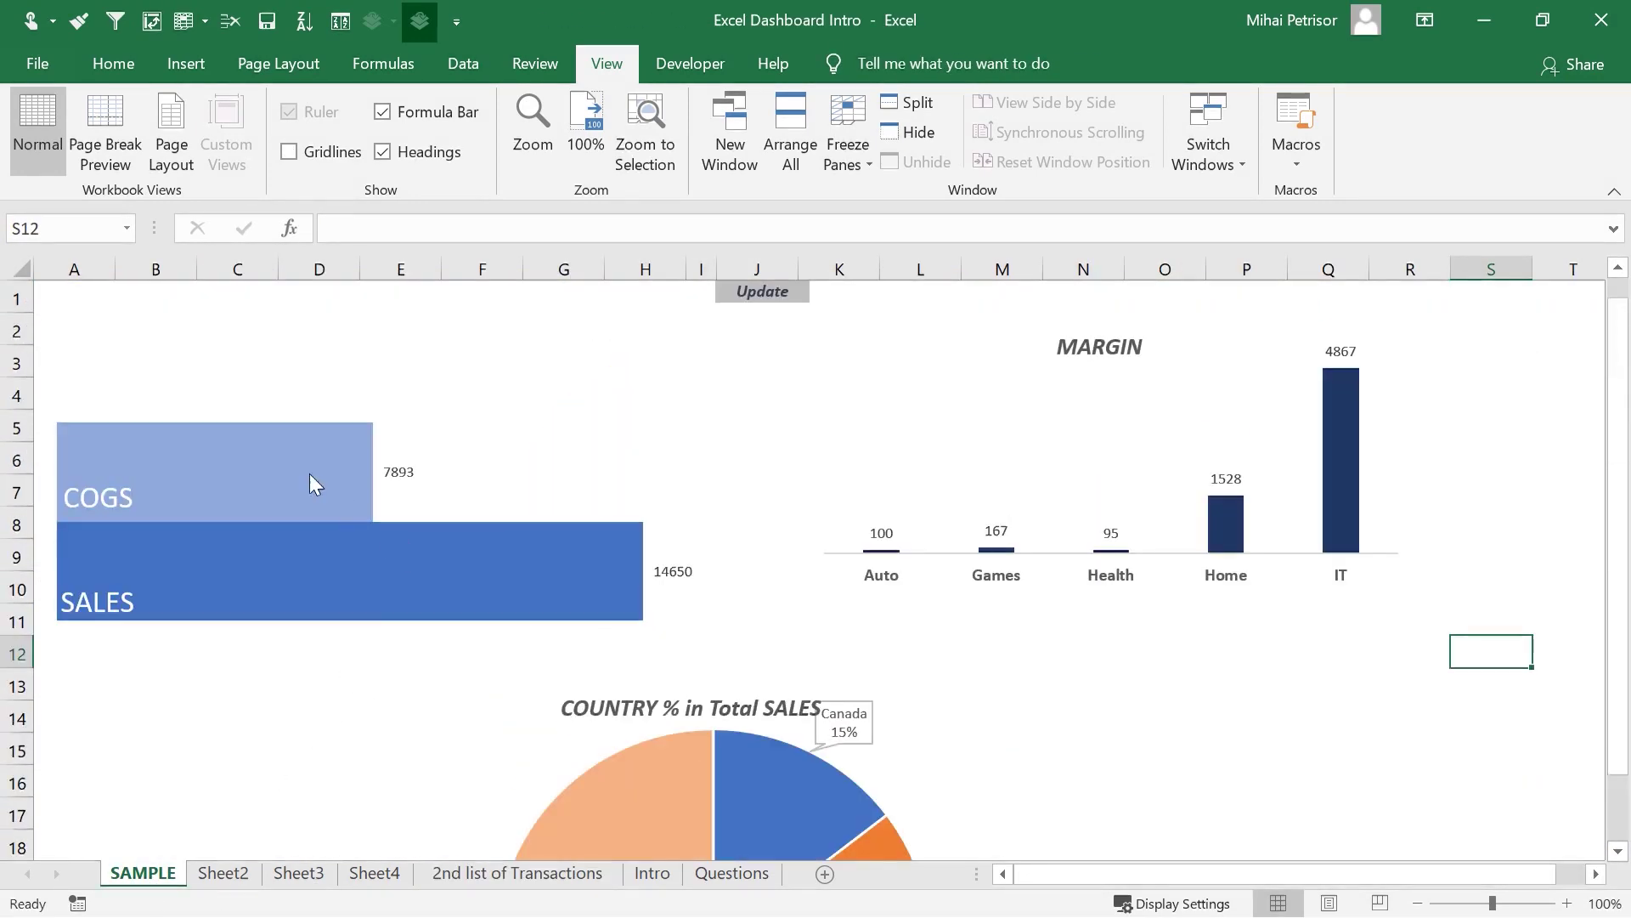
scroll(750, 597, "down", 3)
scroll(750, 597, "down", 1)
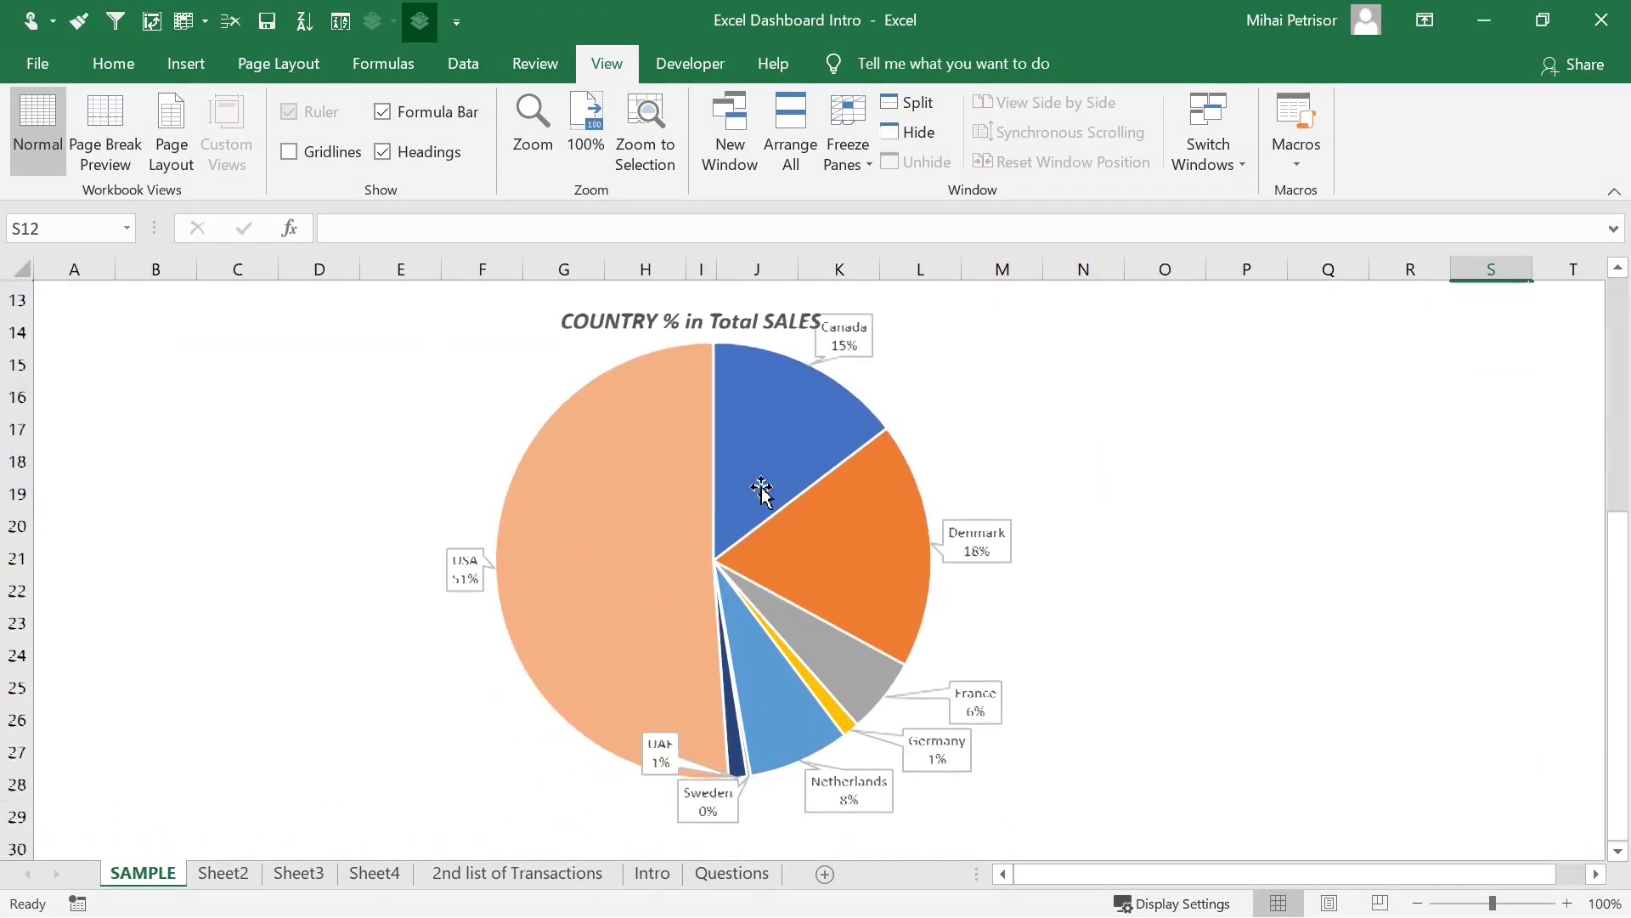
scroll(699, 536, "up", 3)
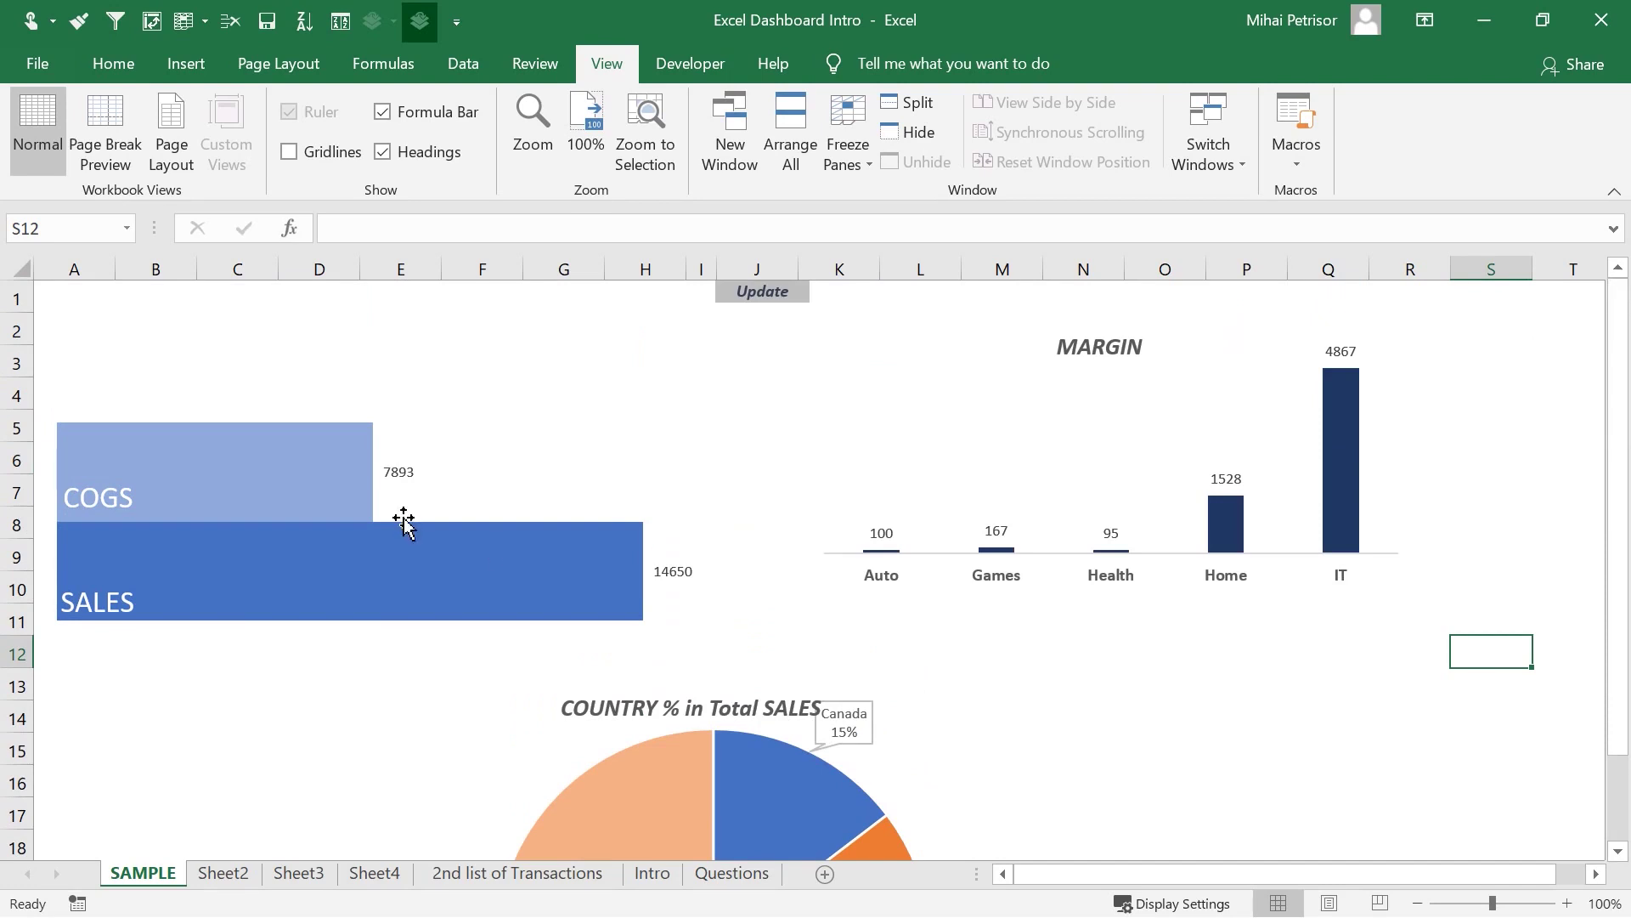
left_click(332, 340)
left_click(350, 300)
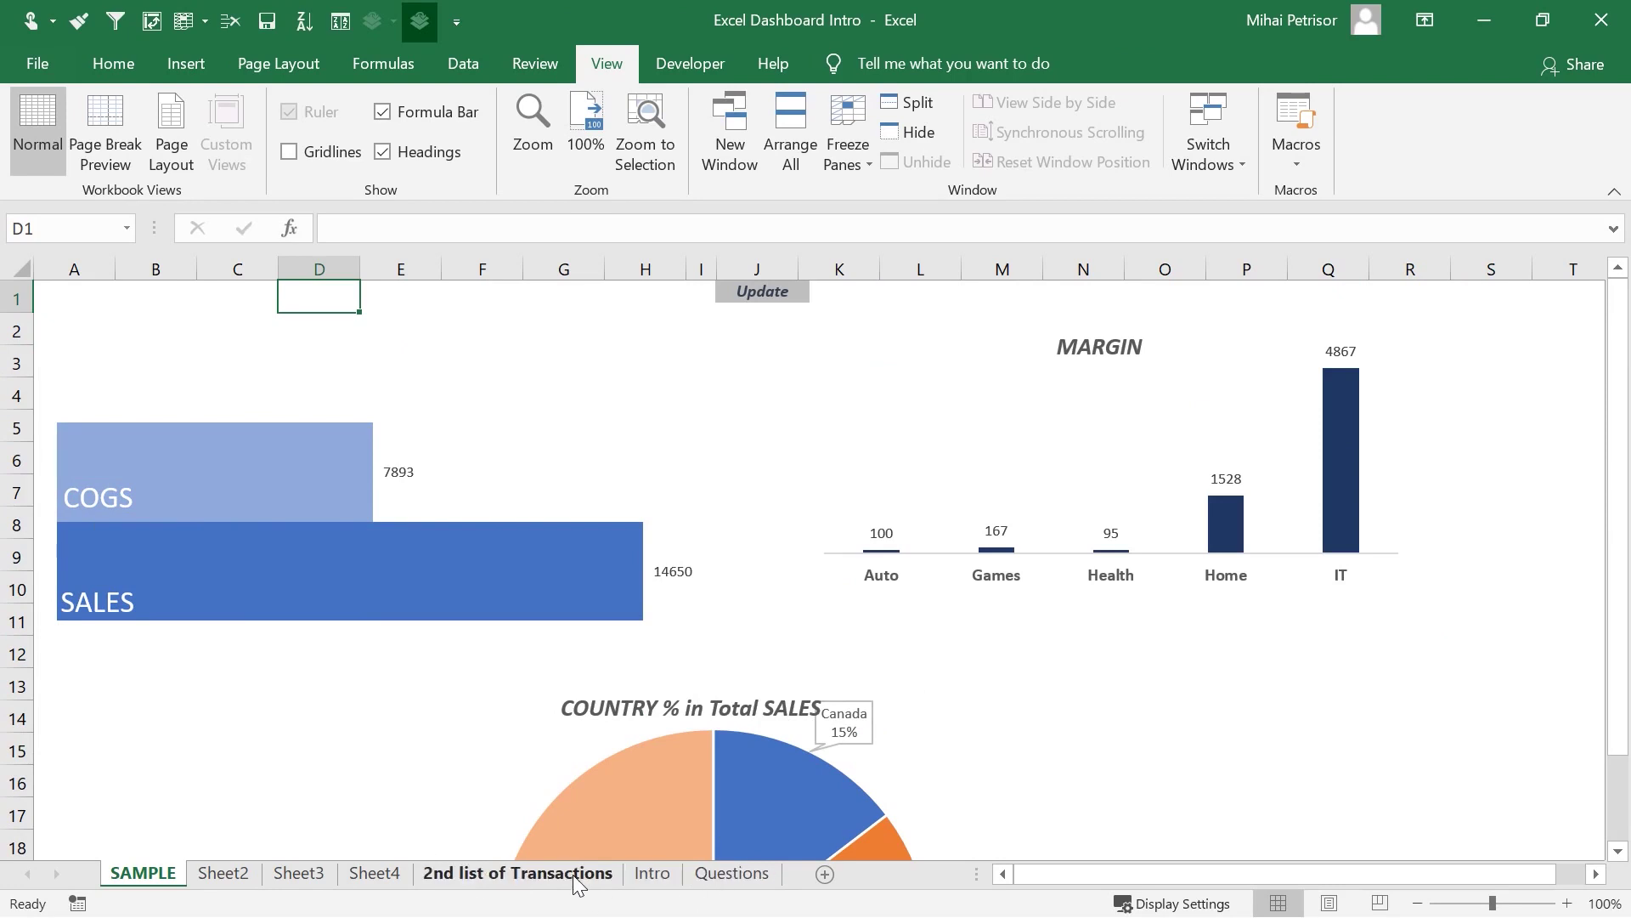
- On the Questions sheet, extend A5 to read "4) Level of Details that the end user want to see"
left_click(727, 874)
left_click(202, 521)
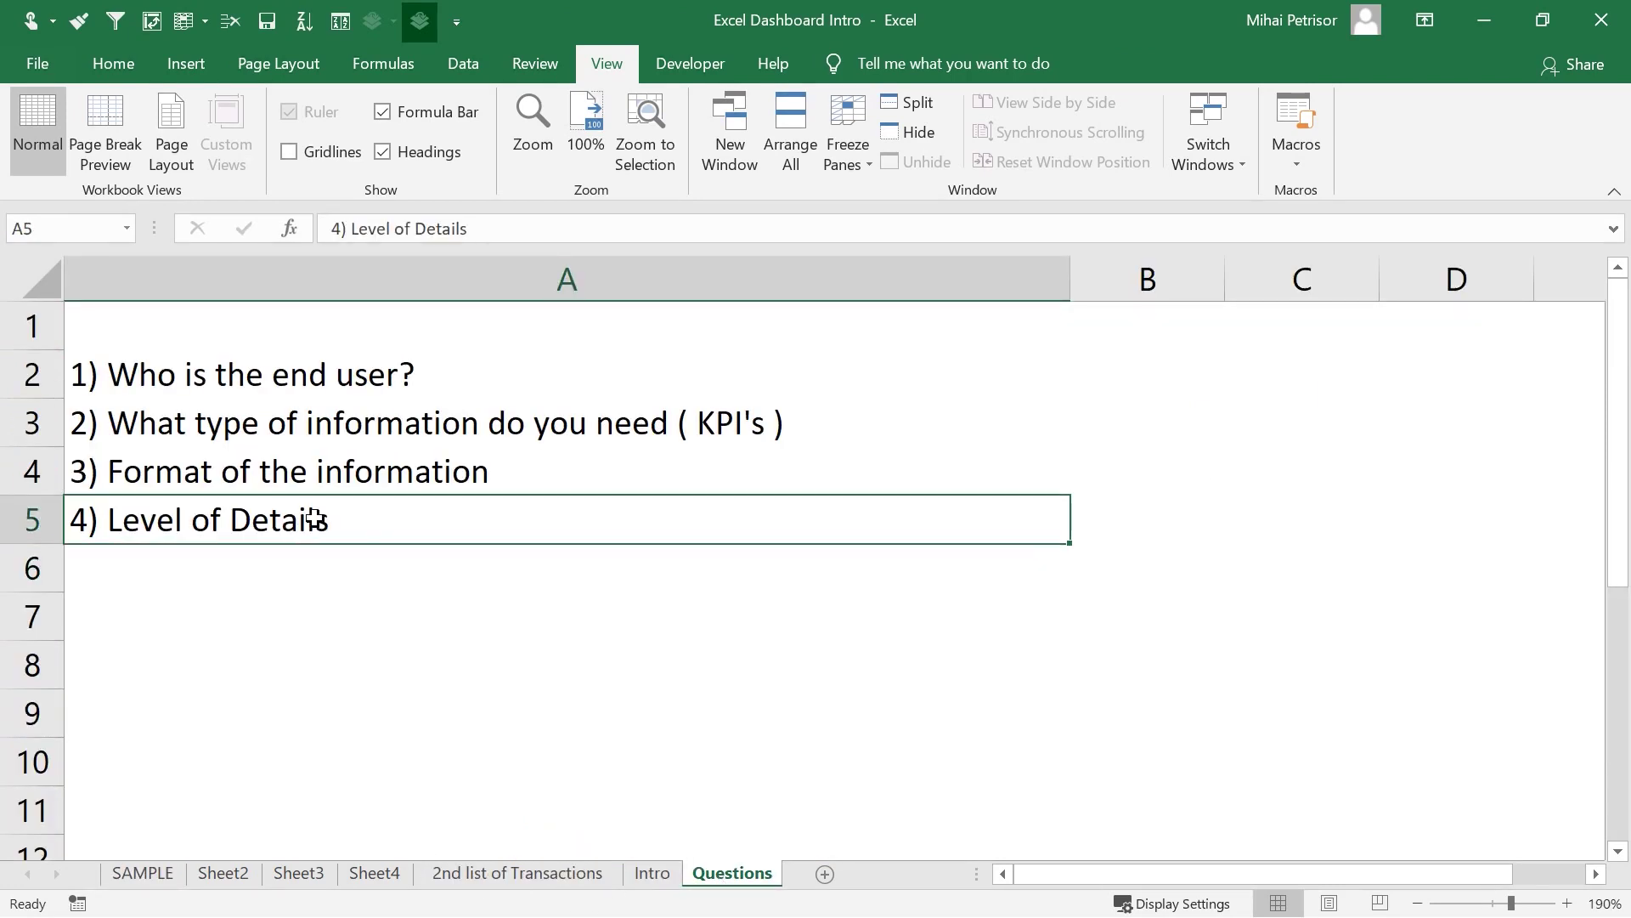
double_click(402, 521)
type("that the")
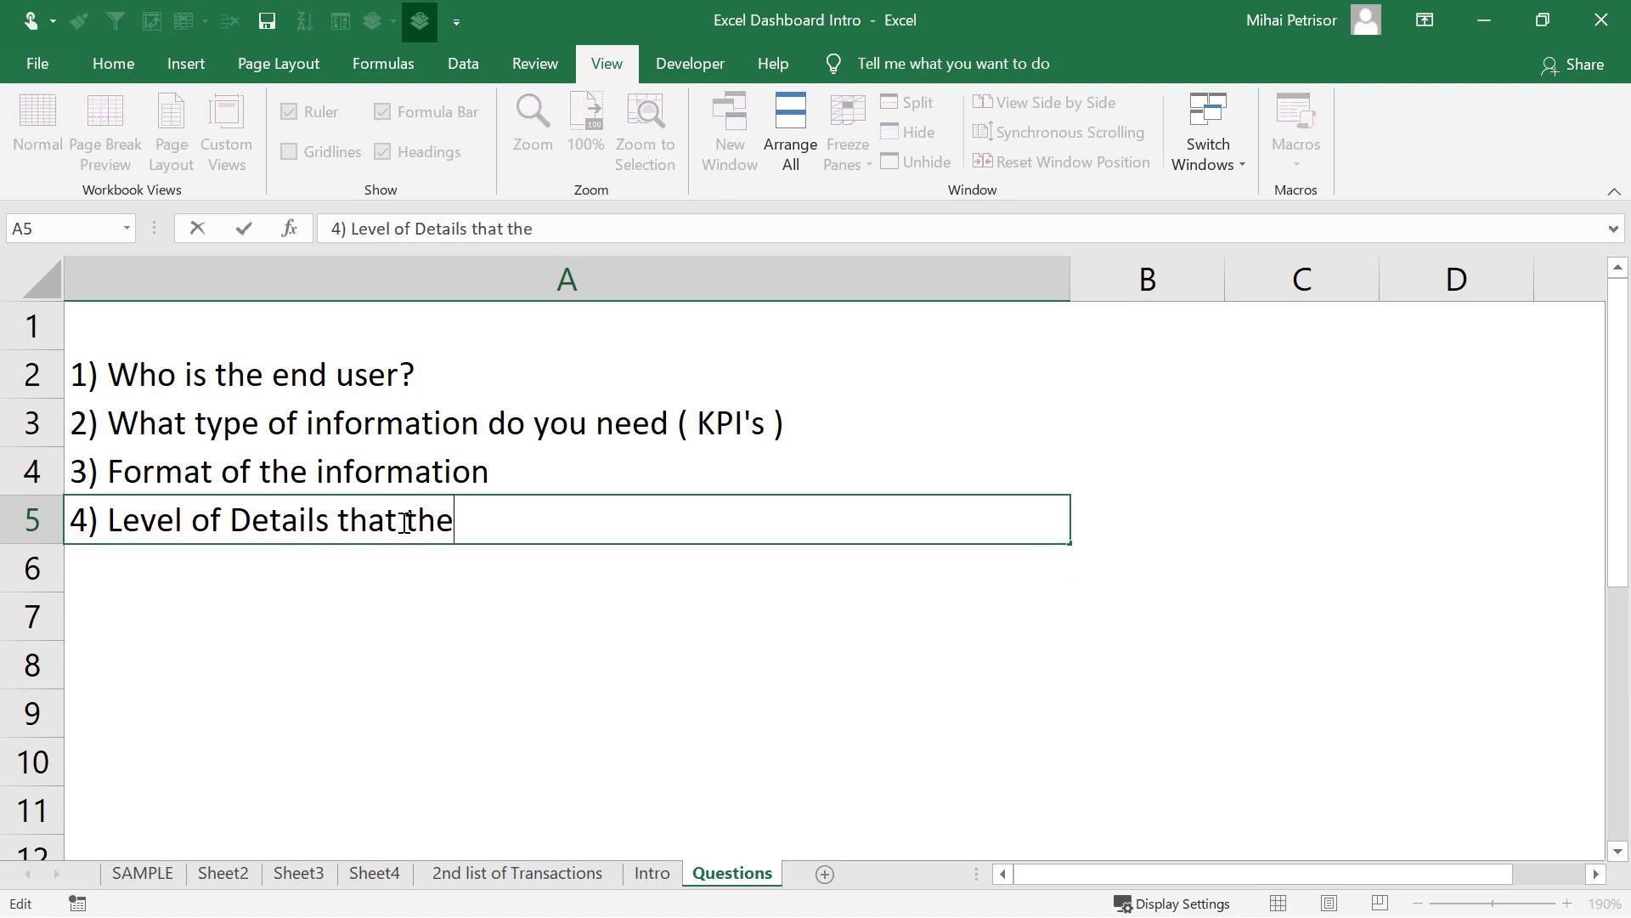
type(" end usee")
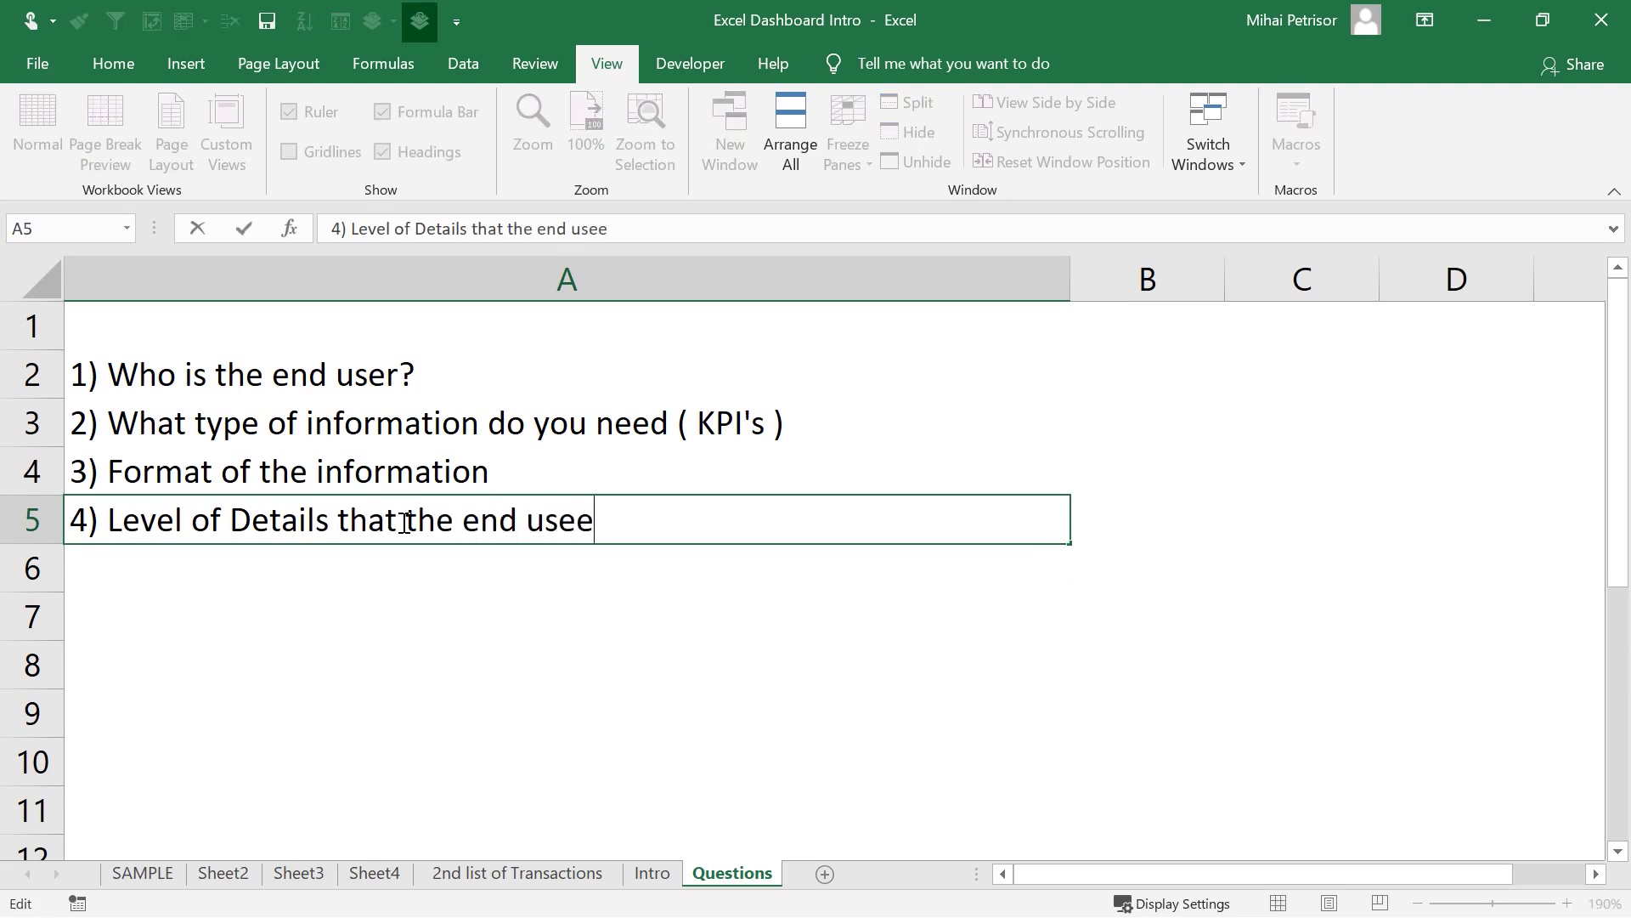
key("BackSpace")
type("r want")
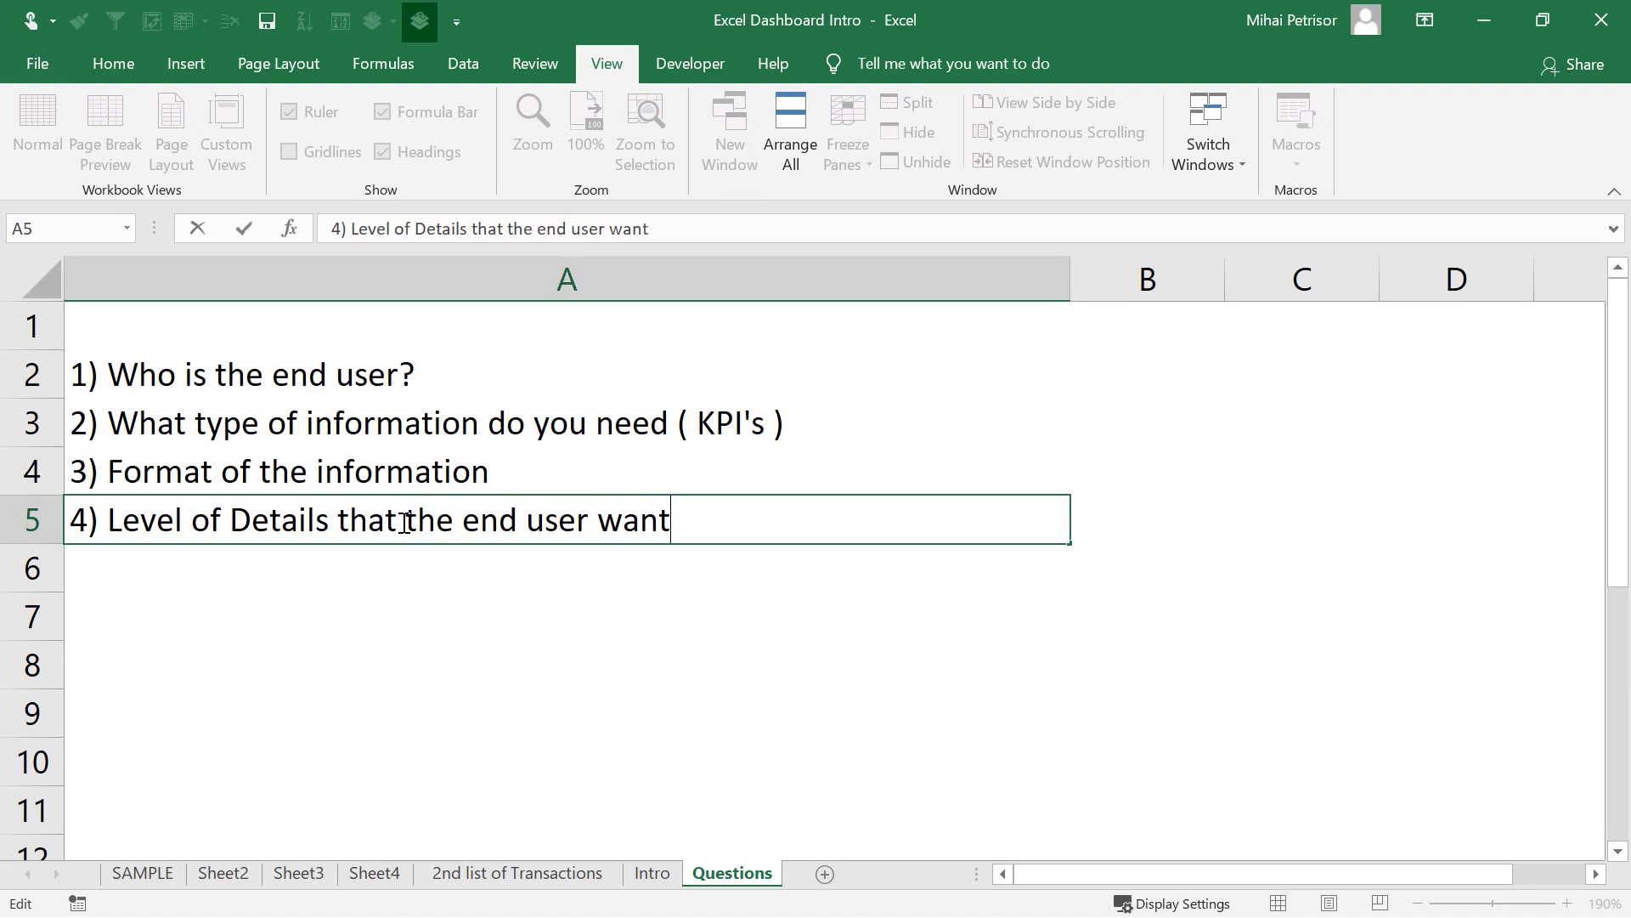
type(" to see")
key("Return")
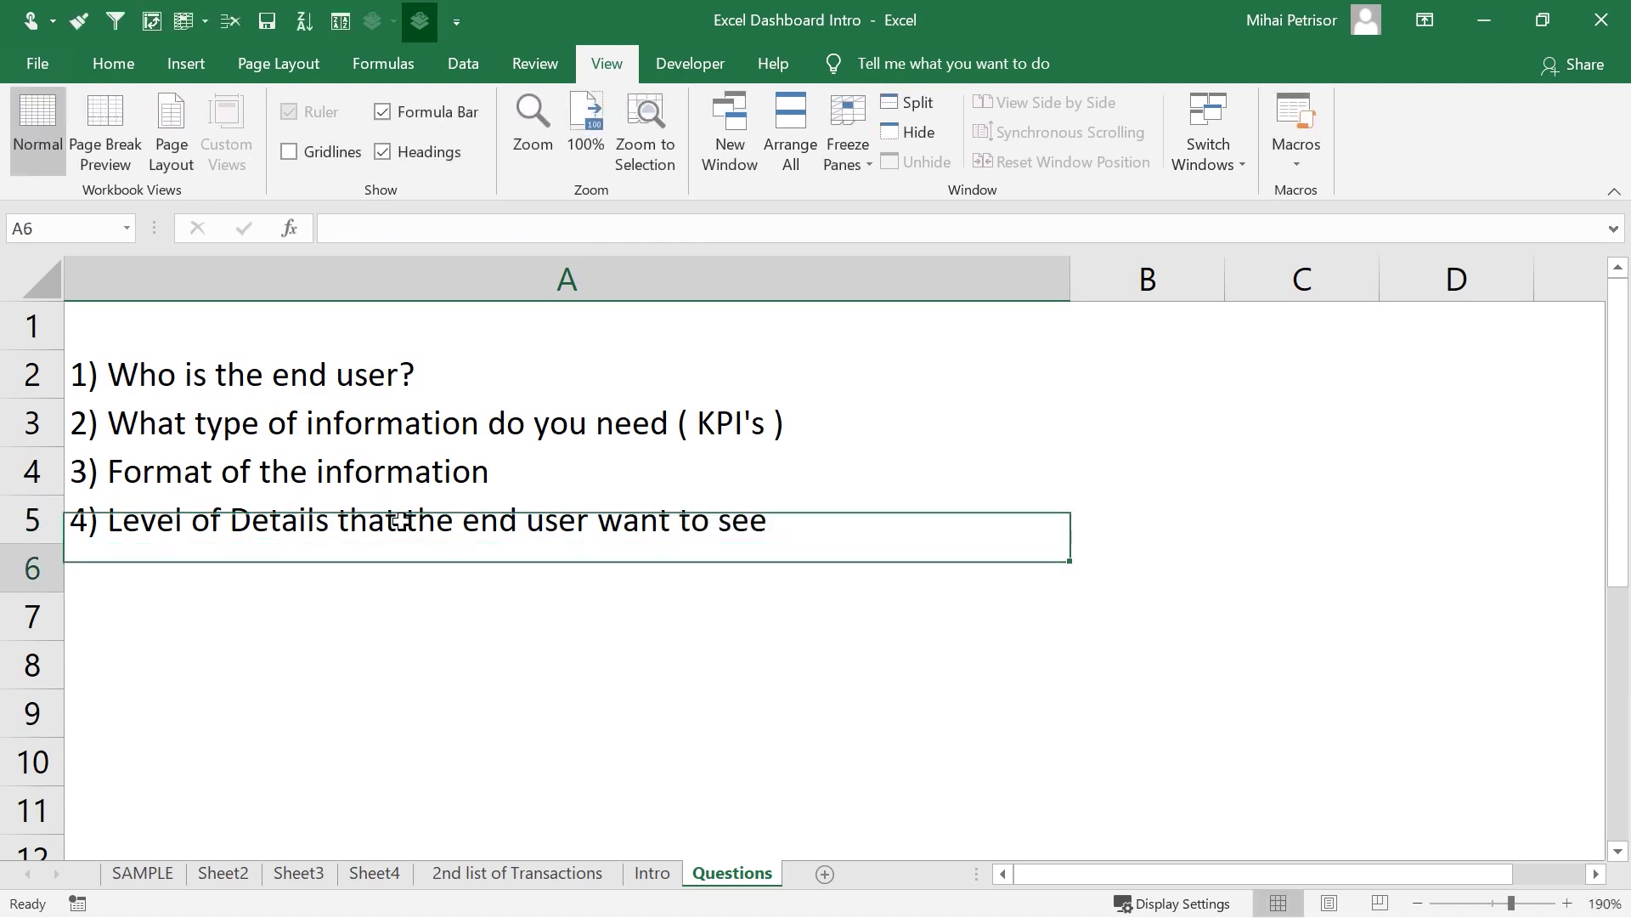
- Select the fourth question in A5, view the Intro sheet's dashboard notes, and look over the SAMPLE dashboard
left_click(473, 519)
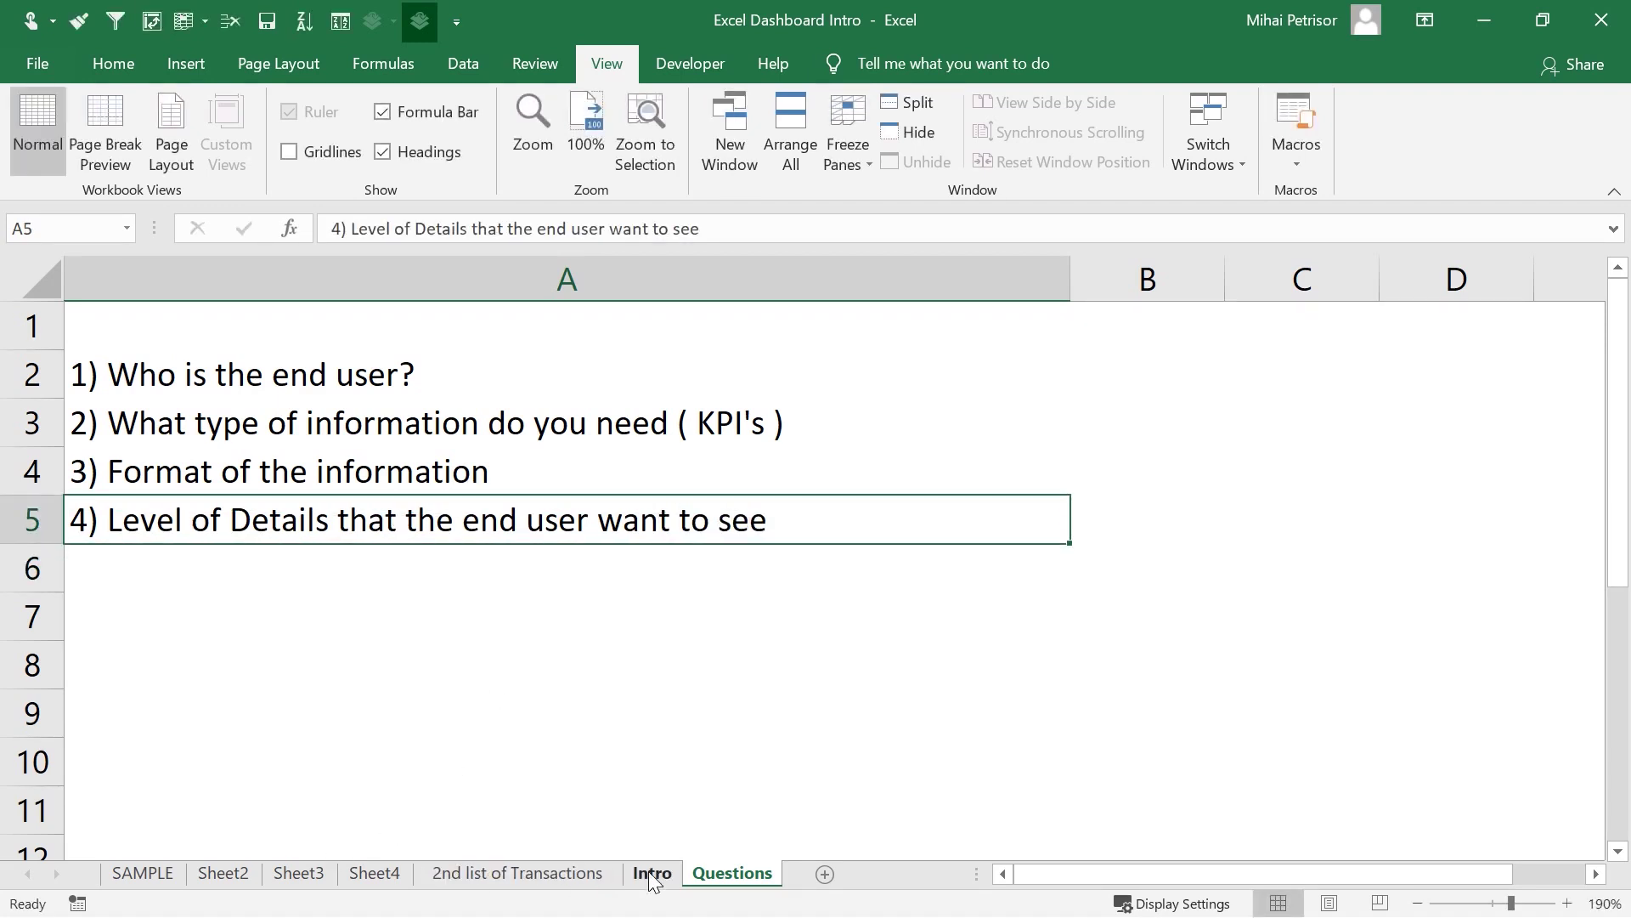
left_click(652, 873)
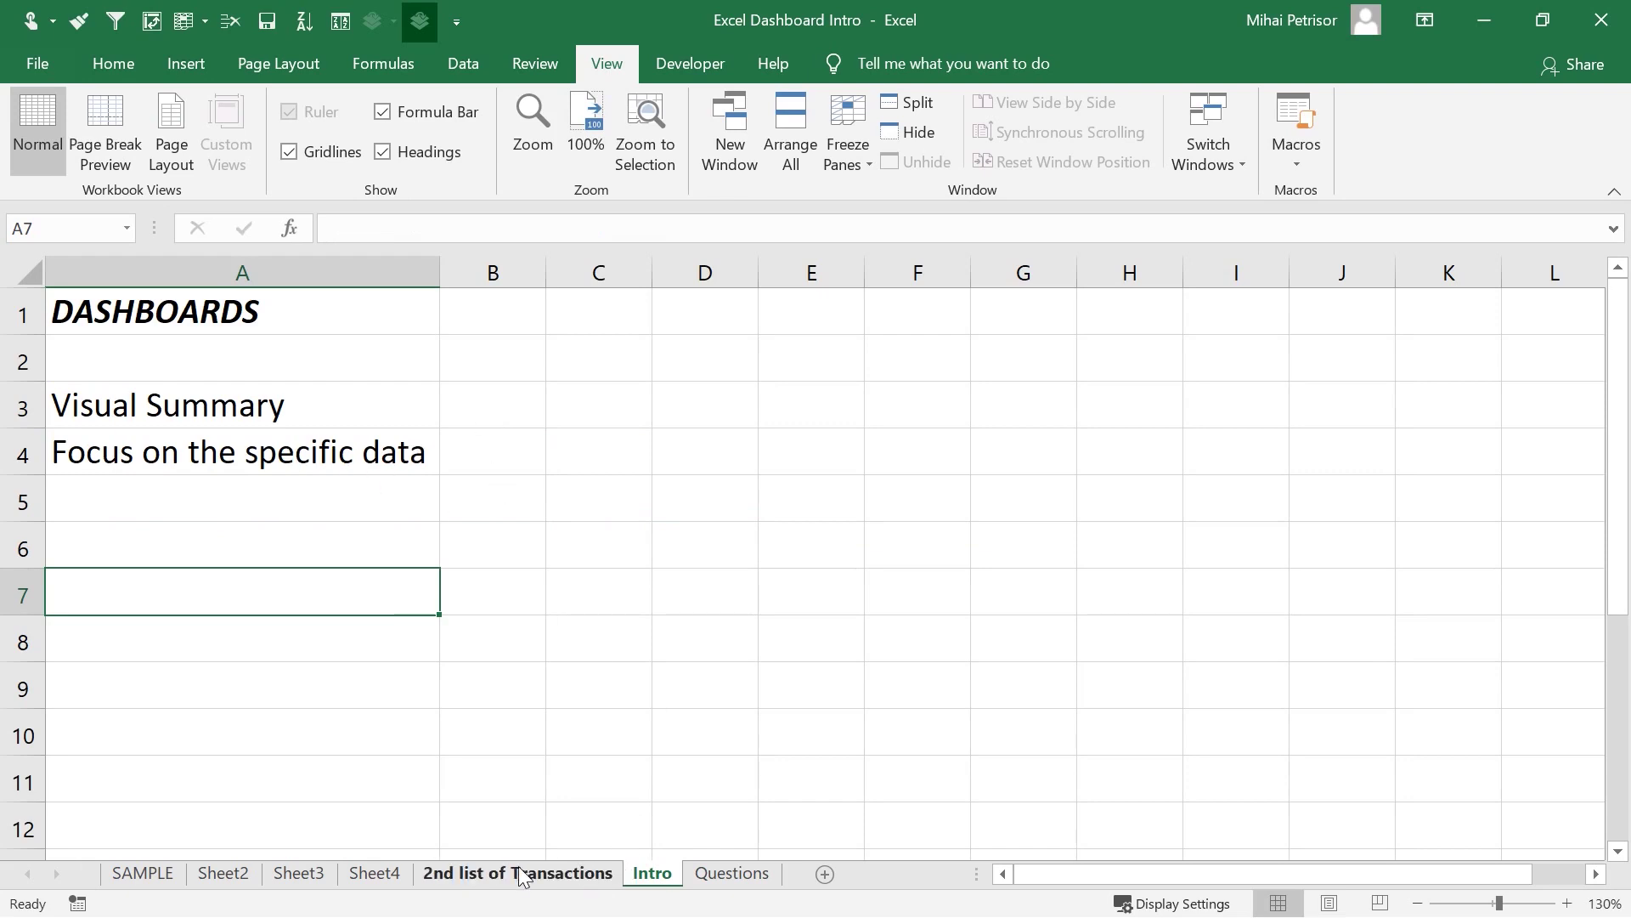
left_click(143, 873)
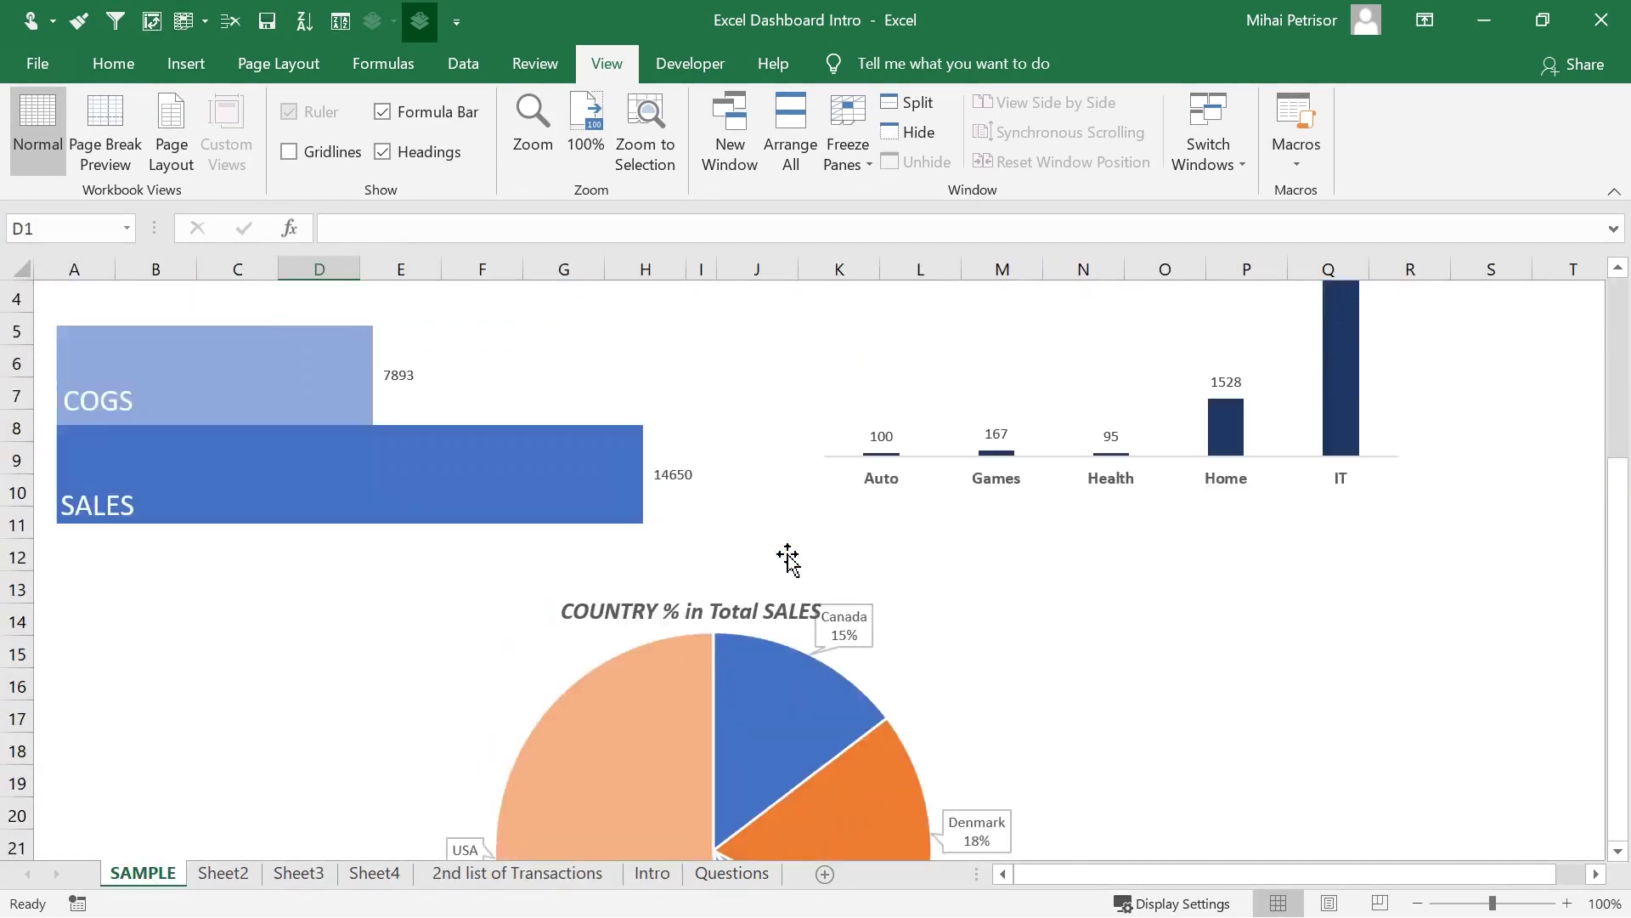
- On the Questions sheet, reword A5 to "4) Level of Details requested by the end user"
left_click(739, 883)
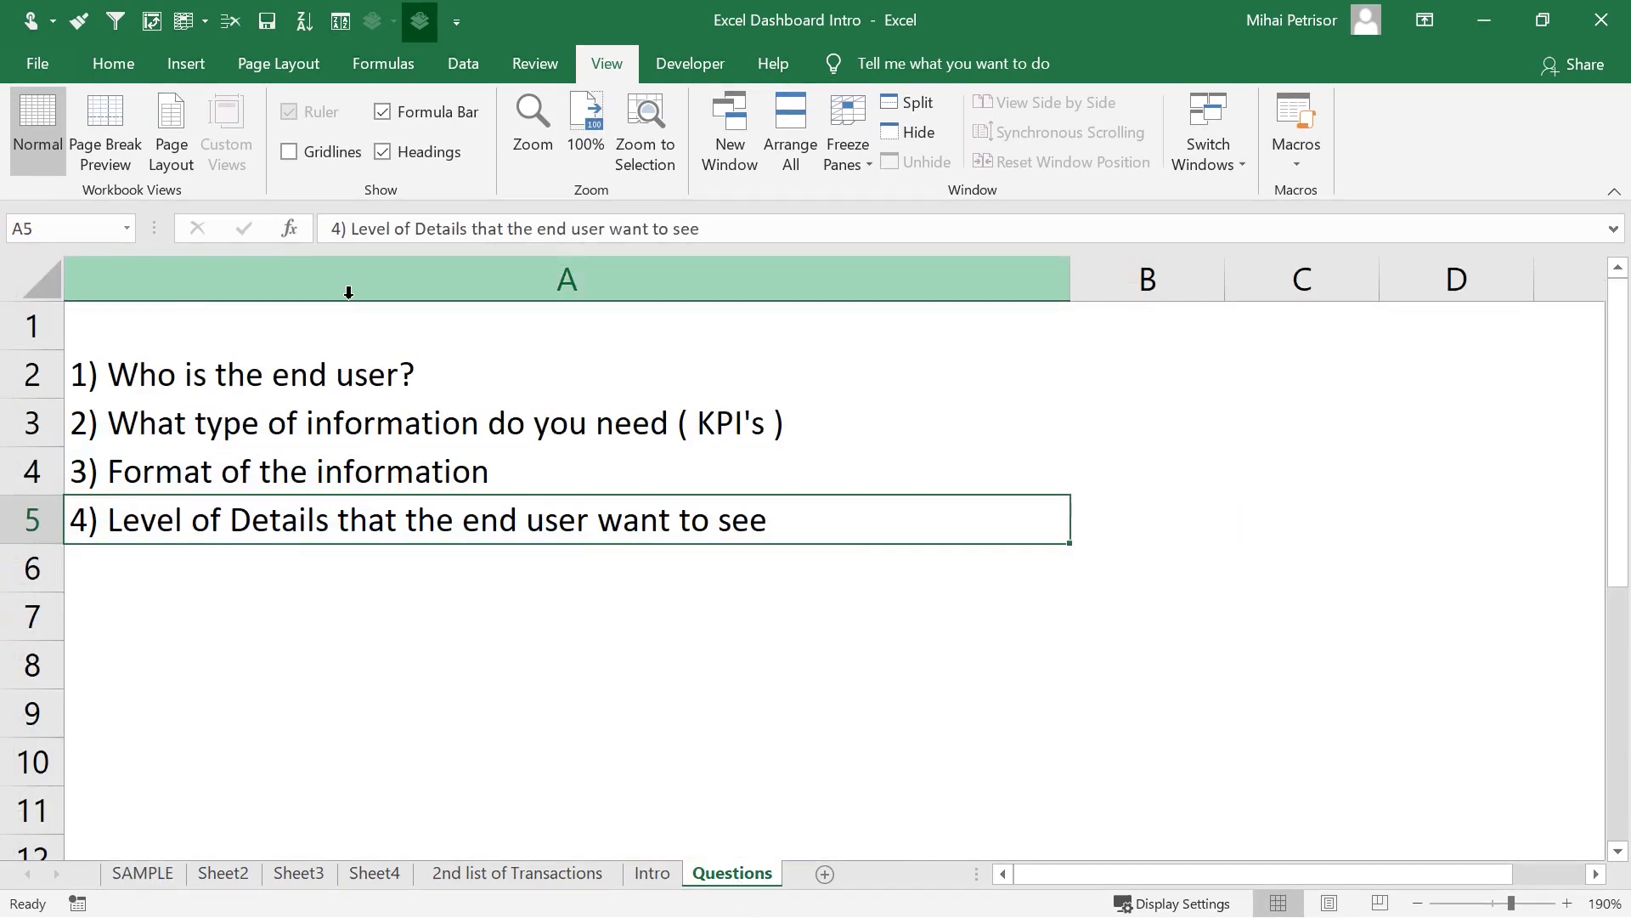
double_click(425, 516)
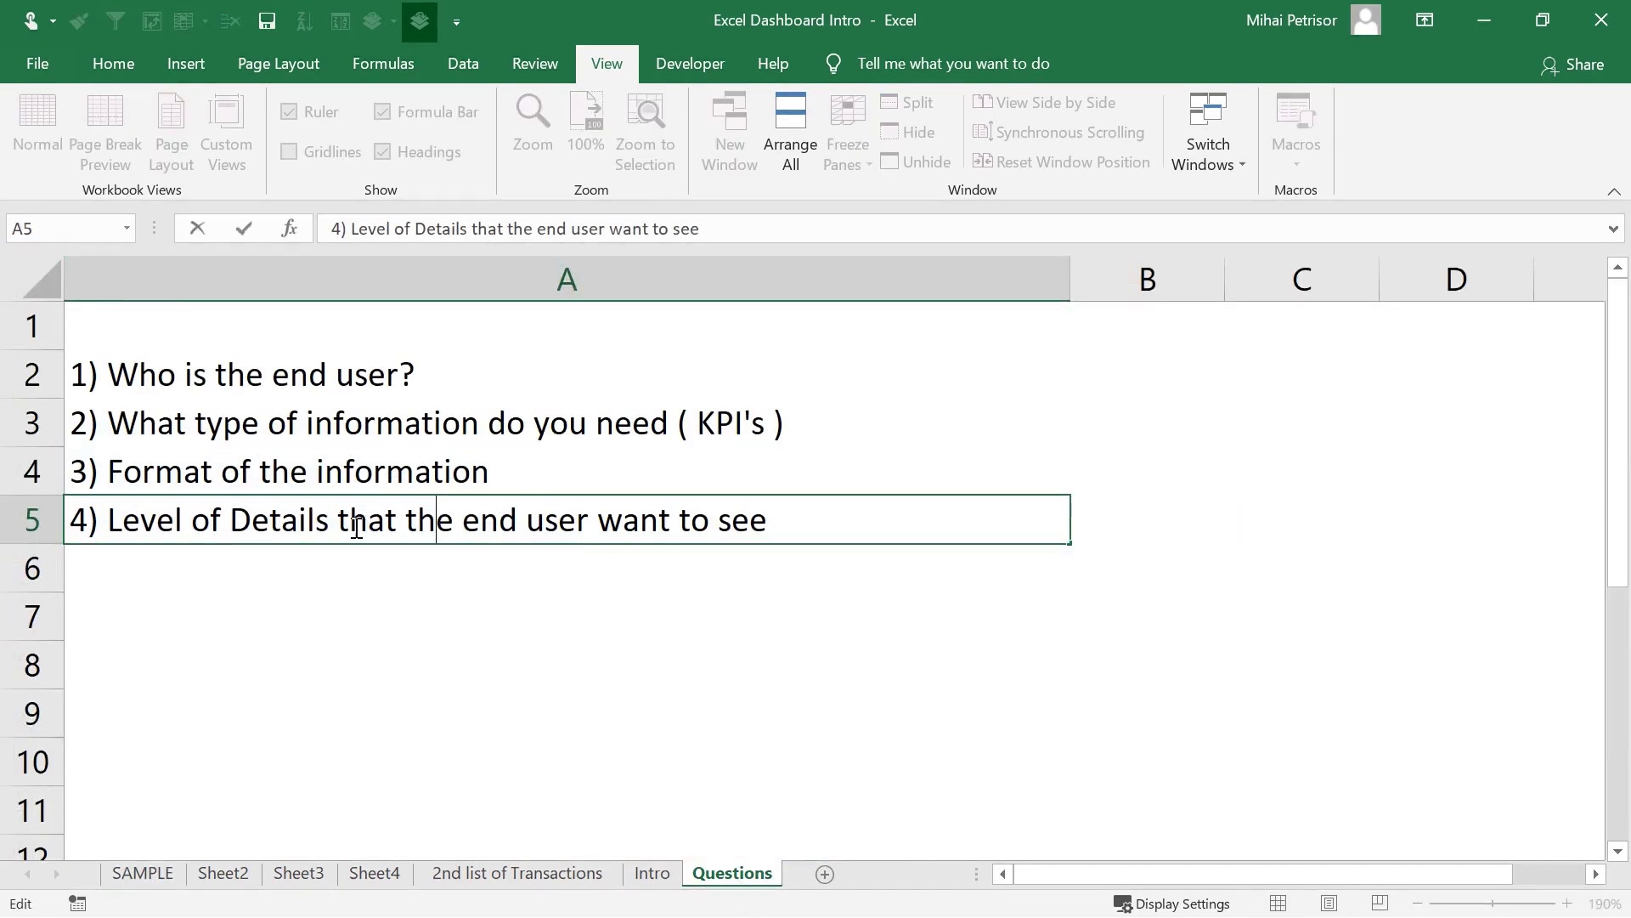
left_click_drag(339, 521, 1247, 558)
type("req")
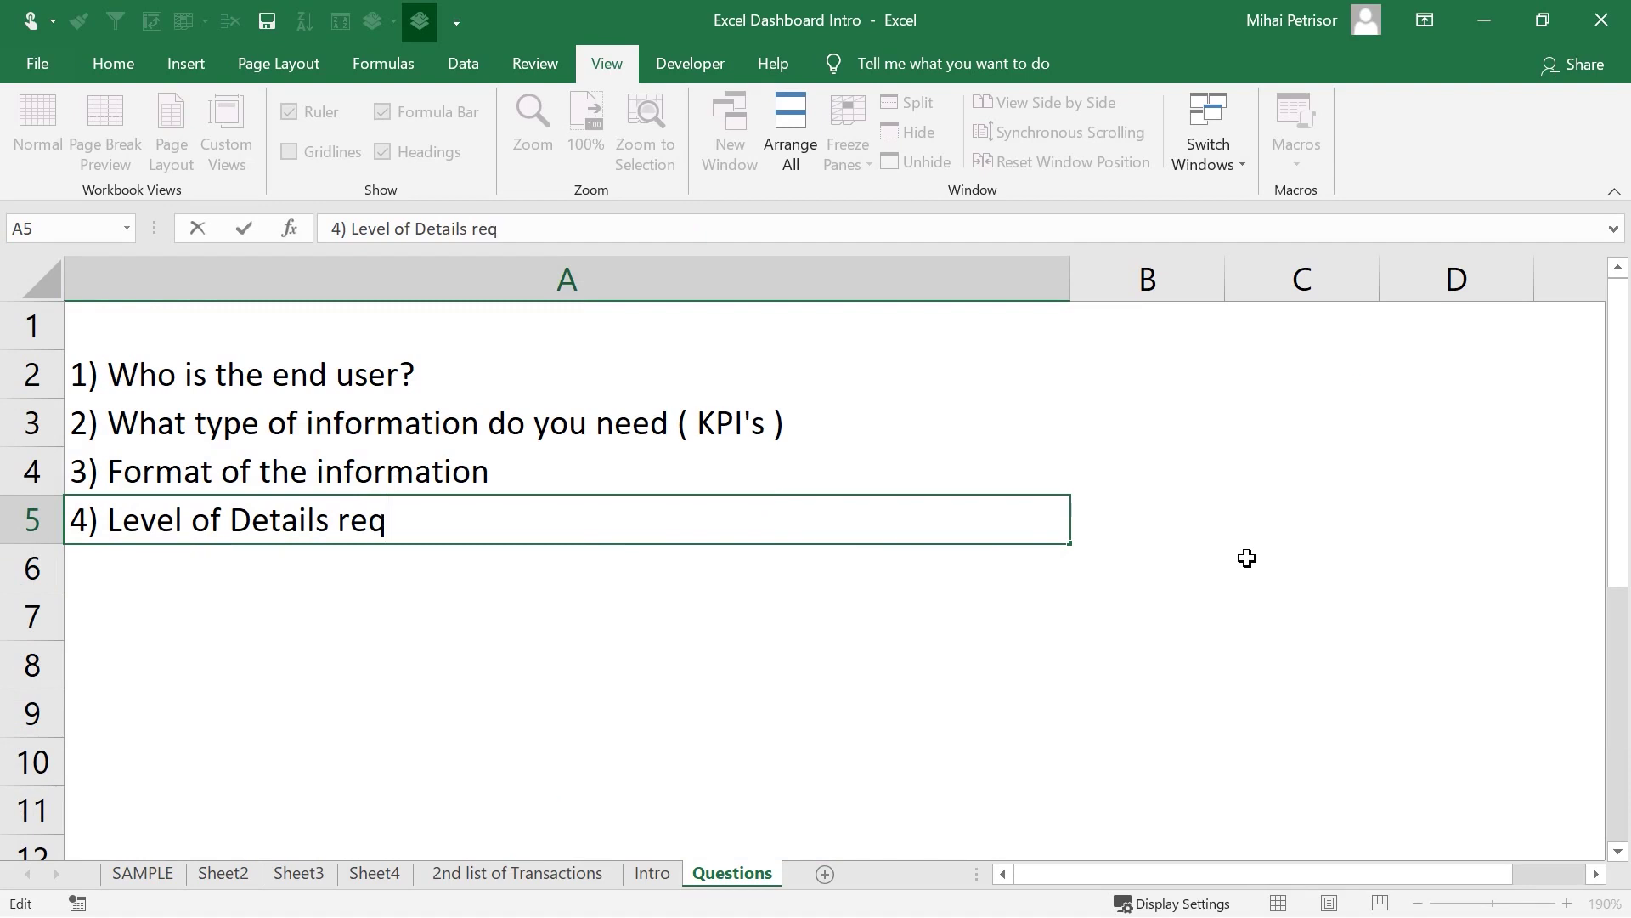
type("uested by ")
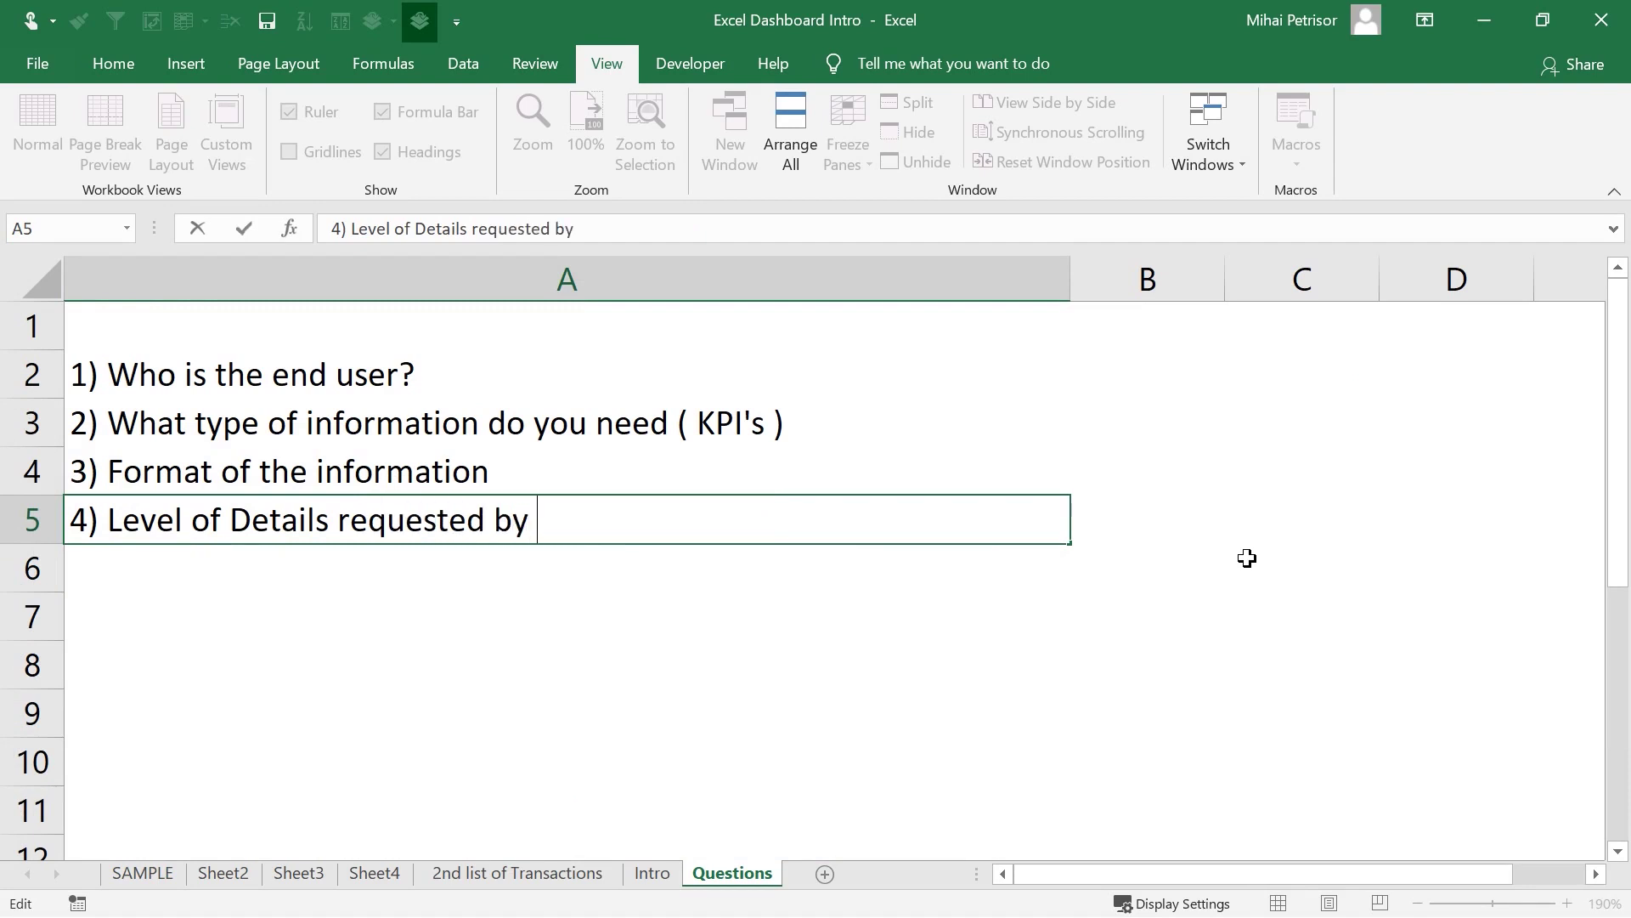
type("the end user")
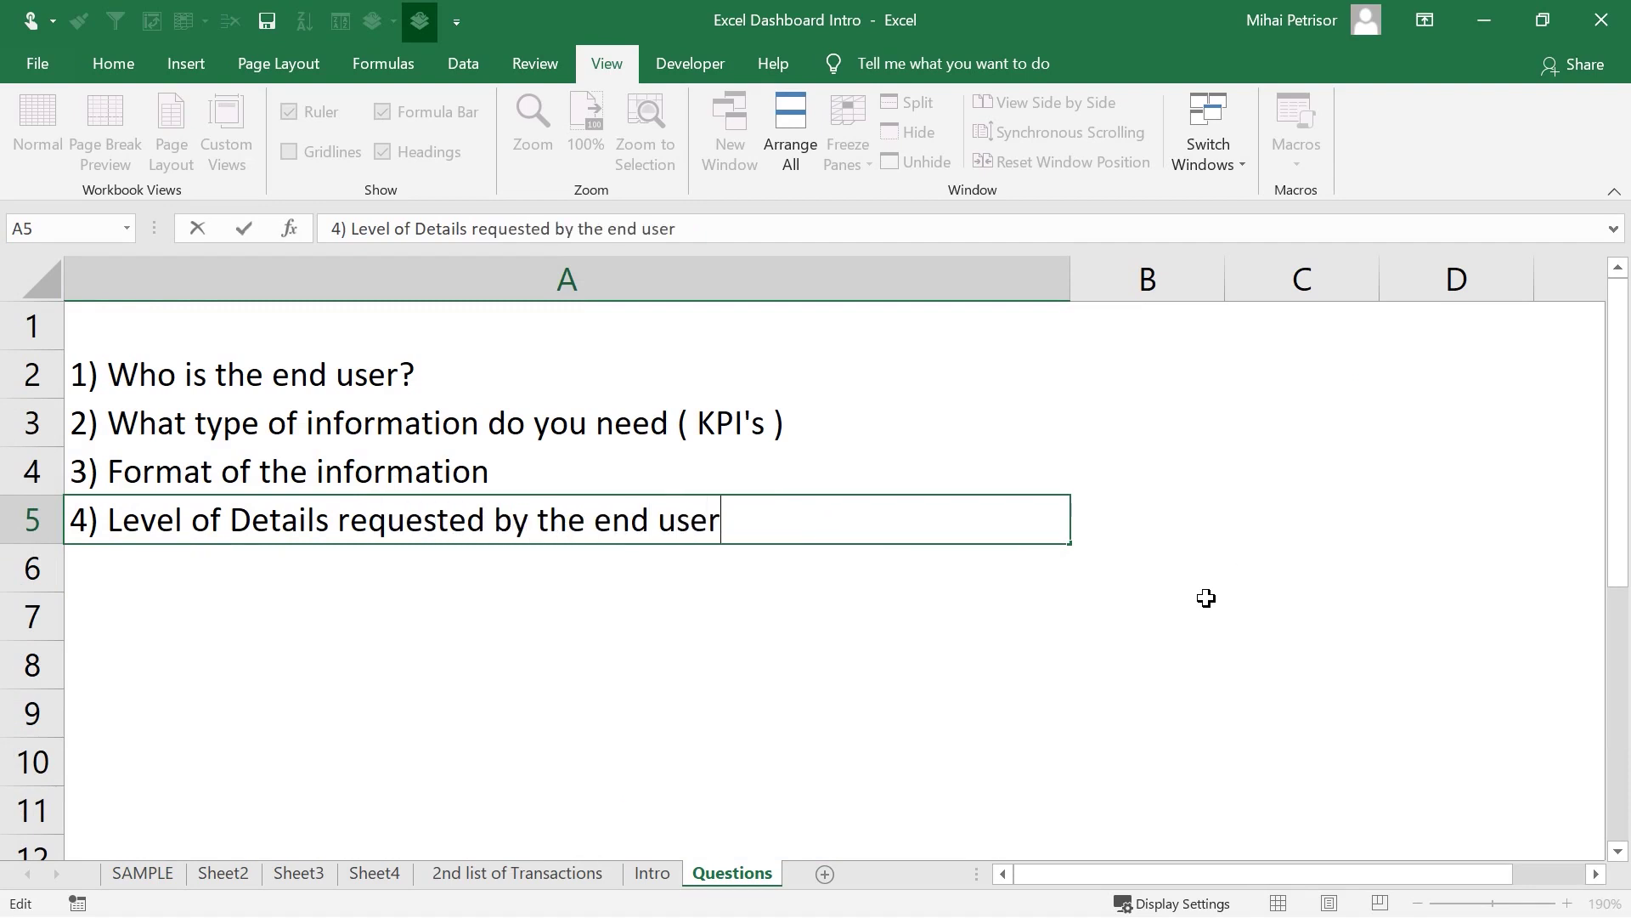
key("ctrl+Return")
left_click(969, 650)
- On the Questions sheet, enter "5) Frequency of the dashboard update" in cell A6
left_click(183, 563)
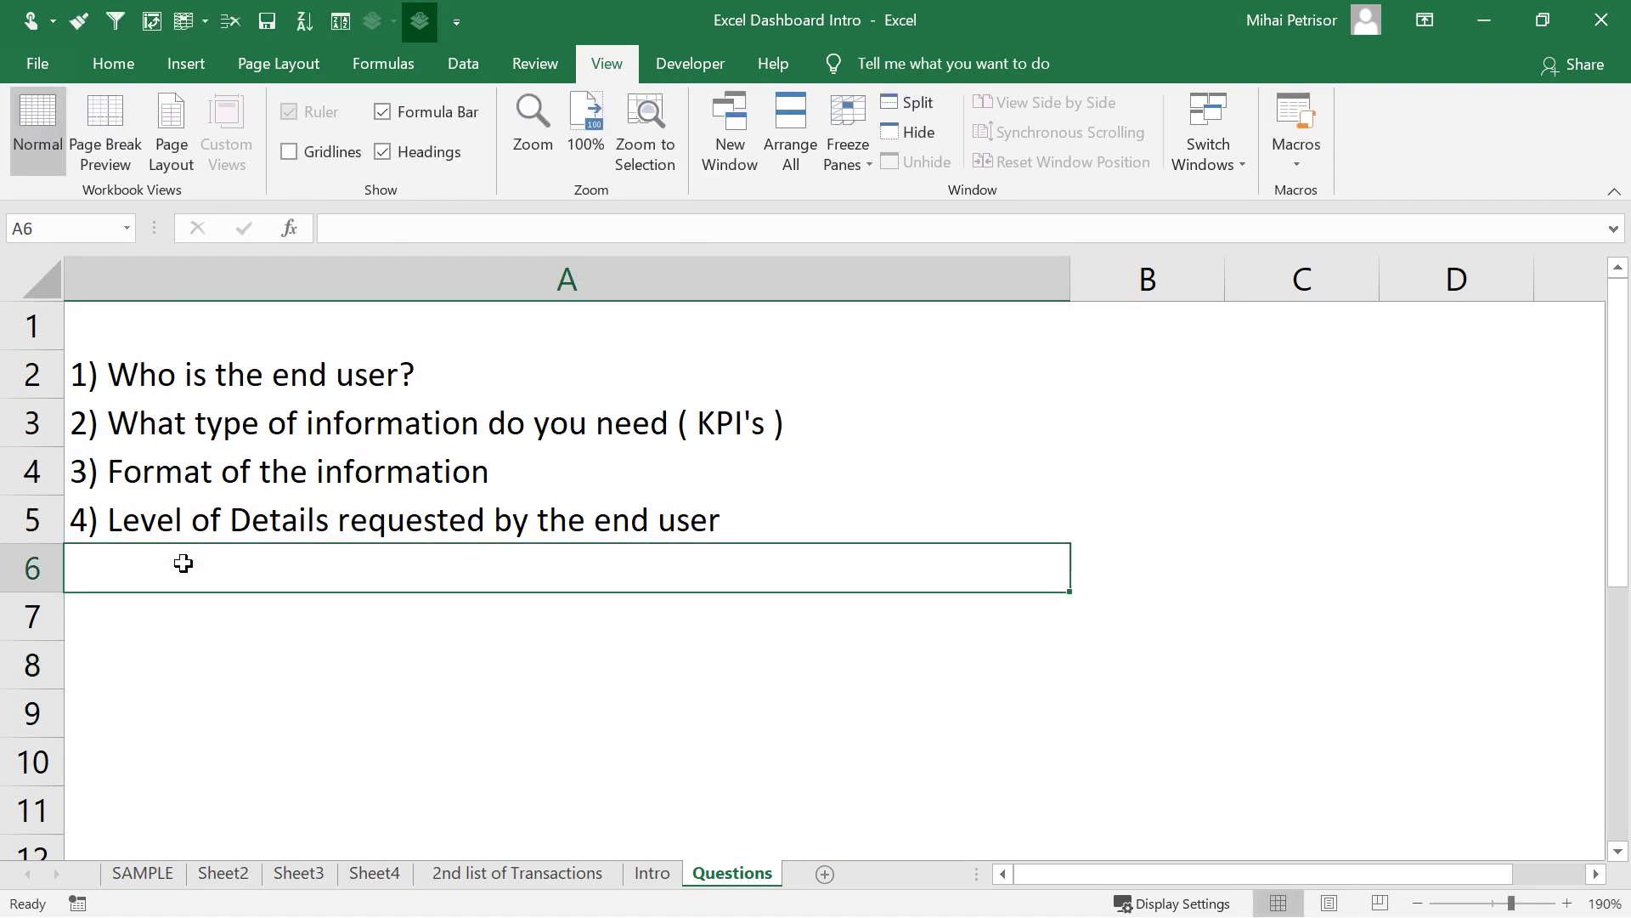
type("5)")
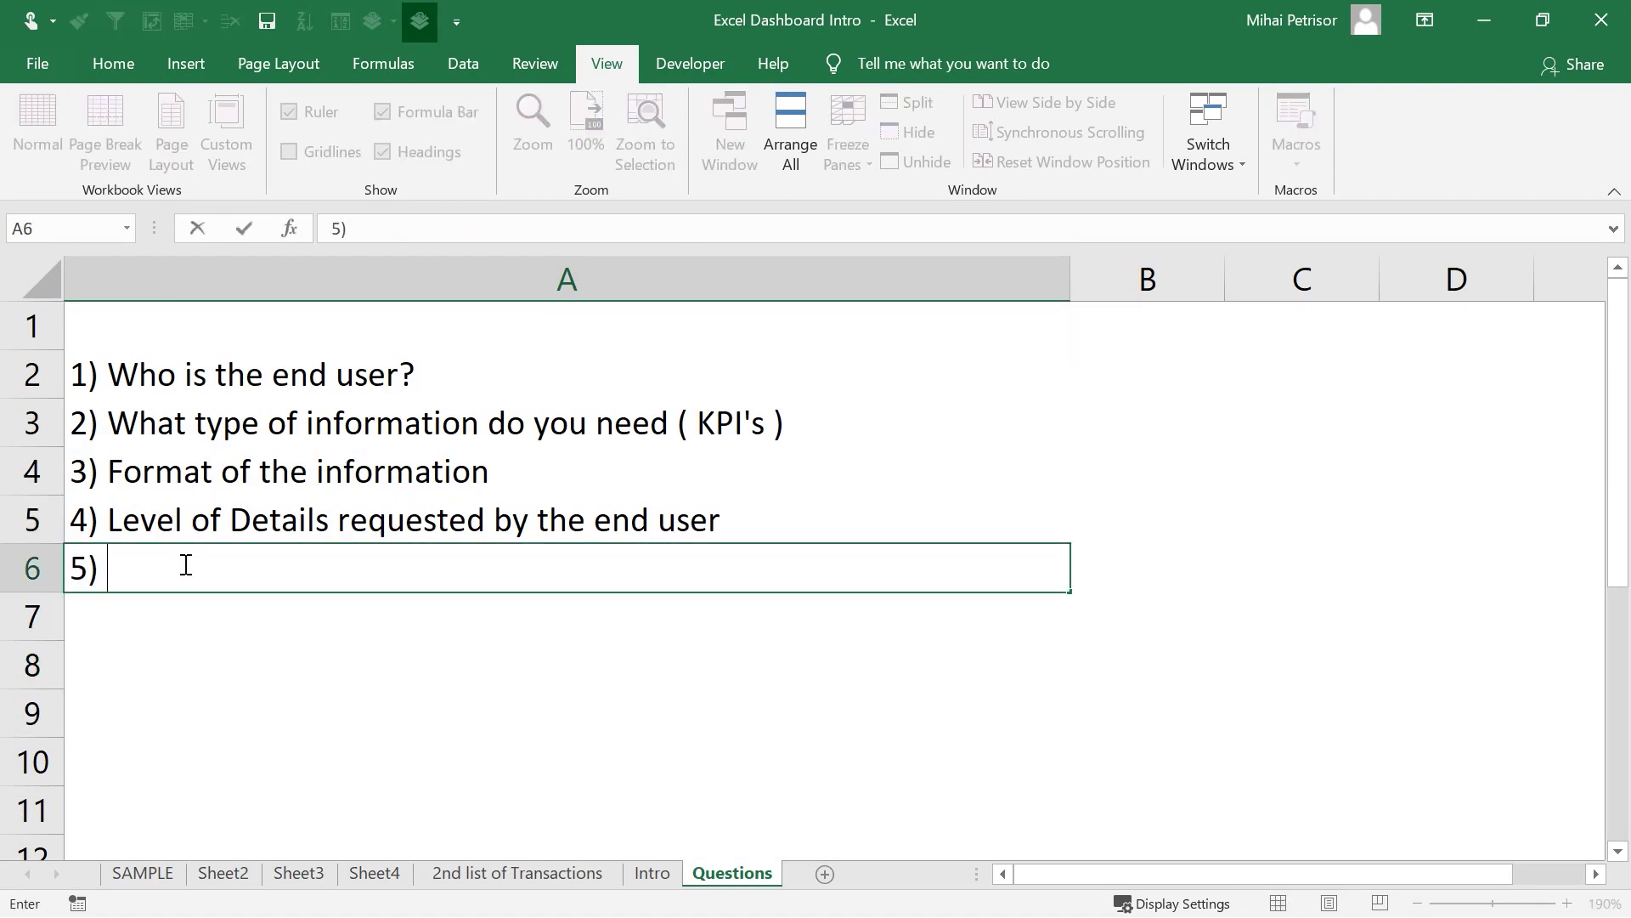
type(" Frequen")
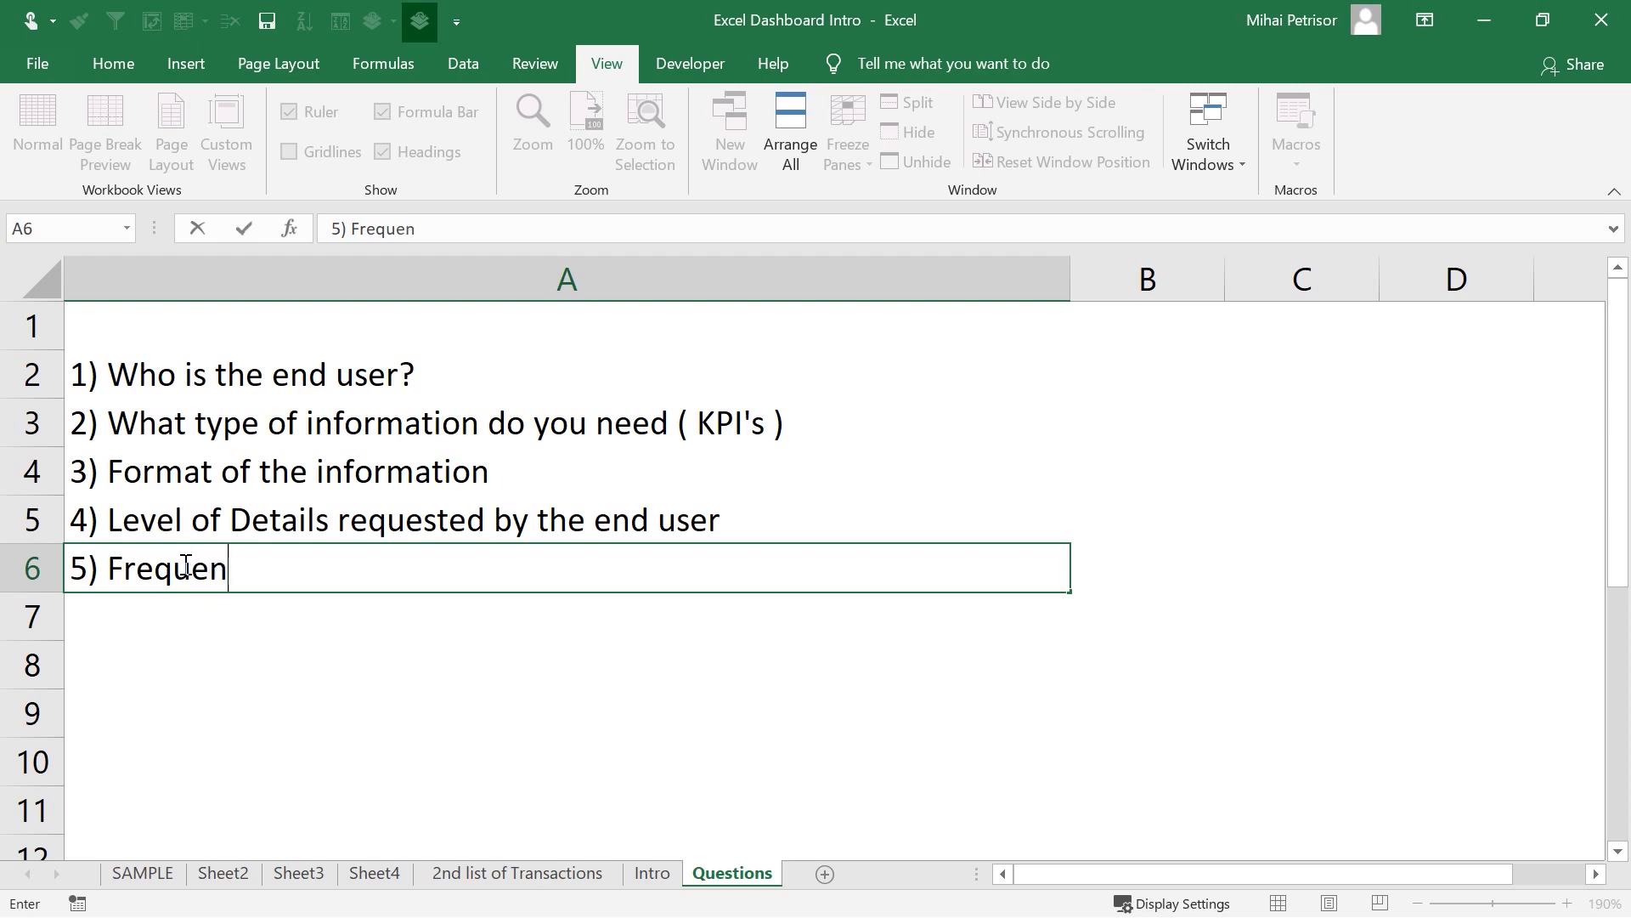
type("cy of")
type("the das")
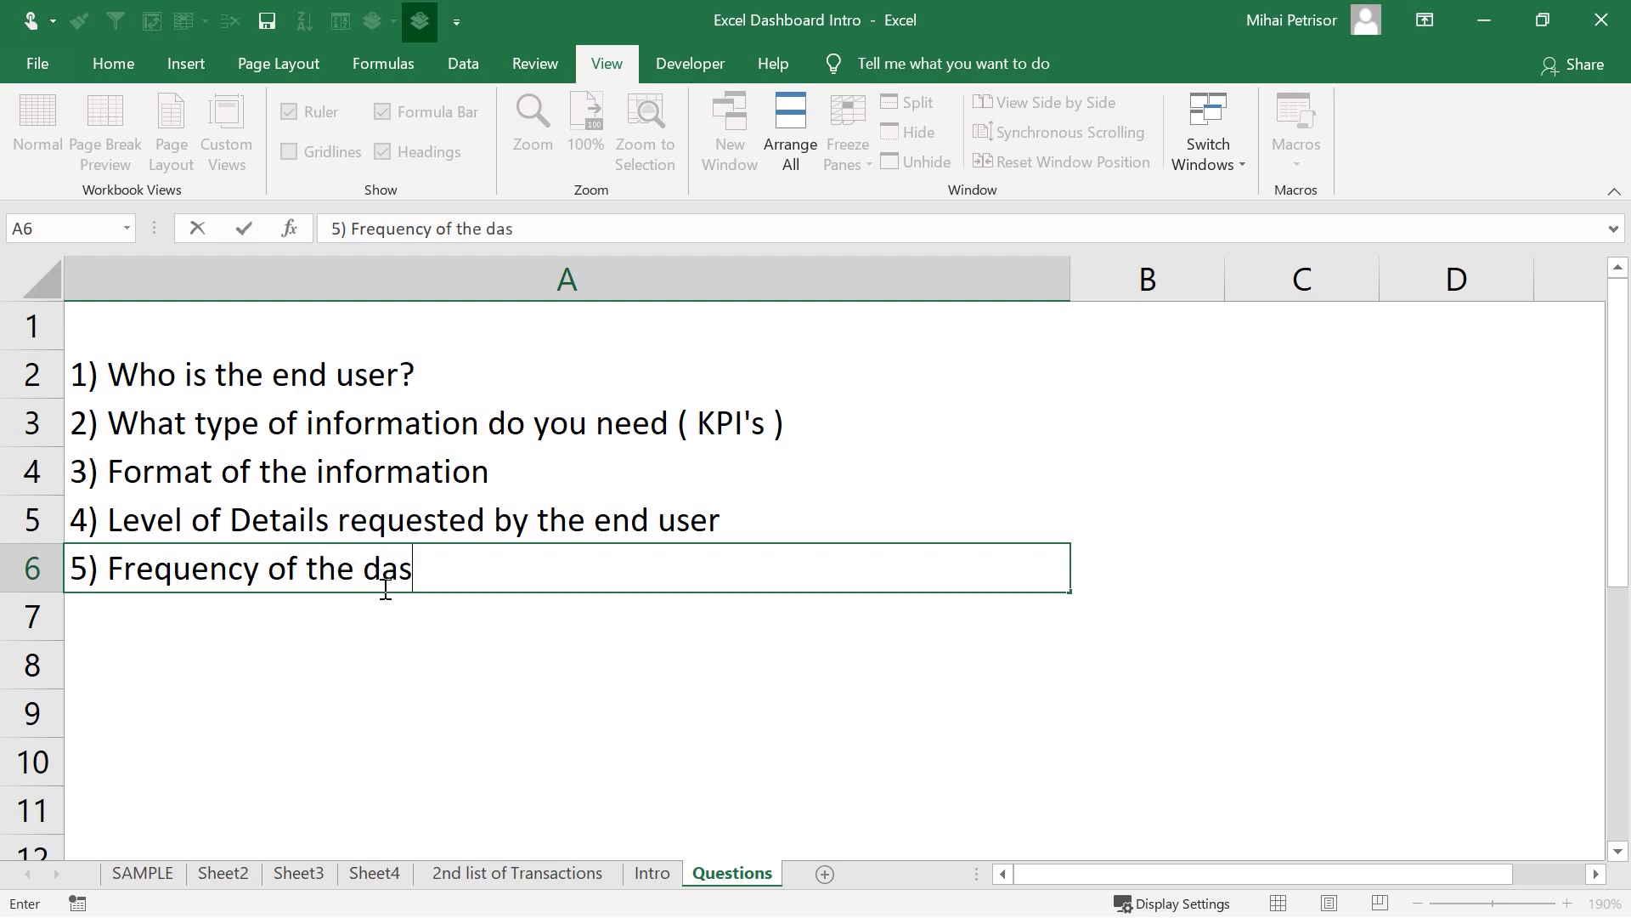
type("hboard upda")
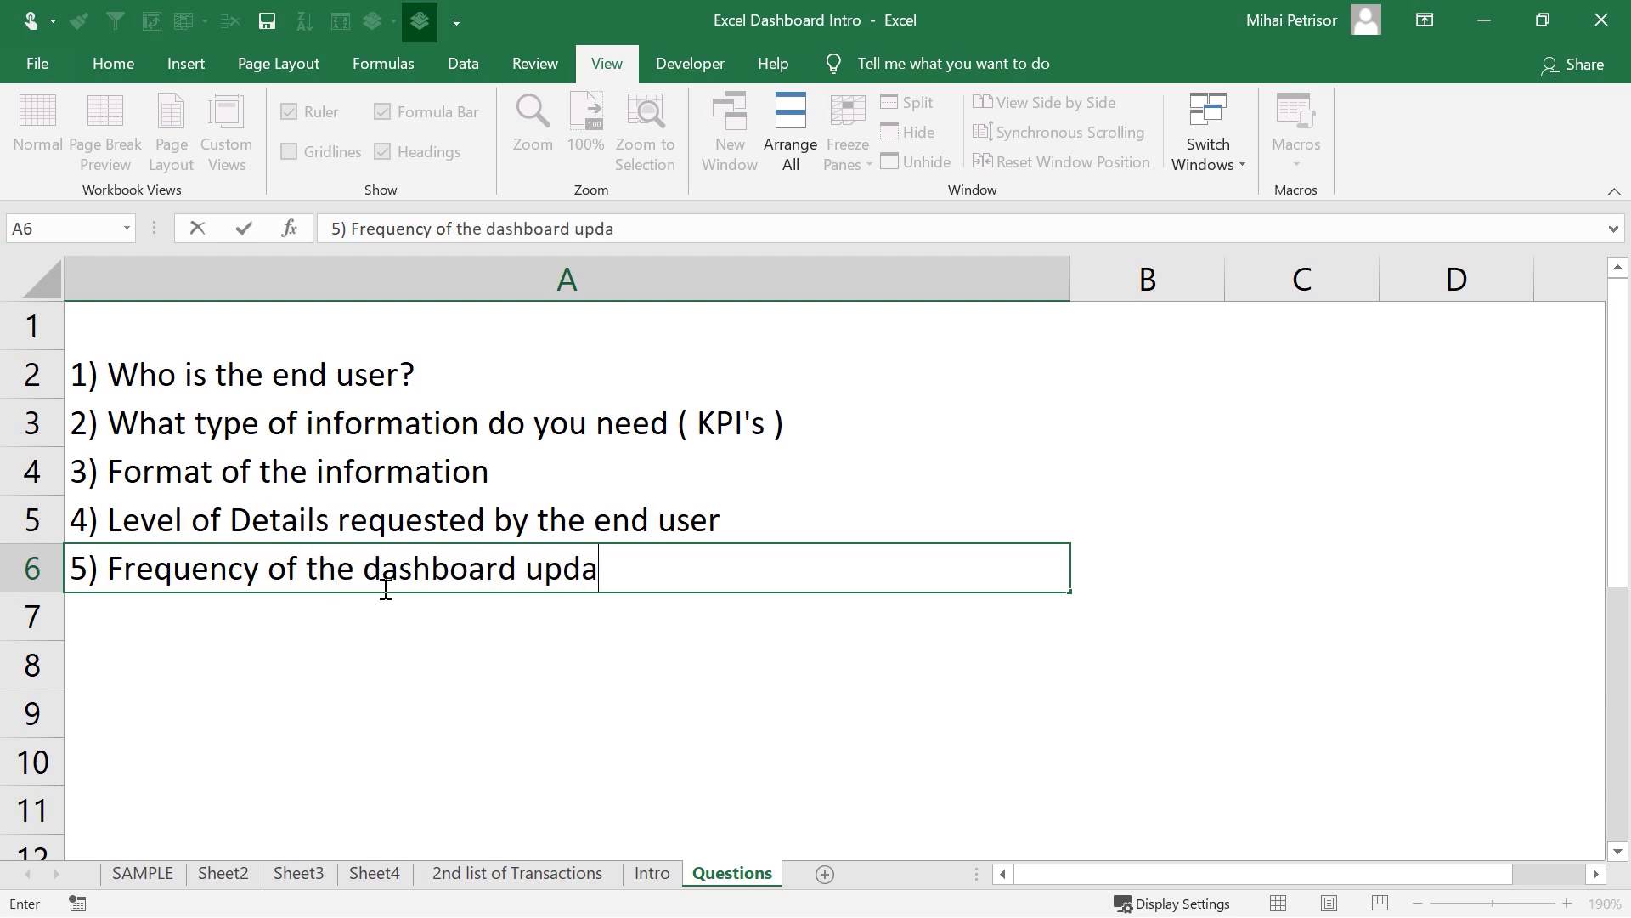
type("te")
left_click(431, 649)
- Look over the SAMPLE dashboard and view the transaction data on the 2nd list of Transactions sheet
left_click(161, 874)
scroll(805, 572, "down", 6)
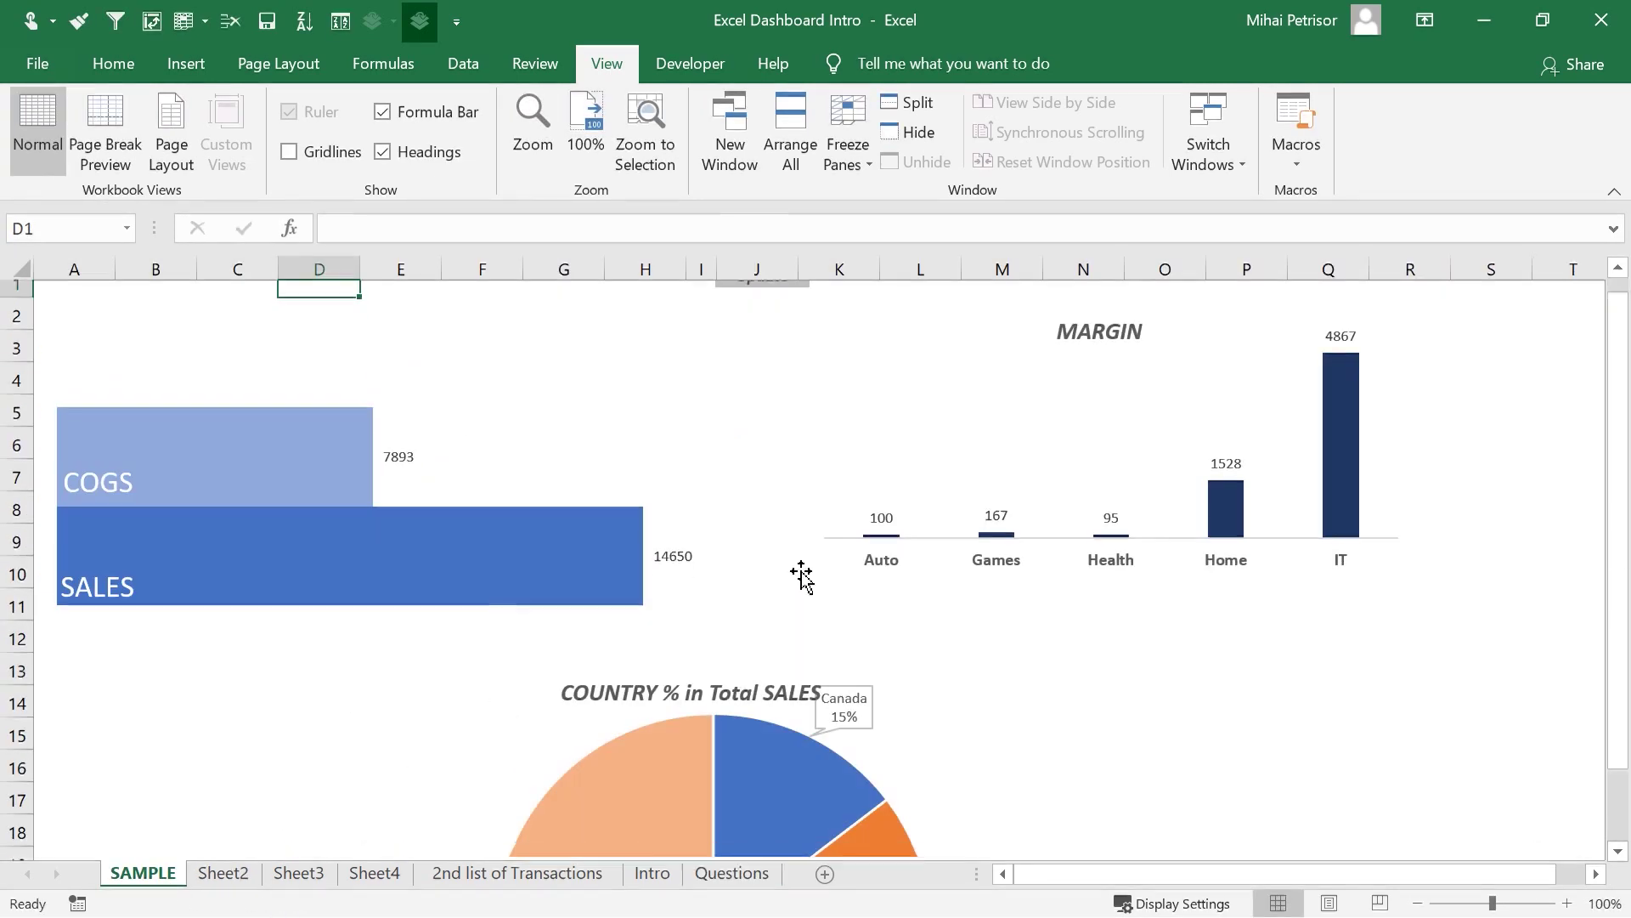
scroll(815, 578, "up", 6)
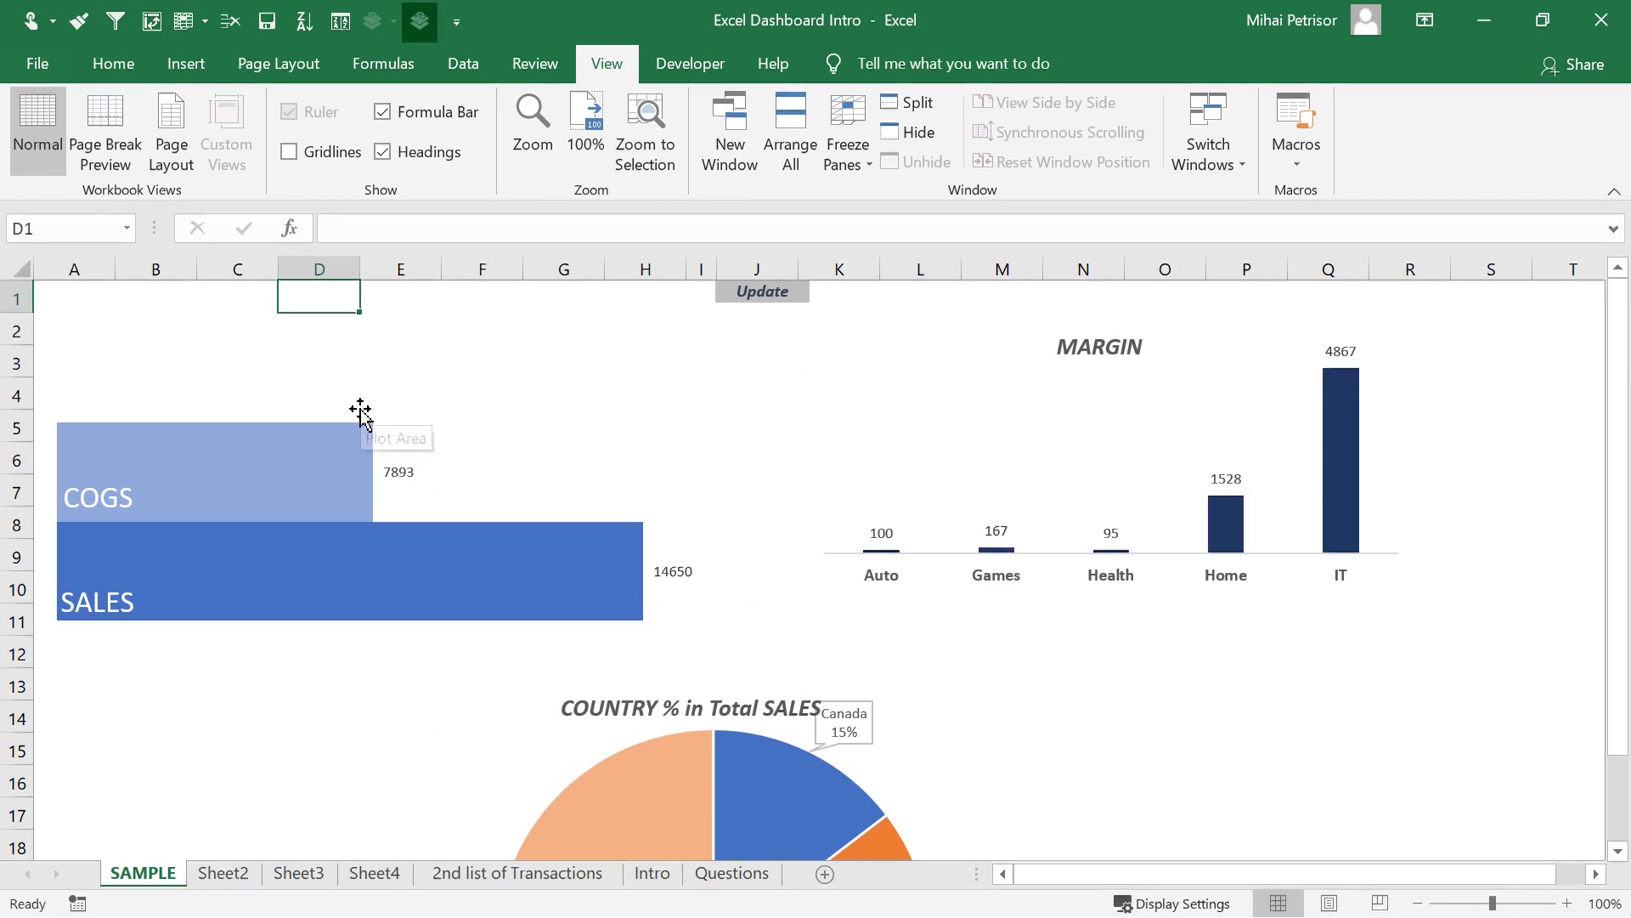
left_click(1358, 758)
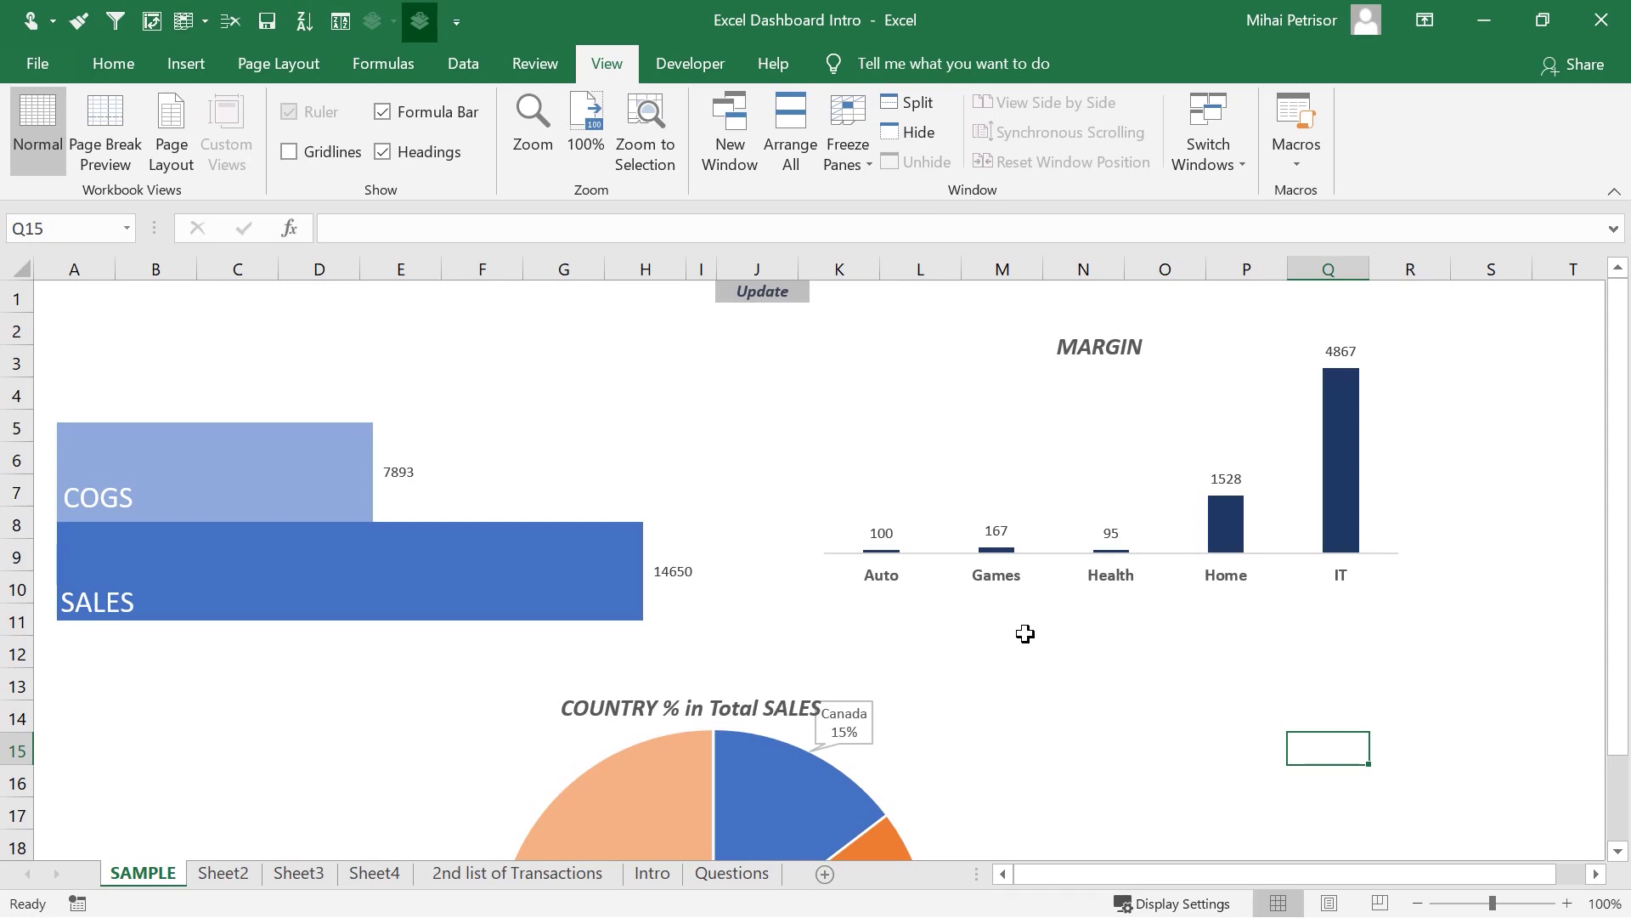
left_click(299, 873)
left_click(442, 874)
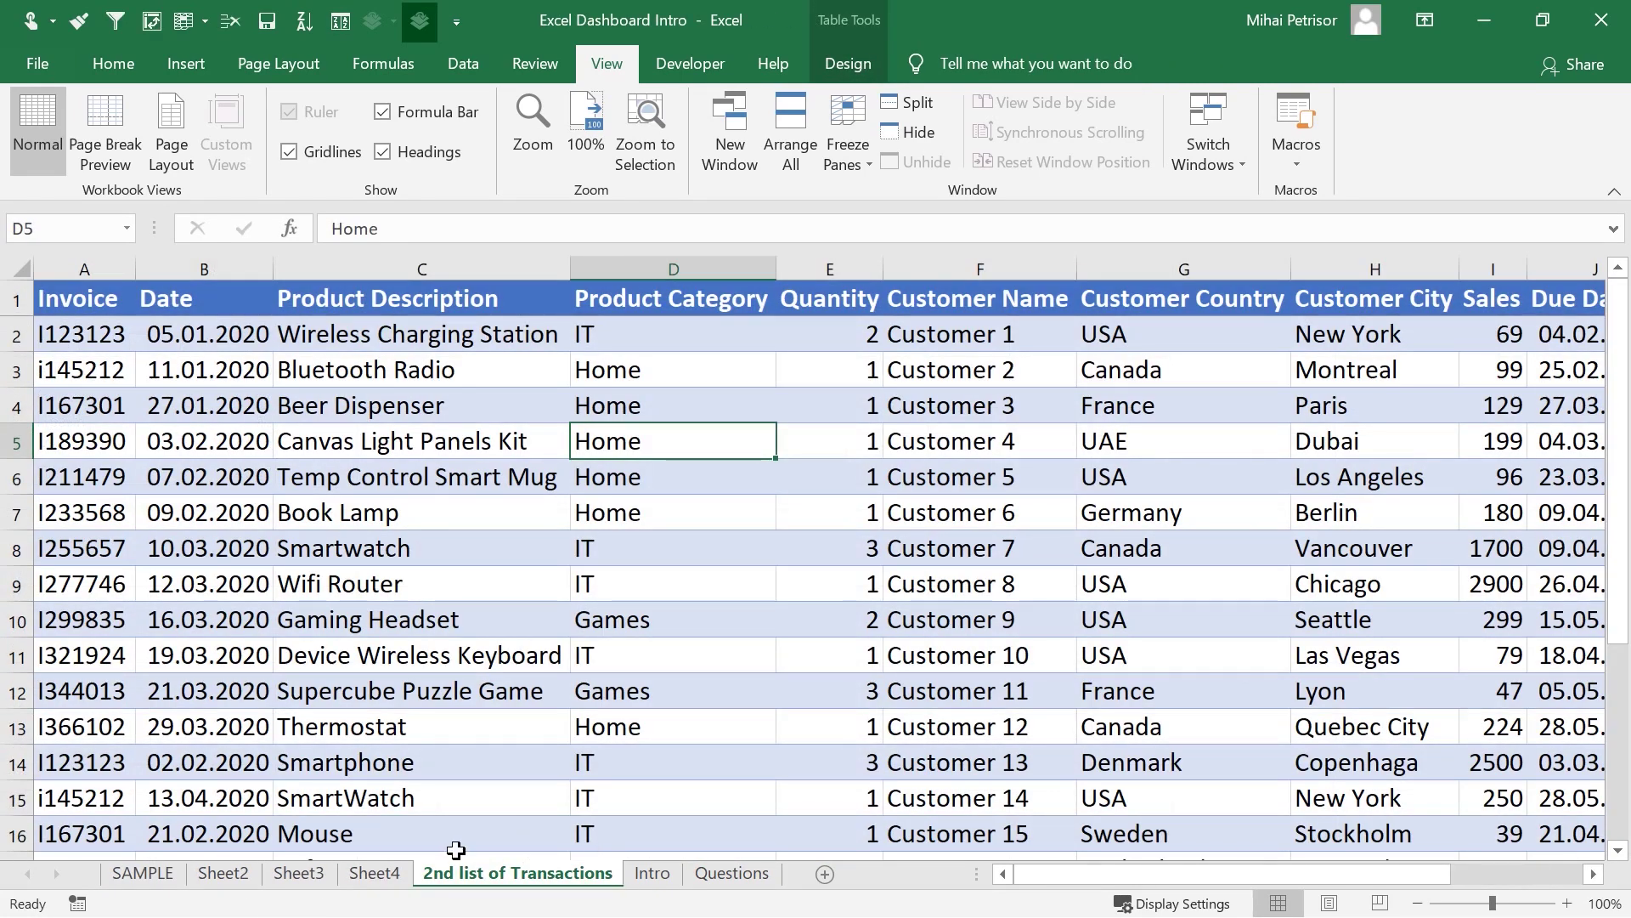
- Return to the SAMPLE dashboard and examine its COGS and sales, margin and country share charts
left_click(142, 873)
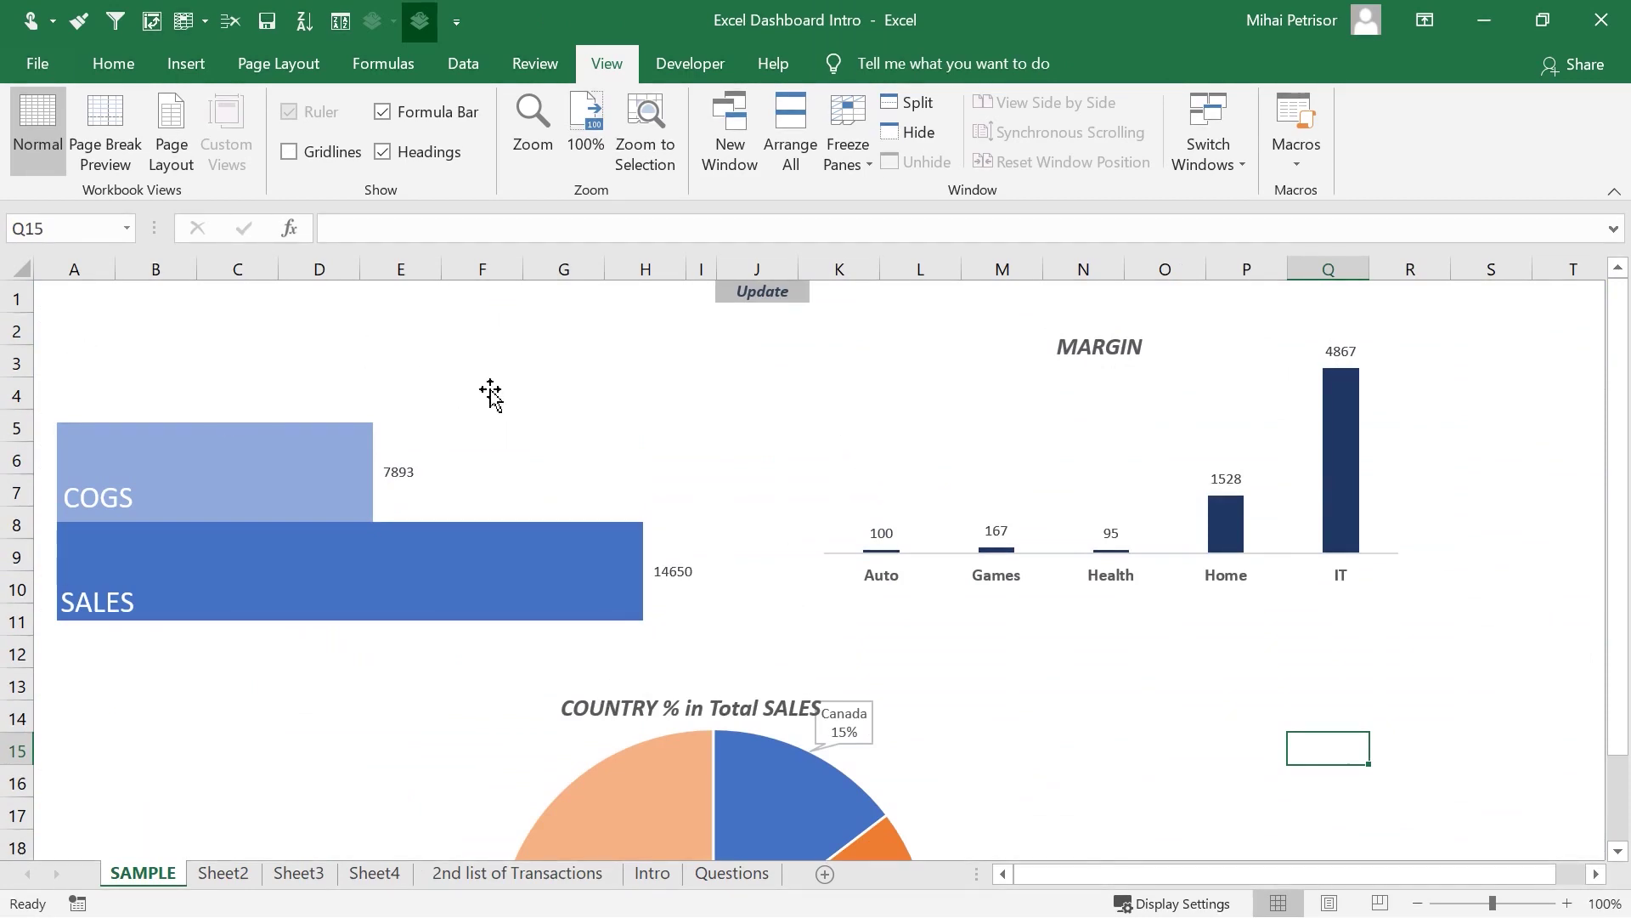
scroll(1136, 597, "down", 3)
scroll(1104, 595, "down", 2)
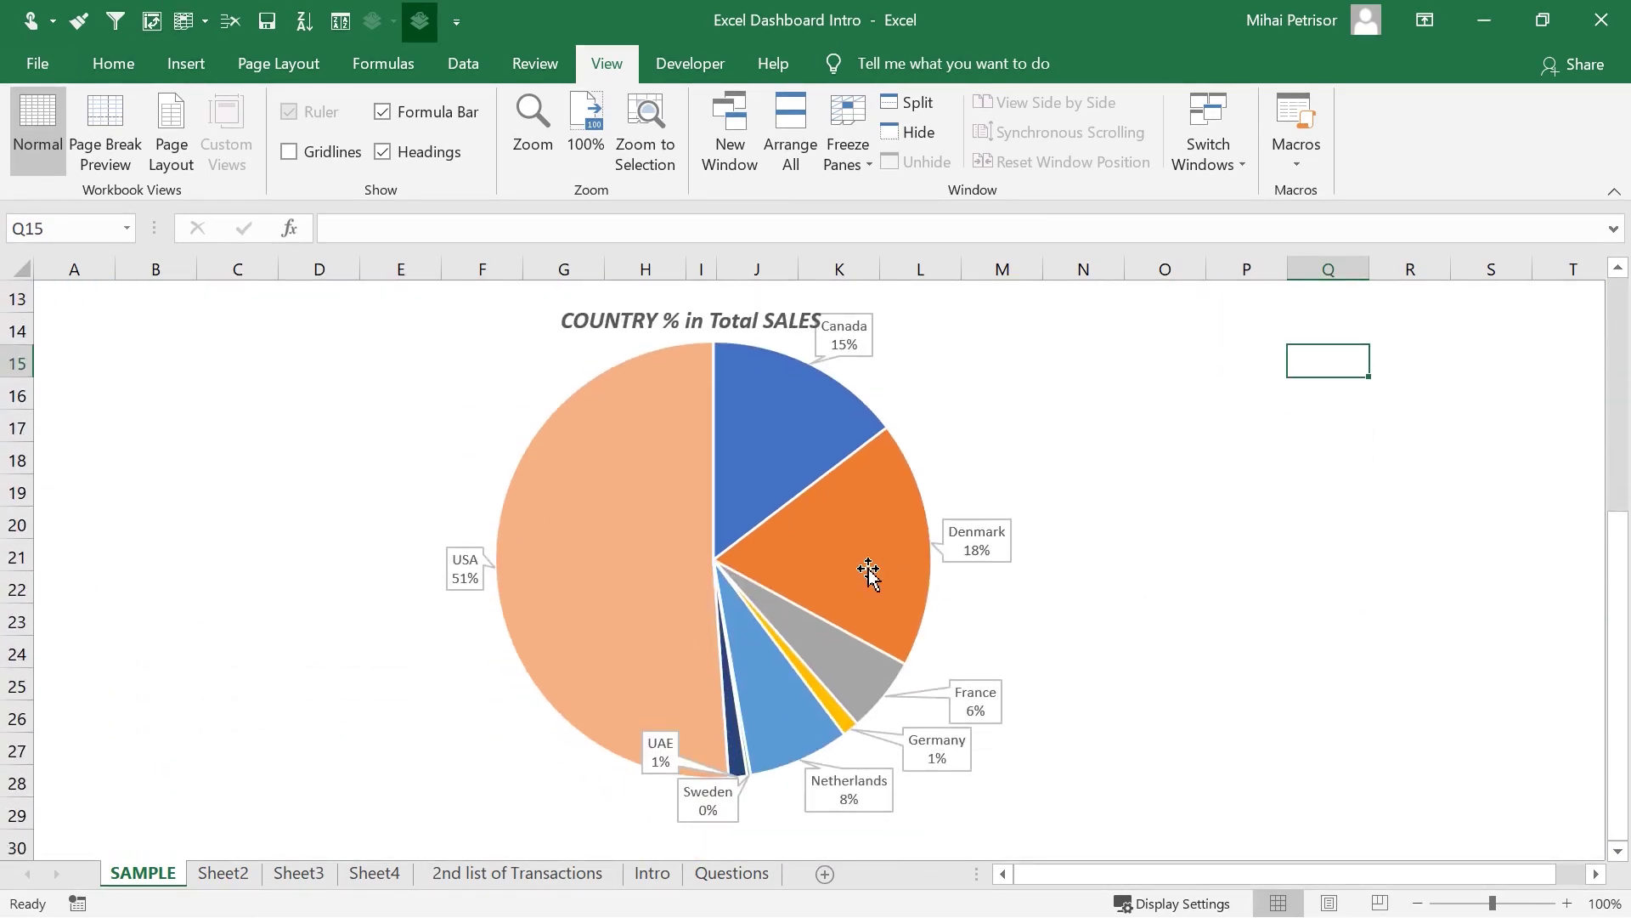
scroll(977, 672, "up", 4)
scroll(995, 672, "down", 3)
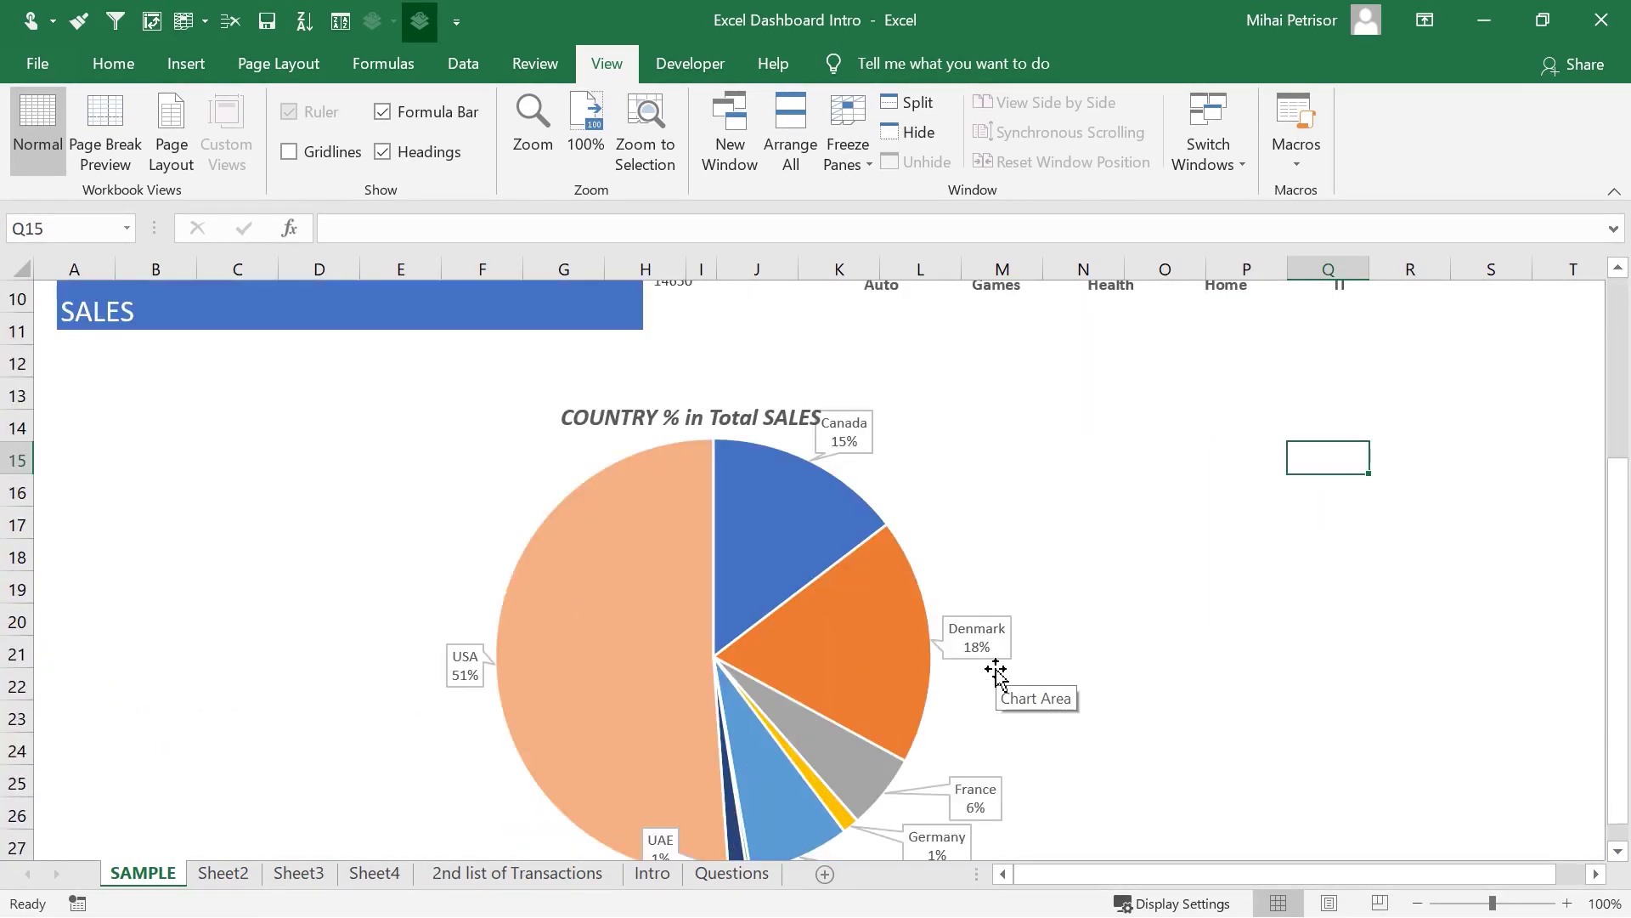
scroll(994, 671, "up", 3)
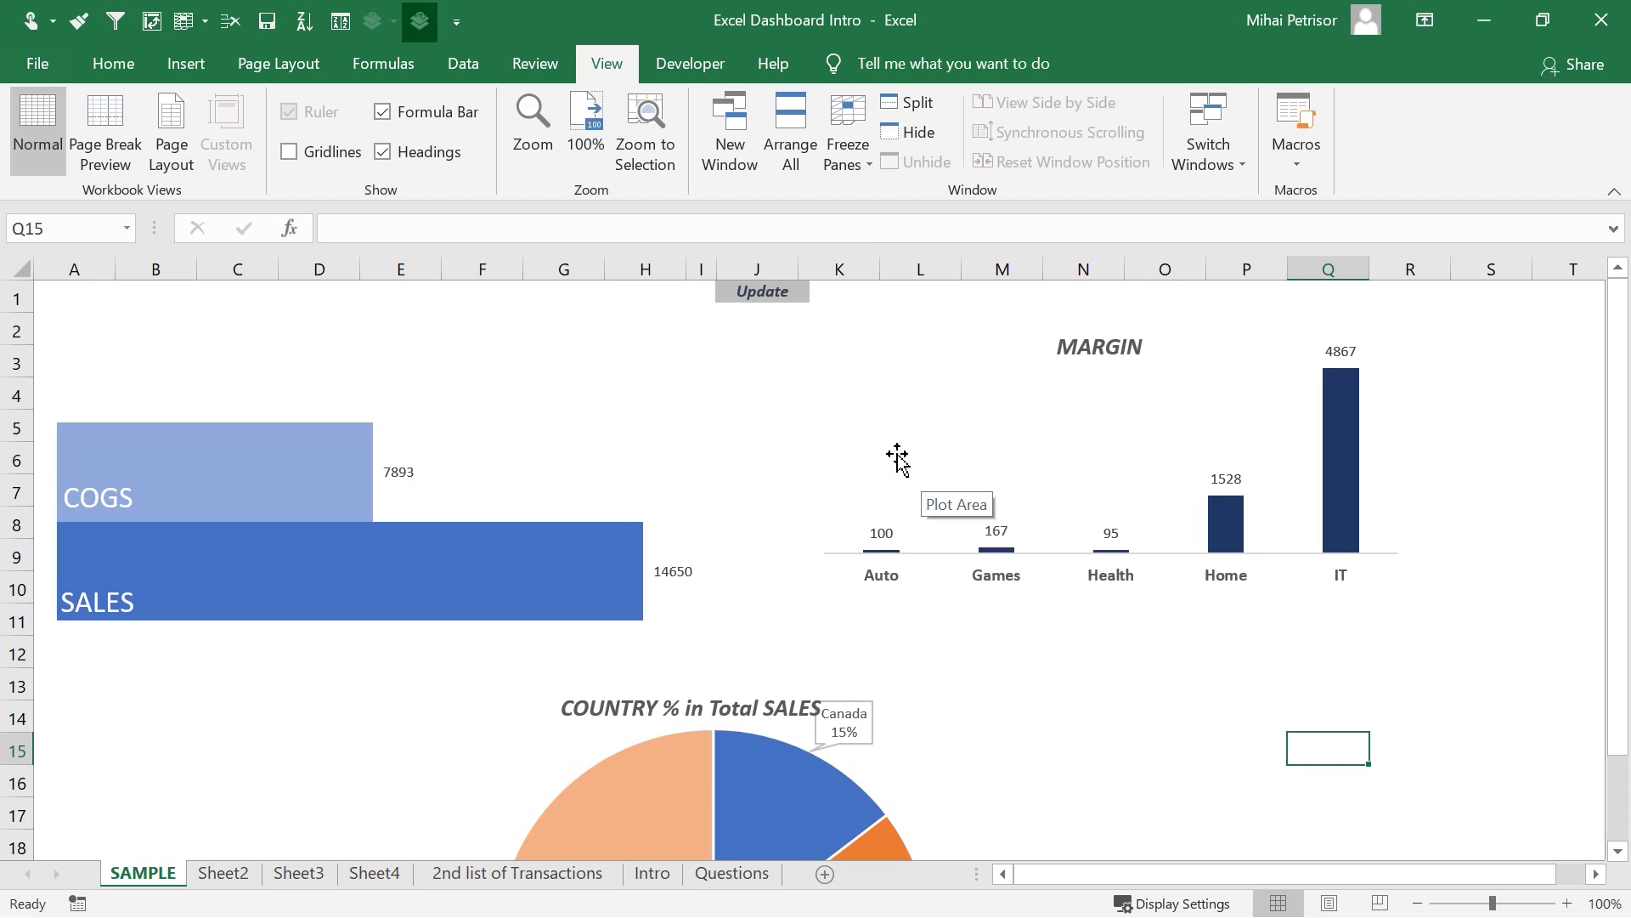
scroll(637, 535, "down", 2)
scroll(671, 484, "up", 2)
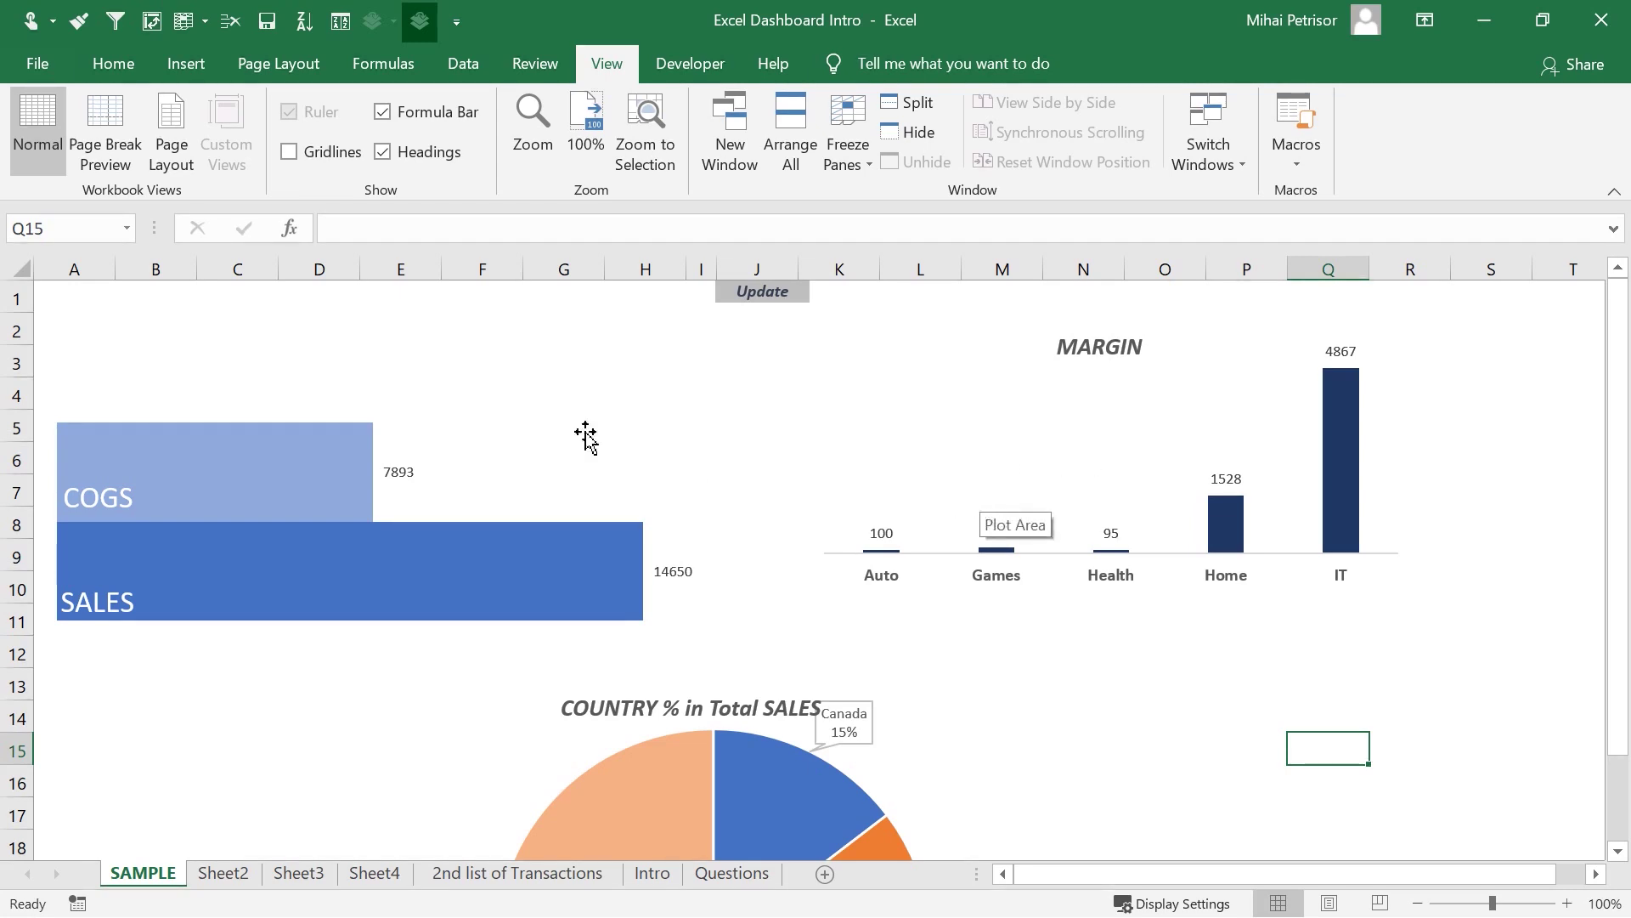
- Select the country pie chart and the COGS and sales chart on the SAMPLE dashboard, ending with cell Q14 selected
left_click(1228, 730)
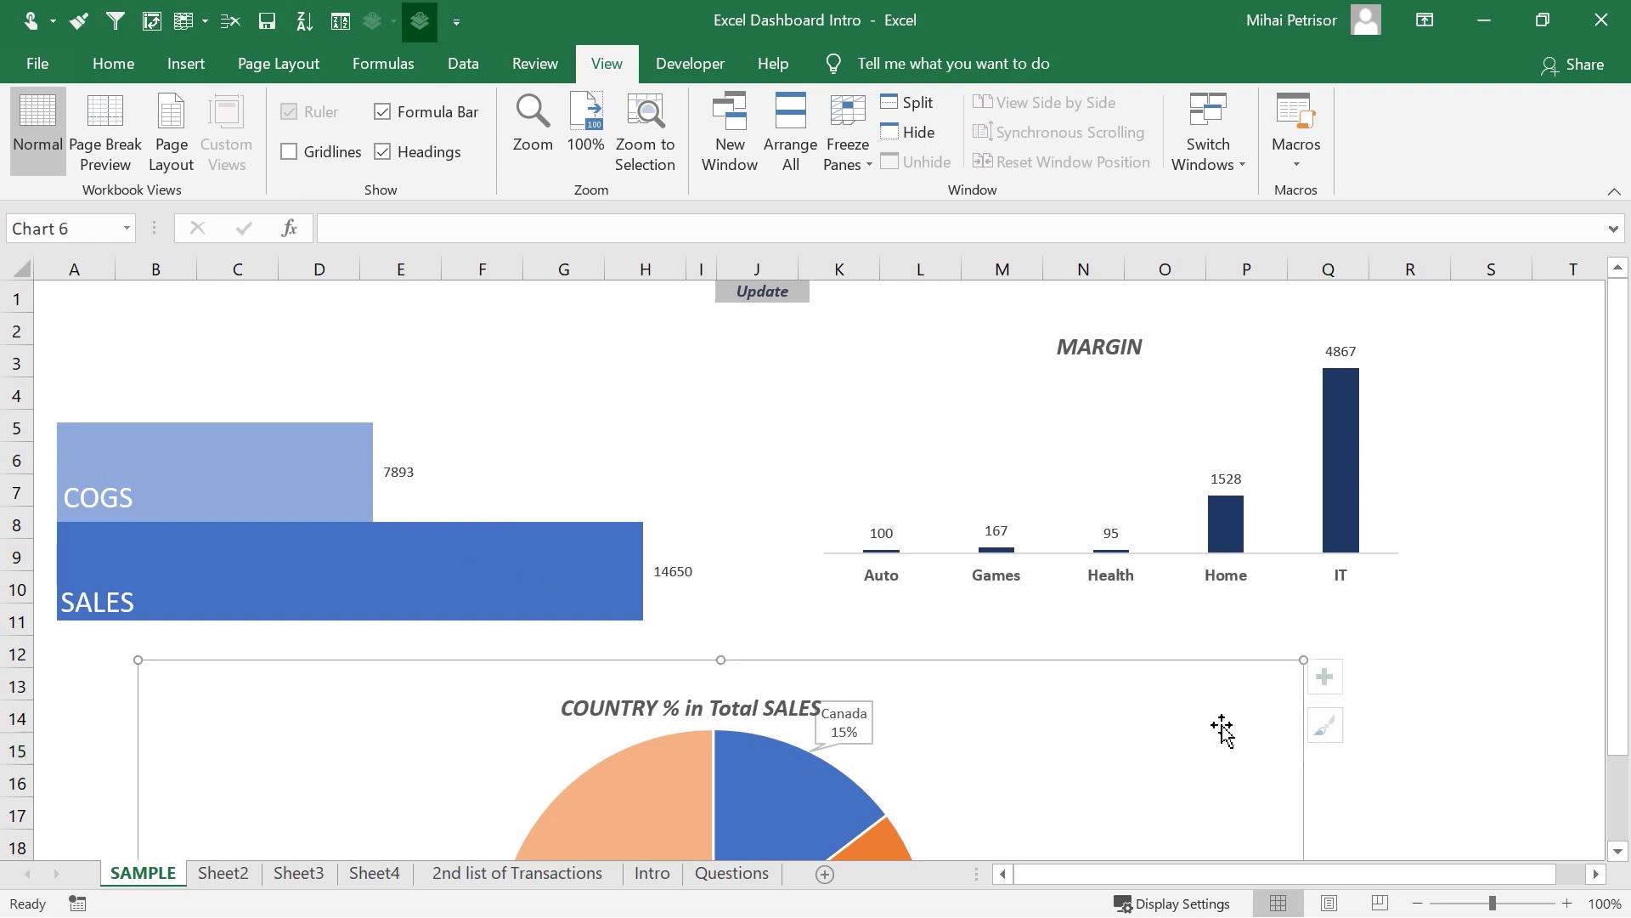
left_click(1475, 621)
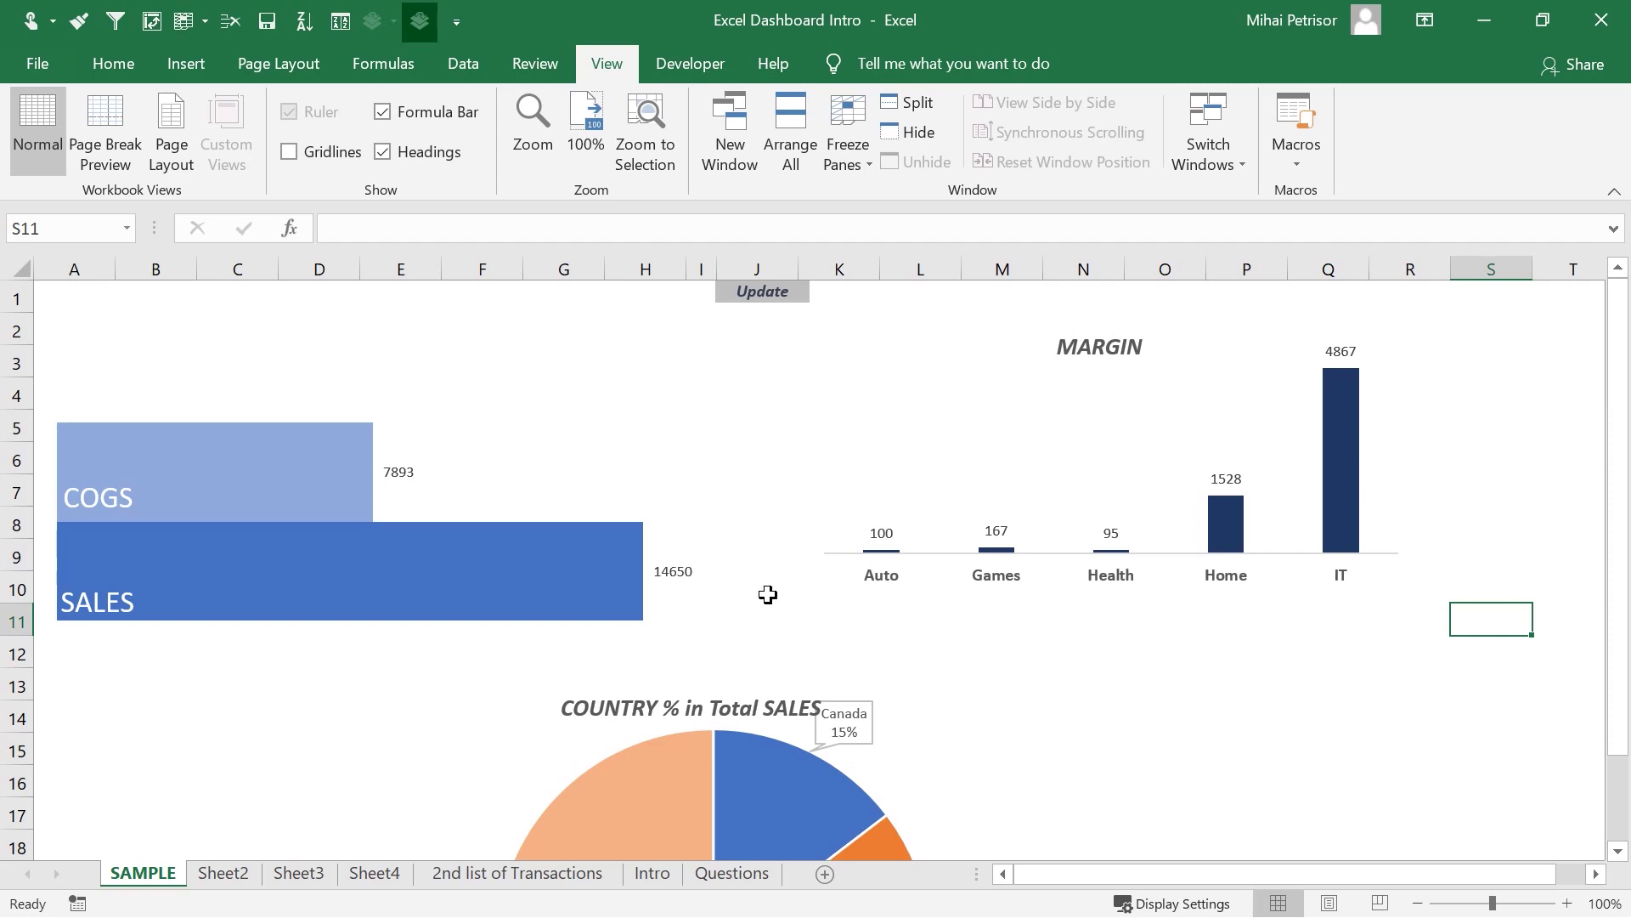
left_click(1289, 703)
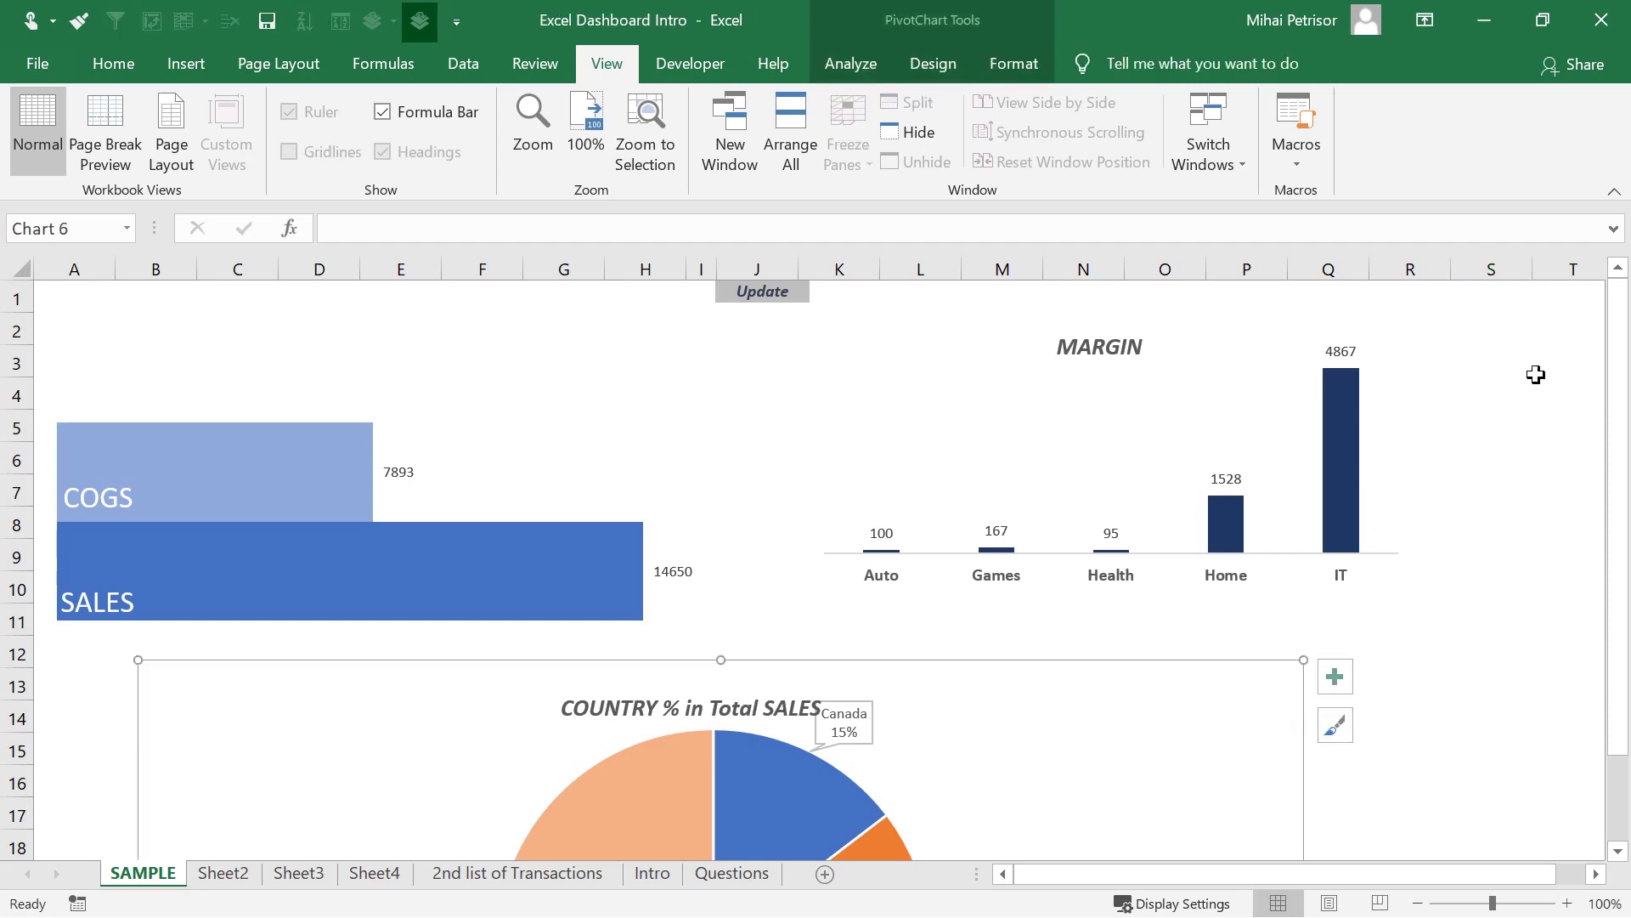
left_click(1415, 365)
left_click(102, 687)
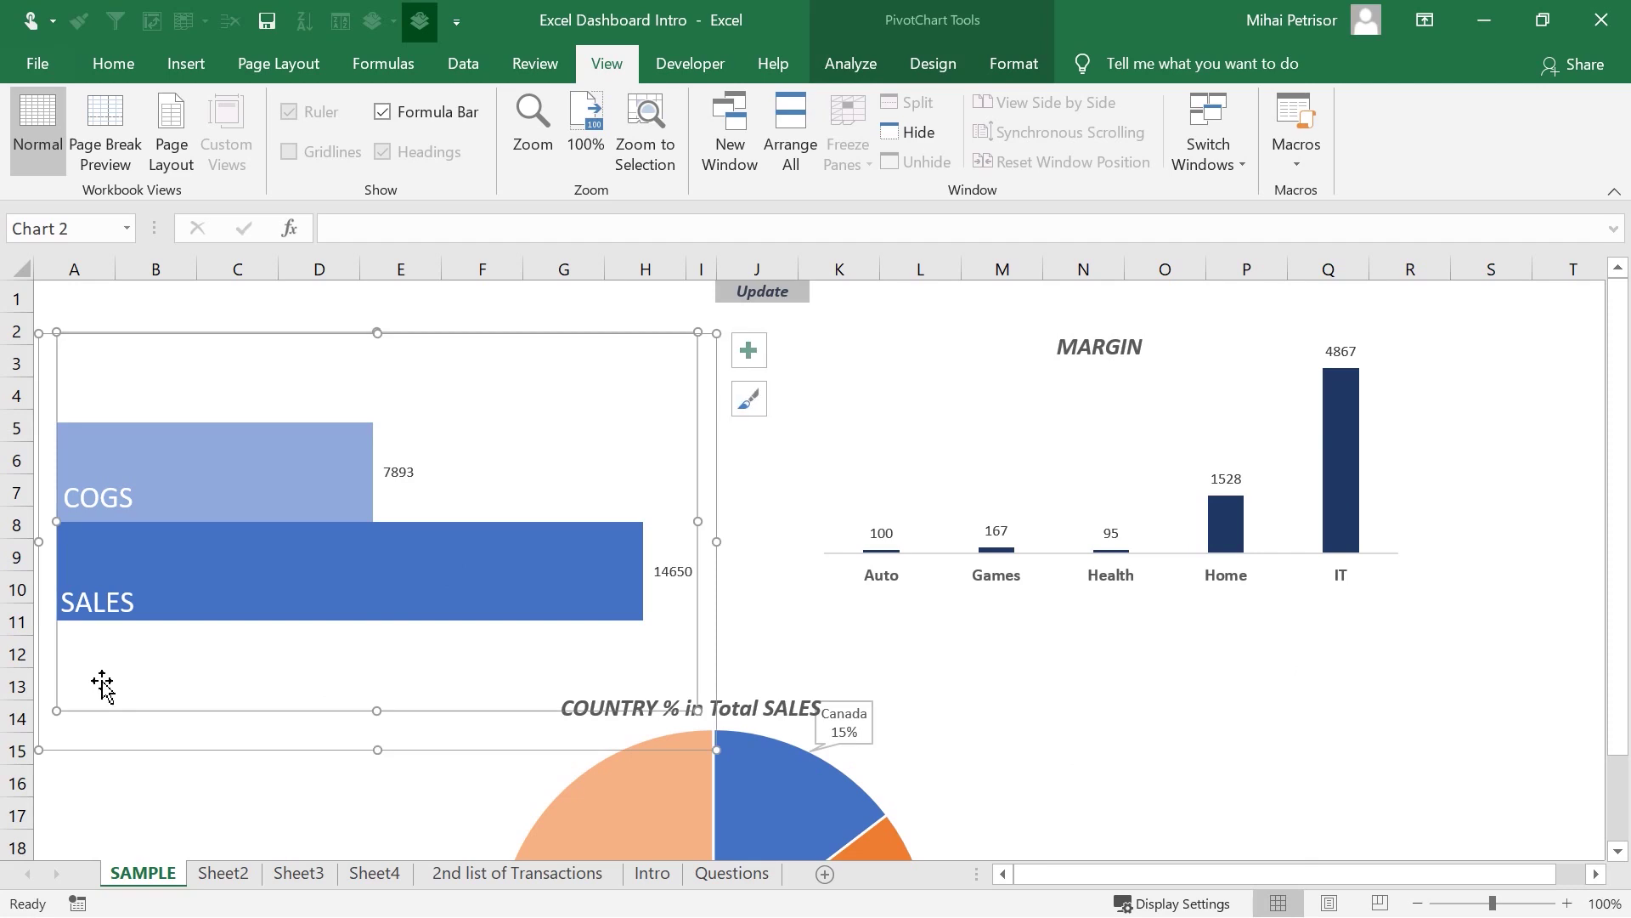
left_click(1325, 716)
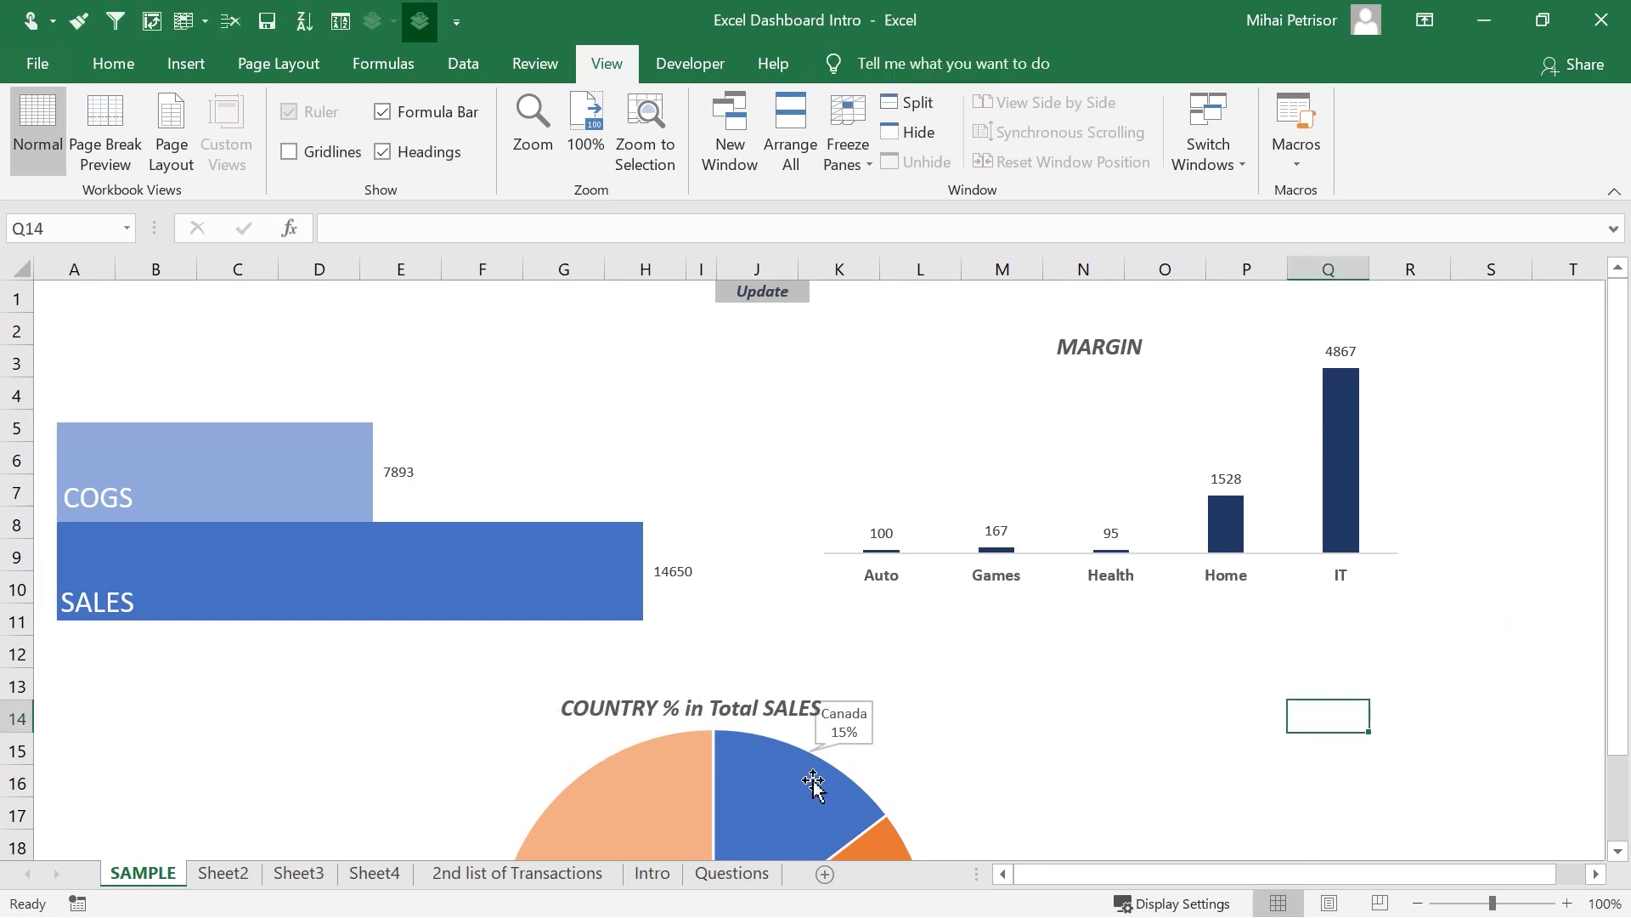
- On the Questions sheet, enter "6) End user Device" in cell A7
left_click(731, 873)
left_click(208, 610)
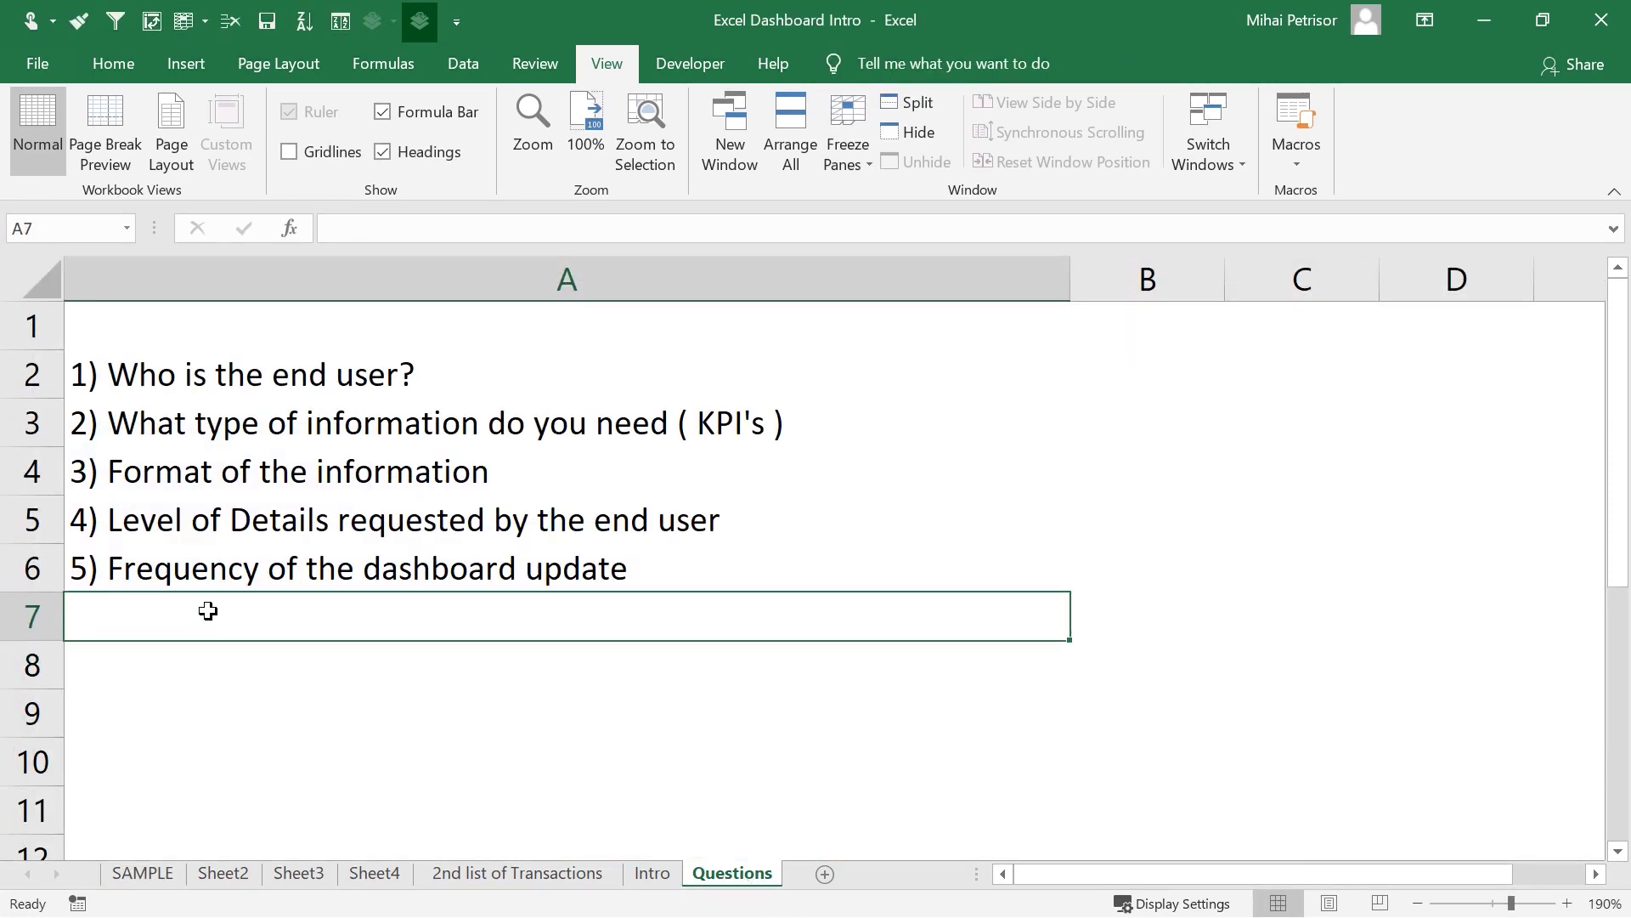
type("6)")
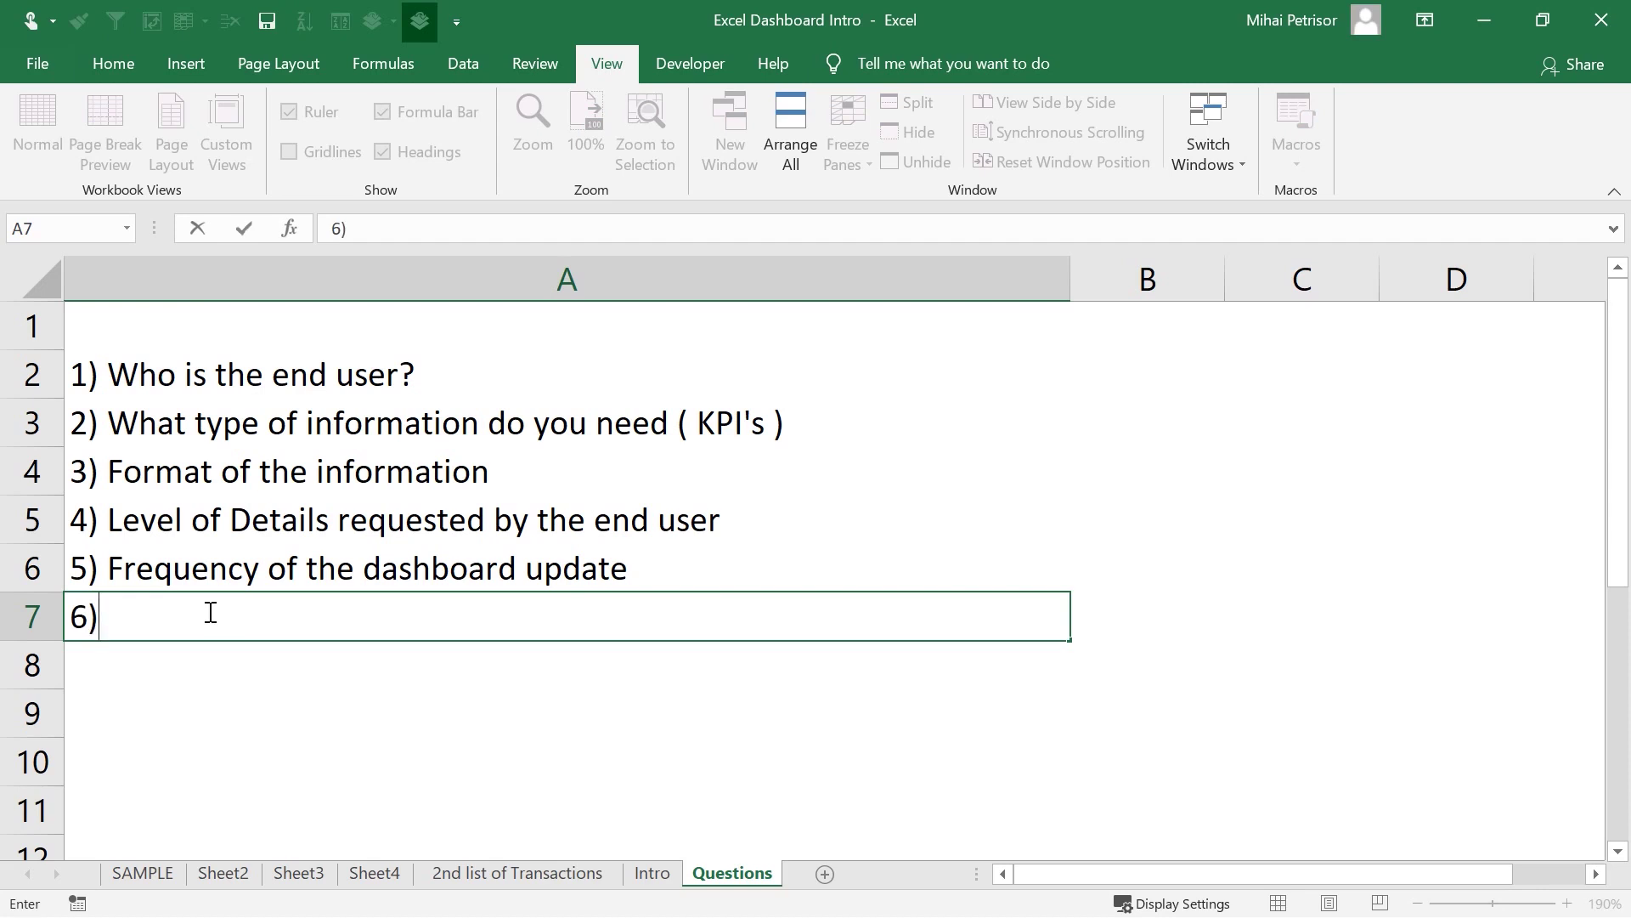
type(" Device")
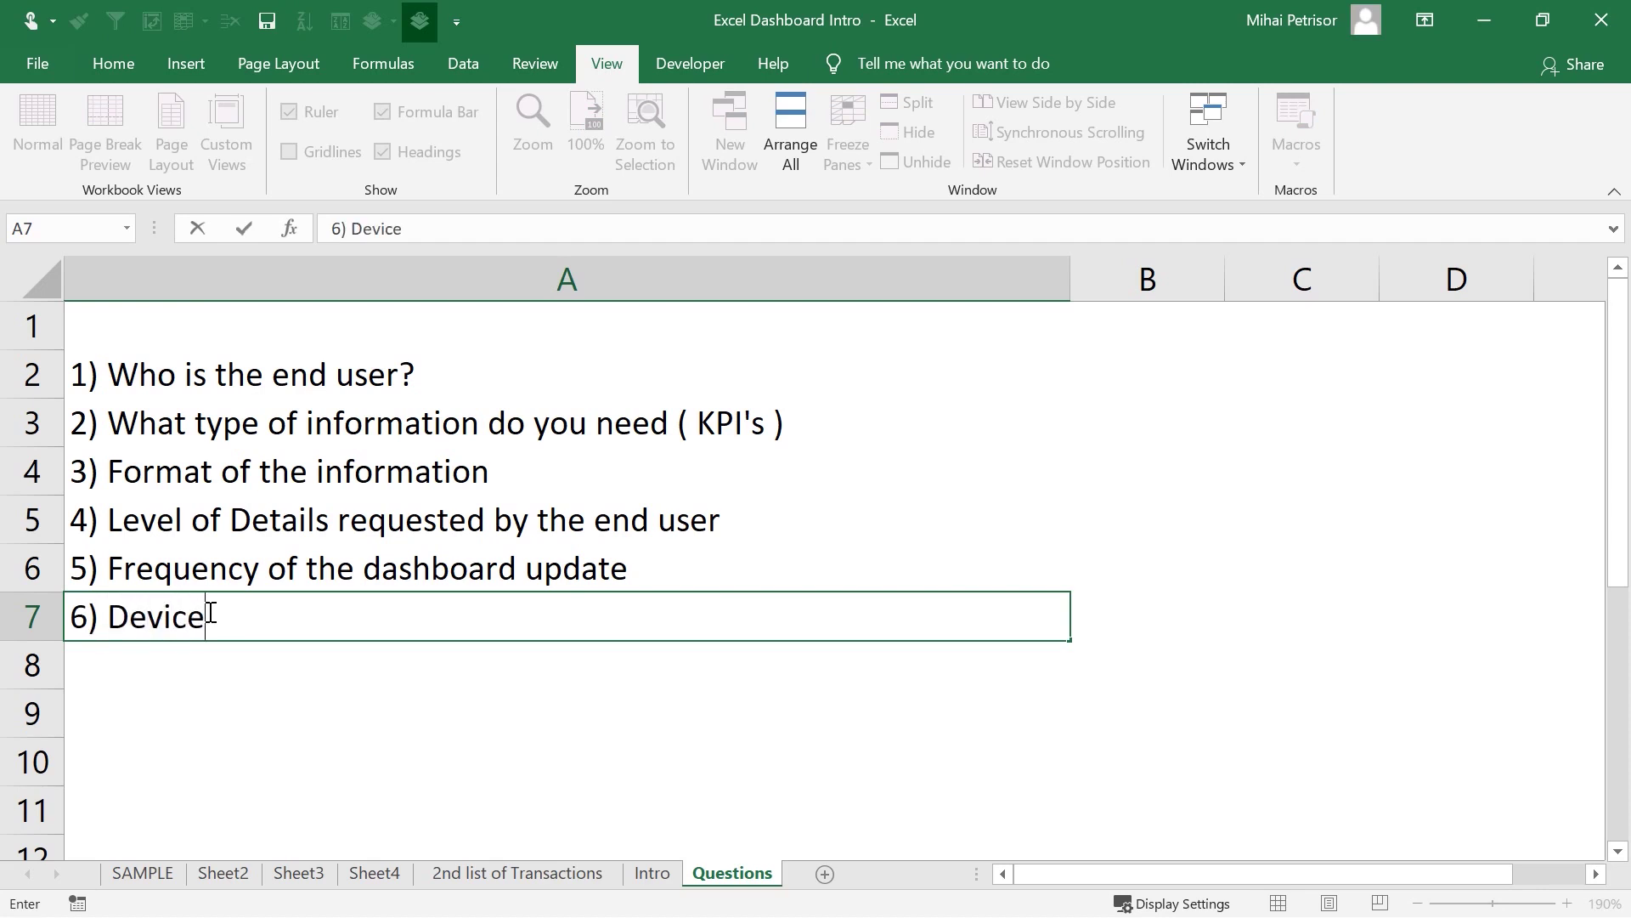
left_click(117, 617)
key("shift+Right")
double_click(117, 617)
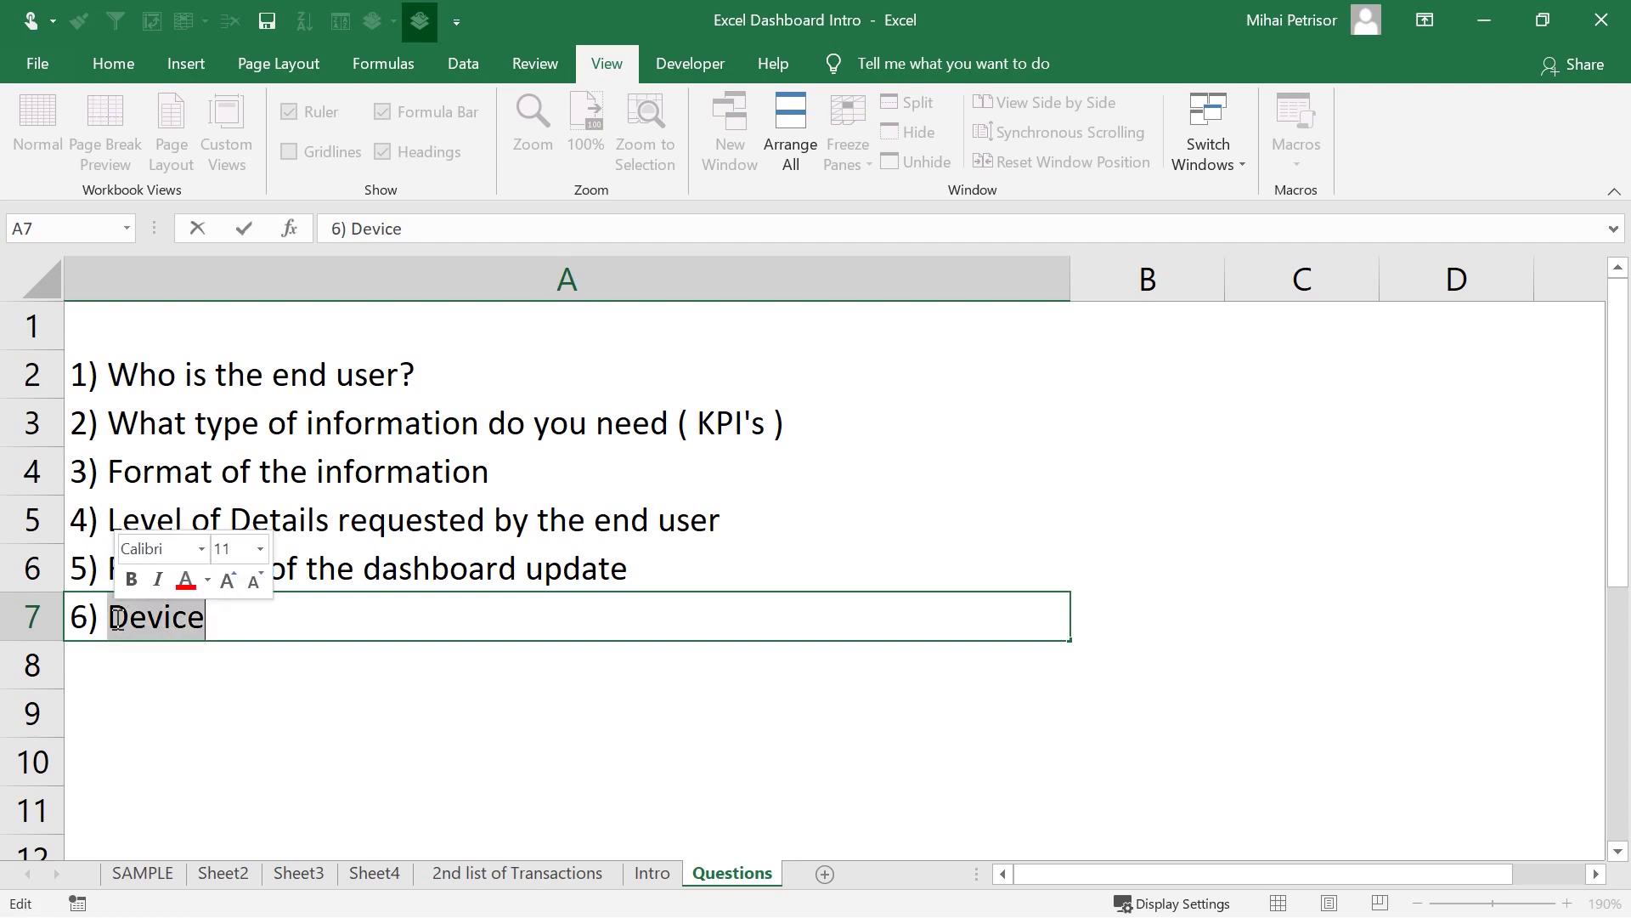
type("End ")
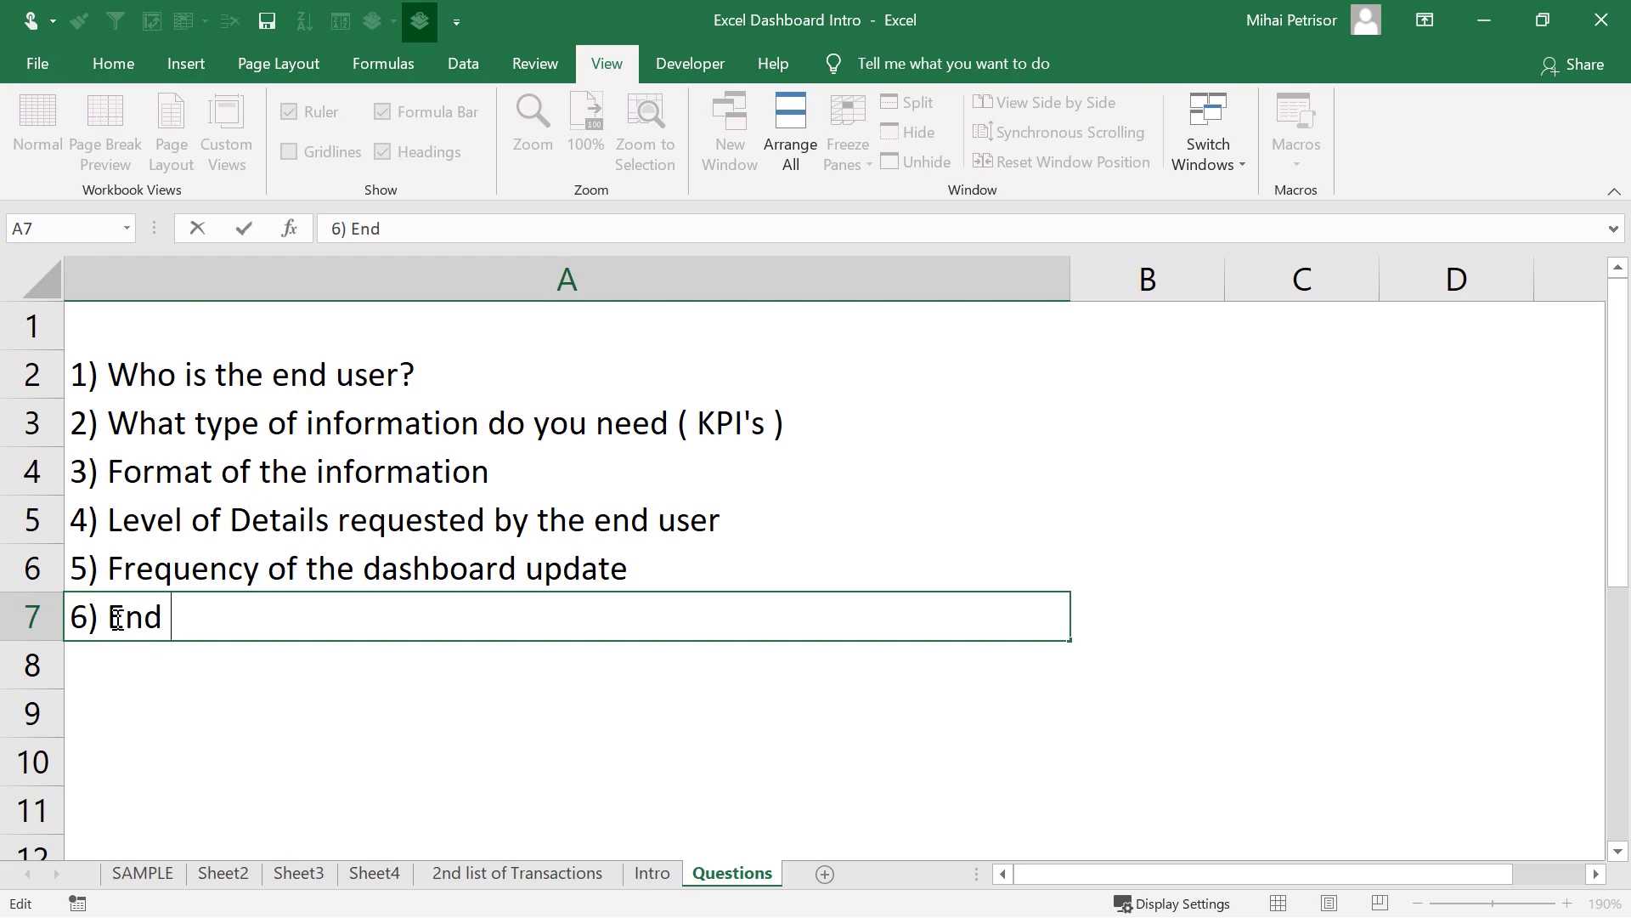
type("user Device")
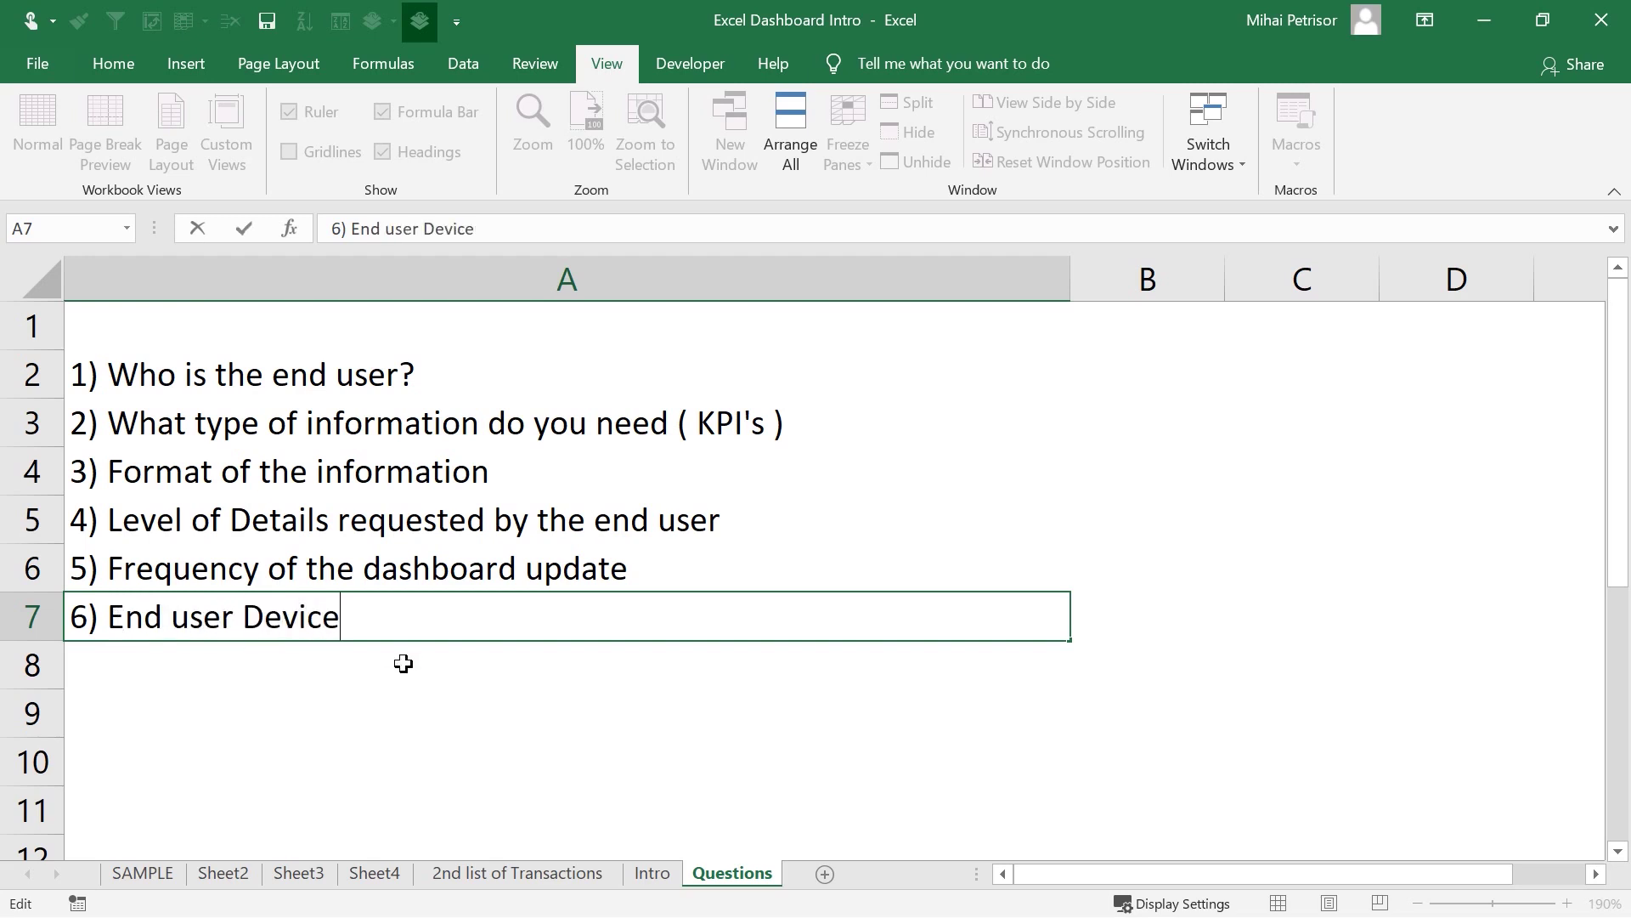
left_click(356, 695)
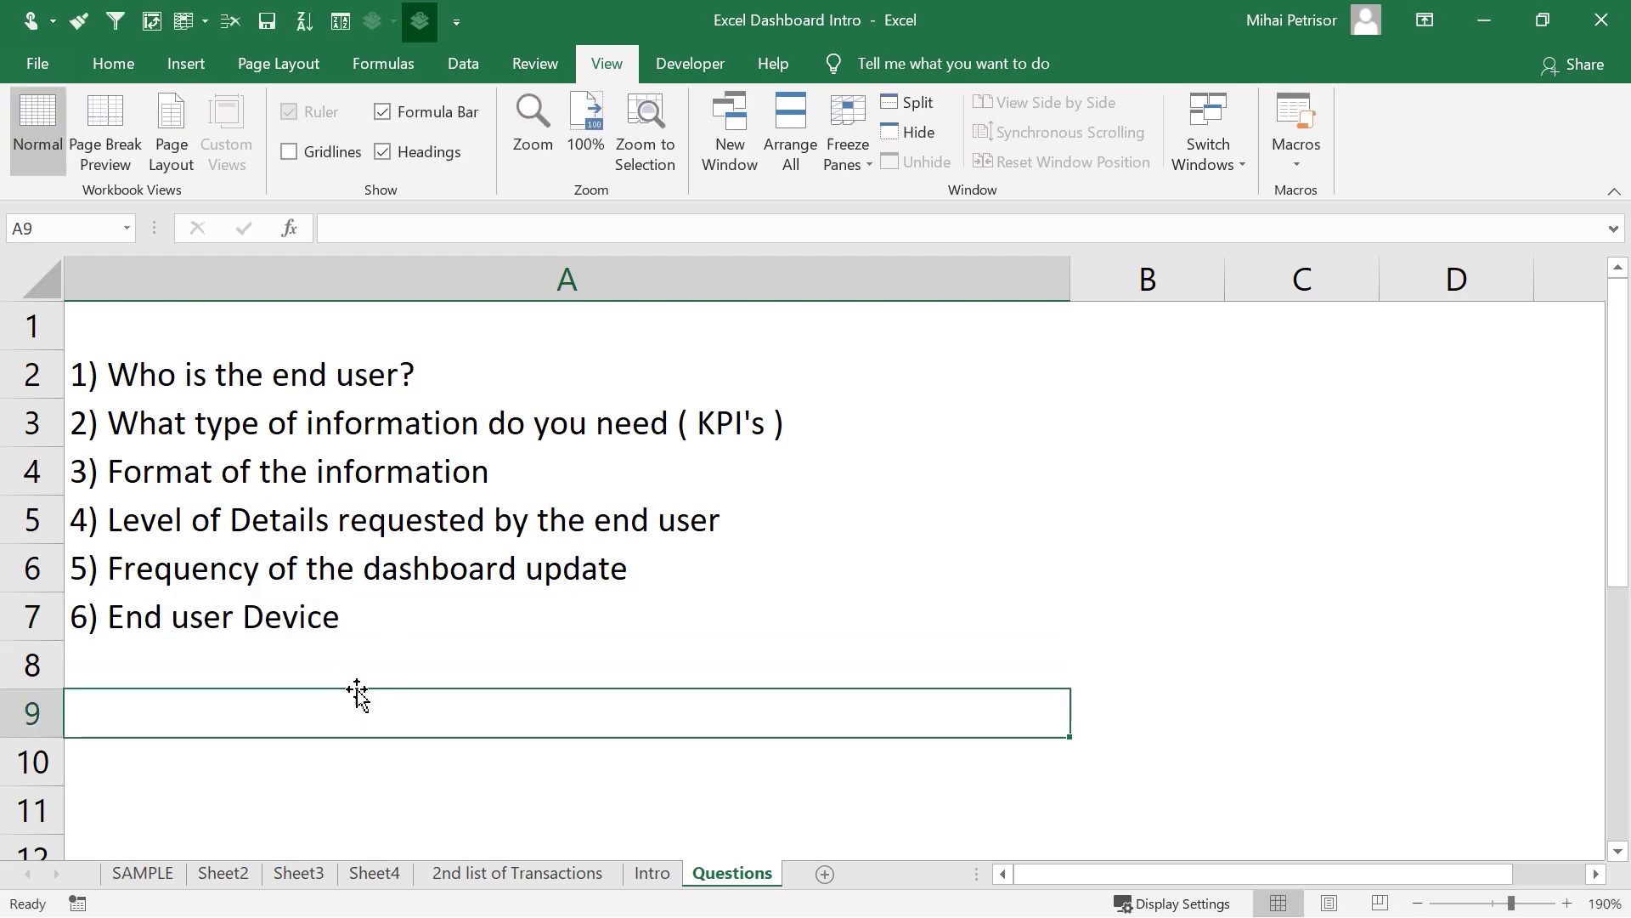
- Examine how the SAMPLE dashboard's charts are laid out across the sheet, selecting the sales and country charts in turn
left_click(144, 884)
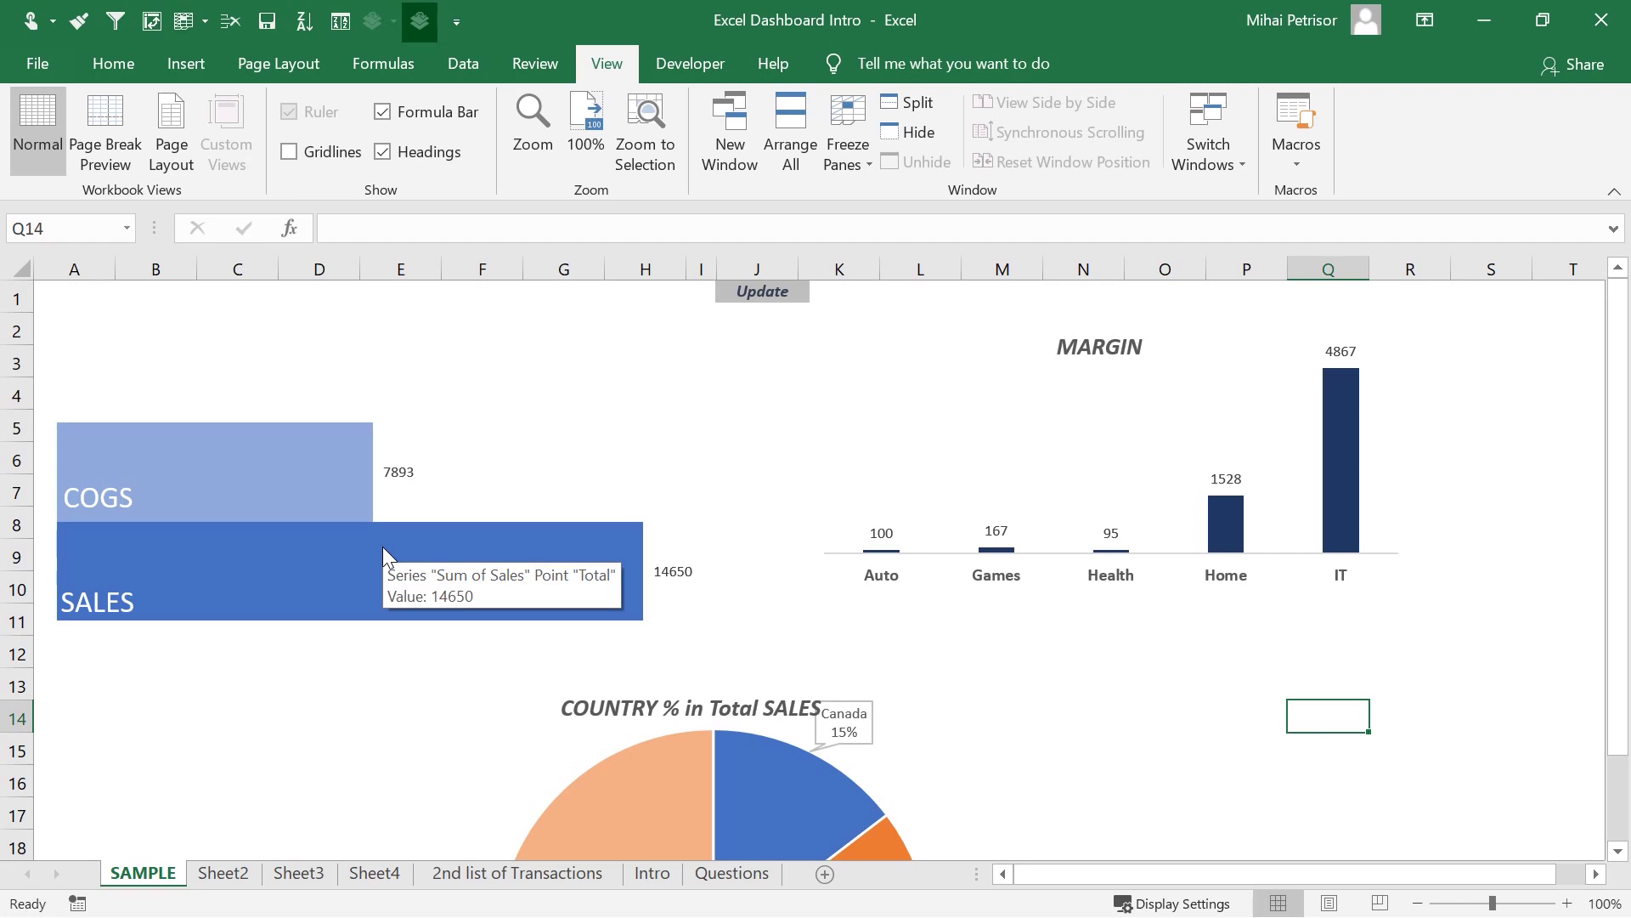
left_click(304, 350)
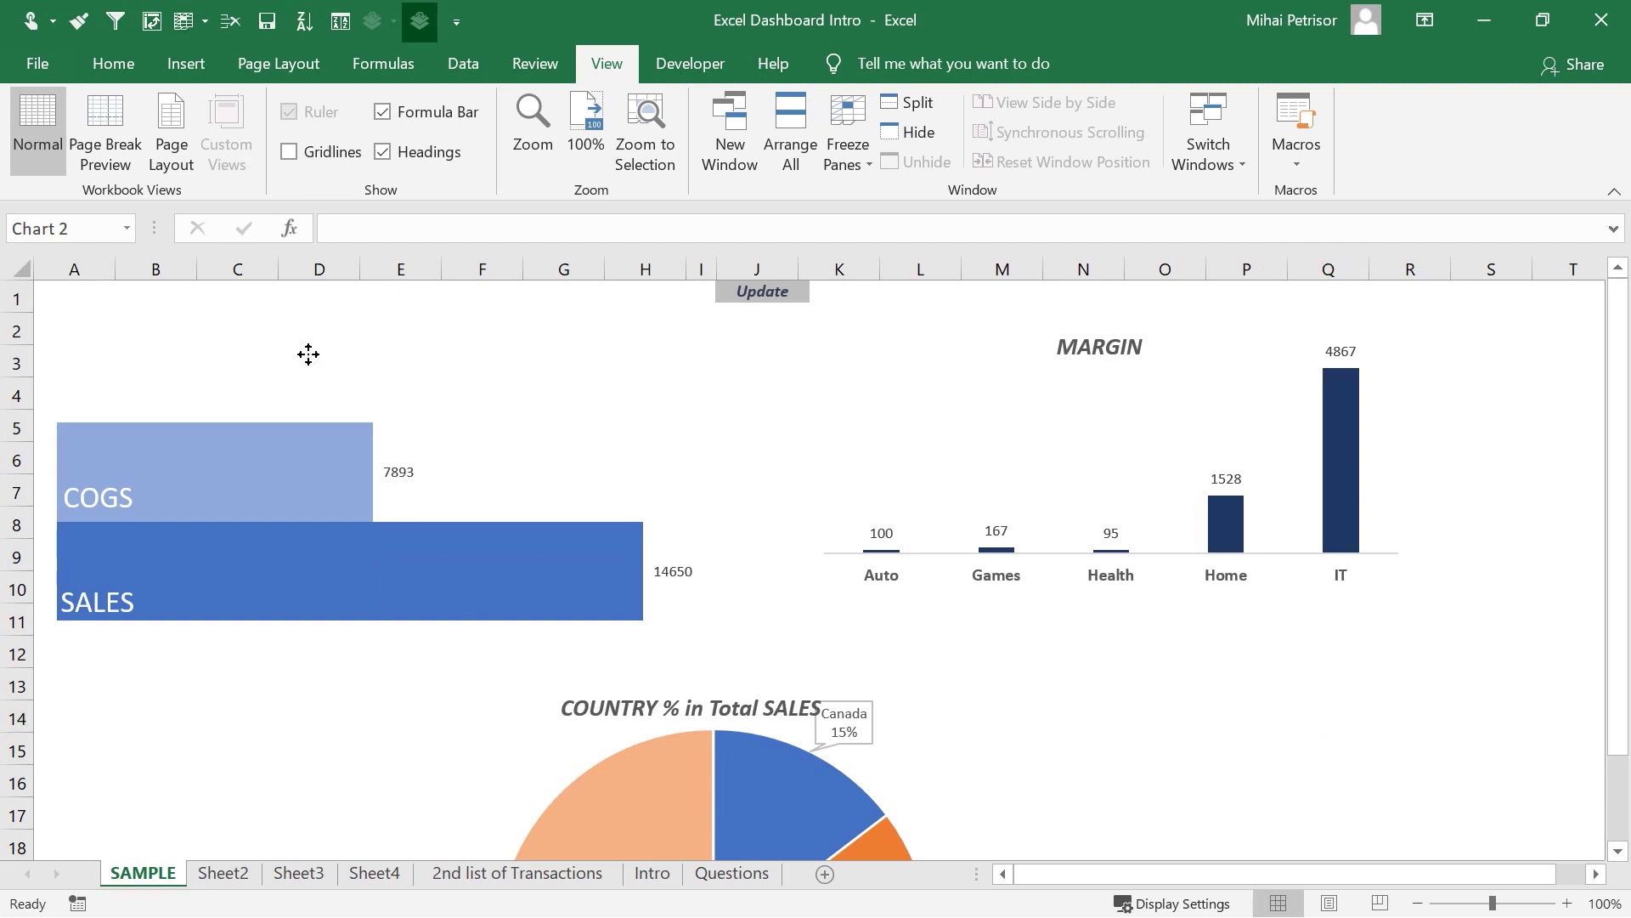
left_click(853, 406)
left_click(1162, 762)
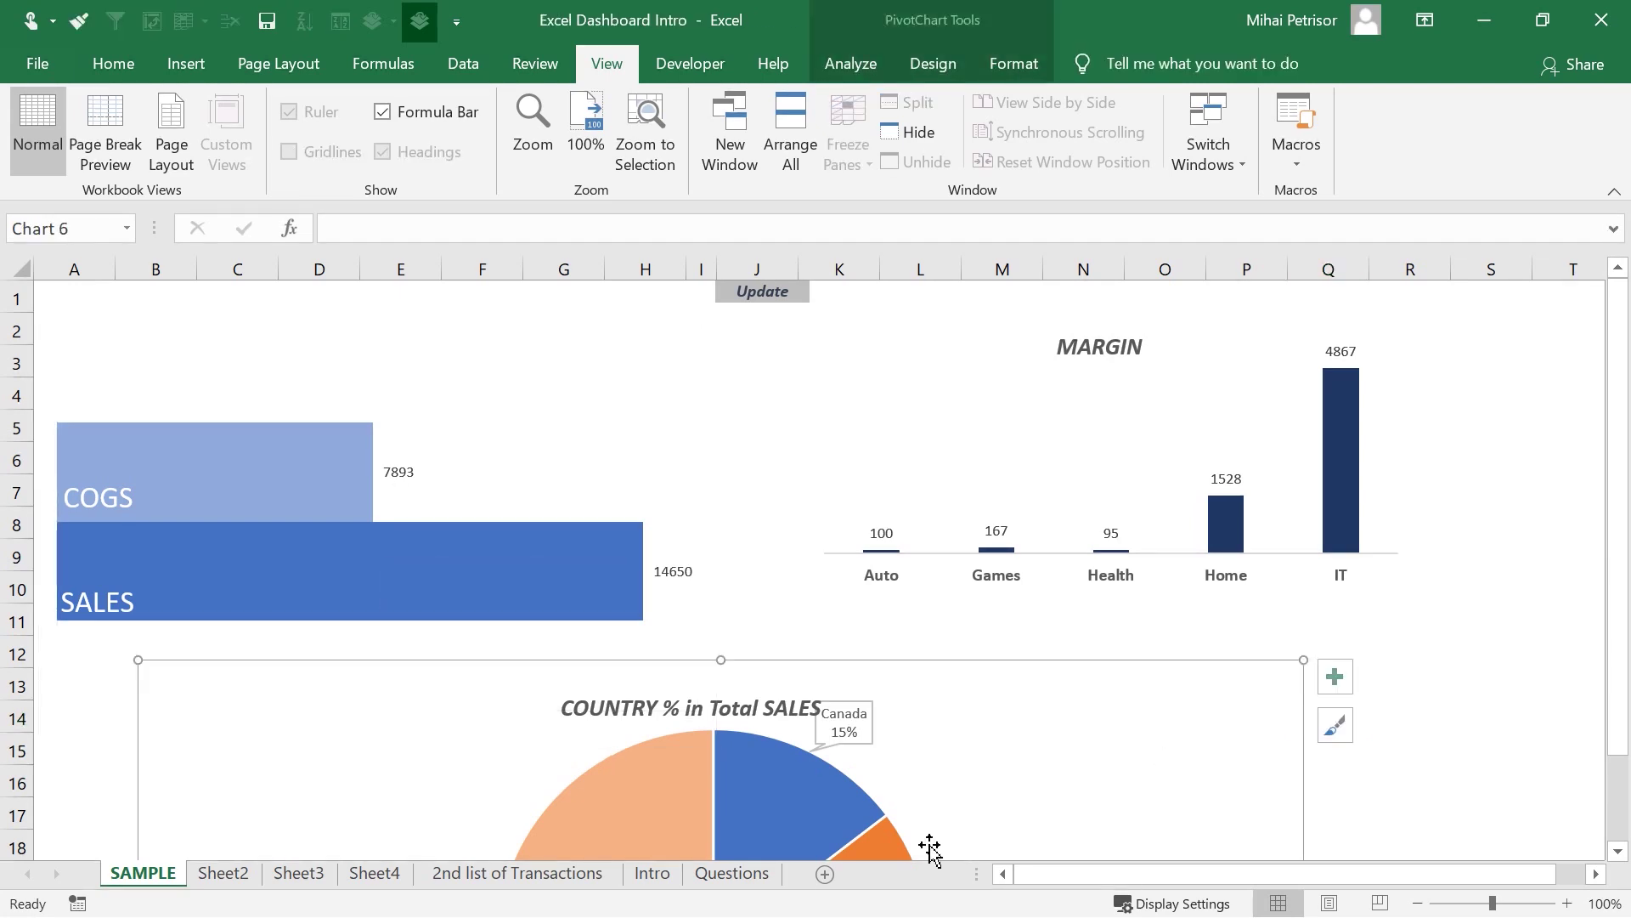
scroll(934, 637, "down", 3)
scroll(912, 626, "up", 3)
scroll(1069, 506, "down", 2)
scroll(1069, 506, "down", 4)
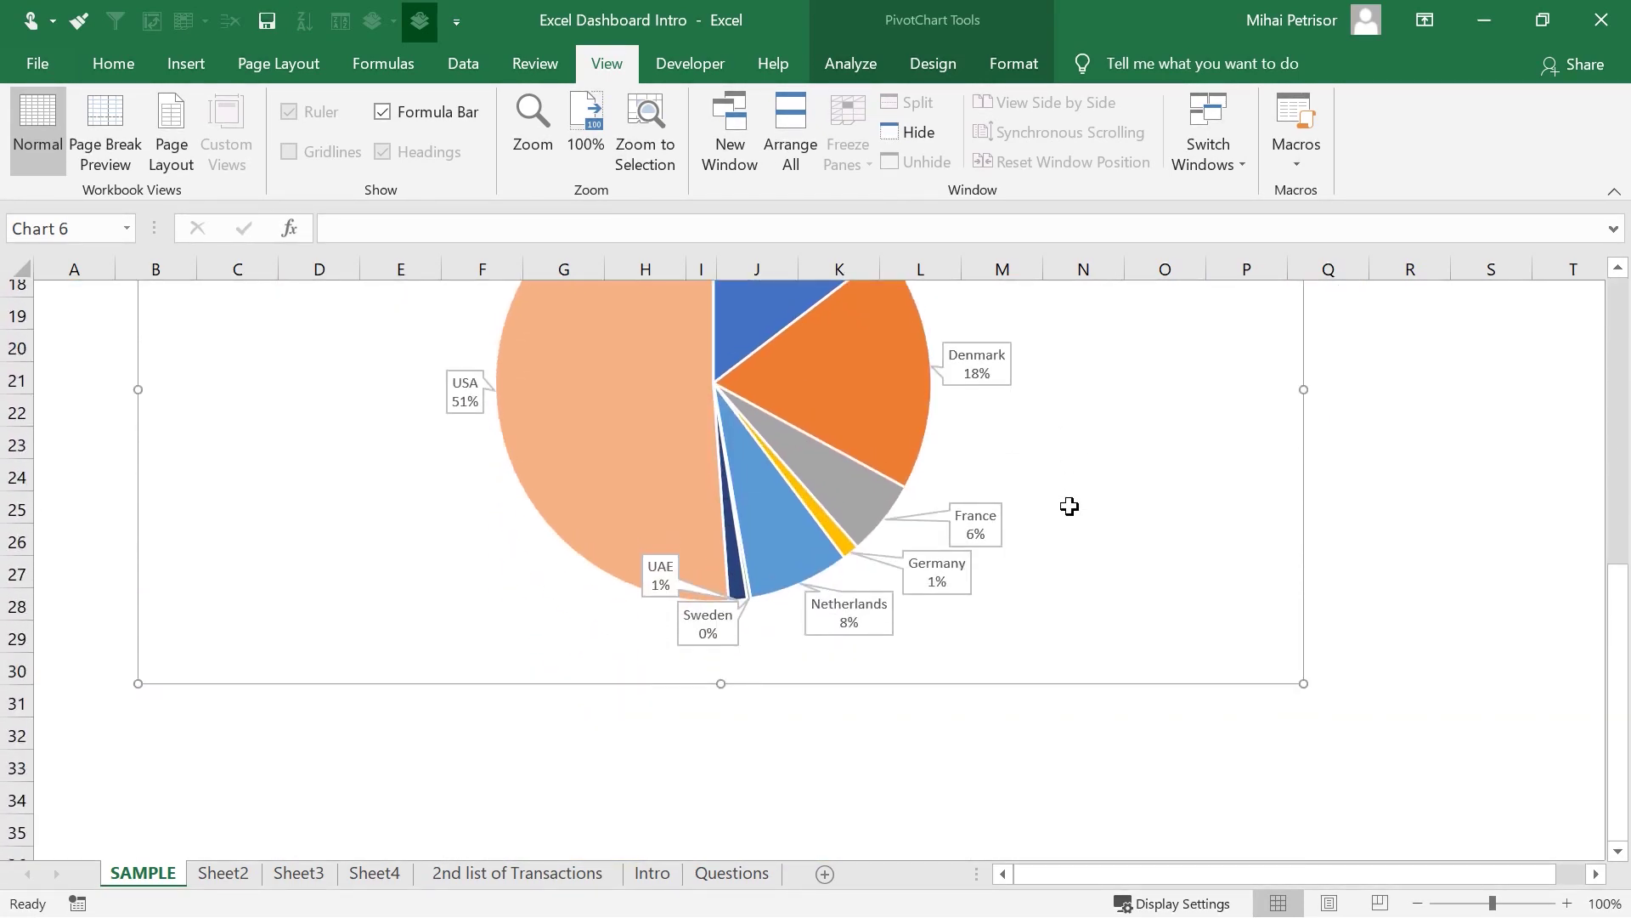
scroll(1070, 506, "up", 5)
left_click(707, 389)
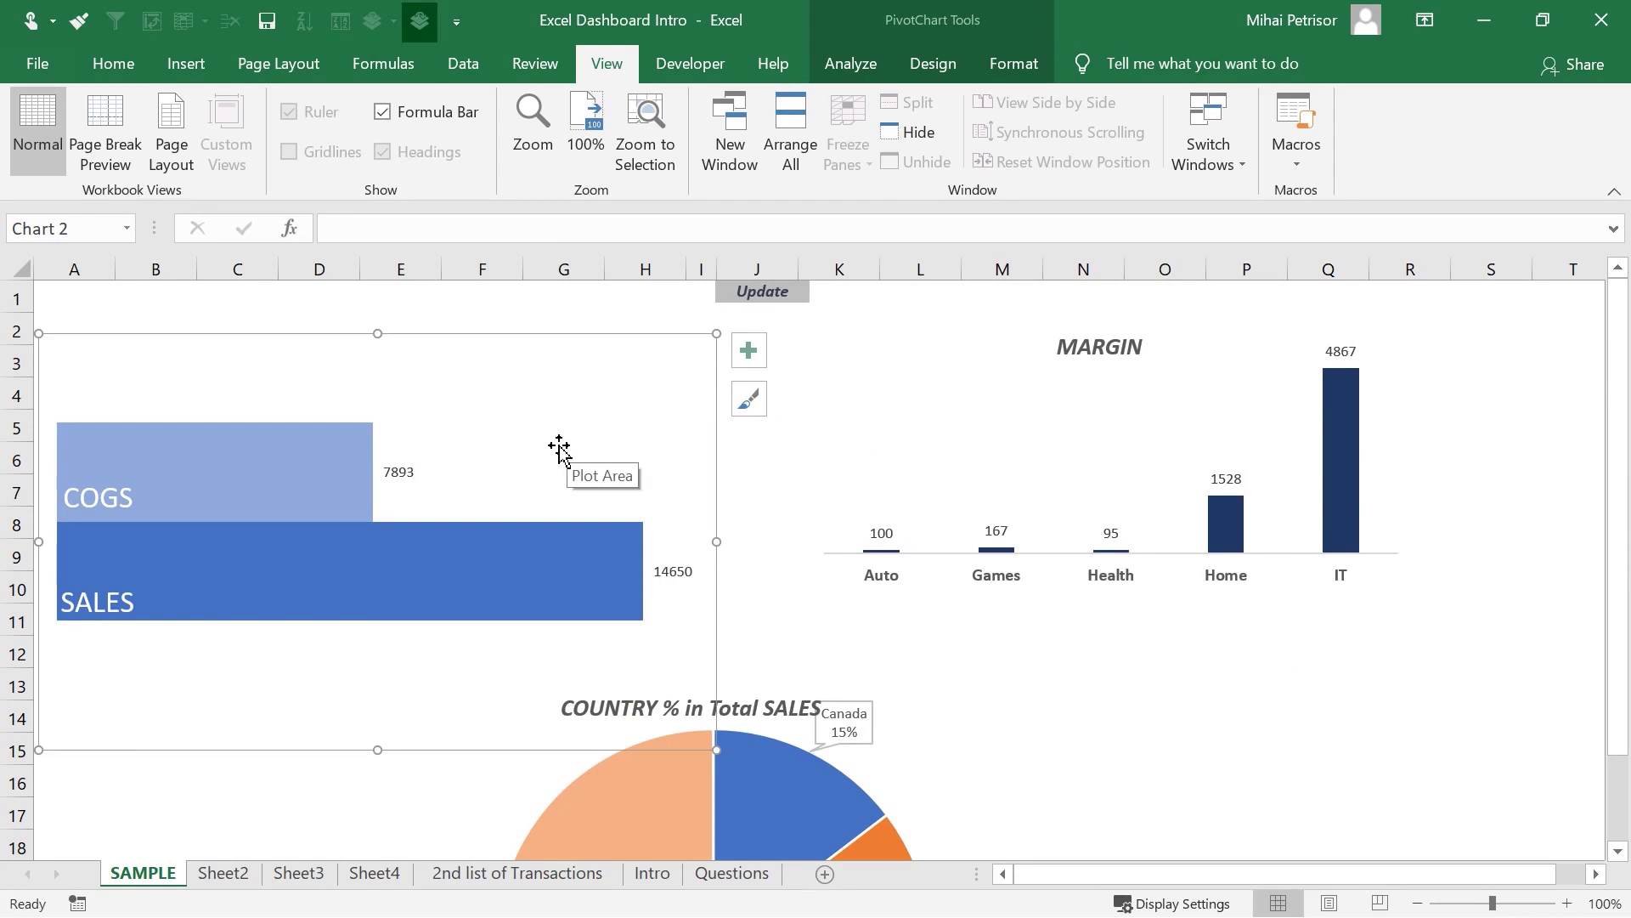
left_click(1045, 783)
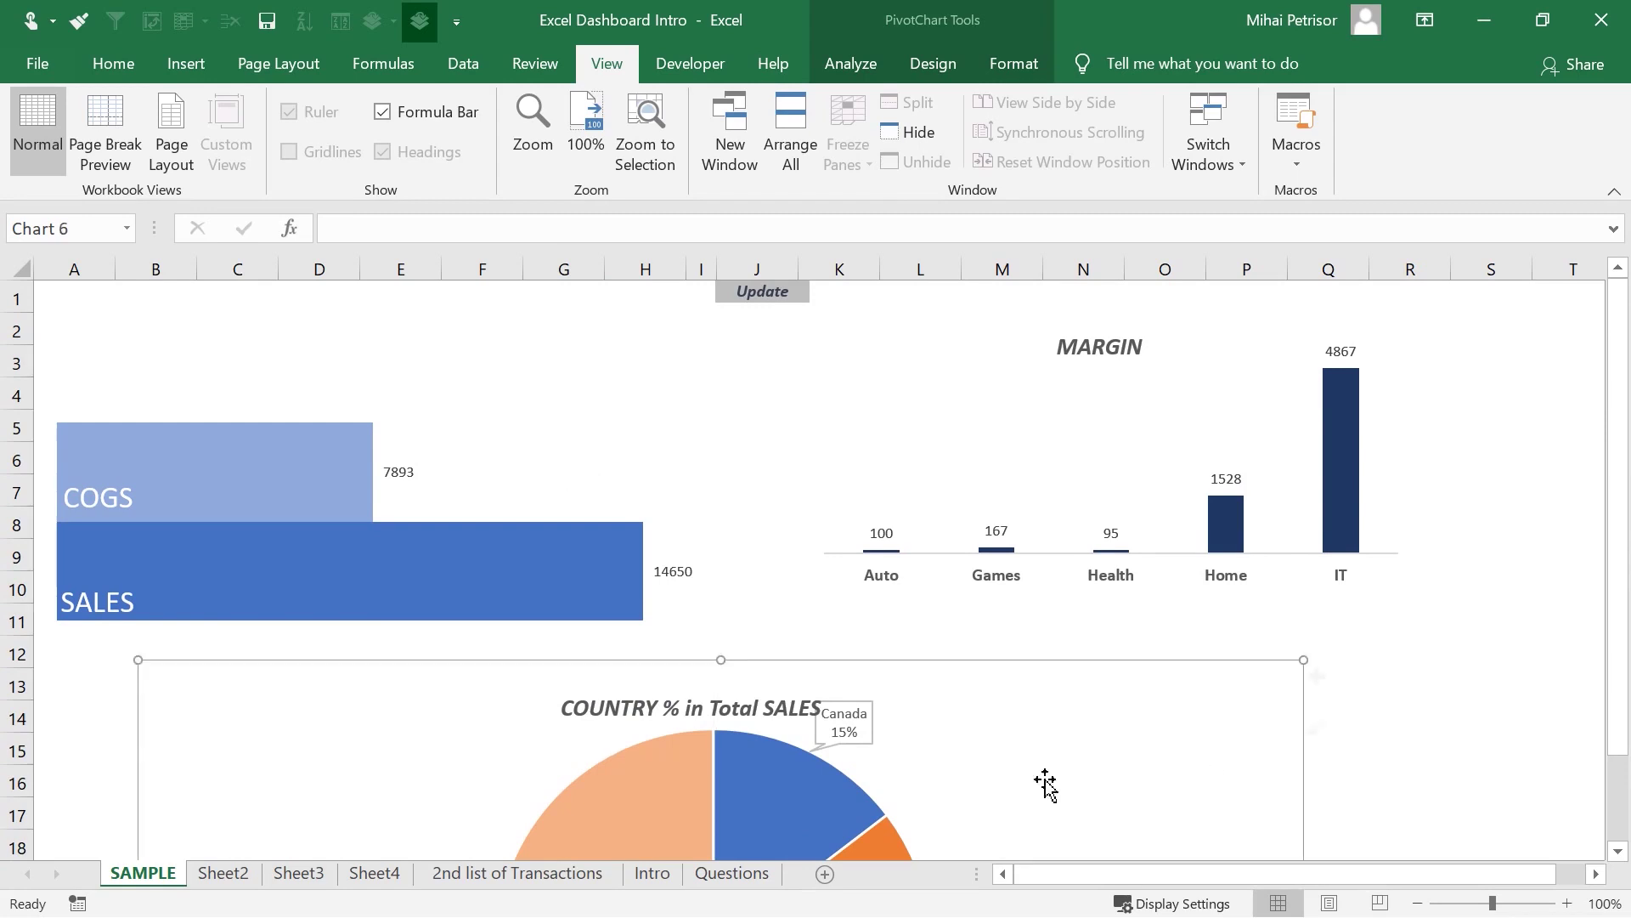
- Return to the Questions sheet and review the end user device question in A7
left_click(729, 872)
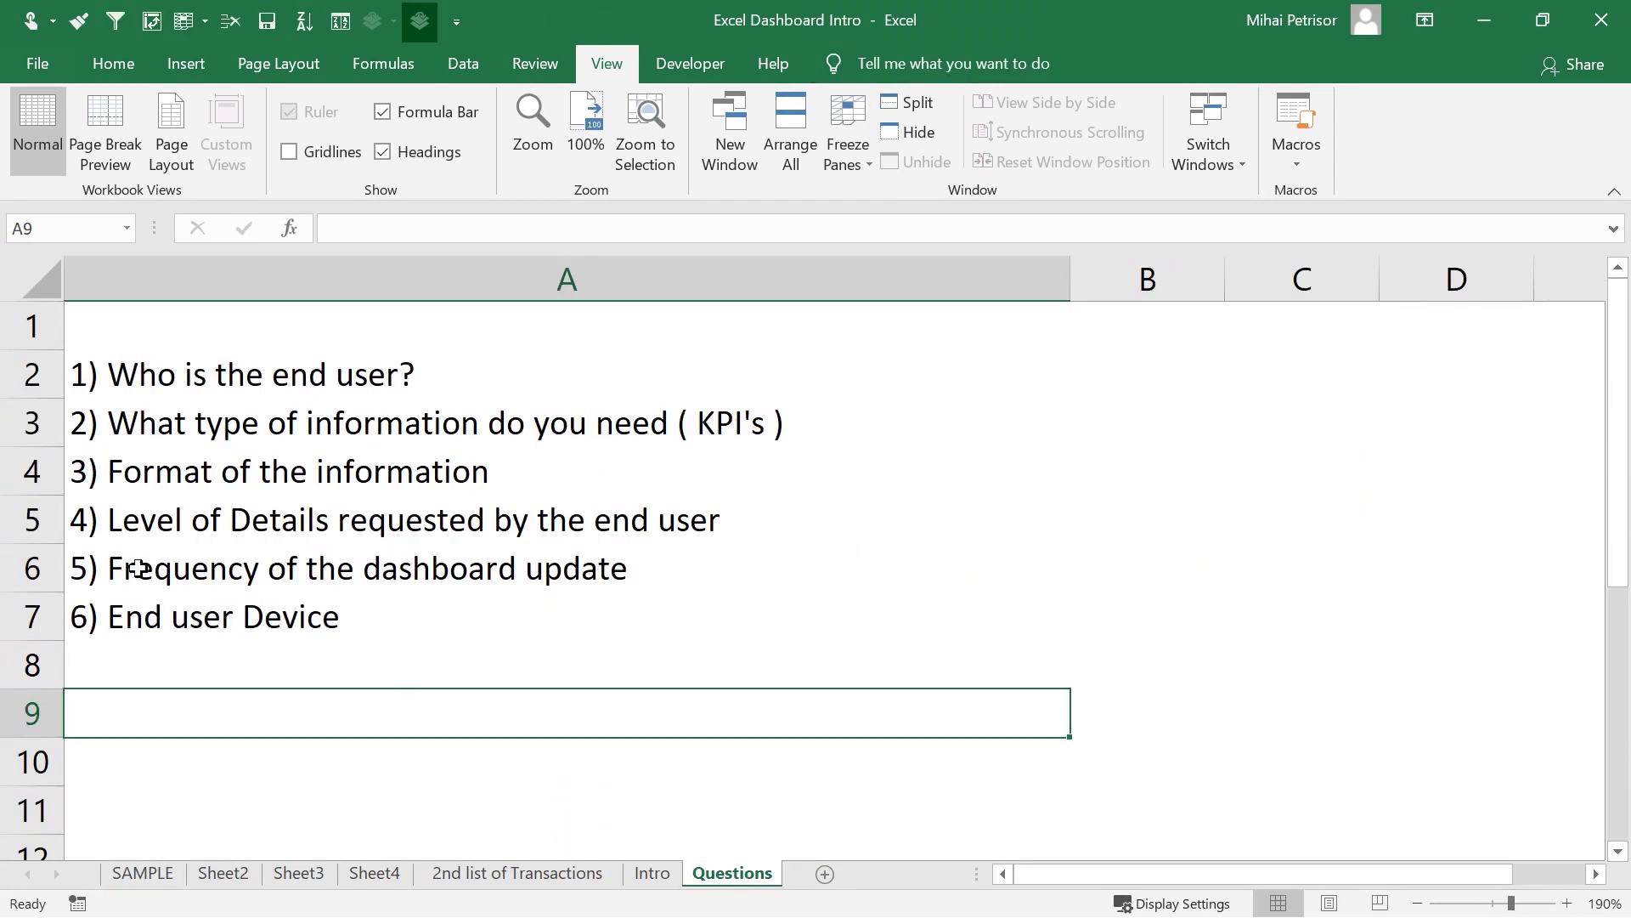
left_click(271, 633)
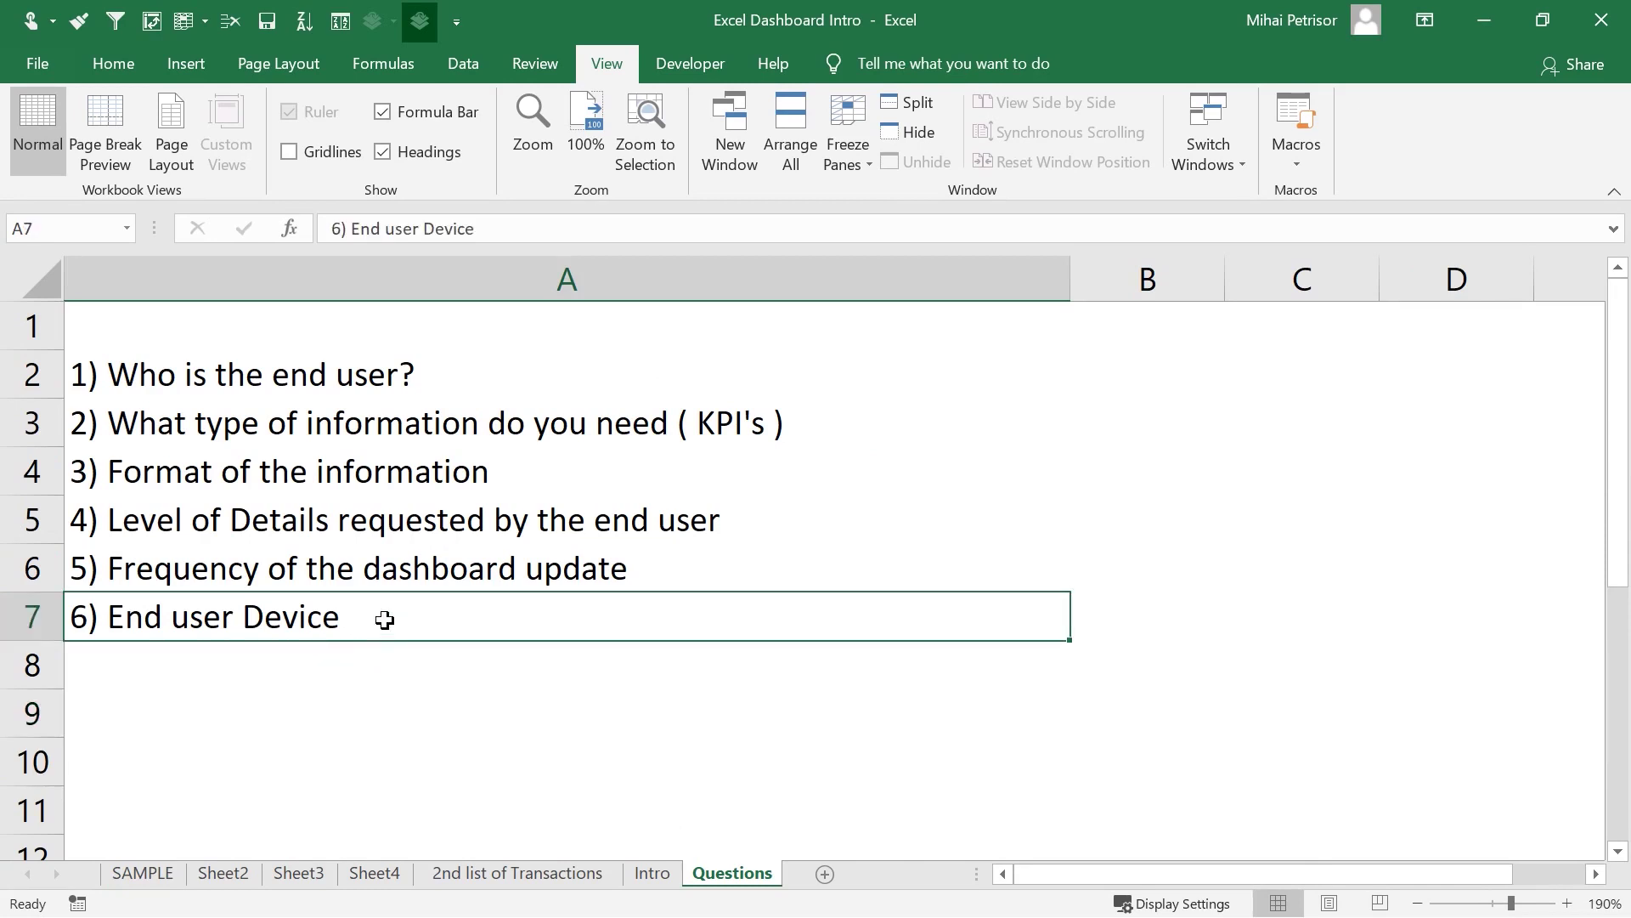
left_click(249, 694)
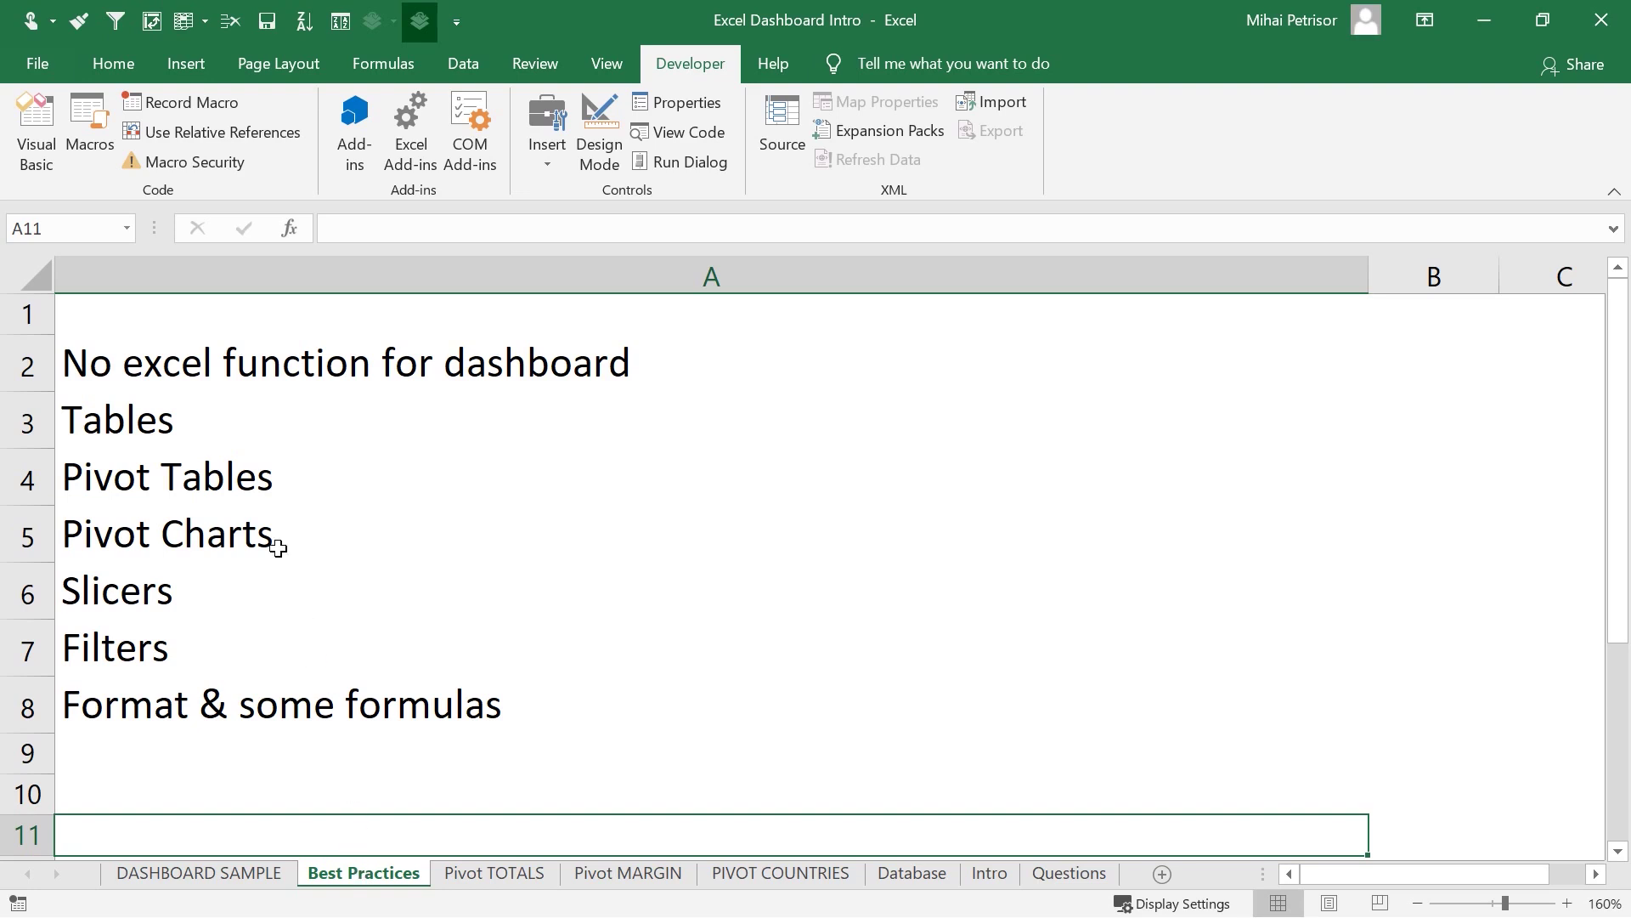
- Review the first Best Practices topics and check the Database sheet as the example of a table
left_click(711, 494)
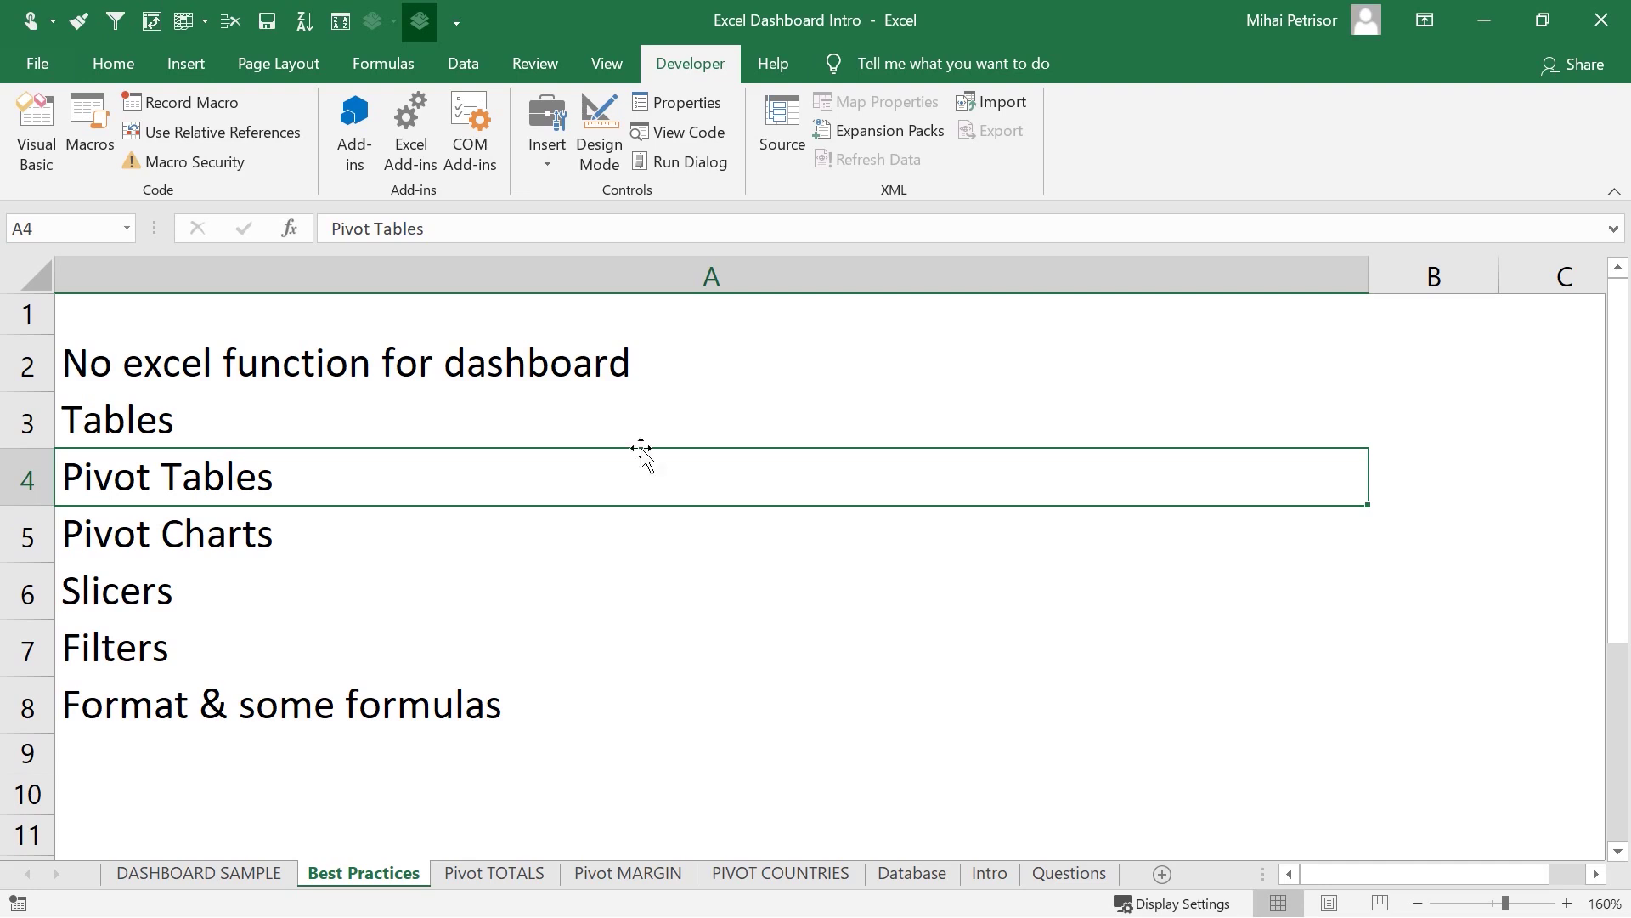
left_click(552, 370)
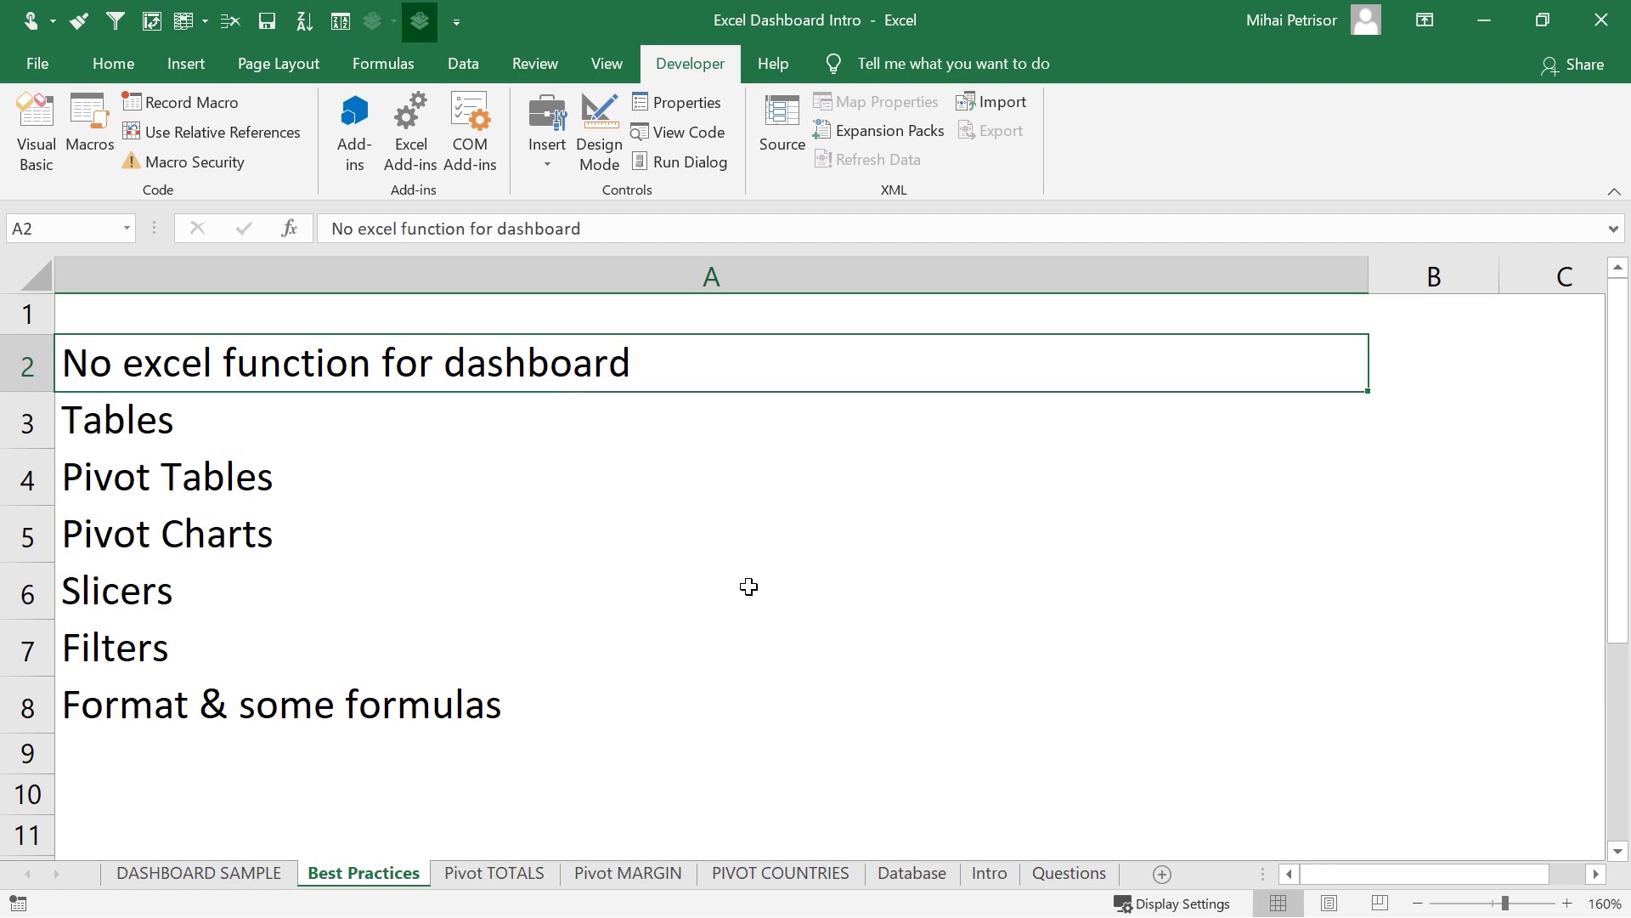
left_click(213, 419)
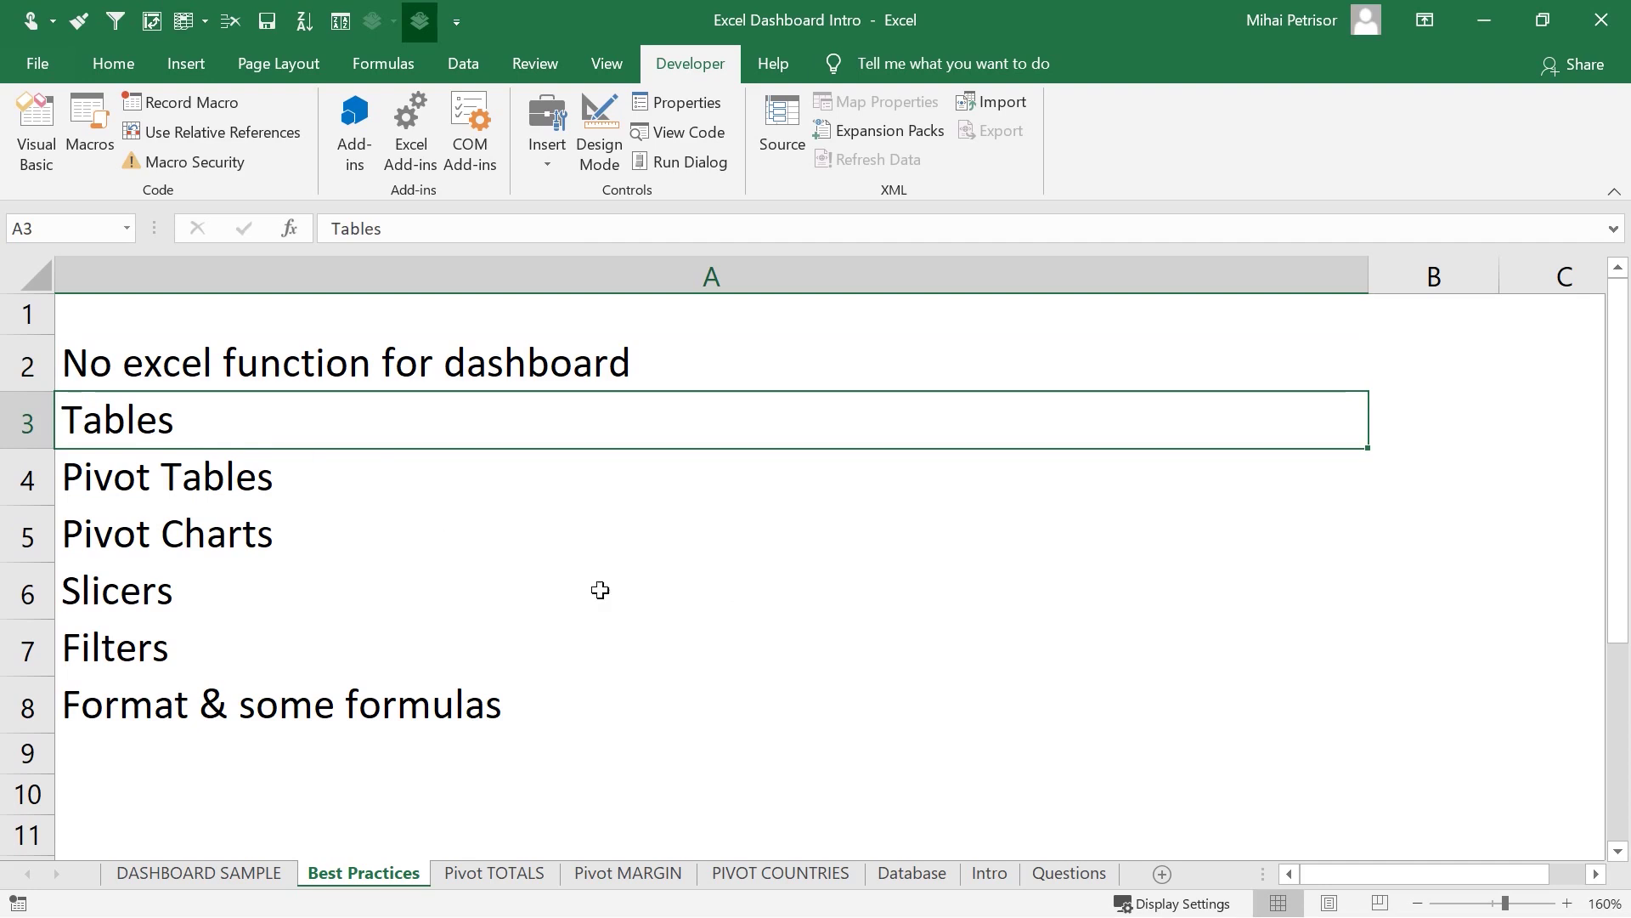
left_click(911, 872)
scroll(700, 513, "up", 6)
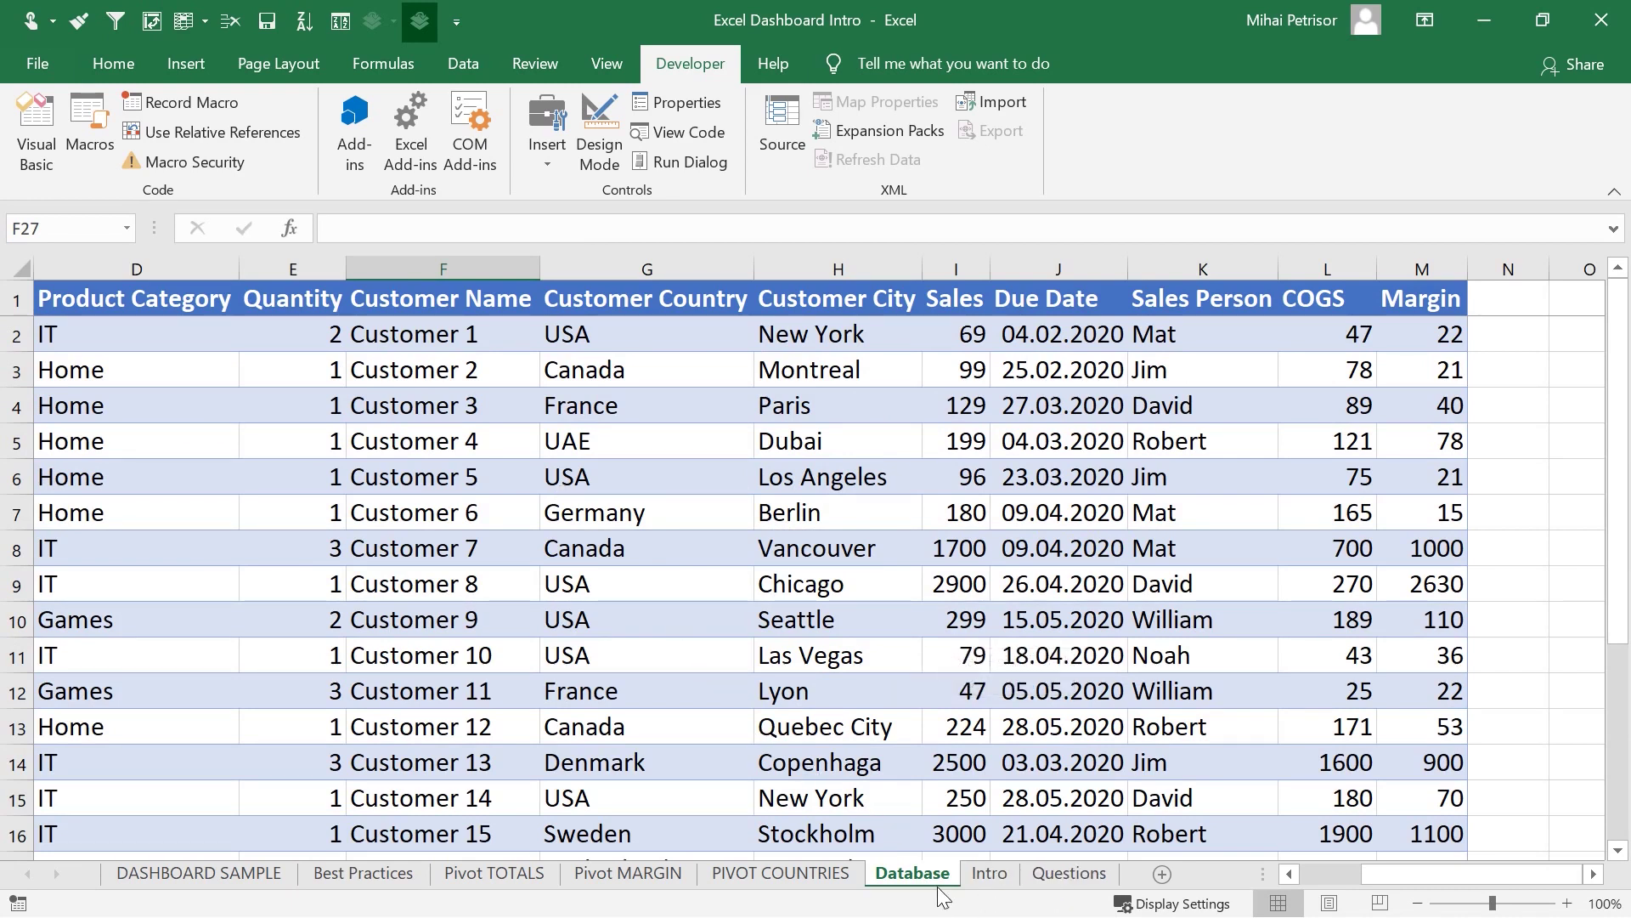
left_click(363, 873)
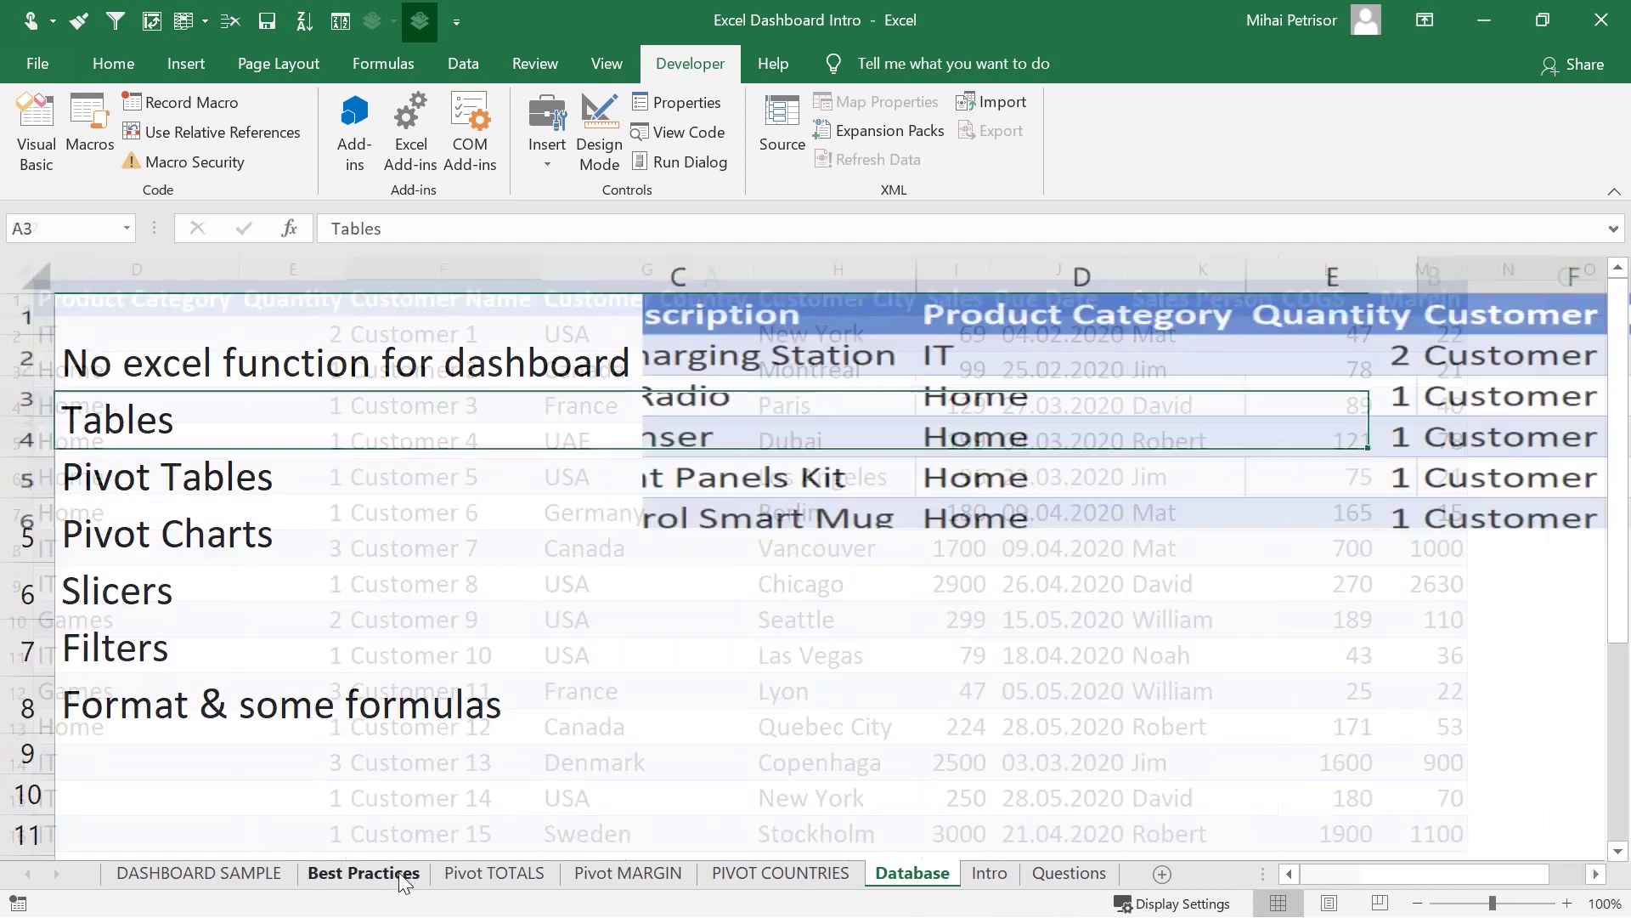
- Go through the remaining Best Practices topics from Pivot Tables to Format & some formulas
left_click(187, 484)
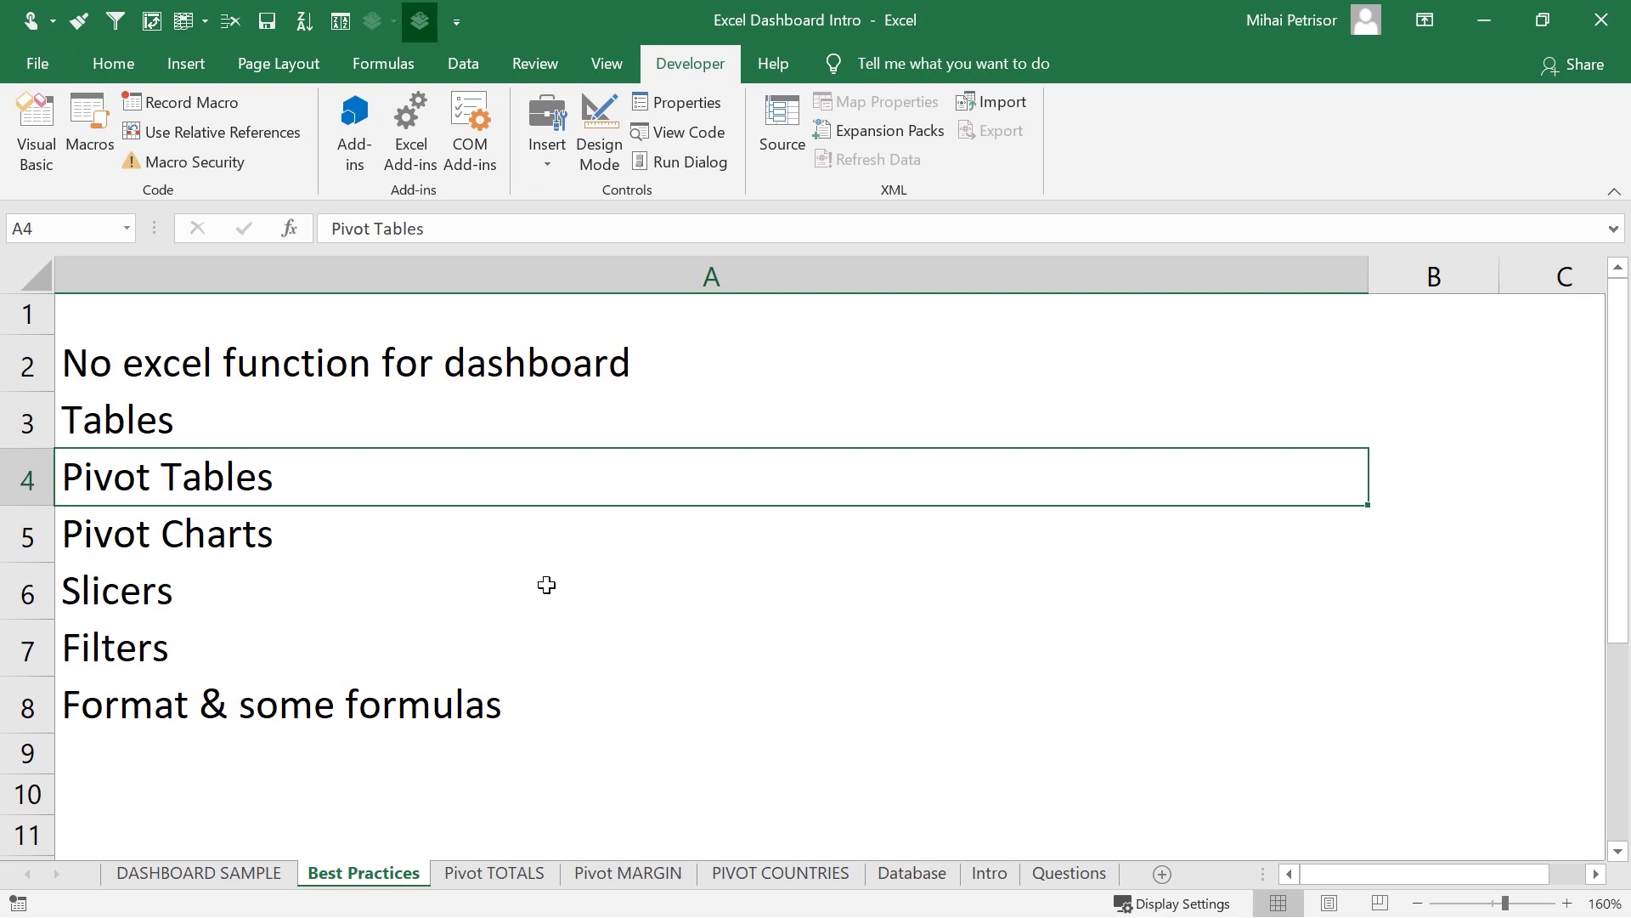
left_click(146, 539)
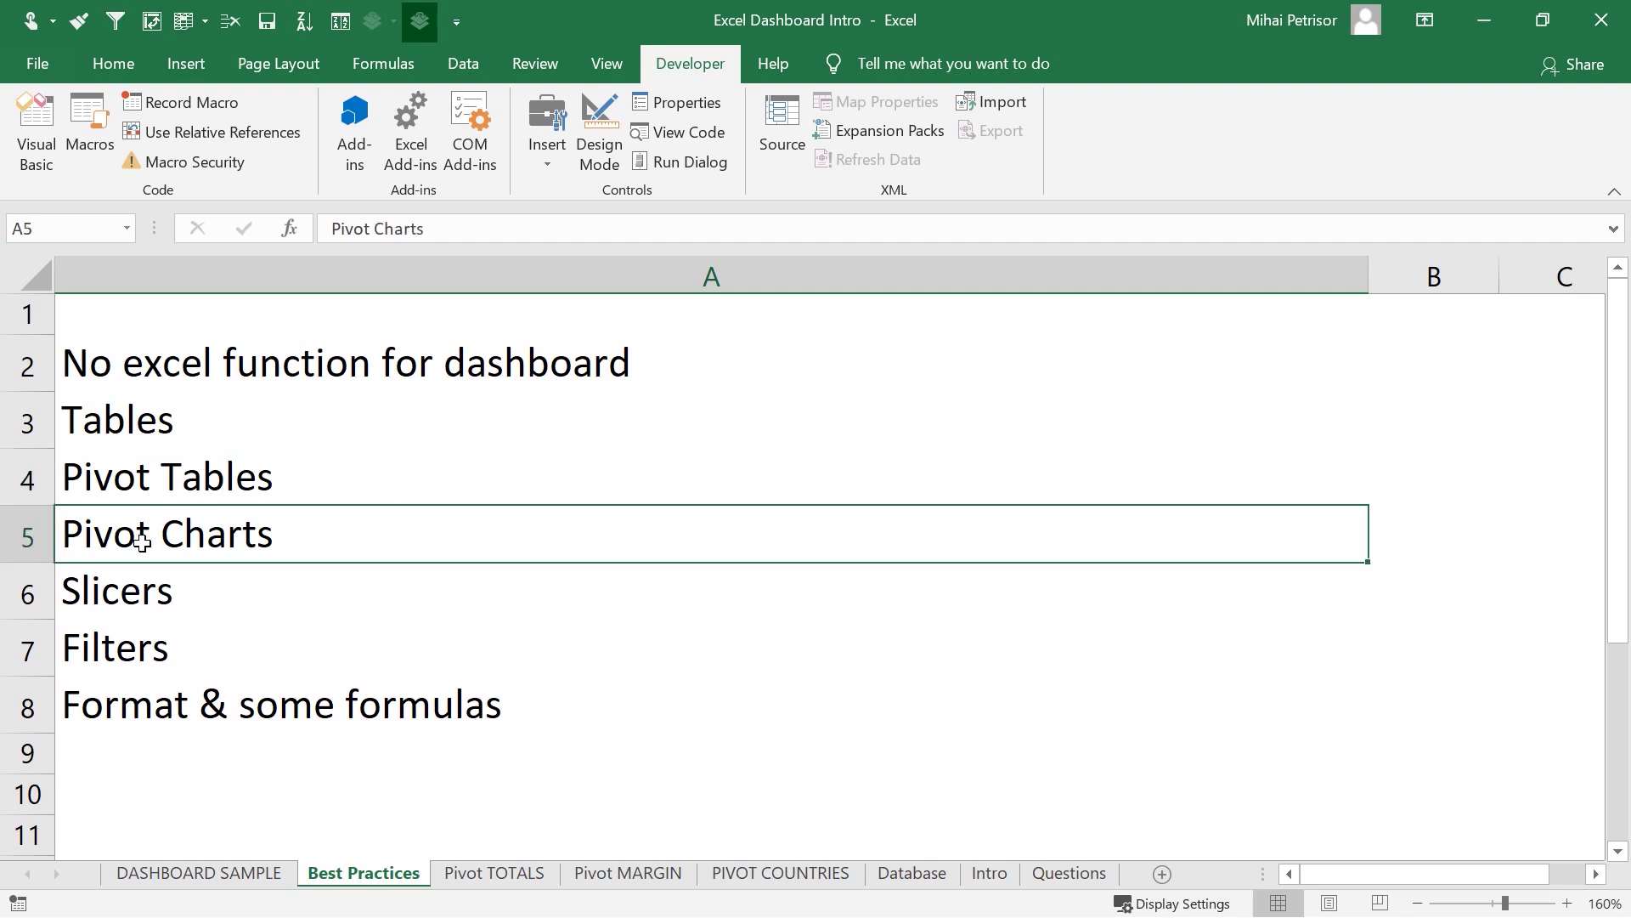
left_click(212, 591)
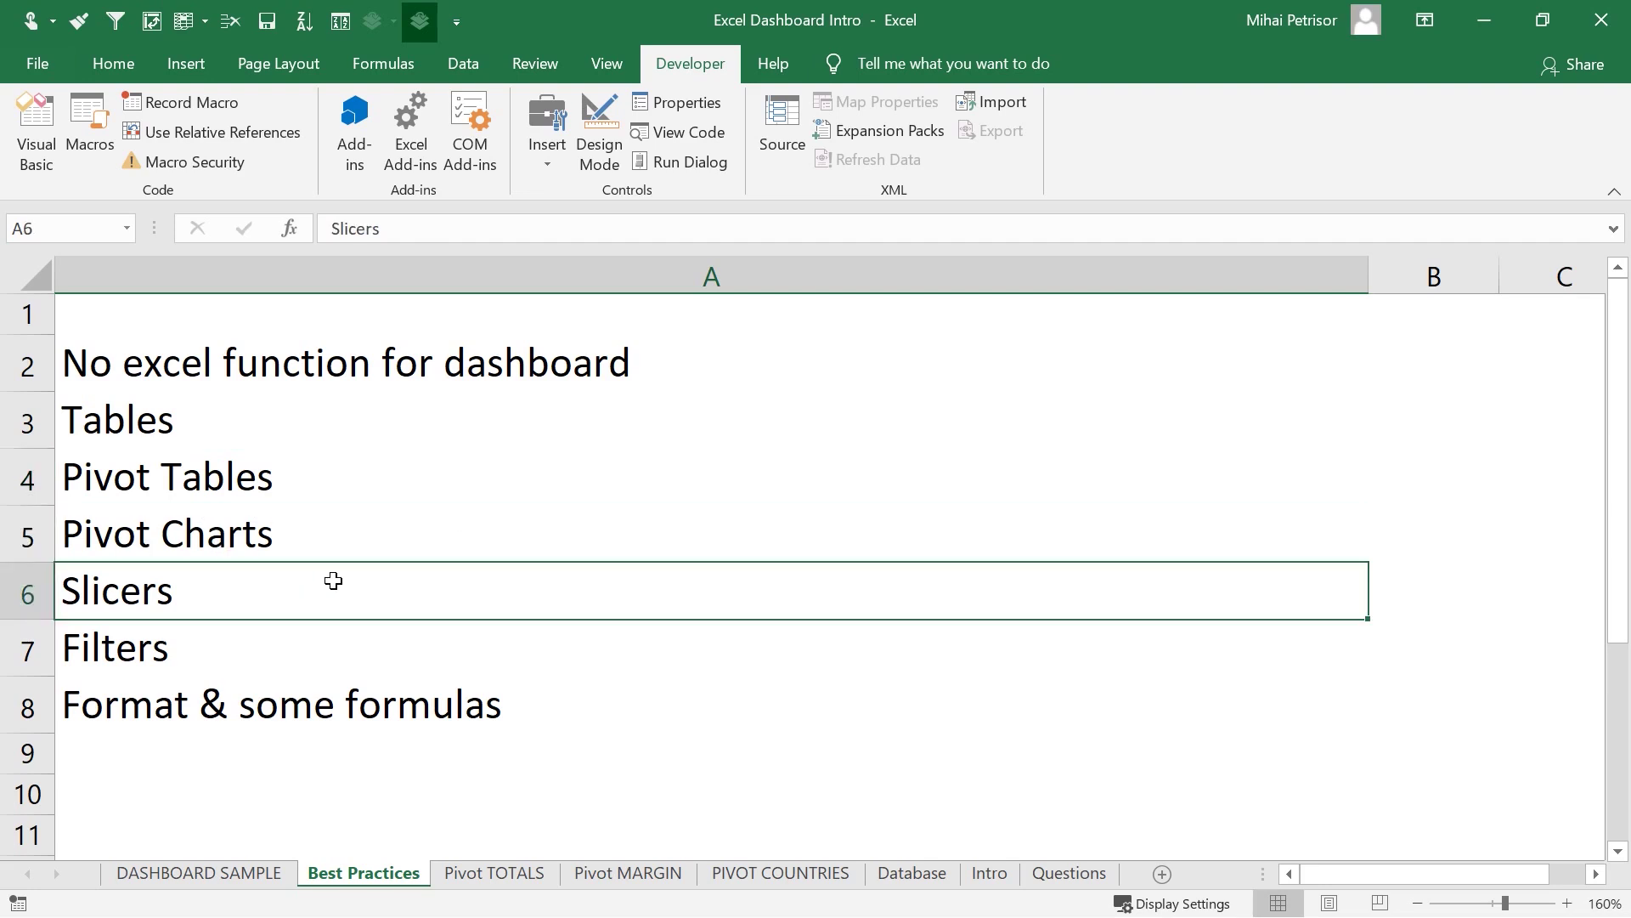
left_click(259, 638)
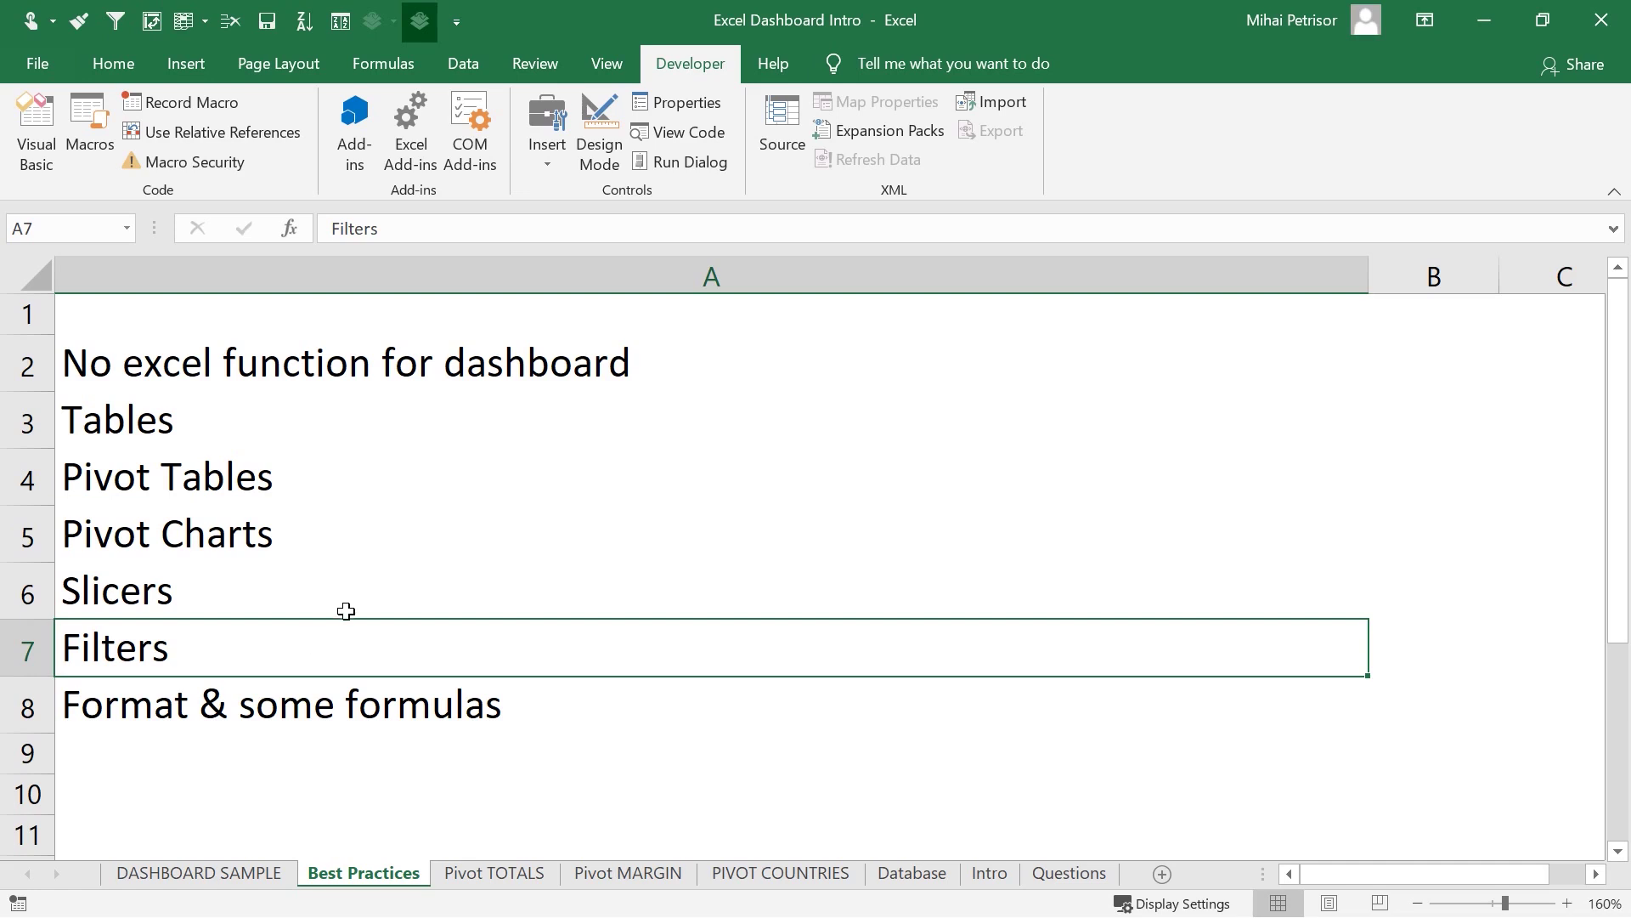
left_click(336, 689)
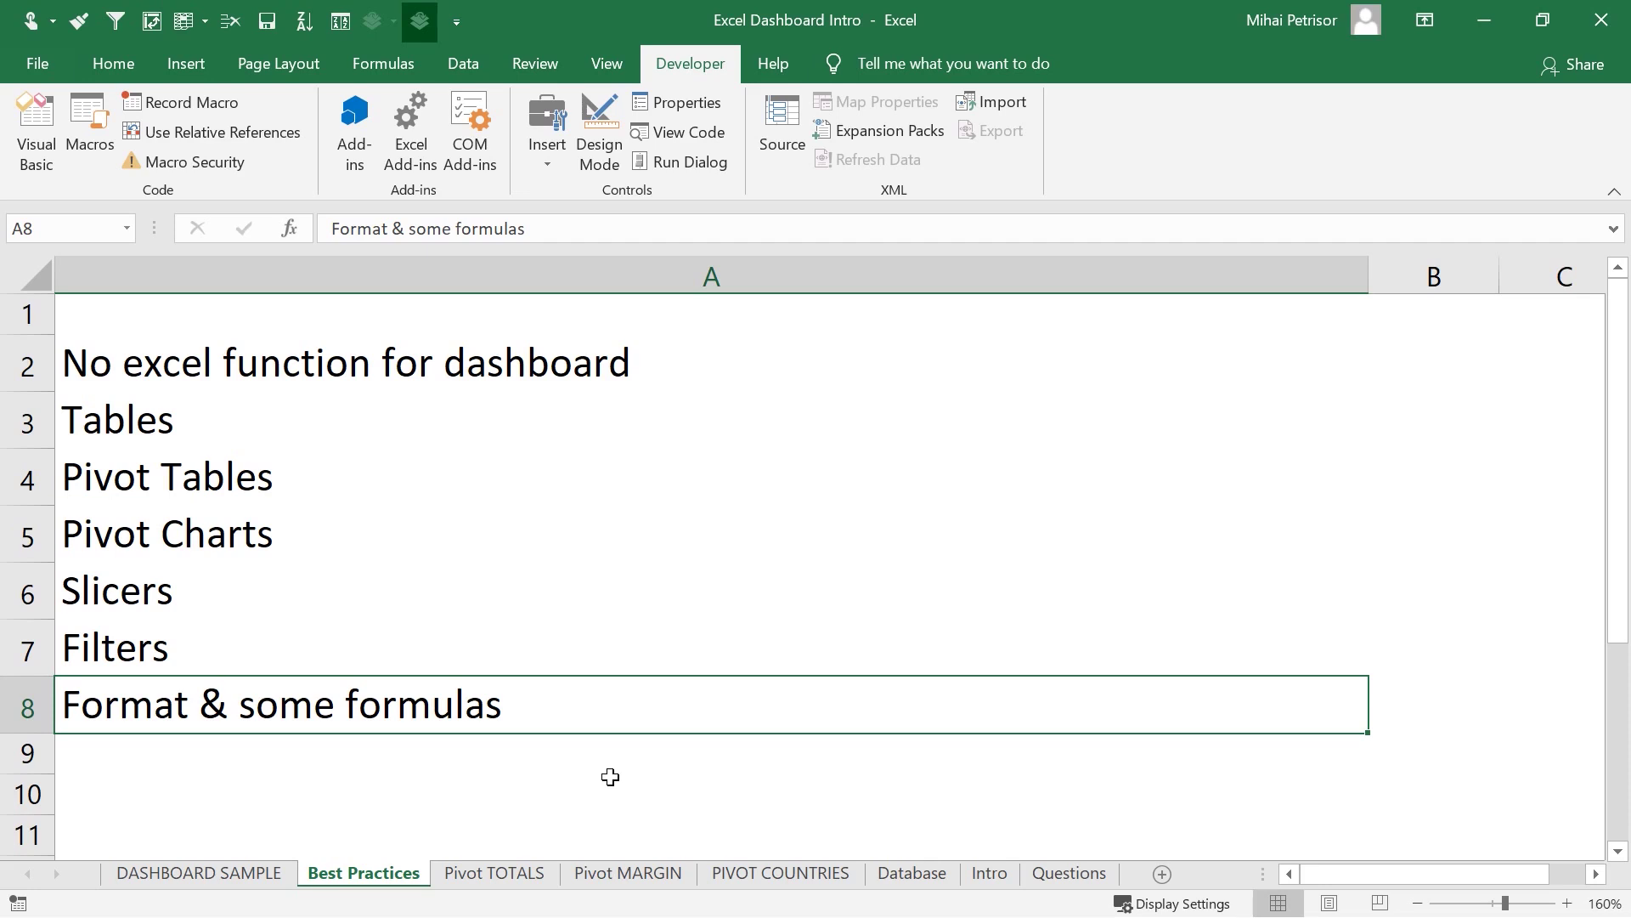
- Look over the charts on the DASHBOARD SAMPLE sheet
left_click(201, 874)
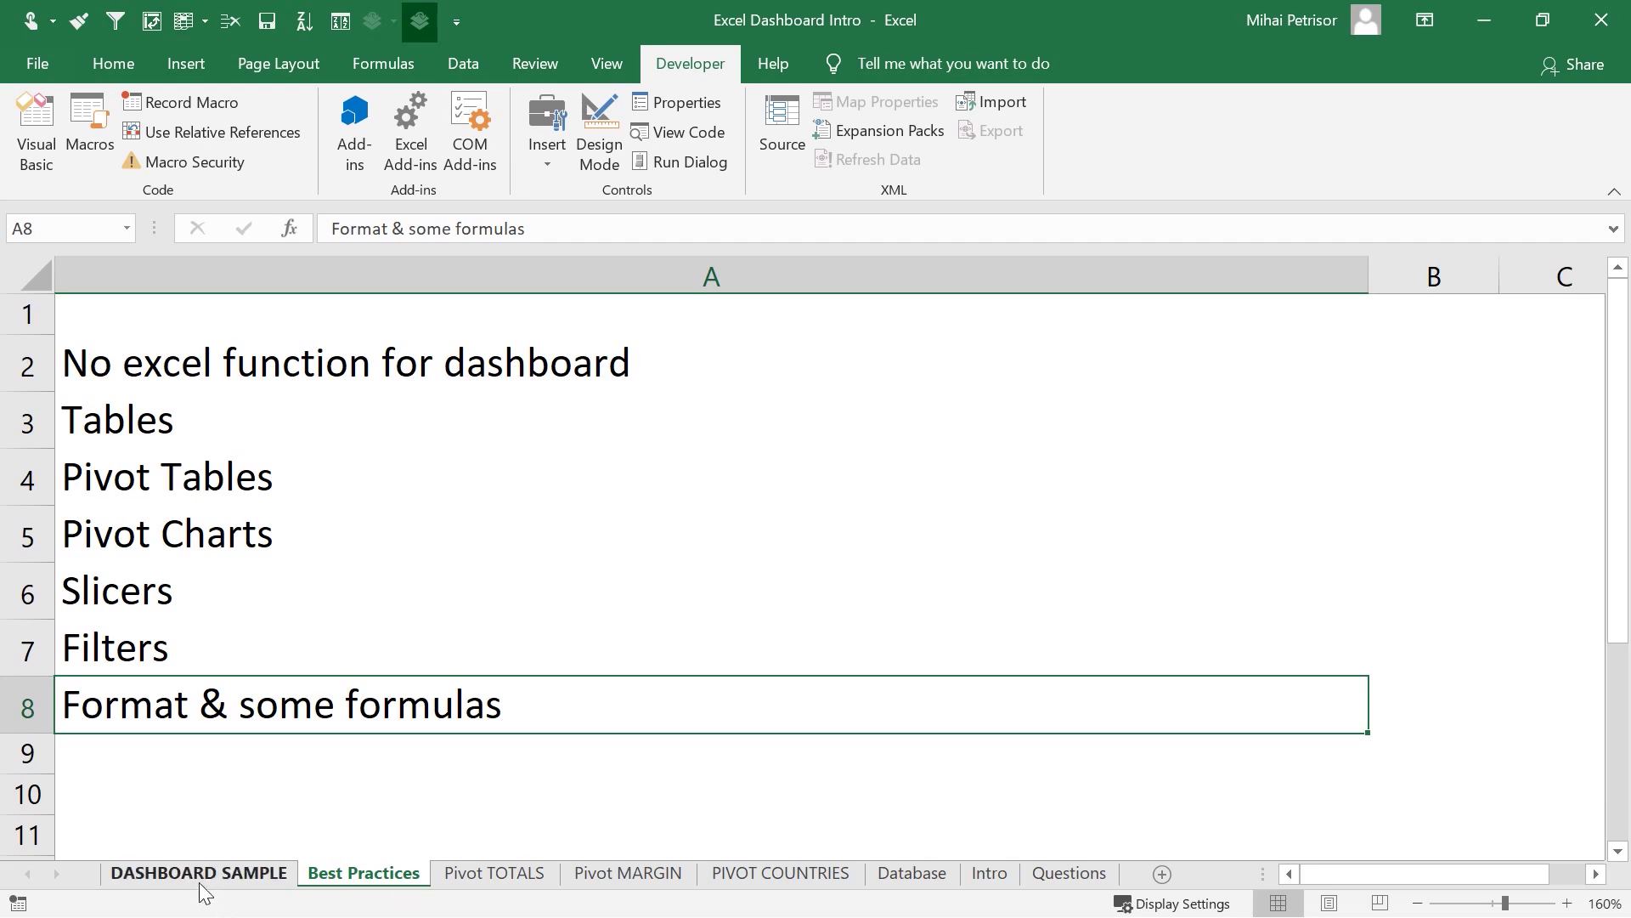
left_click(1177, 690)
scroll(1078, 594, "down", 2)
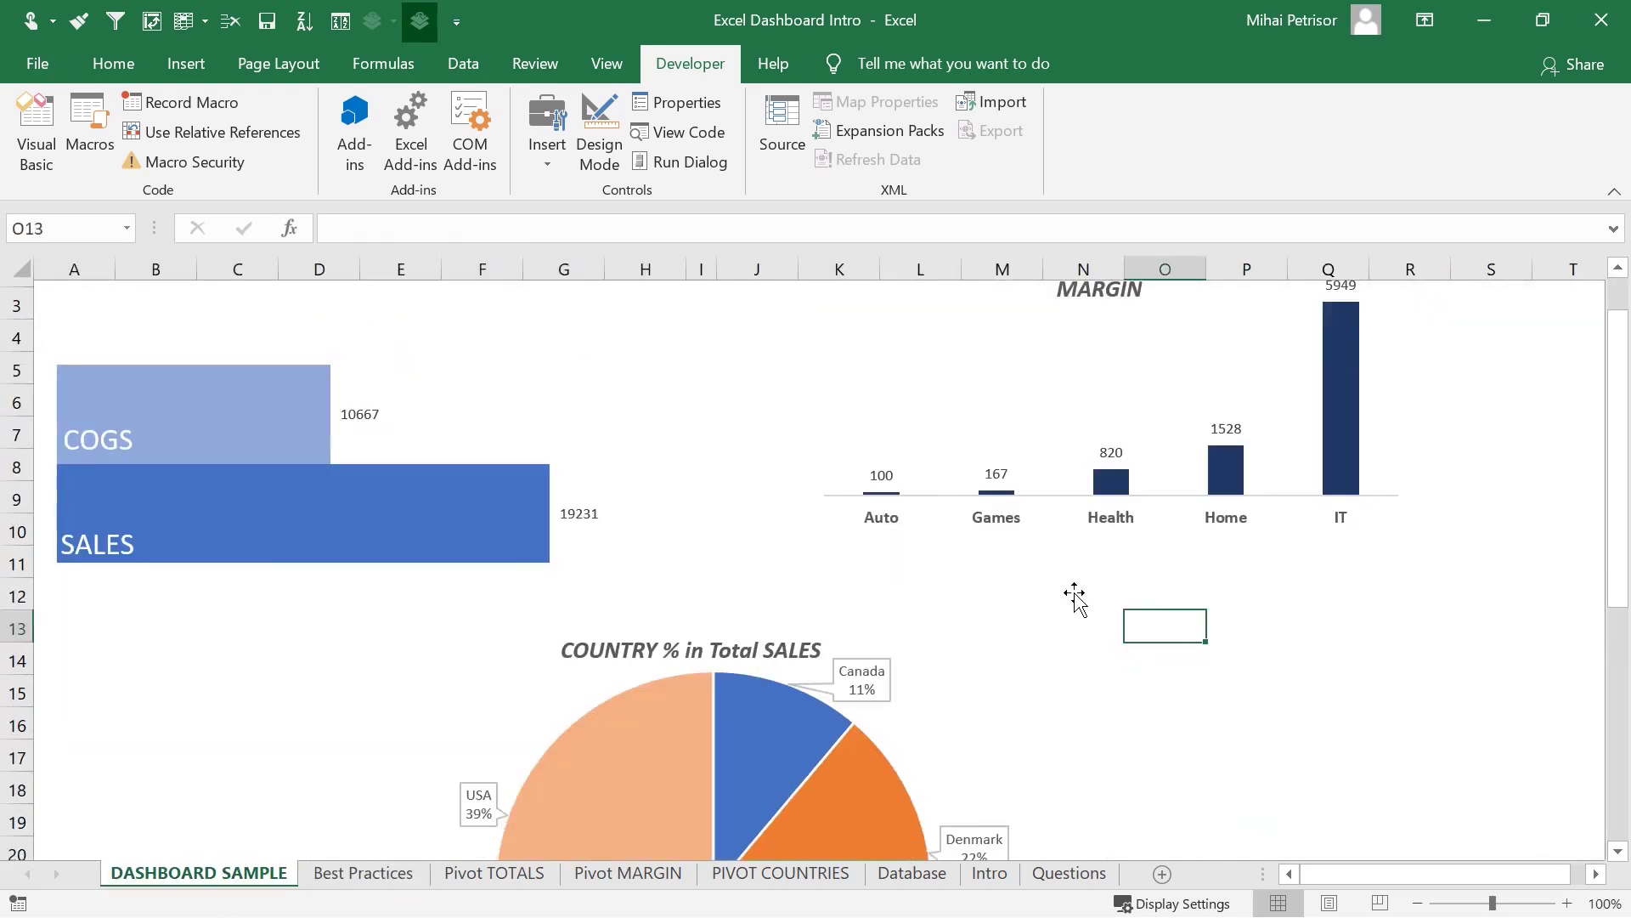
scroll(943, 580, "up", 2)
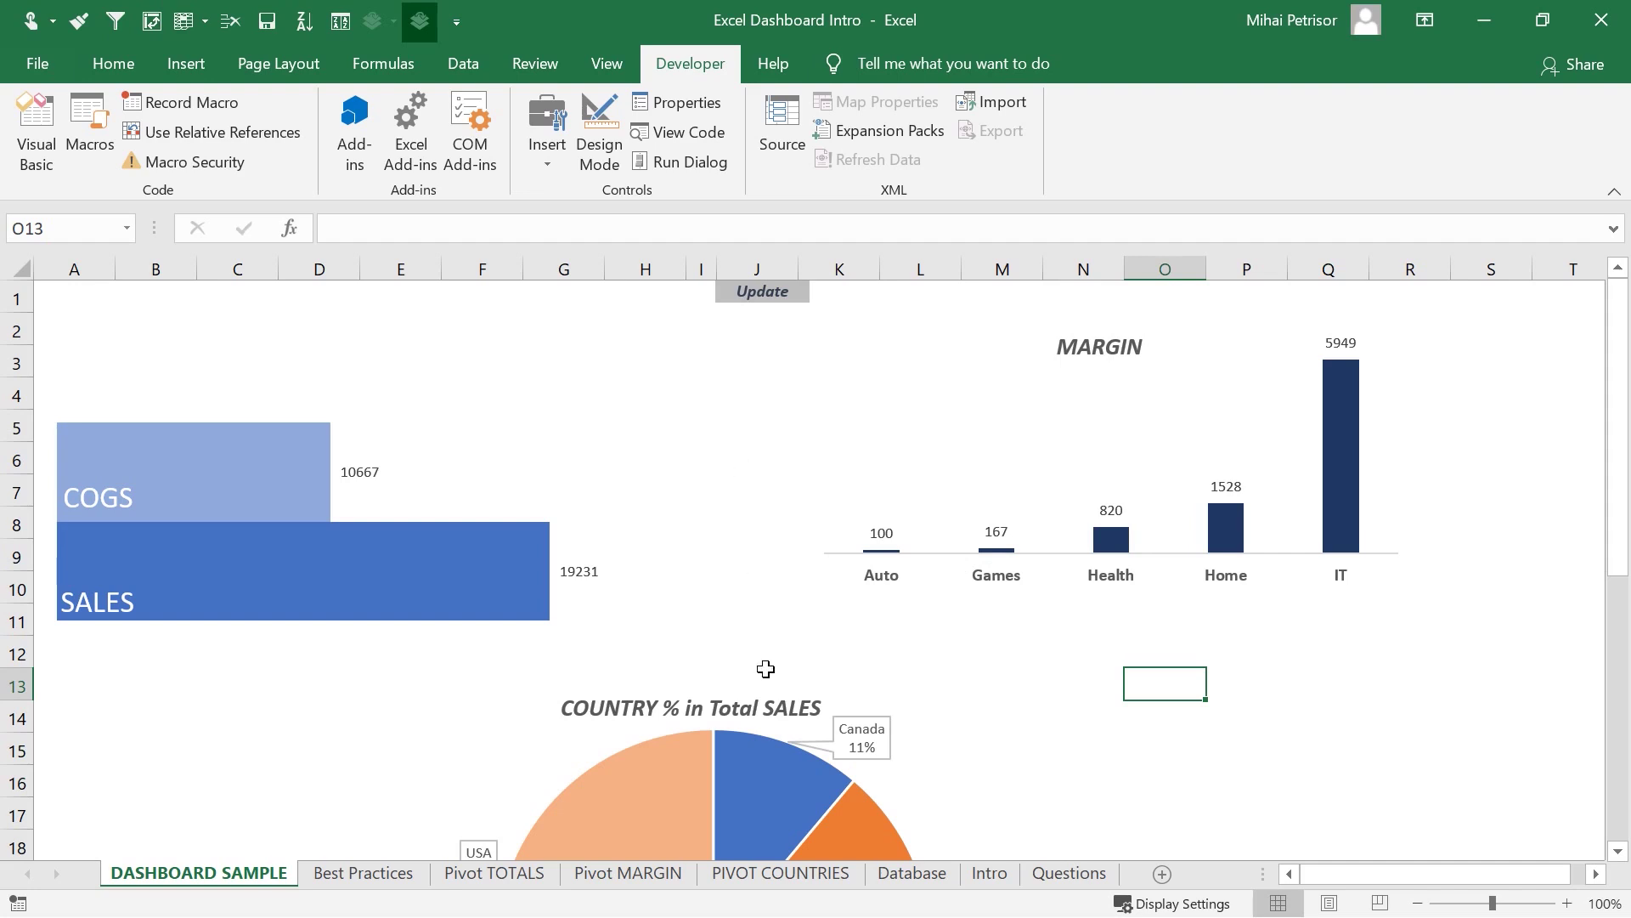
- Inspect the Database sheet's table by selecting it from the Invoice header through the last record
left_click(938, 875)
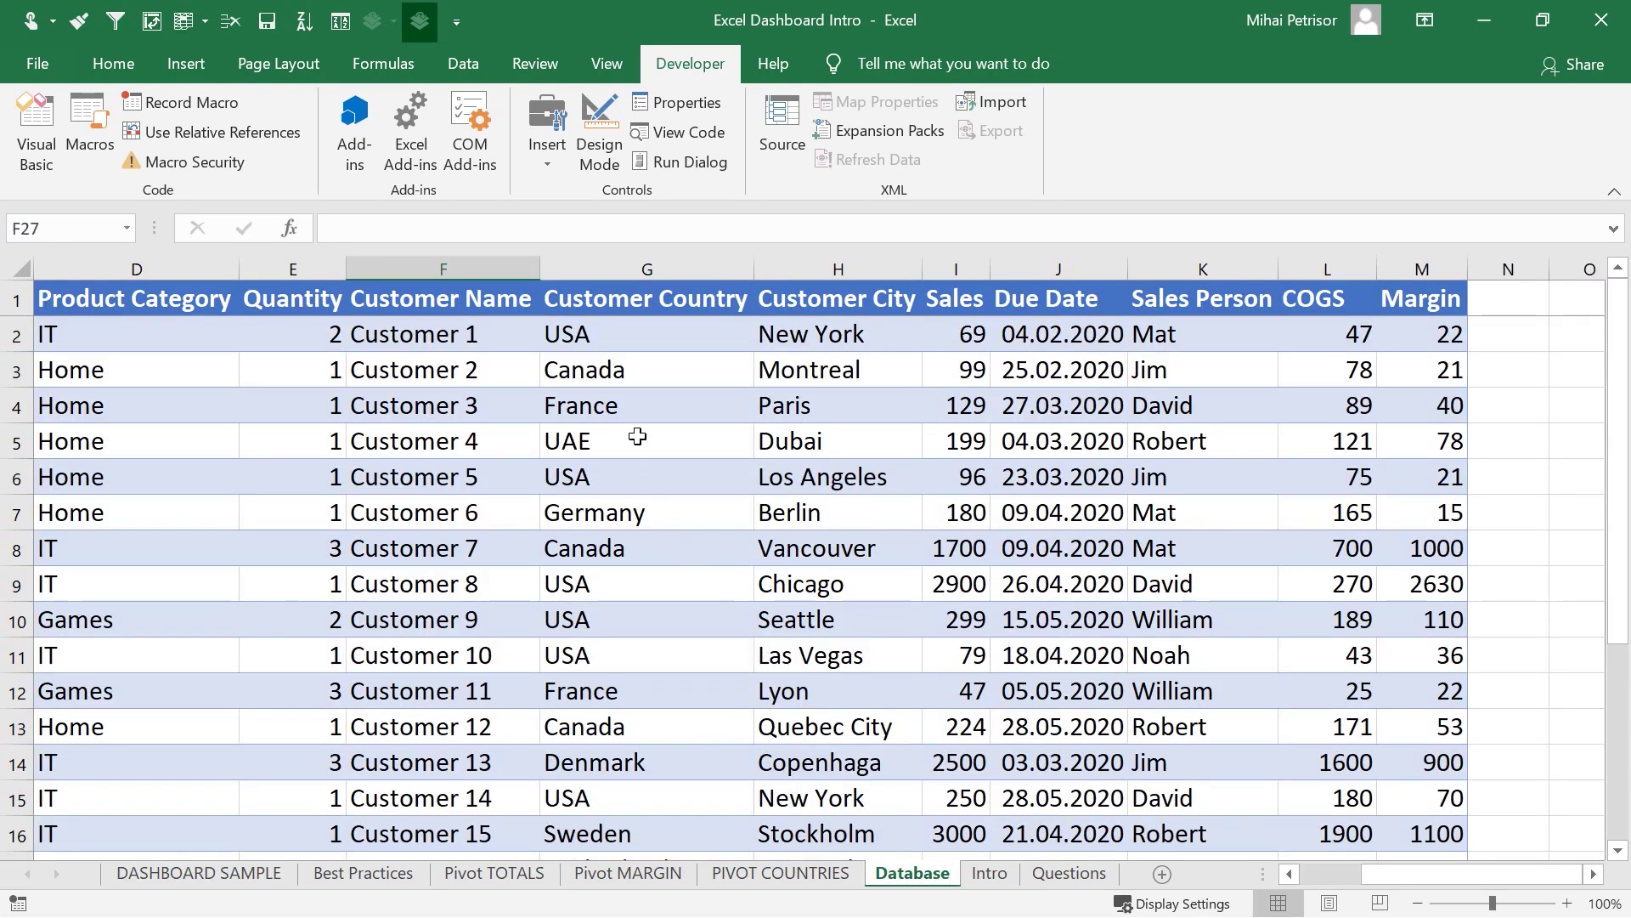
left_click(637, 405)
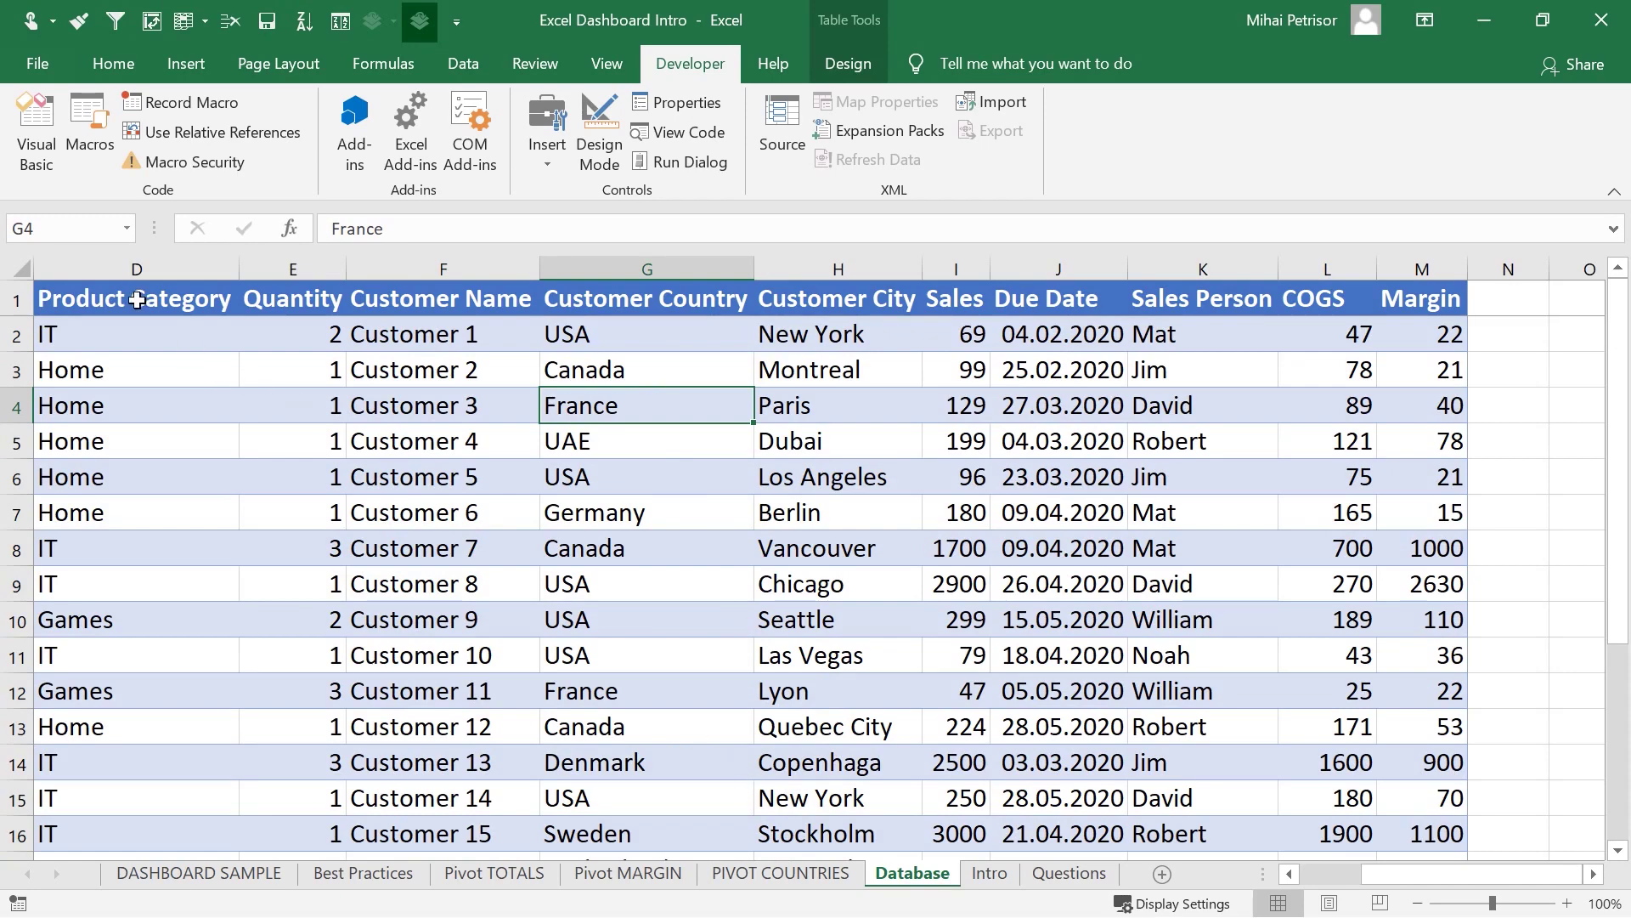
left_click_drag(137, 299, 204, 332)
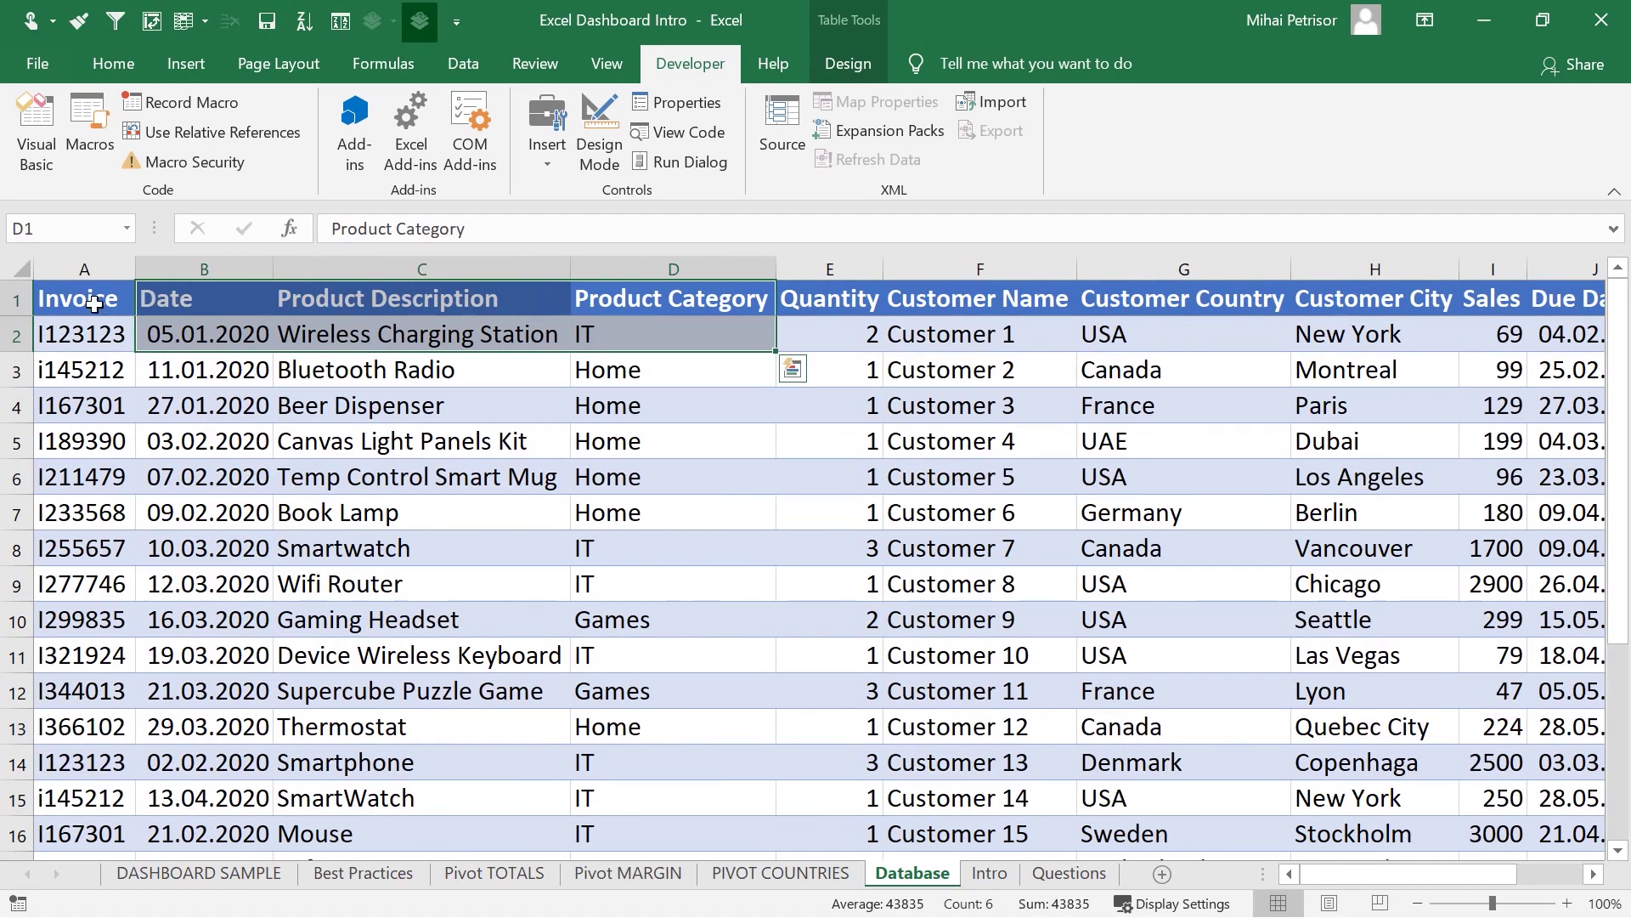
left_click(94, 303)
key("ctrl+shift+End")
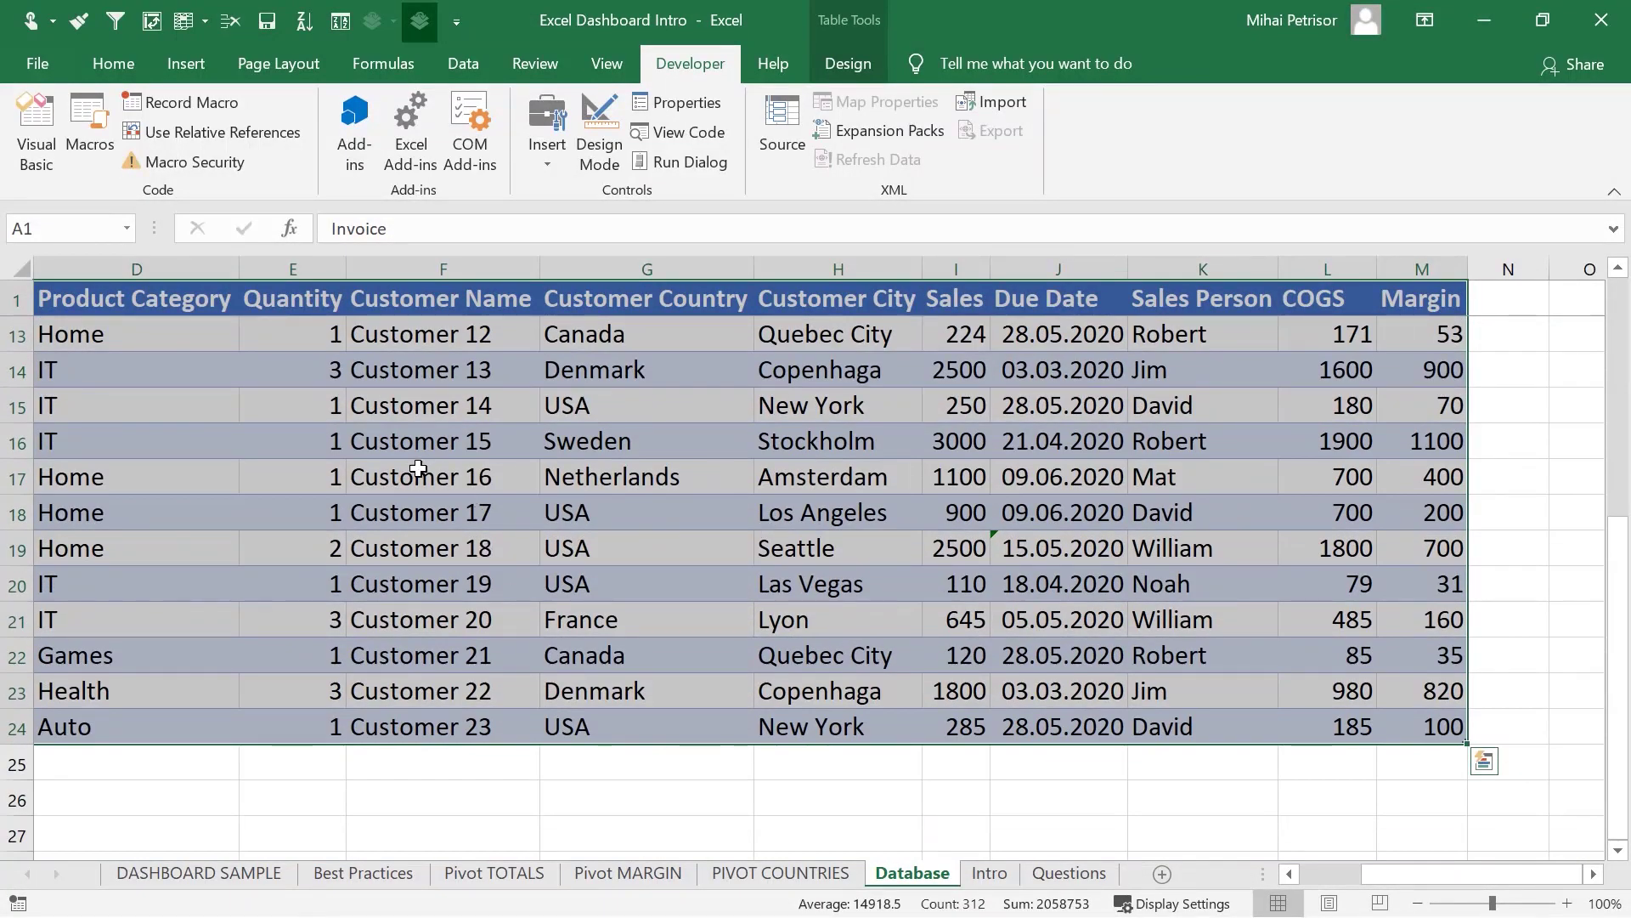
left_click(418, 469)
- Examine the last record of the Database table from Product Category back to Invoice, and the Product Category column
left_click(55, 728)
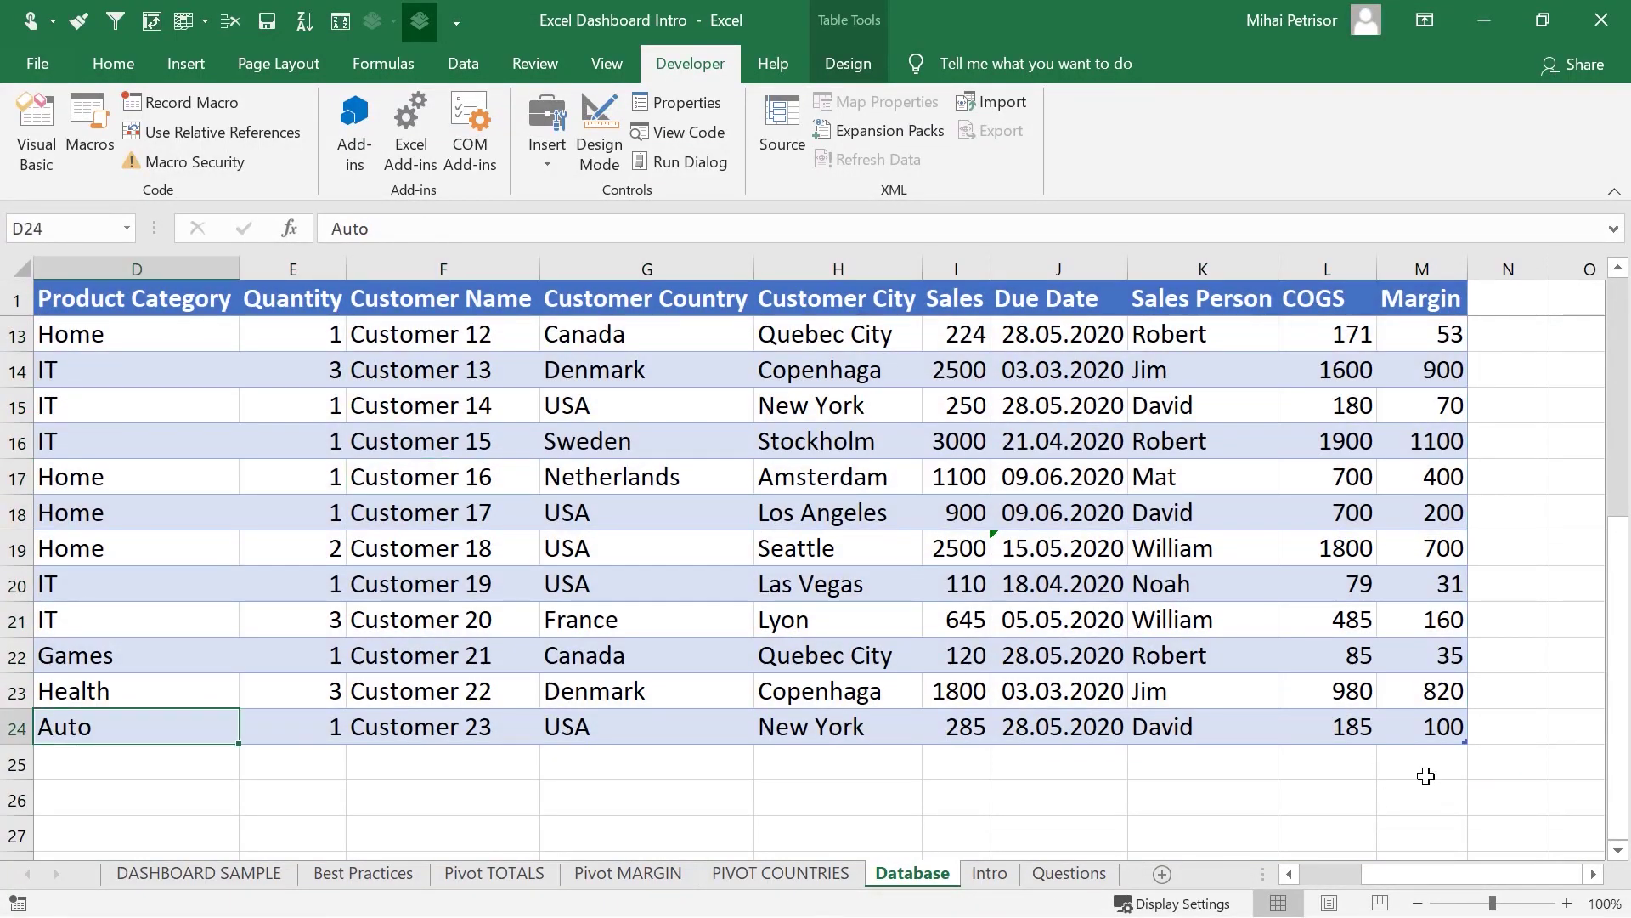
key("Left")
key("Left")
key("Left")
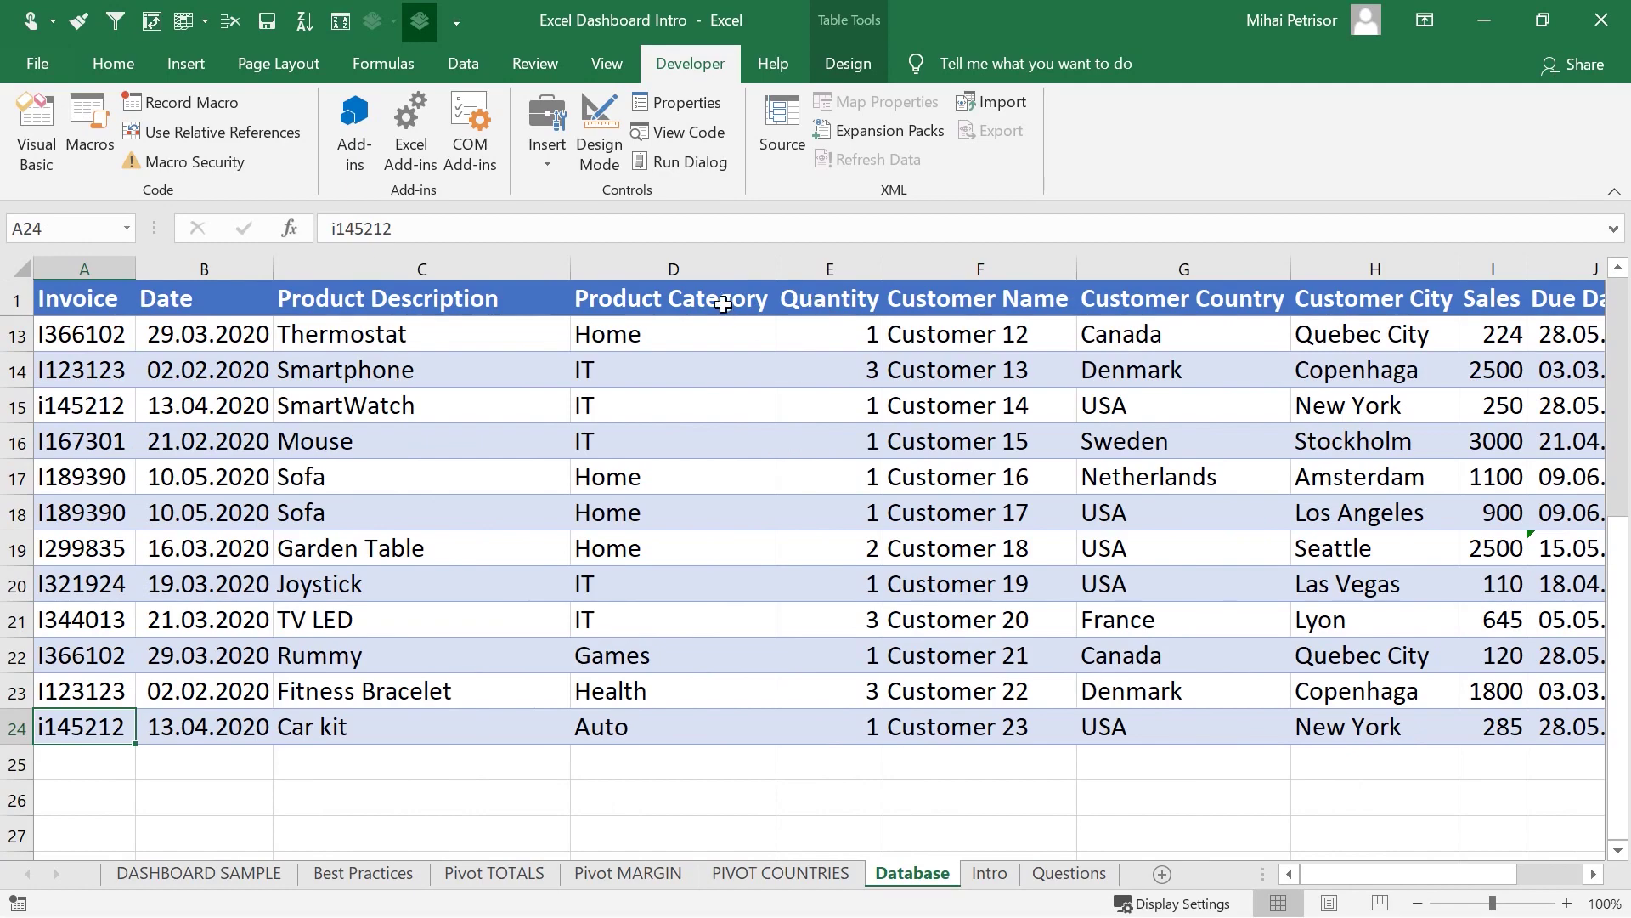
left_click(722, 304)
key("Down")
left_click(704, 404)
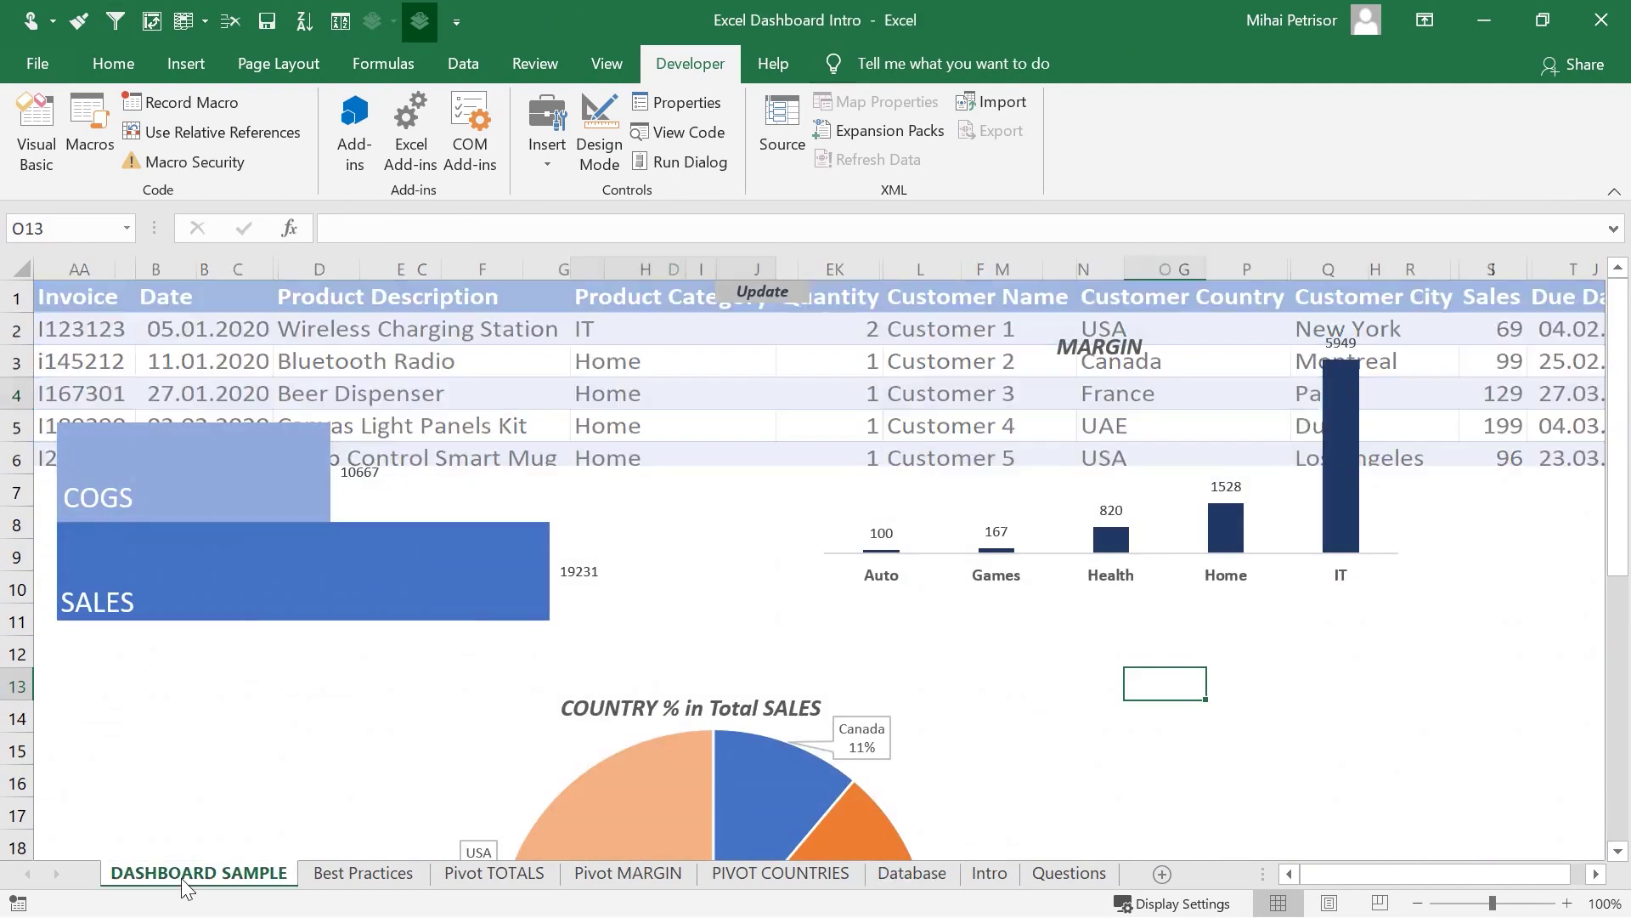
- View the full DASHBOARD SAMPLE sheet, including the country sales pie chart
left_click(183, 877)
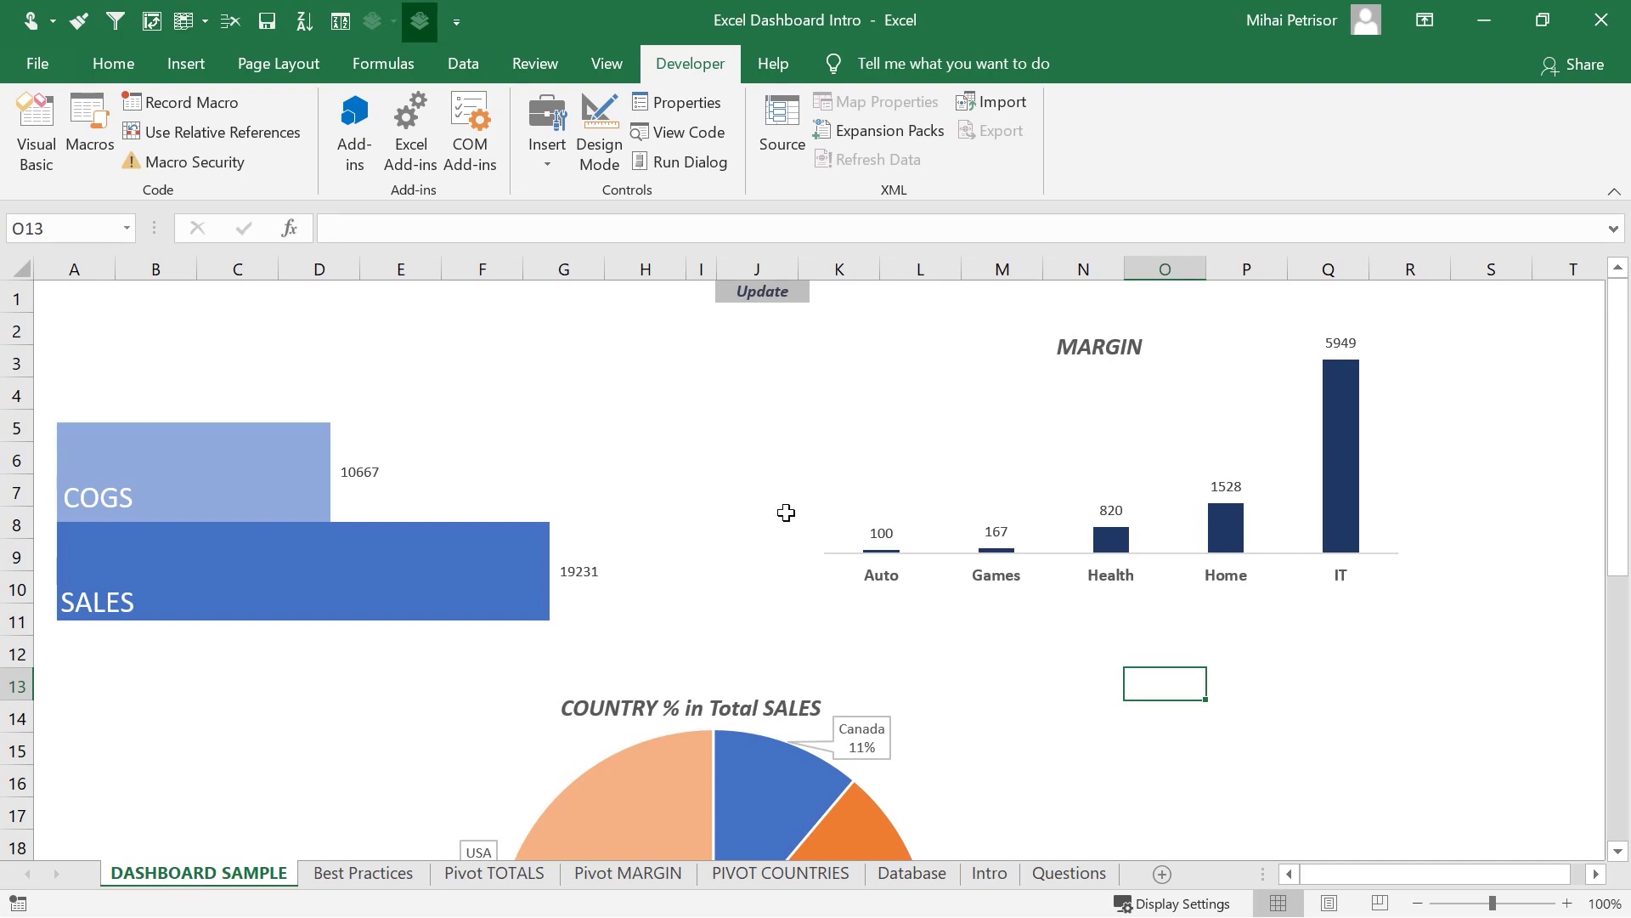
scroll(780, 513, "down", 6)
scroll(780, 513, "up", 6)
- Show the gridlines across the whole DASHBOARD SAMPLE sheet
left_click(17, 267)
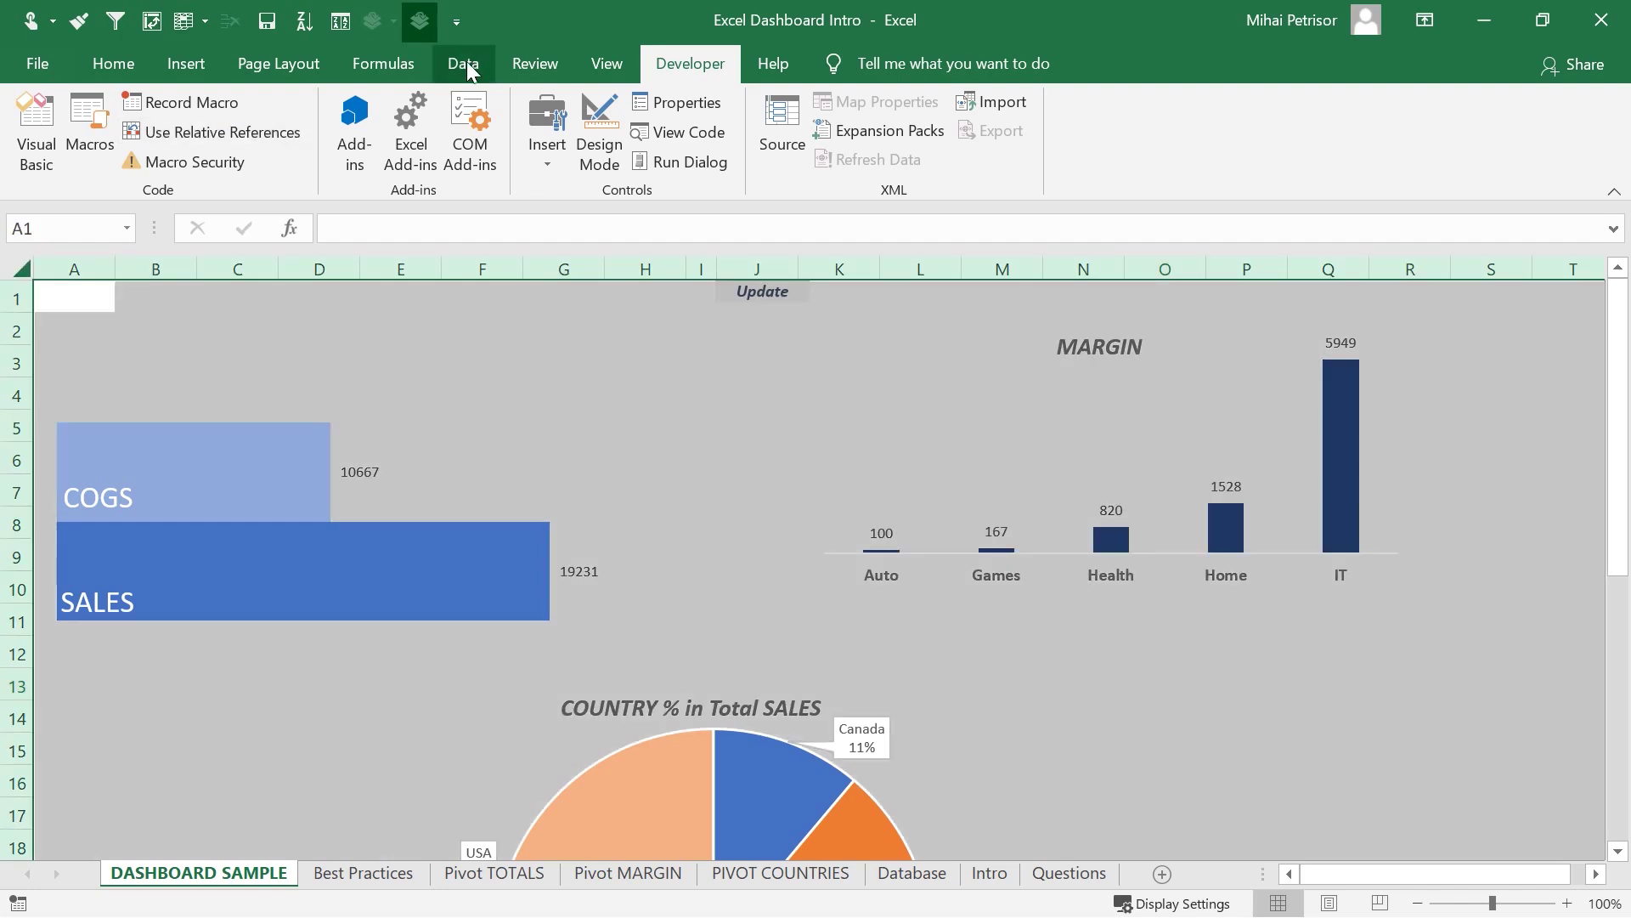
left_click(607, 64)
left_click(311, 160)
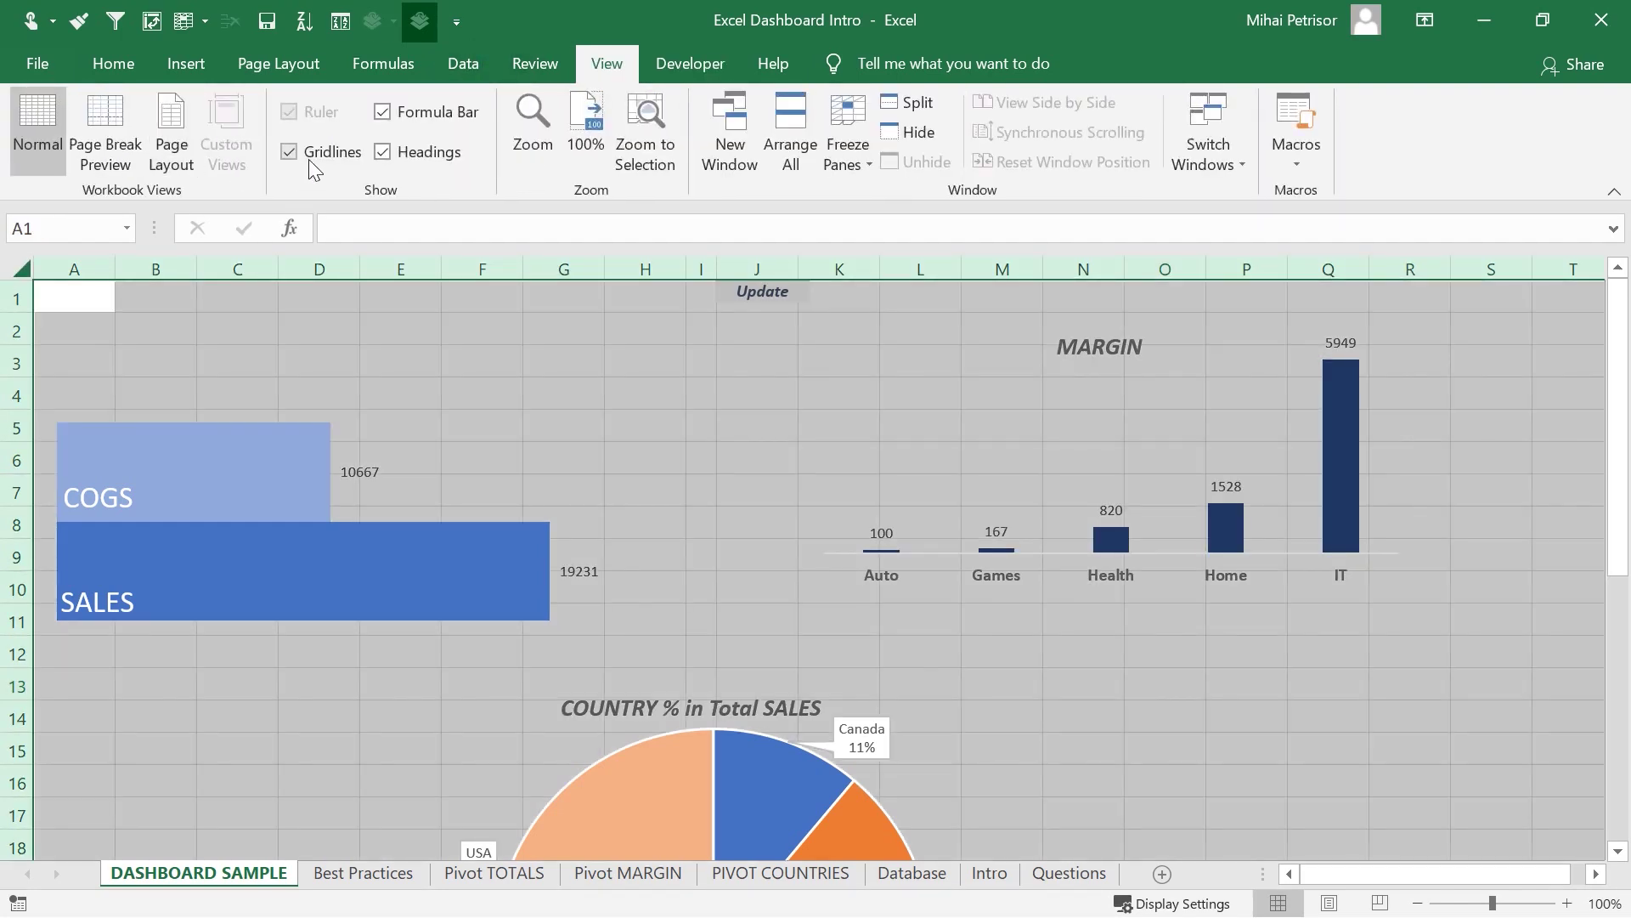
left_click(318, 333)
- Hide the gridlines on the whole DASHBOARD SAMPLE sheet
left_click(17, 267)
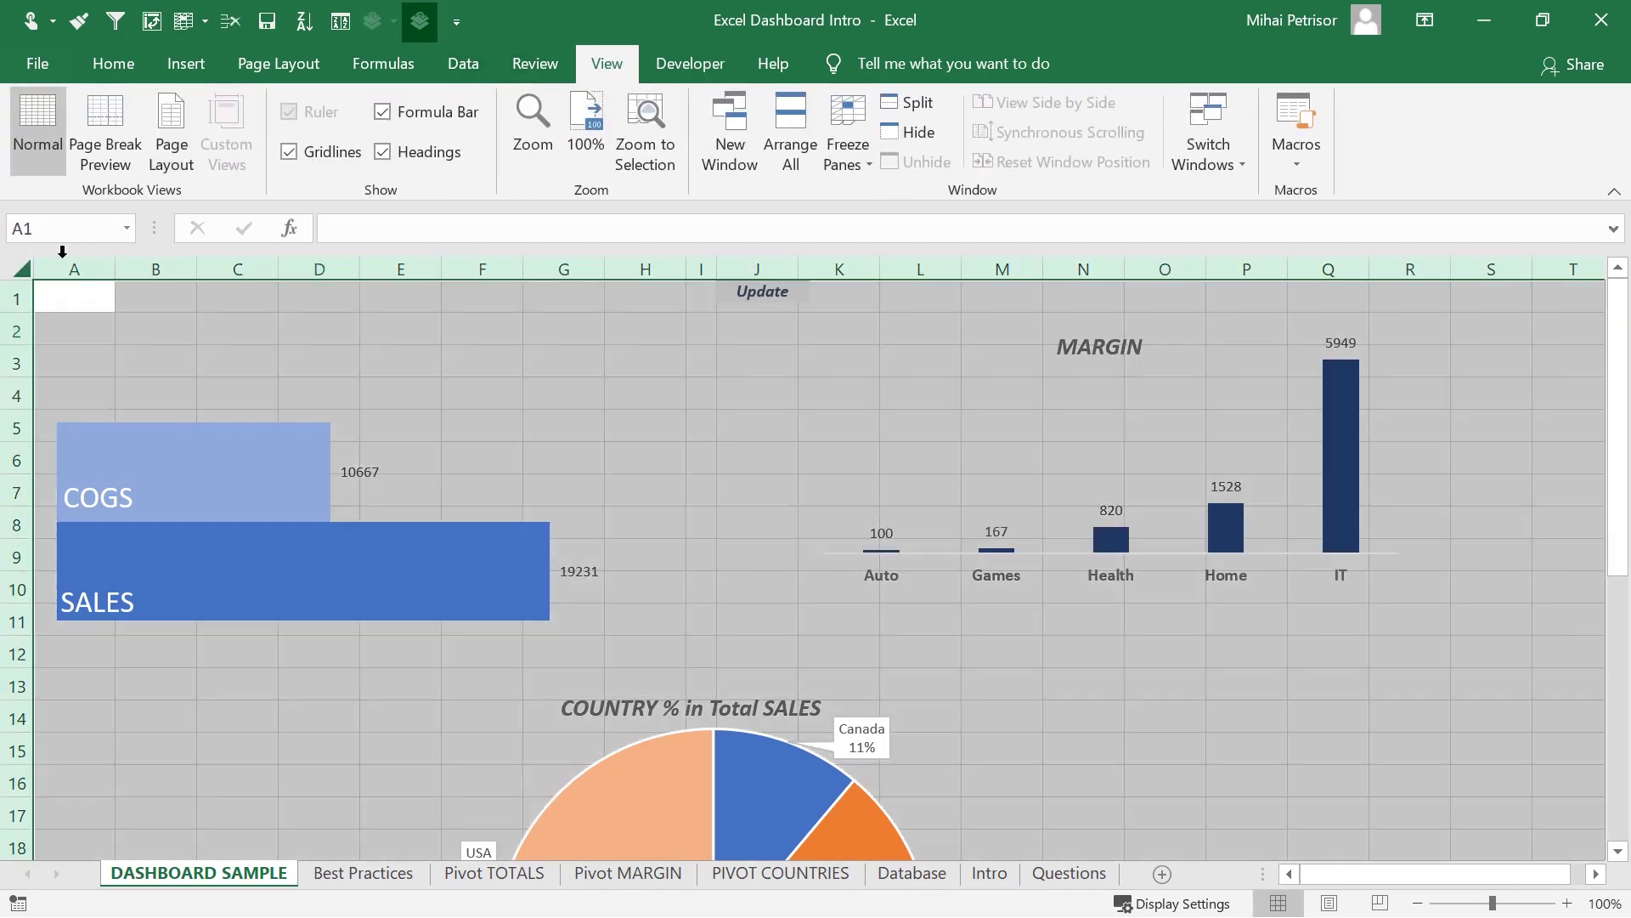
left_click(334, 161)
left_click(685, 448)
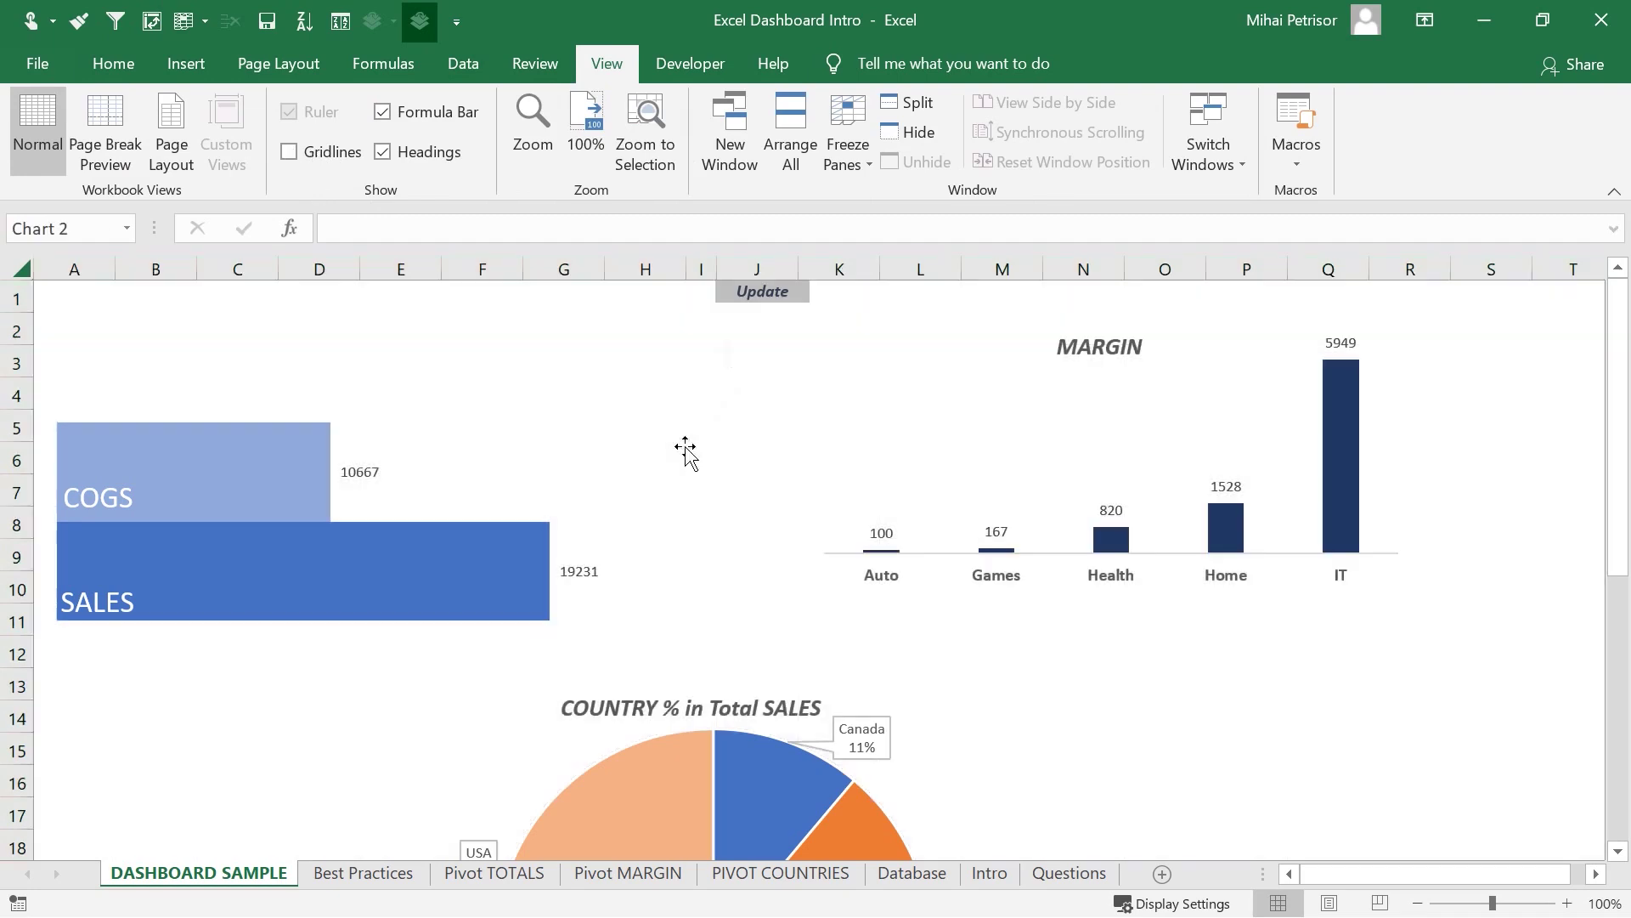
- Examine the dashboard layout, covering the COGS and SALES bars, the MARGIN chart, the country pie chart and the surrounding blank space
left_click(798, 470)
left_click(1359, 783)
left_click(203, 307)
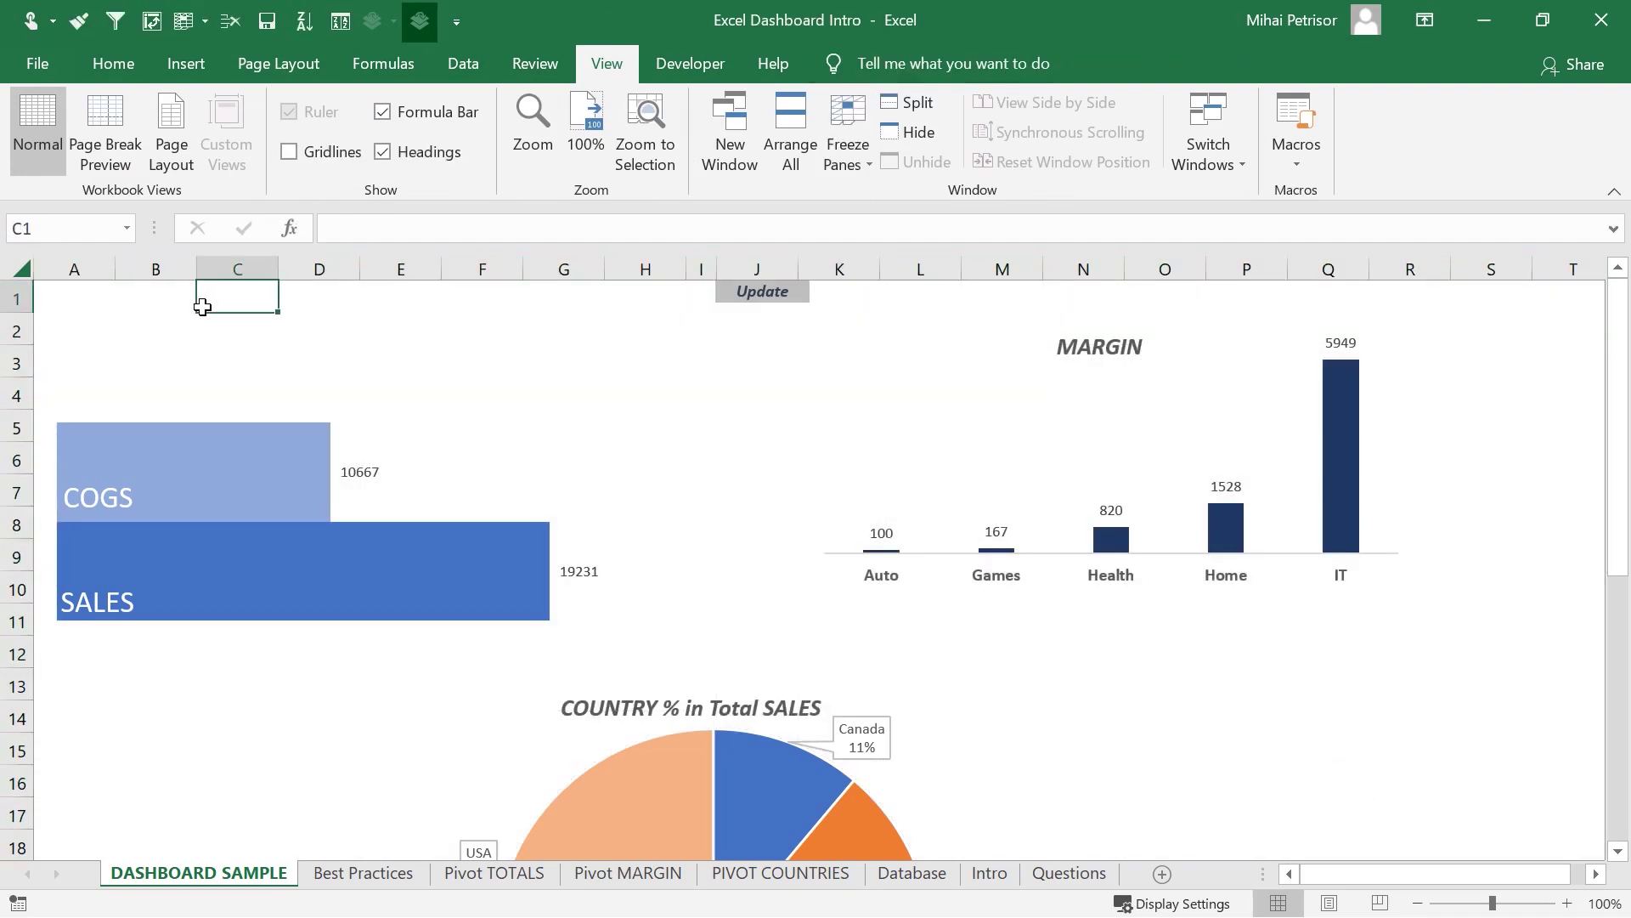
left_click(1373, 756)
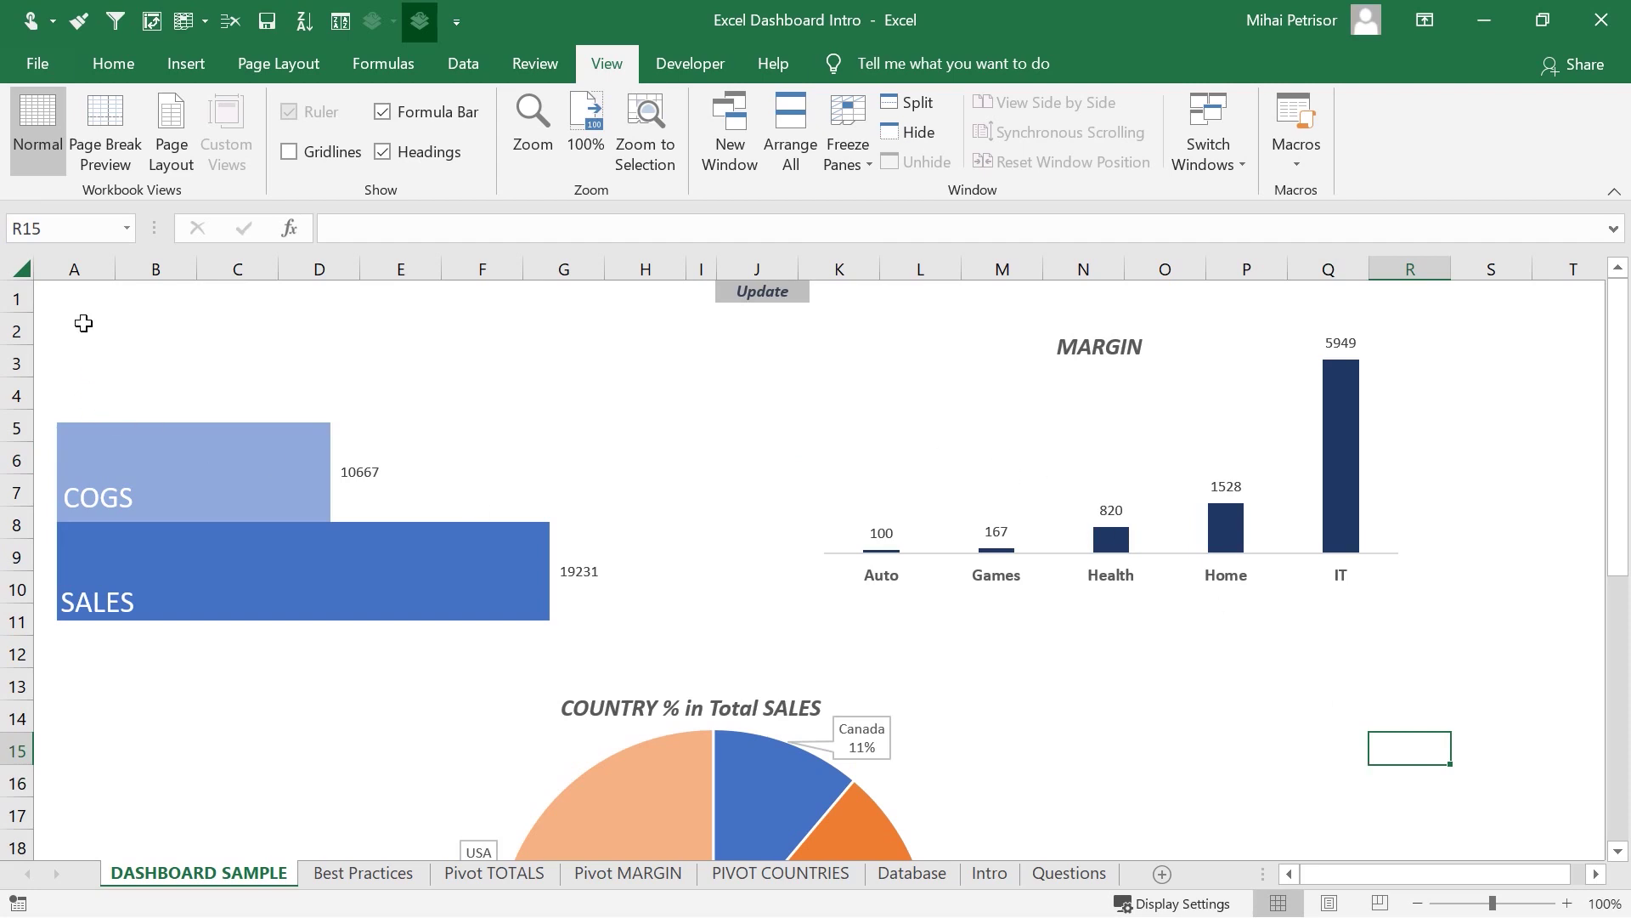
left_click(83, 323)
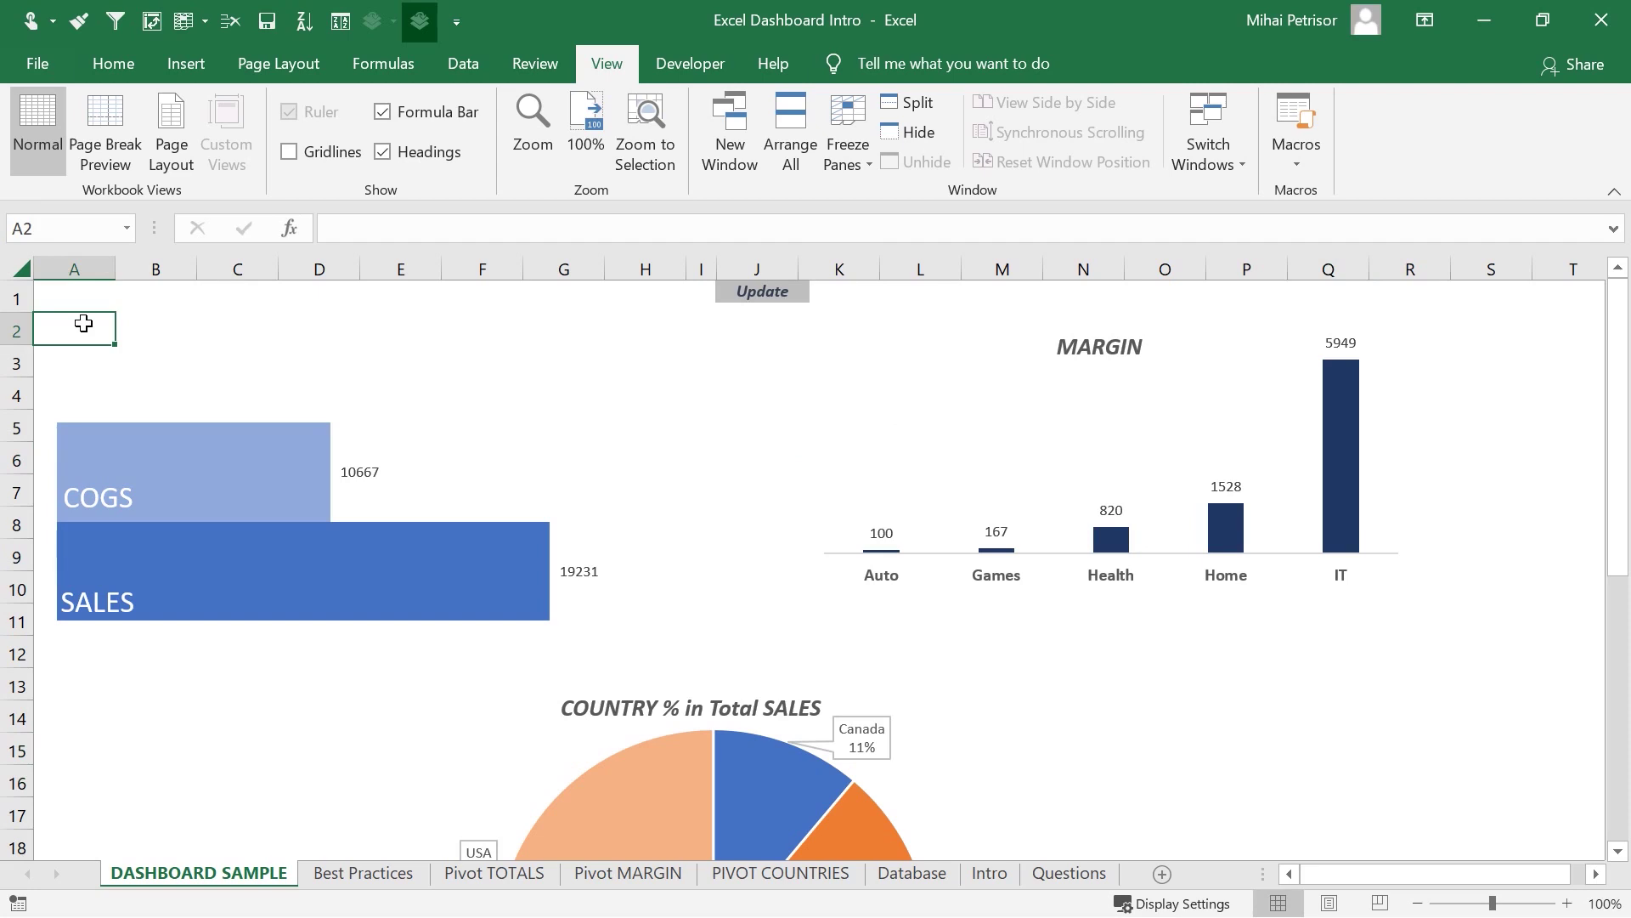
left_click(1340, 778)
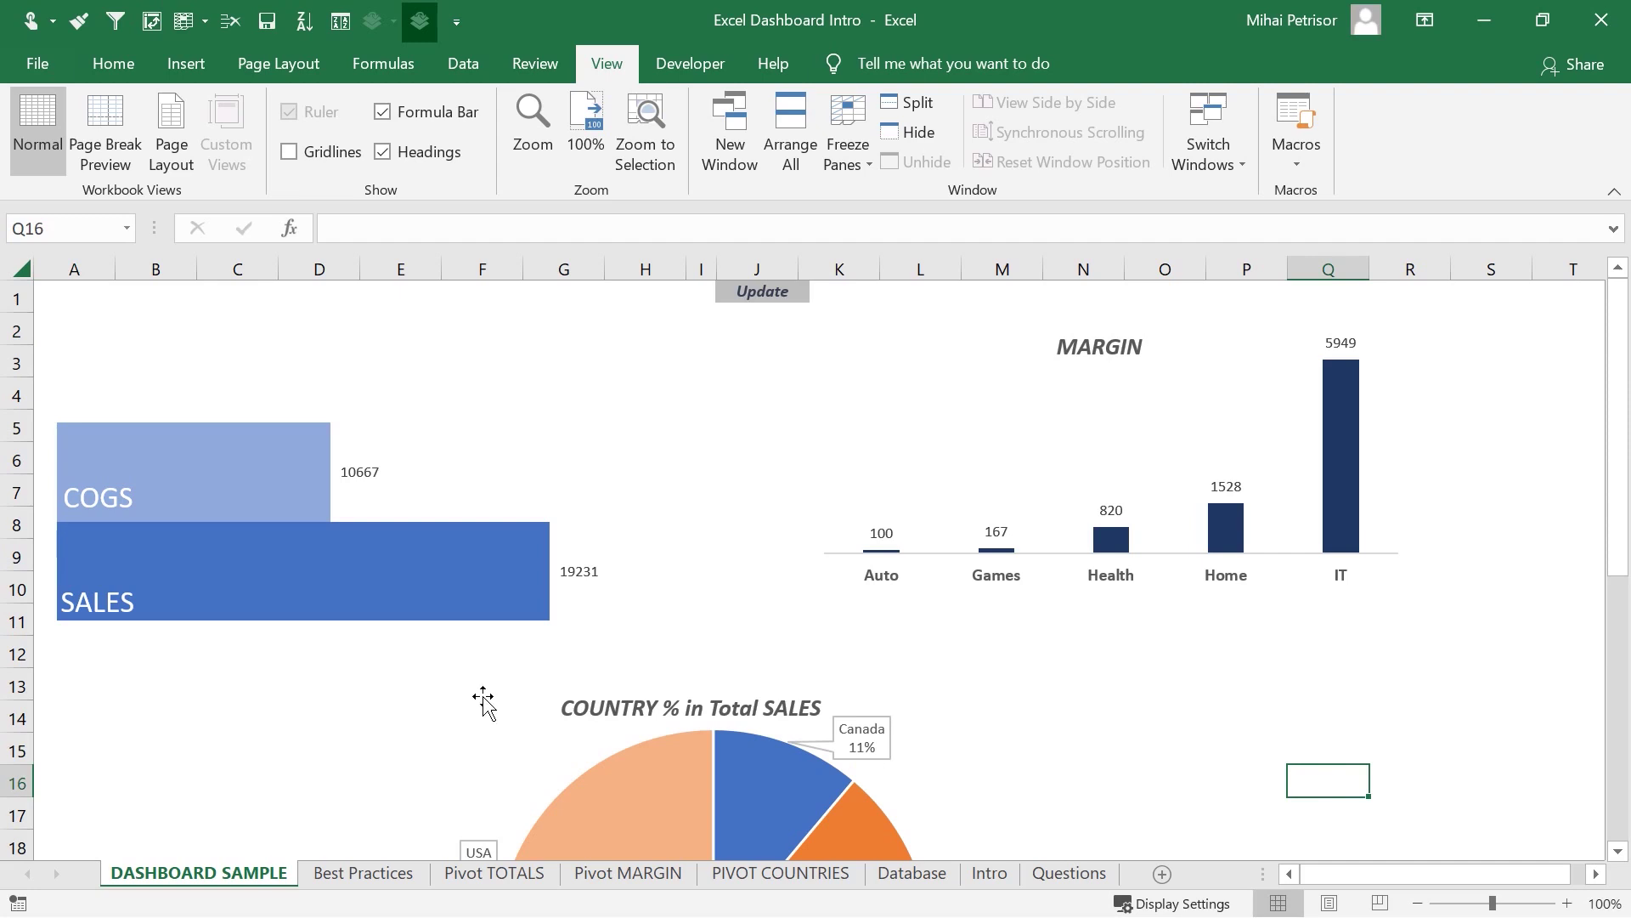
scroll(490, 686, "down", 5)
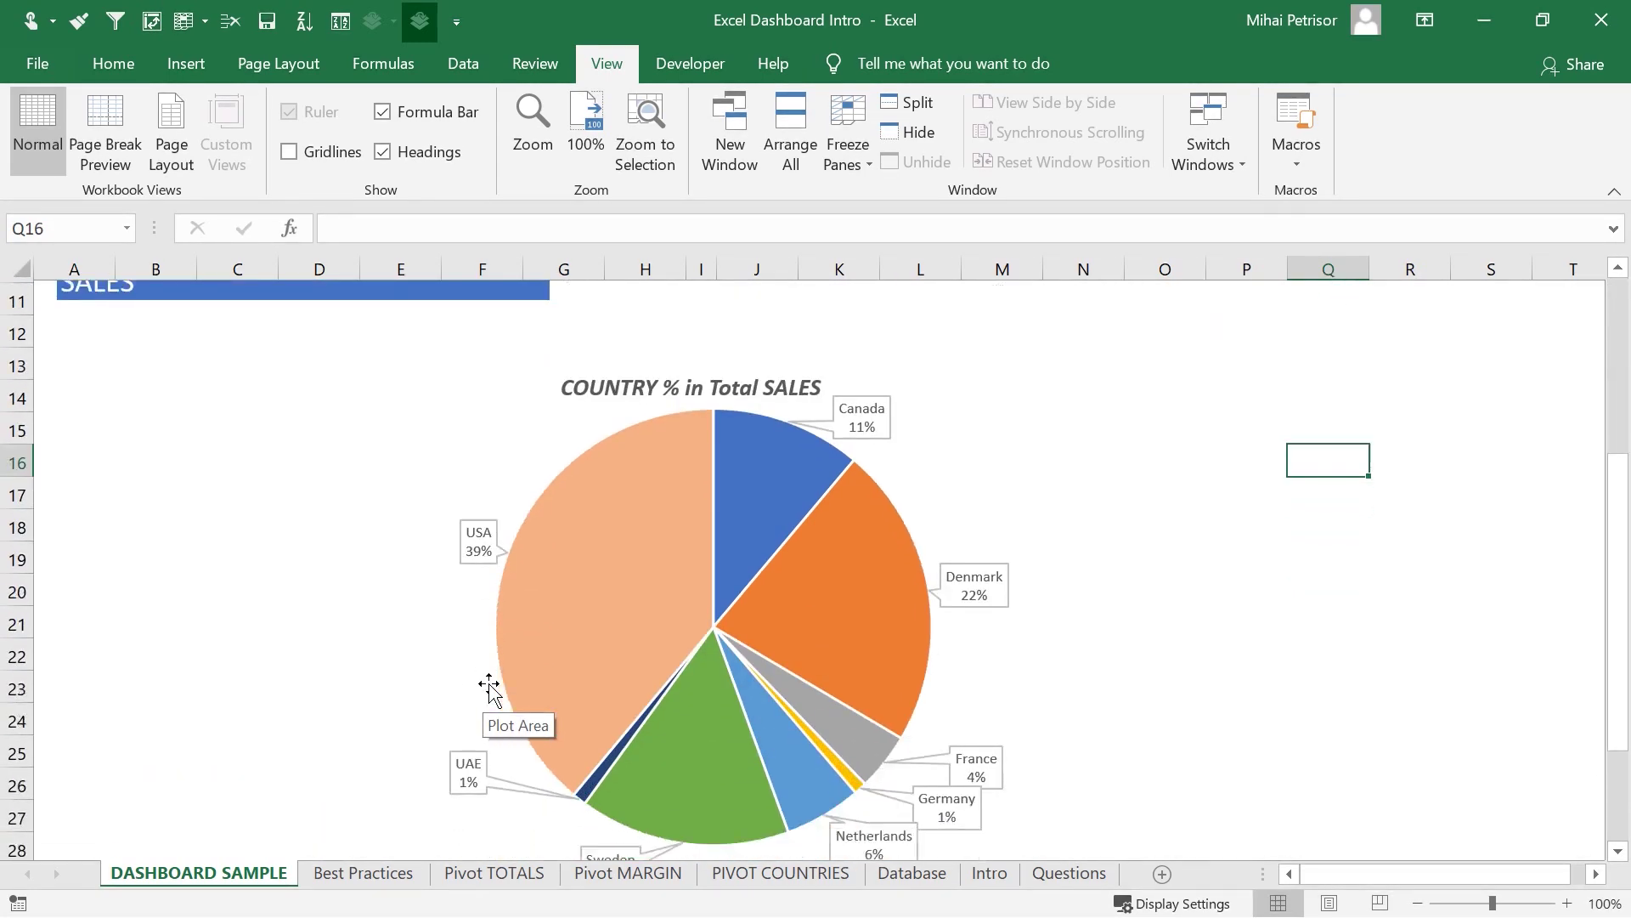
scroll(489, 686, "up", 5)
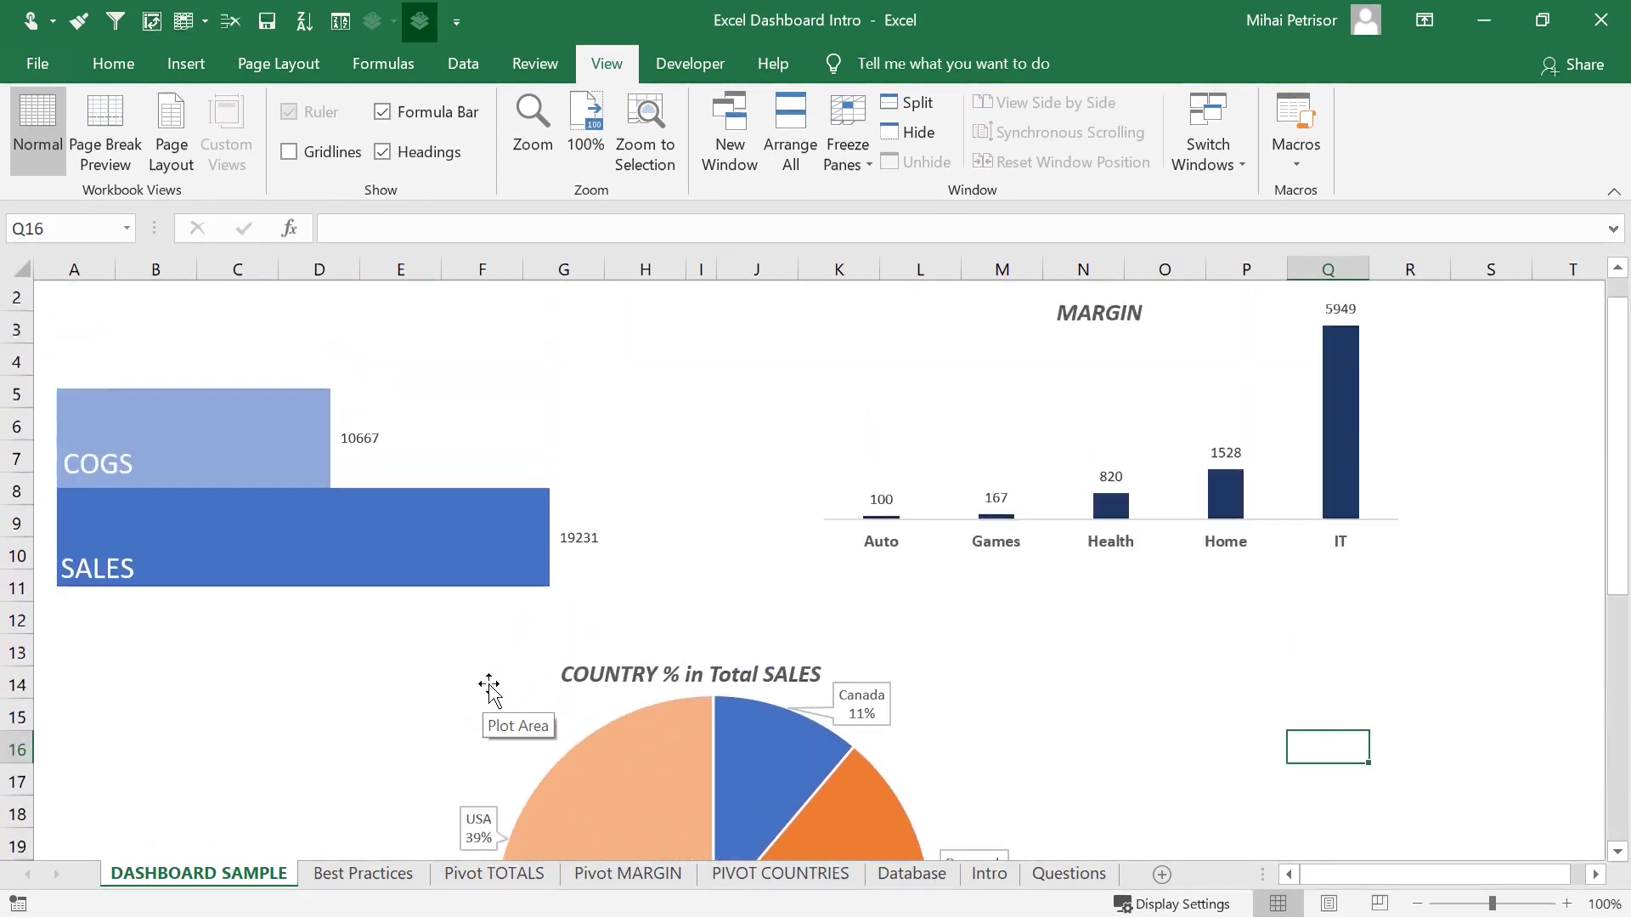
left_click(400, 314)
left_click(727, 392)
left_click(1217, 663)
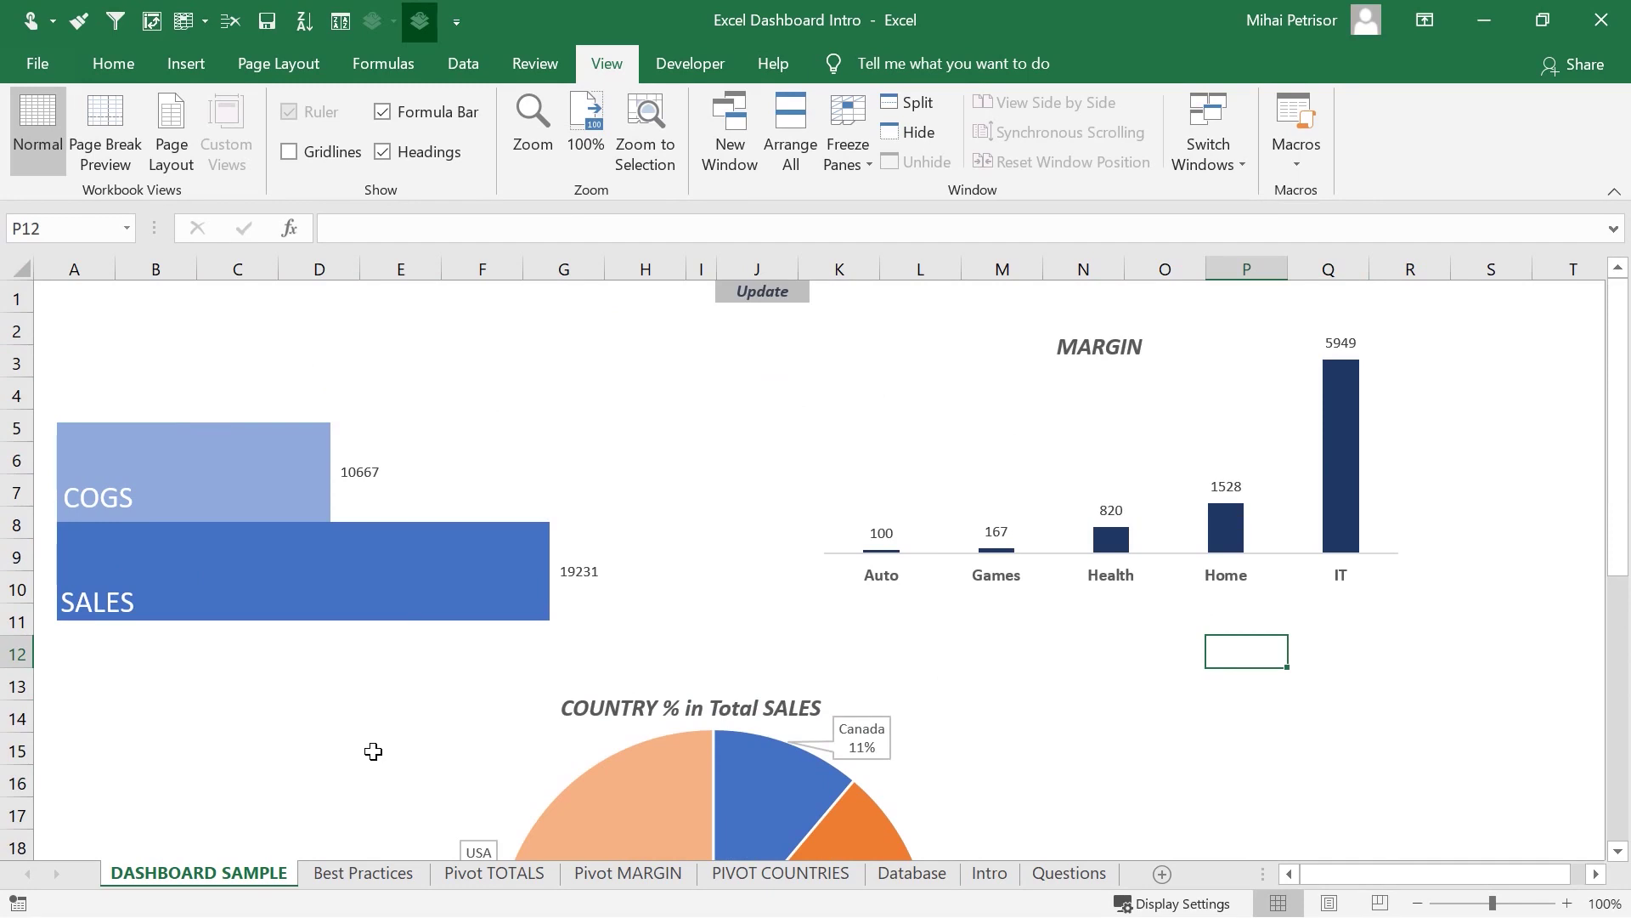
left_click(331, 721)
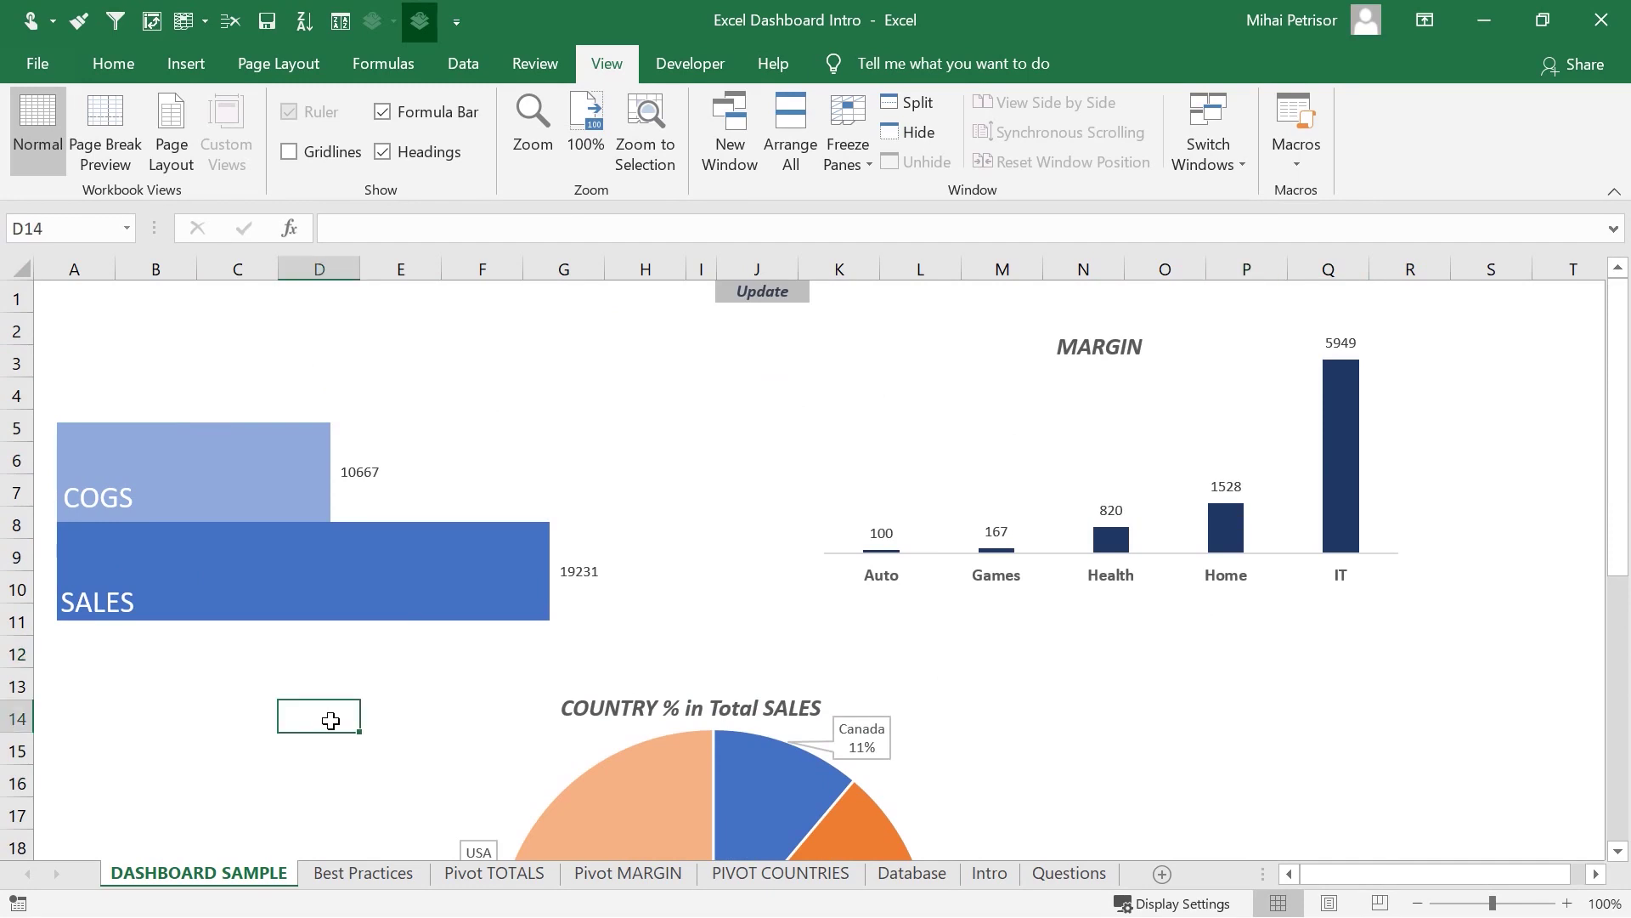
scroll(494, 599, "down", 1)
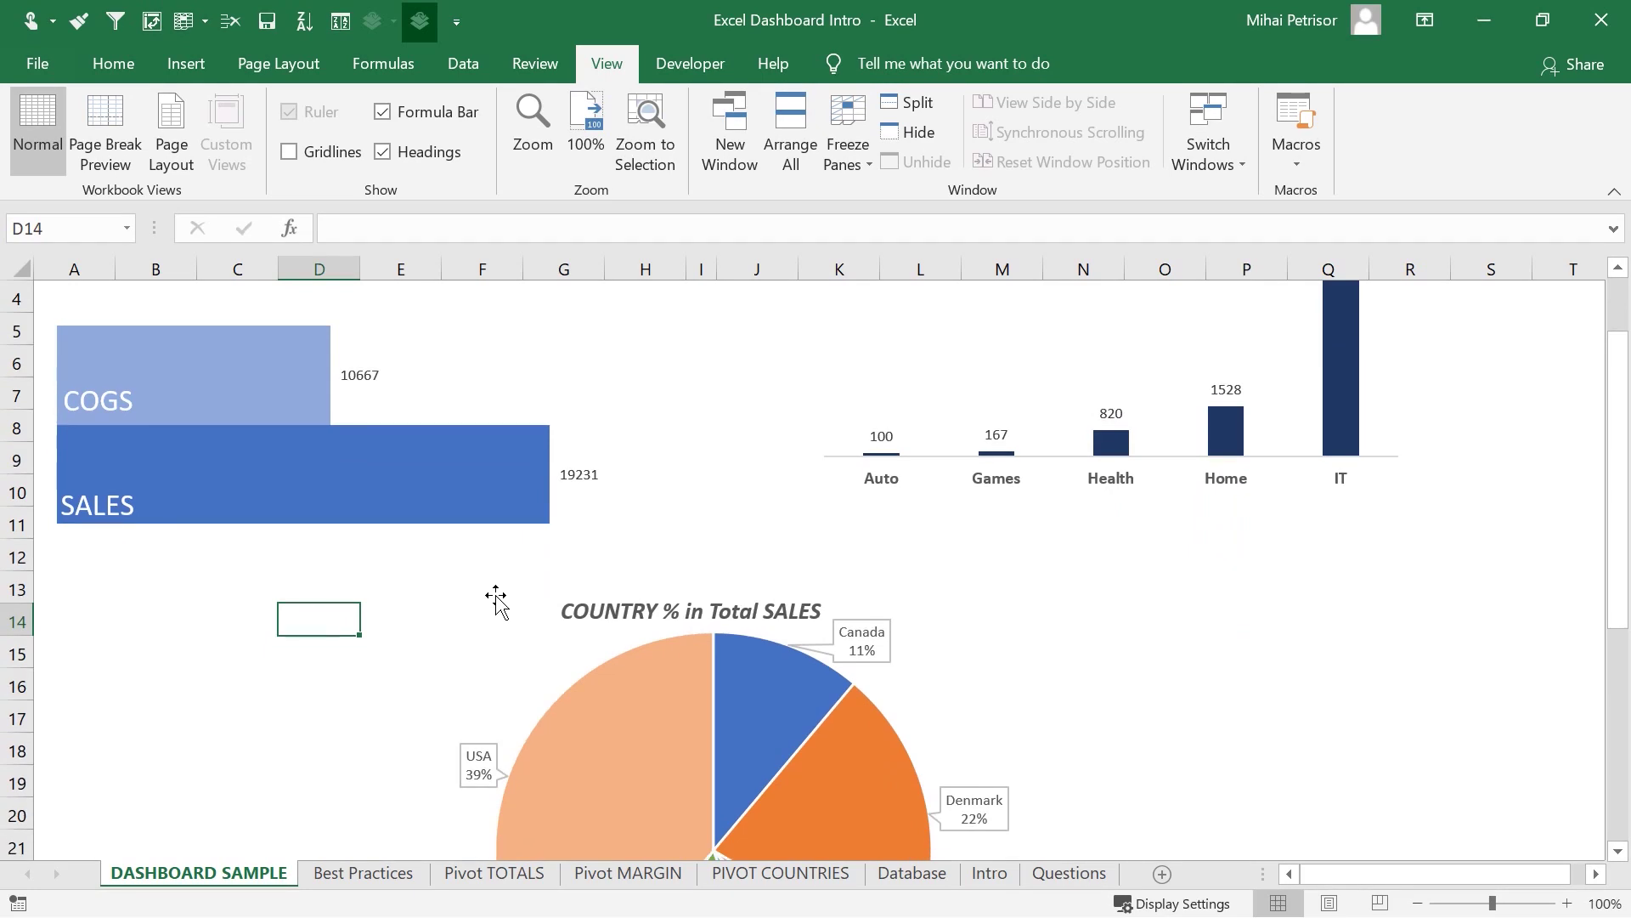
scroll(496, 597, "up", 1)
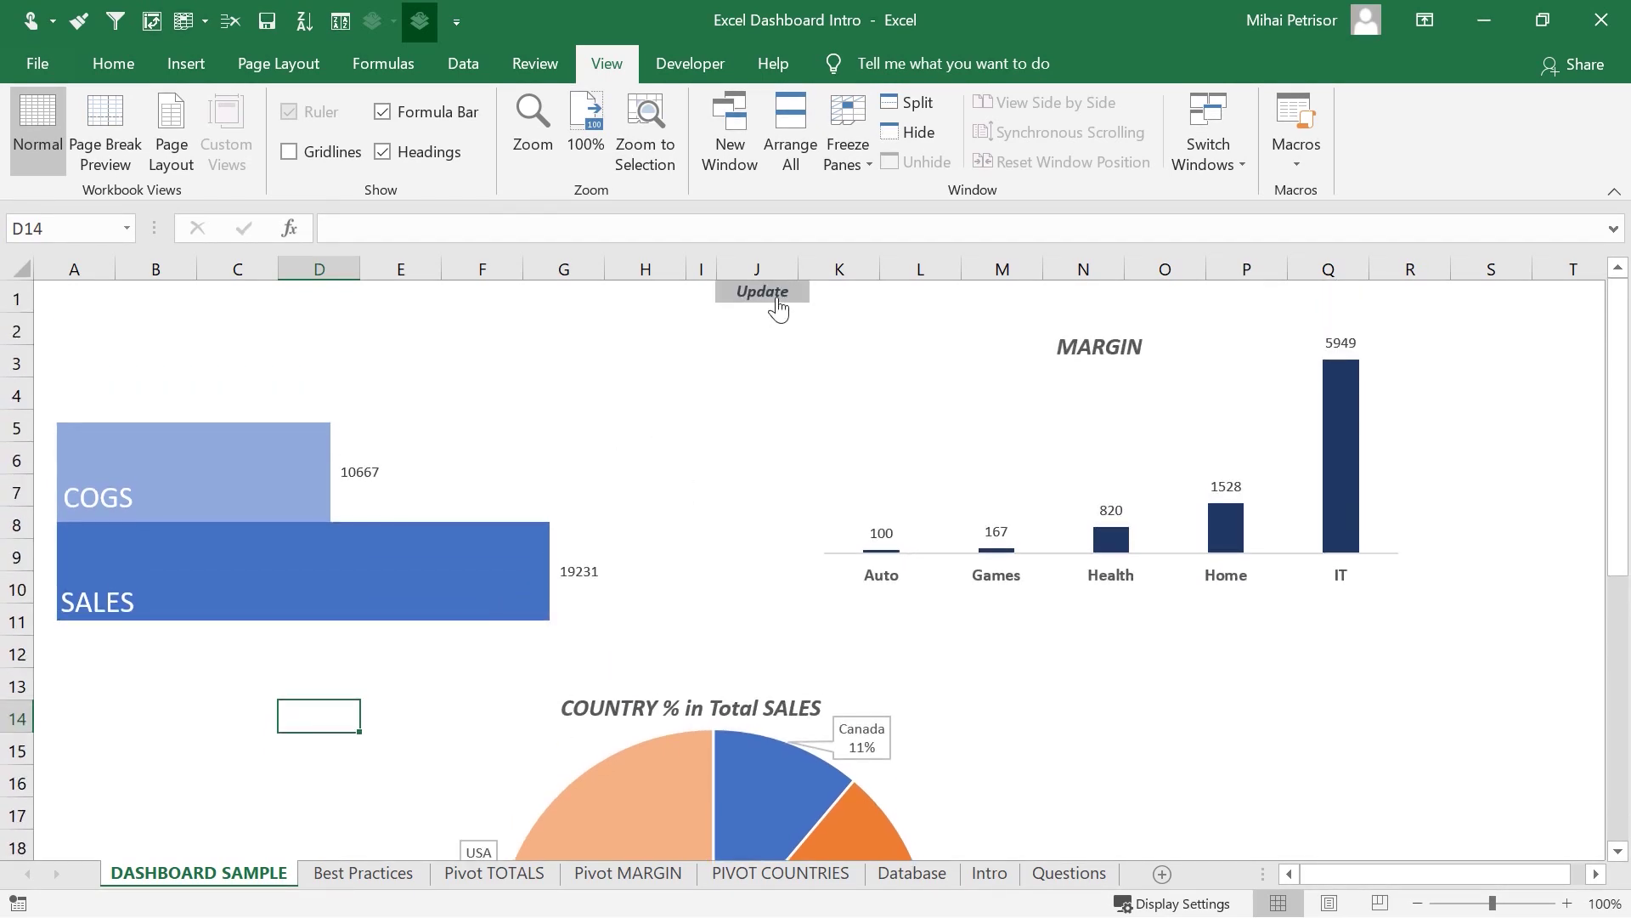
- Set the Sales value of the Supercube Puzzle Game row (cell I12) on the Database sheet to 3500
scroll(742, 565, "down", 2)
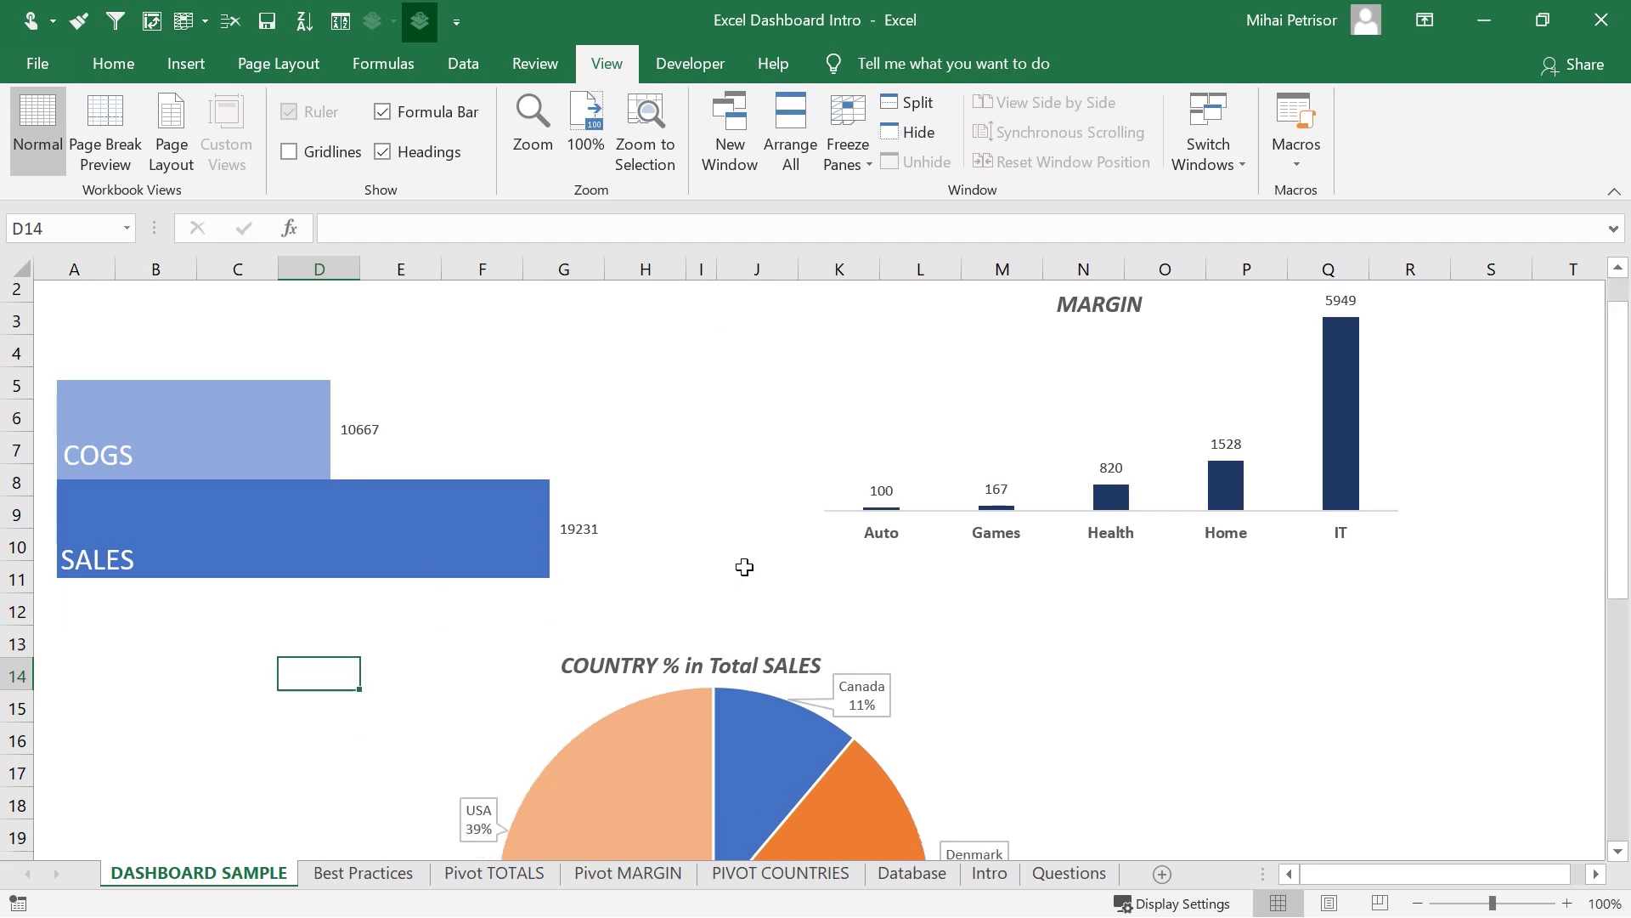
scroll(768, 569, "up", 2)
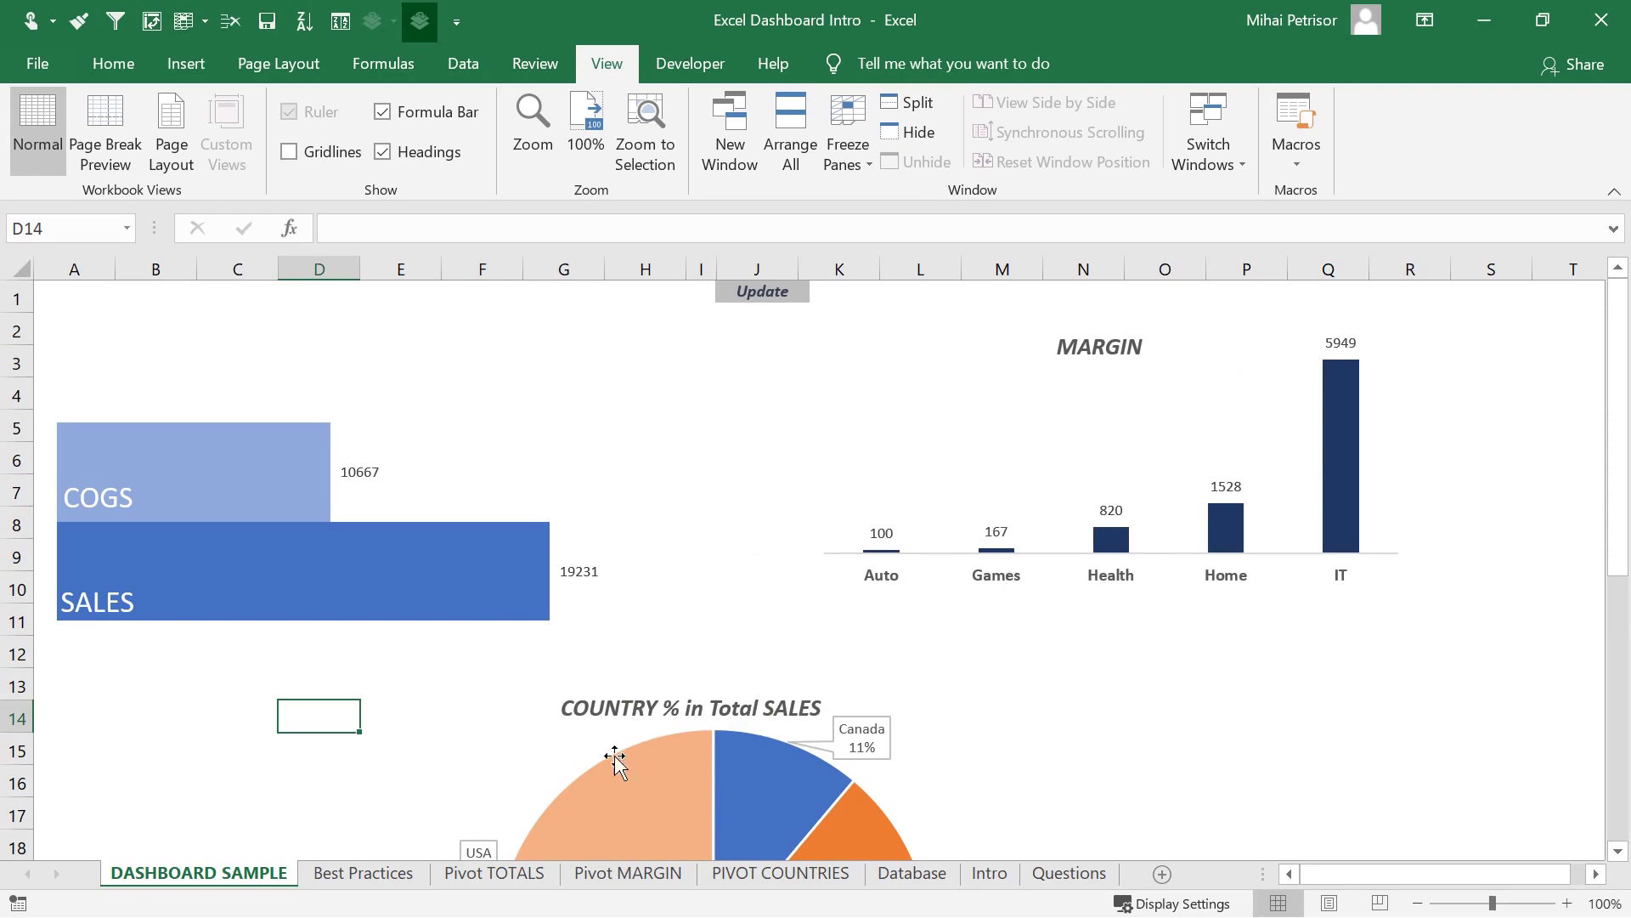
left_click(912, 872)
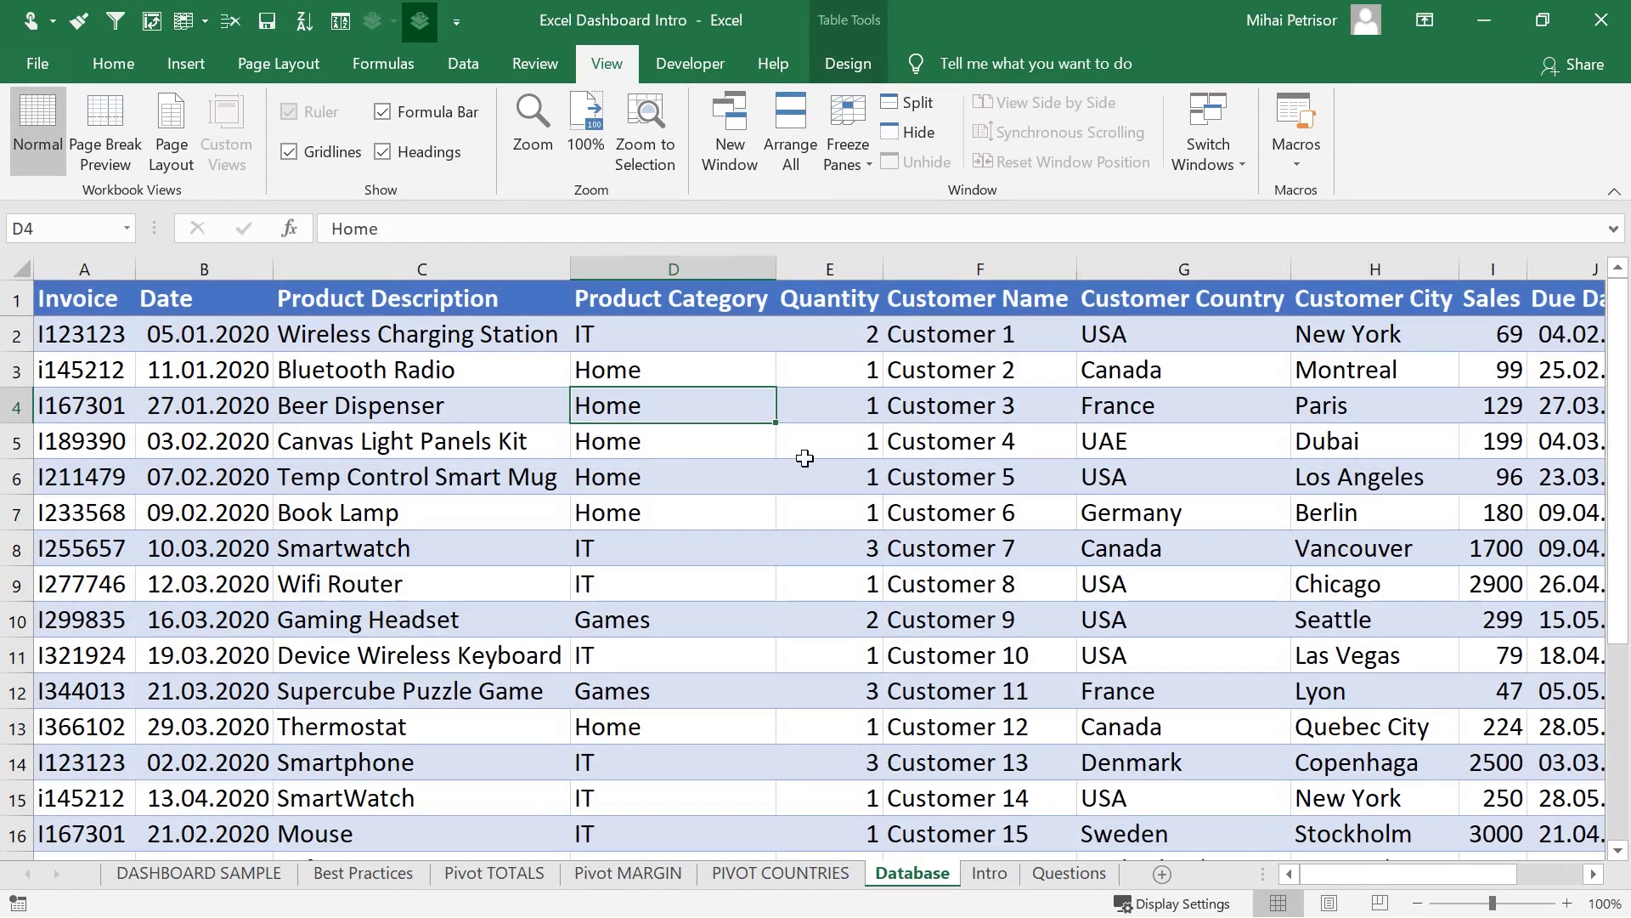
scroll(717, 429, "down", 3)
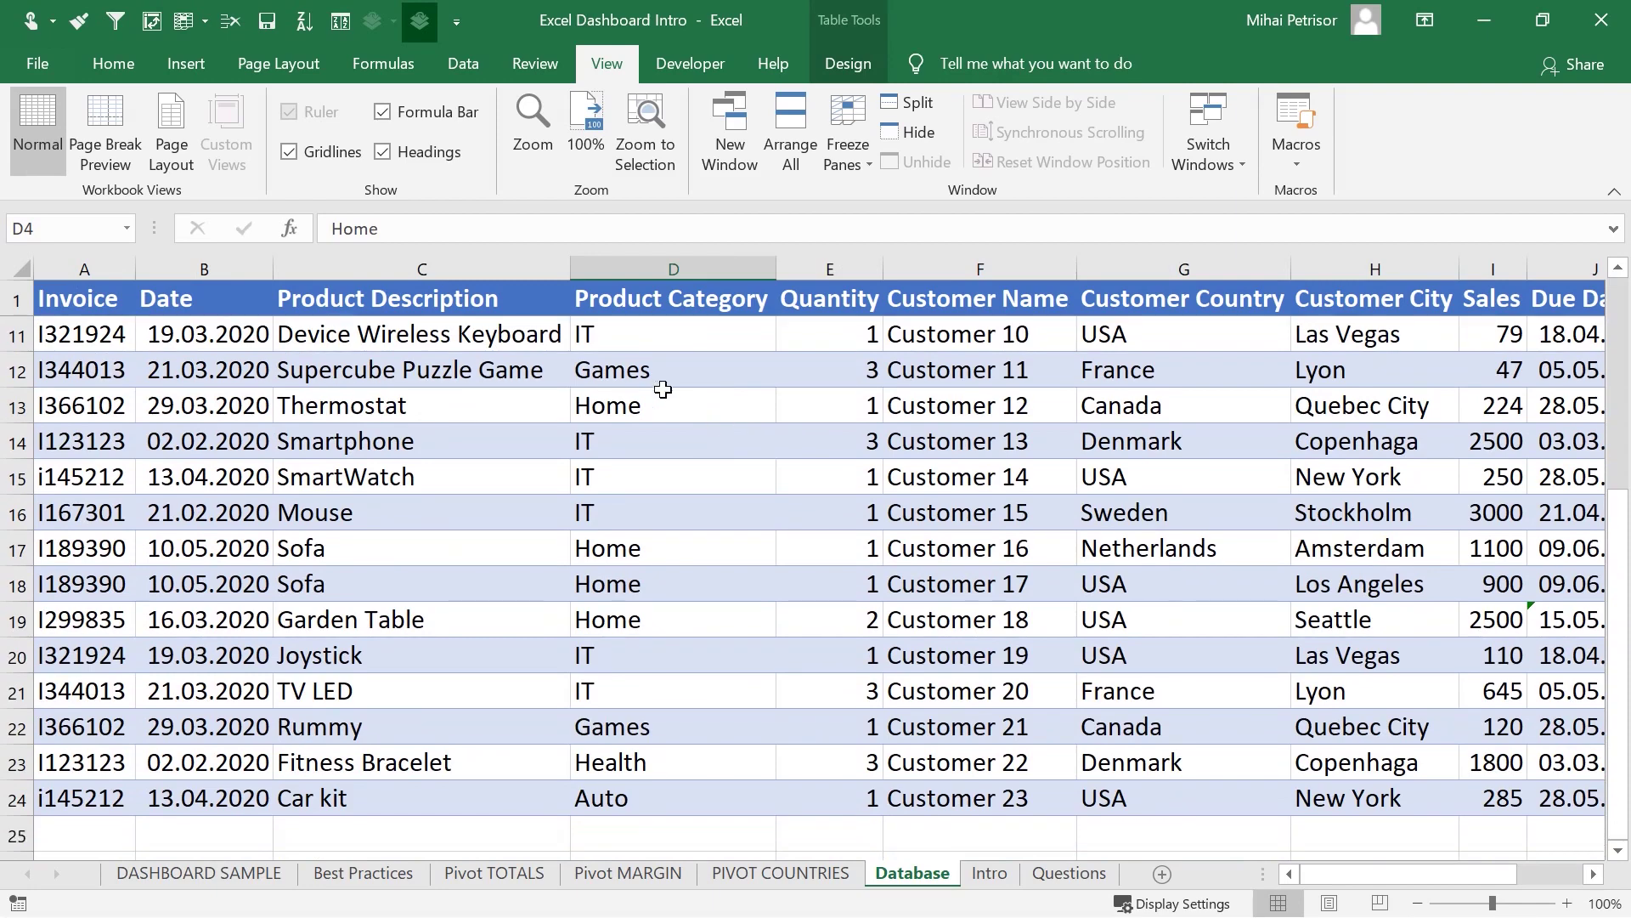
left_click(646, 374)
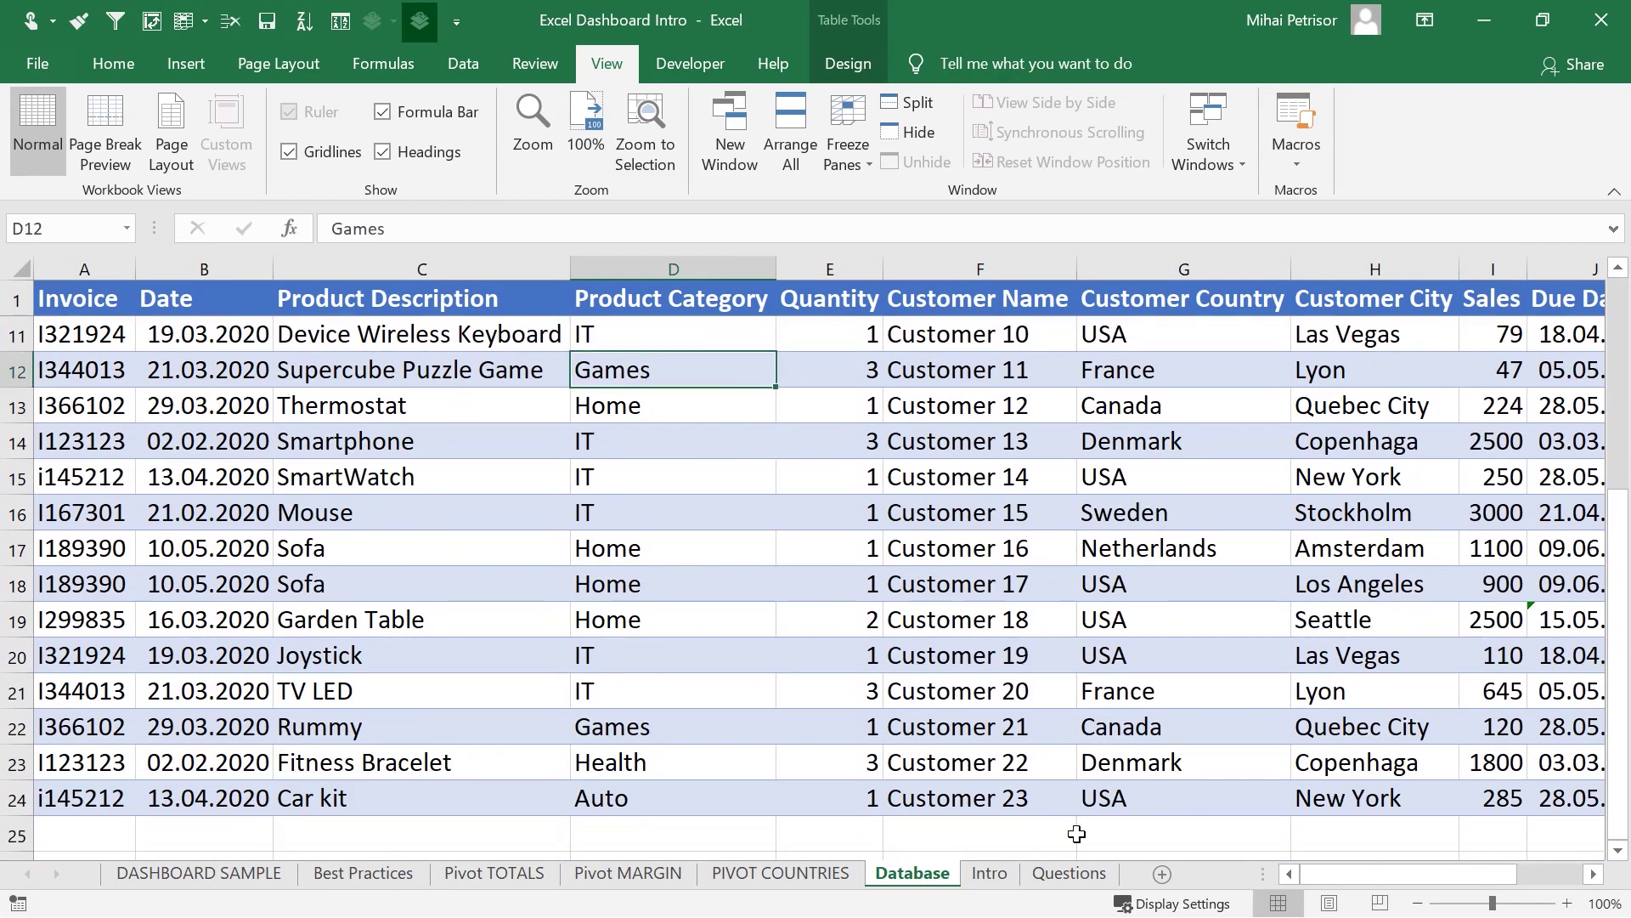
left_click_drag(1376, 874, 1439, 875)
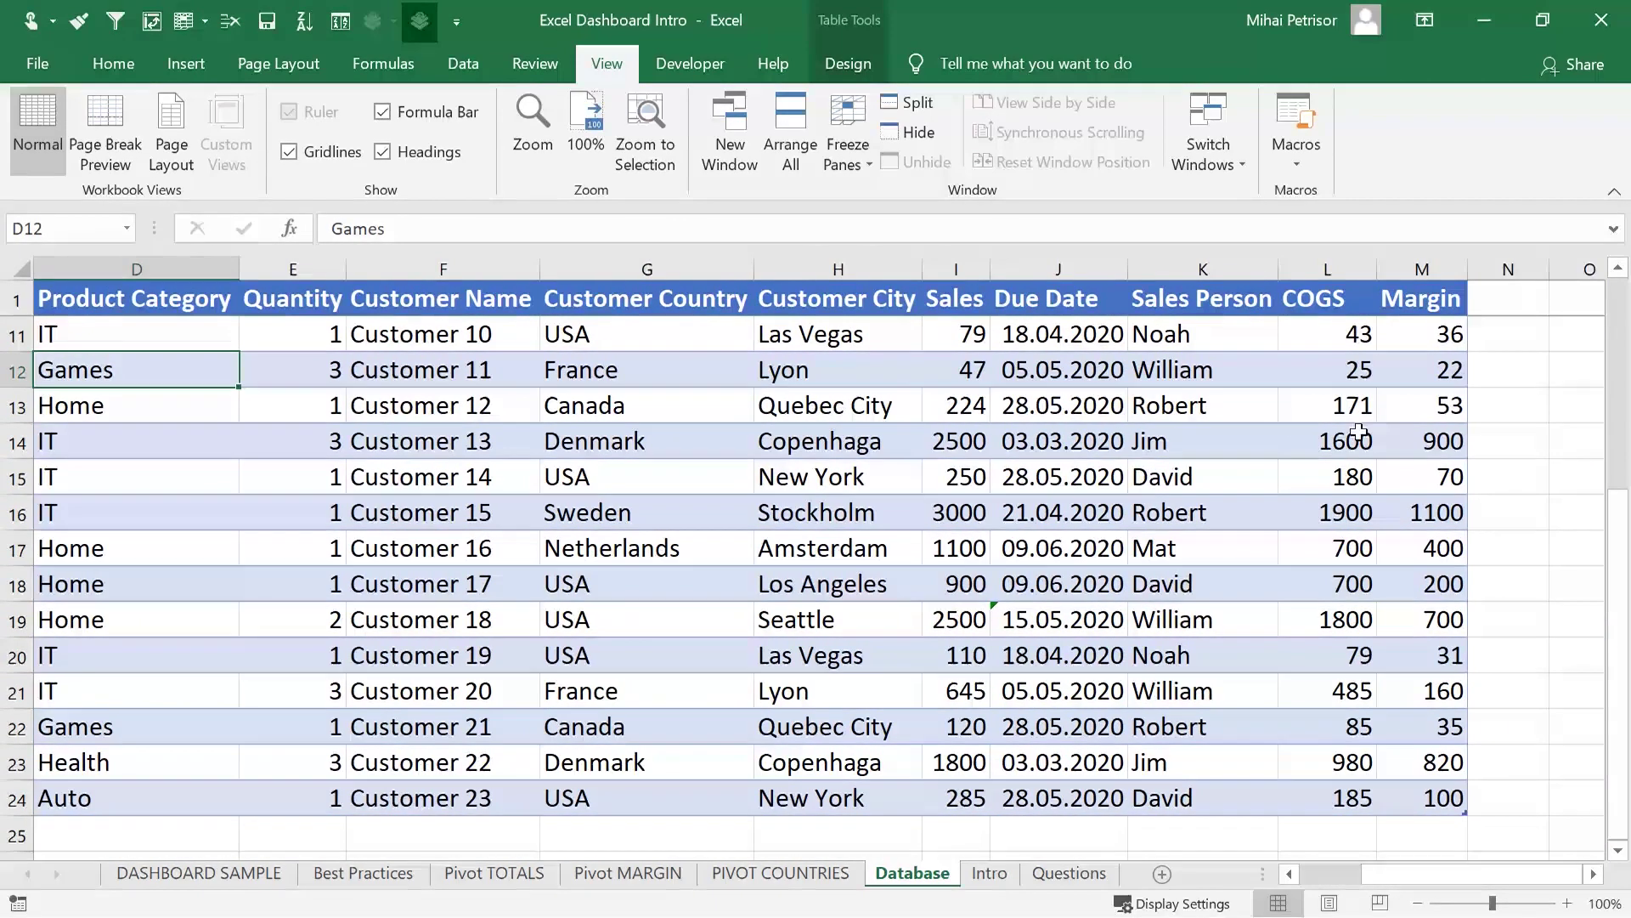
left_click(974, 374)
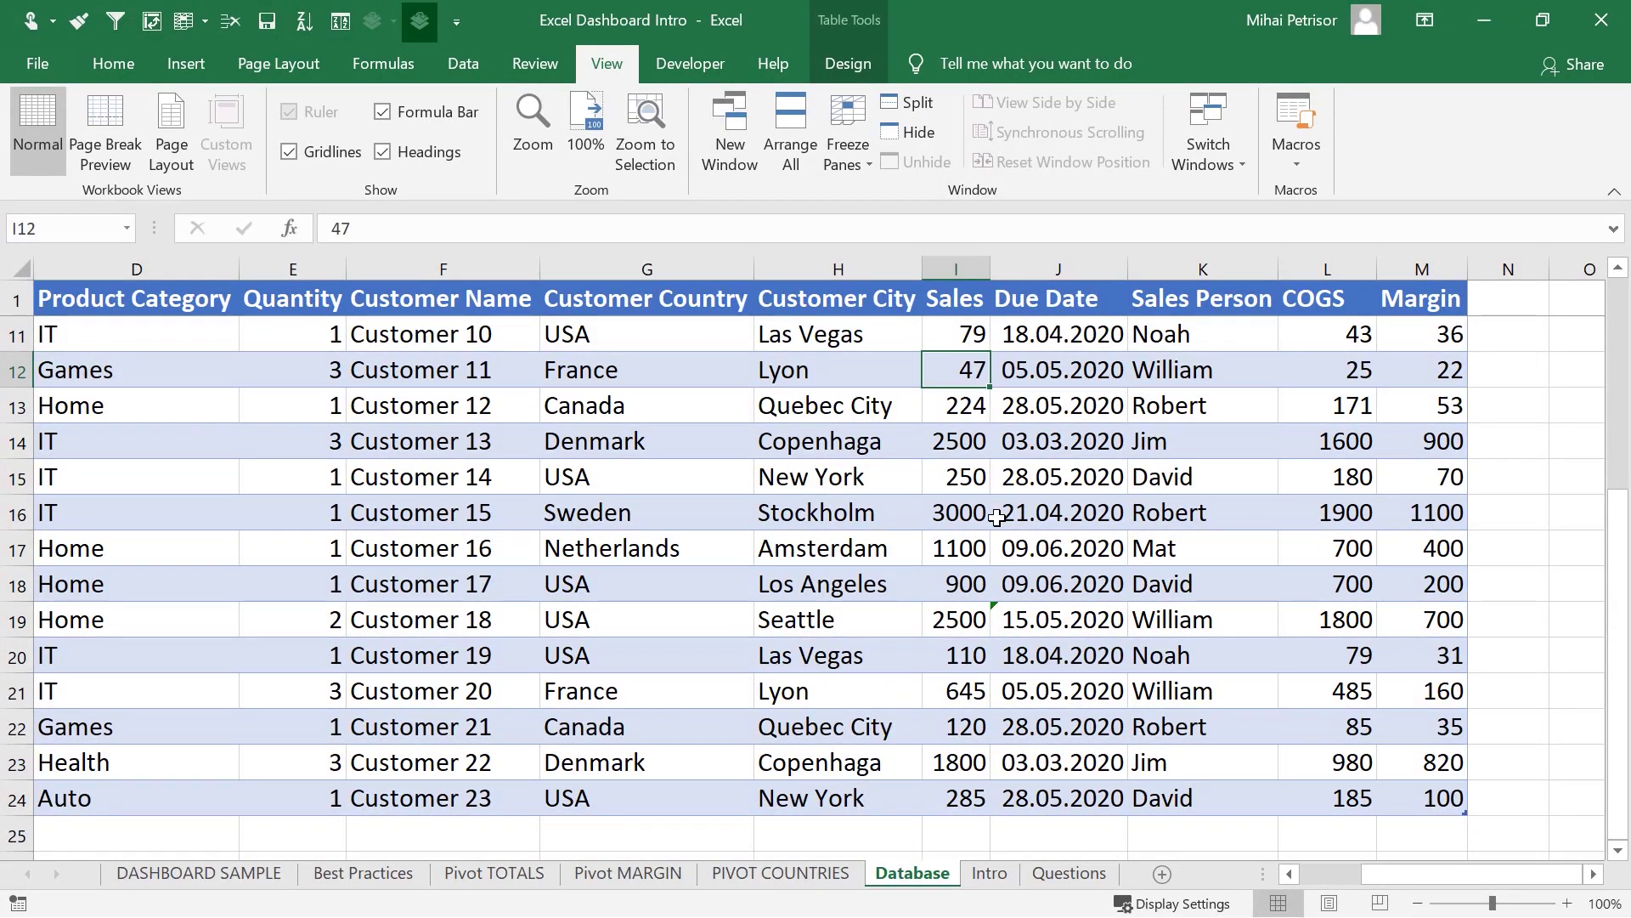
type("3")
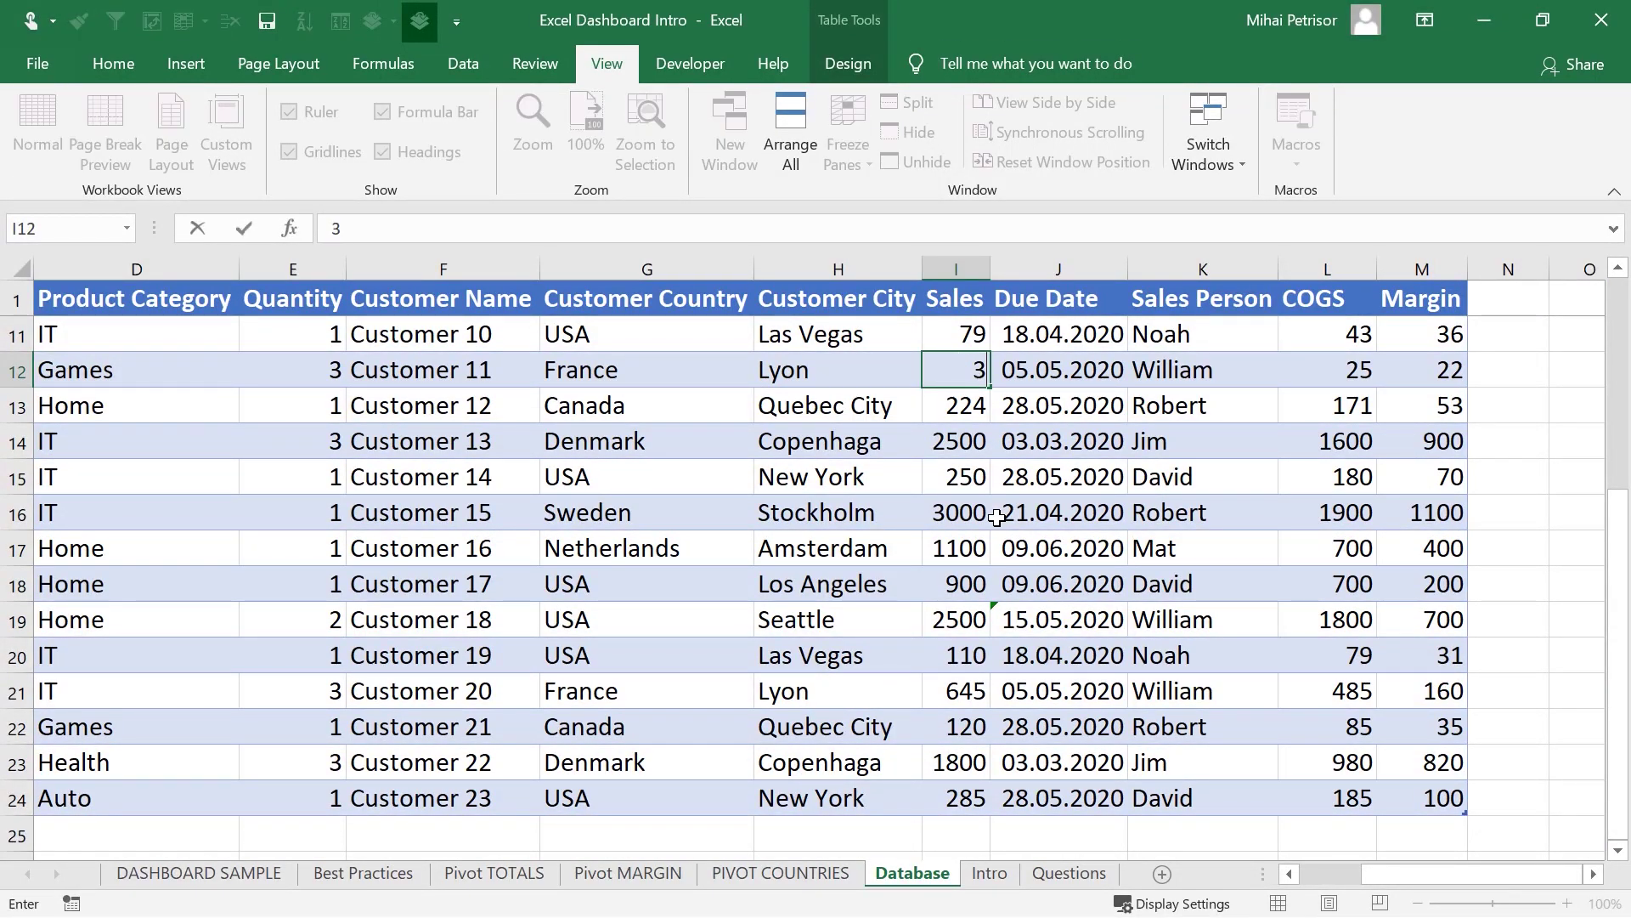
type("500")
key("Tab")
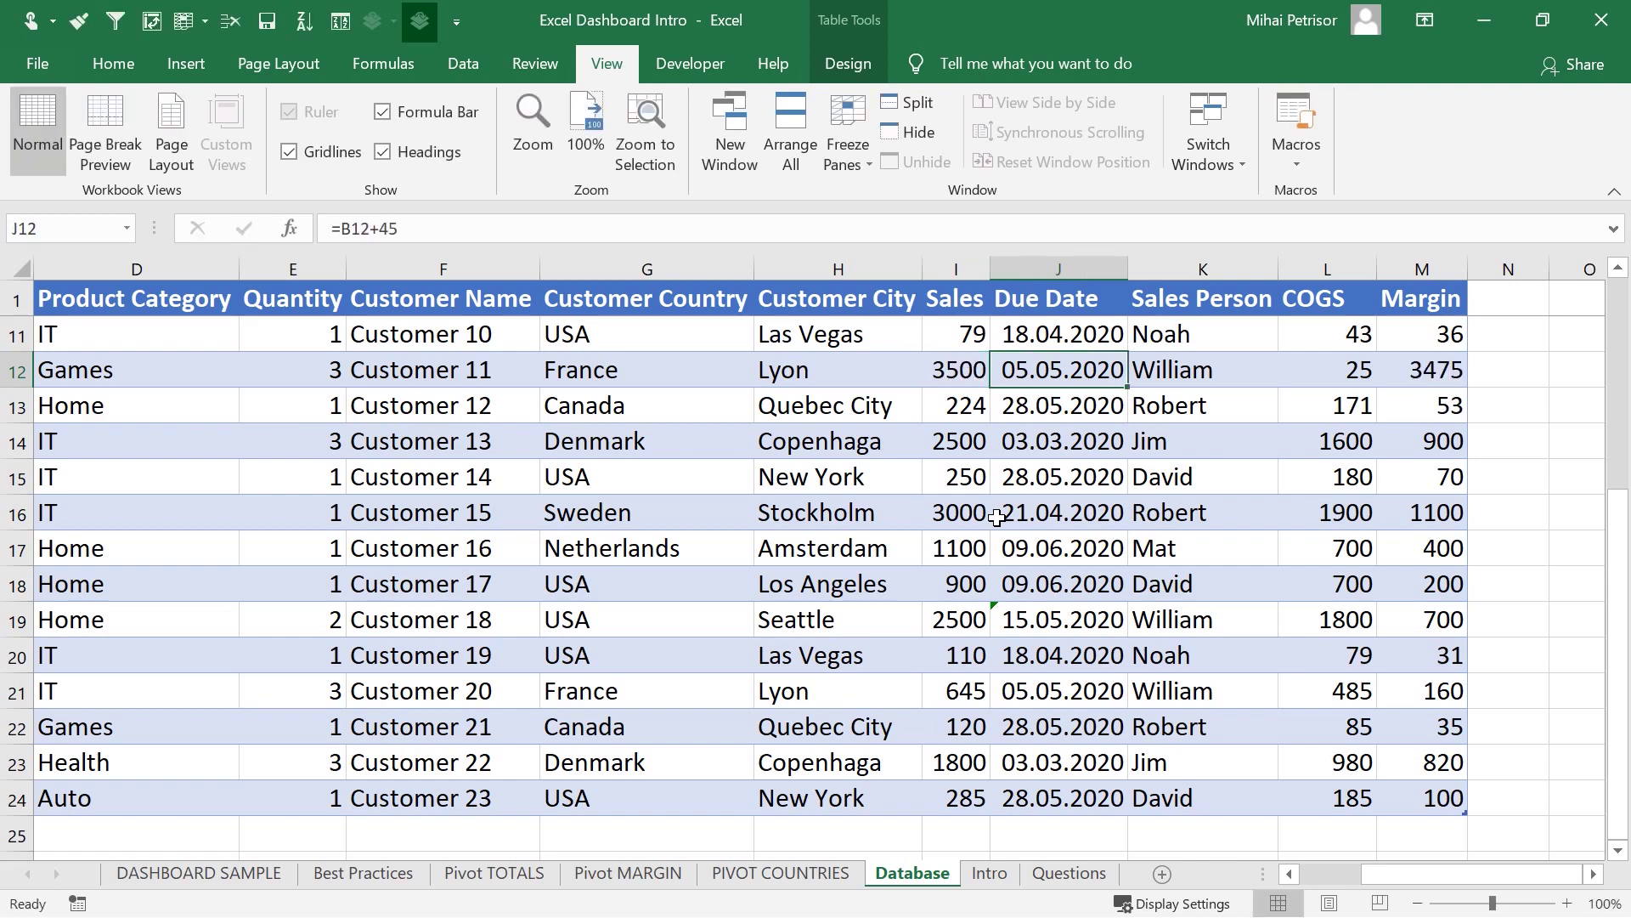
- Set the COGS value of the Supercube Puzzle Game row (cell L12) to 2700
left_click(1316, 372)
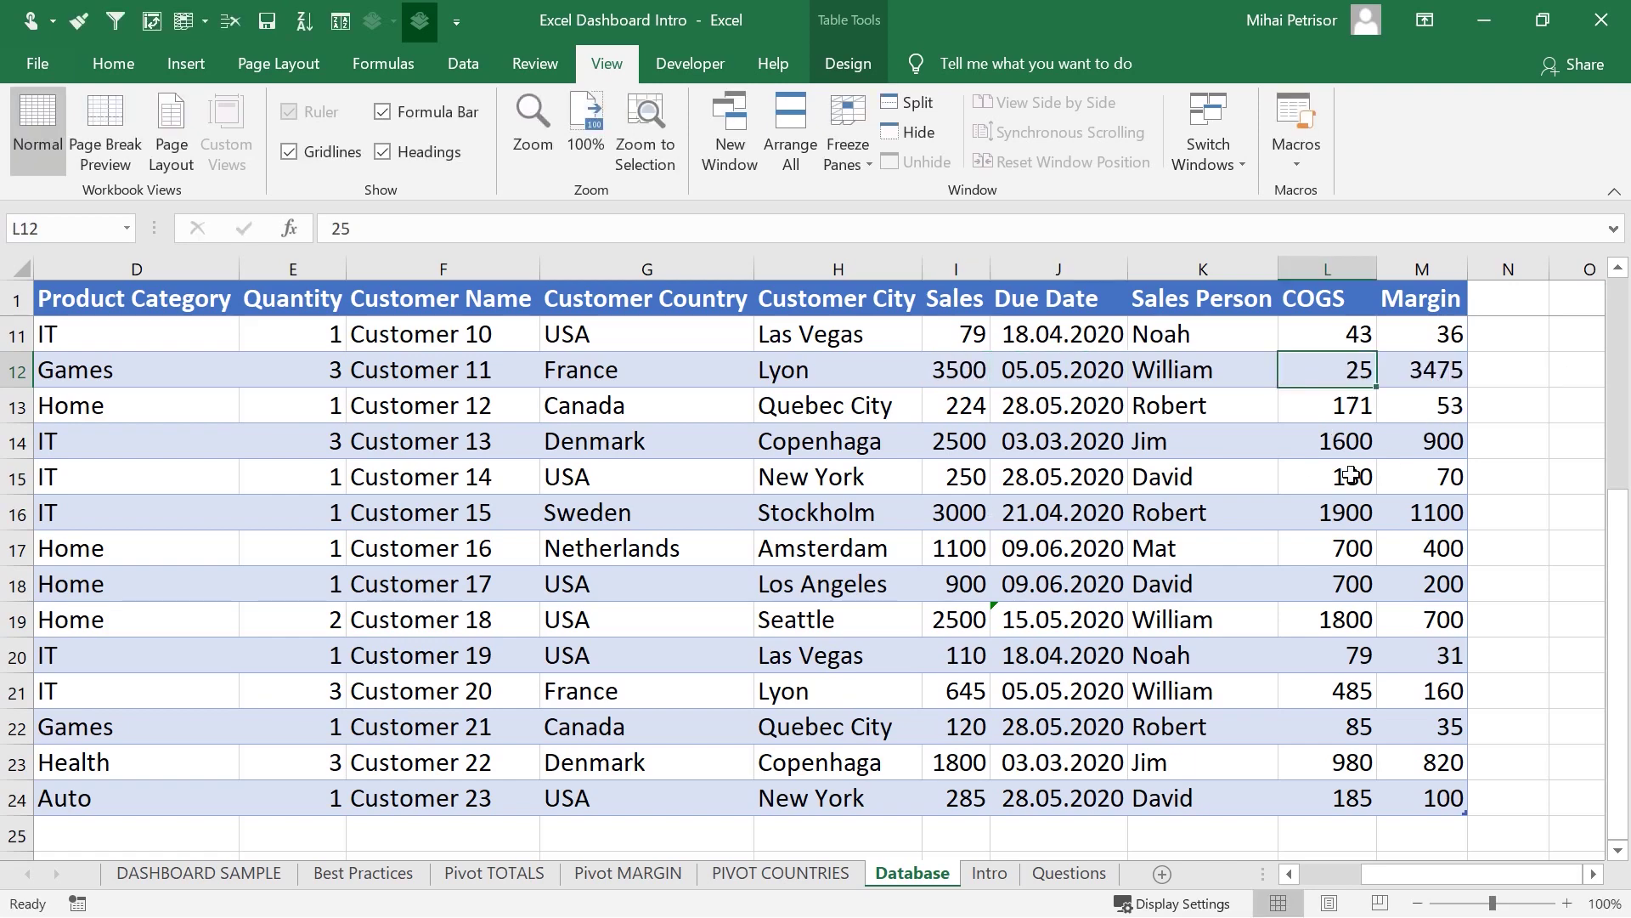
type("2700")
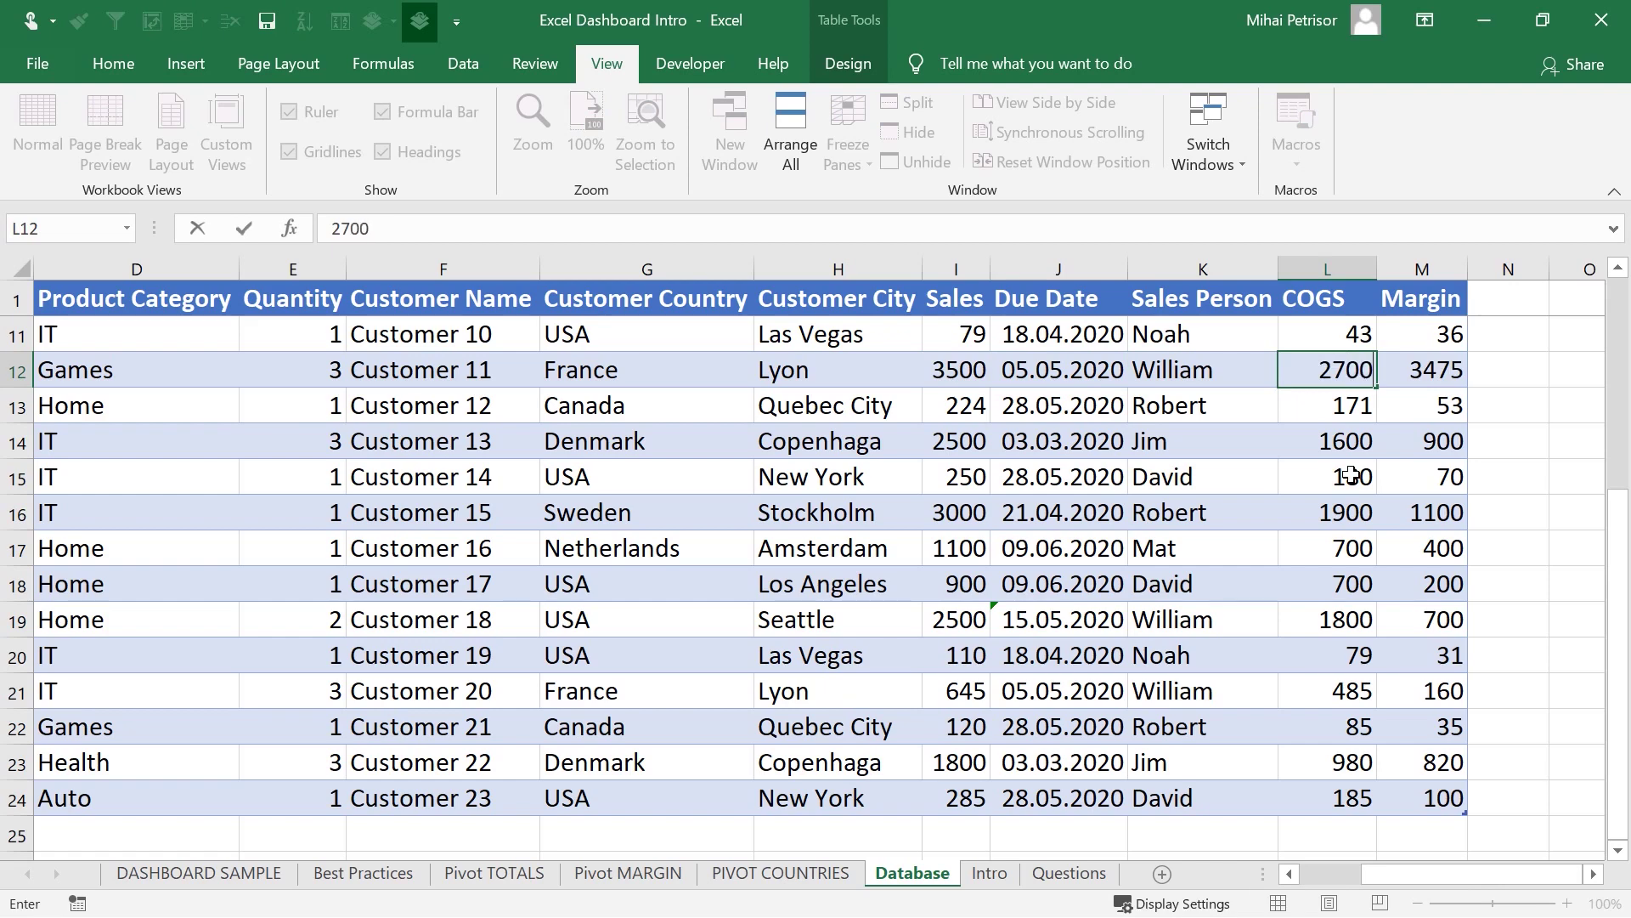
key("Tab")
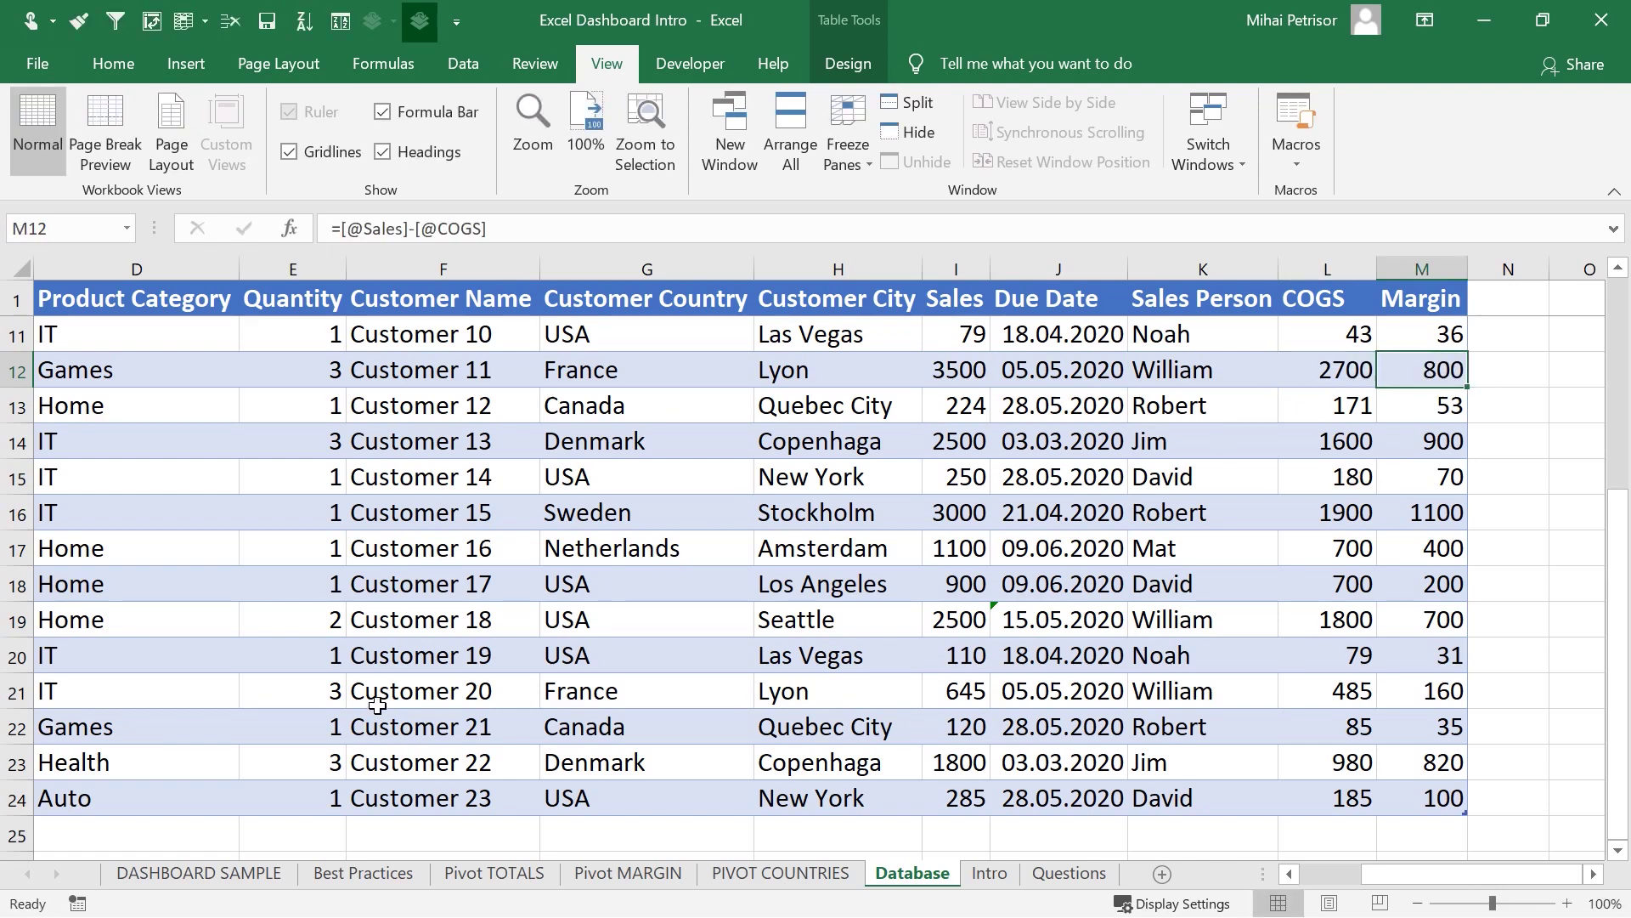
- Refresh the charts on the DASHBOARD SAMPLE sheet with the changed source data by running its Update macro
left_click(199, 873)
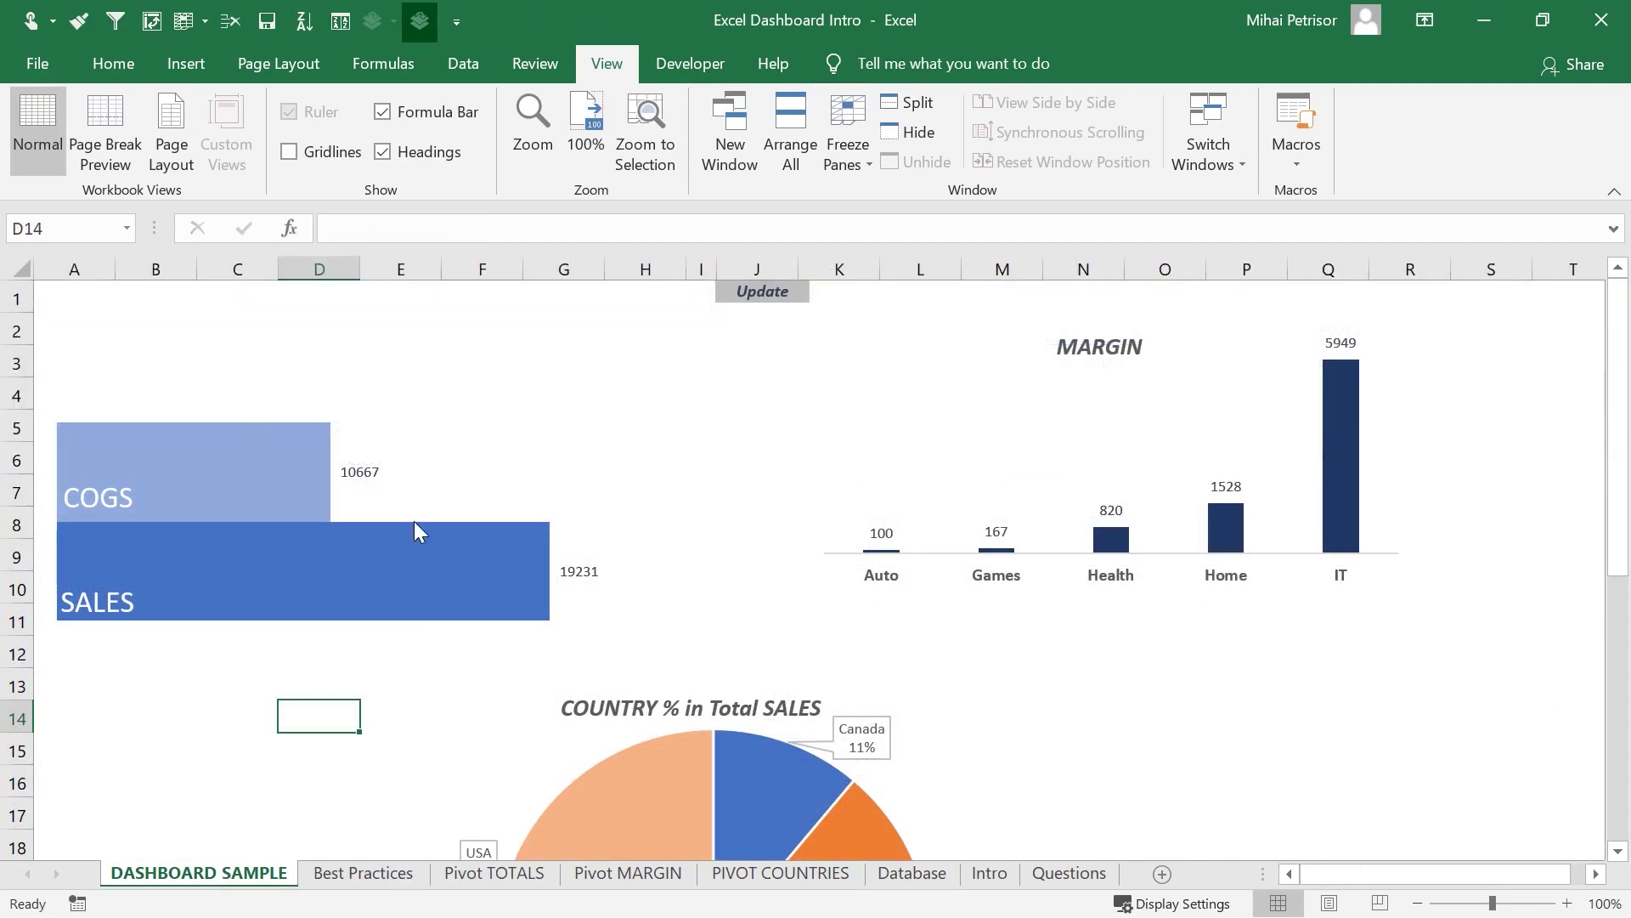
left_click(763, 298)
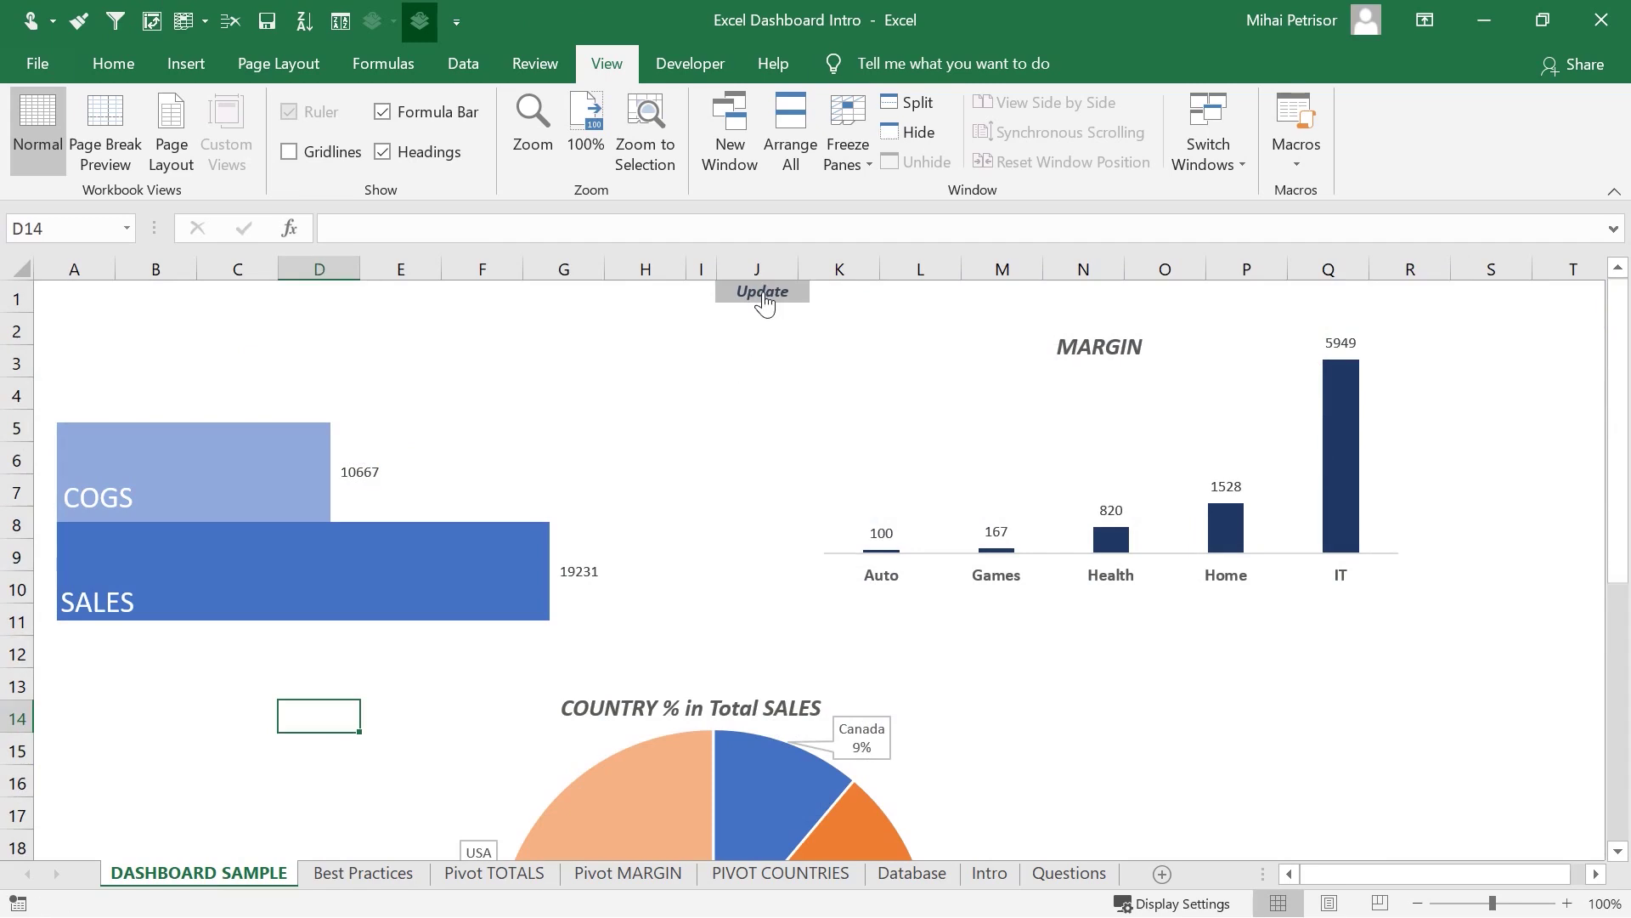
left_click(1083, 676)
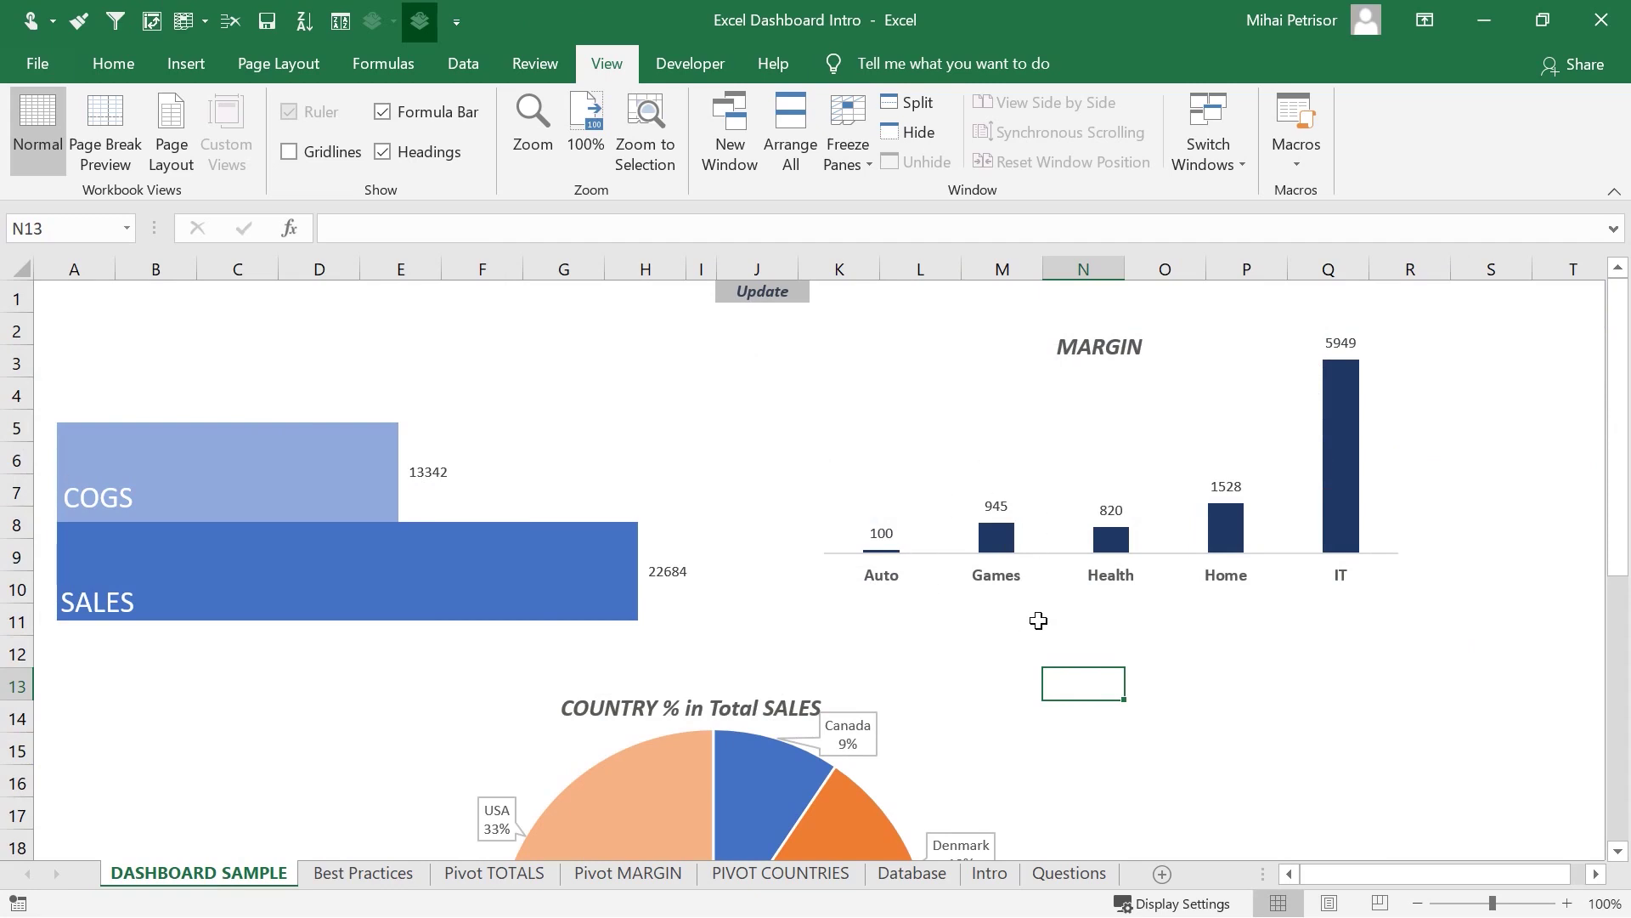
- Examine the refreshed dashboard, covering the country pie chart, the COGS and SALES bars, the MARGIN chart and the available developer commands
scroll(1038, 620, "down", 4)
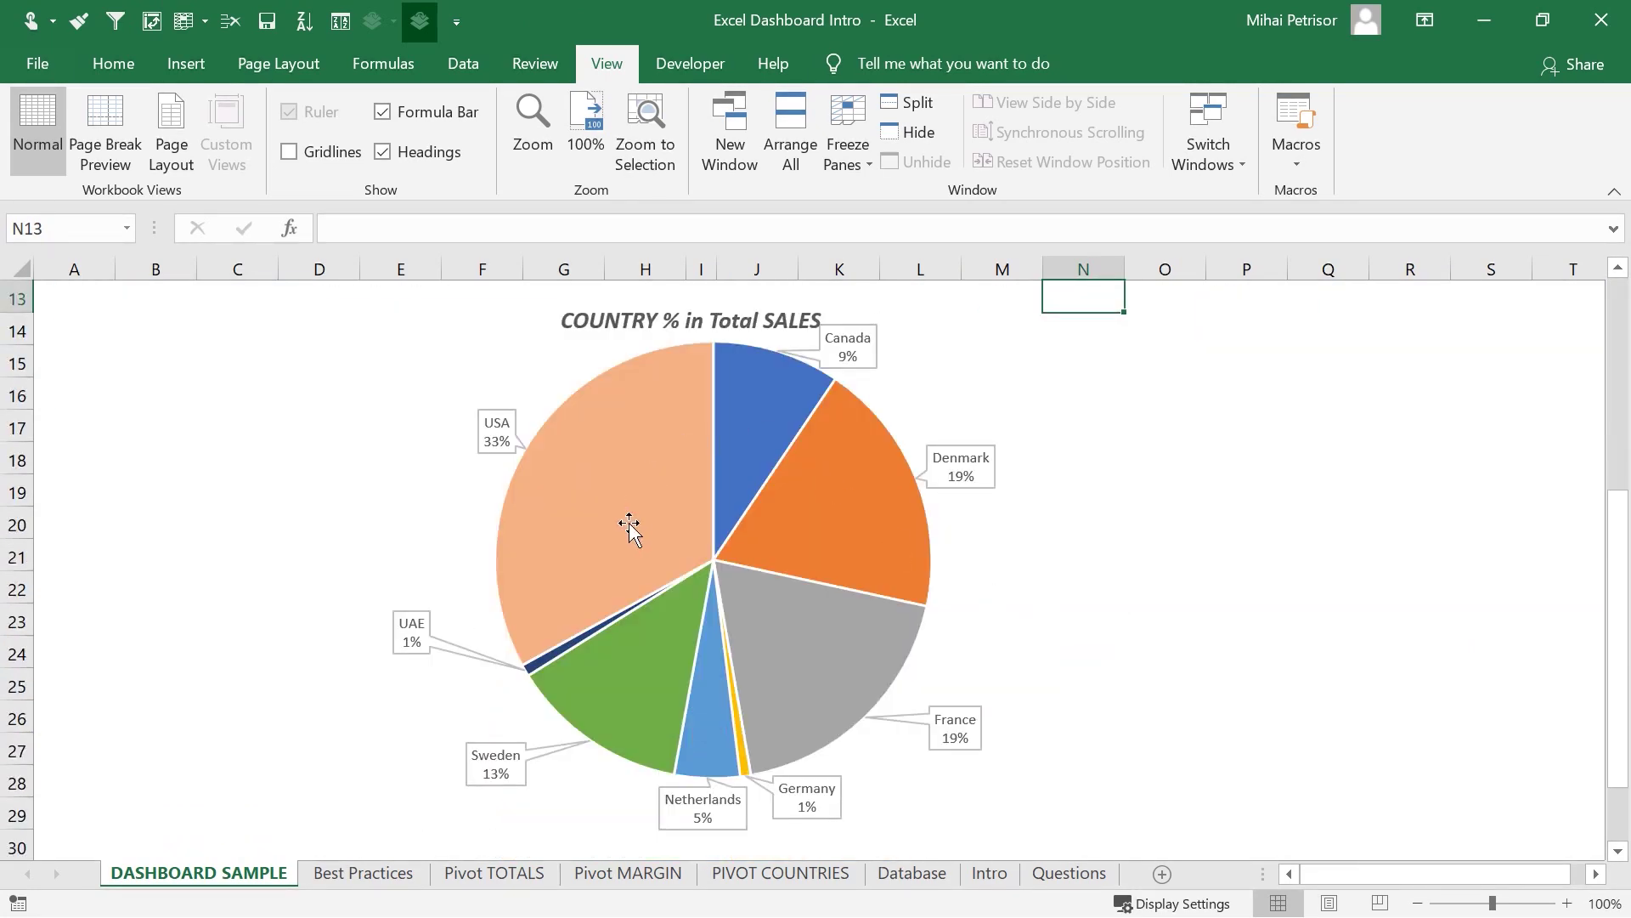
scroll(918, 546, "up", 1)
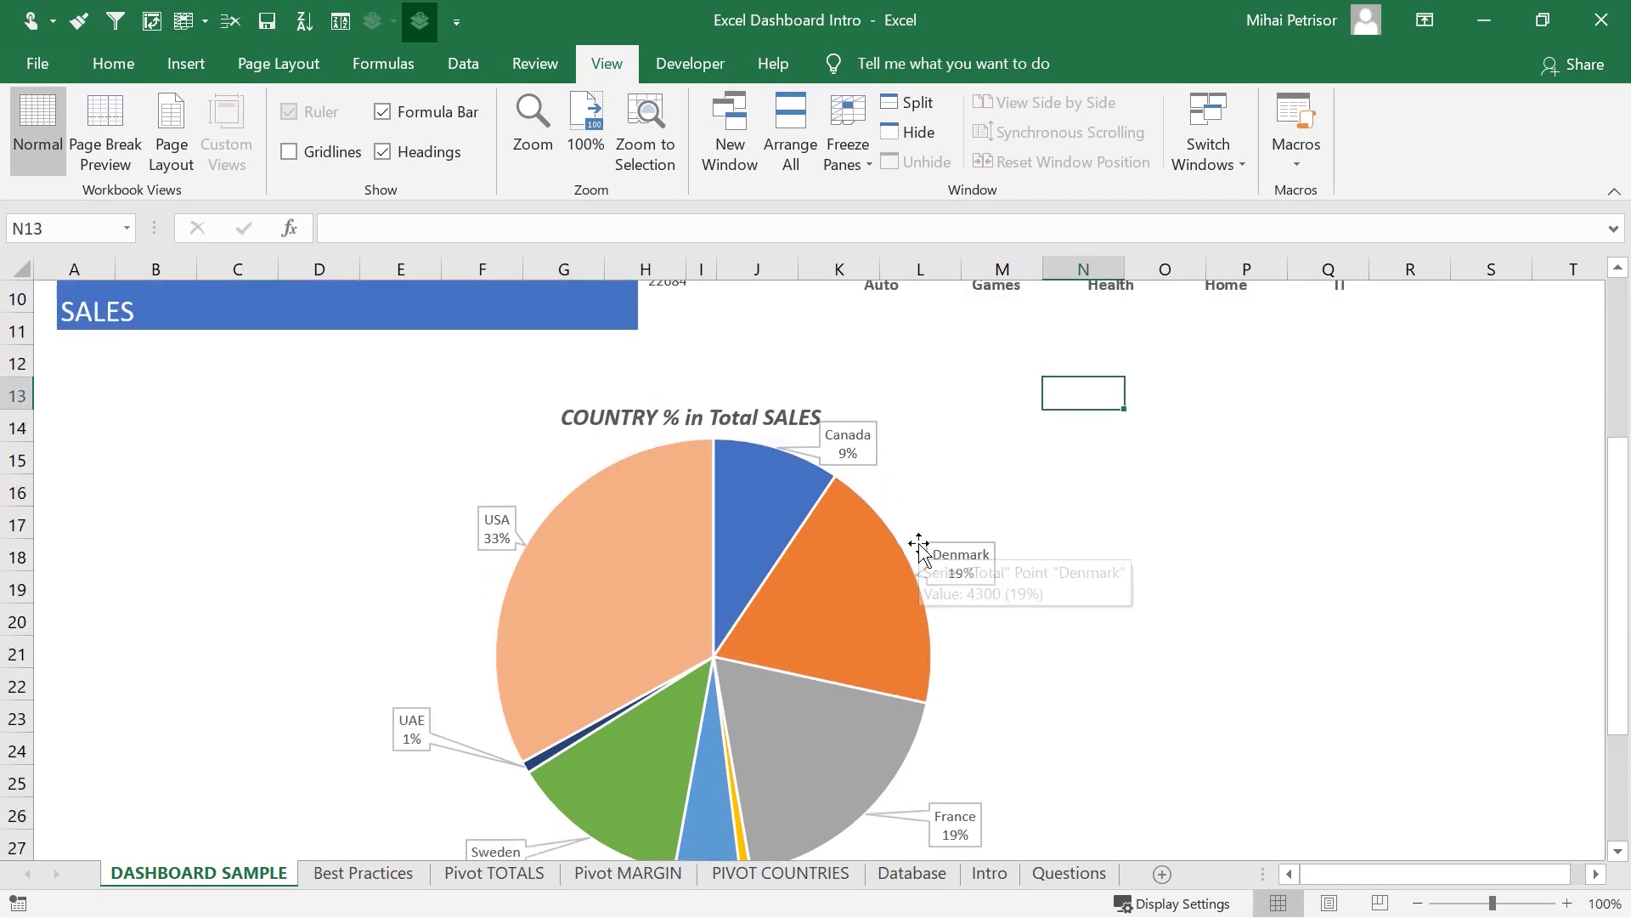
scroll(1031, 575, "up", 3)
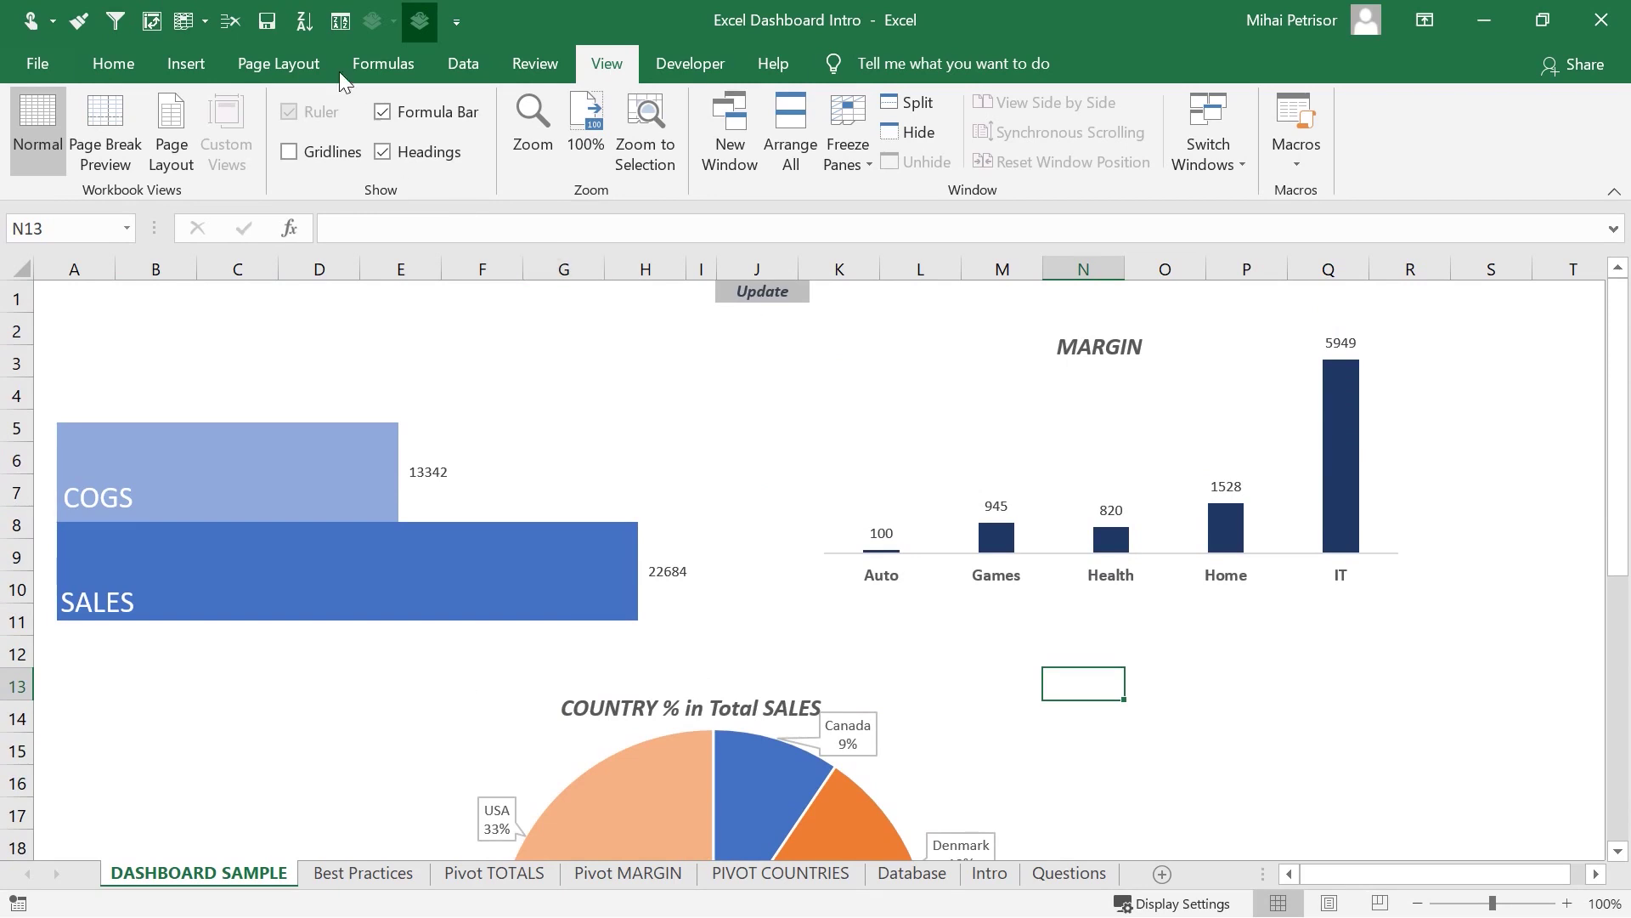
left_click(680, 68)
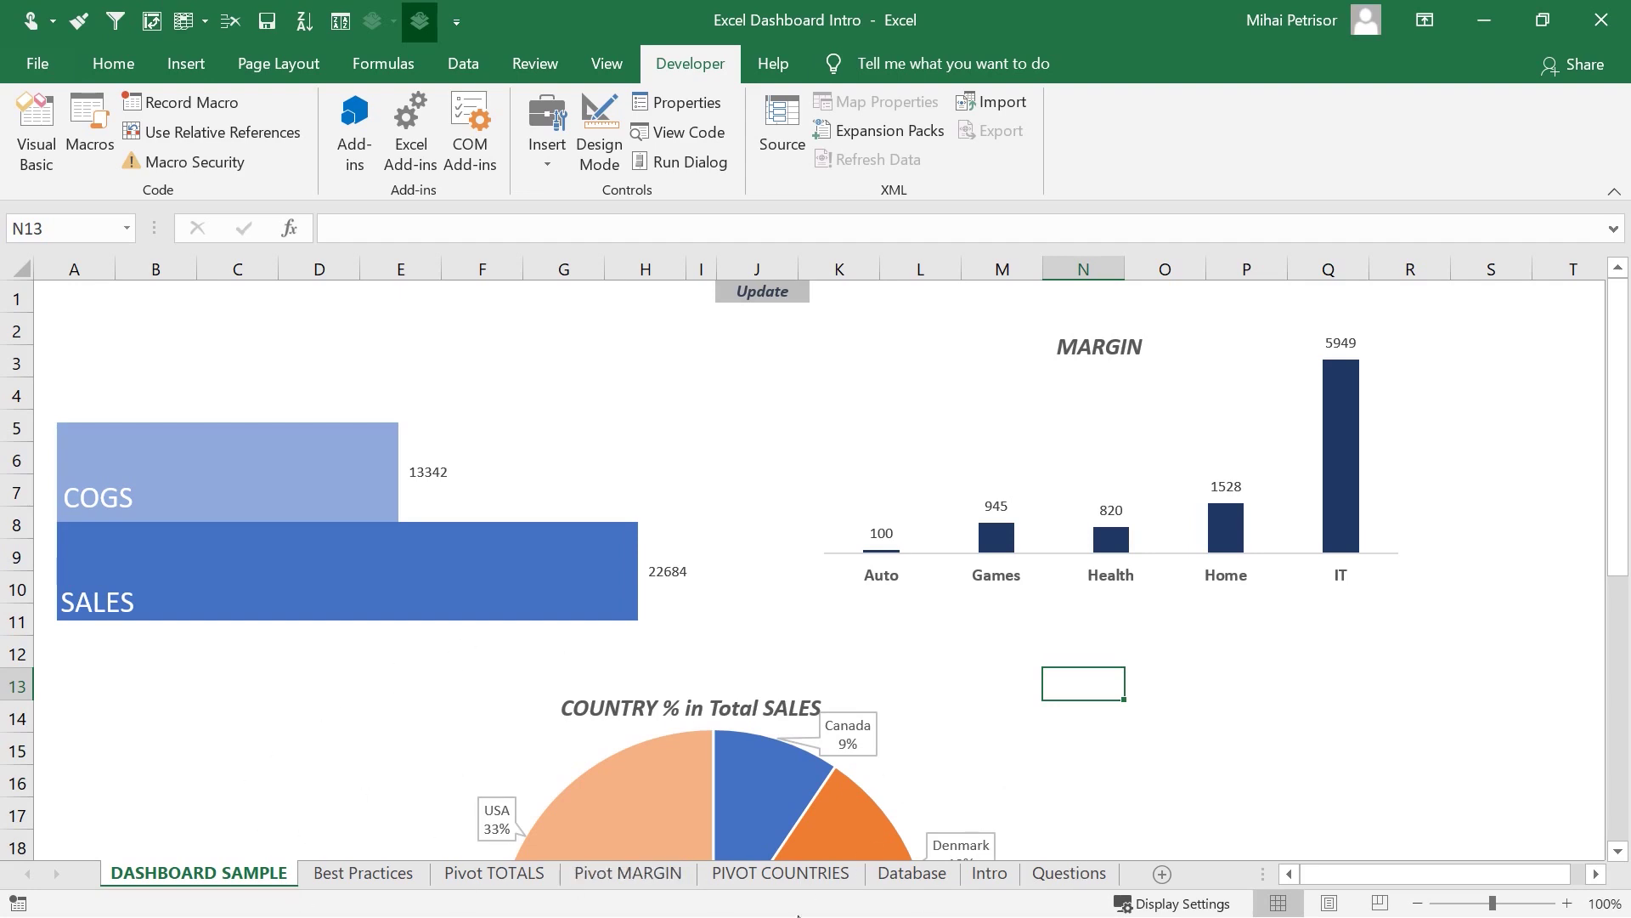
mouse_move(667, 768)
left_click(993, 650)
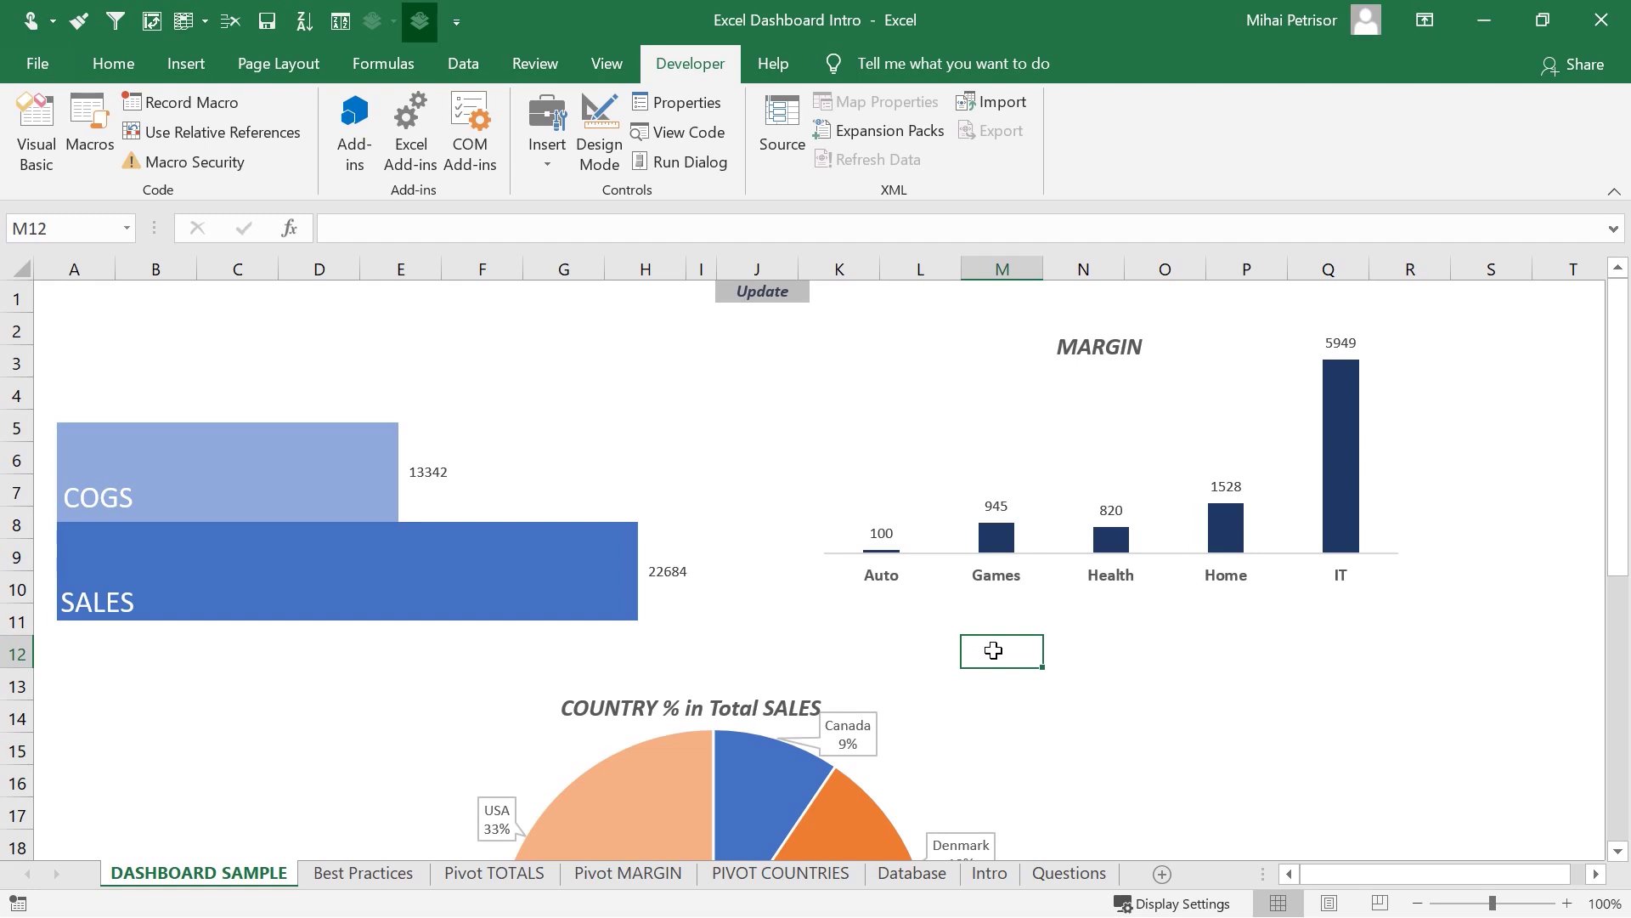
scroll(570, 520, "down", 3)
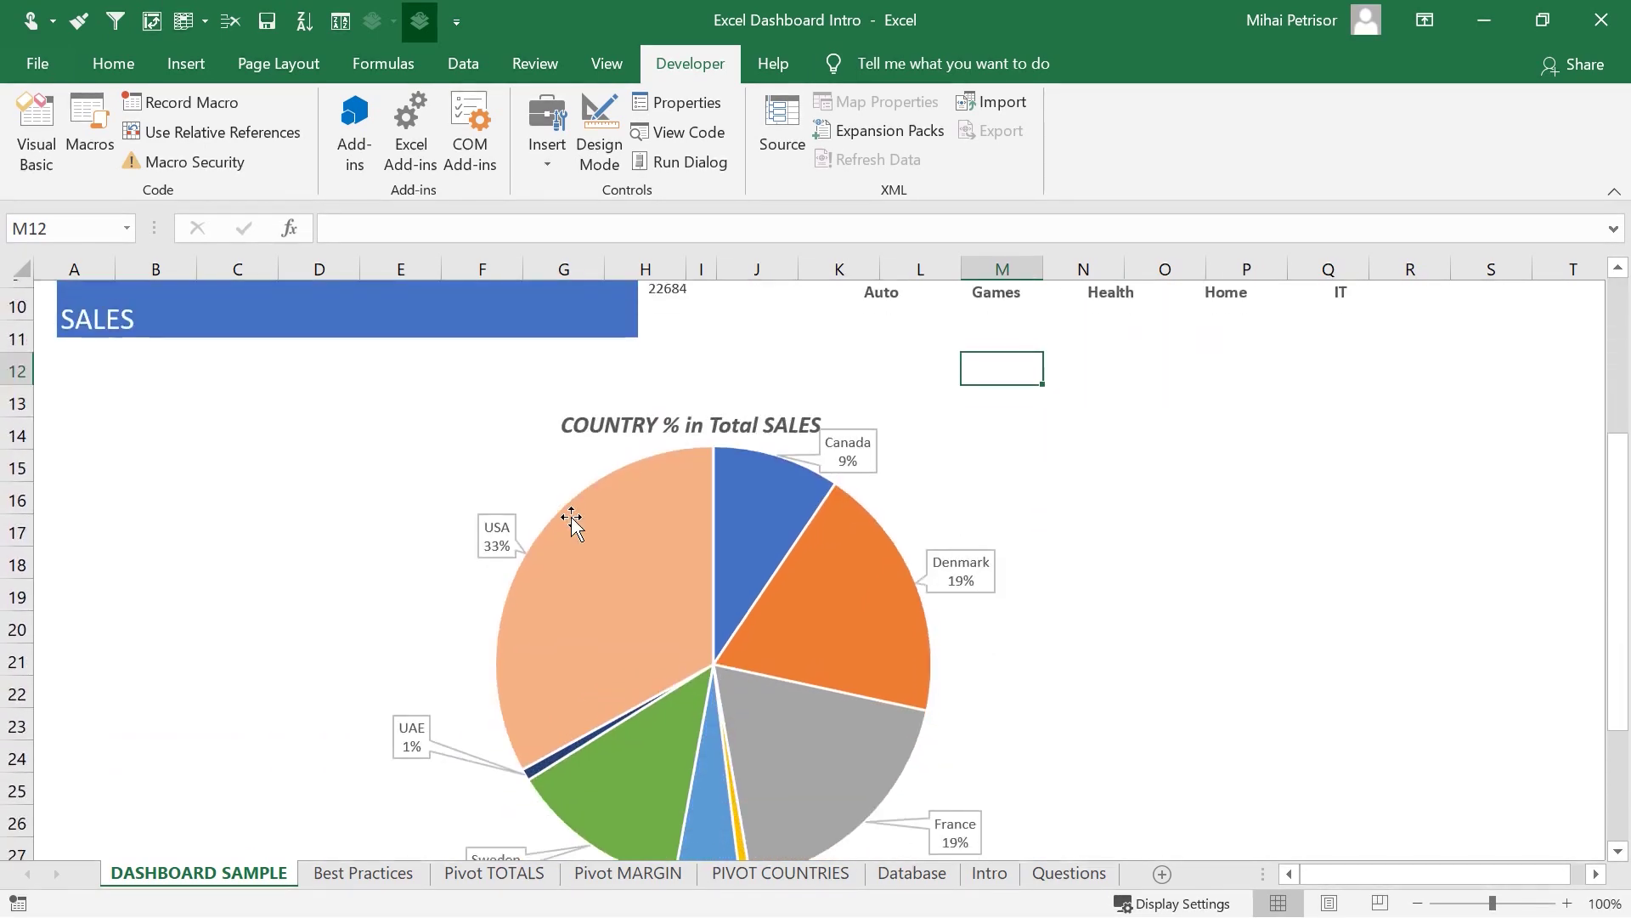
mouse_move(571, 520)
scroll(571, 520, "up", 3)
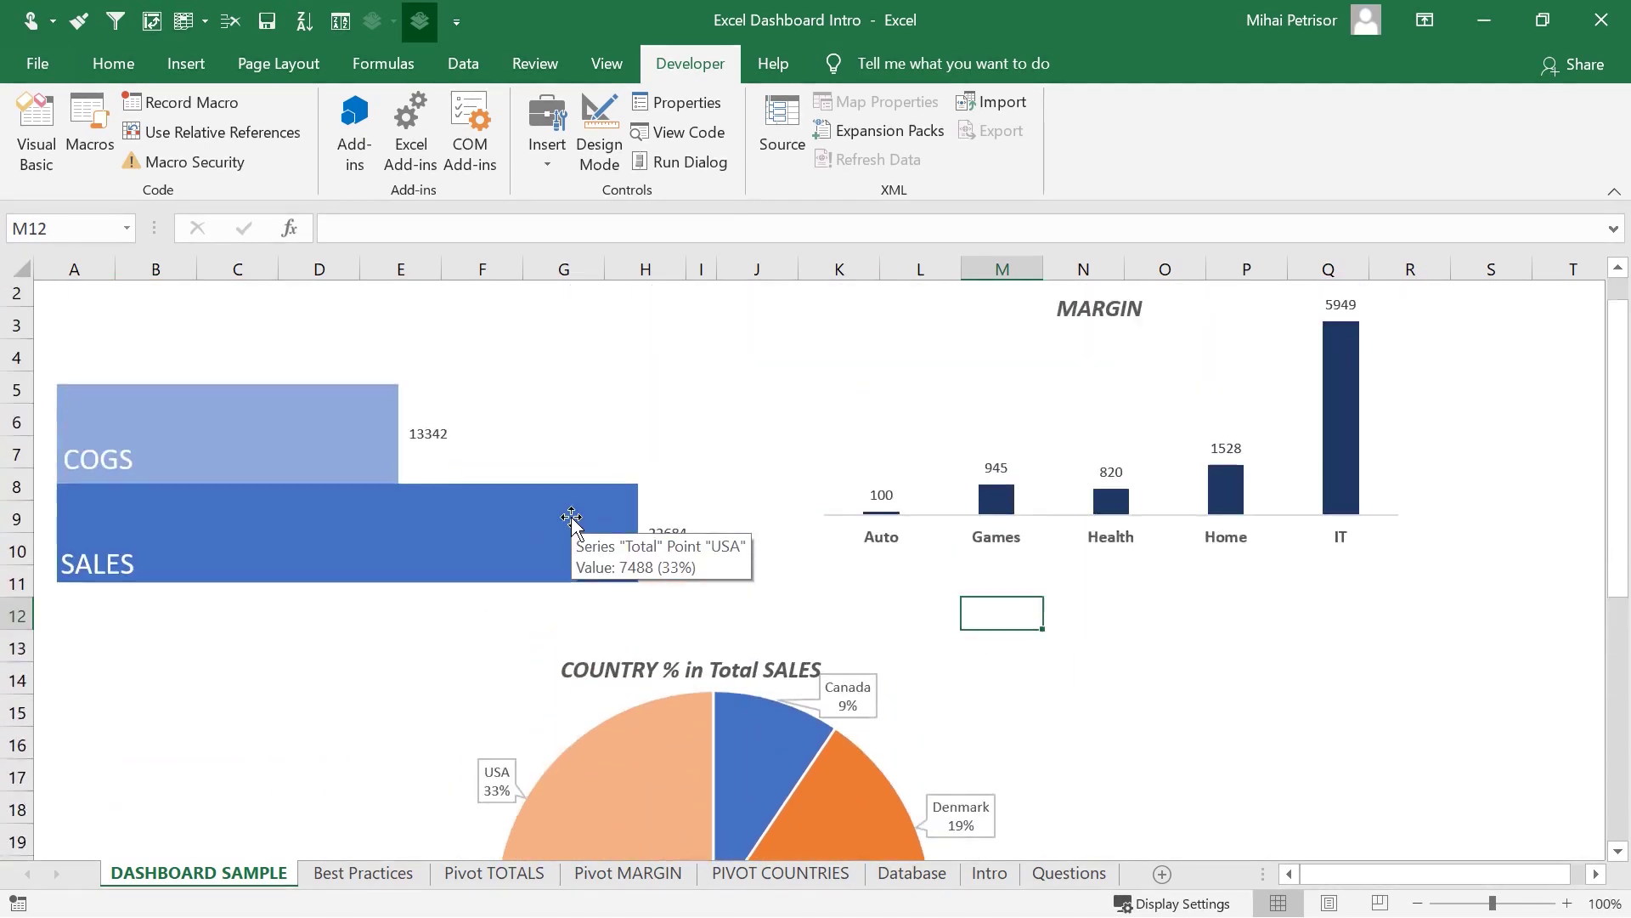
- Fill the COGS bar of the totals chart on the dashboard with the standard dark red color
left_click(113, 64)
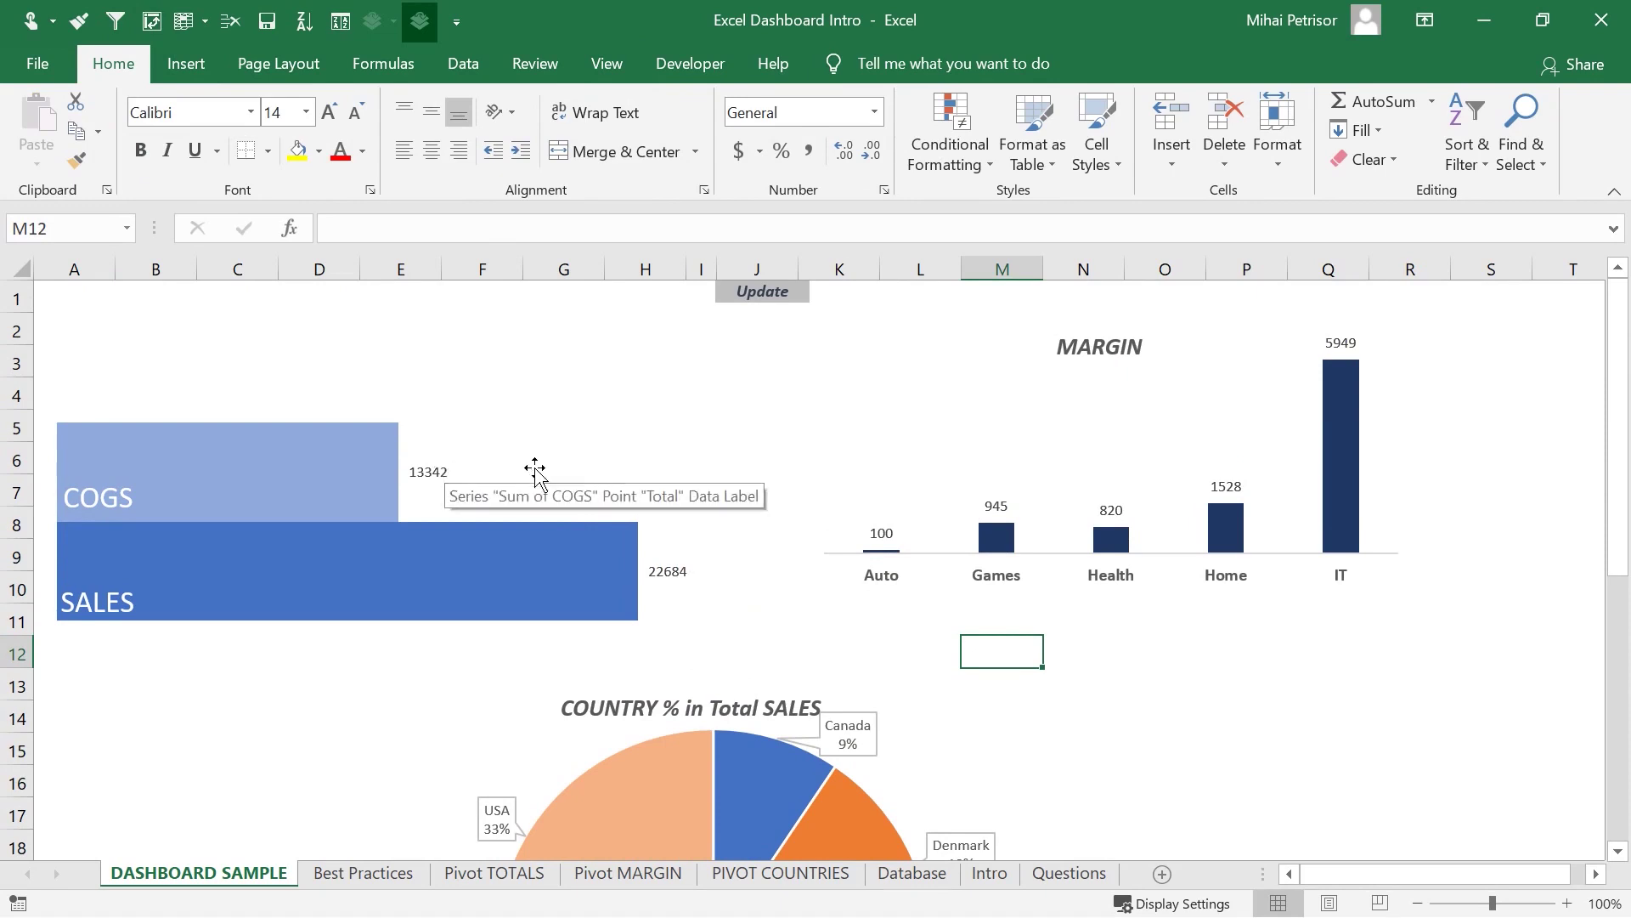
scroll(430, 501, "down", 2)
scroll(430, 500, "up", 2)
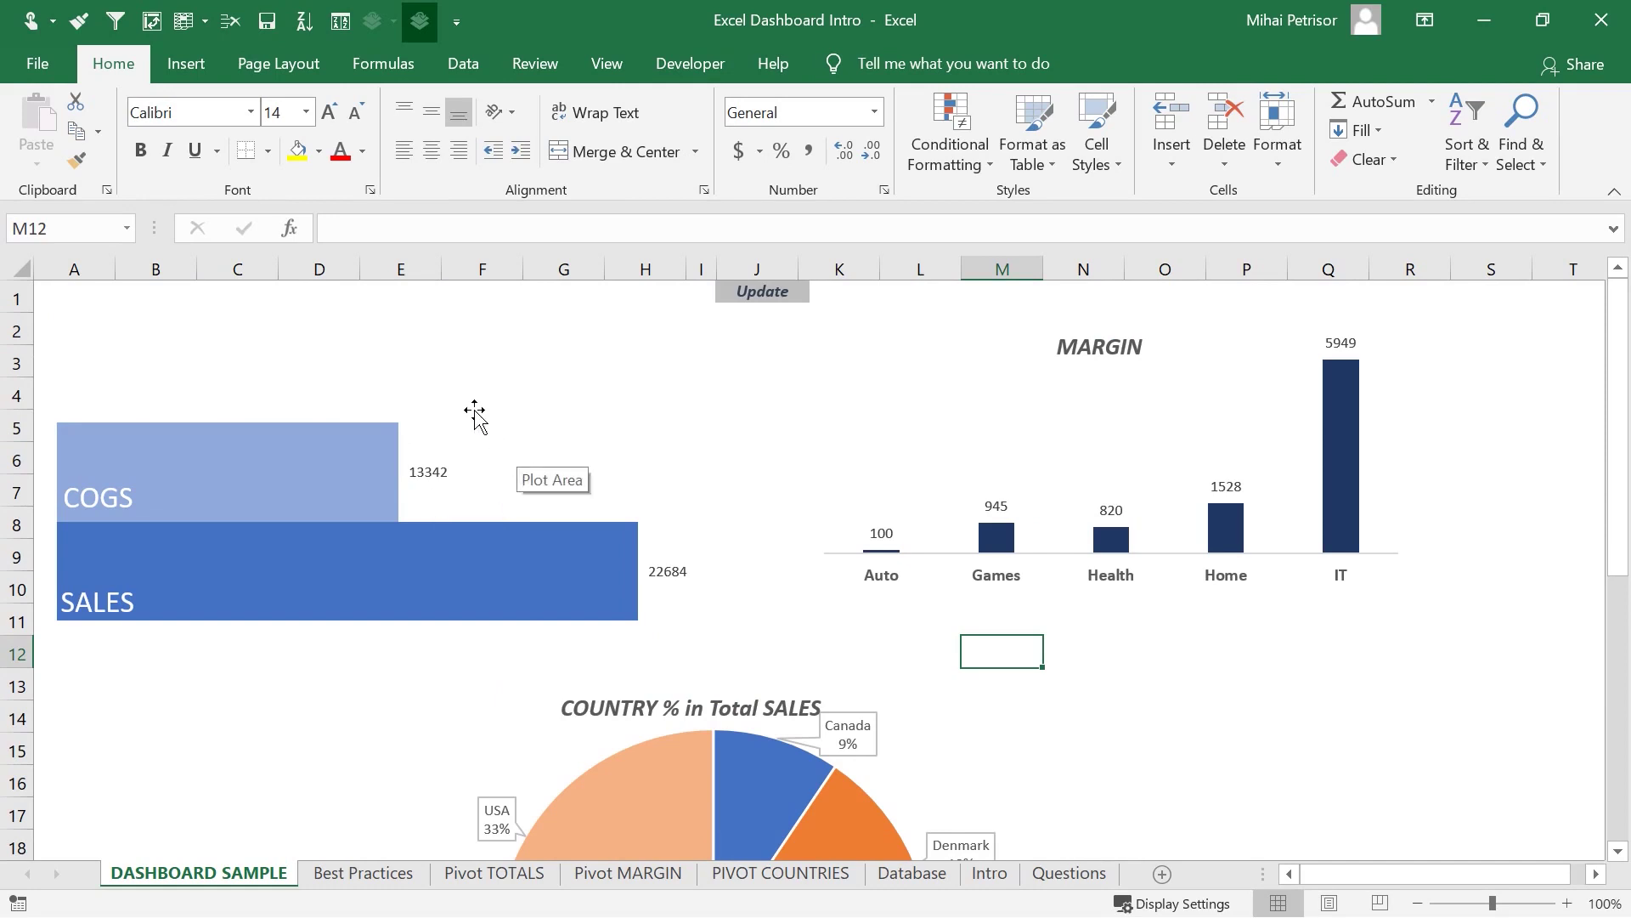
left_click(233, 549)
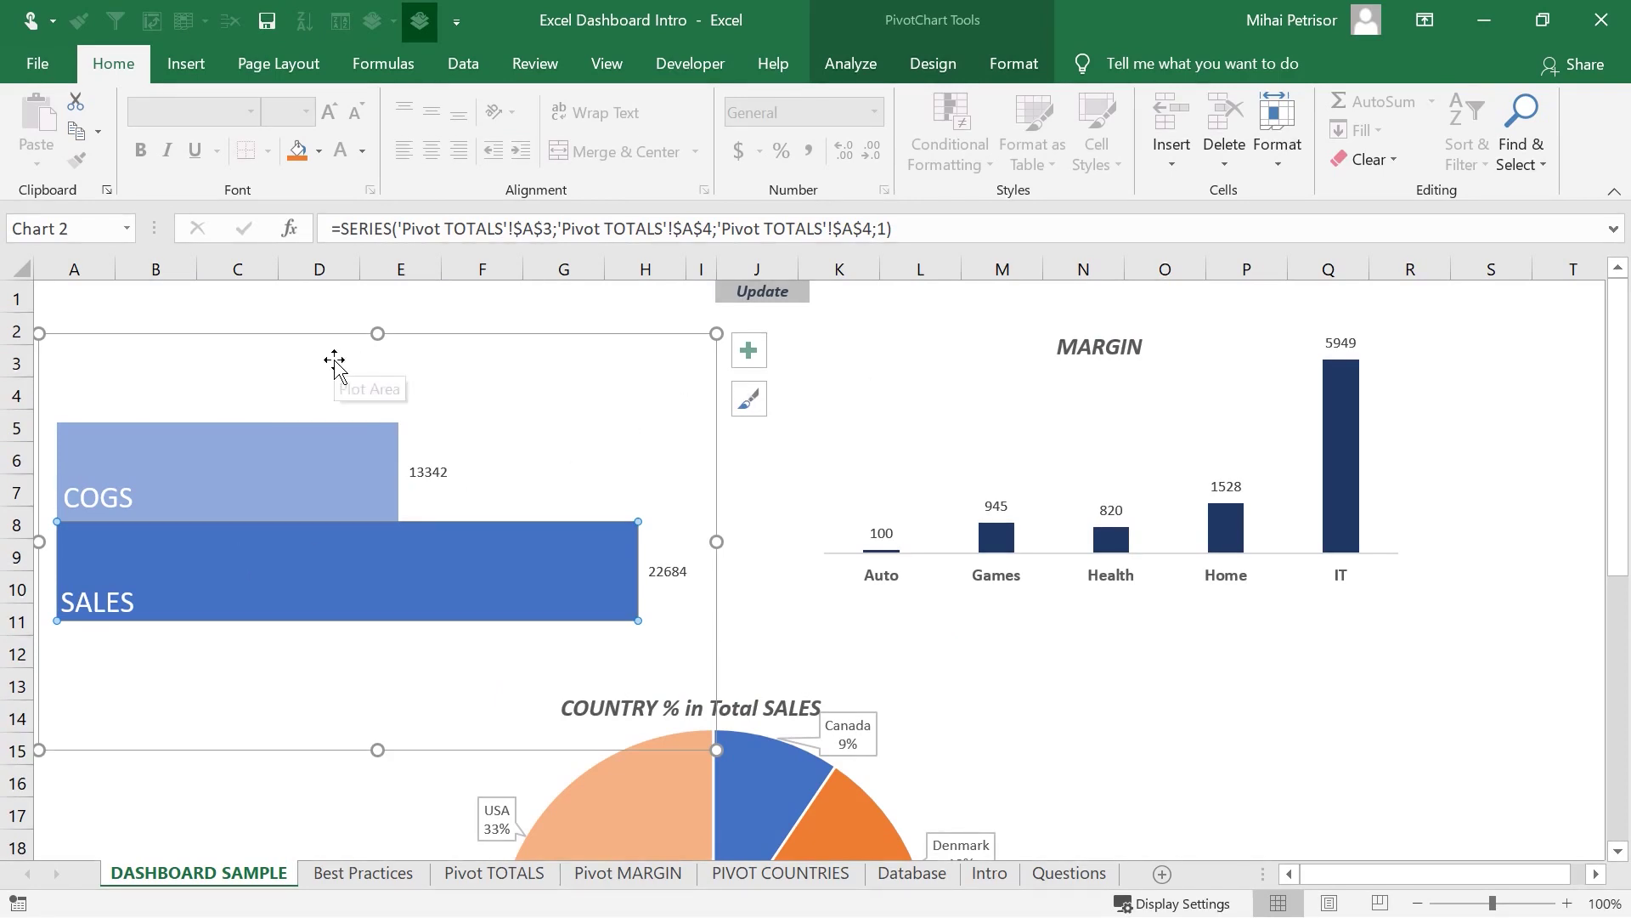
left_click(311, 459)
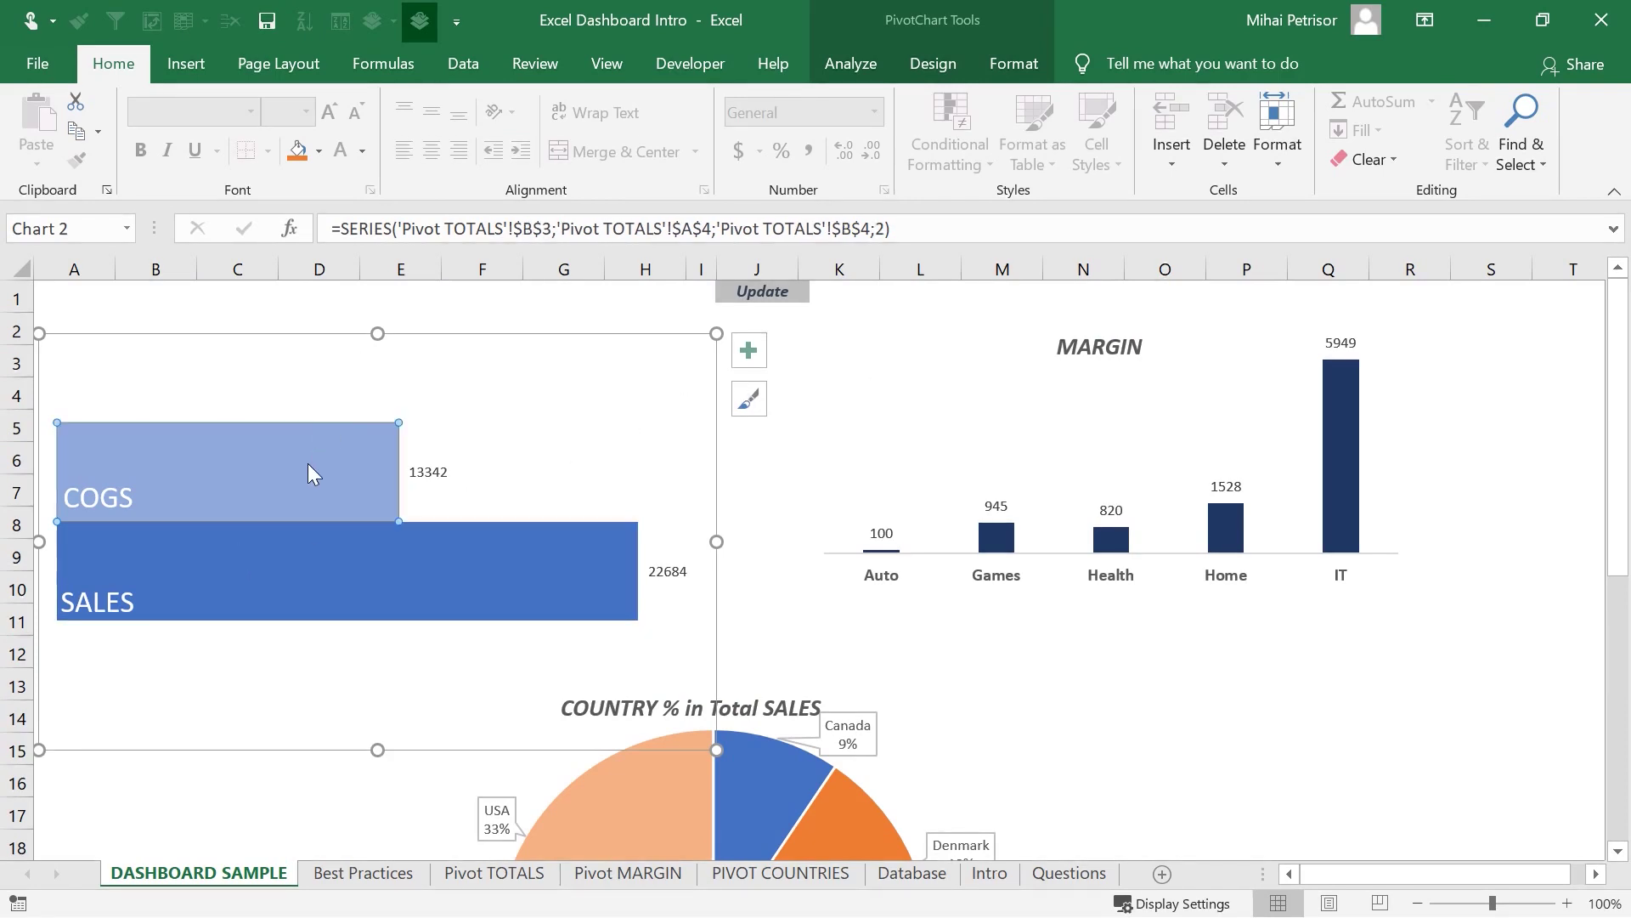
left_click(319, 153)
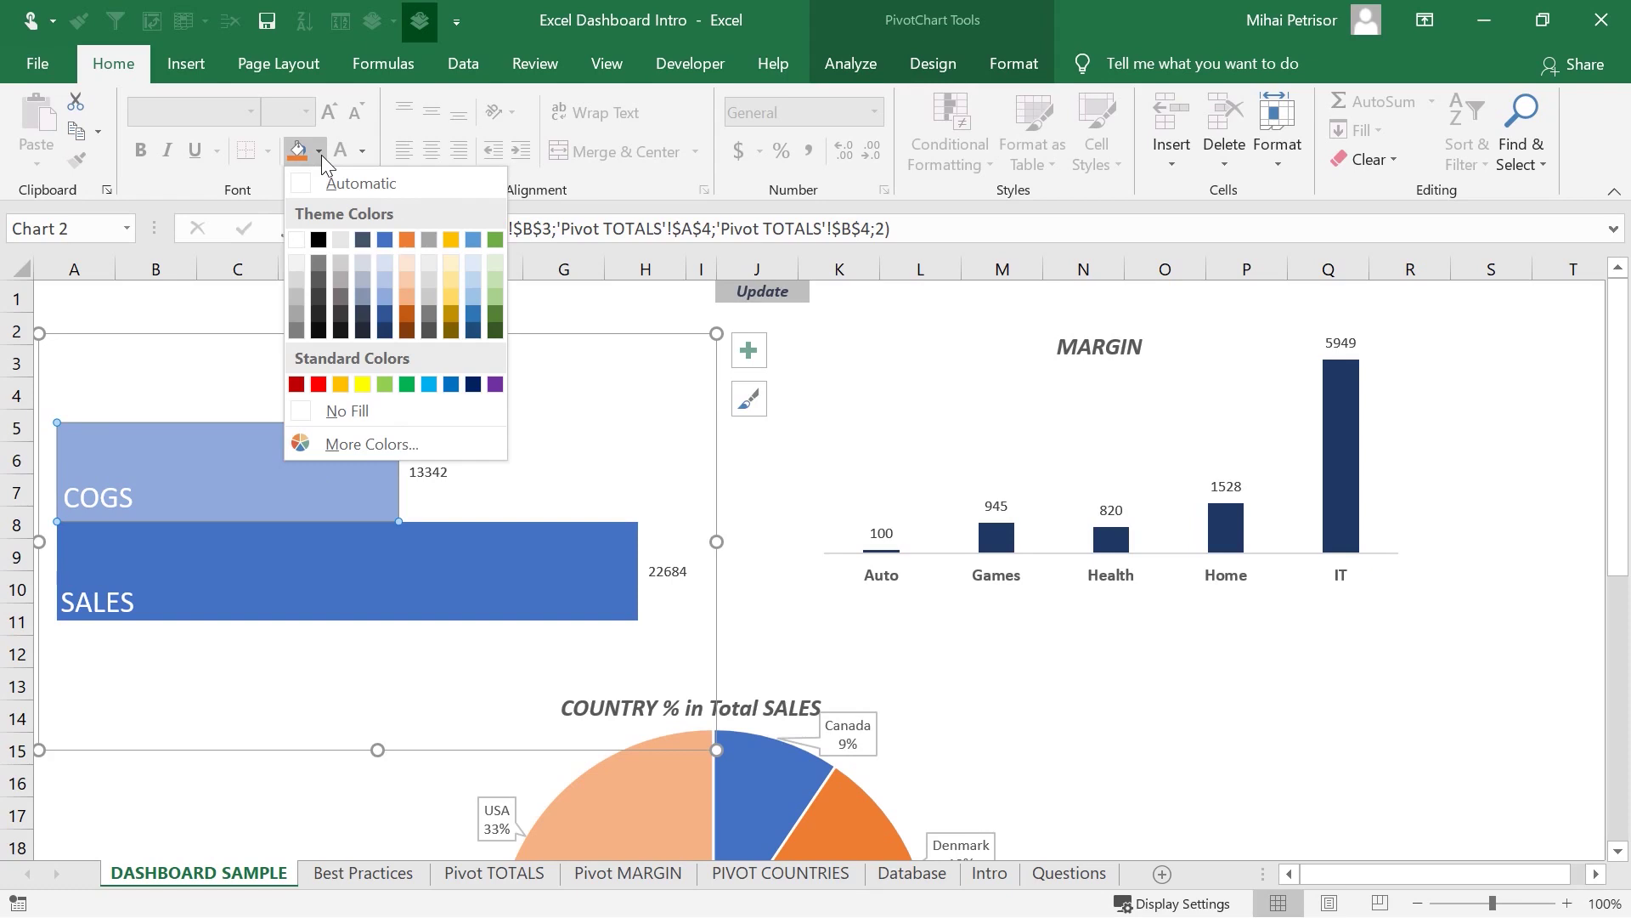
left_click(296, 384)
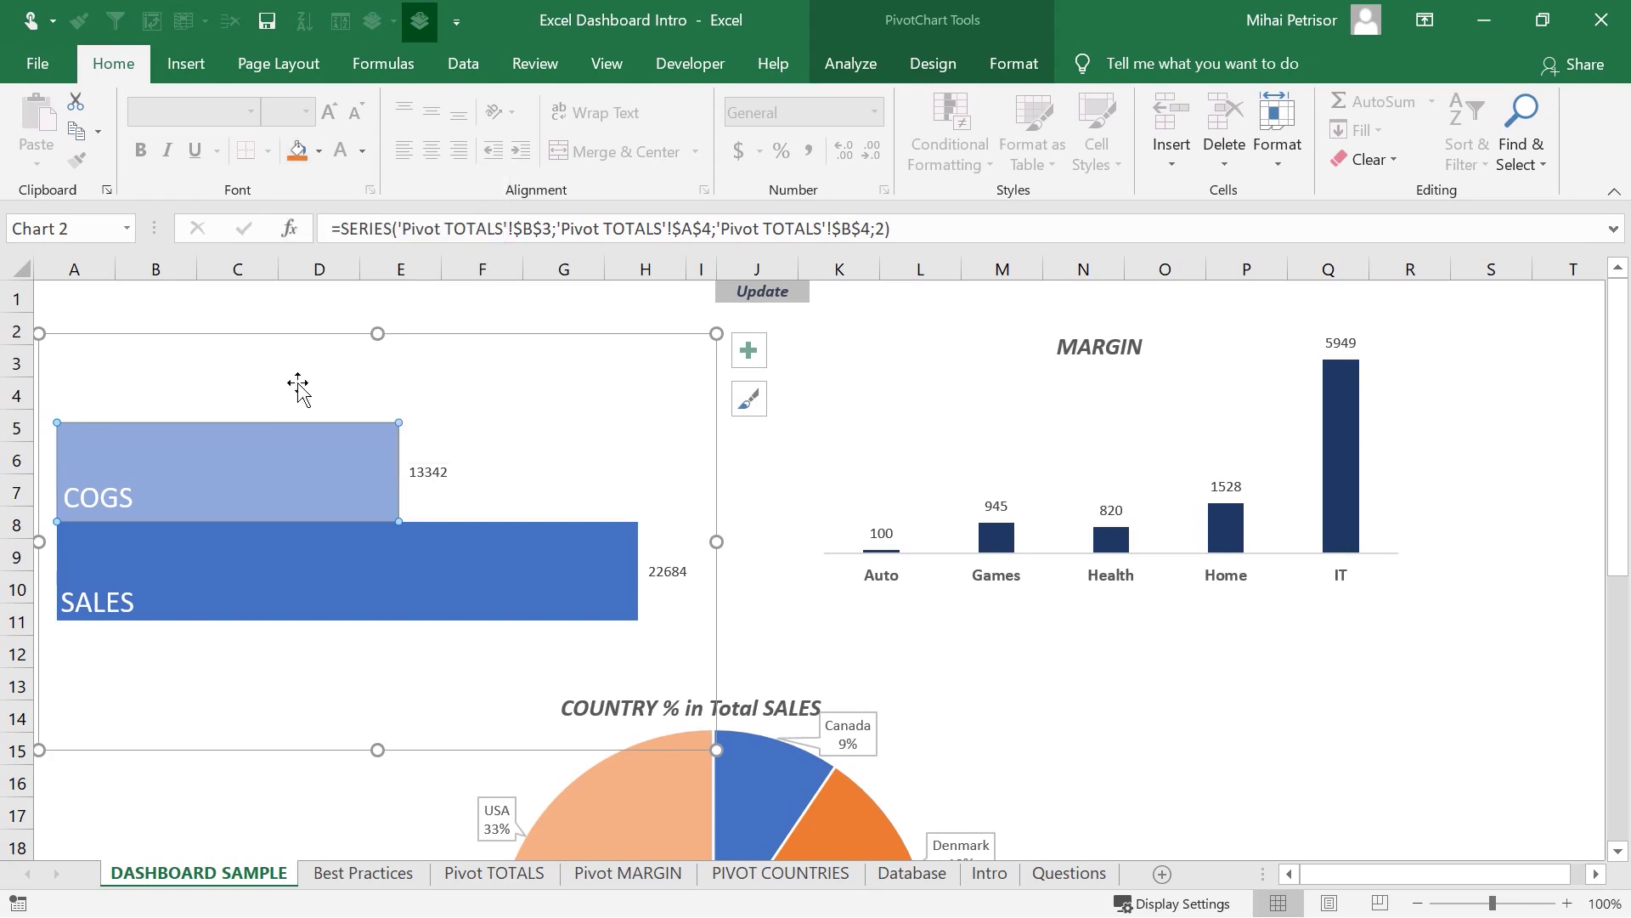
- Fill the SALES bar of the totals chart with the standard green color and deselect the chart
left_click(249, 581)
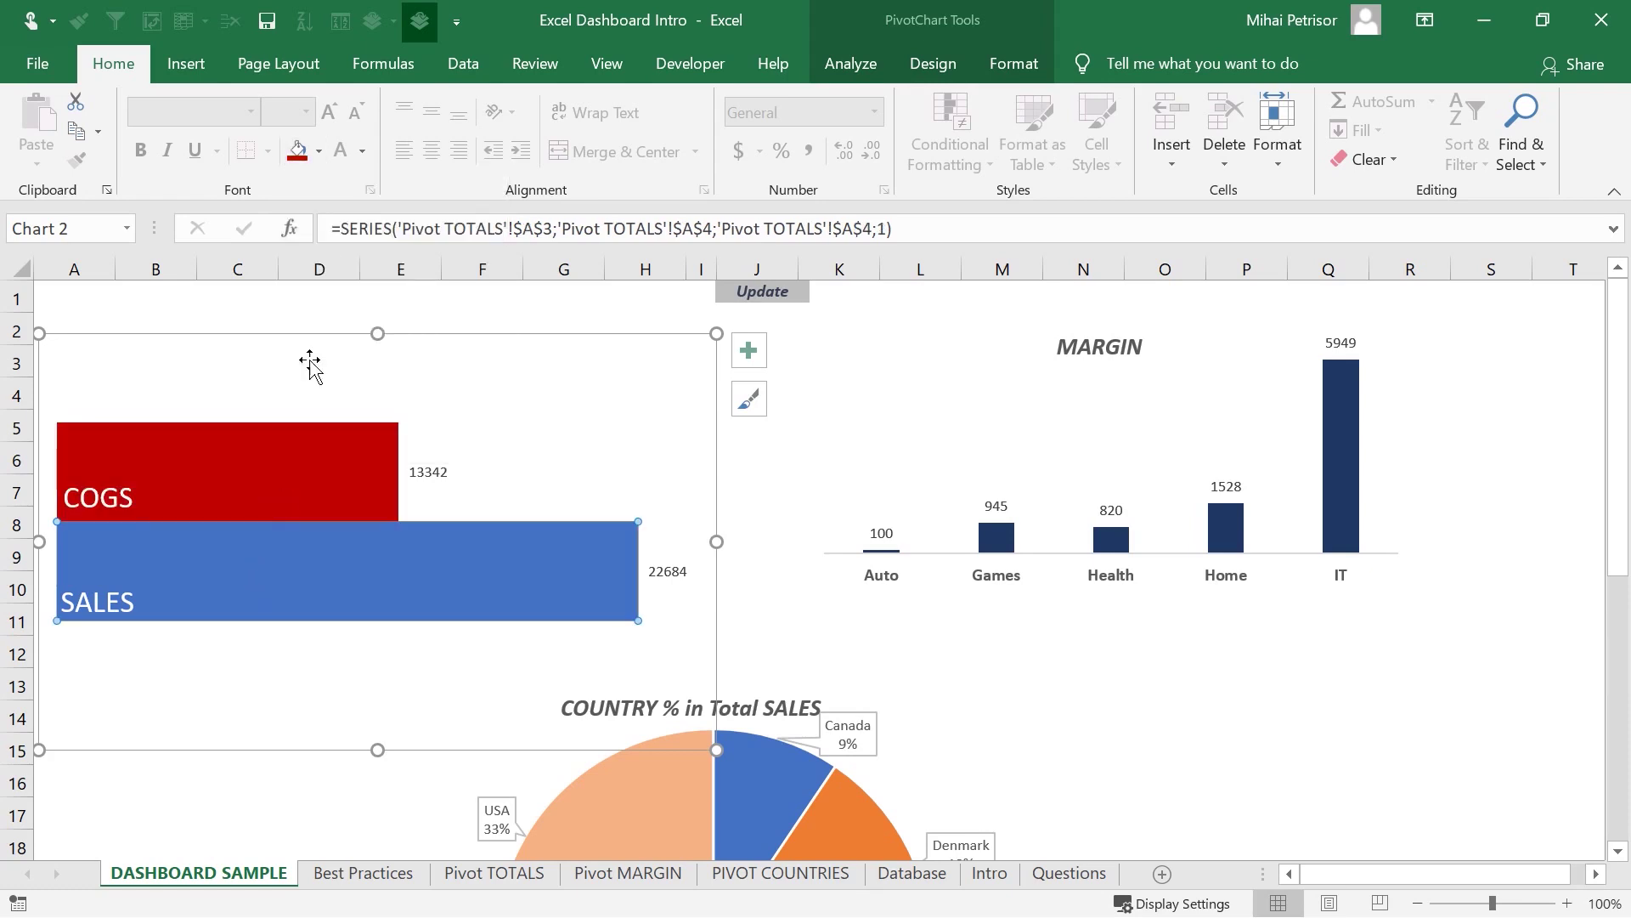
left_click(320, 152)
left_click(406, 384)
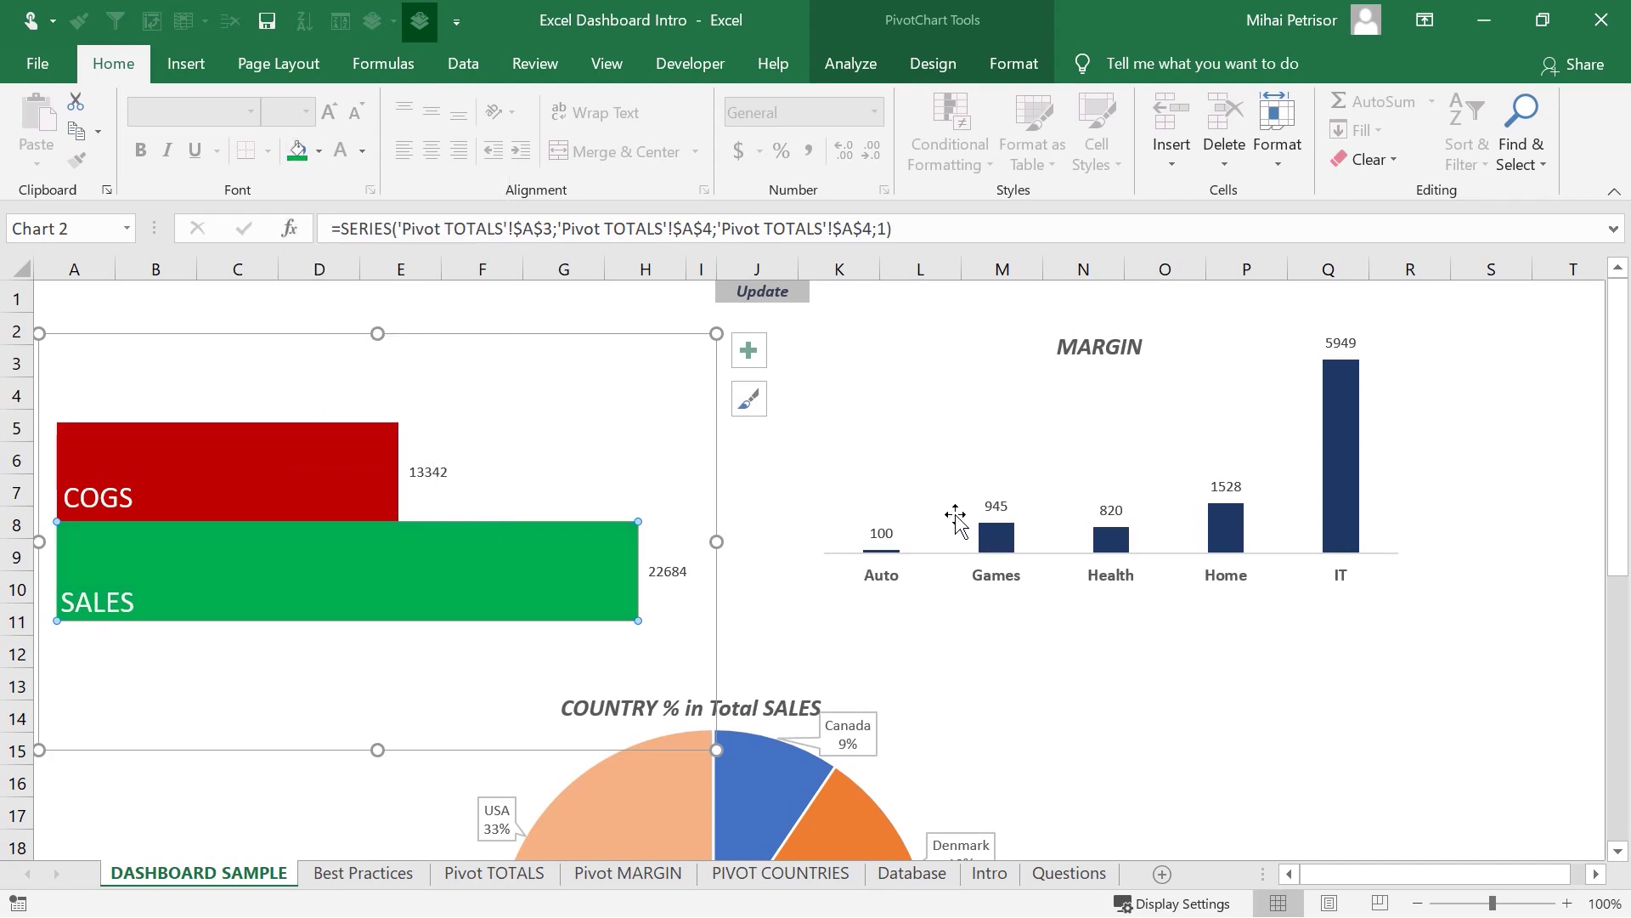
left_click(1091, 646)
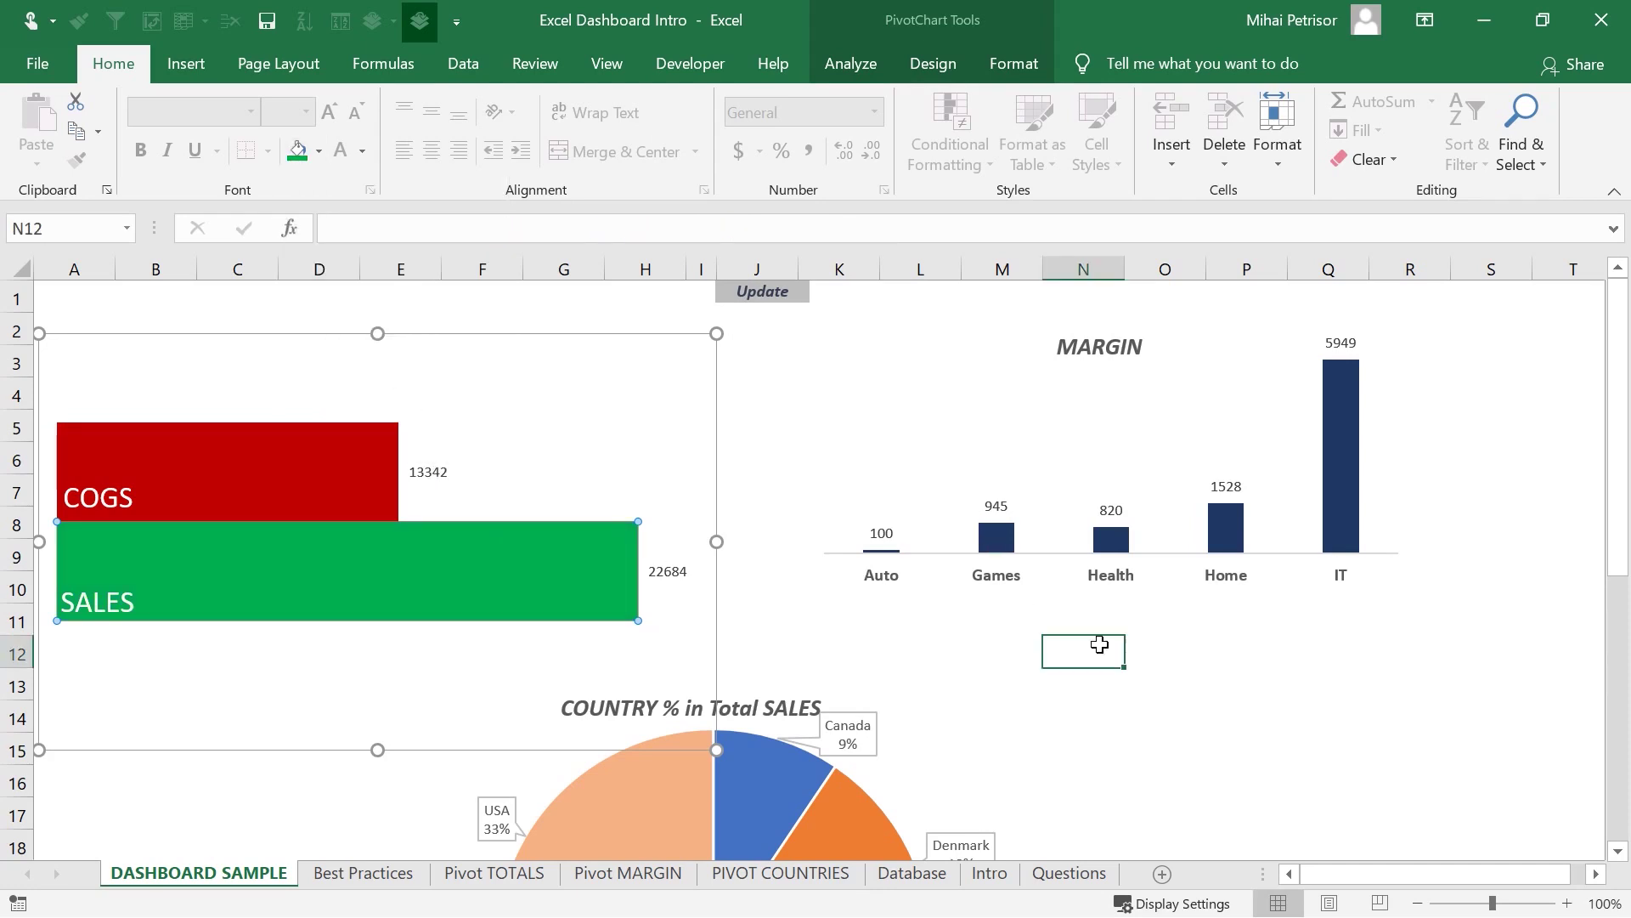
- Fill all the columns of the MARGIN chart with the standard purple color and deselect the chart
left_click(1001, 544)
left_click(320, 152)
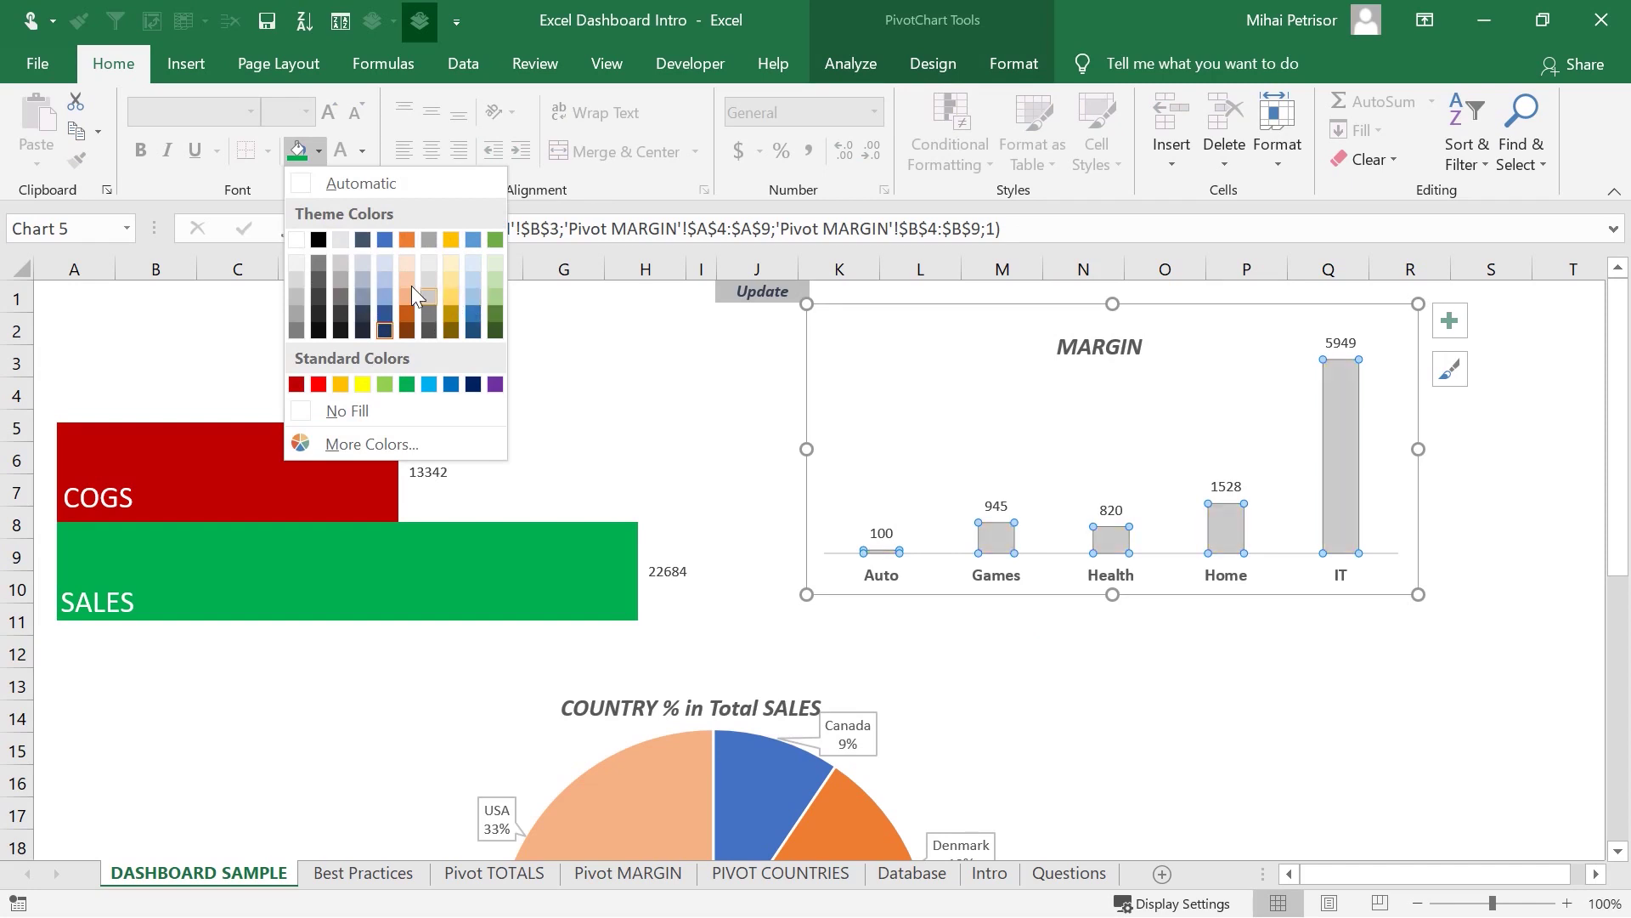
left_click(494, 385)
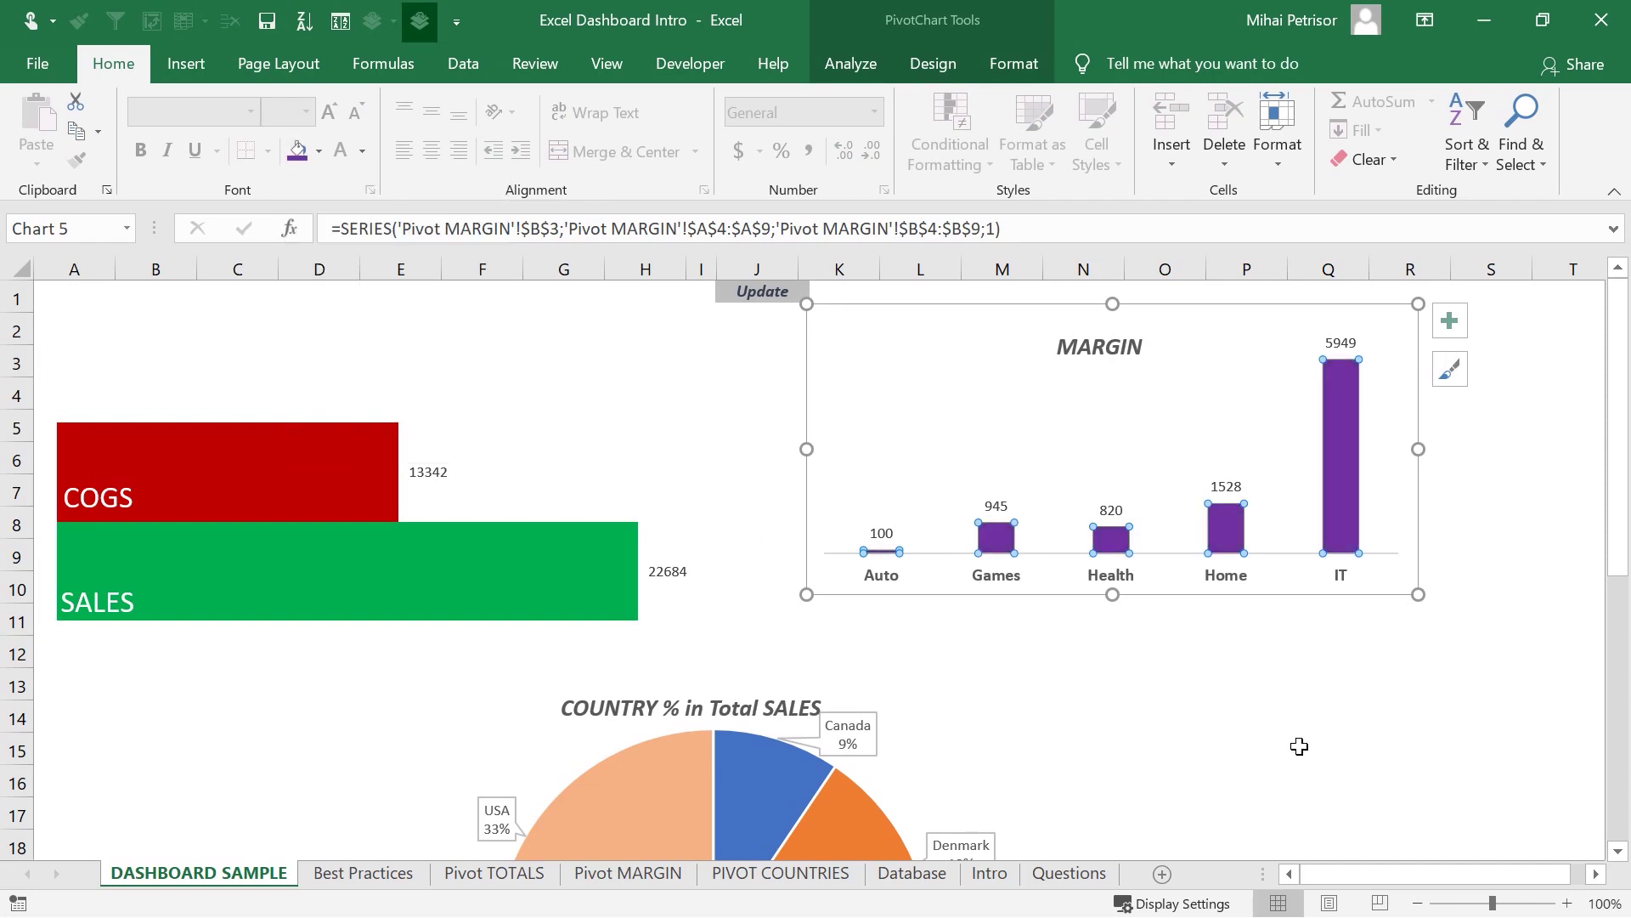
left_click(1313, 749)
- Fill the USA slice of the country pie chart with the standard purple color and deselect the chart
scroll(849, 577, "down", 2)
scroll(805, 534, "down", 2)
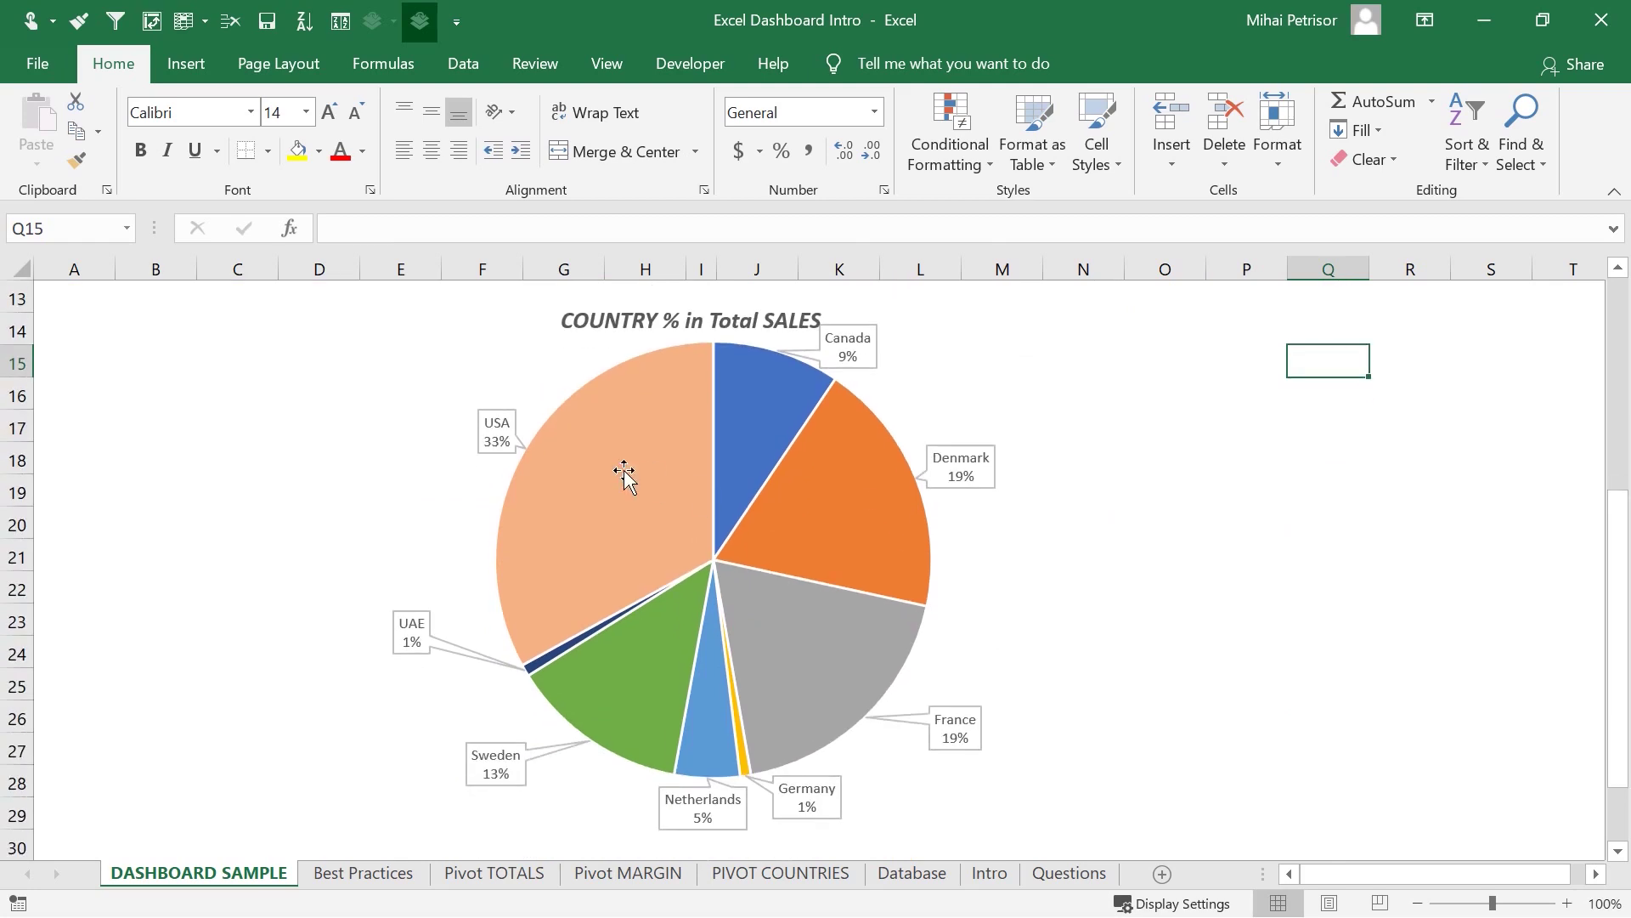
left_click(622, 473)
left_click(622, 473)
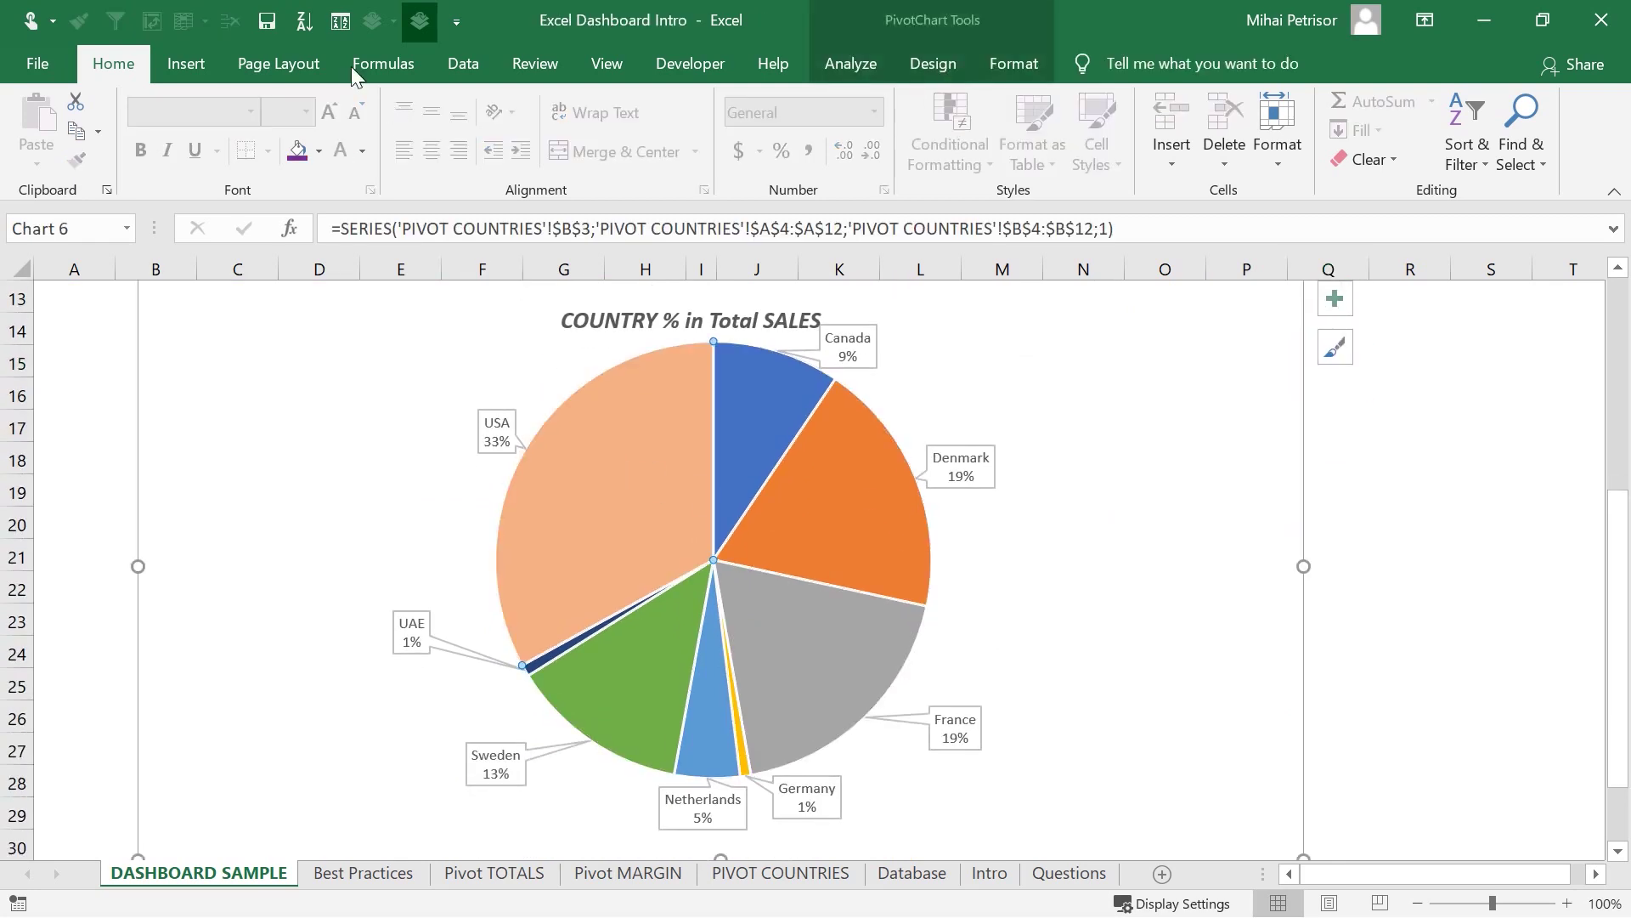
left_click(319, 153)
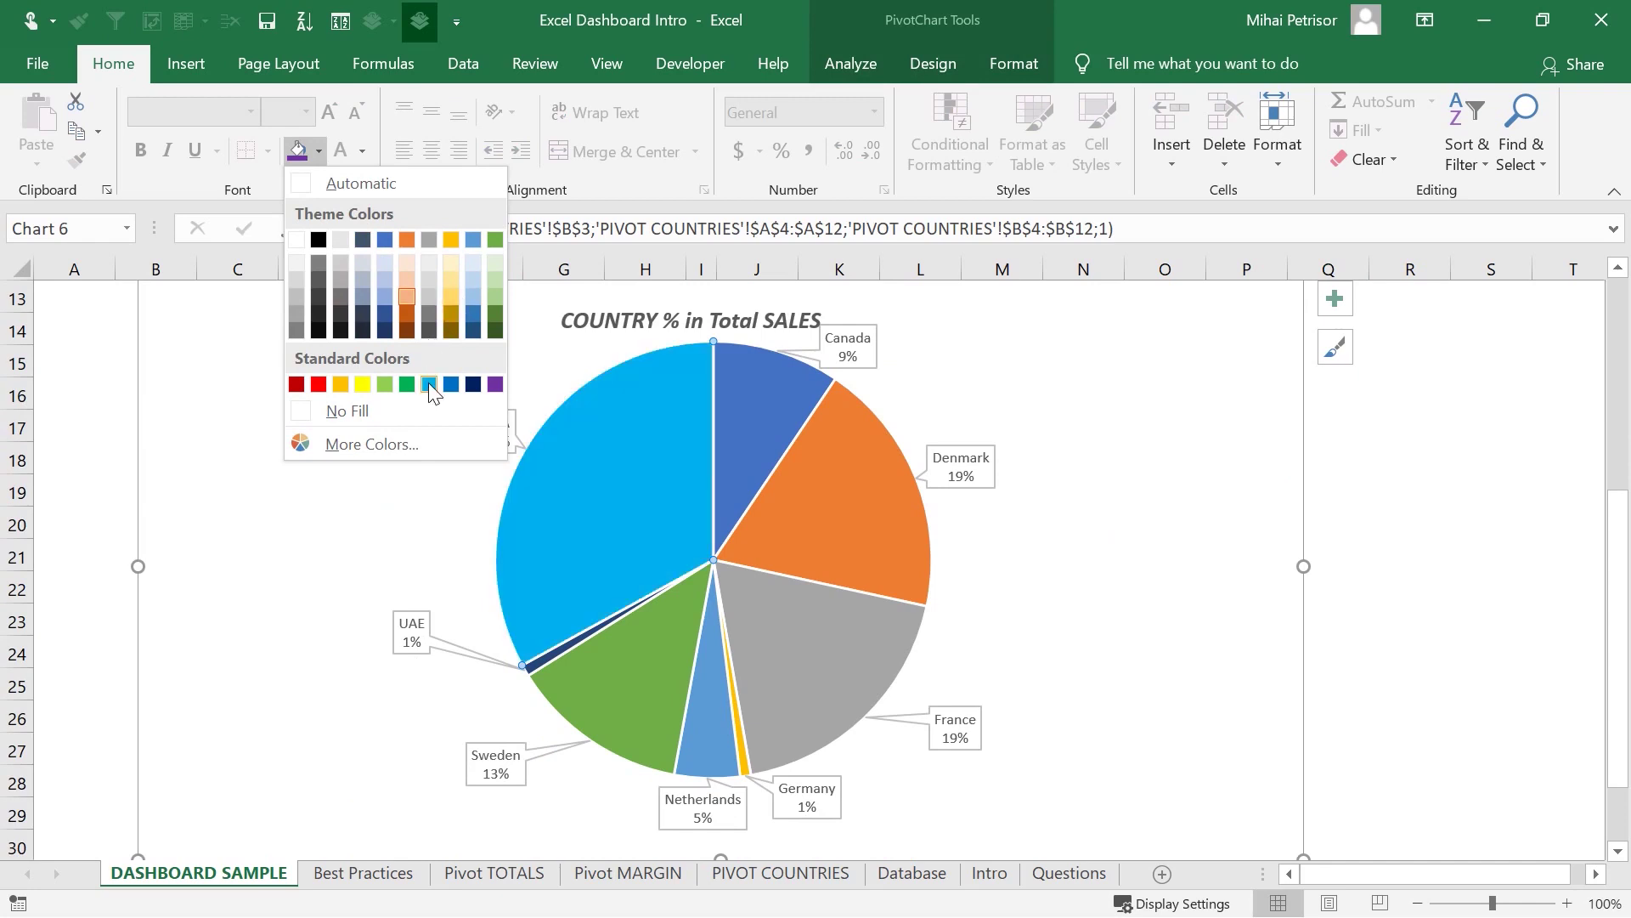
left_click(495, 385)
left_click(1491, 520)
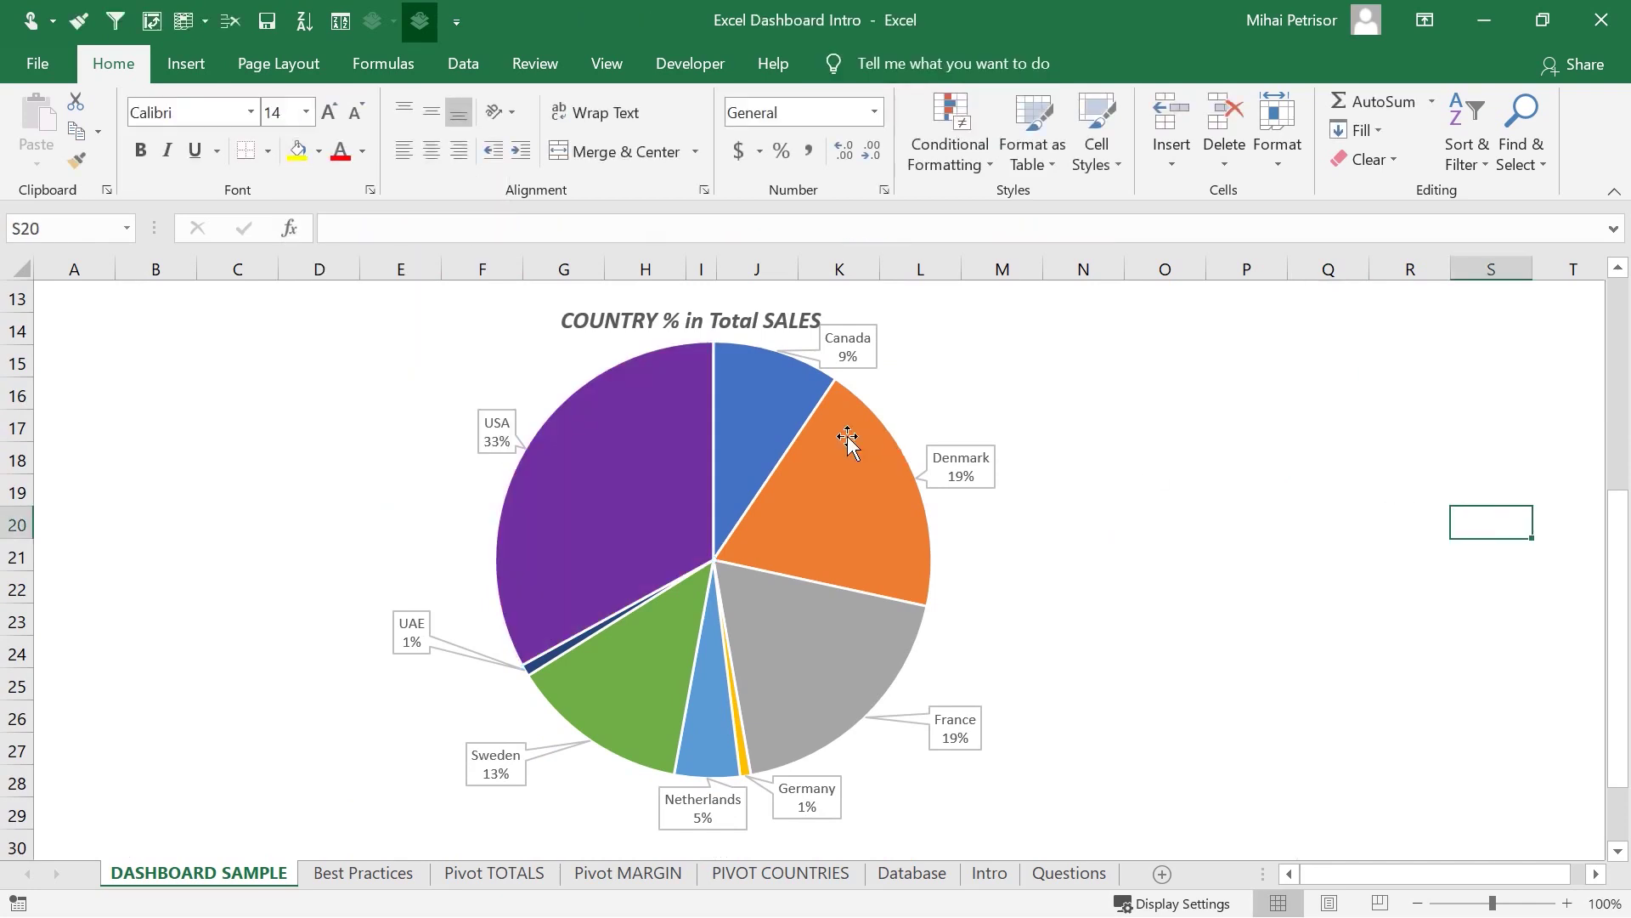
- Format the Update button with red text and a light orange fill, and deselect it
scroll(848, 438, "up", 4)
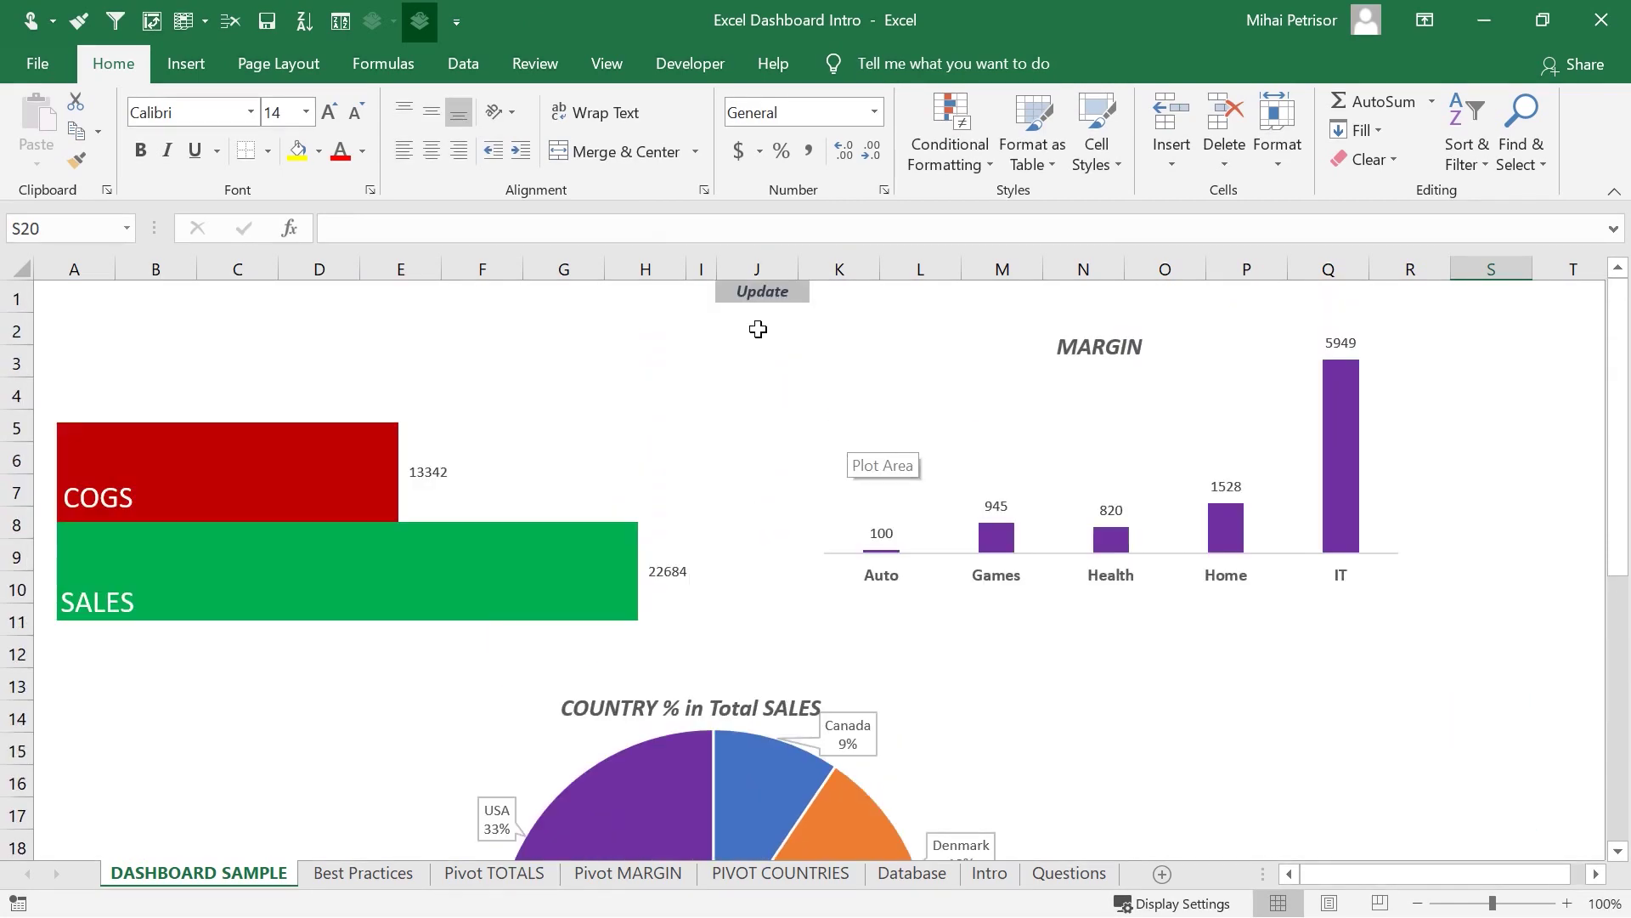
right_click(725, 297)
left_click(338, 150)
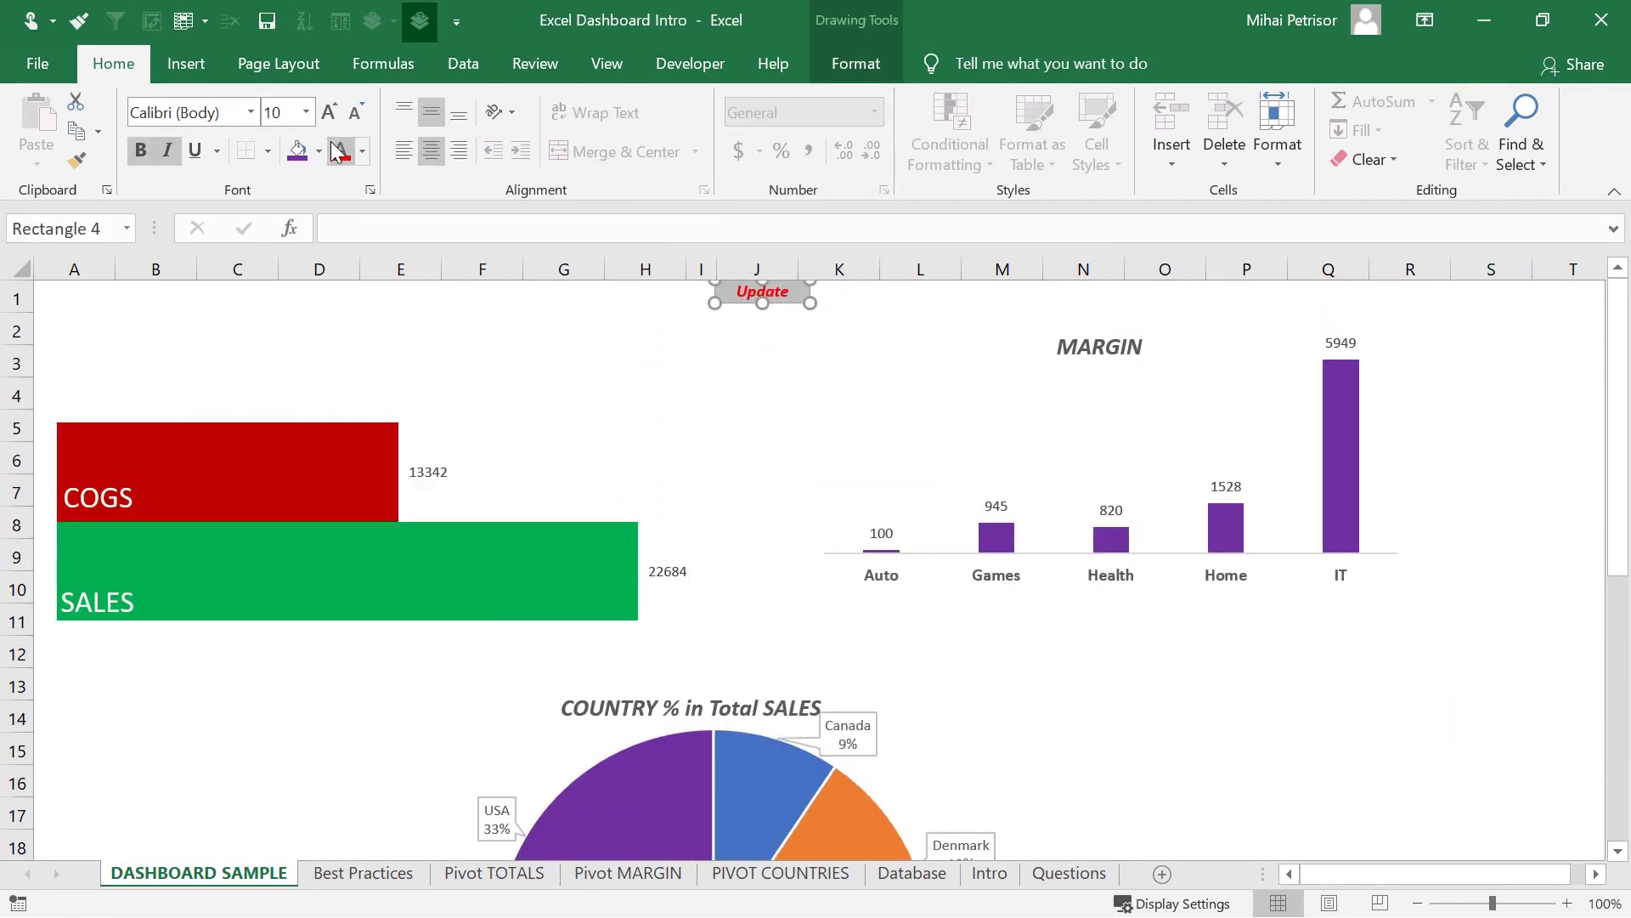
left_click(319, 153)
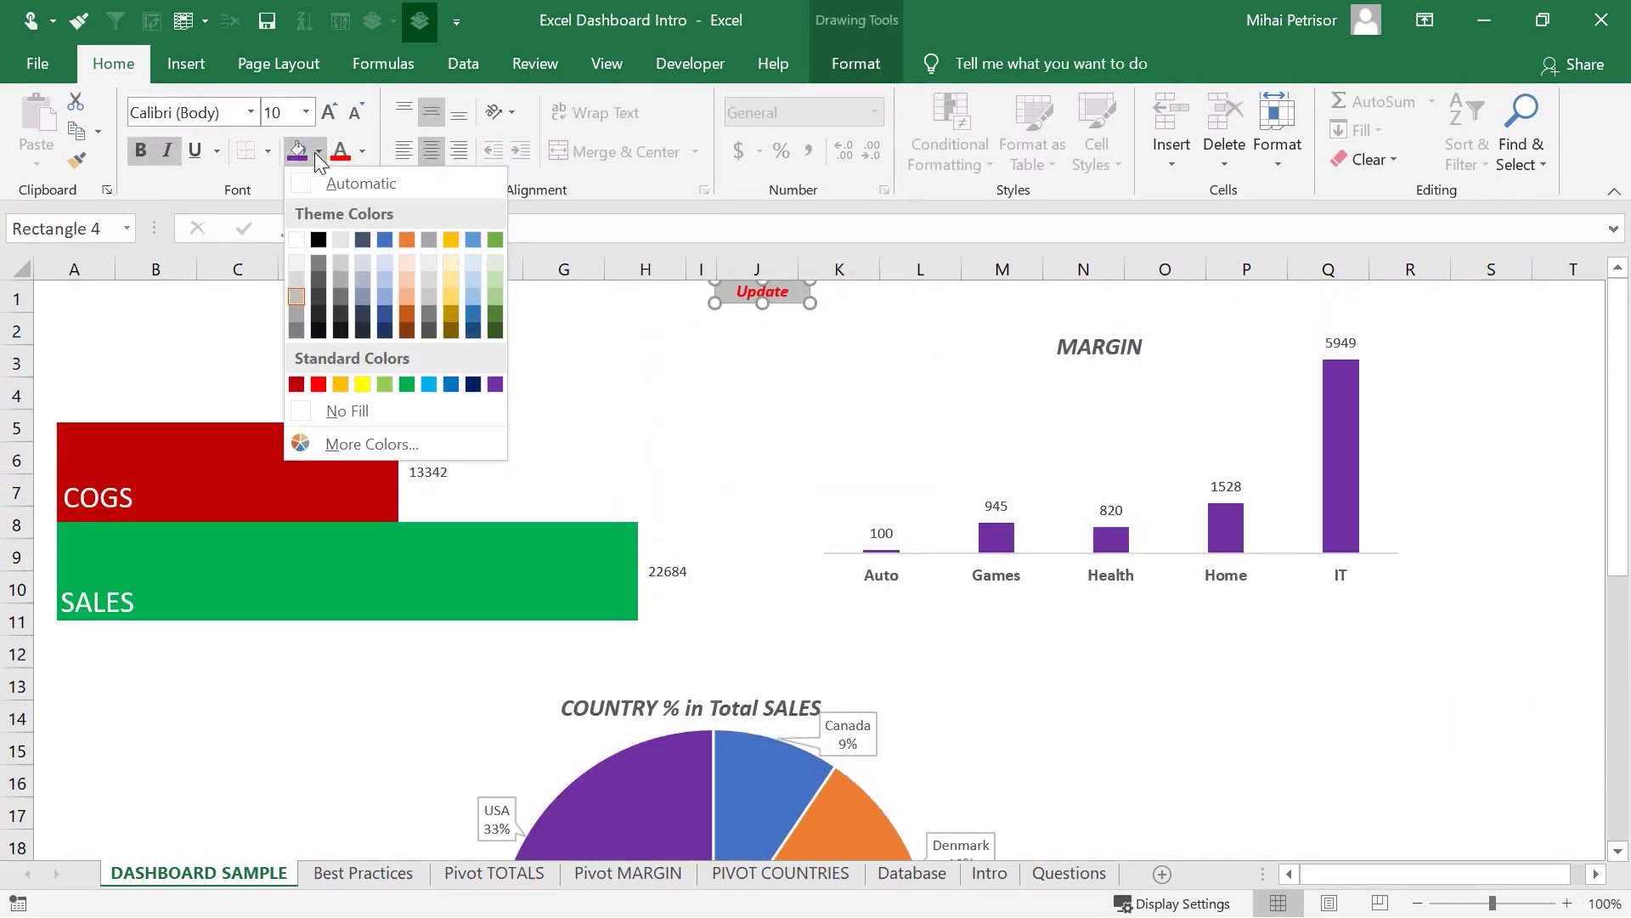
left_click(406, 273)
left_click(1347, 780)
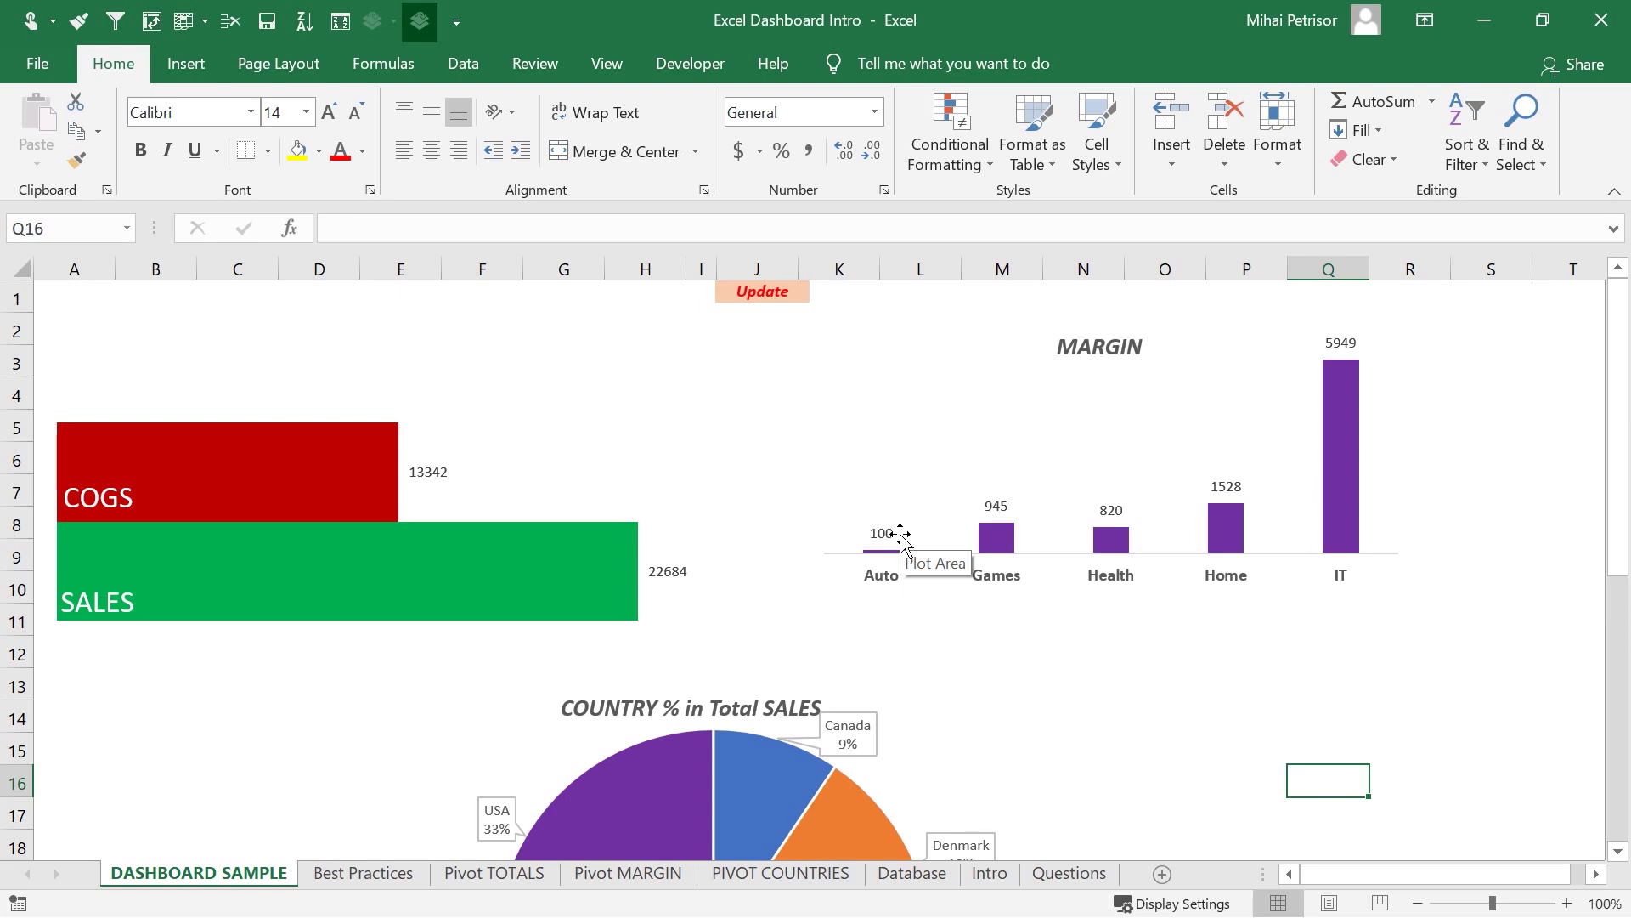
- Examine how the clashing colors affect the totals bars, the MARGIN columns and the country pie chart
left_click(435, 470)
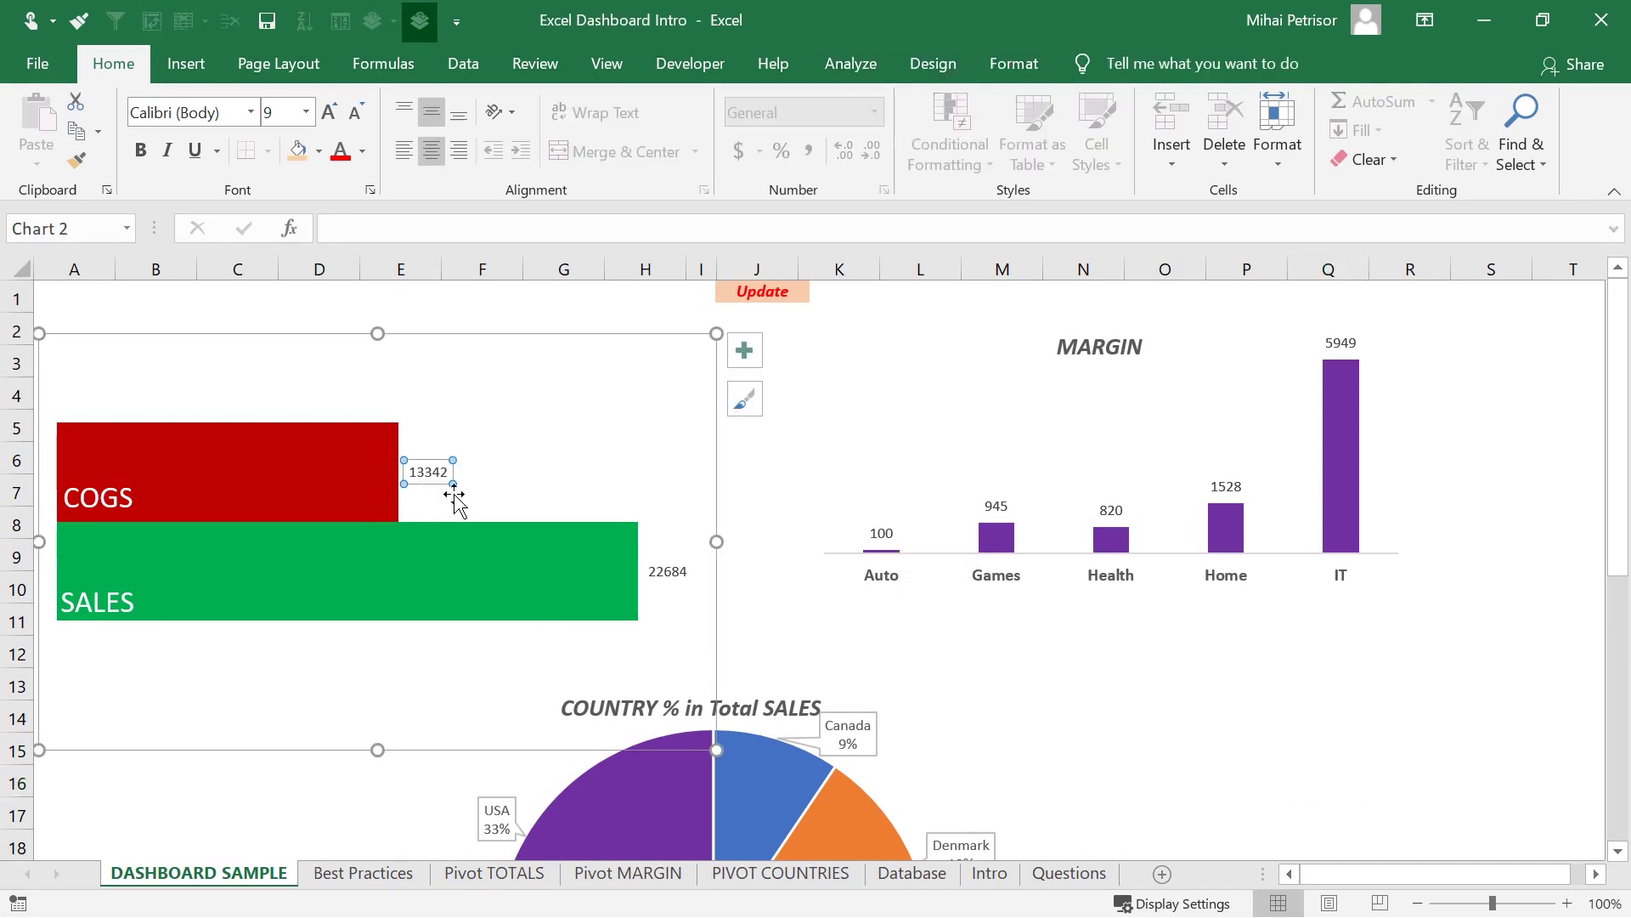
left_click(503, 415)
left_click(1198, 754)
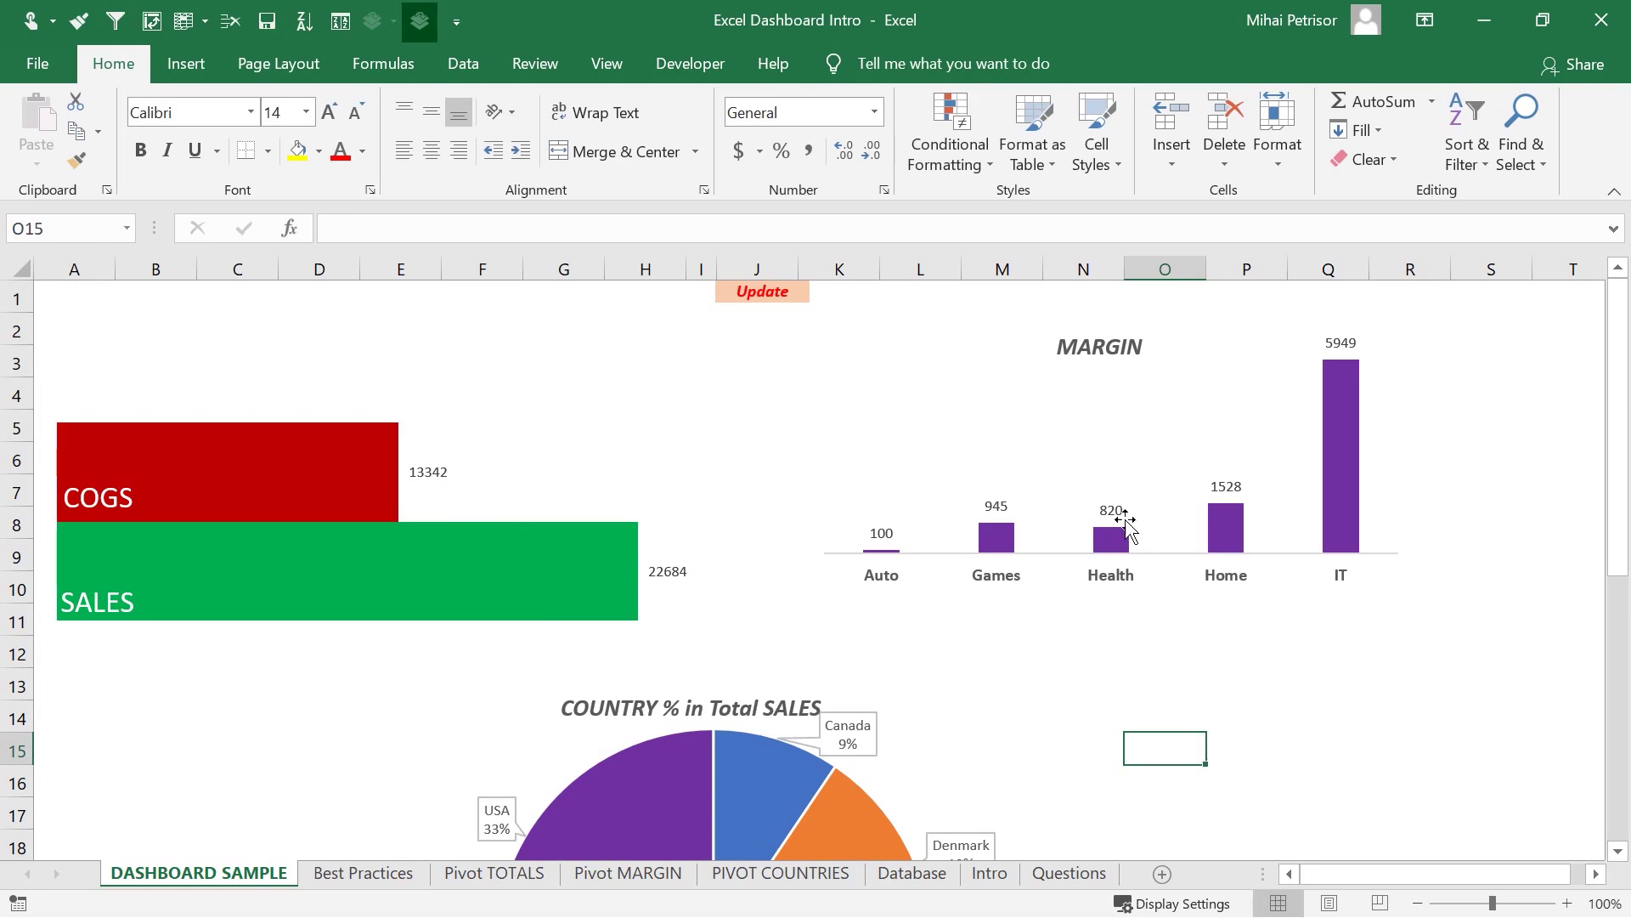
left_click(1338, 461)
left_click(1179, 723)
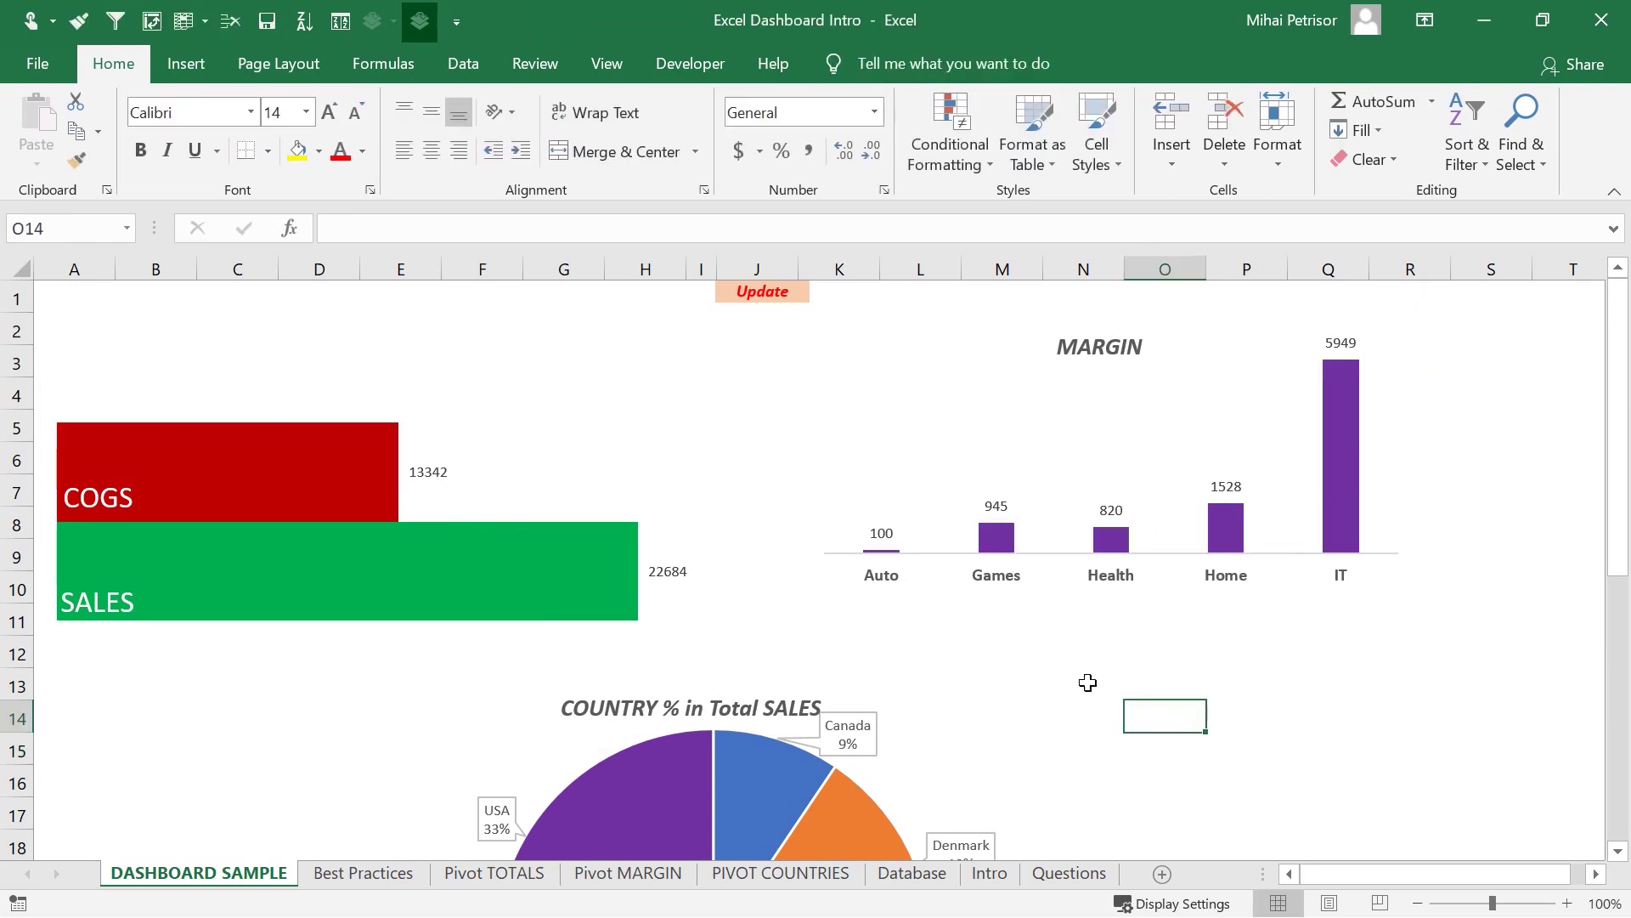
left_click(1424, 689)
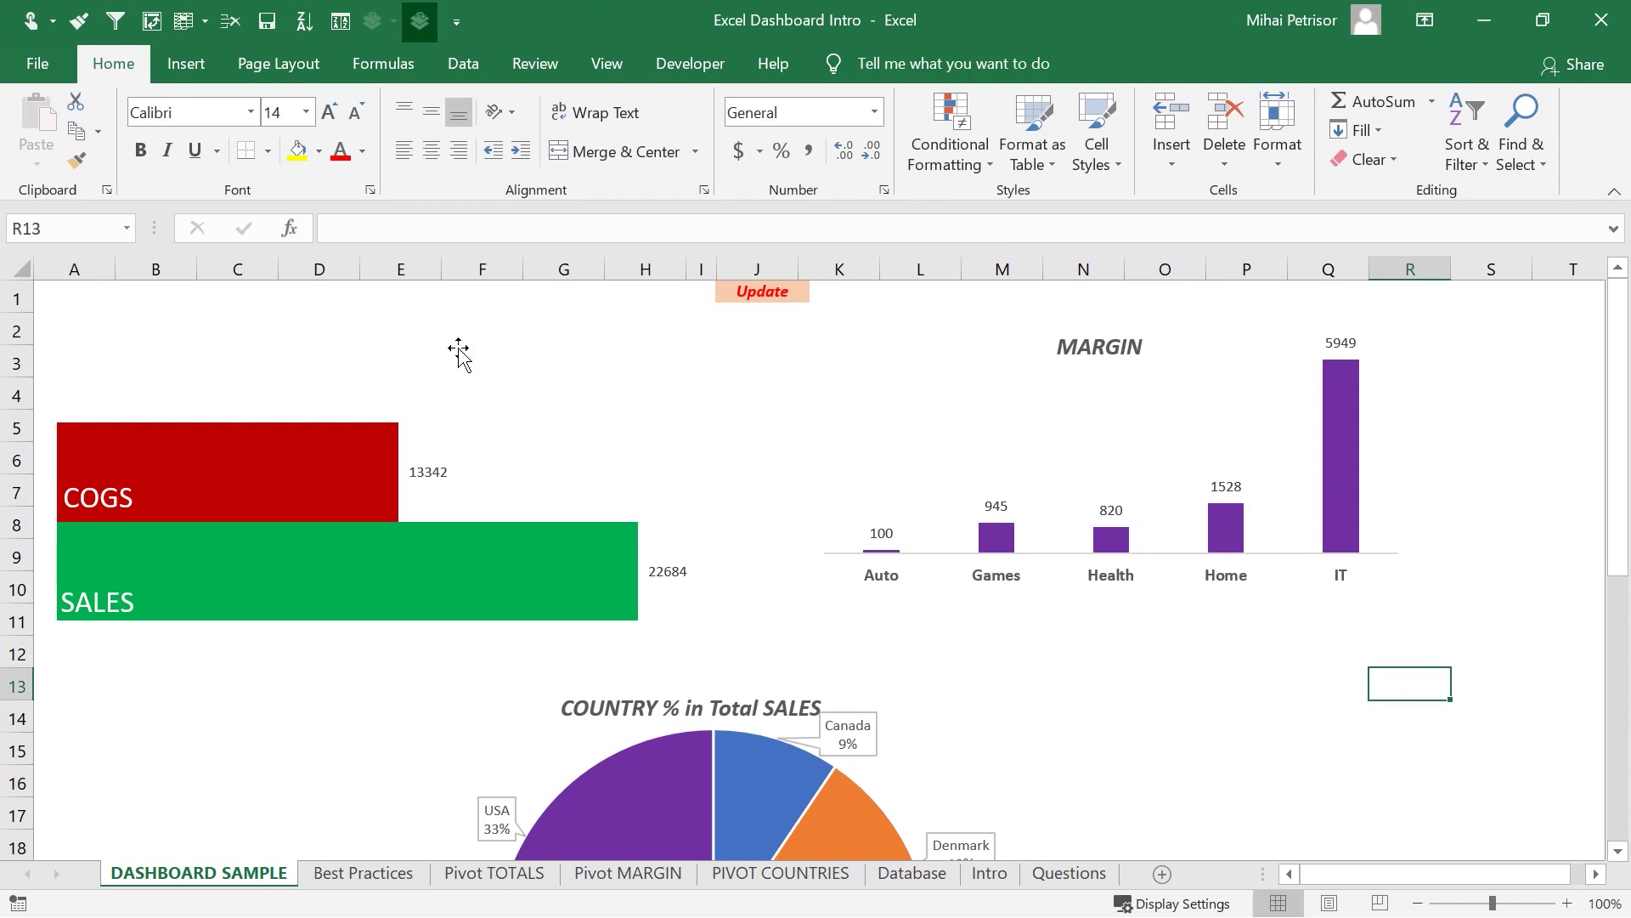
scroll(963, 609, "down", 4)
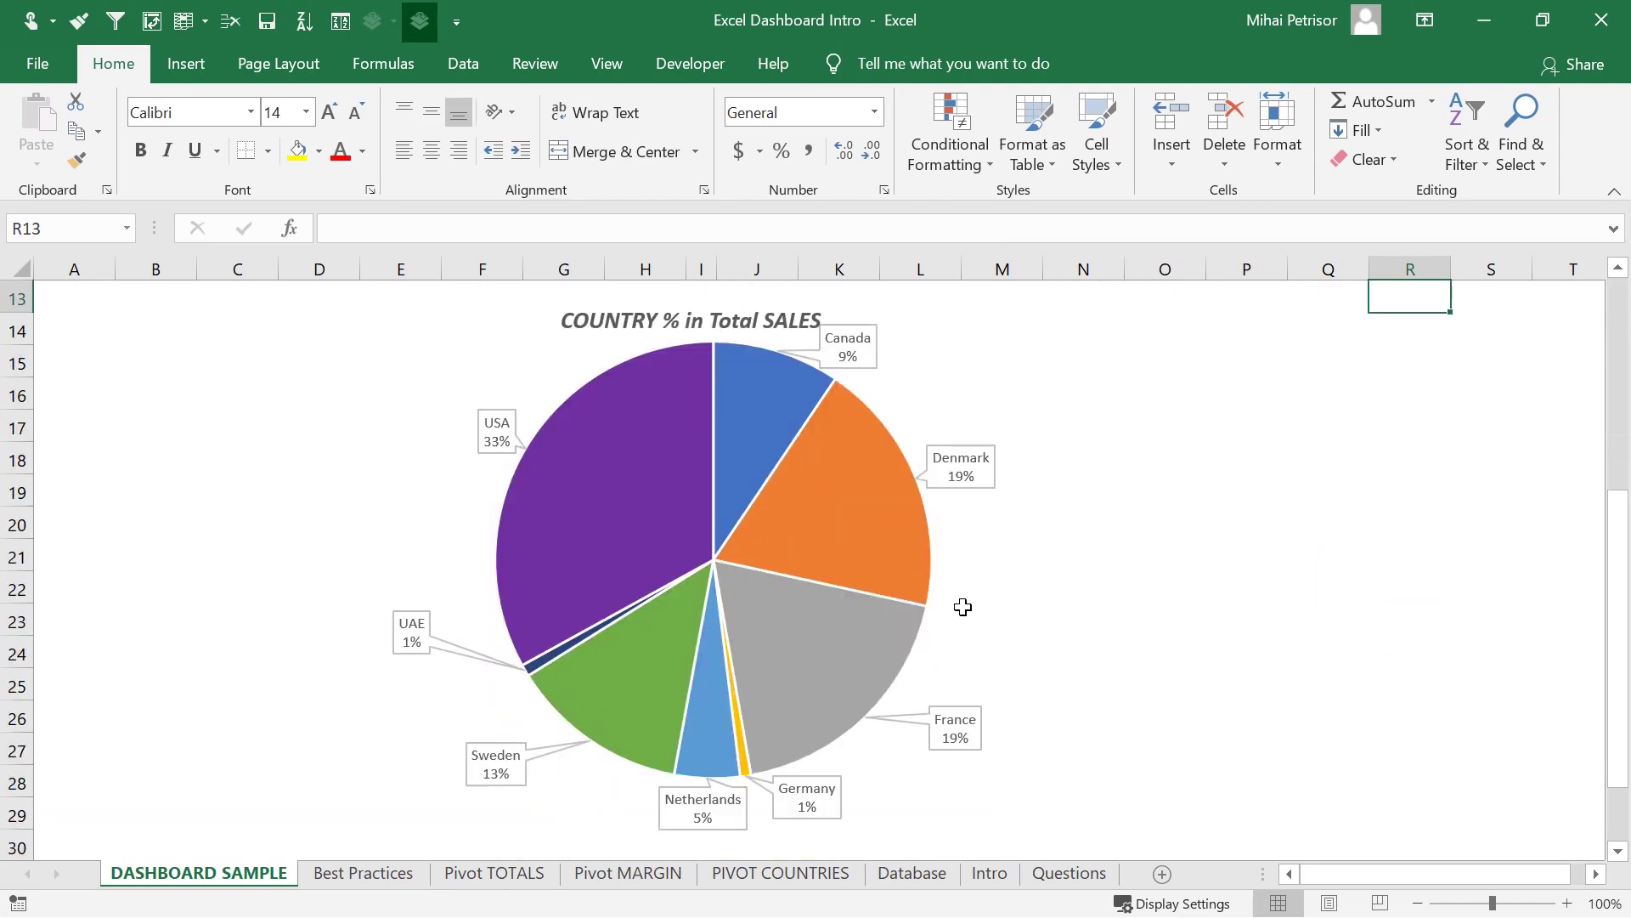
scroll(964, 608, "up", 1)
scroll(962, 607, "down", 1)
scroll(962, 607, "up", 4)
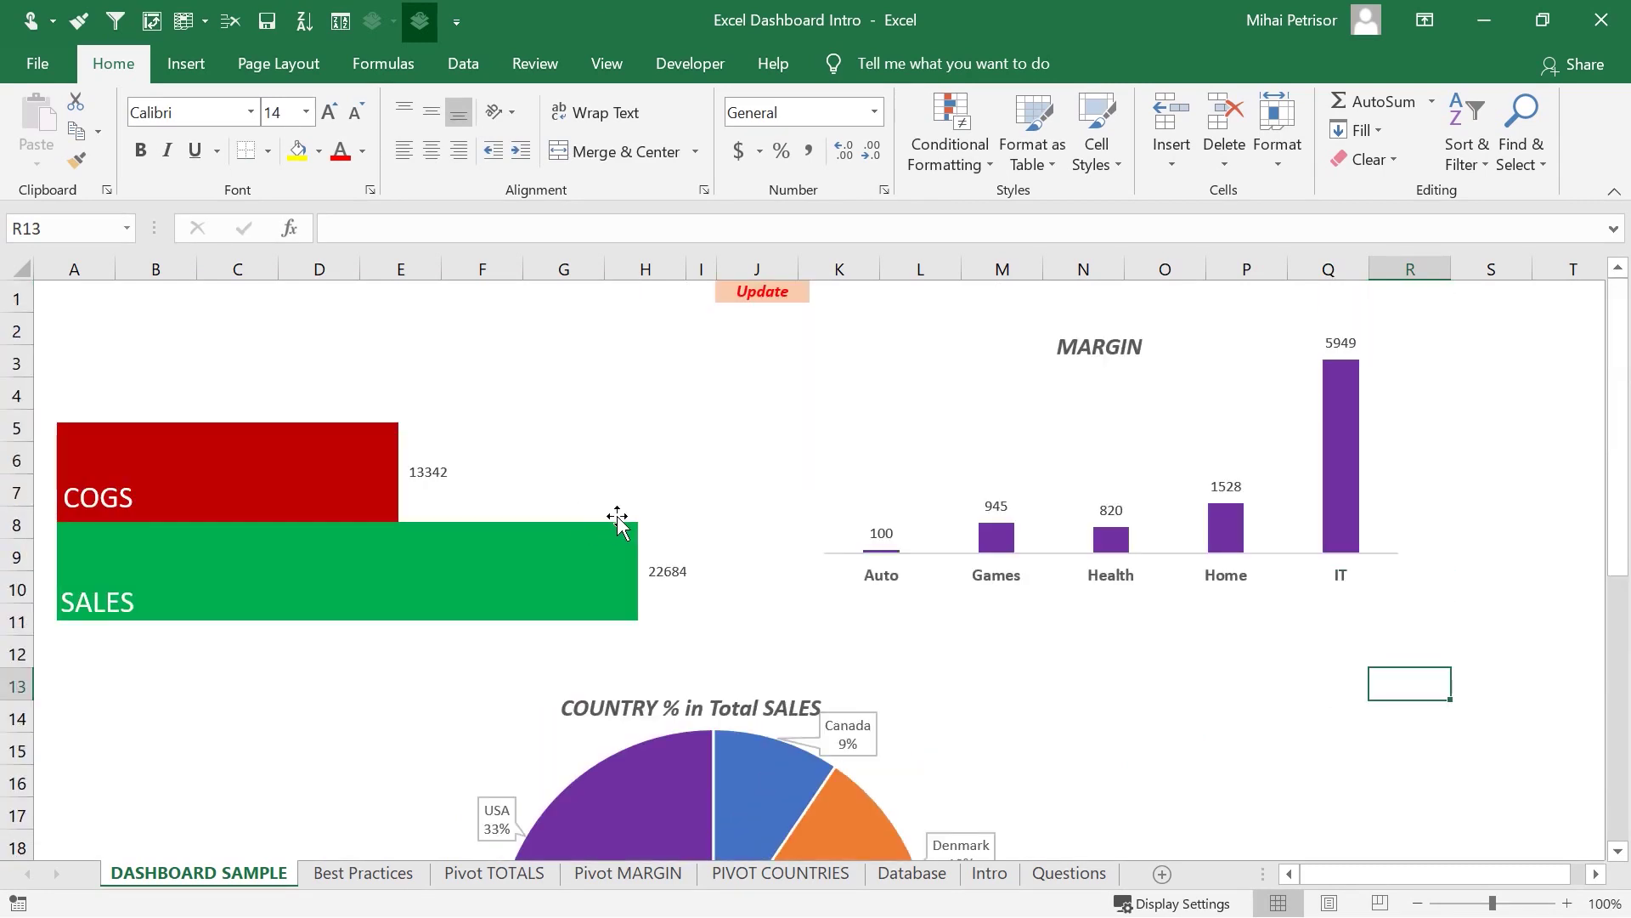
- Shift the MARGIN chart's plot area slightly left, and move the whole chart left and down toward the totals chart
left_click(1187, 484)
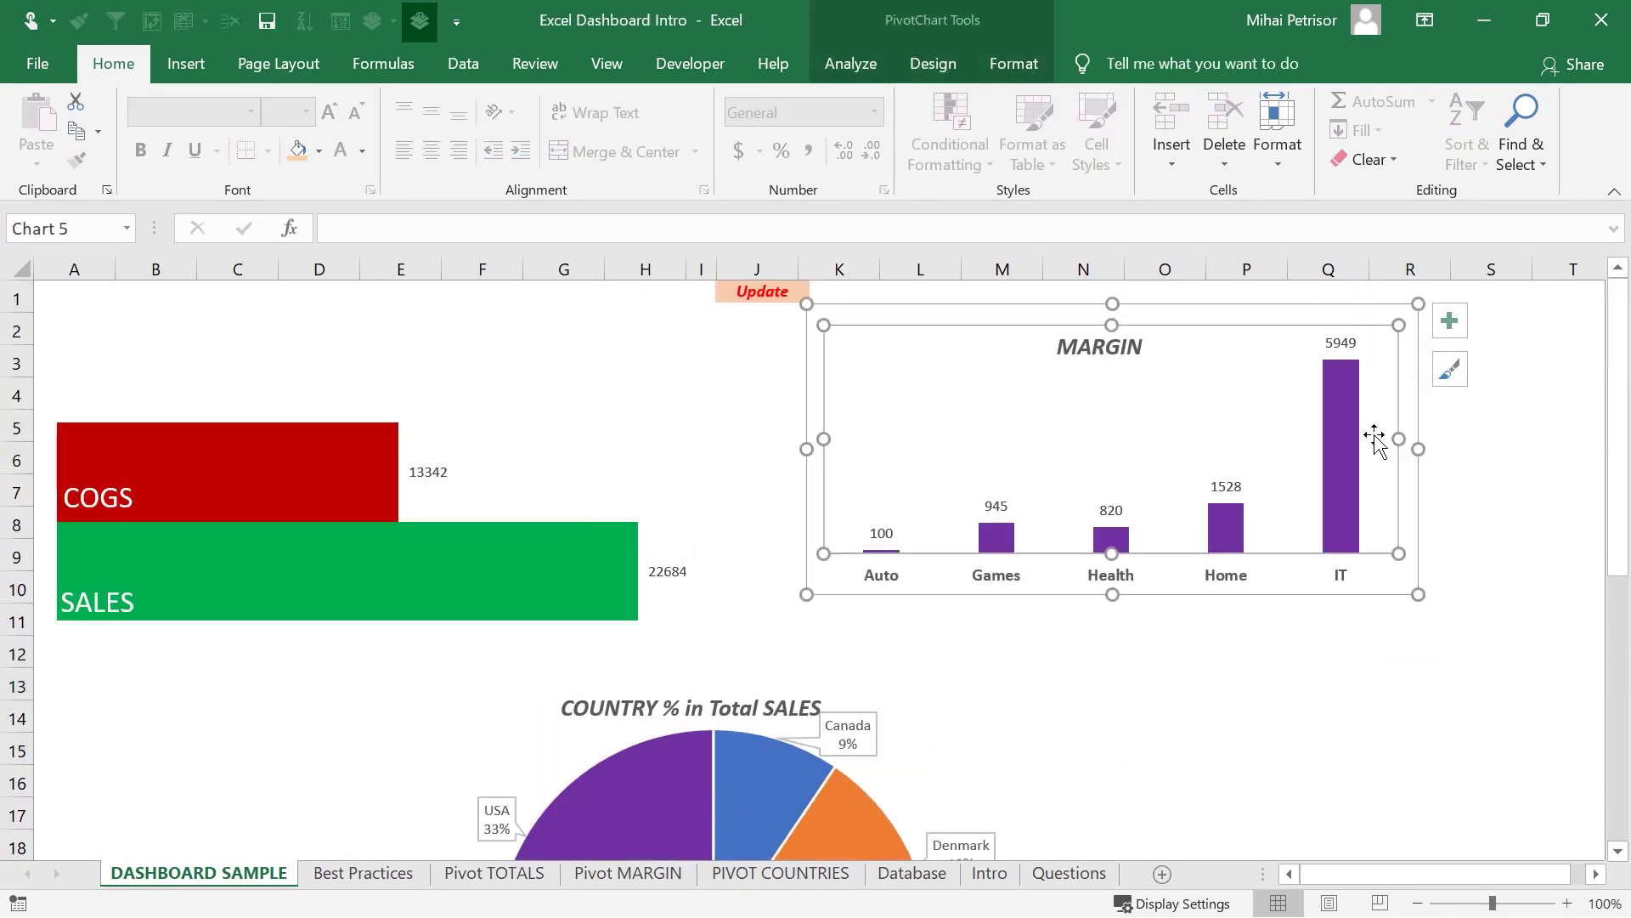
left_click_drag(1341, 311, 1169, 315)
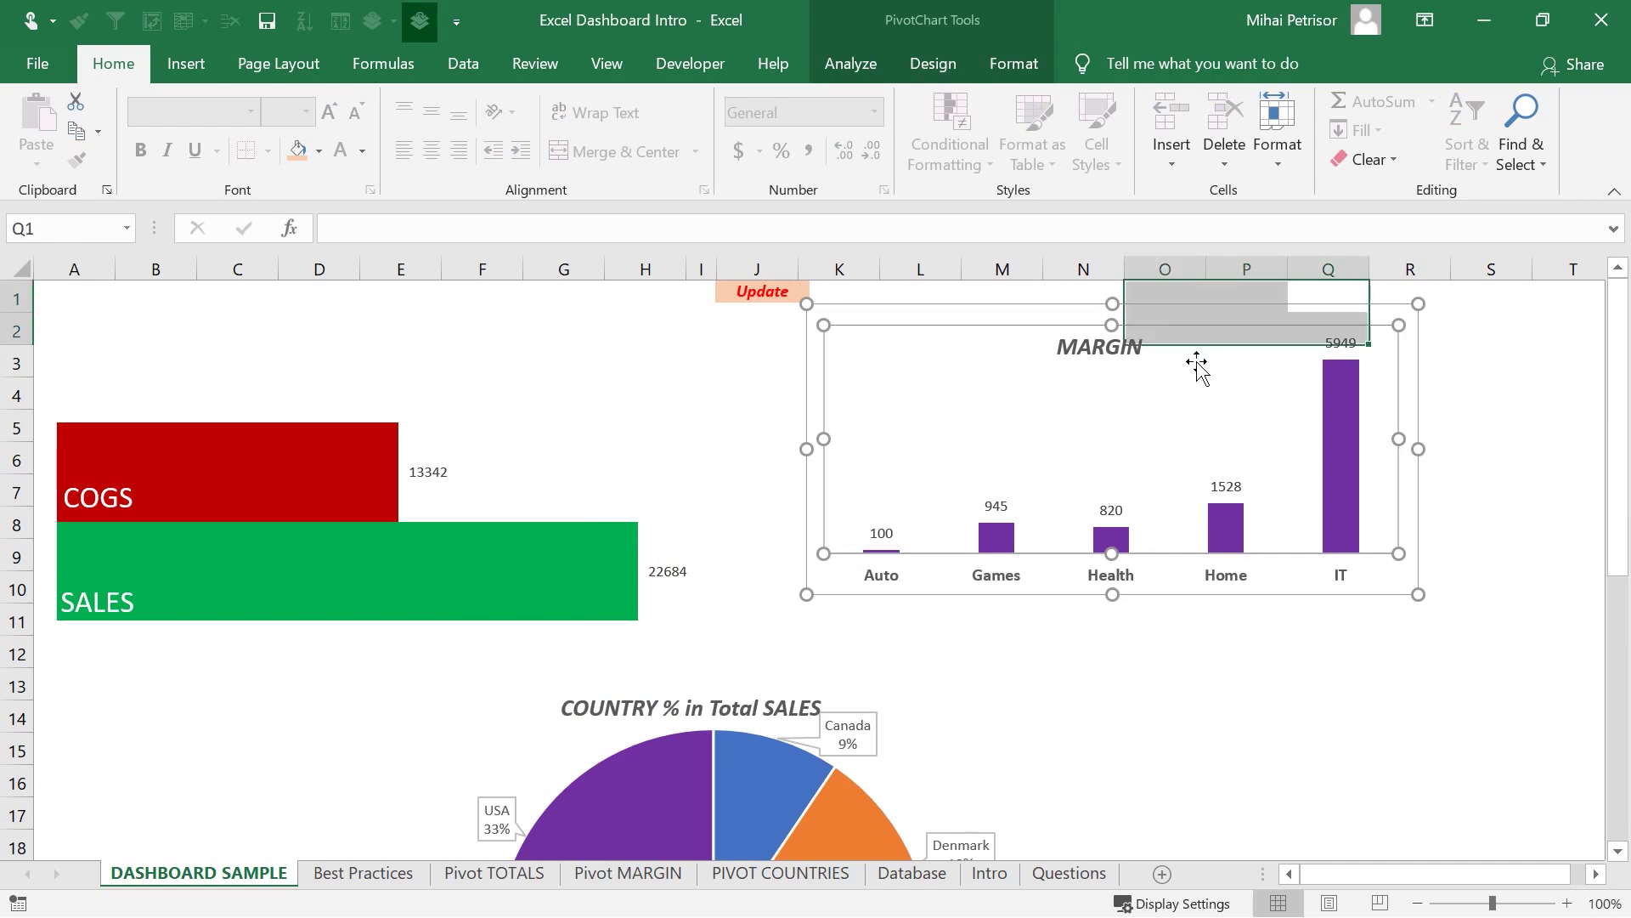
left_click(1491, 622)
left_click(1216, 411)
left_click_drag(1239, 380, 845, 358)
left_click(913, 313)
- Shift the plot area of the totals chart slightly to the right inside its frame and deselect the chart
left_click(501, 388)
left_click(280, 440)
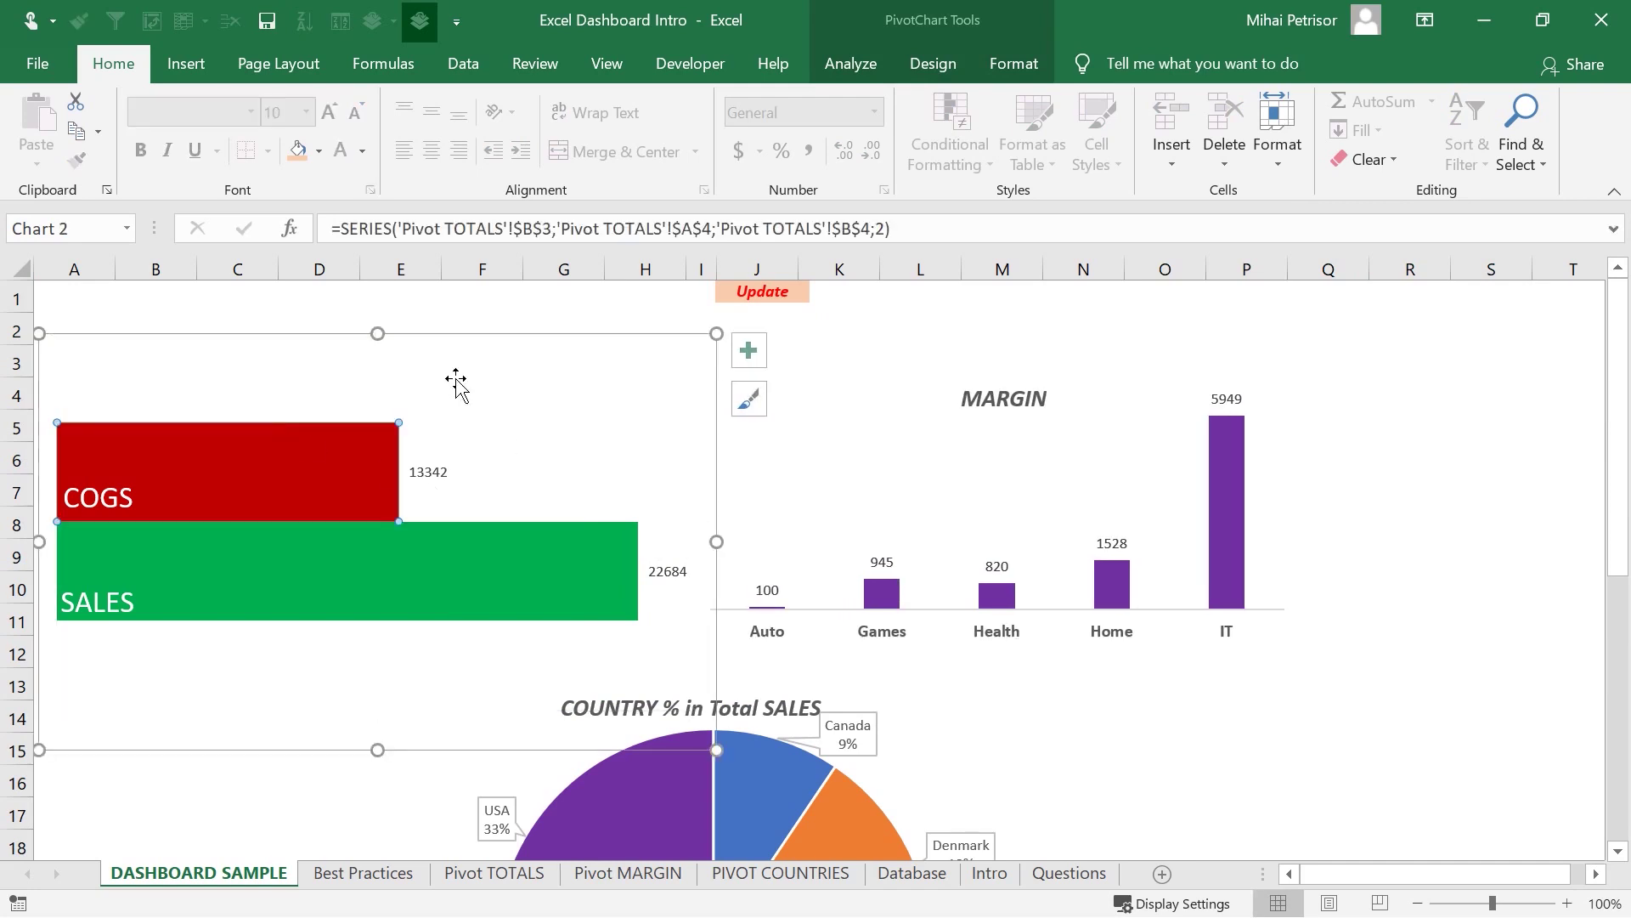
left_click(458, 382)
left_click_drag(460, 362, 521, 360)
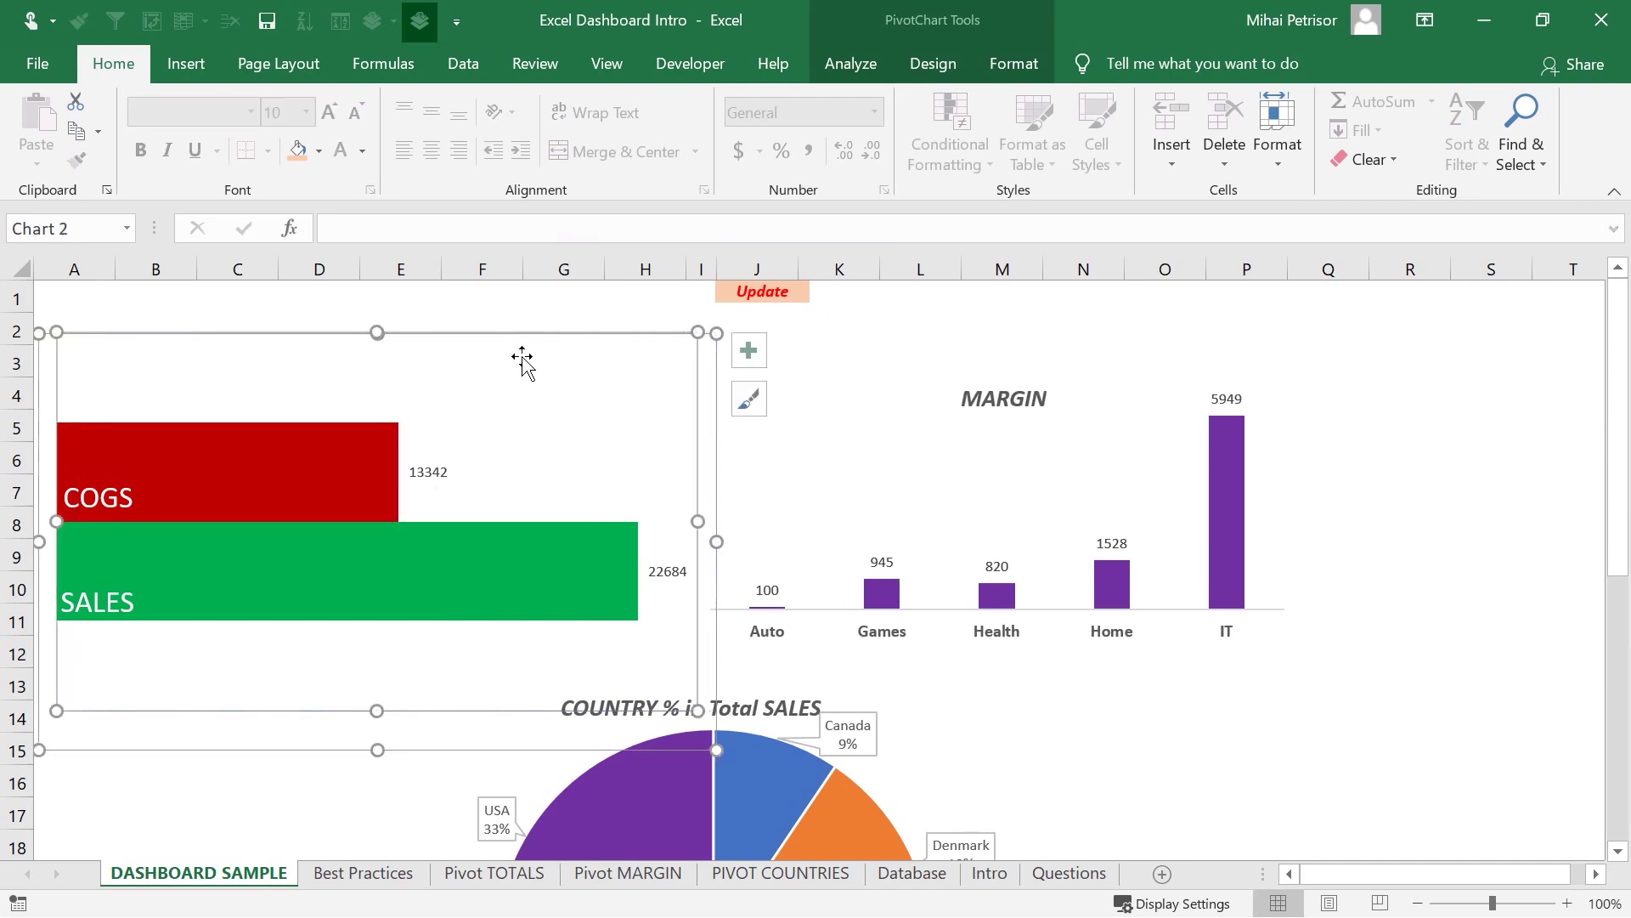
left_click(1313, 844)
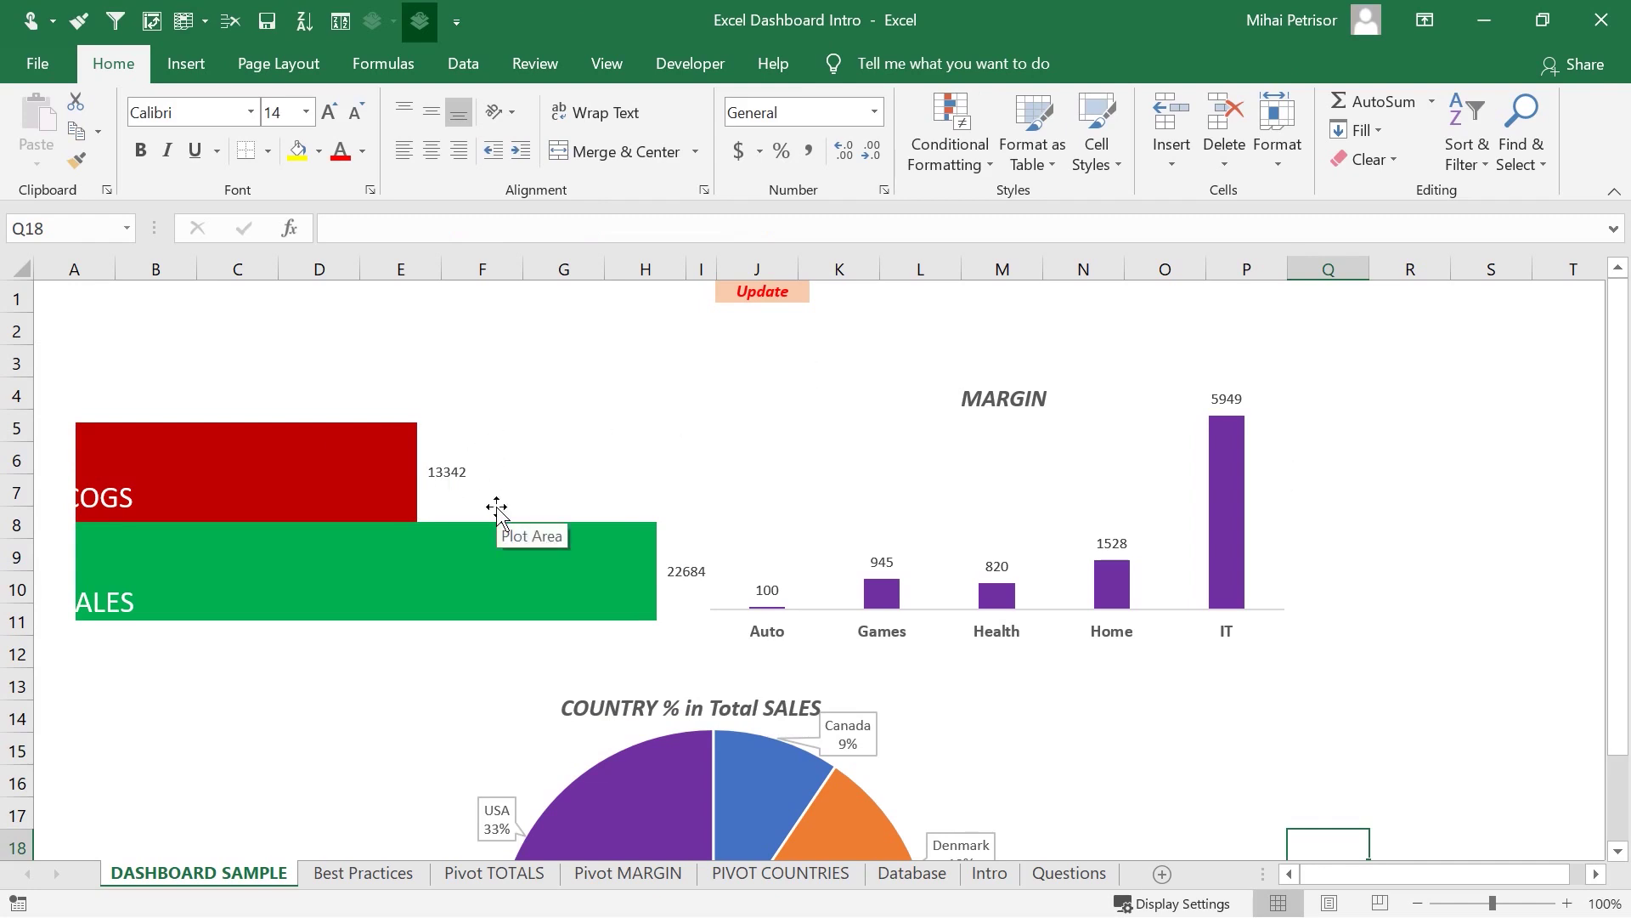
- Undo the plot area shift in the totals chart and the repositioning of the MARGIN chart
key("ctrl+z")
scroll(1097, 578, "up", 3)
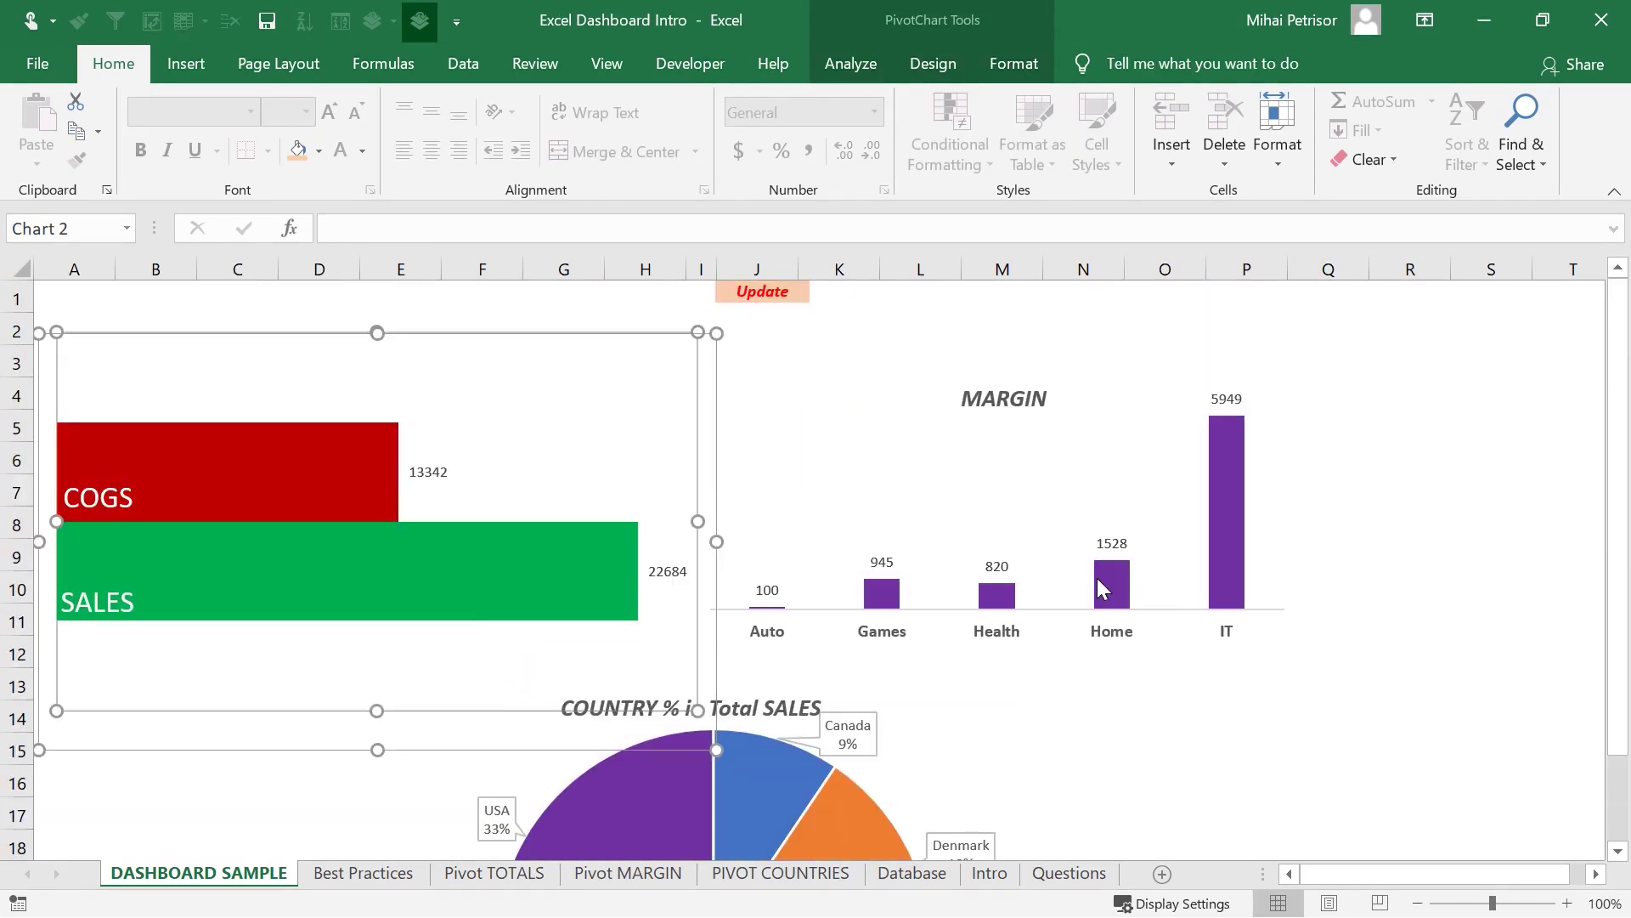
key("ctrl+z")
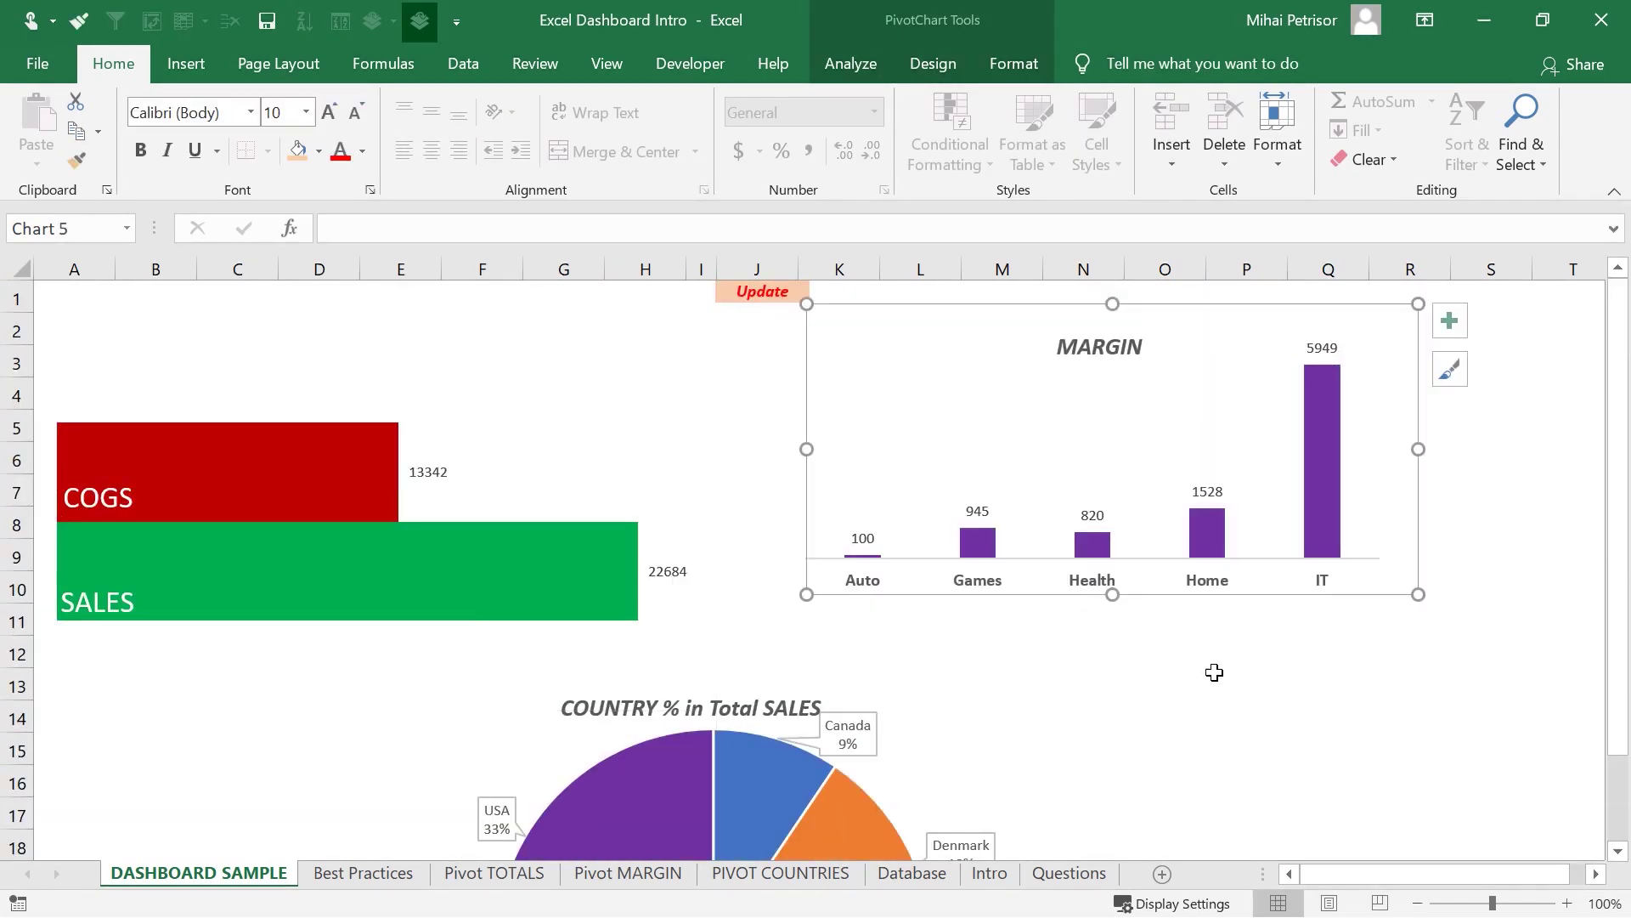
left_click(1216, 760)
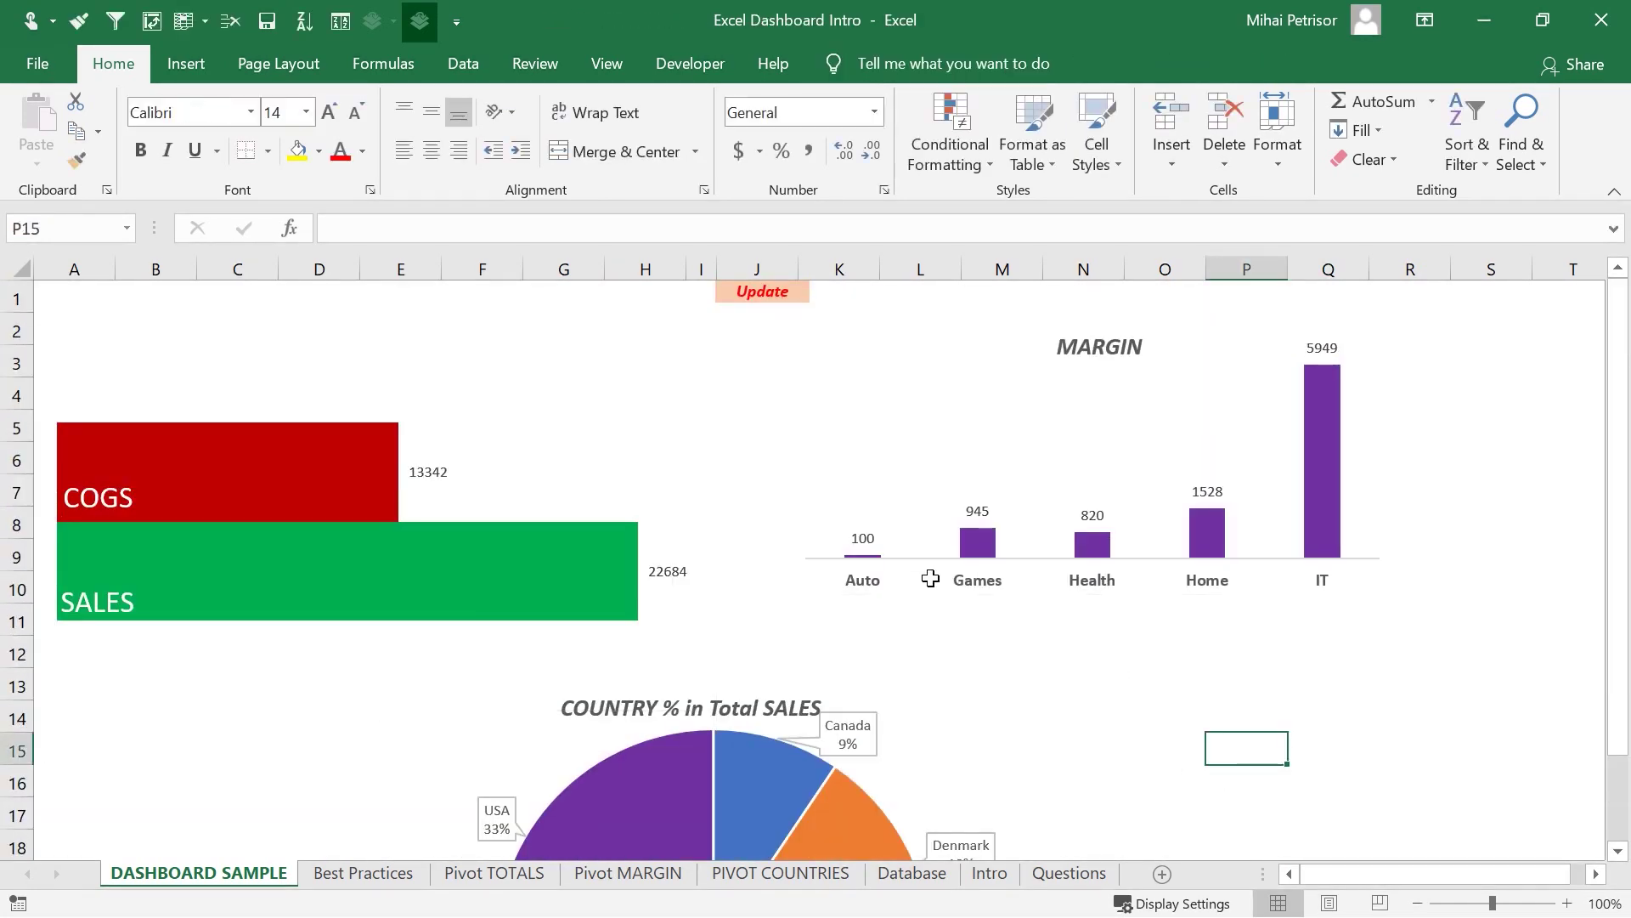
- Undo the MARGIN plot area shift and all recoloring of the Update button, USA slice, MARGIN columns, and SALES and COGS bars
key("ctrl+z")
key("ctrl+z")
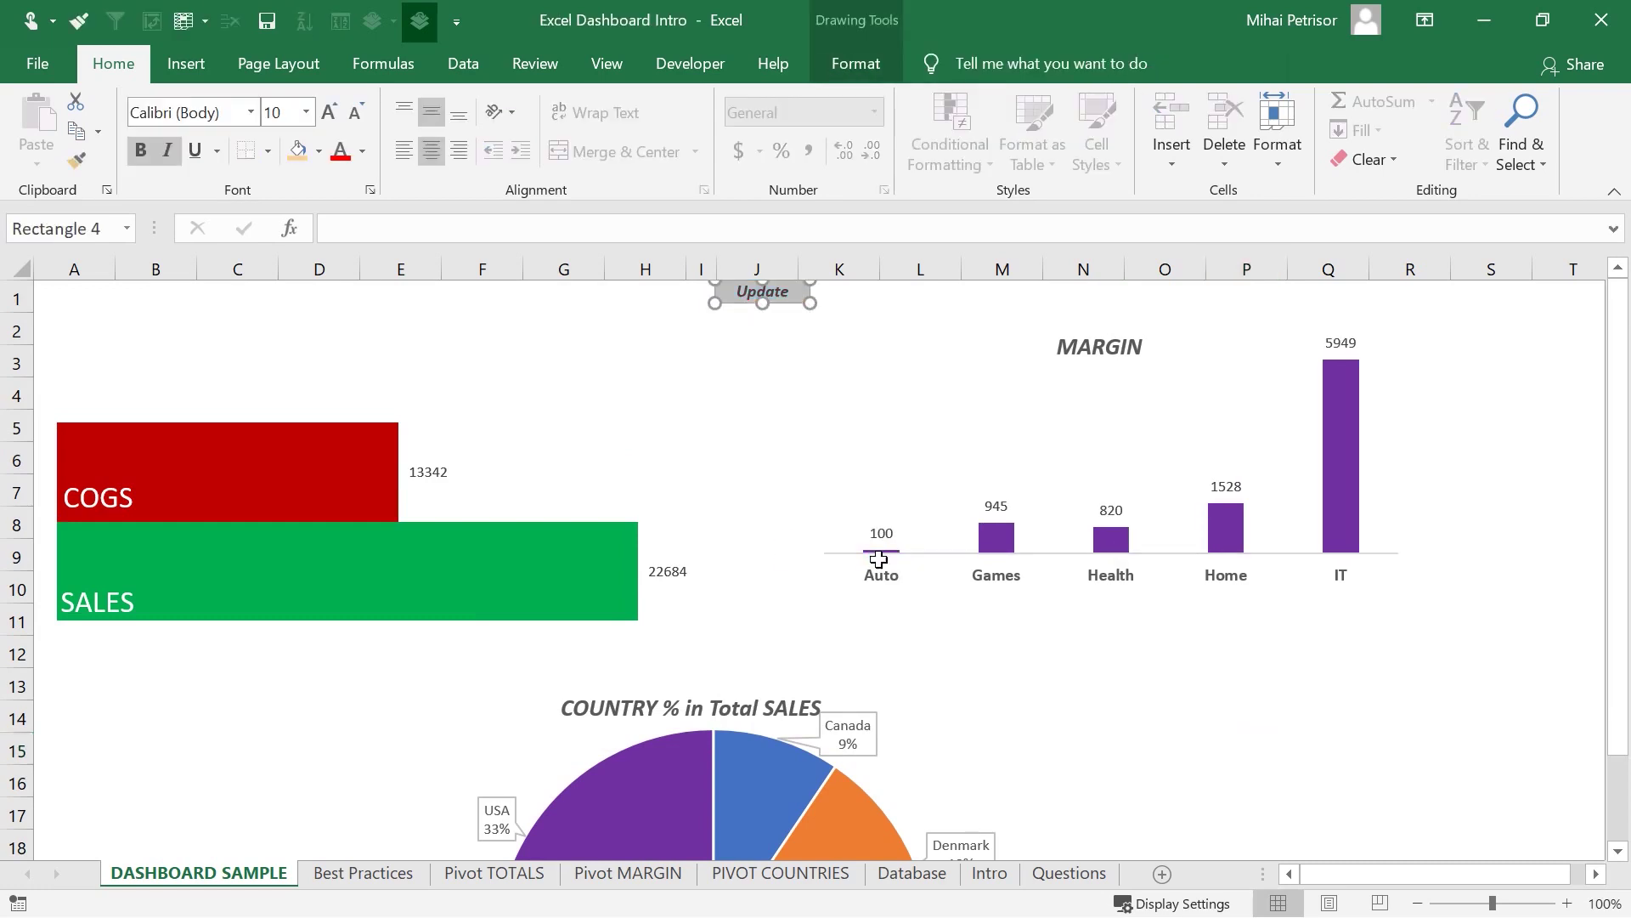
key("ctrl+z")
key("ctrl+z")
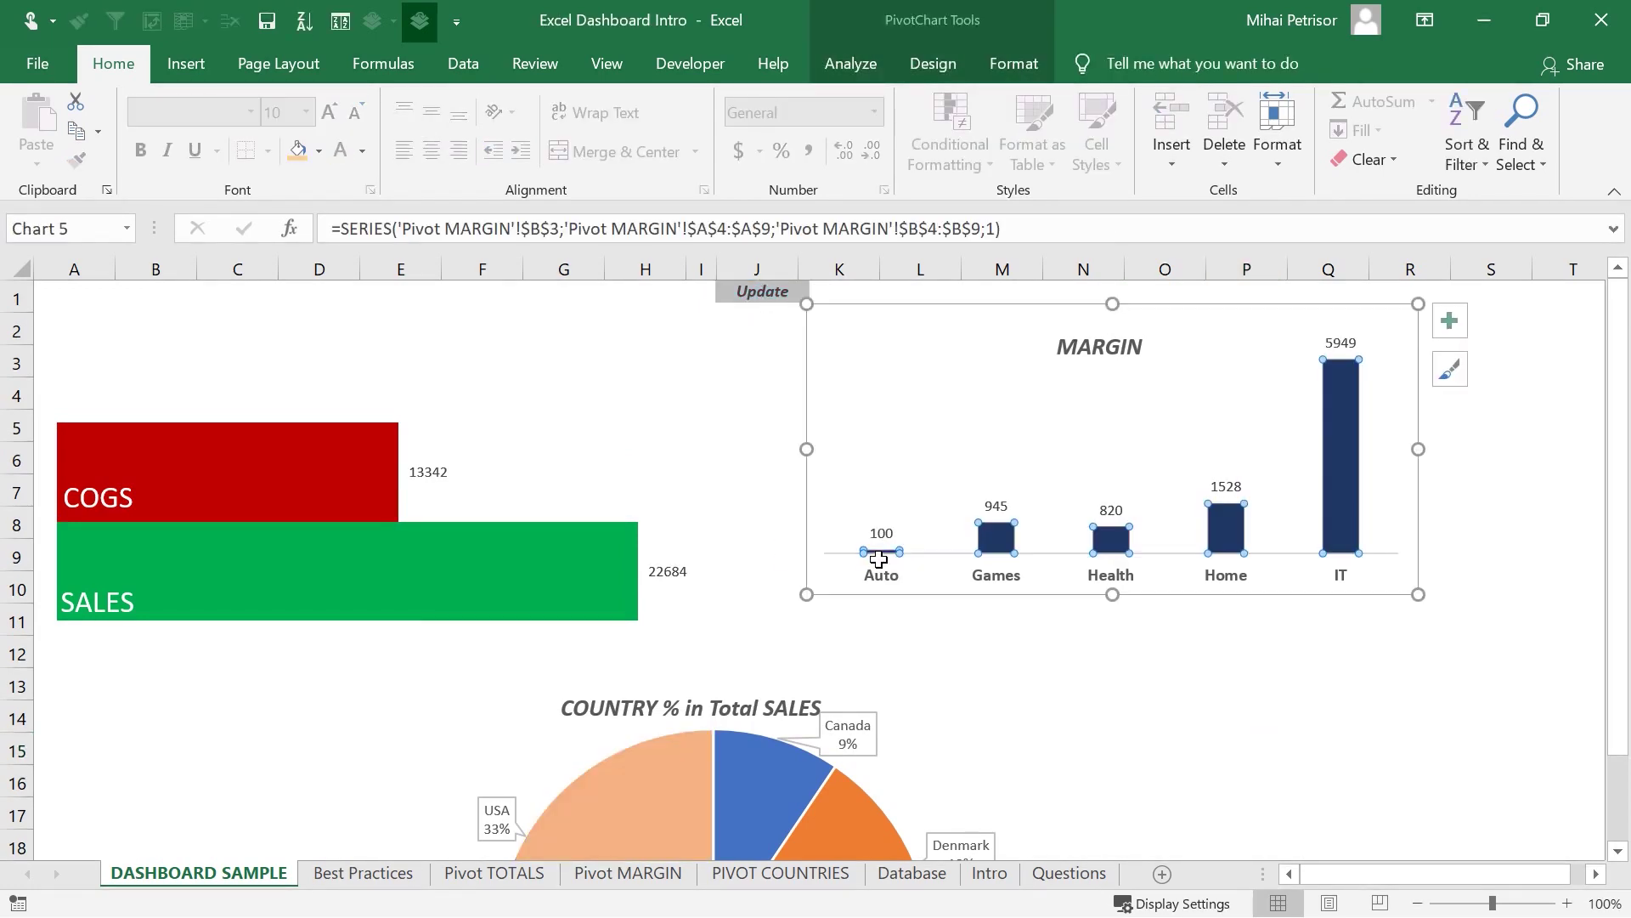
key("ctrl+z")
key("ctrl+z")
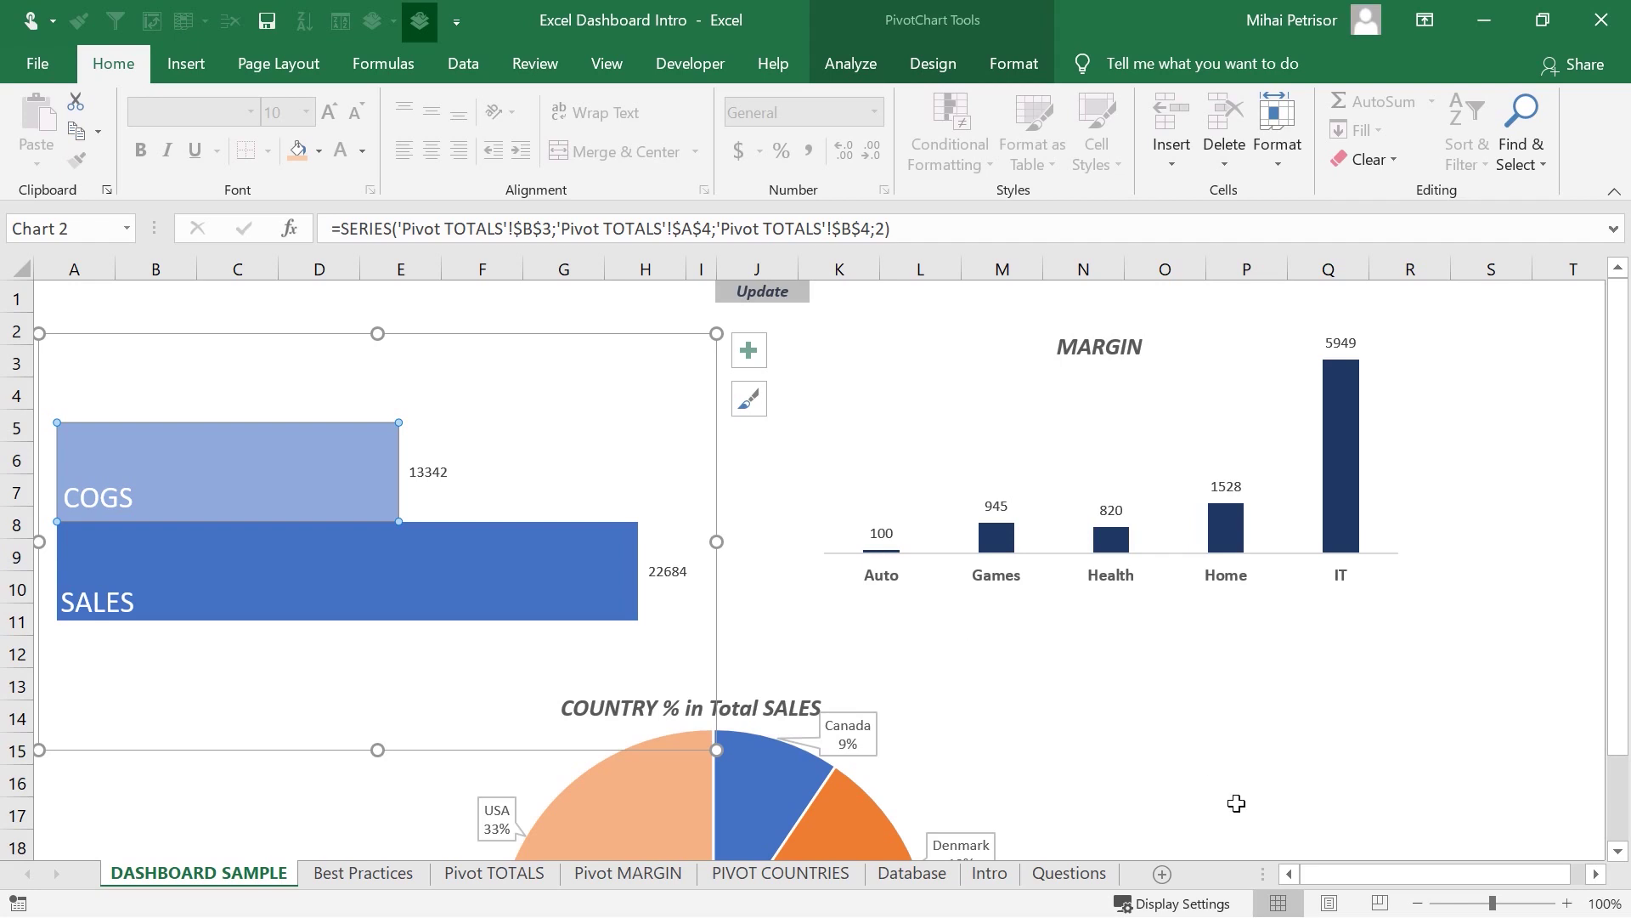
left_click(1254, 777)
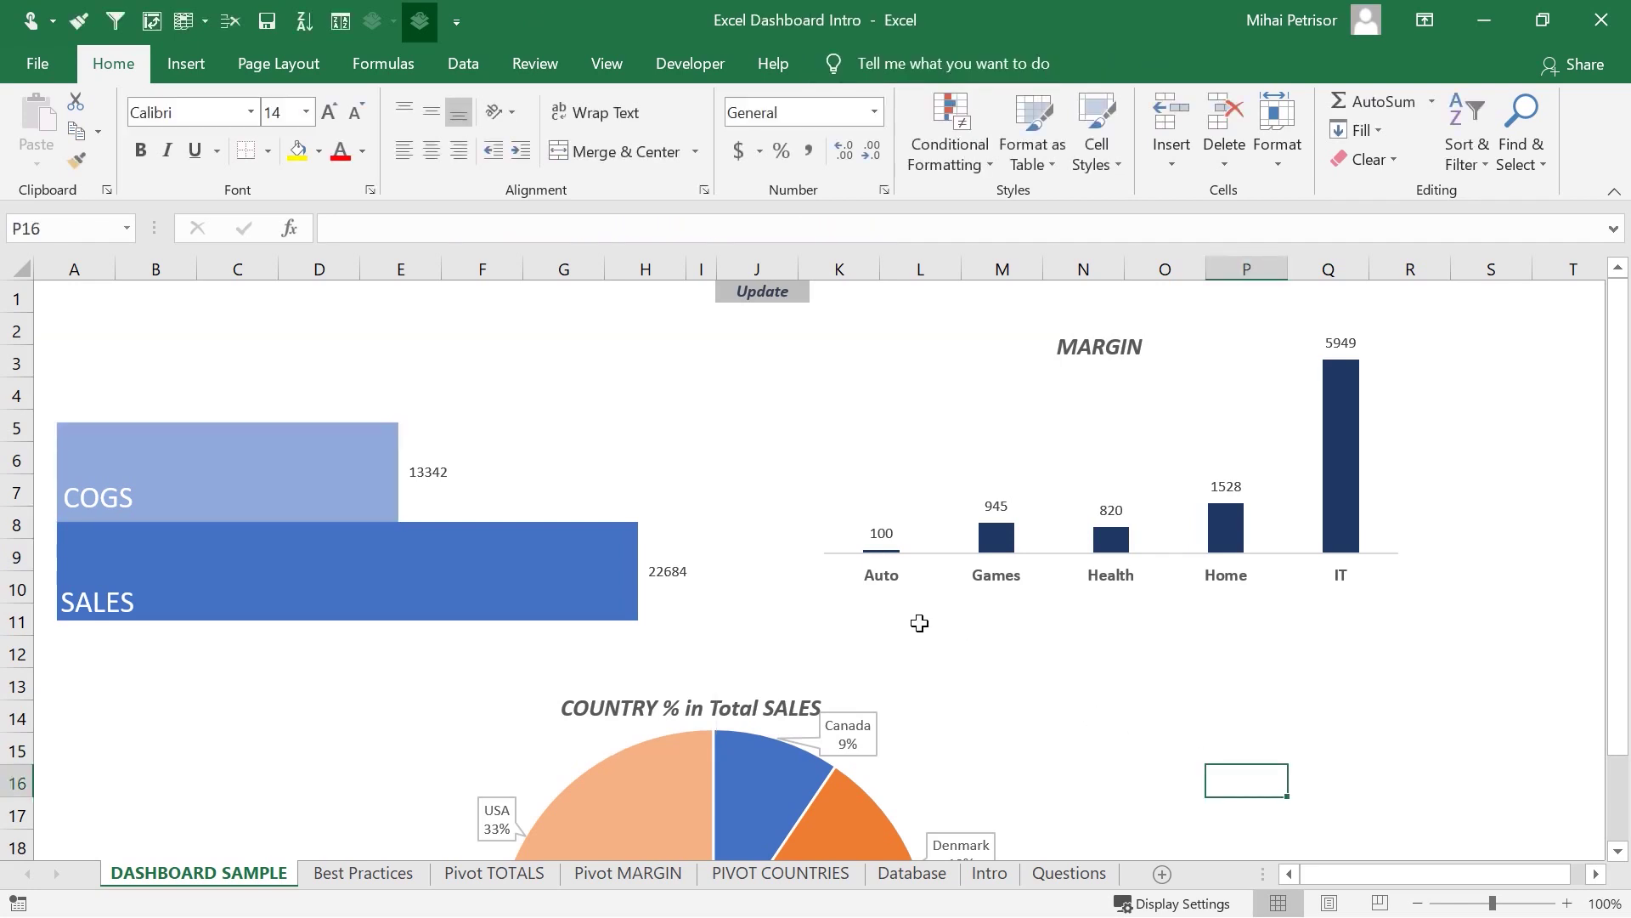
- Nudge the plot area of the totals chart very slightly to the right and deselect the chart
left_click(328, 462)
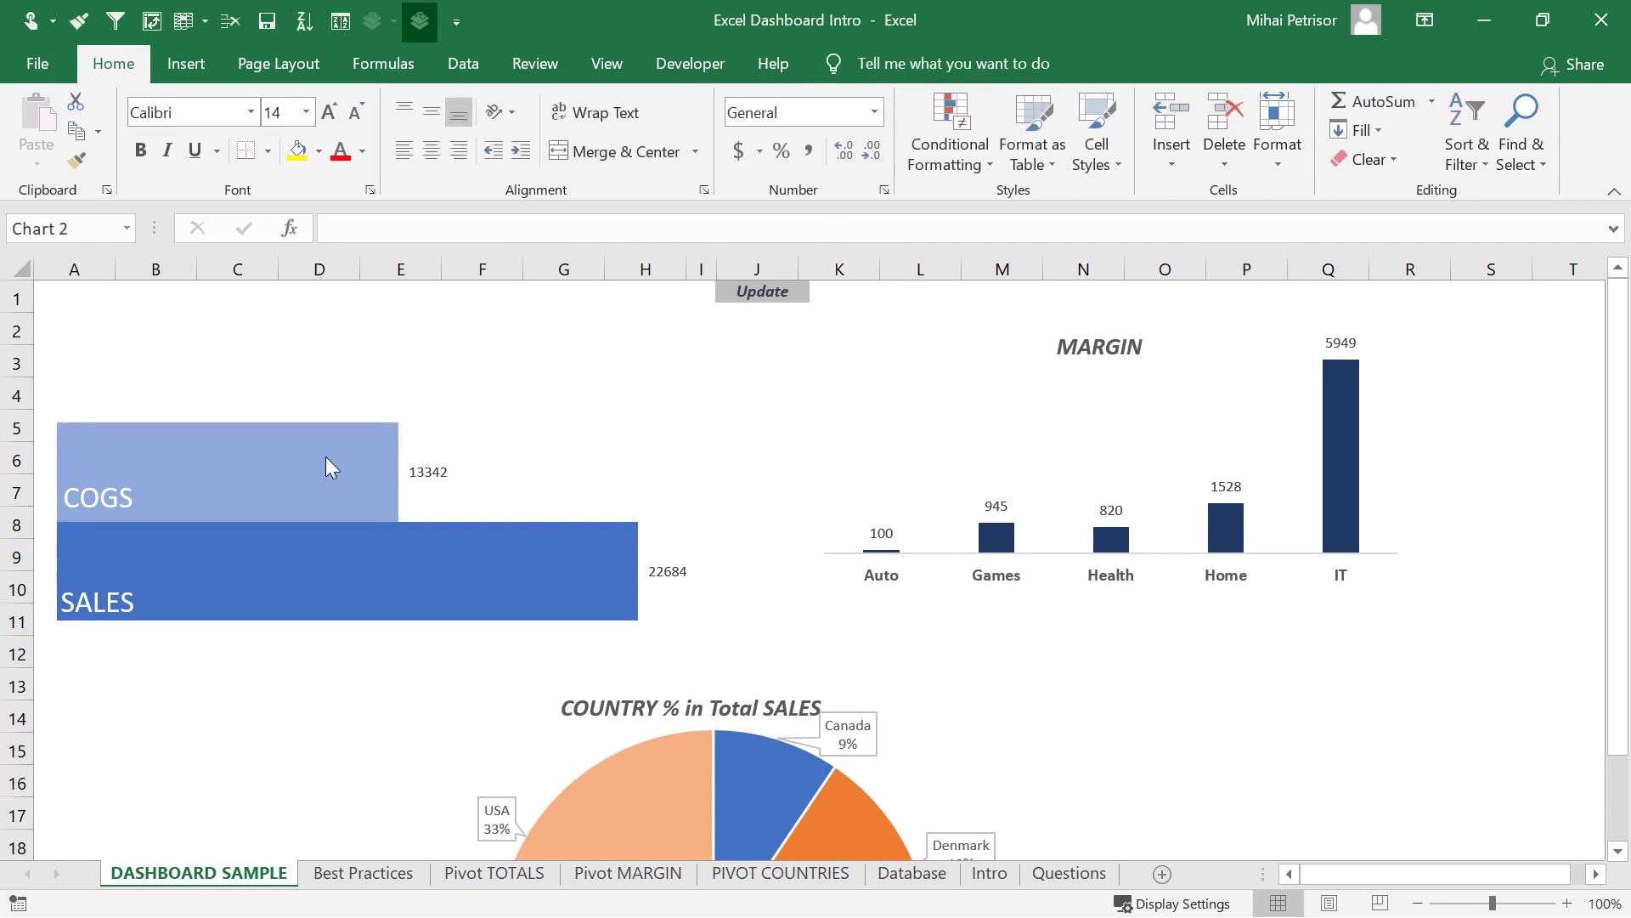
left_click(450, 340)
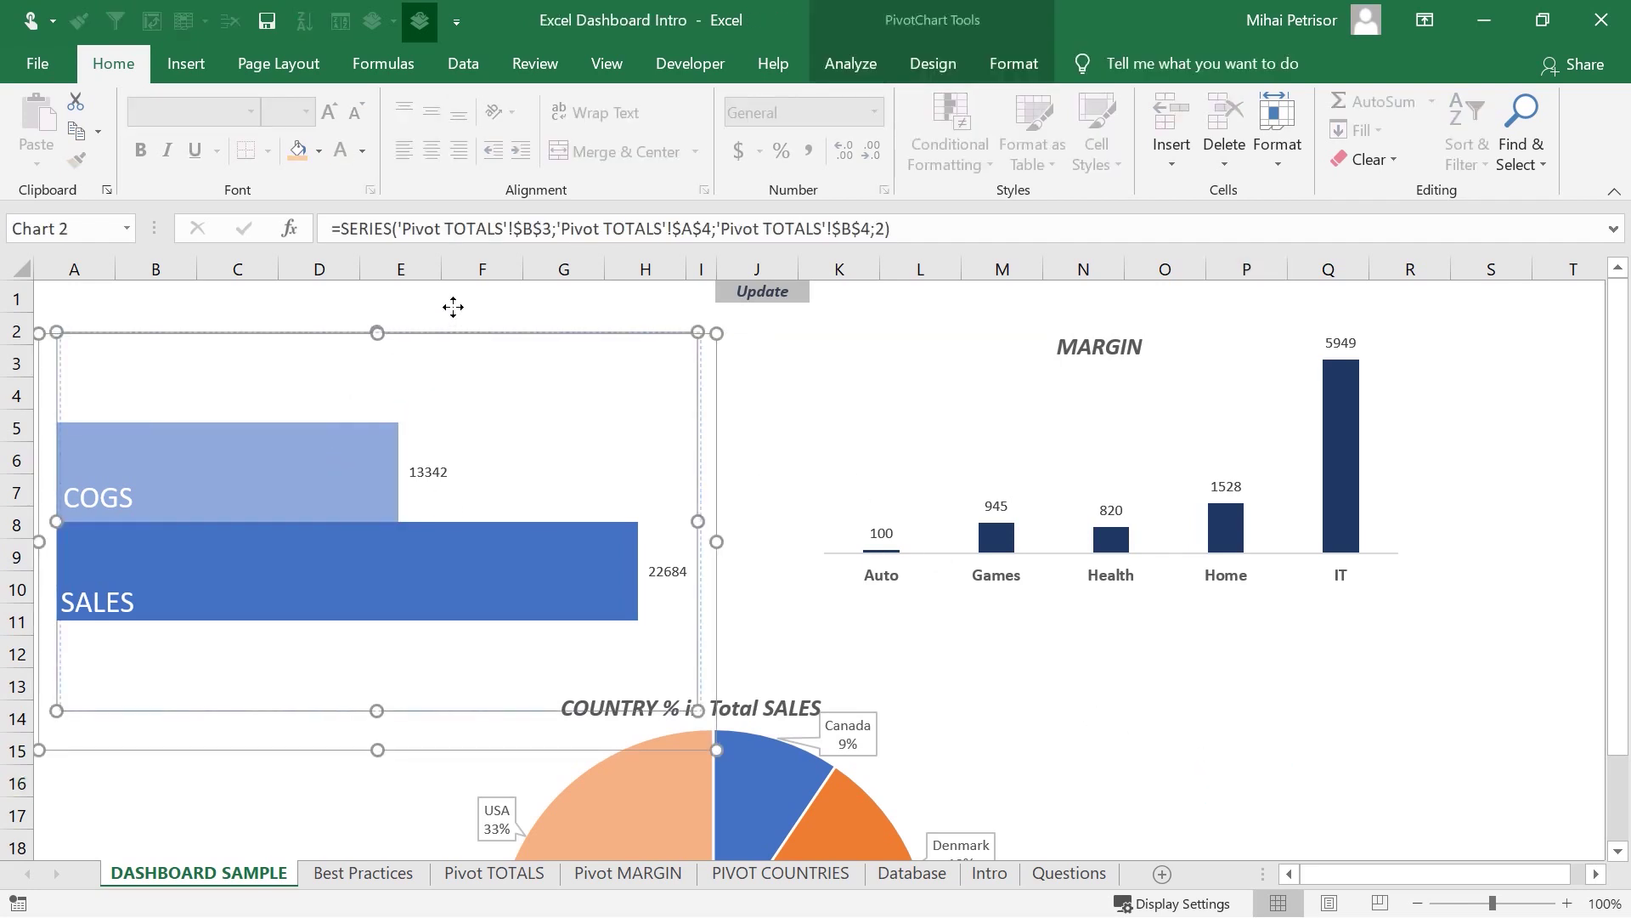
left_click(1244, 714)
- Examine the dashboard in its original colors, comparing the country pie slices with the totals and MARGIN charts
scroll(613, 502, "down", 2)
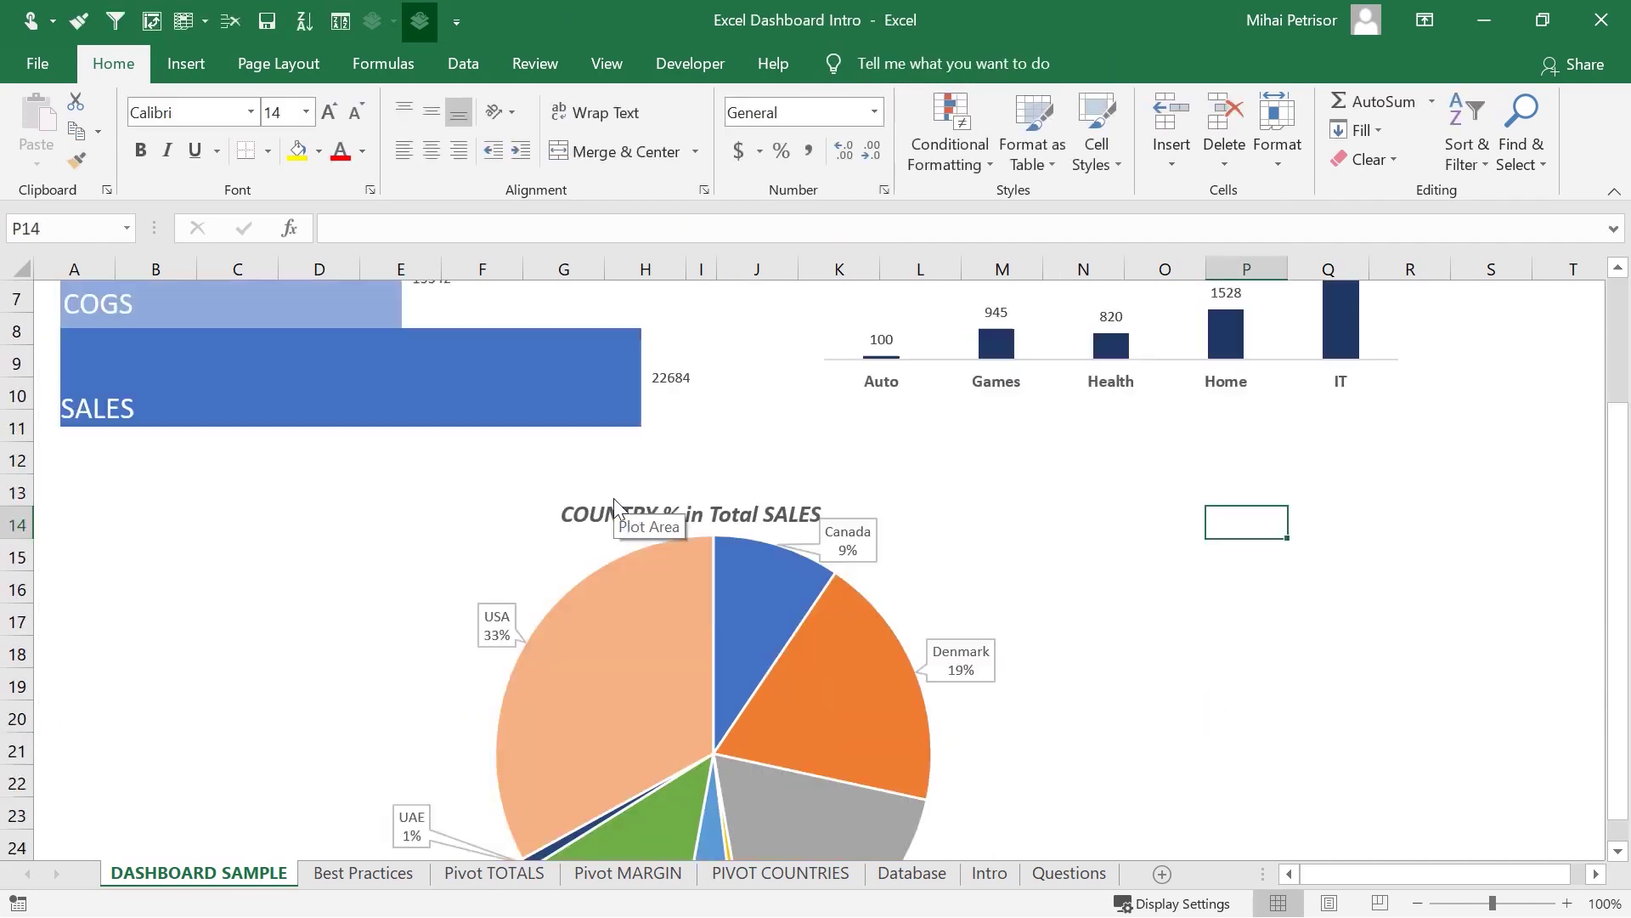
scroll(614, 498, "down", 2)
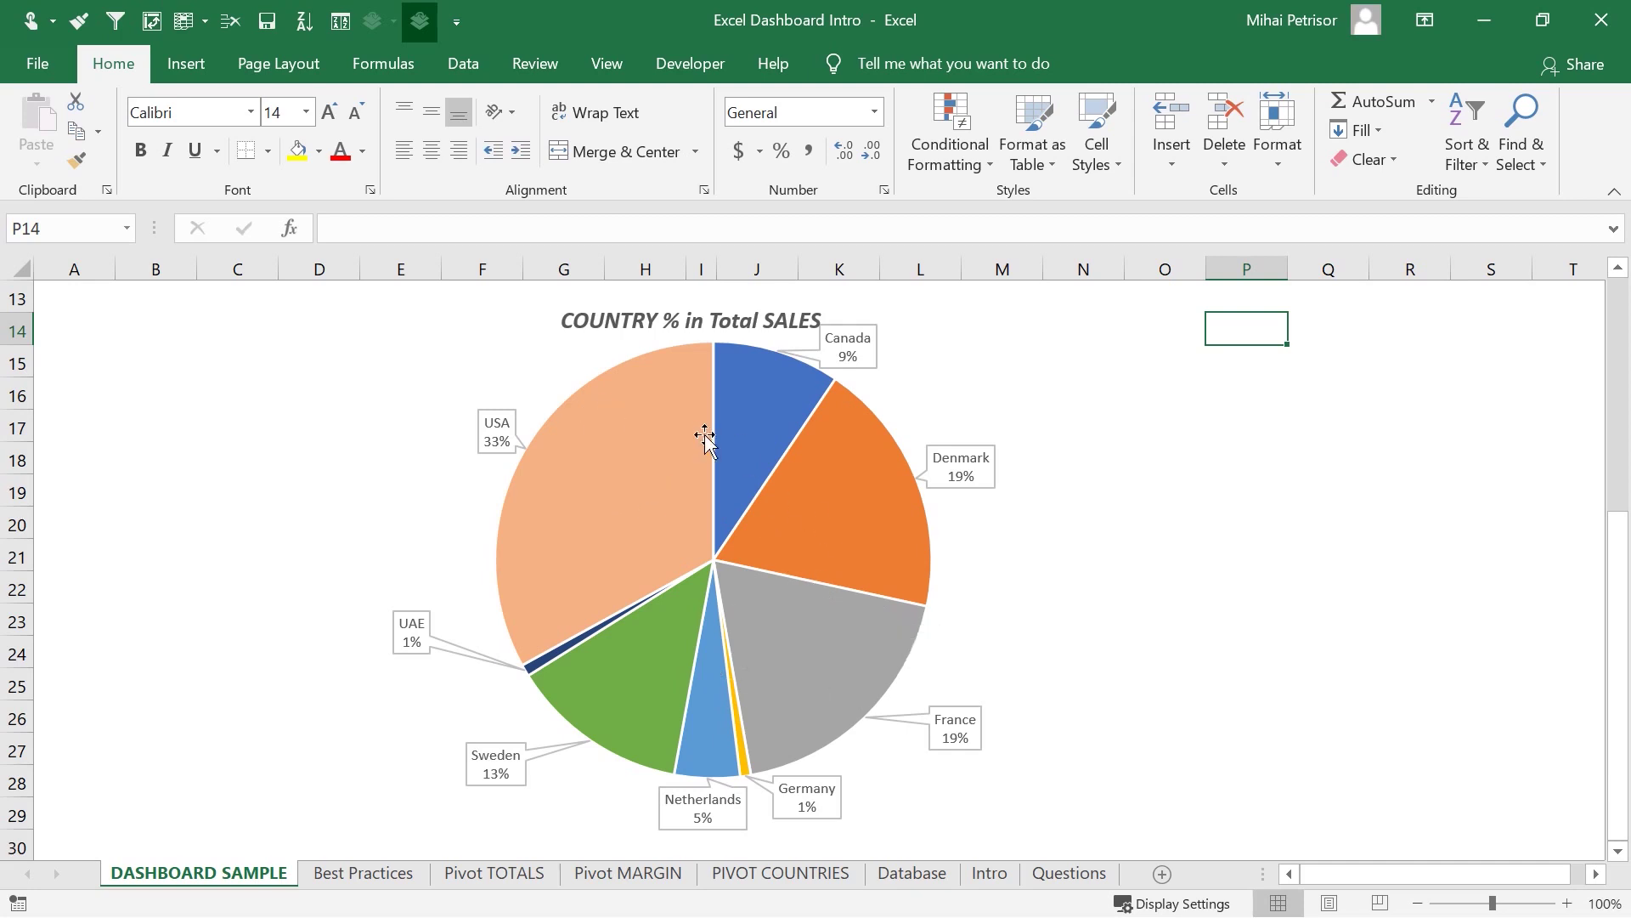
mouse_move(729, 495)
mouse_move(599, 647)
mouse_move(744, 497)
left_click(1210, 554)
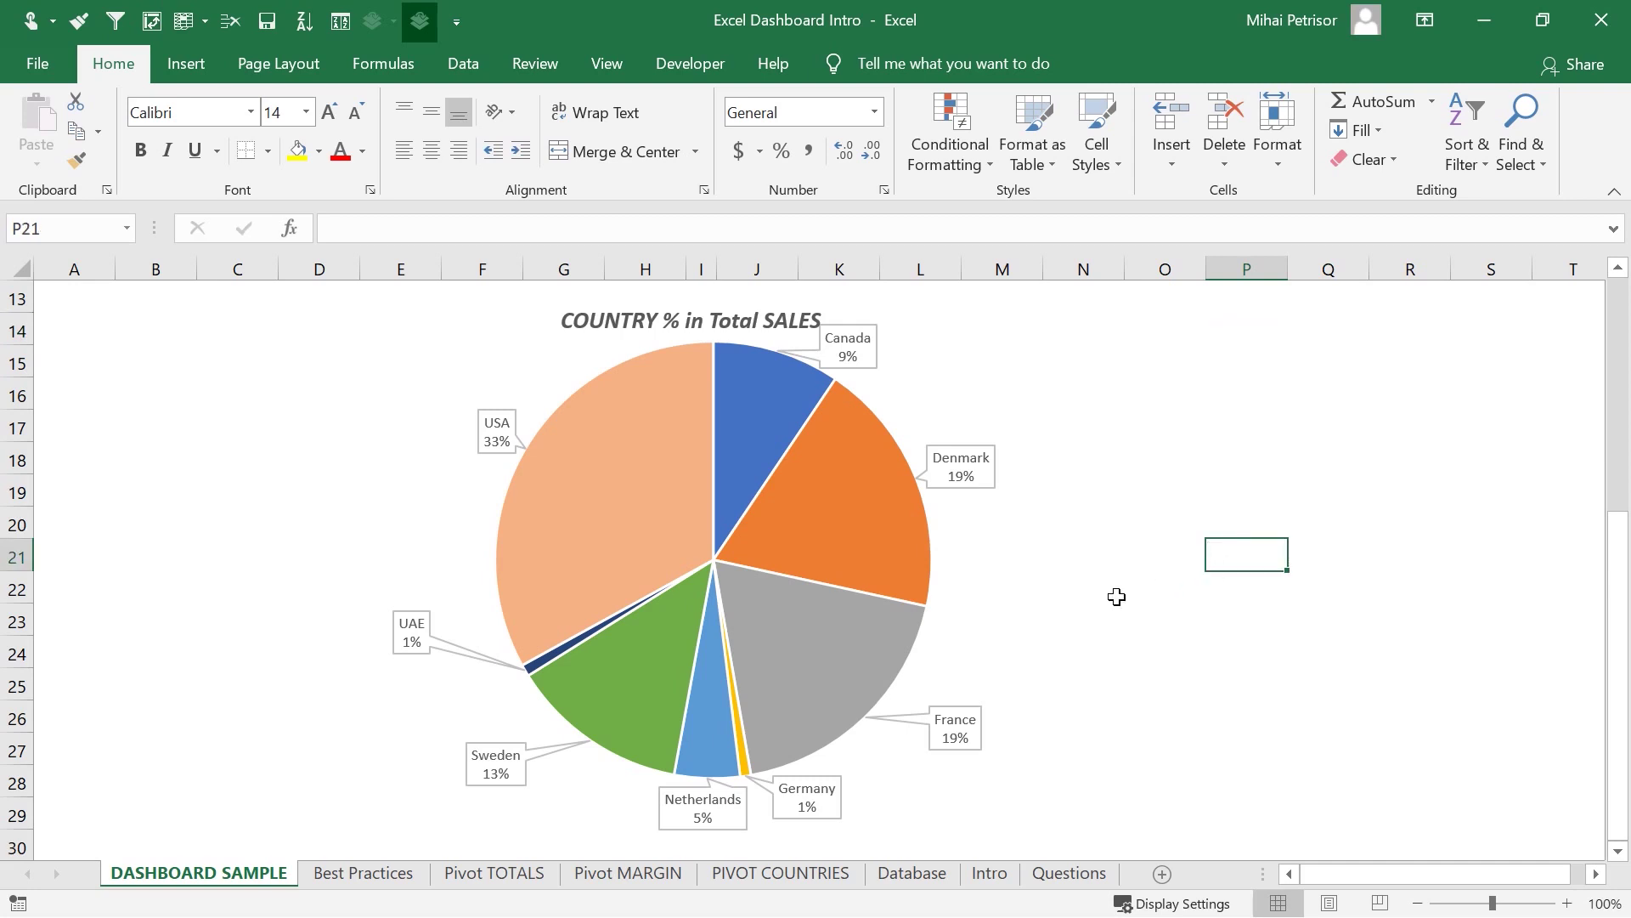
scroll(1117, 597, "up", 4)
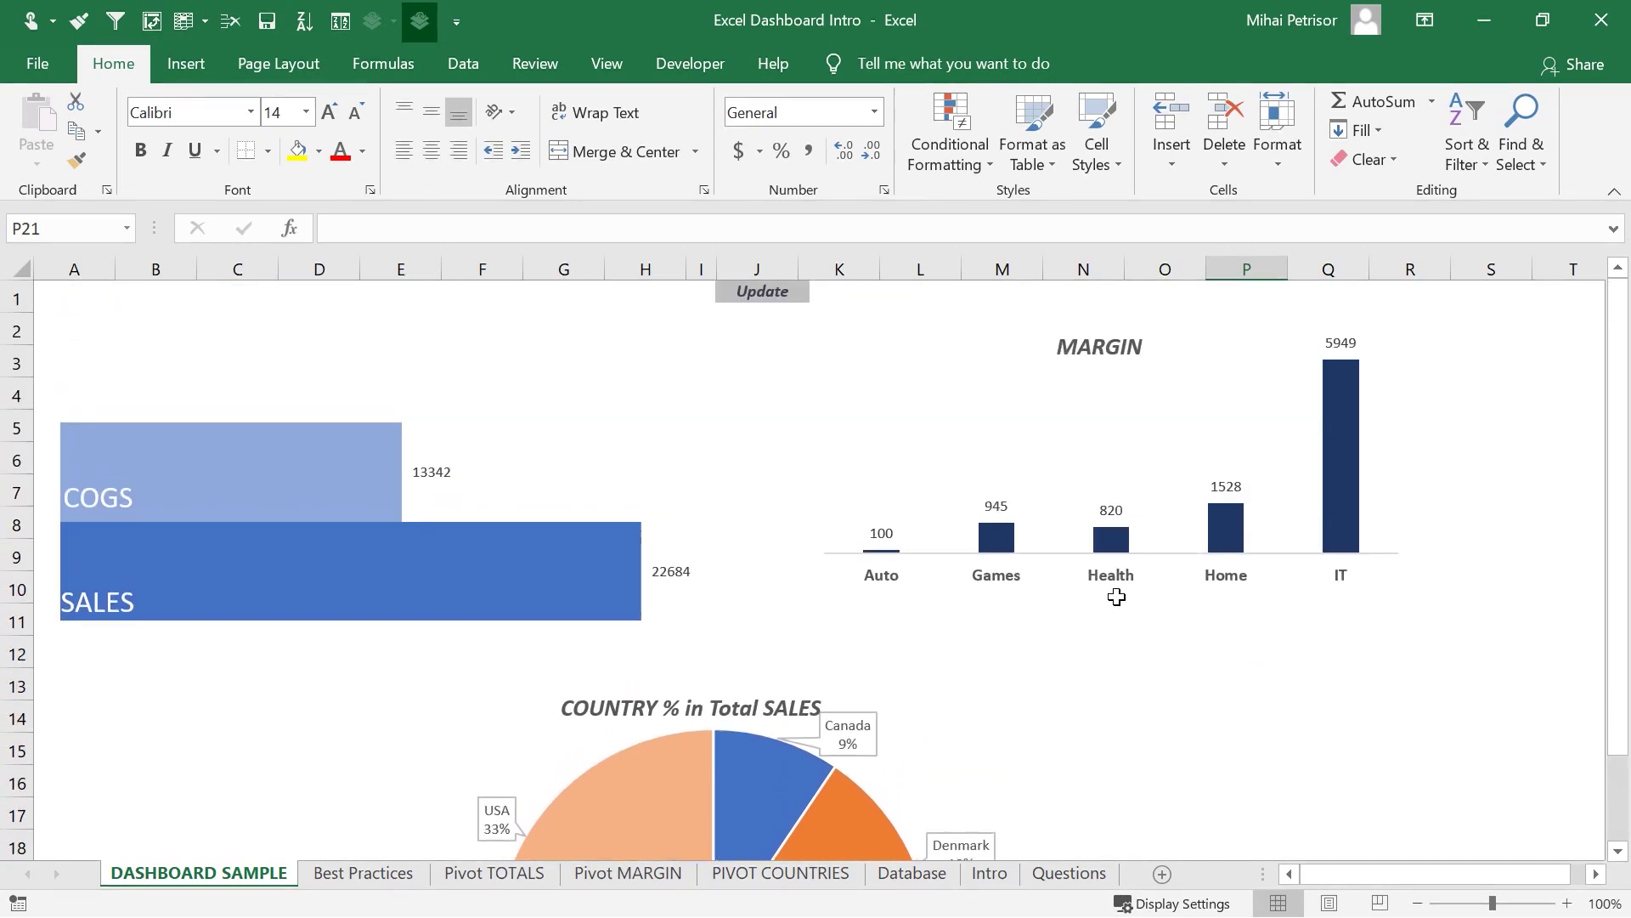
scroll(1117, 596, "down", 3)
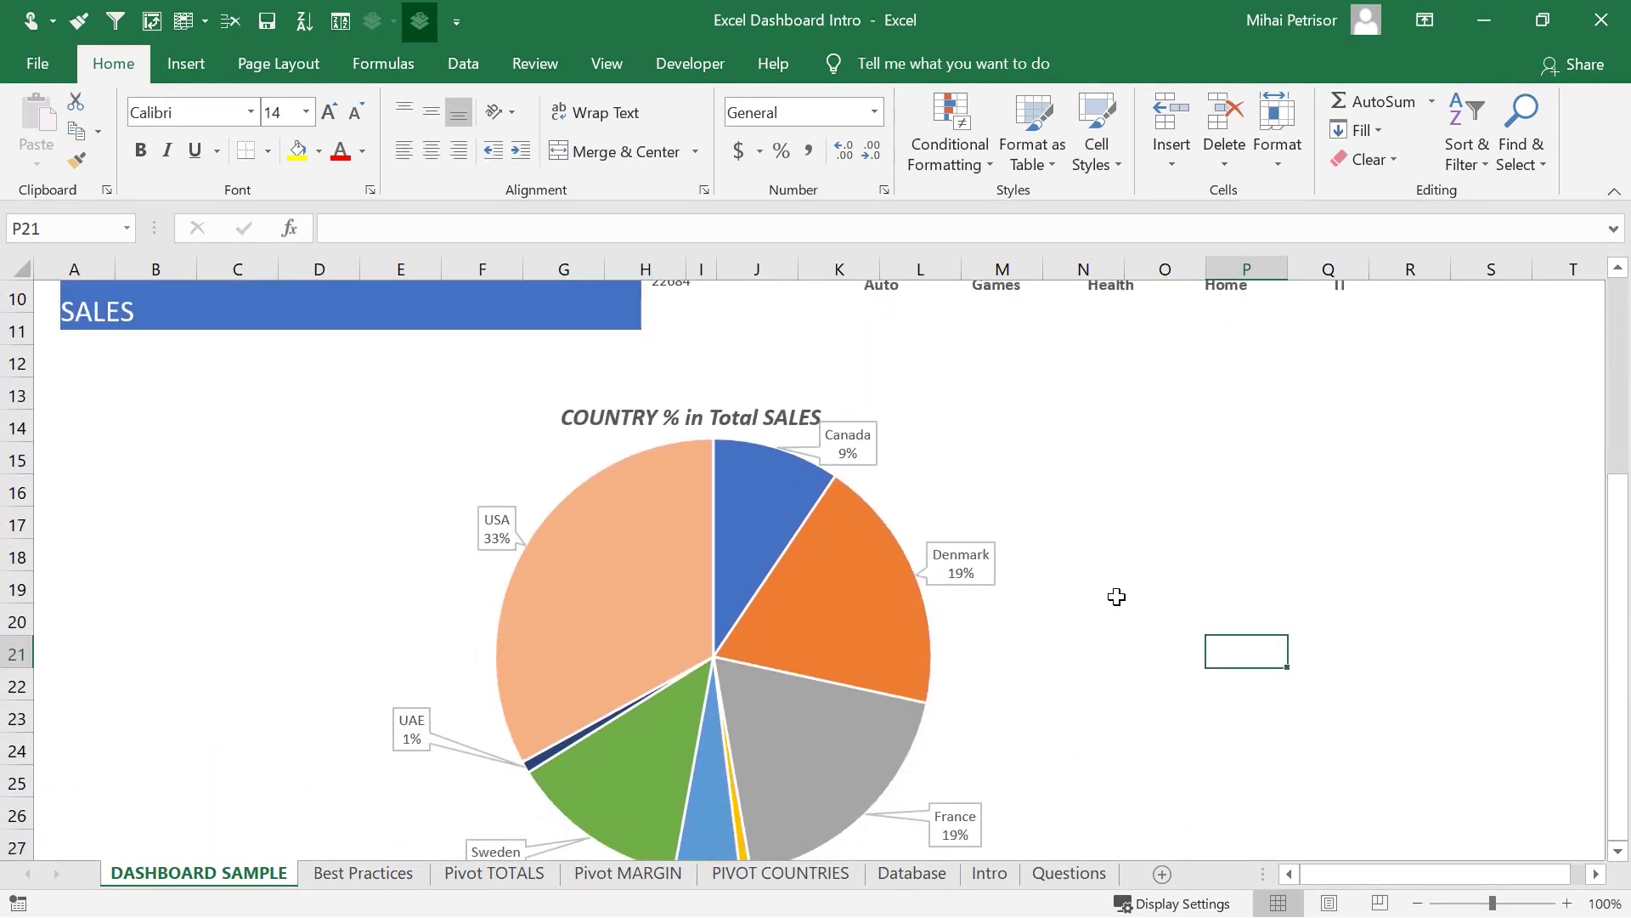
scroll(1117, 597, "up", 3)
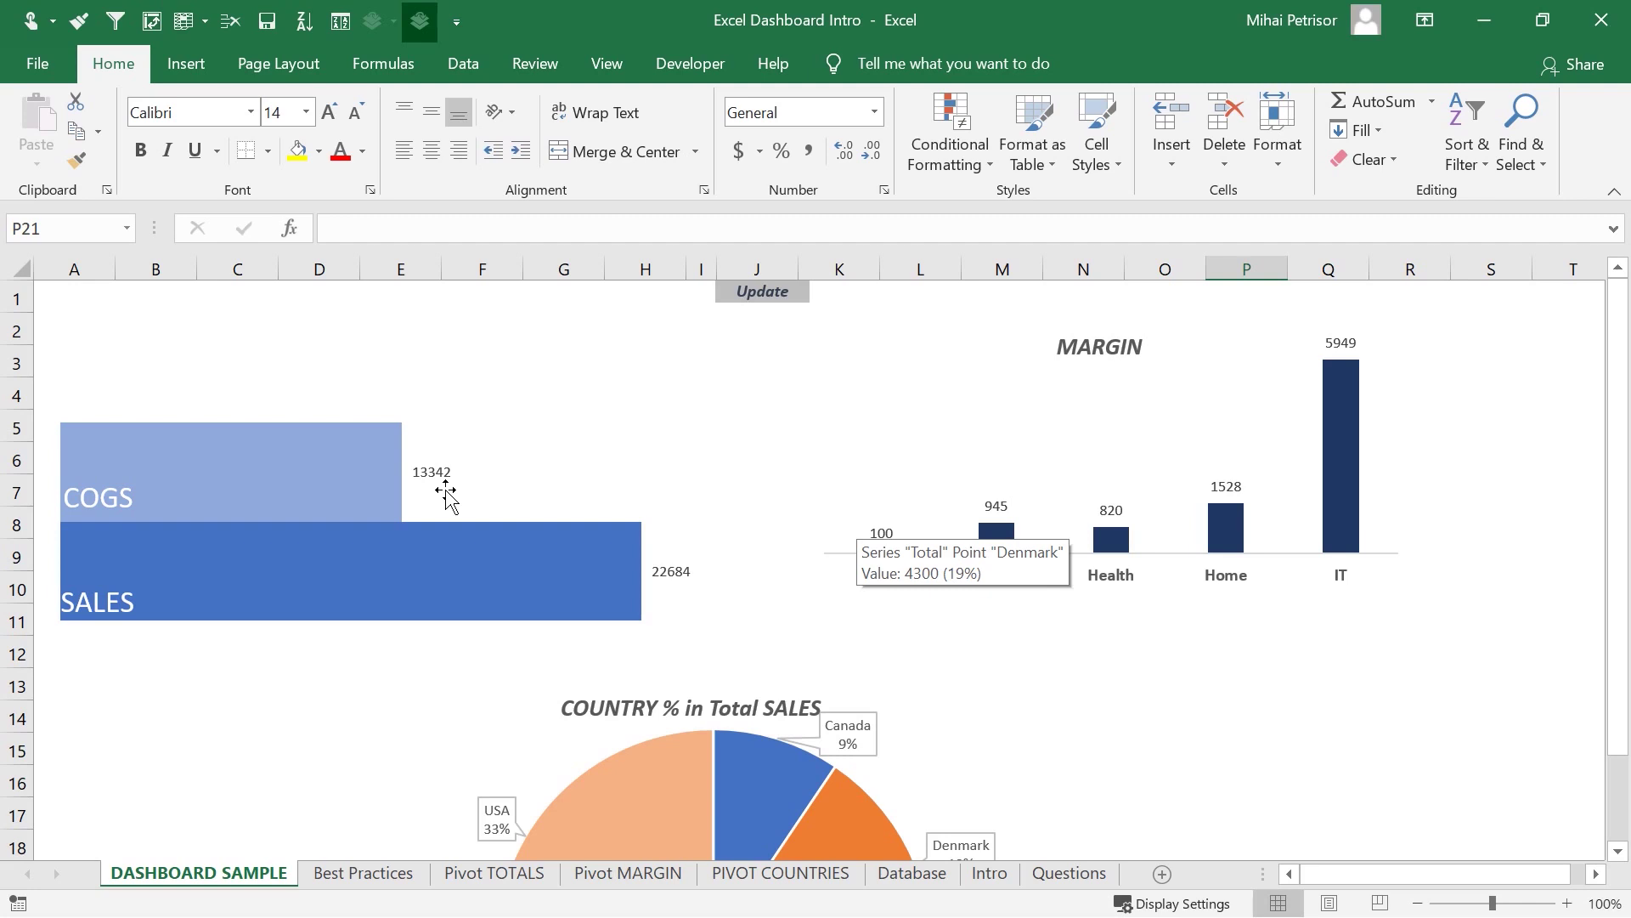
left_click(1275, 719)
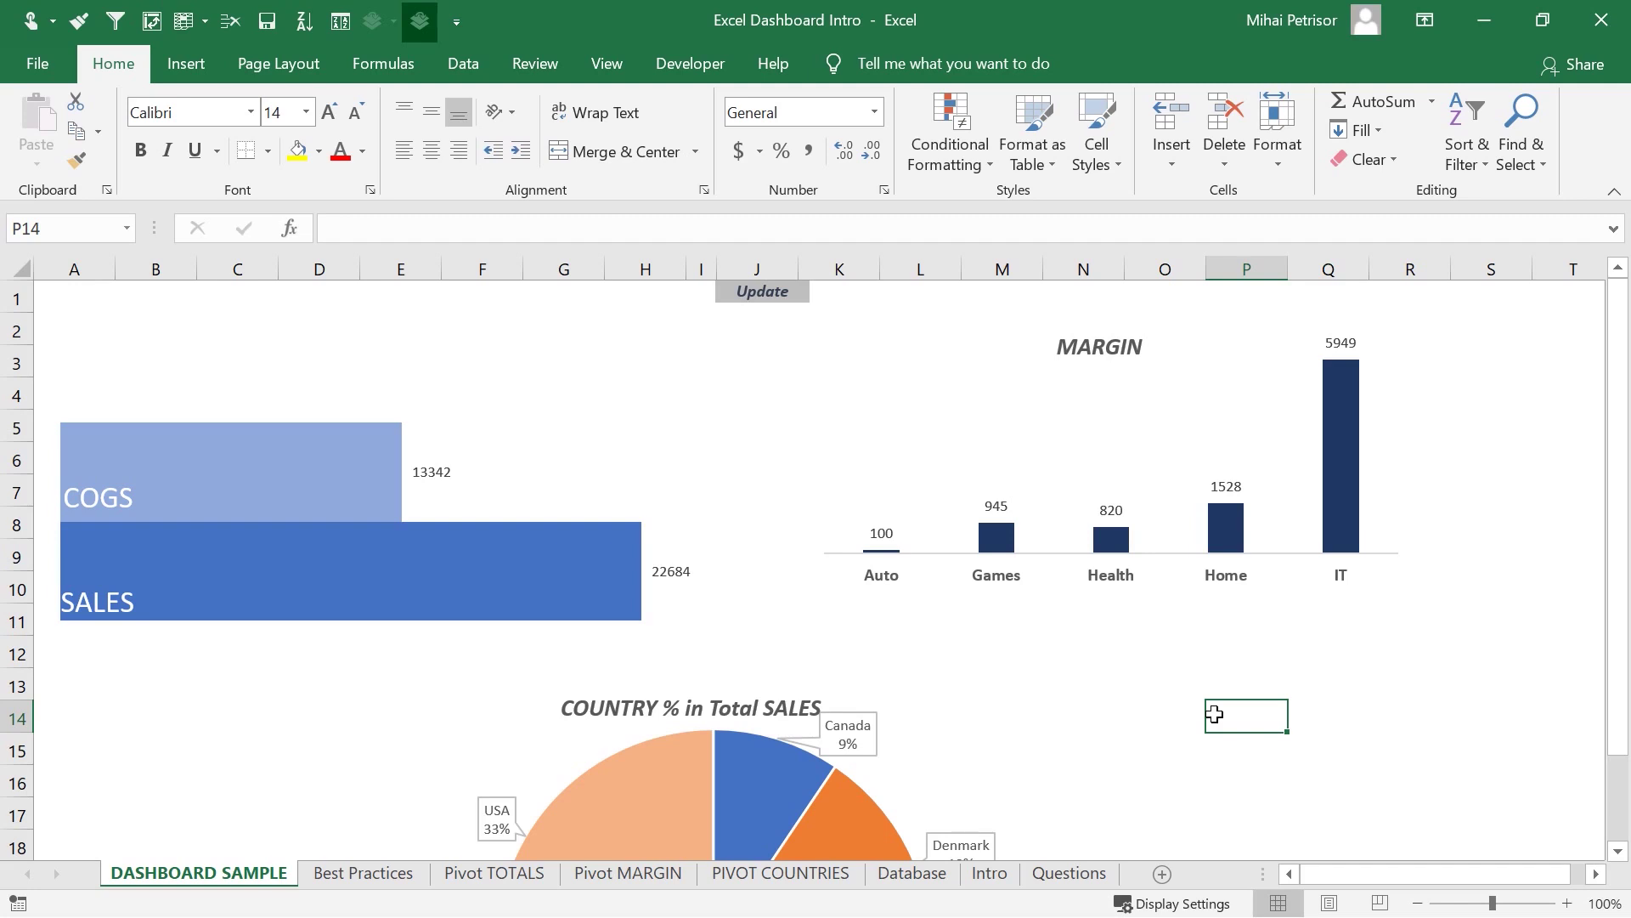
- Examine the source table on the Database sheet and compare it with the charts on the DASHBOARD SAMPLE sheet
left_click(939, 875)
scroll(900, 690, "up", 3)
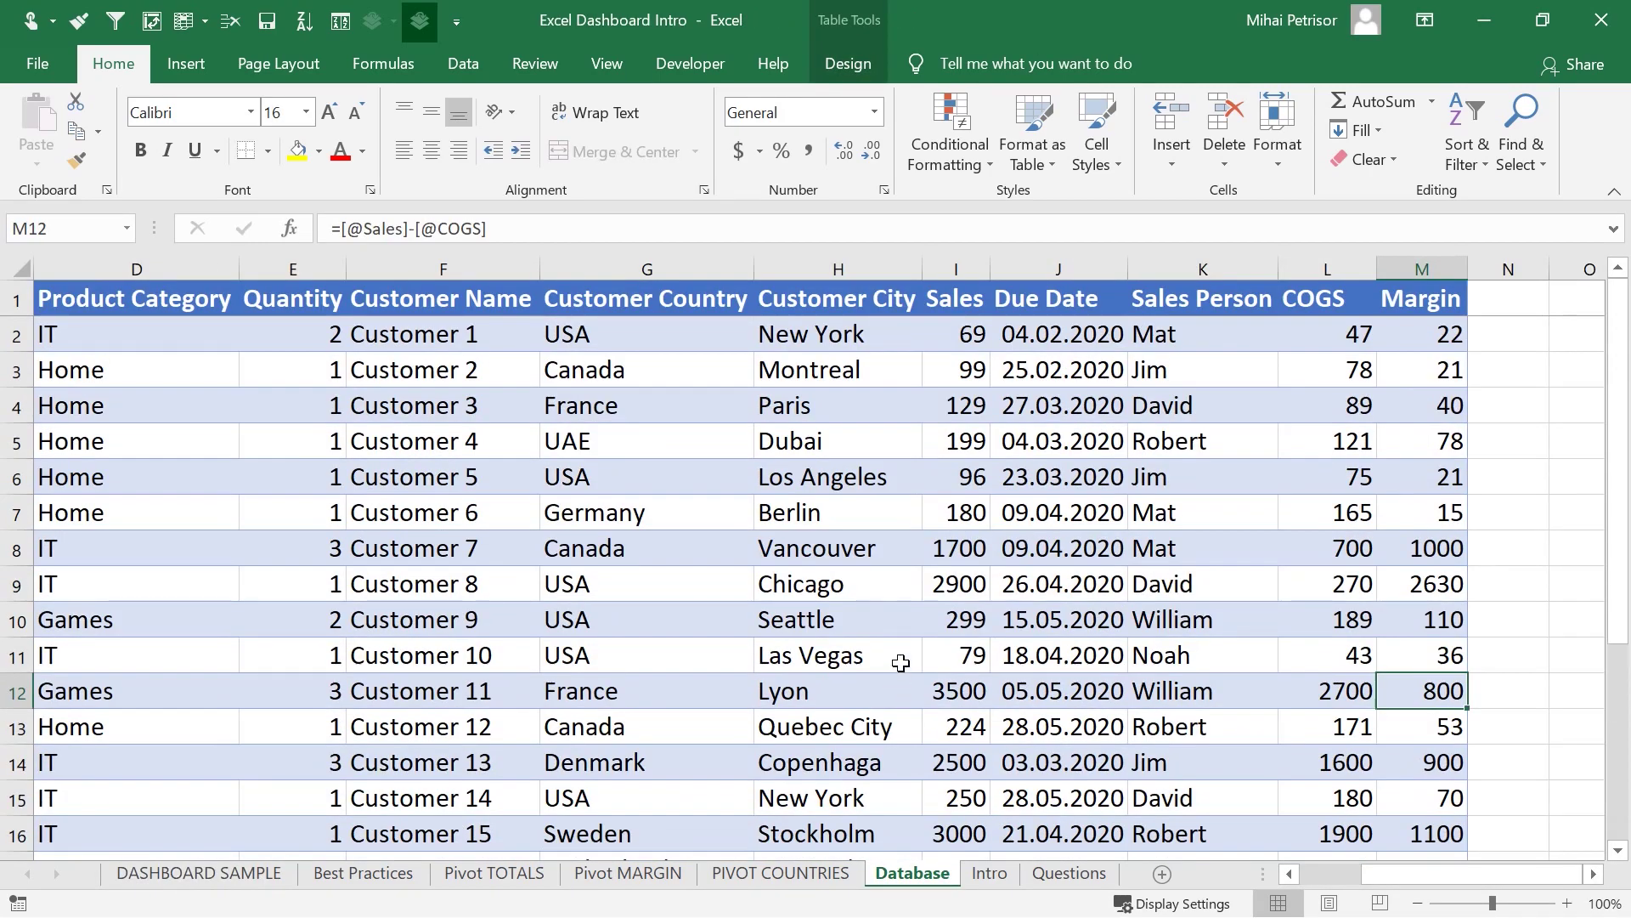
left_click(204, 874)
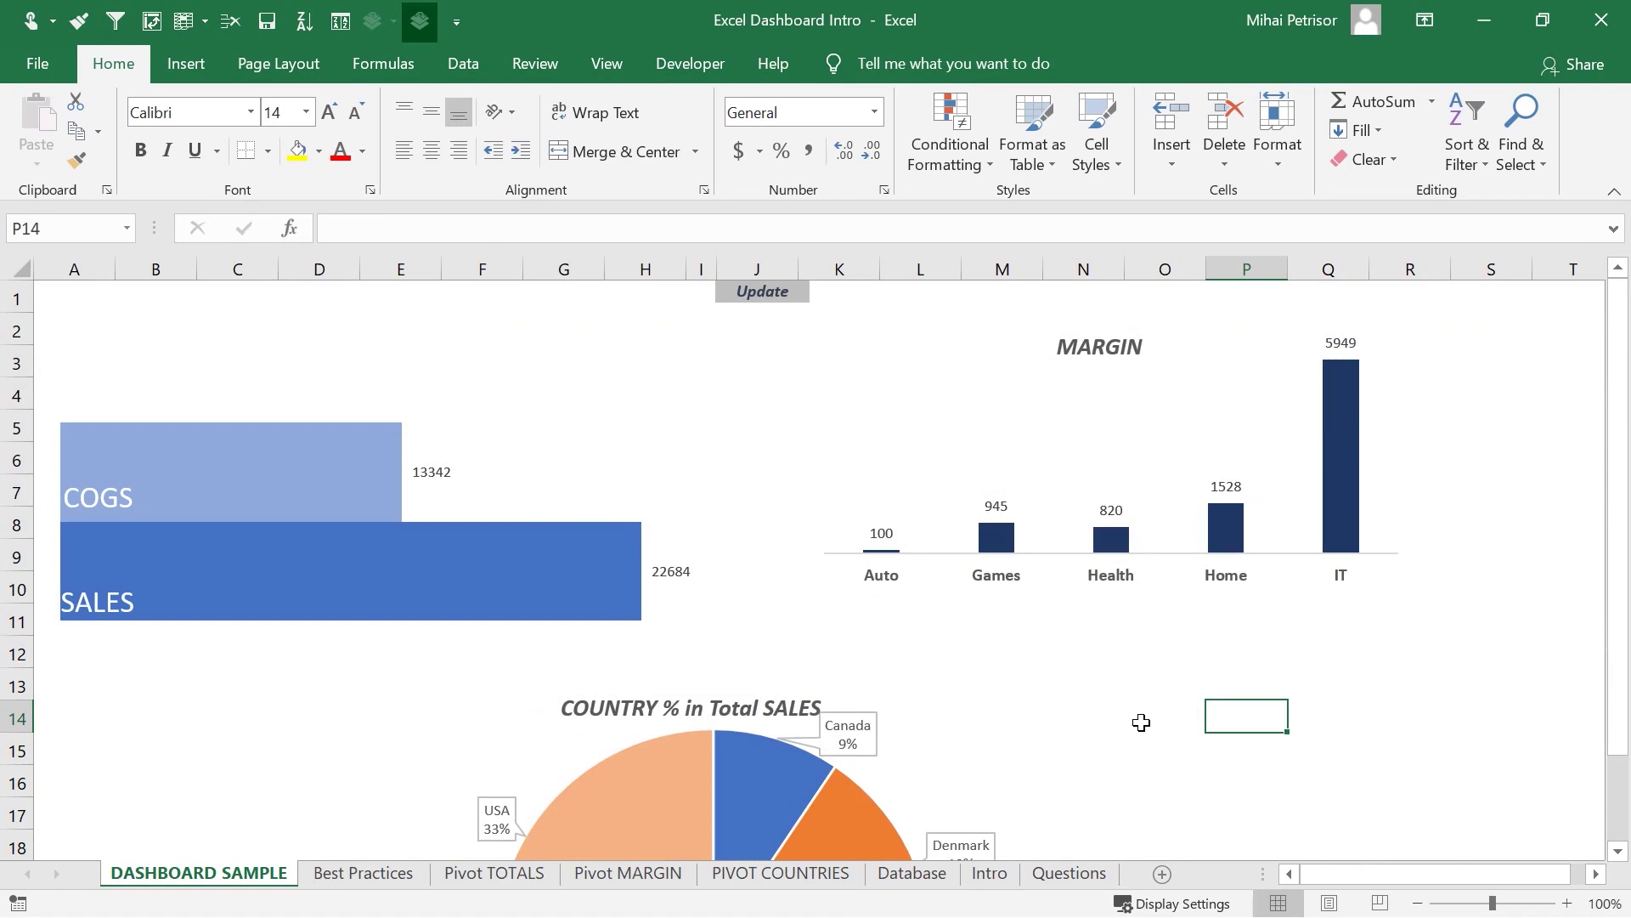
left_click(1358, 662)
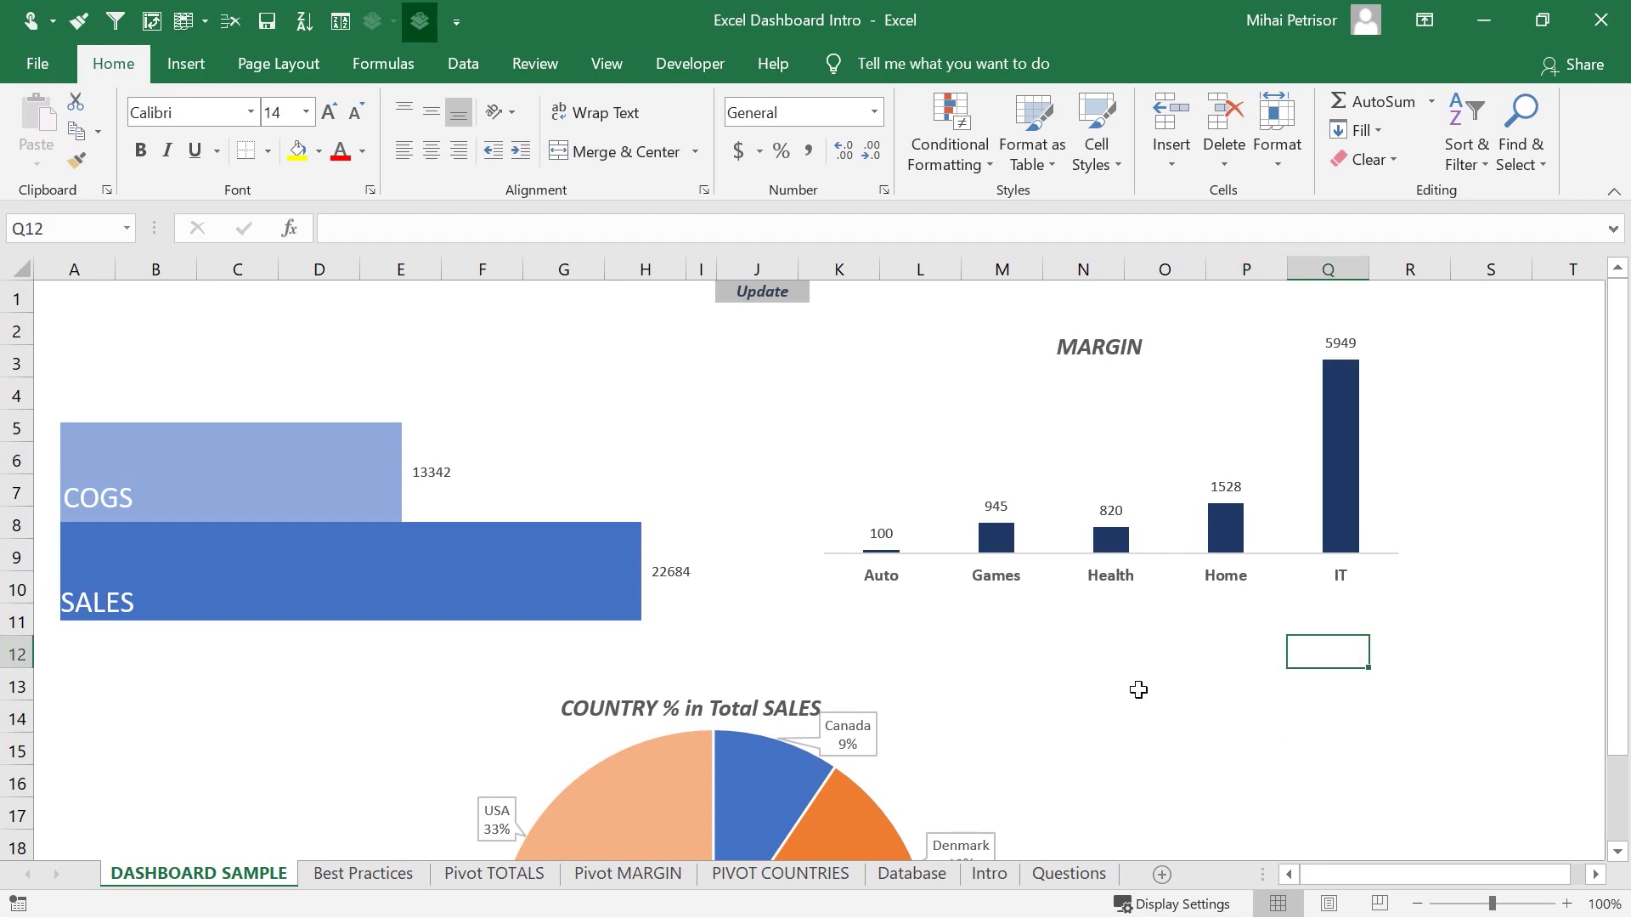
scroll(1000, 615, "down", 1)
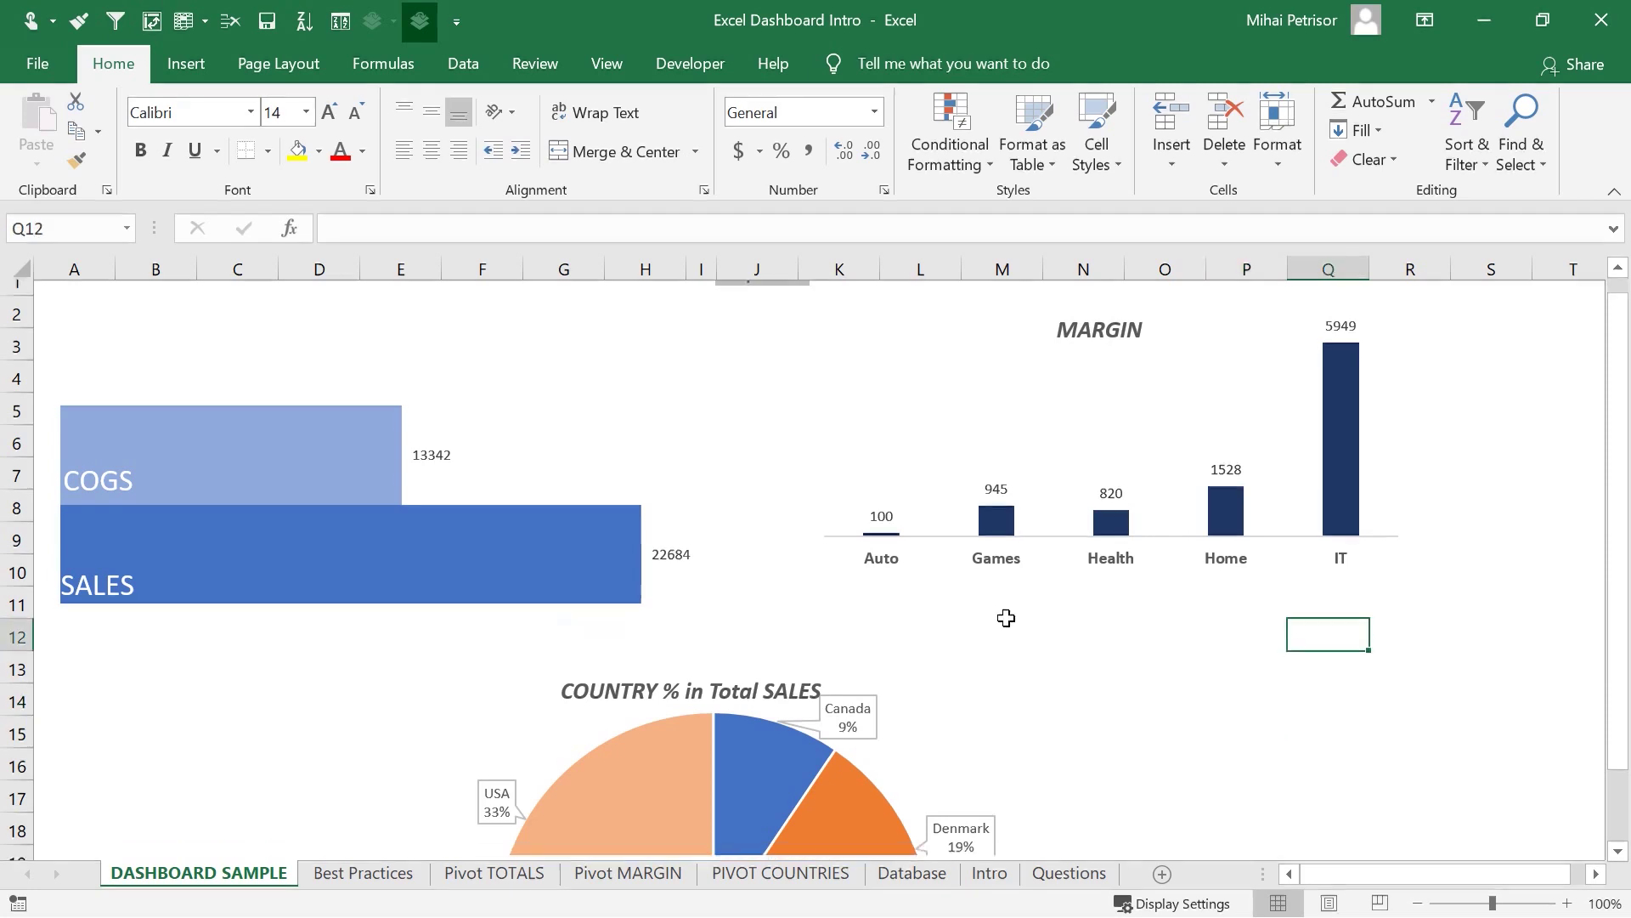
scroll(1018, 621, "up", 1)
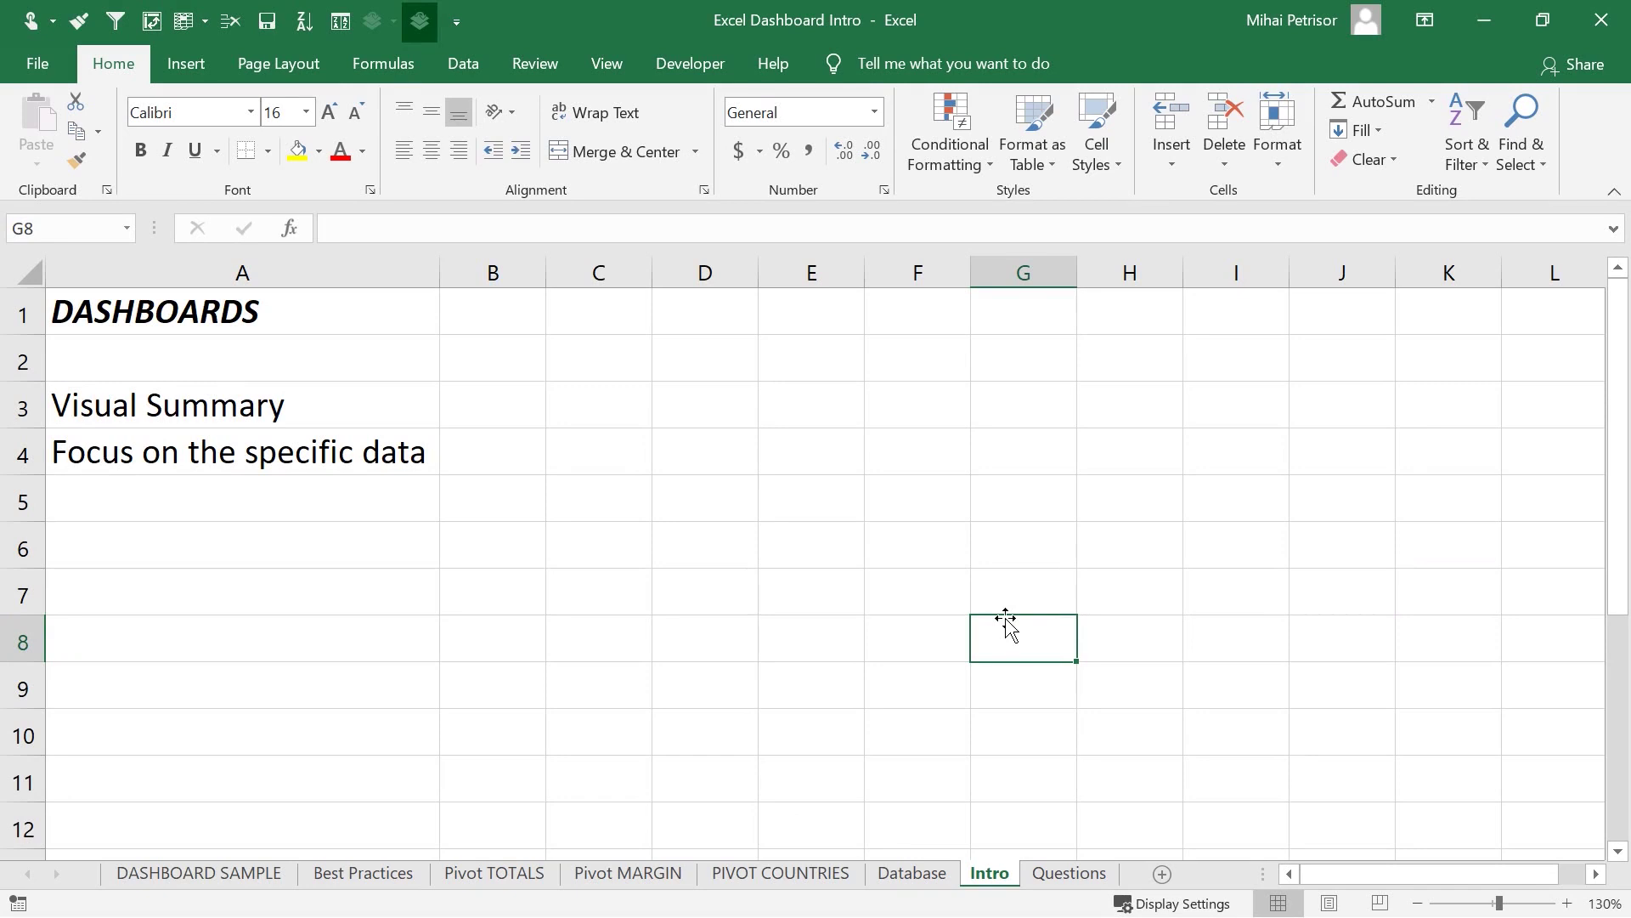
- Review the DASHBOARDS notes on the Intro sheet, covering the visual summary and the focus on specific data
left_click(739, 590)
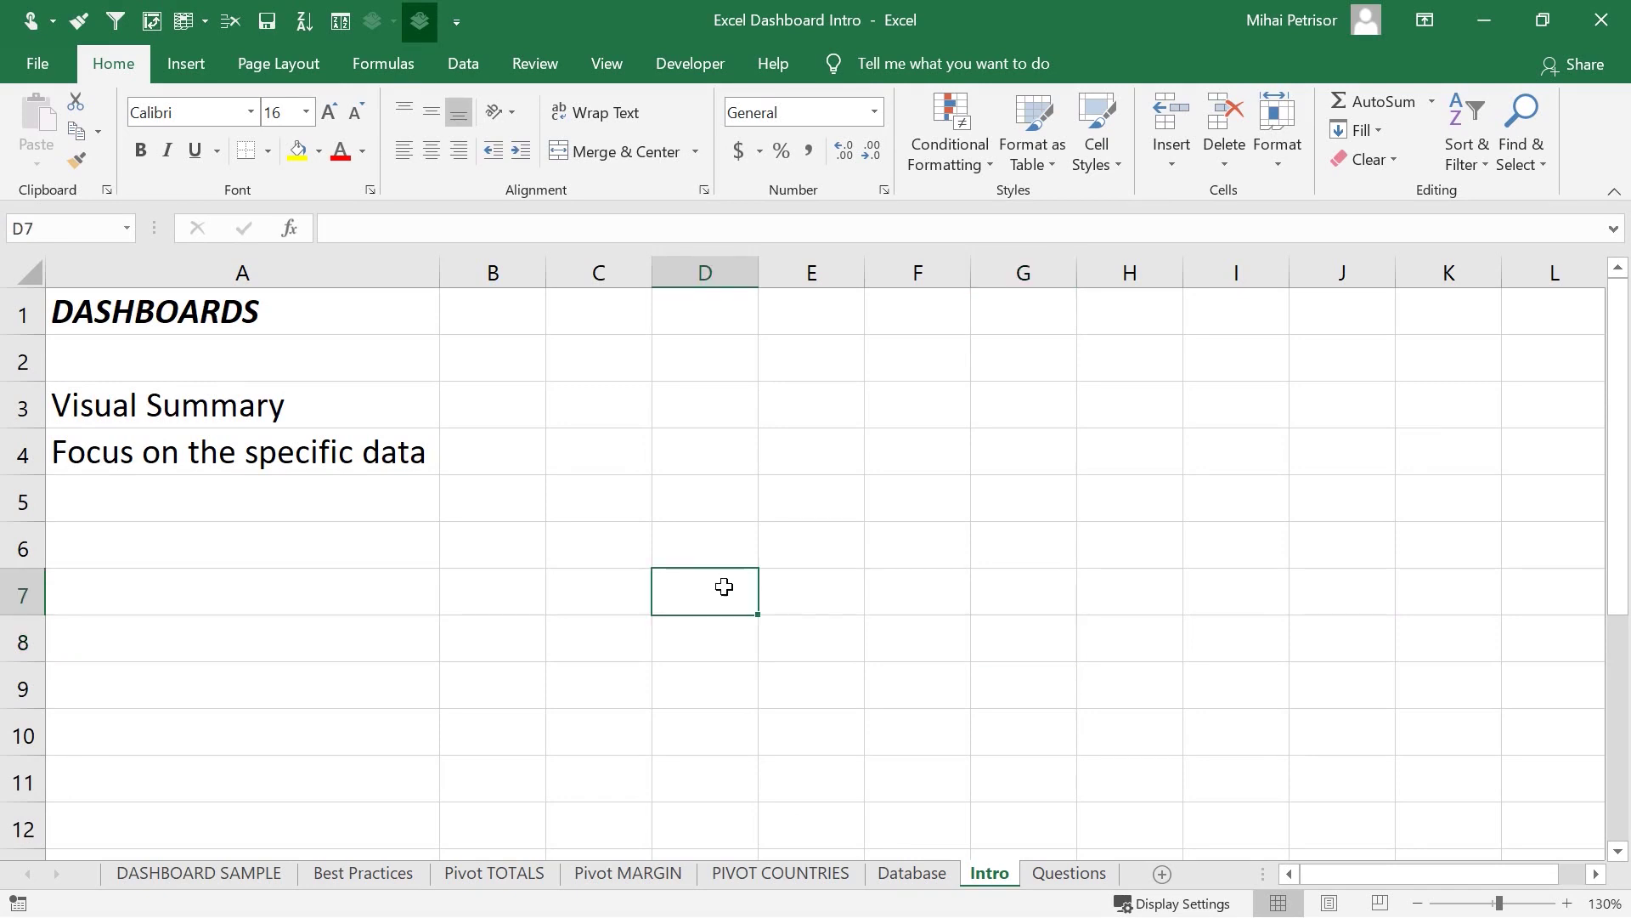
left_click(301, 310)
left_click(310, 402)
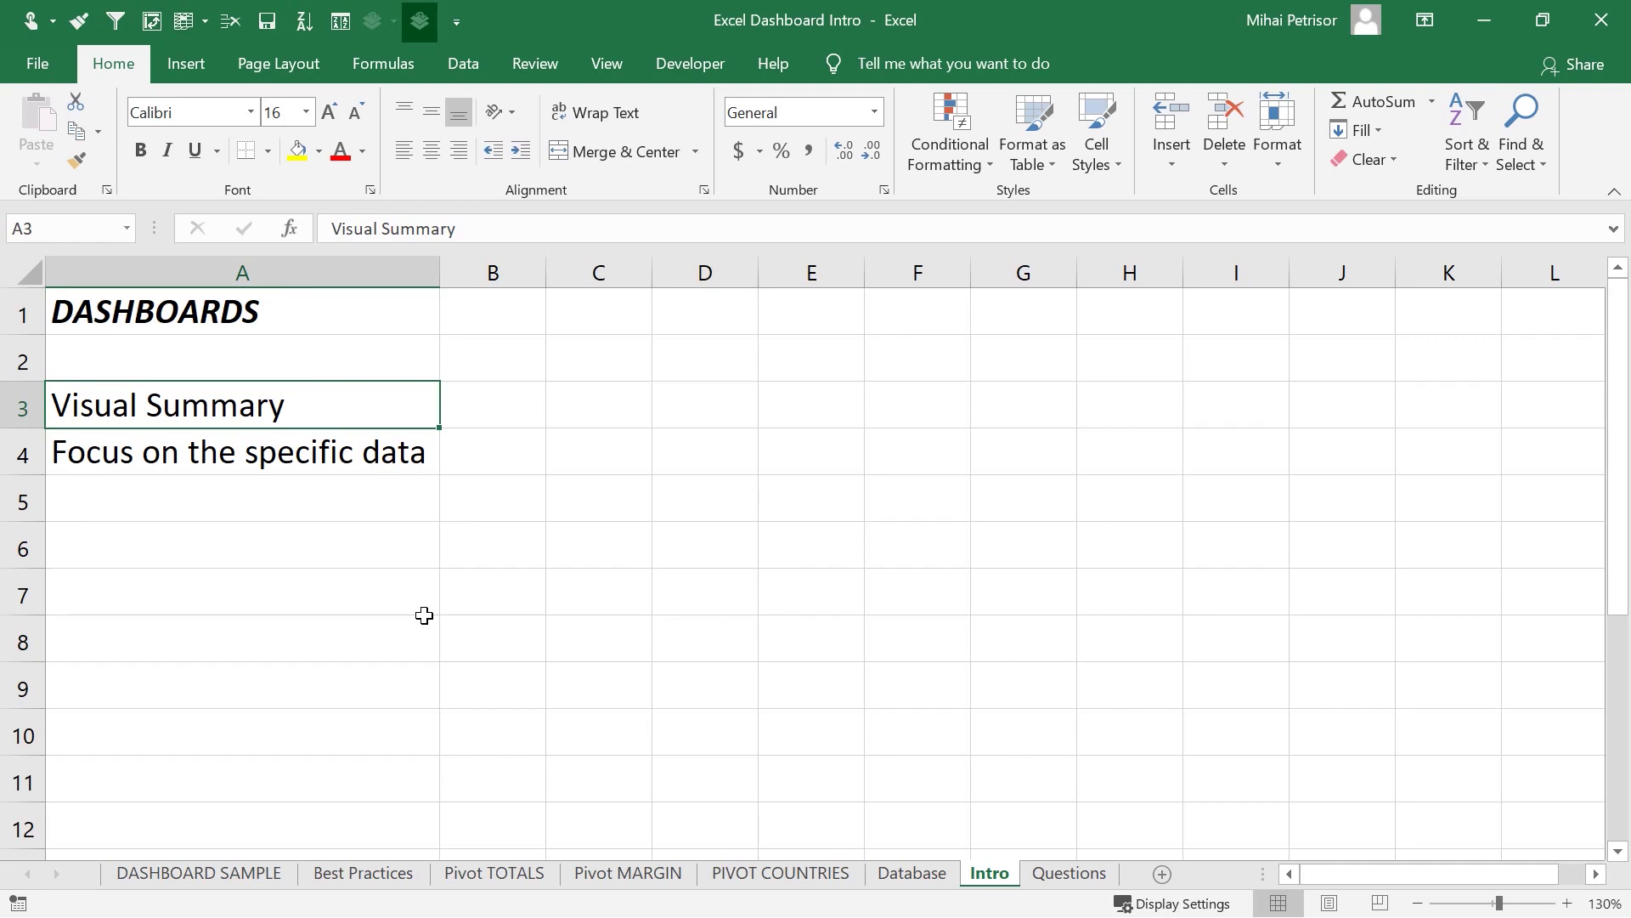
left_click(395, 465)
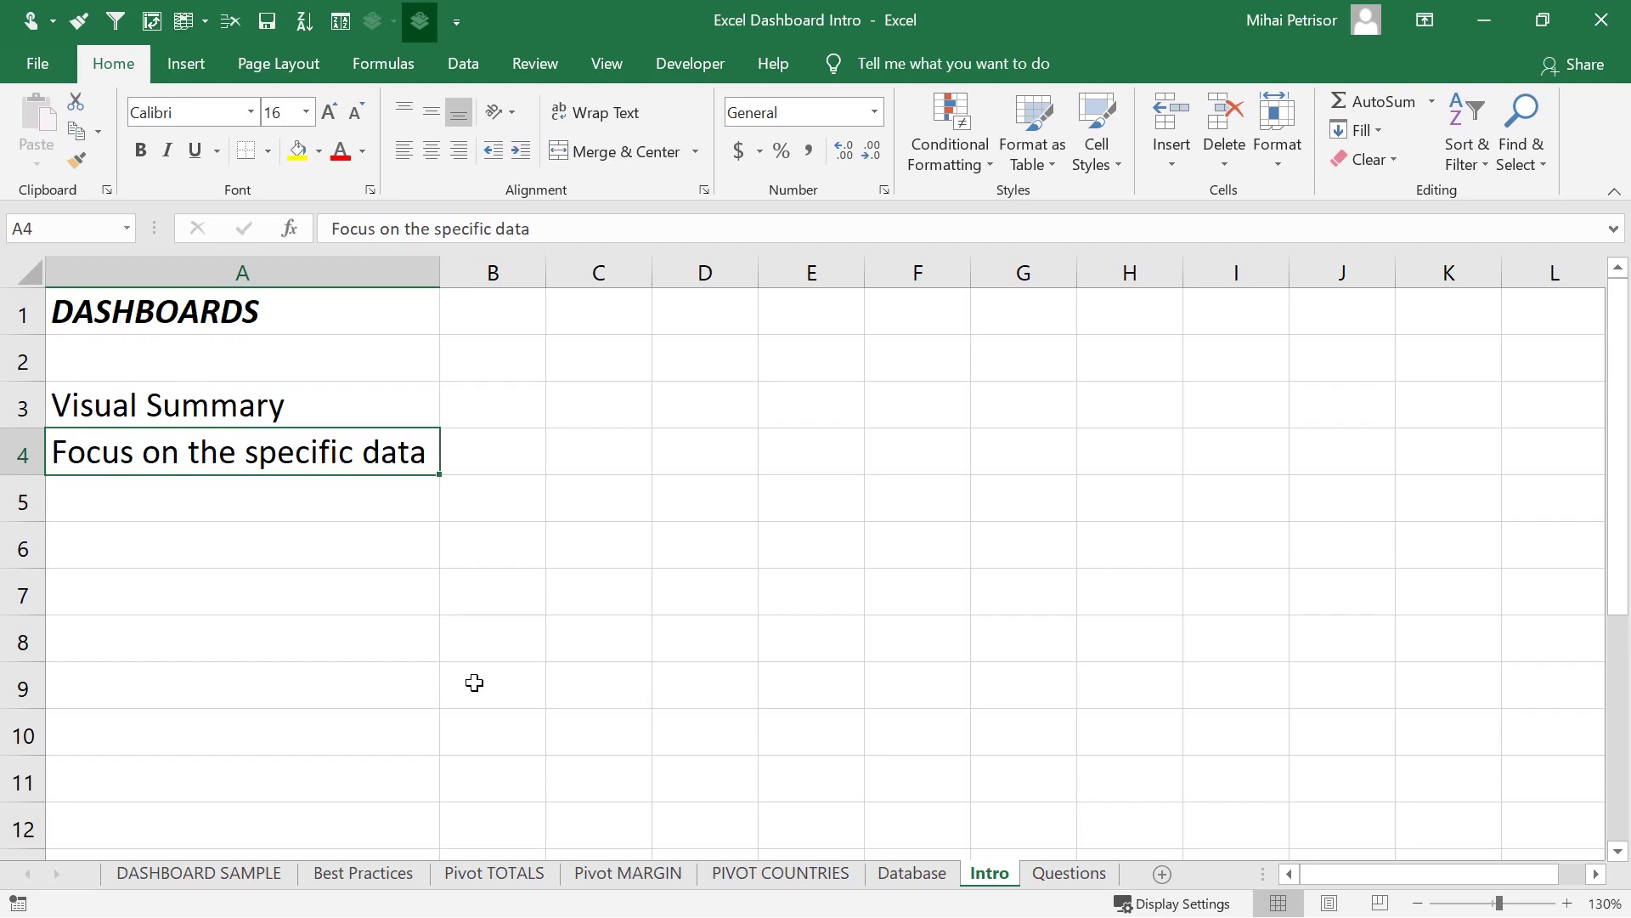
- Go through the six planning questions on the Questions sheet, from the end user in A2 to the end user device in A7
left_click(1069, 873)
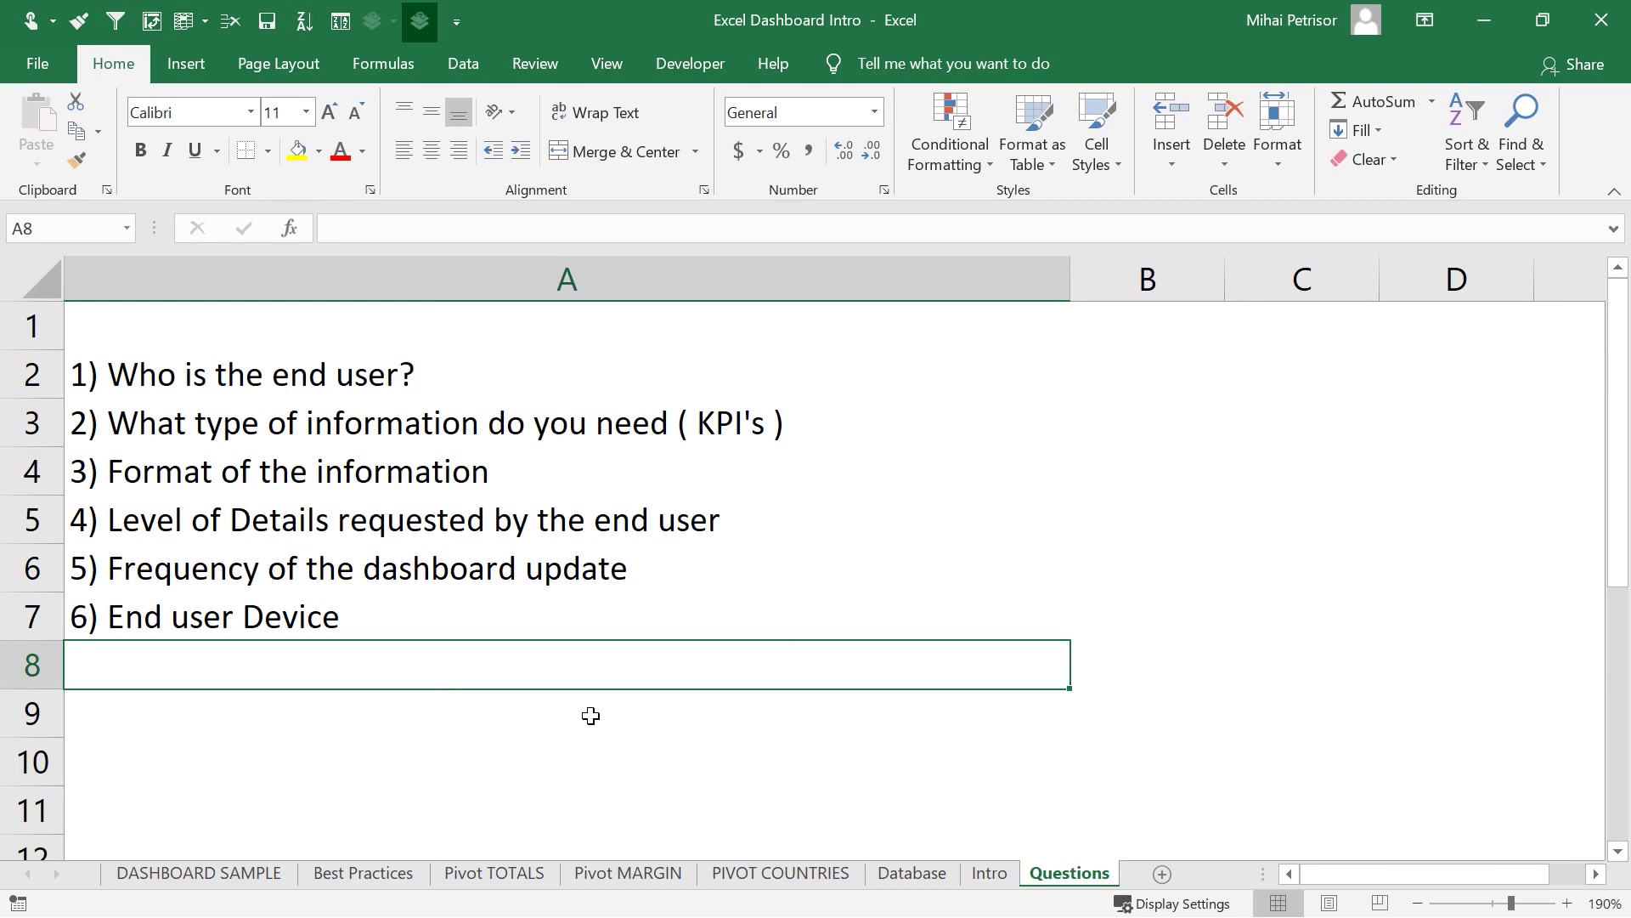
left_click(330, 381)
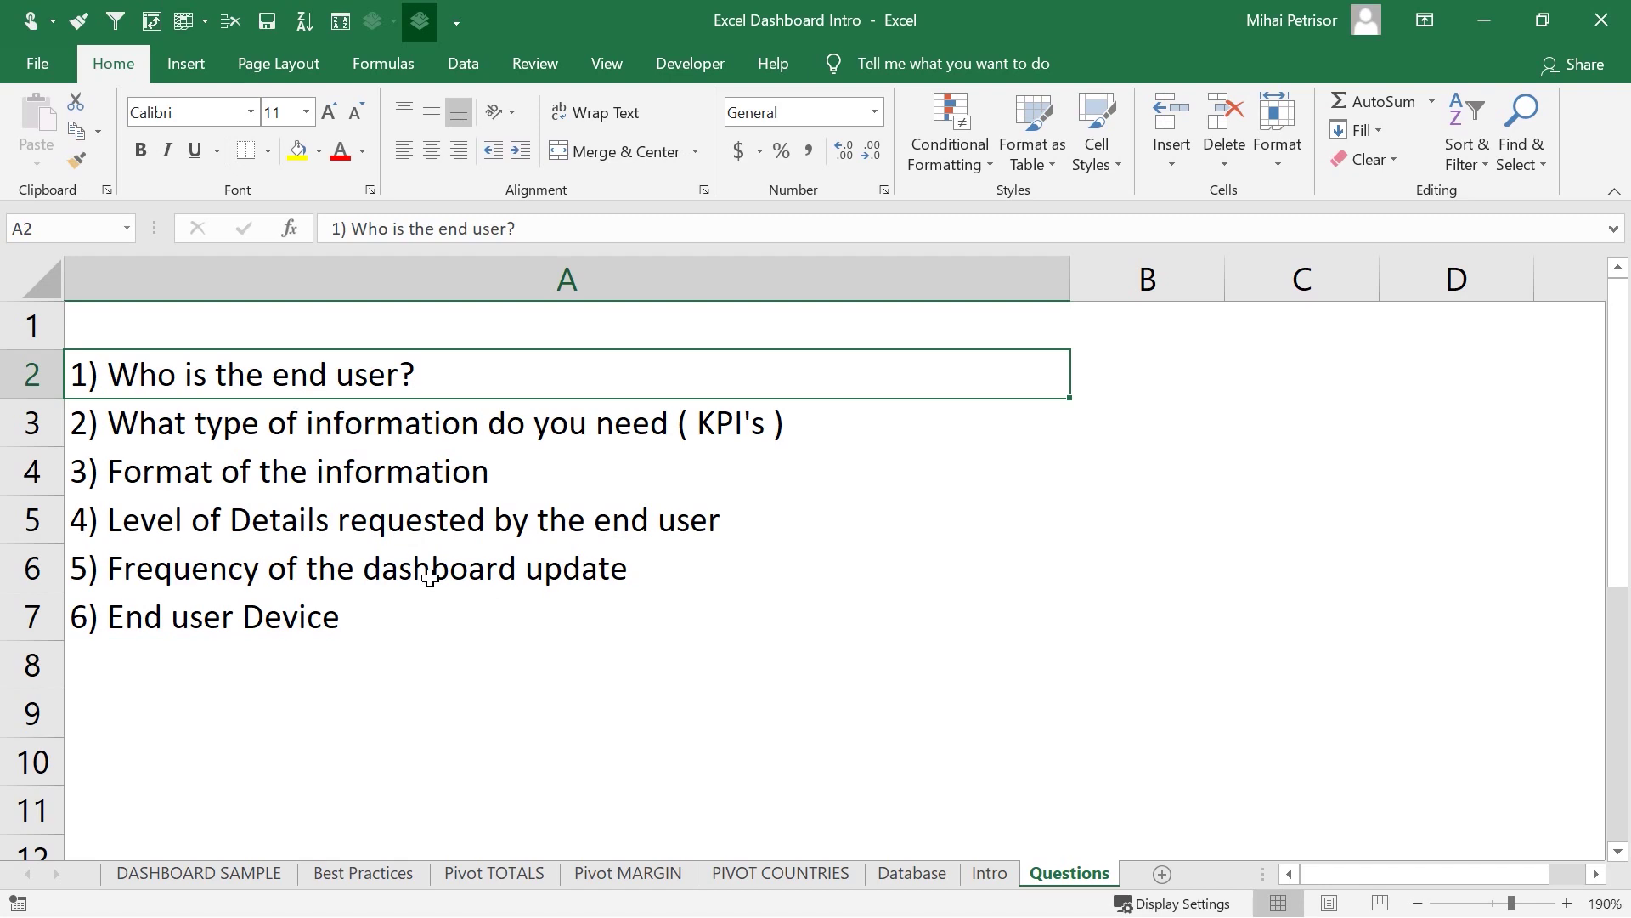
left_click(421, 435)
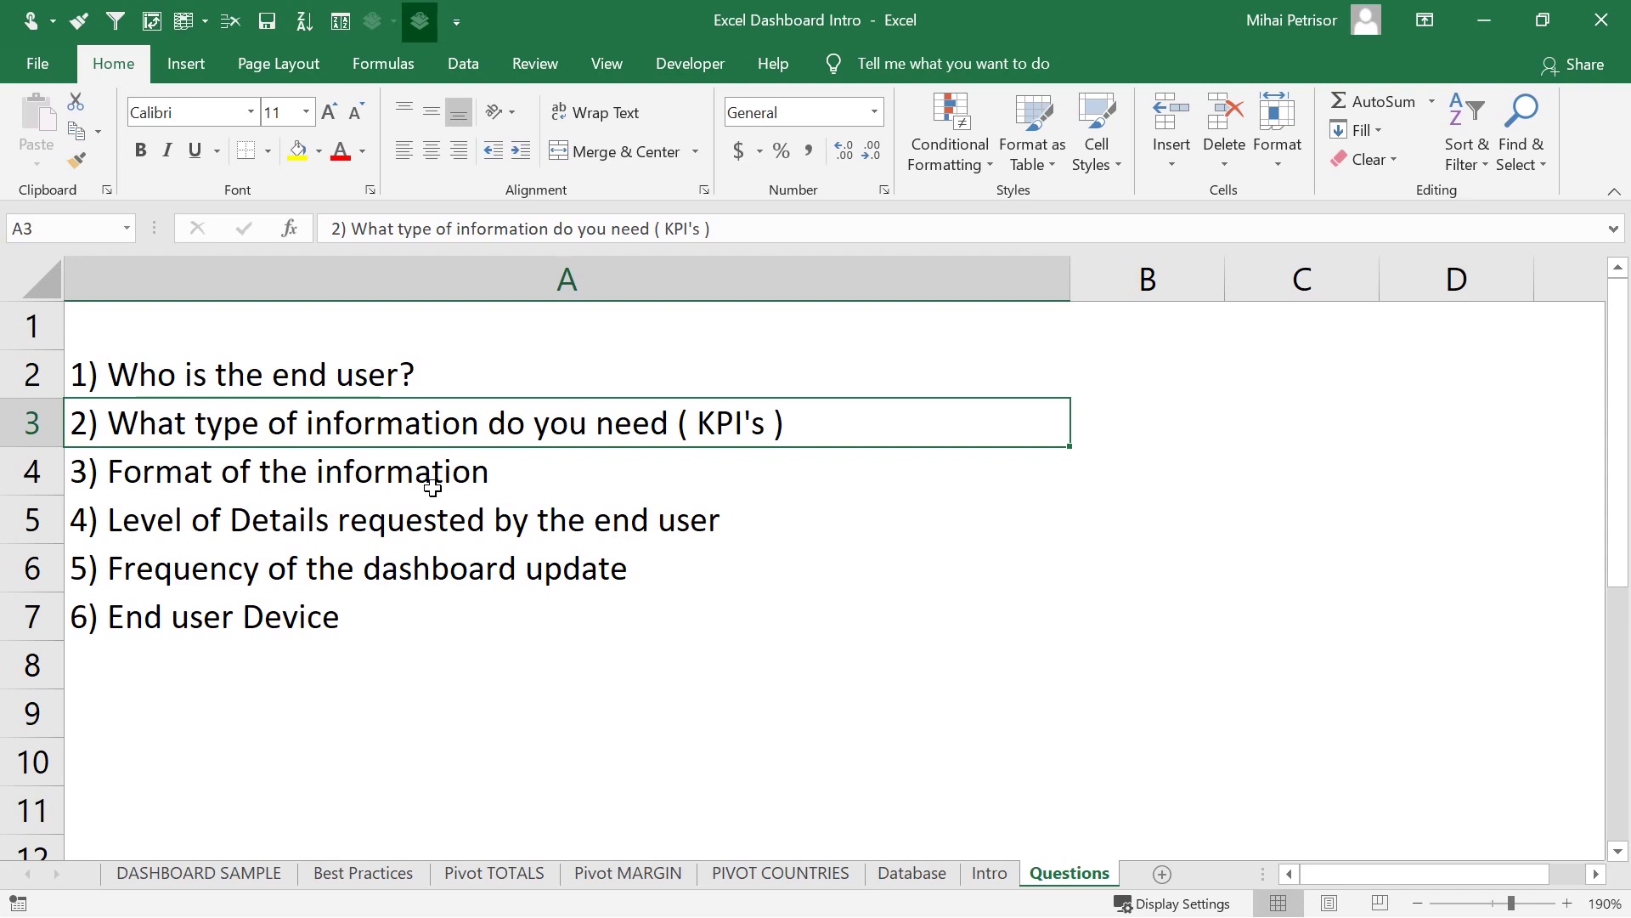
left_click(432, 488)
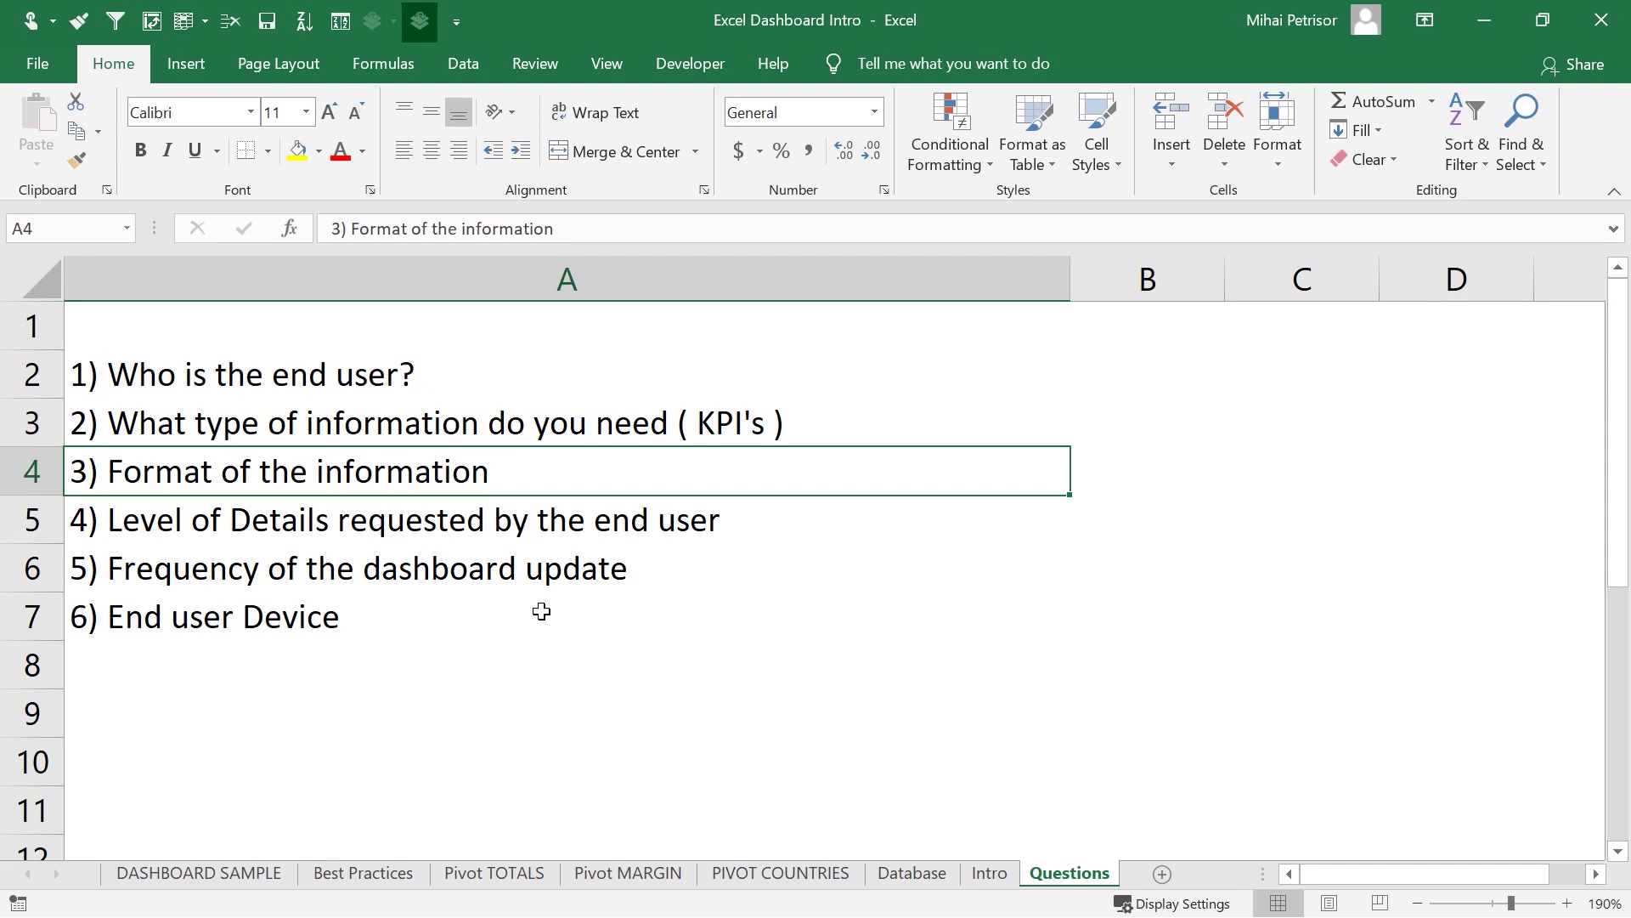
left_click(519, 519)
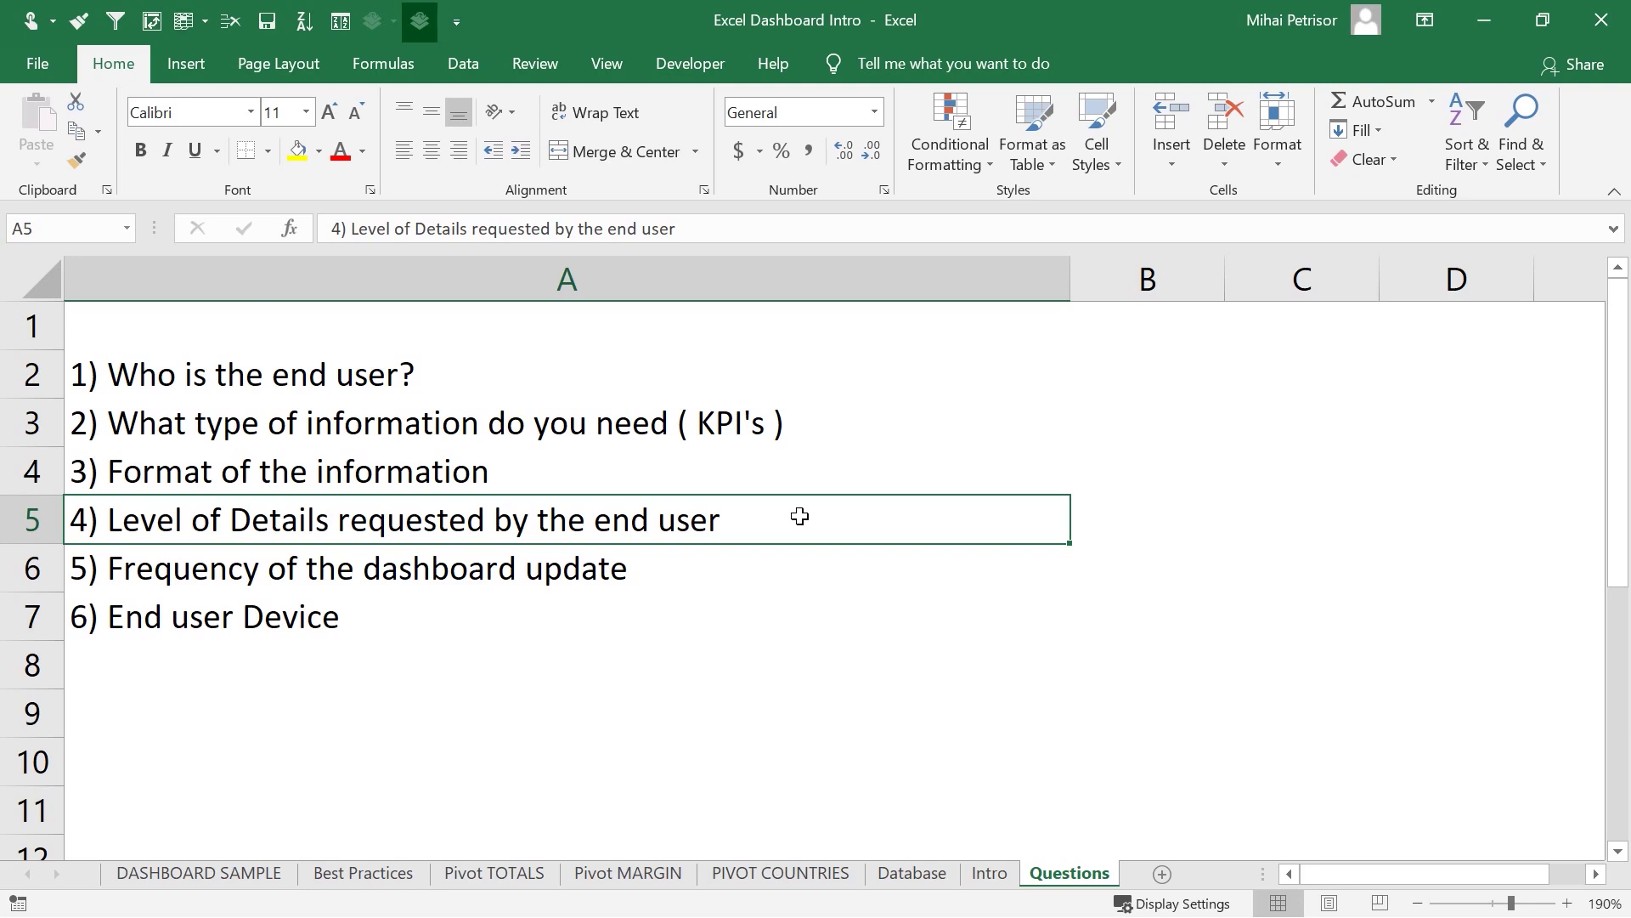
left_click(743, 561)
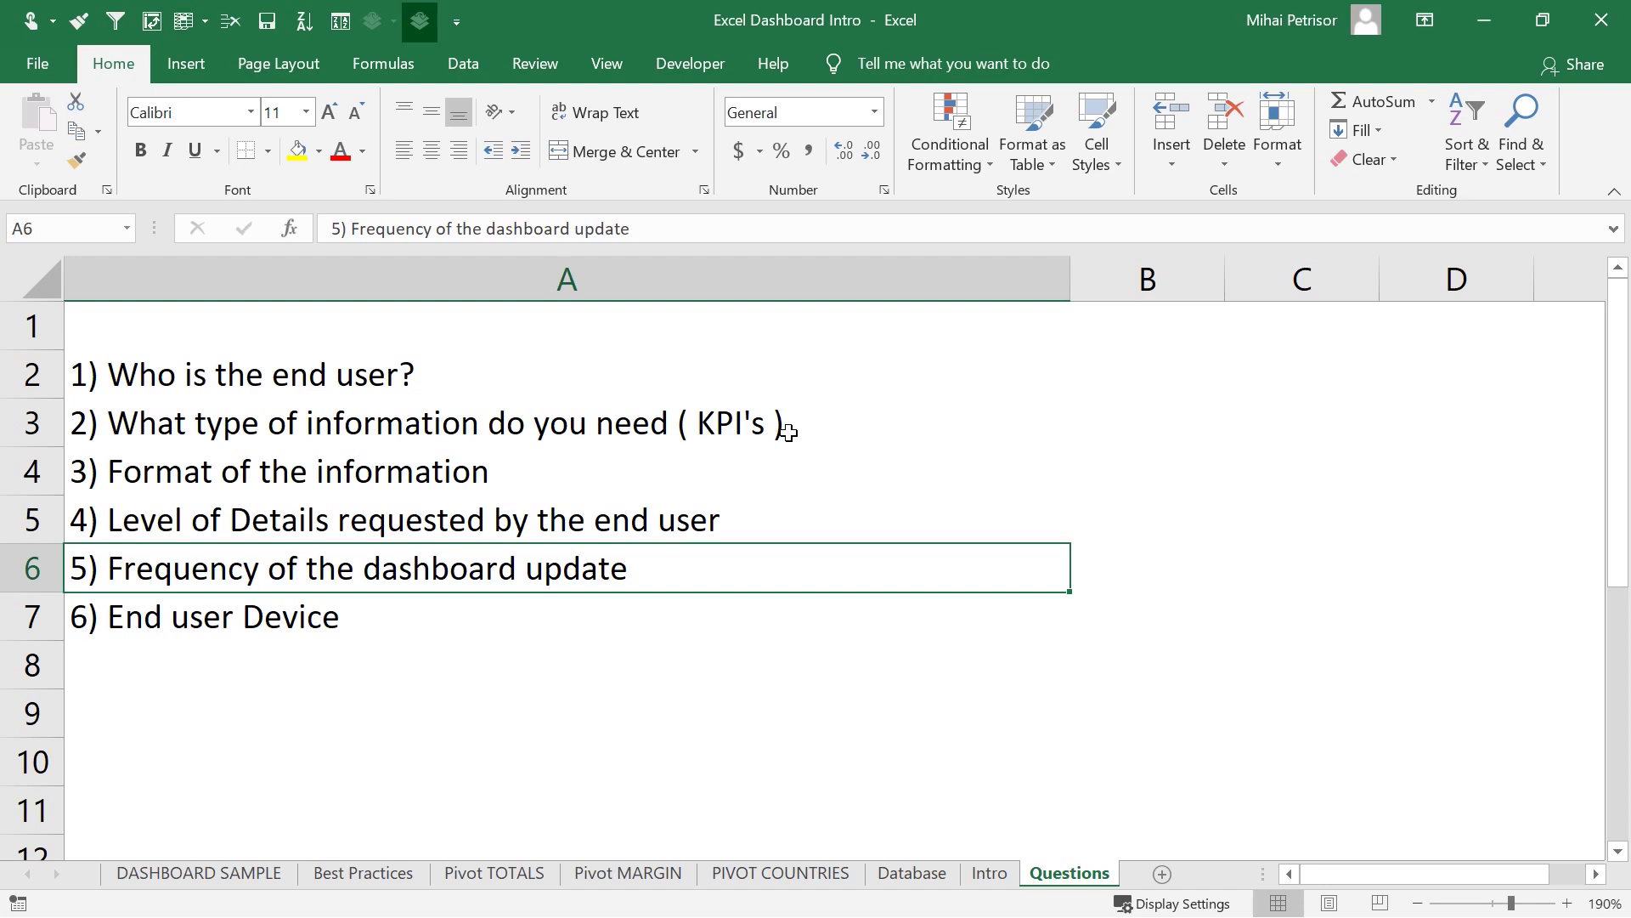
left_click(574, 626)
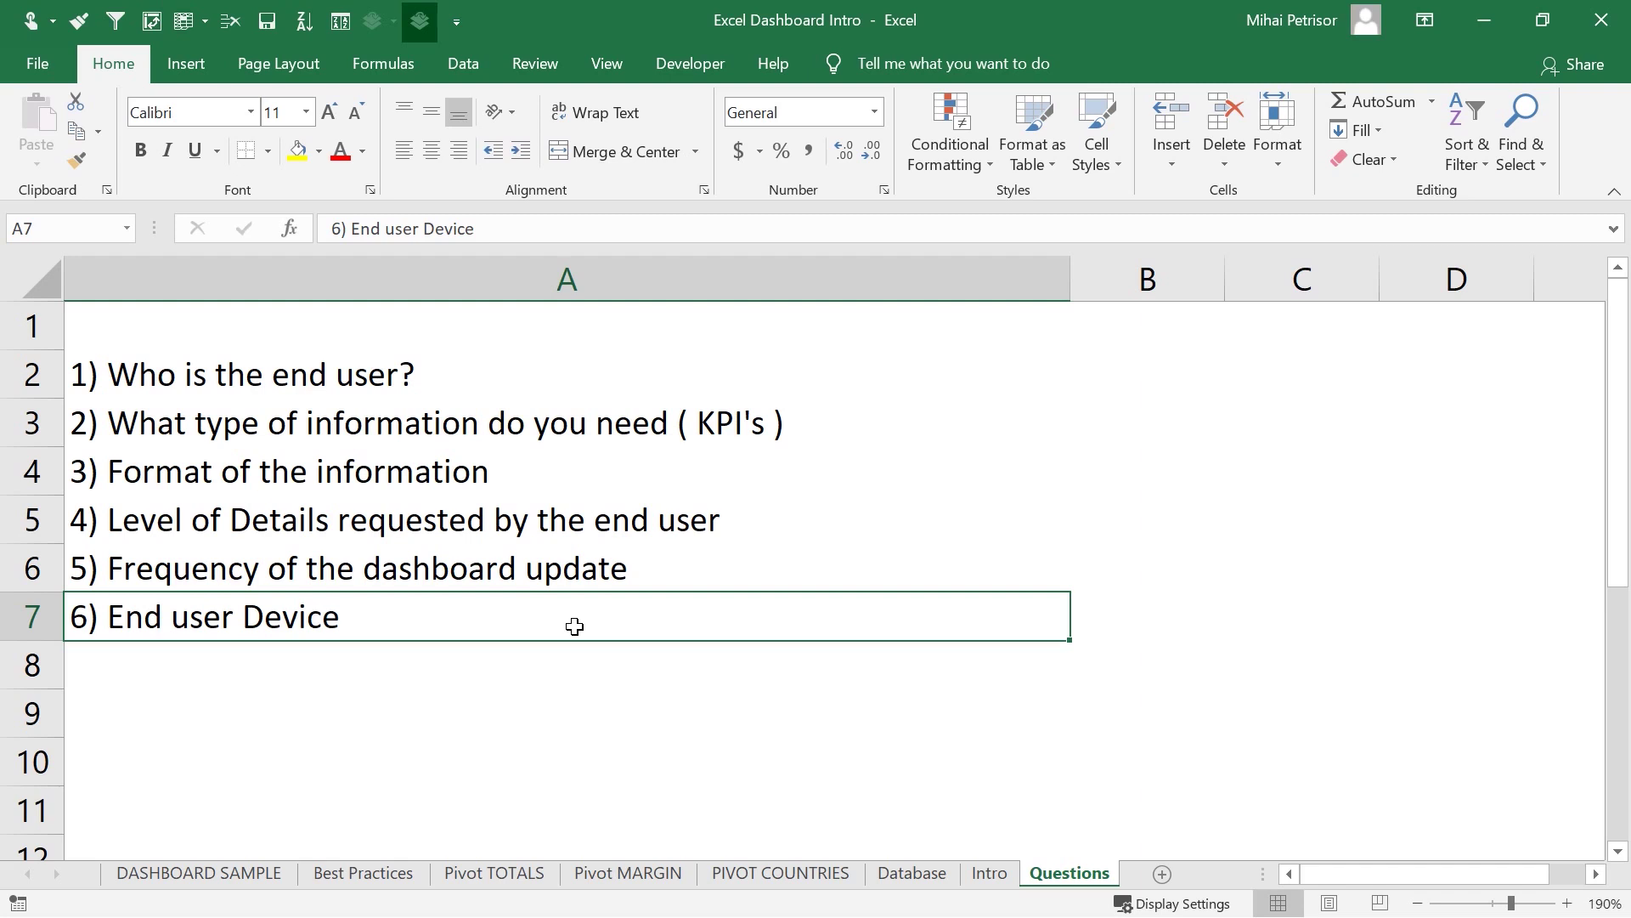
- Return to the DASHBOARD SAMPLE sheet and inspect the SALES bar in the totals chart
left_click(259, 857)
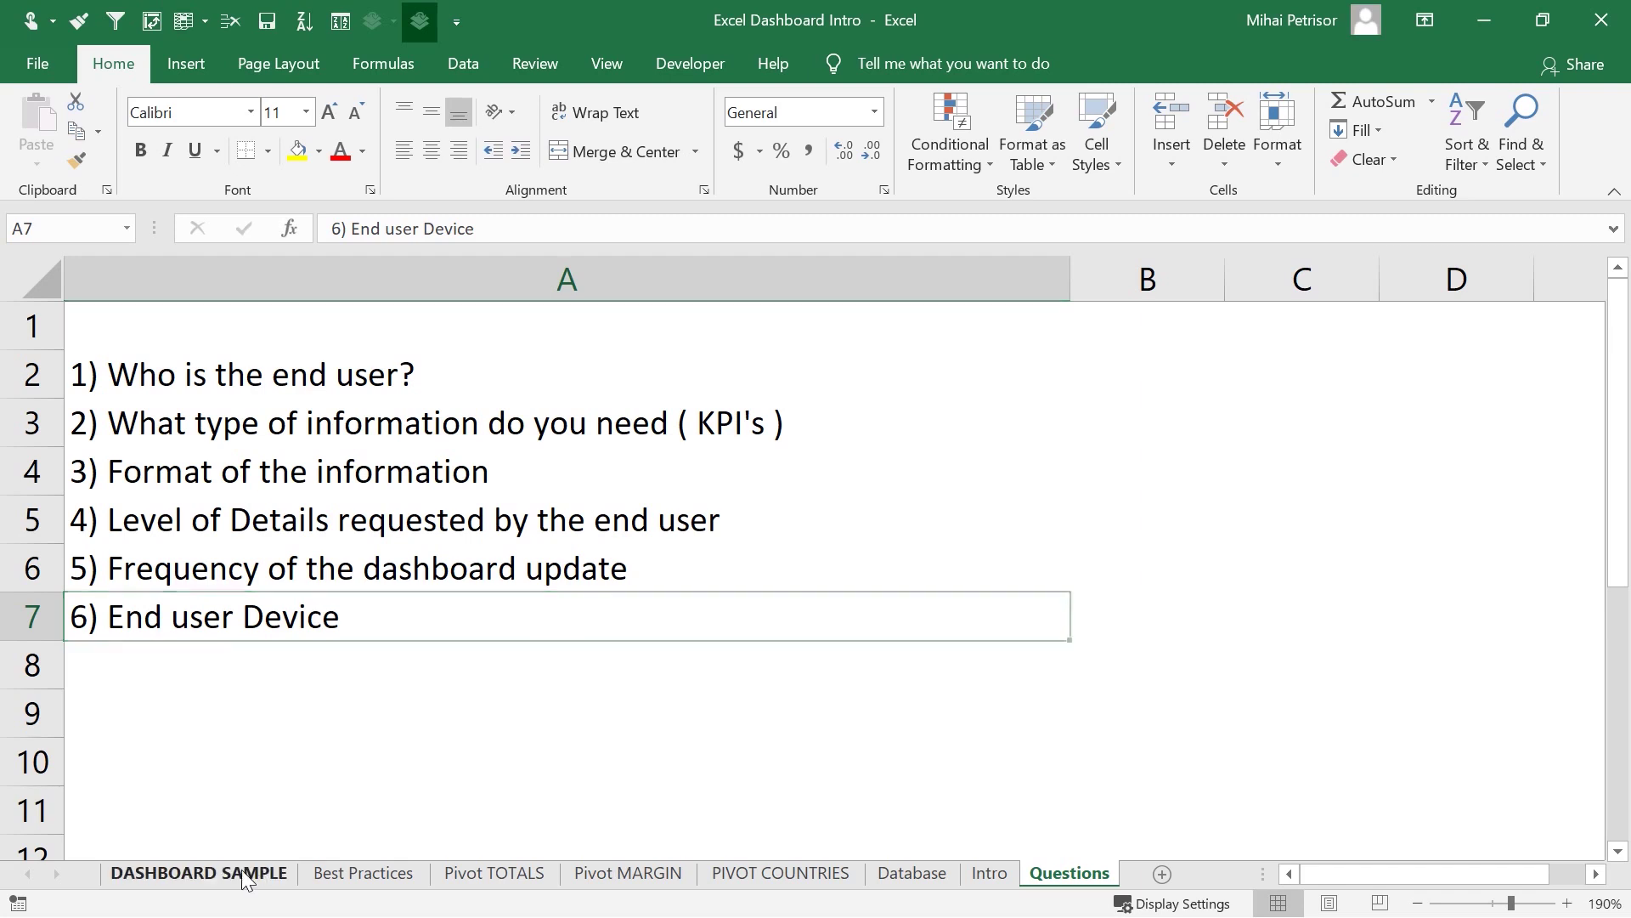
mouse_move(452, 565)
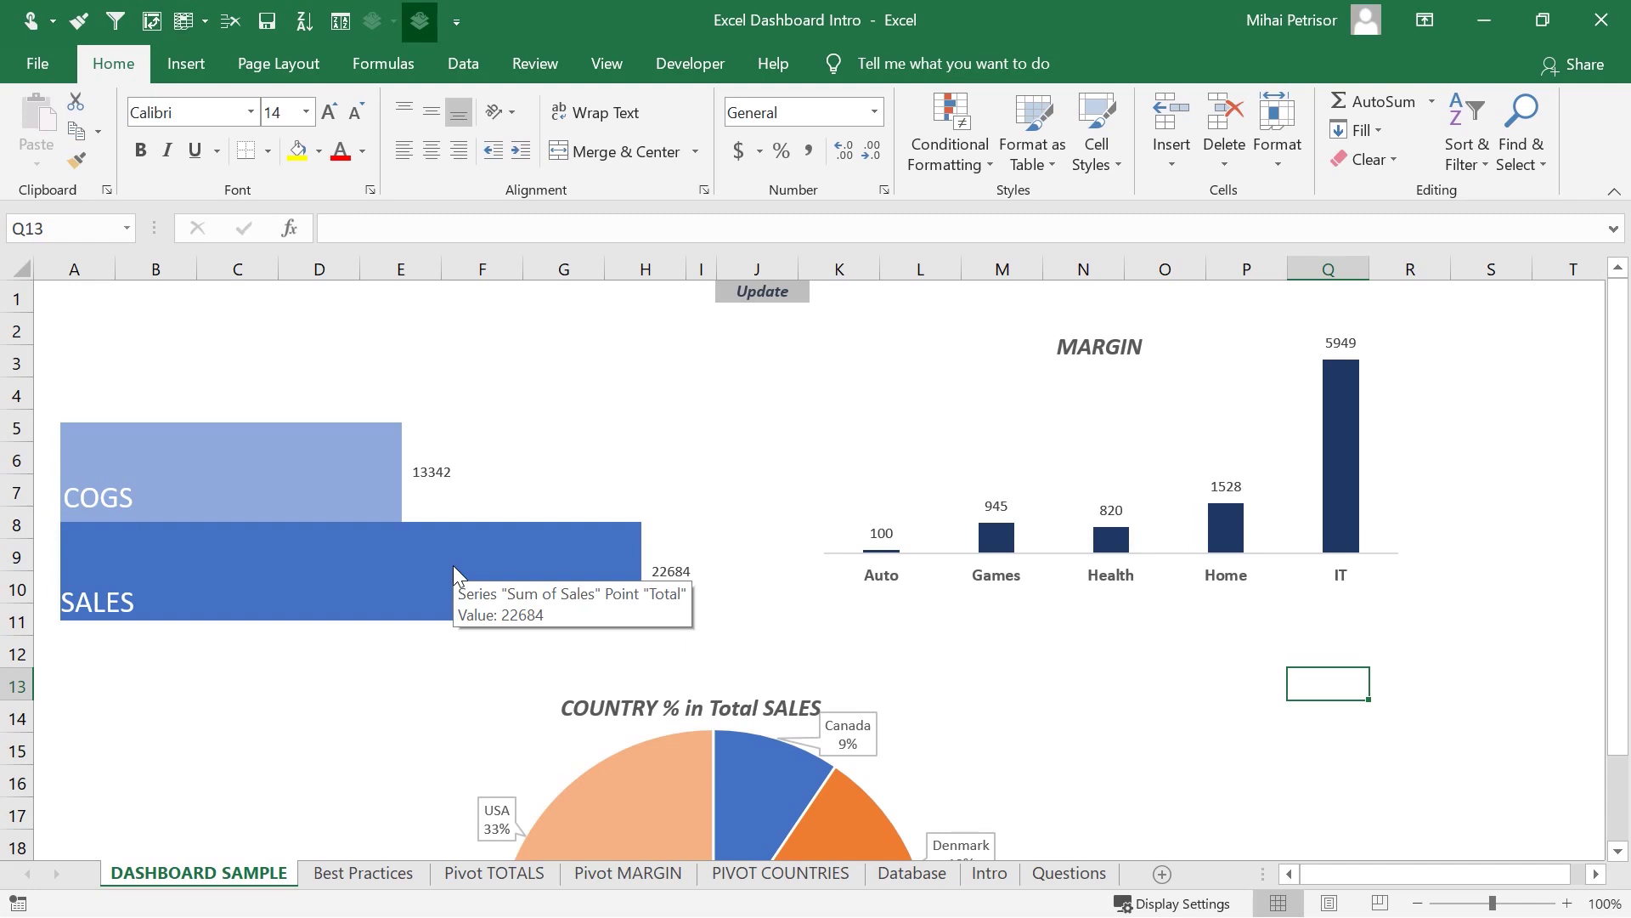
left_click(1083, 692)
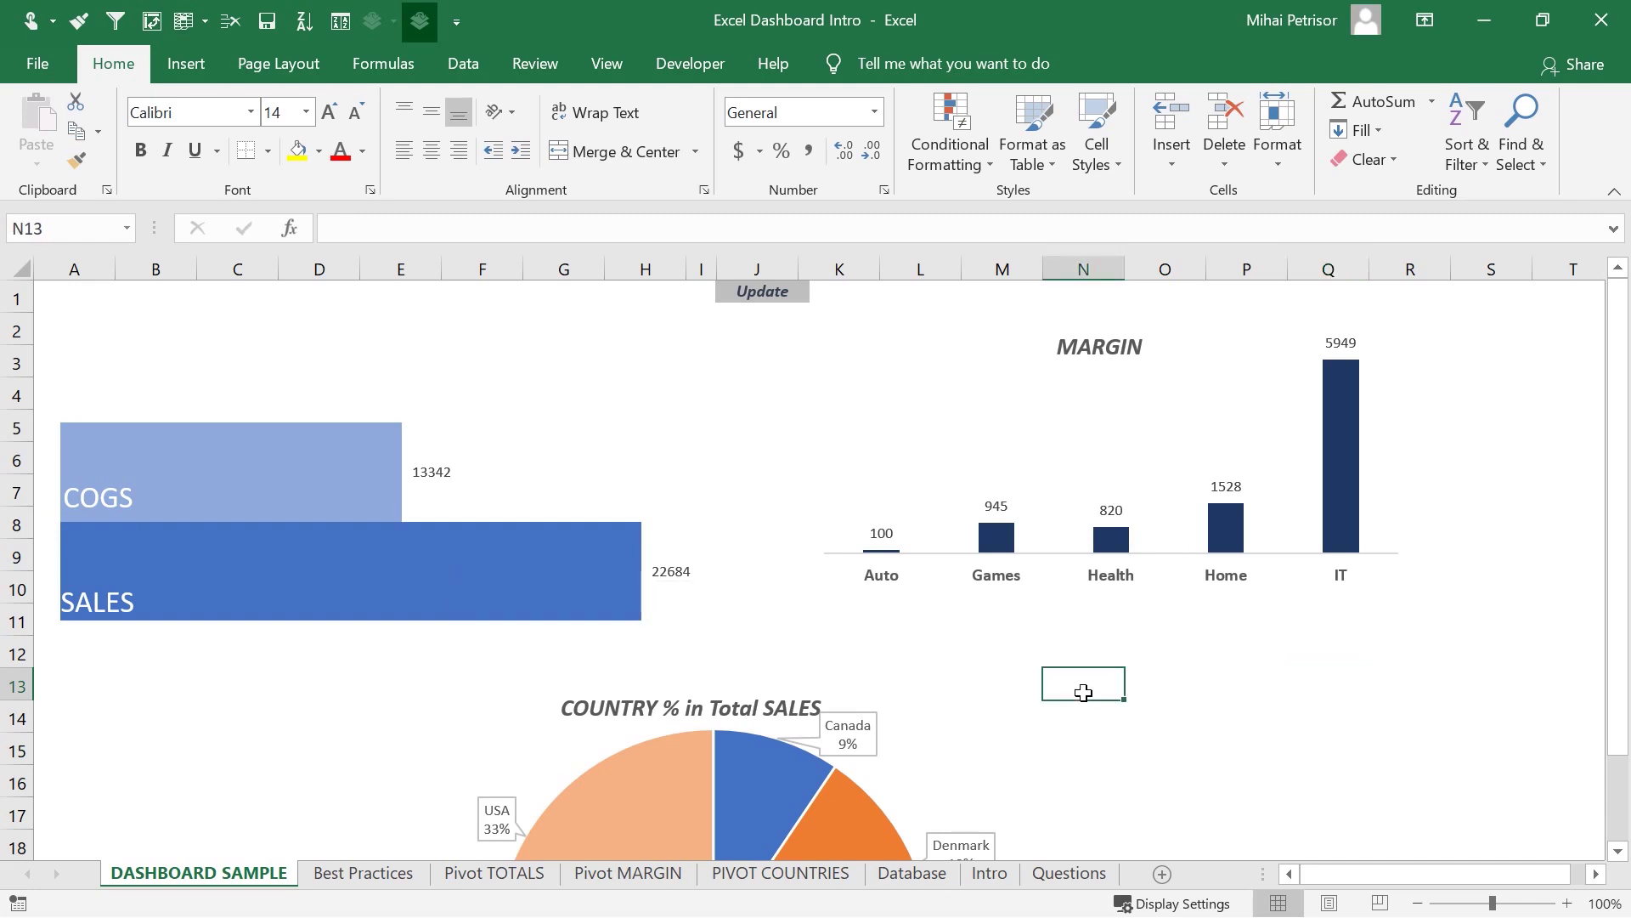
- Review the dashboard building elements listed on the Best Practices sheet, highlighting Tables through Format & some formulas in A3:A8
left_click(382, 875)
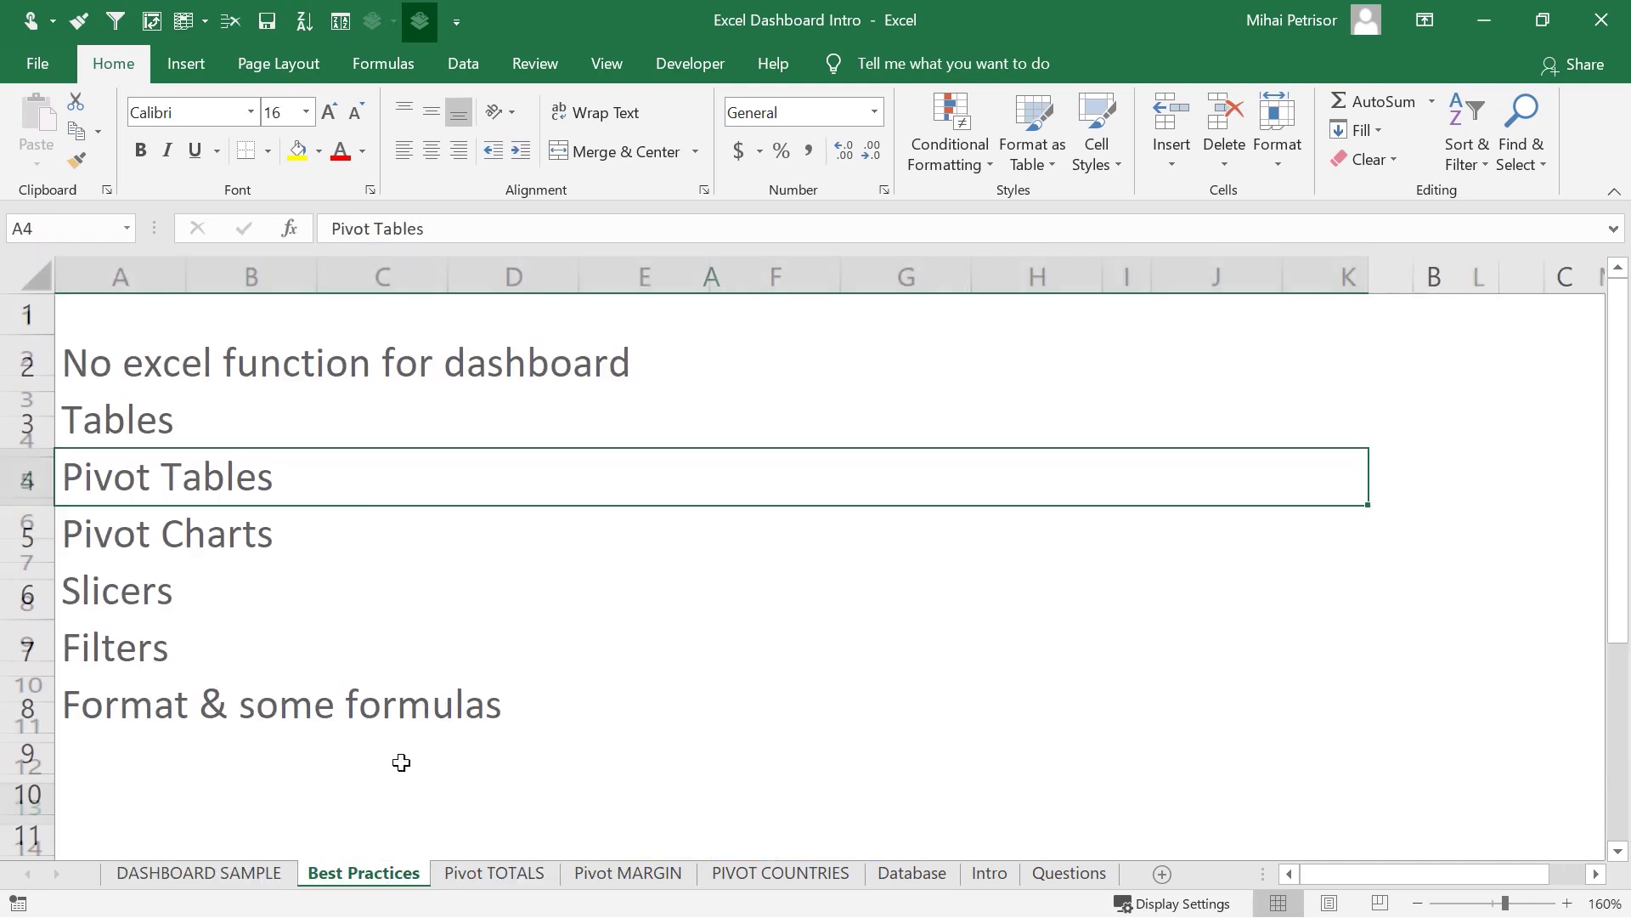
left_click(388, 372)
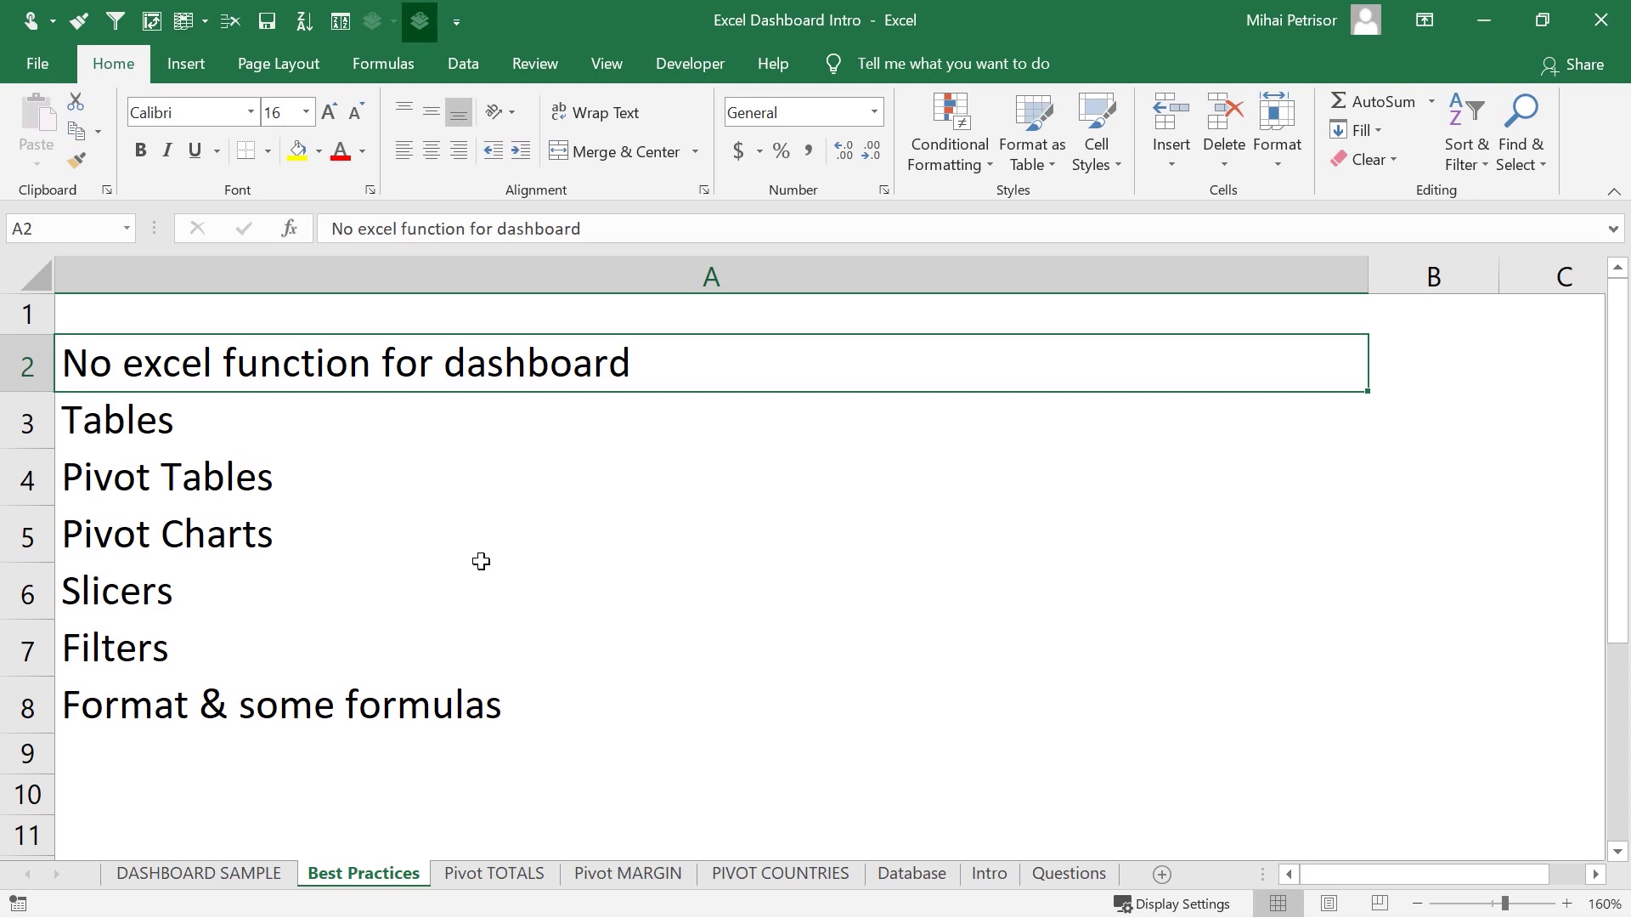
left_click(201, 416)
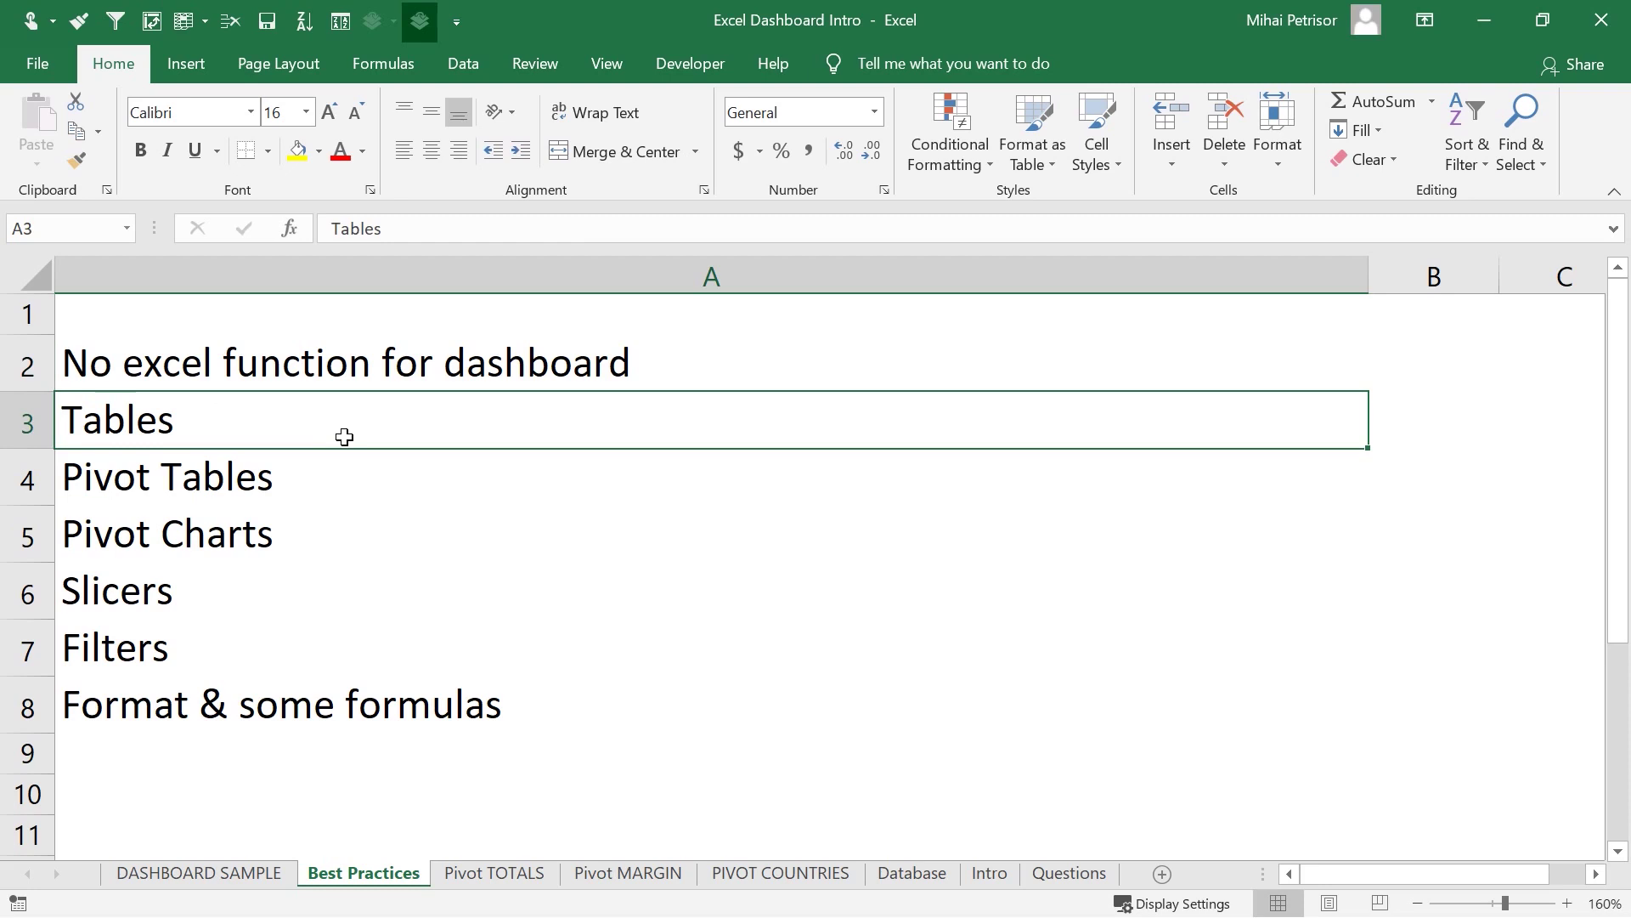
left_click(283, 571)
left_click(257, 642)
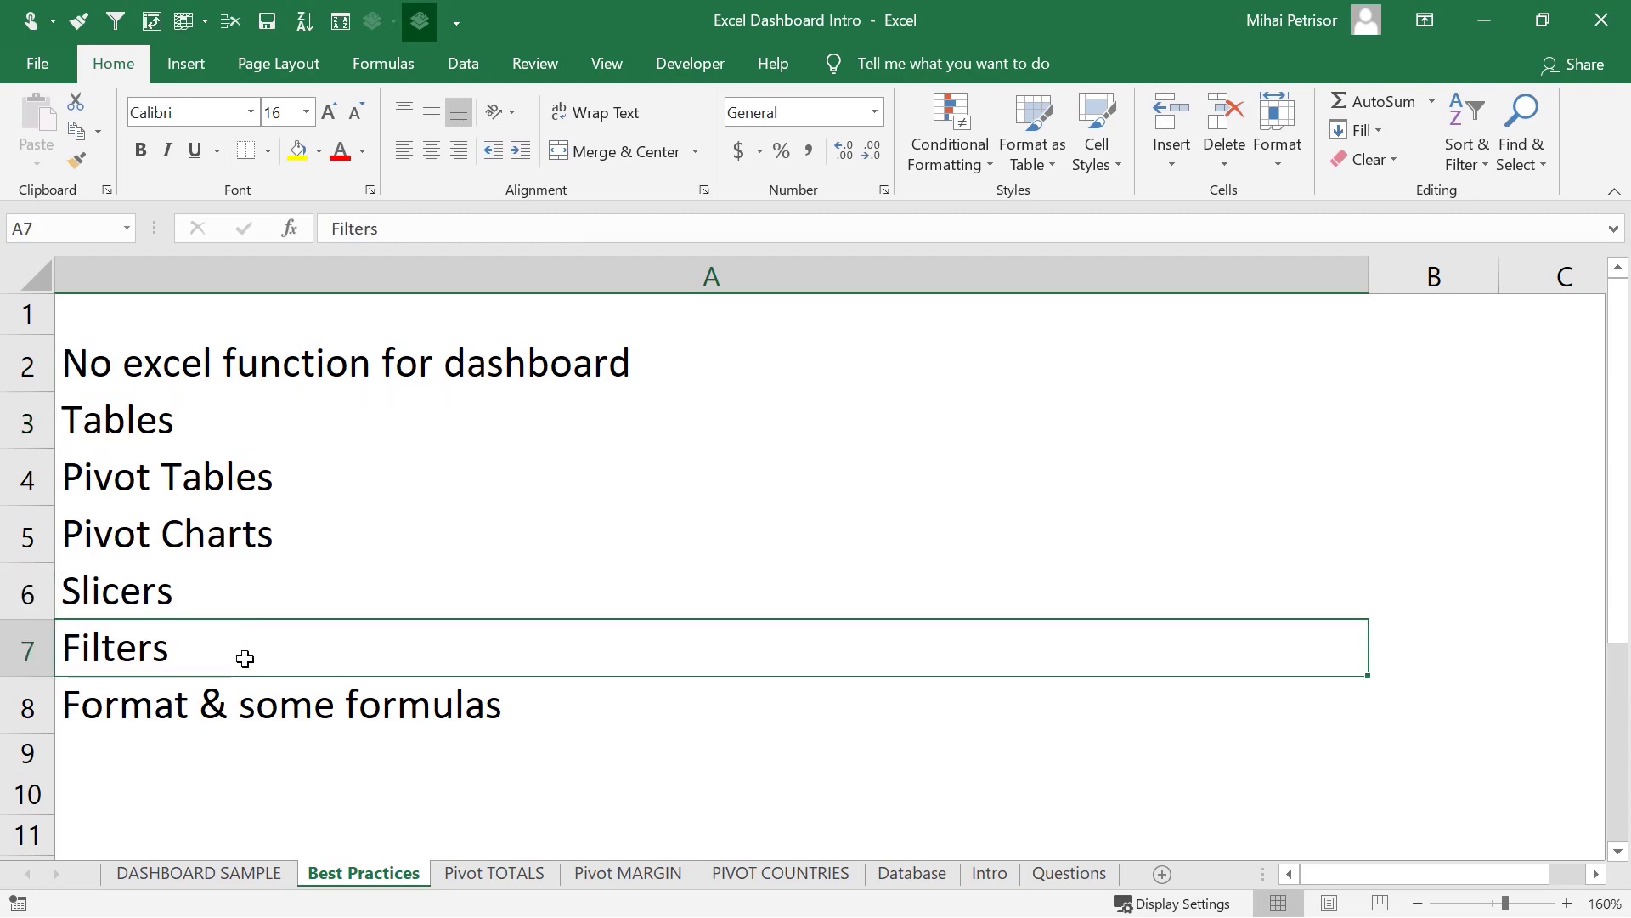
left_click(272, 700)
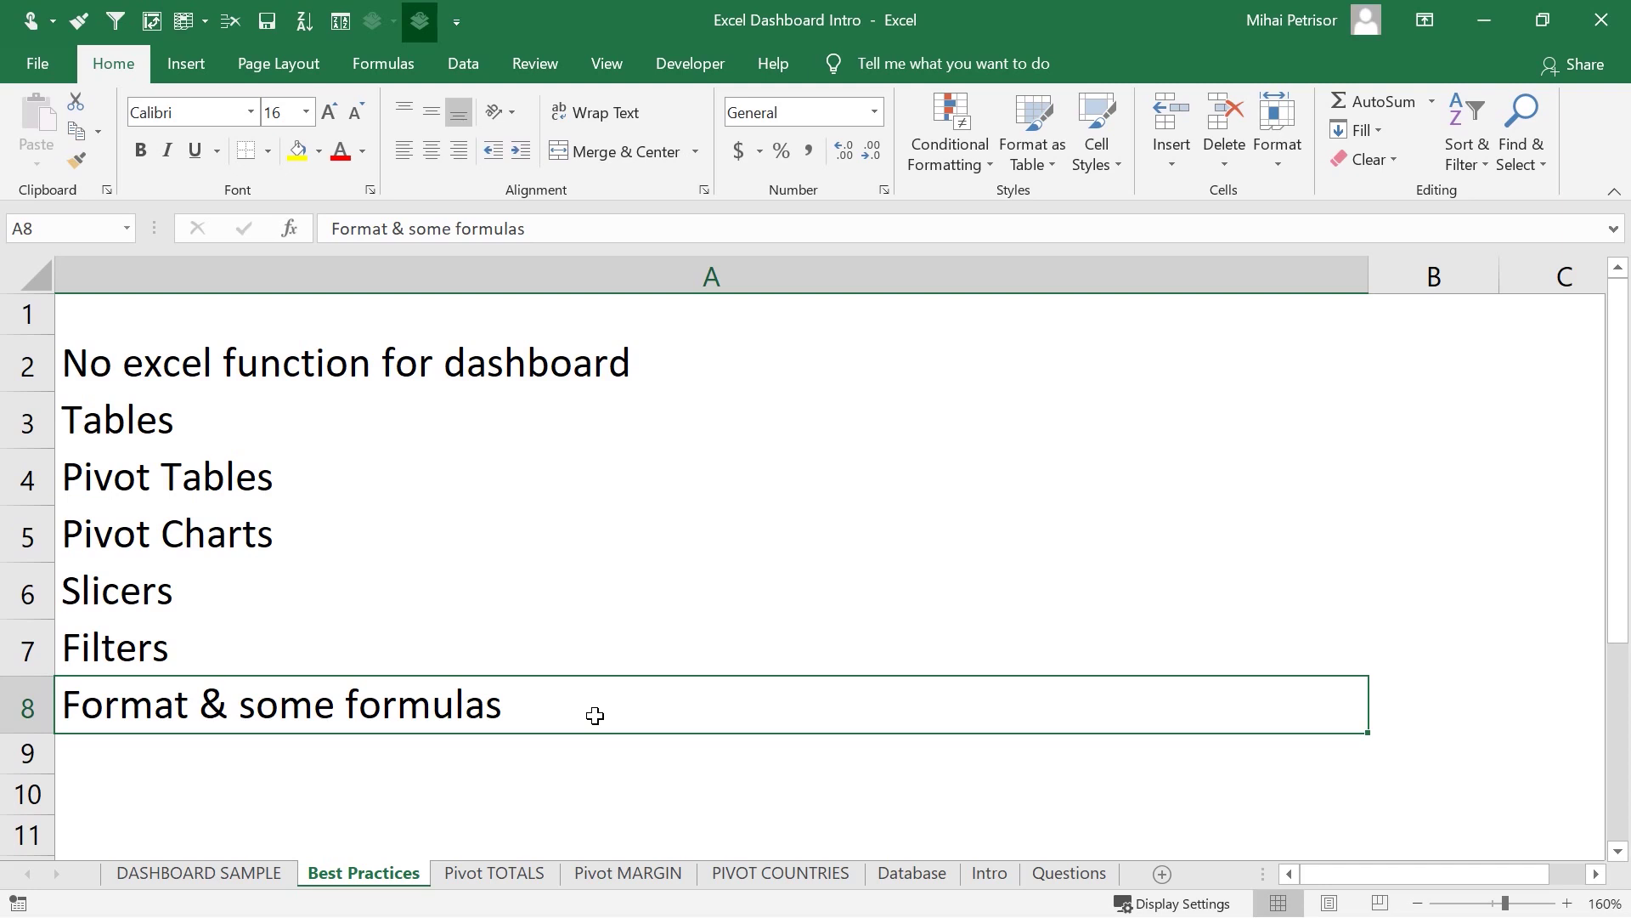
left_click(528, 532)
left_click_drag(258, 426, 263, 681)
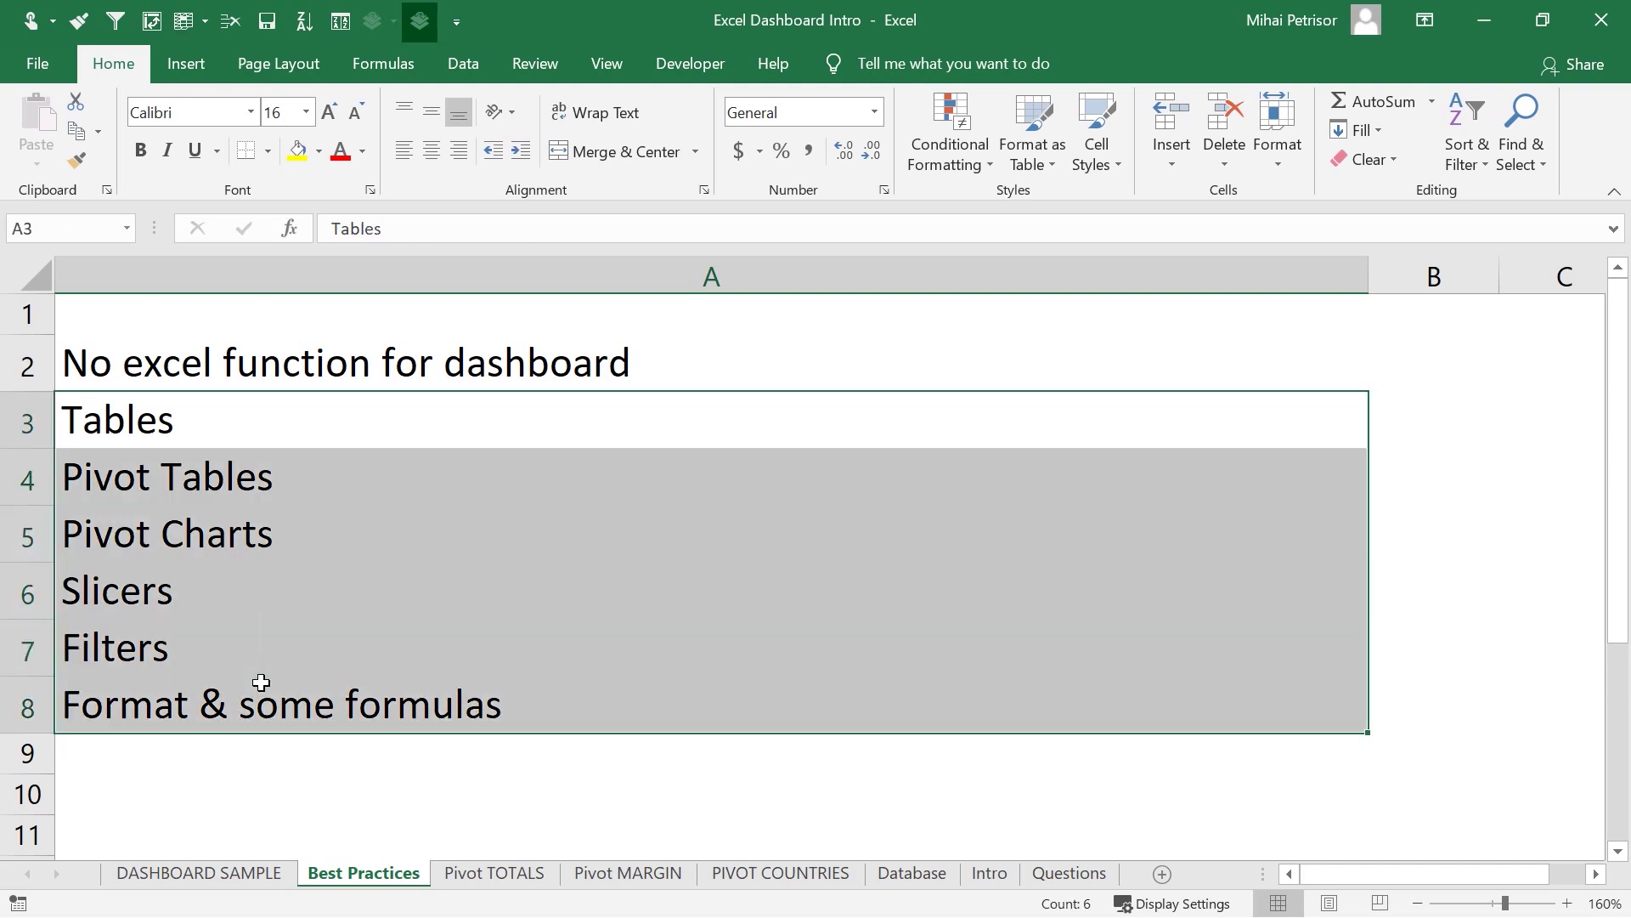
left_click(444, 531)
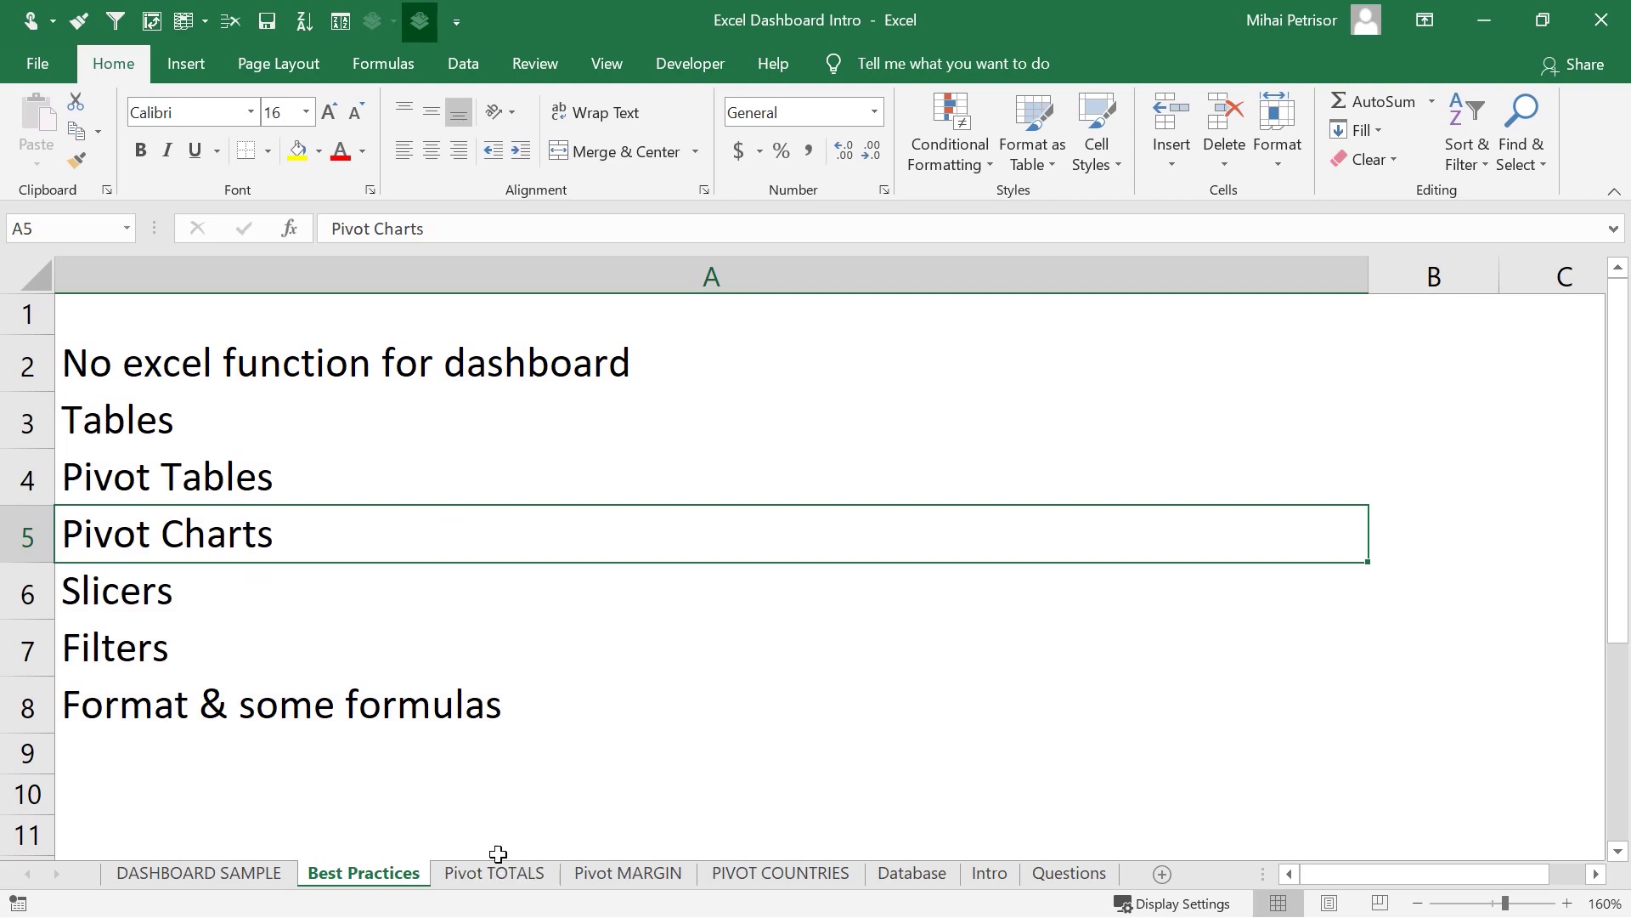
- Look over the whole sample dashboard once more, including the COUNTRY % in Total SALES pie chart
left_click(217, 876)
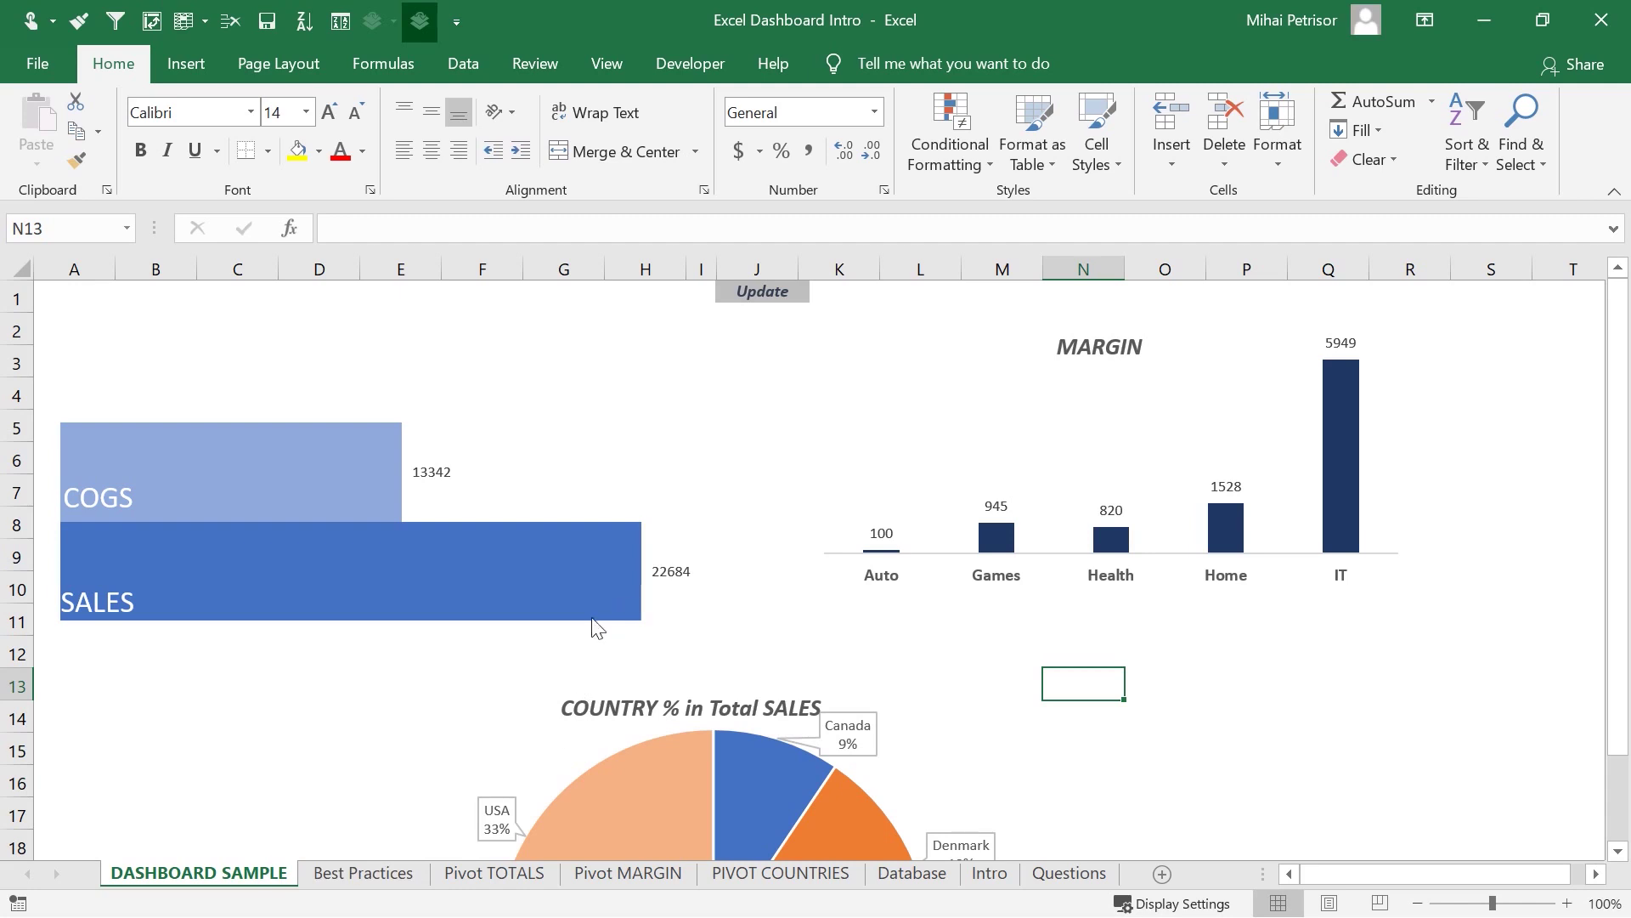
scroll(901, 597, "down", 2)
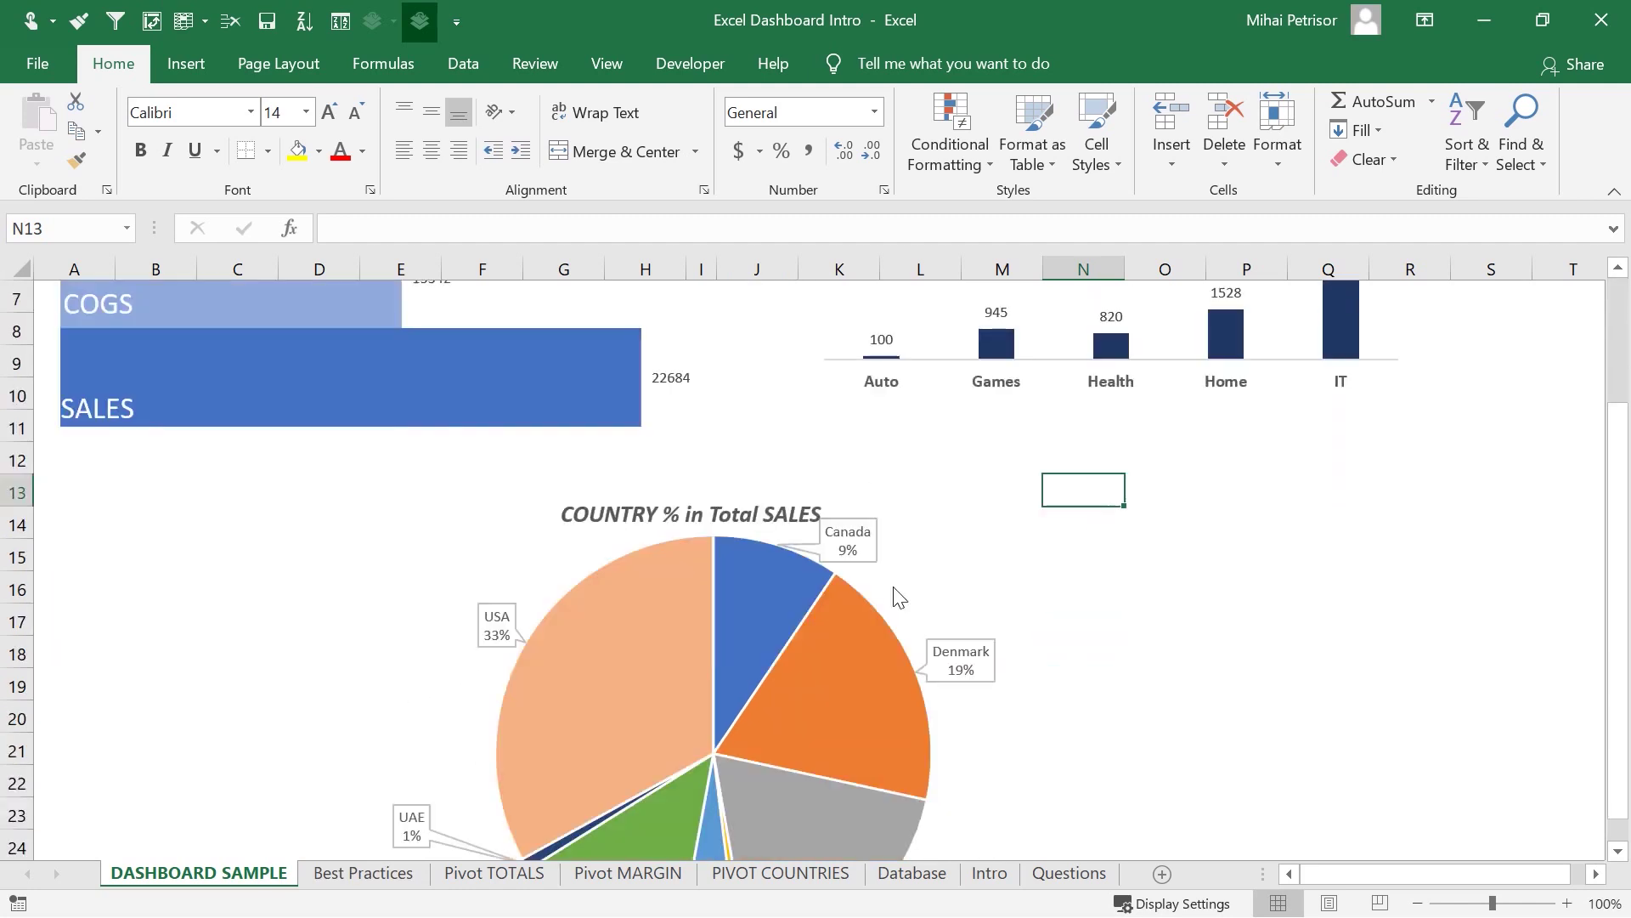
scroll(770, 591, "up", 2)
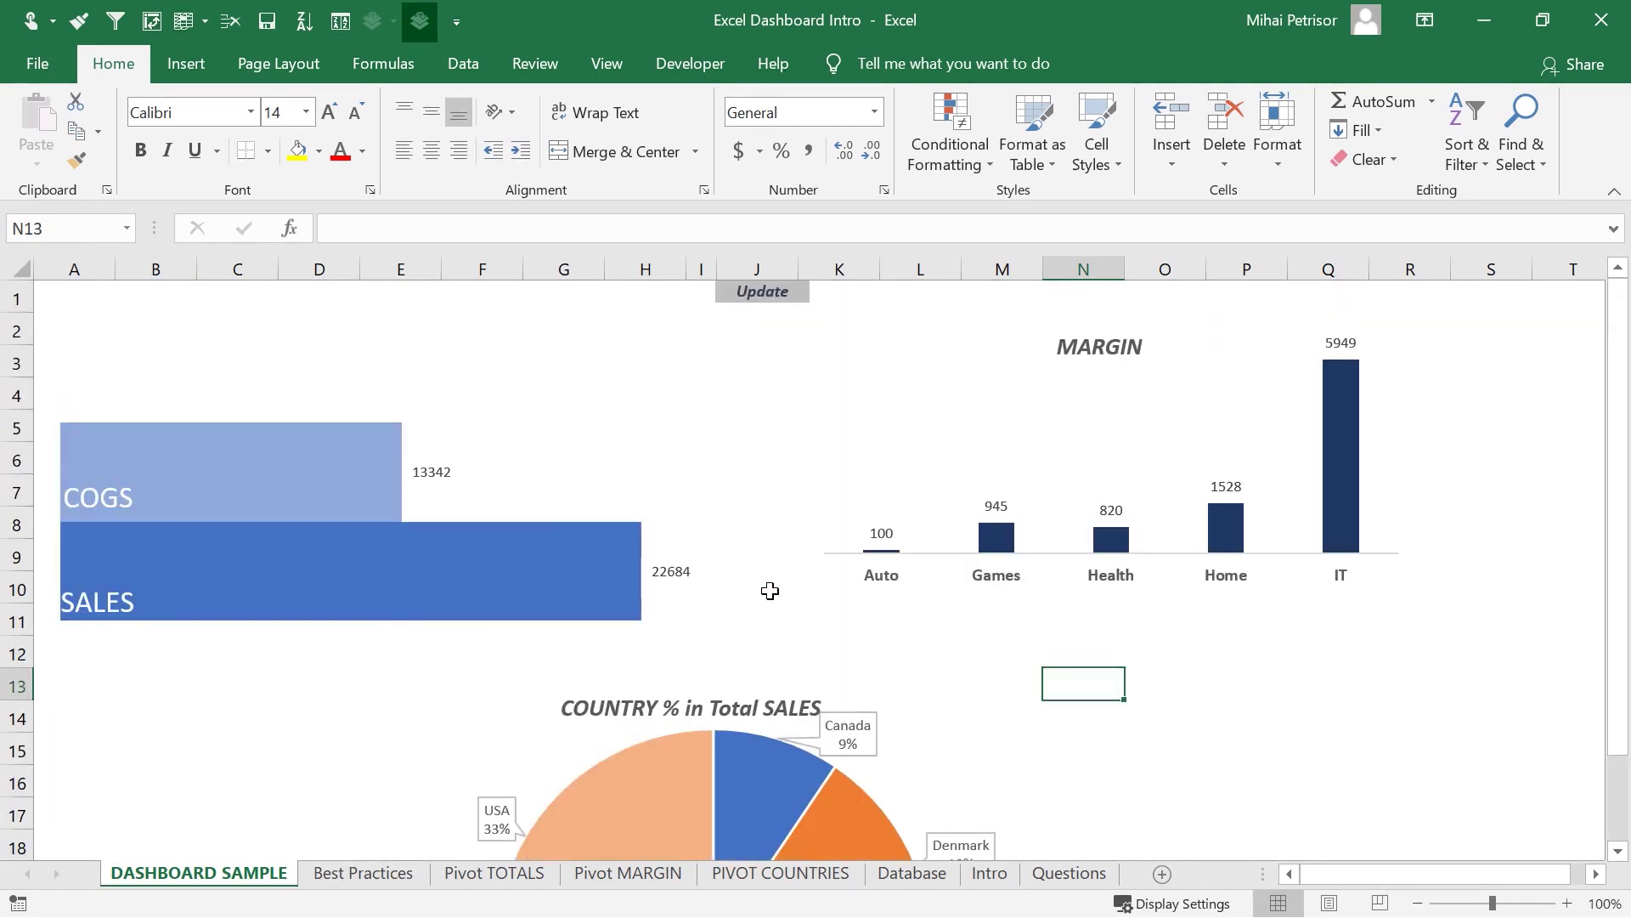
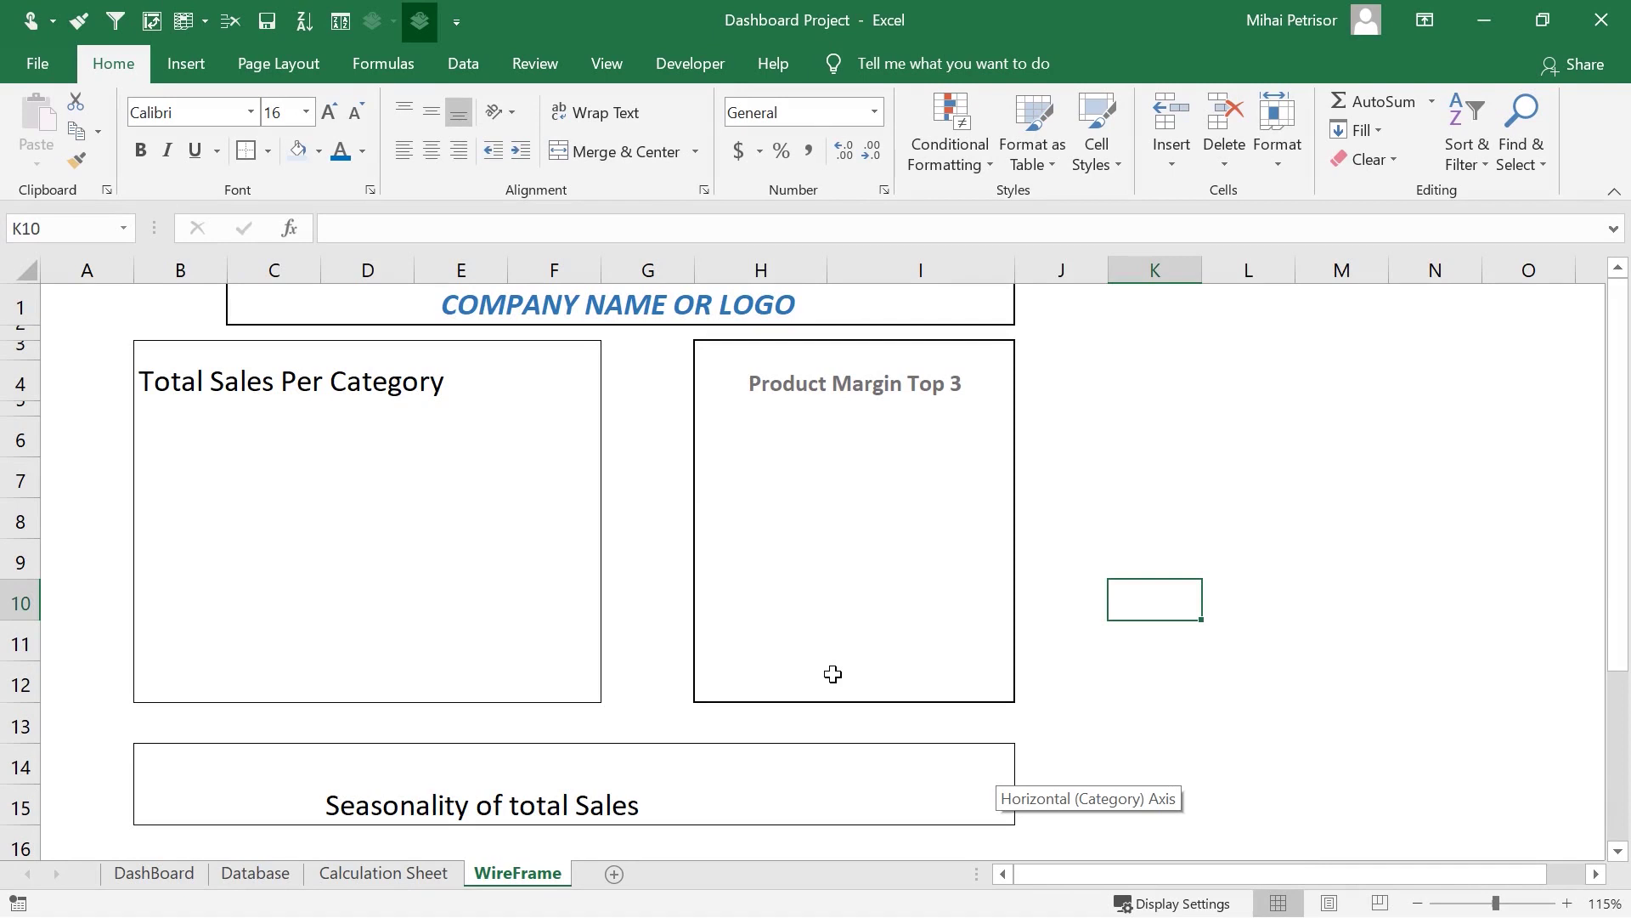
- Review the wireframe layout, and go through the Date, Product Description, Sales, COGS, Margin and Month columns on the Database sheet
left_click(1086, 507)
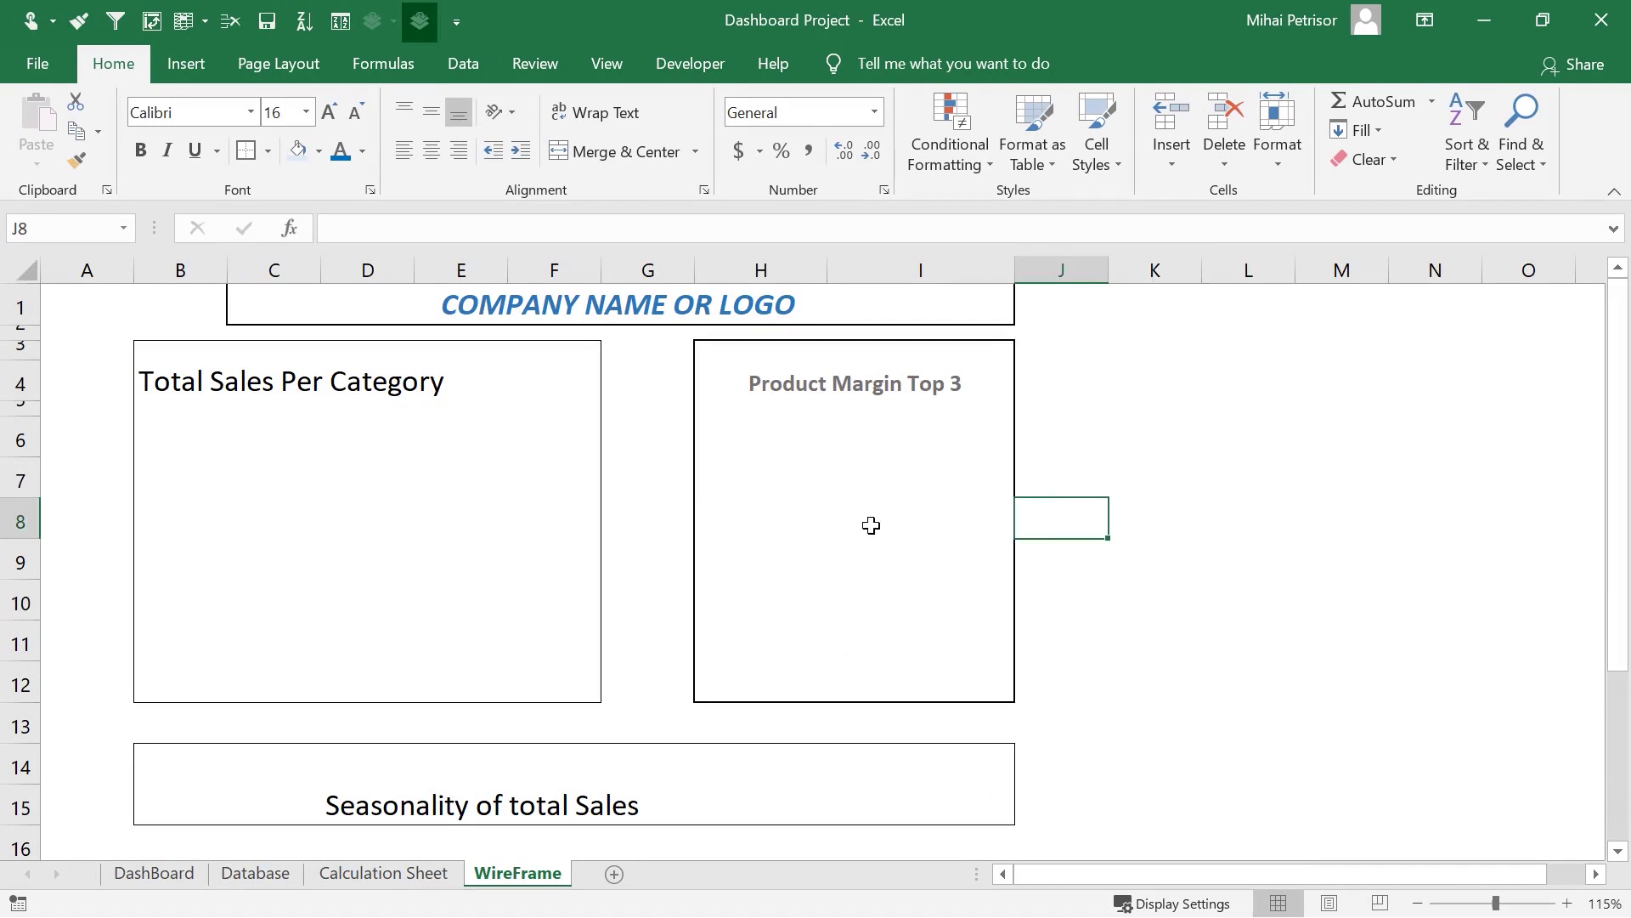
left_click(68, 473)
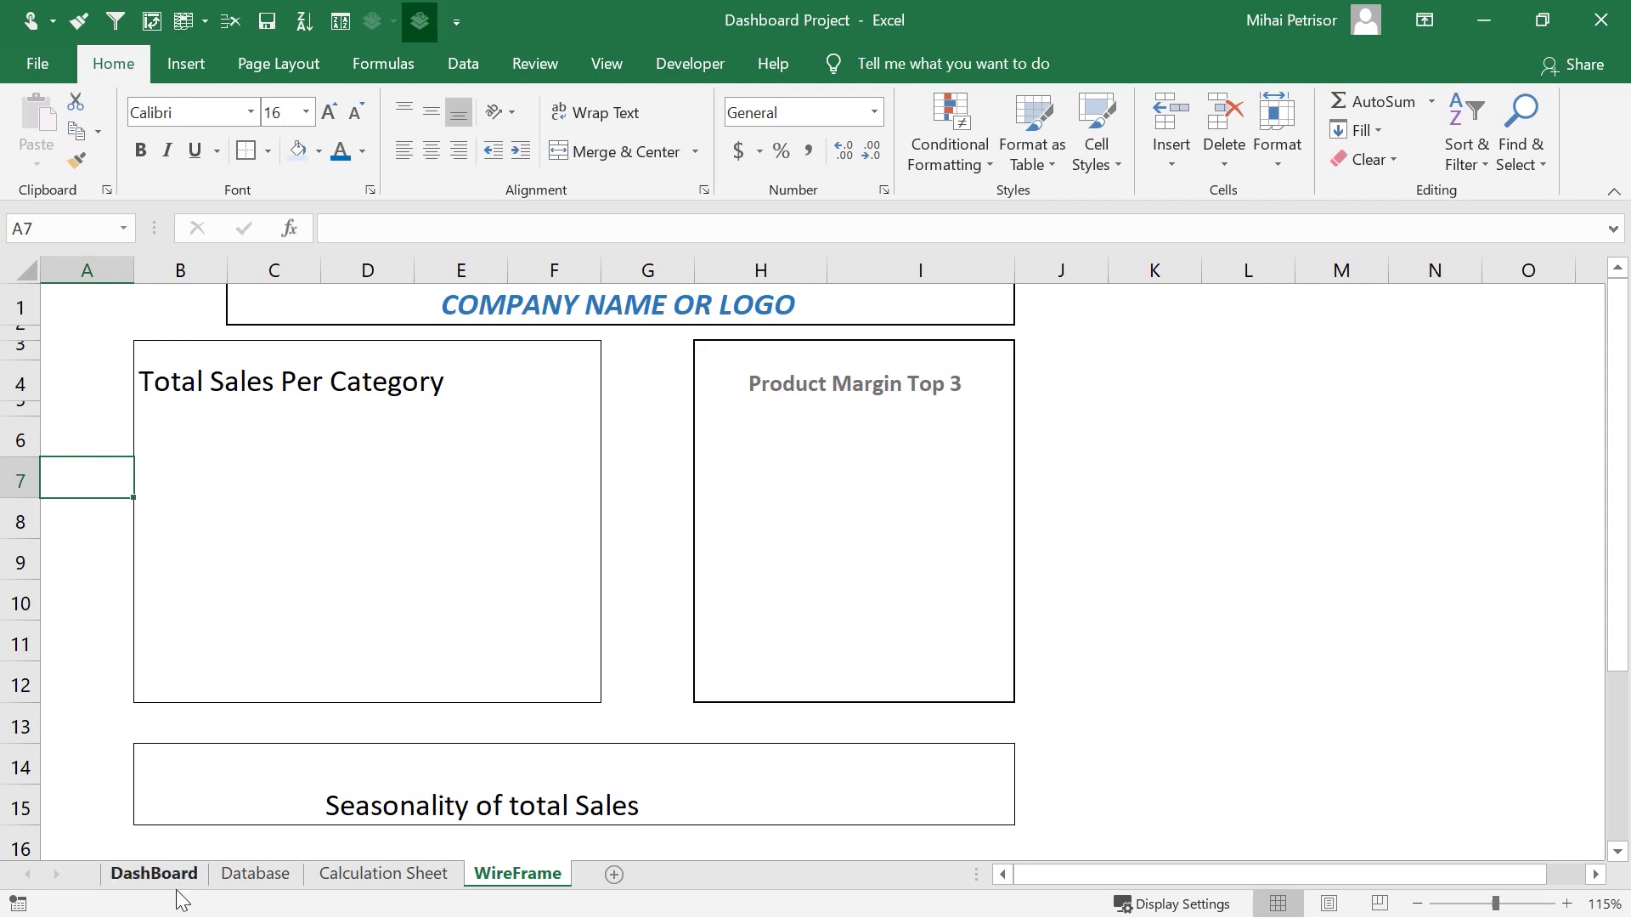
left_click(274, 884)
left_click(350, 438)
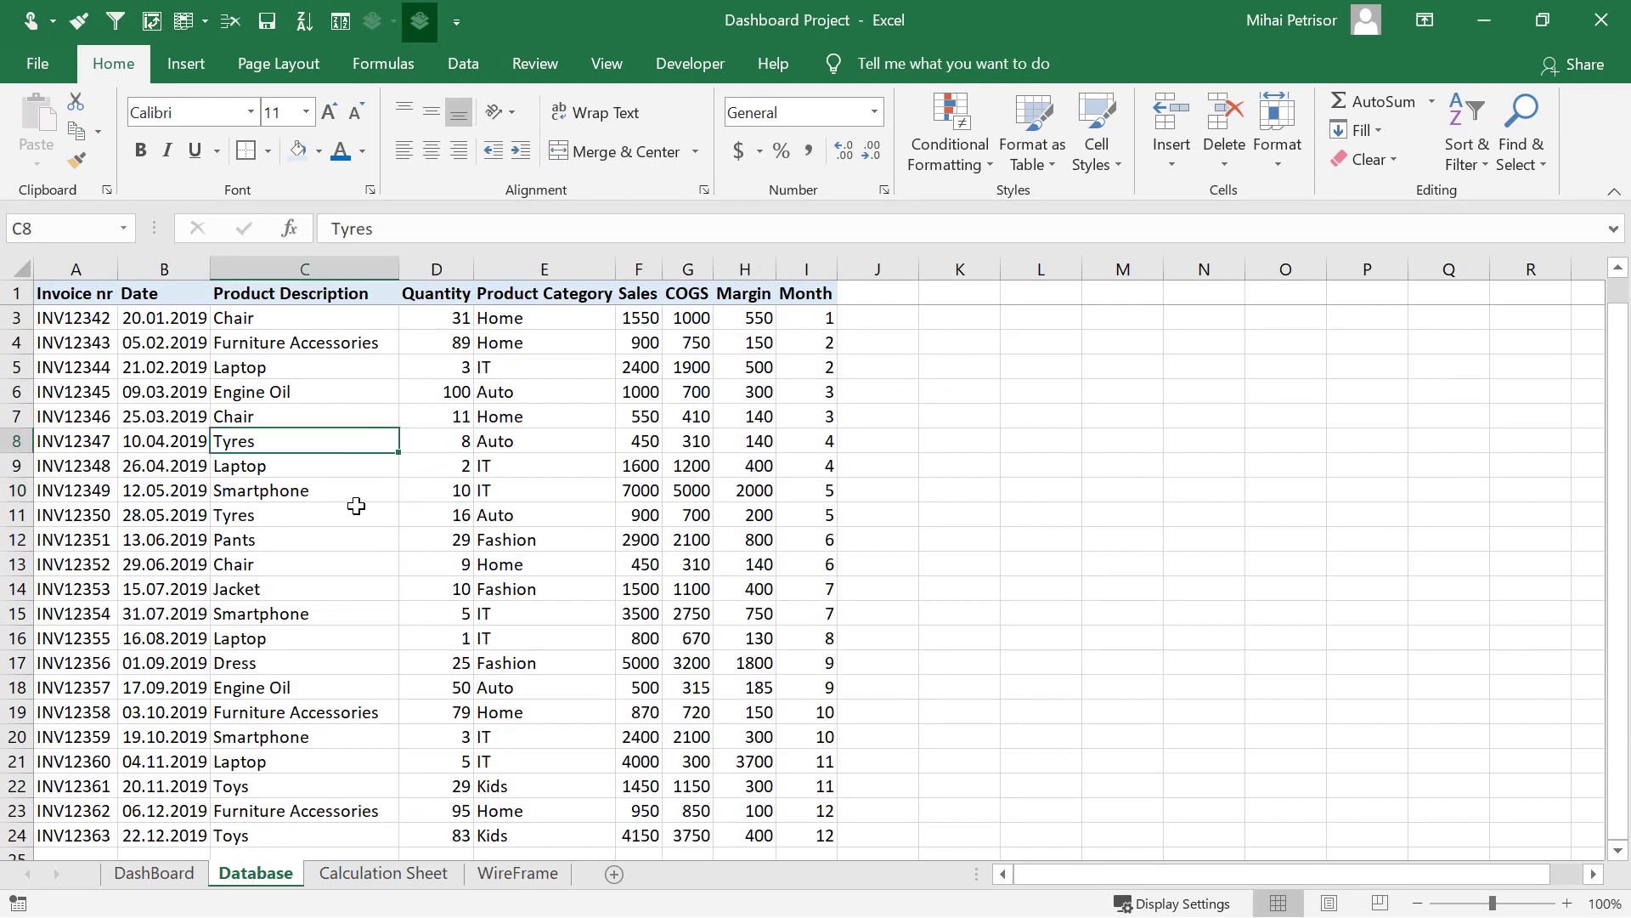
left_click(182, 346)
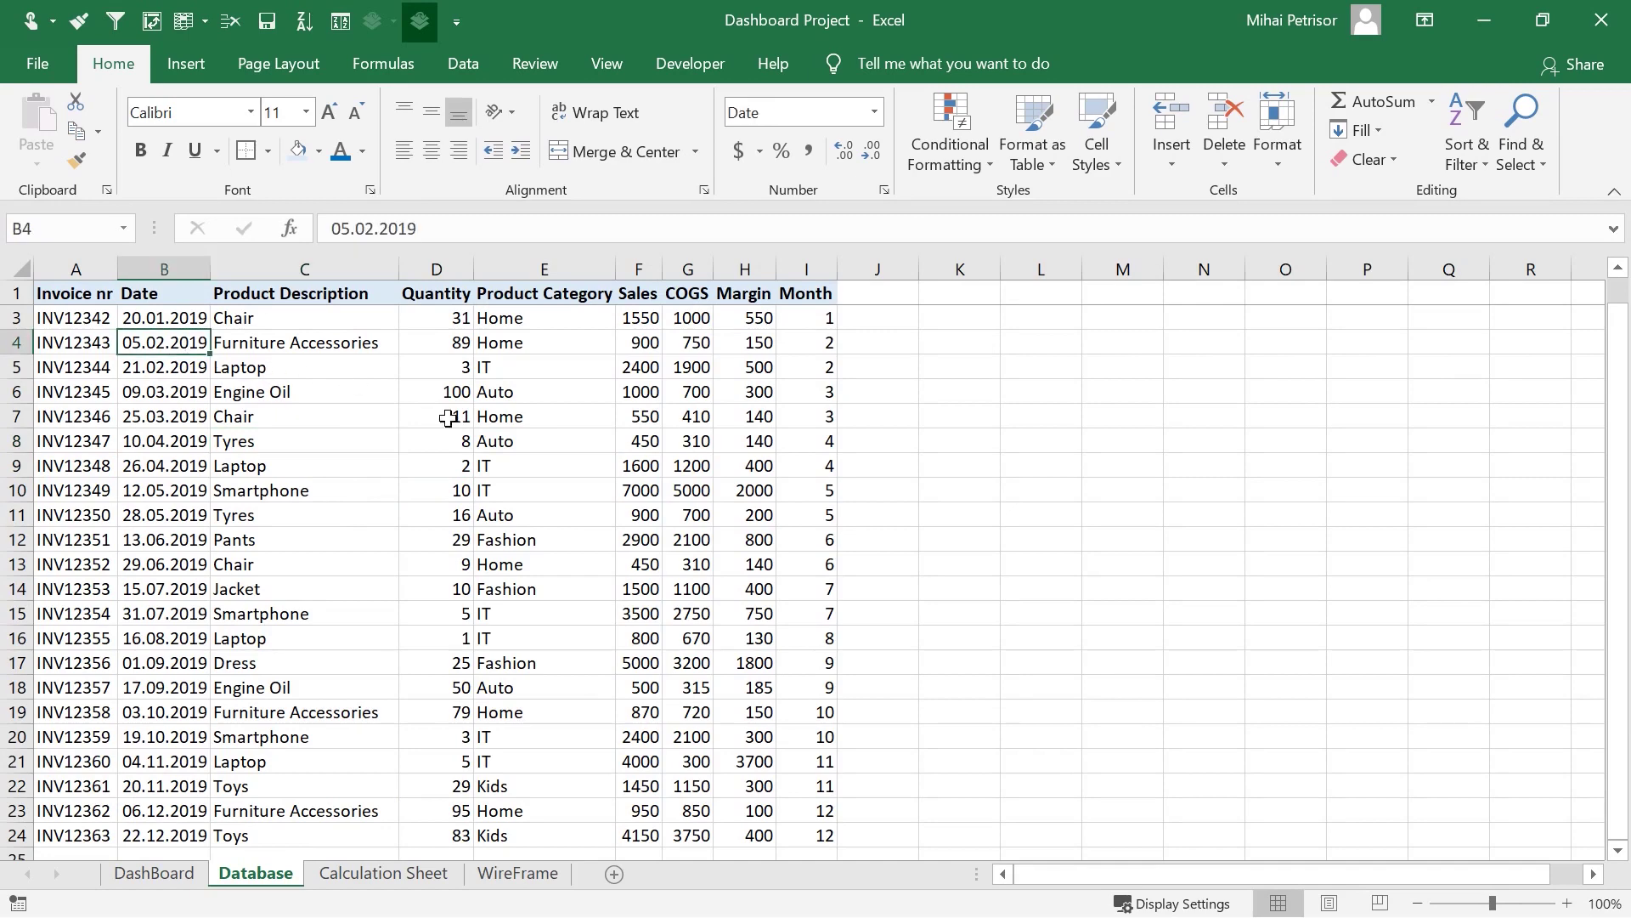
scroll(693, 451, "down", 1)
scroll(697, 425, "up", 1)
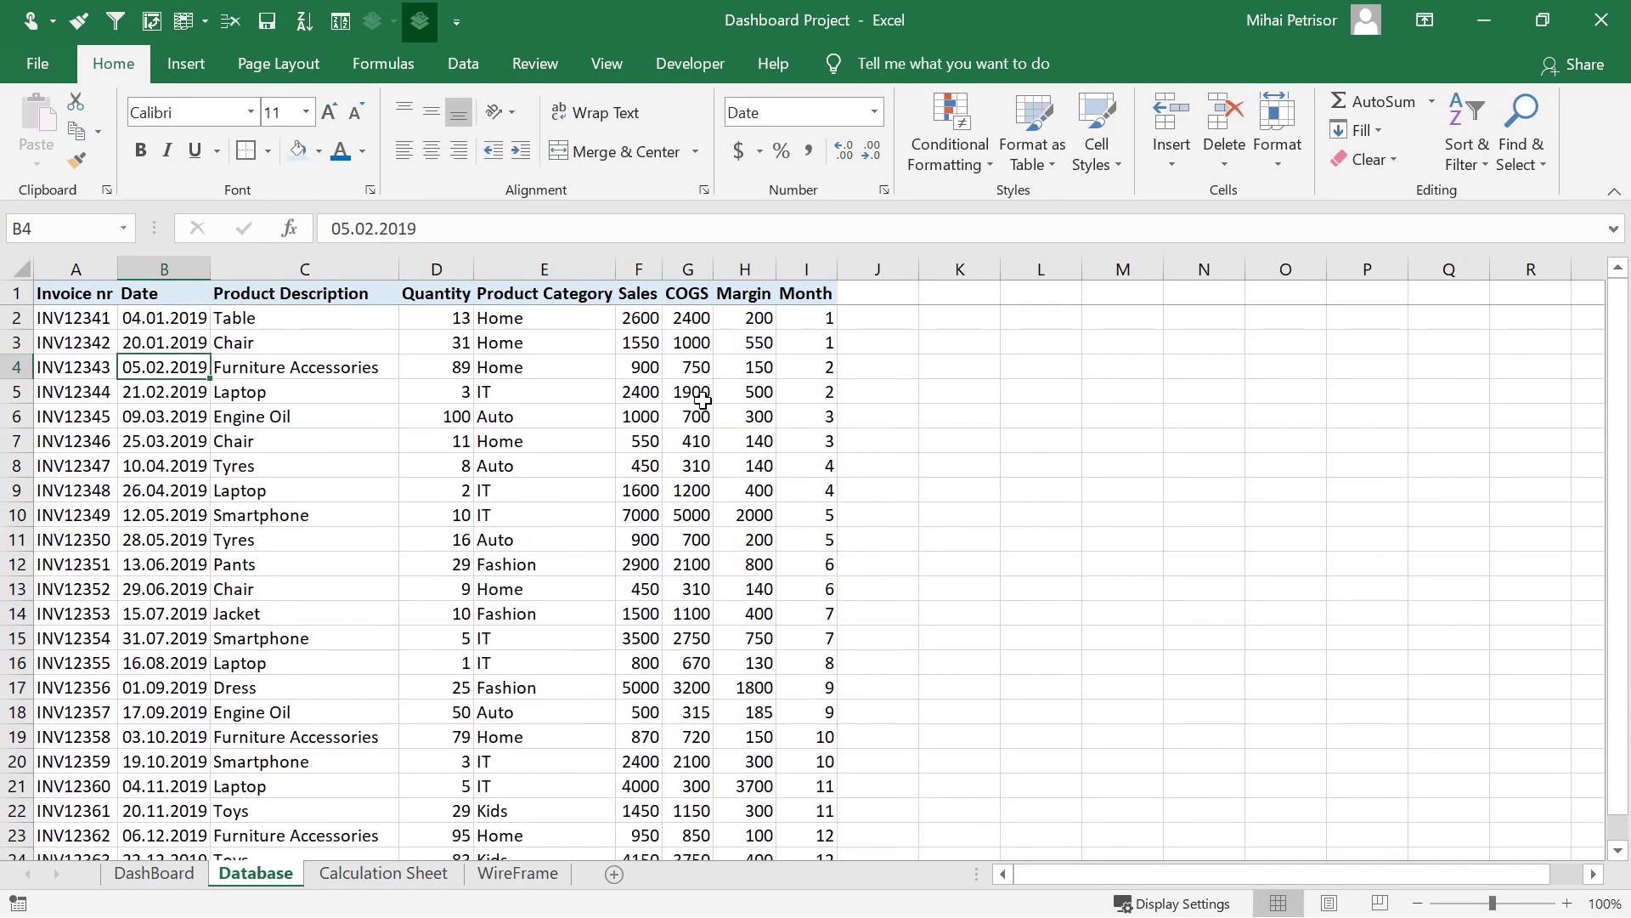
left_click(641, 342)
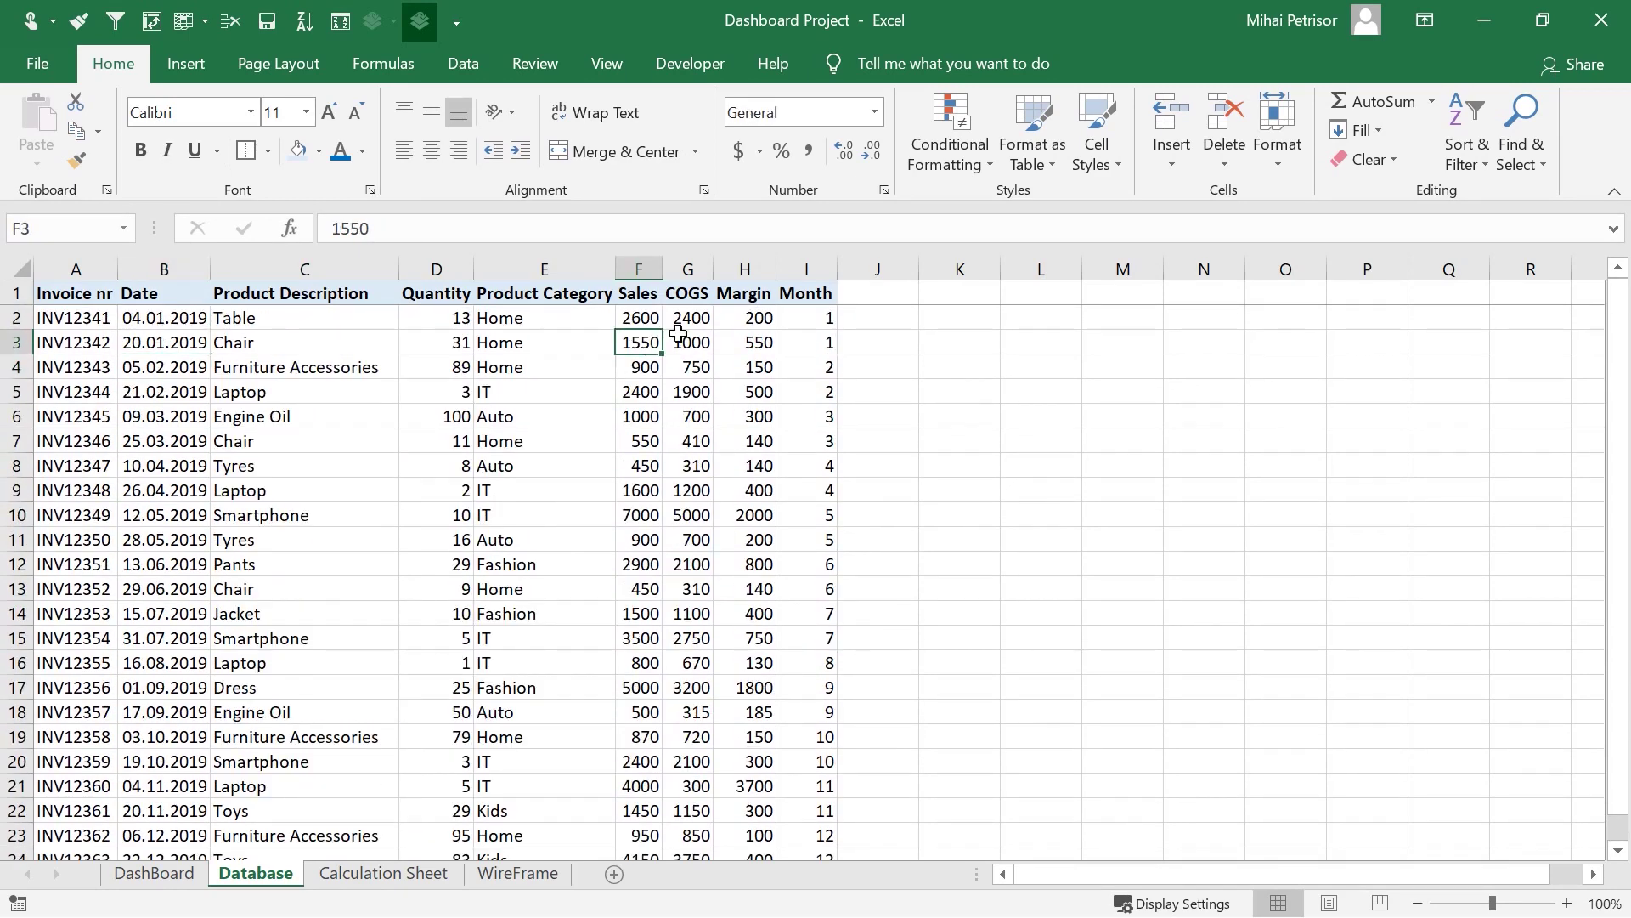
left_click(688, 342)
left_click(744, 343)
left_click(806, 344)
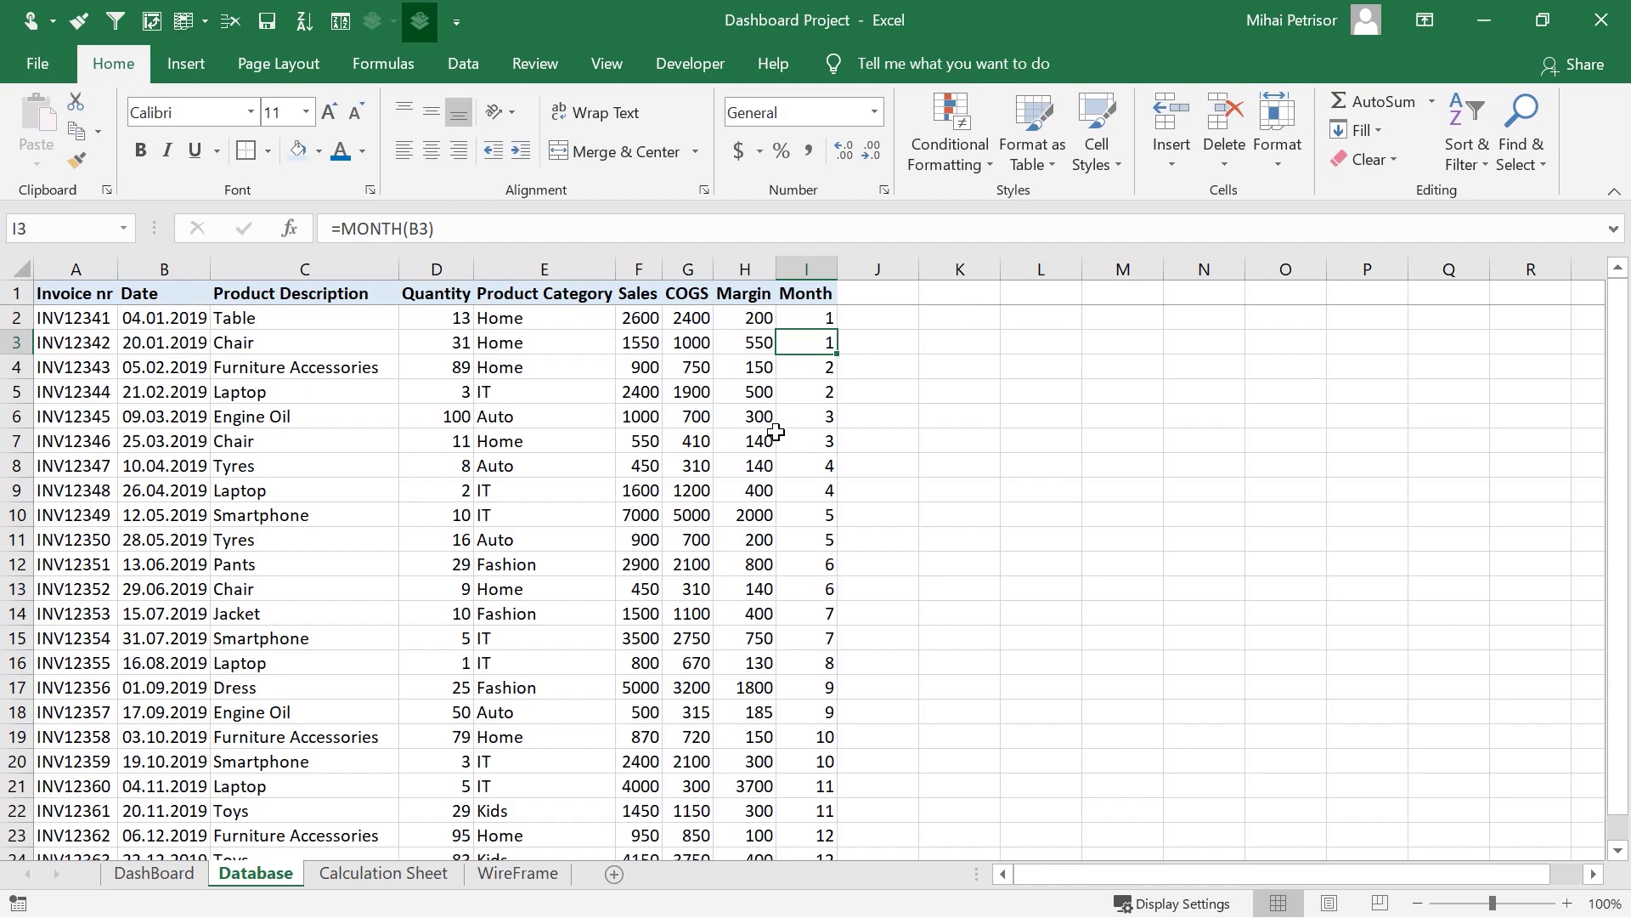
- Compare the WireFrame and Database sheets with the pivot tables on the Calculation Sheet and the finished charts on the DashBoard sheet
left_click(503, 871)
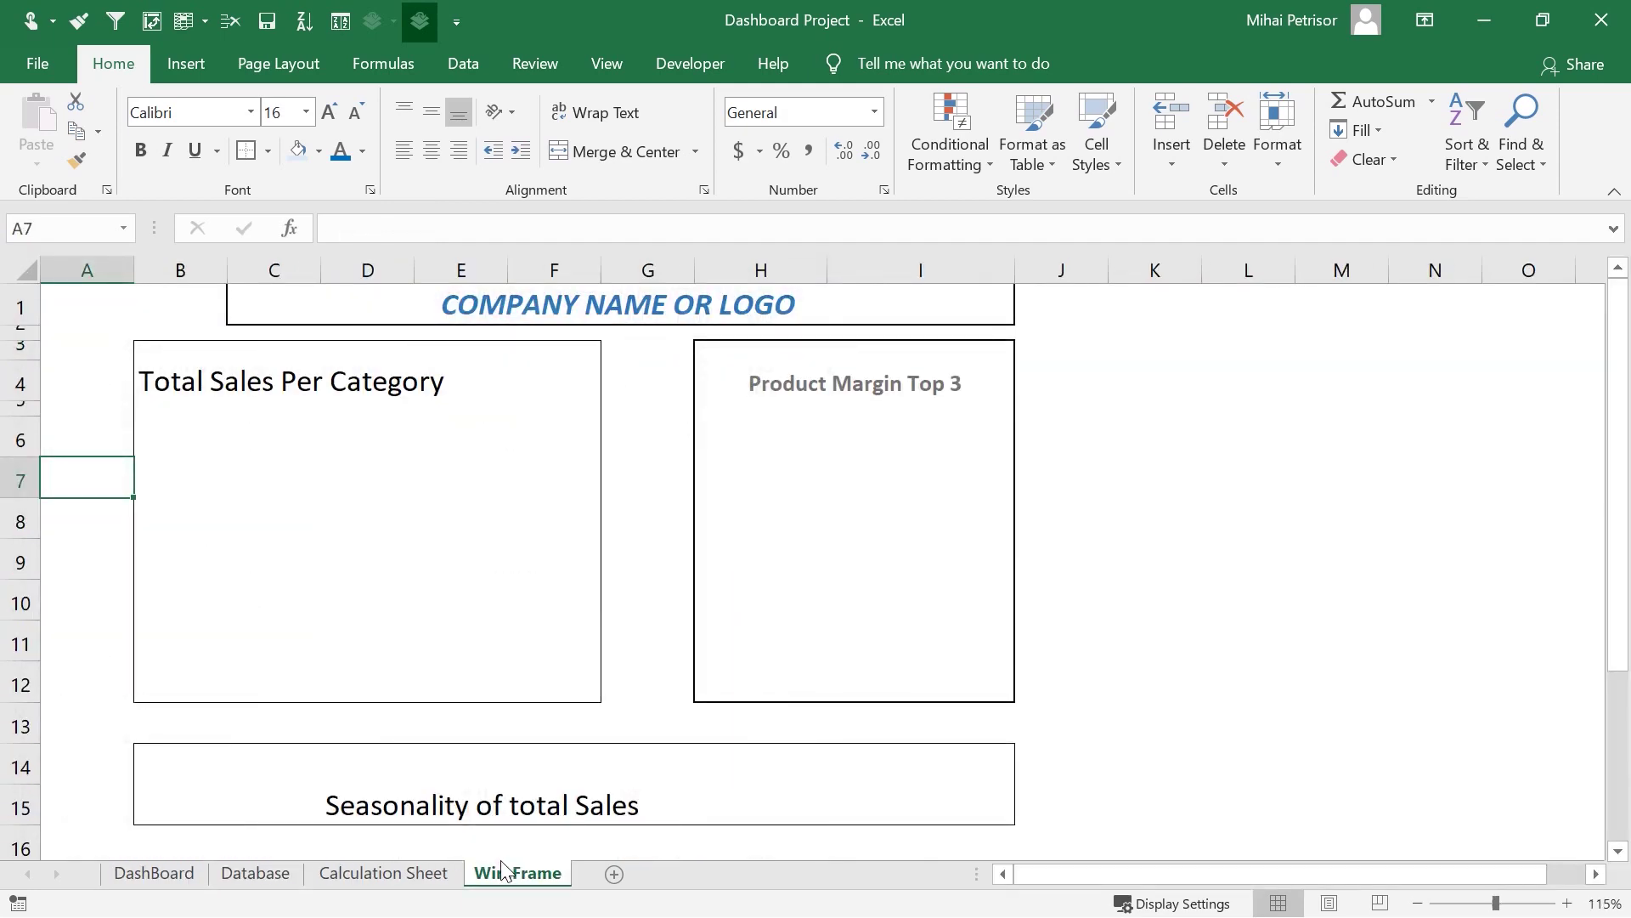
left_click(271, 875)
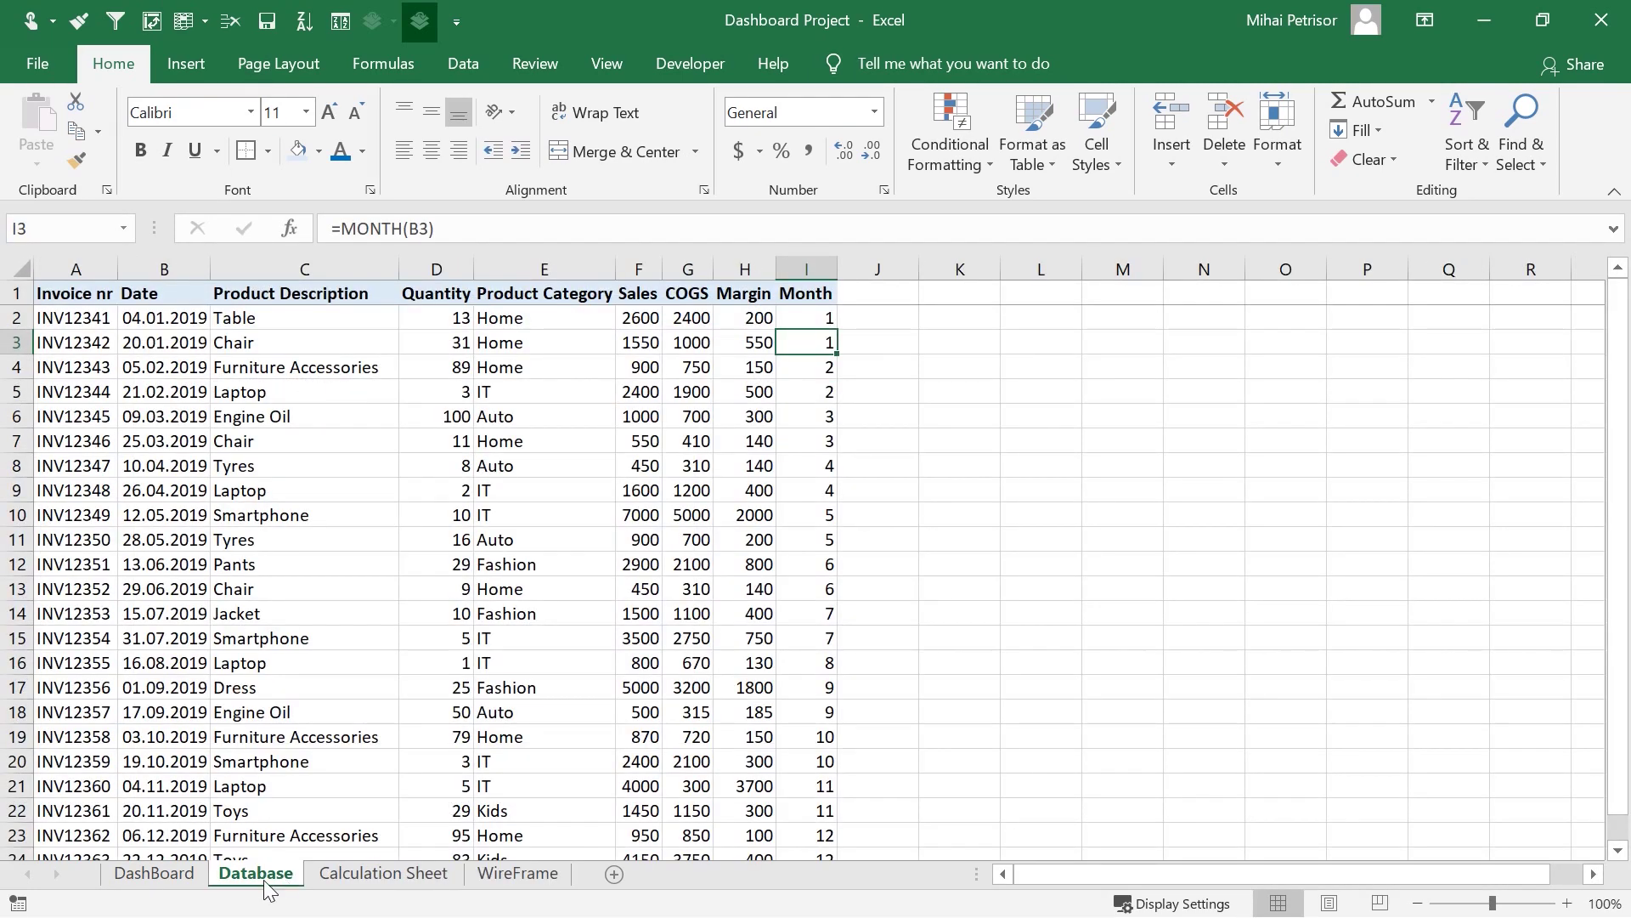
left_click(276, 525)
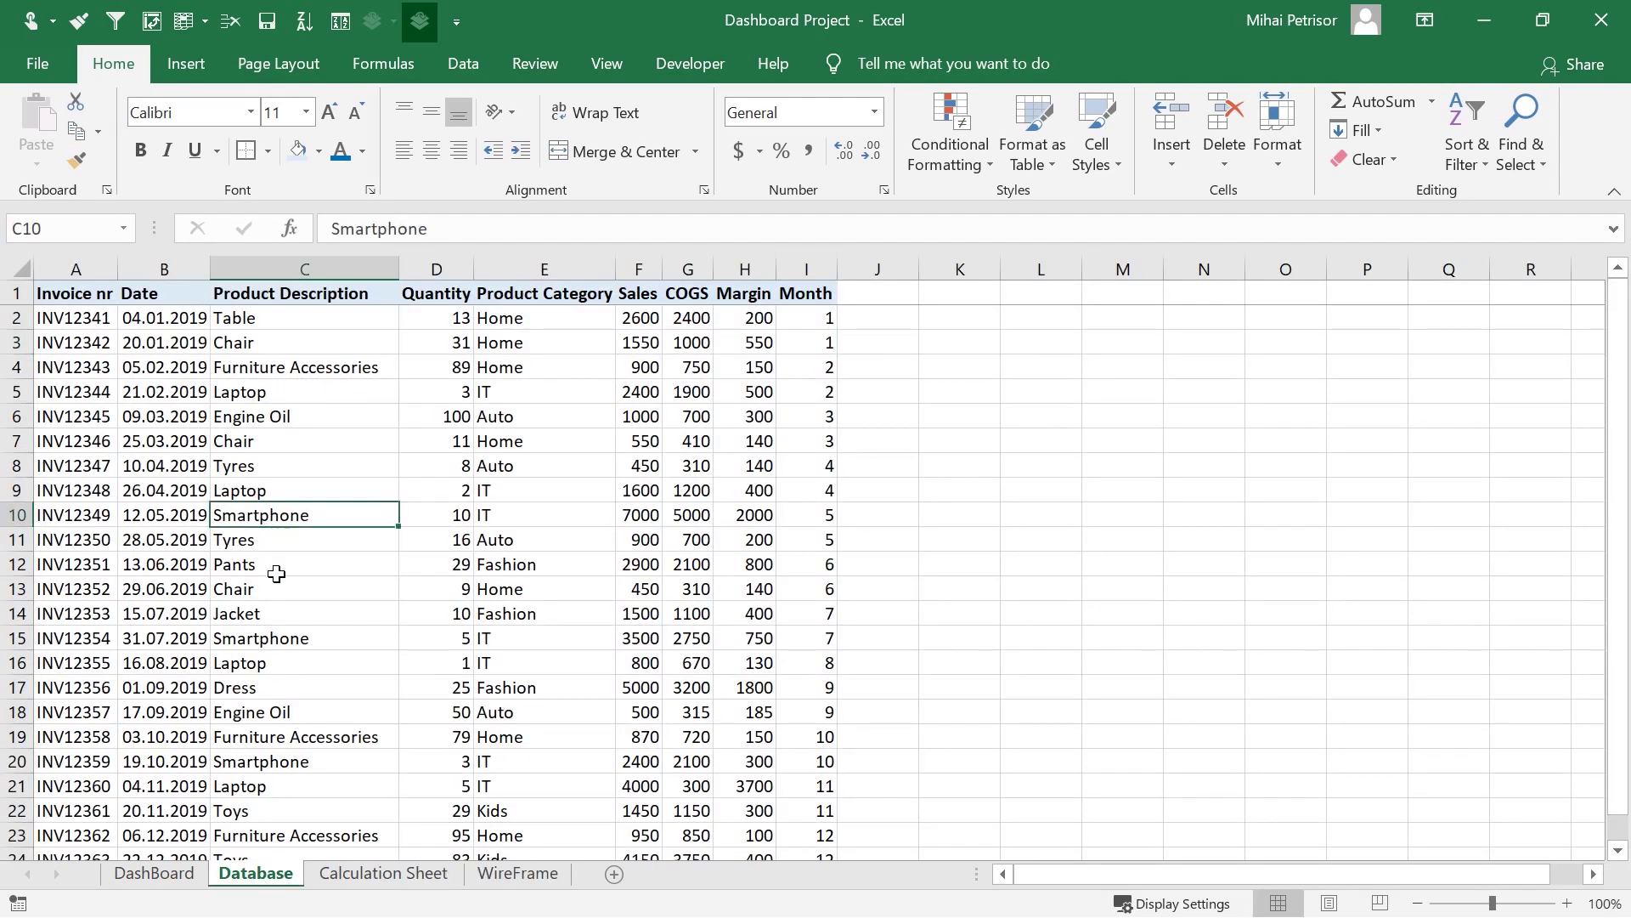
left_click(370, 876)
scroll(518, 663, "up", 2)
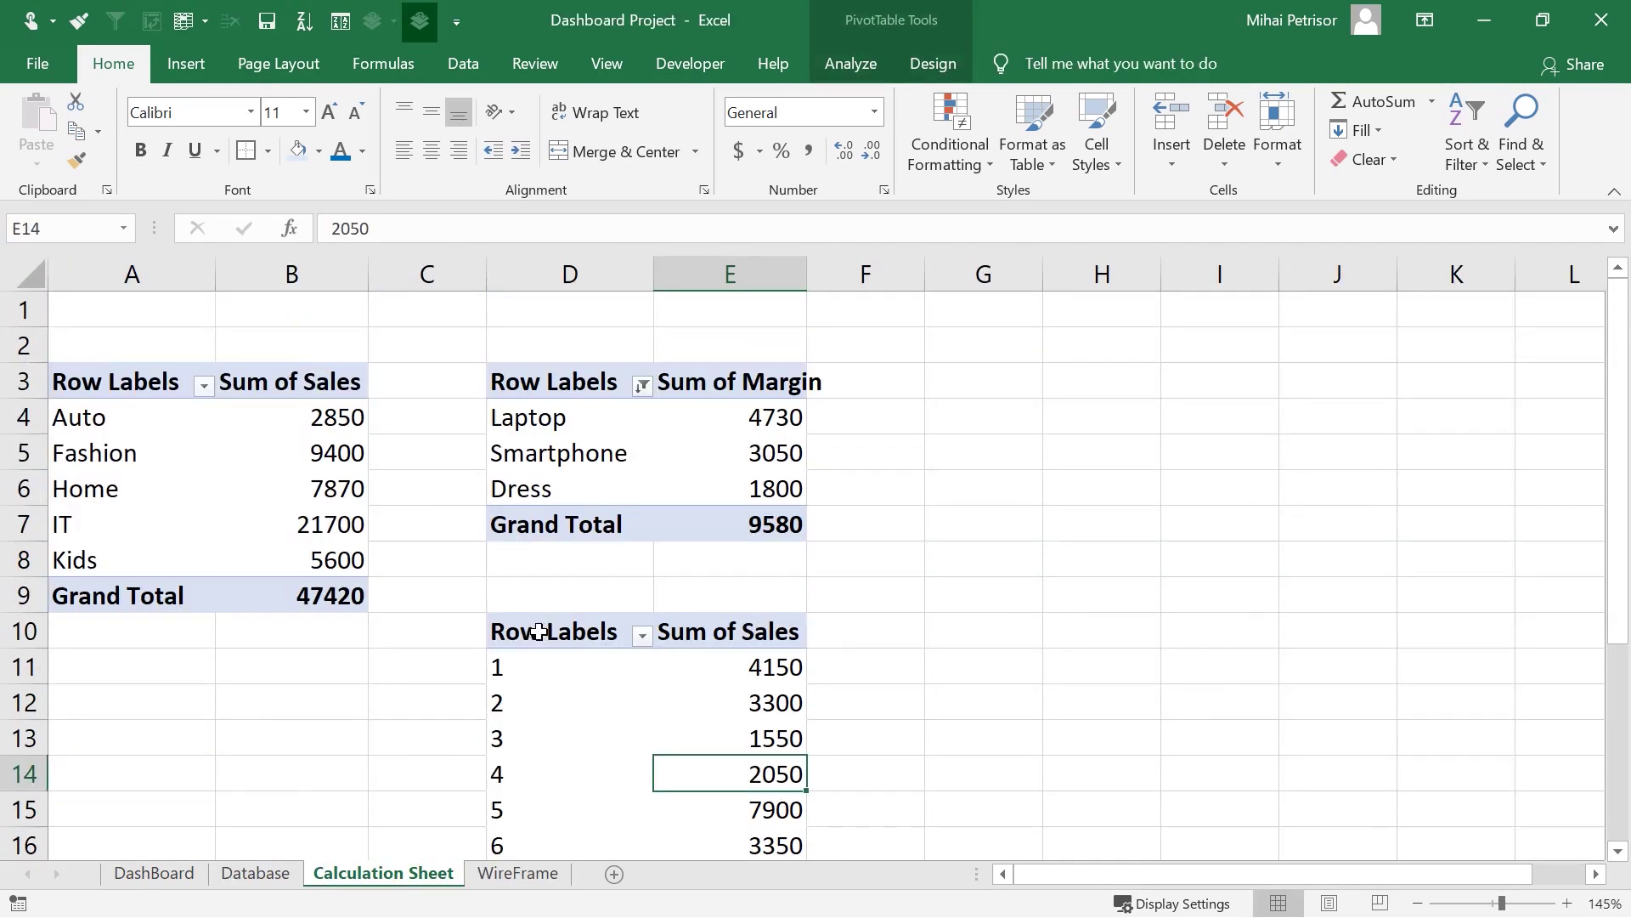
left_click(198, 875)
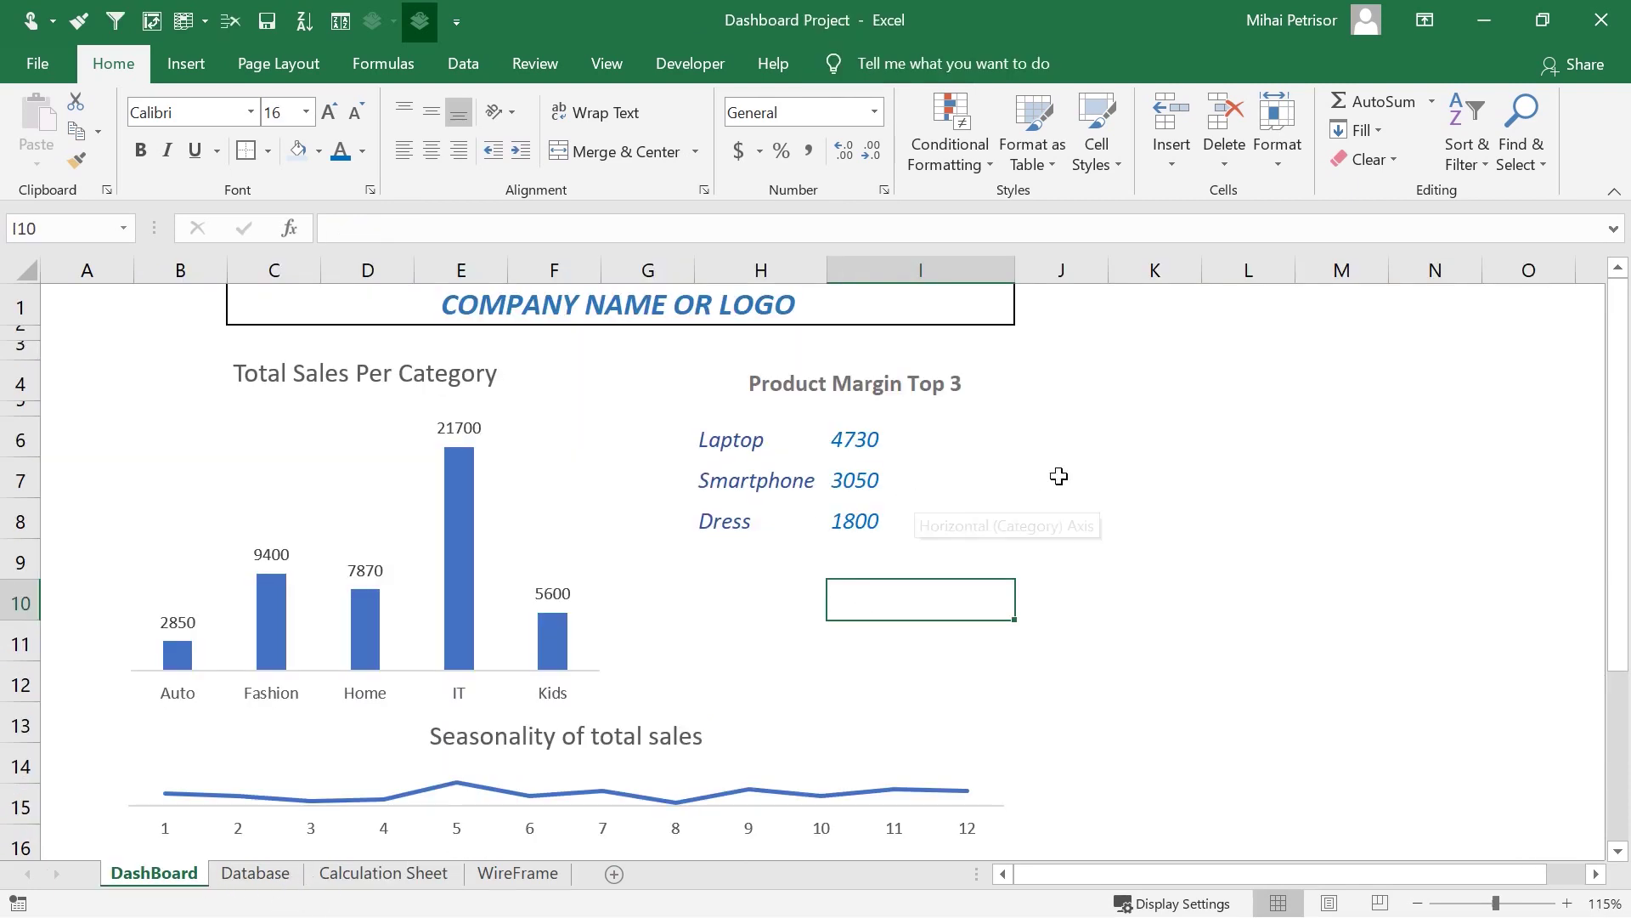
left_click(1083, 442)
left_click(1318, 450)
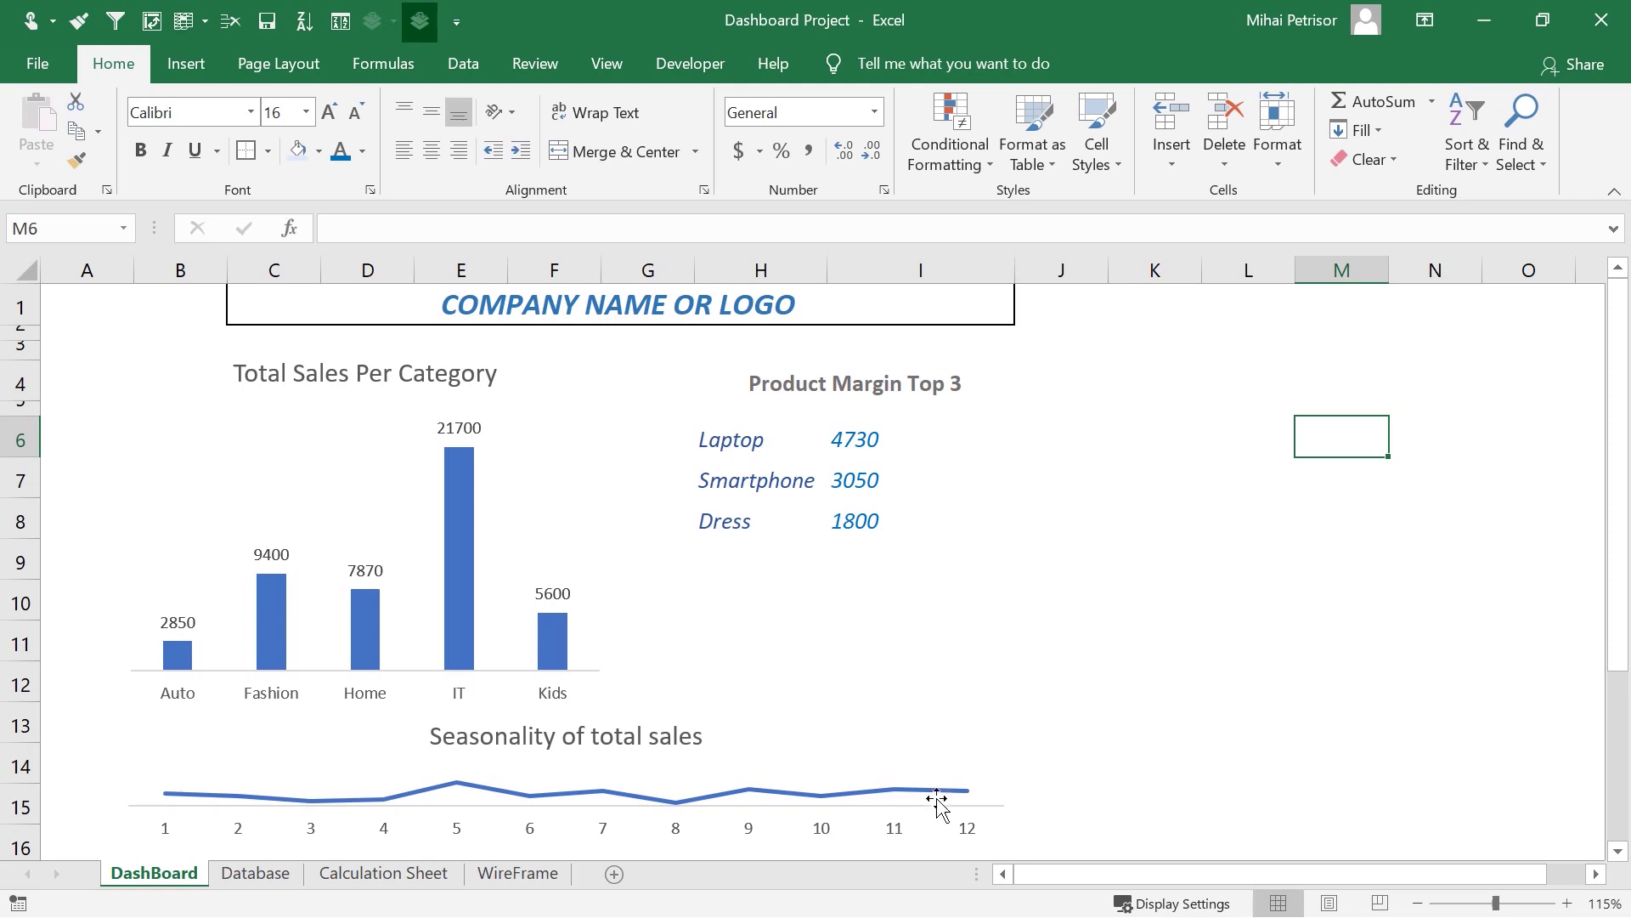
left_click(542, 884)
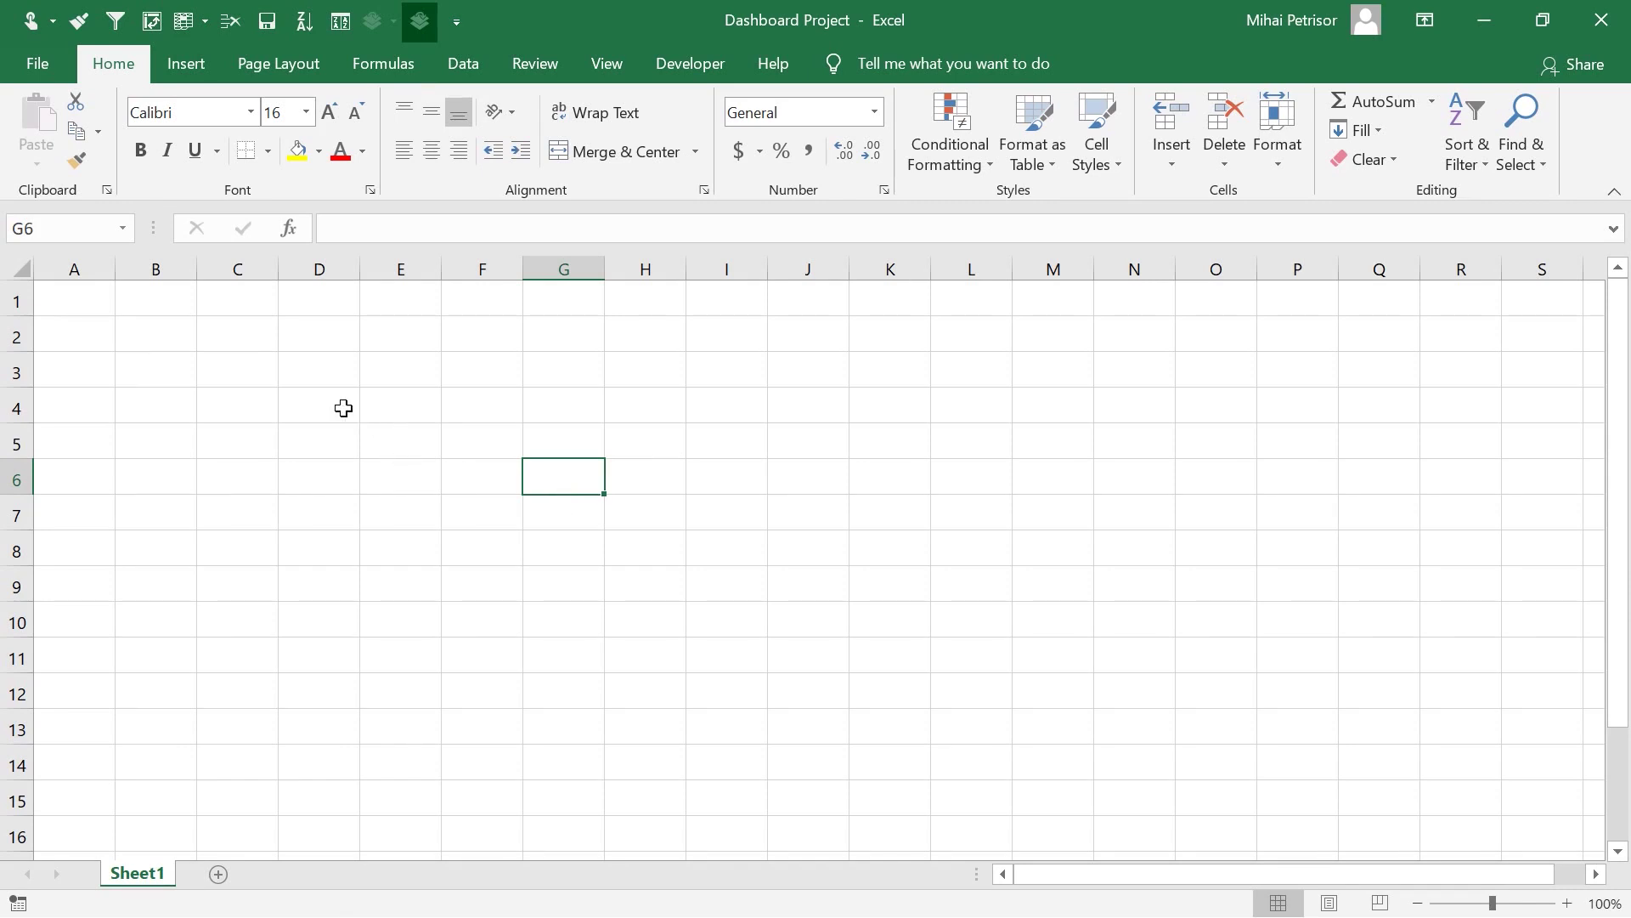
left_click(149, 337)
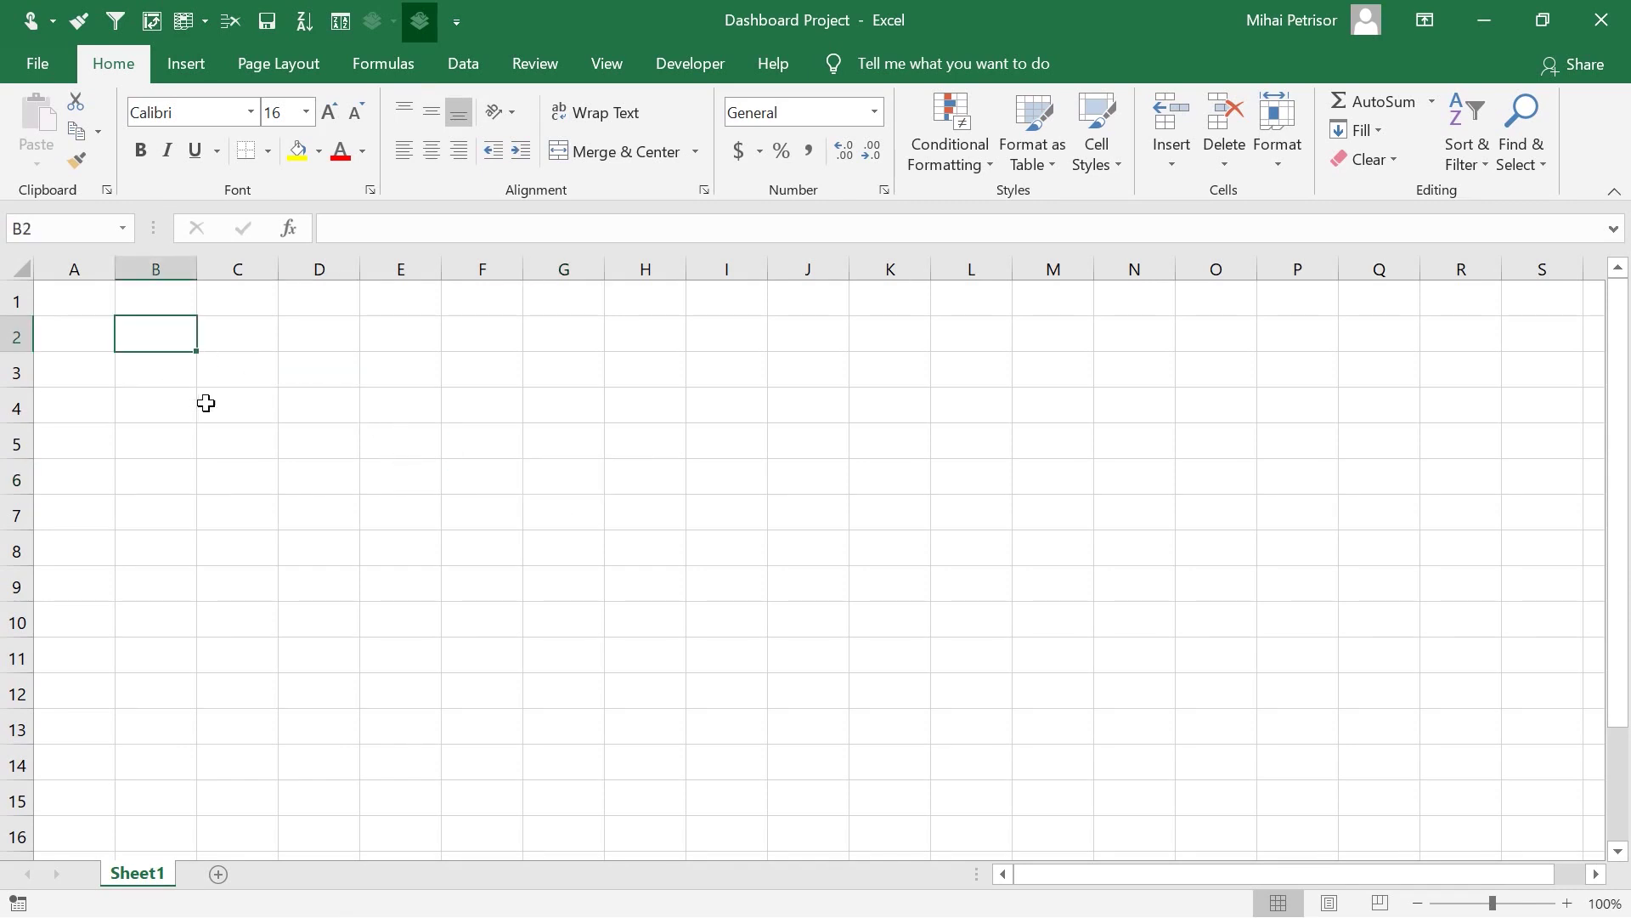
left_click(231, 441)
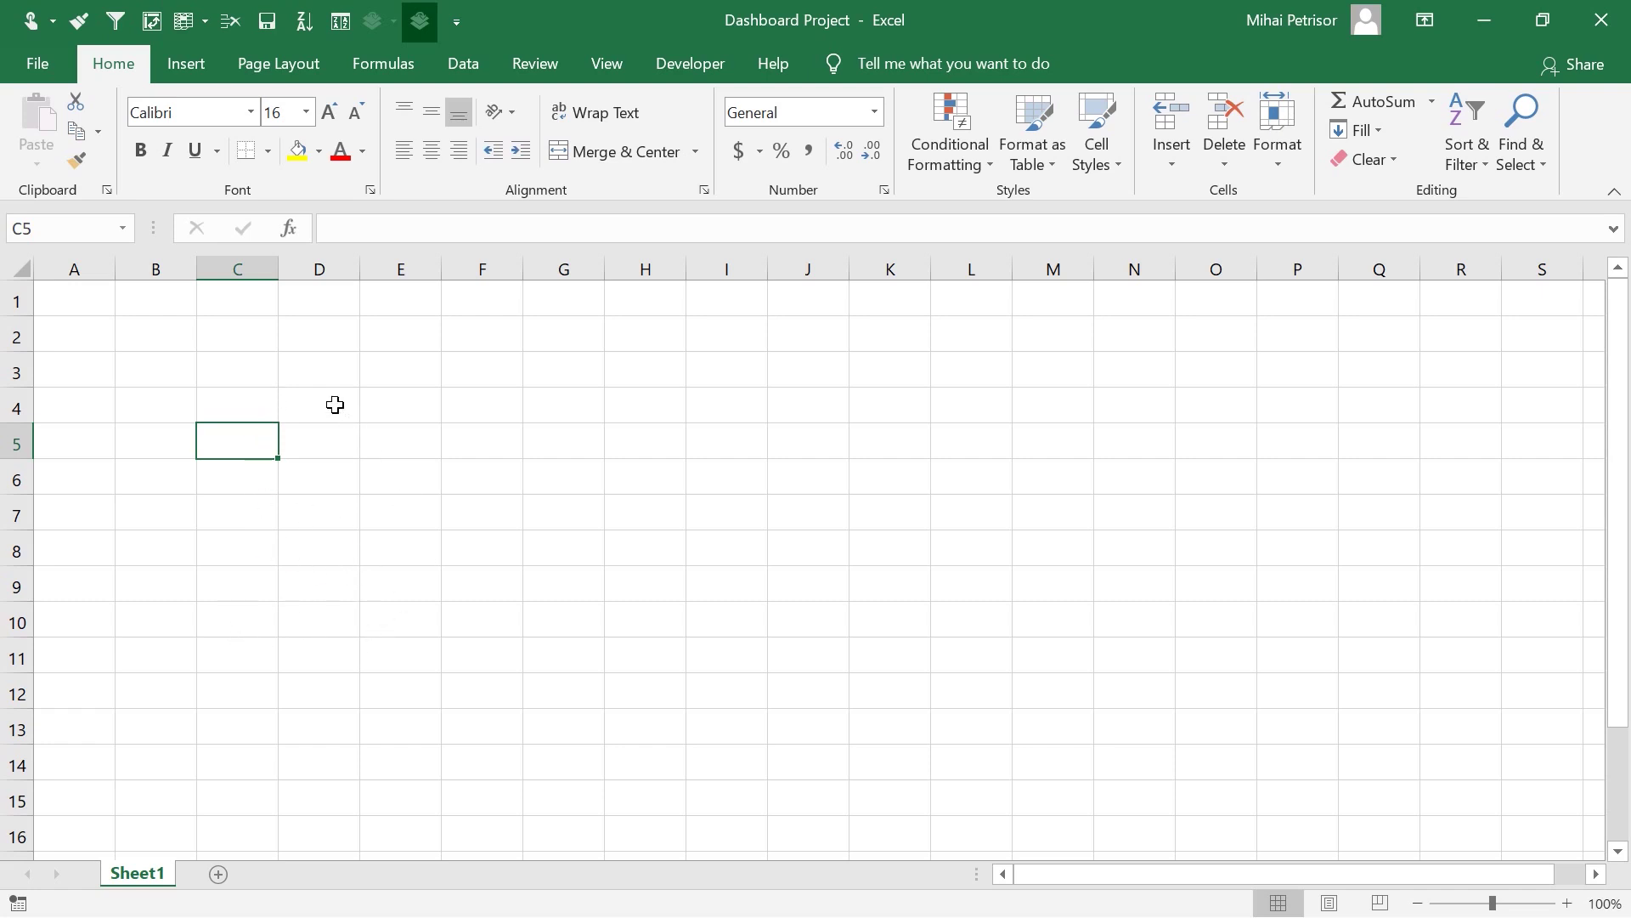
left_click(334, 374)
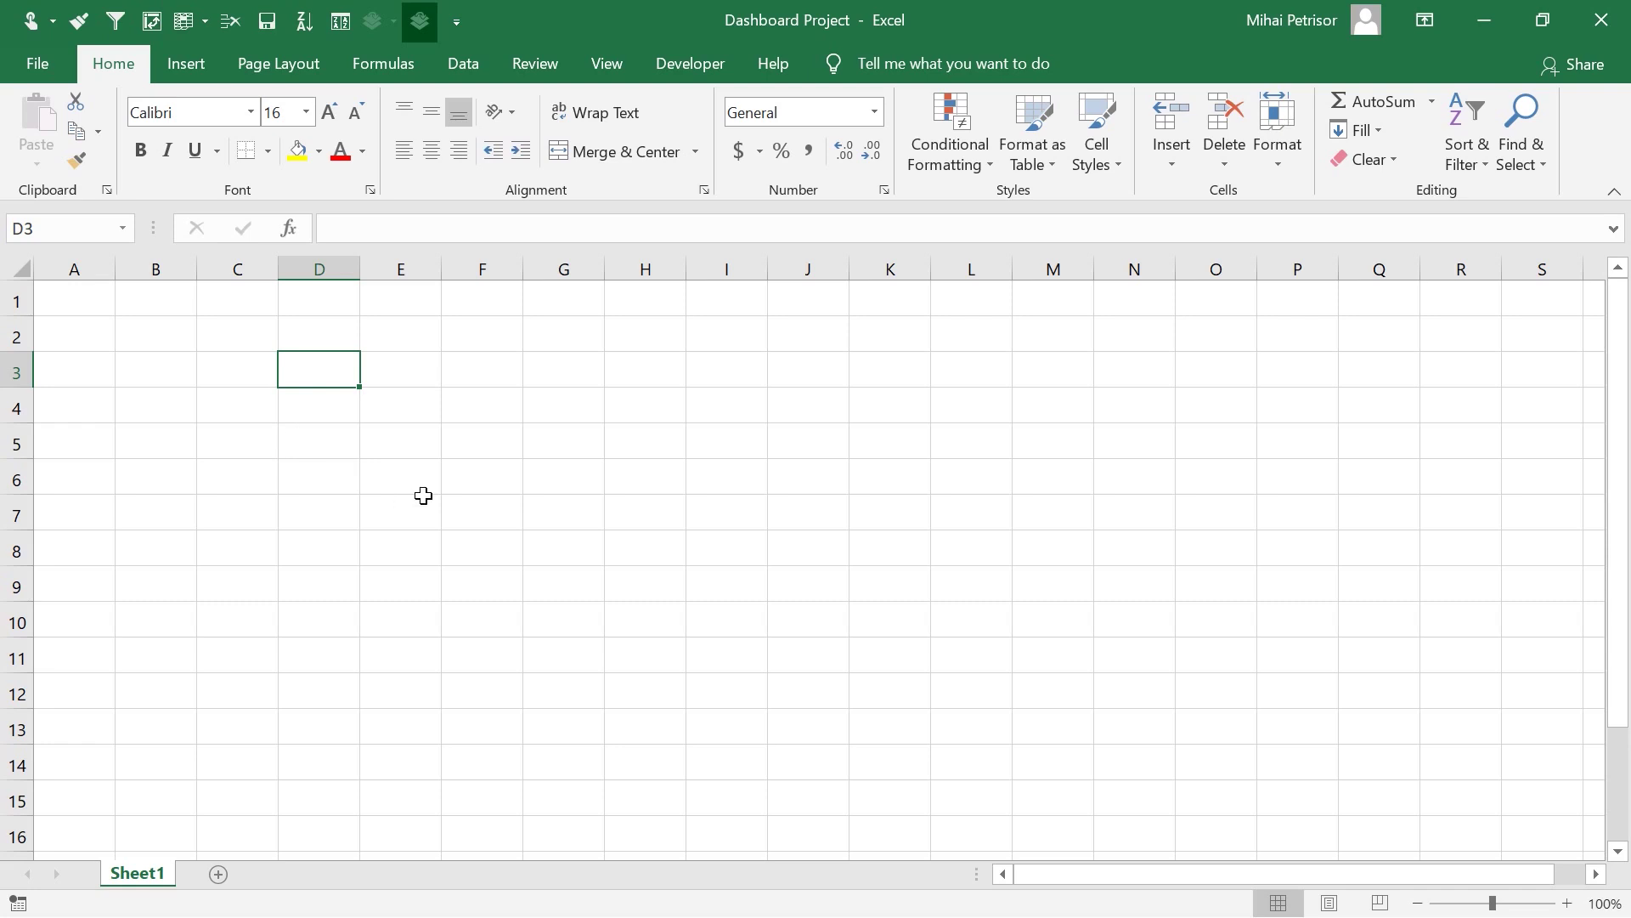
left_click(82, 337)
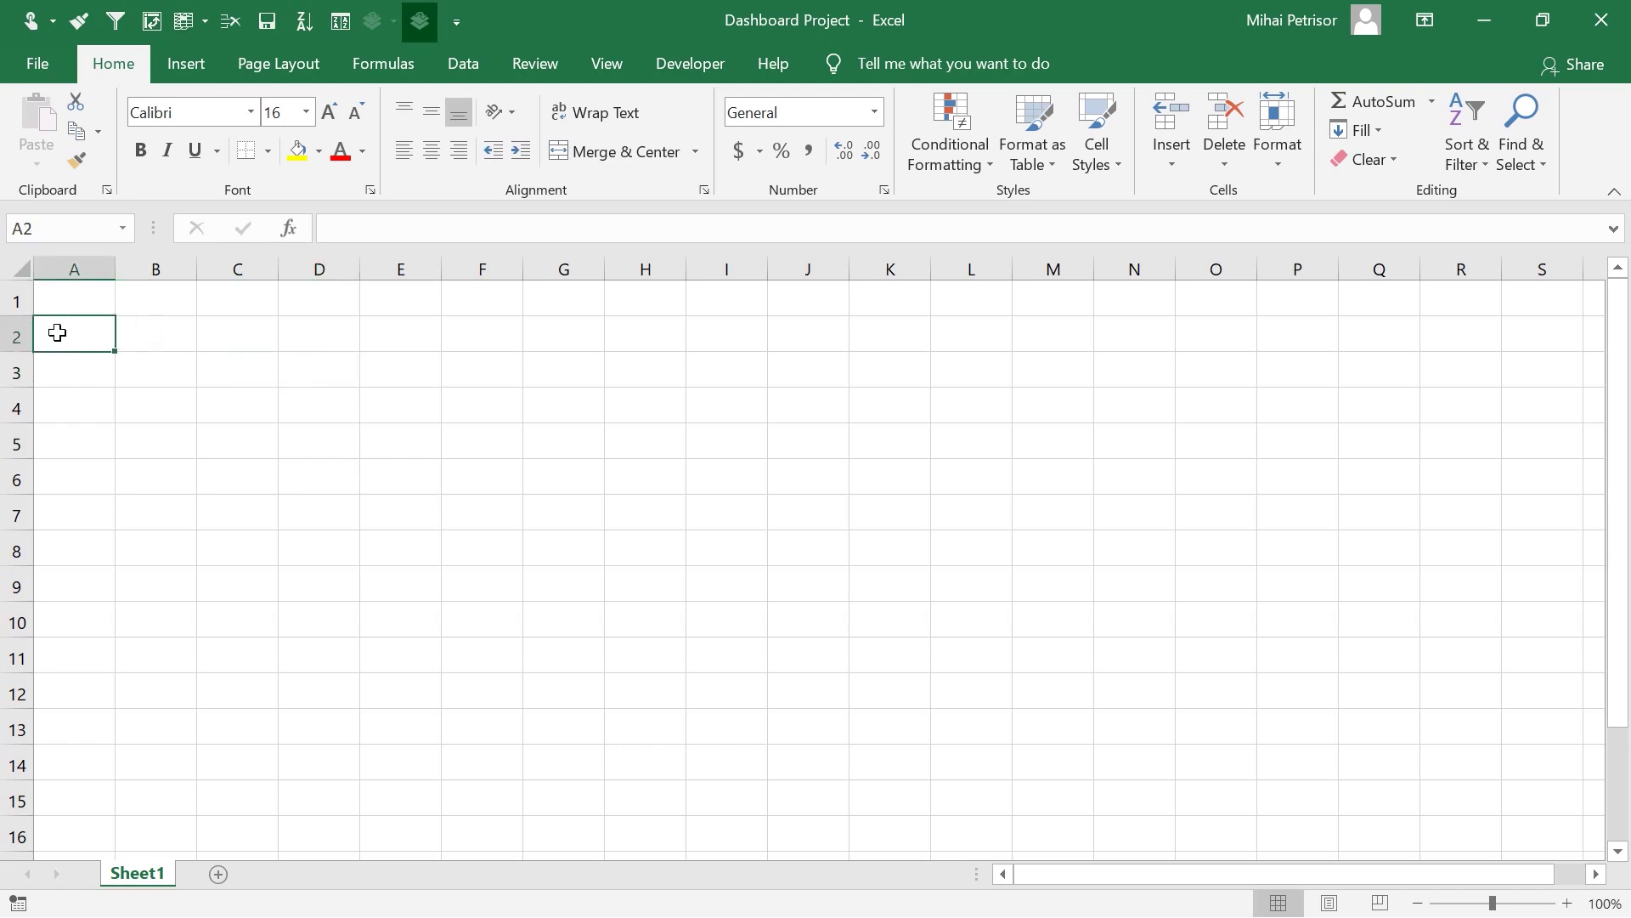
- Rename Sheet1 of the blank workbook as DashBoard
double_click(146, 875)
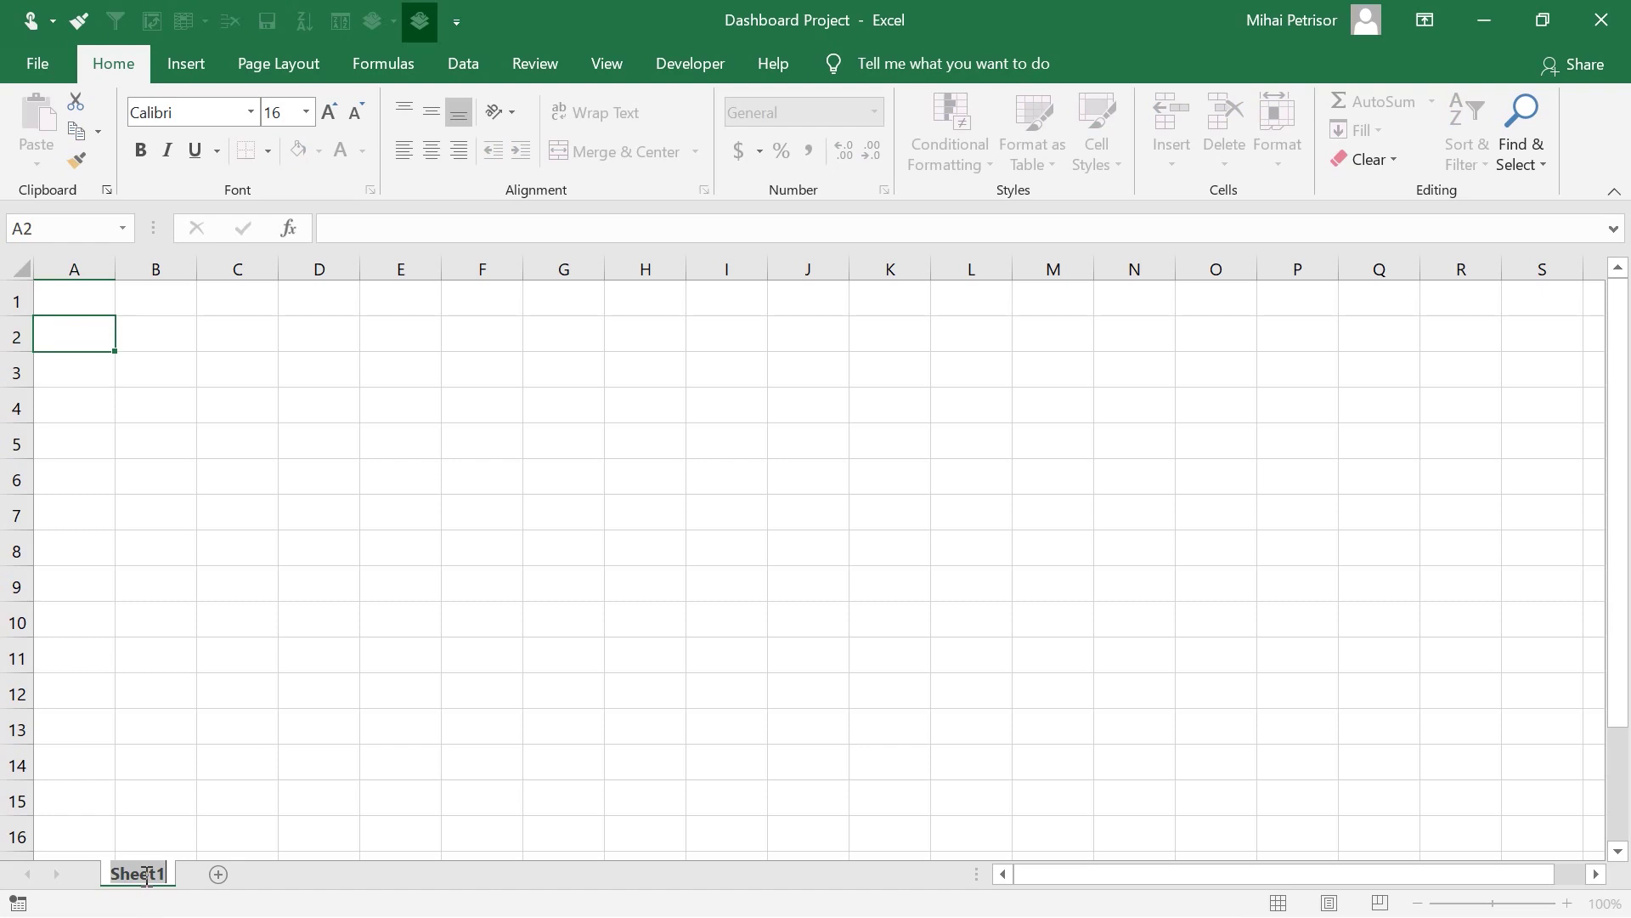
type("DashBoard")
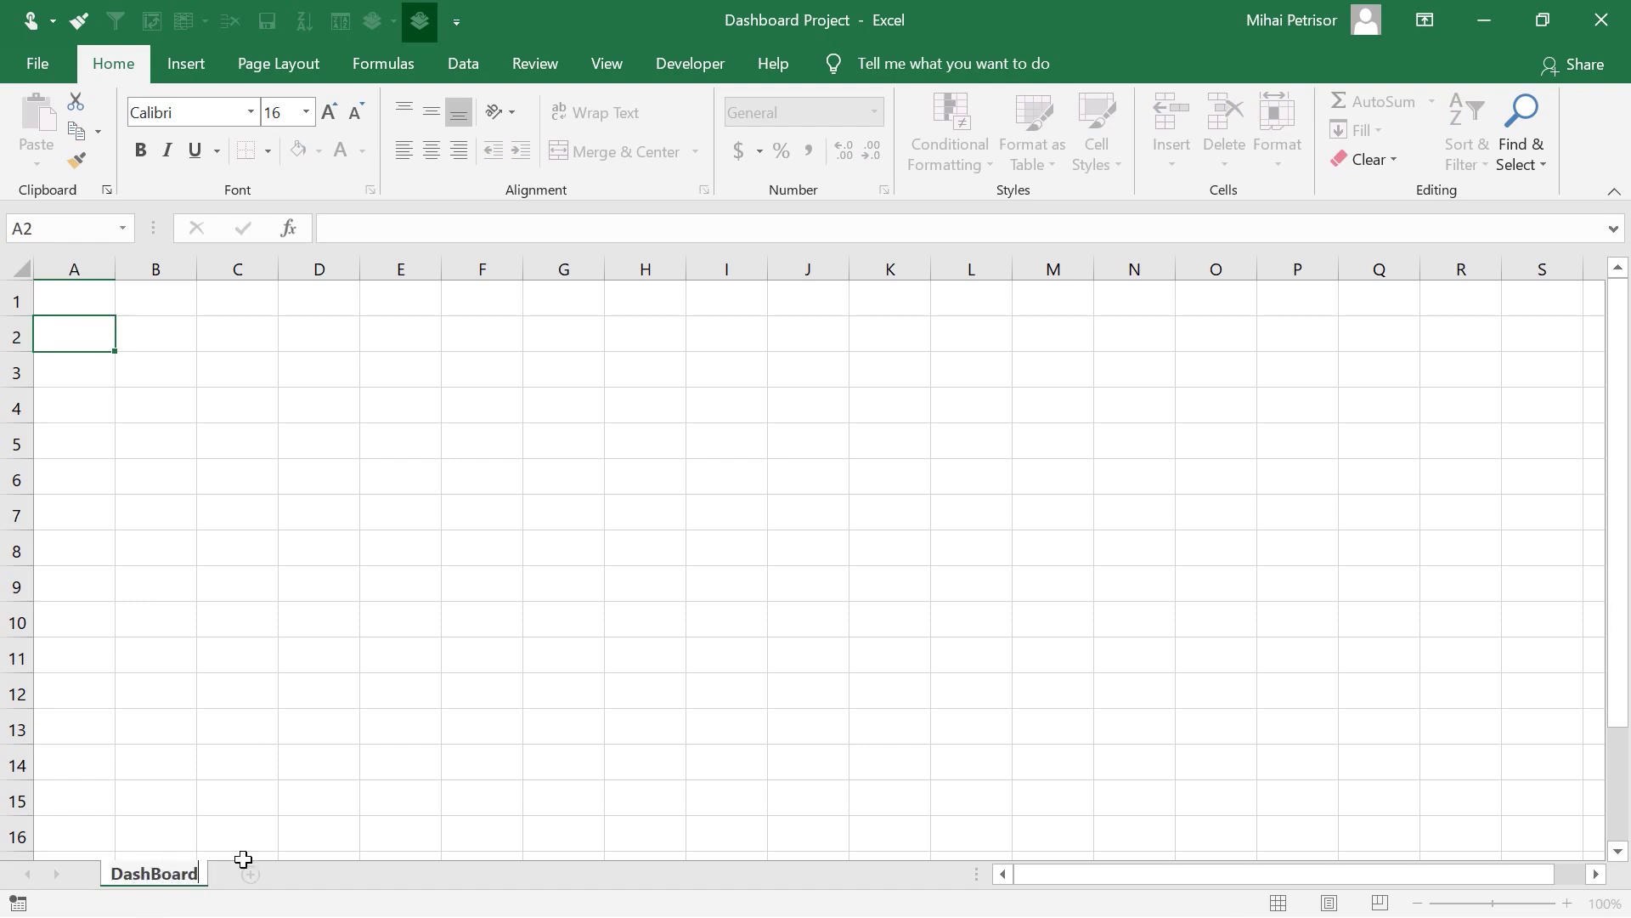
left_click(289, 733)
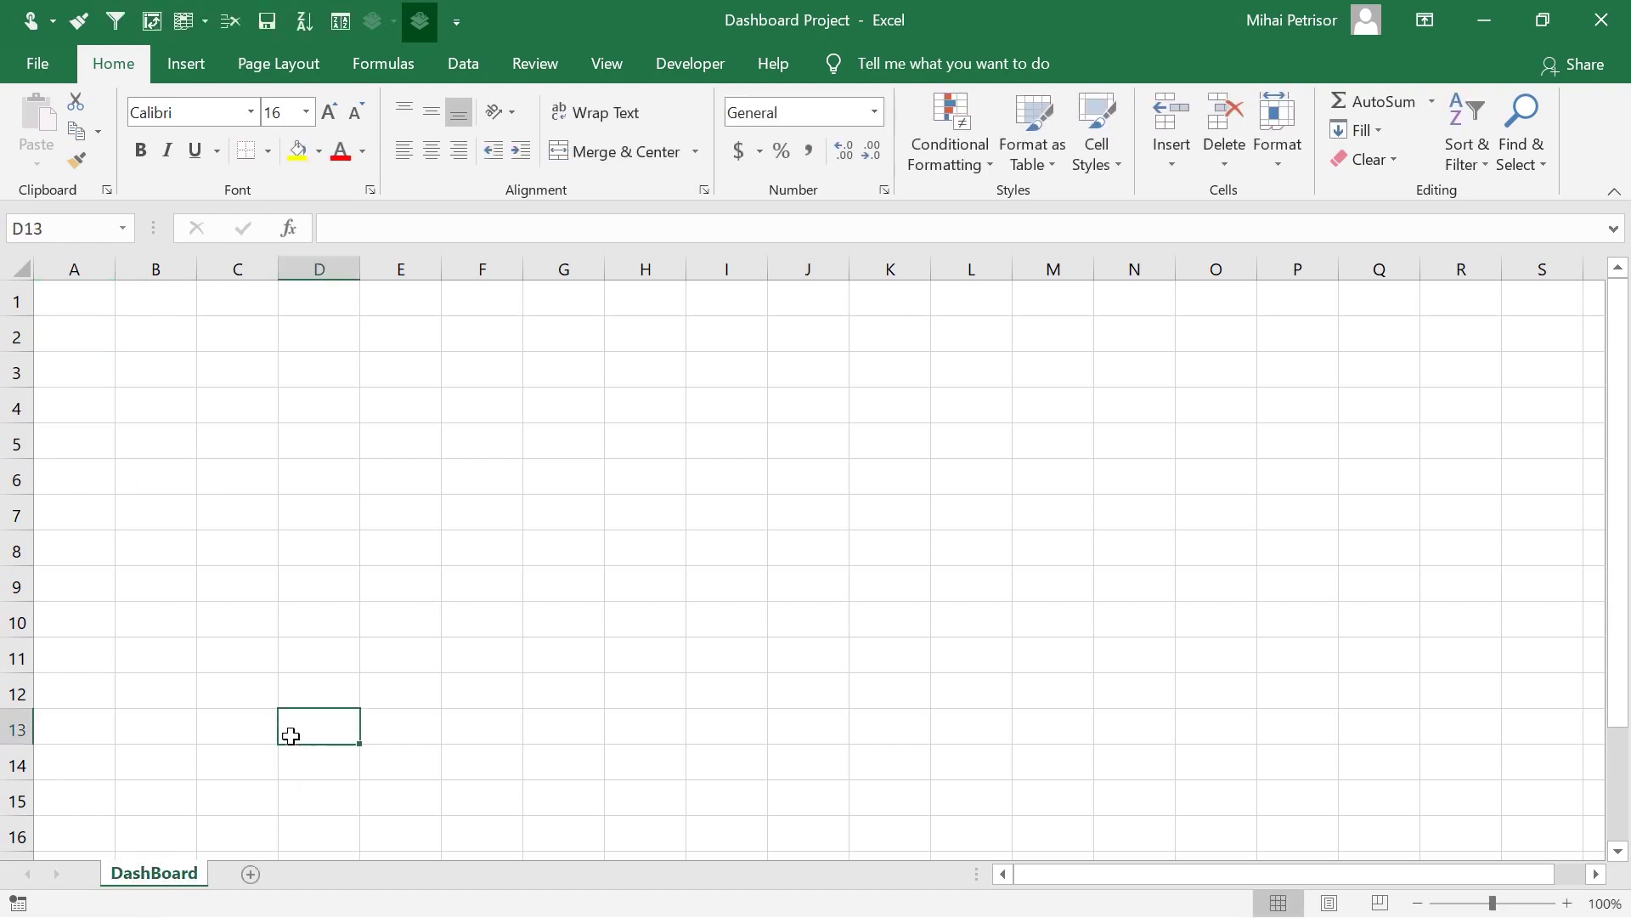
left_click(78, 299)
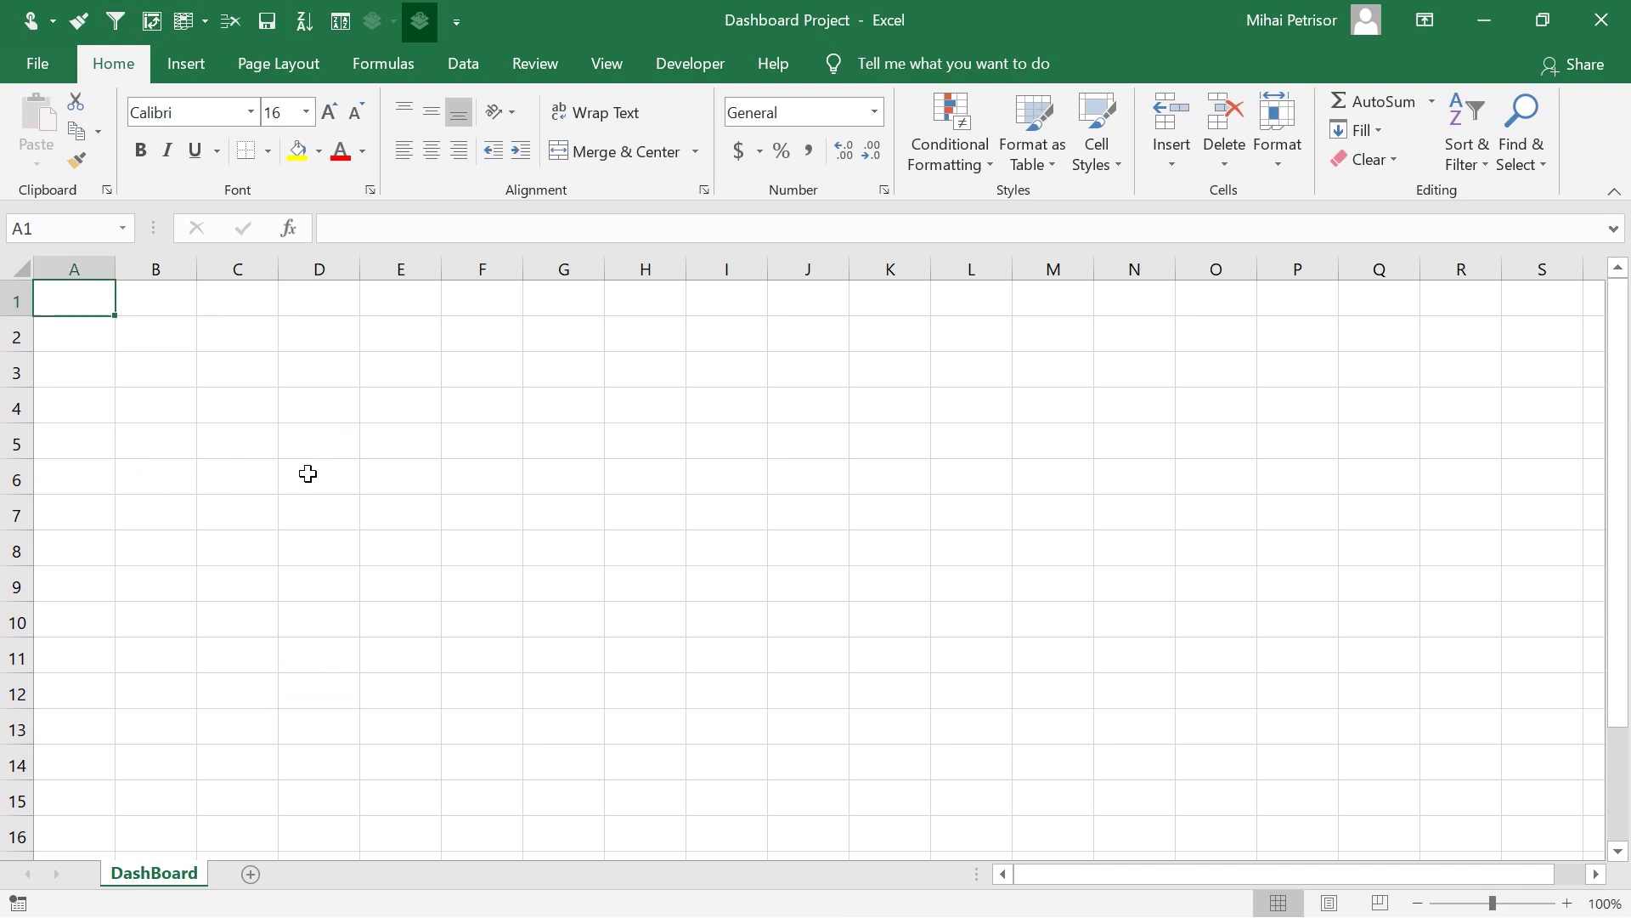
left_click(310, 463)
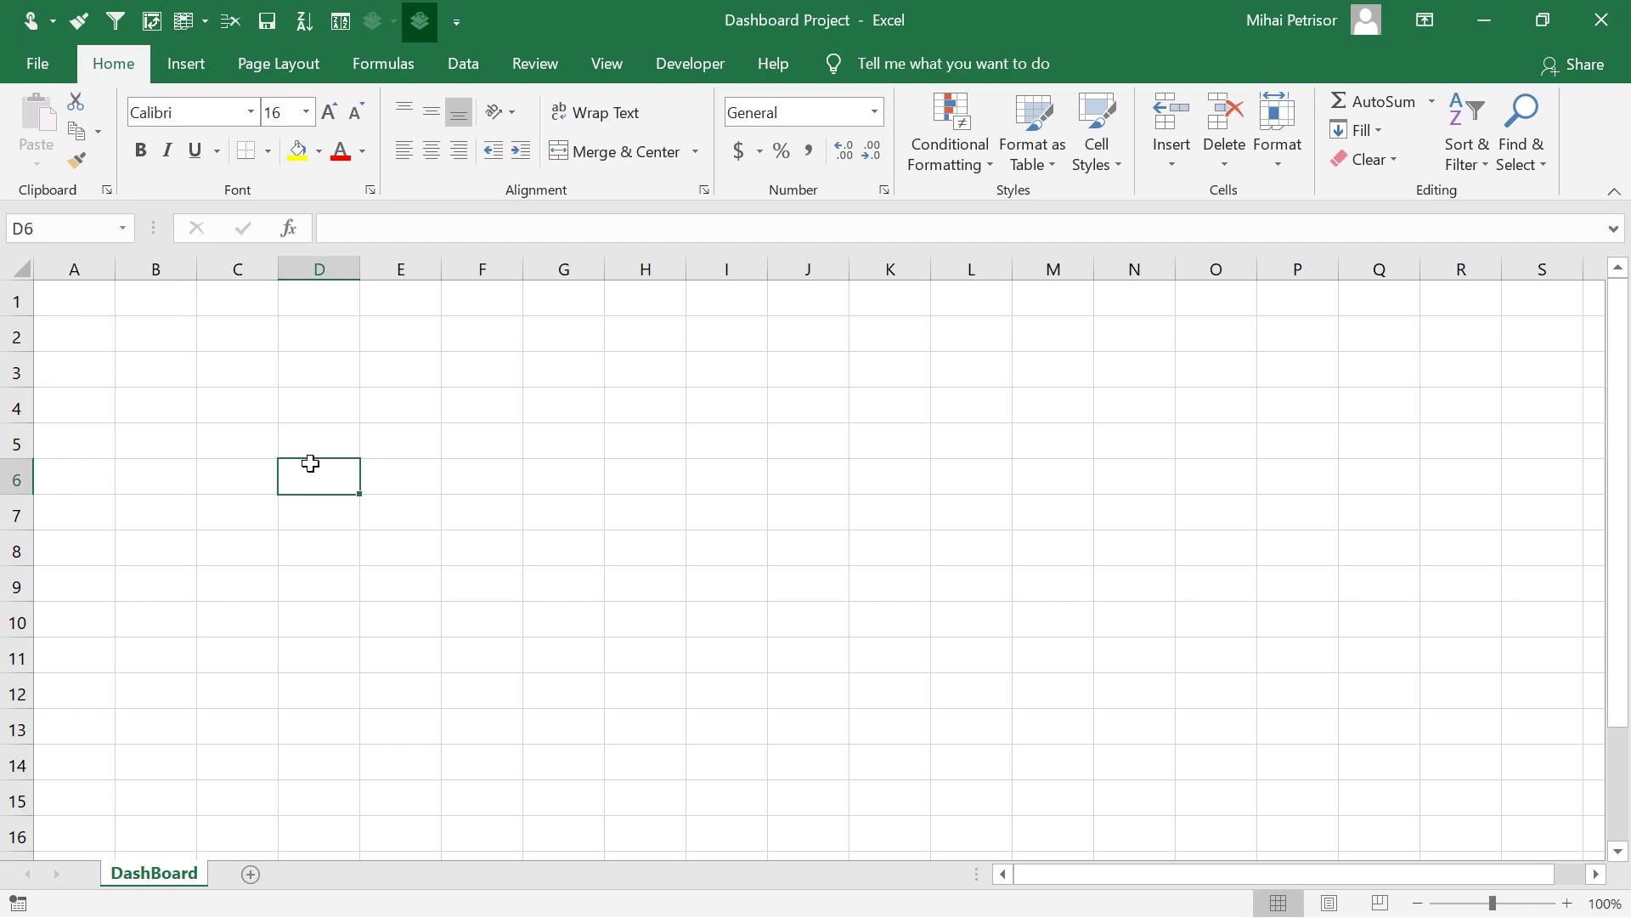
left_click(74, 323)
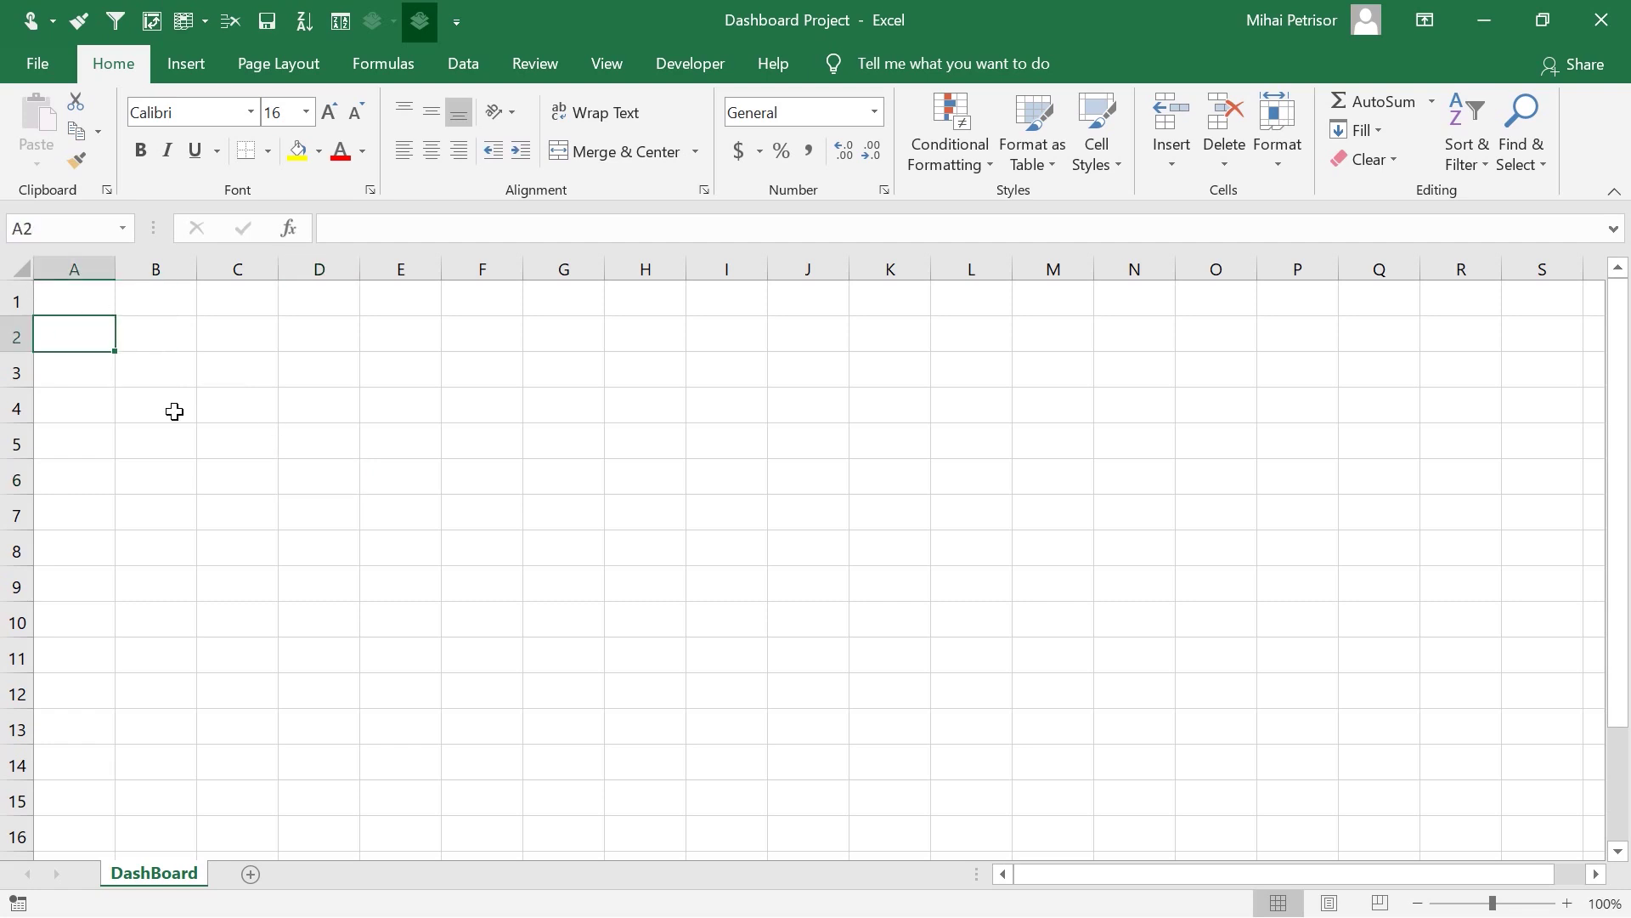
left_click(81, 296)
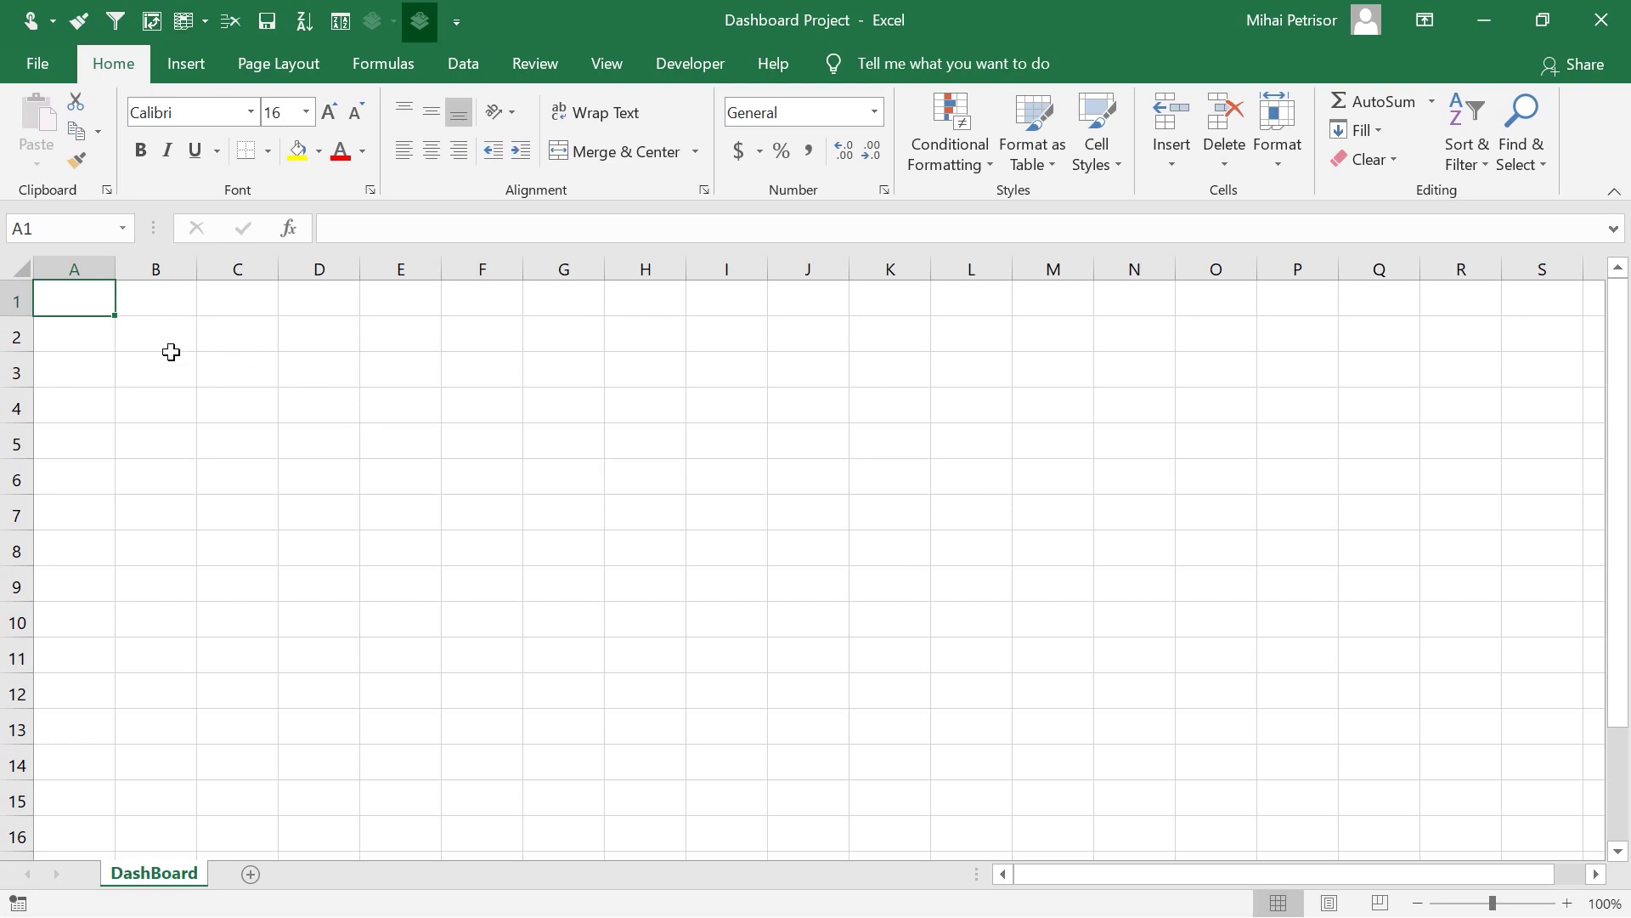
left_click(282, 434)
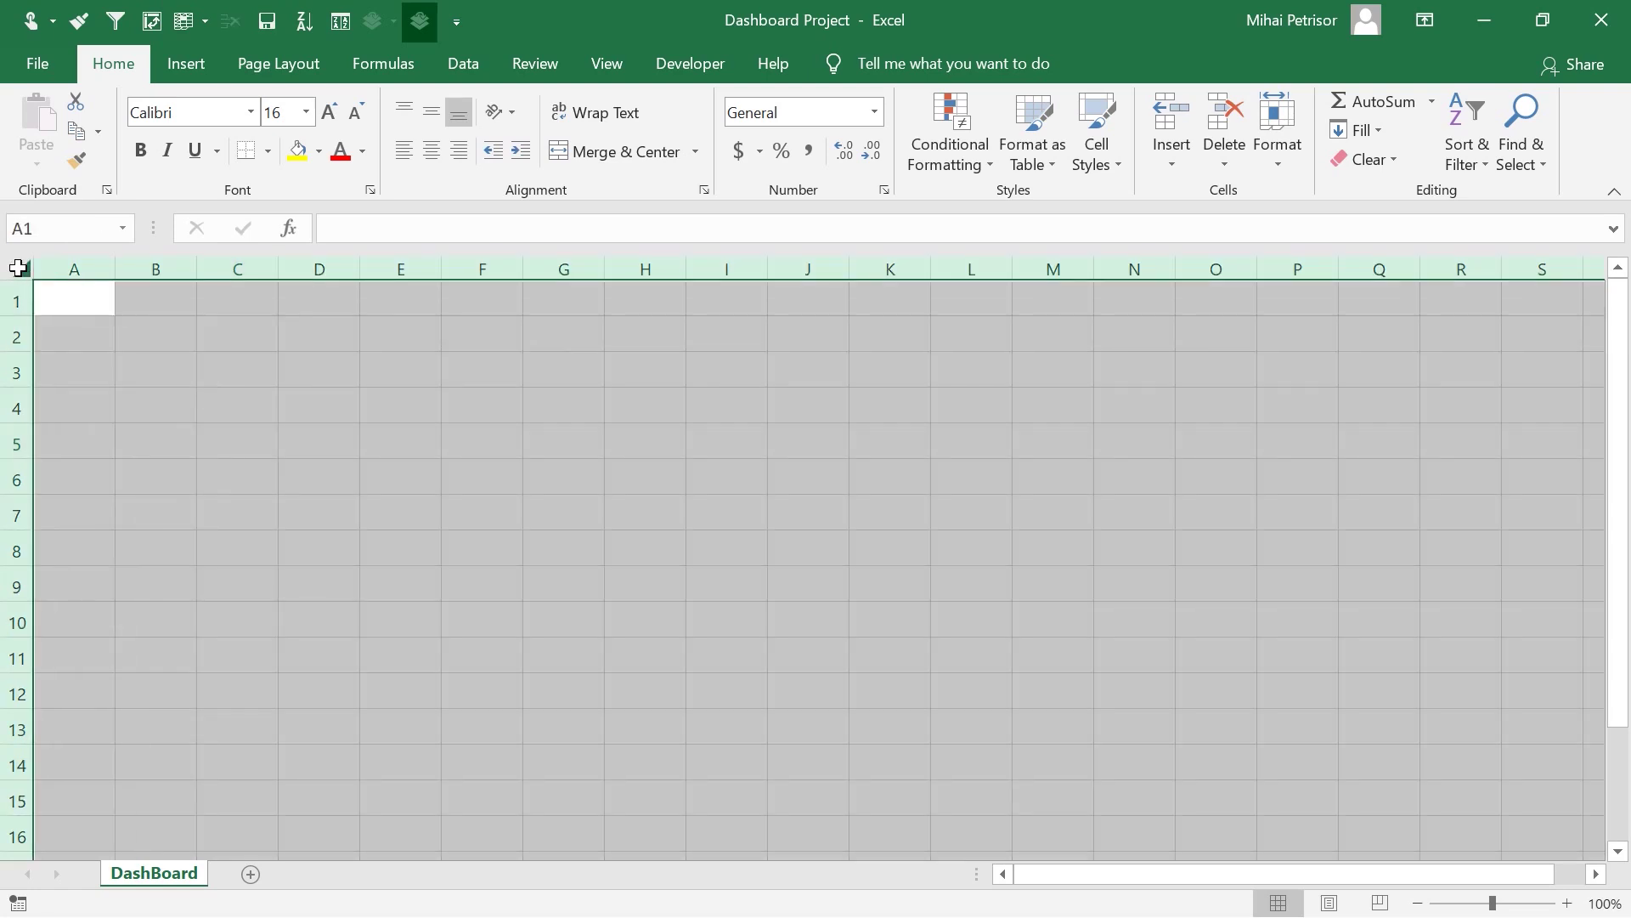
- Select the whole DashBoard sheet and turn off its gridlines
left_click(19, 268)
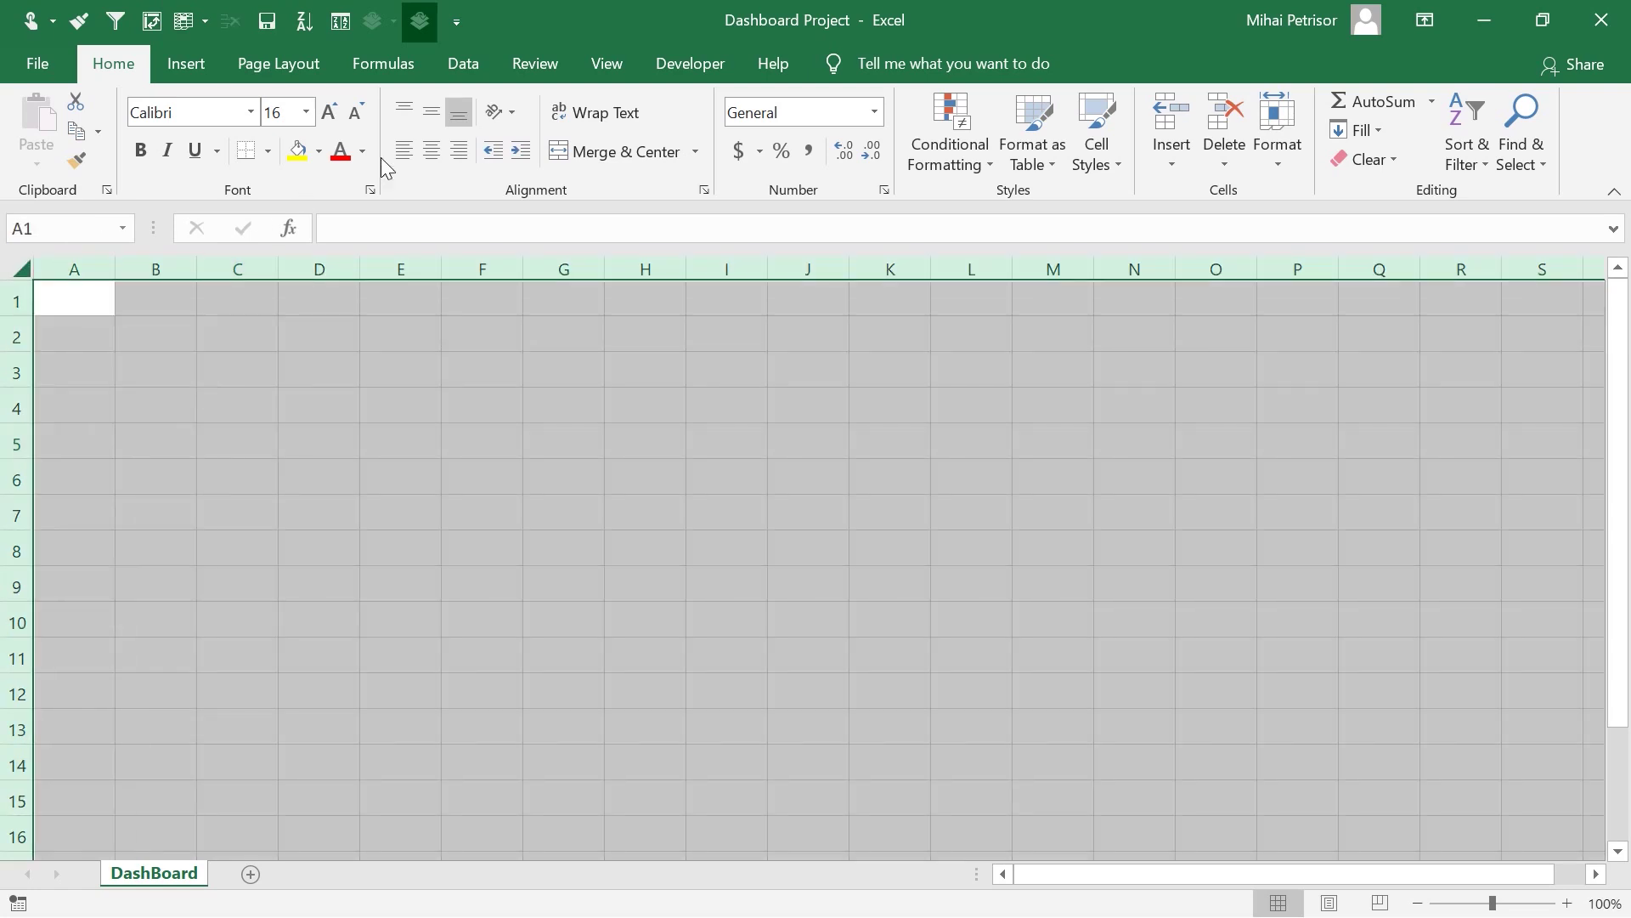
left_click(601, 68)
left_click(328, 151)
left_click(324, 442)
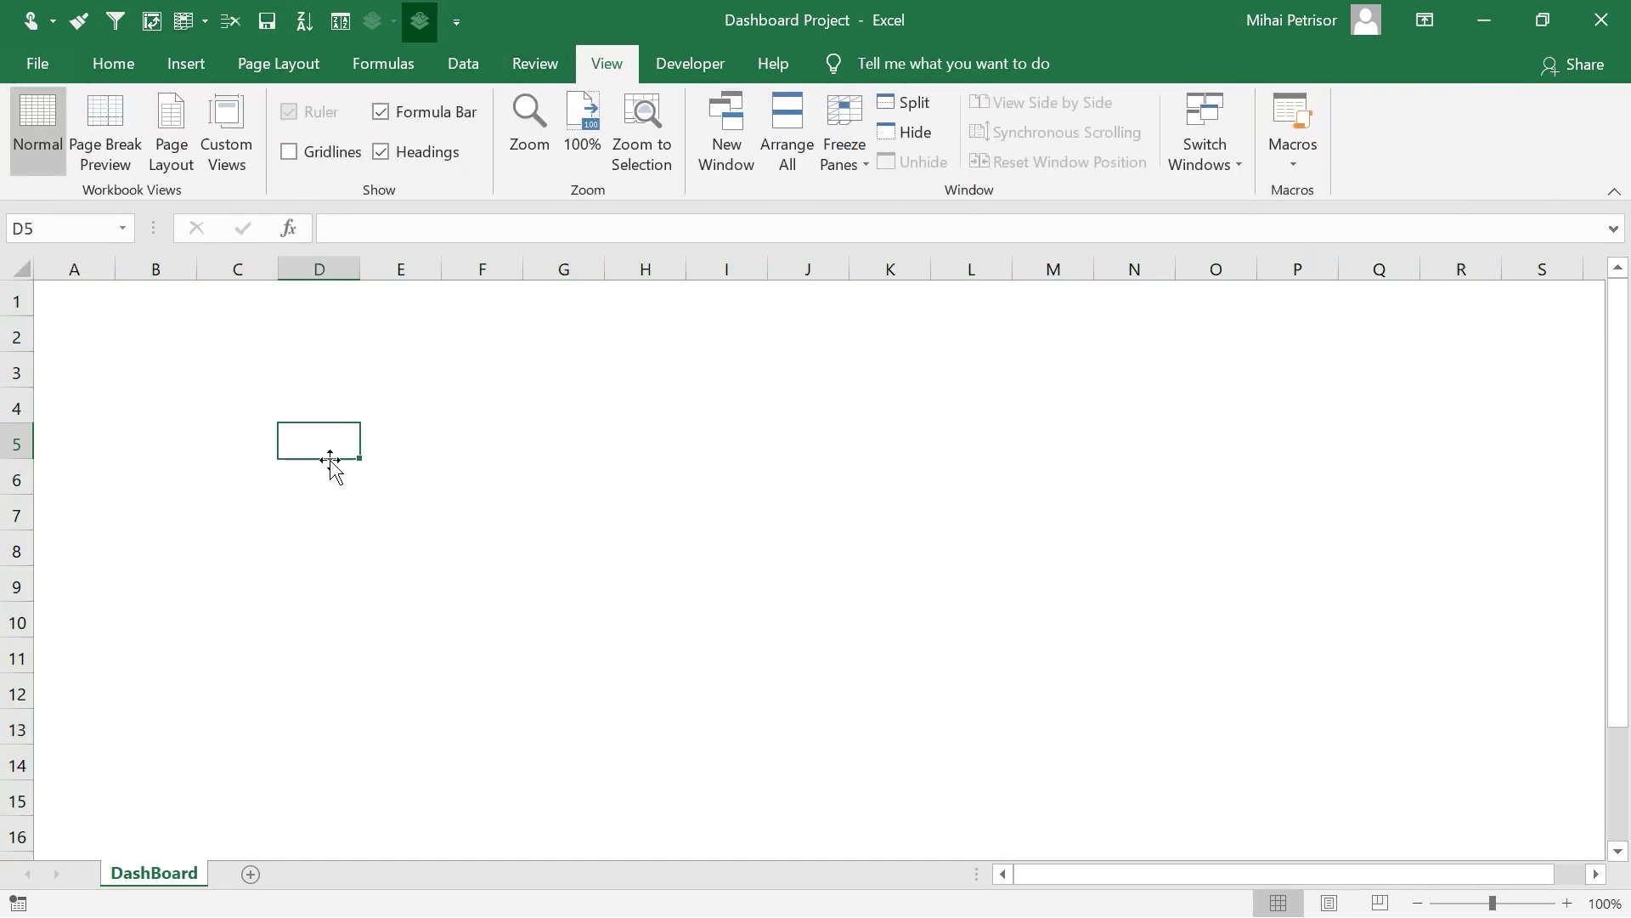
left_click(672, 400)
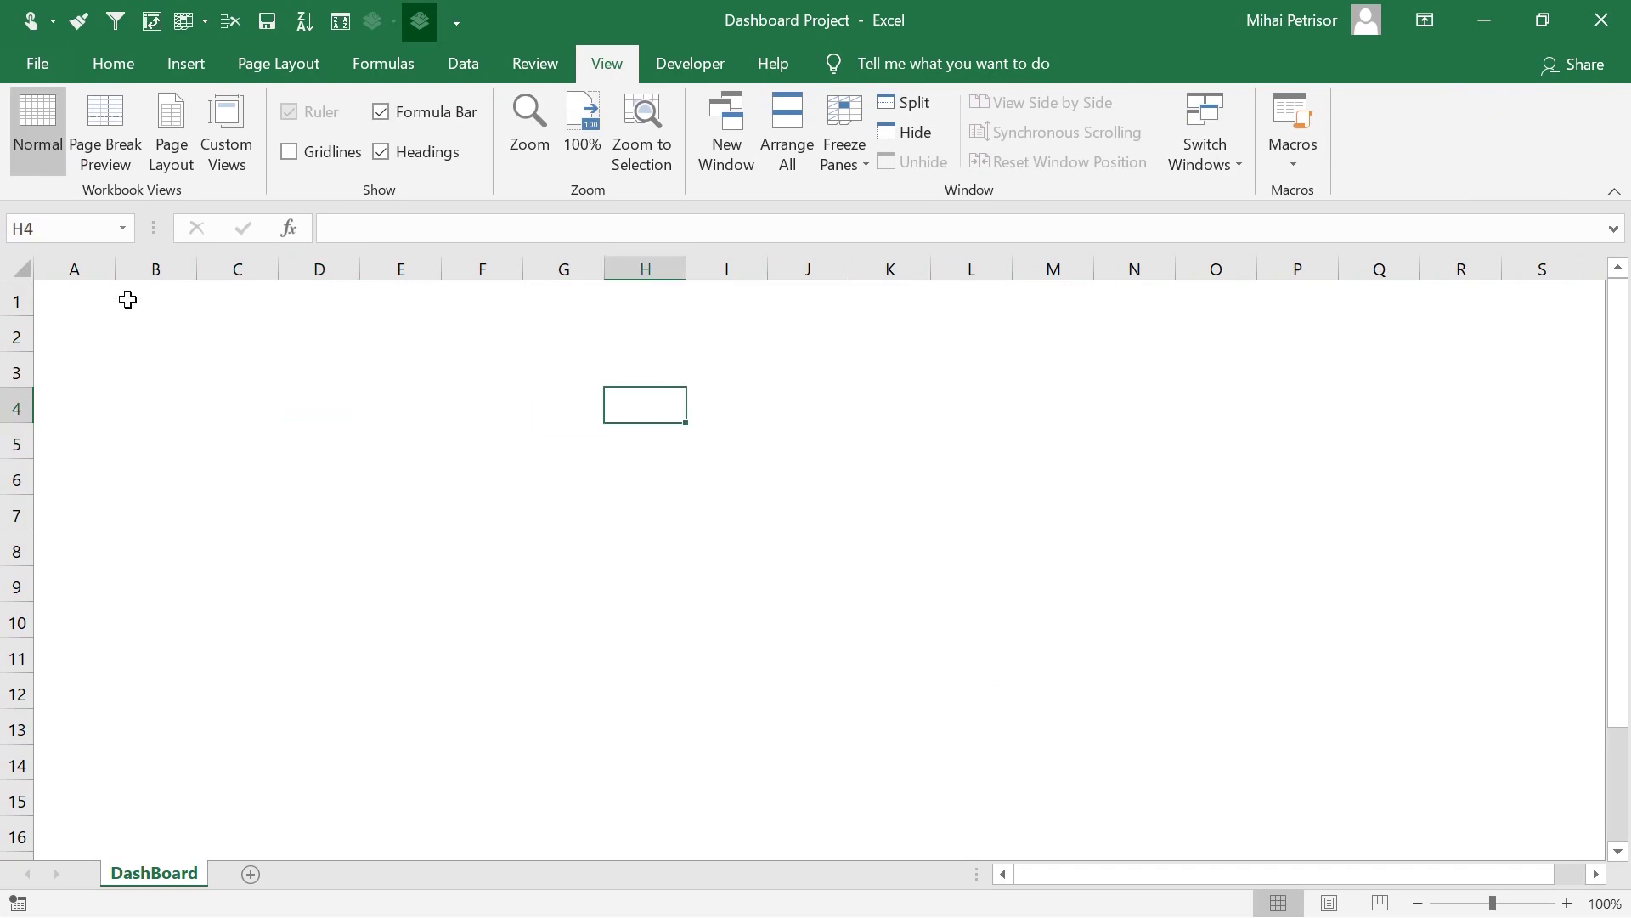
- Gauge the space for the dashboard heading across the first rows by highlighting B1:K1 and B1:H2
left_click_drag(127, 299, 873, 288)
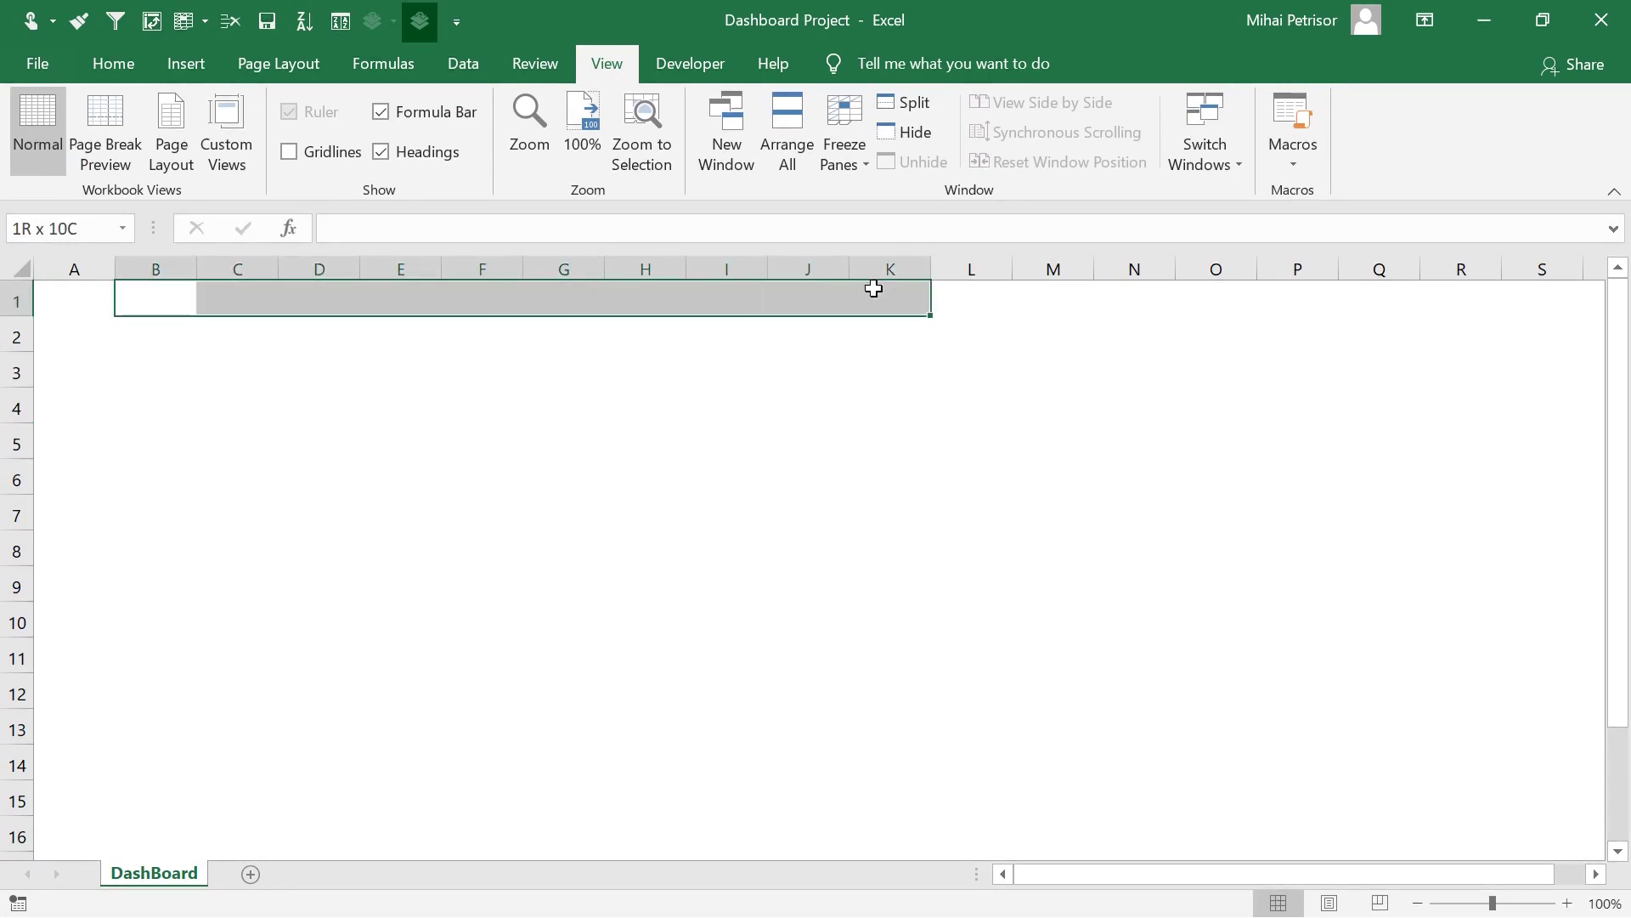
left_click(495, 435)
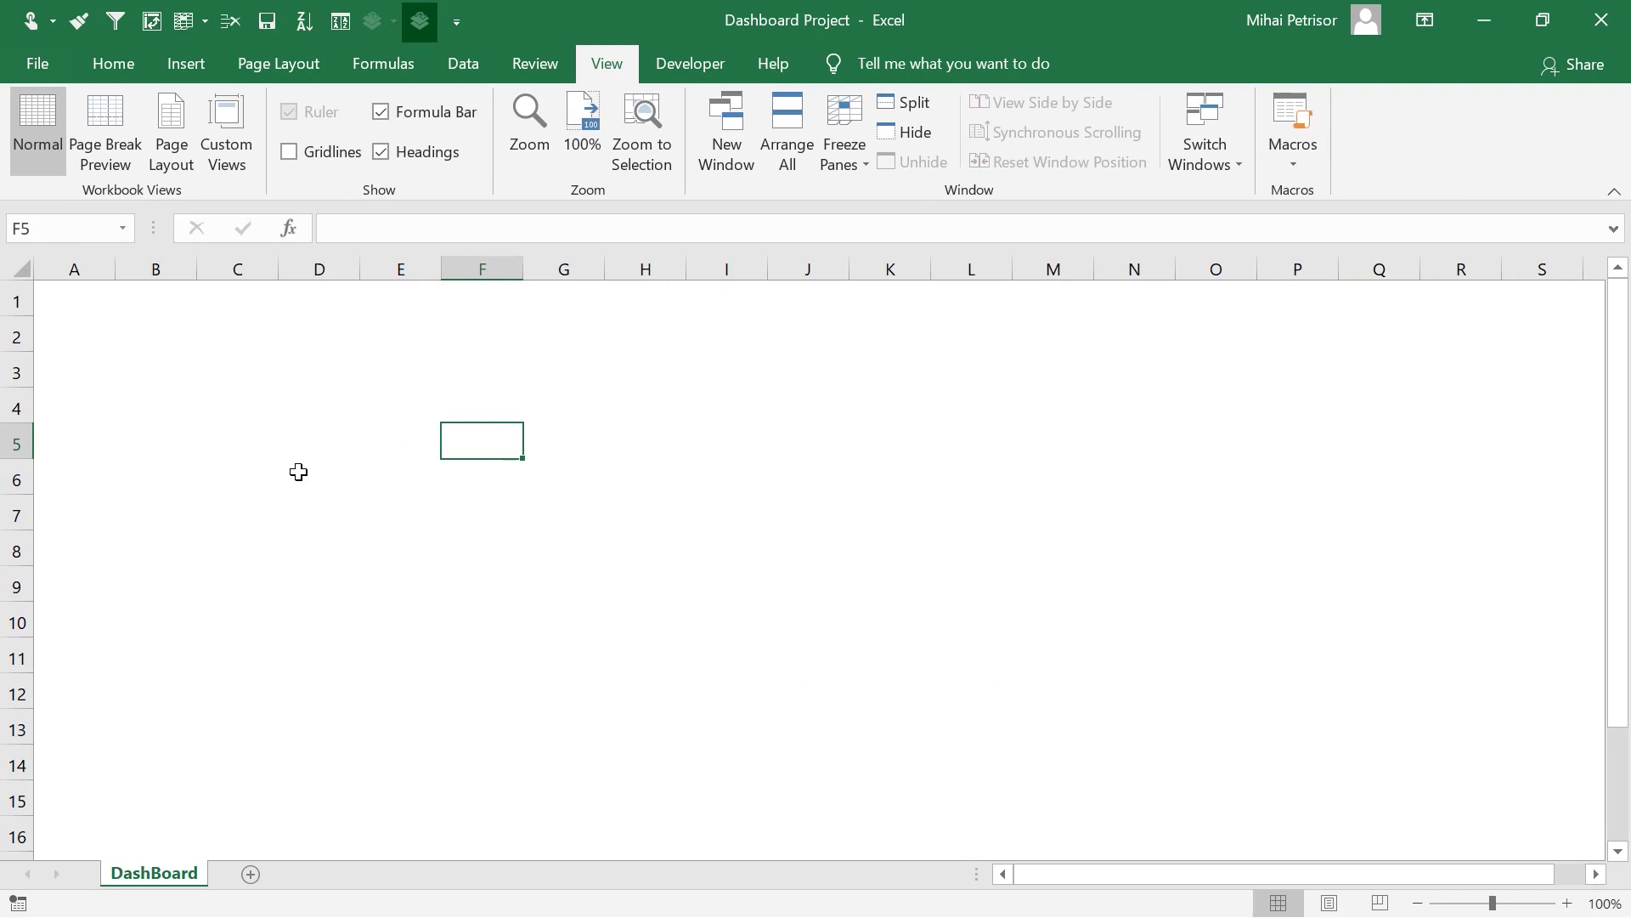
left_click(464, 304)
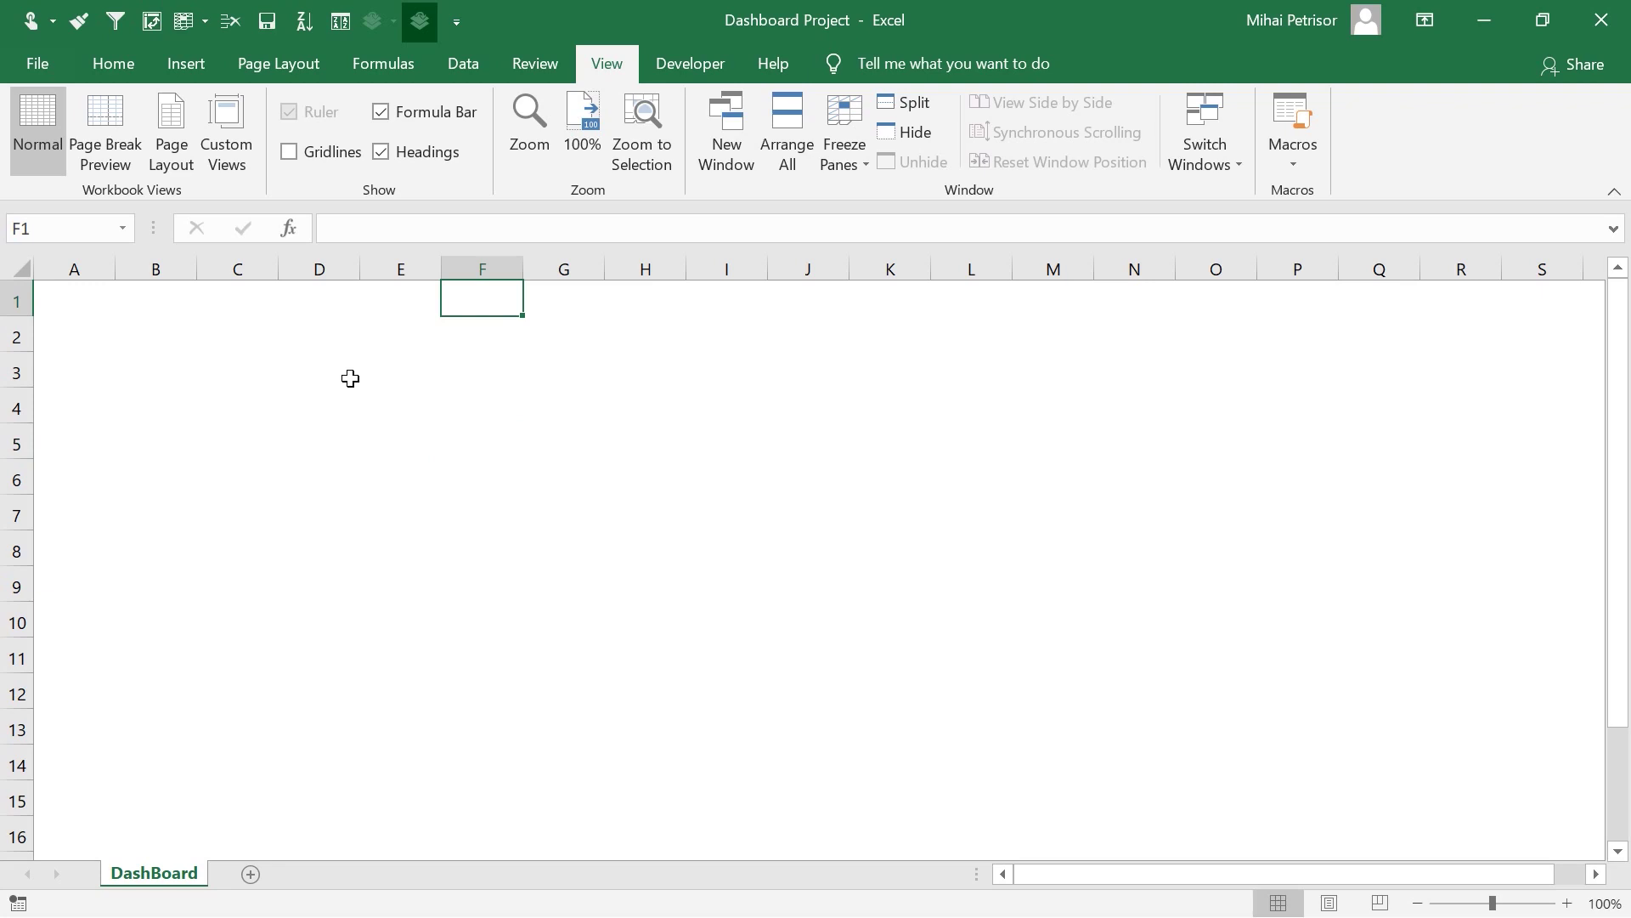
left_click(220, 307)
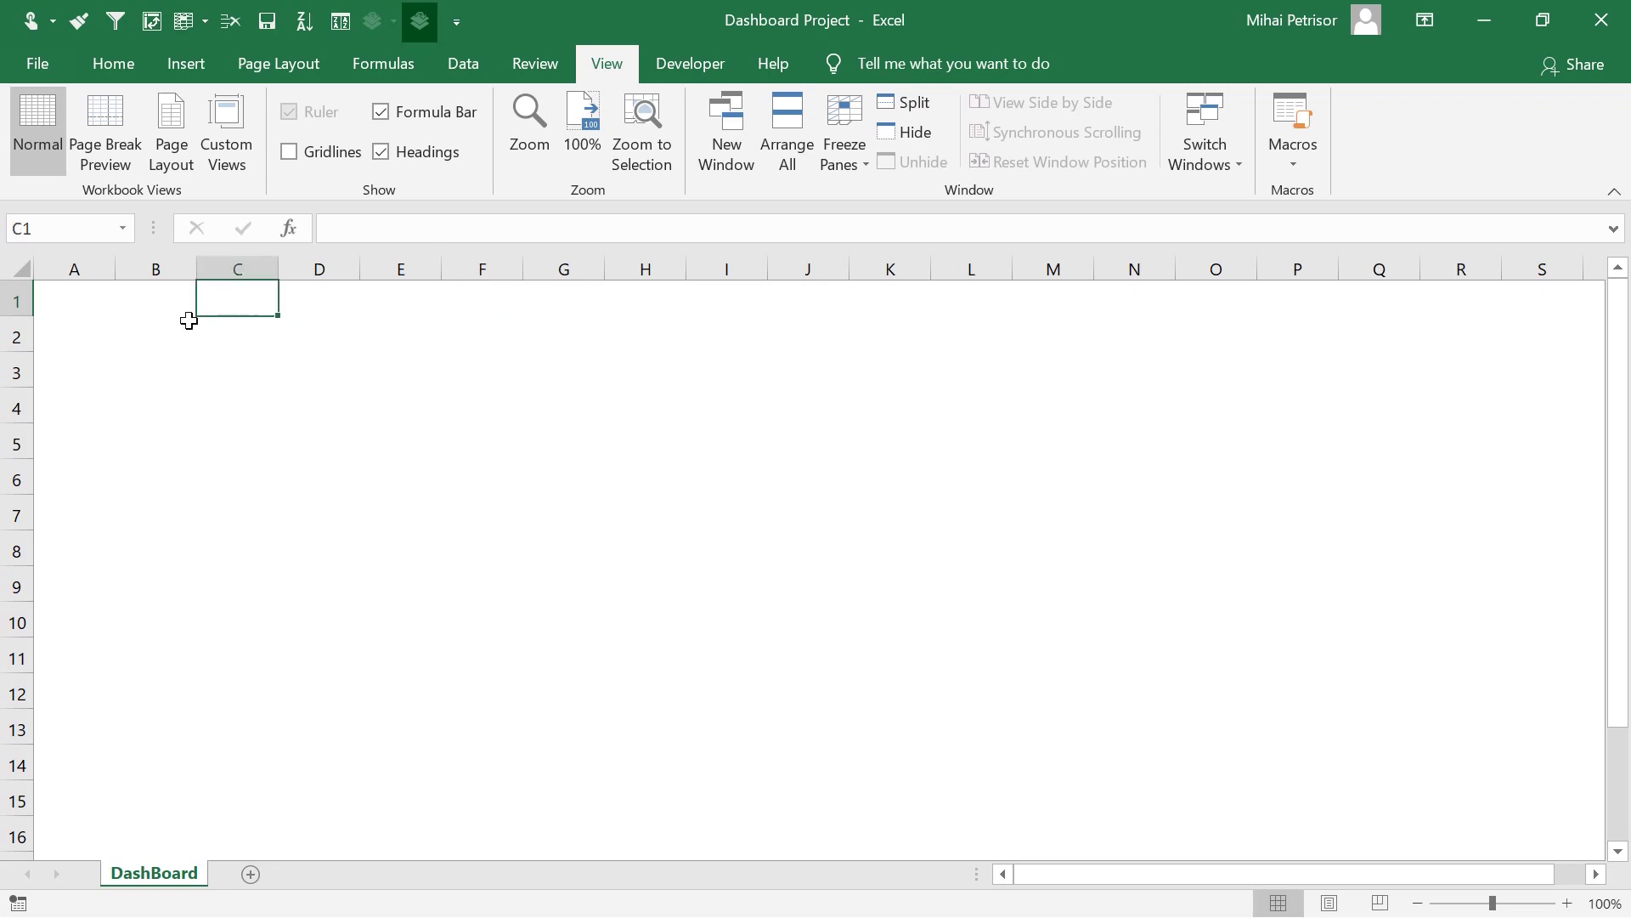
left_click_drag(161, 306, 610, 318)
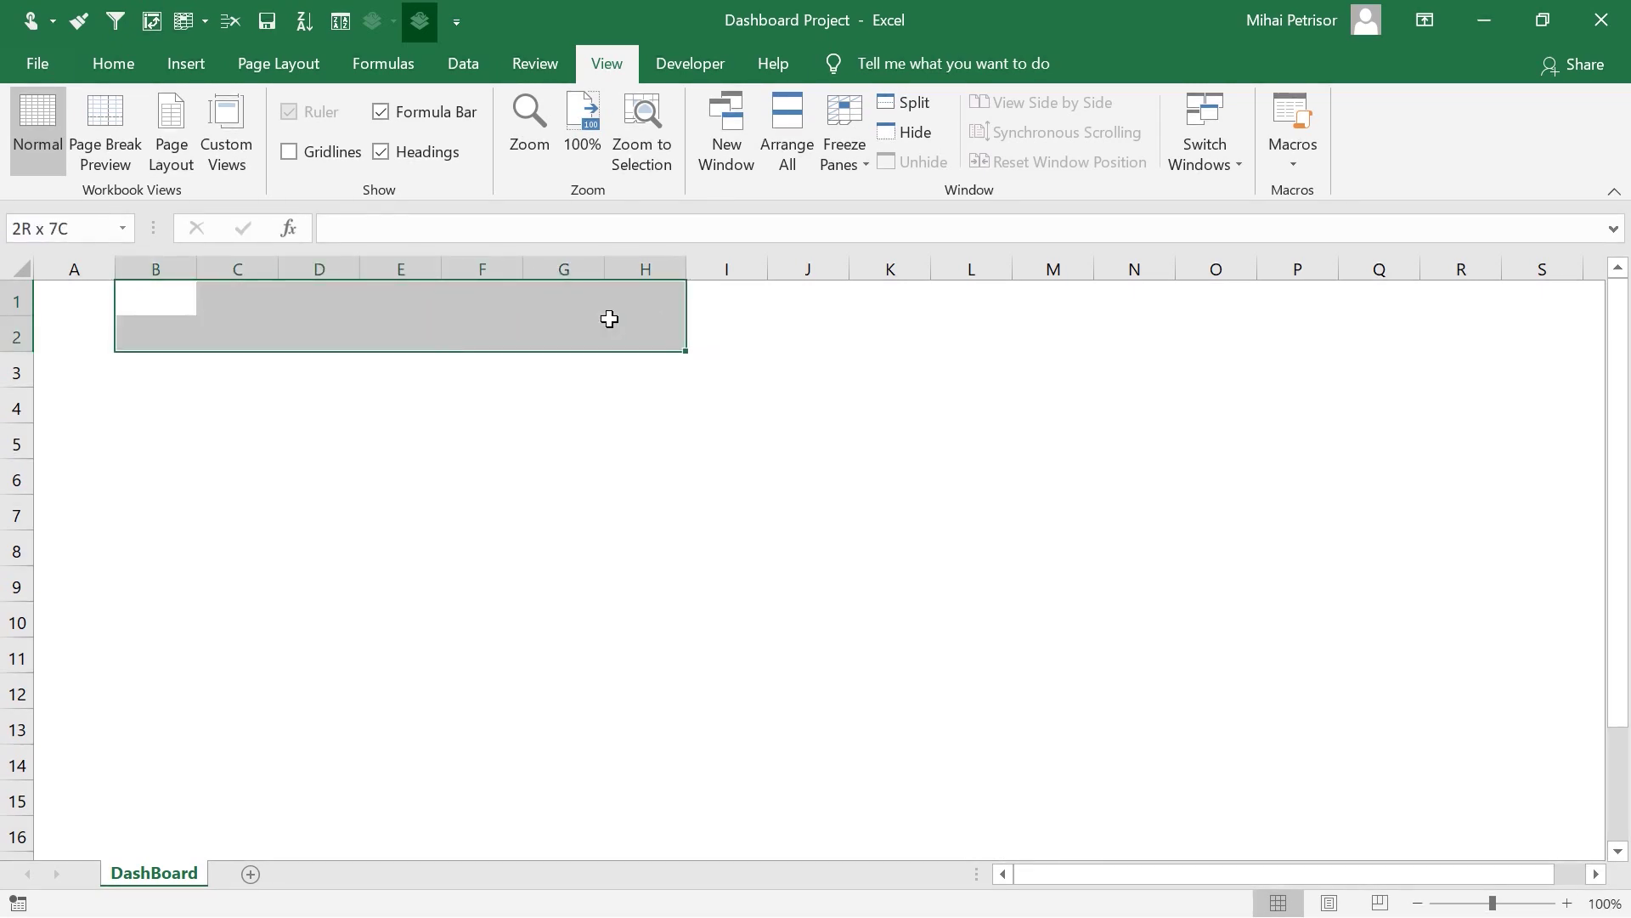
left_click(248, 471)
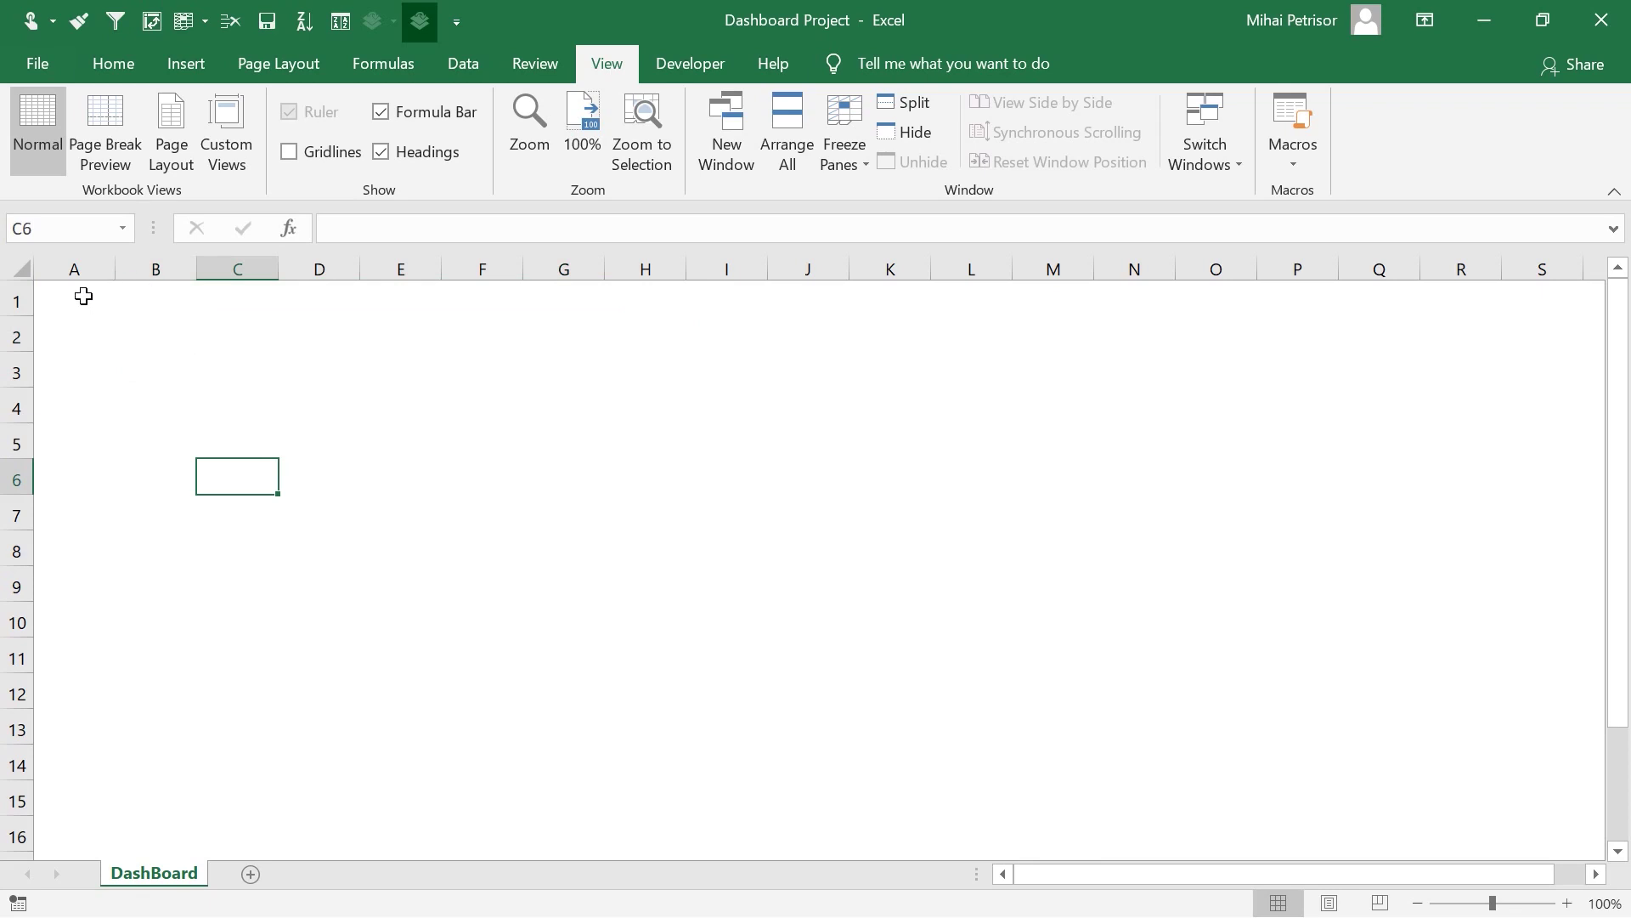
- Merge and center cells C1:I1 for the dashboard heading
left_click(279, 356)
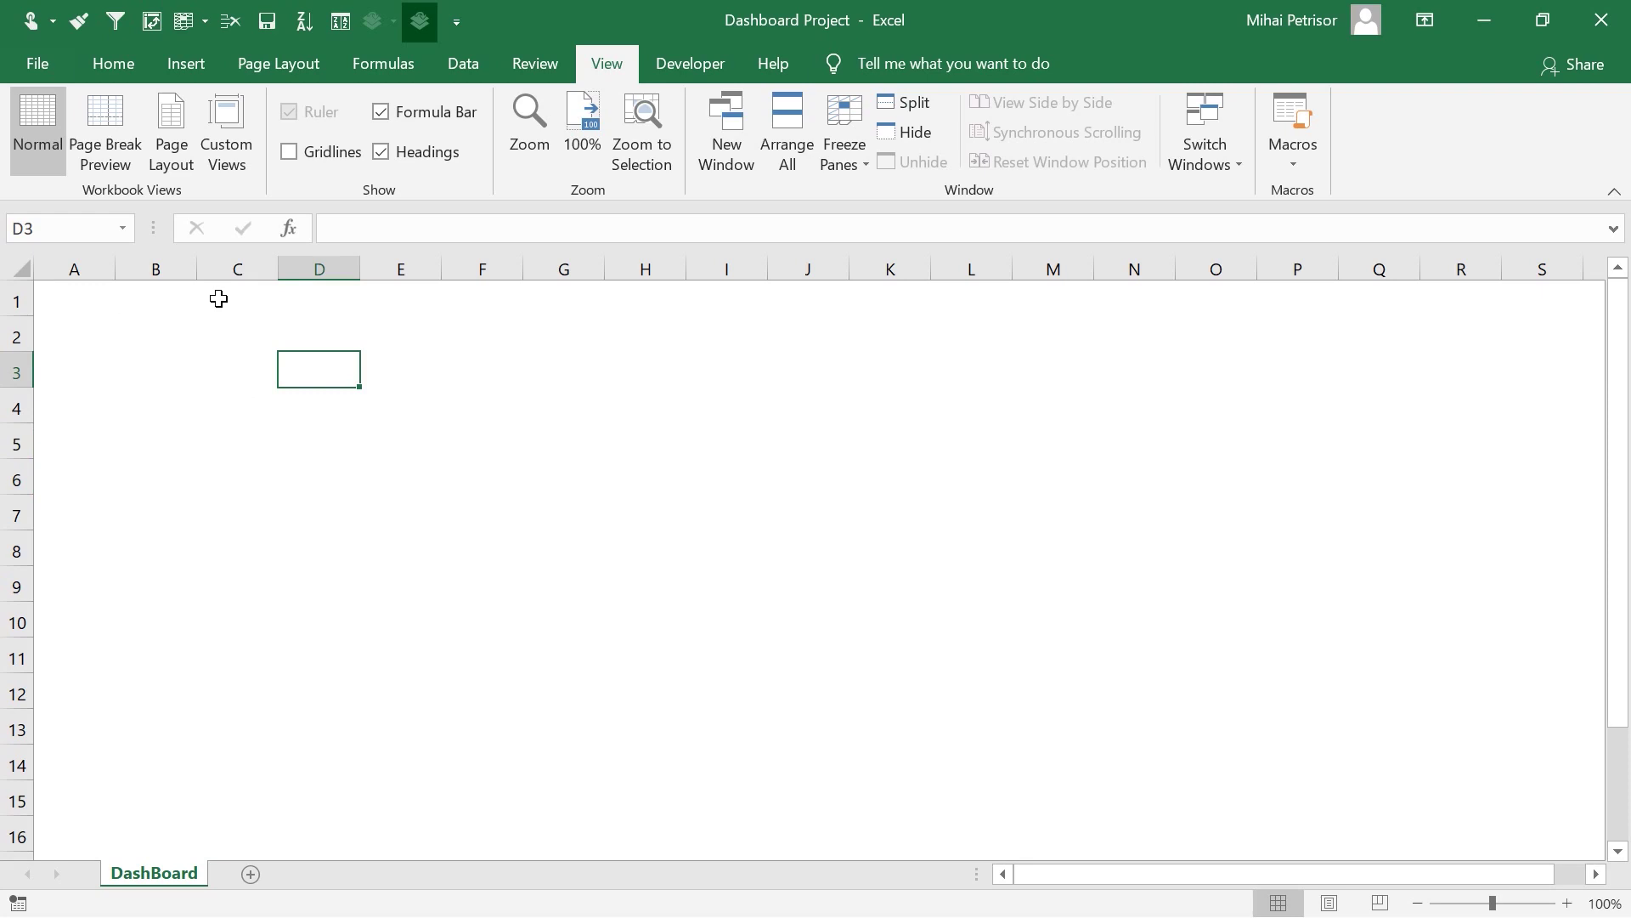
left_click_drag(162, 299, 570, 301)
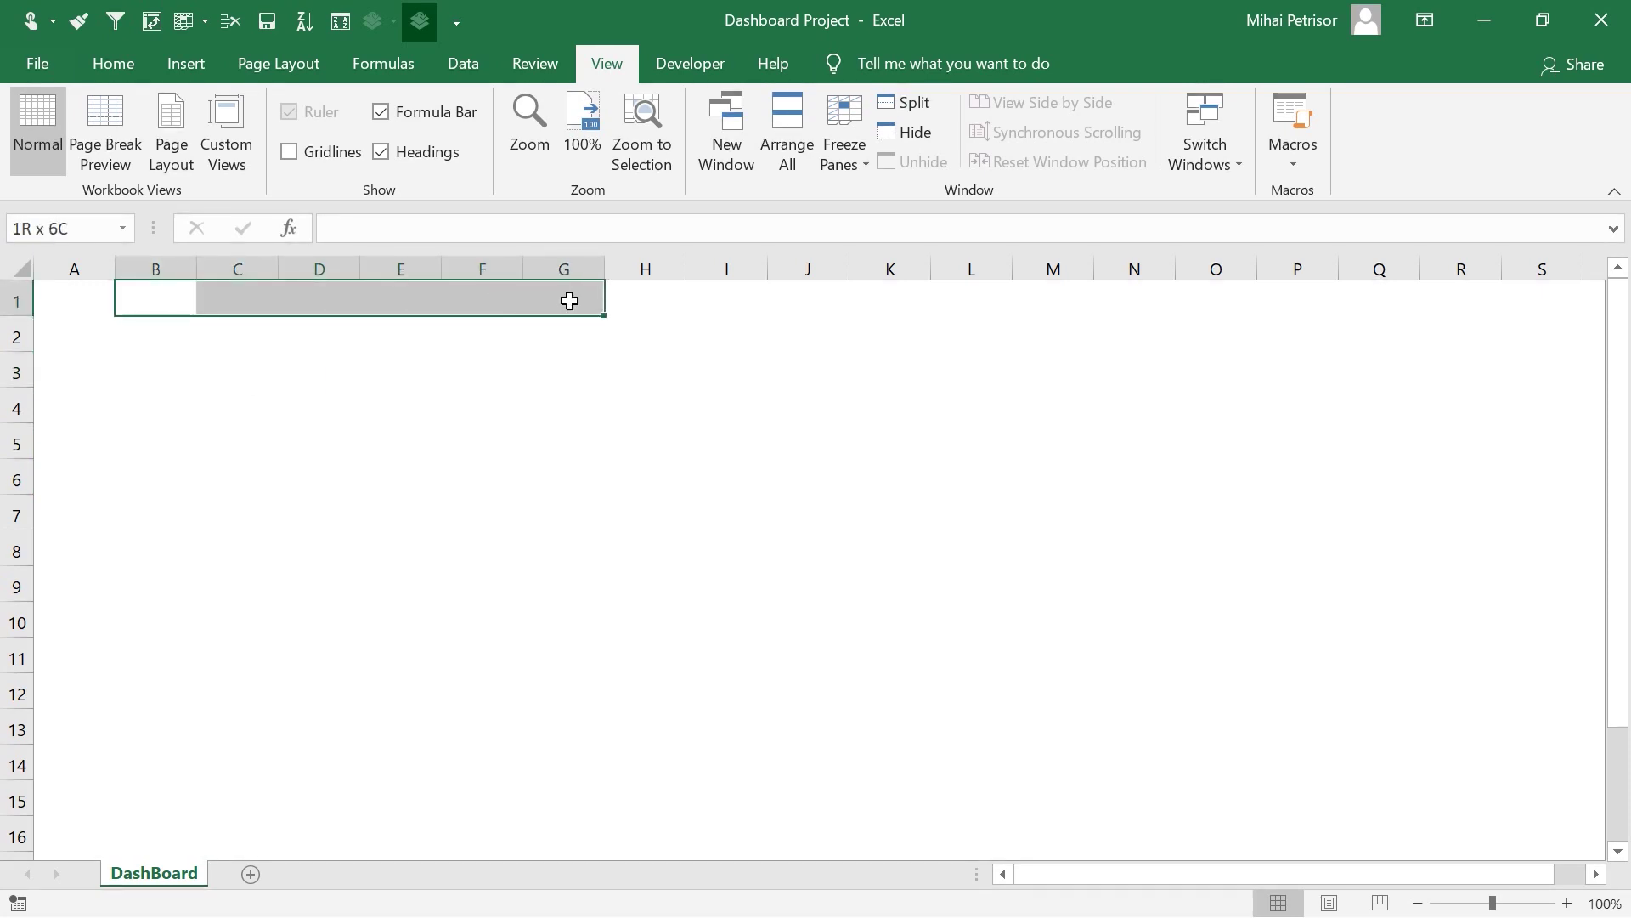
left_click(263, 295)
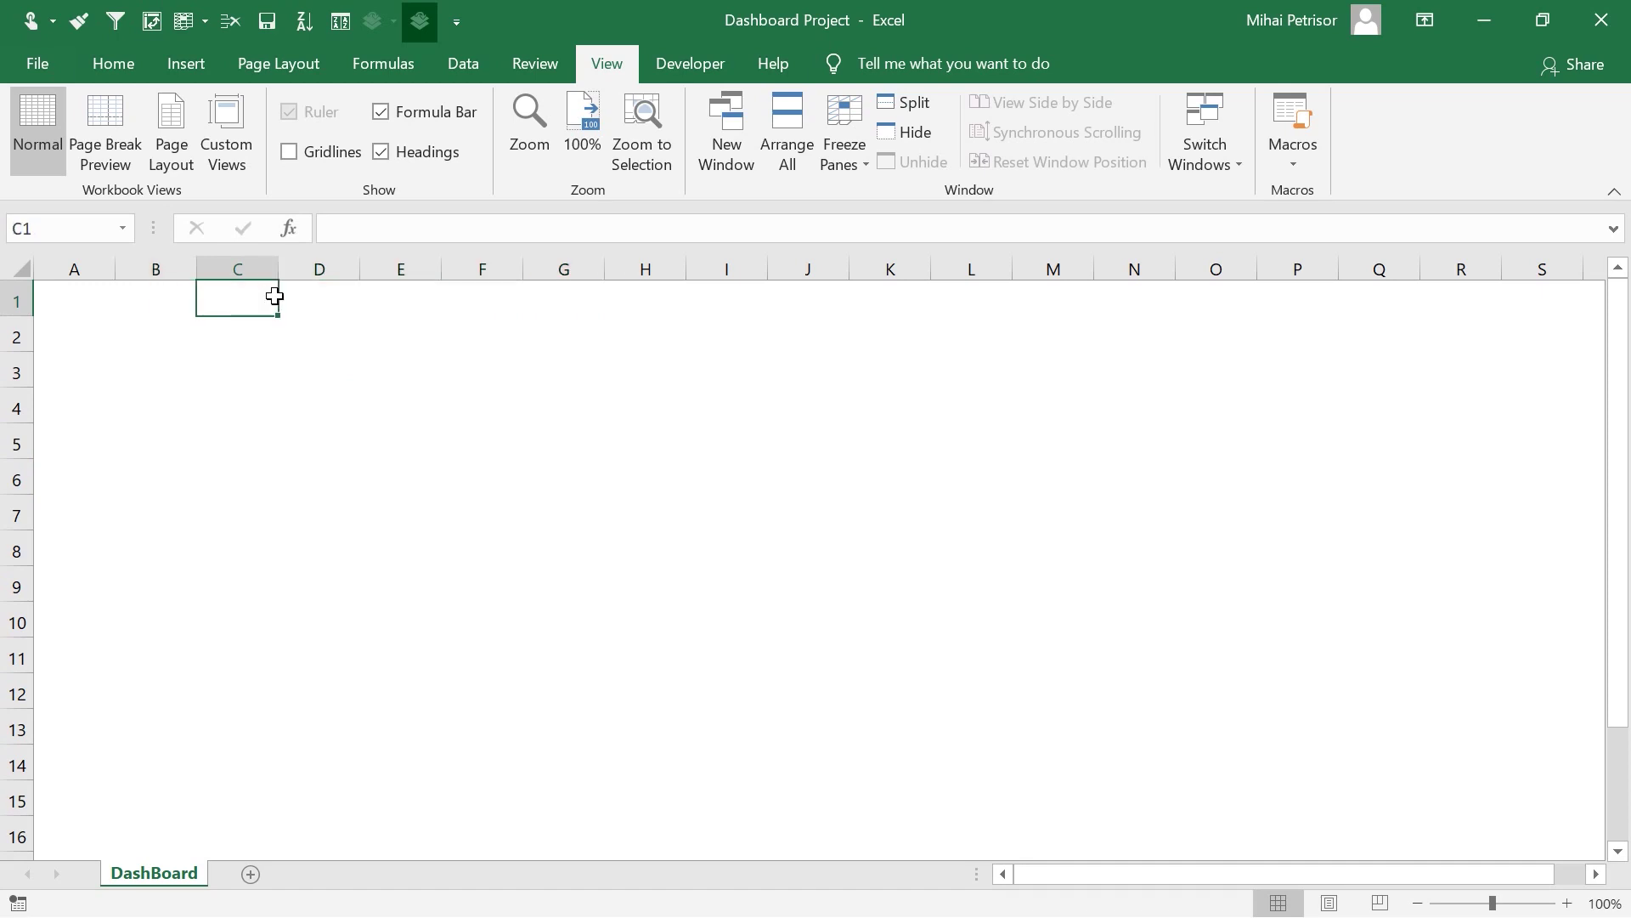
left_click_drag(269, 291, 734, 301)
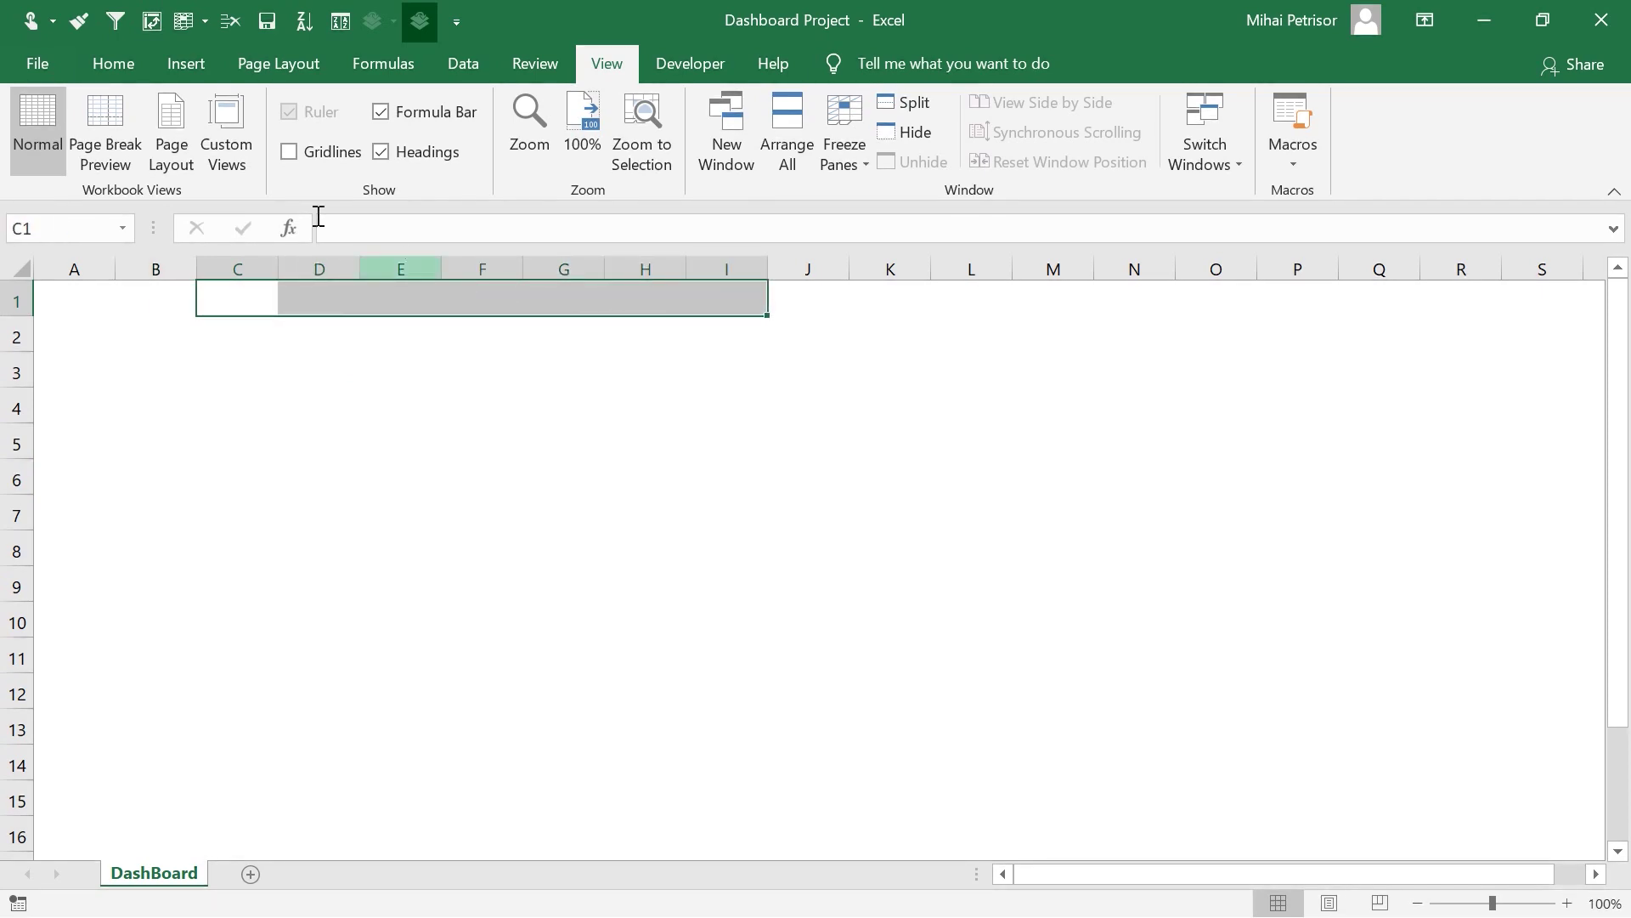
left_click(100, 75)
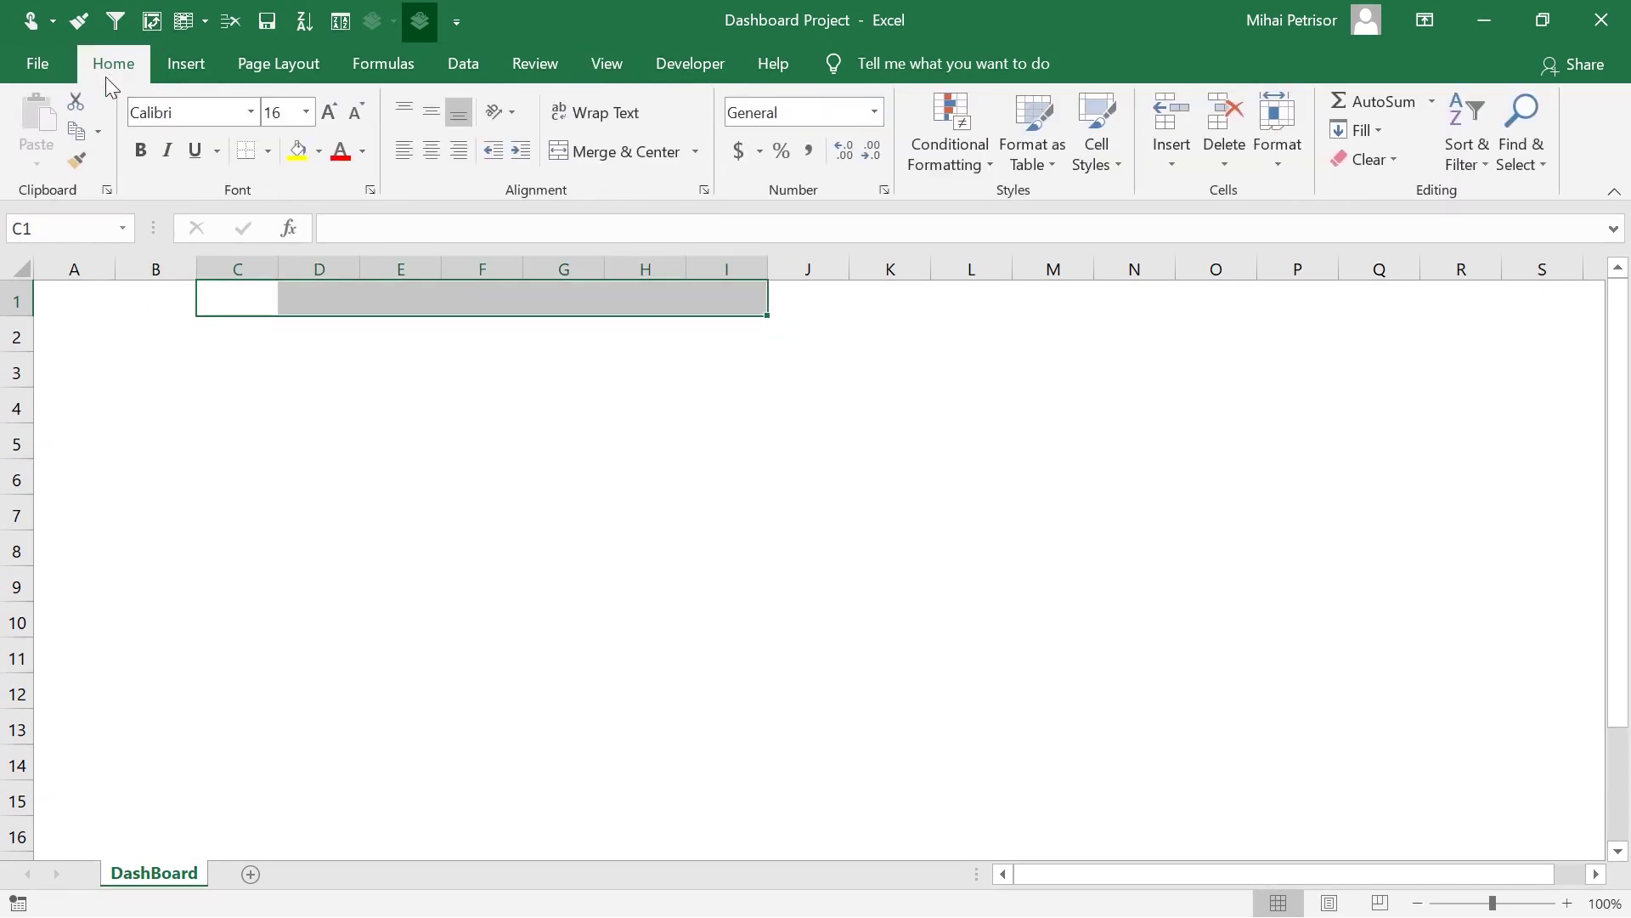
left_click(621, 157)
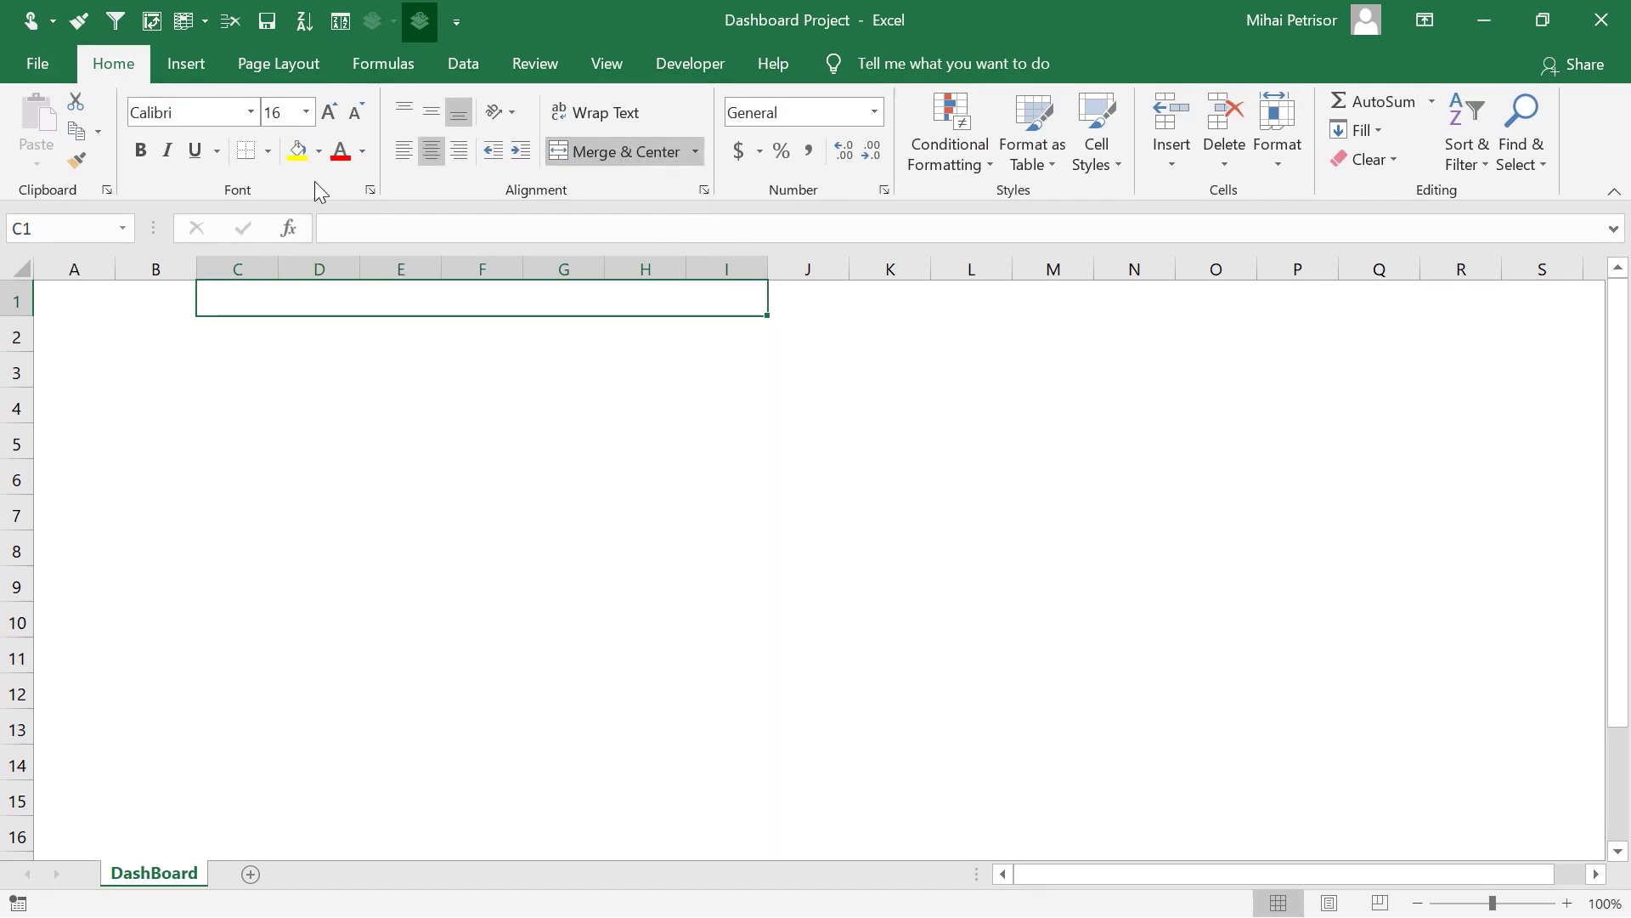
- Enter the heading "COMPANY NAME OR LOGO" in the merged cell C1
type("COMP")
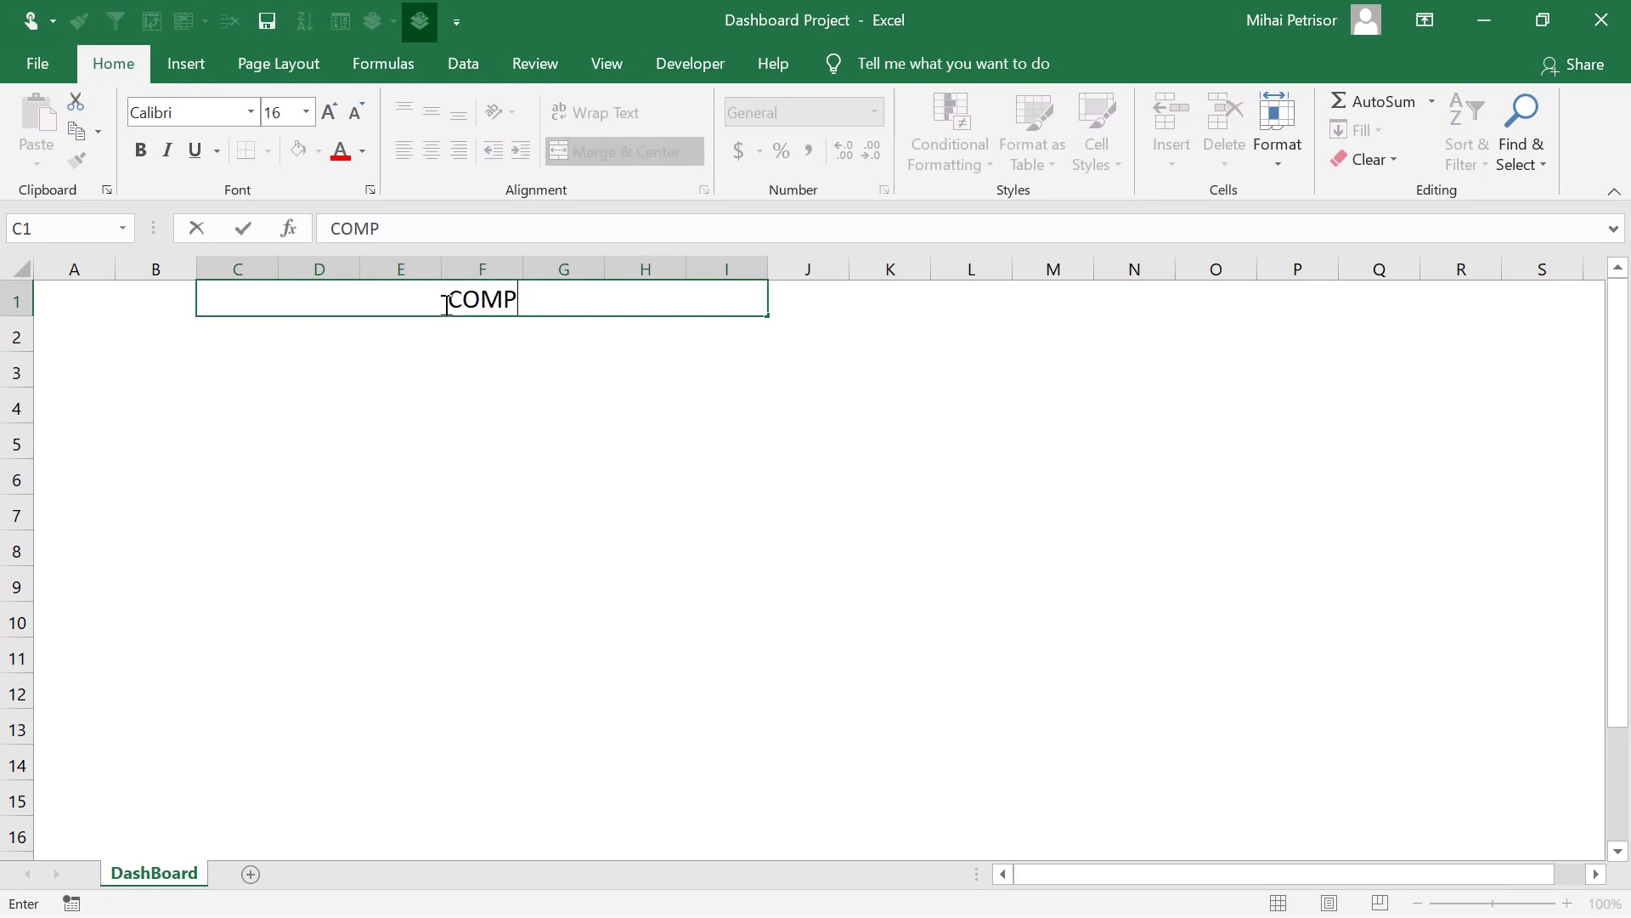
type("ANY NAME")
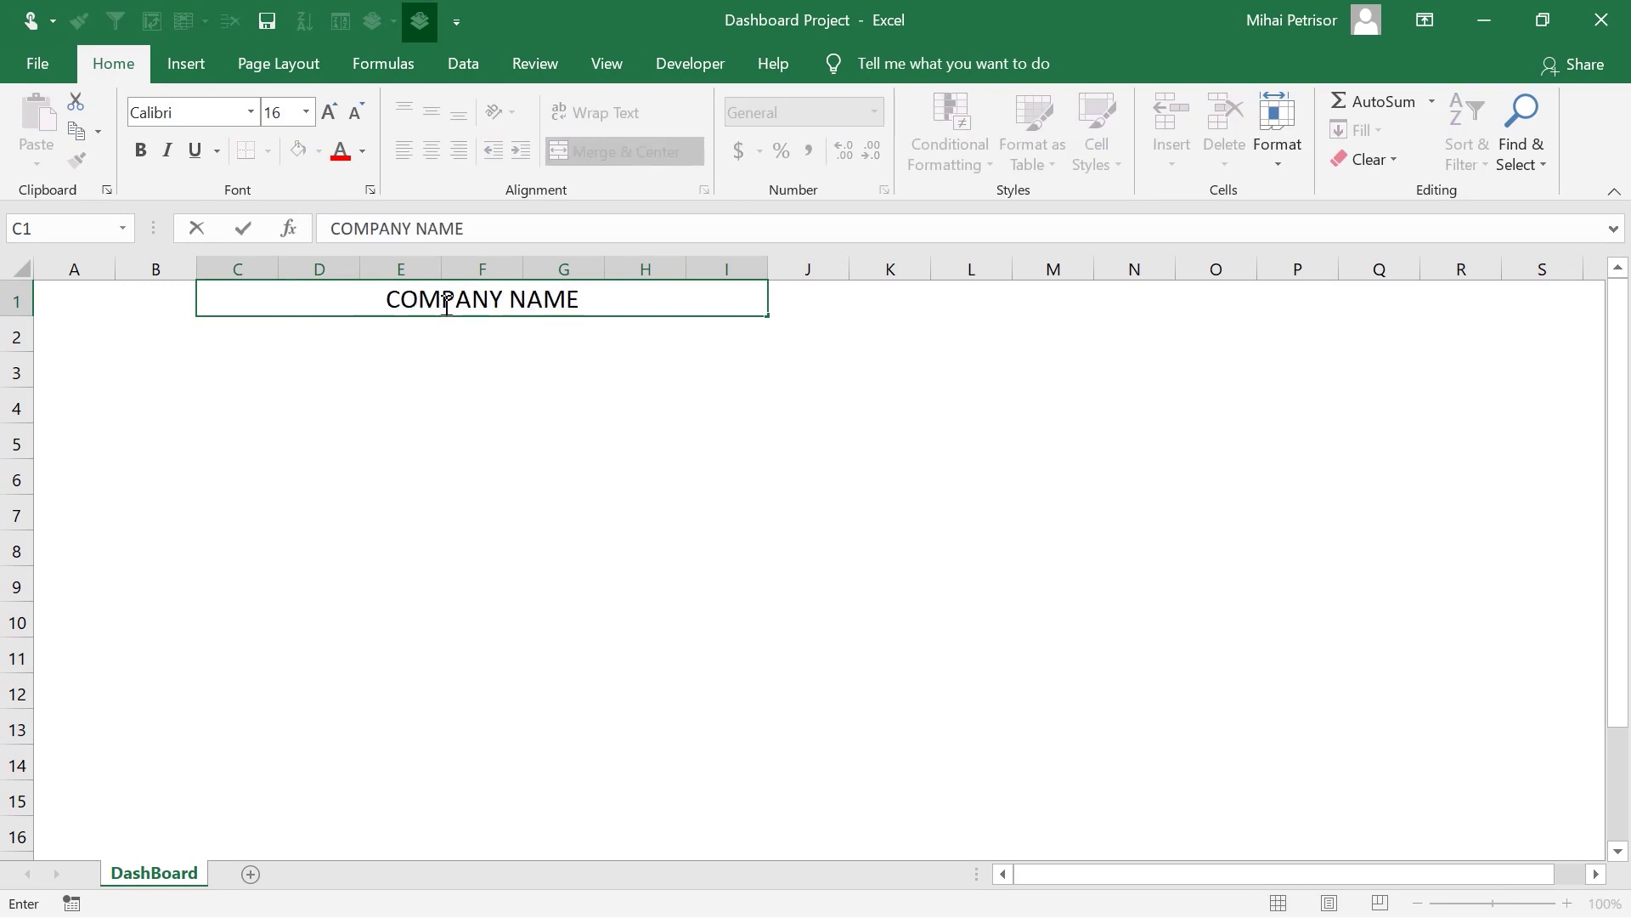
type(" OR LOGO")
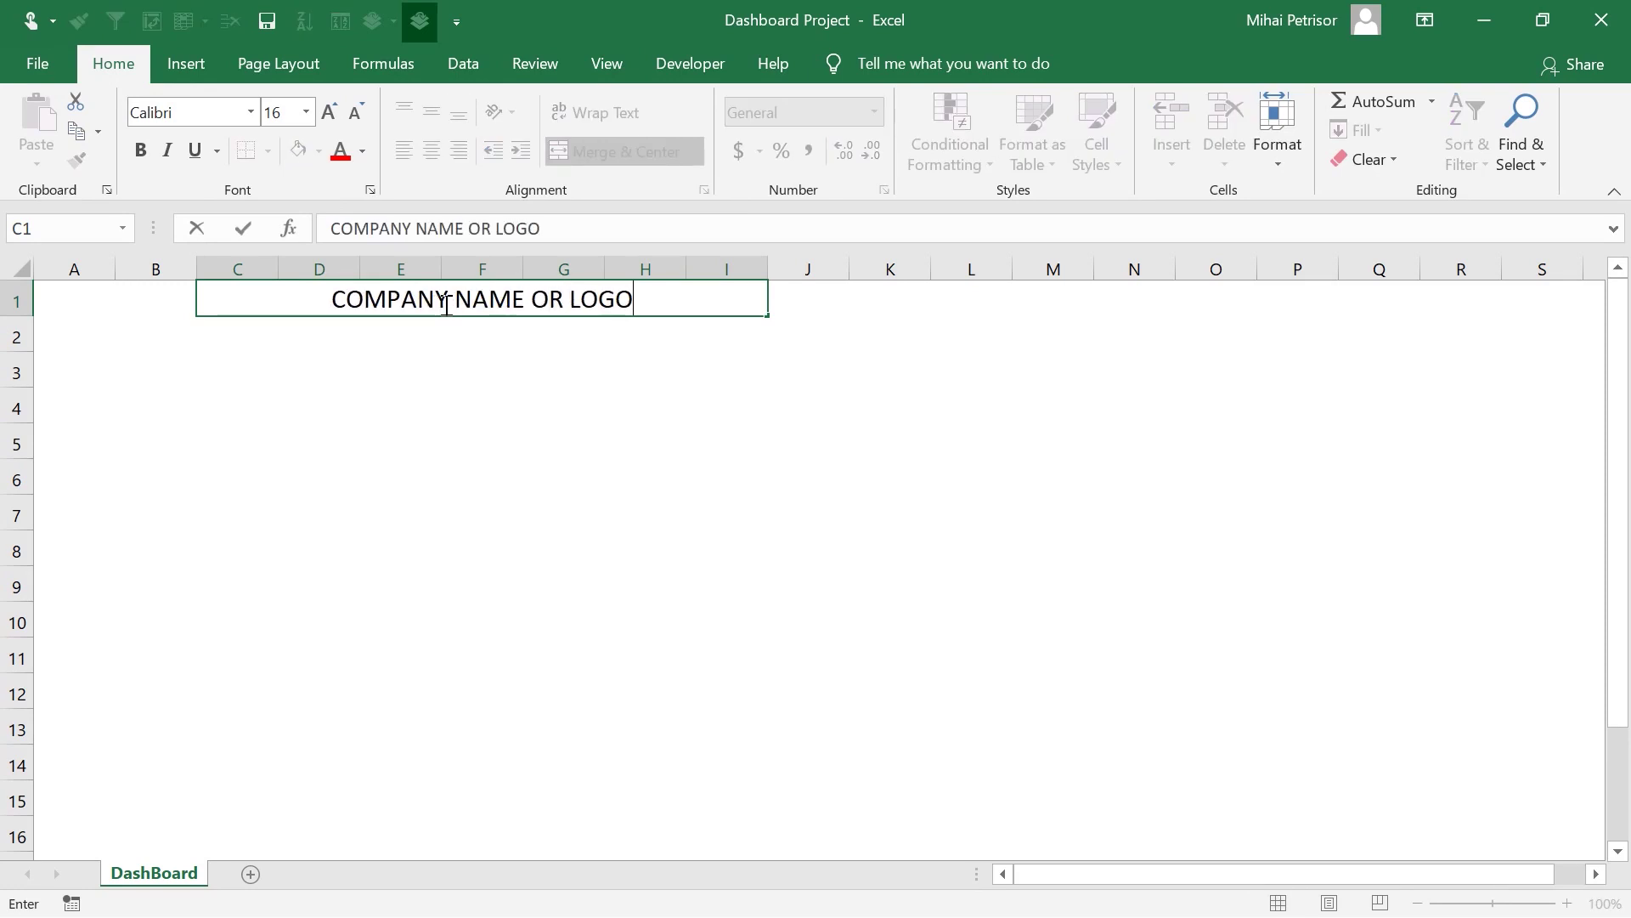
left_click(426, 399)
left_click(436, 301)
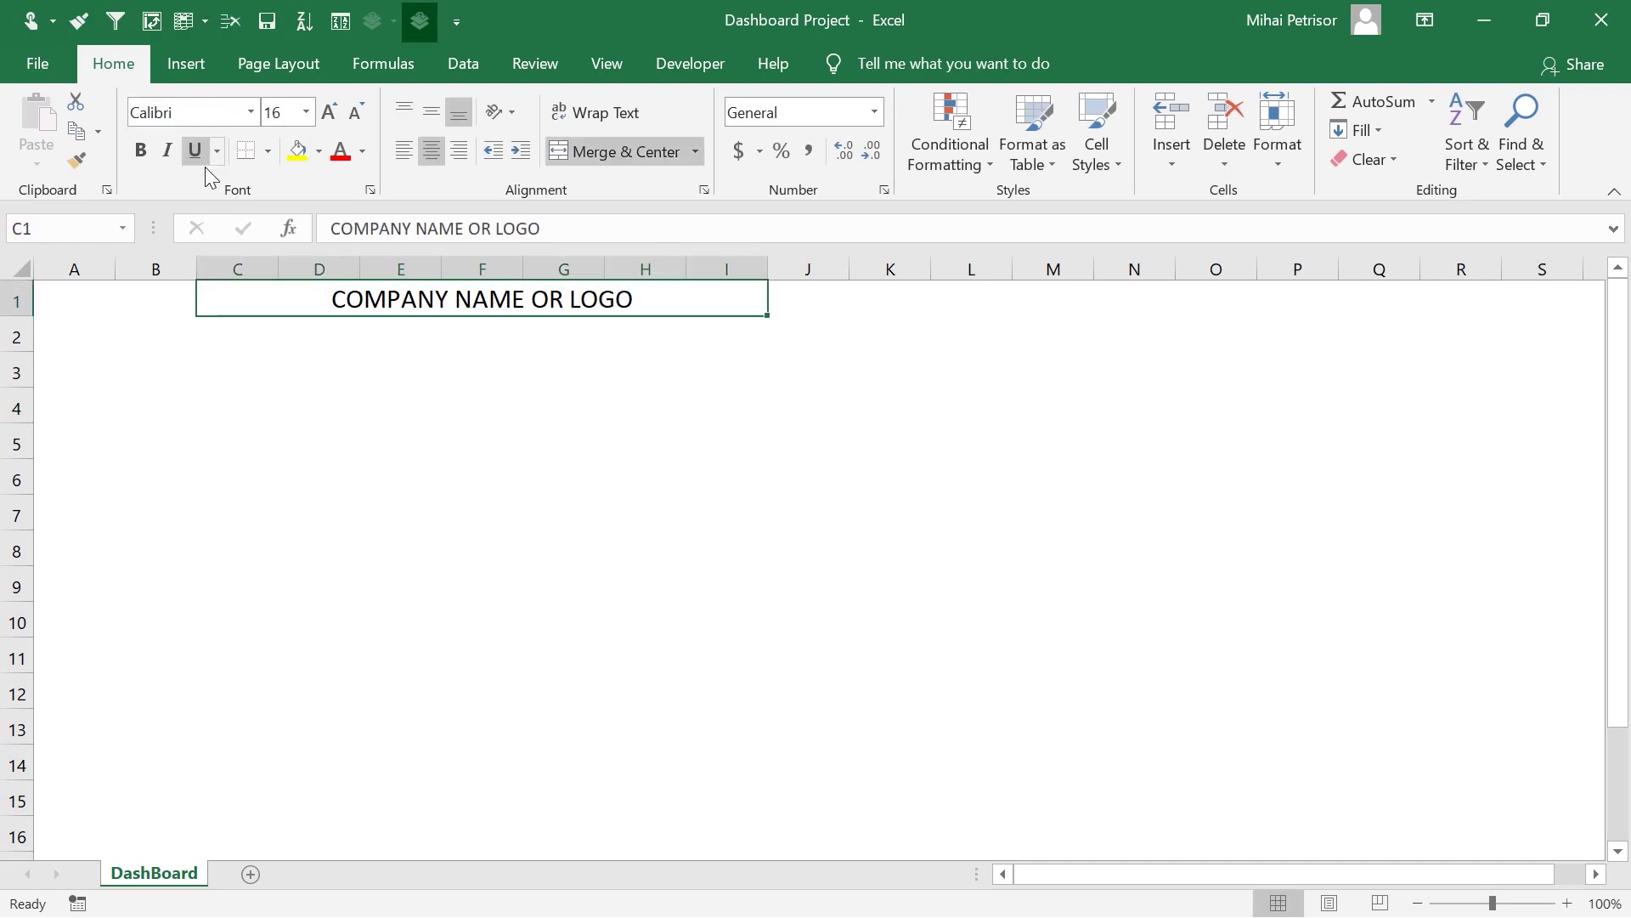
- Give the heading cell thick outside borders and make its text bold and italic
left_click(267, 152)
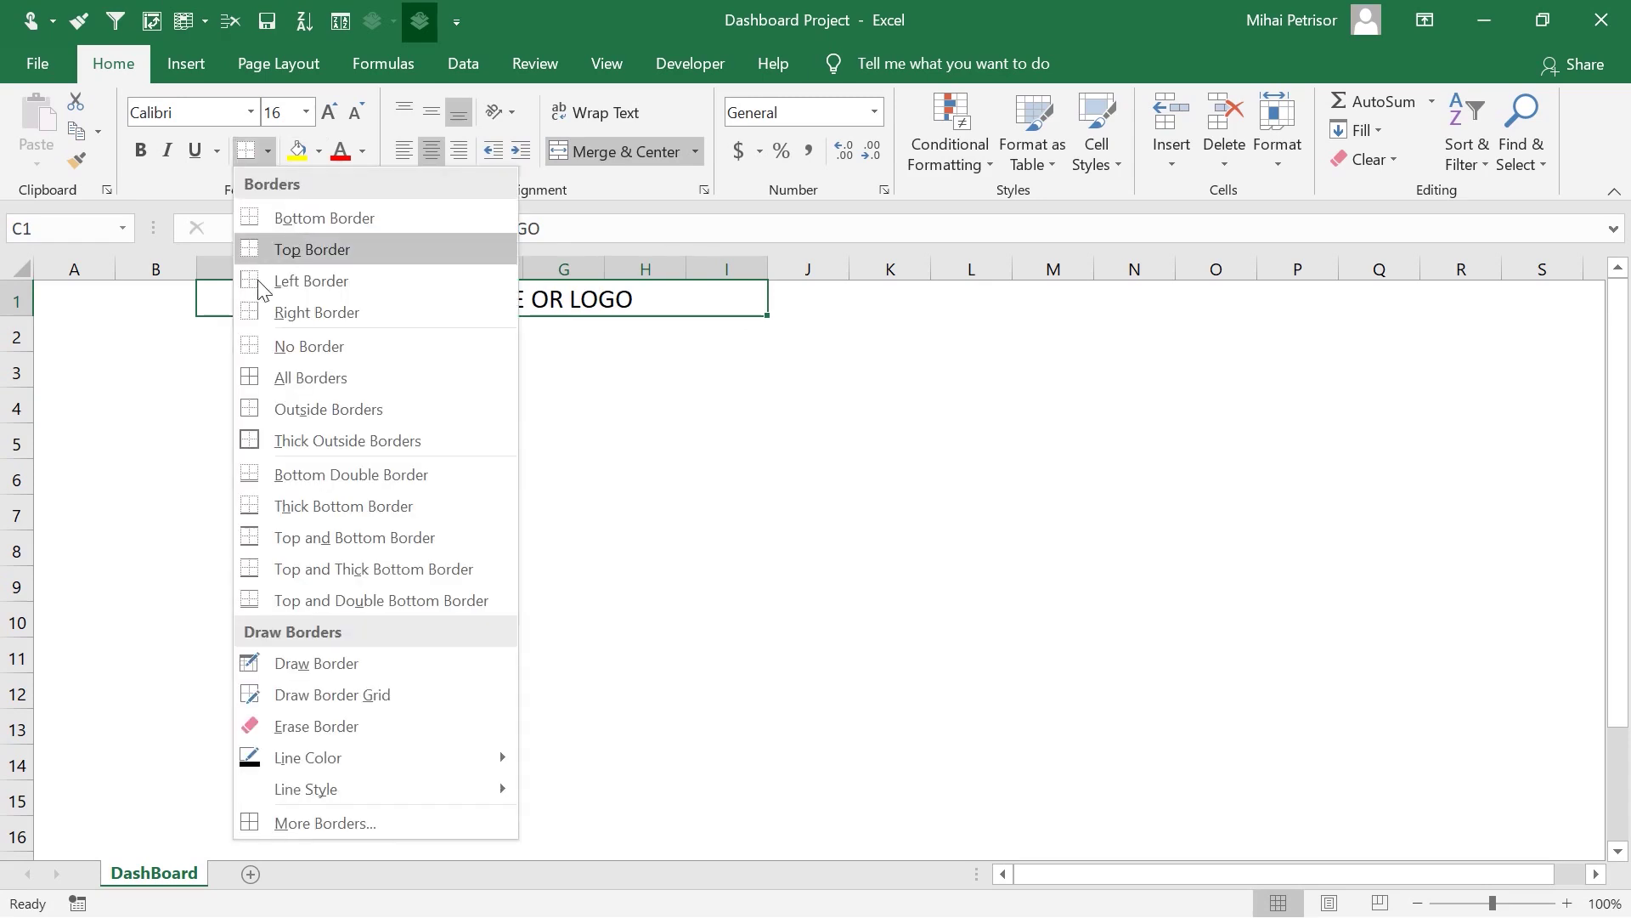
left_click(282, 441)
left_click(167, 150)
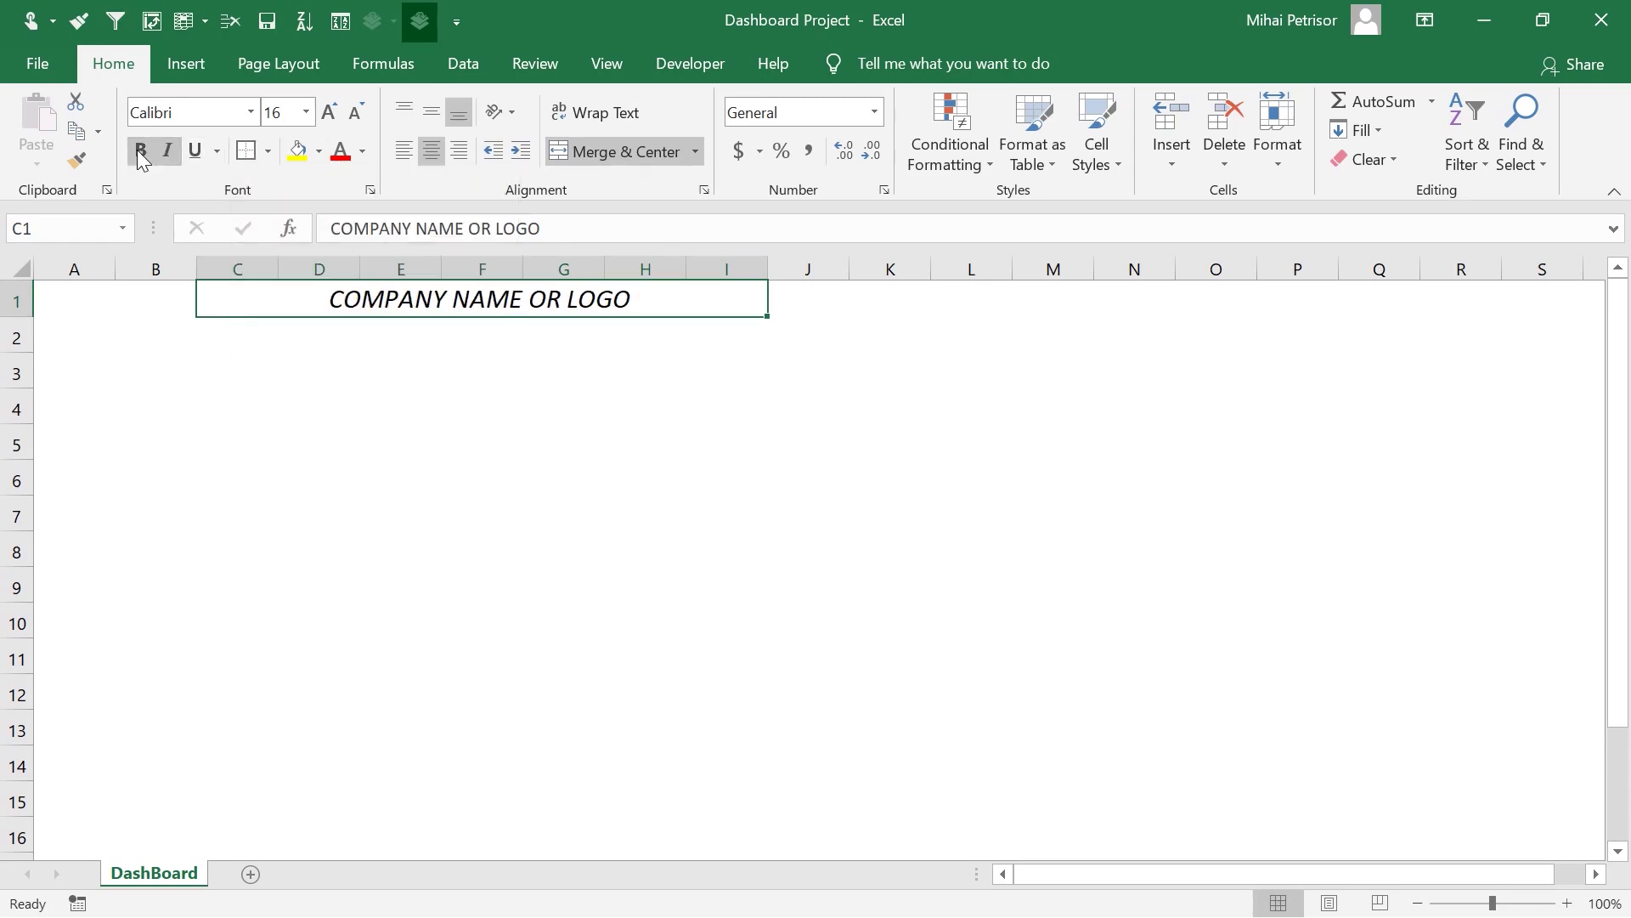
left_click(140, 151)
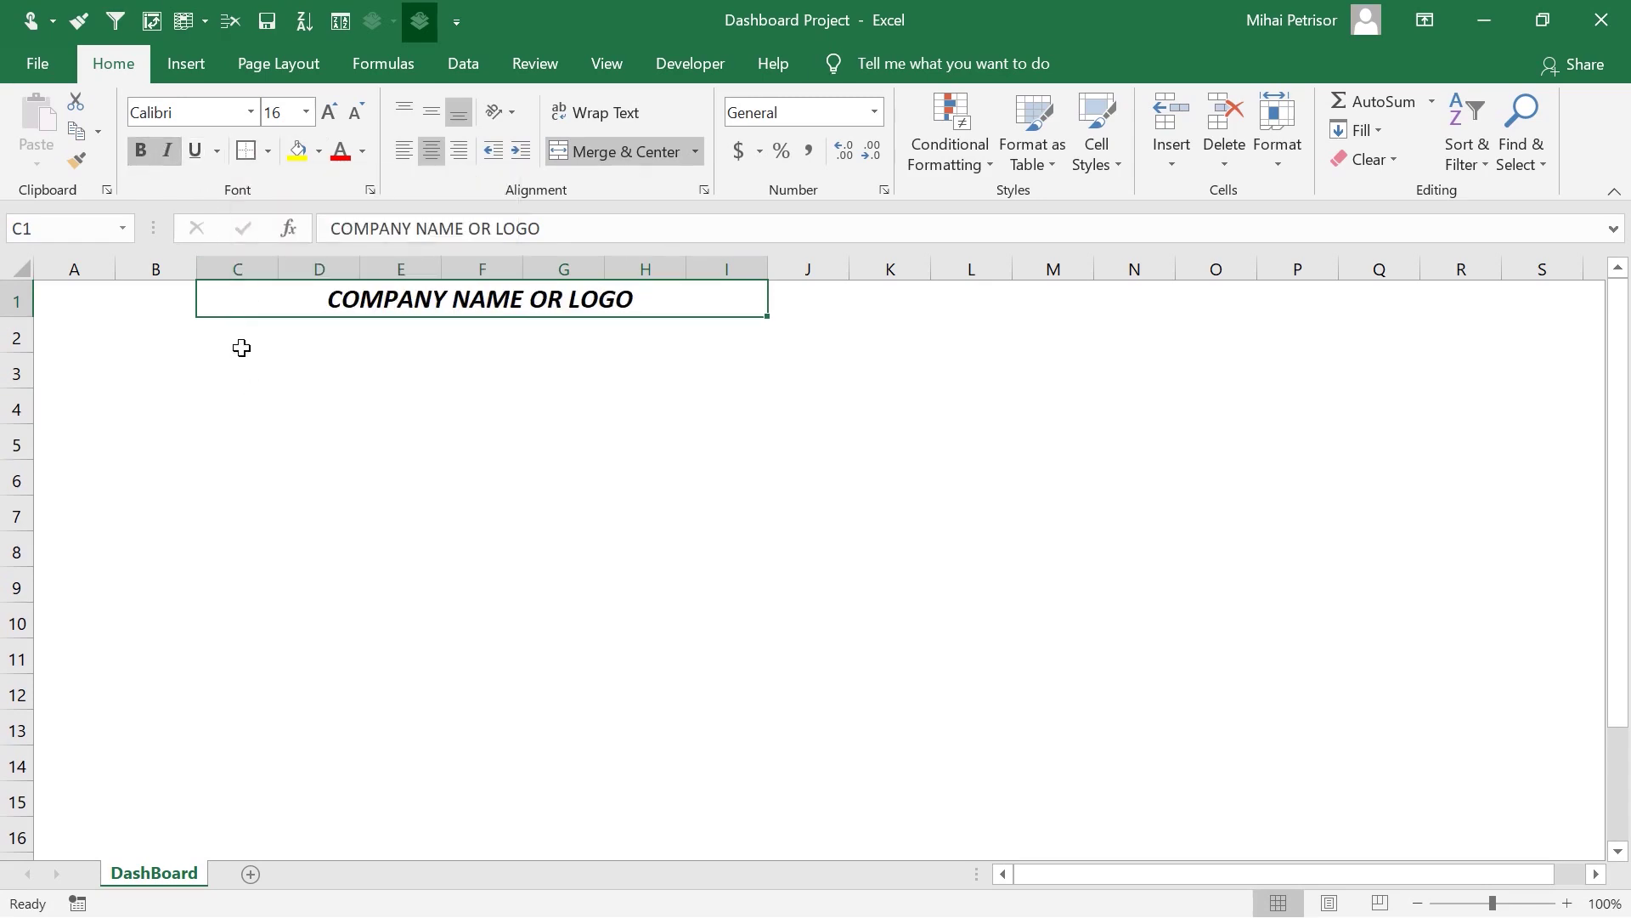
- Color the heading text in a darker theme blue
left_click(363, 149)
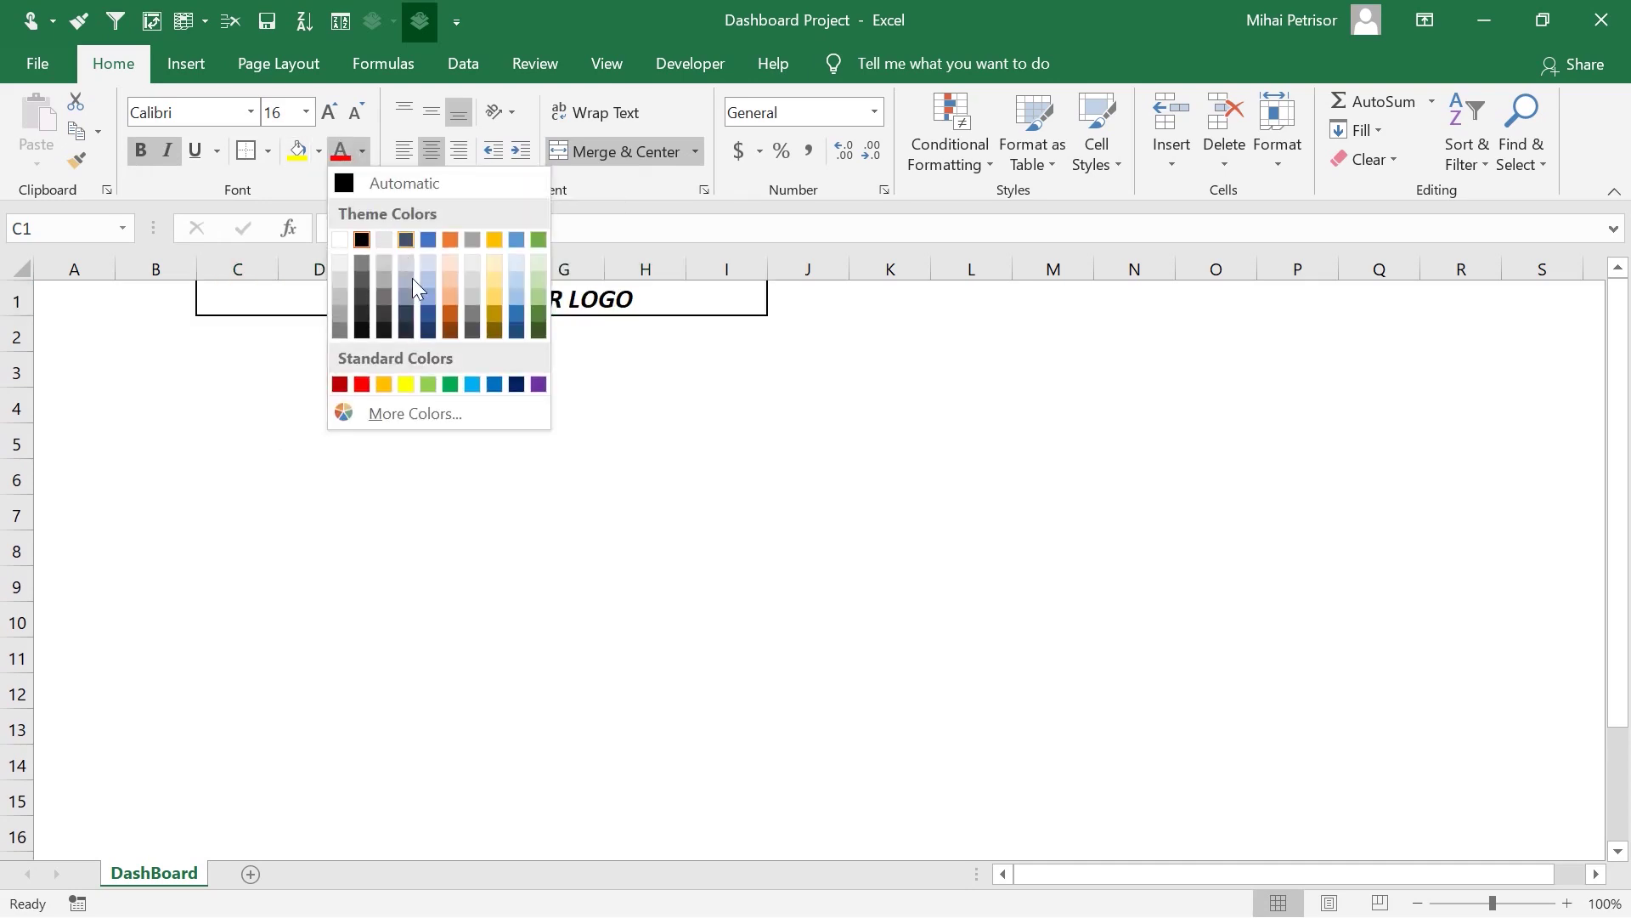
left_click(428, 296)
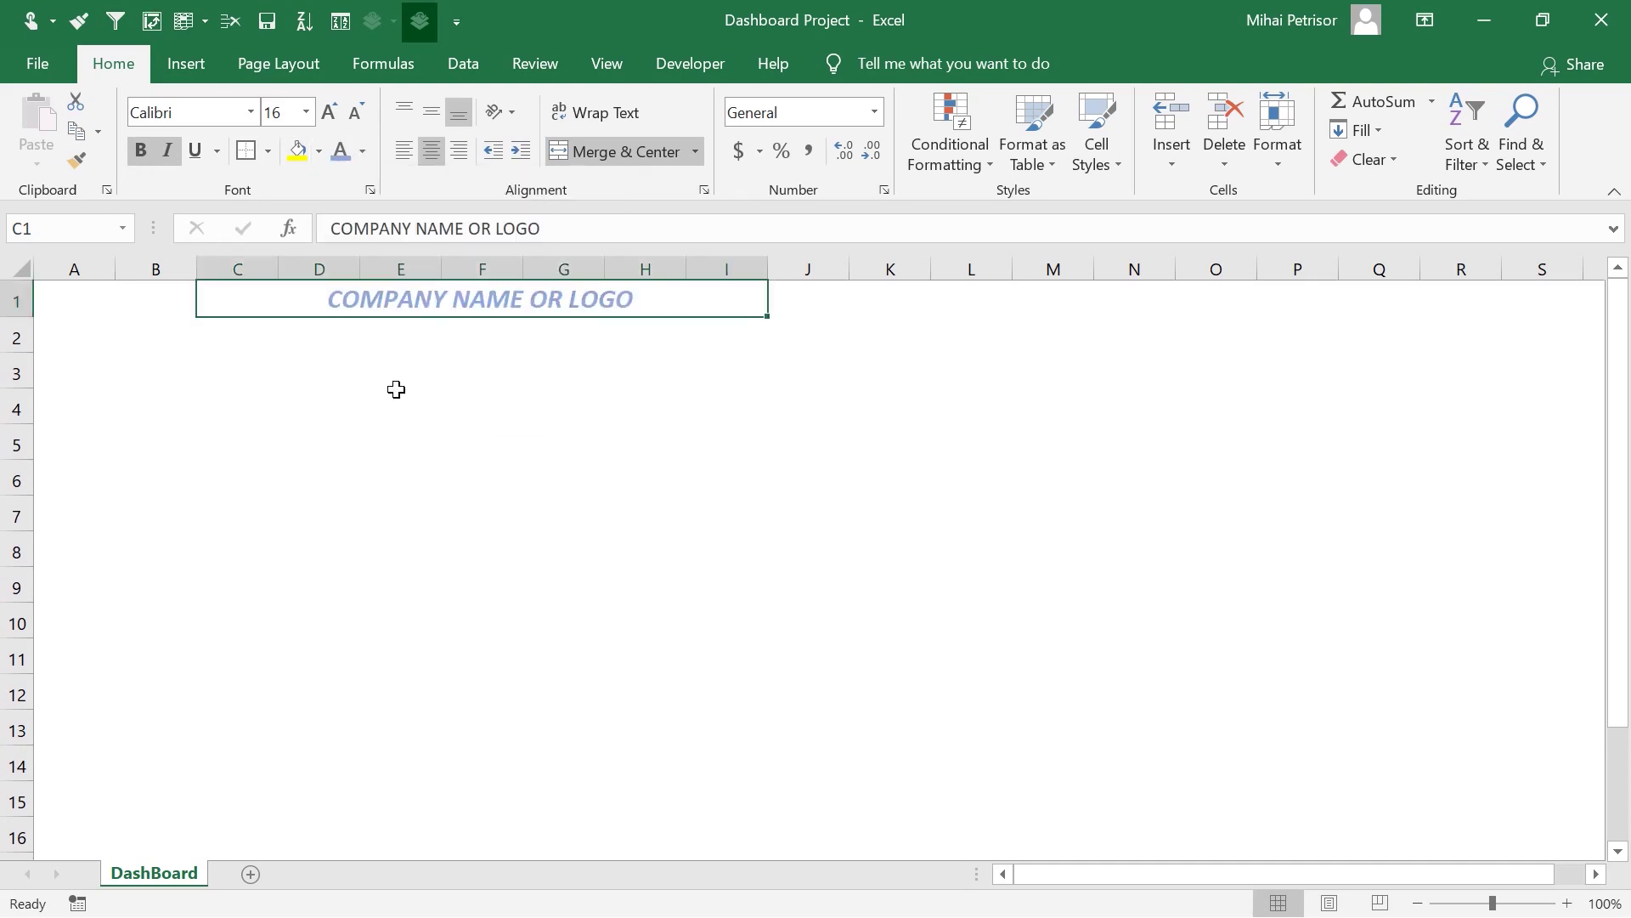
left_click(363, 151)
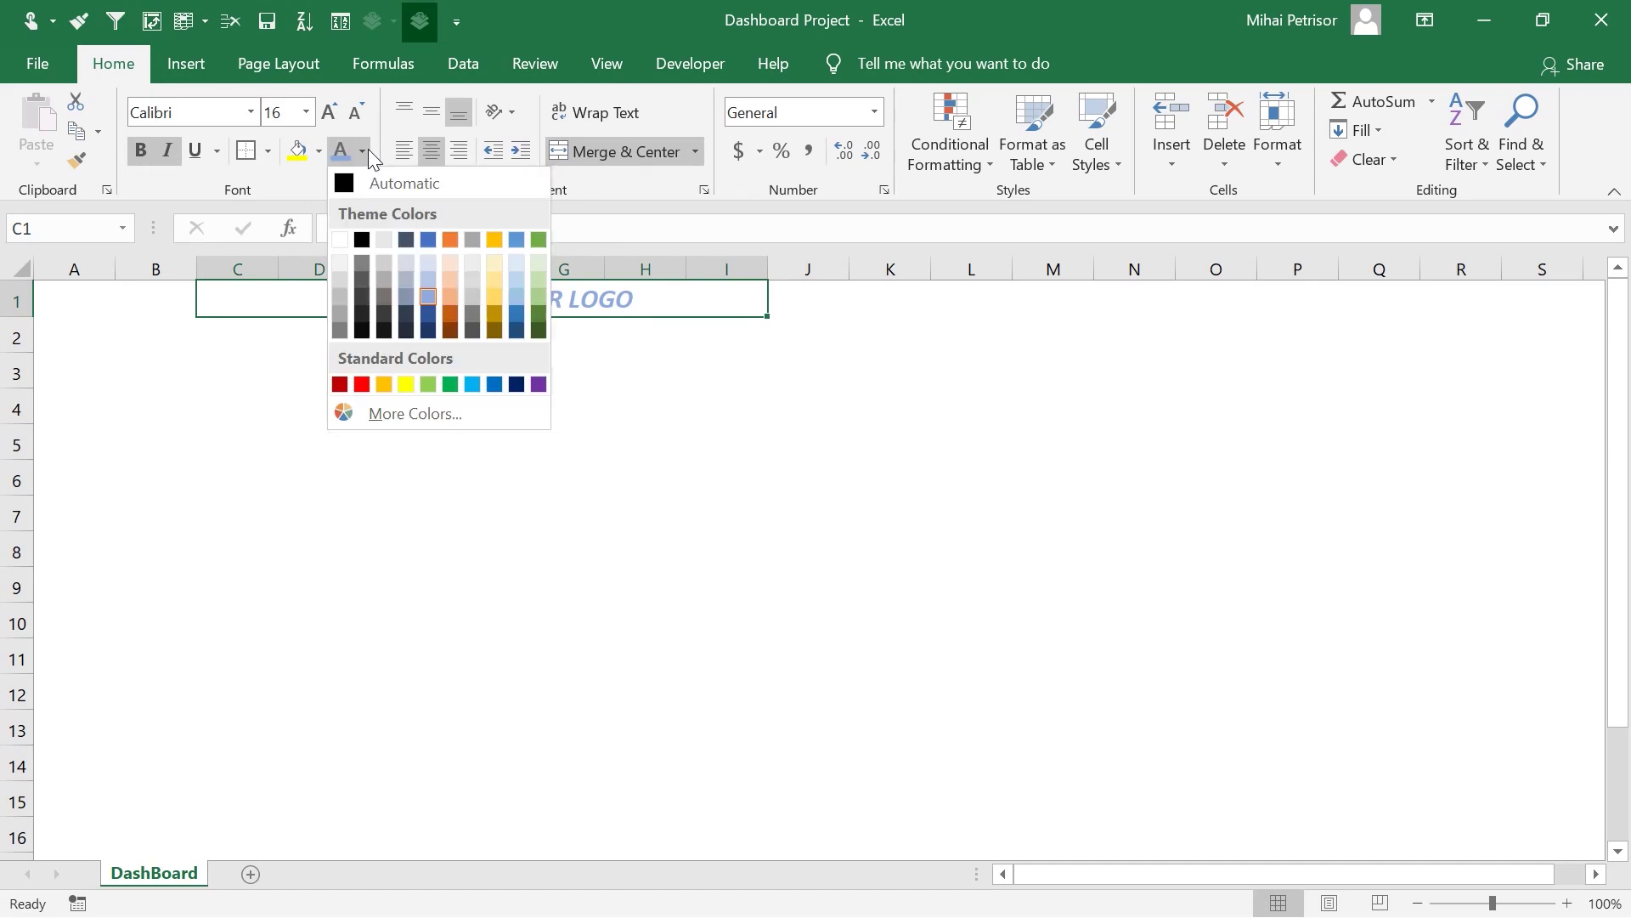
left_click(502, 314)
left_click(418, 479)
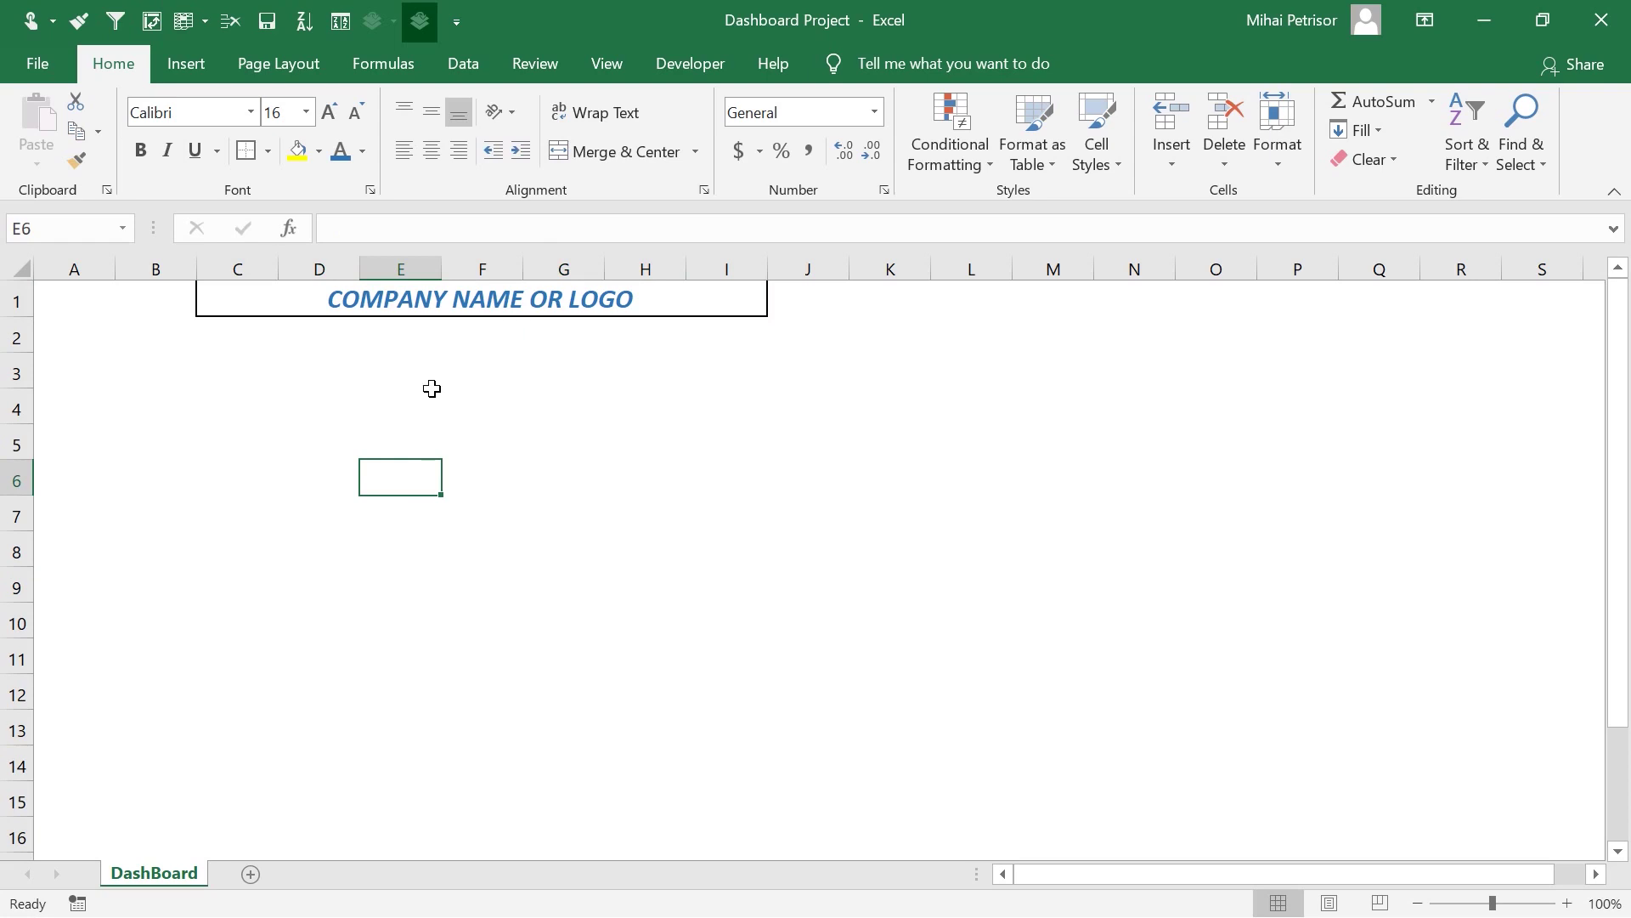
left_click(140, 396)
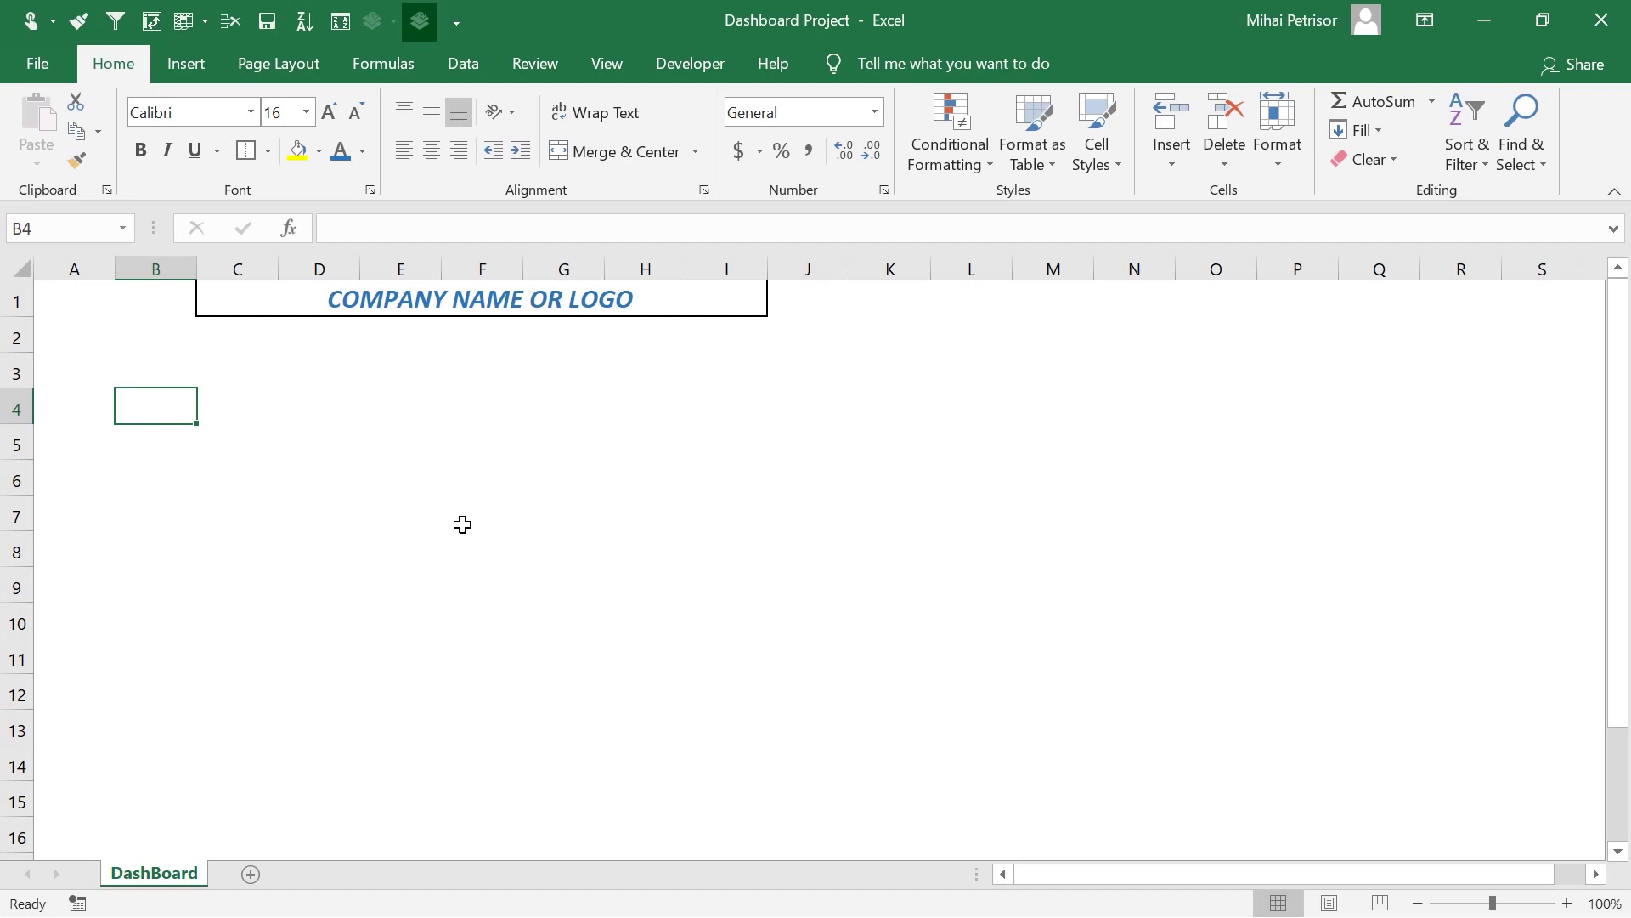
left_click(100, 357)
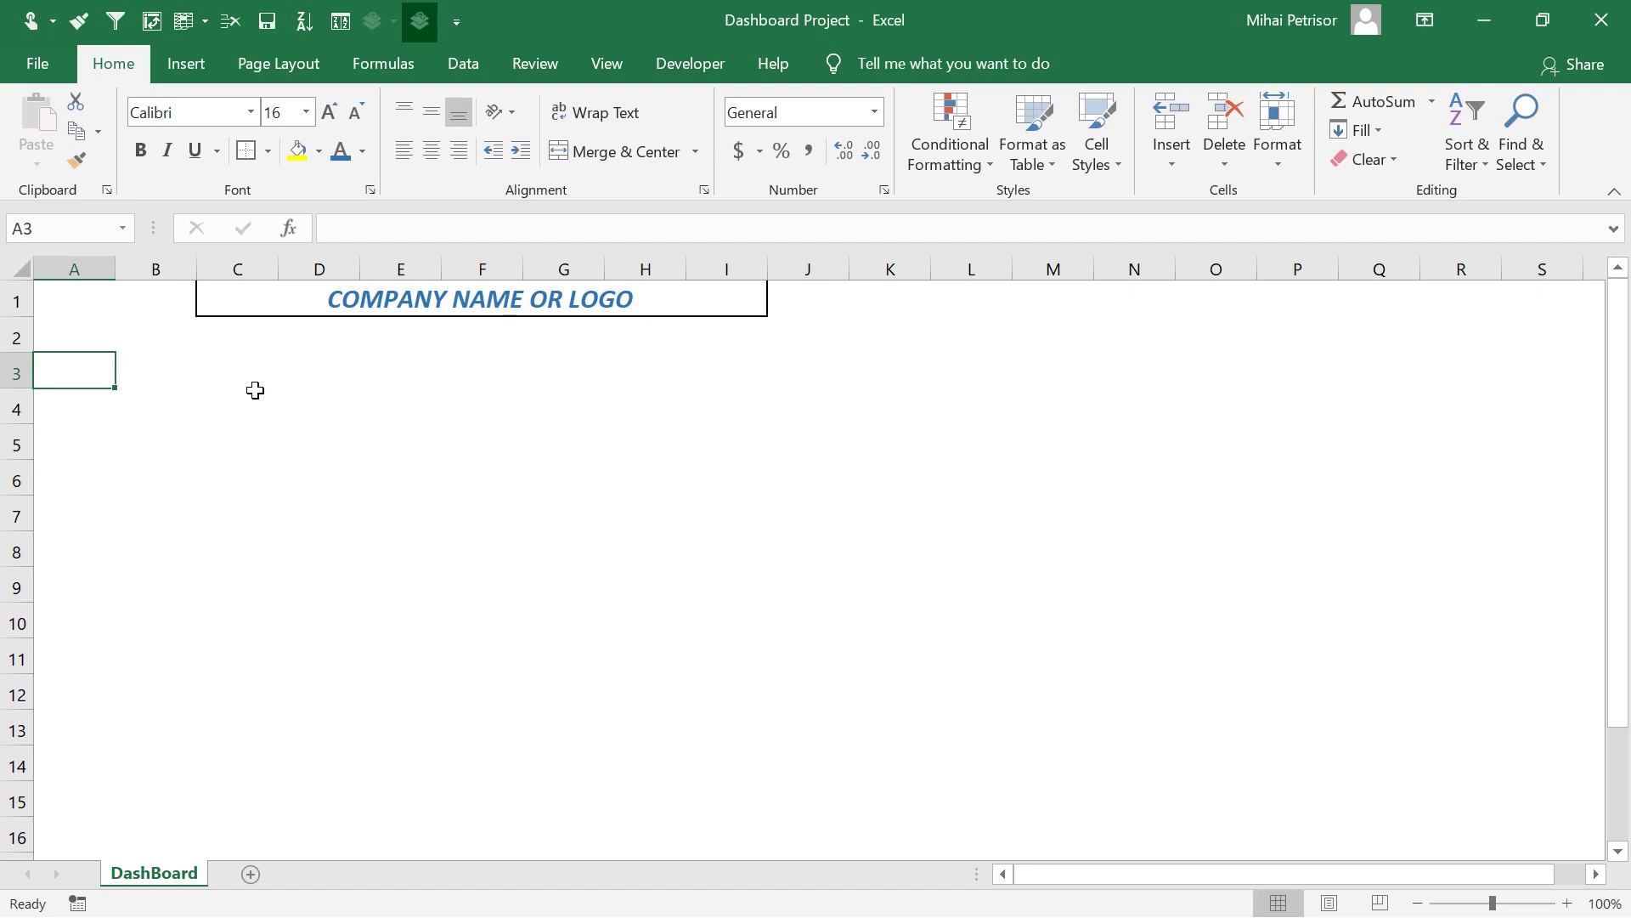
left_click(193, 374)
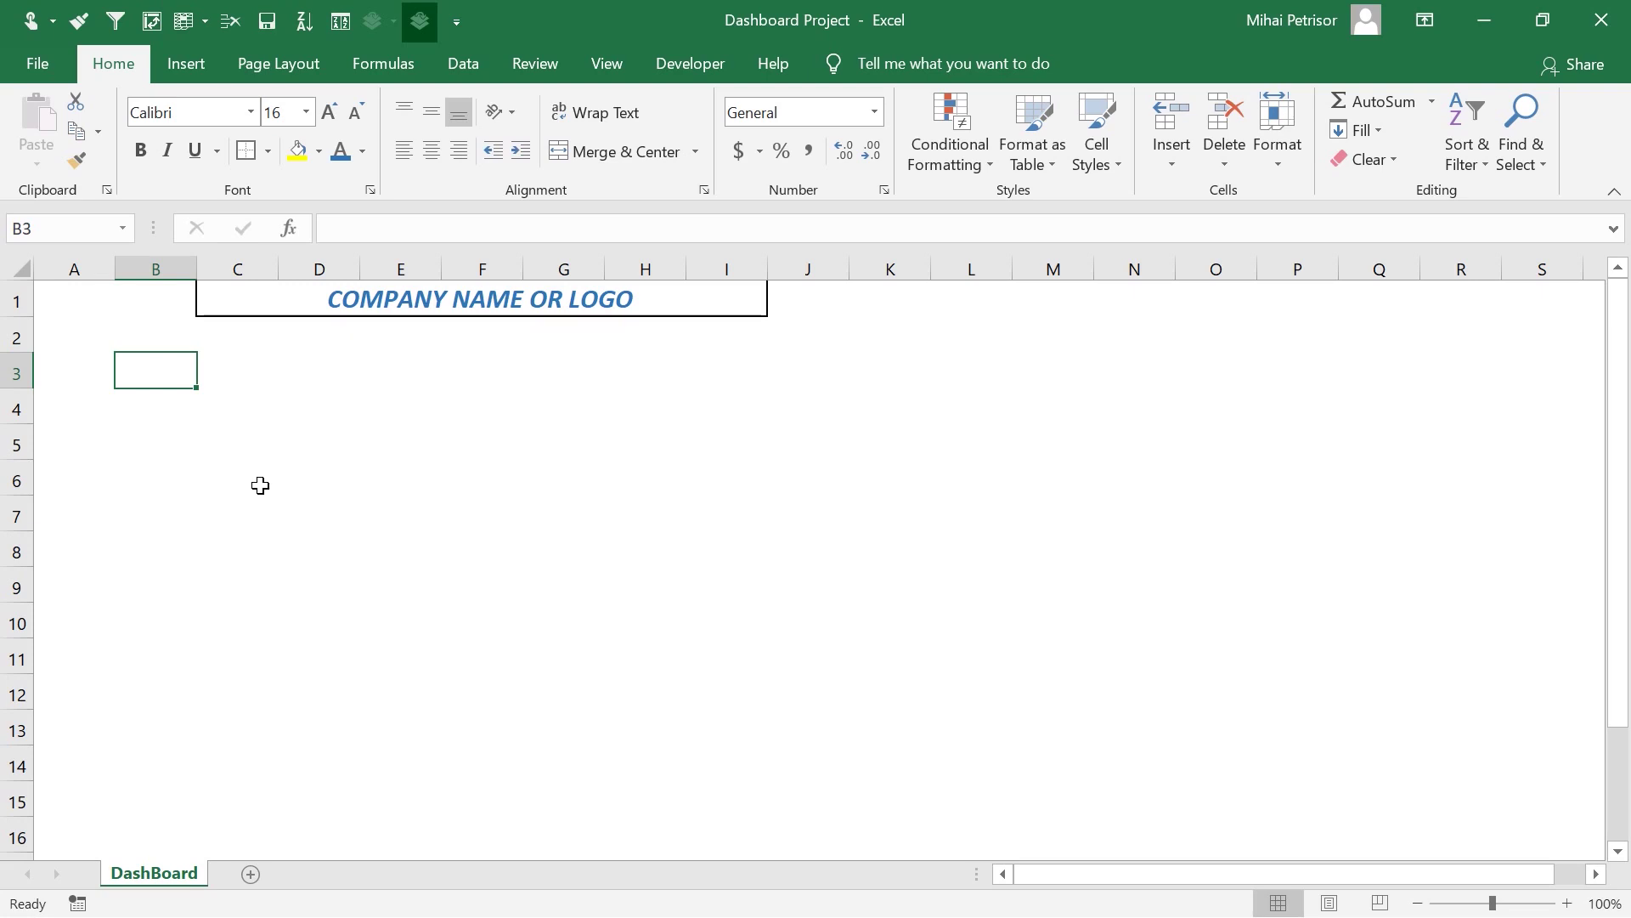
left_click(161, 441)
left_click(70, 368)
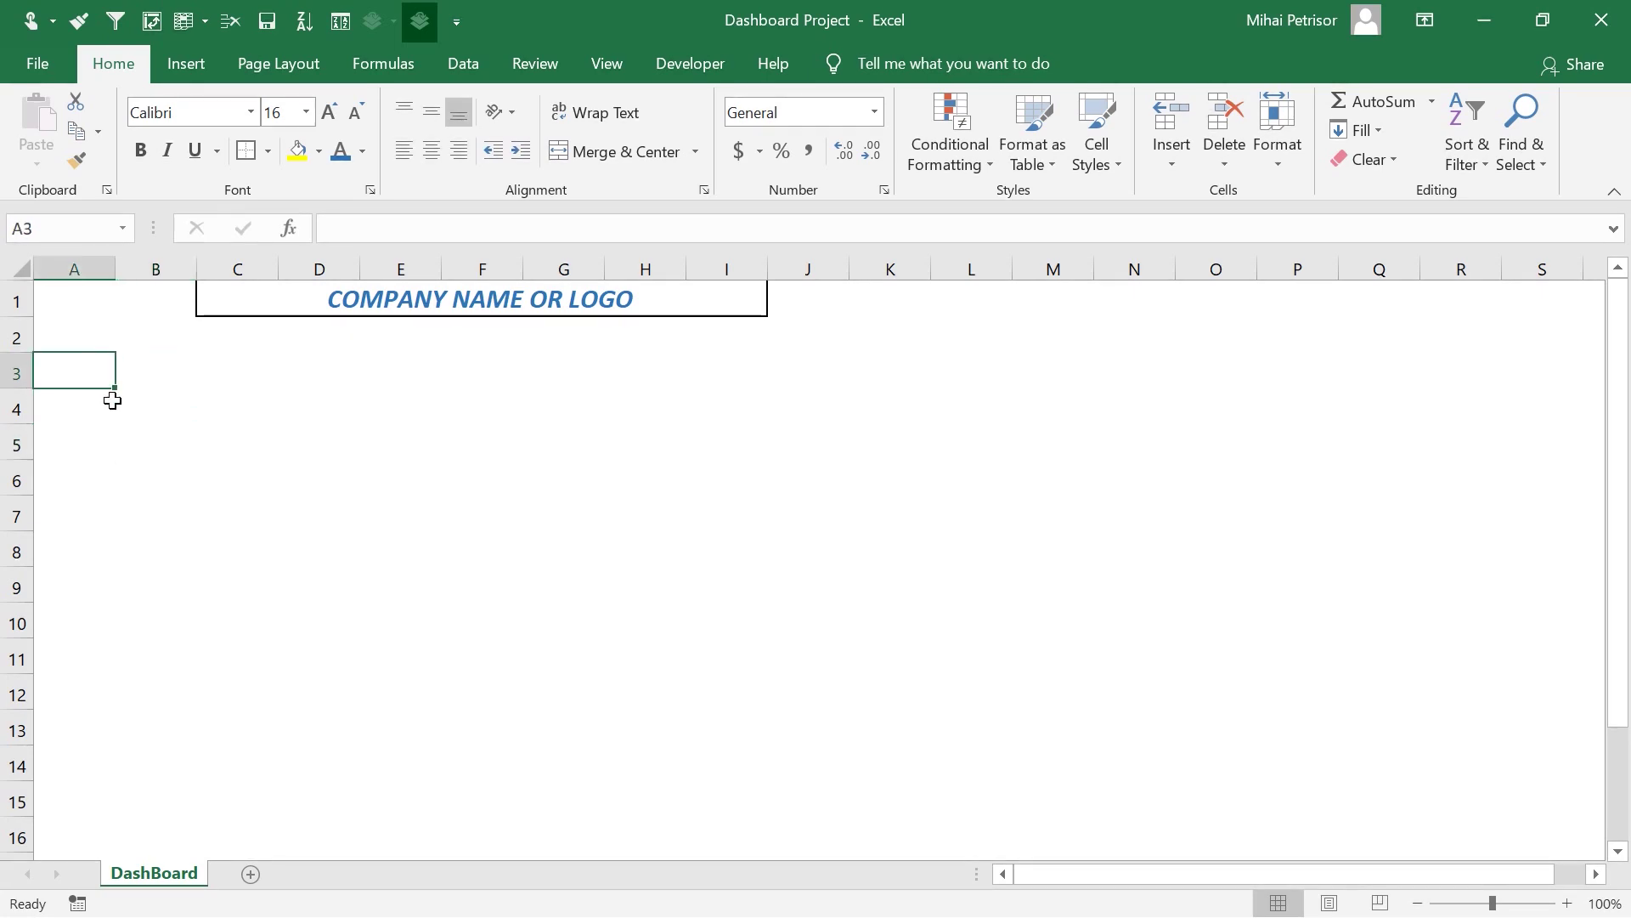
- Frame the range B3:F12 with outside borders as the first chart area
left_click(150, 368)
left_click_drag(253, 368, 513, 701)
left_click(269, 153)
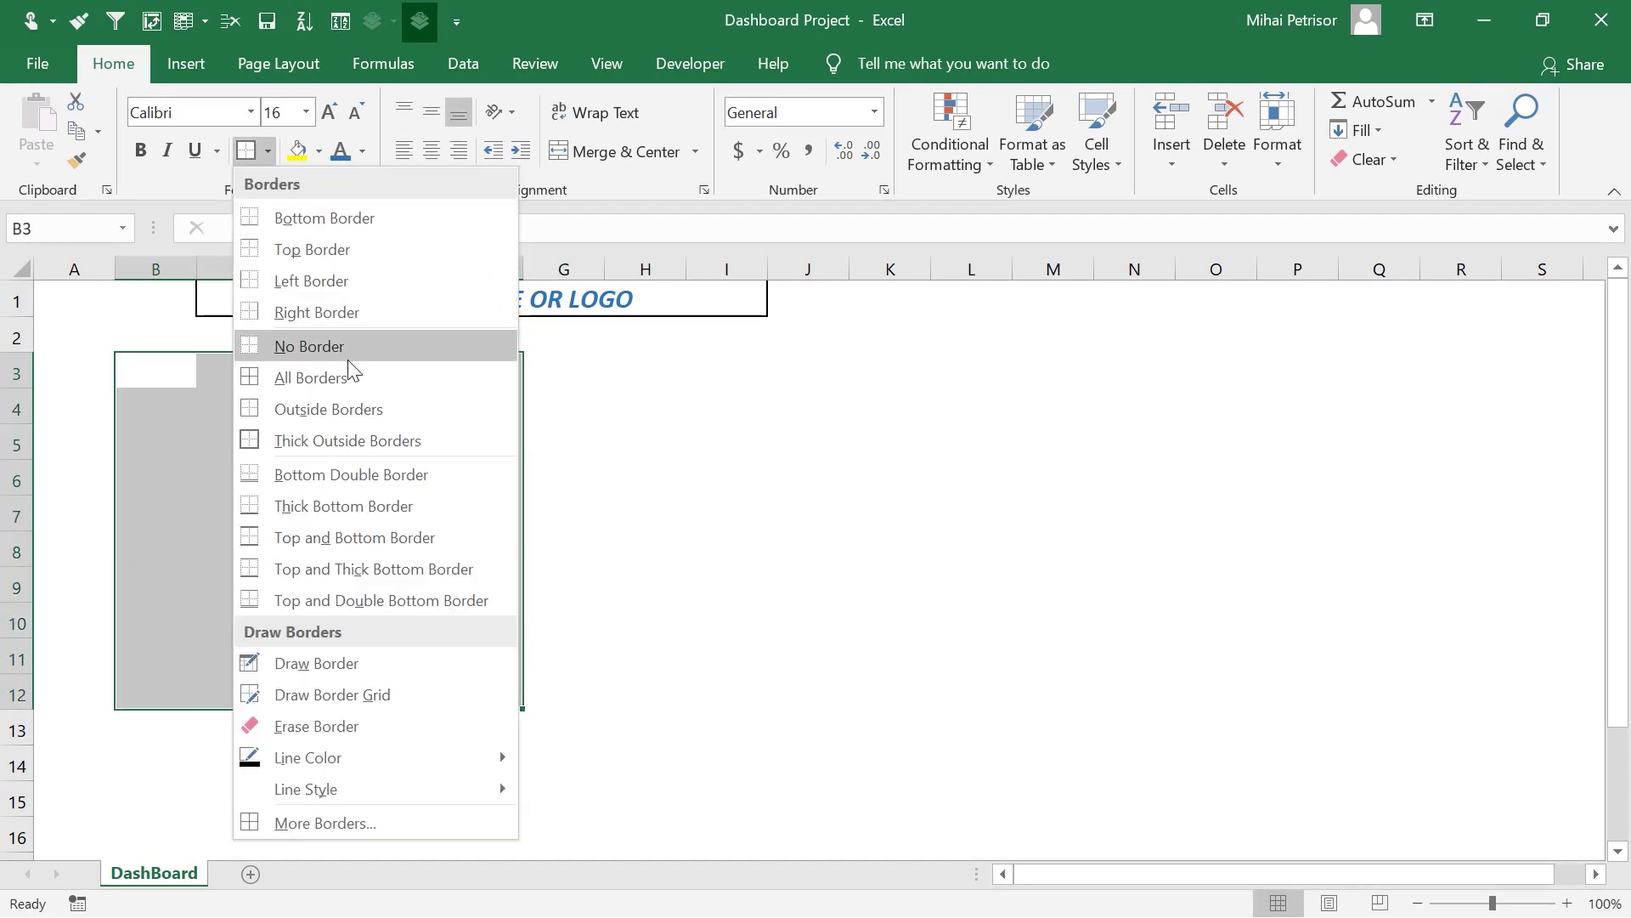
left_click(352, 416)
left_click(808, 516)
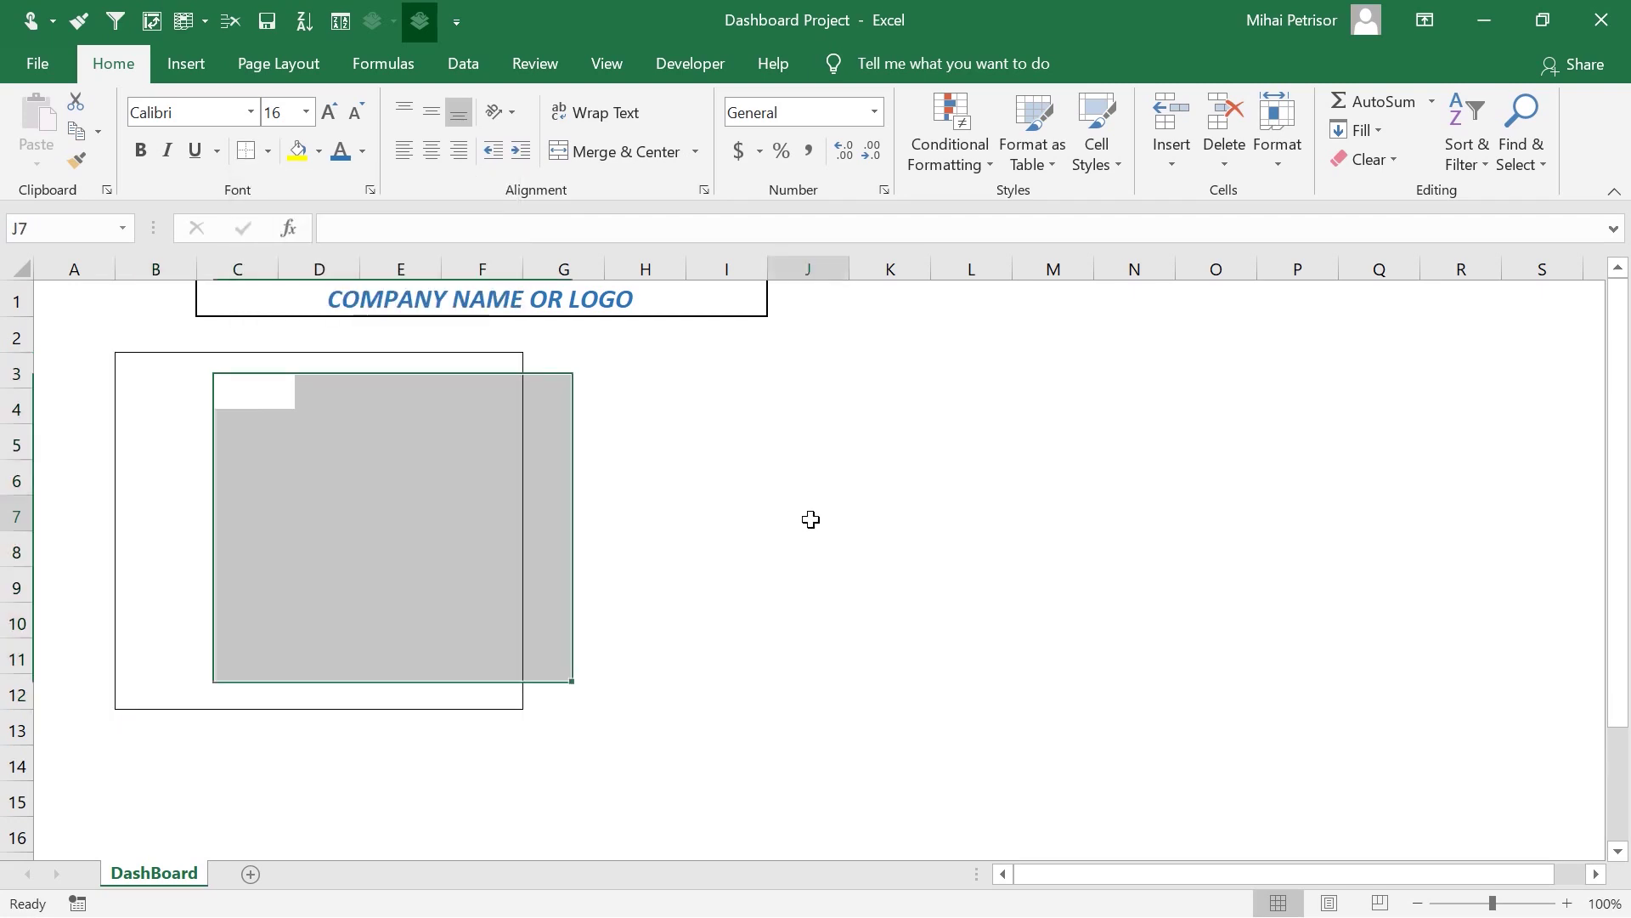
- Enter the label "Total Sales Per Category" in cell D4 inside the first framed area
left_click(346, 478)
key("Up")
key("Up")
key("Left")
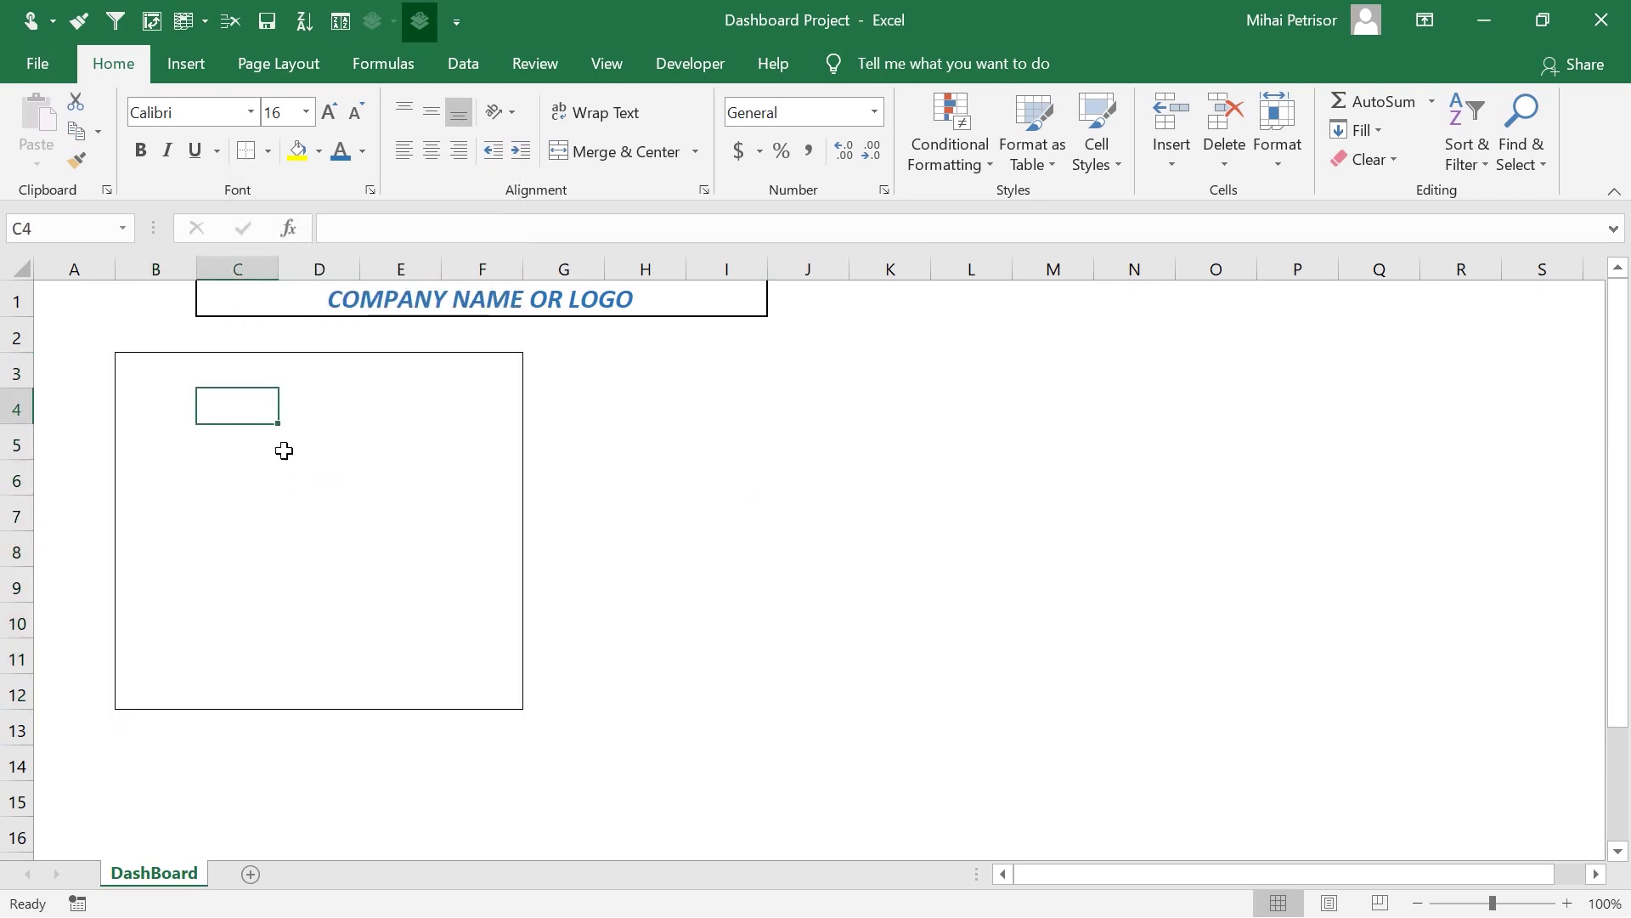
key("Right")
type("5")
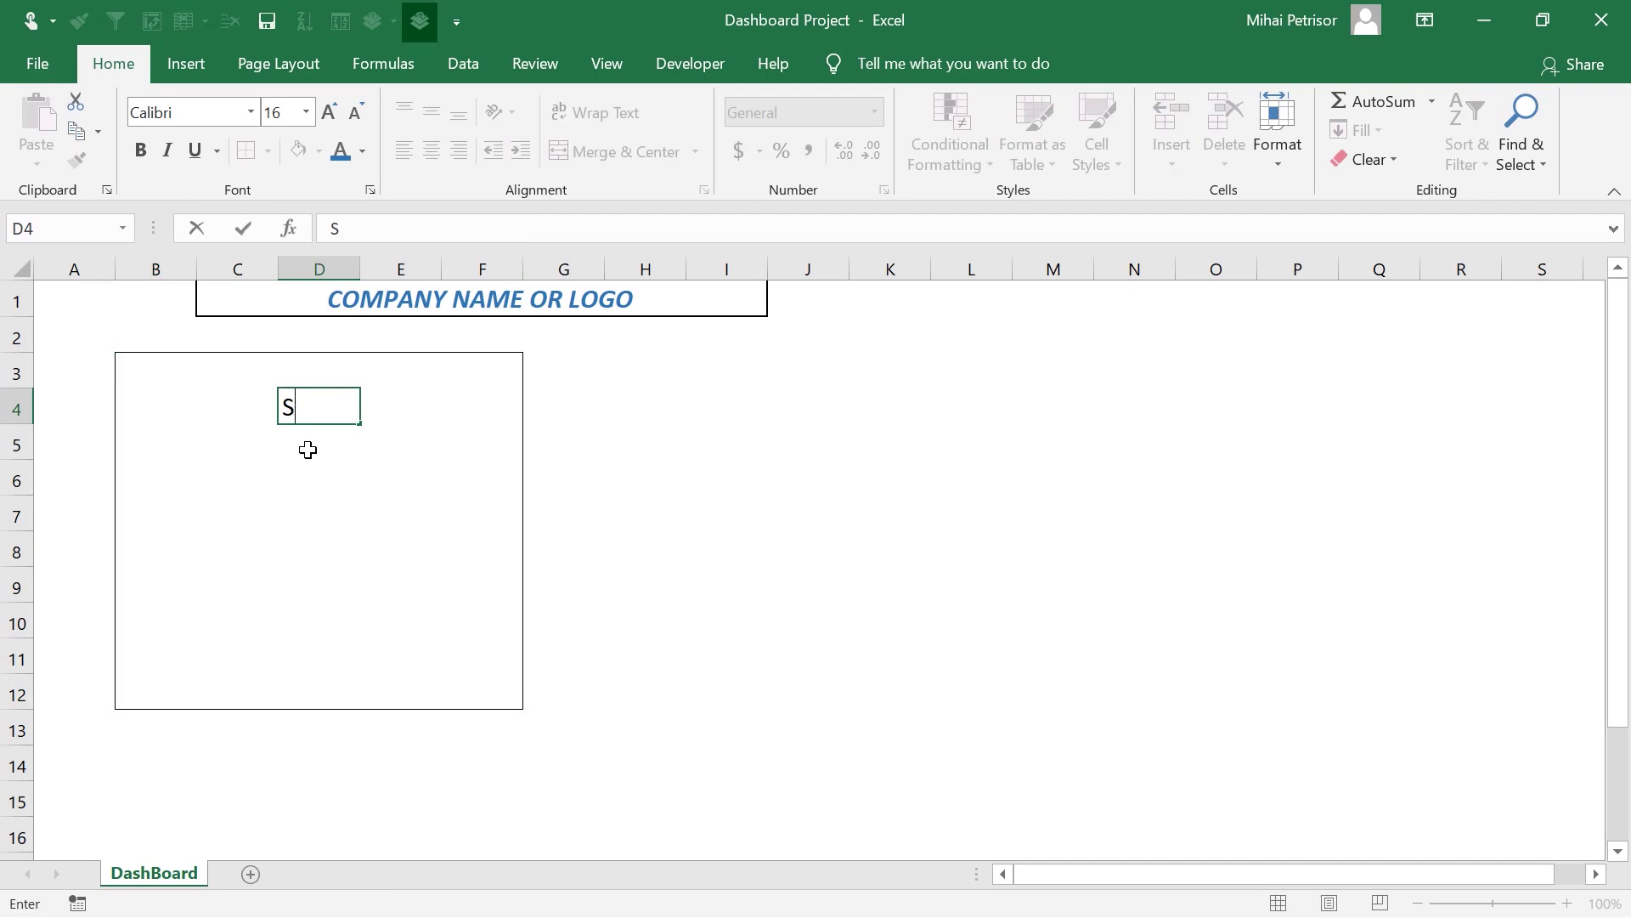
key("BackSpace")
type("Total Saels")
key("BackSpace")
key("BackSpace")
key("BackSpace")
type("les ")
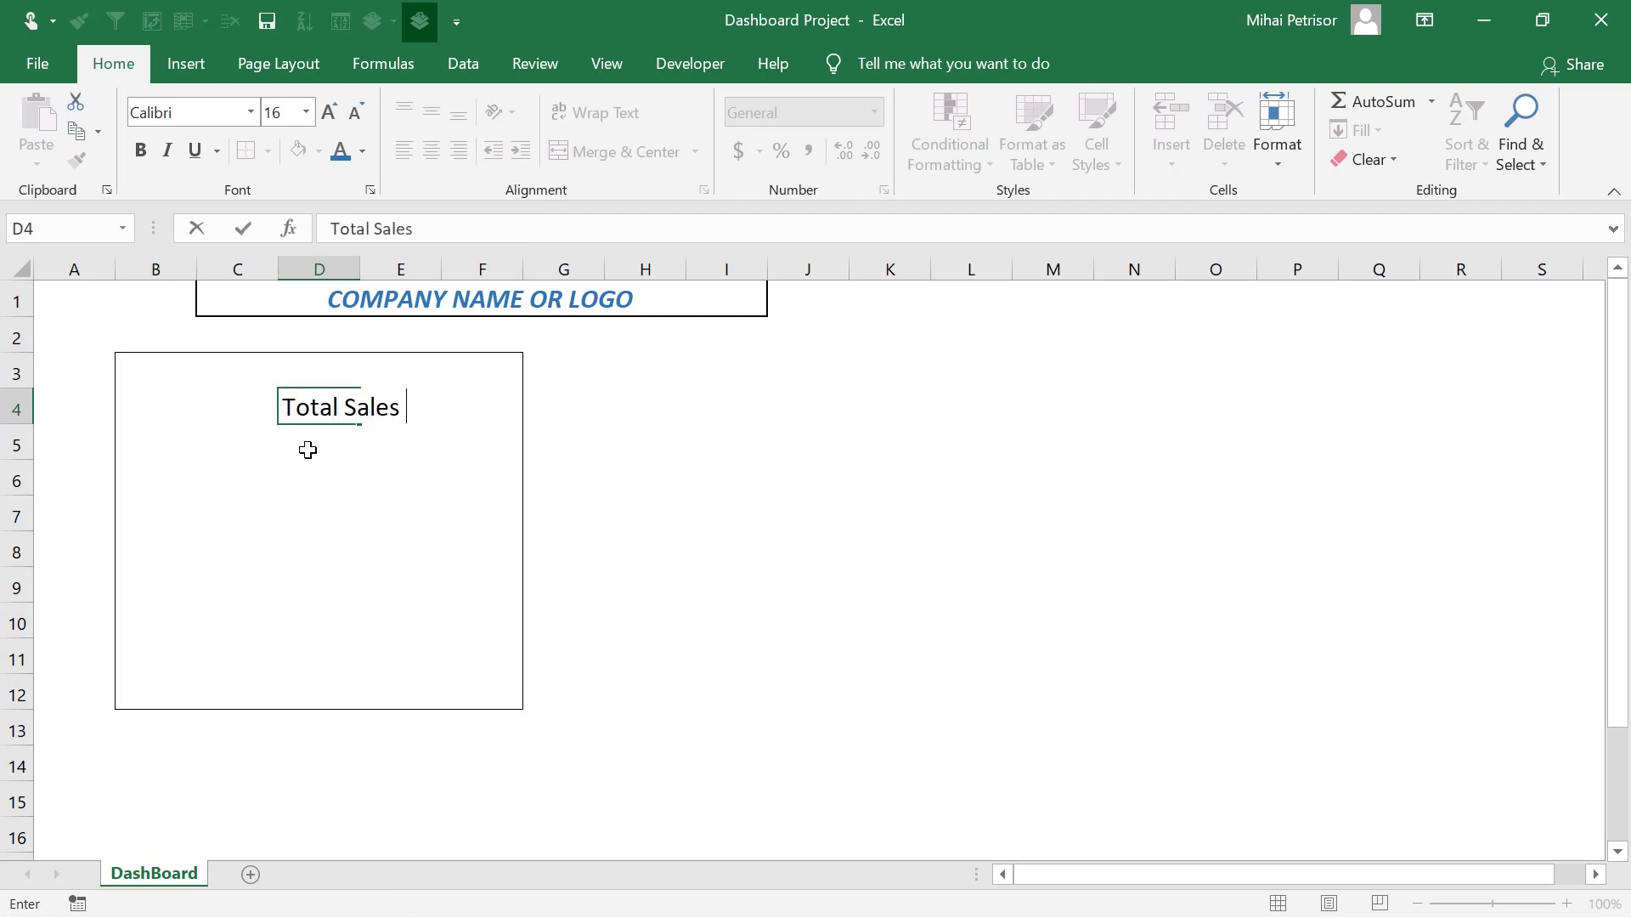
type("Per Cate")
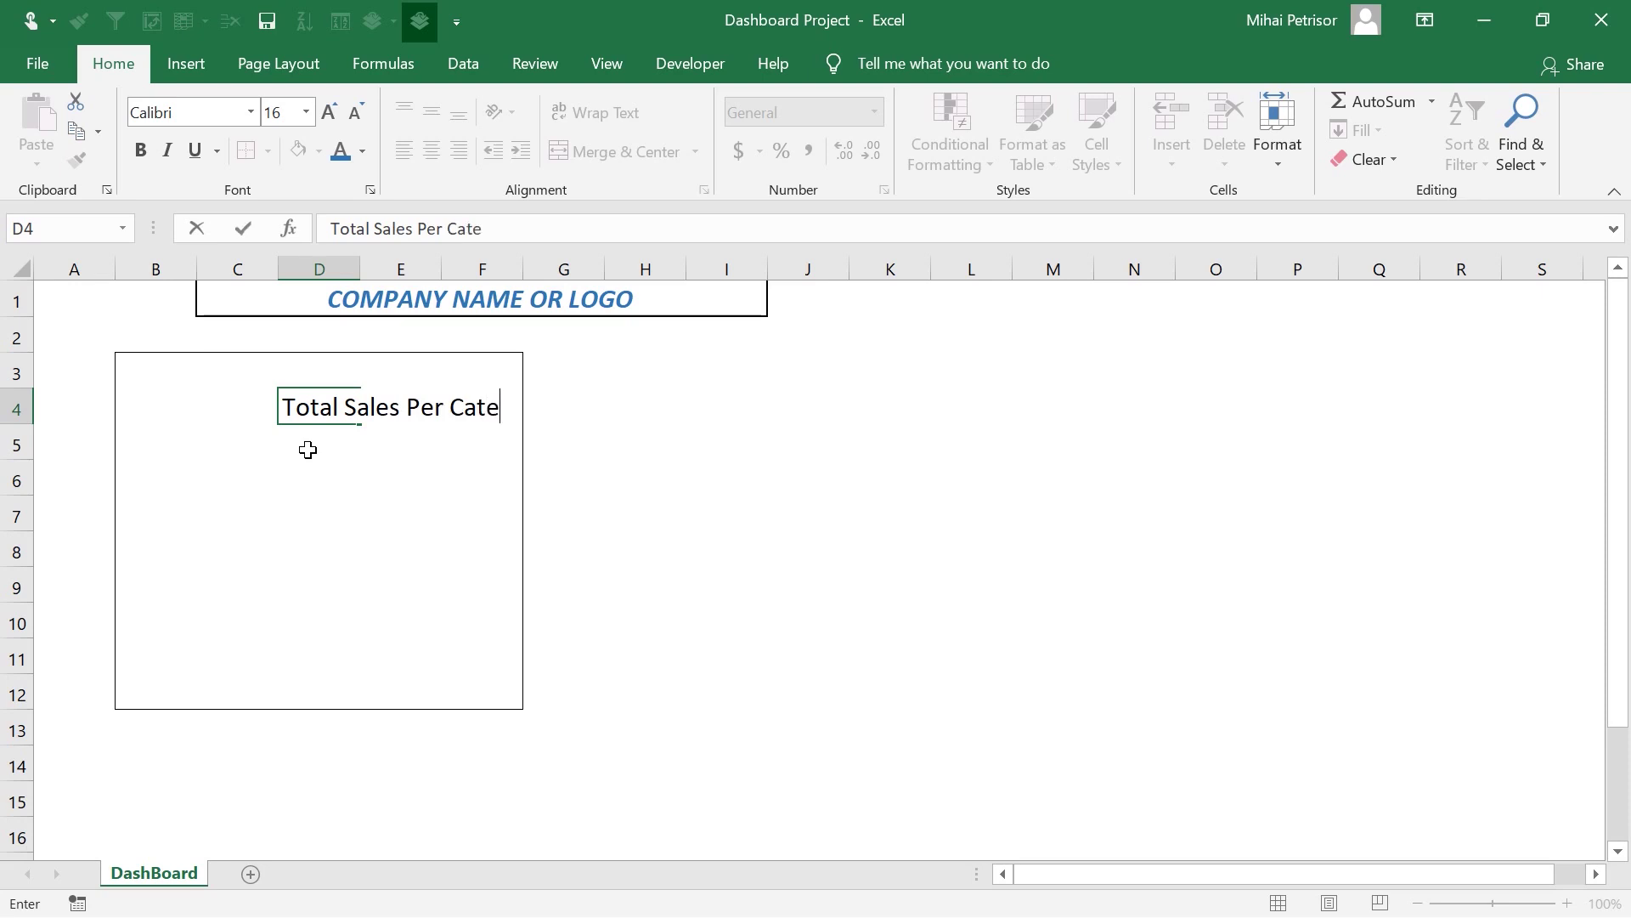
type("gory")
left_click(638, 532)
- Move the Total Sales Per Category label from D4 to B4 and reapply outside borders around B3:F12
left_click(293, 406)
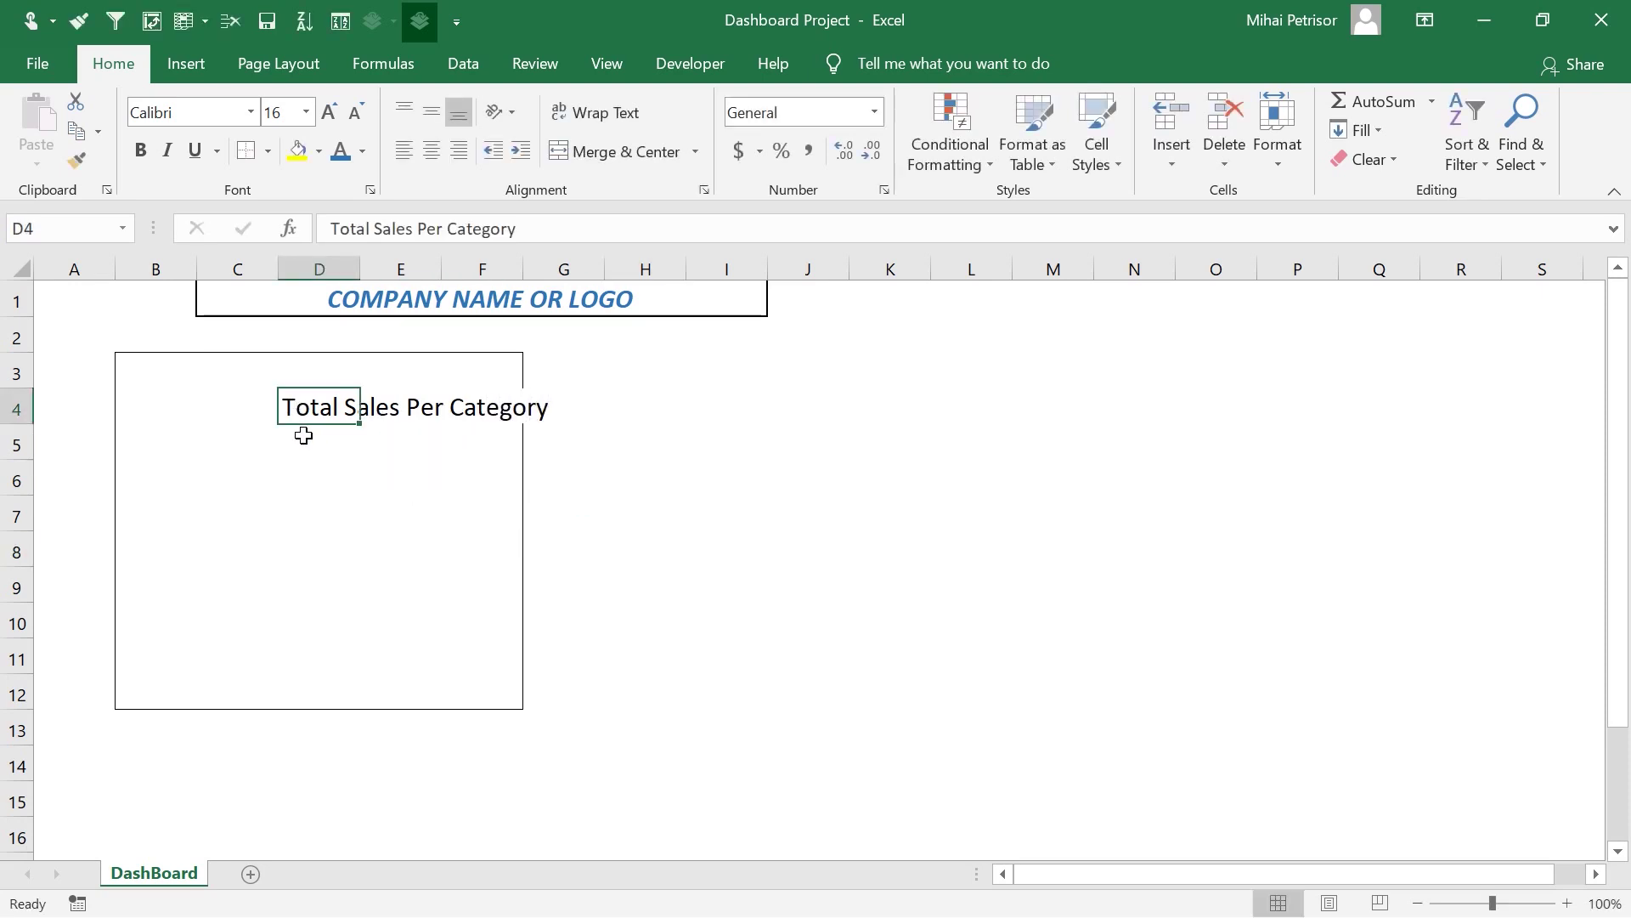
left_click_drag(303, 435, 495, 692)
left_click(627, 463)
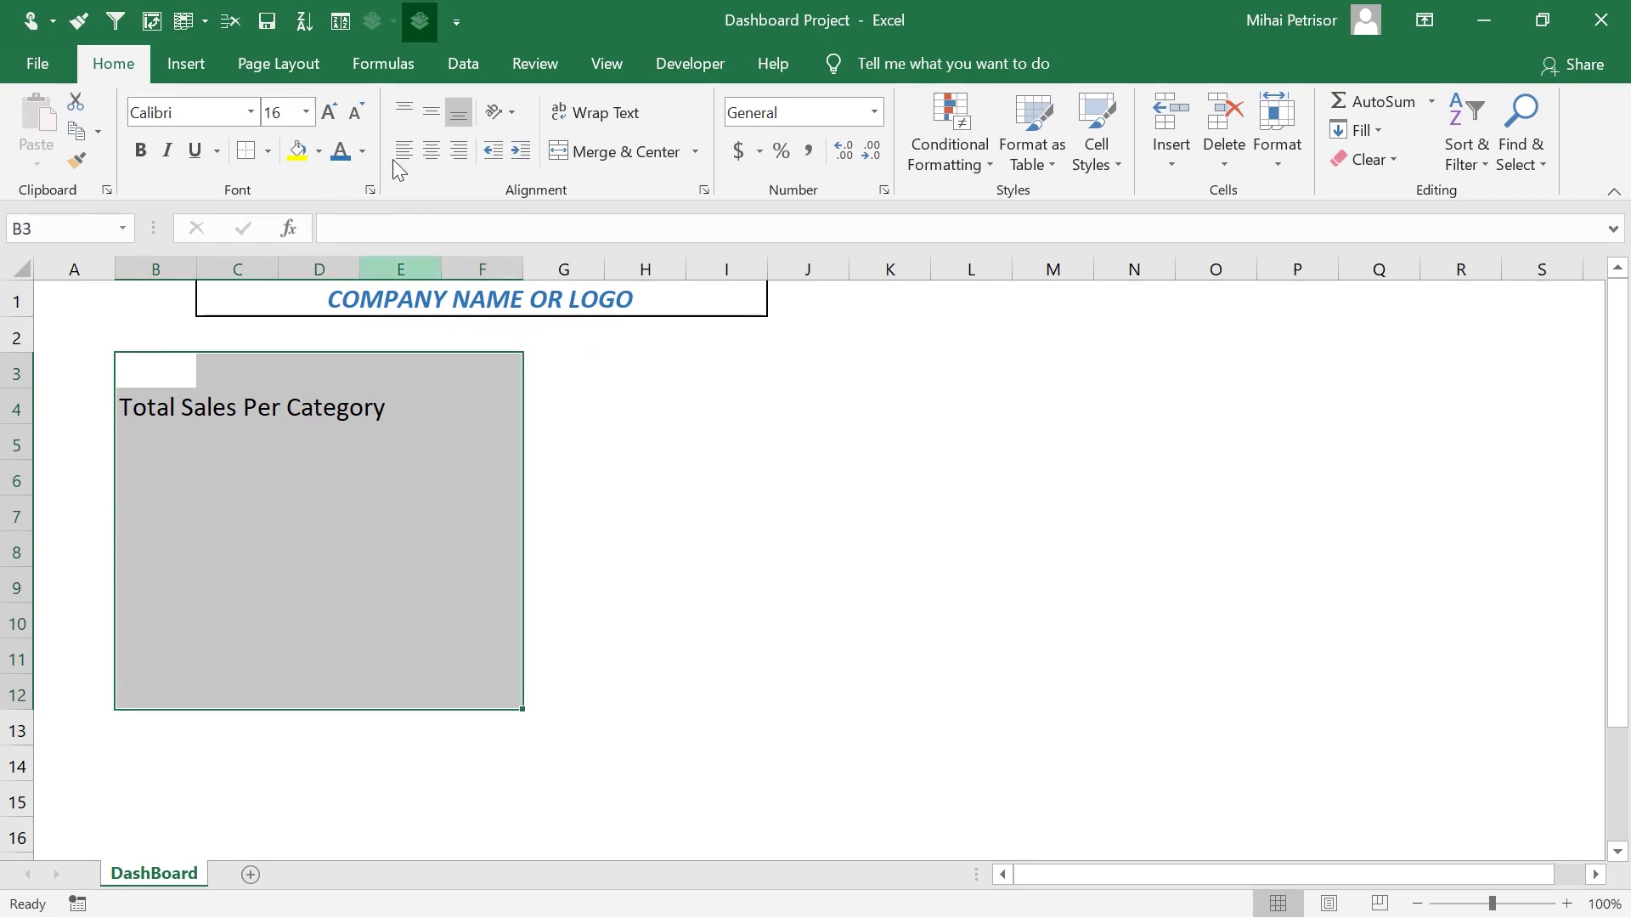
left_click(245, 153)
left_click(881, 666)
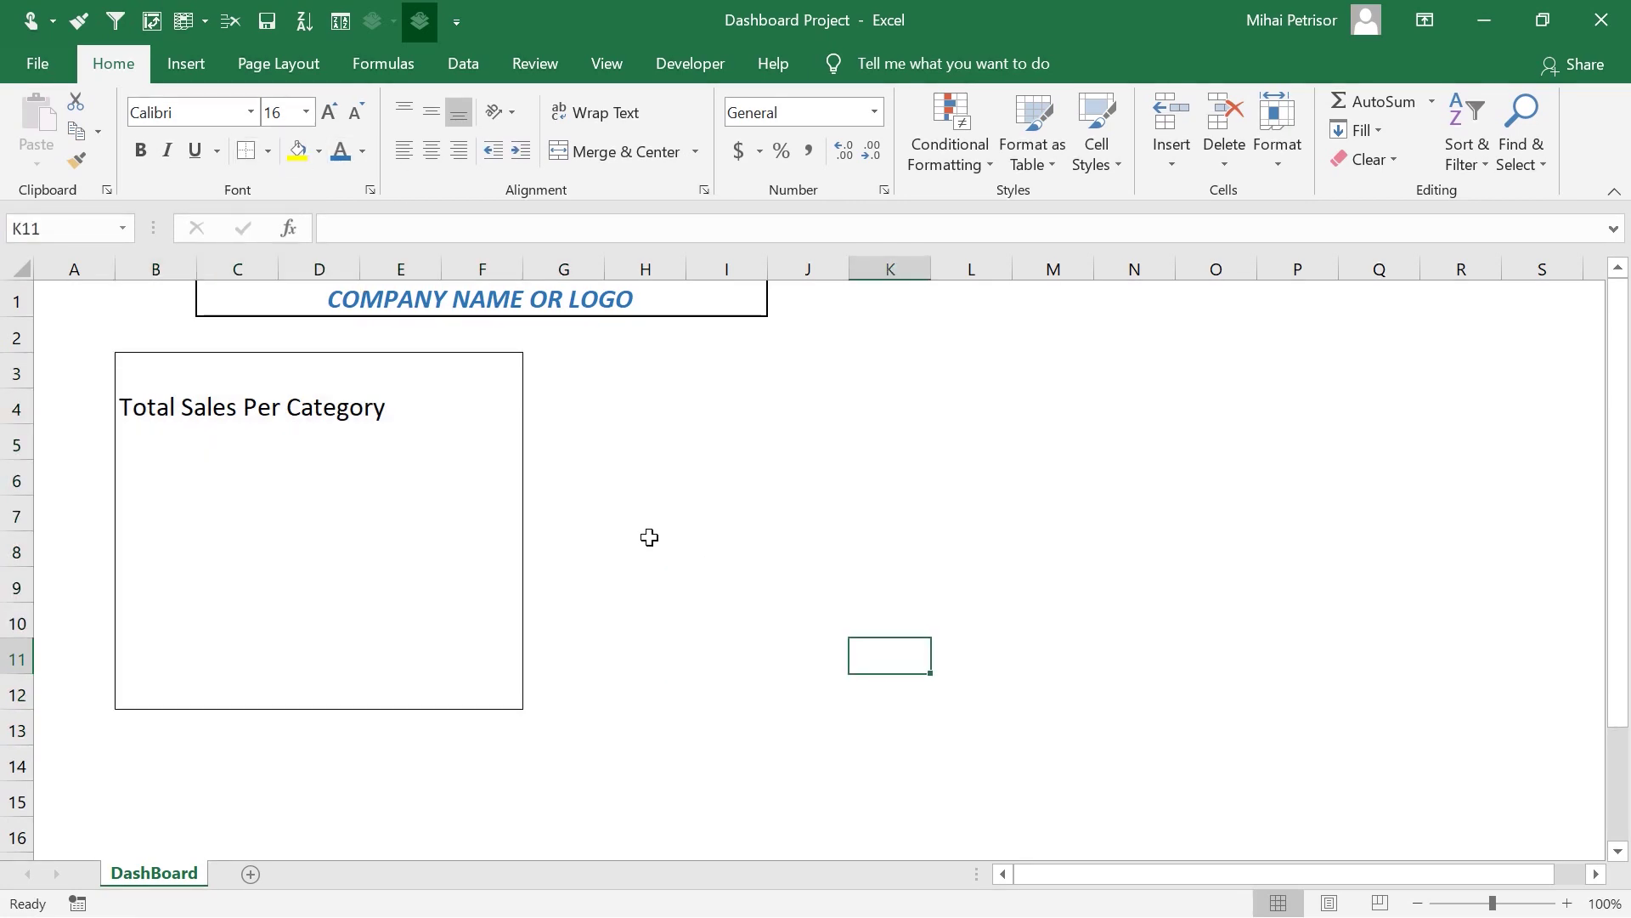
left_click(621, 390)
left_click(816, 408)
left_click(619, 379)
left_click(702, 473)
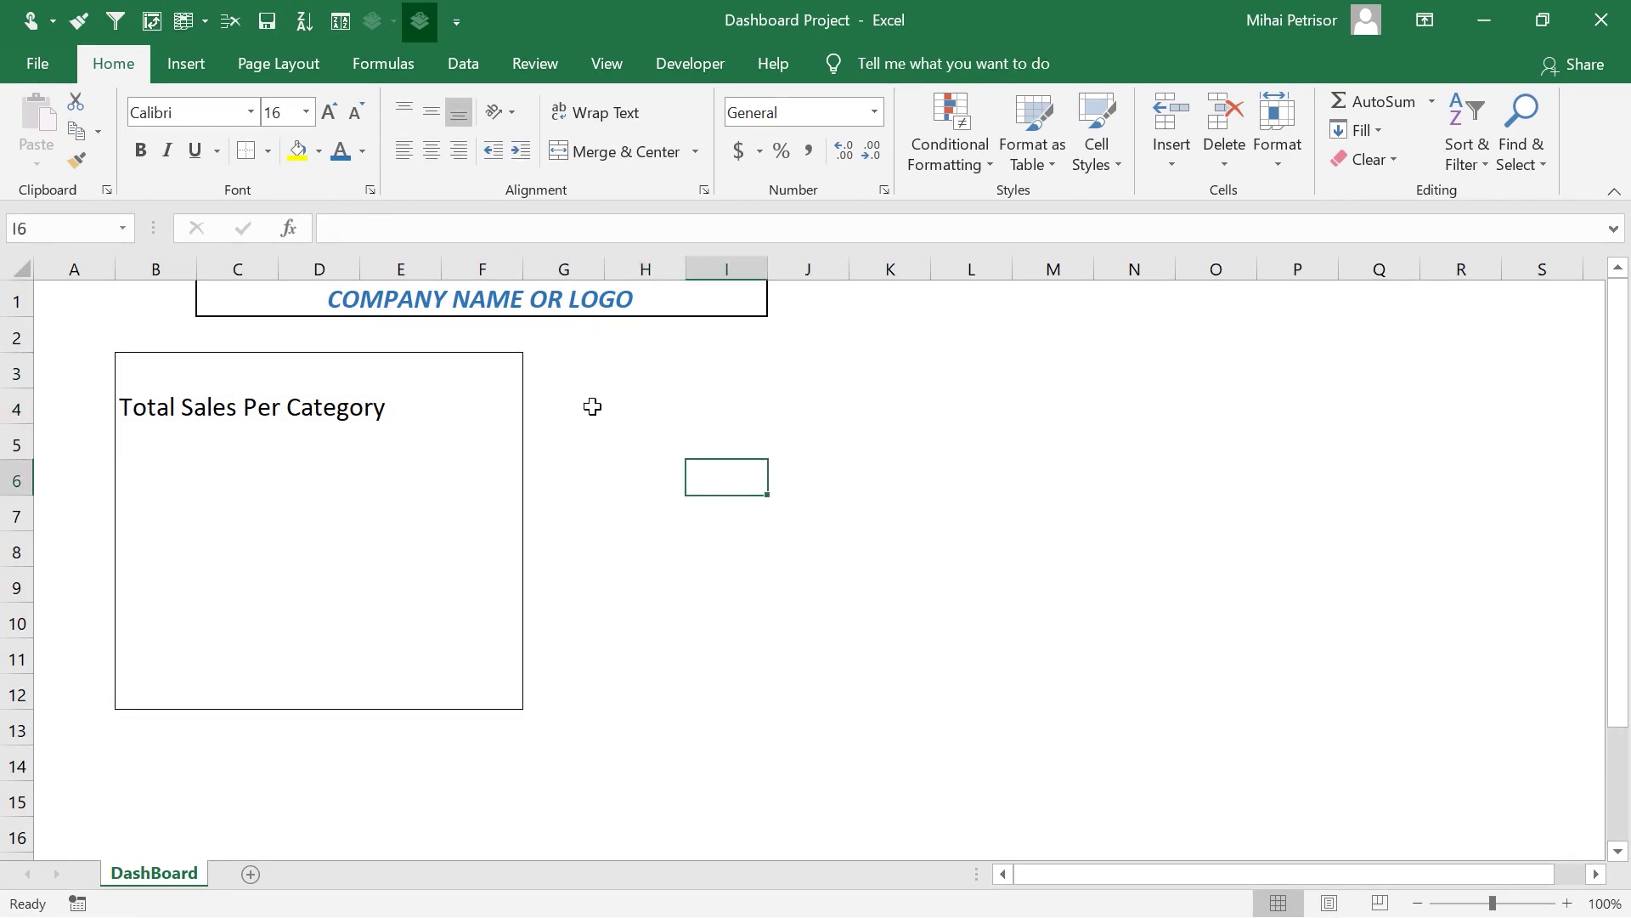
left_click(619, 372)
left_click(799, 403)
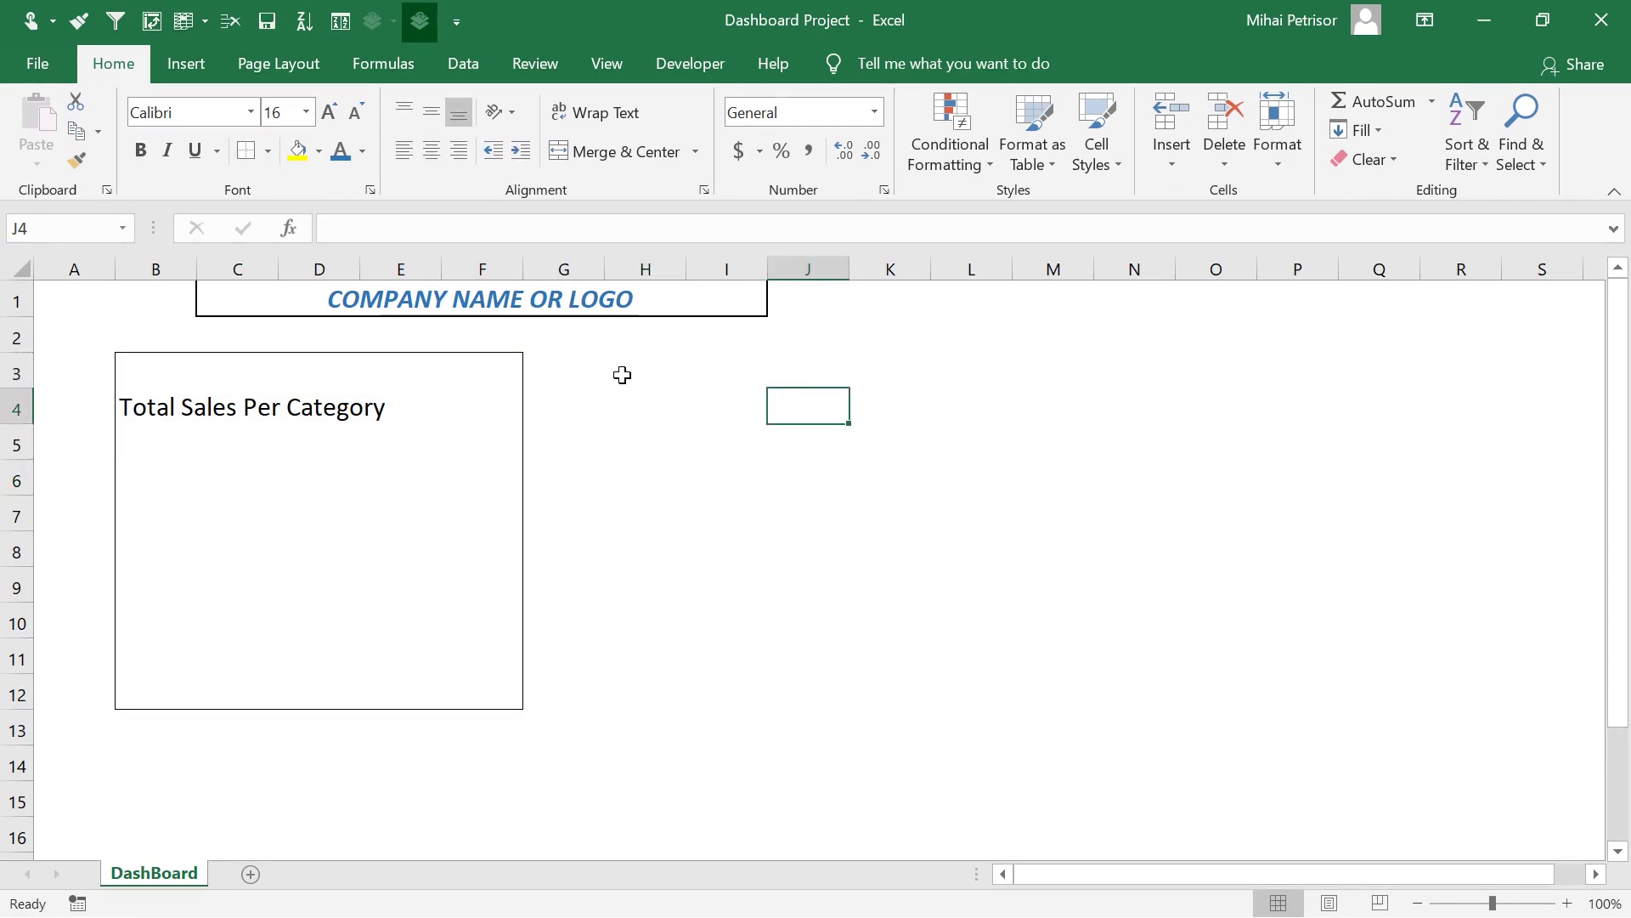
- Frame the range H3:I12 with outside borders as the second area of the wireframe
left_click_drag(622, 375, 760, 689)
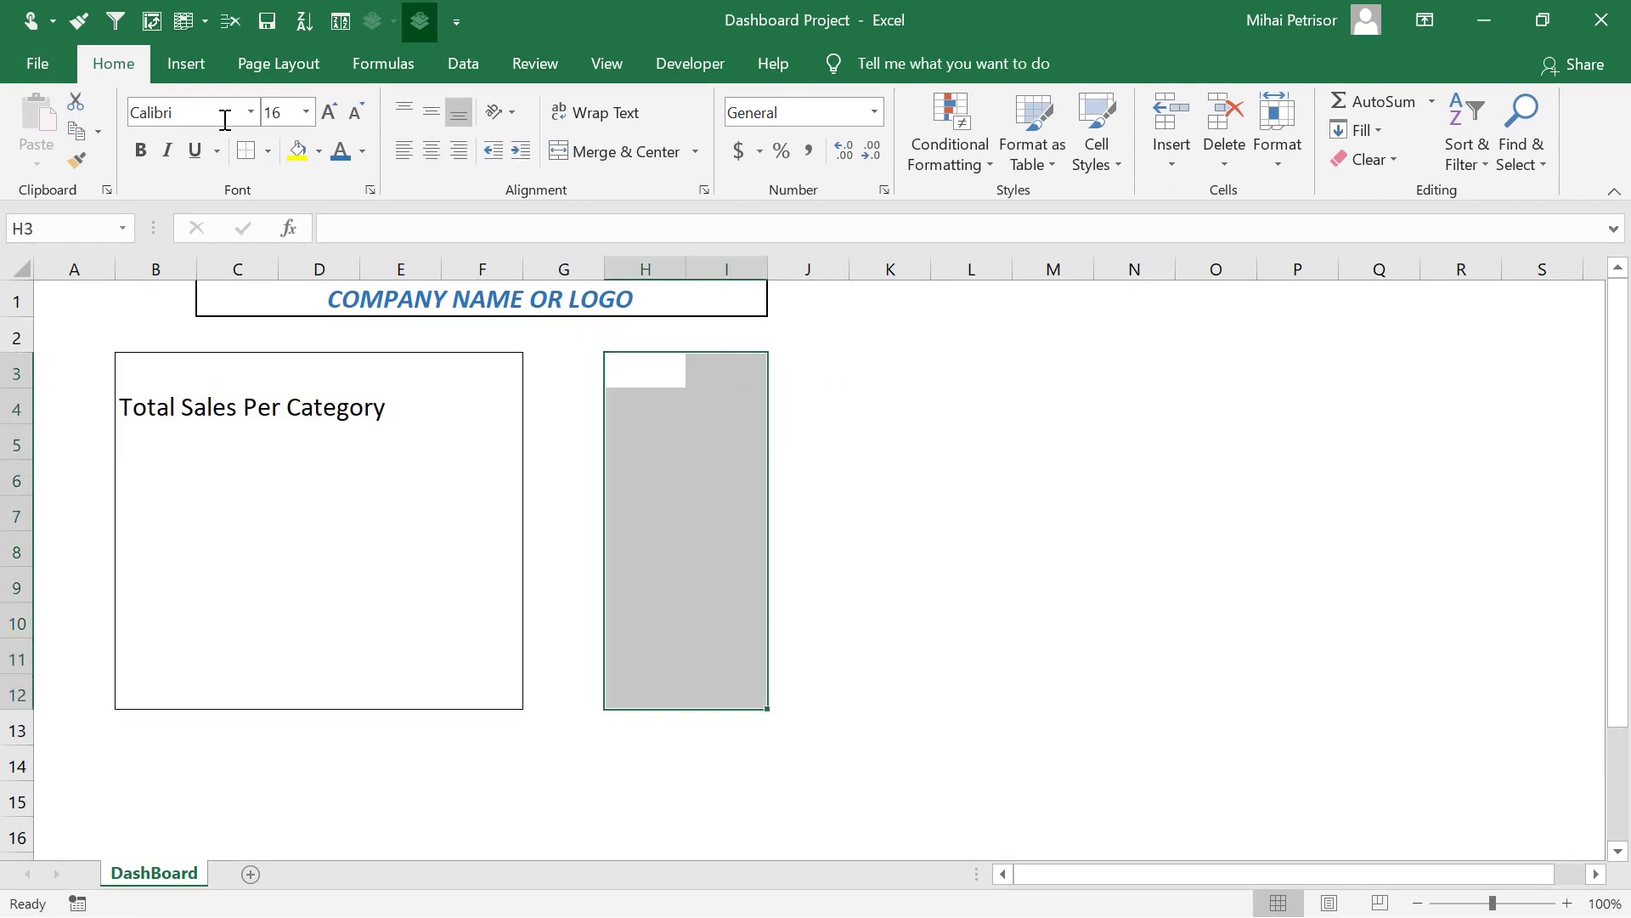
left_click(268, 151)
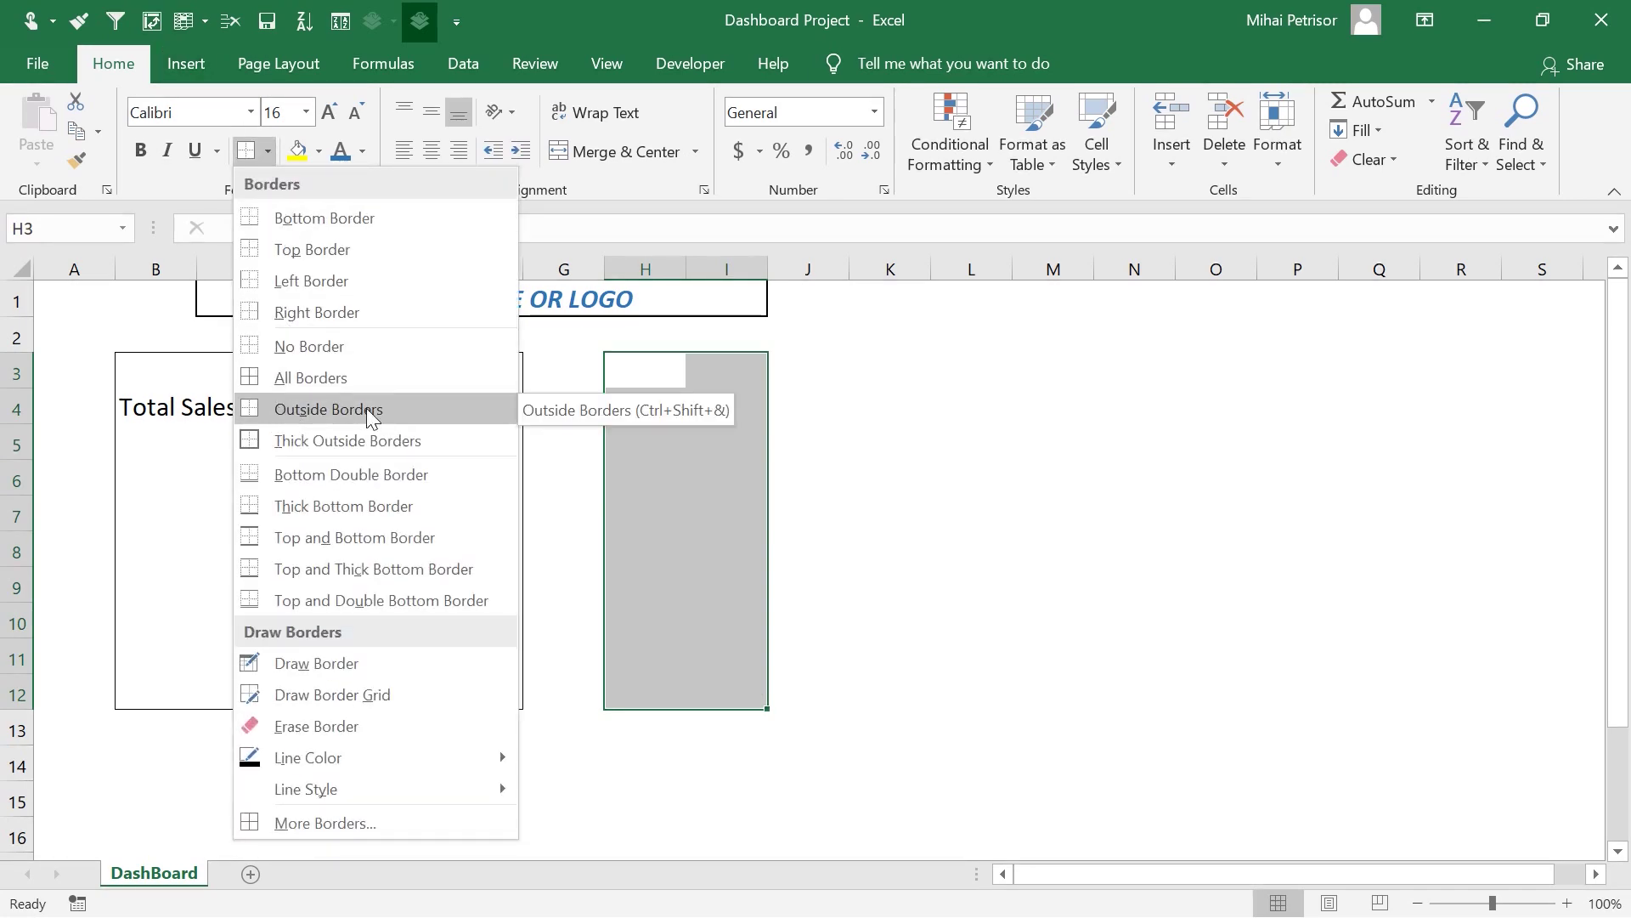
left_click(308, 412)
left_click(608, 410)
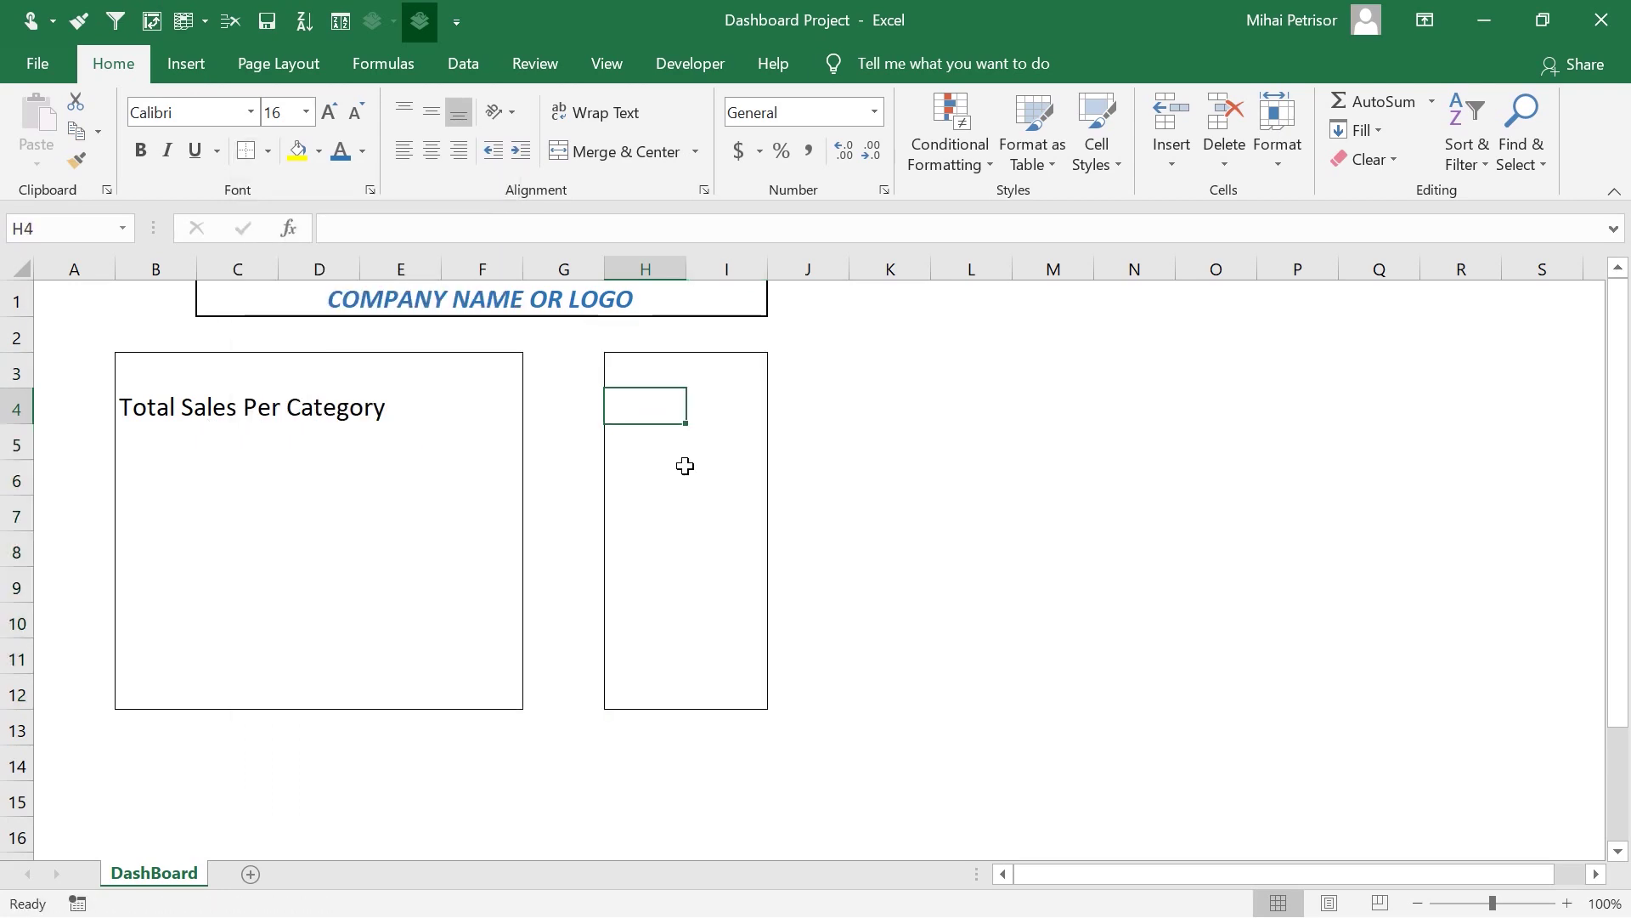
- Enter the label "Product Top" in cell H4 inside the second framed area
type("Pro")
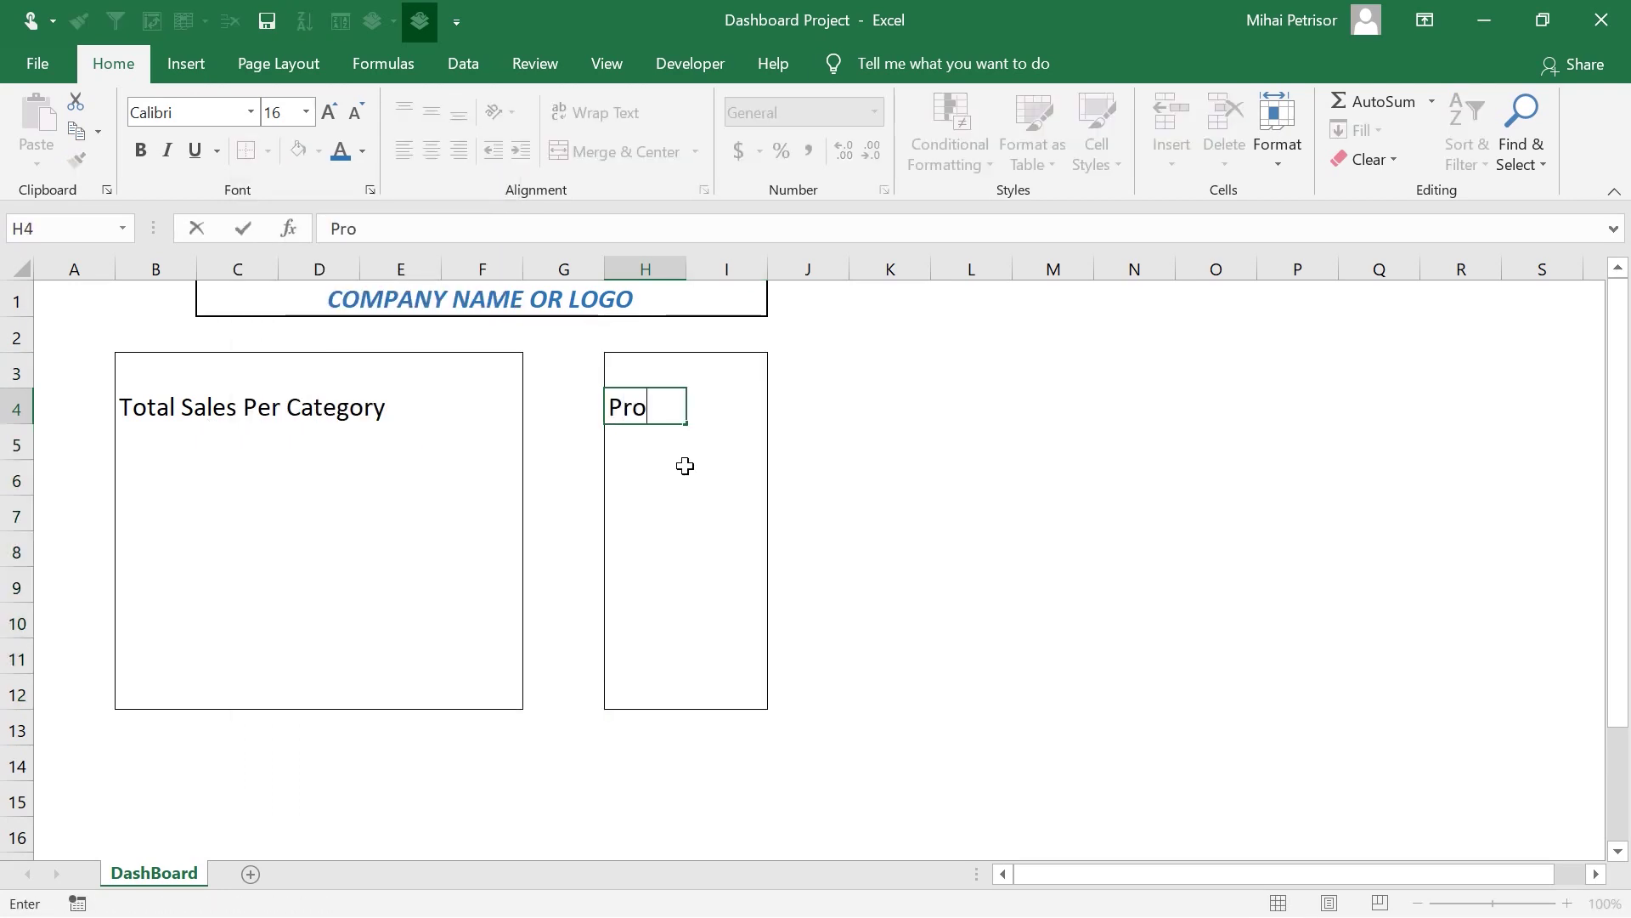
type("duct Top")
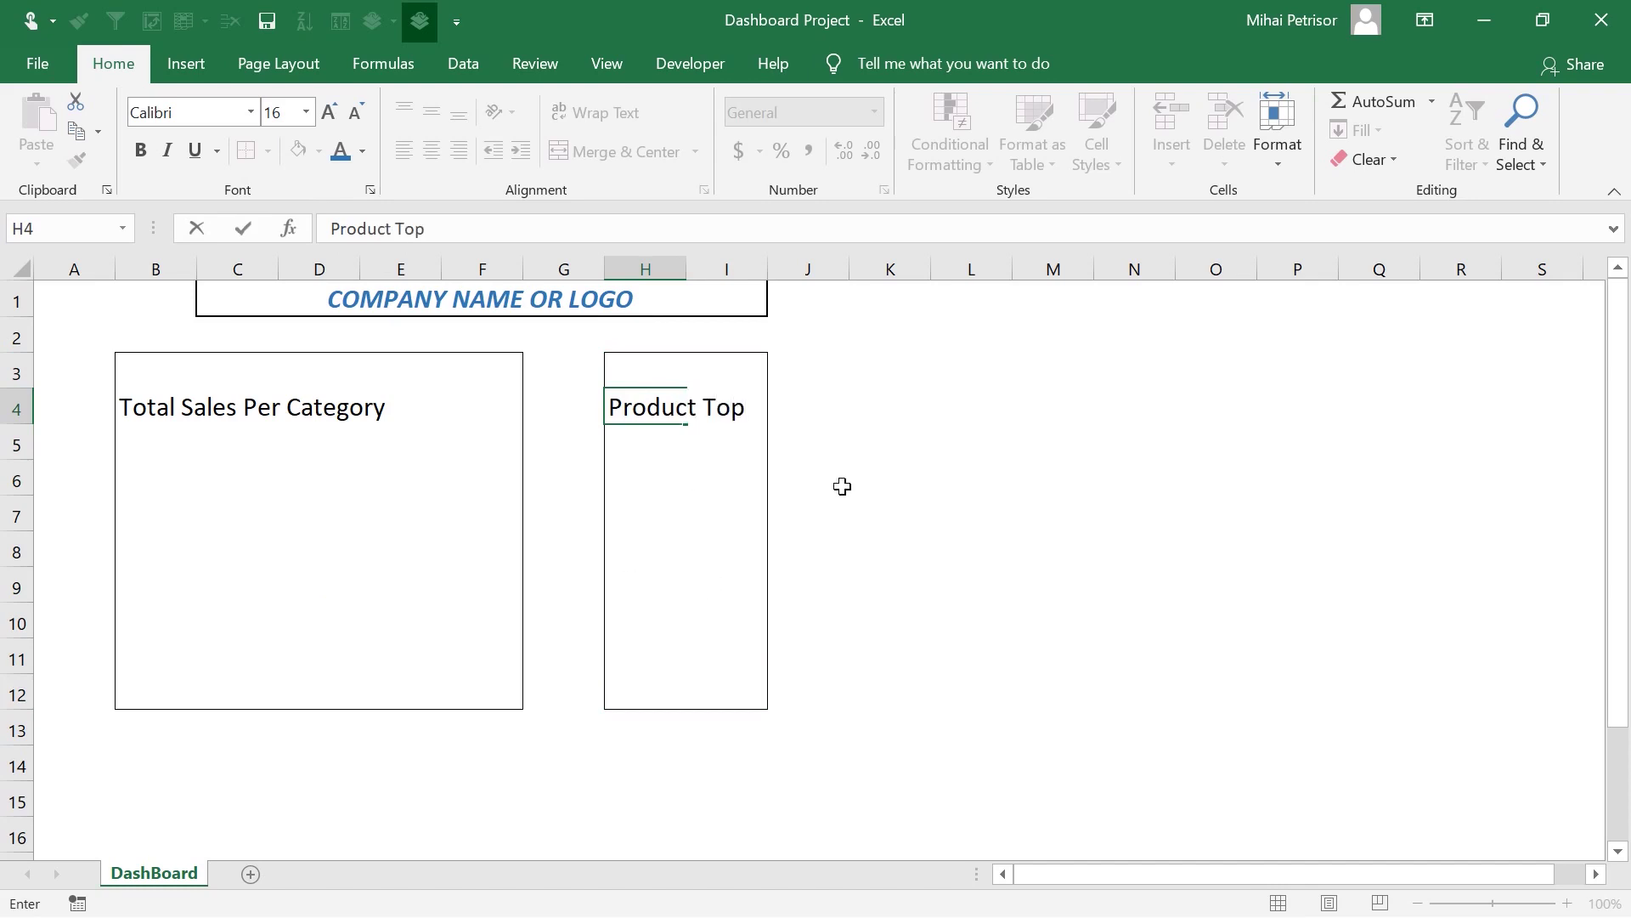
left_click(892, 454)
left_click(655, 406)
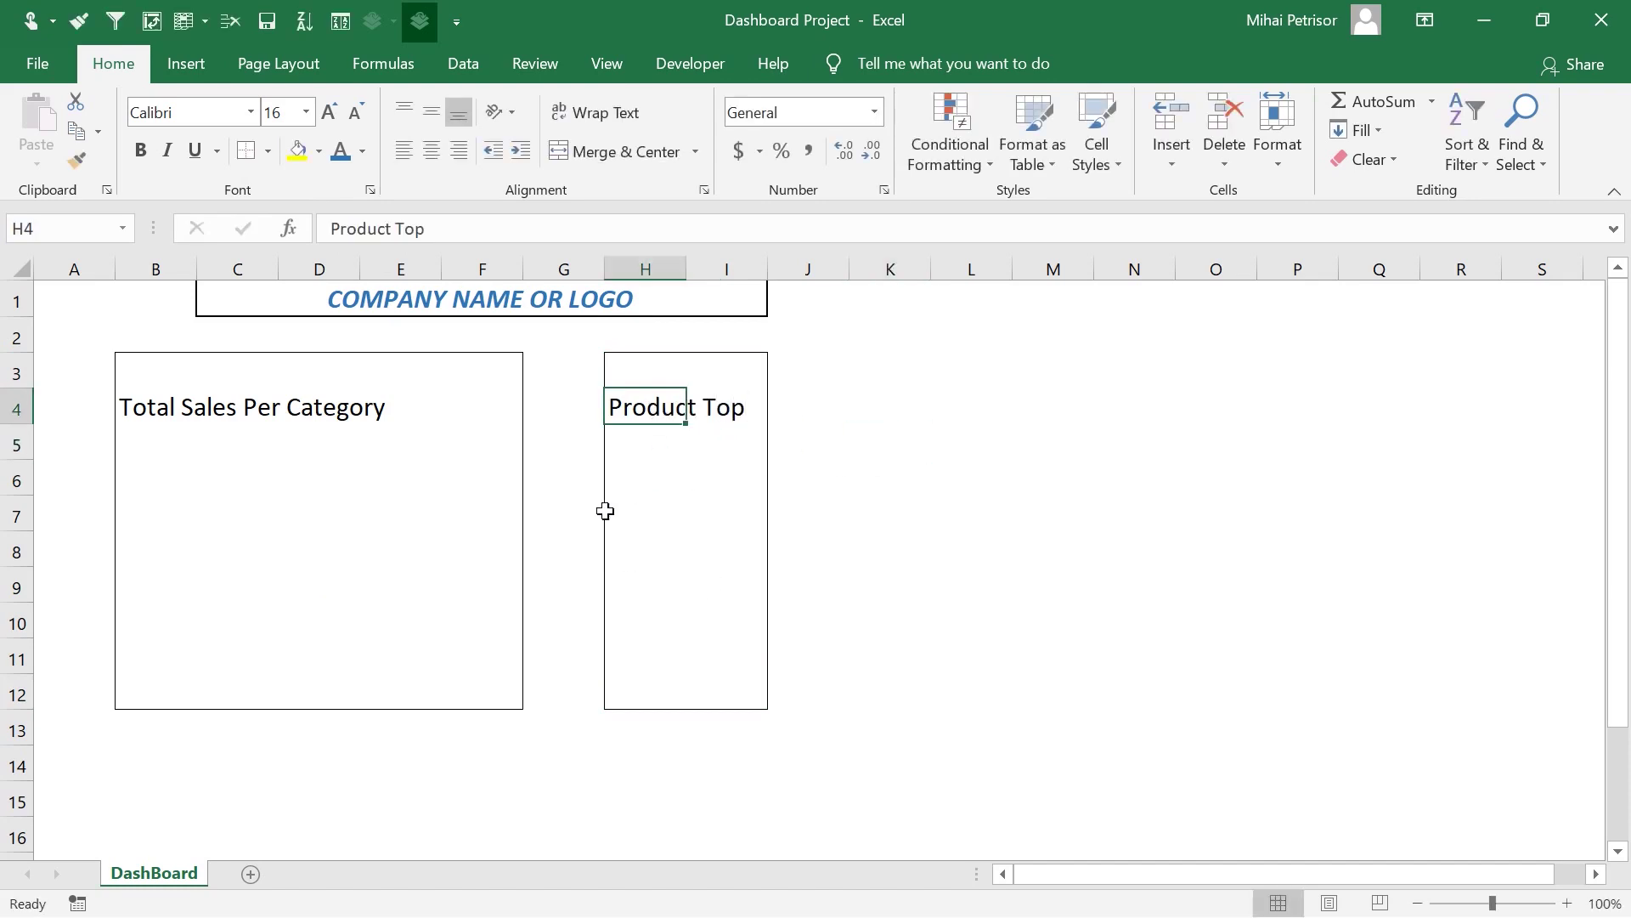
- Frame the range B14:I15 with outside borders as the third area of the wireframe
left_click(306, 769)
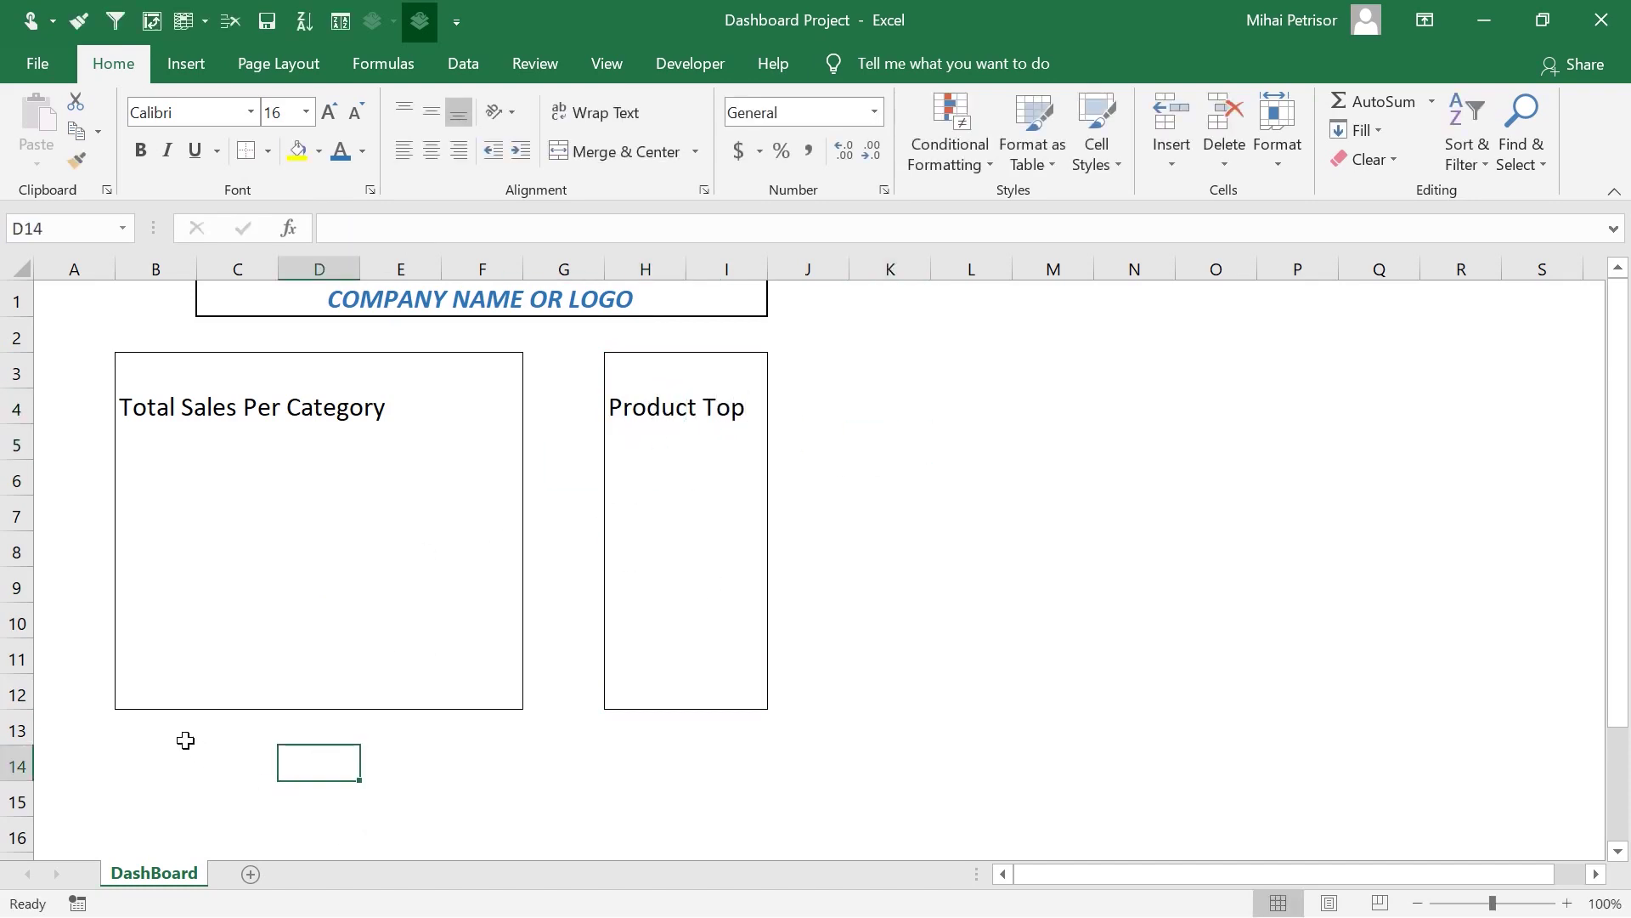
left_click_drag(182, 740, 748, 777)
left_click(564, 795)
left_click_drag(162, 763, 750, 803)
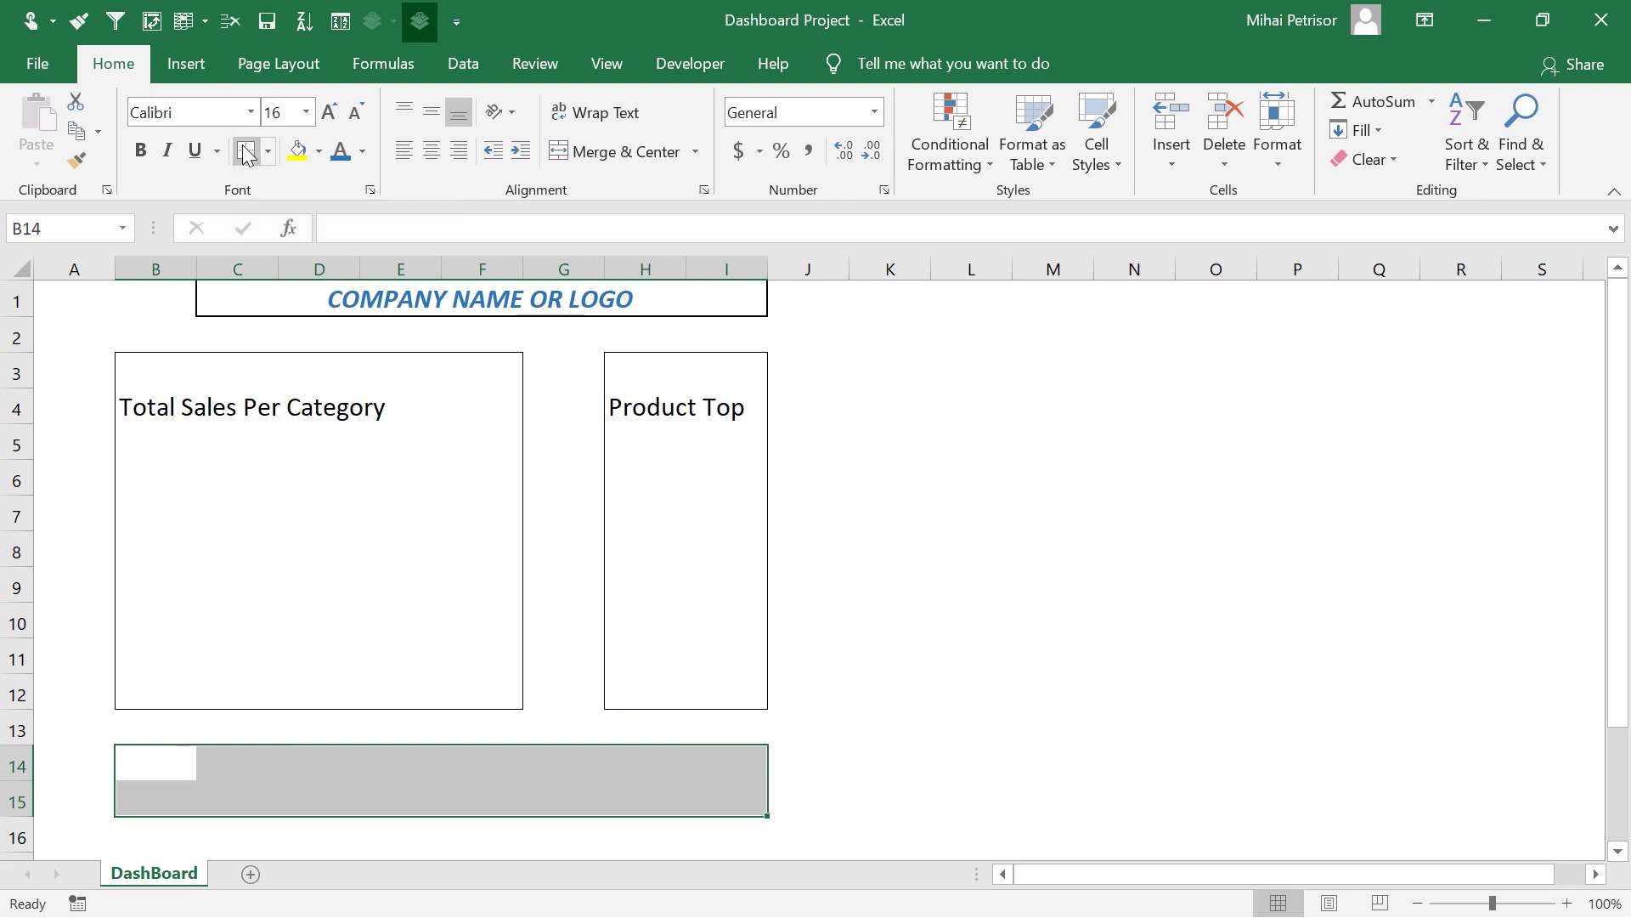
left_click(393, 799)
- Enter the label "Seasonality of total Sales" in cell D15 inside the framed area B14:I15
left_click(338, 772)
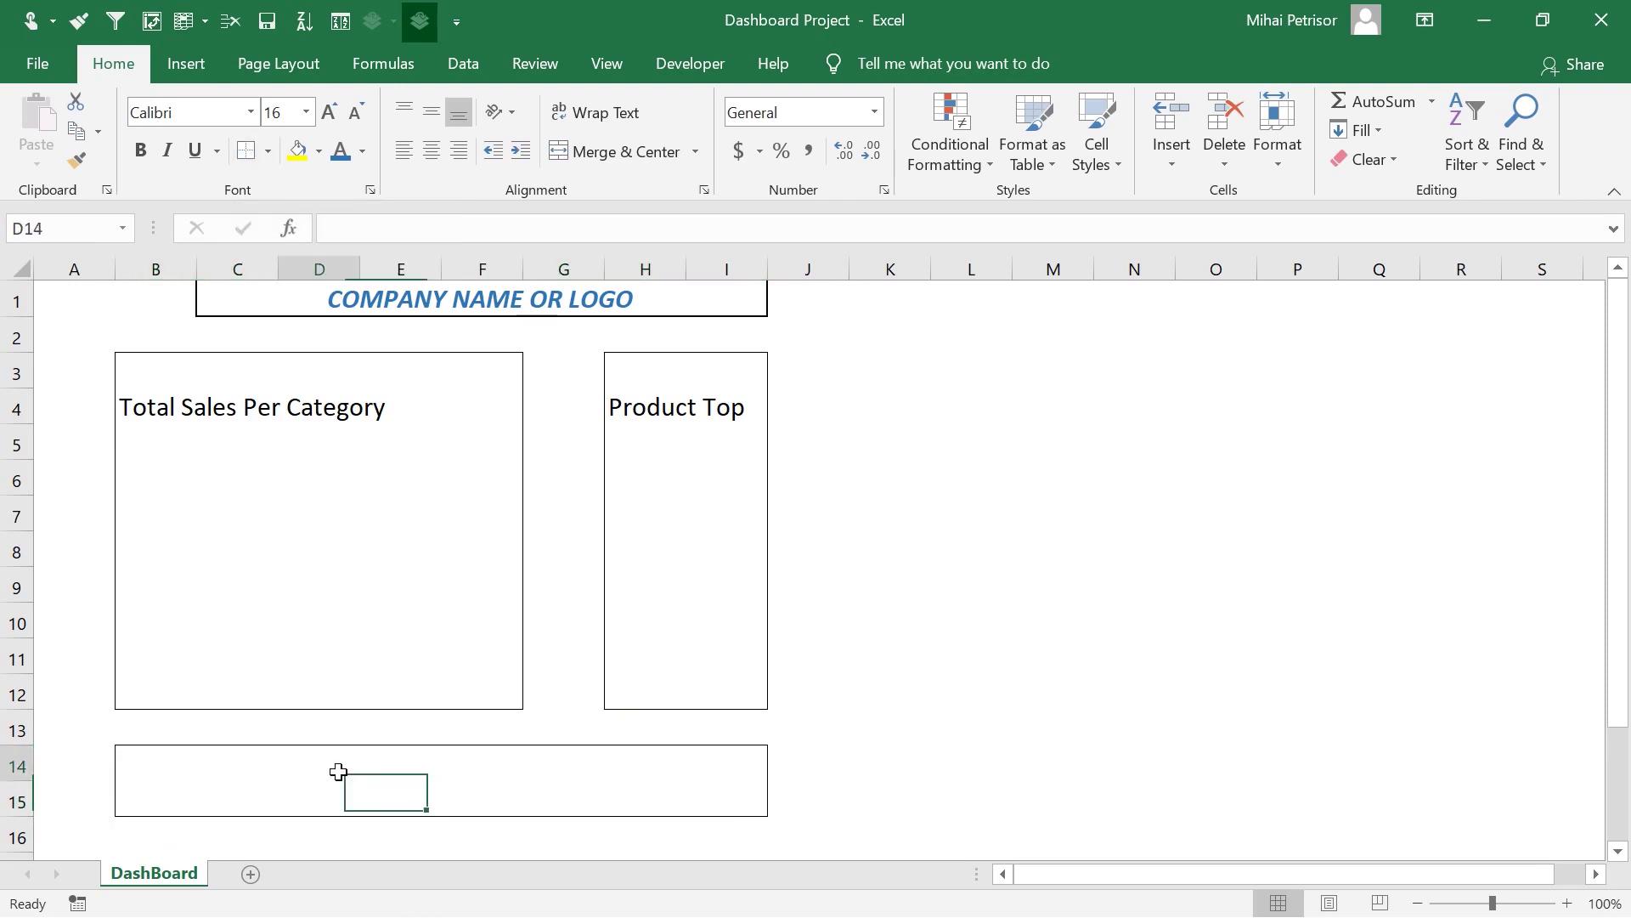
left_click(449, 775)
left_click(382, 791)
left_click(255, 773)
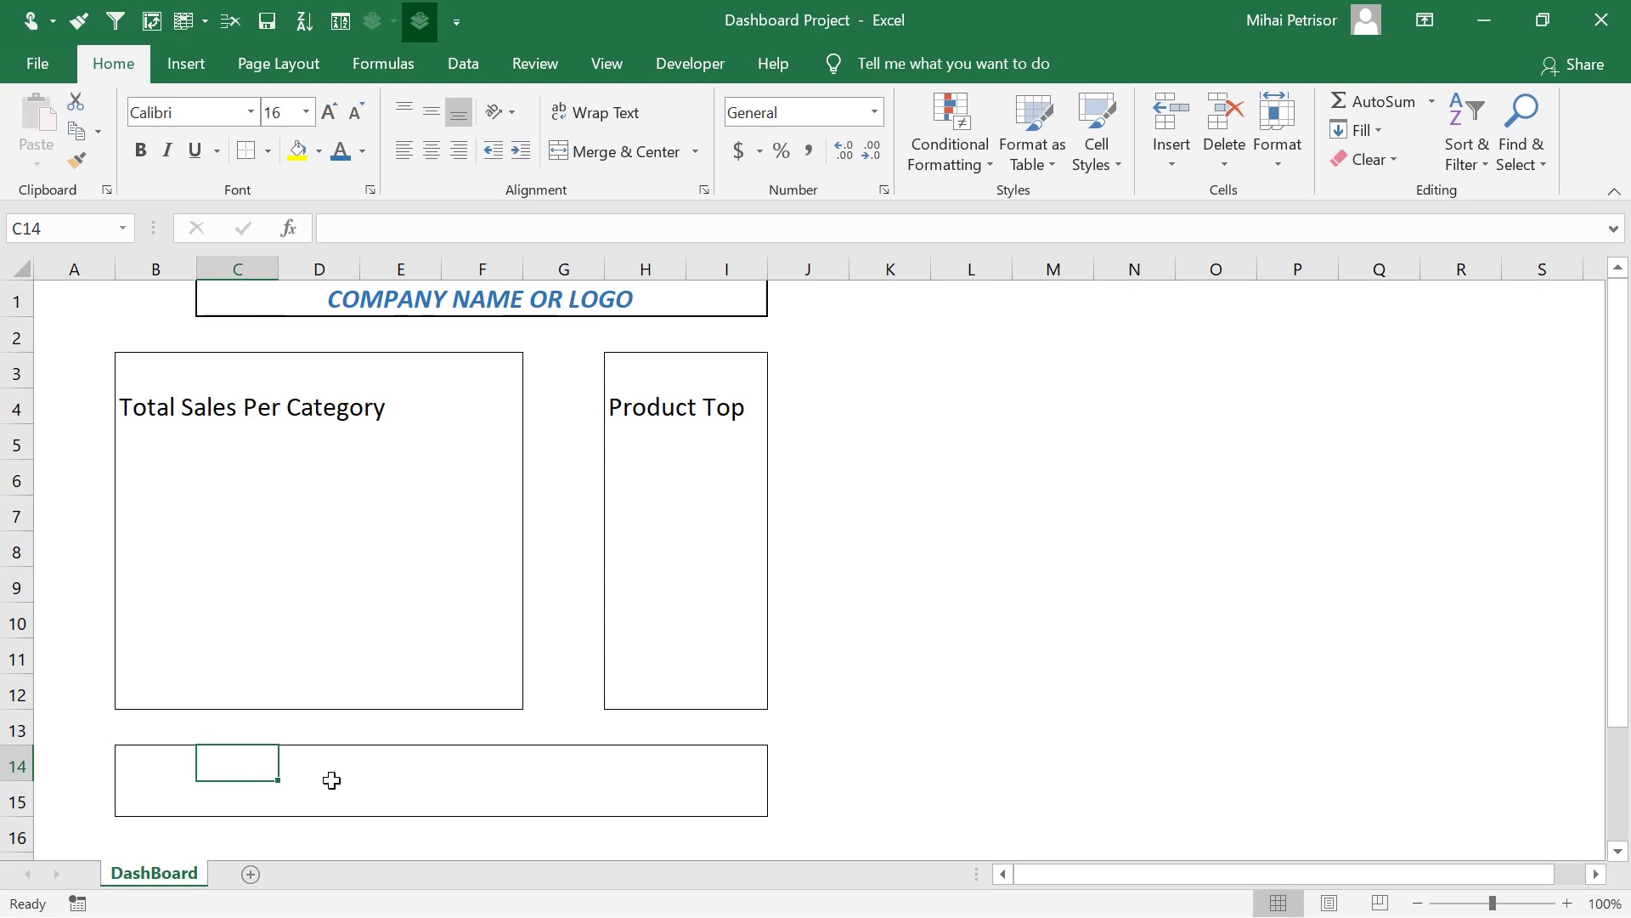
left_click(632, 509)
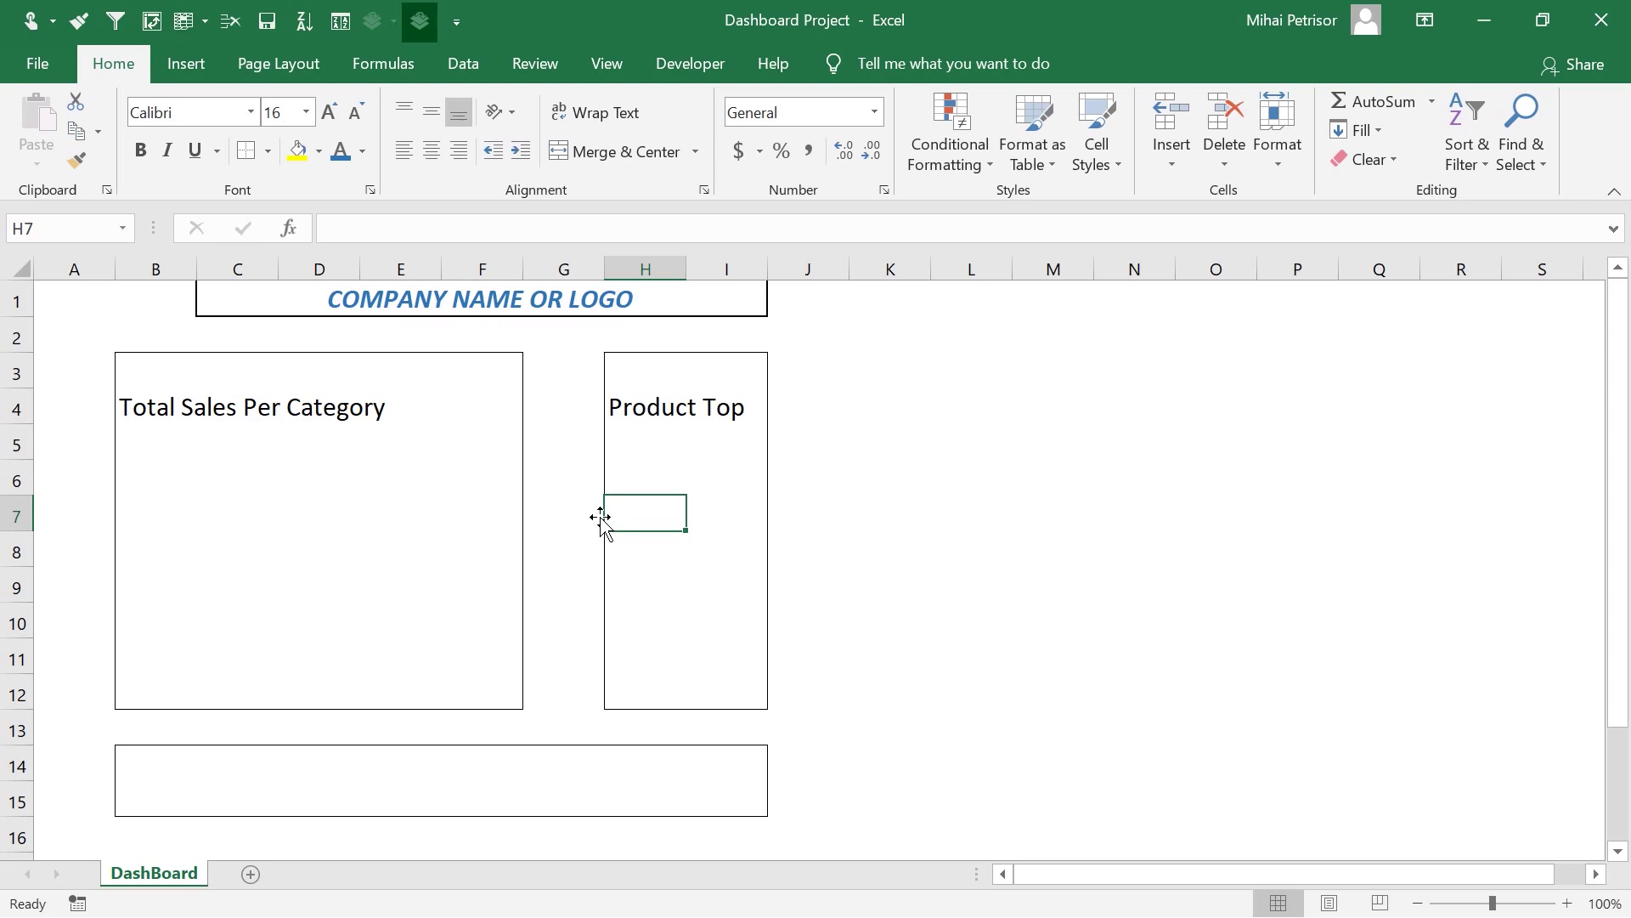
left_click(432, 771)
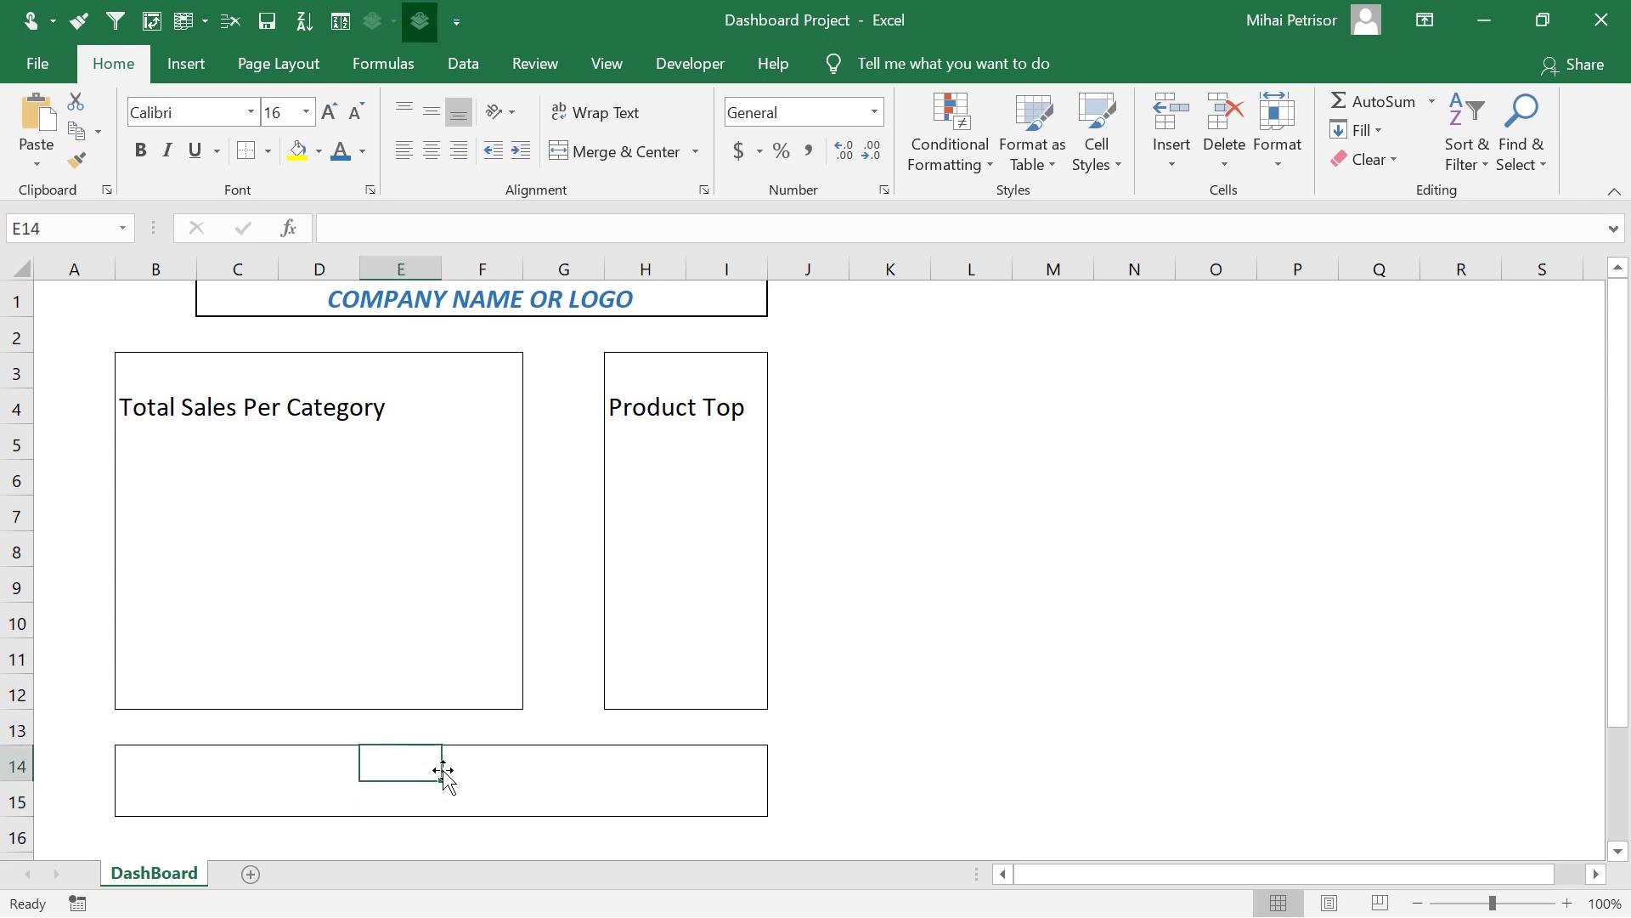
left_click_drag(443, 770, 349, 783)
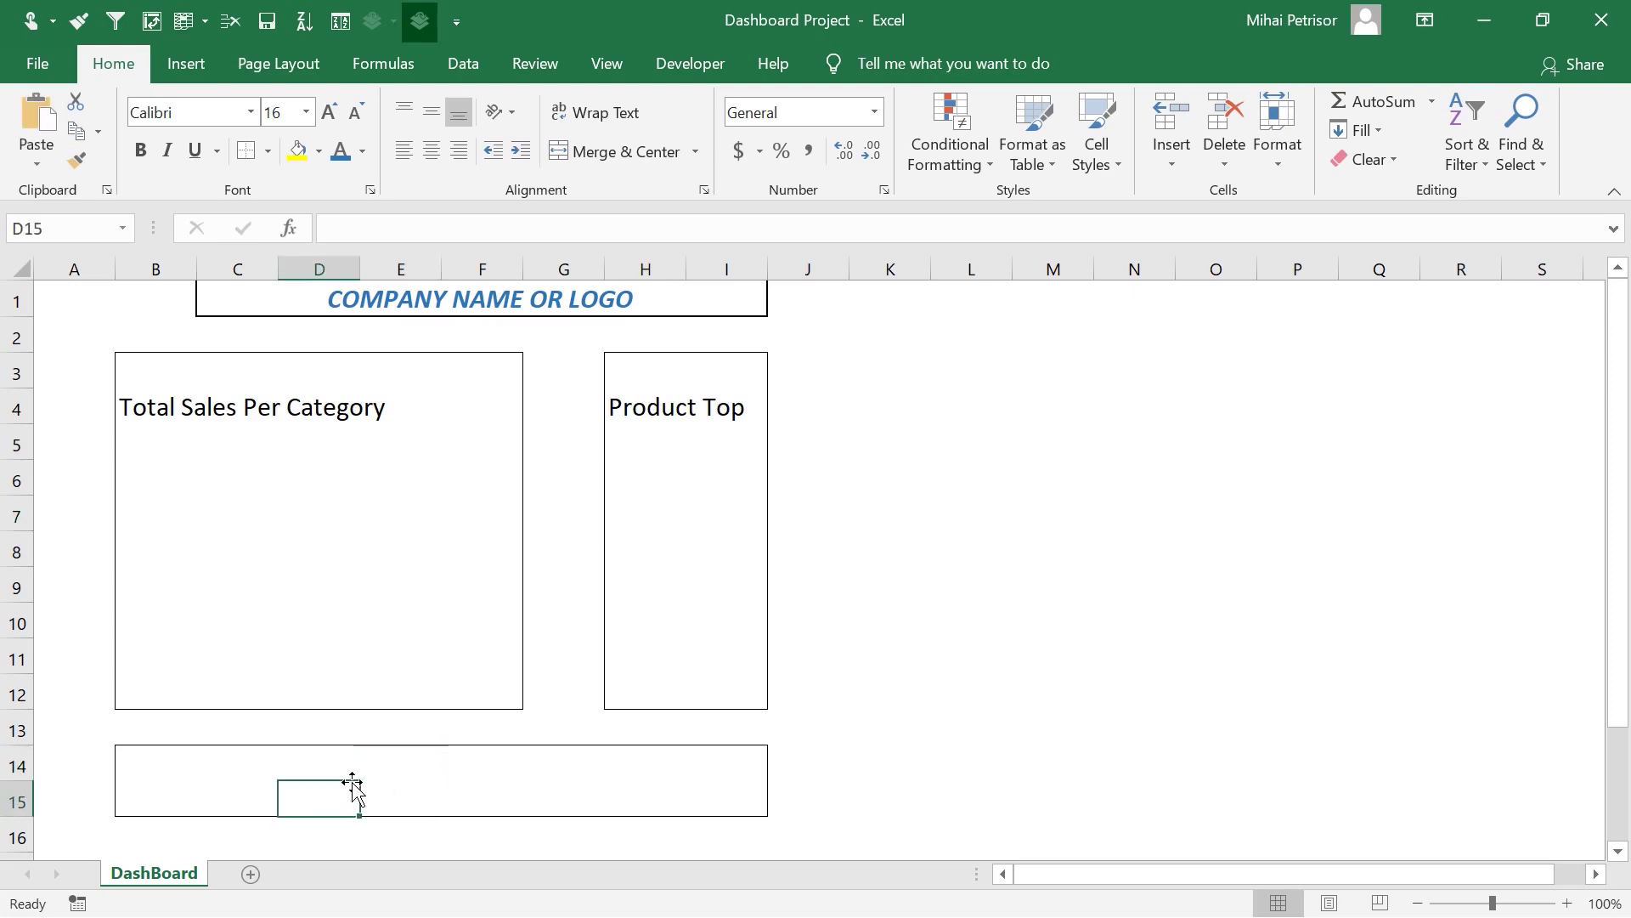
type("Seasonality")
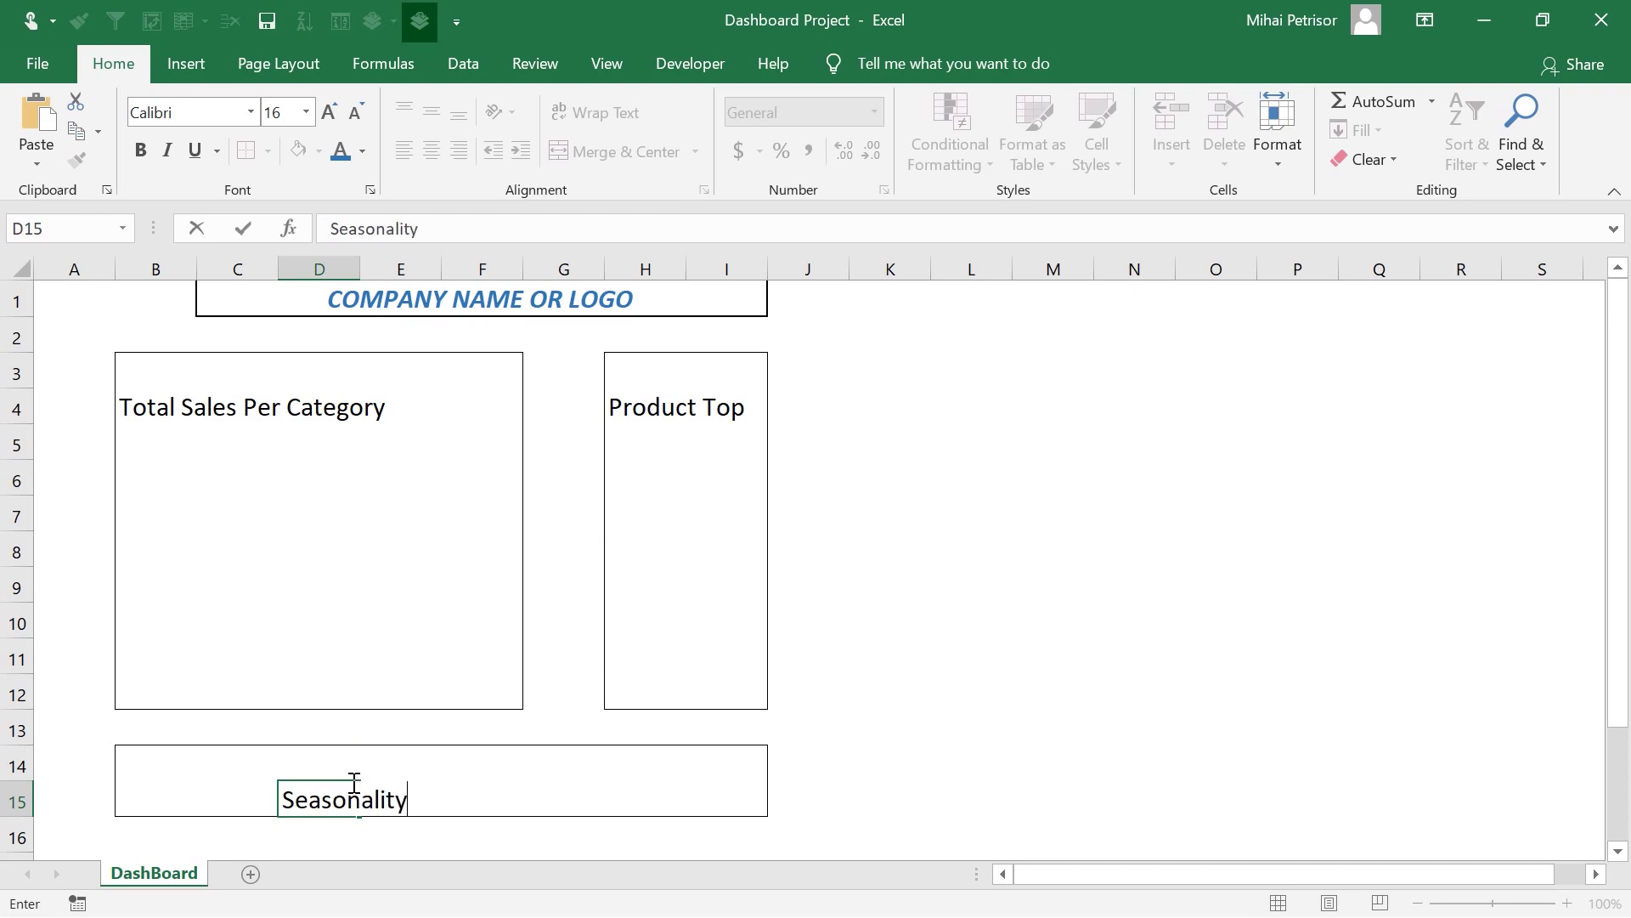
type(" of total Sa")
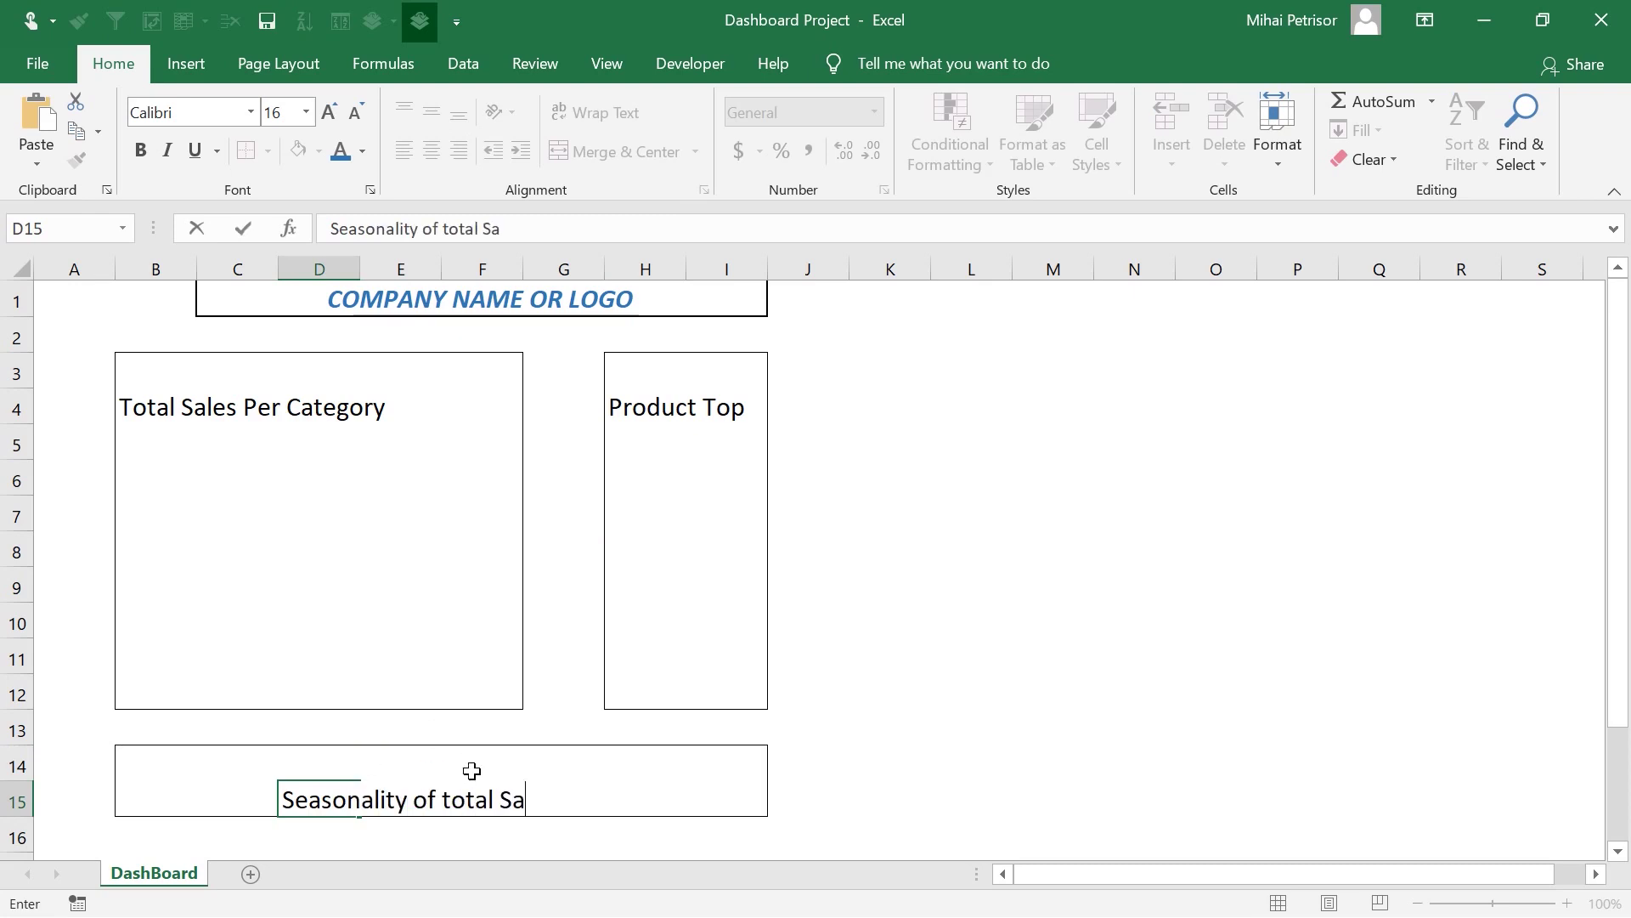
type("les")
left_click(939, 659)
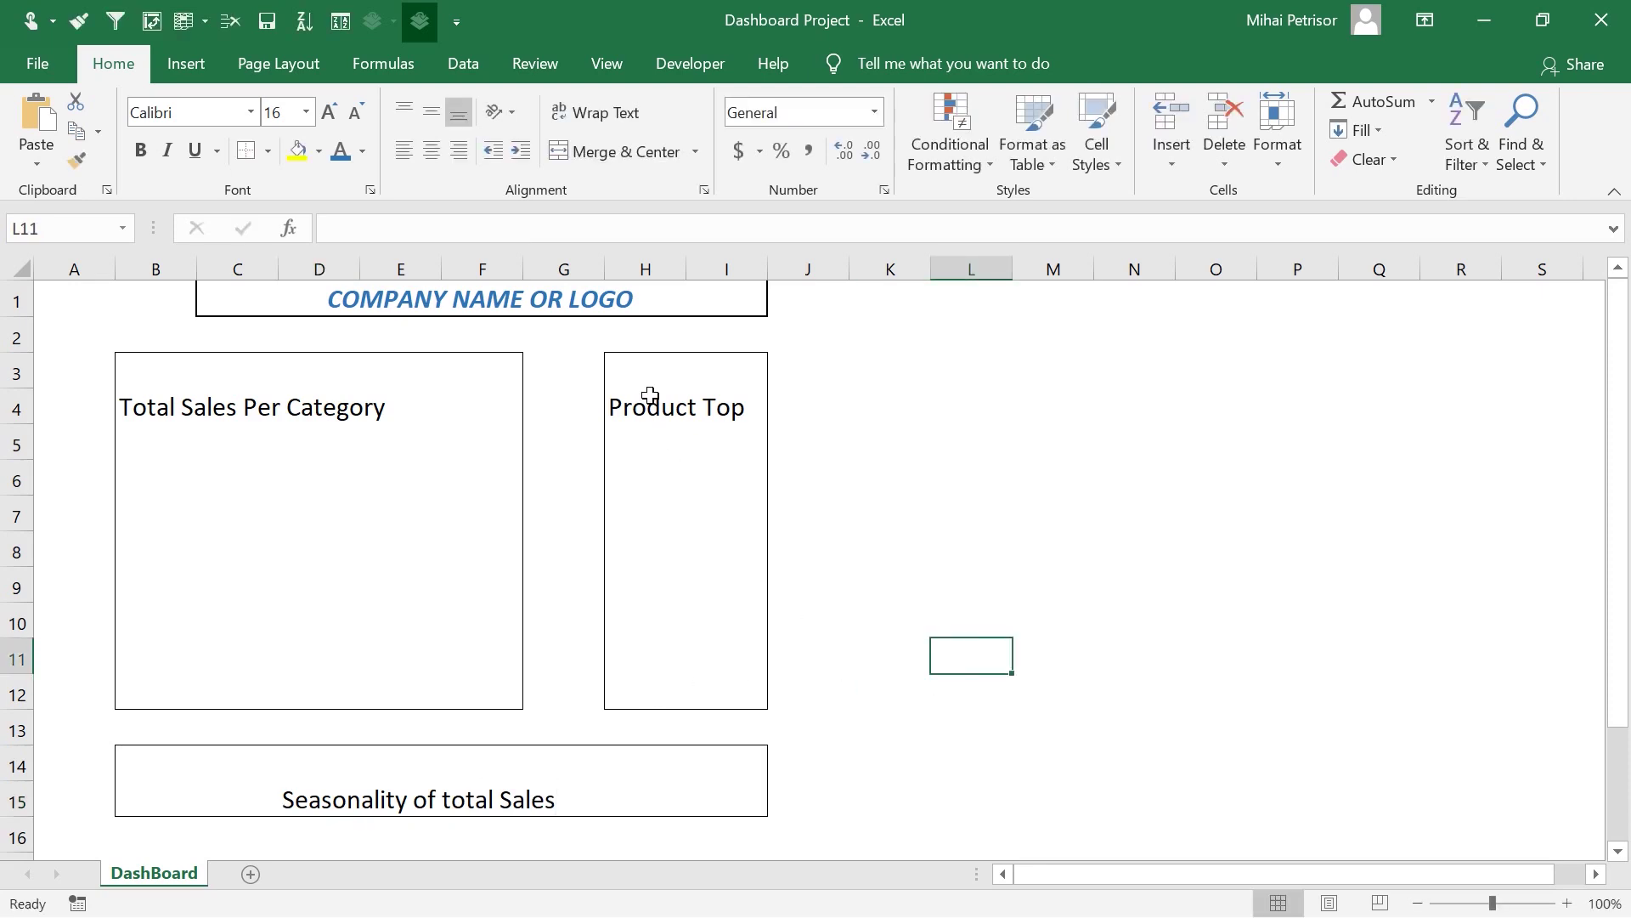
left_click(566, 514)
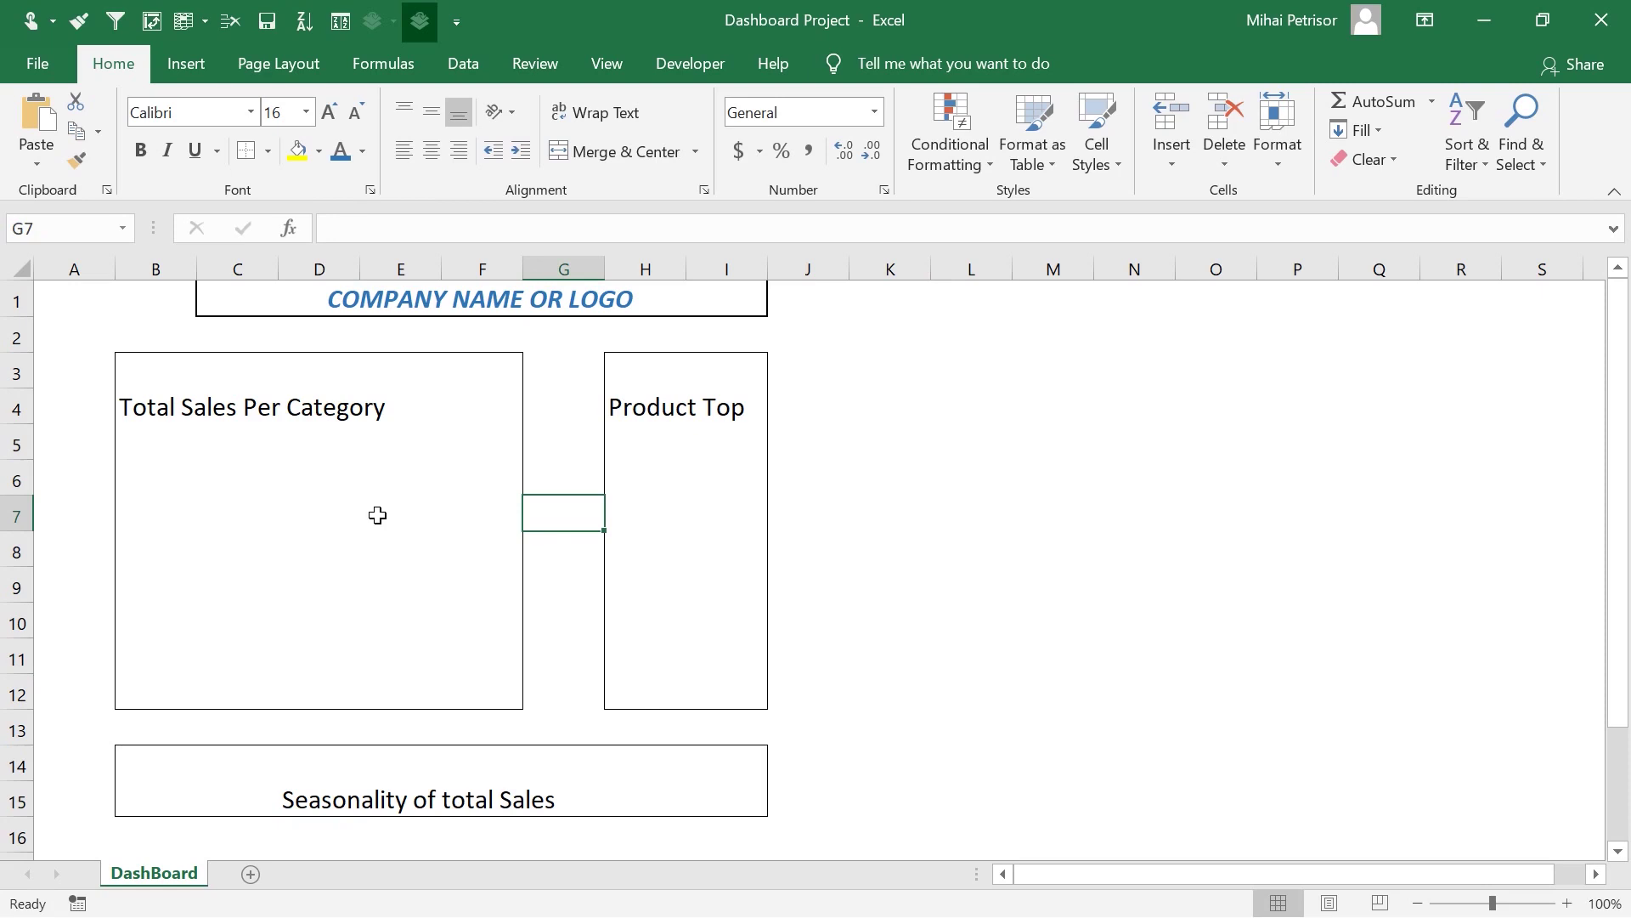
left_click(390, 476)
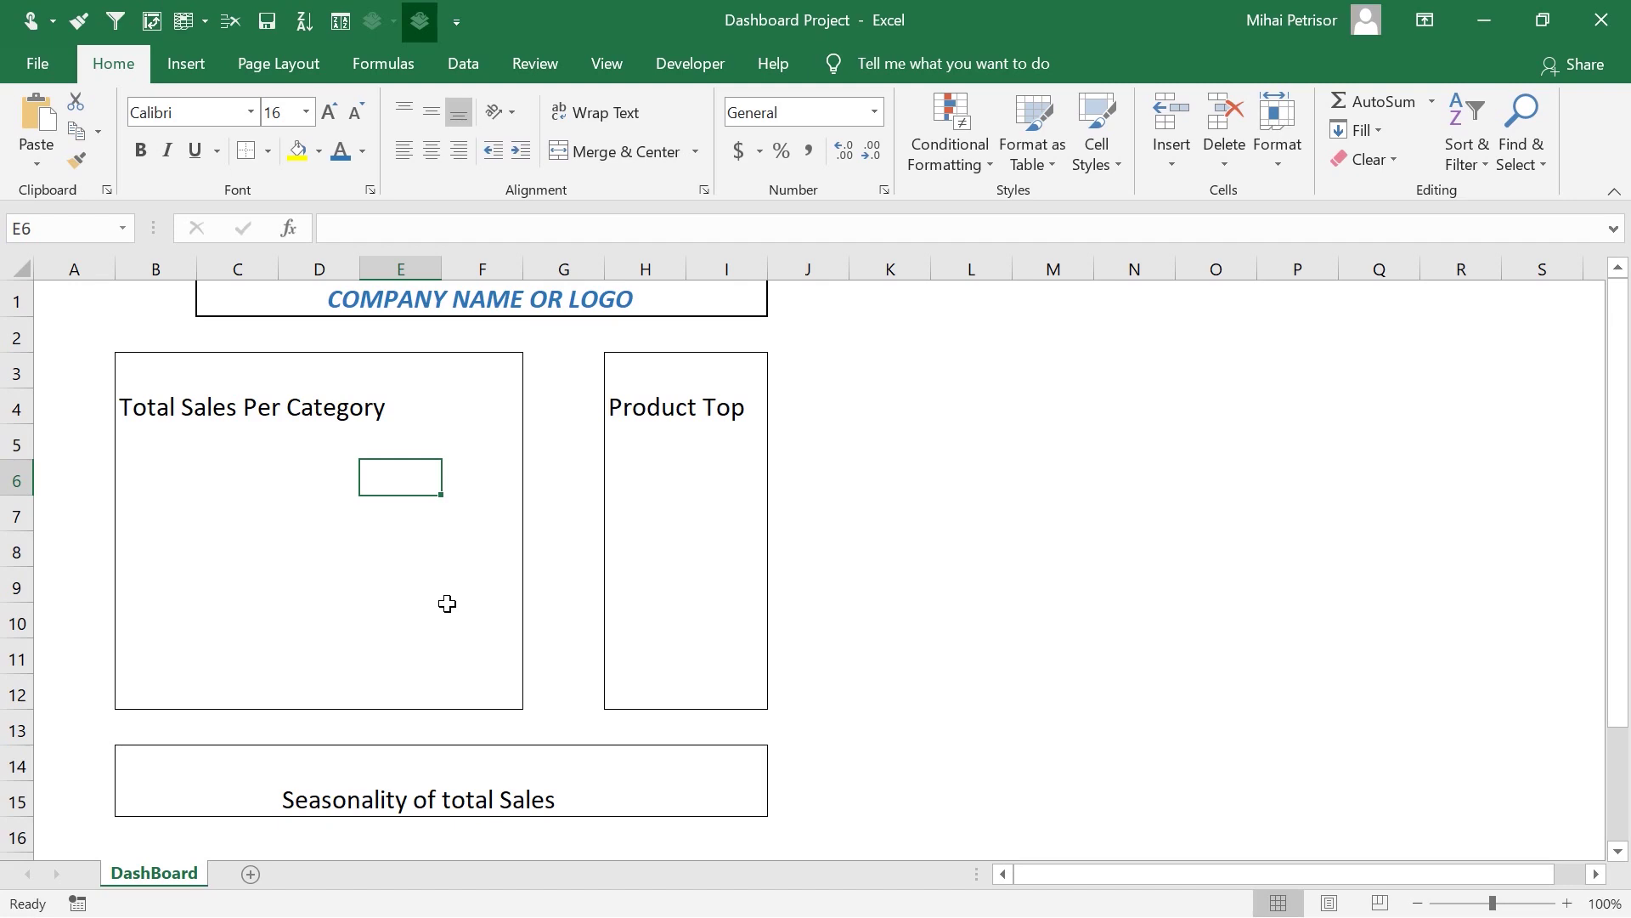
left_click(560, 790)
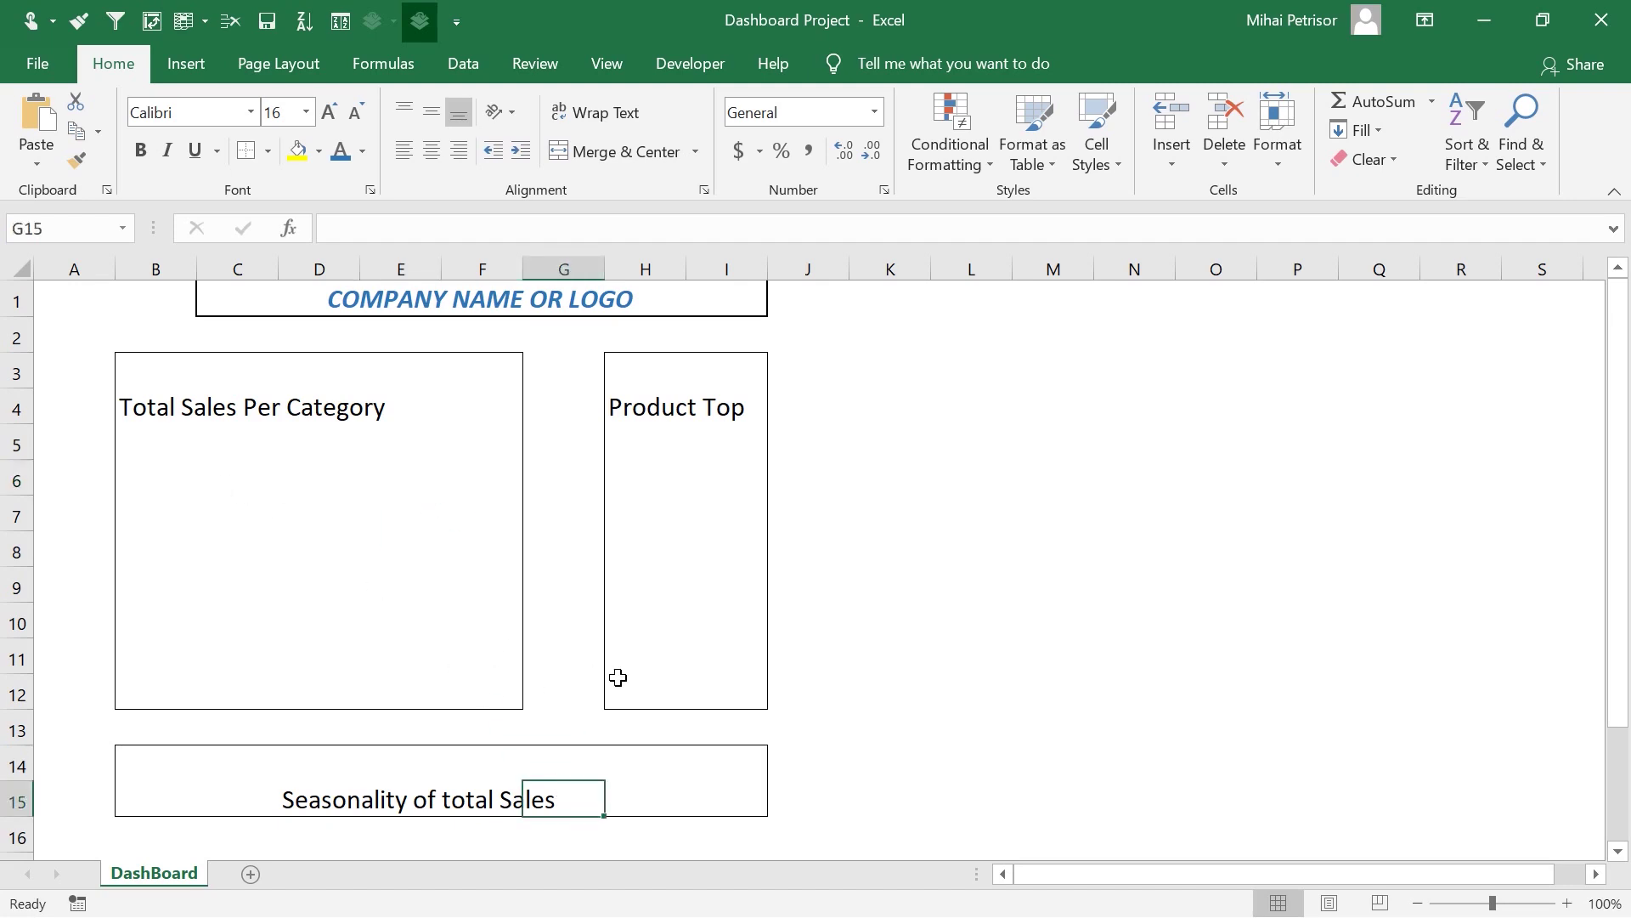
left_click(636, 449)
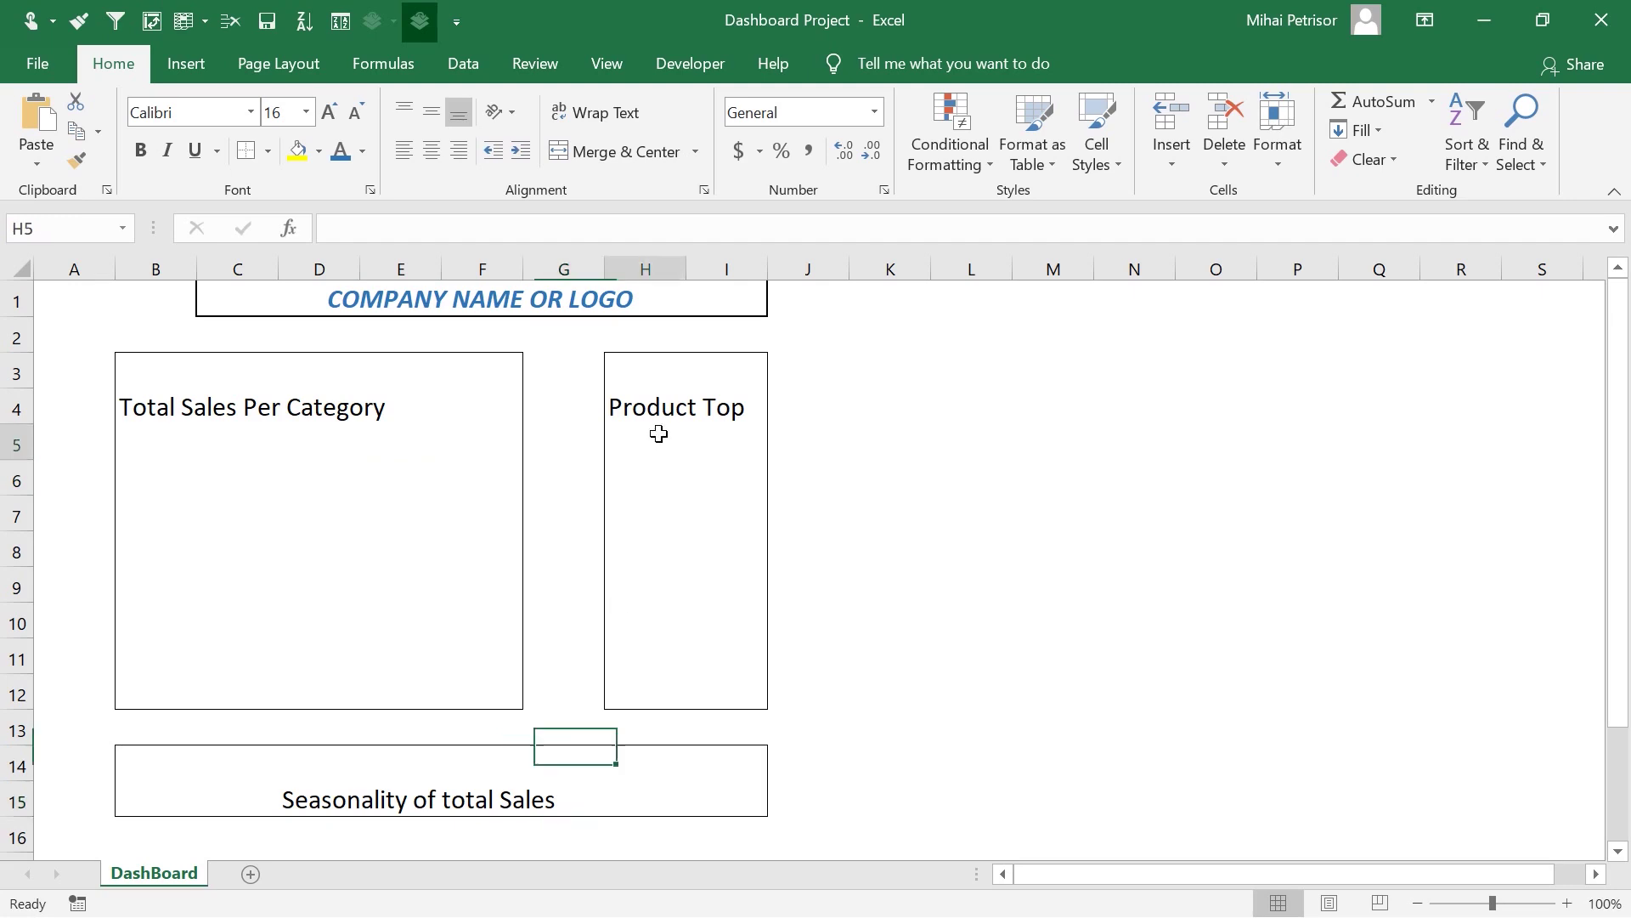
left_click(376, 438)
left_click(179, 370)
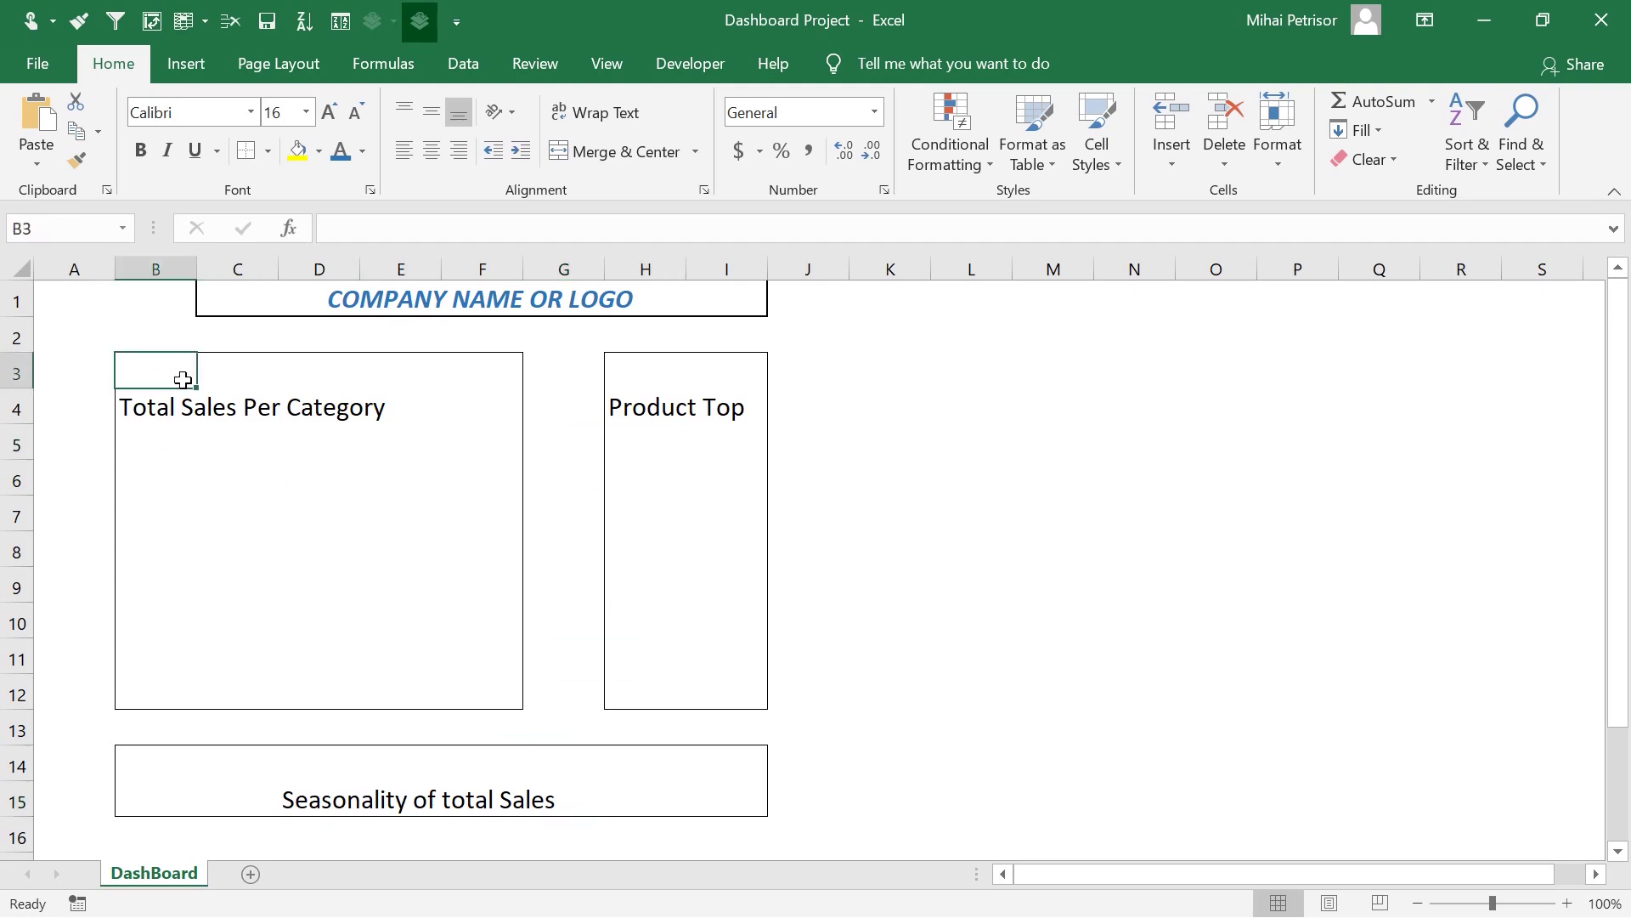
left_click(698, 469)
left_click(447, 792)
left_click(368, 541)
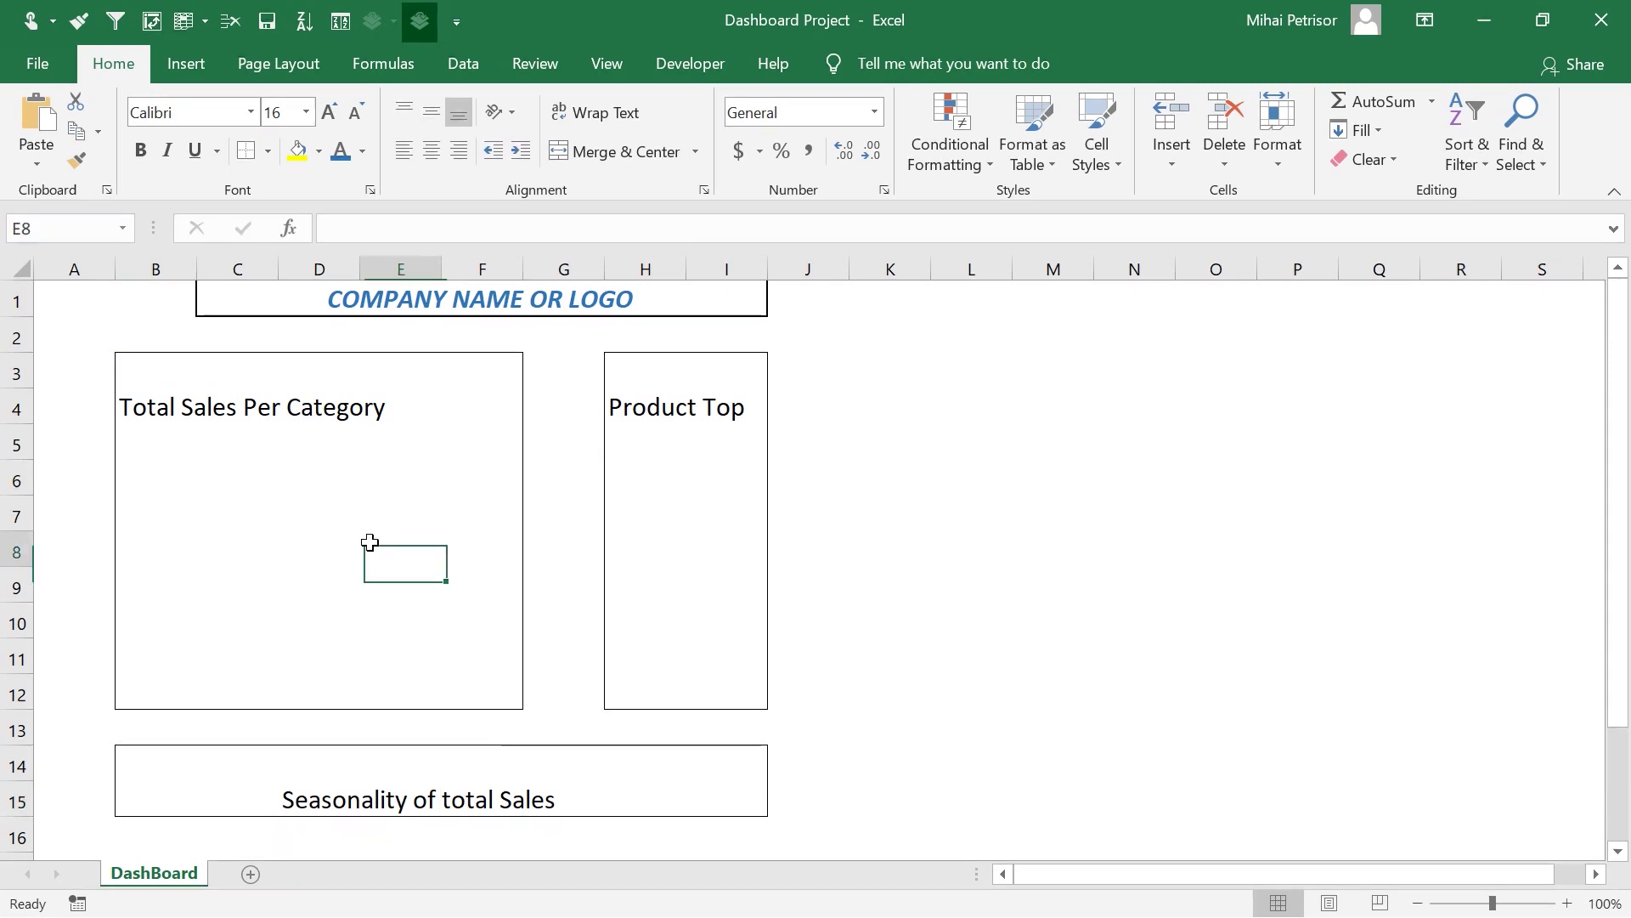
left_click(746, 451)
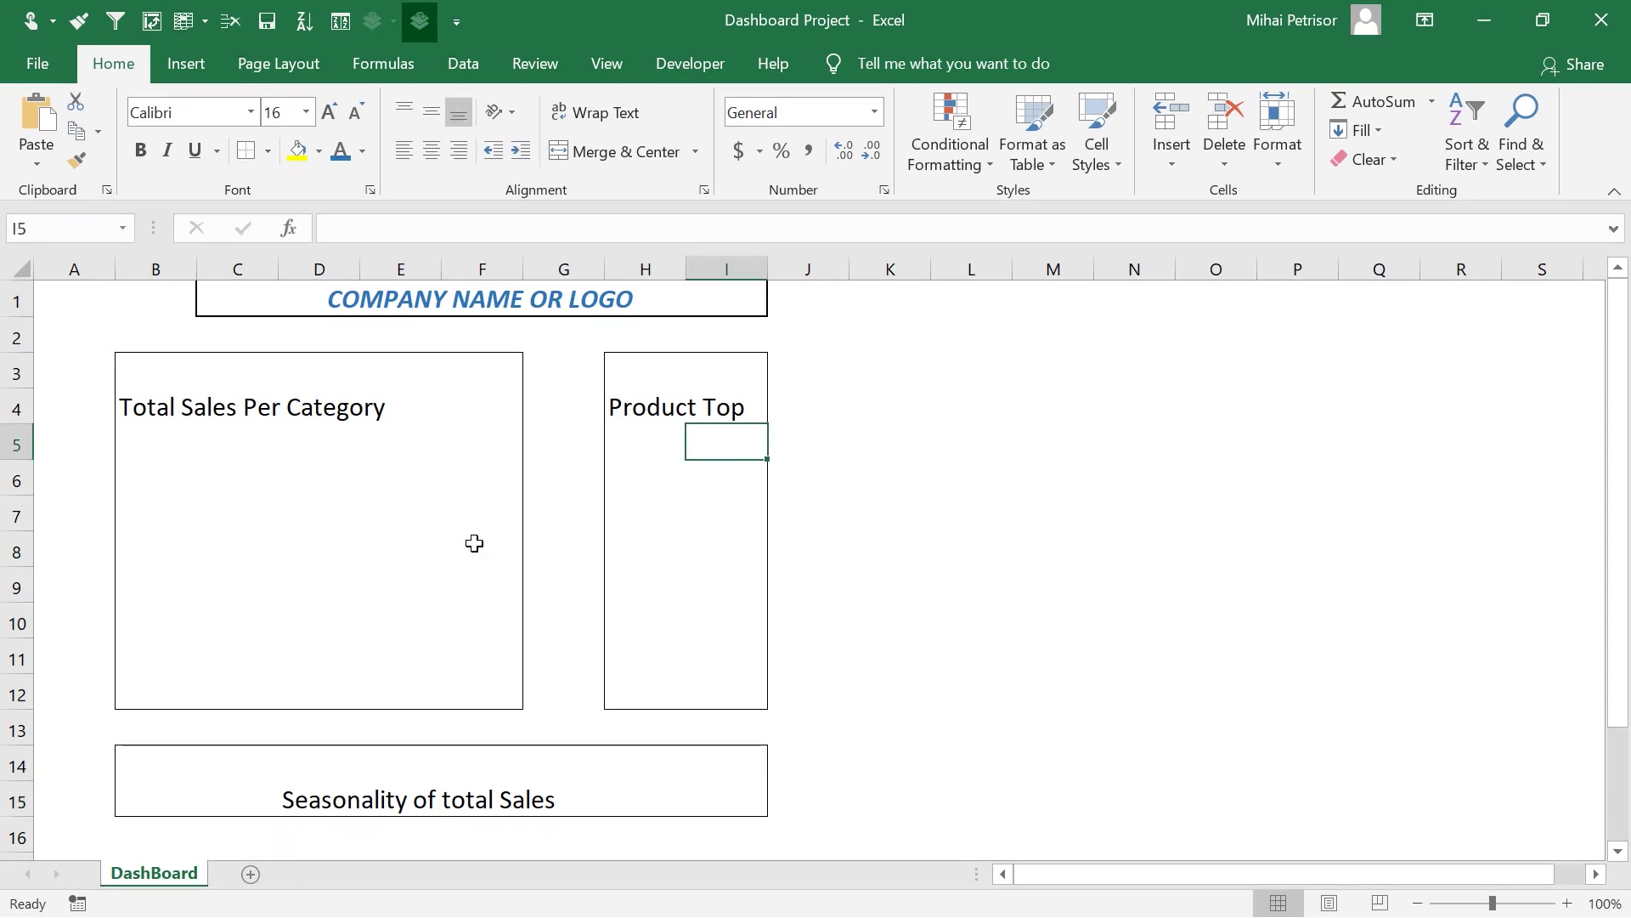
left_click(474, 543)
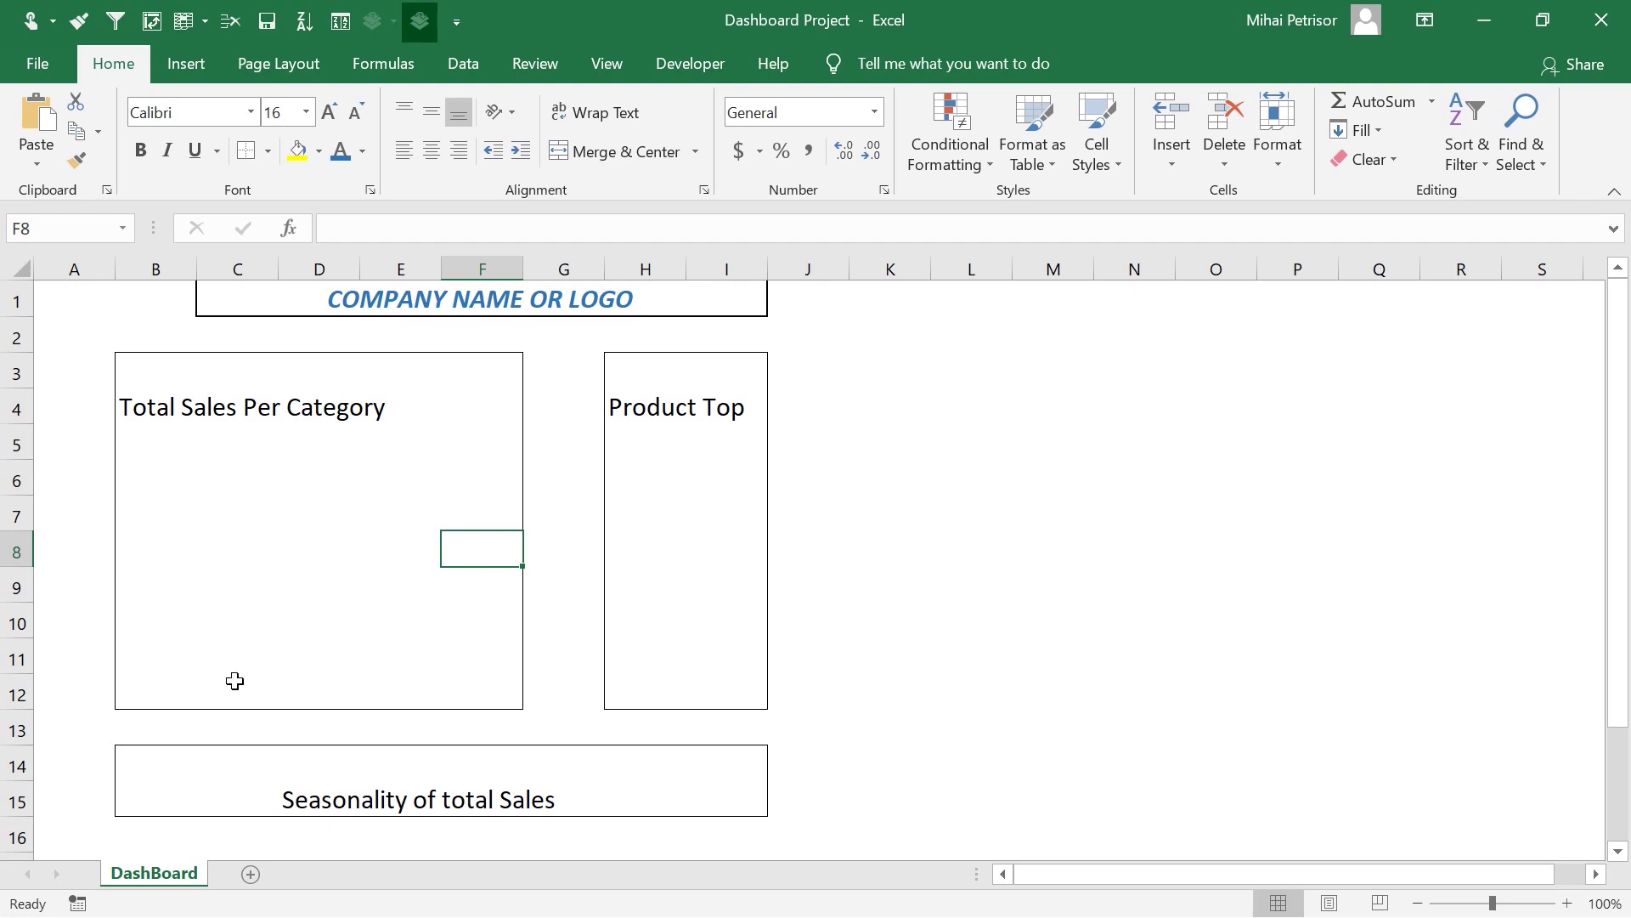
left_click(564, 581)
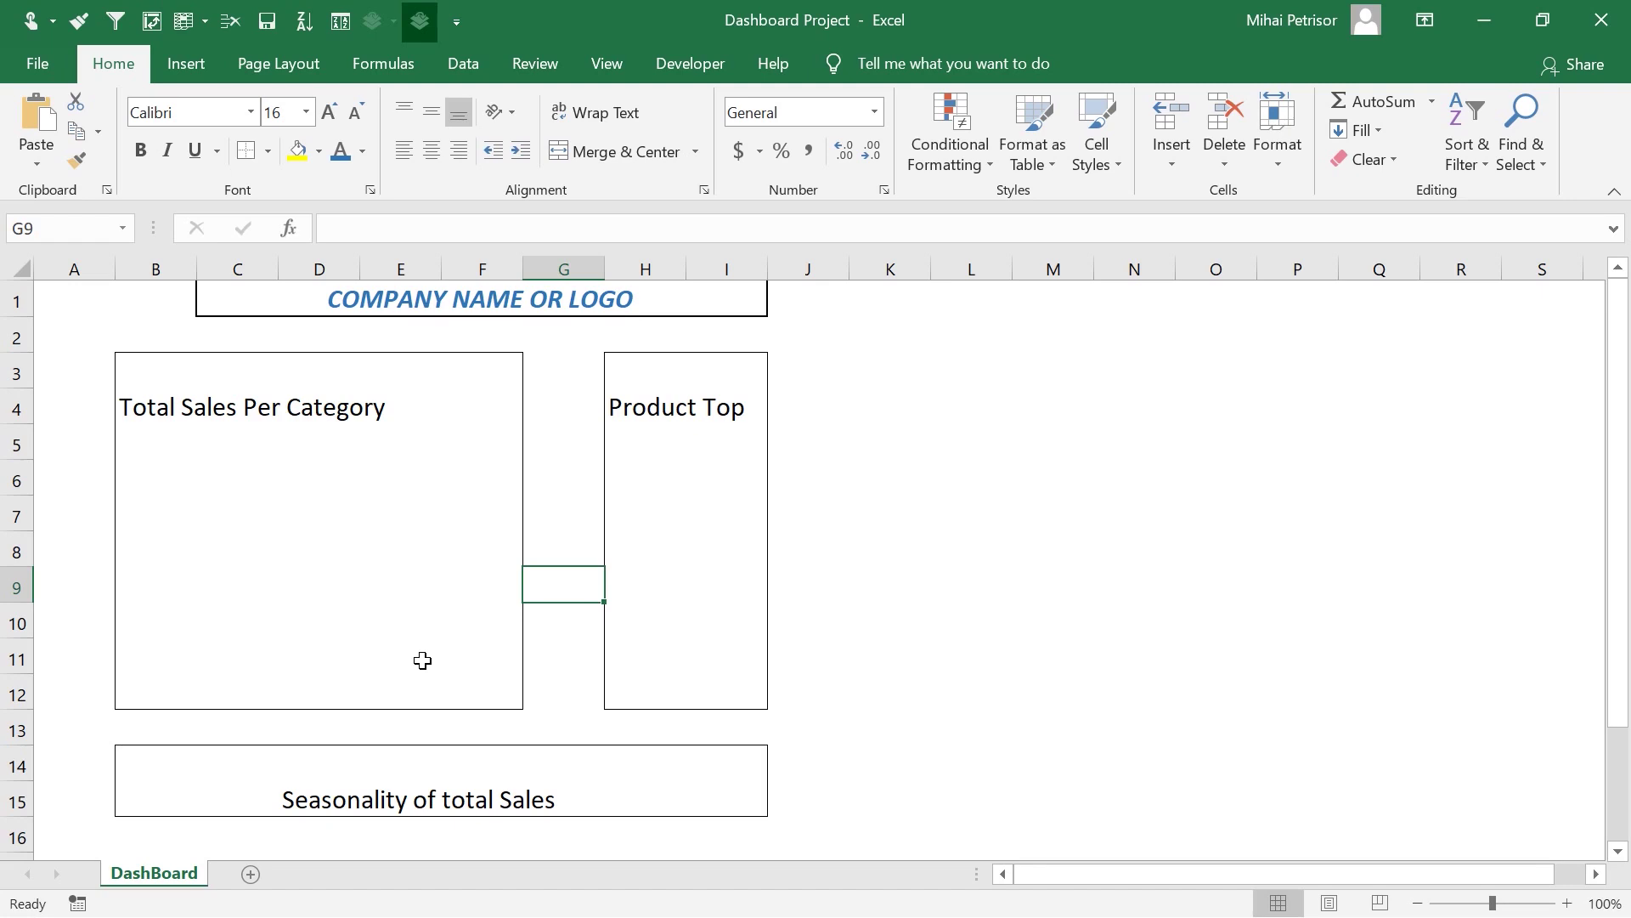
left_click(418, 620)
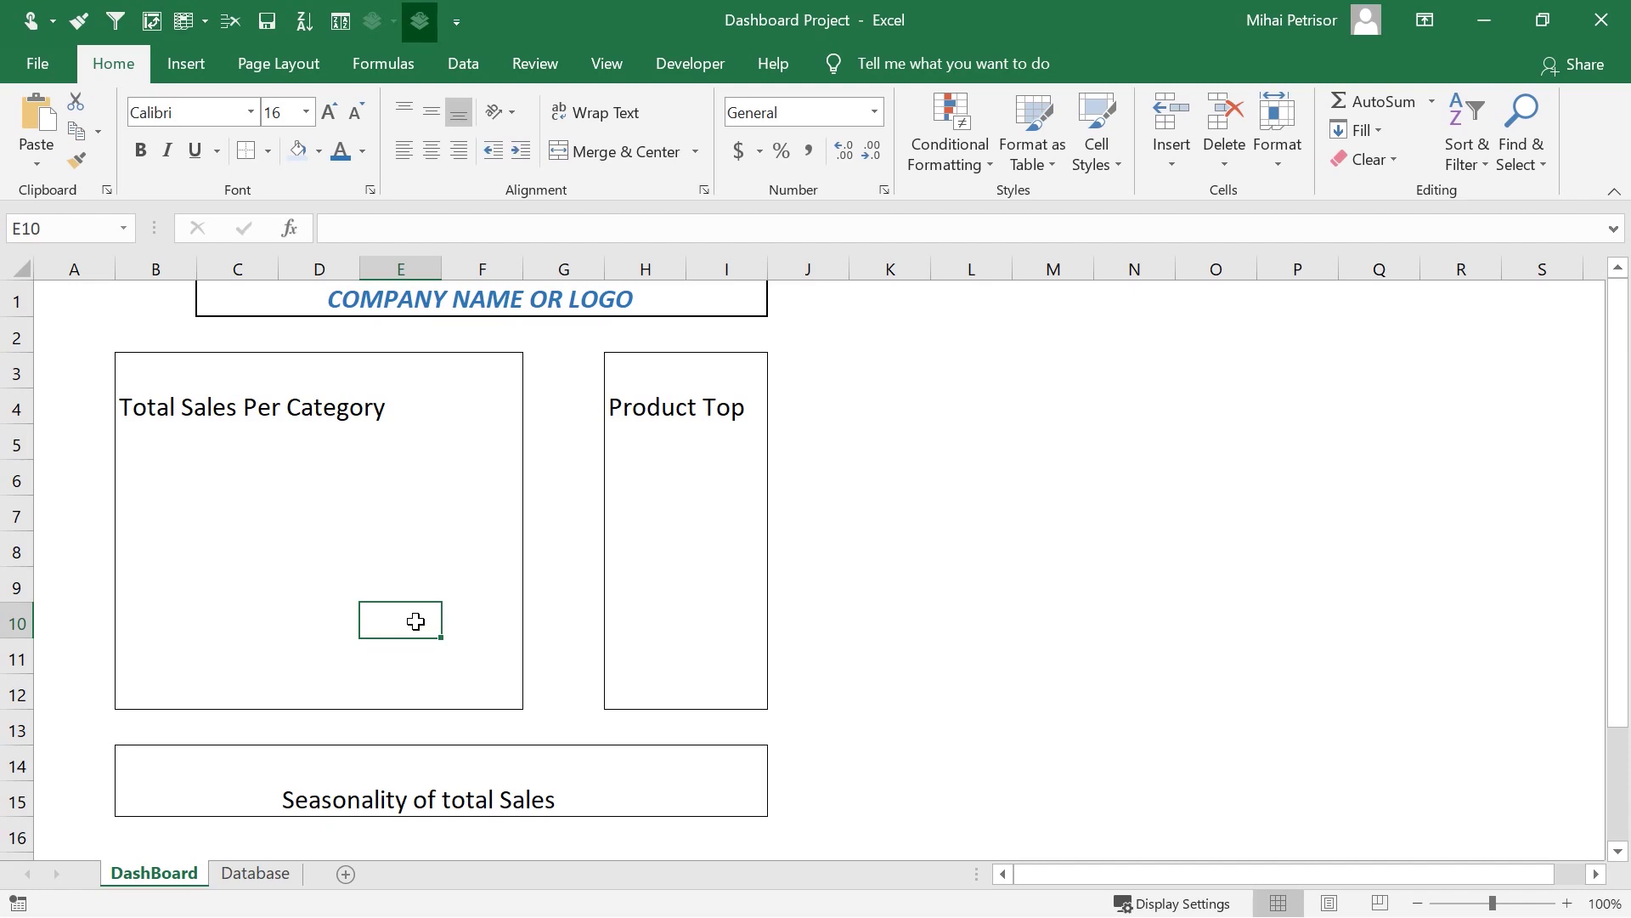
left_click(538, 457)
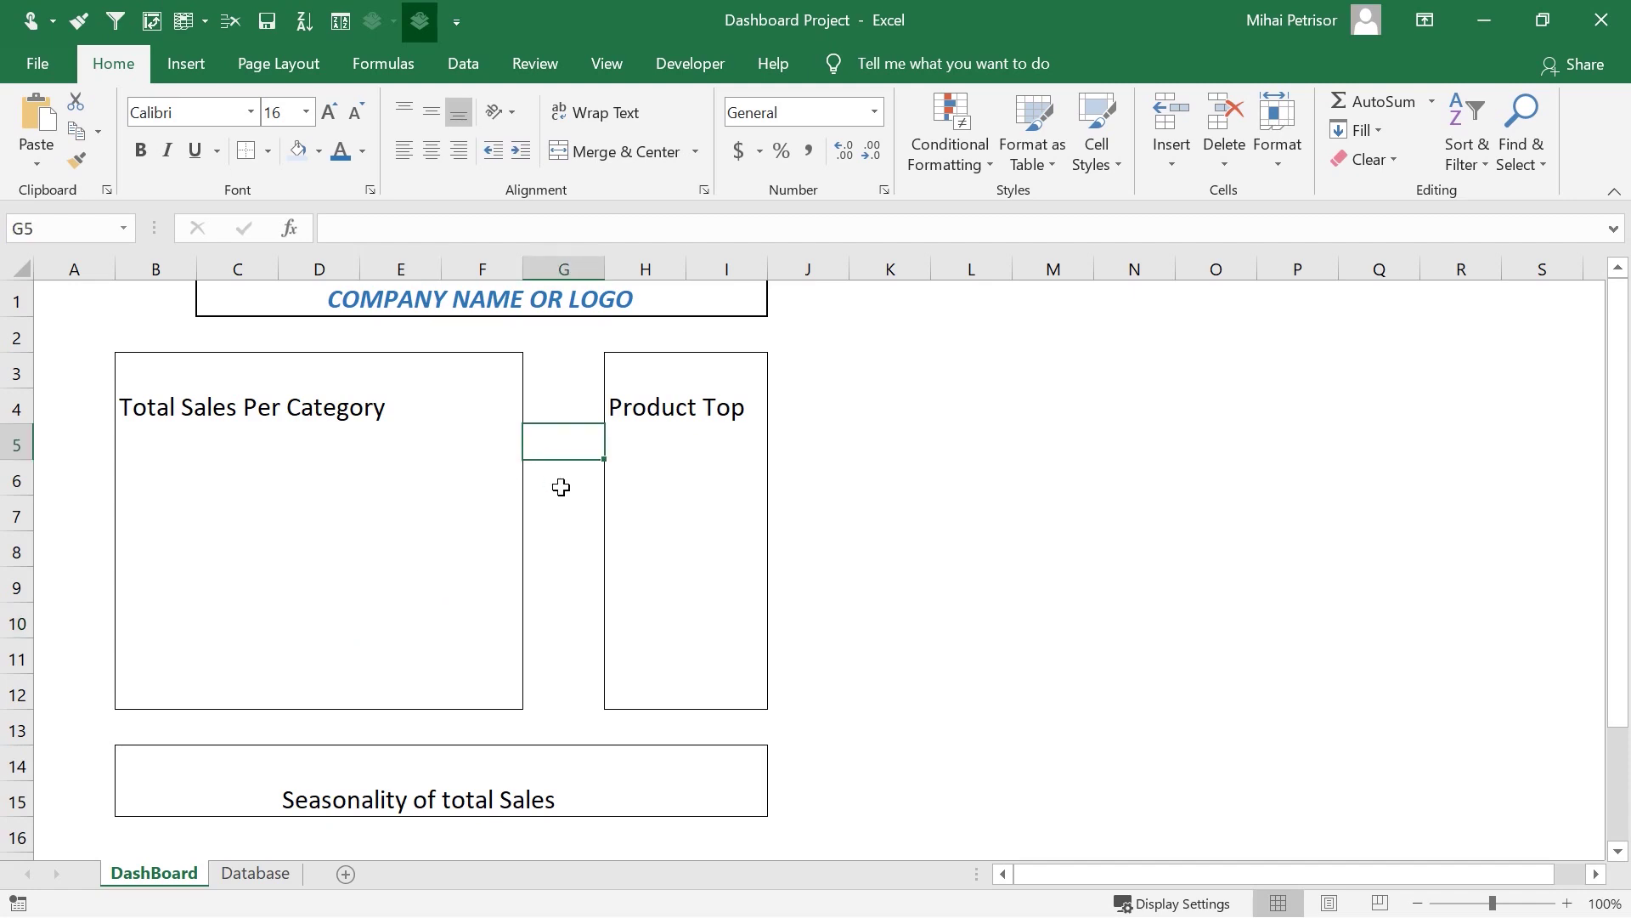
left_click(383, 474)
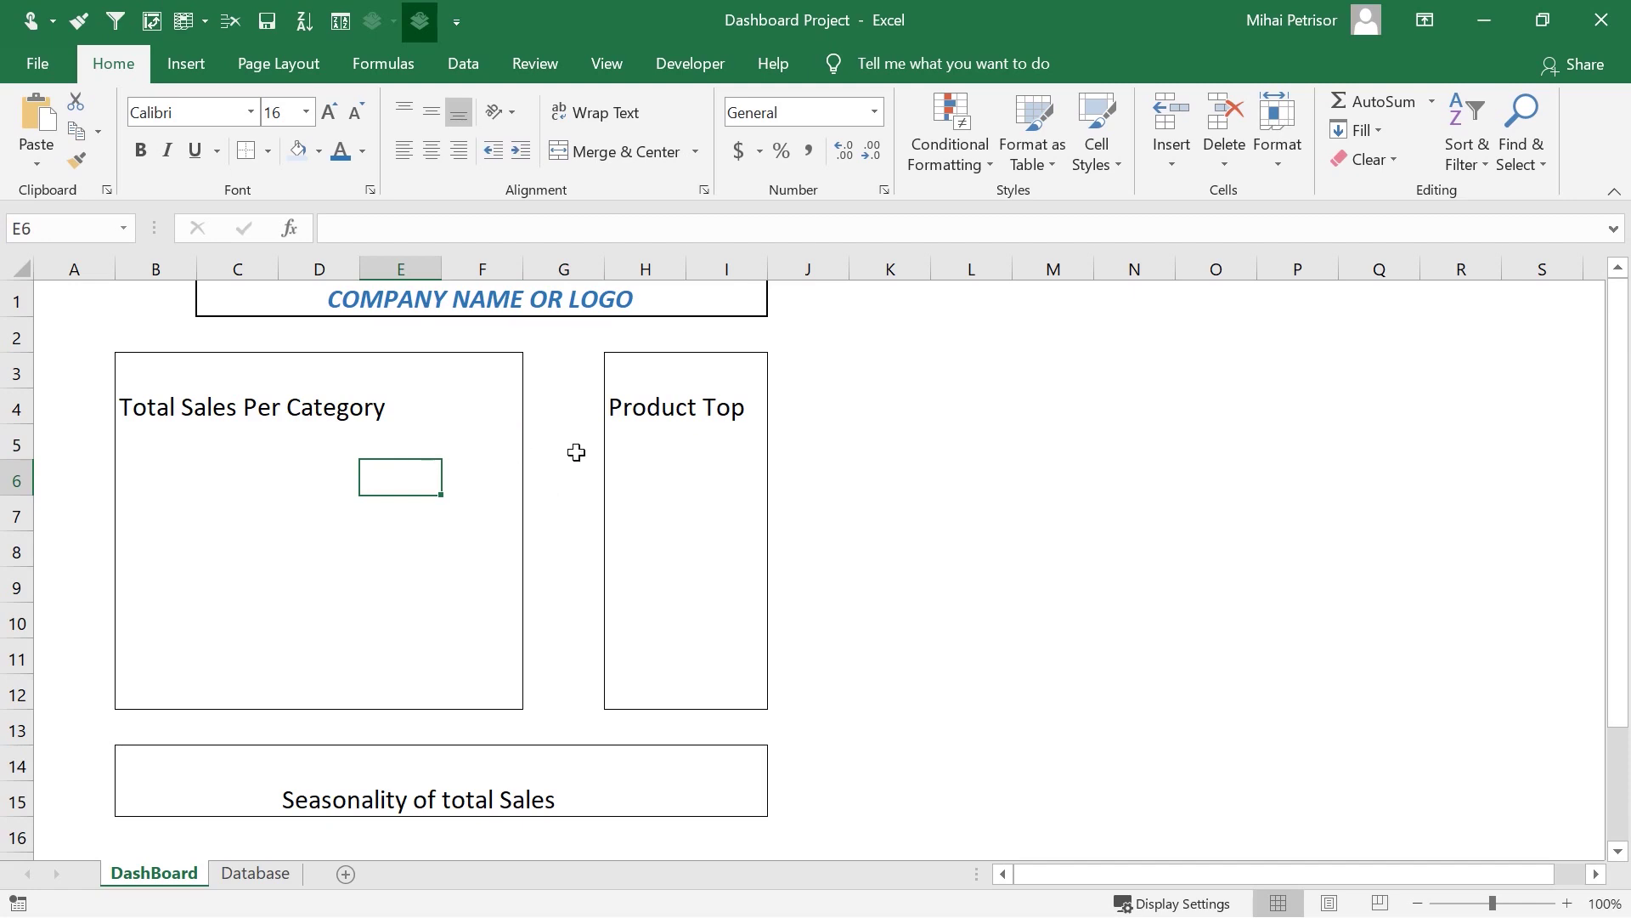
left_click(656, 452)
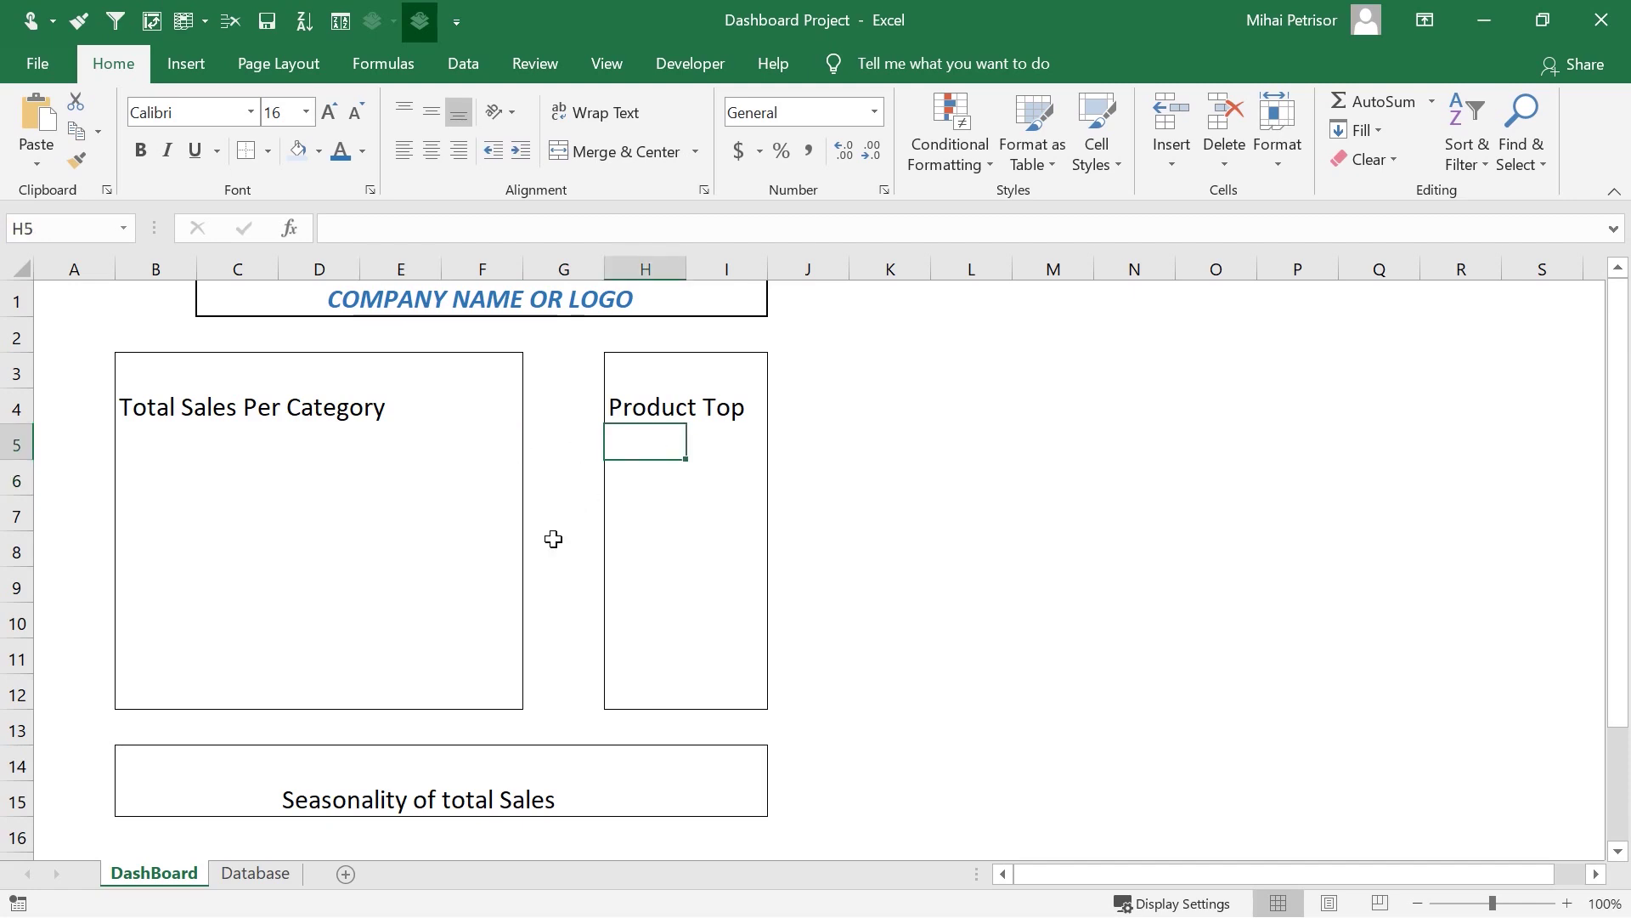
- Look over the sales records on the Database sheet and compare them with the labelled areas on the DashBoard sheet
left_click(255, 873)
scroll(399, 514, "down", 4)
scroll(402, 507, "up", 4)
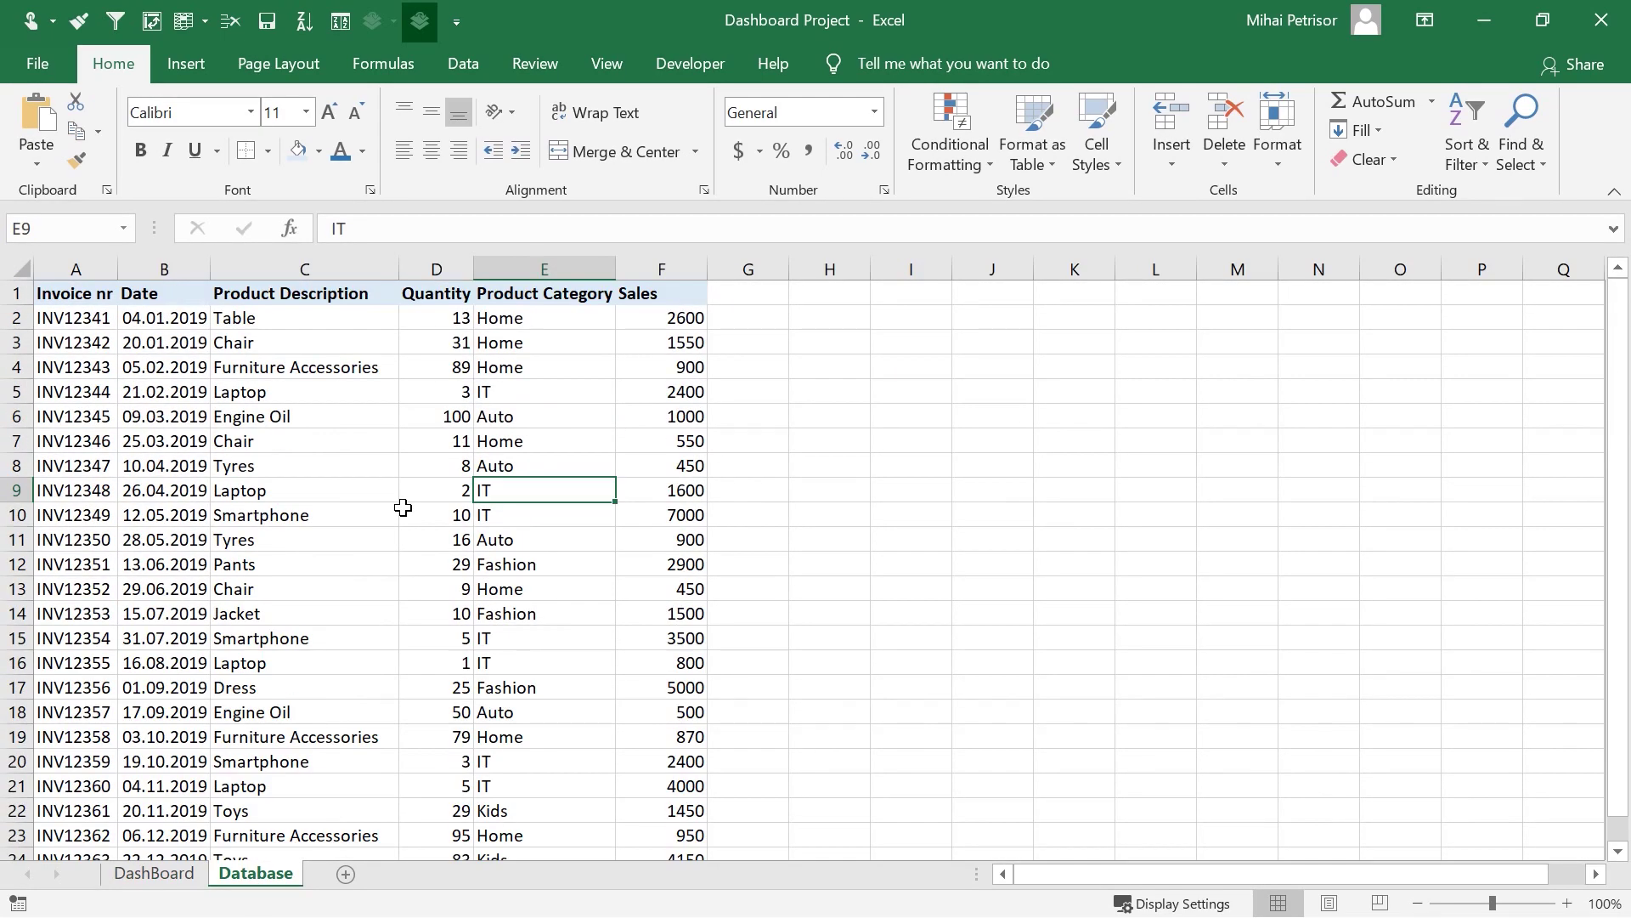
left_click(189, 873)
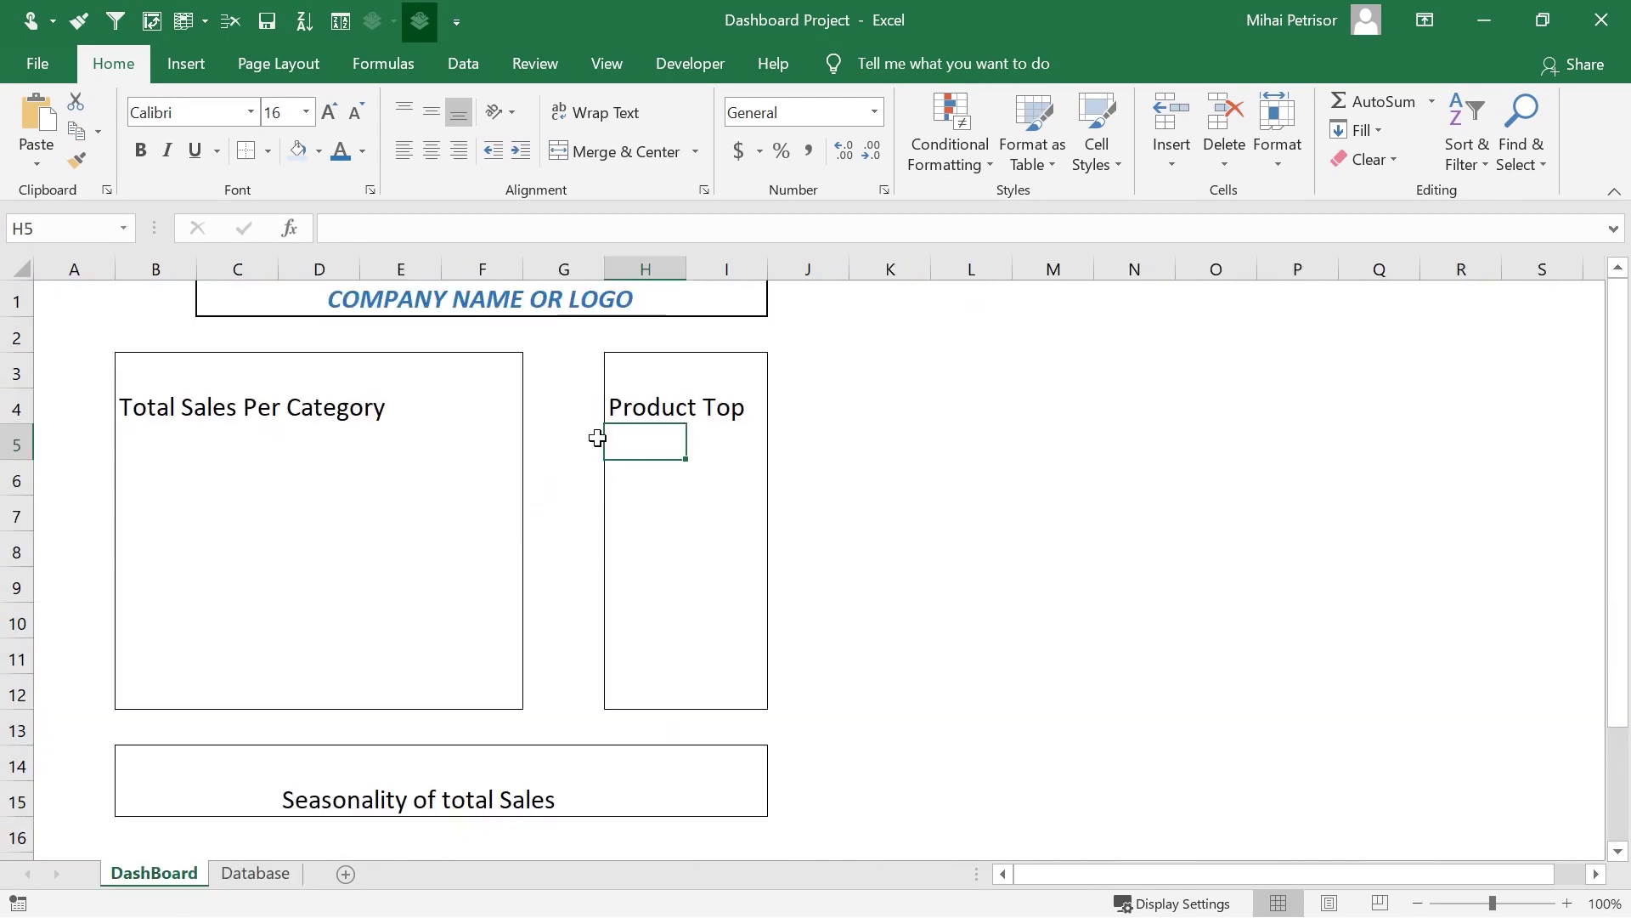
left_click(569, 431)
left_click(253, 417)
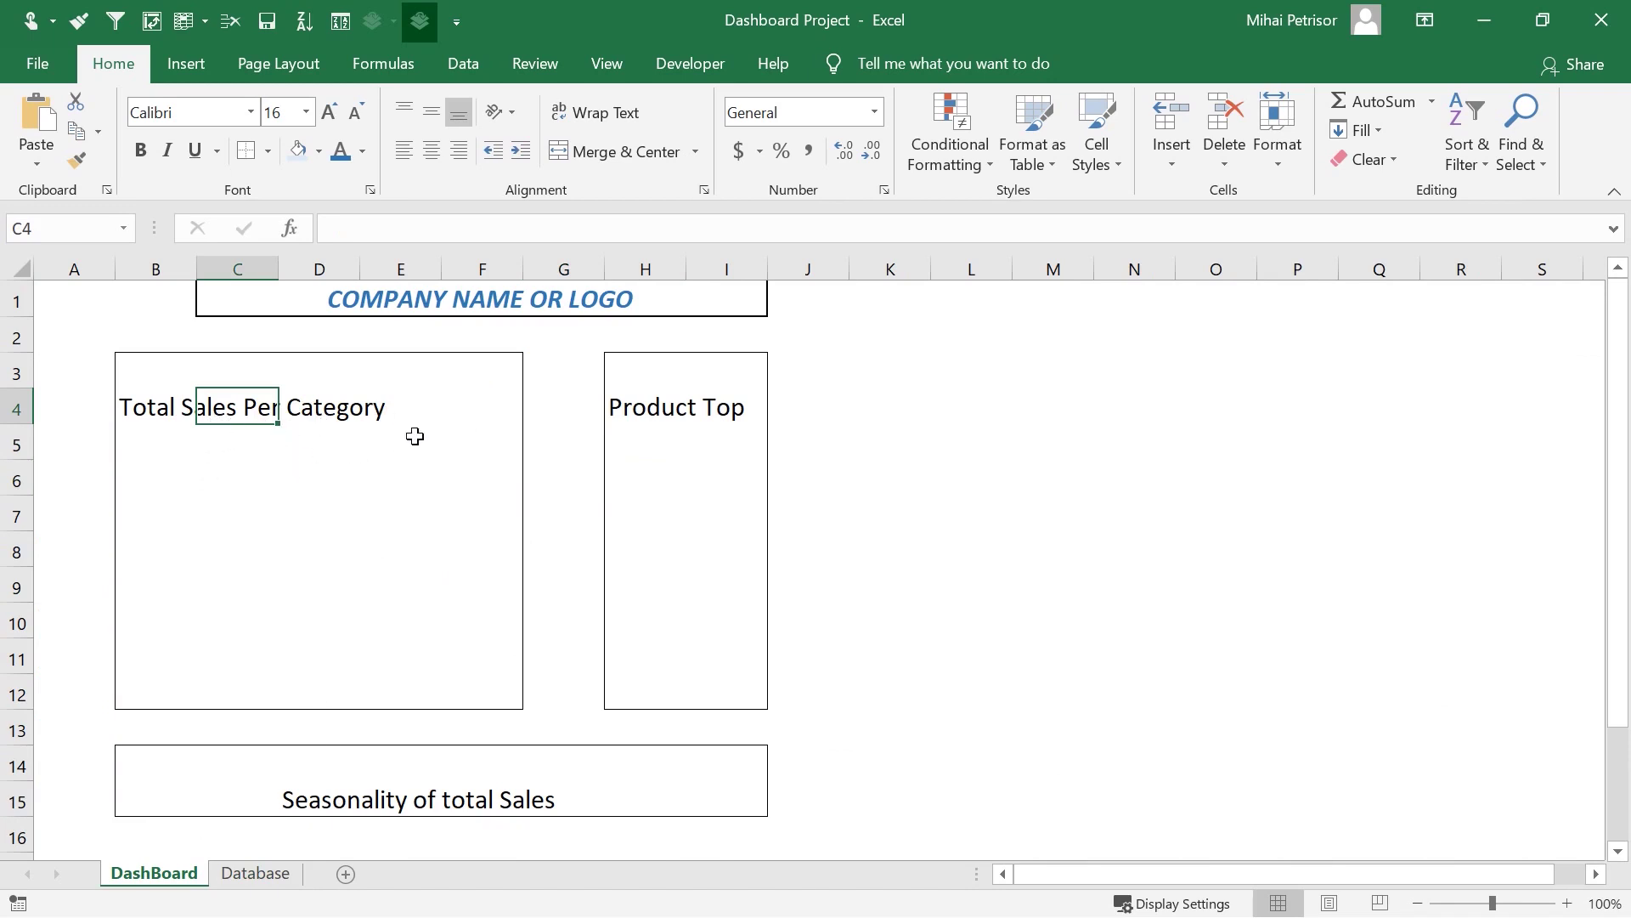
left_click(367, 801)
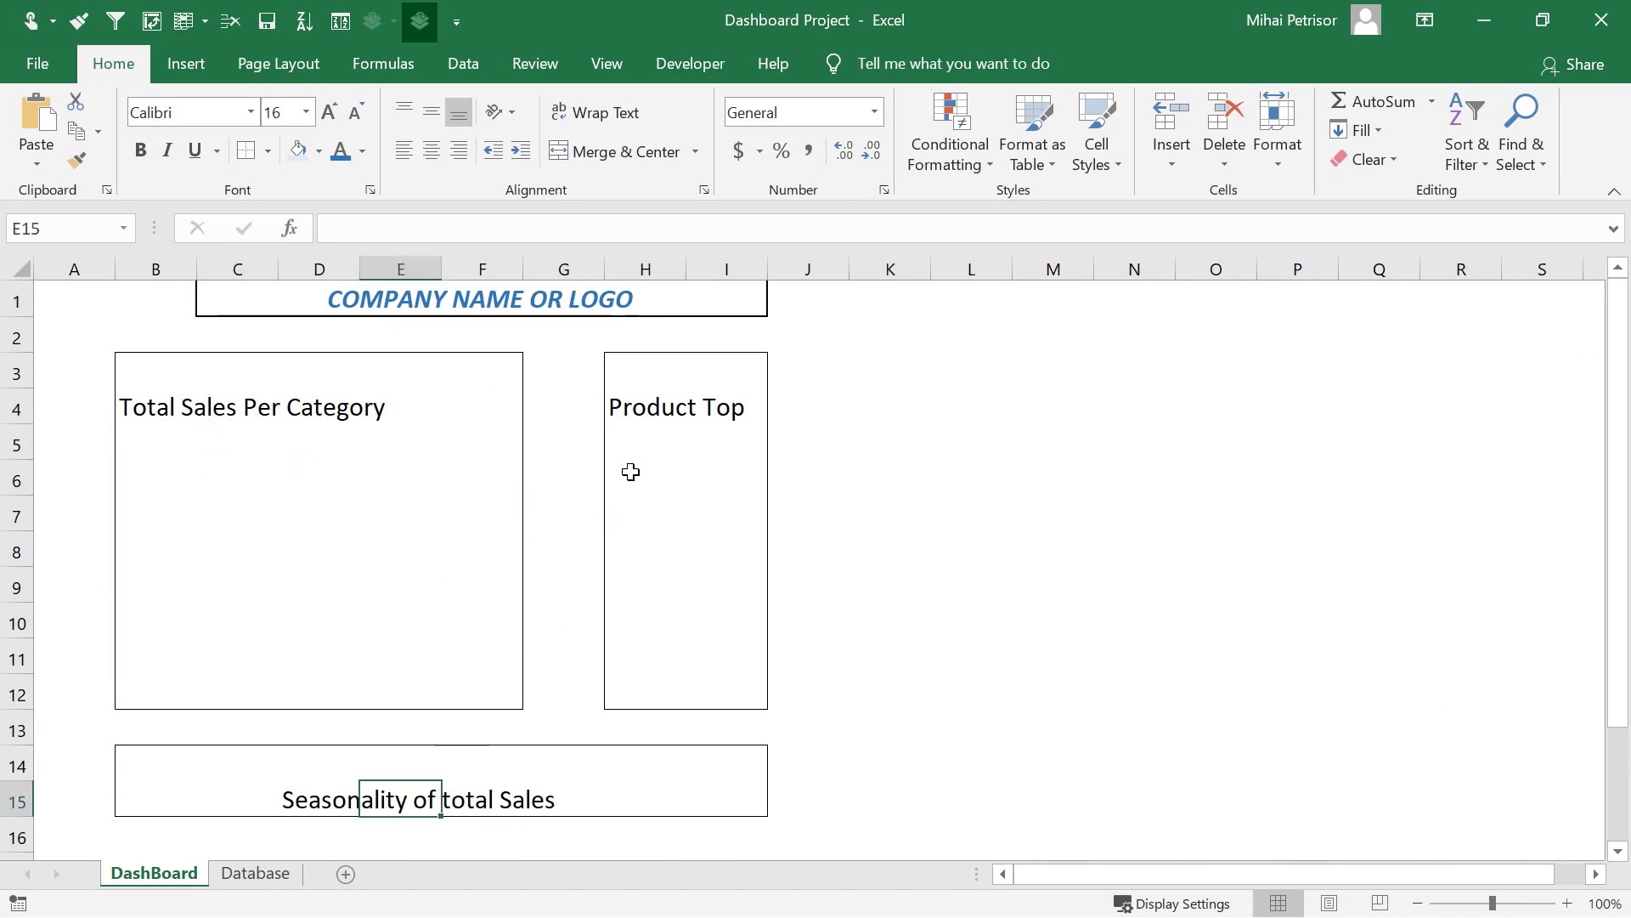
- Change the label in cell H4 of the DashBoard sheet to "Product Margin Top"
left_click(636, 420)
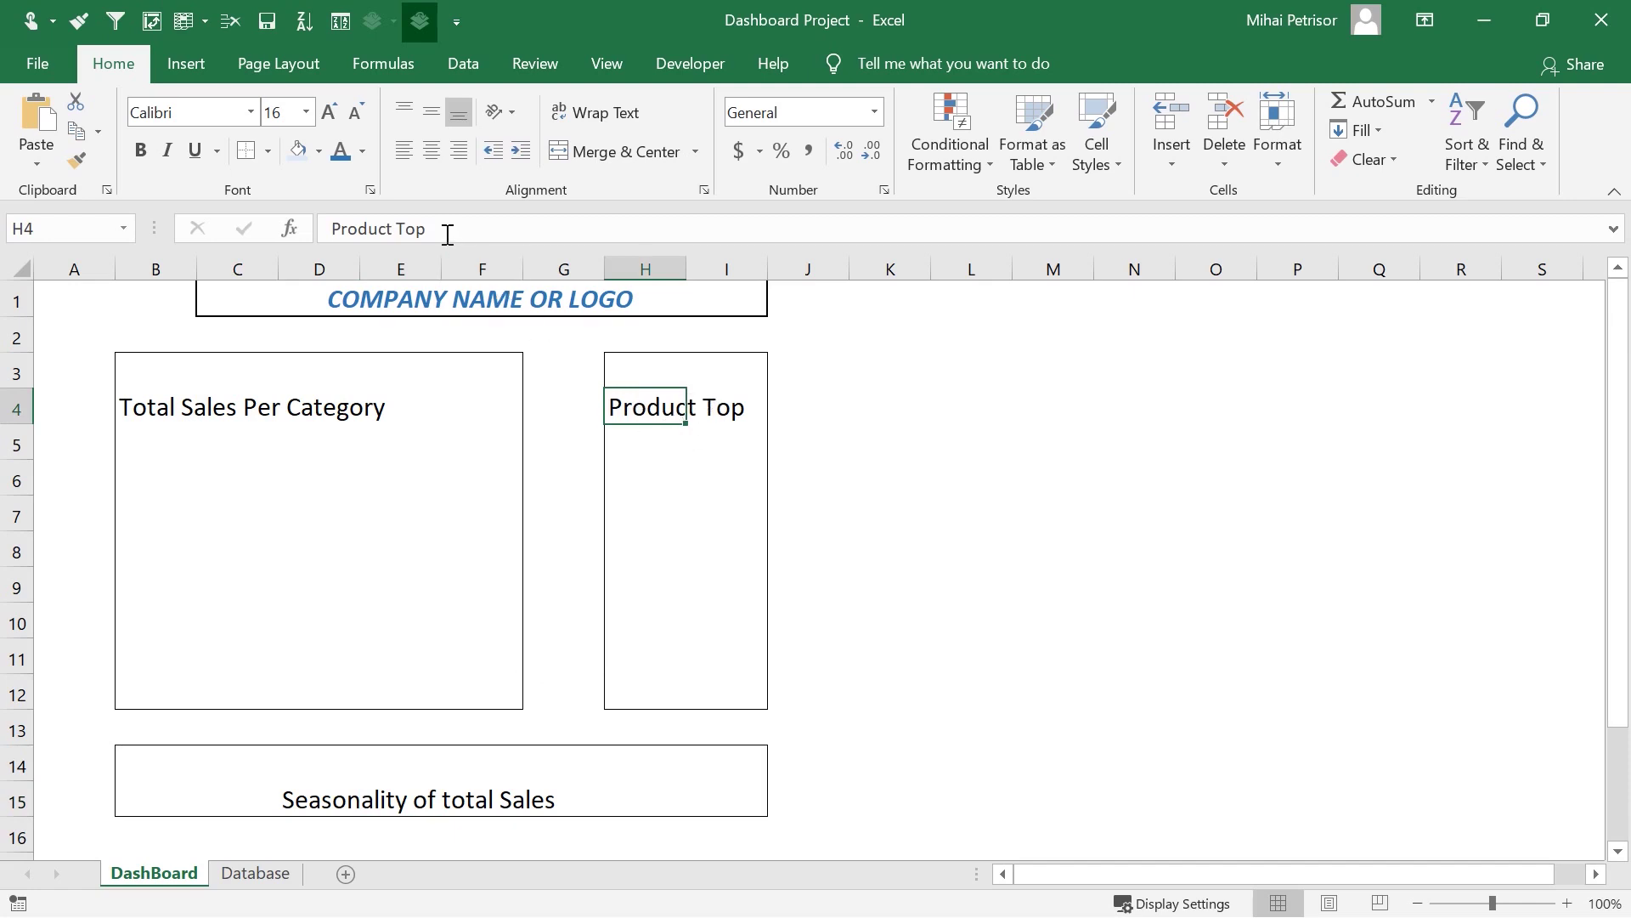
left_click(400, 228)
type("Margin")
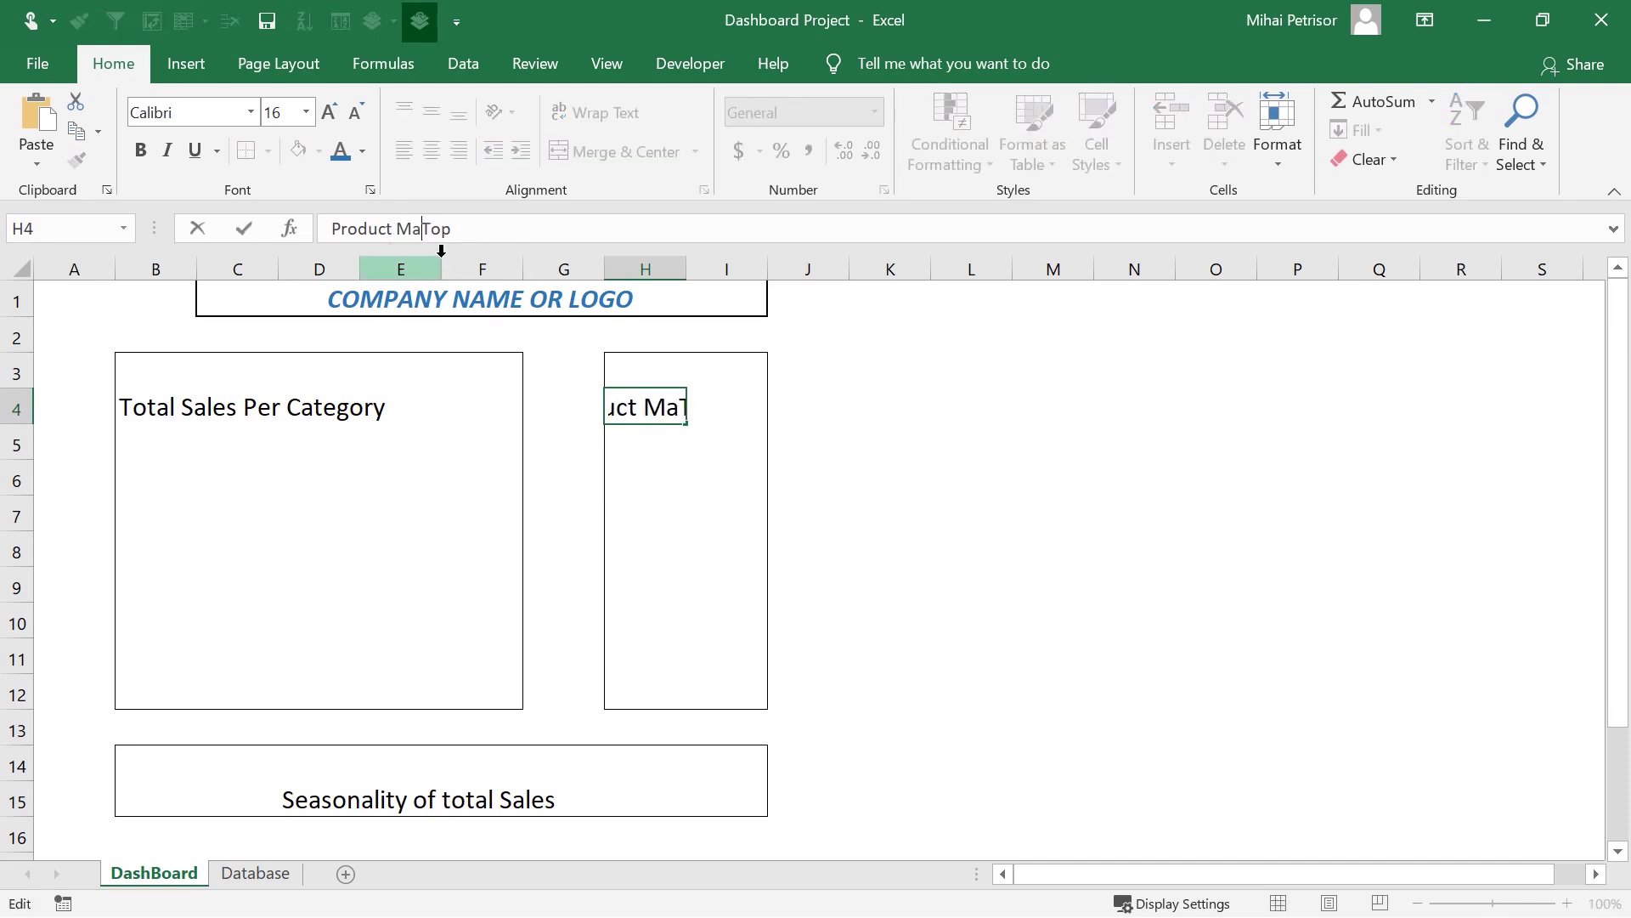
left_click(994, 518)
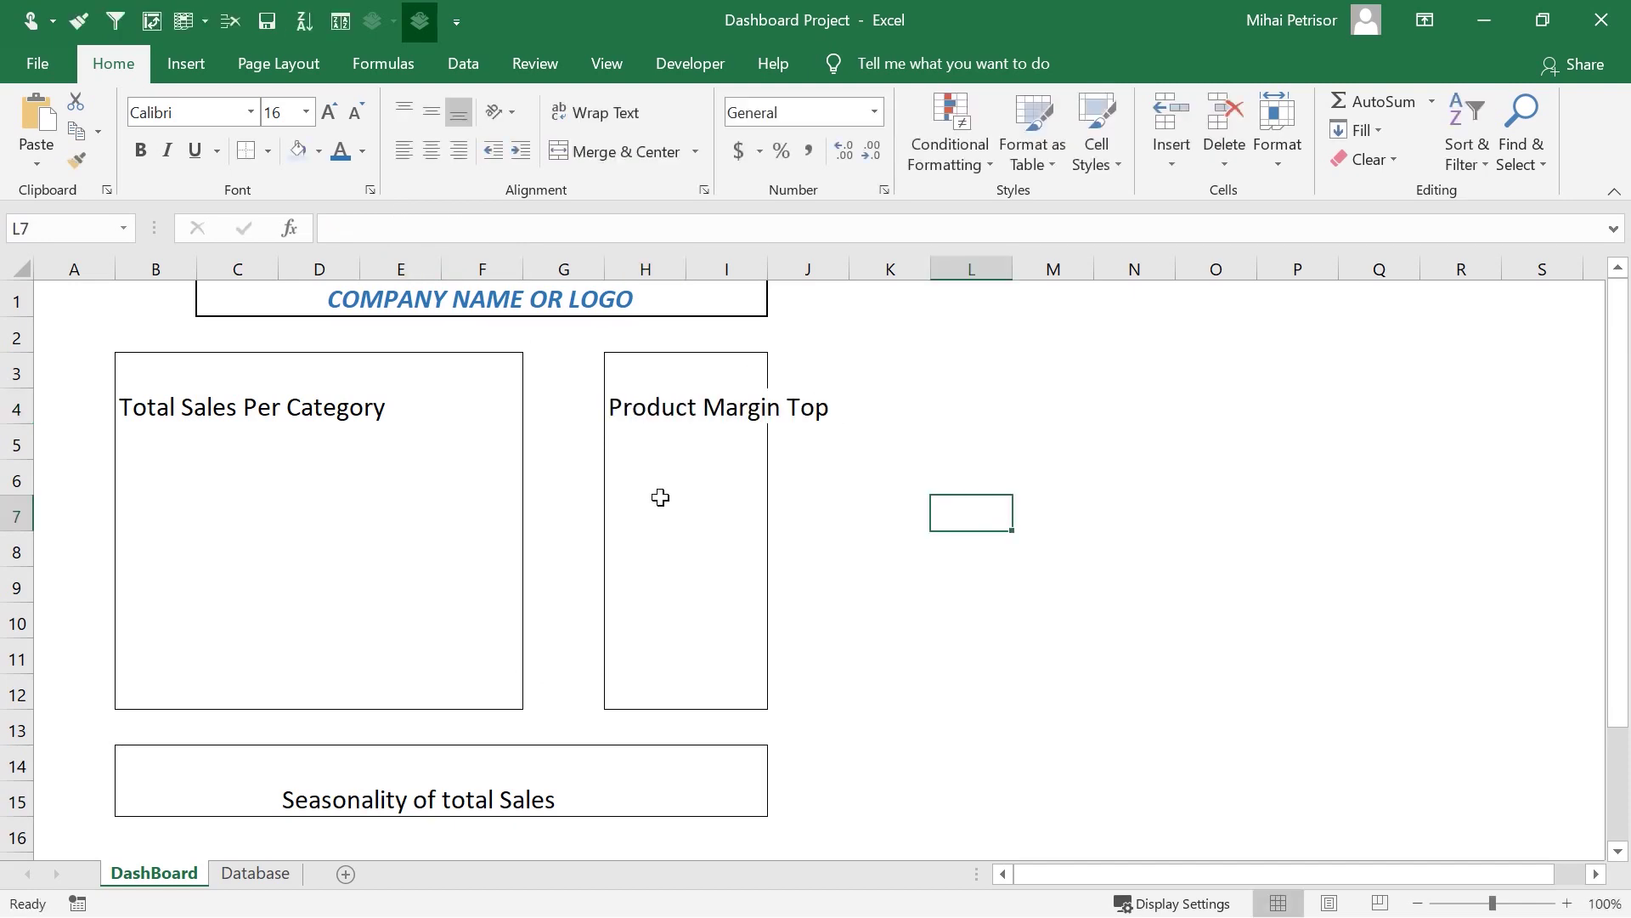
- Review the Database sheet's columns, from invoice number and date to product category and sales, for data needed to calculate product margin
left_click(246, 875)
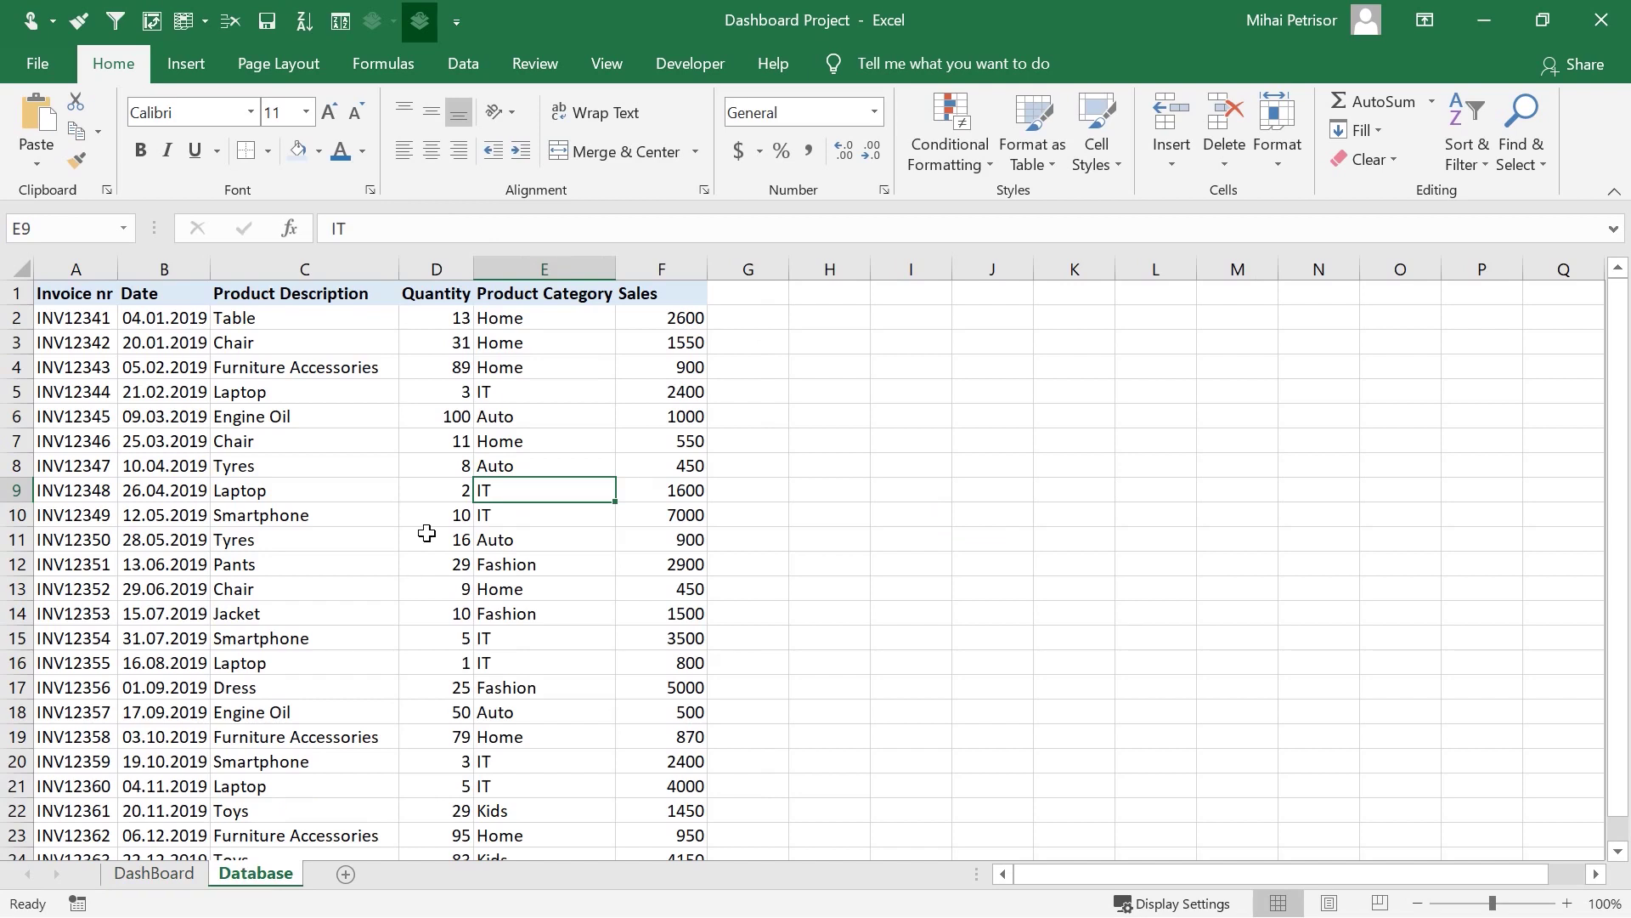
left_click(598, 320)
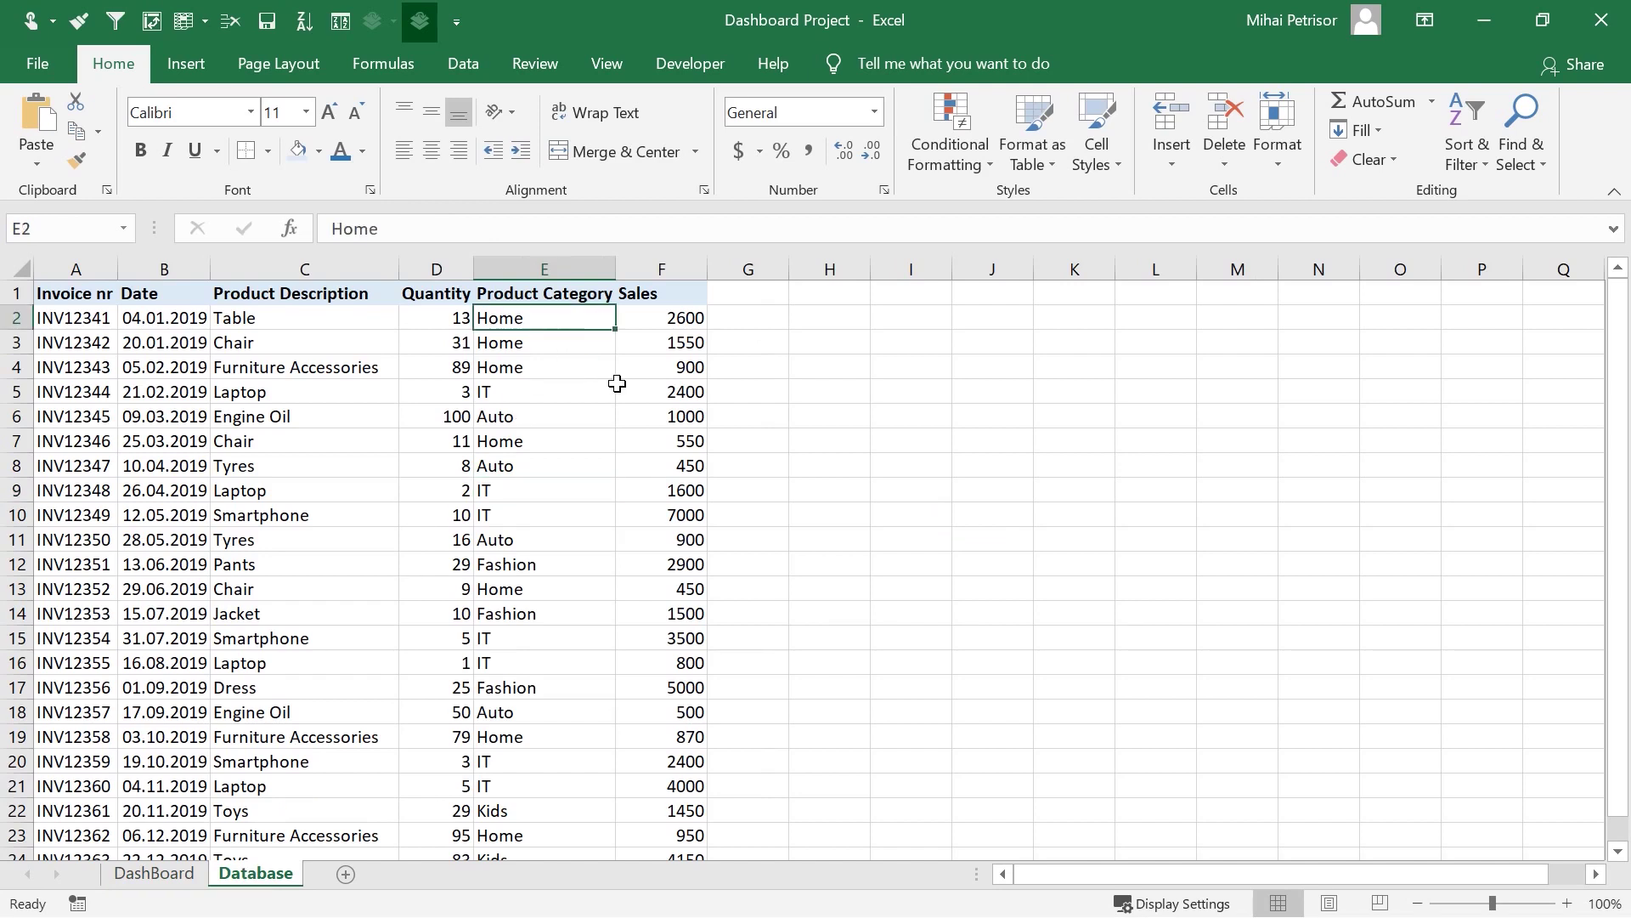
left_click(101, 318)
left_click(171, 323)
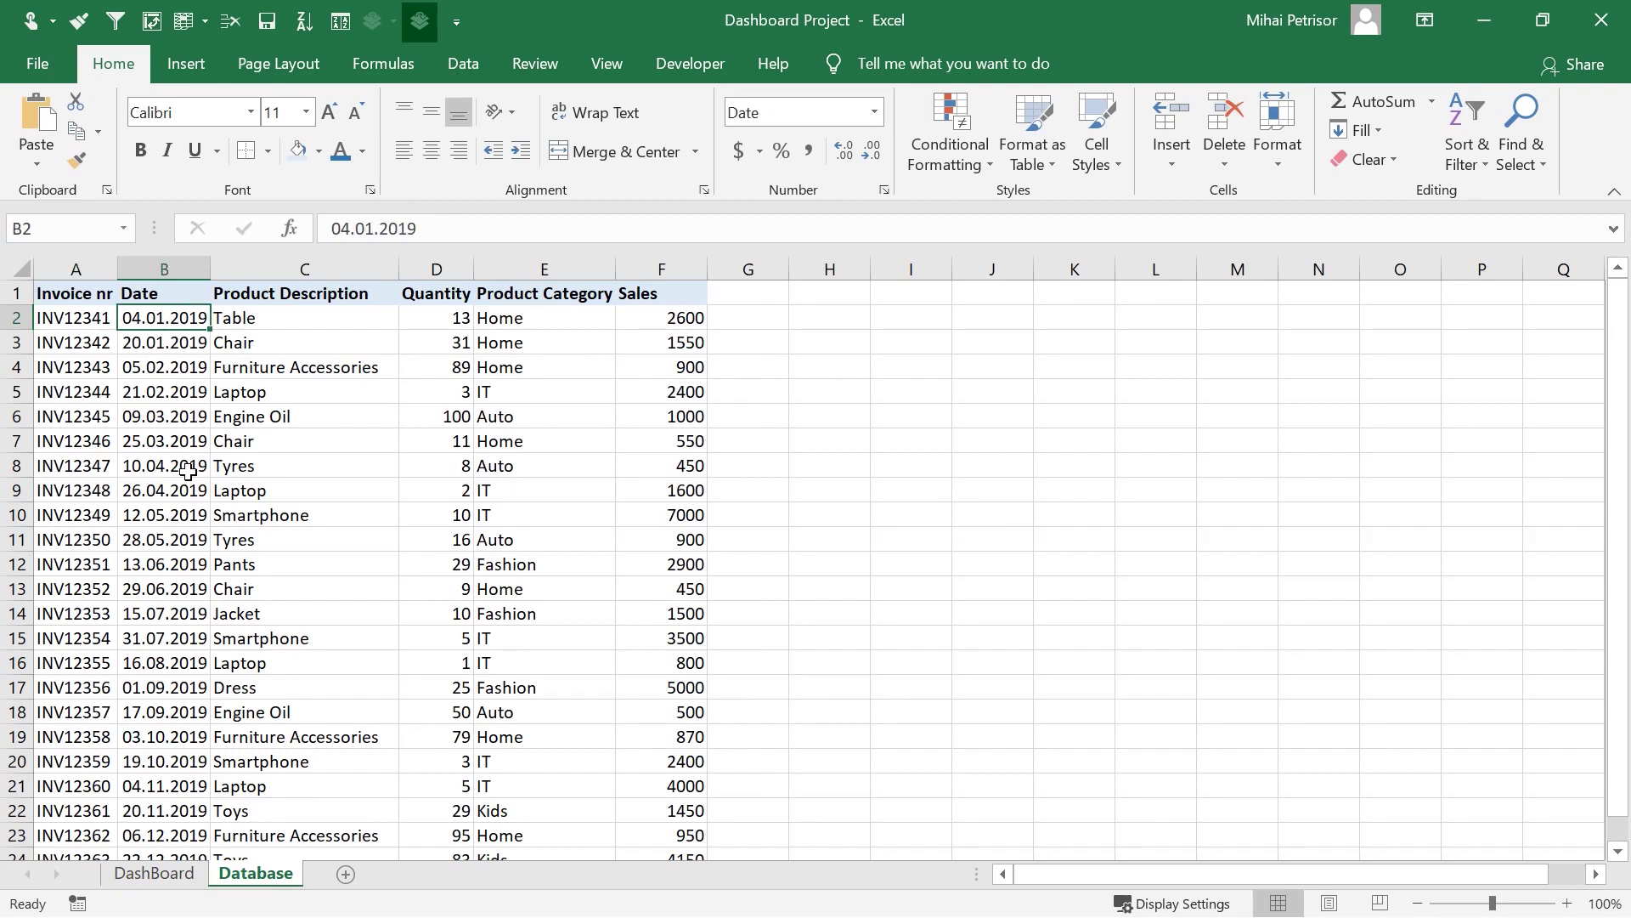
left_click(274, 316)
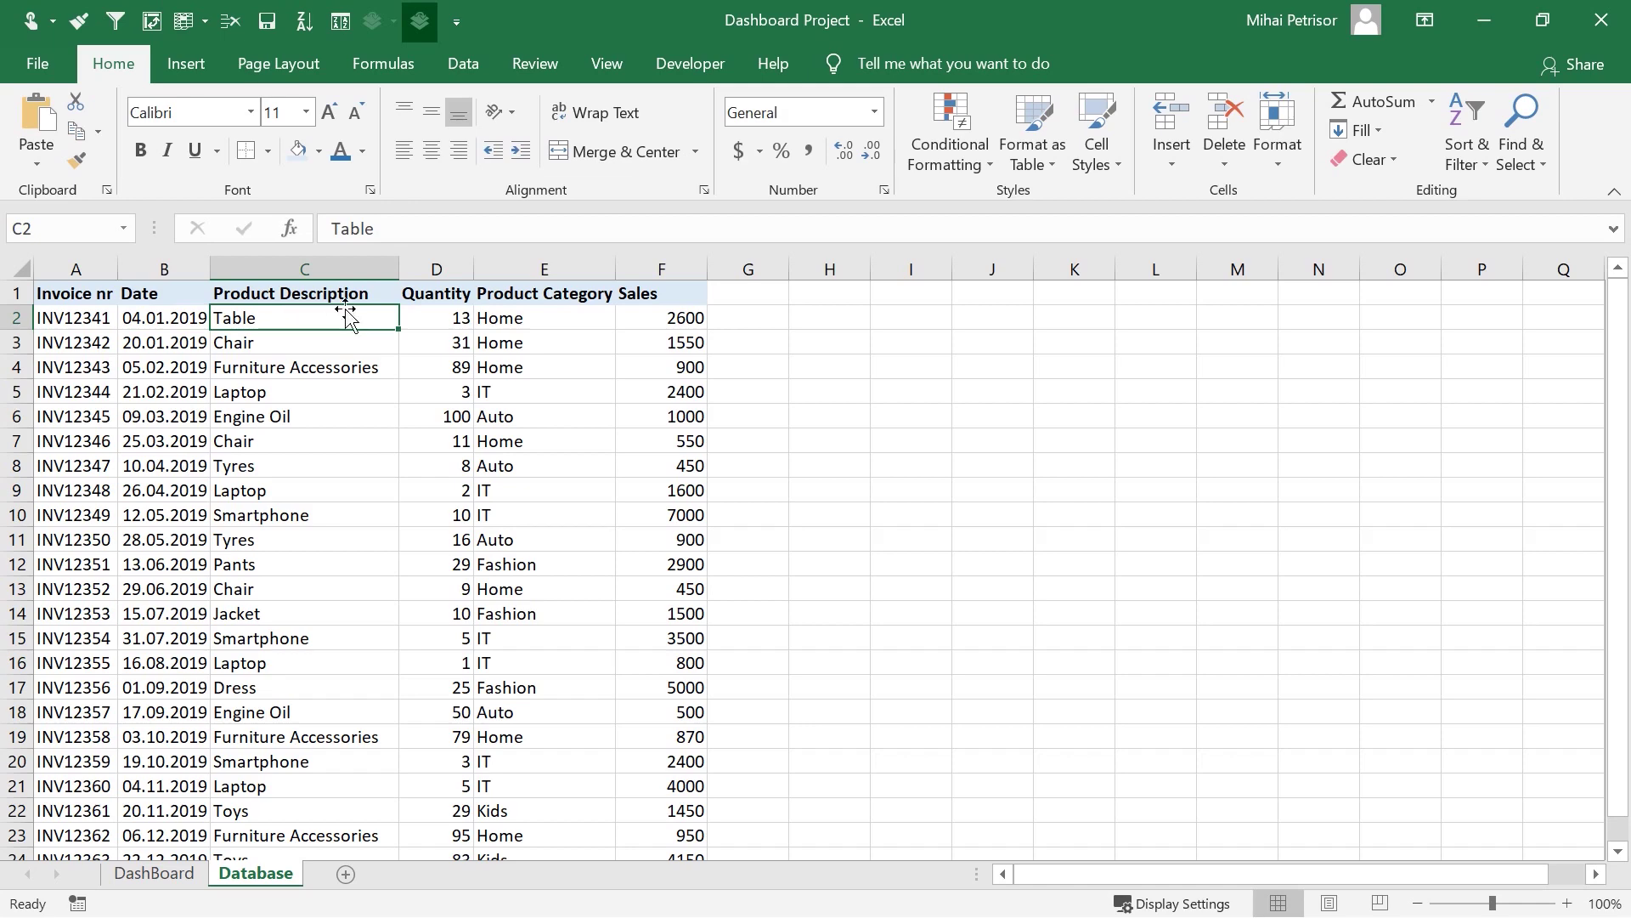
left_click(458, 315)
scroll(447, 414, "down", 5)
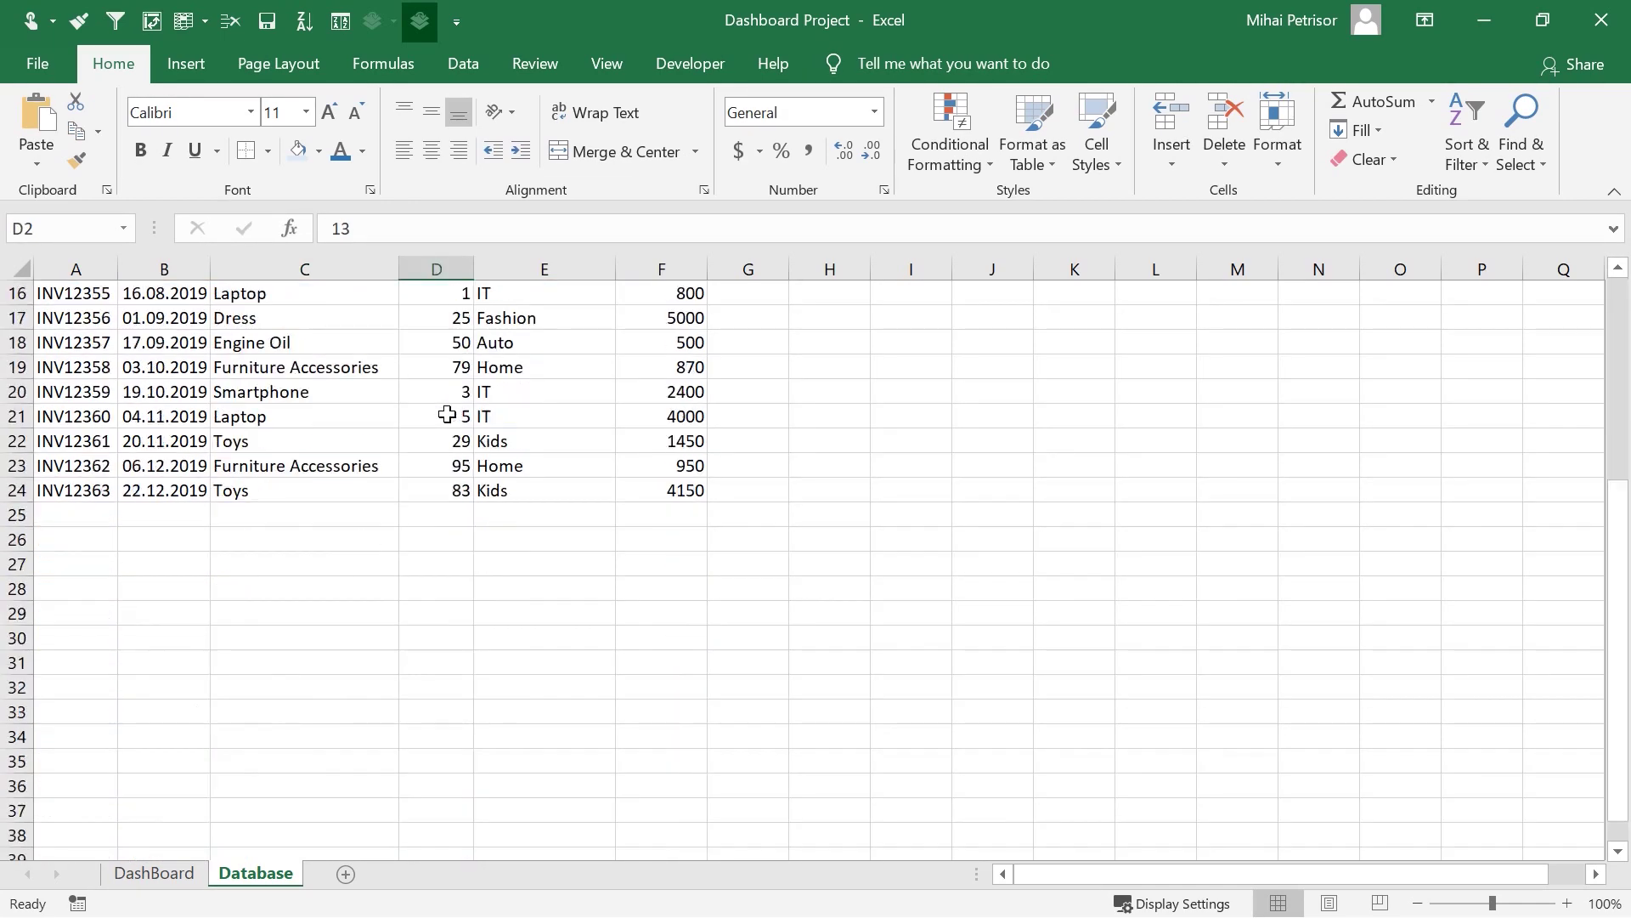
scroll(447, 415, "up", 5)
left_click(527, 341)
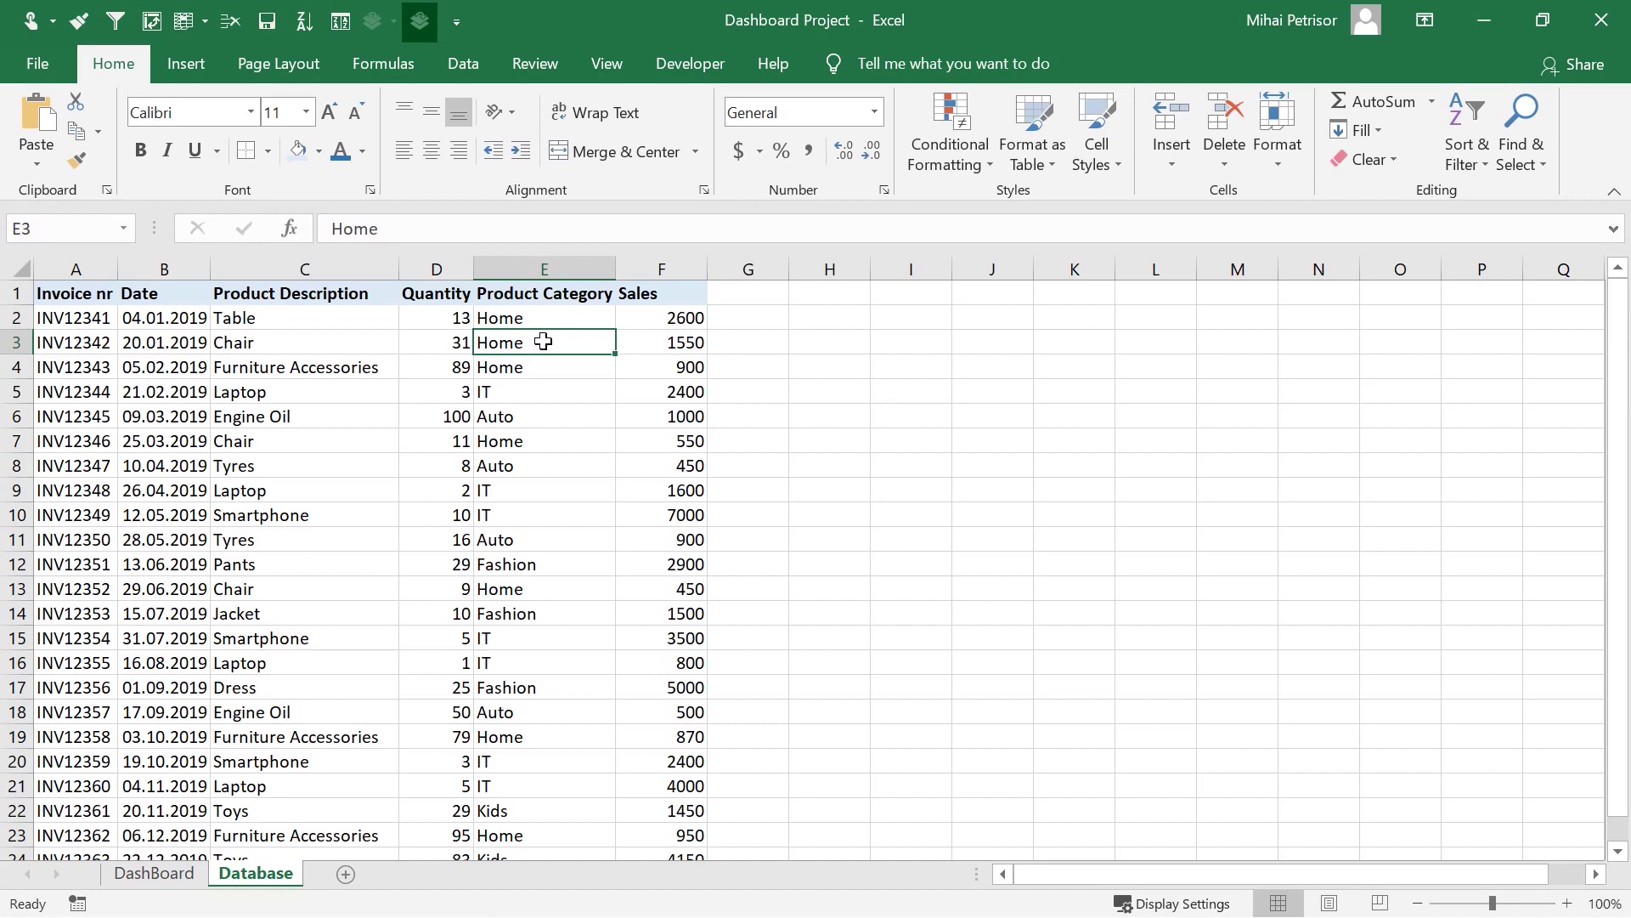
left_click(651, 337)
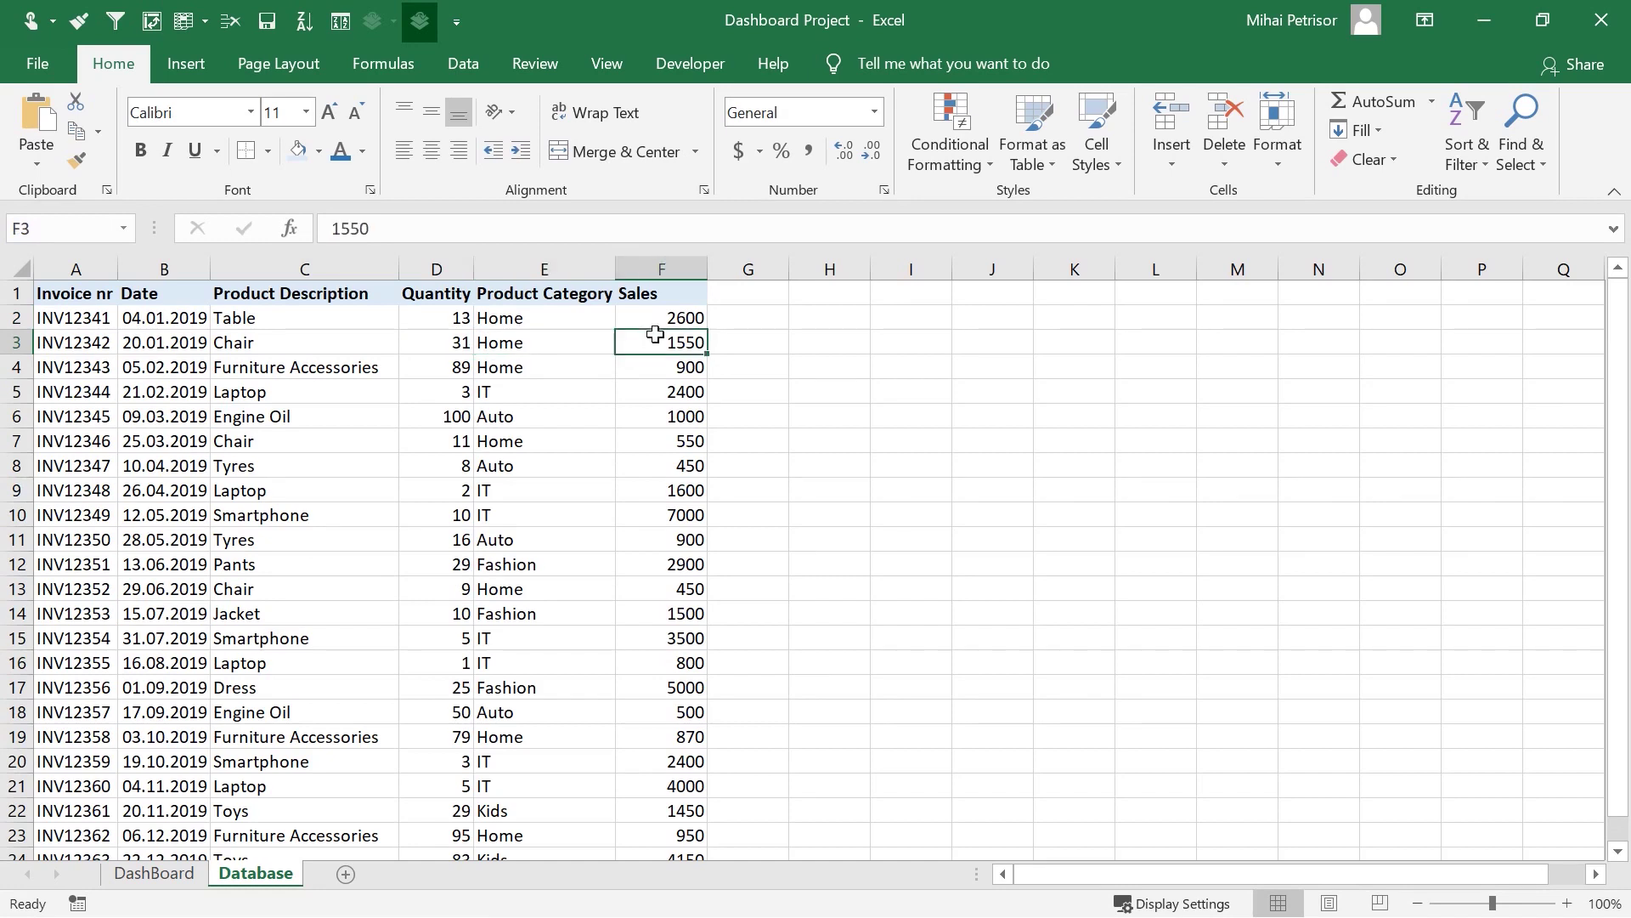
- Add the header "COGS" in cell G1 of the Database sheet and copy the Sales header's formatting onto it
left_click(771, 293)
type("C")
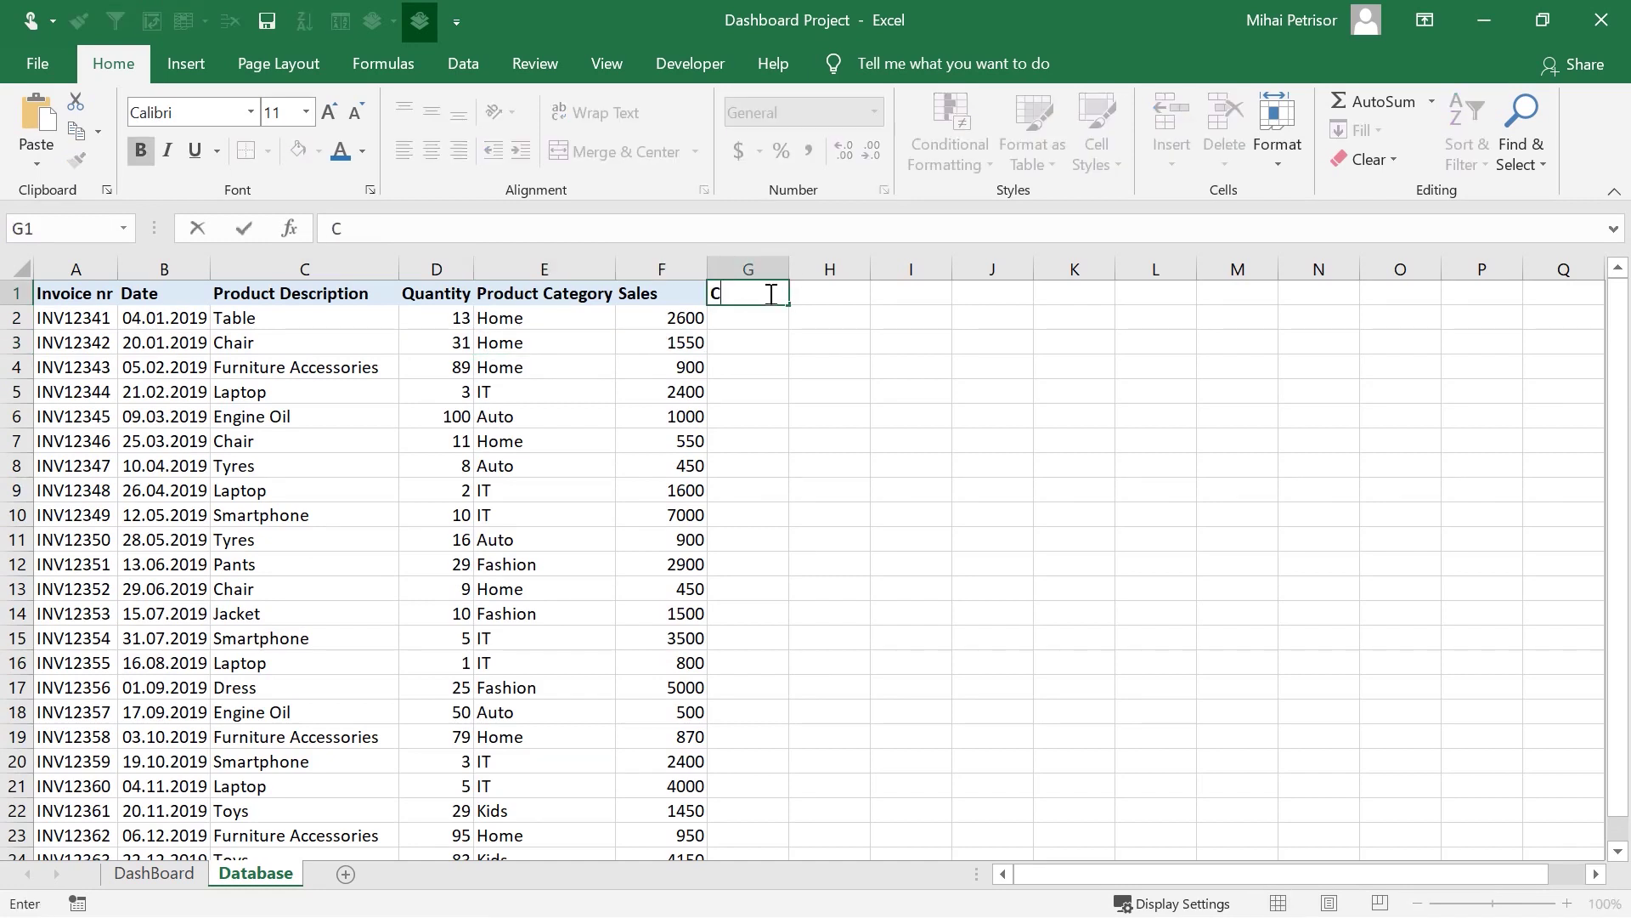
type("OGS")
key("Return")
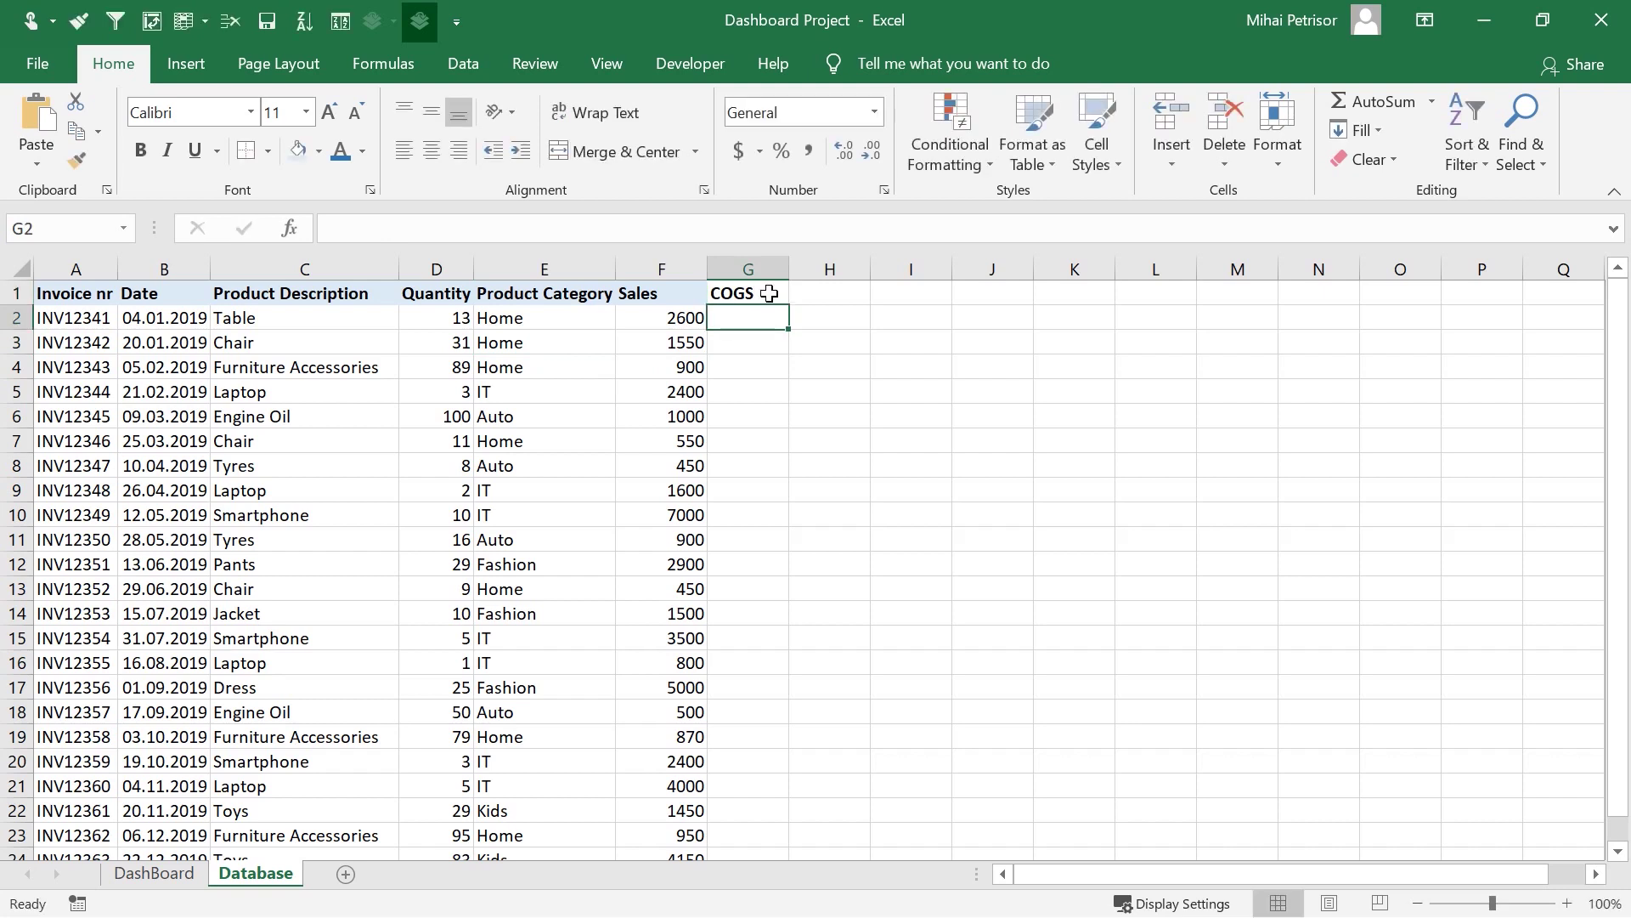
left_click(665, 289)
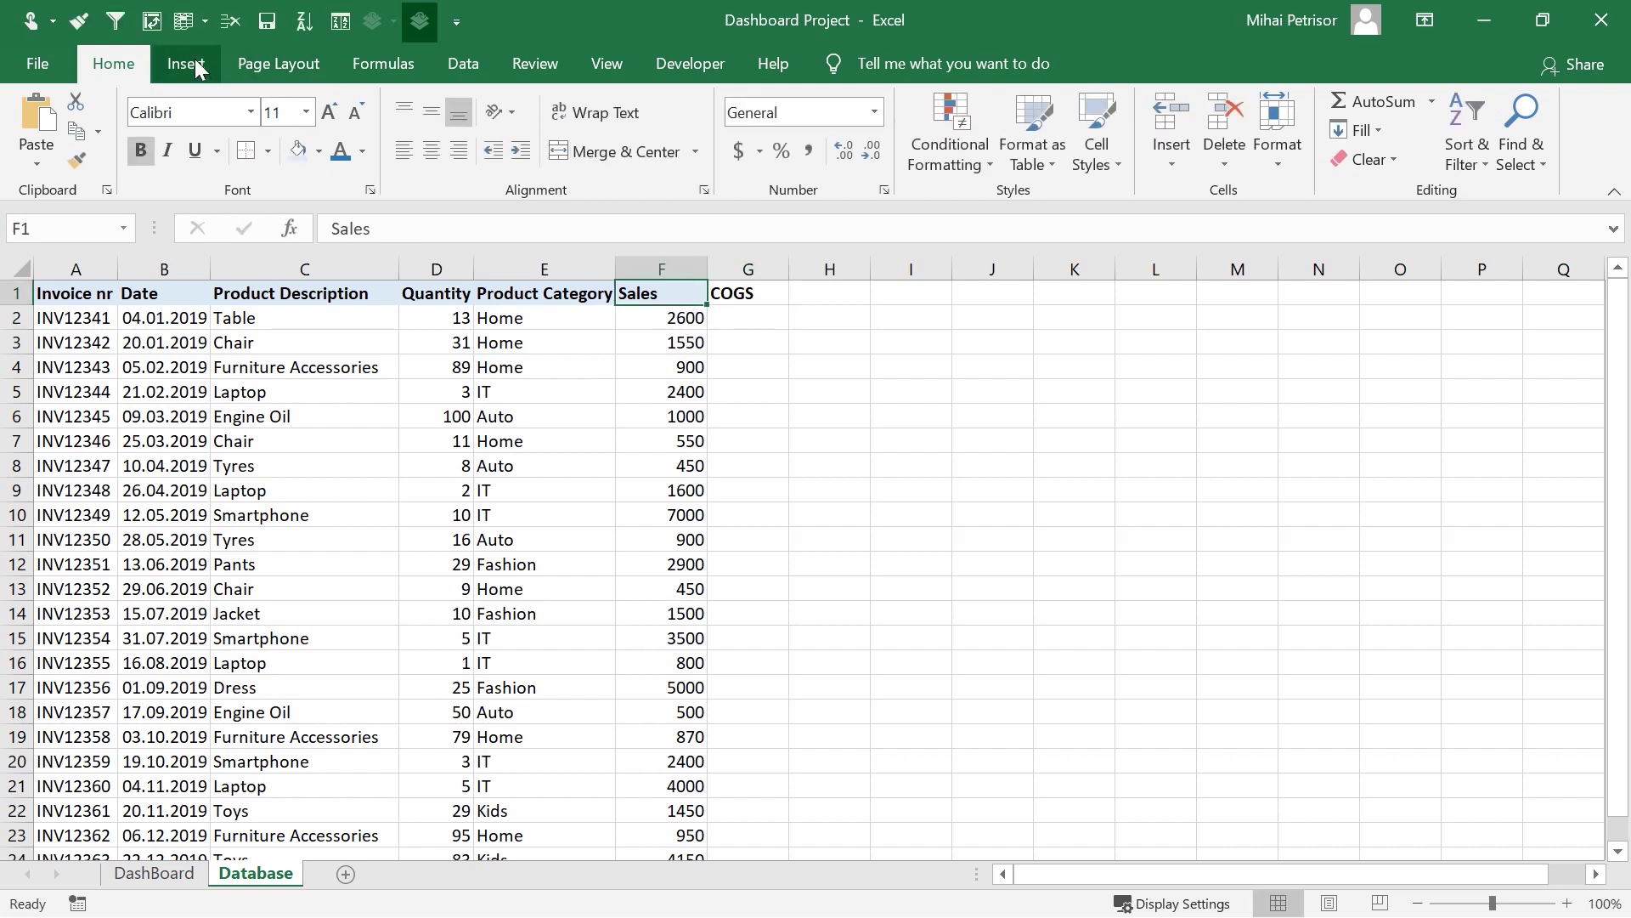
left_click(75, 159)
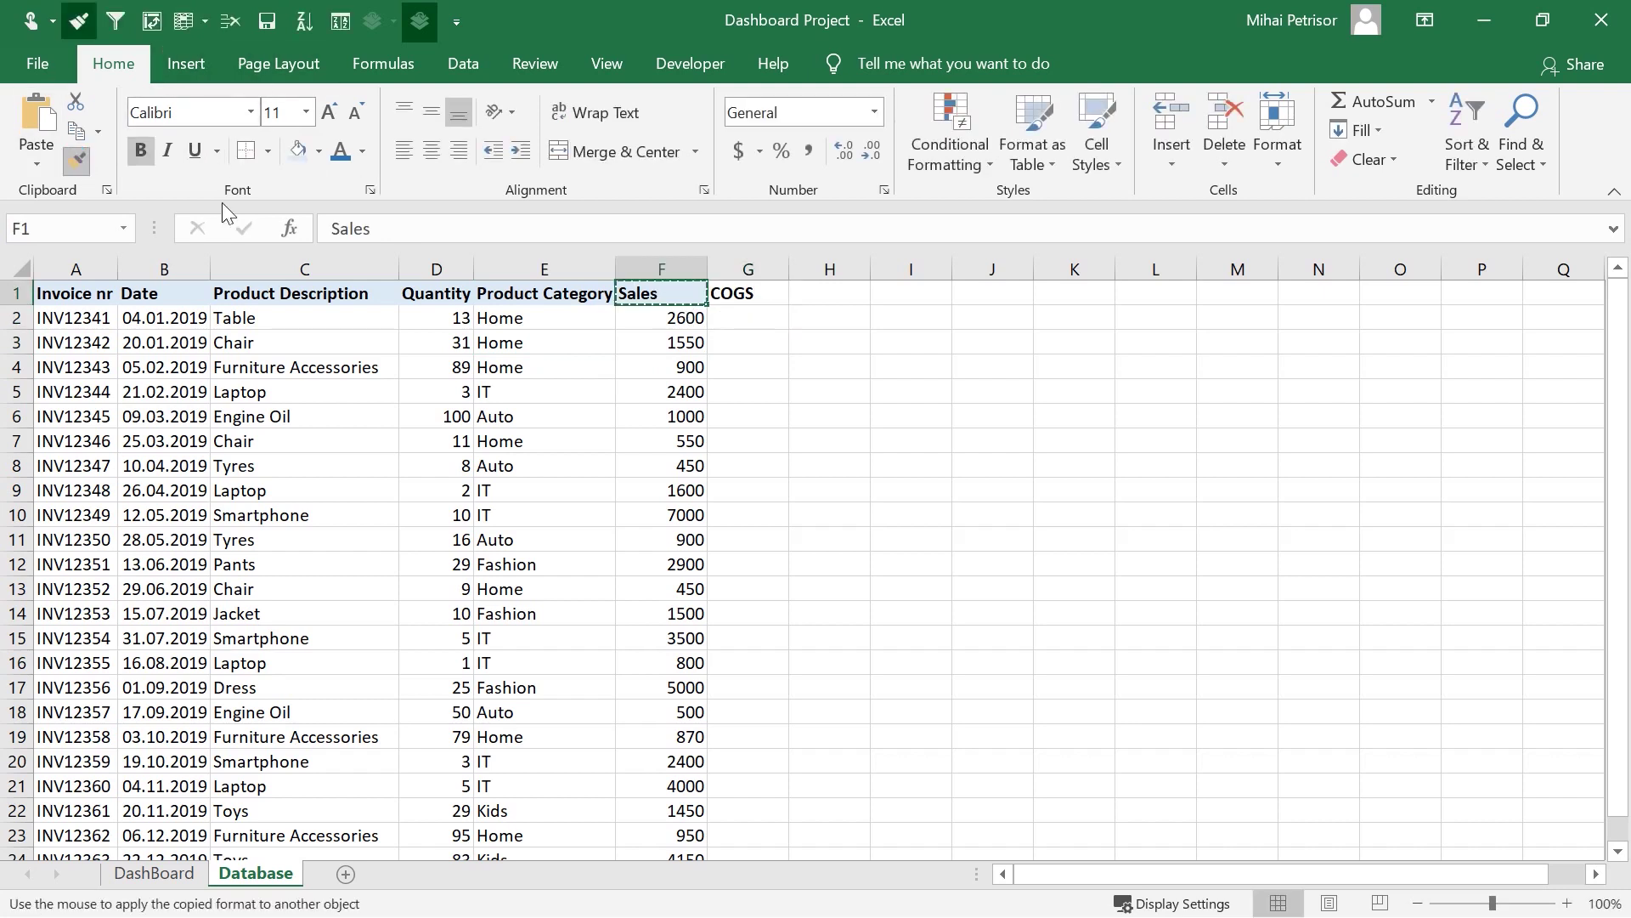
left_click(741, 293)
key("Return")
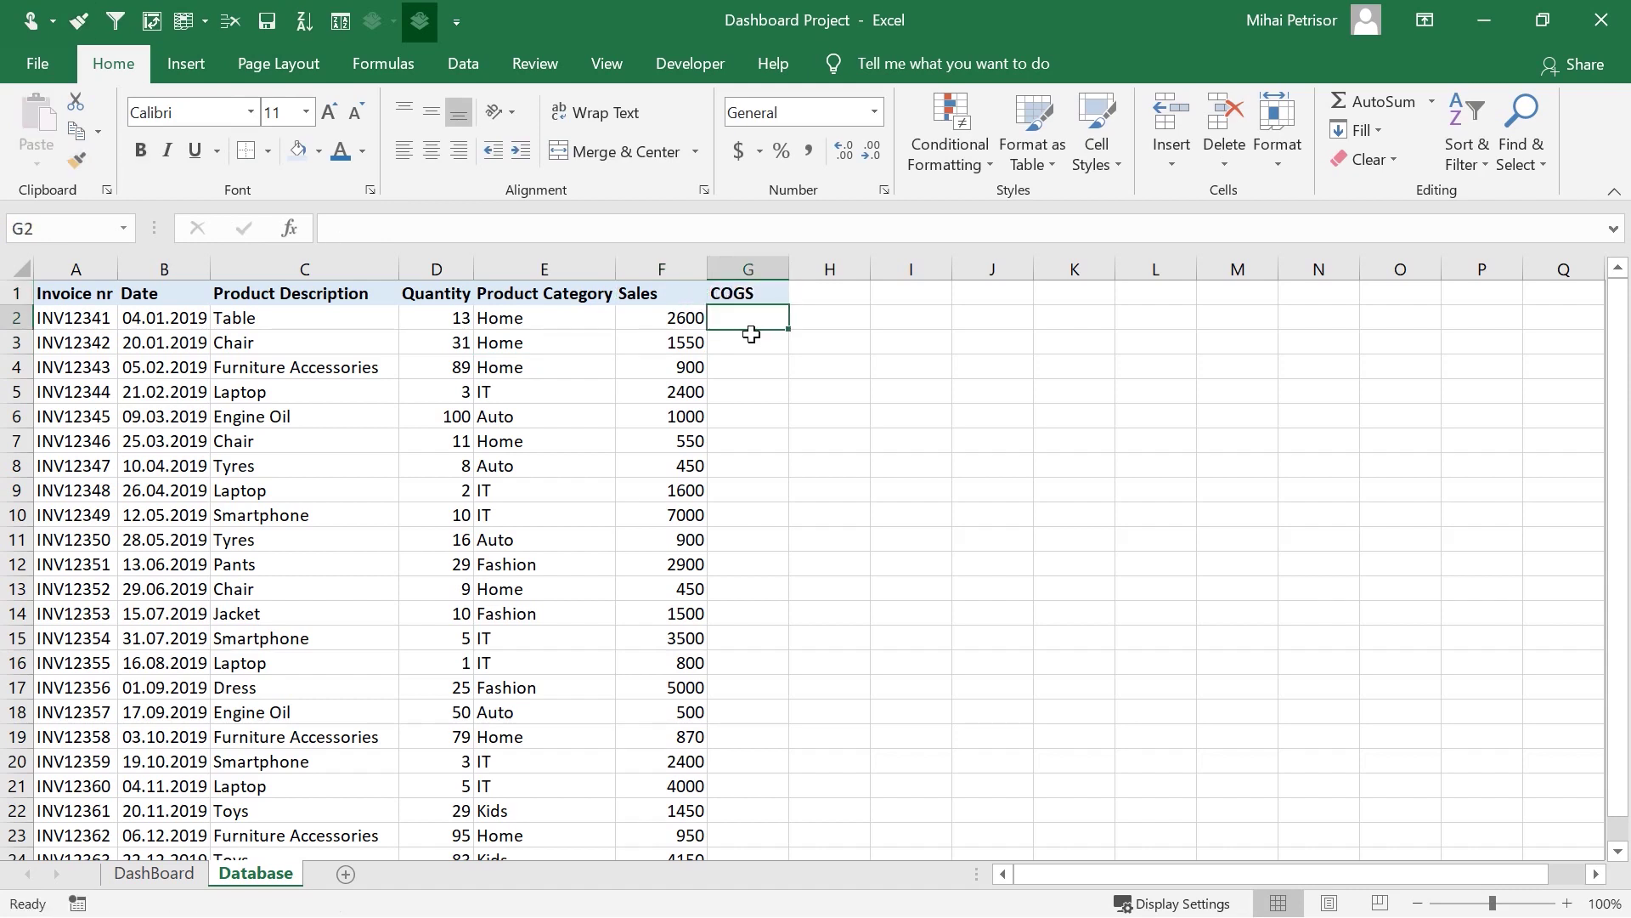
- Enter the COGS values 2400, 1000, 750 and 1900 in cells G2 to G5
type("2400")
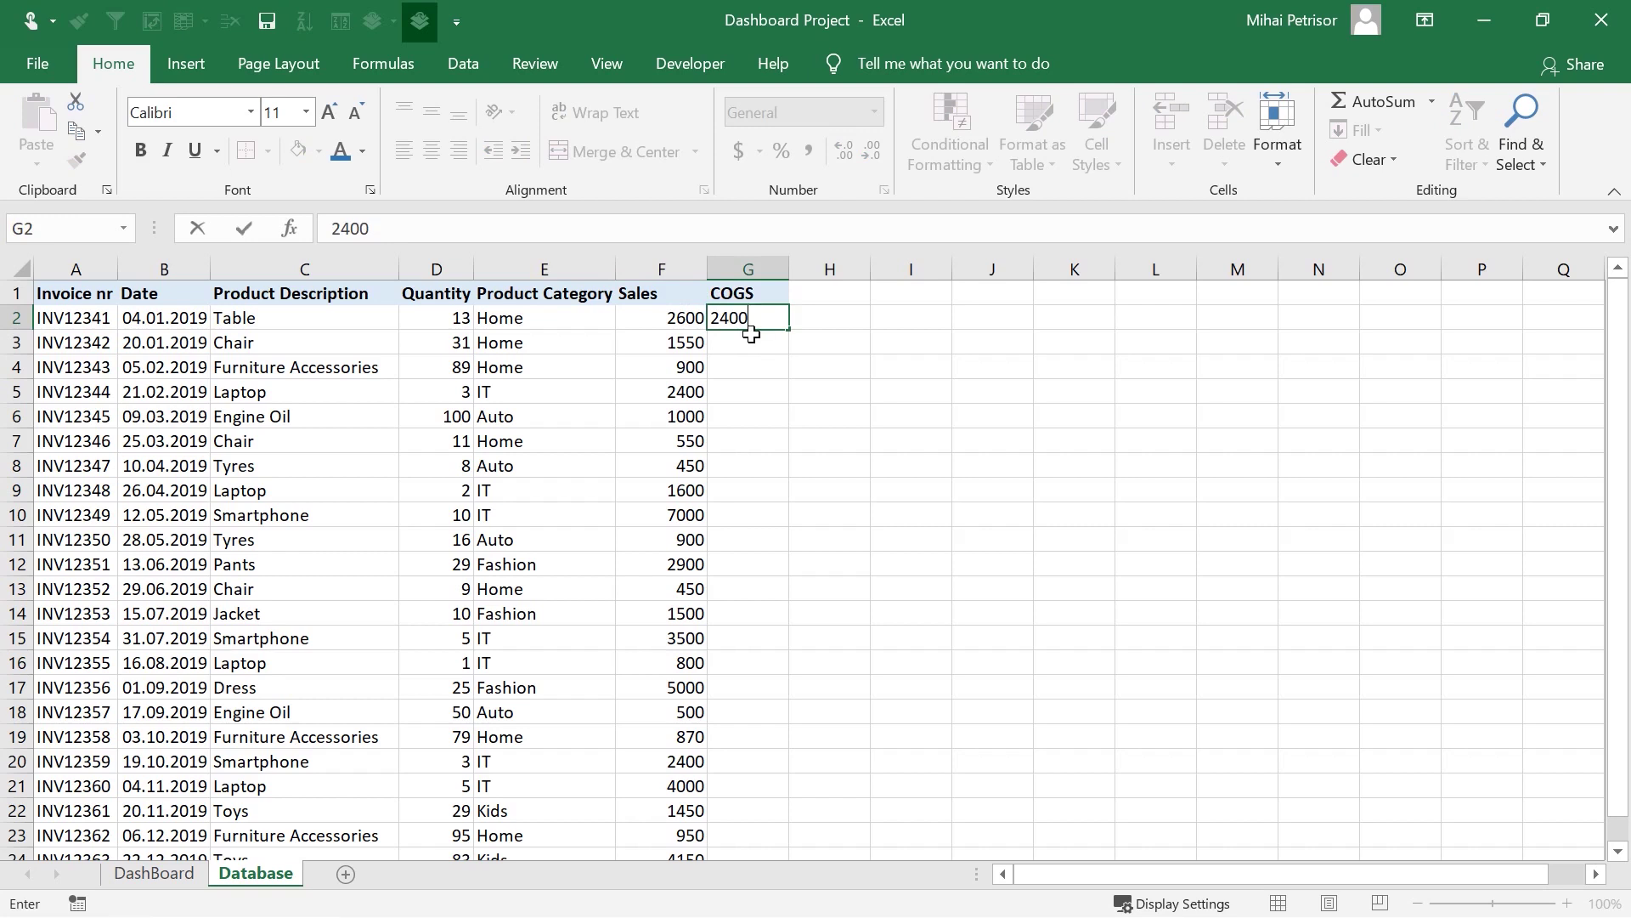
key("Return")
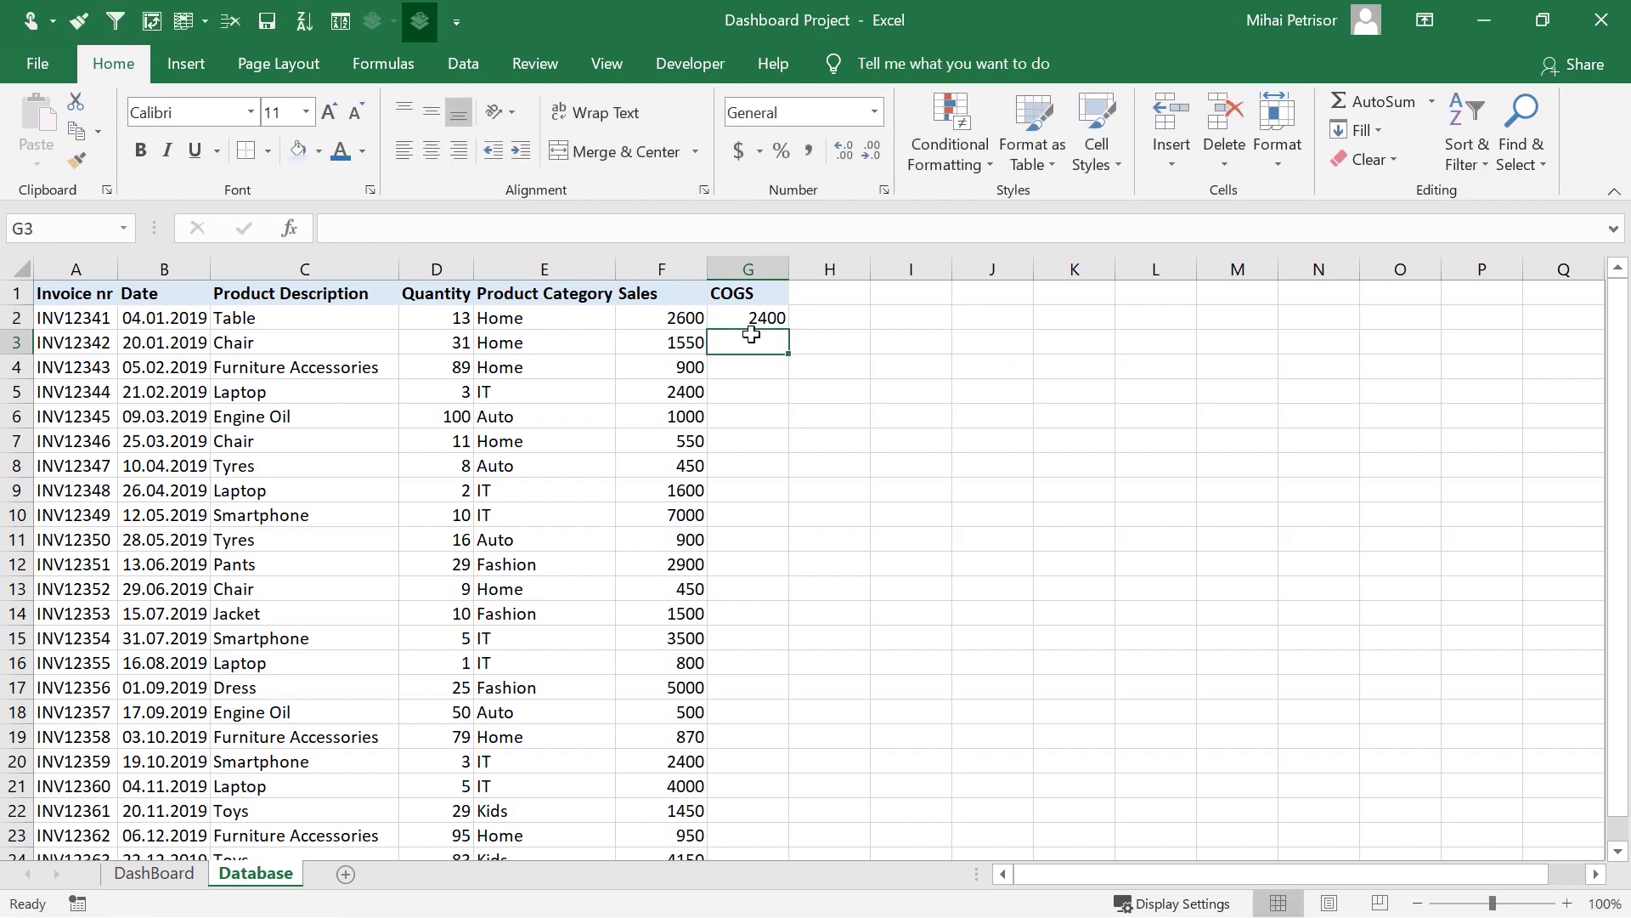
type("1000")
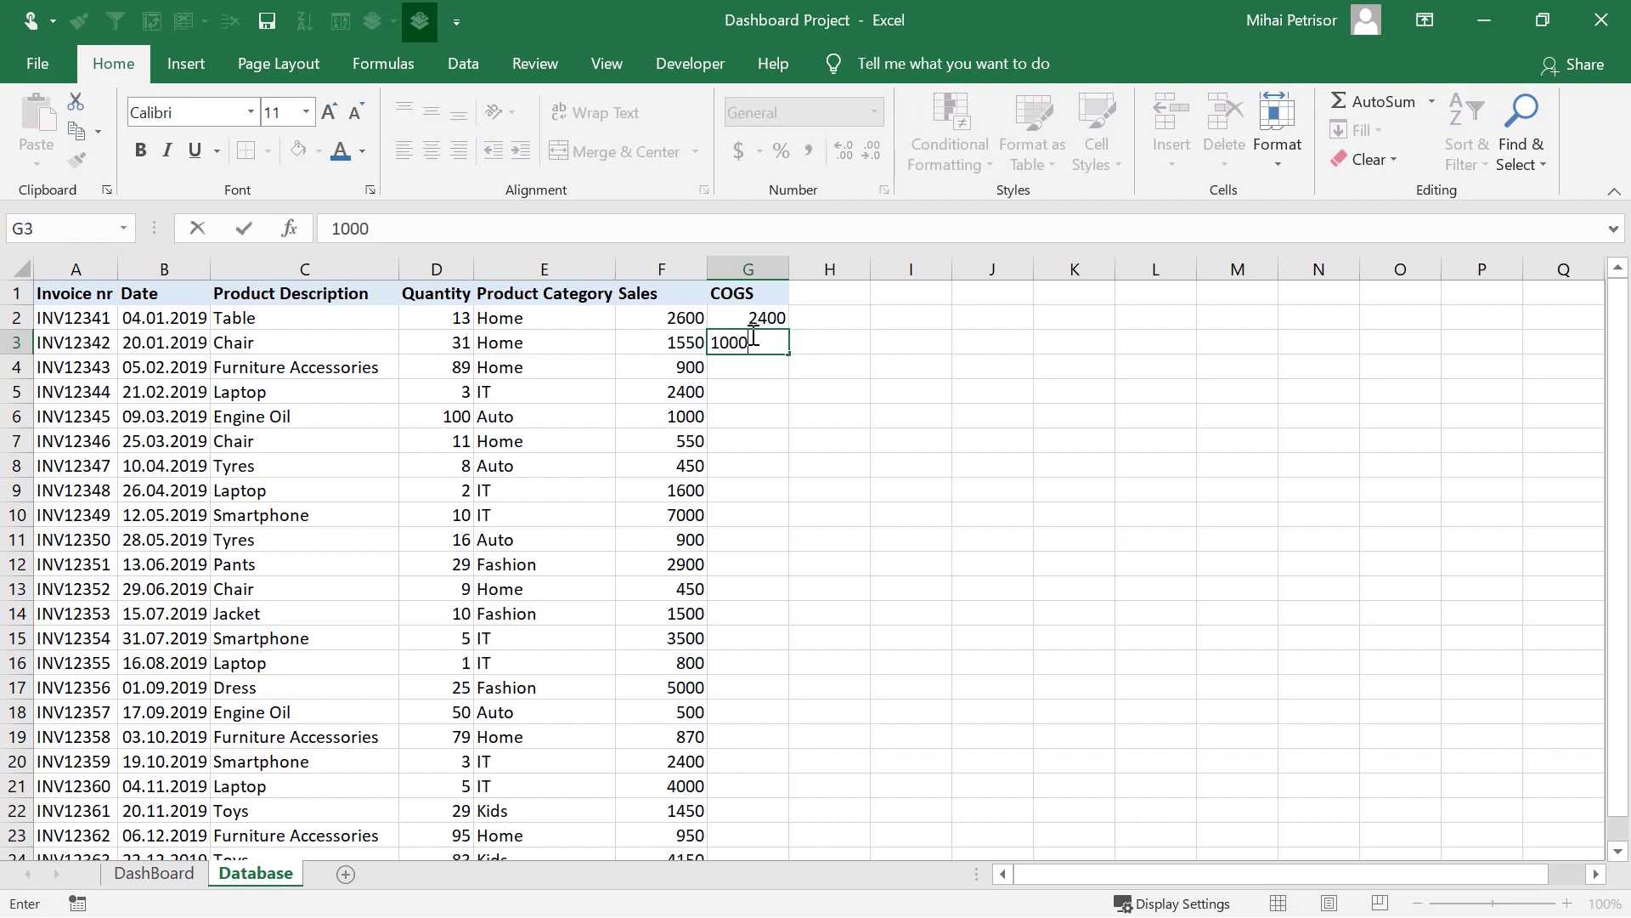
key("Return")
type("7")
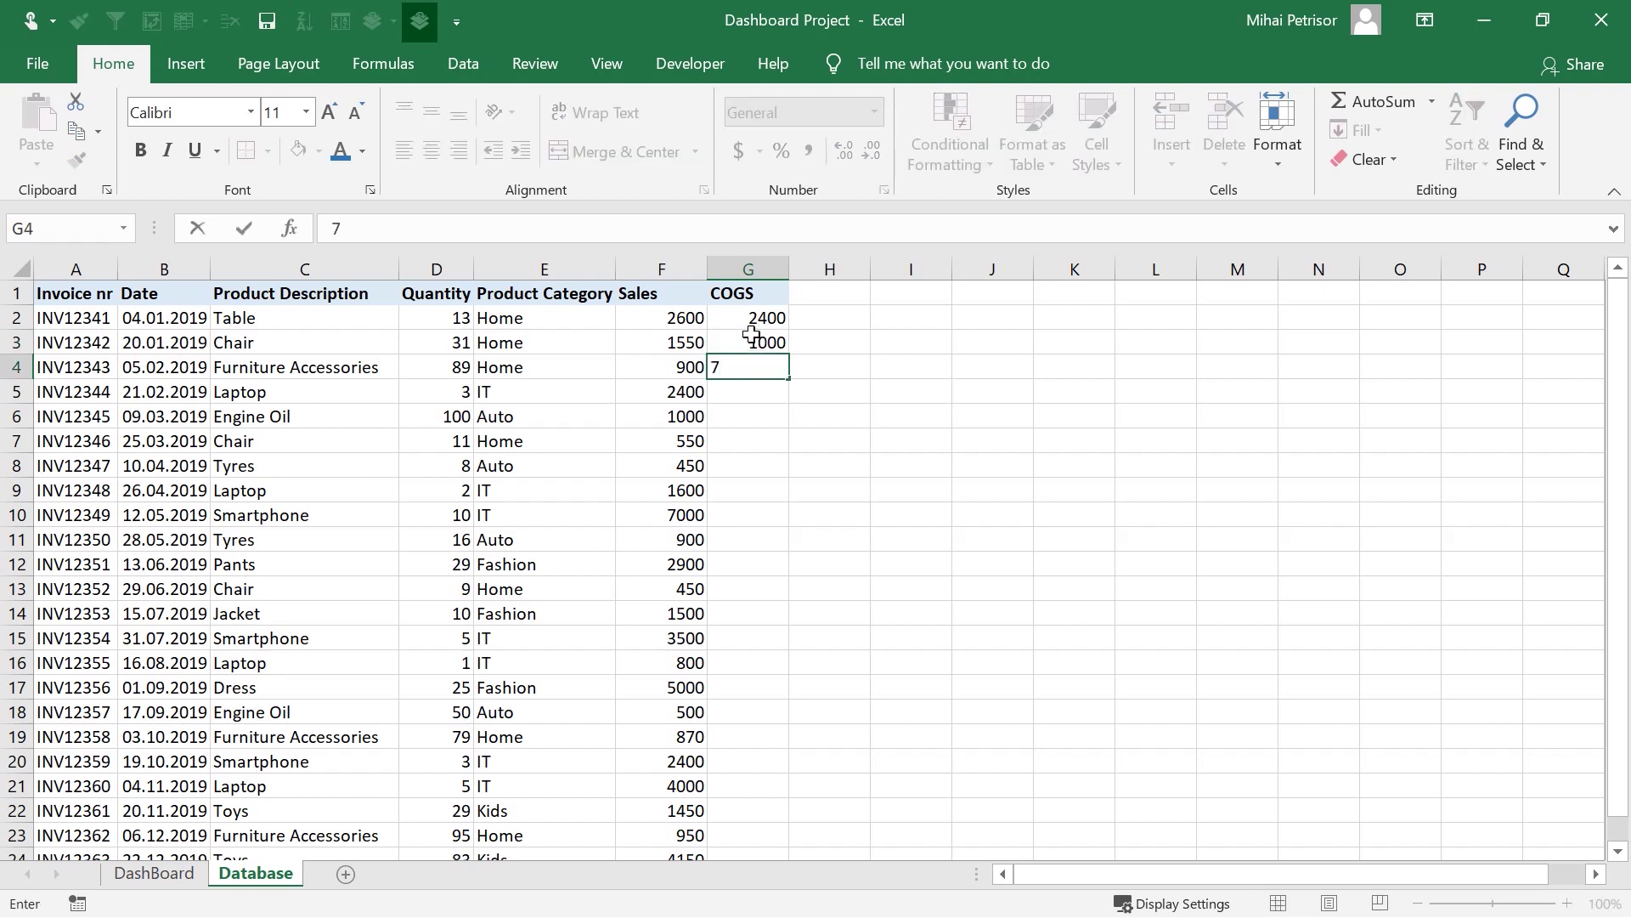
type("50")
key("Return")
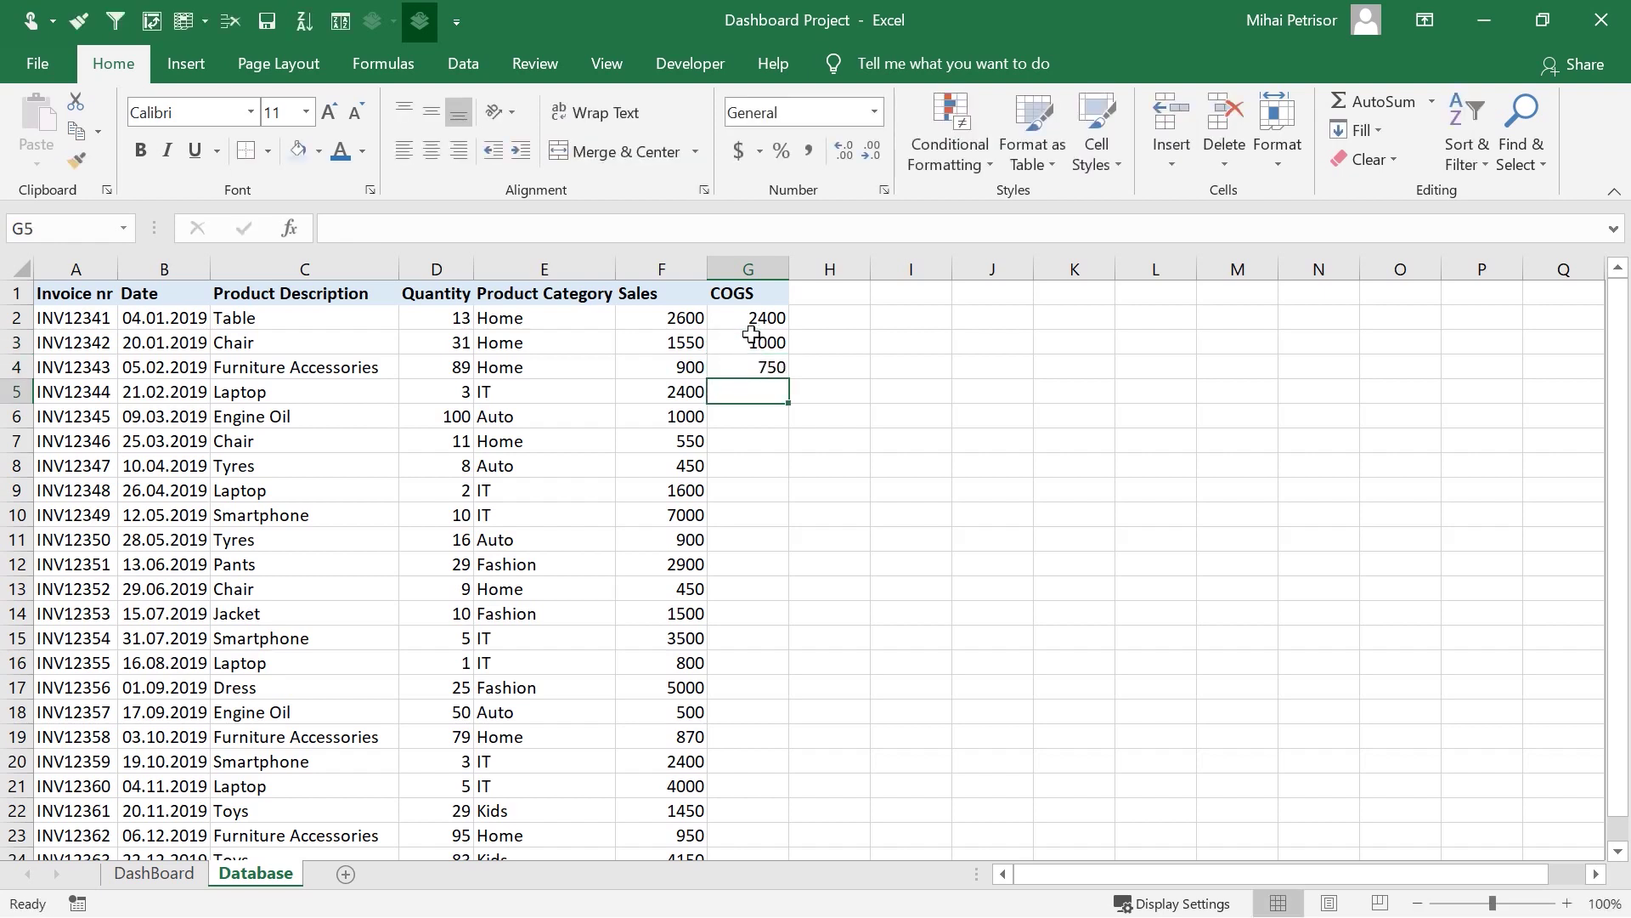
type("1900")
key("Return")
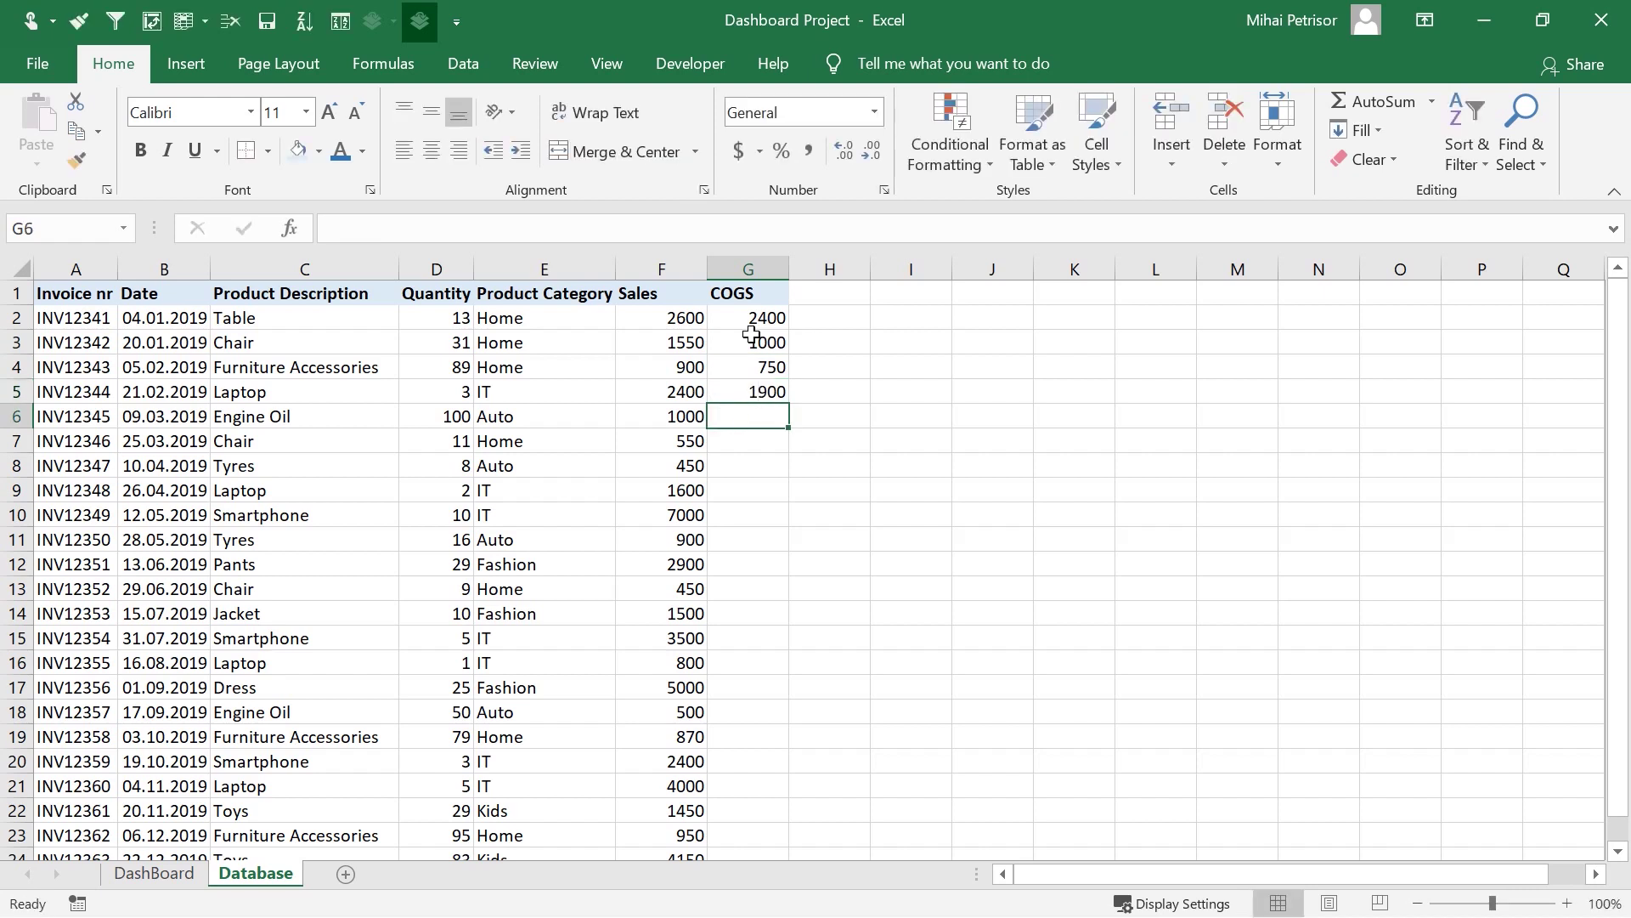
- Enter the COGS values 700, 410, 310 and 1200 in cells G6 to G9
type("700")
key("Return")
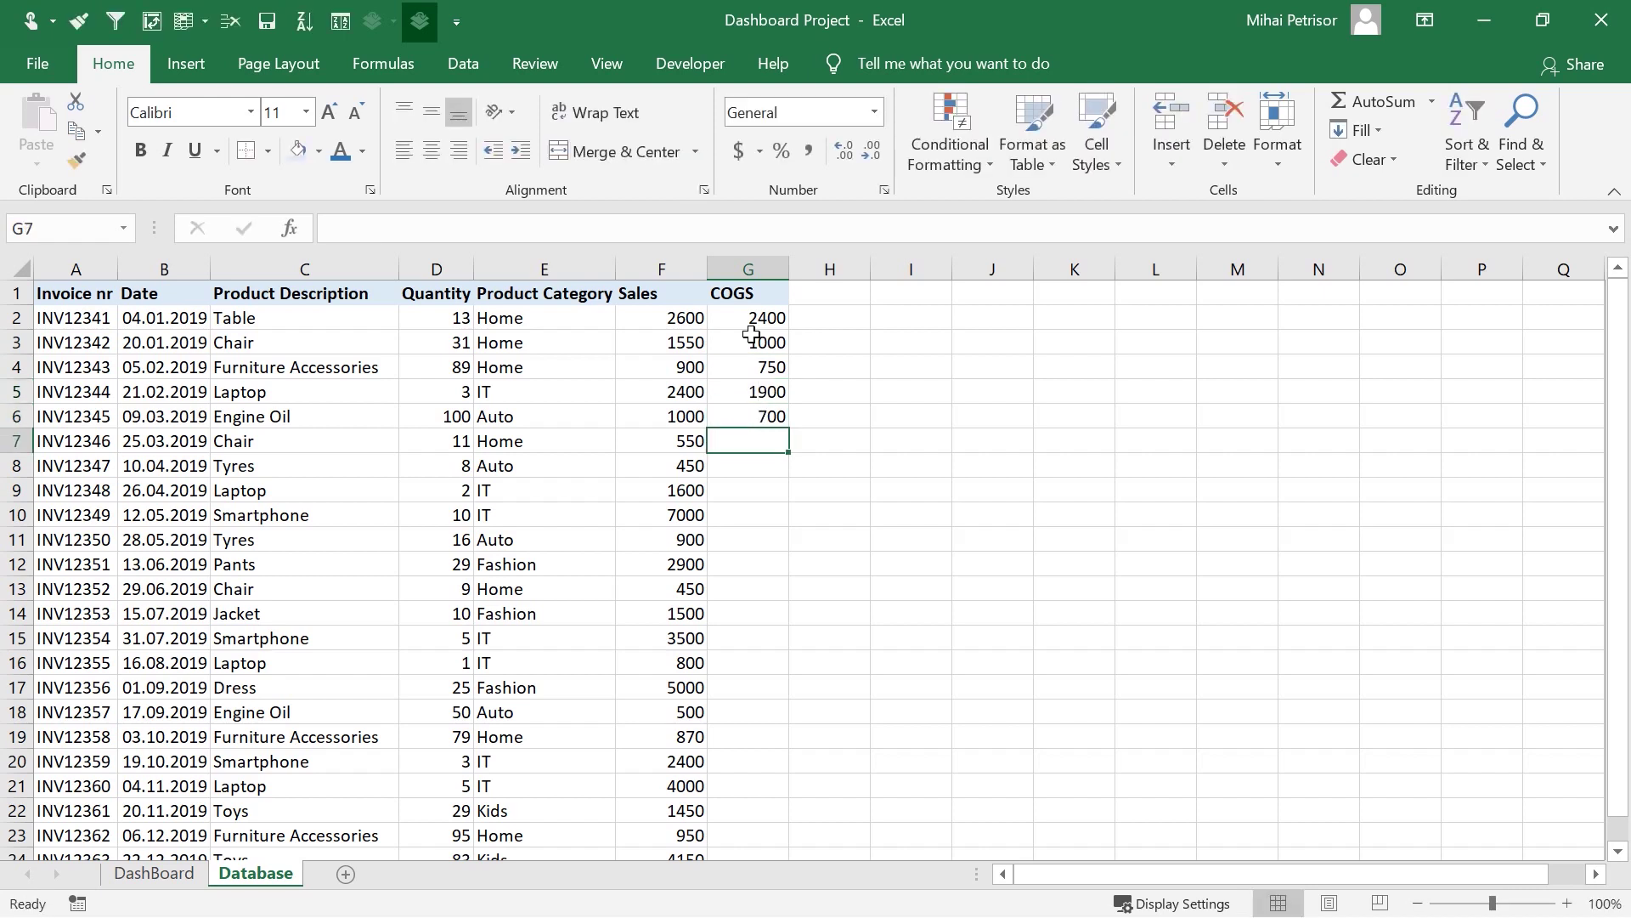
type("41")
type("0")
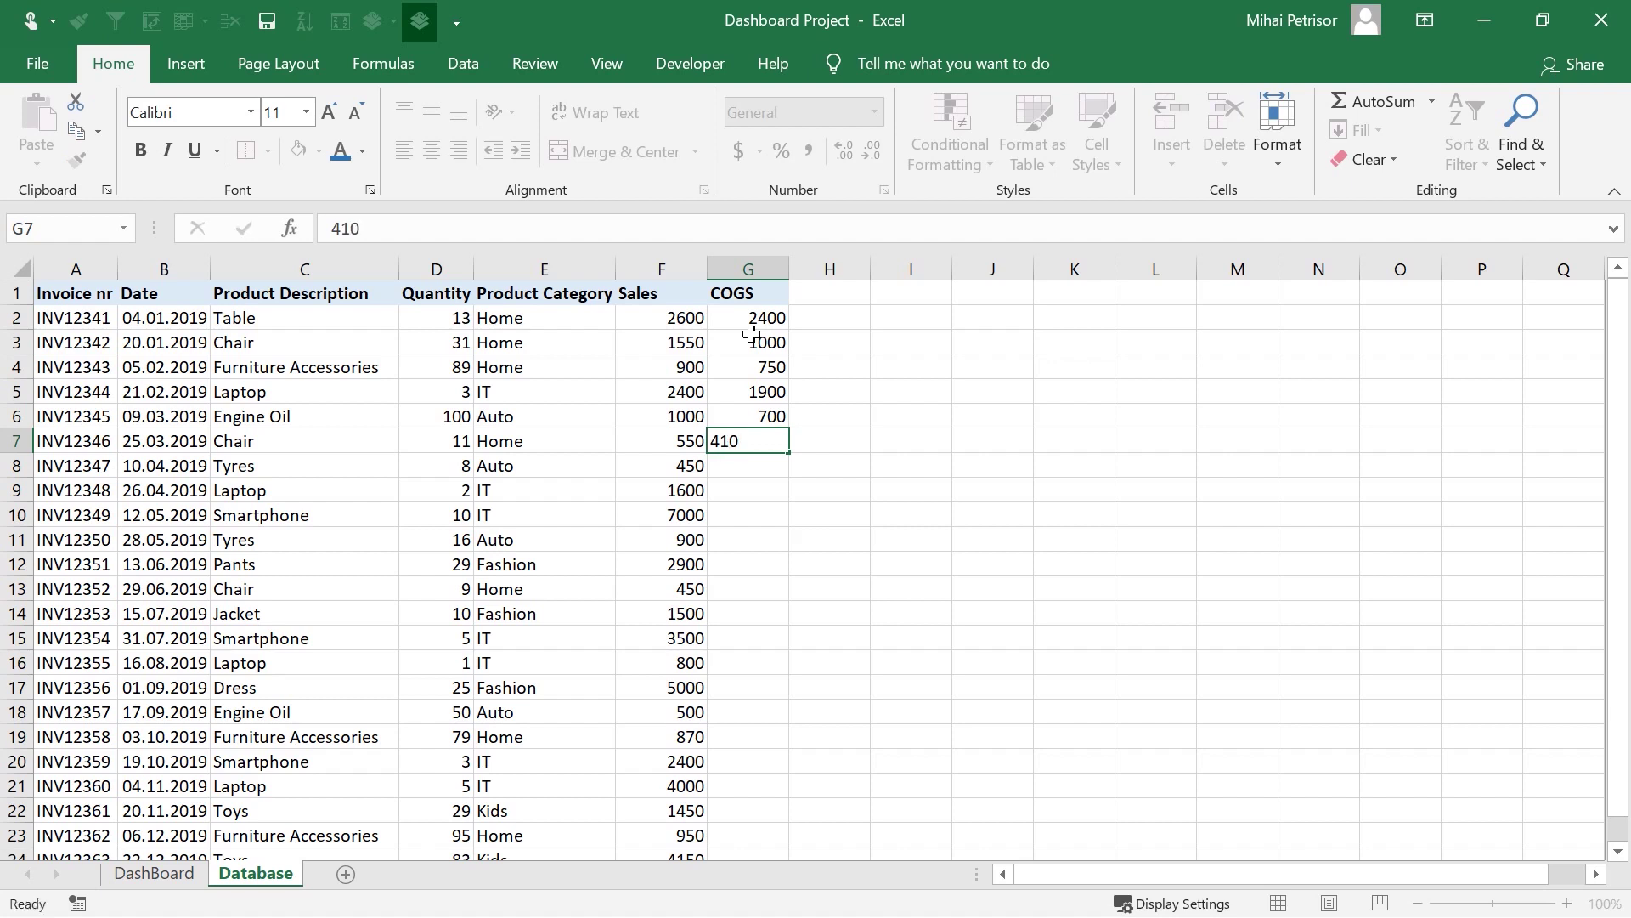
key("Return")
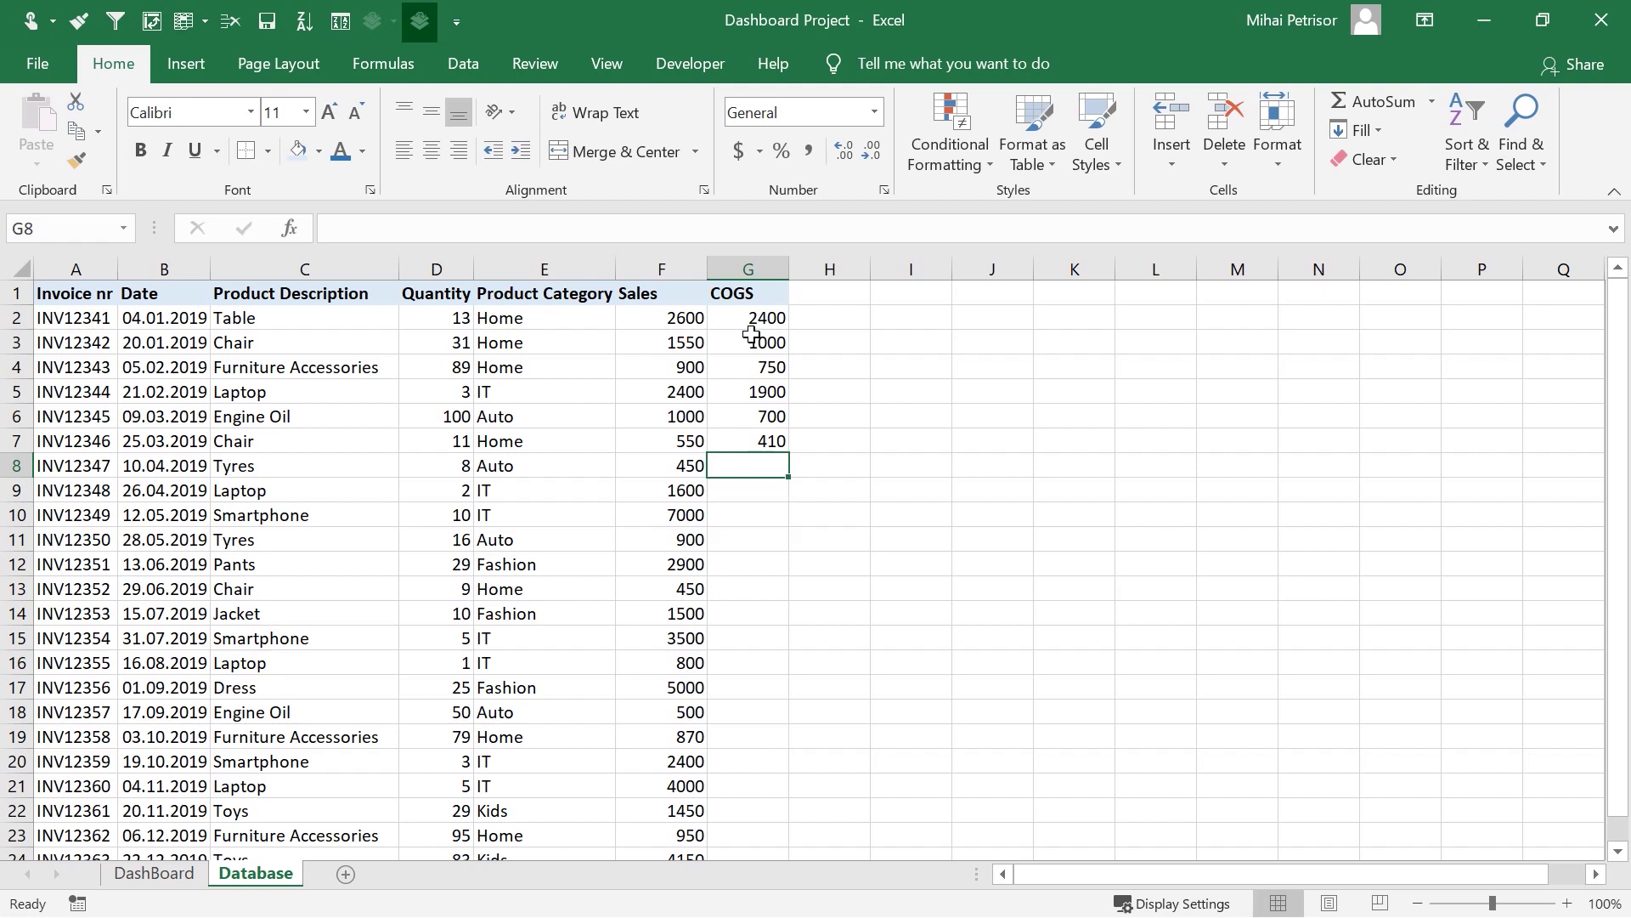
type("310")
key("Return")
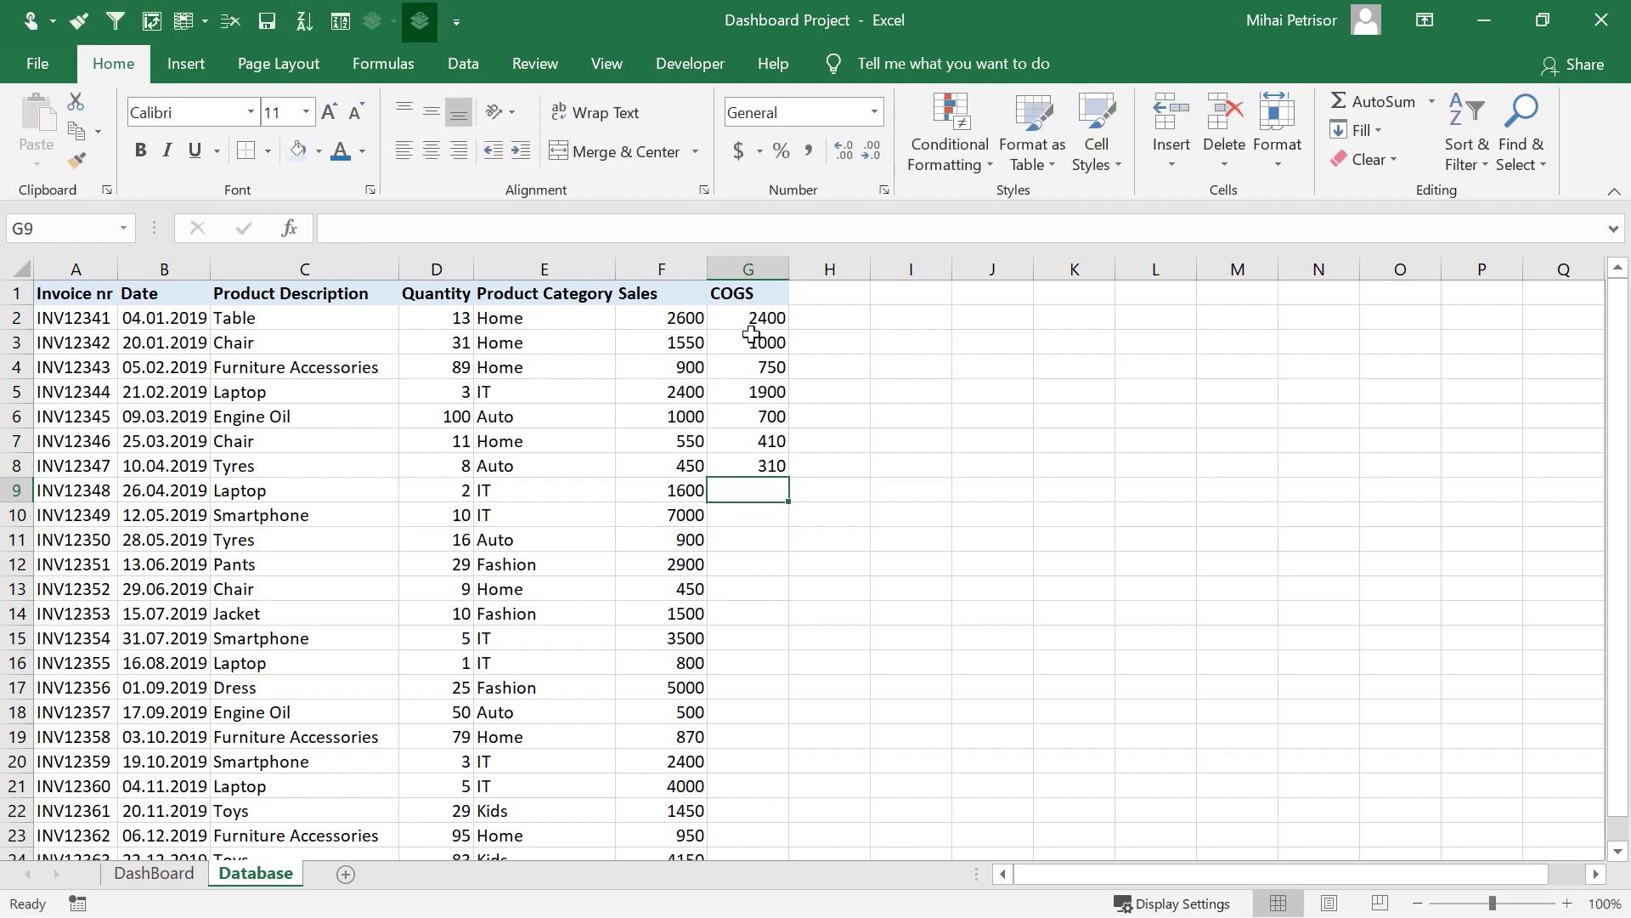
type("1200")
key("Return")
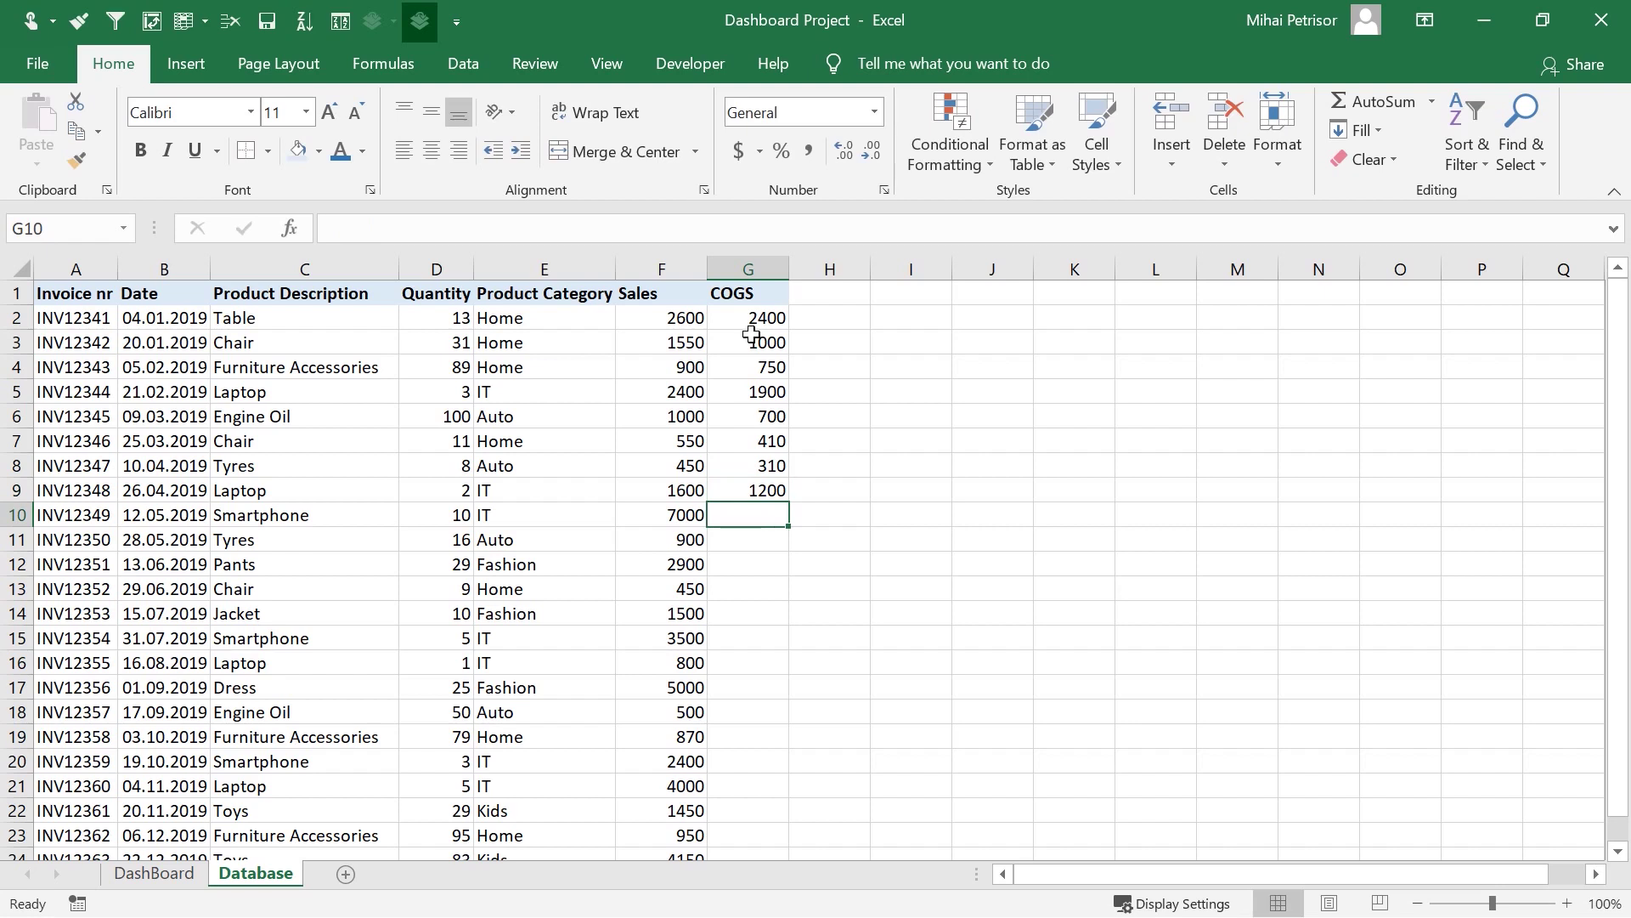
- Enter the COGS values 5000, 700, 2100 and 310 in cells G10 to G13
type("50")
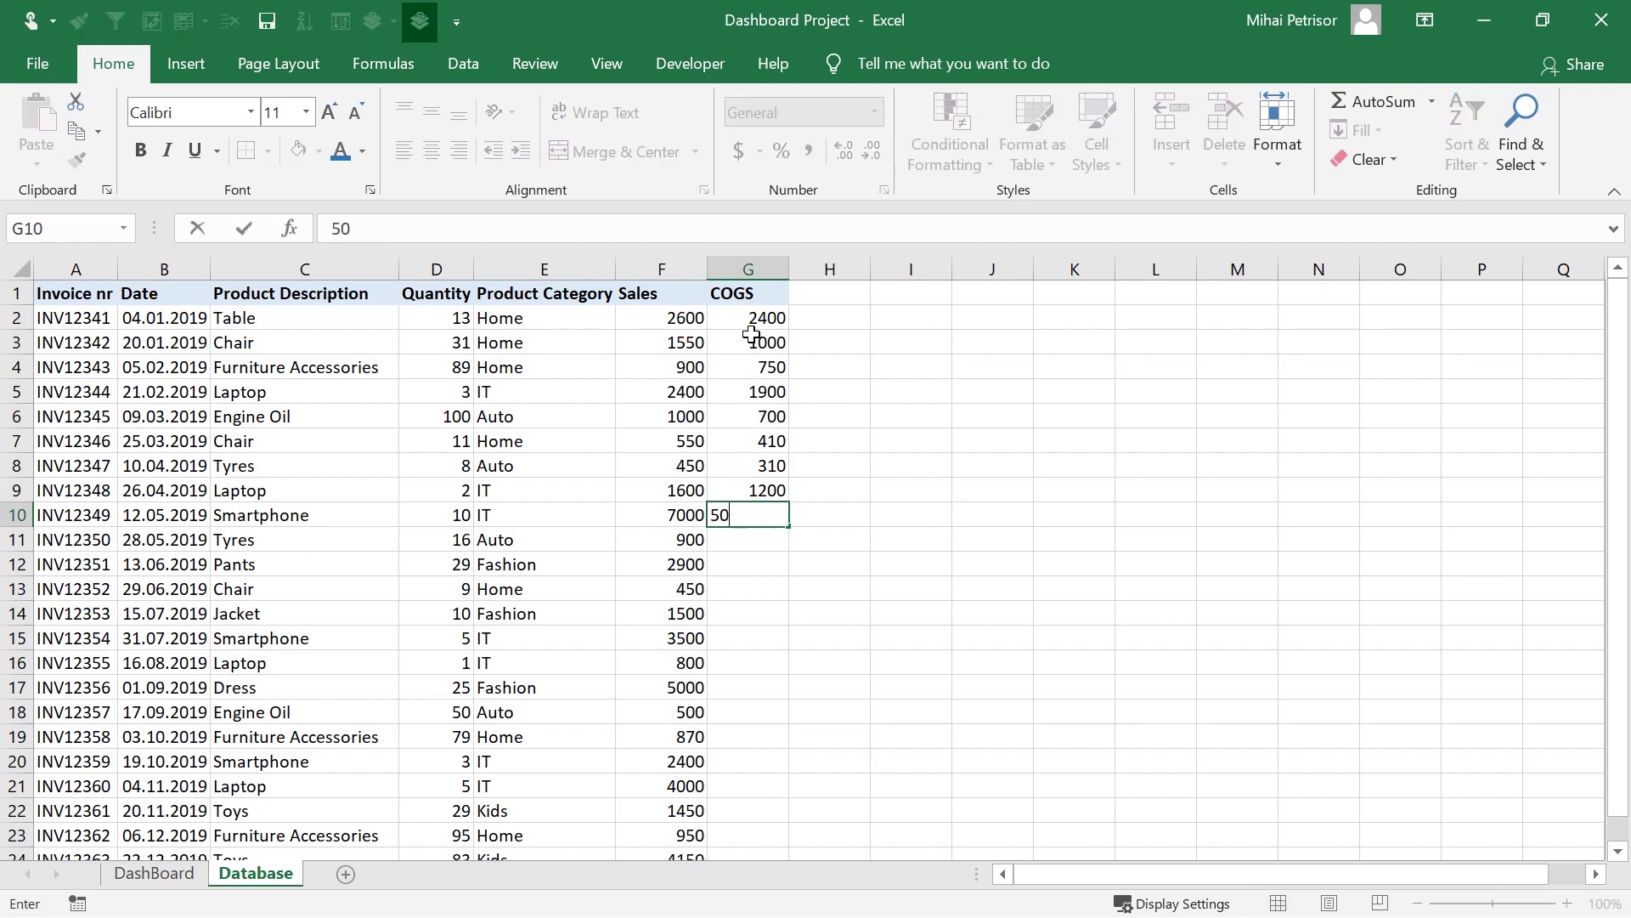
type("00")
key("Return")
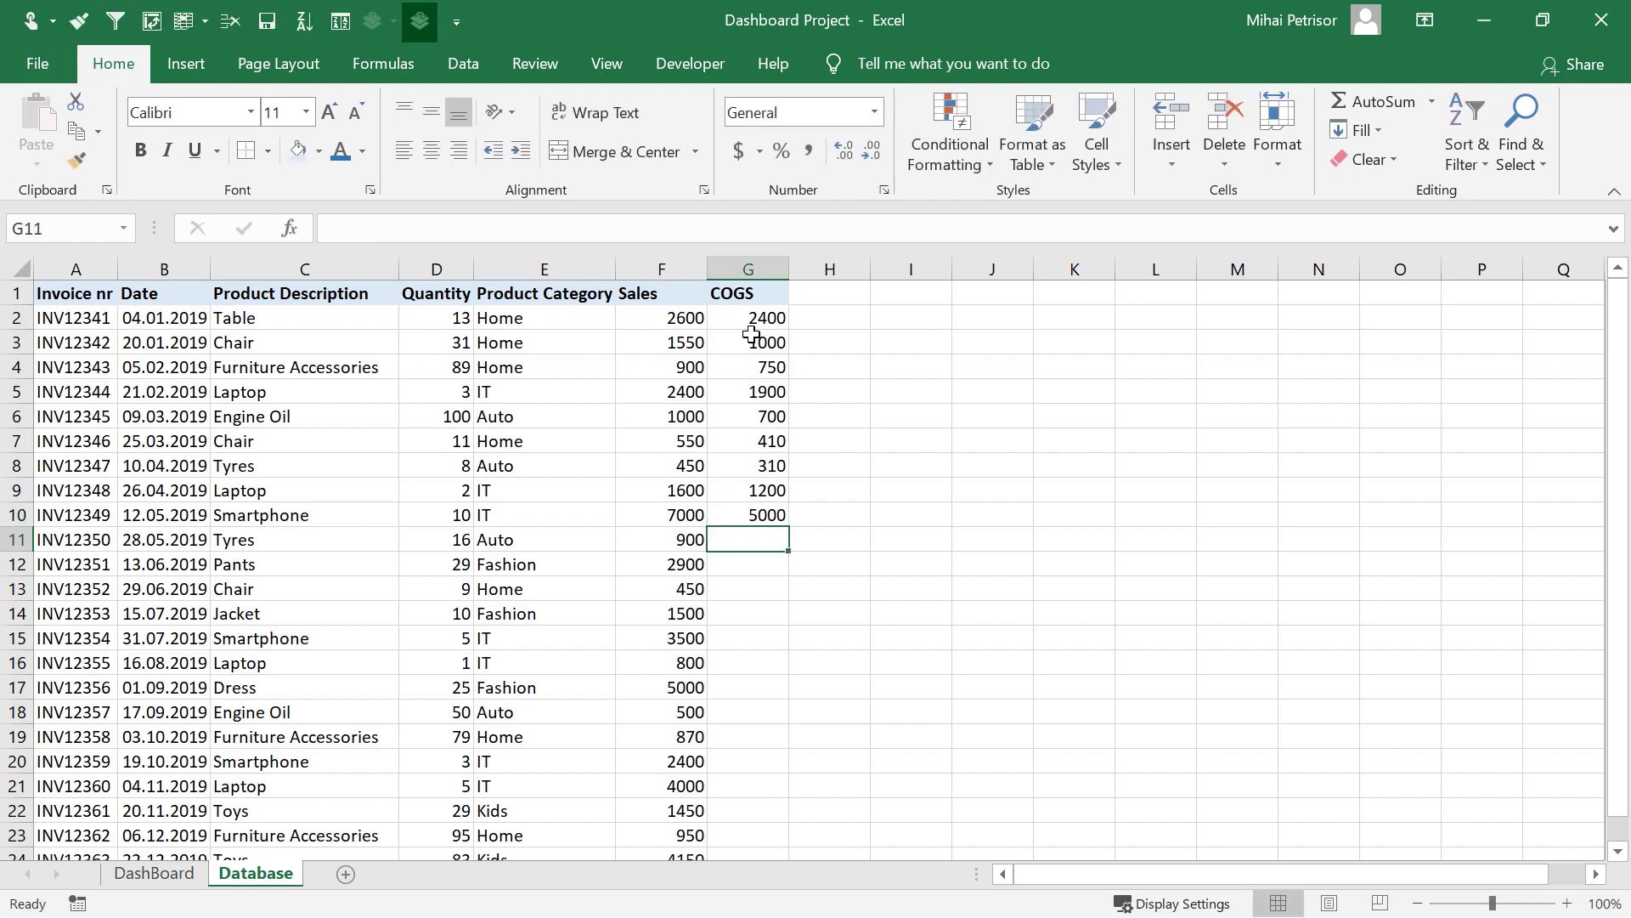
type("700")
key("Return")
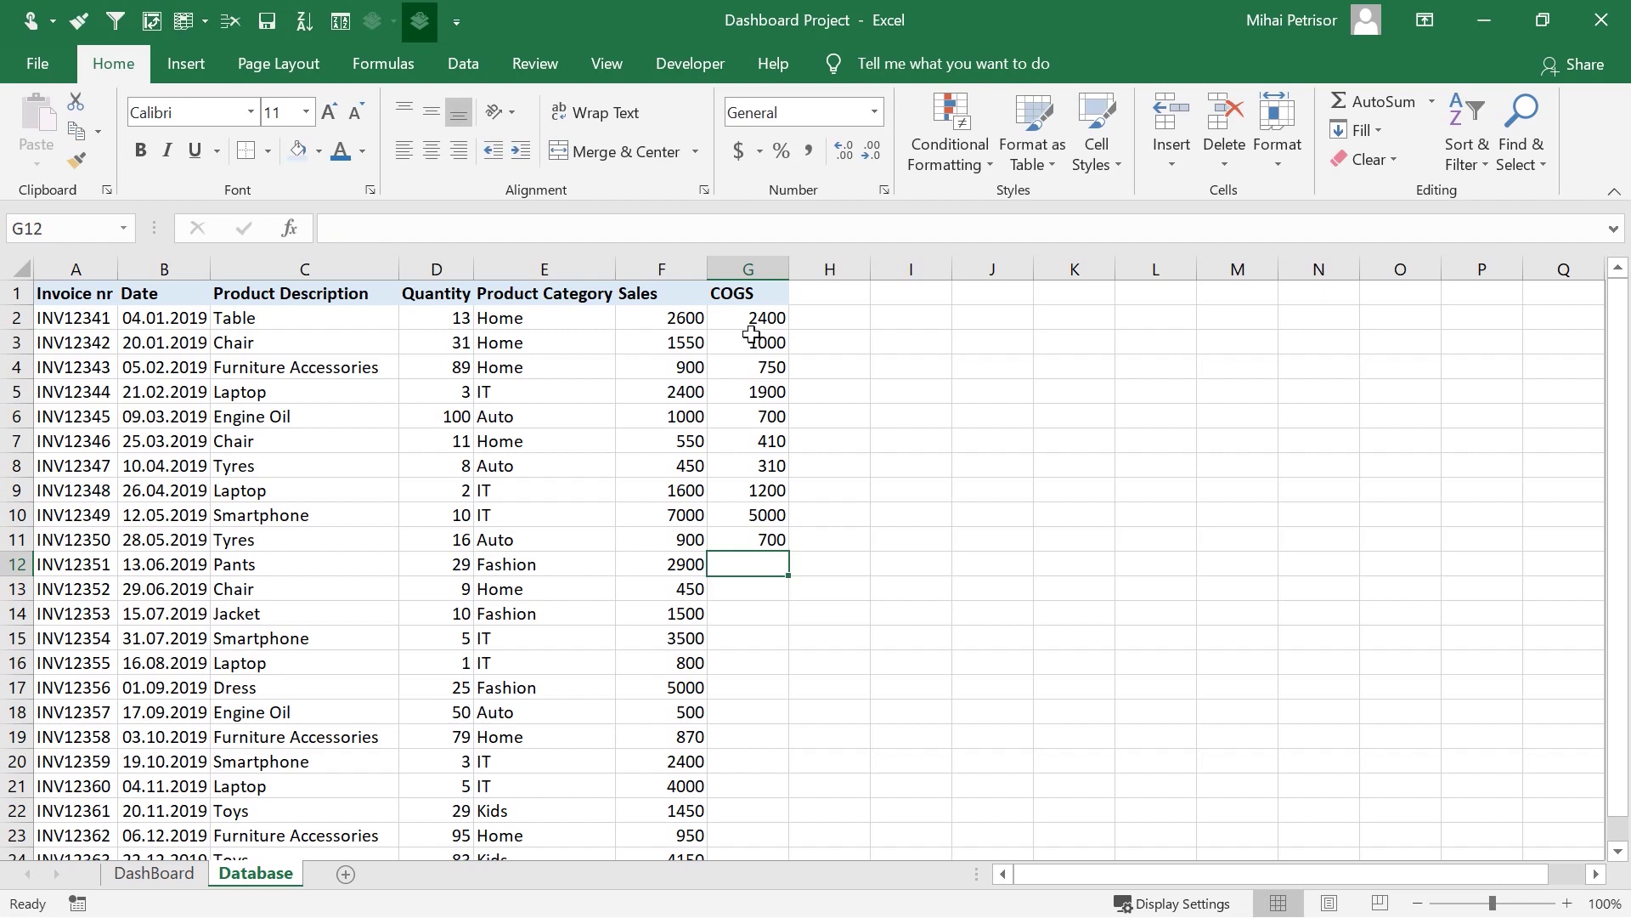
type("2100")
key("Return")
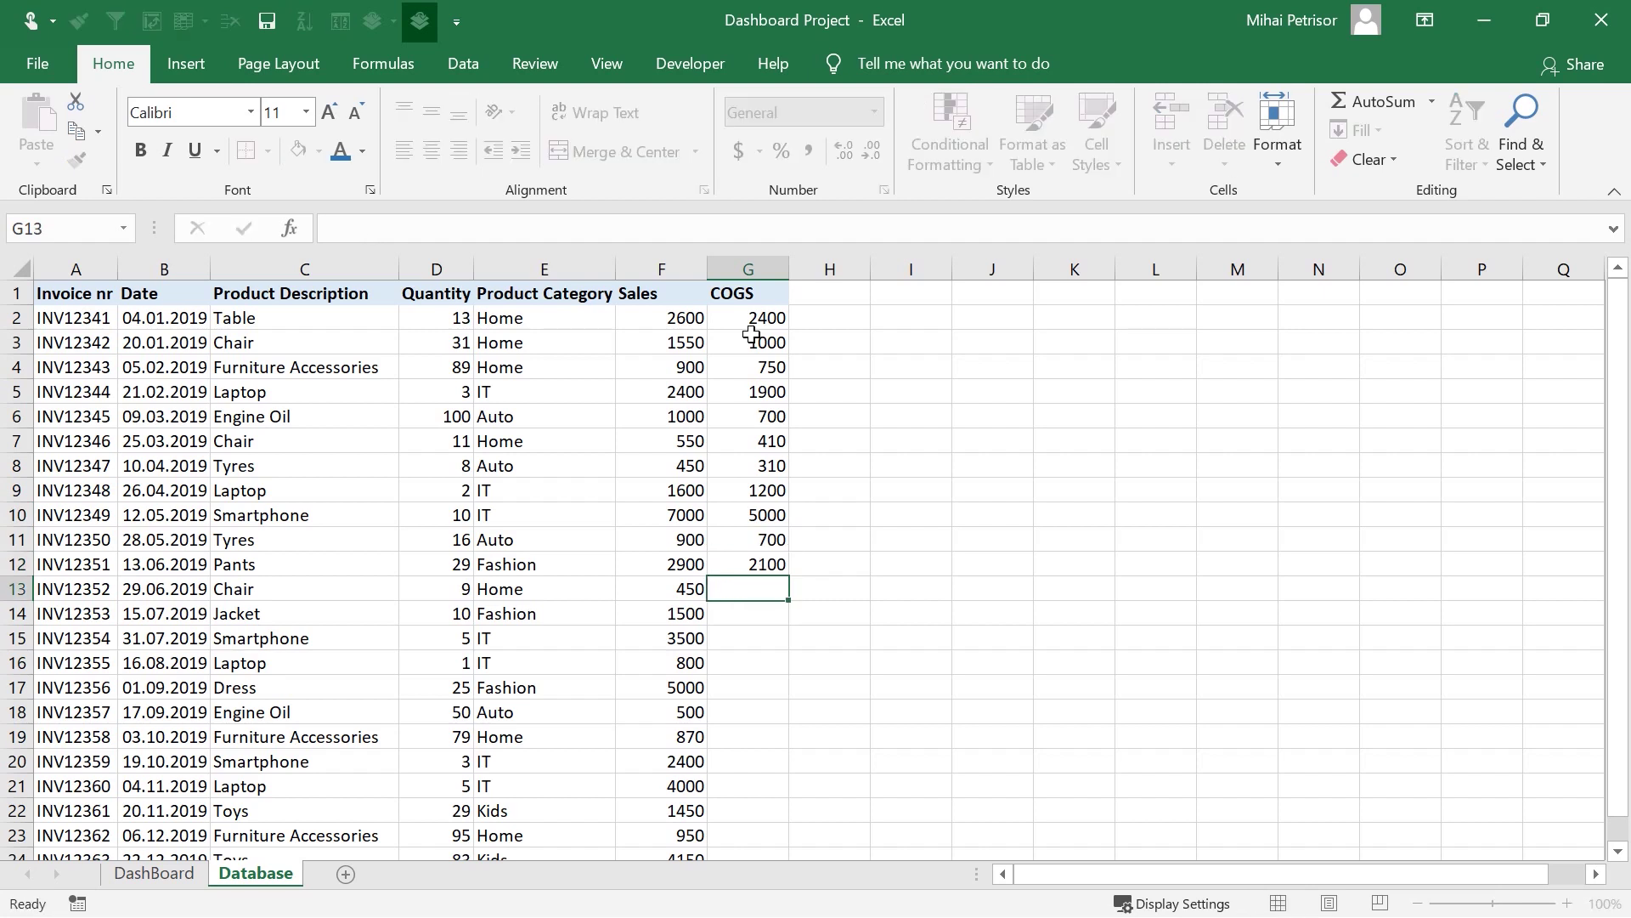
type("310")
key("Return")
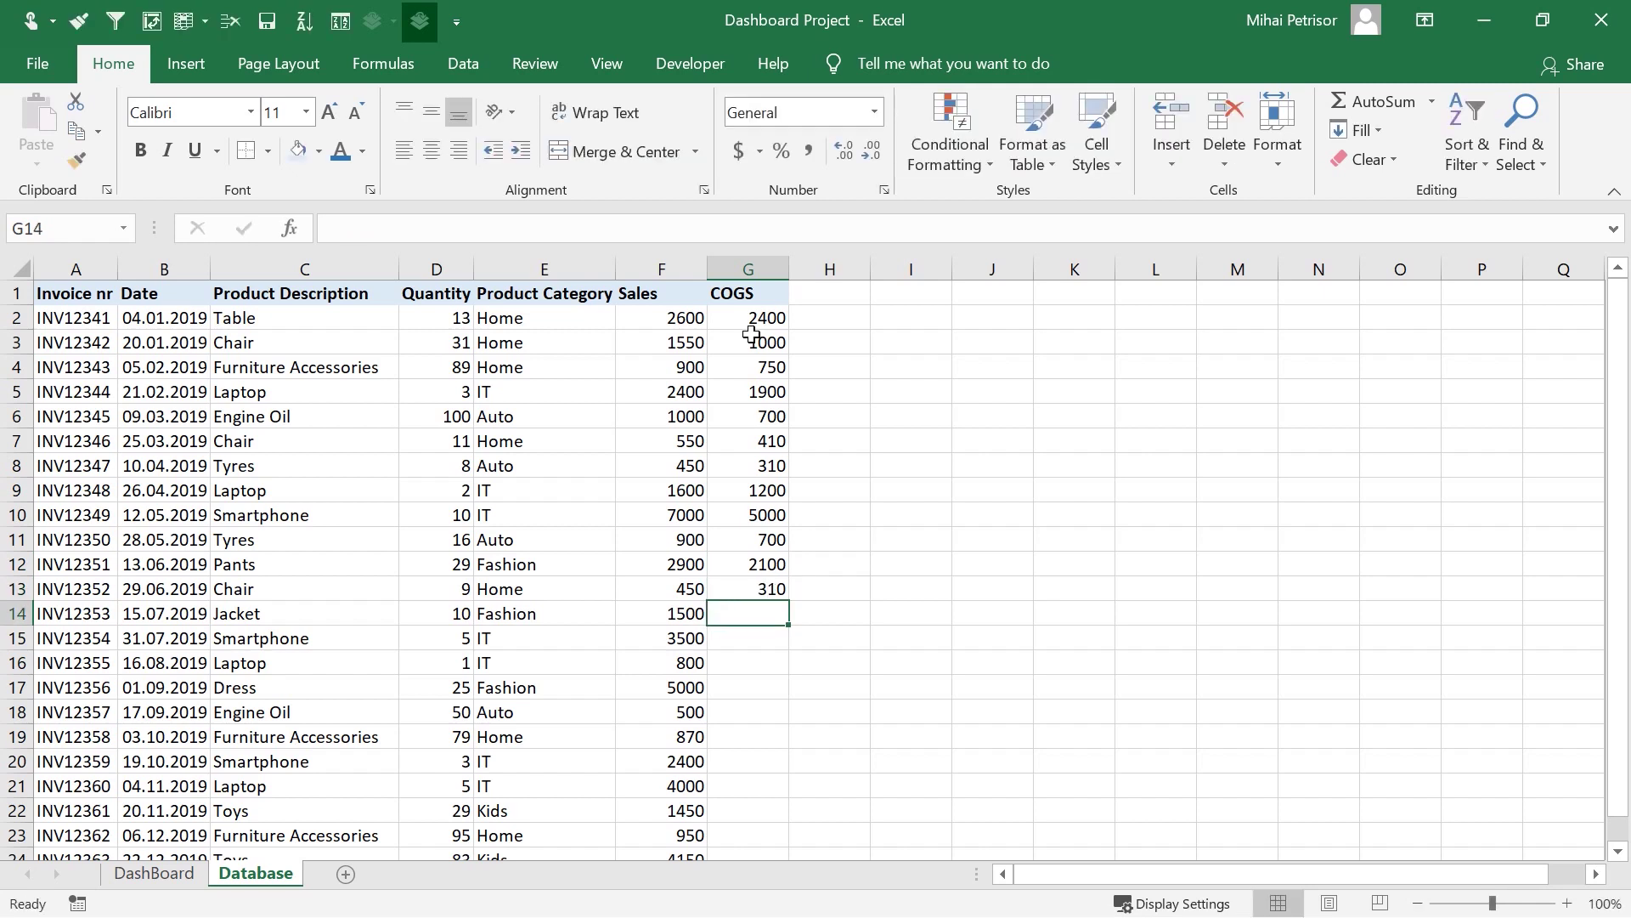
- Check the DashBoard wireframe, and enter the COGS values 1100 and 2750 in cells G14 and G15 of the Database sheet
left_click(154, 873)
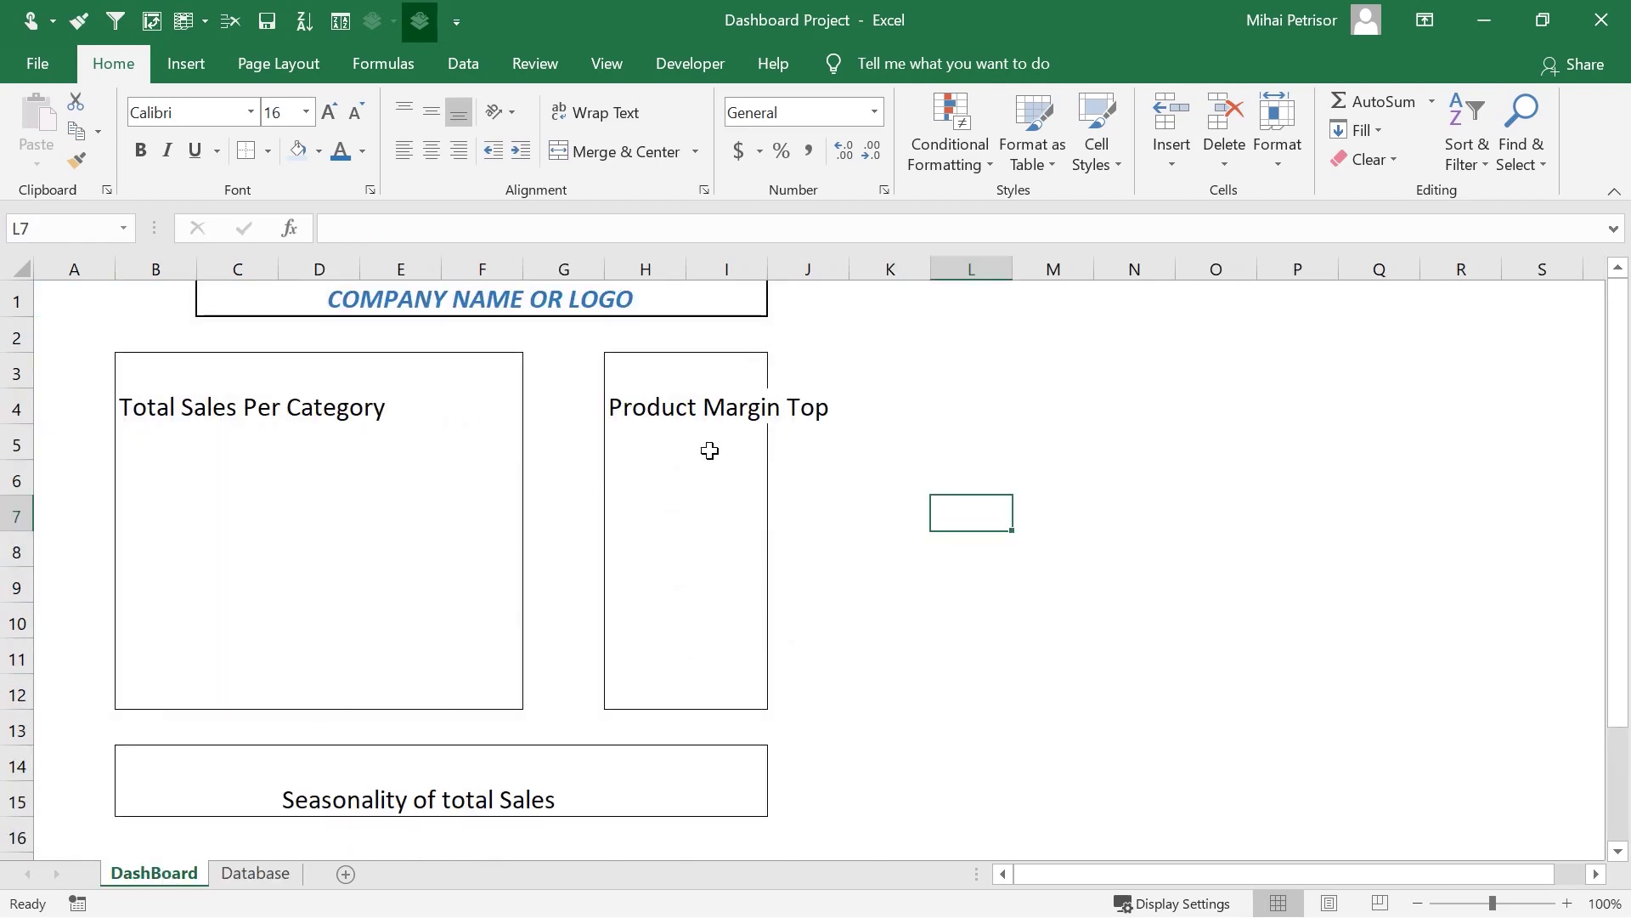
left_click(255, 873)
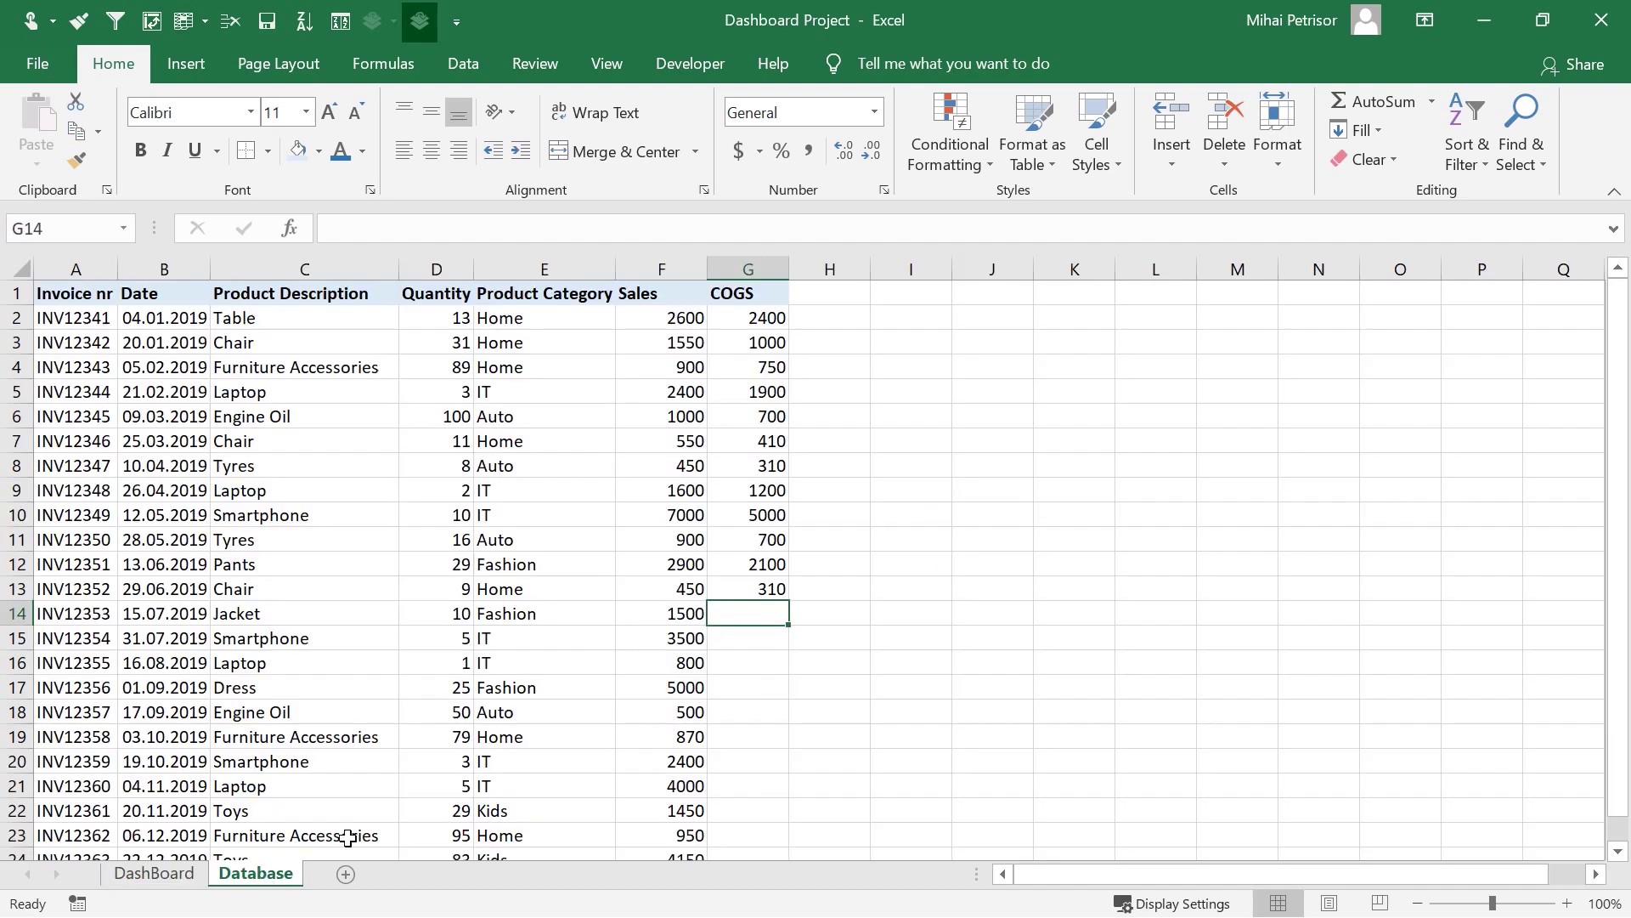
left_click(760, 640)
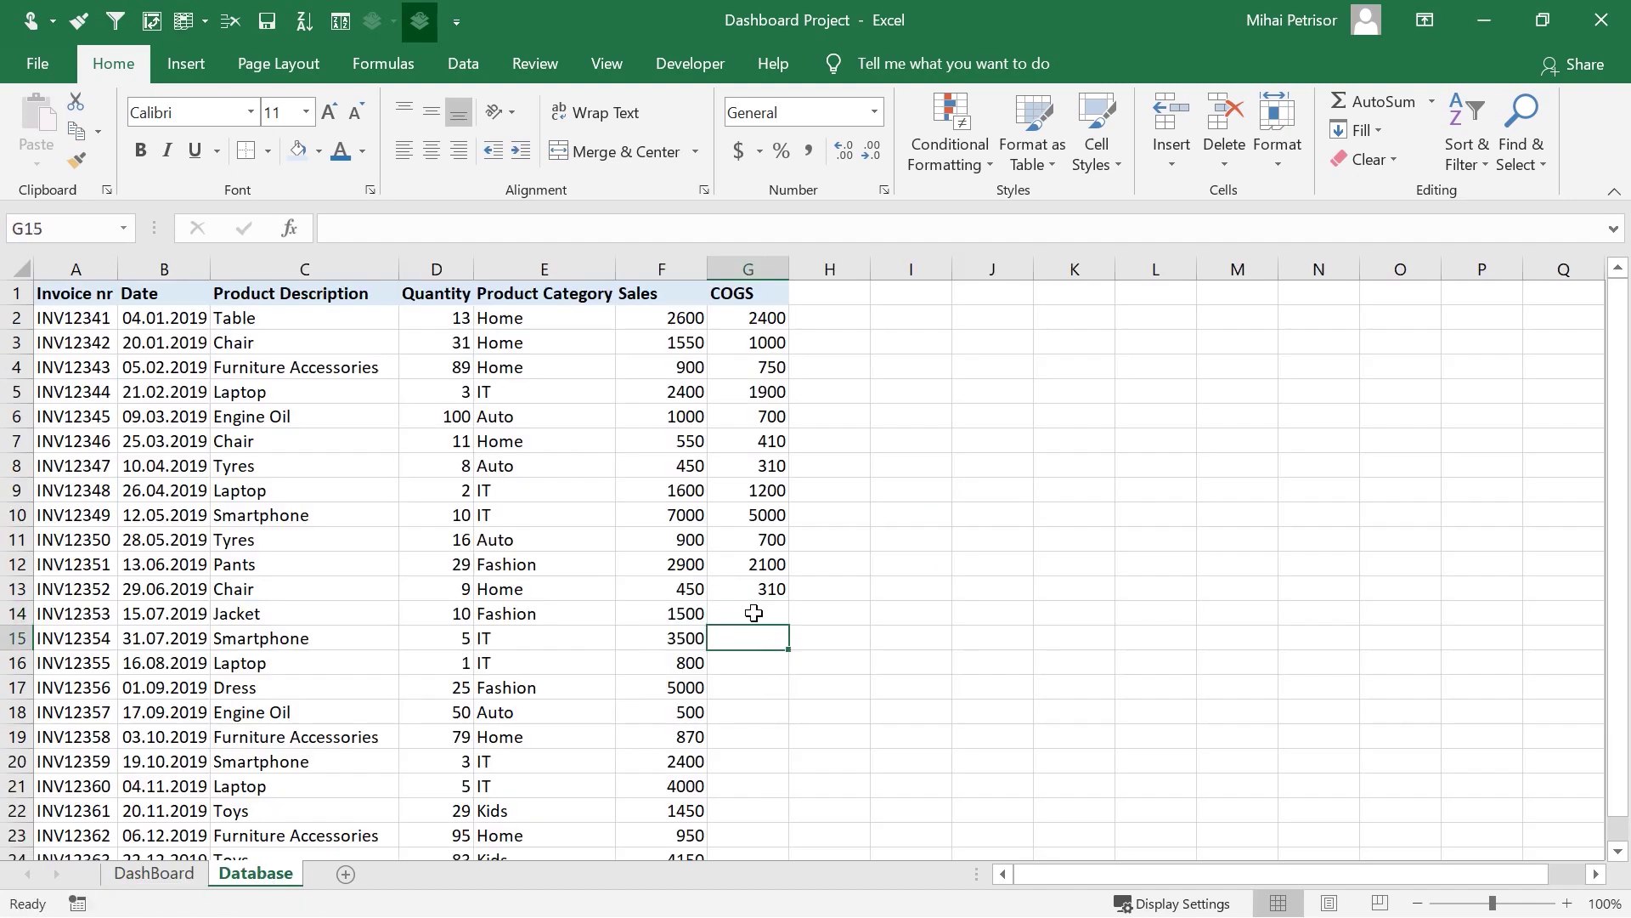
left_click(753, 612)
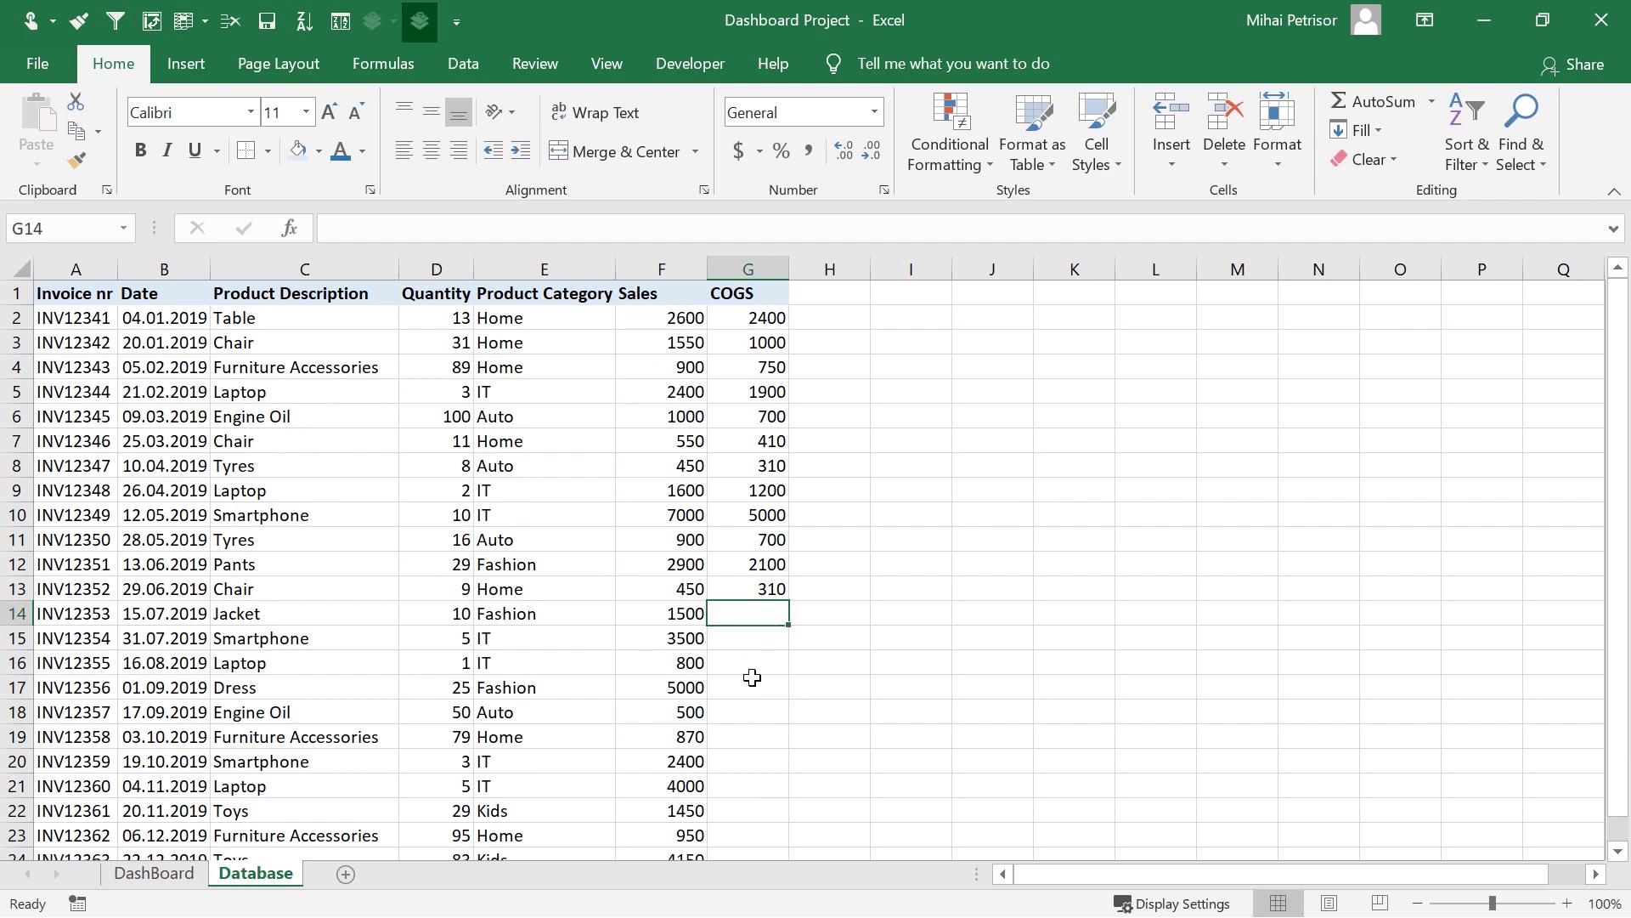
type("1")
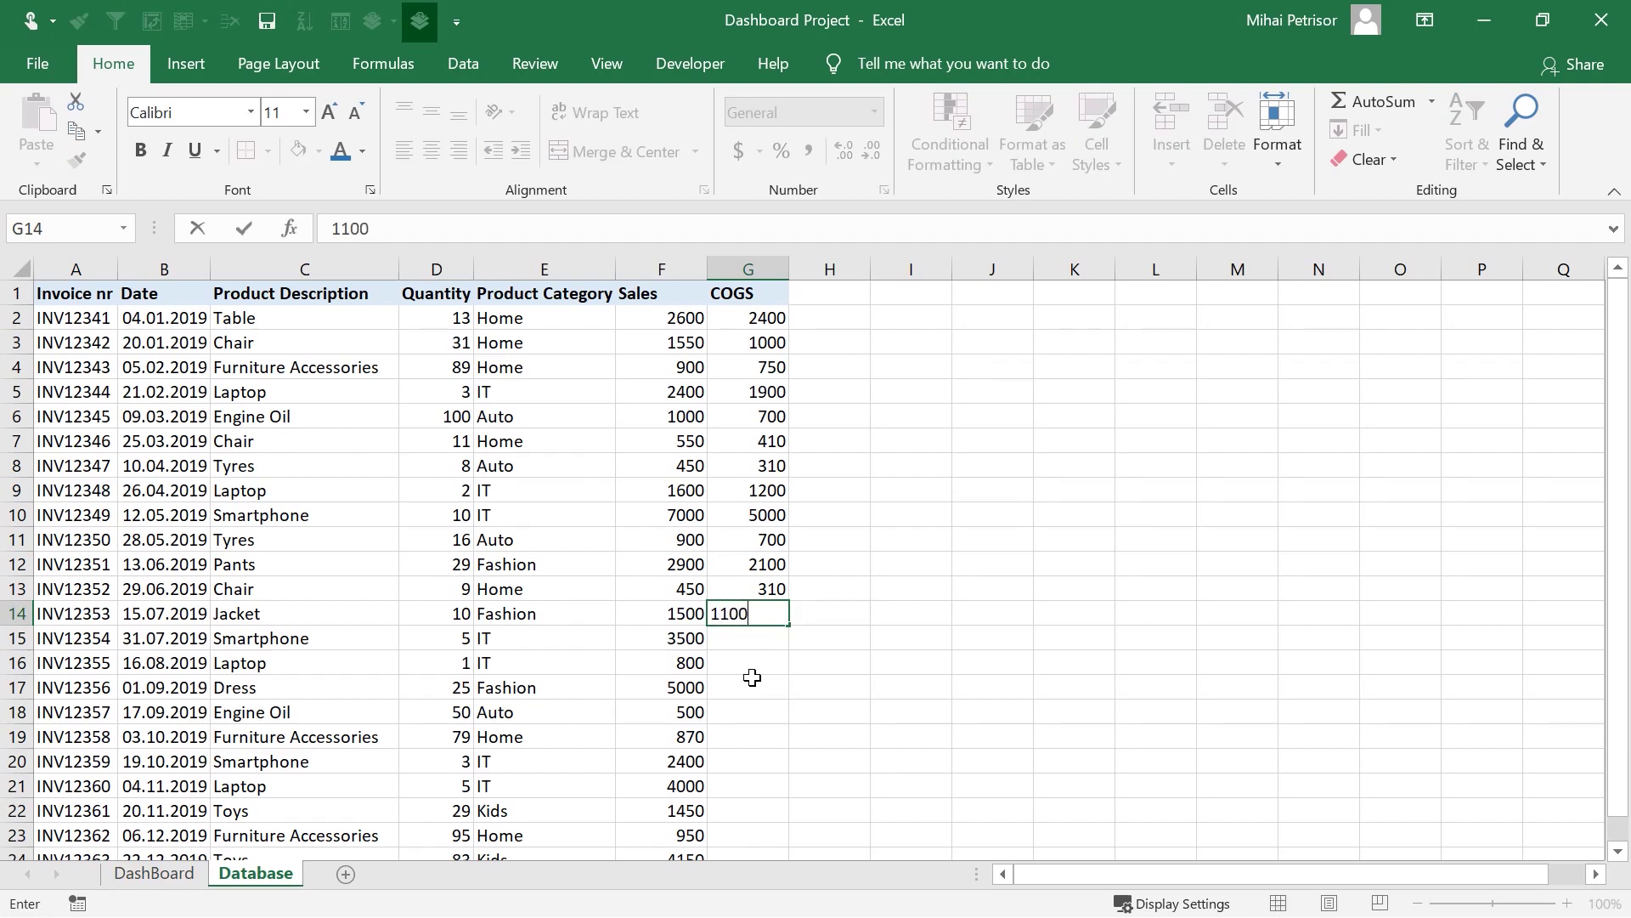
type("100")
key("Return")
type("2750")
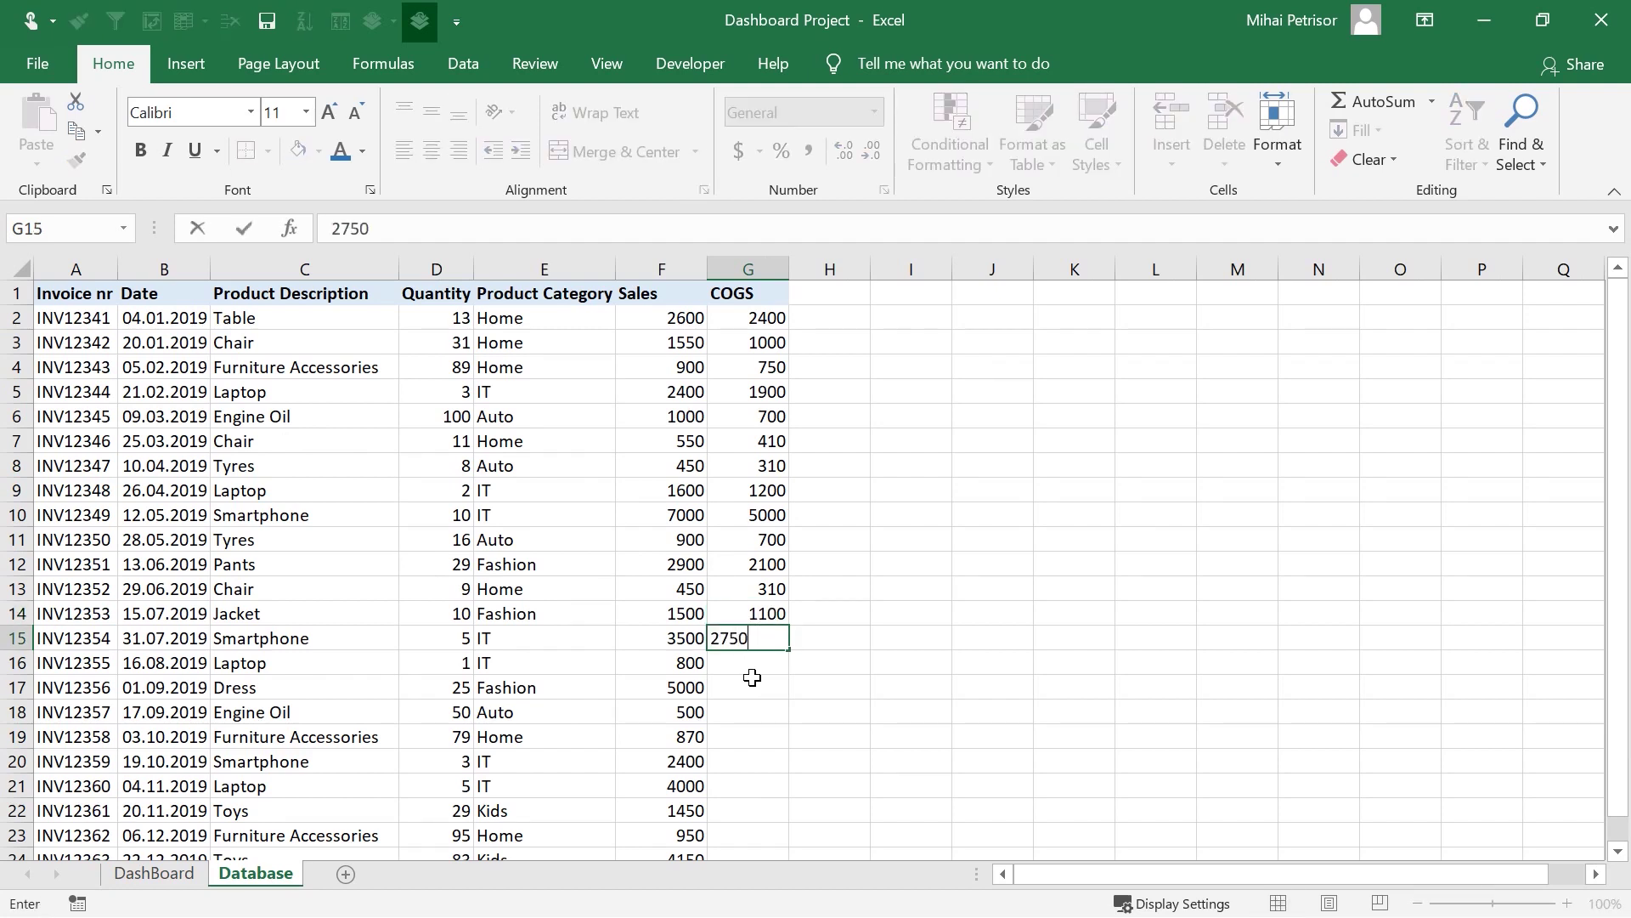
key("Return")
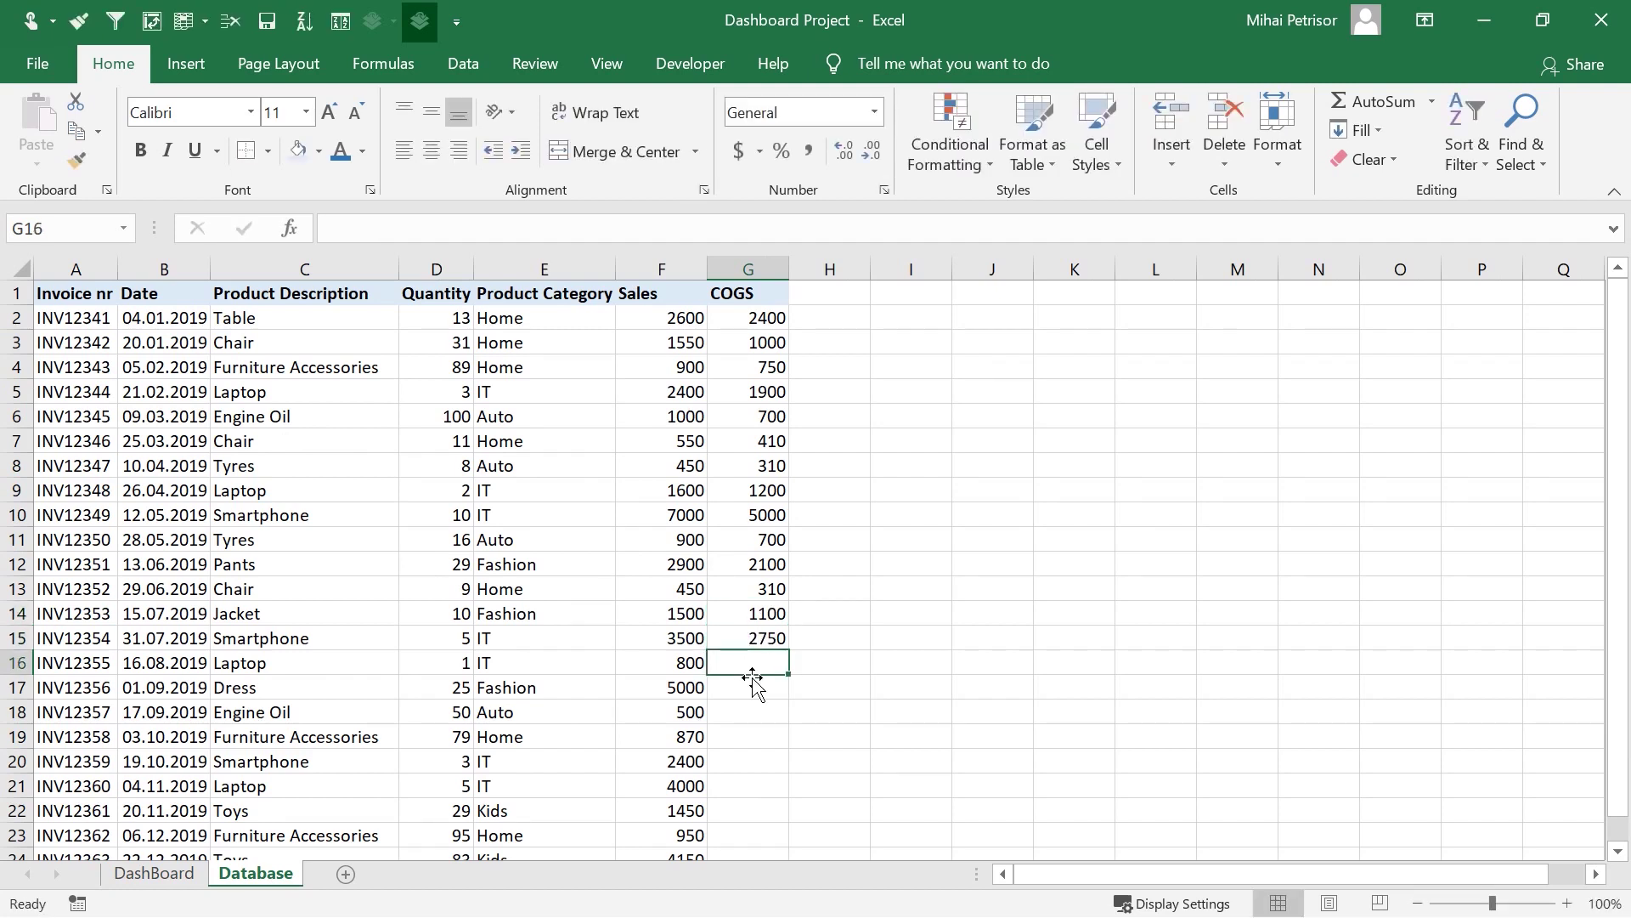
- Enter the COGS values 670, 3200, 315 and 720 in cells G16 to G19
type("670")
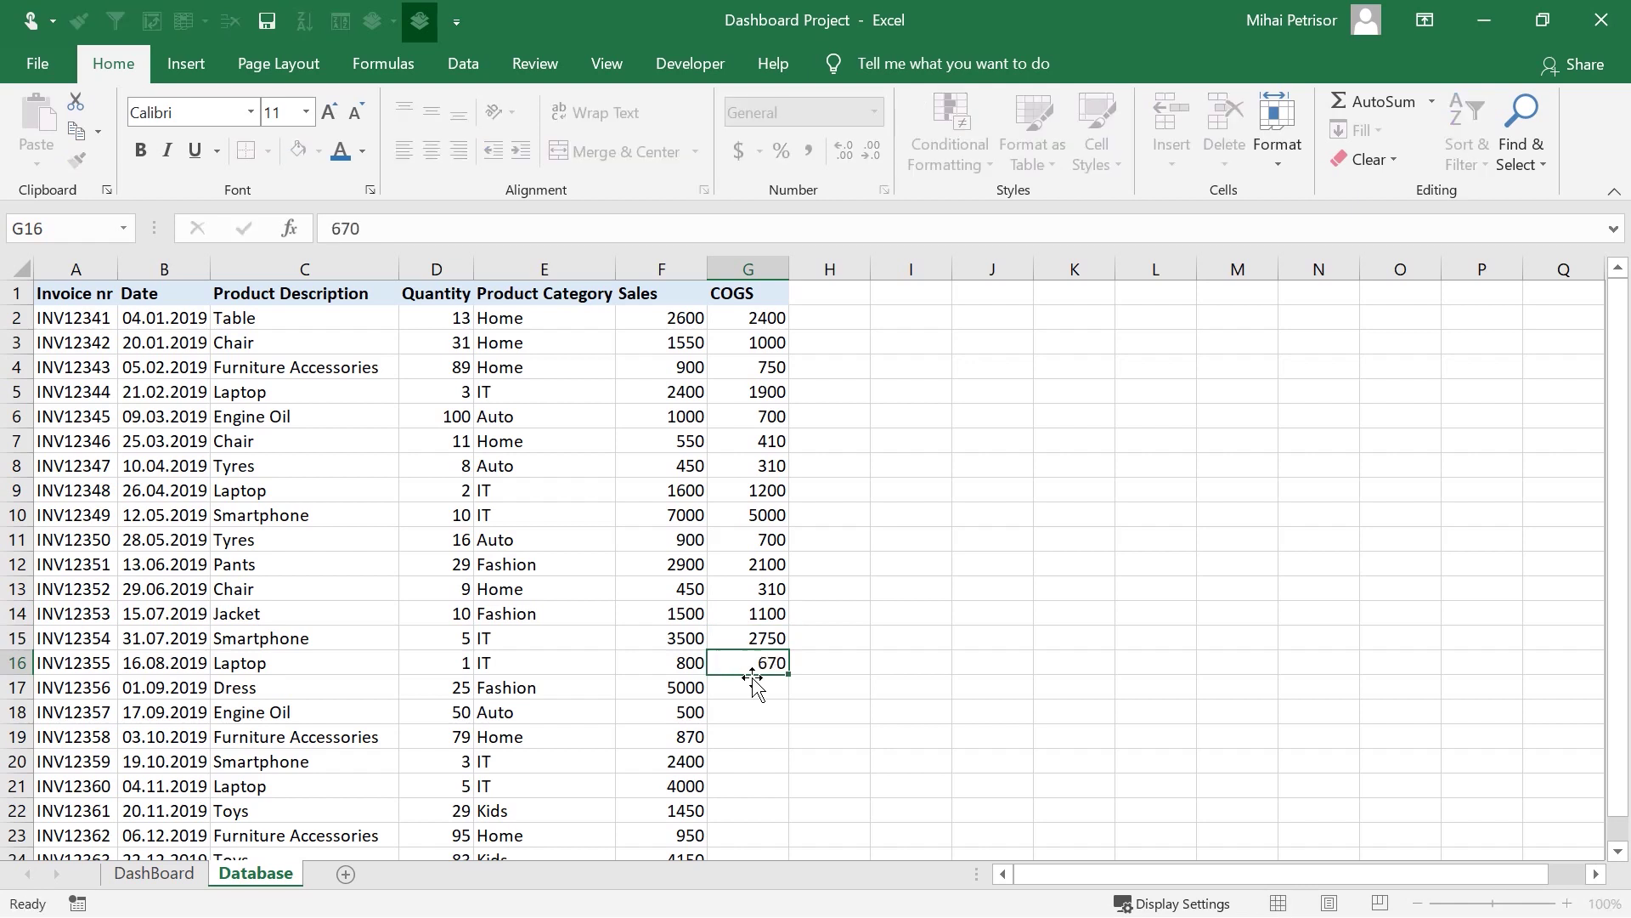
key("Return")
type("3200")
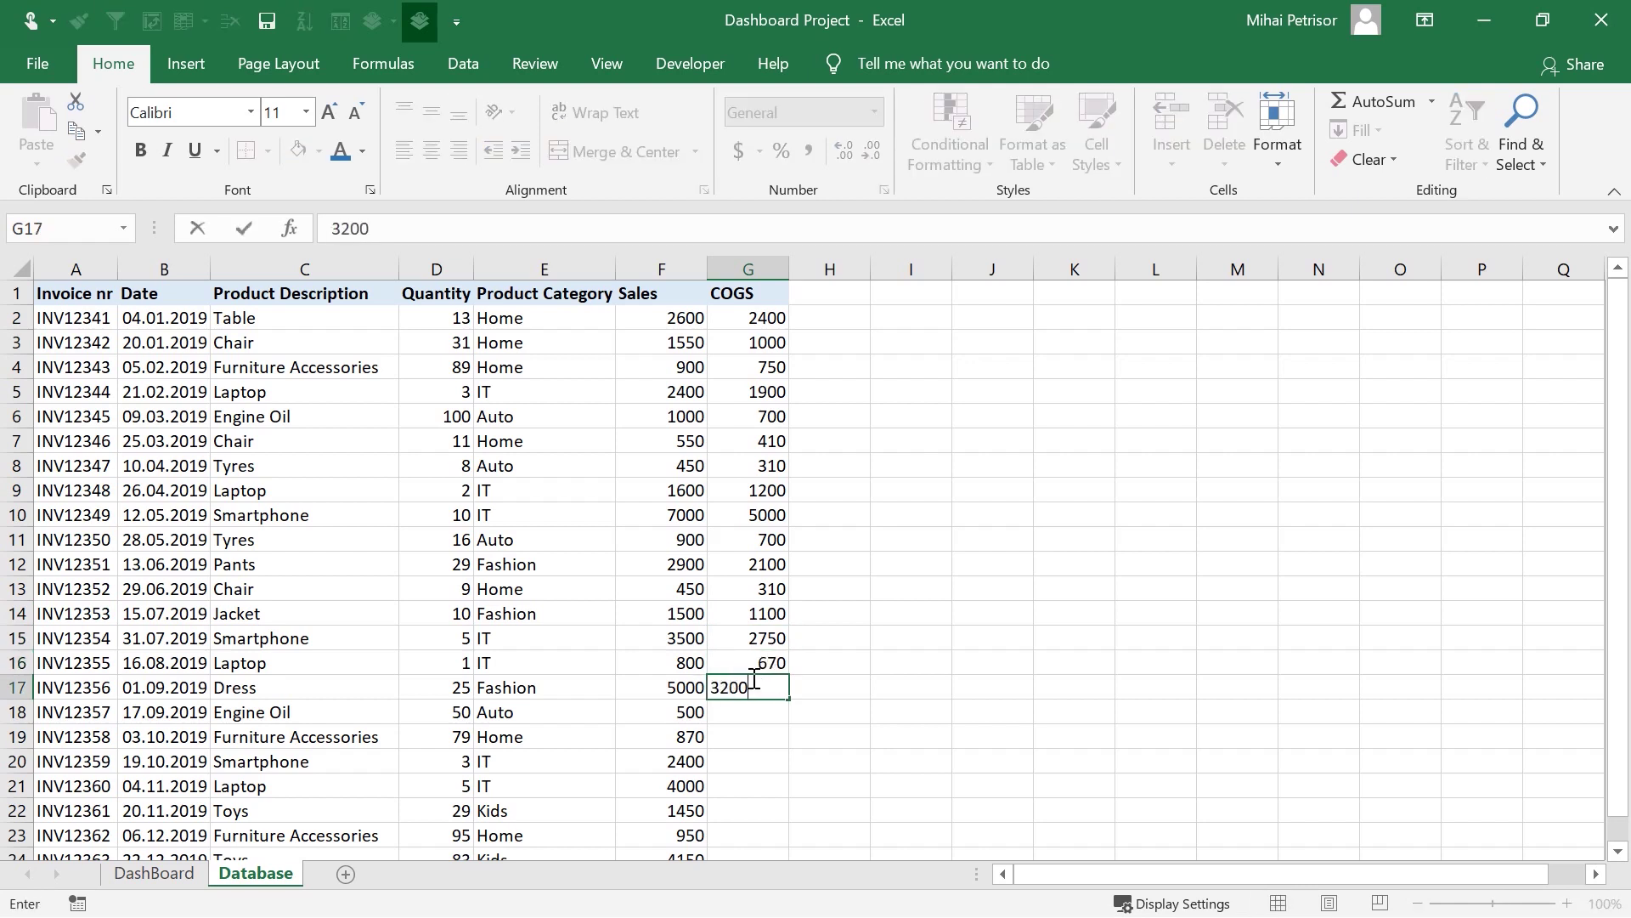
key("Return")
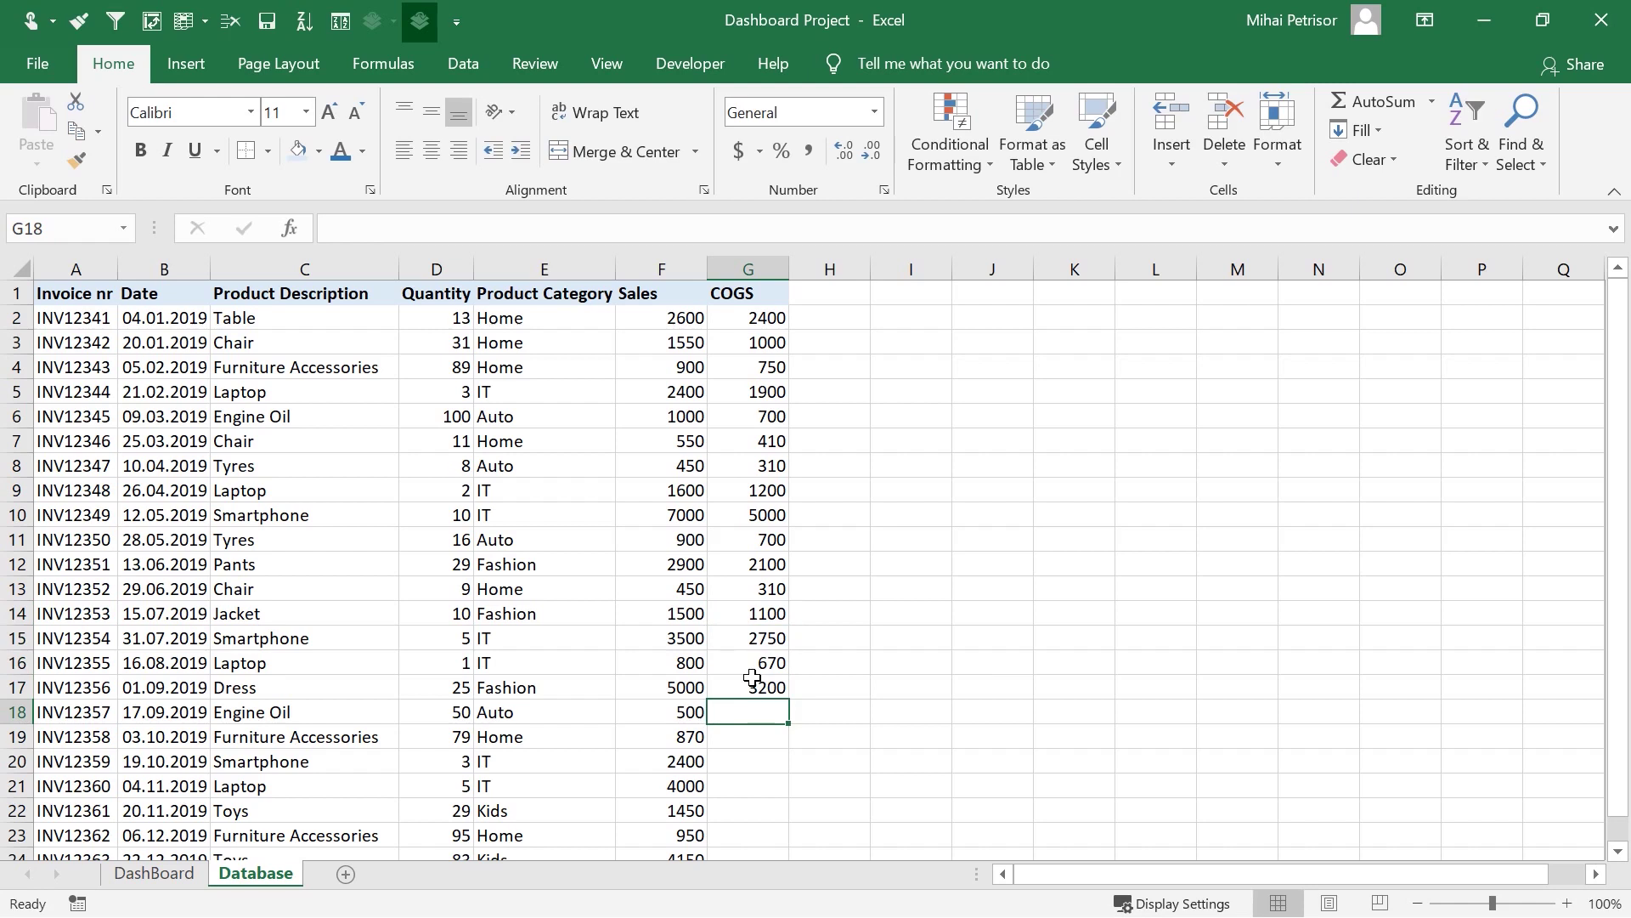
type("315")
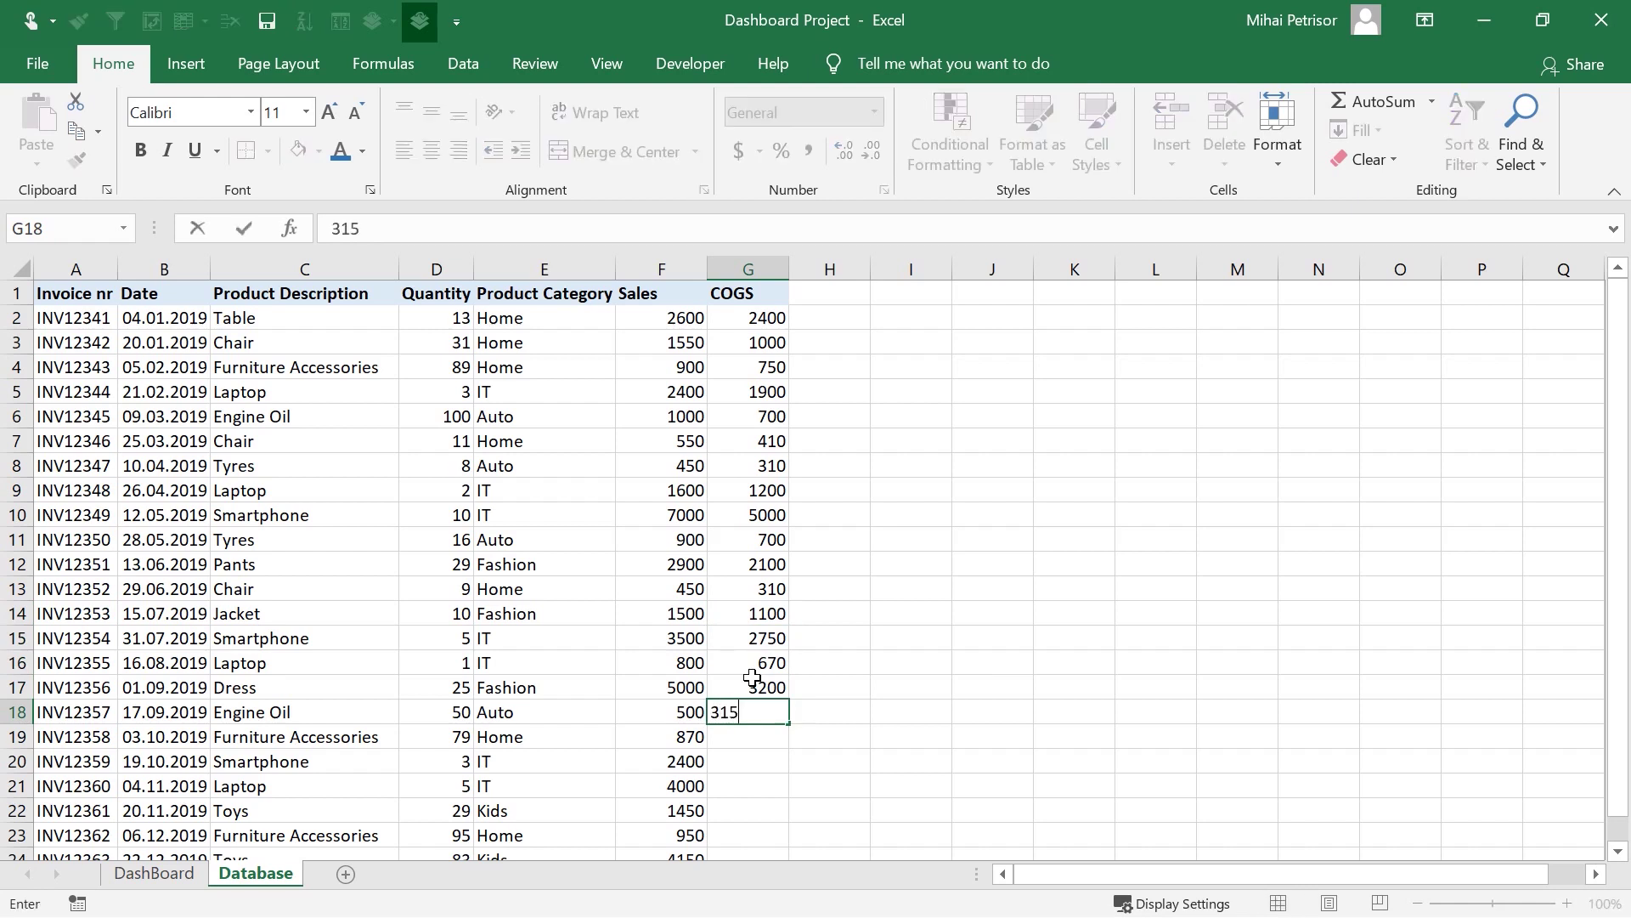
key("Return")
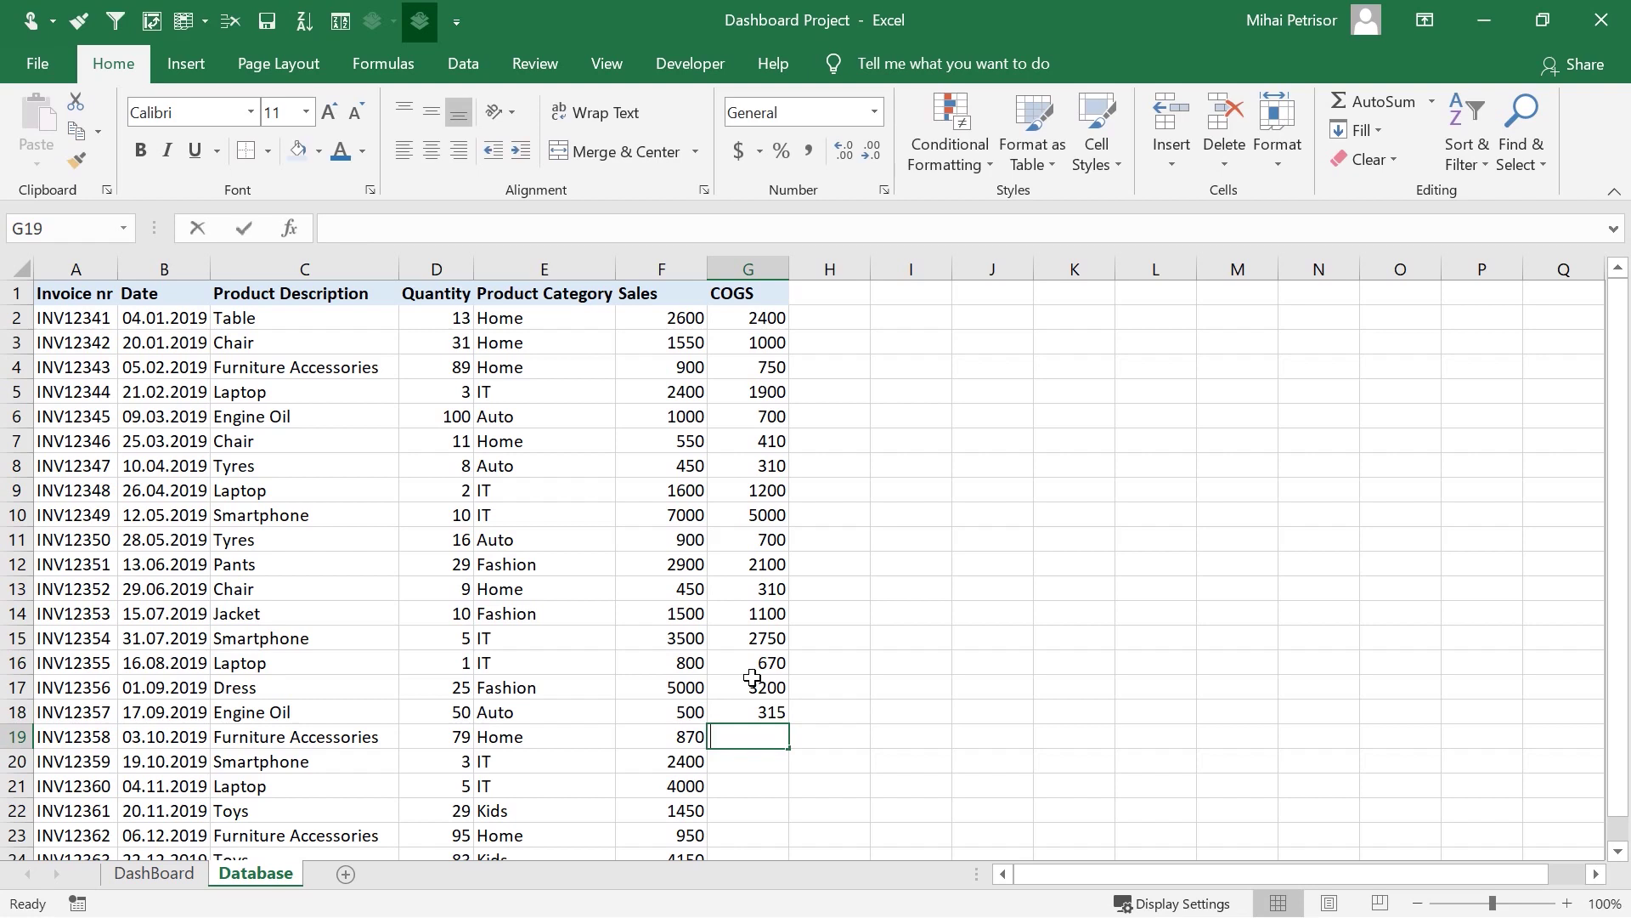
type("720")
key("Return")
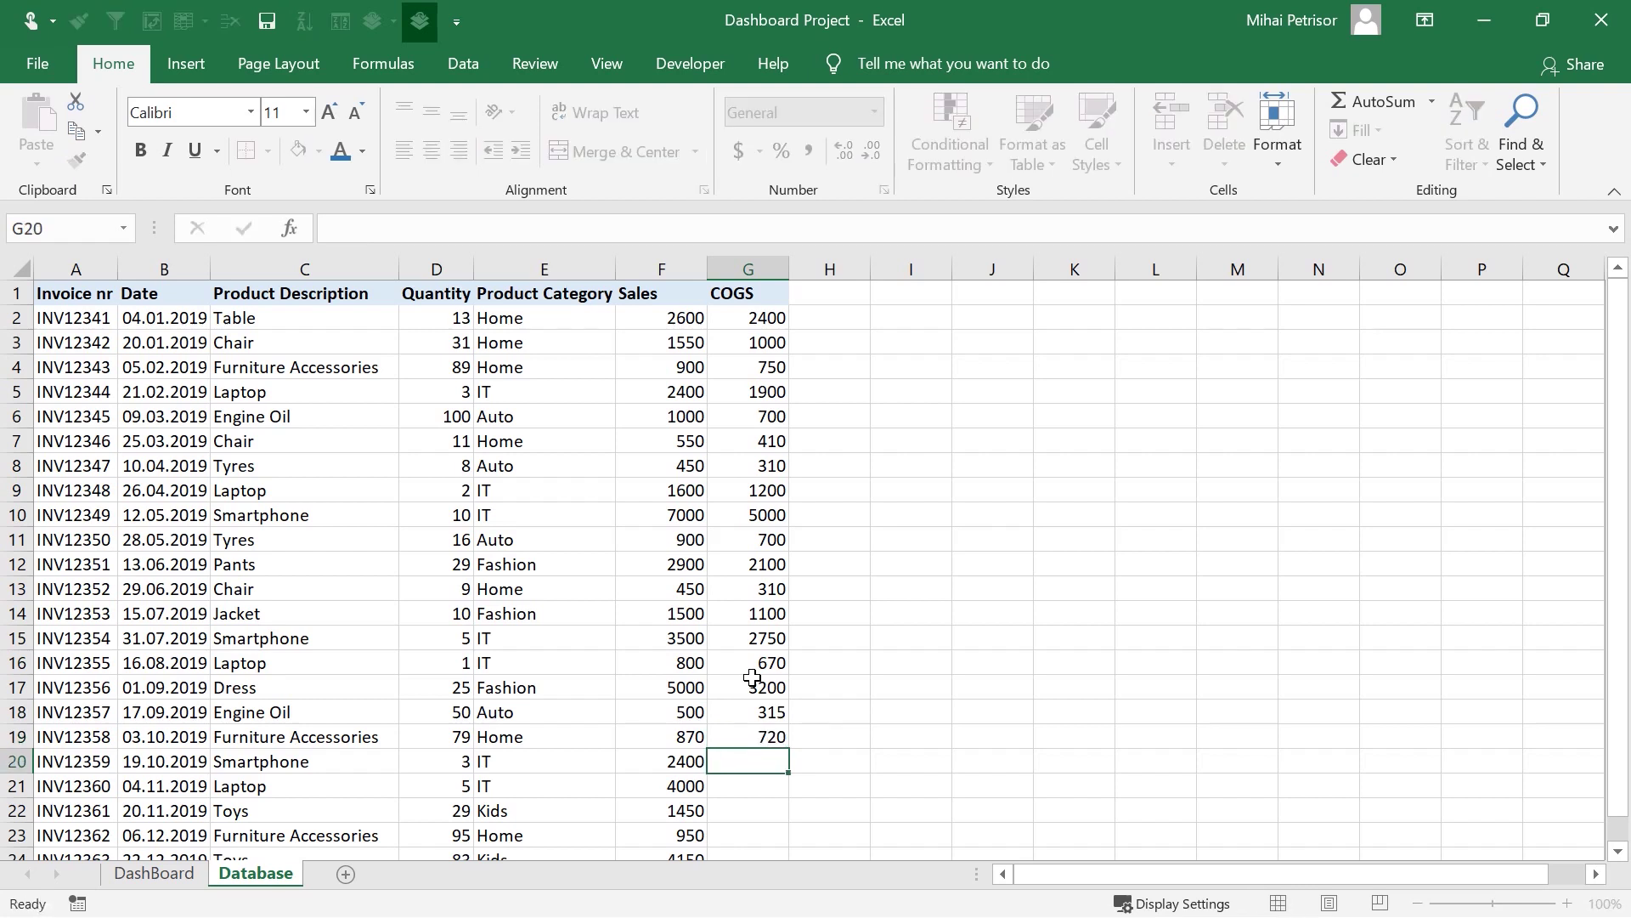
- Enter the COGS values 2100, 300 and 1150 in cells G20 to G22
type("2100")
key("Return")
type("300")
key("Return")
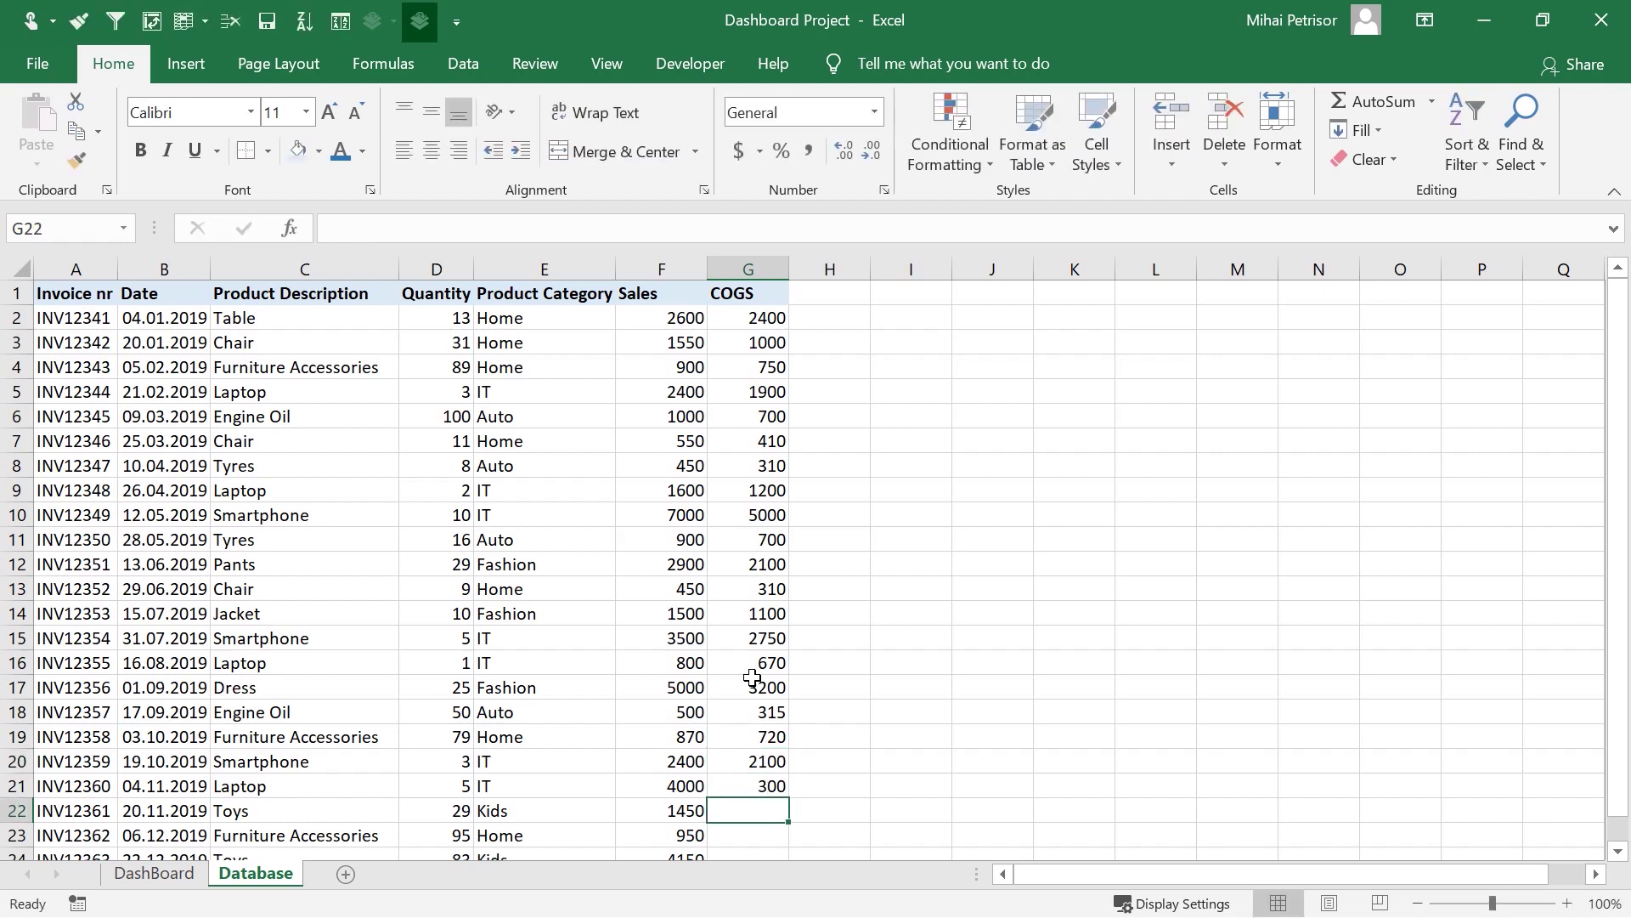
type("1150")
key("Return")
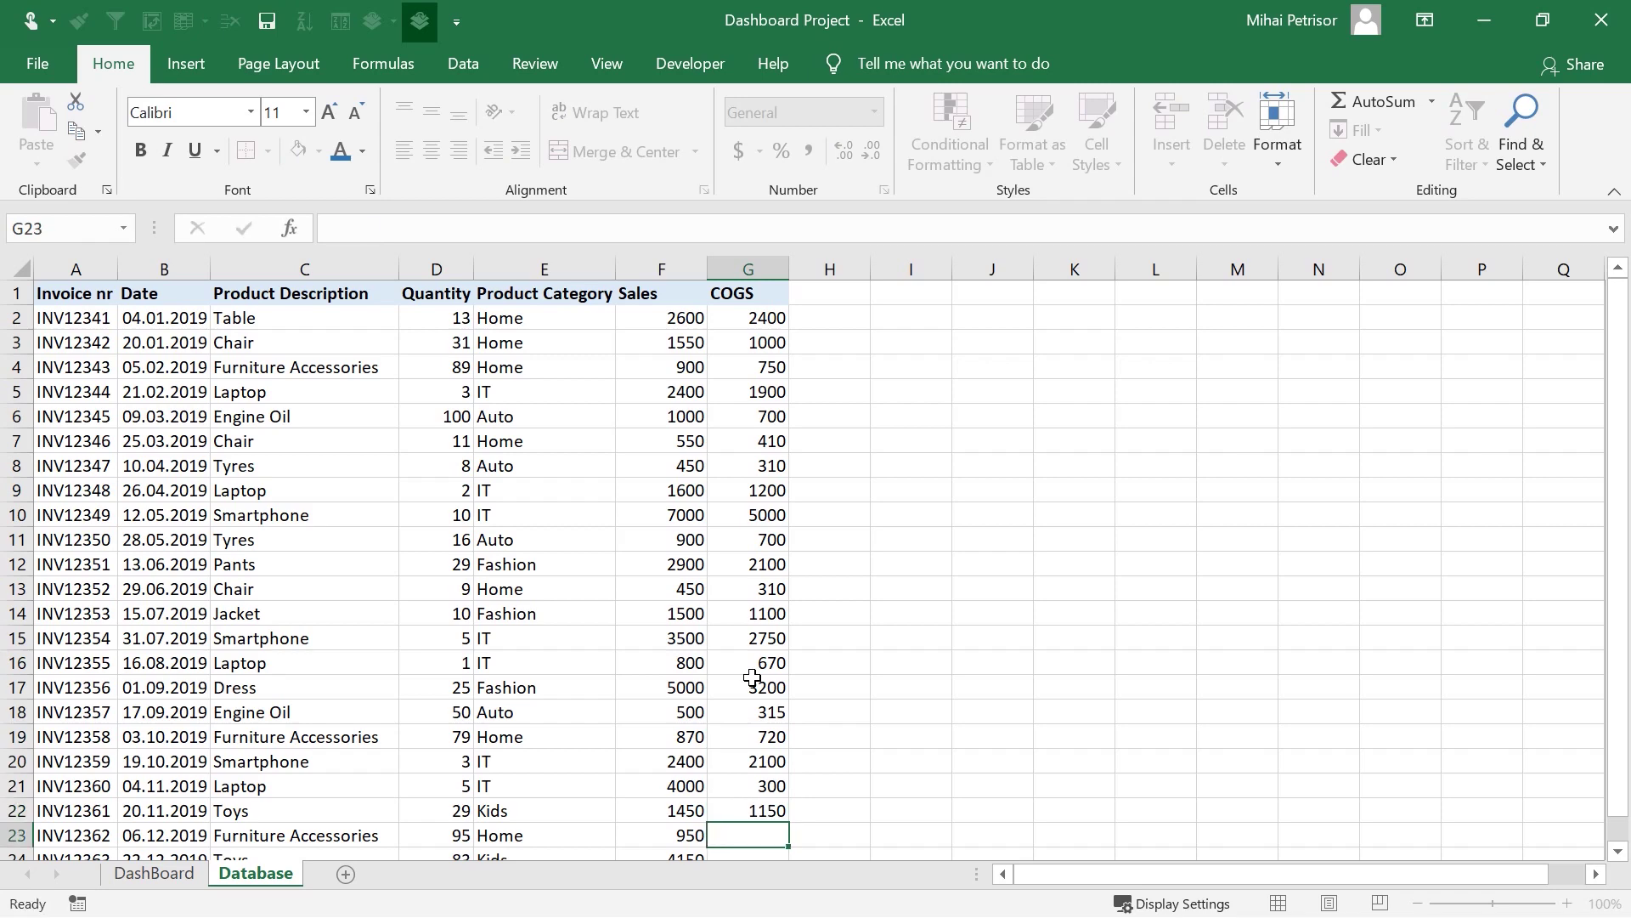
- Enter the COGS values 850 and 3750 in cells G23 and G24
type("850")
key("Return")
type("3")
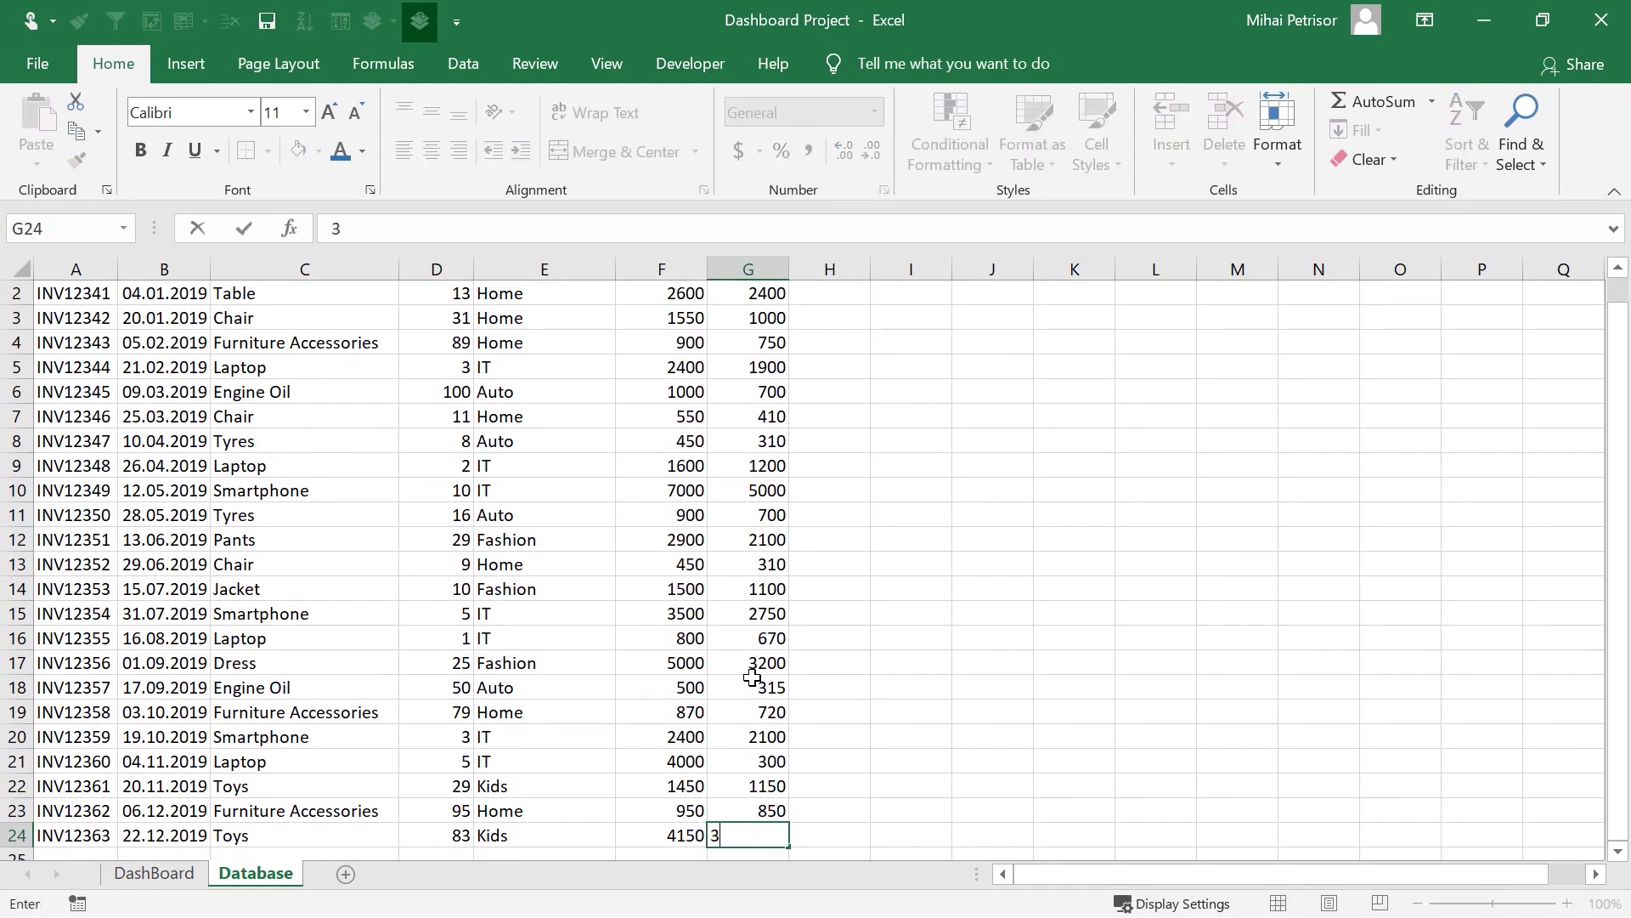
type("750")
key("Return")
scroll(753, 677, "down", 1)
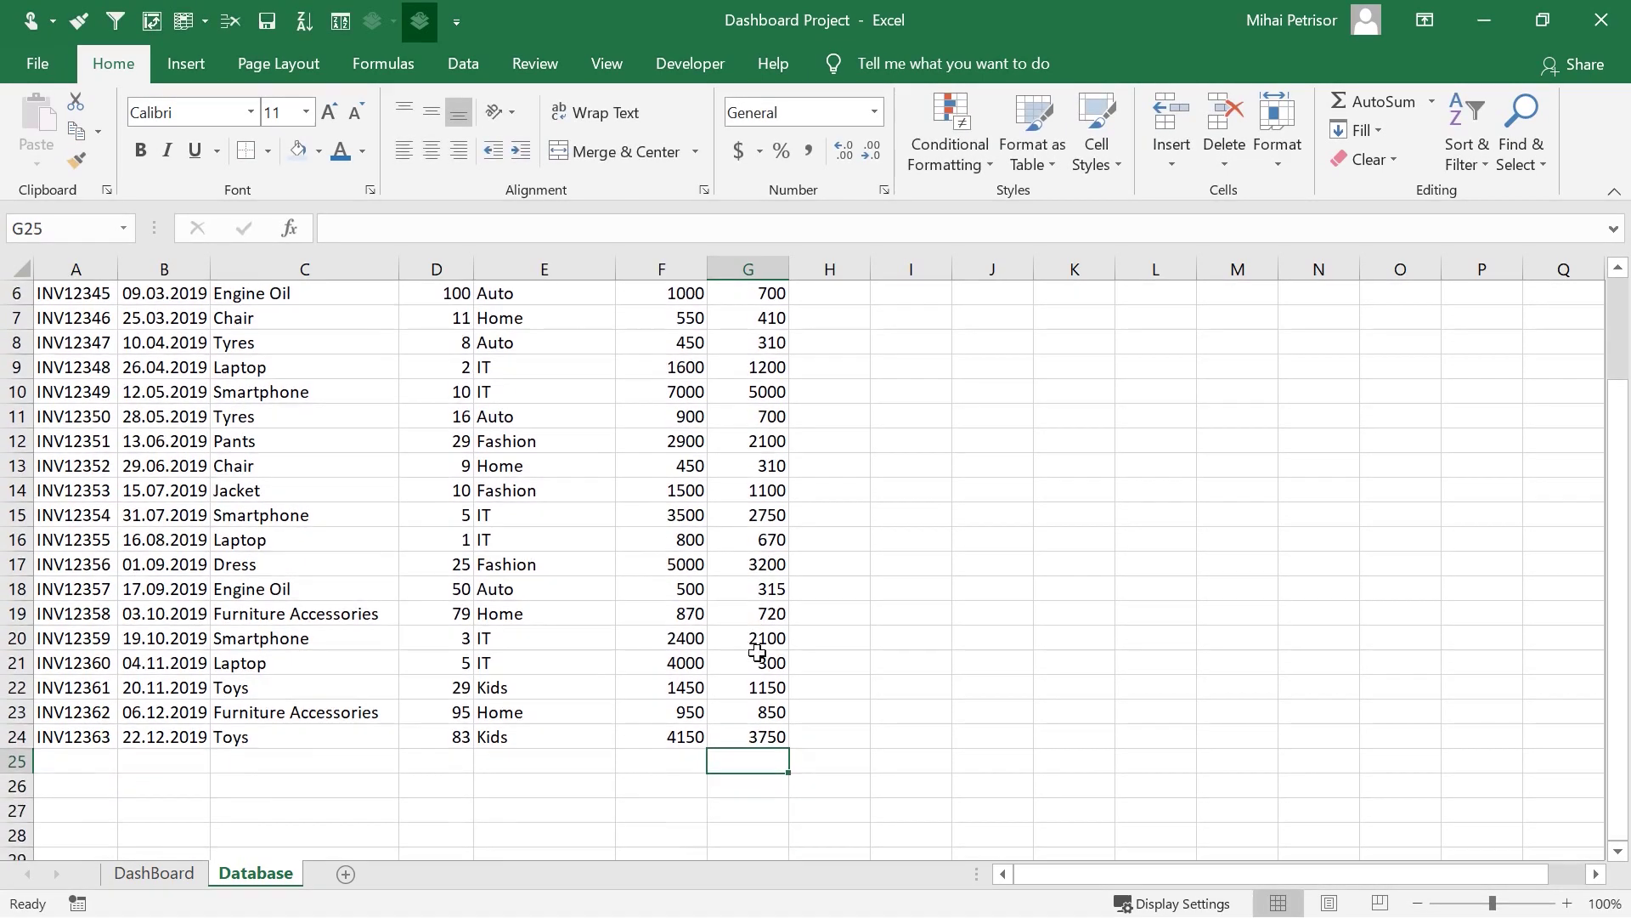
- Autofit the widths of the COGS and Sales columns to their contents
scroll(753, 663, "up", 2)
double_click(789, 268)
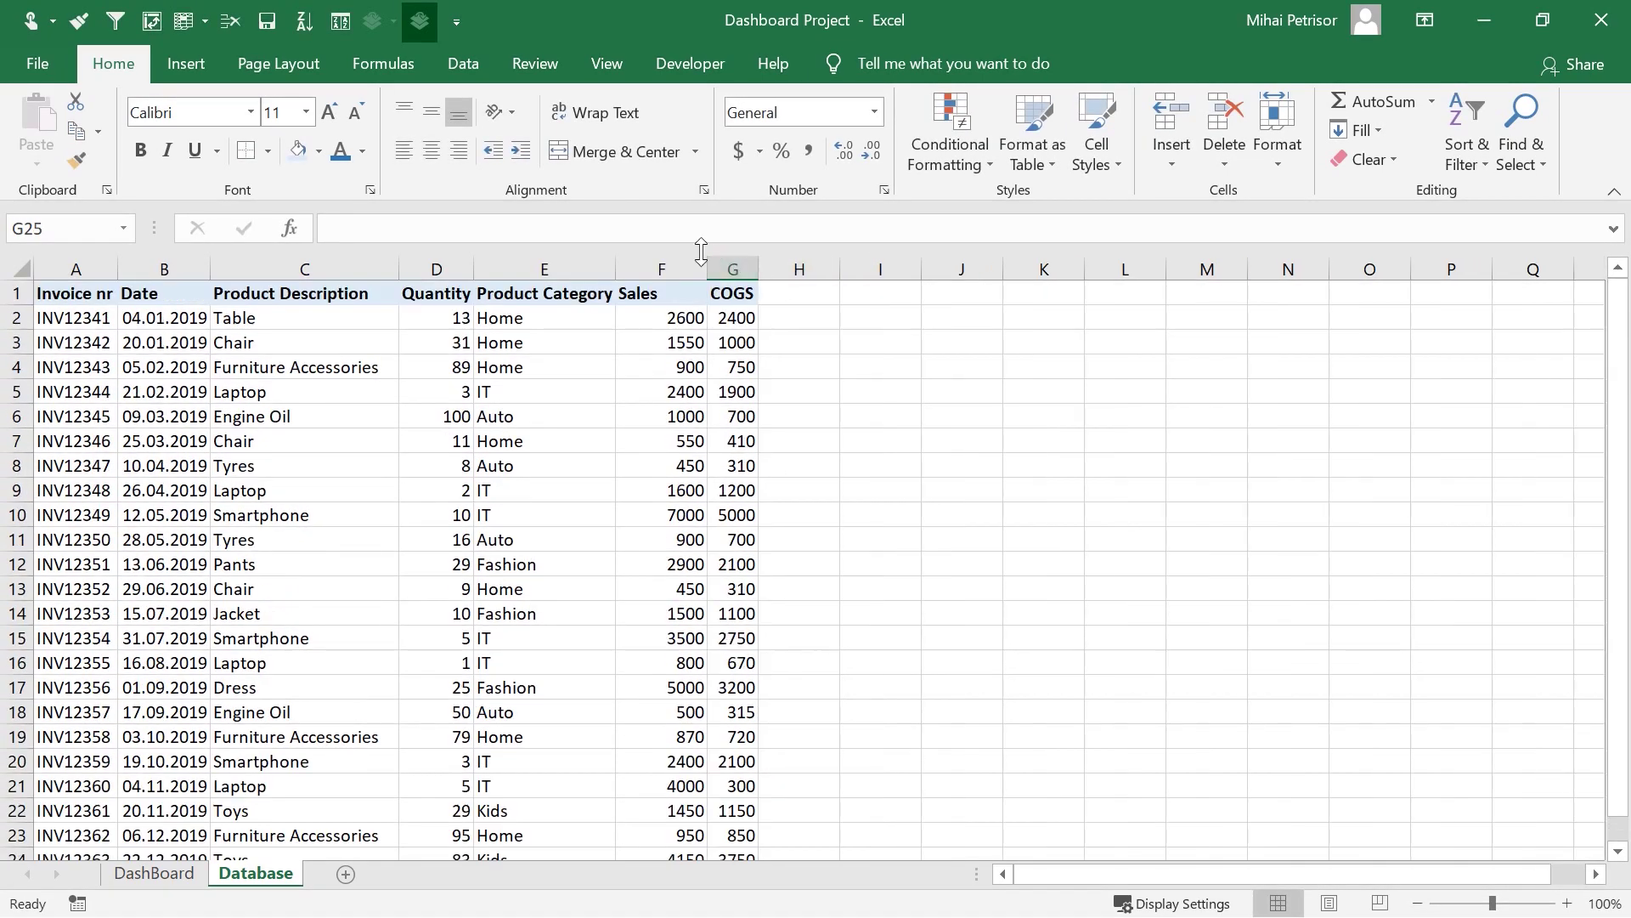
double_click(703, 257)
left_click(739, 383)
left_click(451, 383)
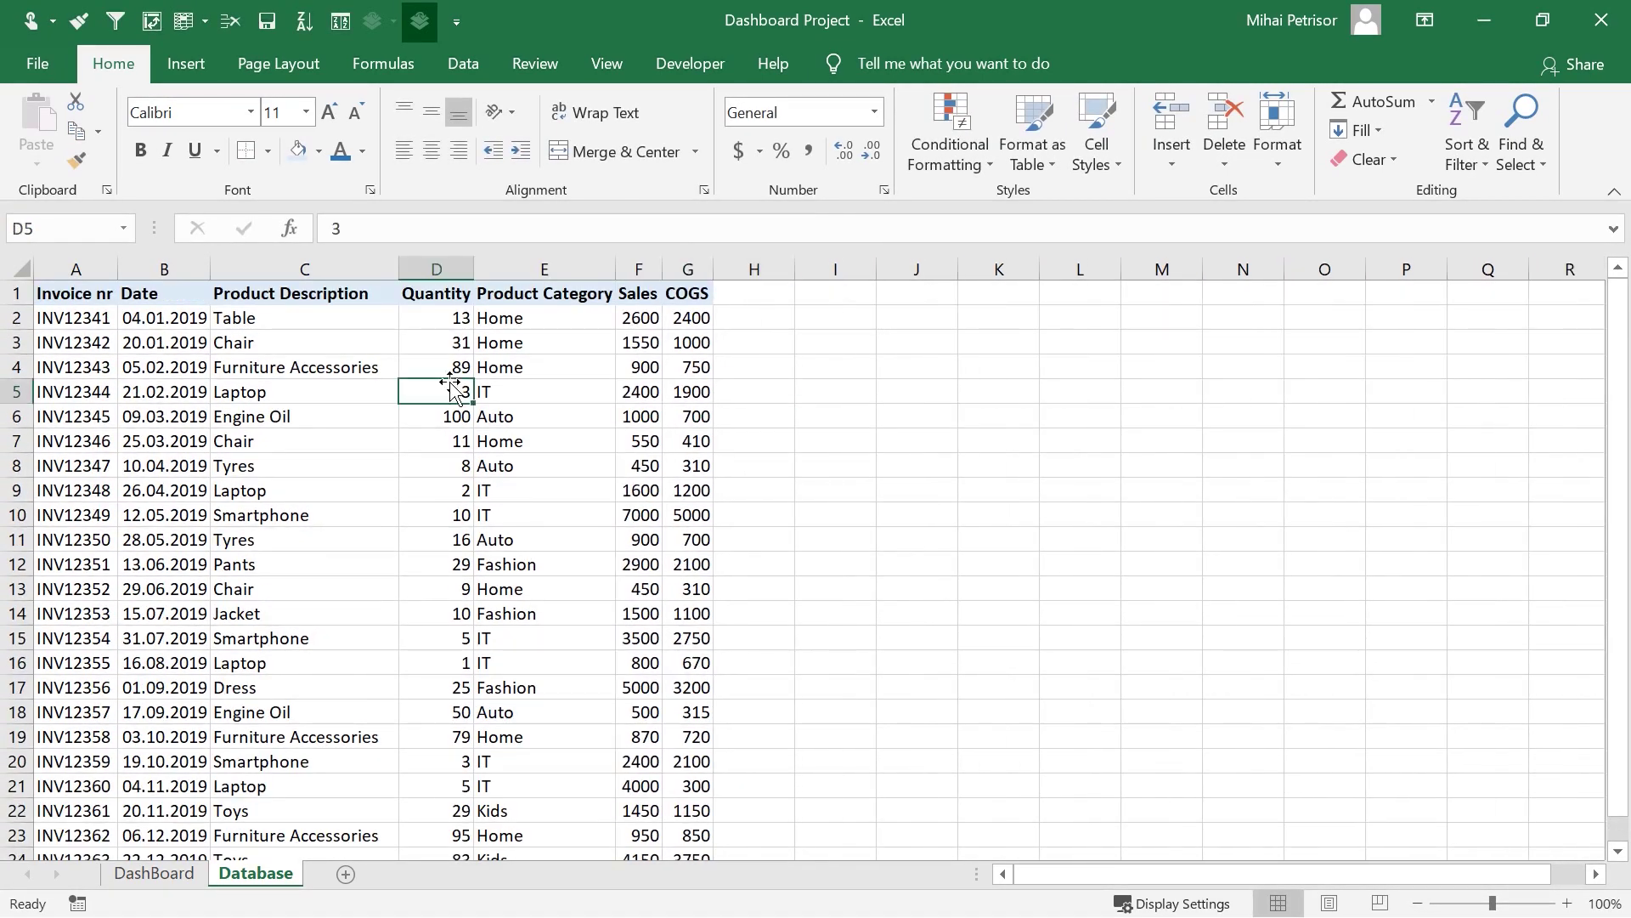
- Freeze the top row of the Database sheet so the headers stay visible while scrolling
scroll(378, 314, "down", 2)
scroll(378, 313, "up", 2)
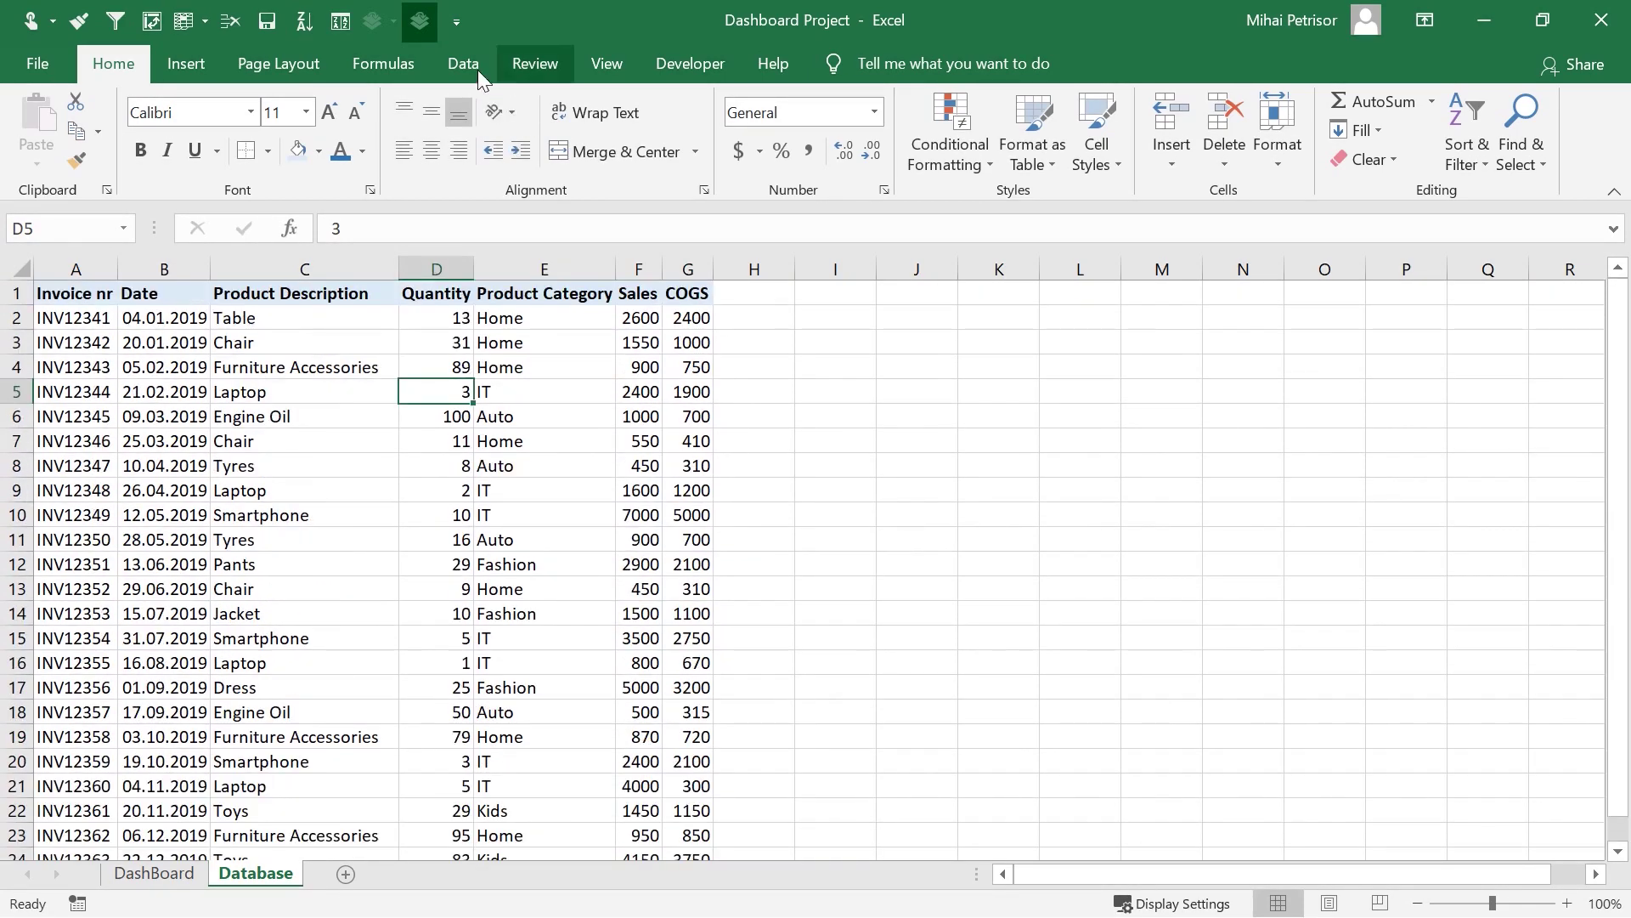
left_click(15, 294)
left_click(143, 391)
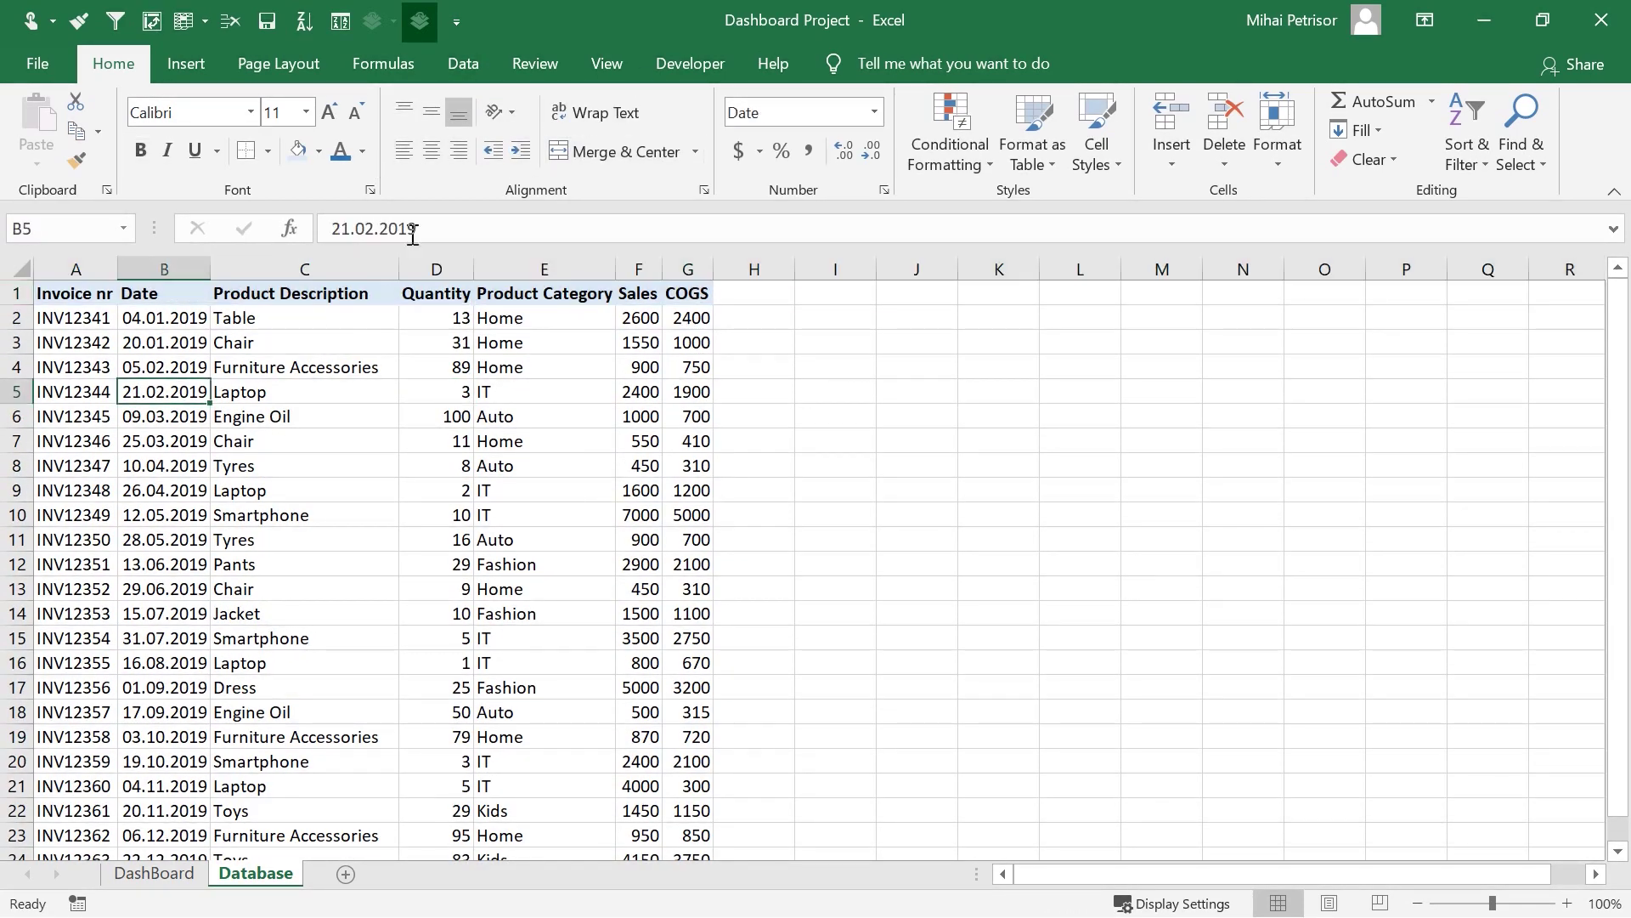
left_click(613, 64)
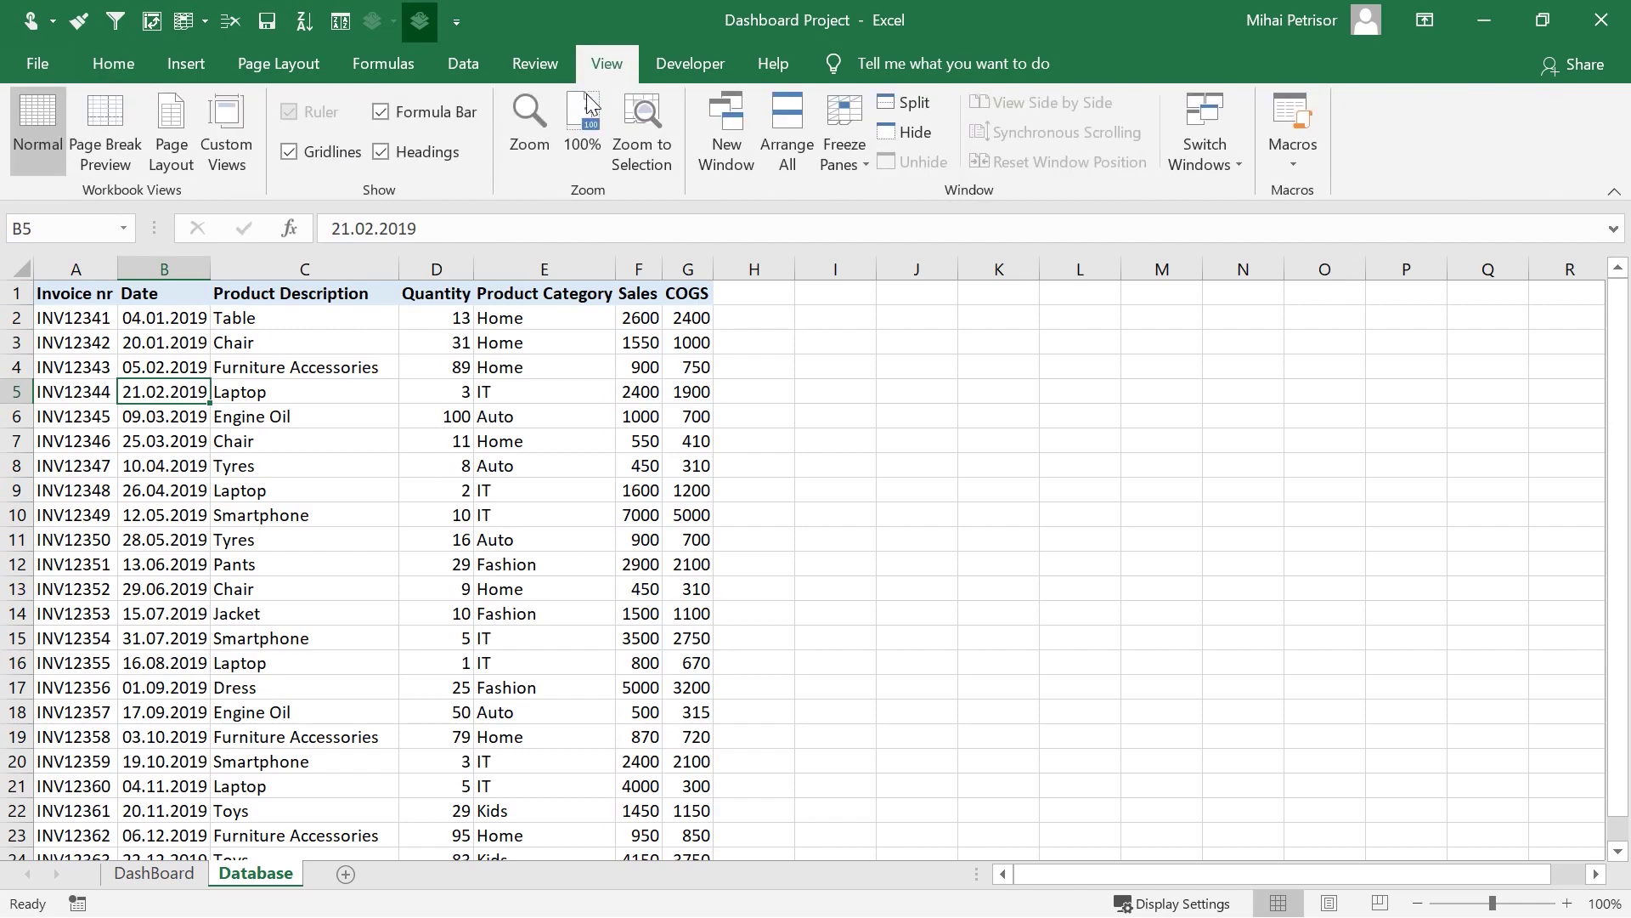
left_click(849, 157)
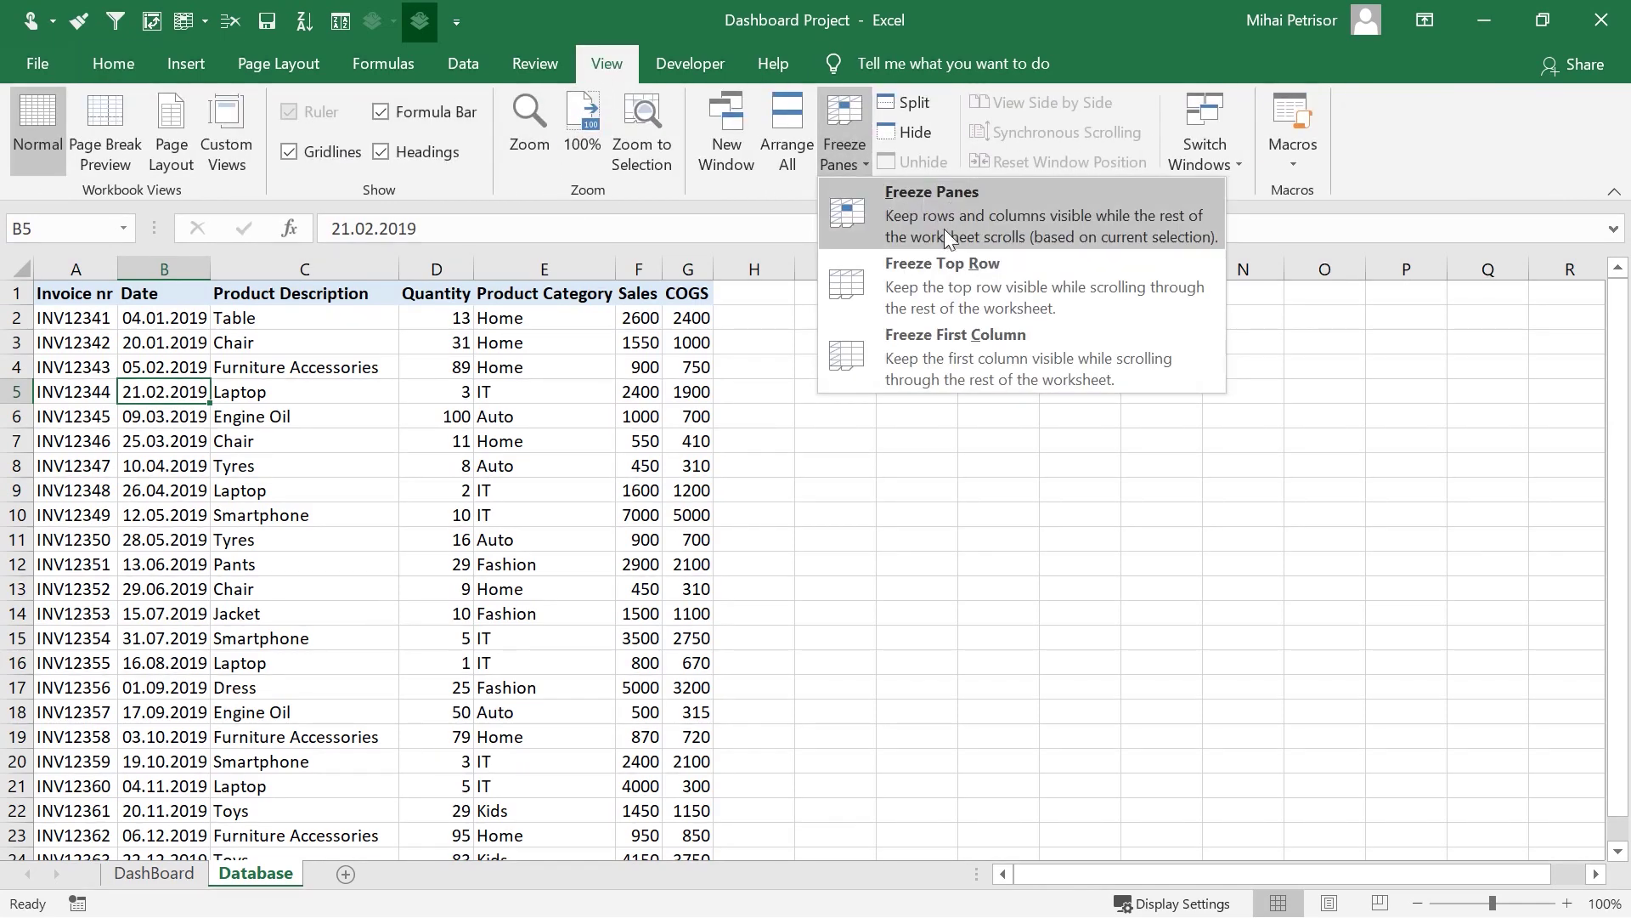
left_click(941, 268)
- Add the header Margin in cell H1, beside the COGS header
left_click(759, 293)
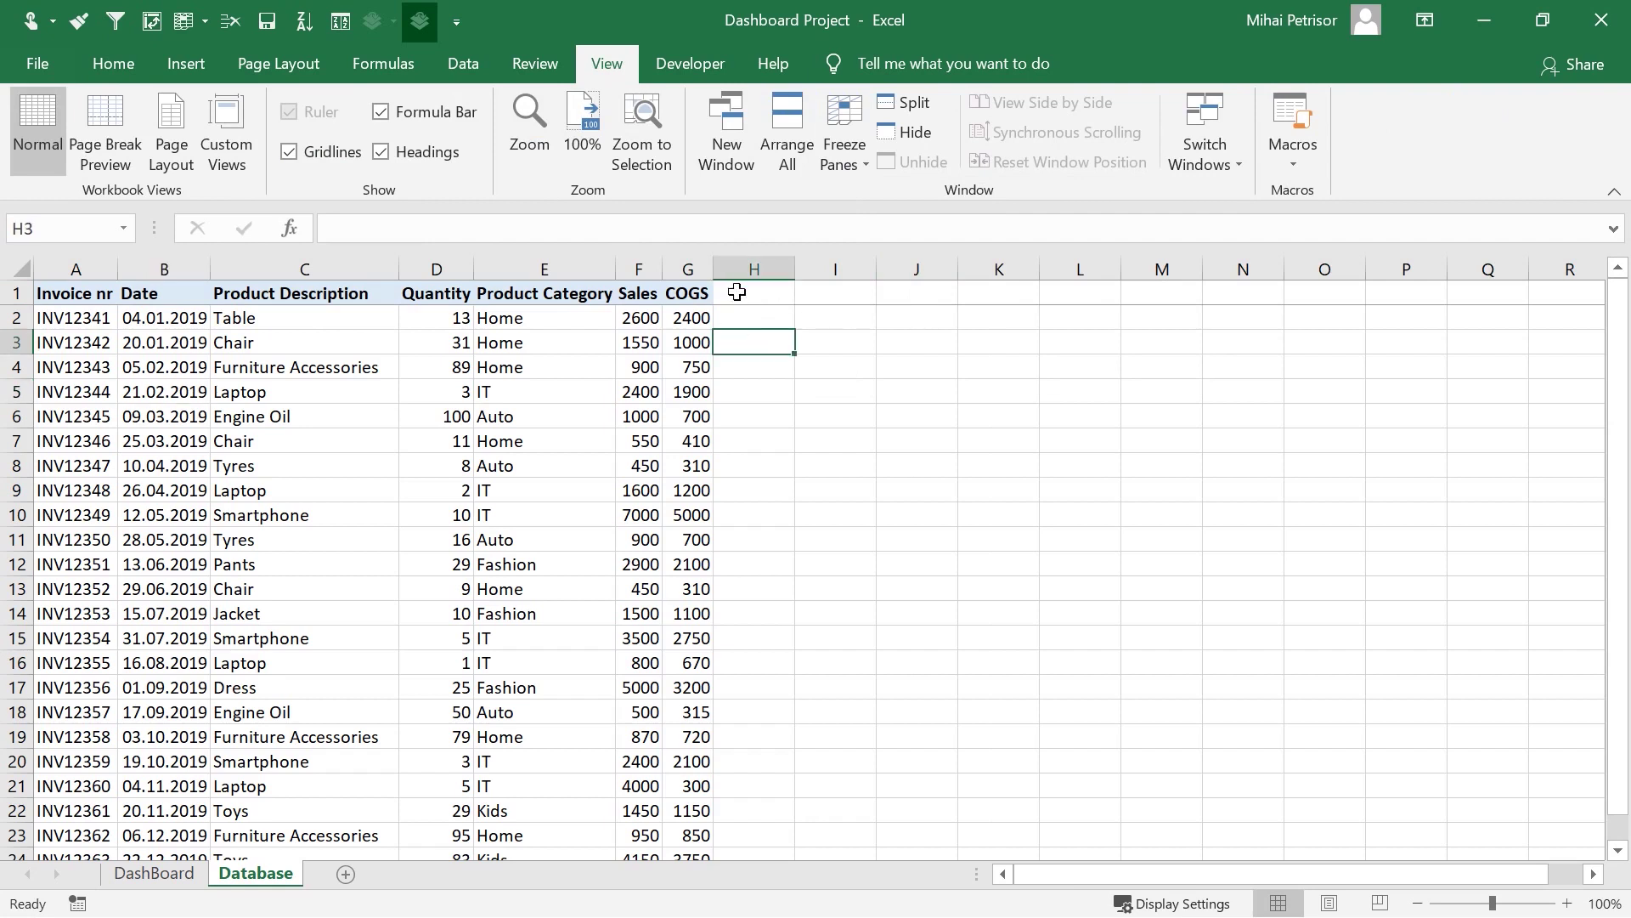
type("Mar")
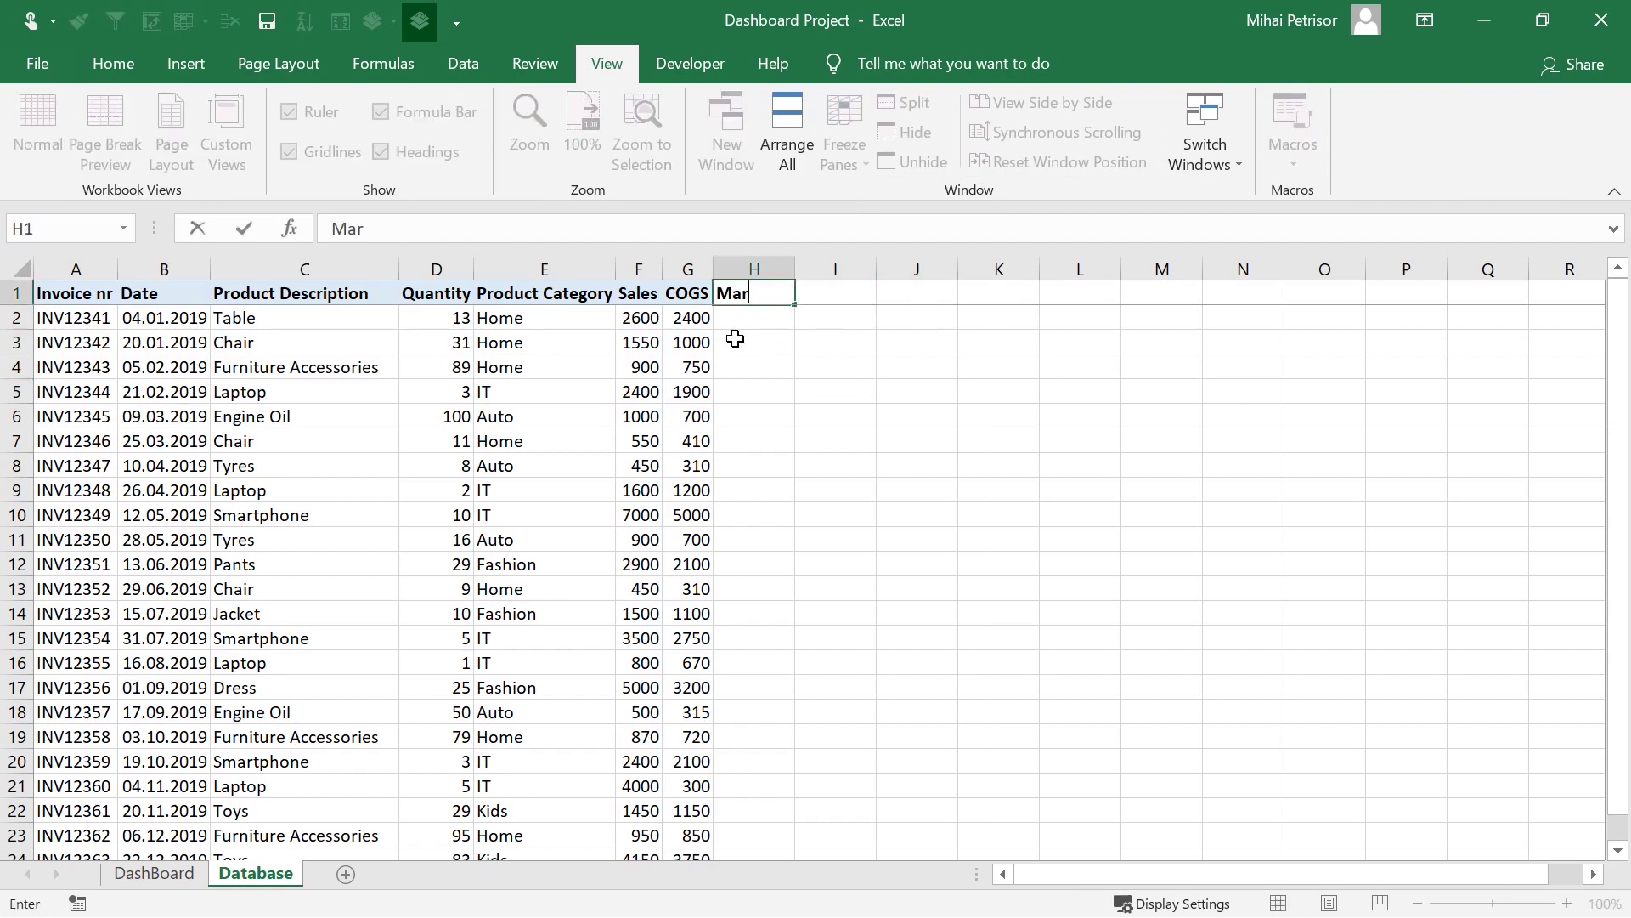
type("gin")
key("Return")
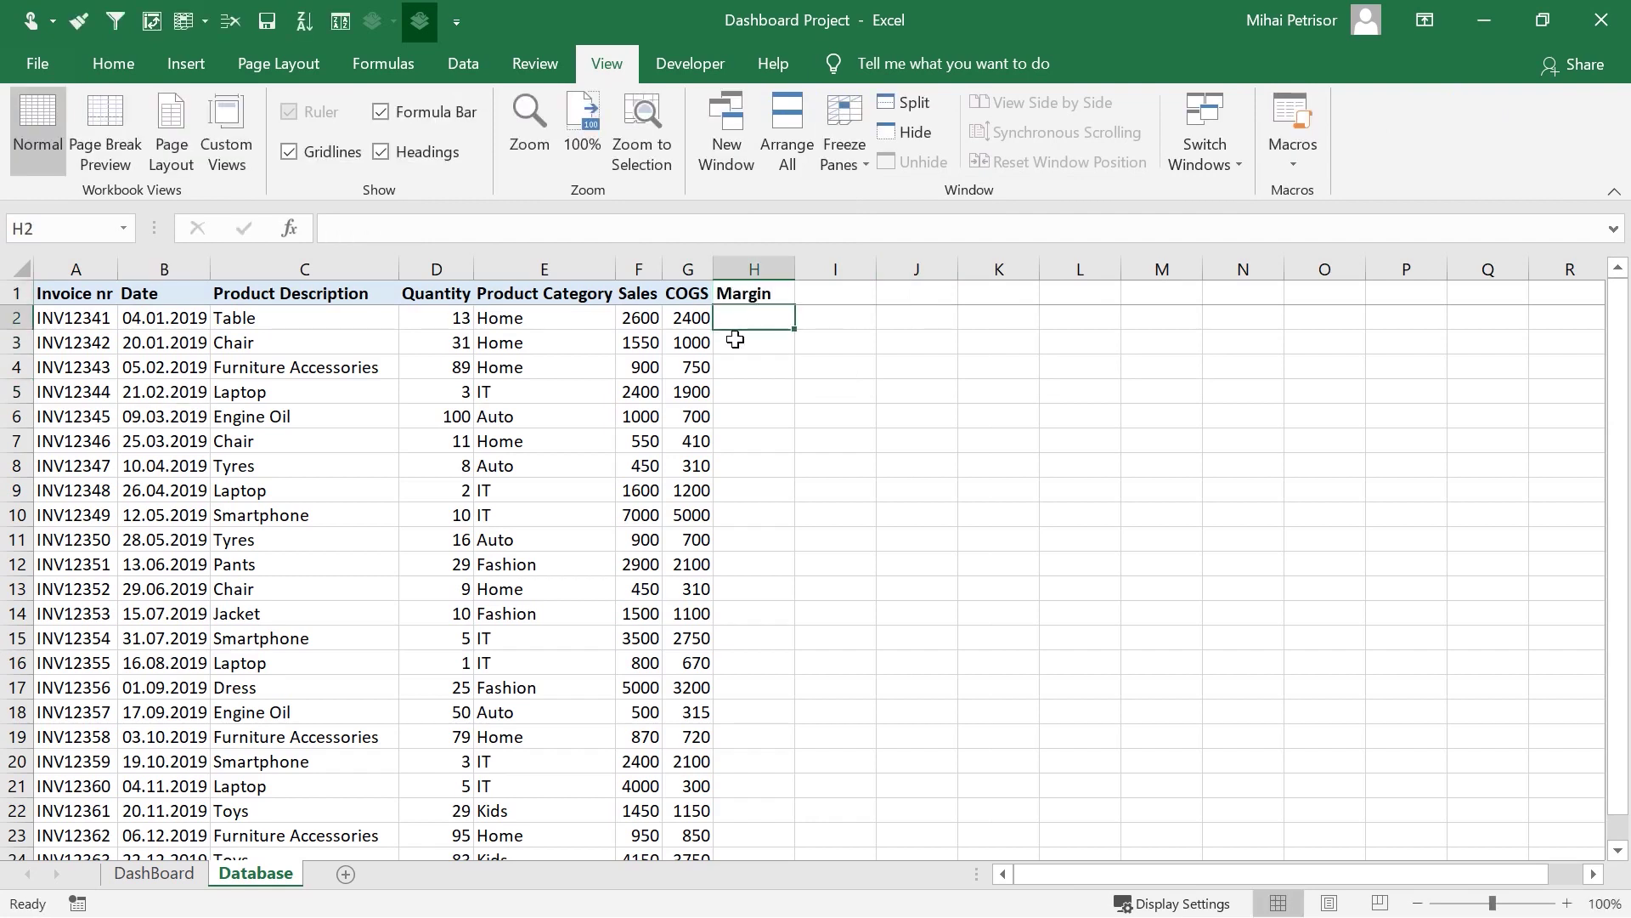
- Copy the COGS header's formatting onto the Margin header with Format Painter
left_click(698, 293)
left_click(113, 67)
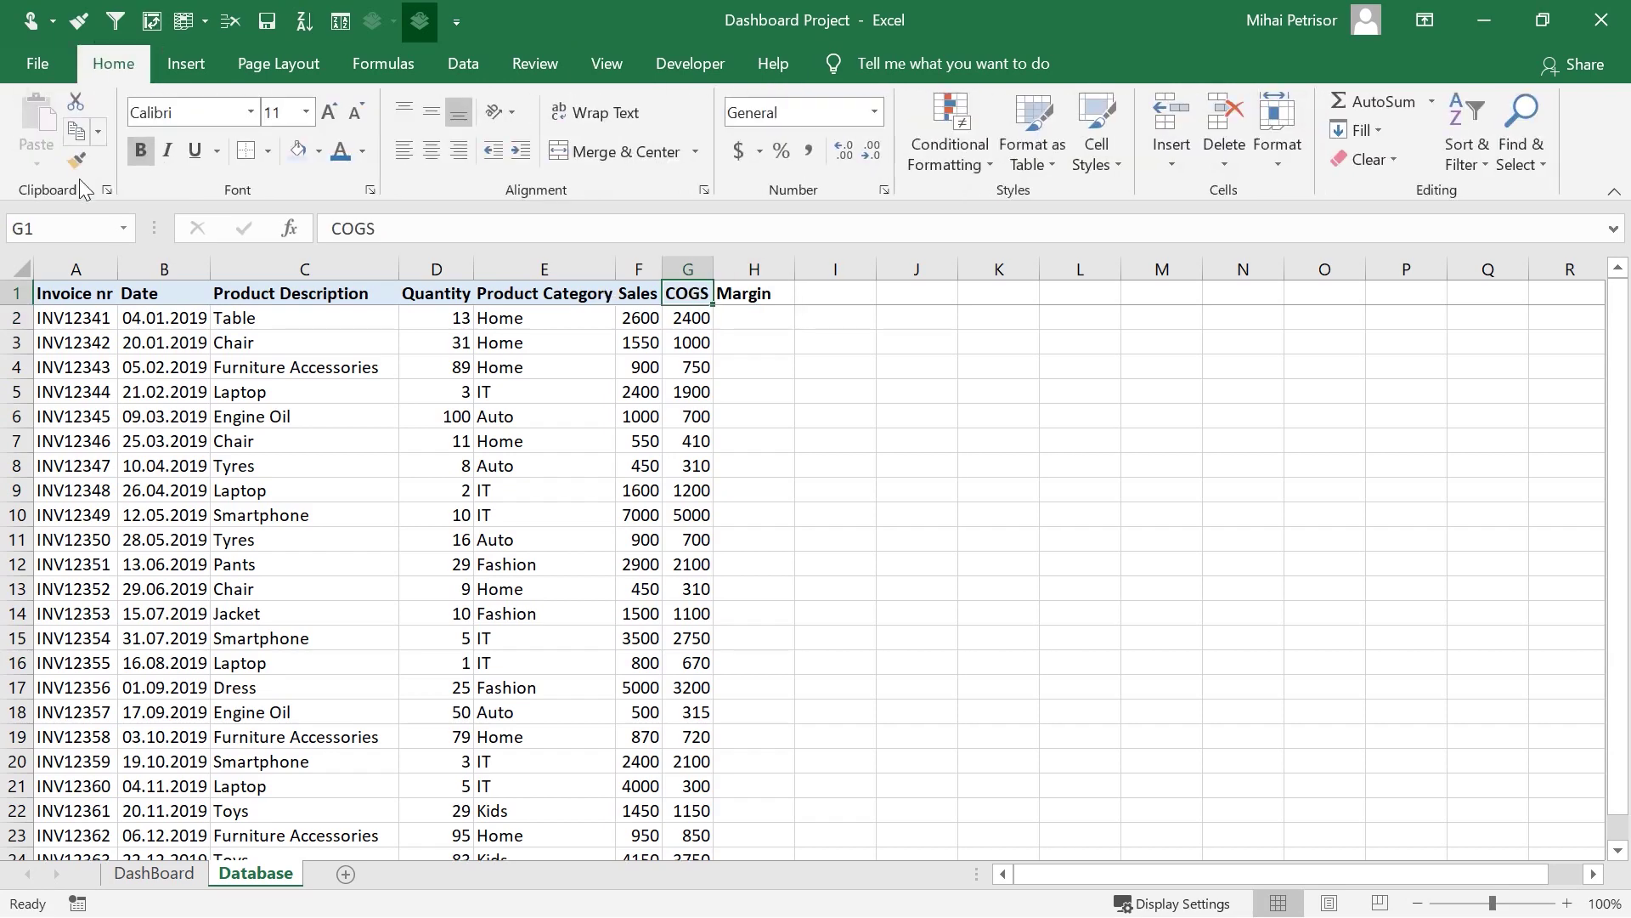
left_click(76, 160)
left_click(754, 295)
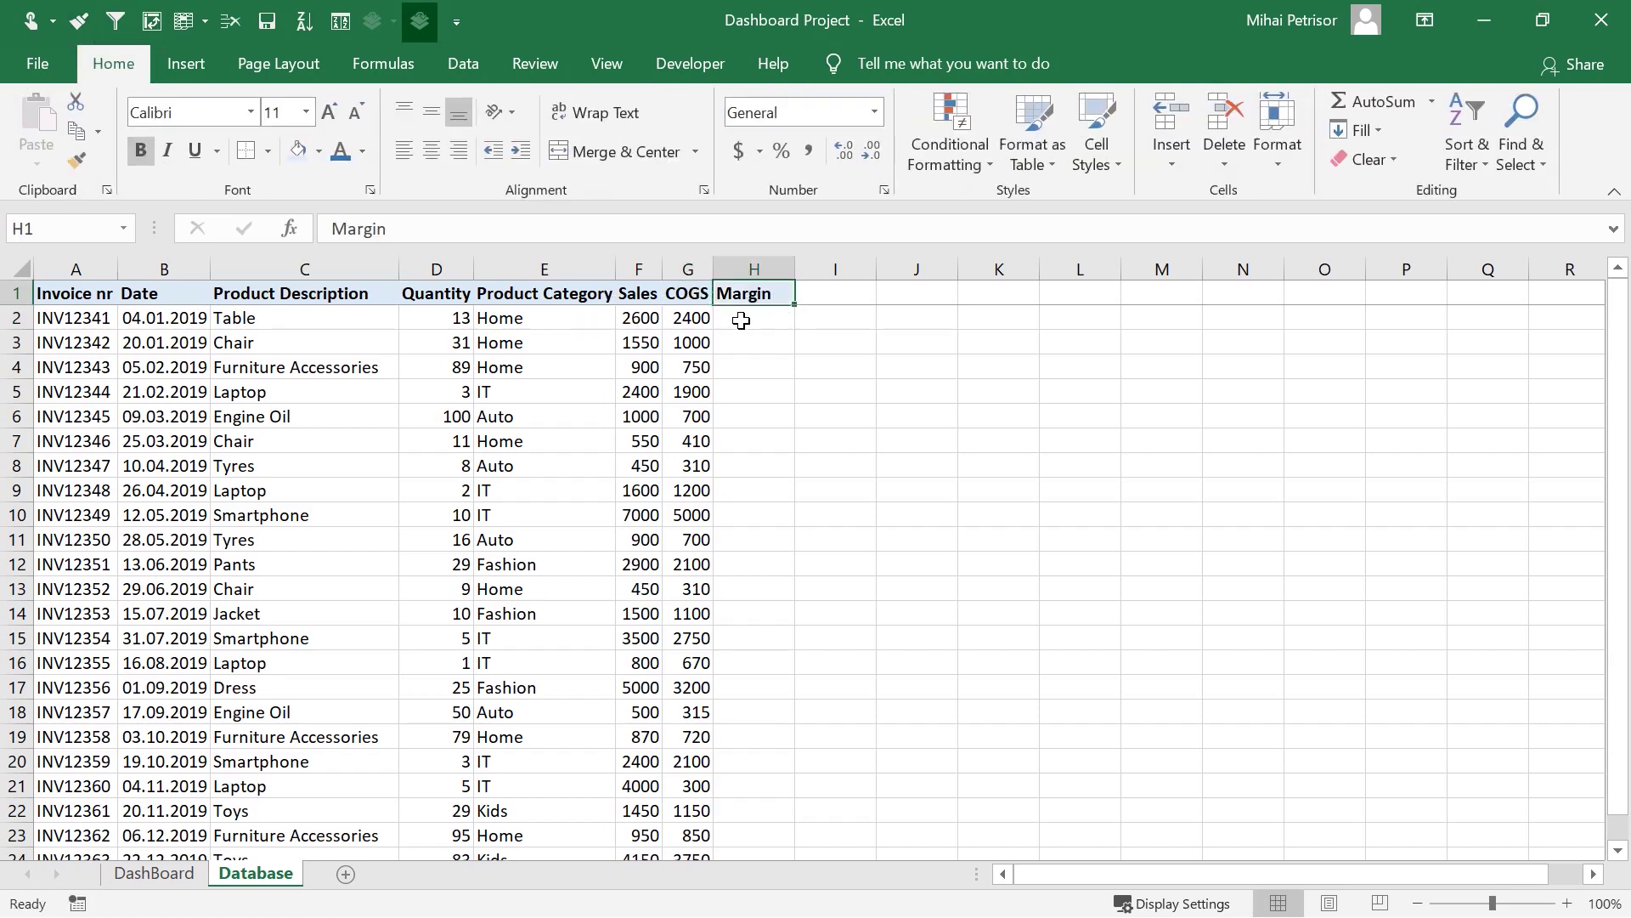
- Enter the formula =F2-G2 in cell H2 to calculate the margin as Sales minus COGS
left_click(737, 321)
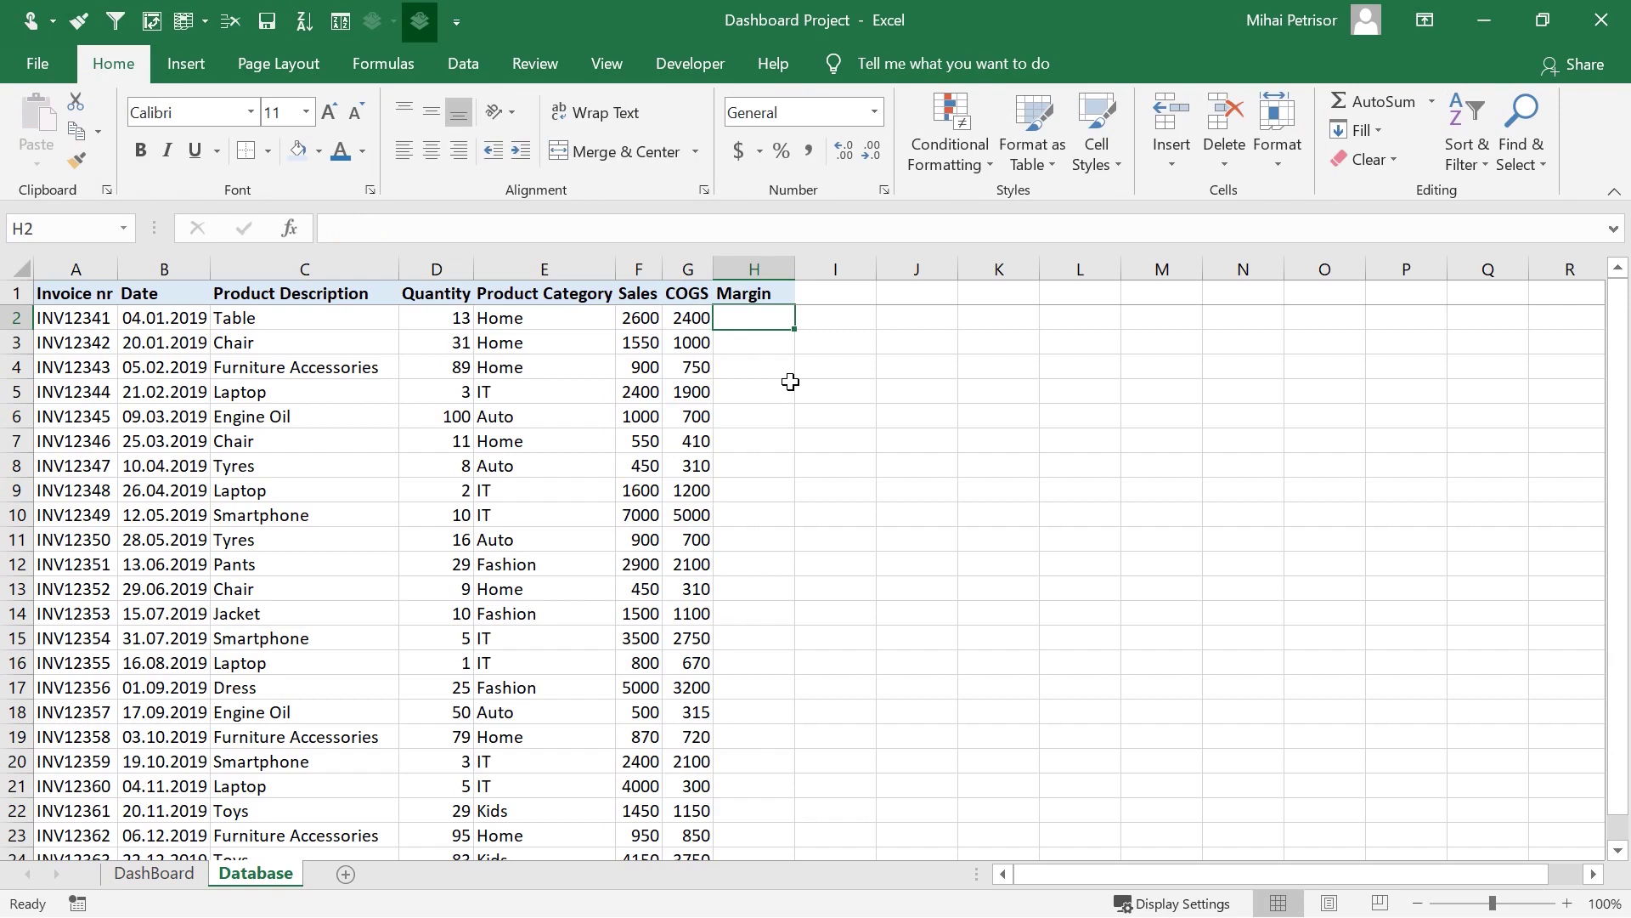
type("=")
left_click(644, 323)
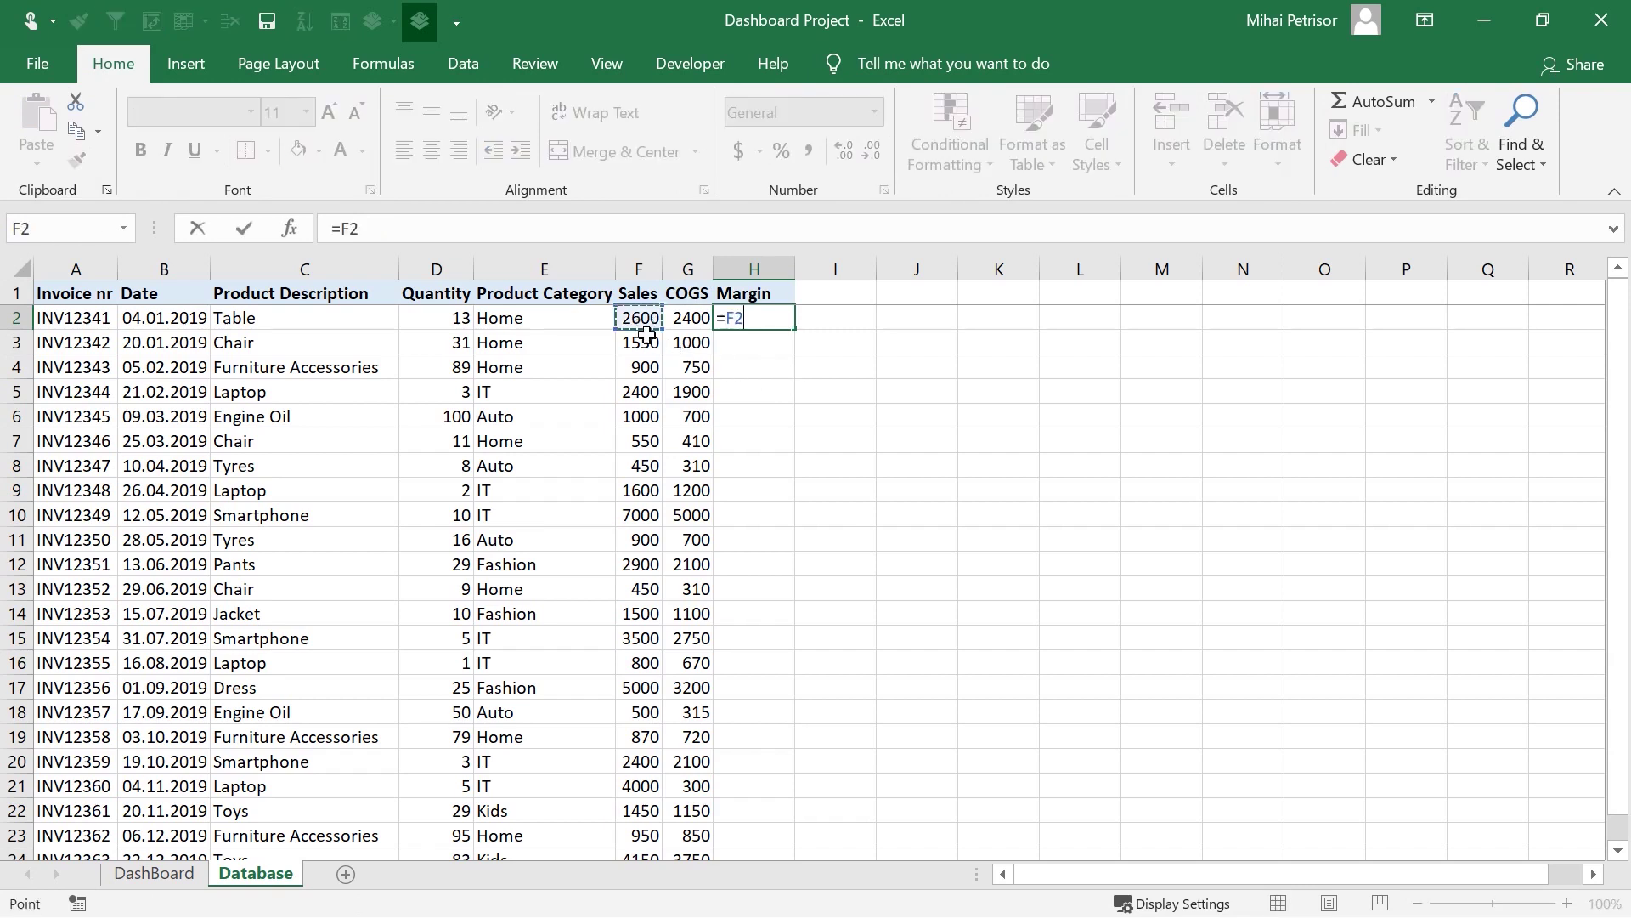
type("-")
left_click(695, 314)
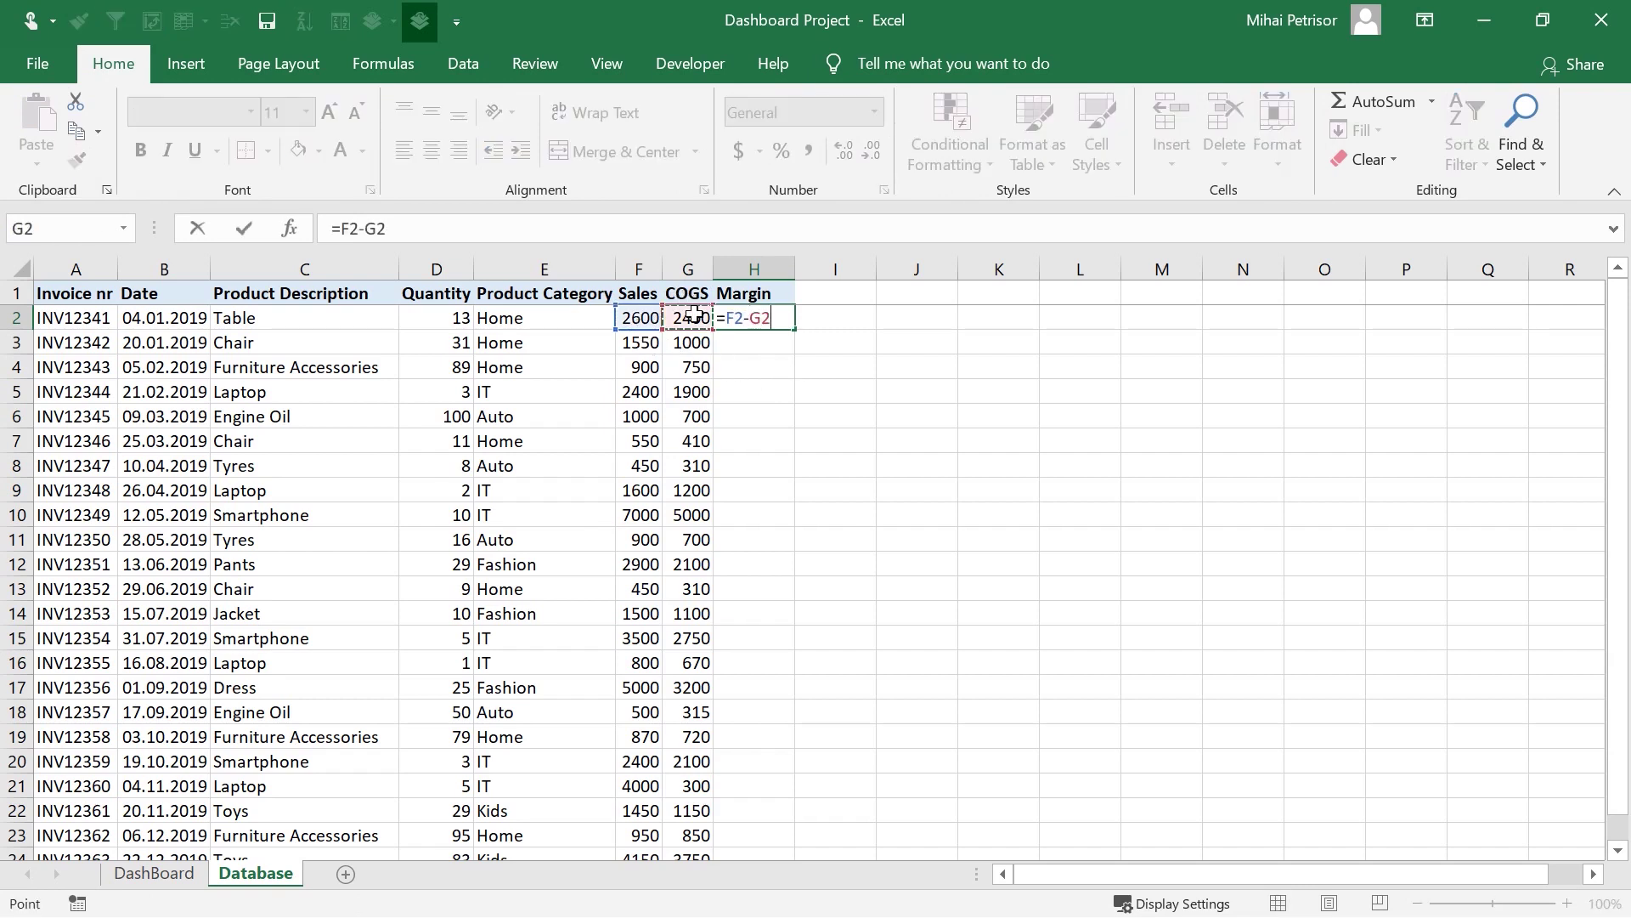
key("Return")
- Fill the margin formula from H2 down to the last data row and narrow column H to fit
left_click(786, 319)
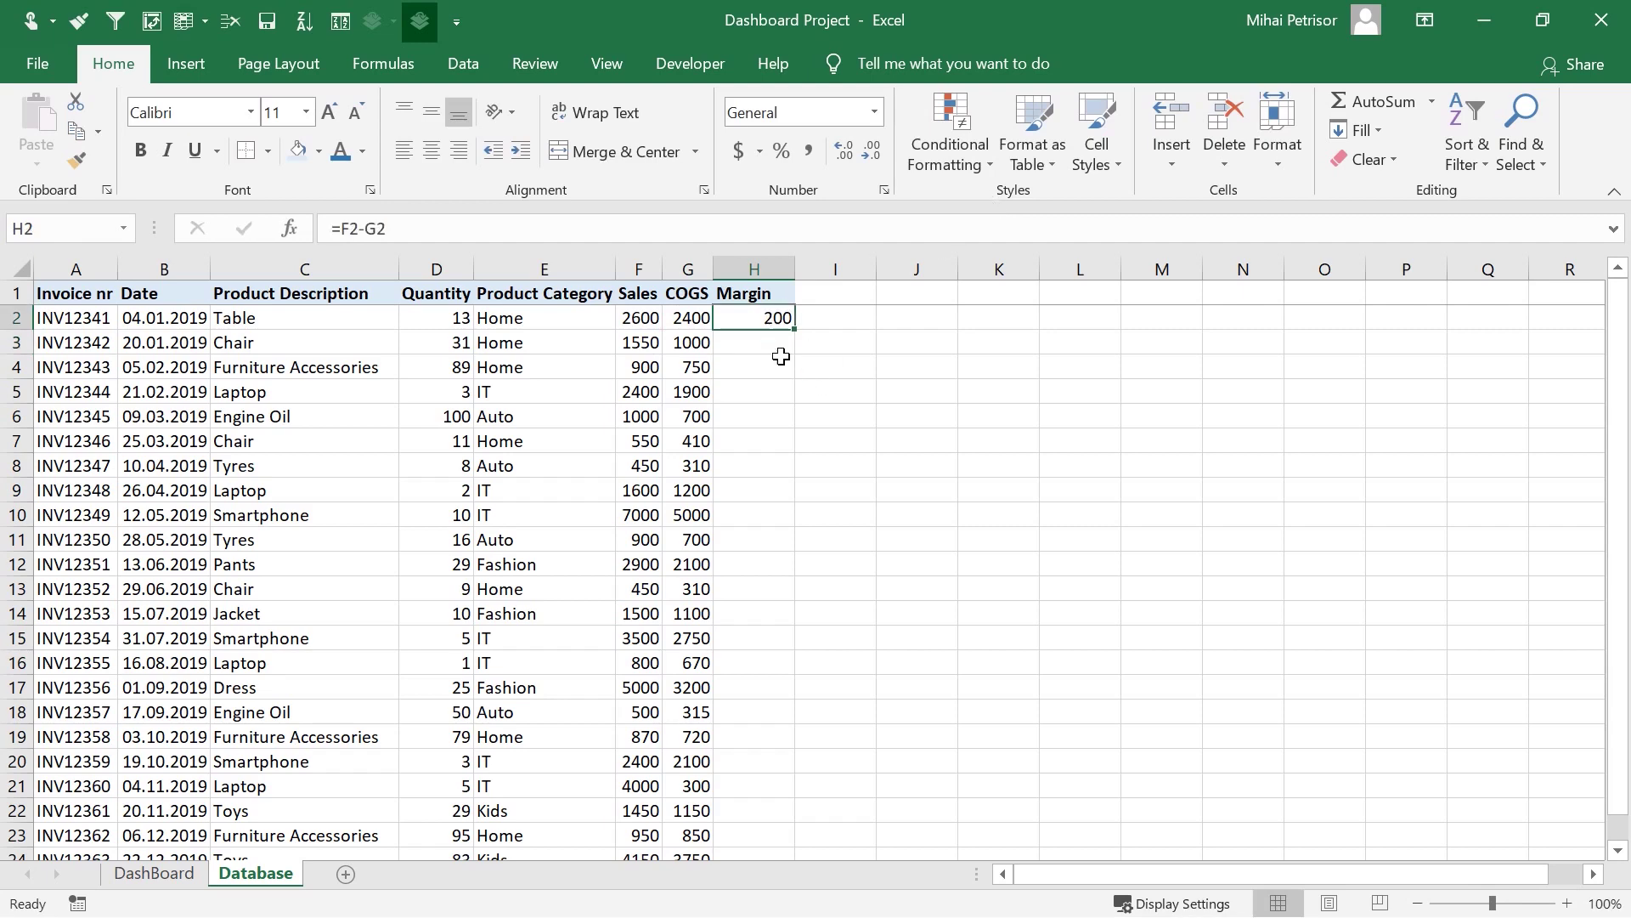
double_click(798, 330)
left_click_drag(794, 269, 776, 269)
left_click(813, 389)
left_click(769, 344)
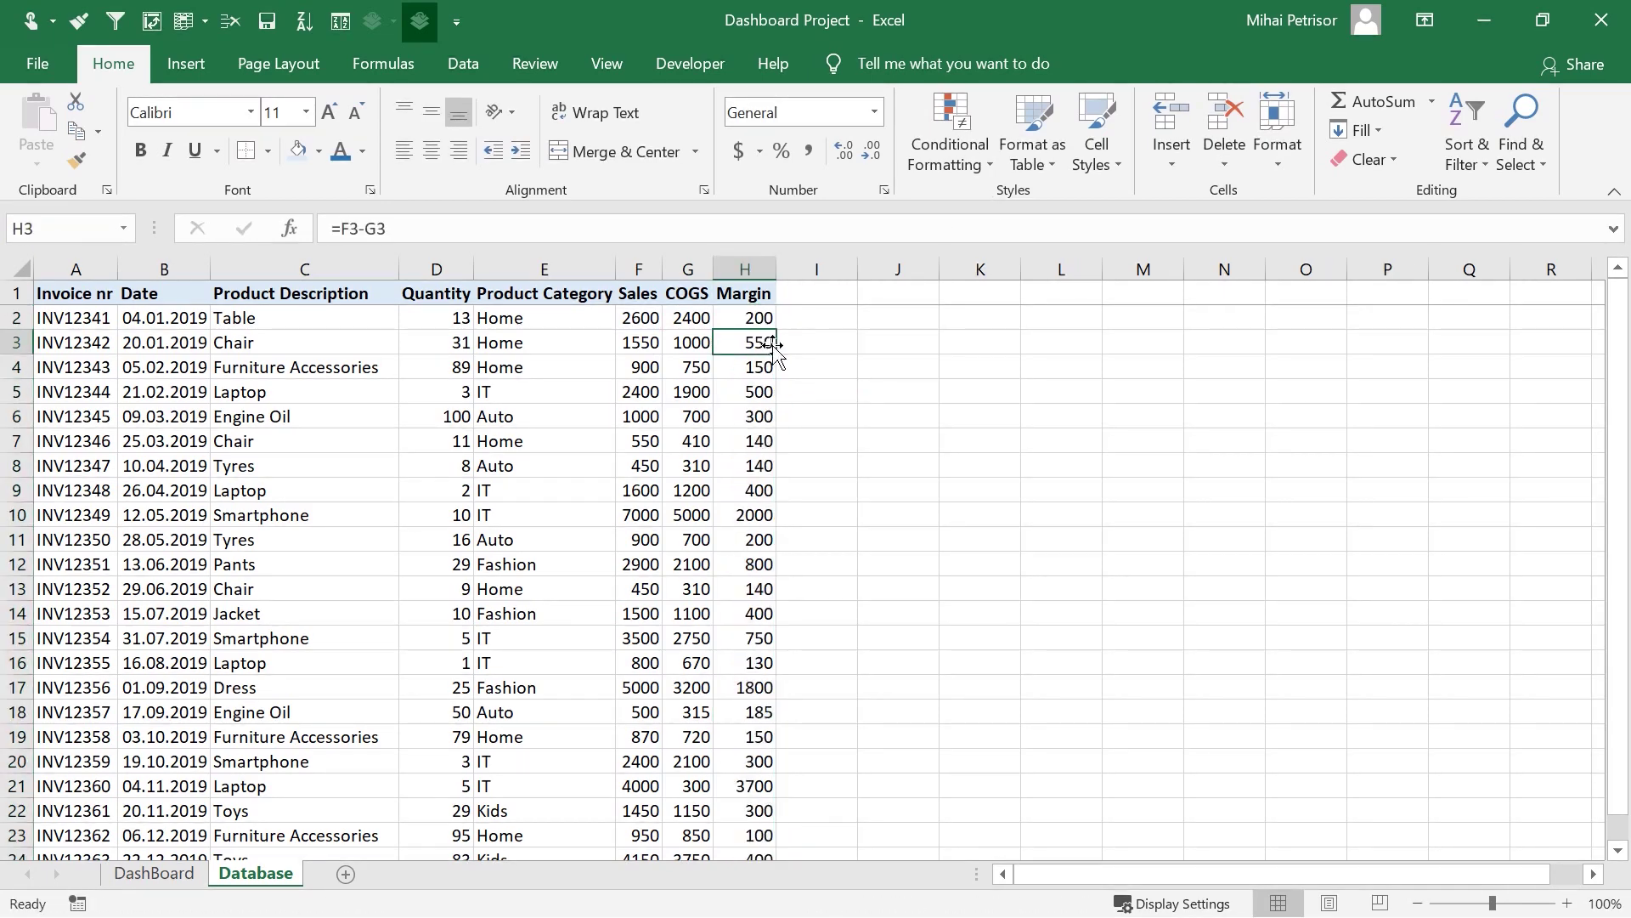
- Look through the Database rows, and widen column I on the DashBoard sheet to fit the Product Margin Top label
left_click(820, 294)
left_click(325, 366)
scroll(434, 451, "down", 2)
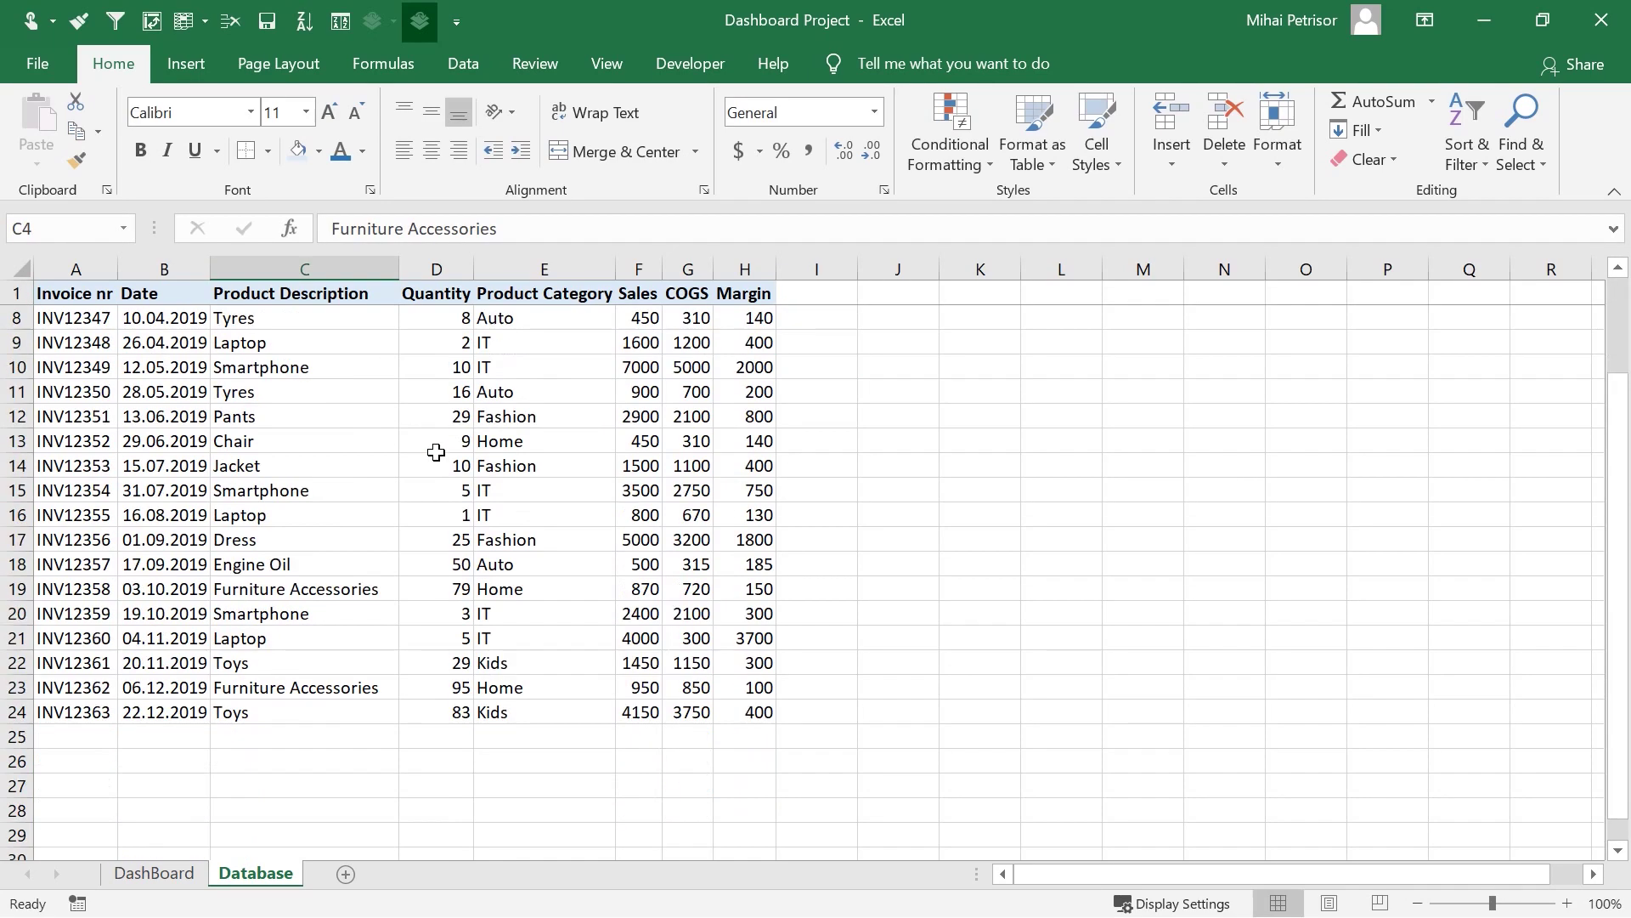
scroll(436, 452, "up", 1)
scroll(435, 452, "up", 1)
left_click(160, 875)
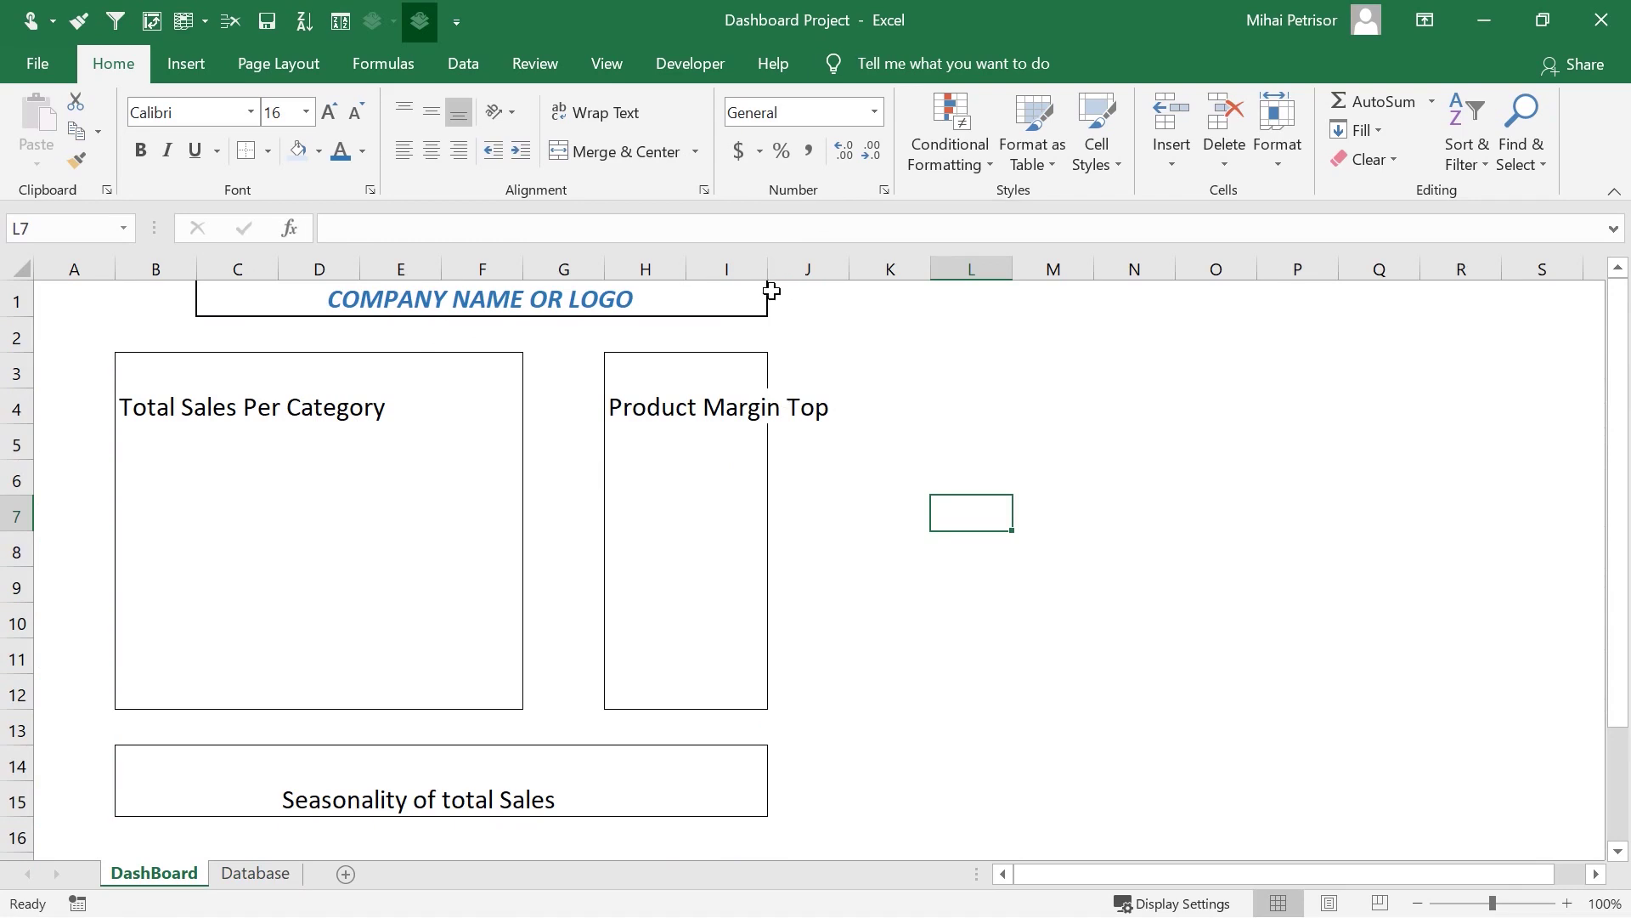
left_click_drag(772, 273, 834, 272)
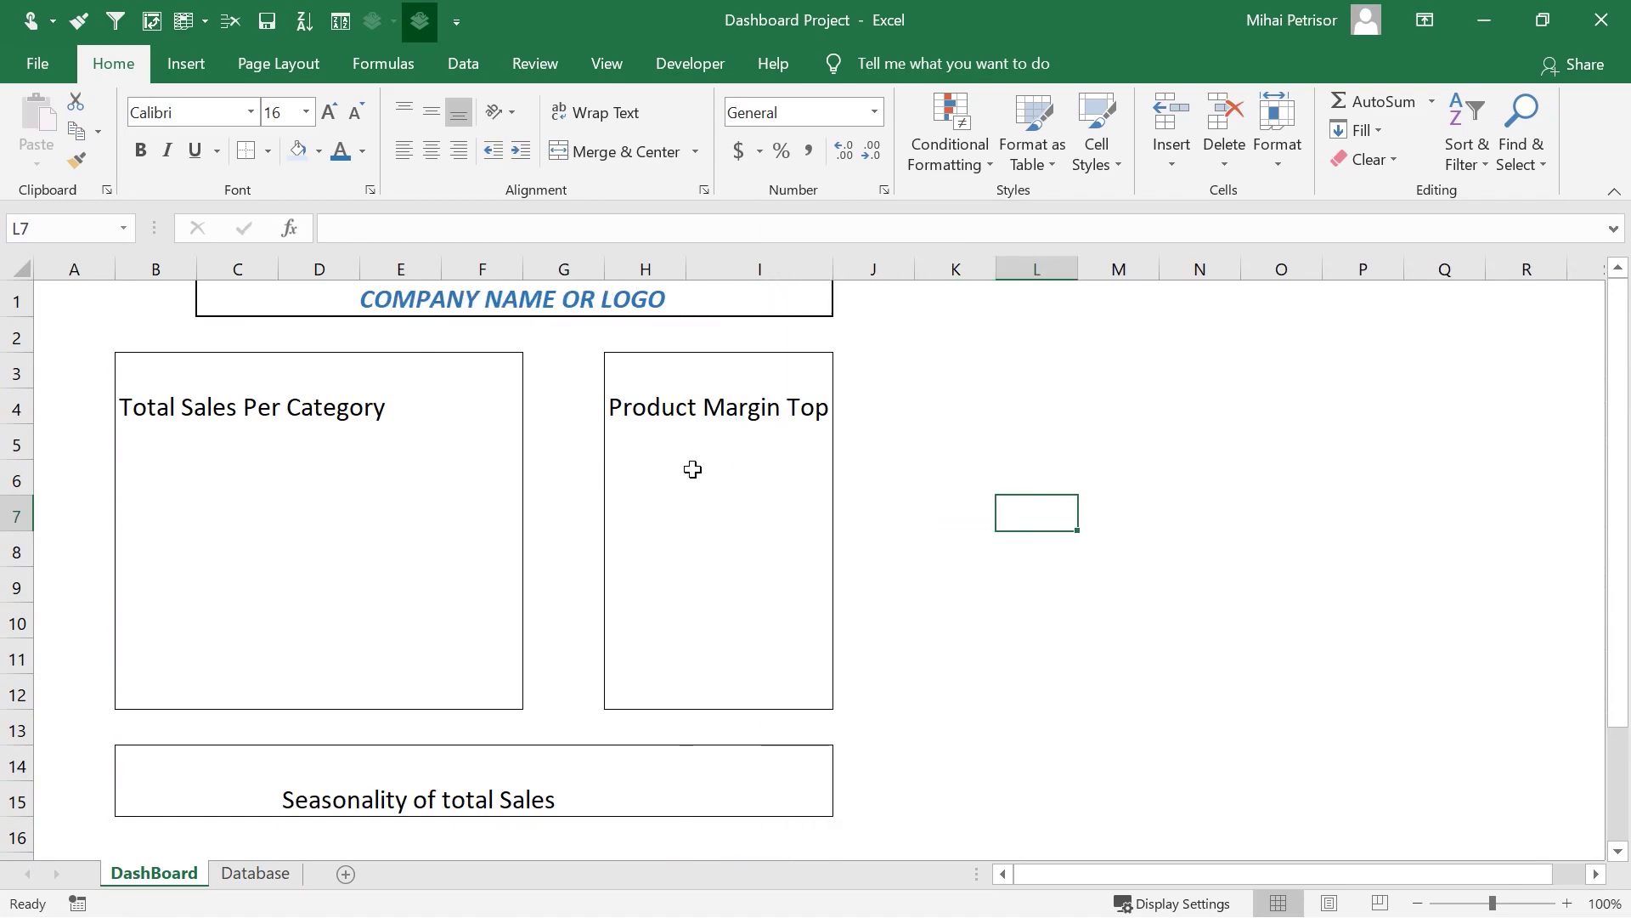
- Compare the DashBoard's category sales and product margin labels with the Product Category, Sales and Margin columns of the Database sheet
left_click(672, 410)
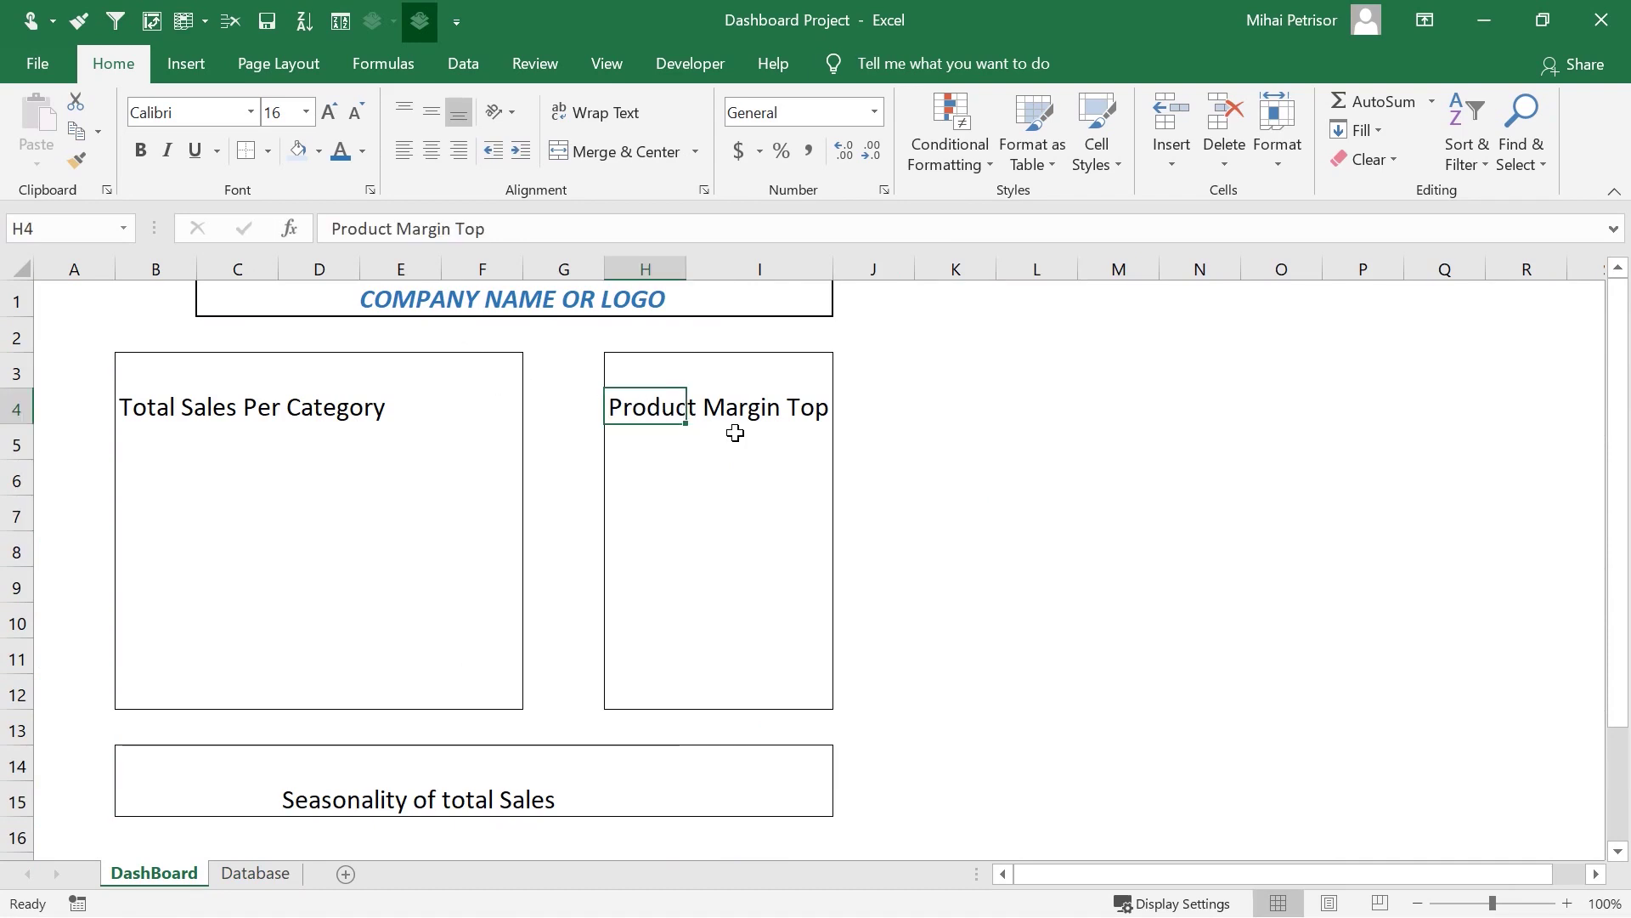
left_click(299, 409)
left_click(187, 410)
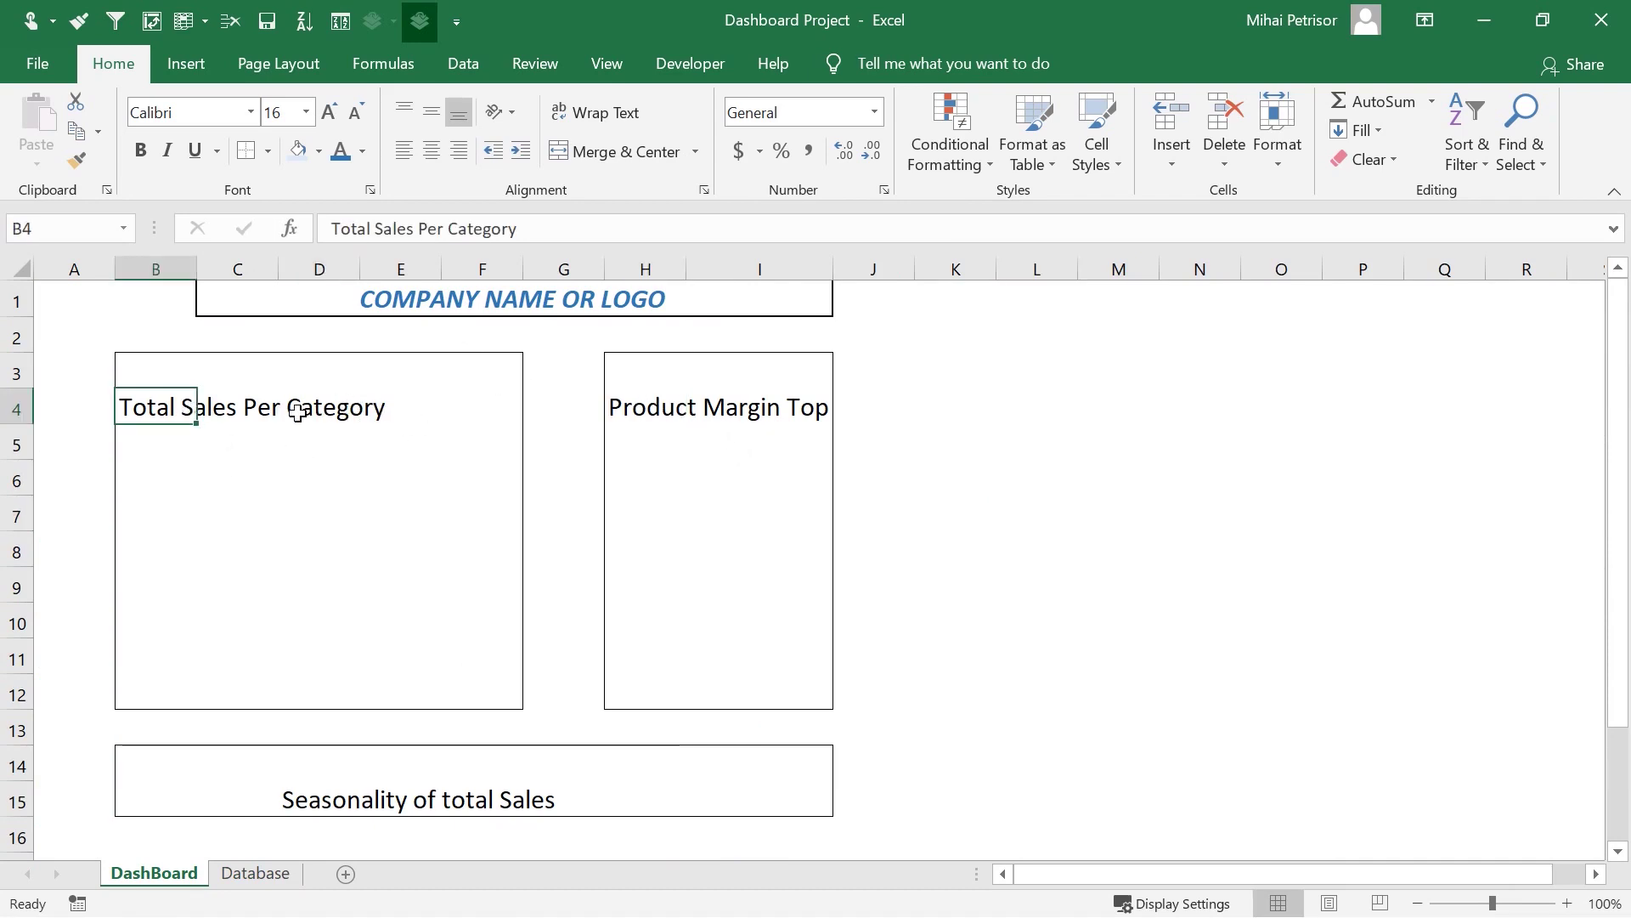
left_click(263, 872)
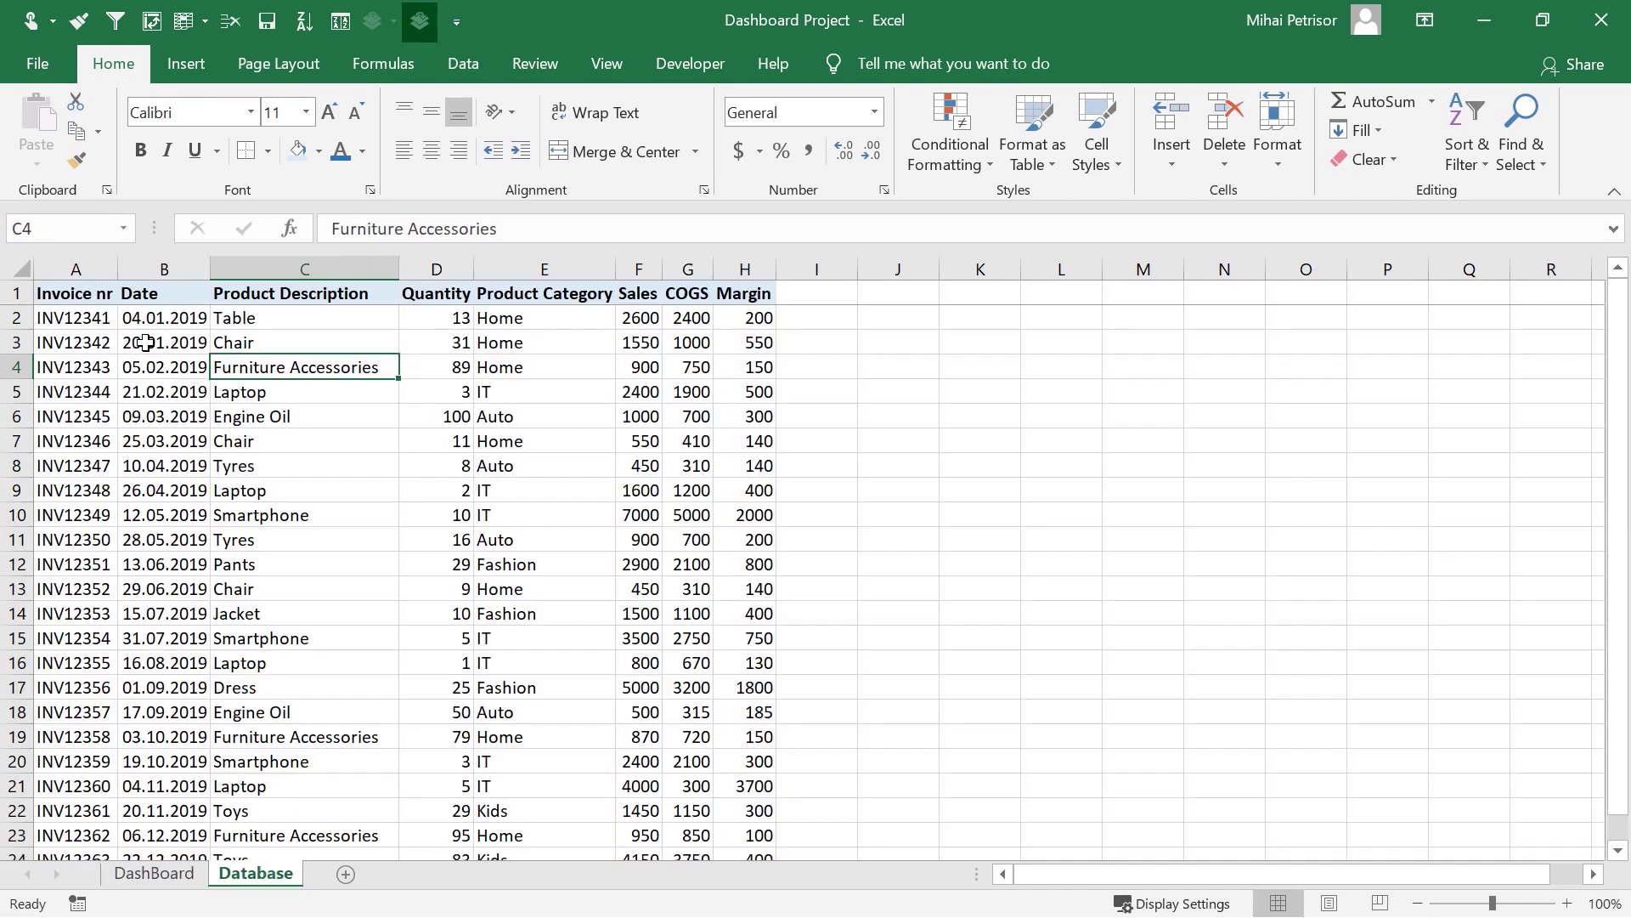
left_click(535, 269)
left_click(639, 269)
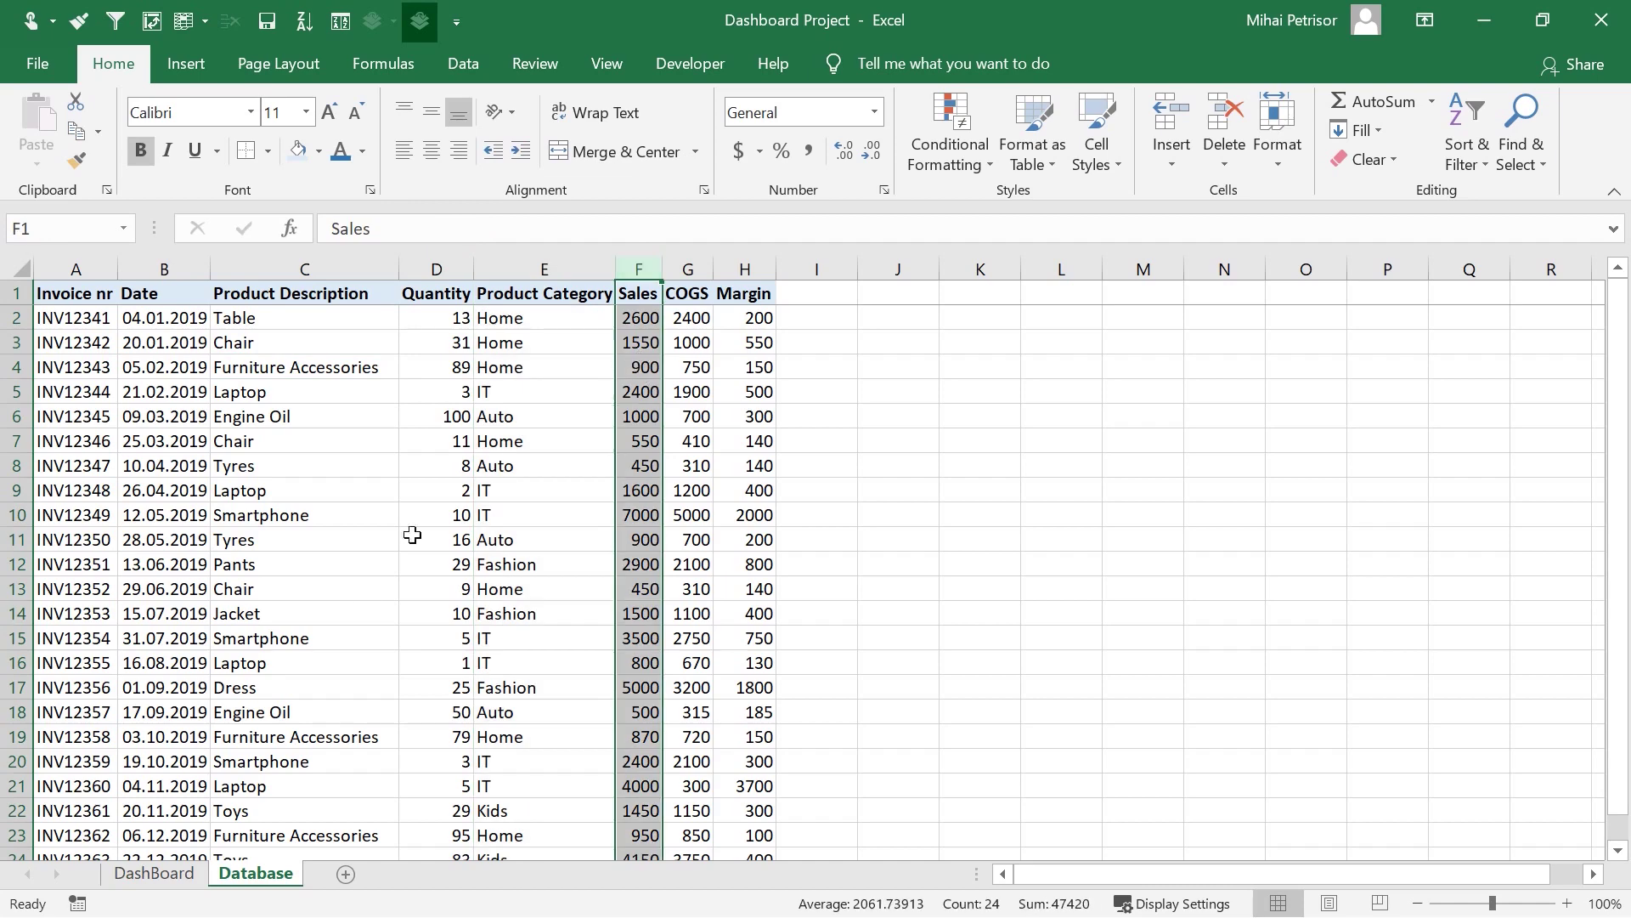
left_click(187, 883)
left_click(334, 515)
left_click(680, 408)
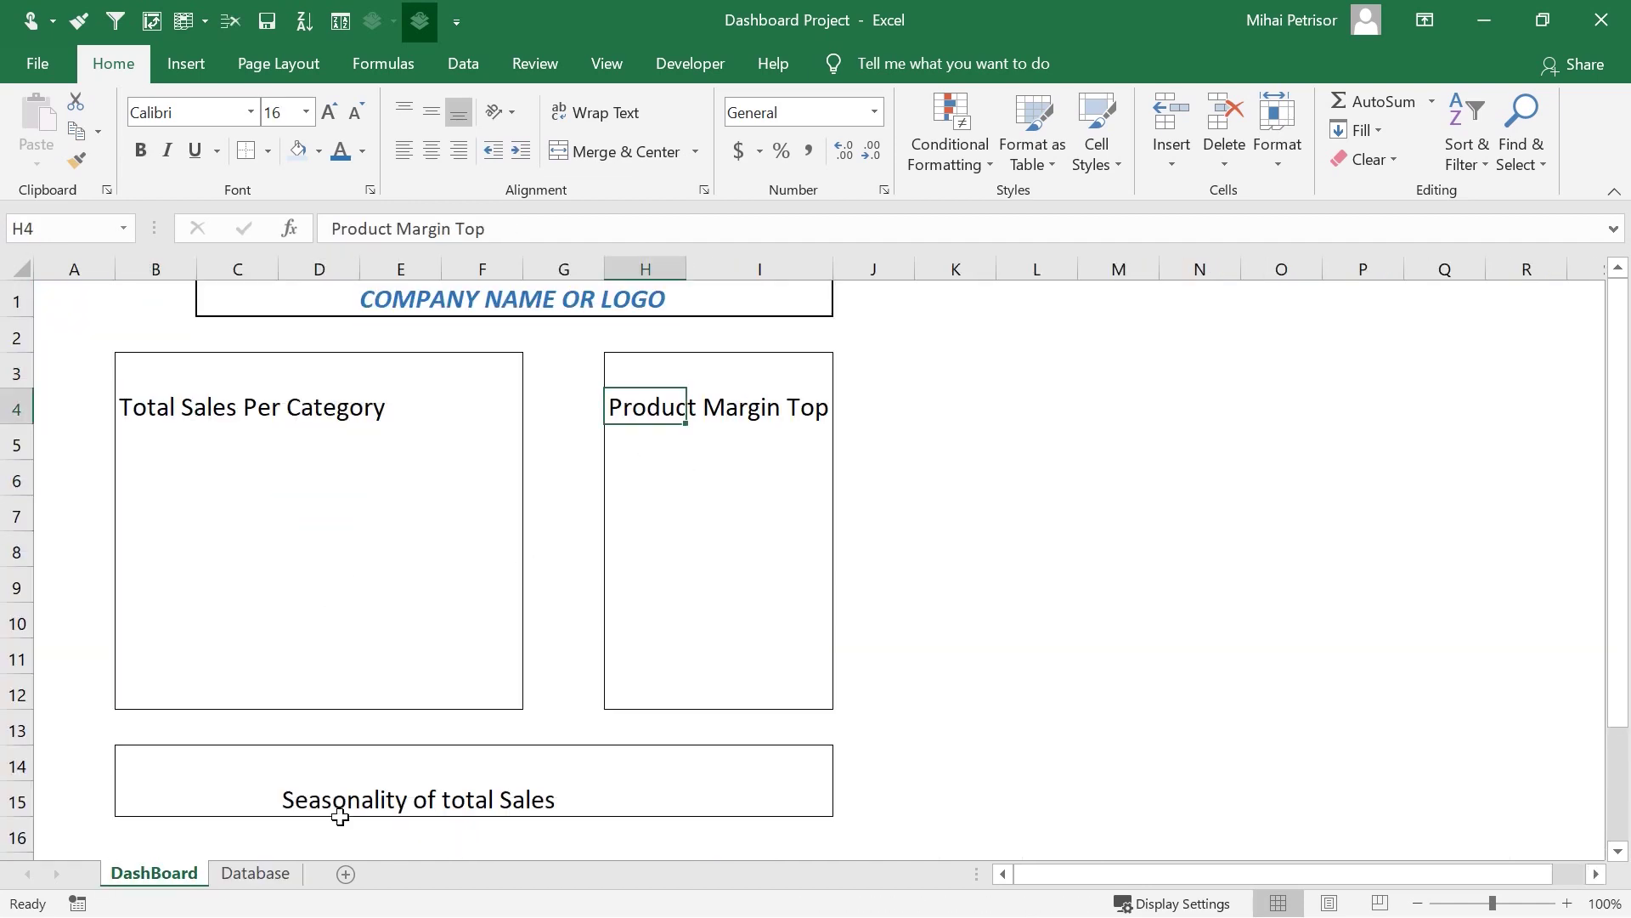
left_click(255, 875)
left_click(746, 268)
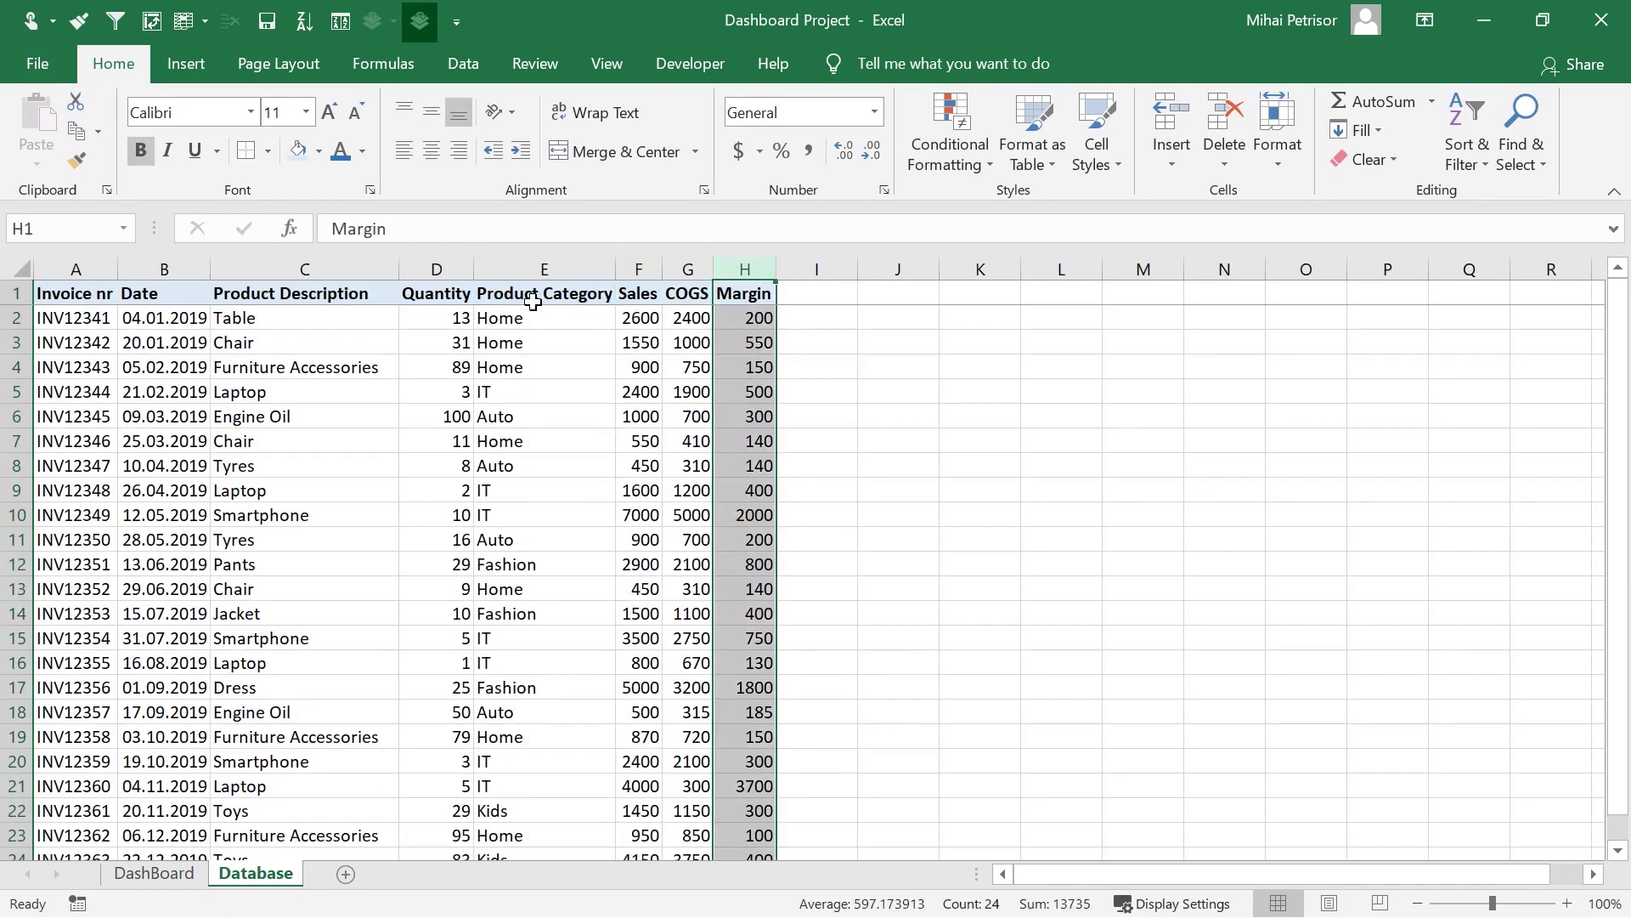
- Compare the DashBoard's Seasonality of total Sales label with the Date and Product Description columns of the Database sheet
left_click(343, 269)
left_click(154, 873)
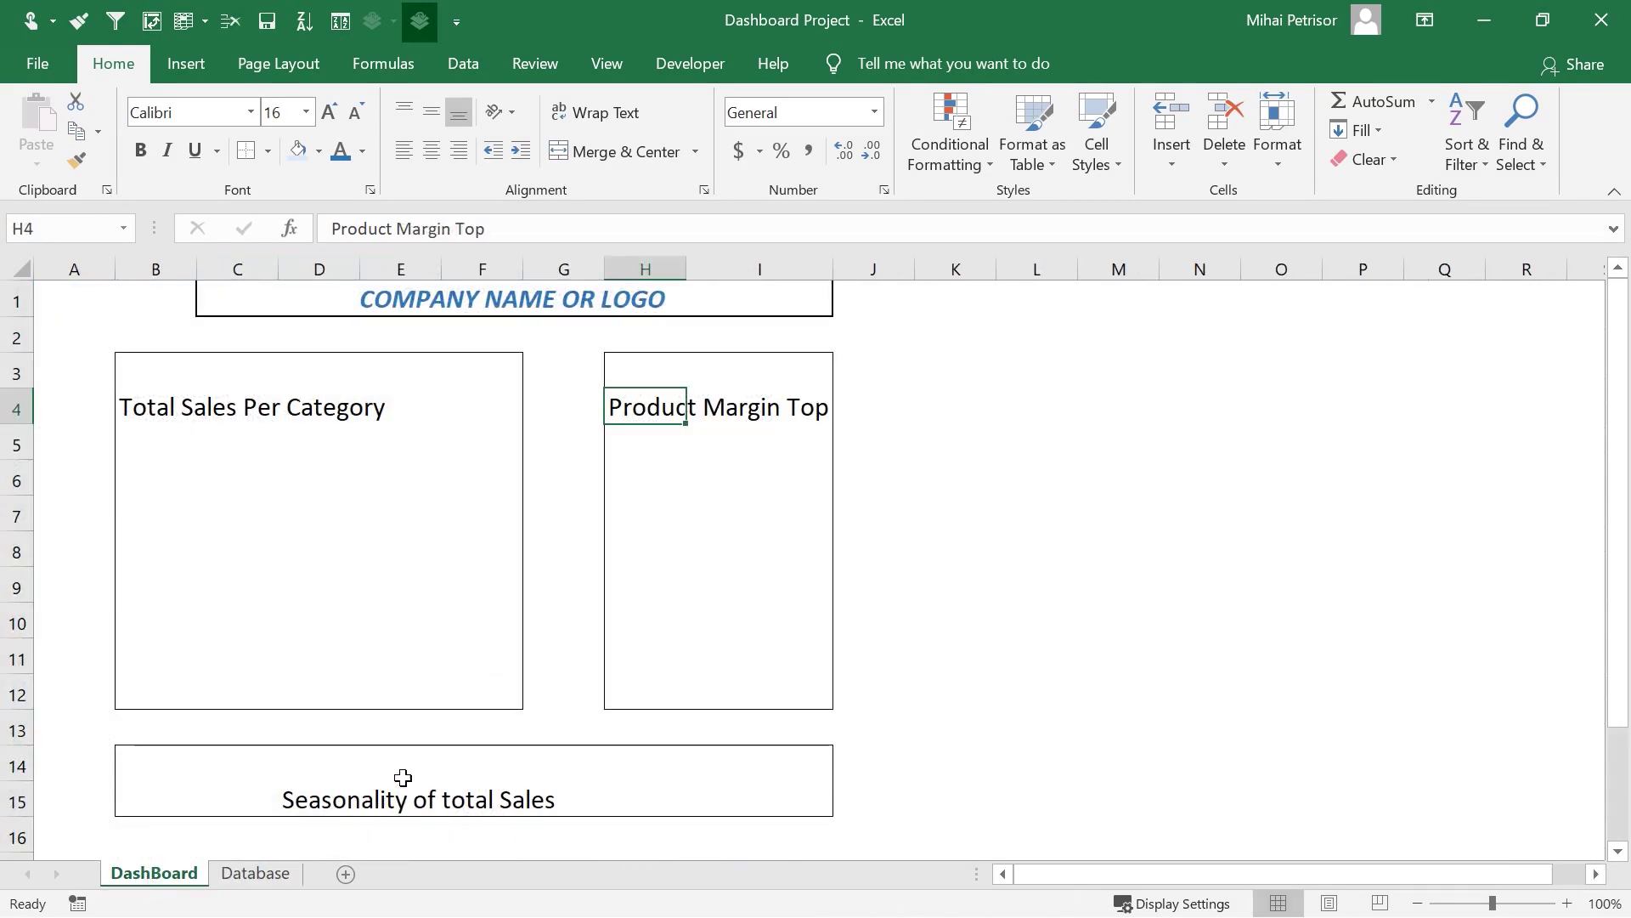
left_click(314, 789)
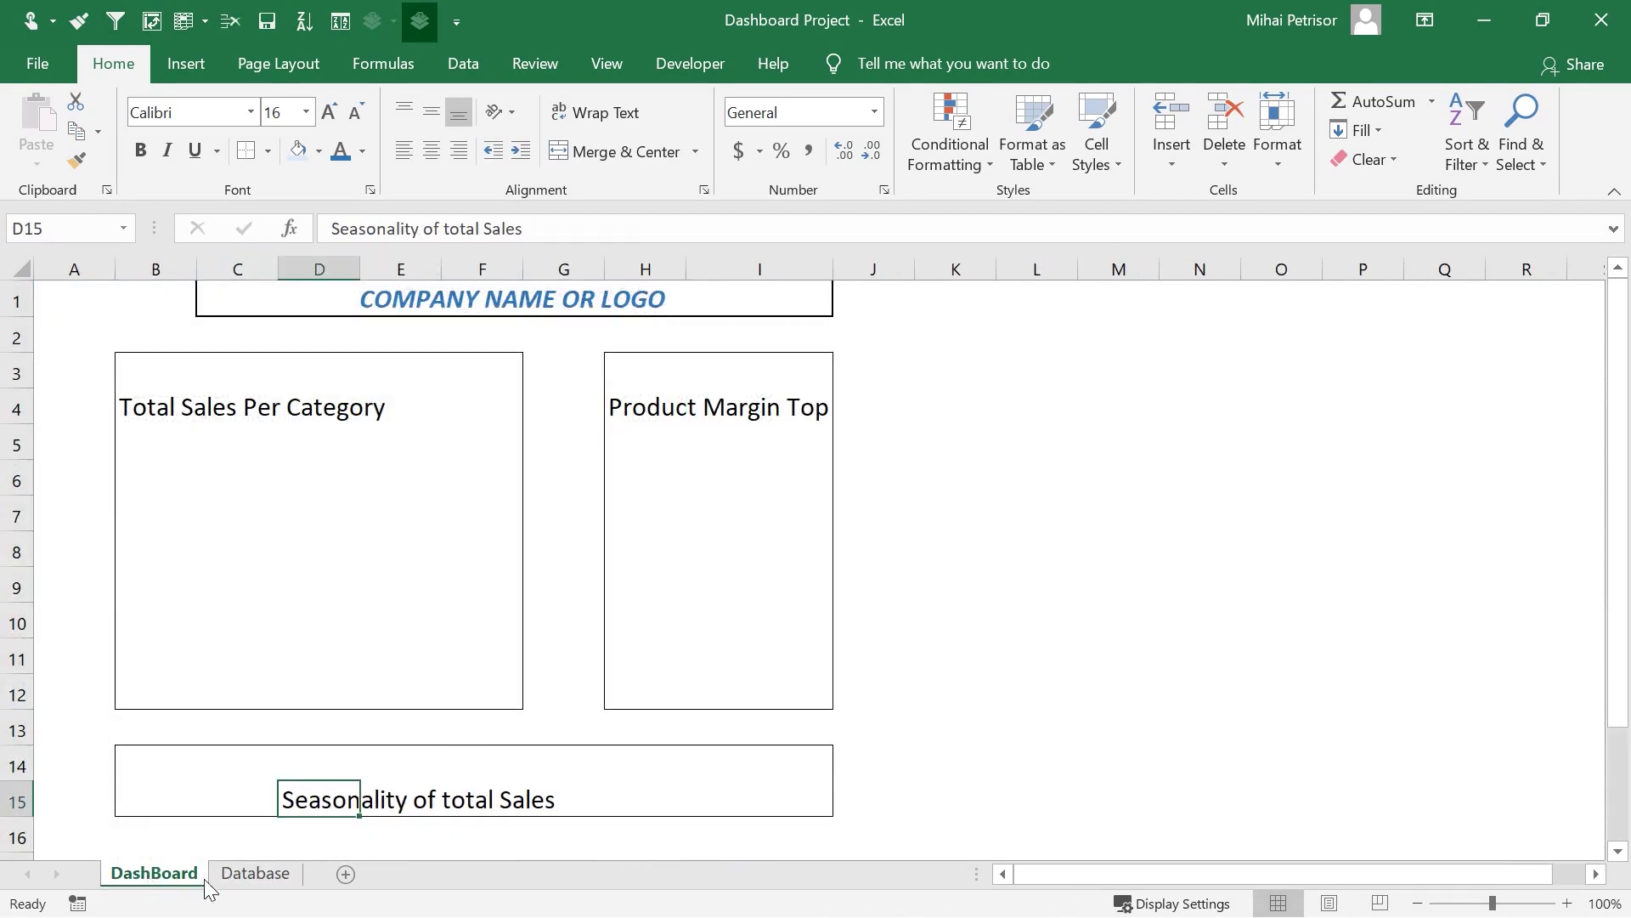
left_click(255, 873)
left_click(335, 345)
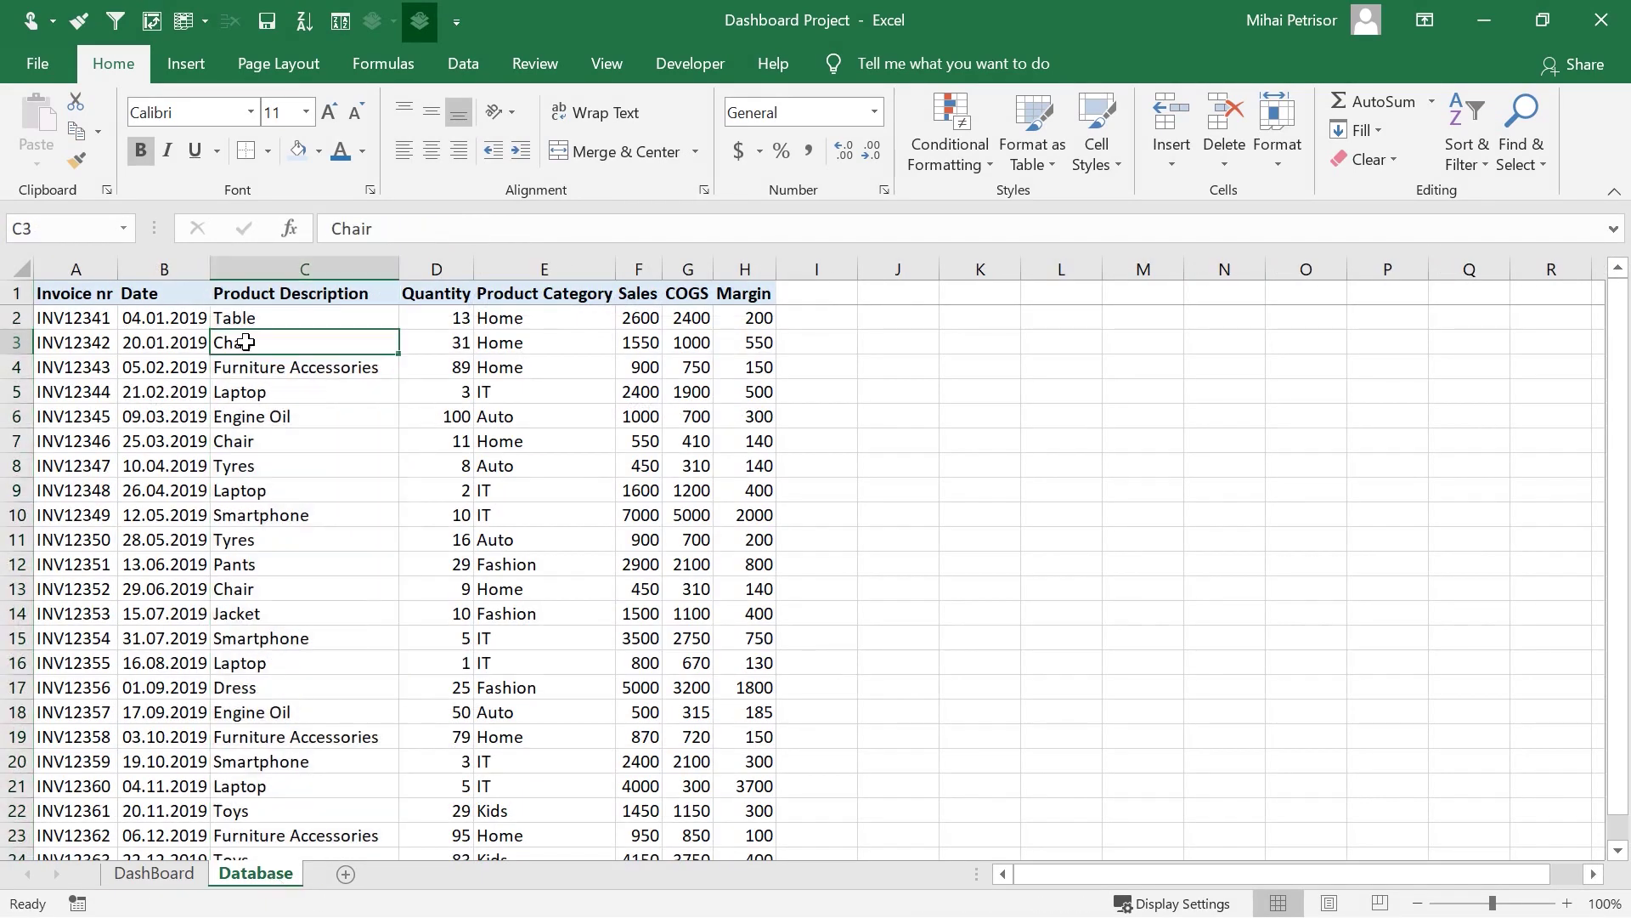
left_click(168, 316)
scroll(161, 467, "down", 2)
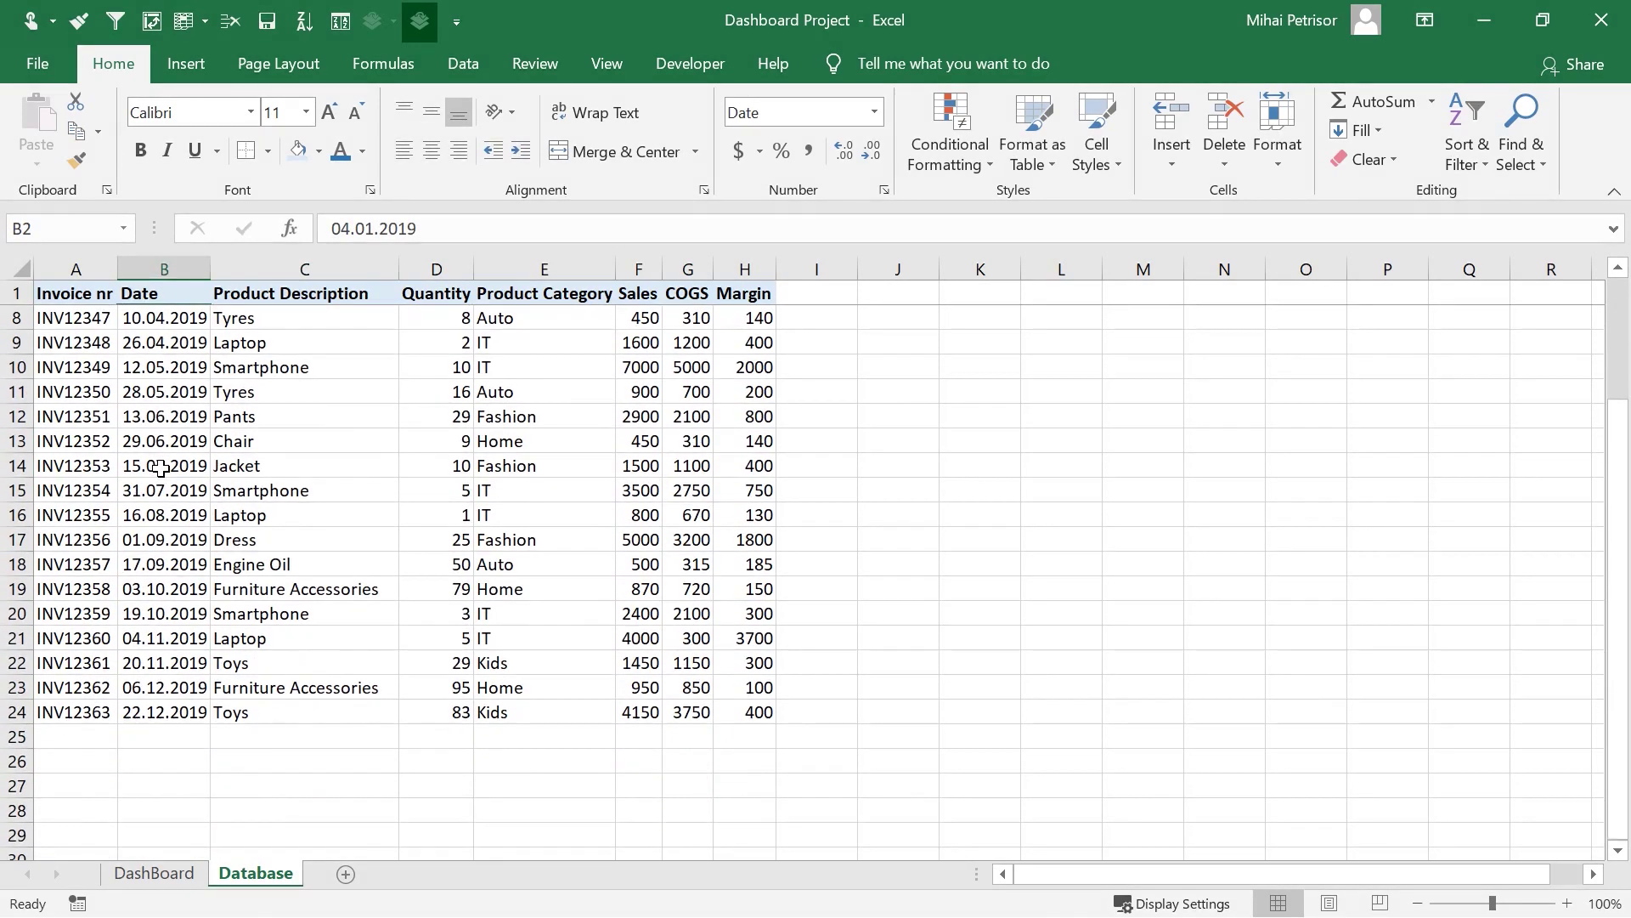
scroll(161, 468, "up", 2)
left_click(156, 446)
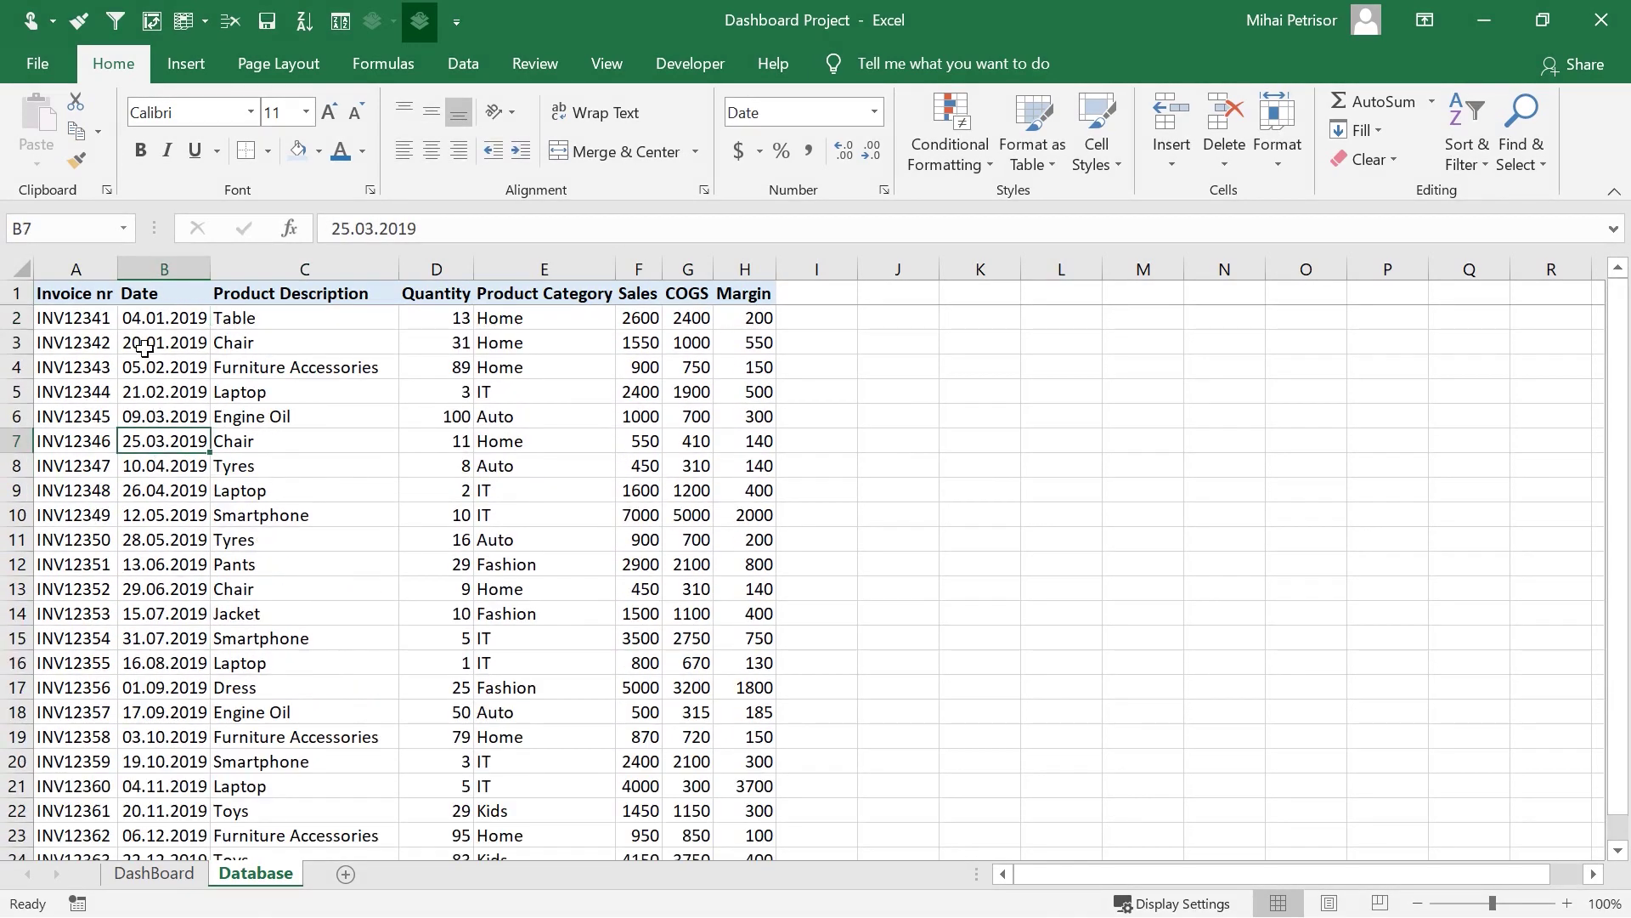
left_click(153, 873)
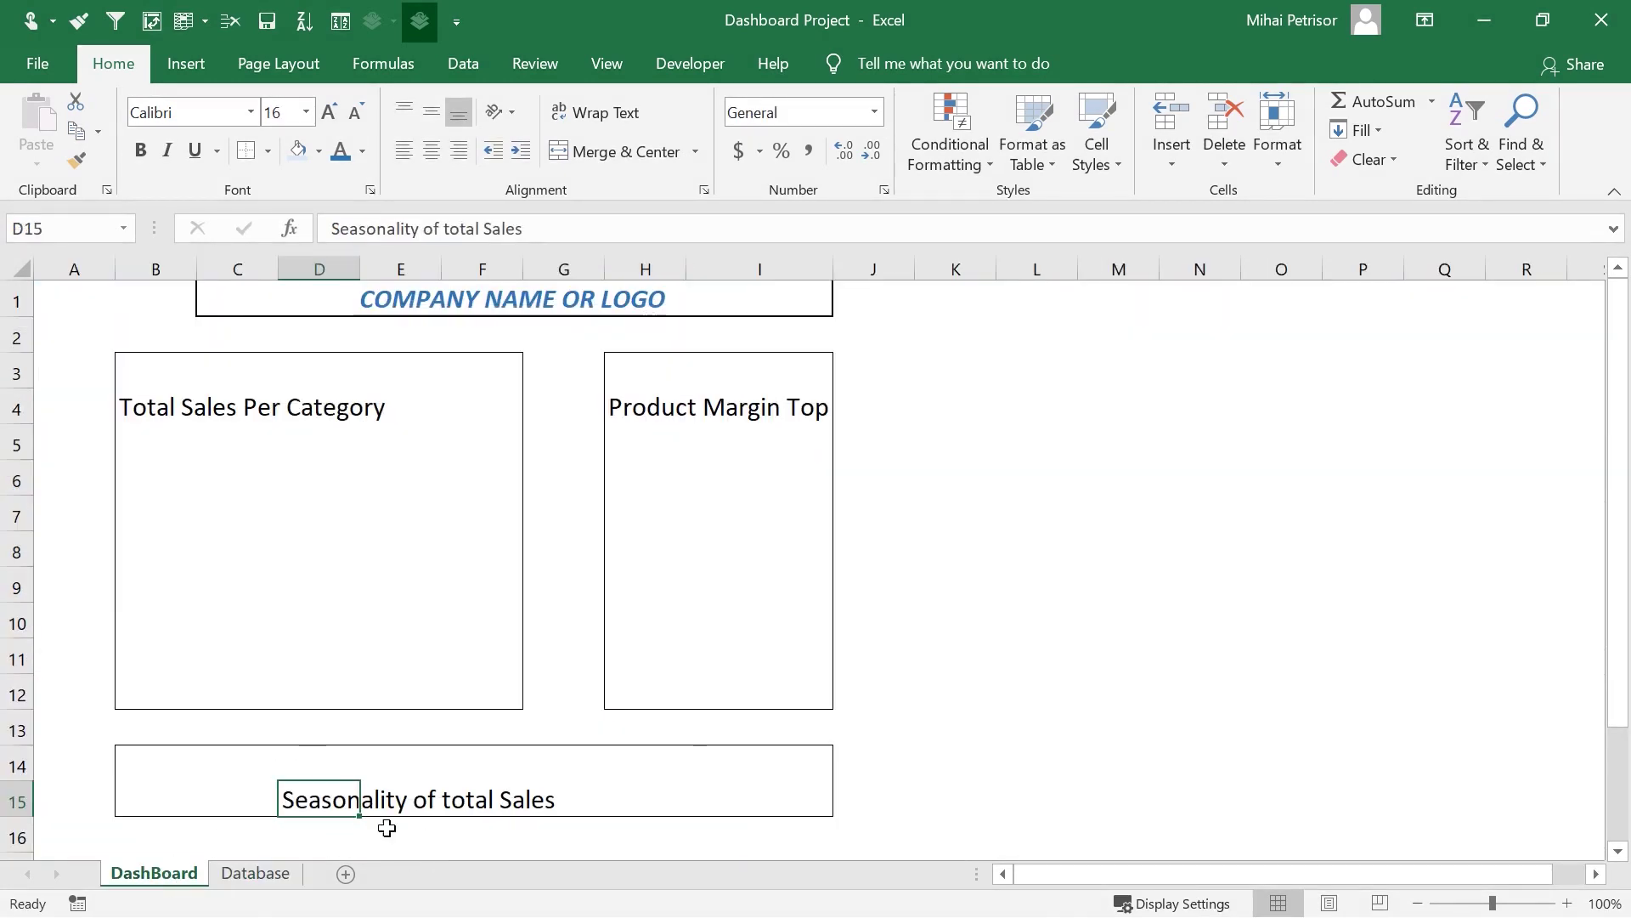
left_click(255, 873)
left_click(318, 349)
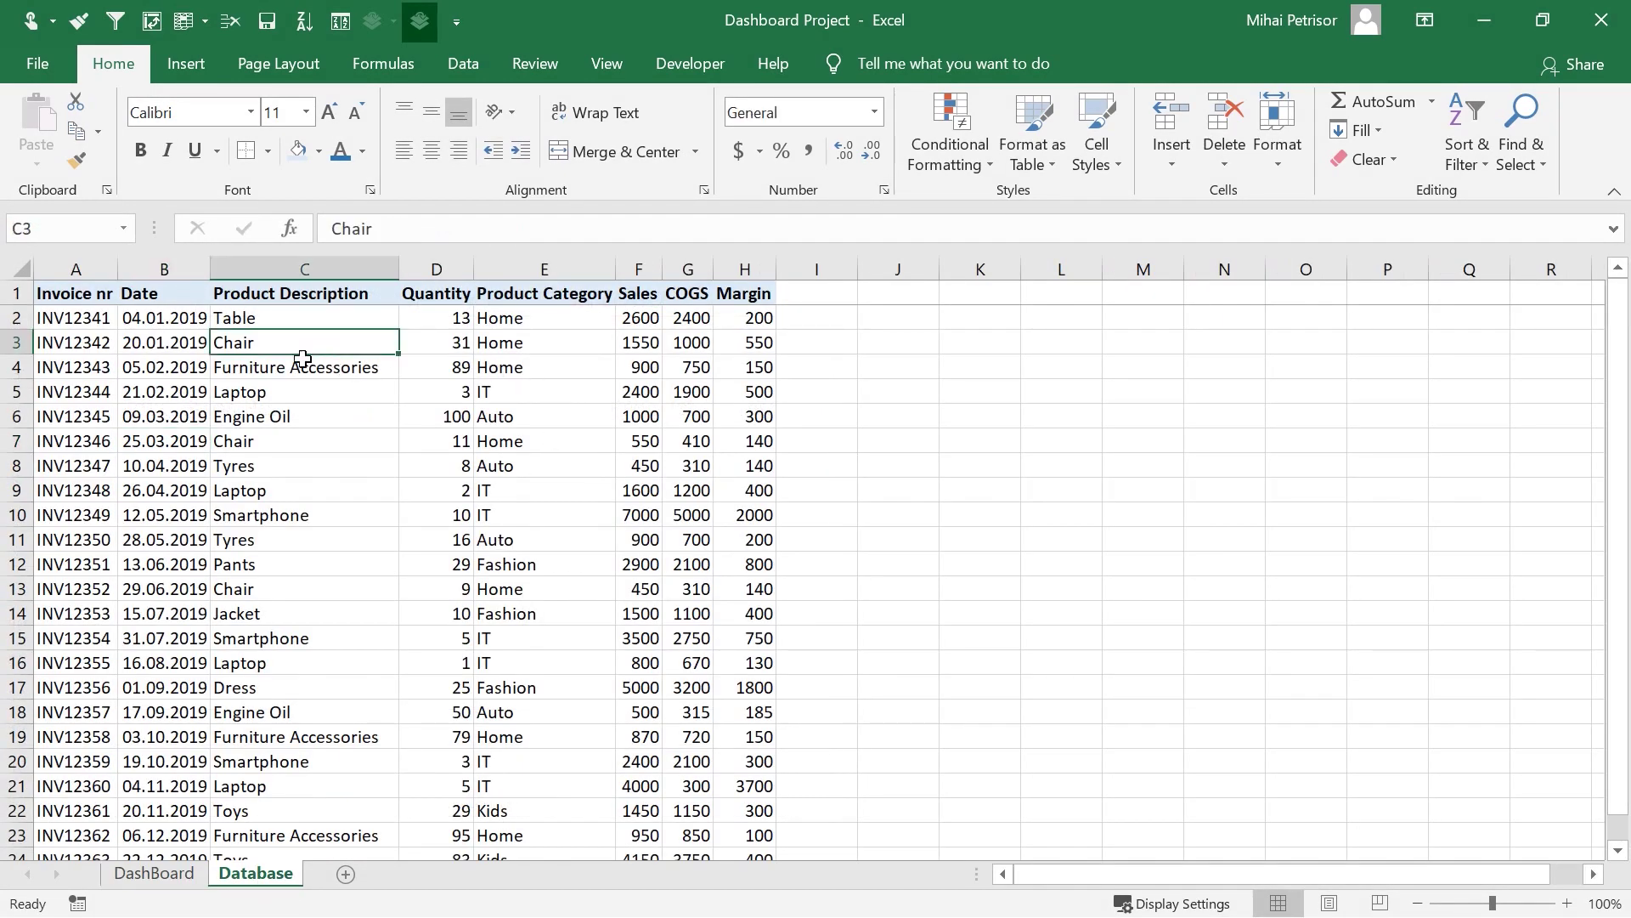
left_click(181, 374)
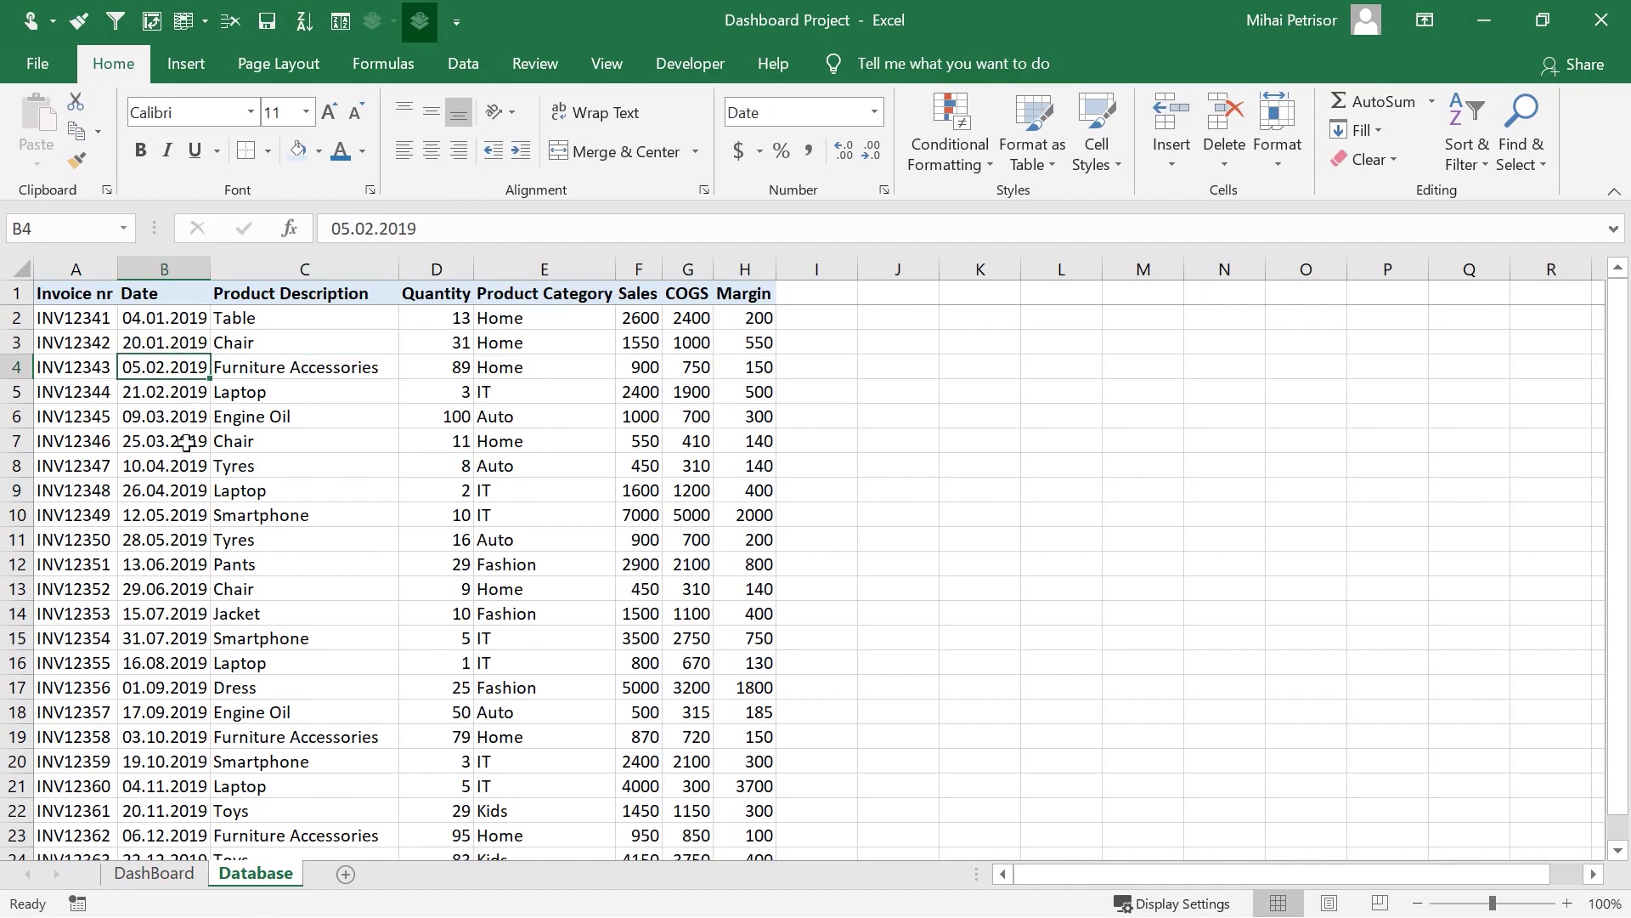
- Add the header Month in cell I1 of the Database sheet and copy the Margin header's formatting onto it
left_click(801, 297)
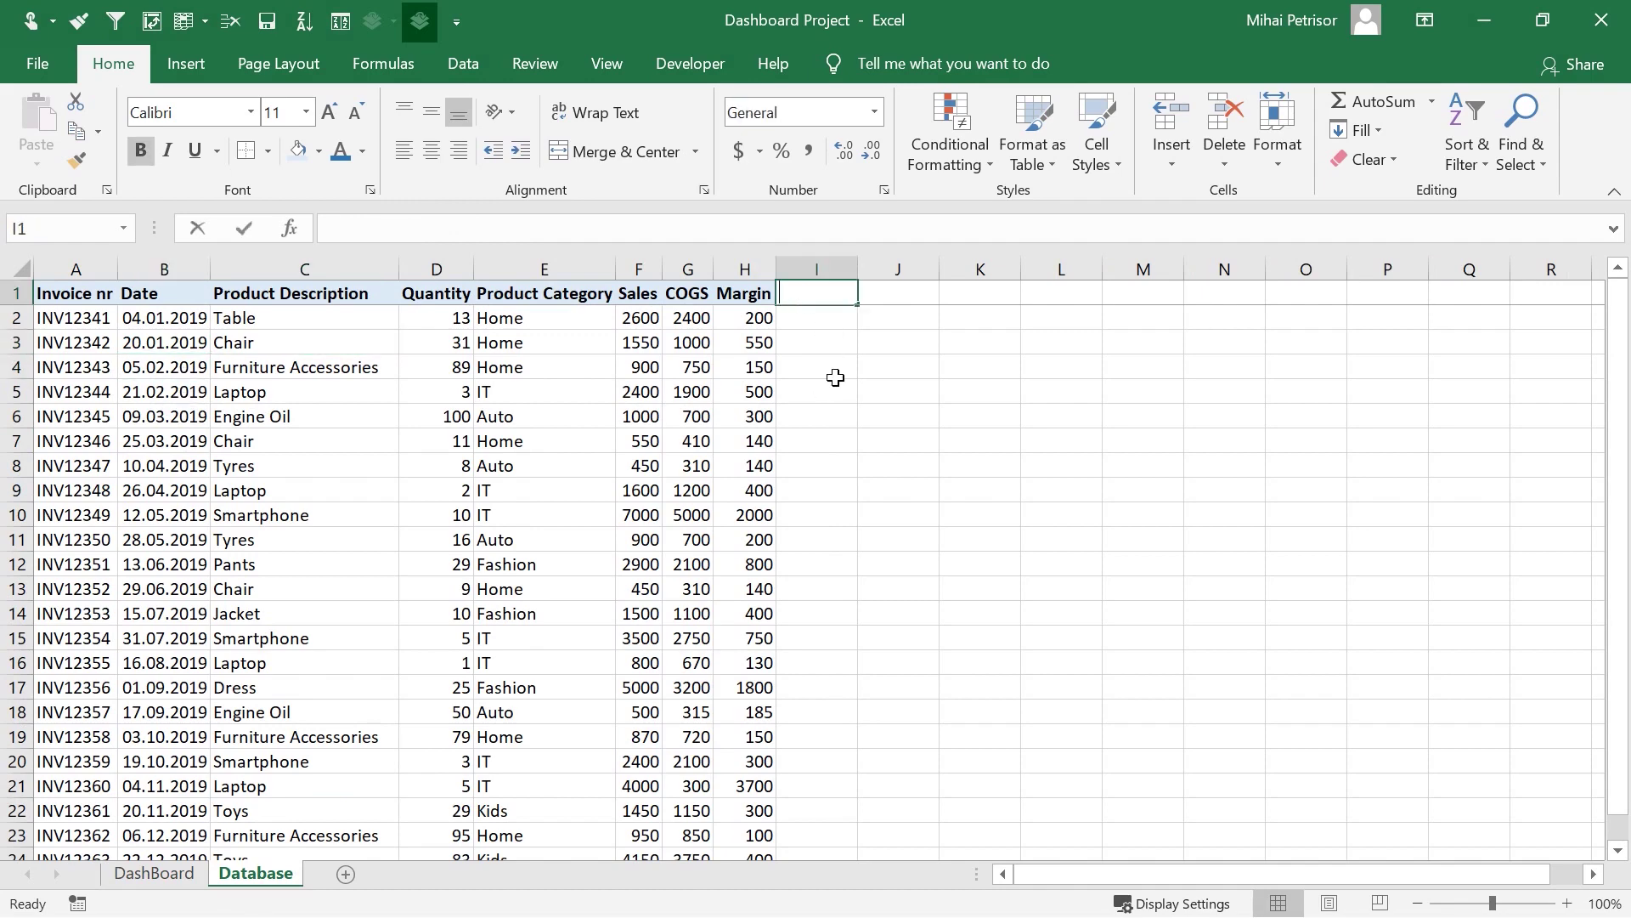
type("Month")
key("Tab")
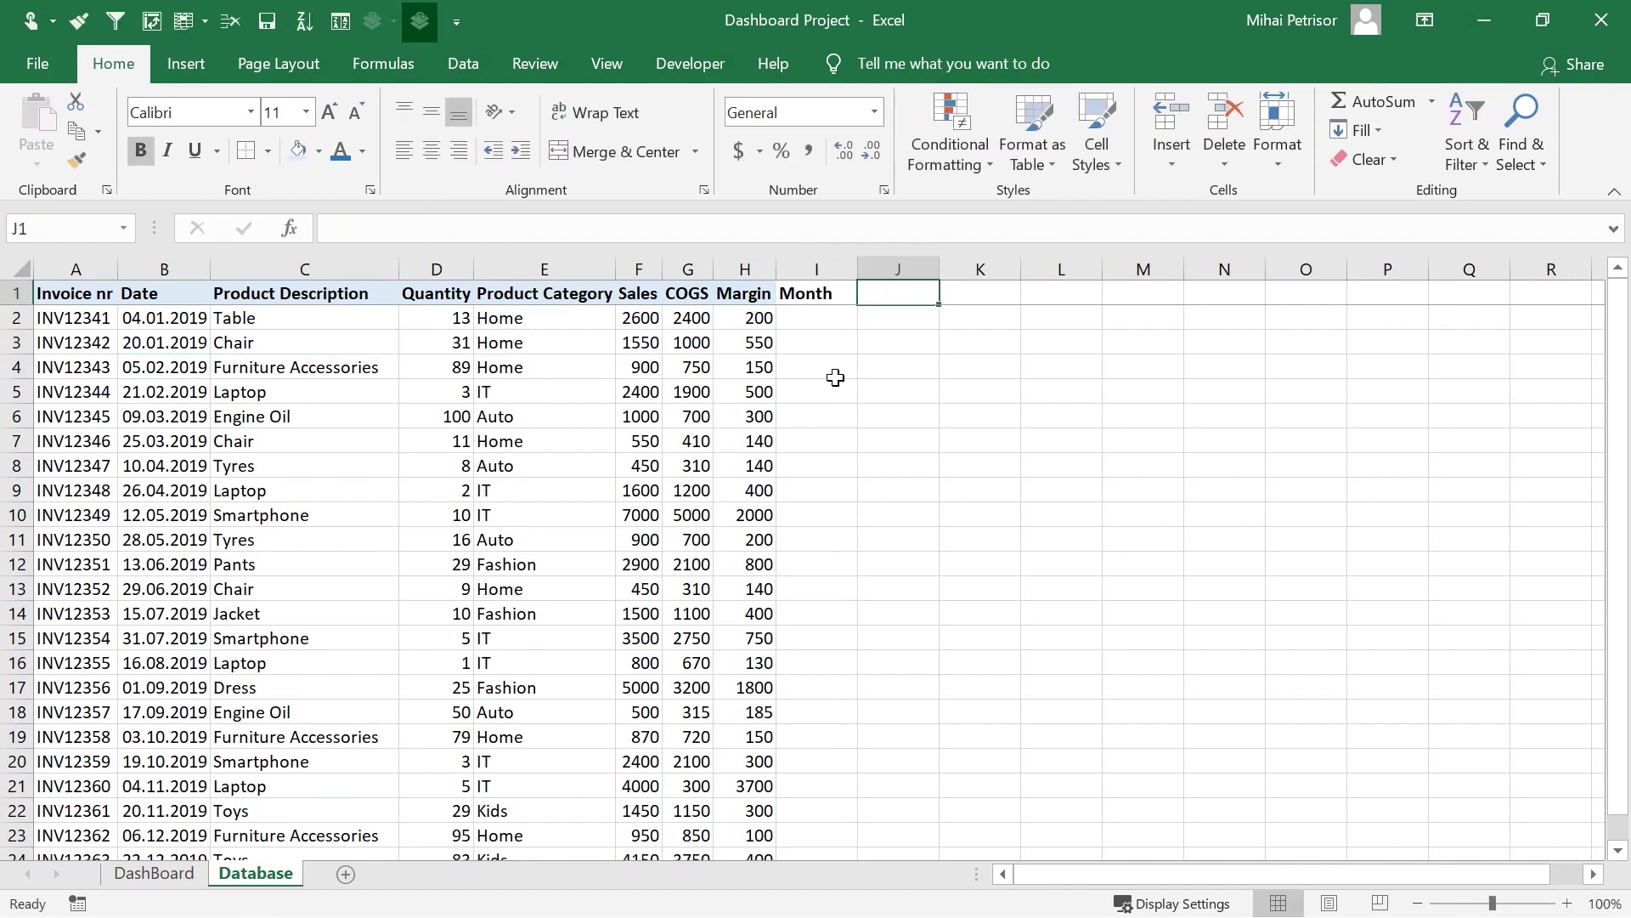
left_click(719, 293)
left_click(76, 159)
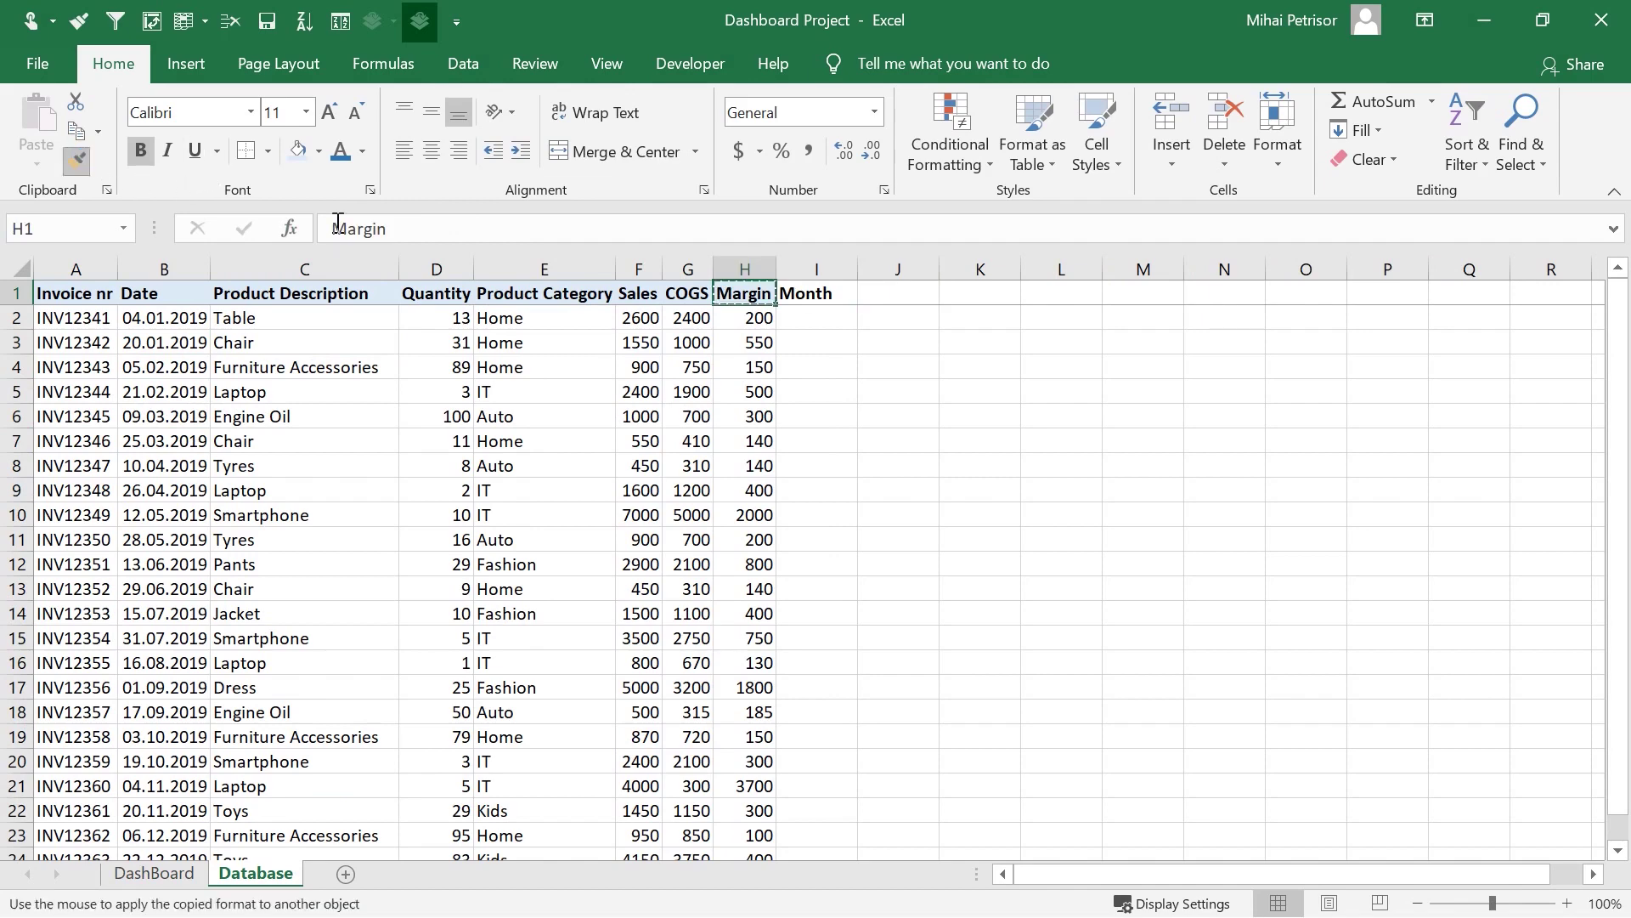
left_click(797, 296)
- Enter the formula =MONTH(B2) in cell I2 to extract the month from the invoice date
left_click(806, 320)
type("=")
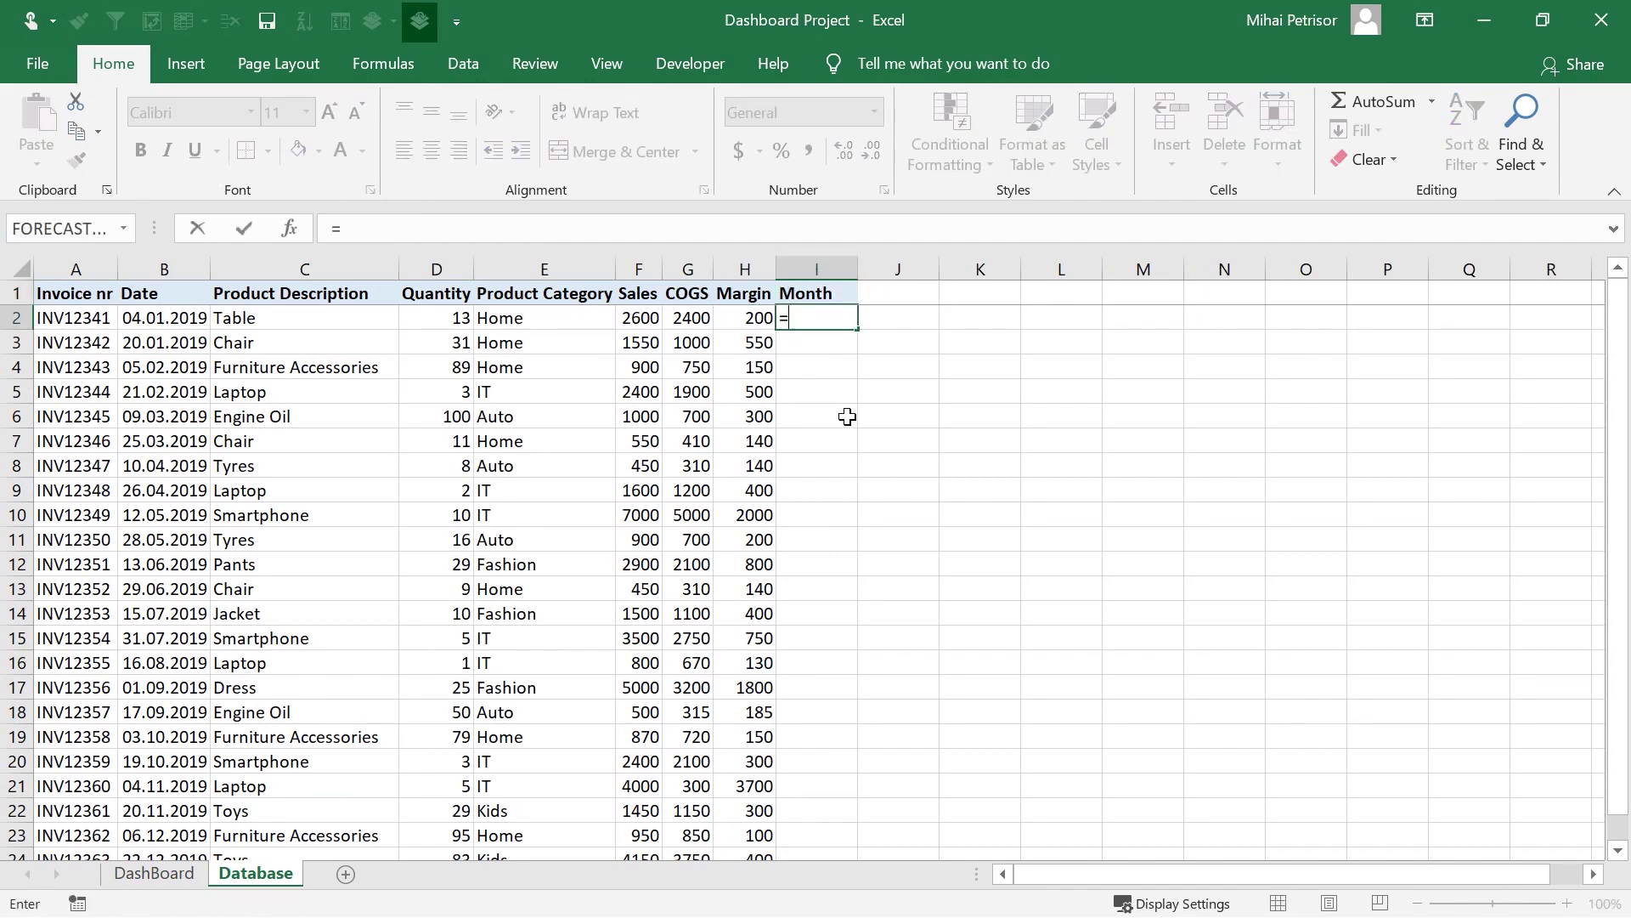
type("mont")
key("Tab")
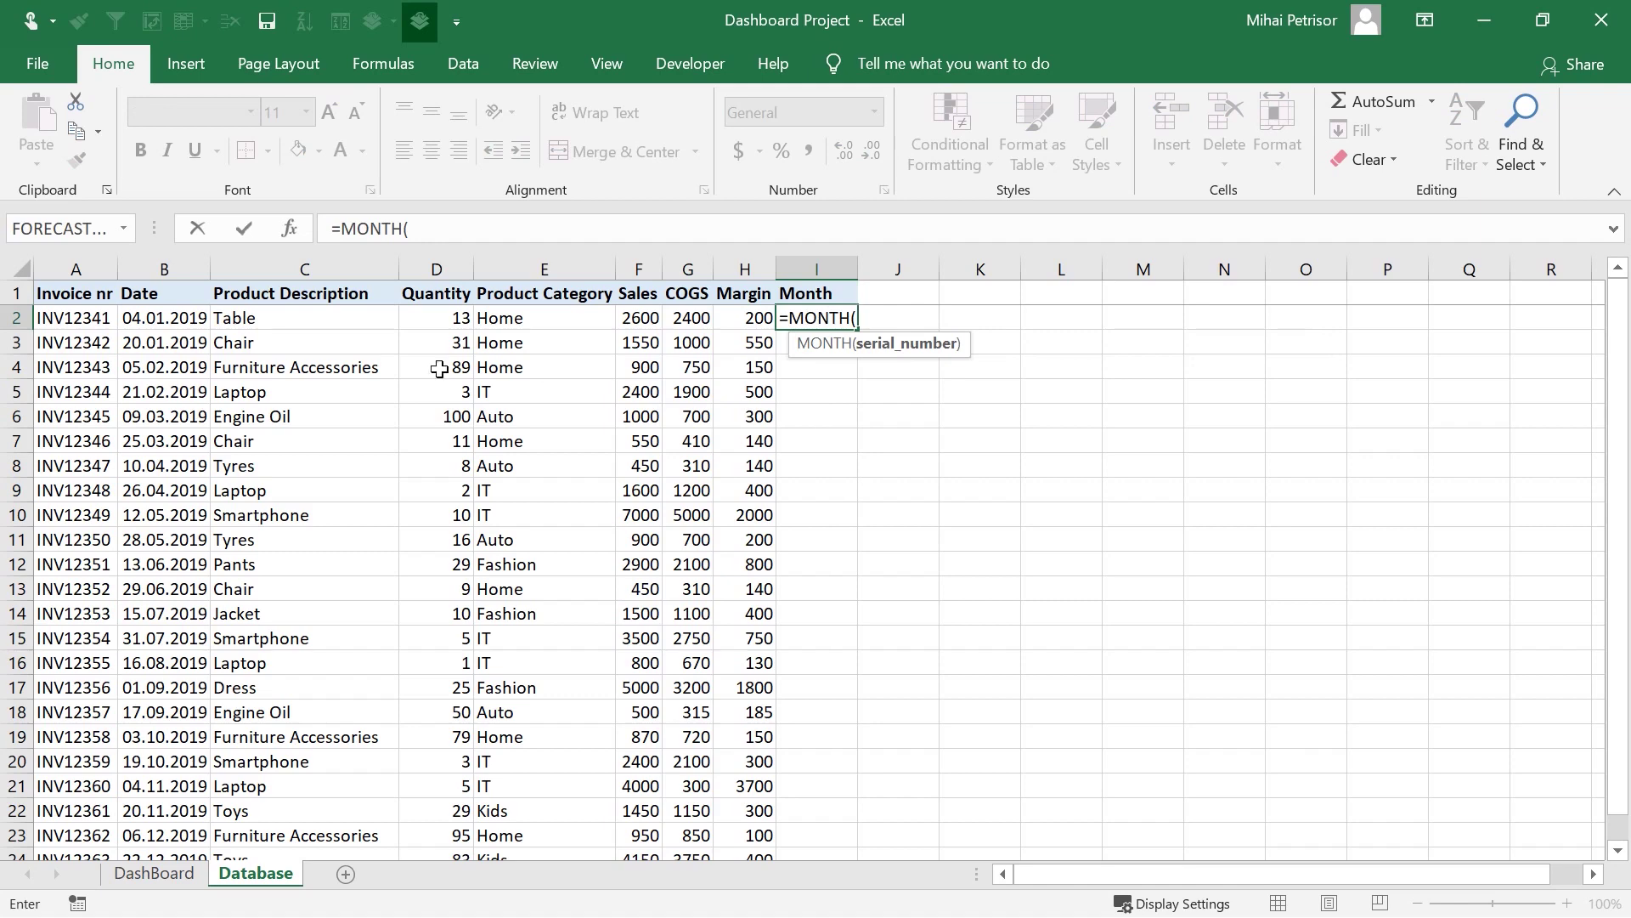
left_click(172, 319)
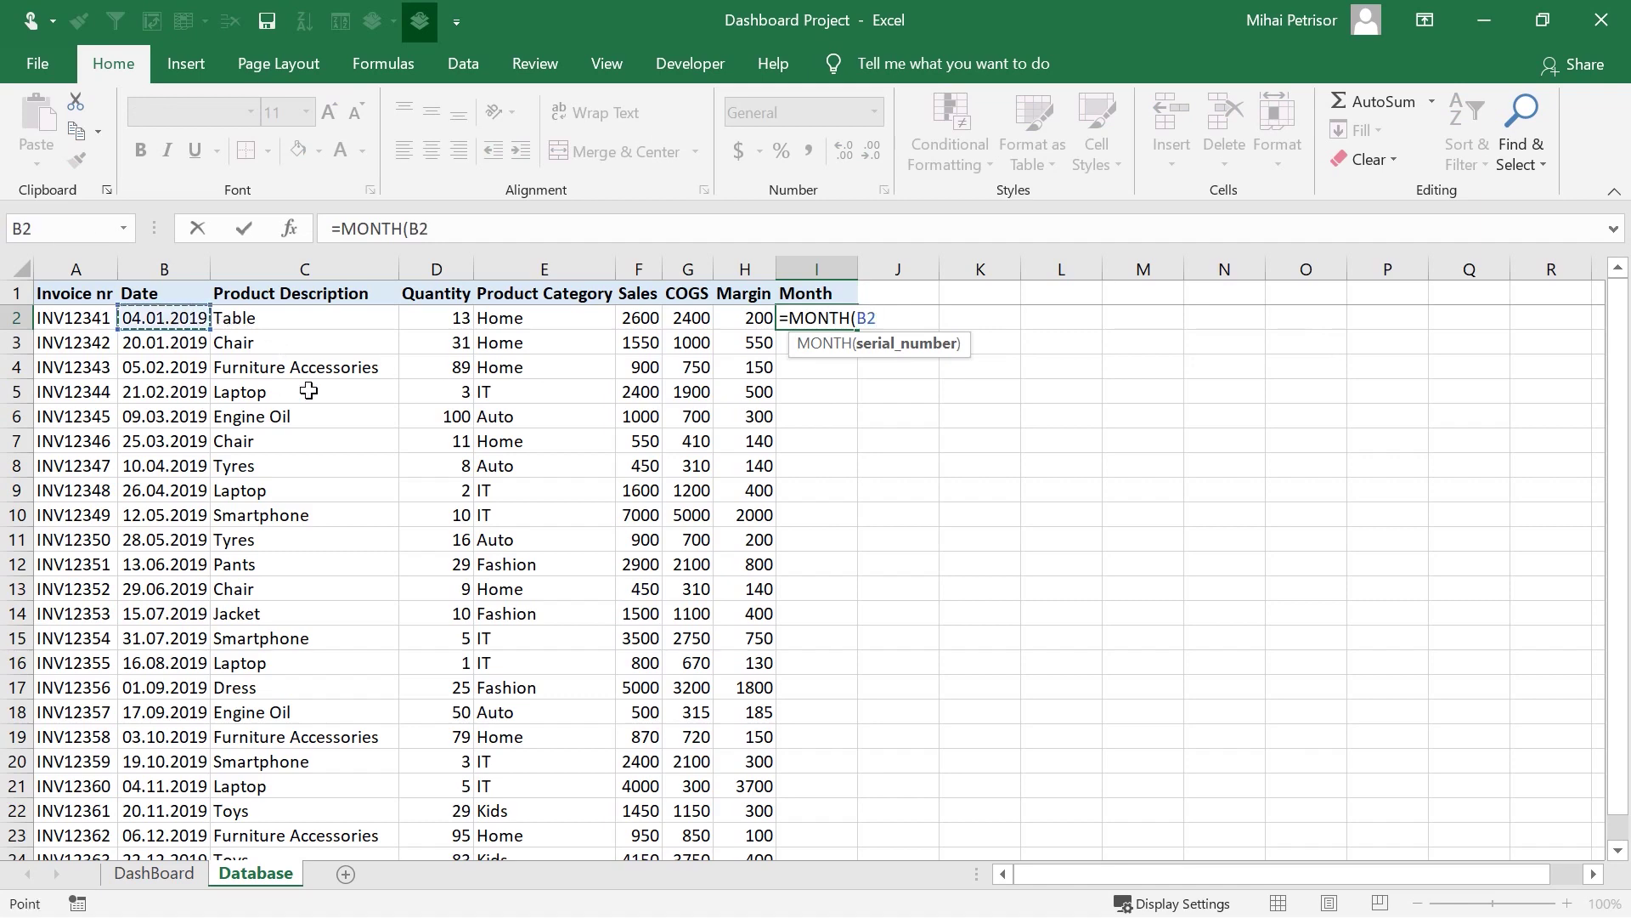
key("Return")
- Fill the month formula from I2 down to the last data row and autofit column I
left_click(845, 322)
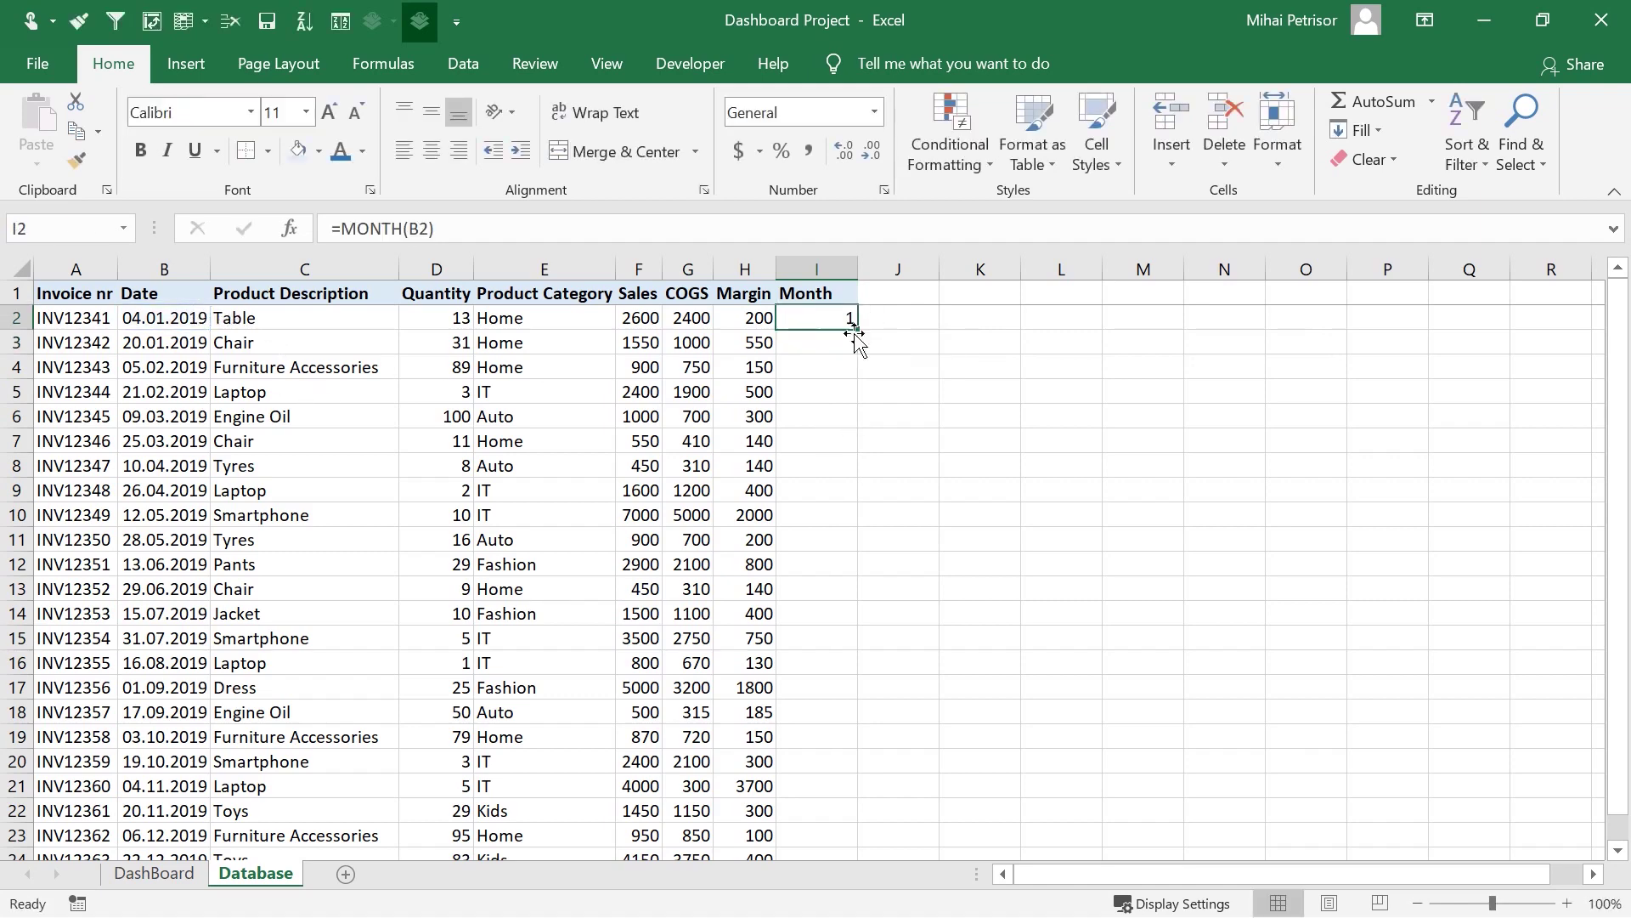
double_click(856, 331)
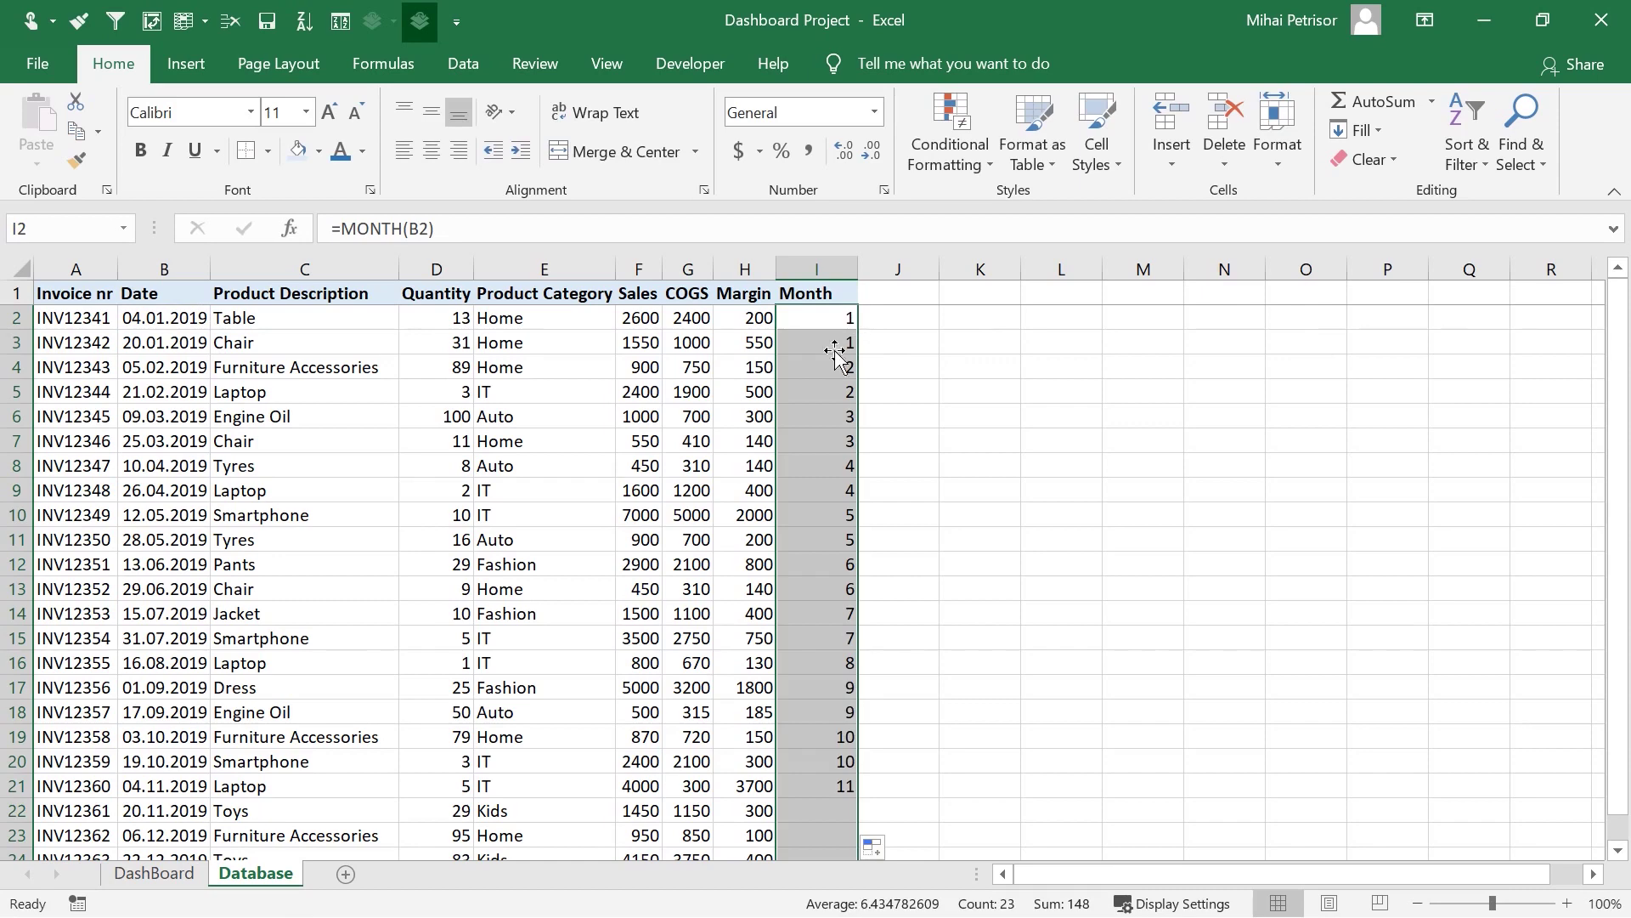
double_click(858, 270)
left_click(802, 391)
scroll(650, 520, "down", 1)
scroll(650, 520, "down", 1)
scroll(648, 516, "up", 2)
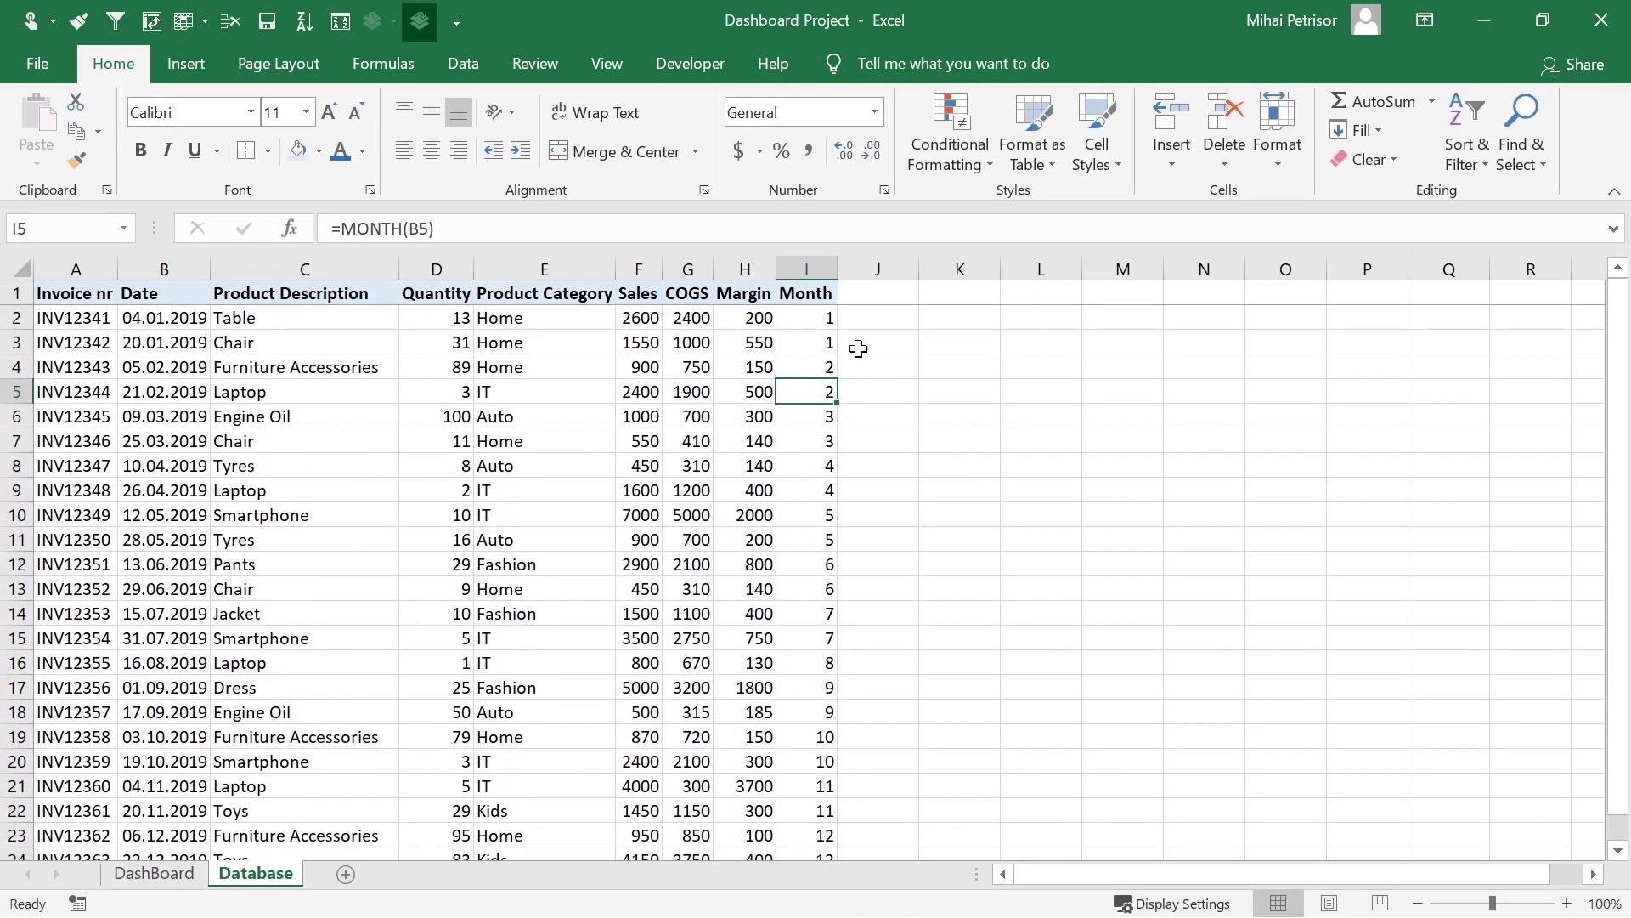
- Look through the Database rows, checking the Month values against the Date column and reviewing the product descriptions
left_click(821, 322)
scroll(798, 423, "down", 2)
scroll(798, 422, "down", 4)
scroll(798, 422, "up", 6)
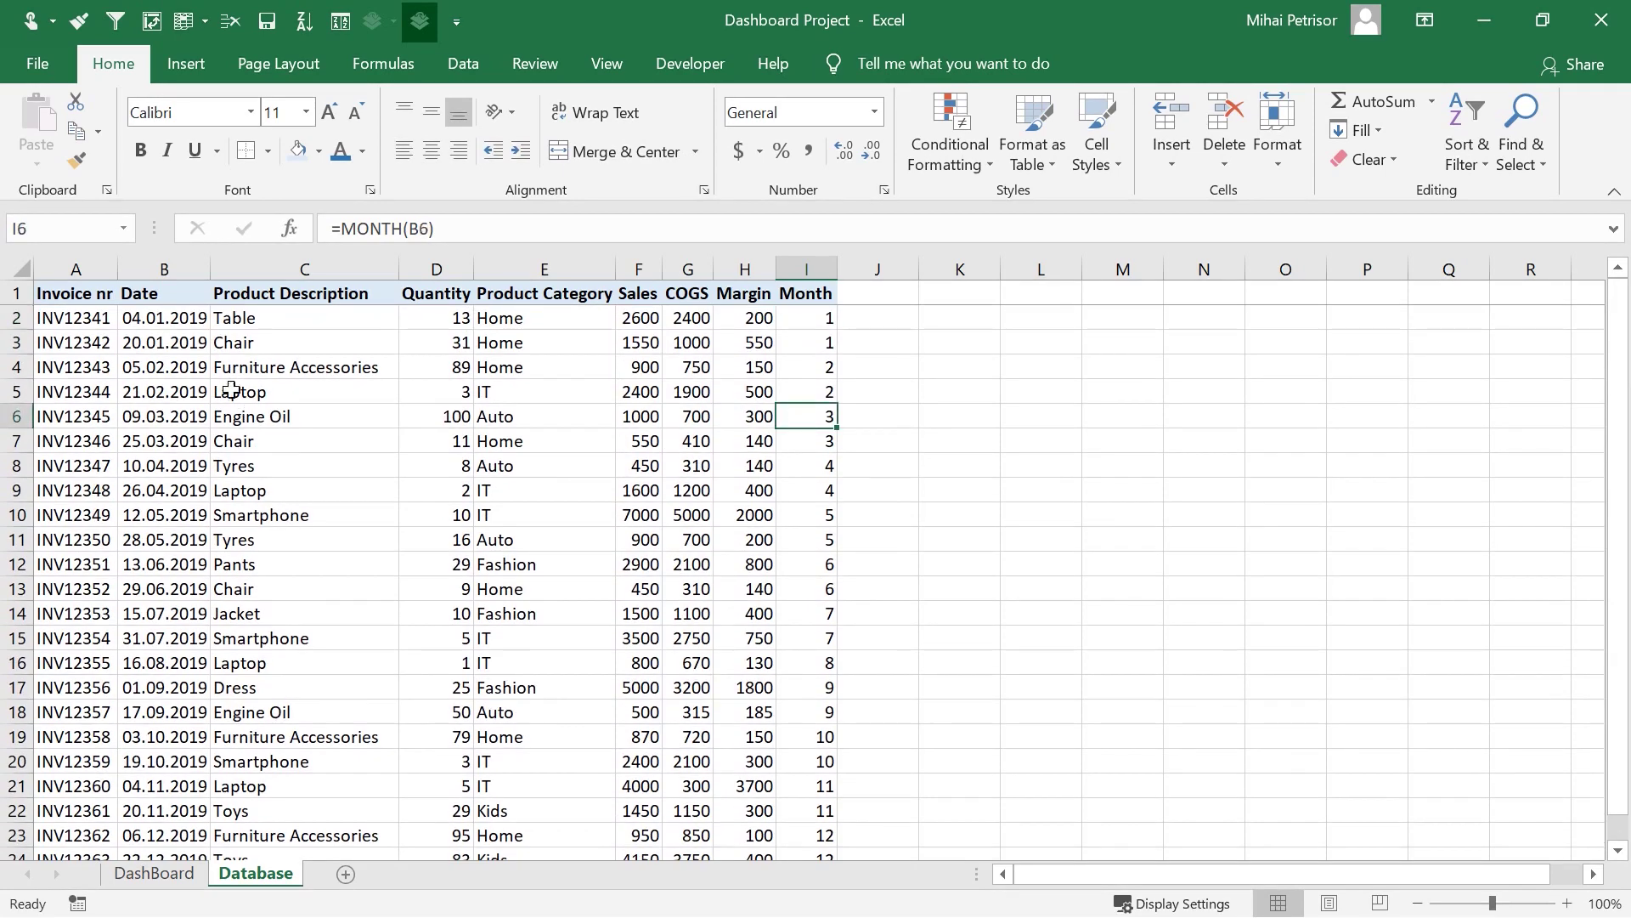
left_click(171, 340)
scroll(130, 552, "down", 2)
scroll(130, 552, "up", 2)
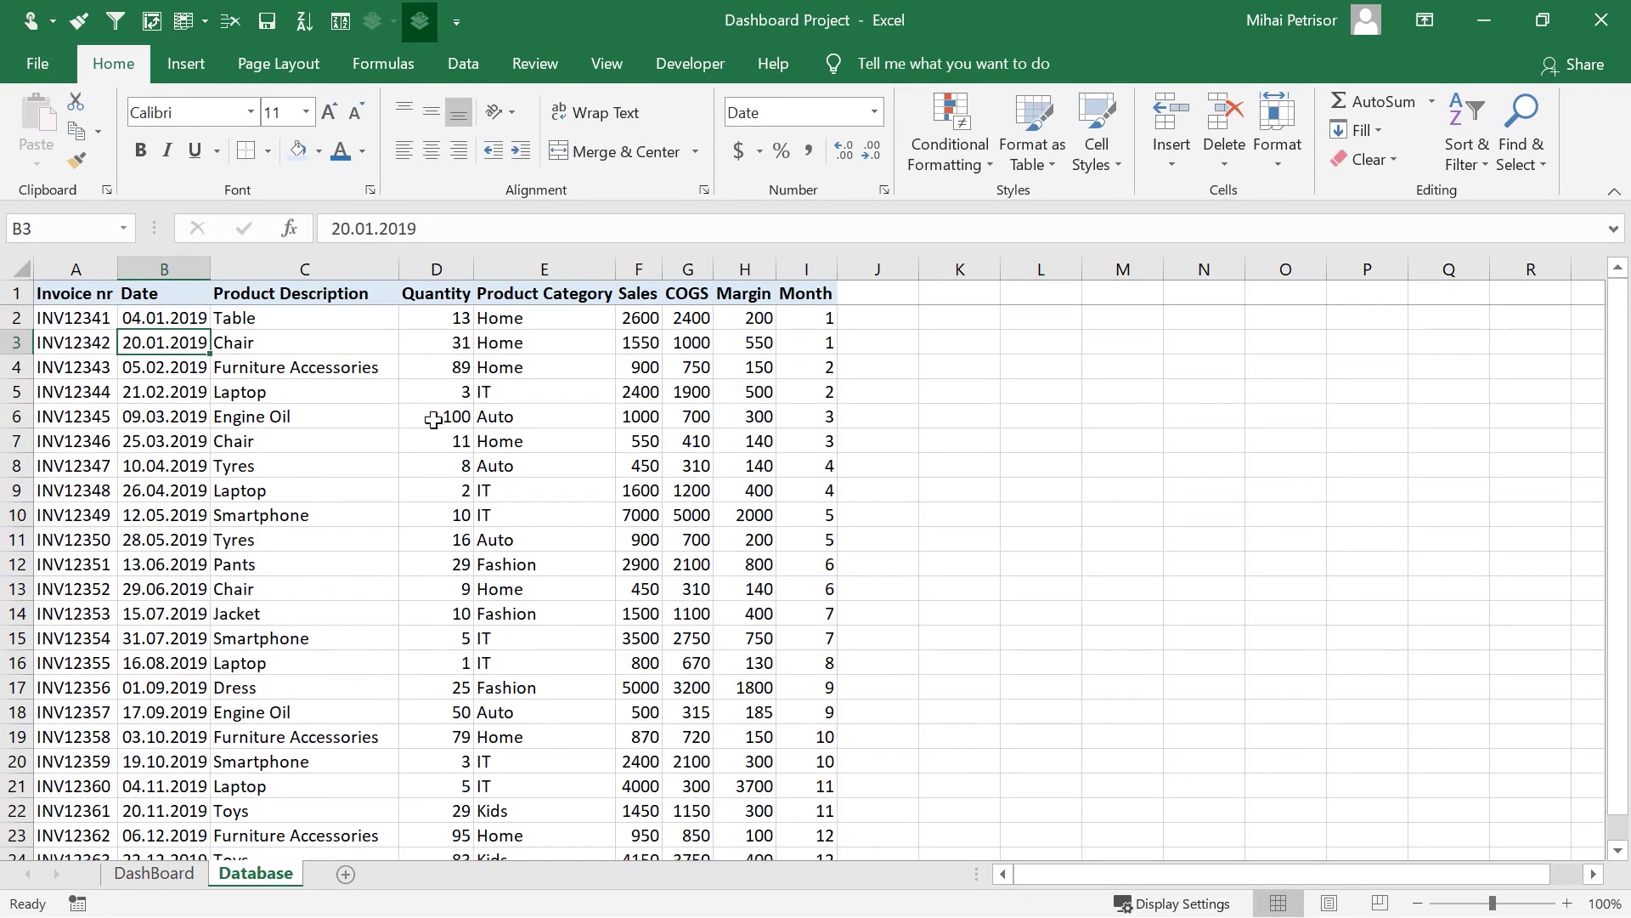
left_click(394, 523)
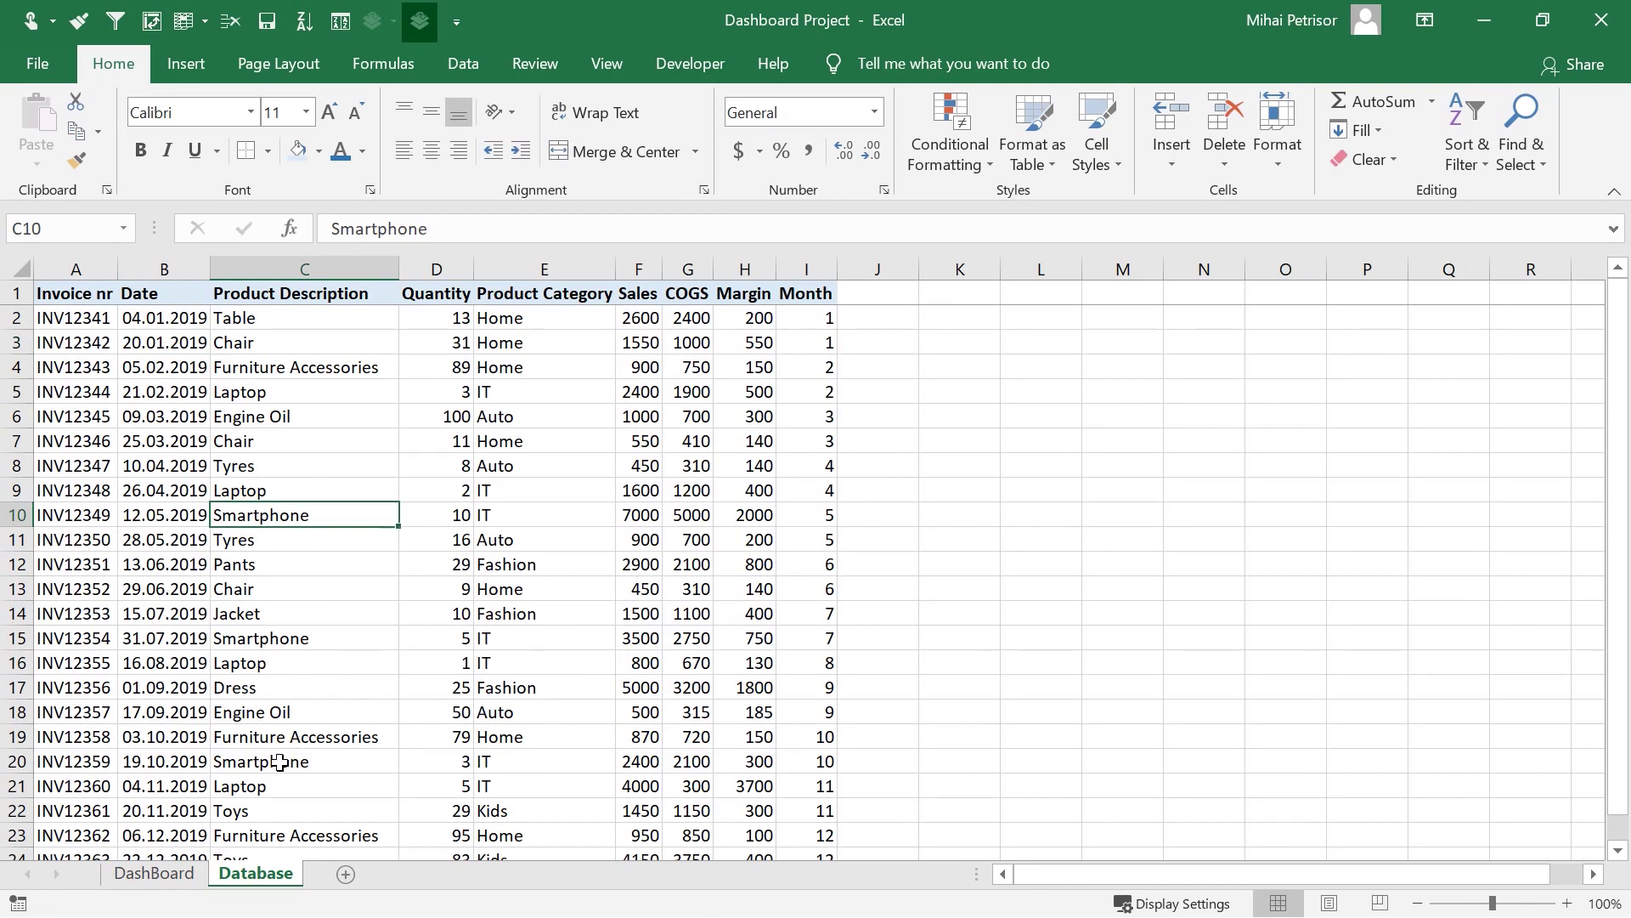
left_click(351, 687)
scroll(438, 648, "down", 2)
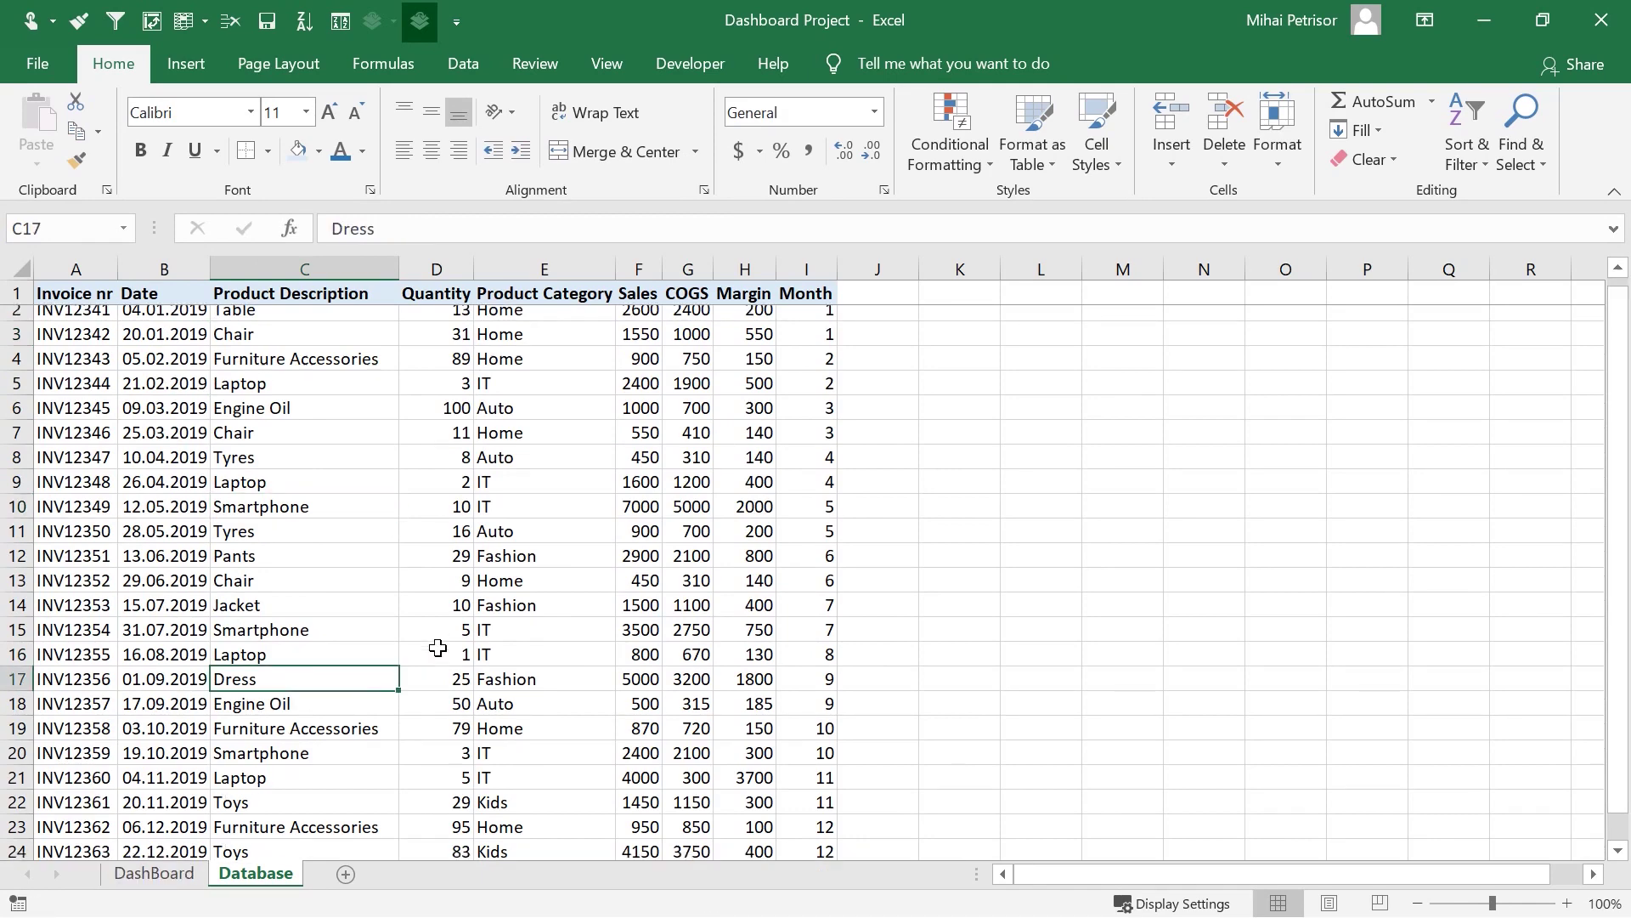
scroll(438, 649, "up", 2)
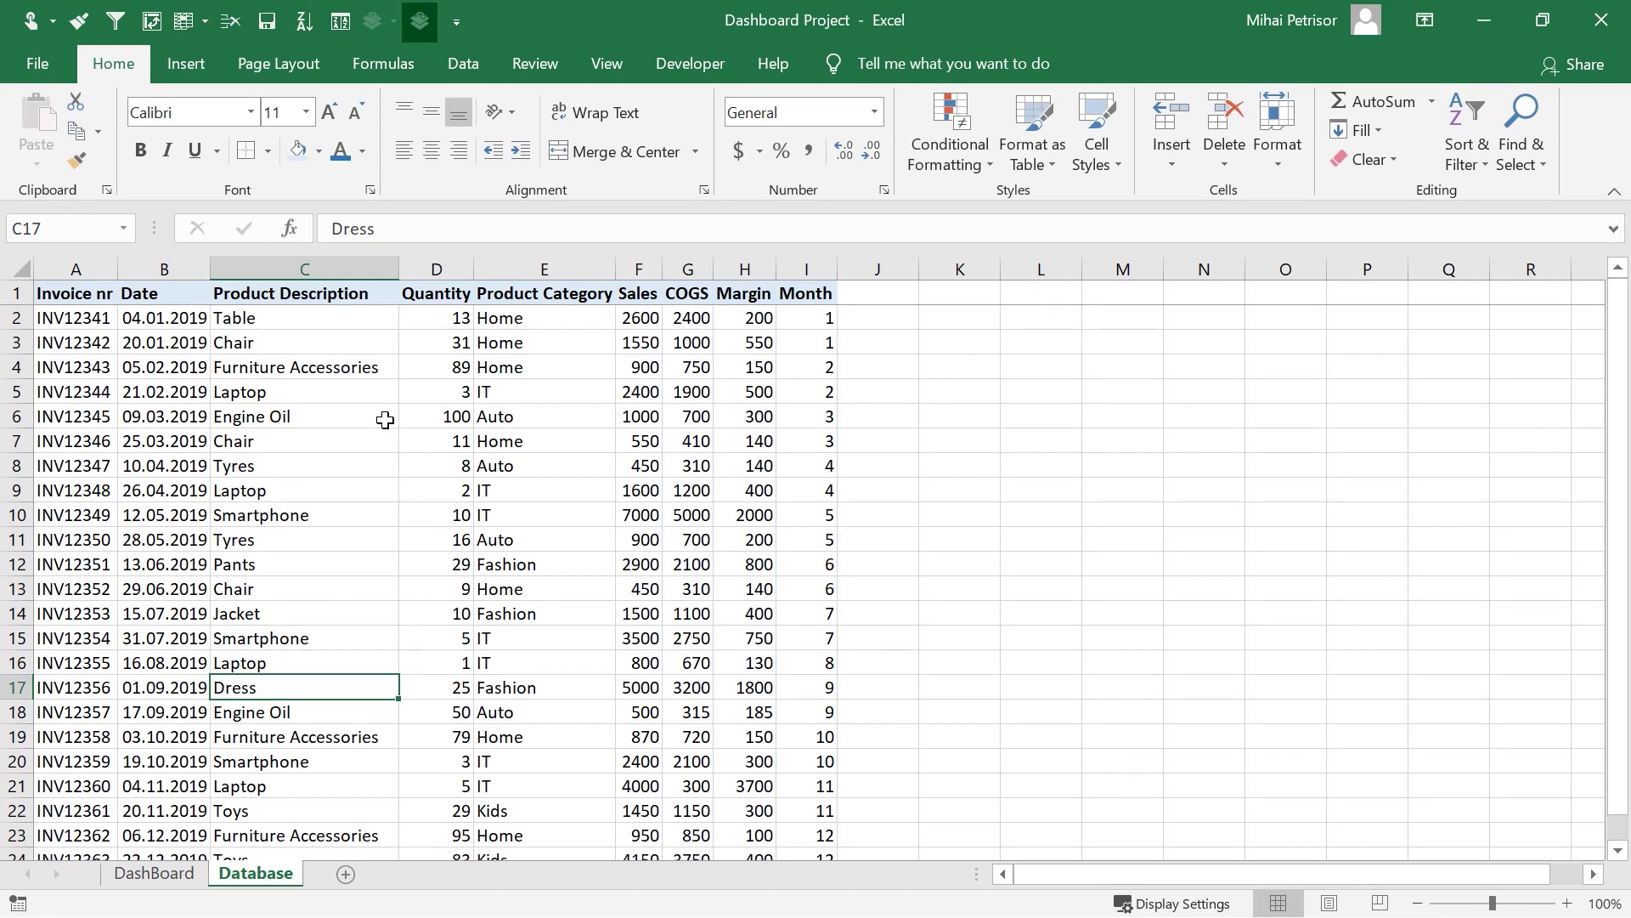
left_click(323, 441)
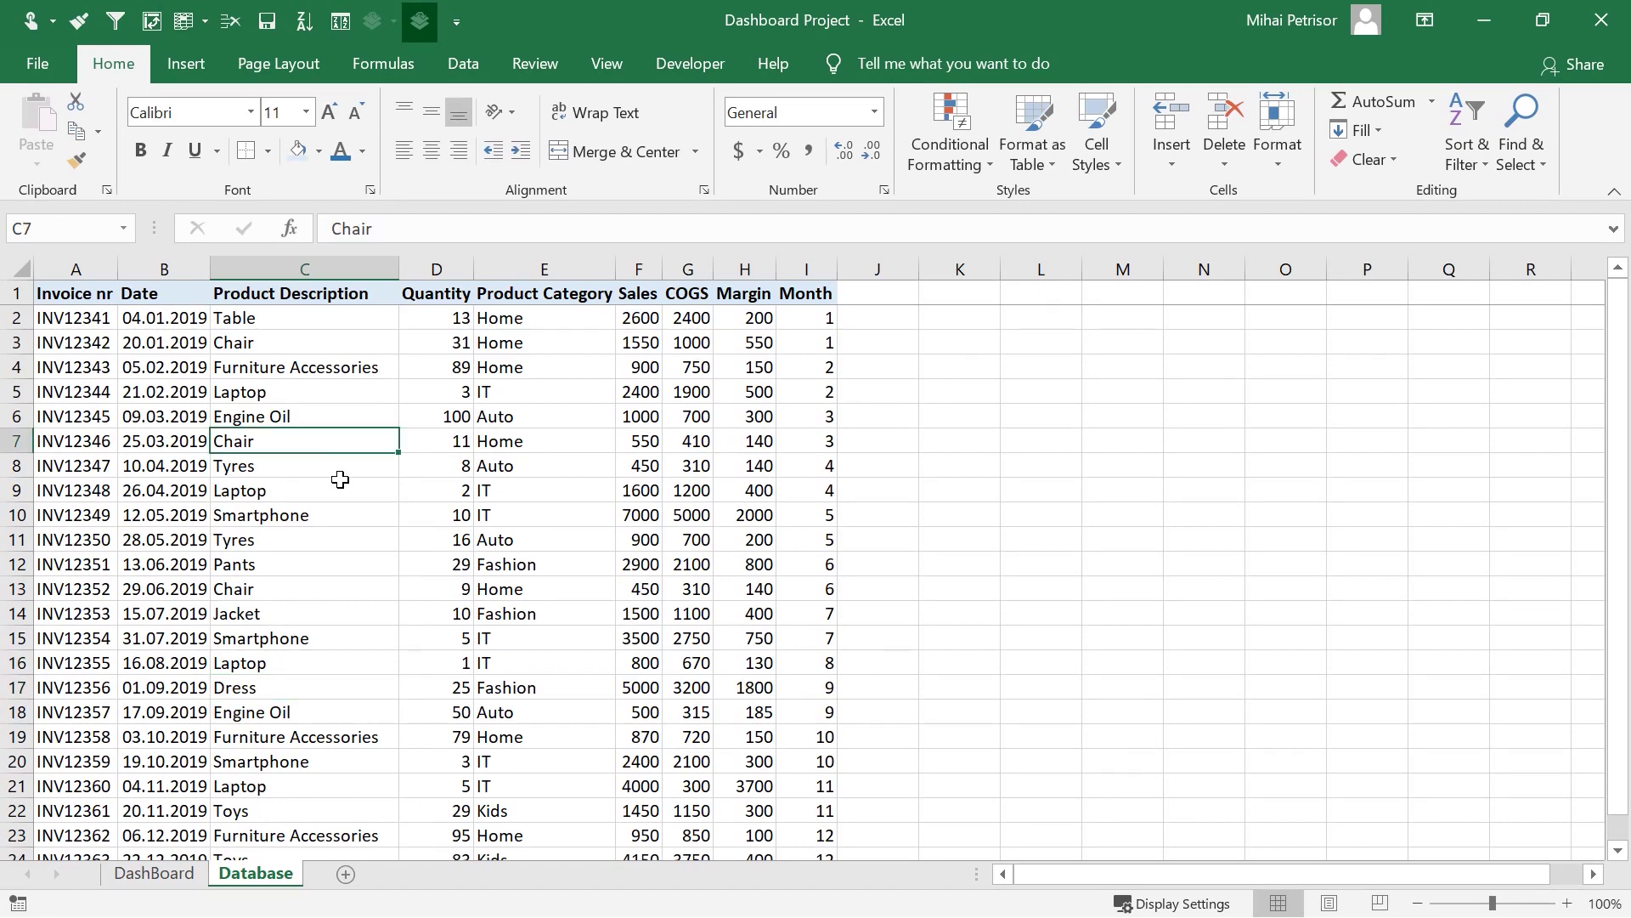
- Compare the DashBoard's category sales and product margin boxes with the Database's Product Category column, and review the wireframe's overall extent
left_click(154, 873)
left_click(418, 452)
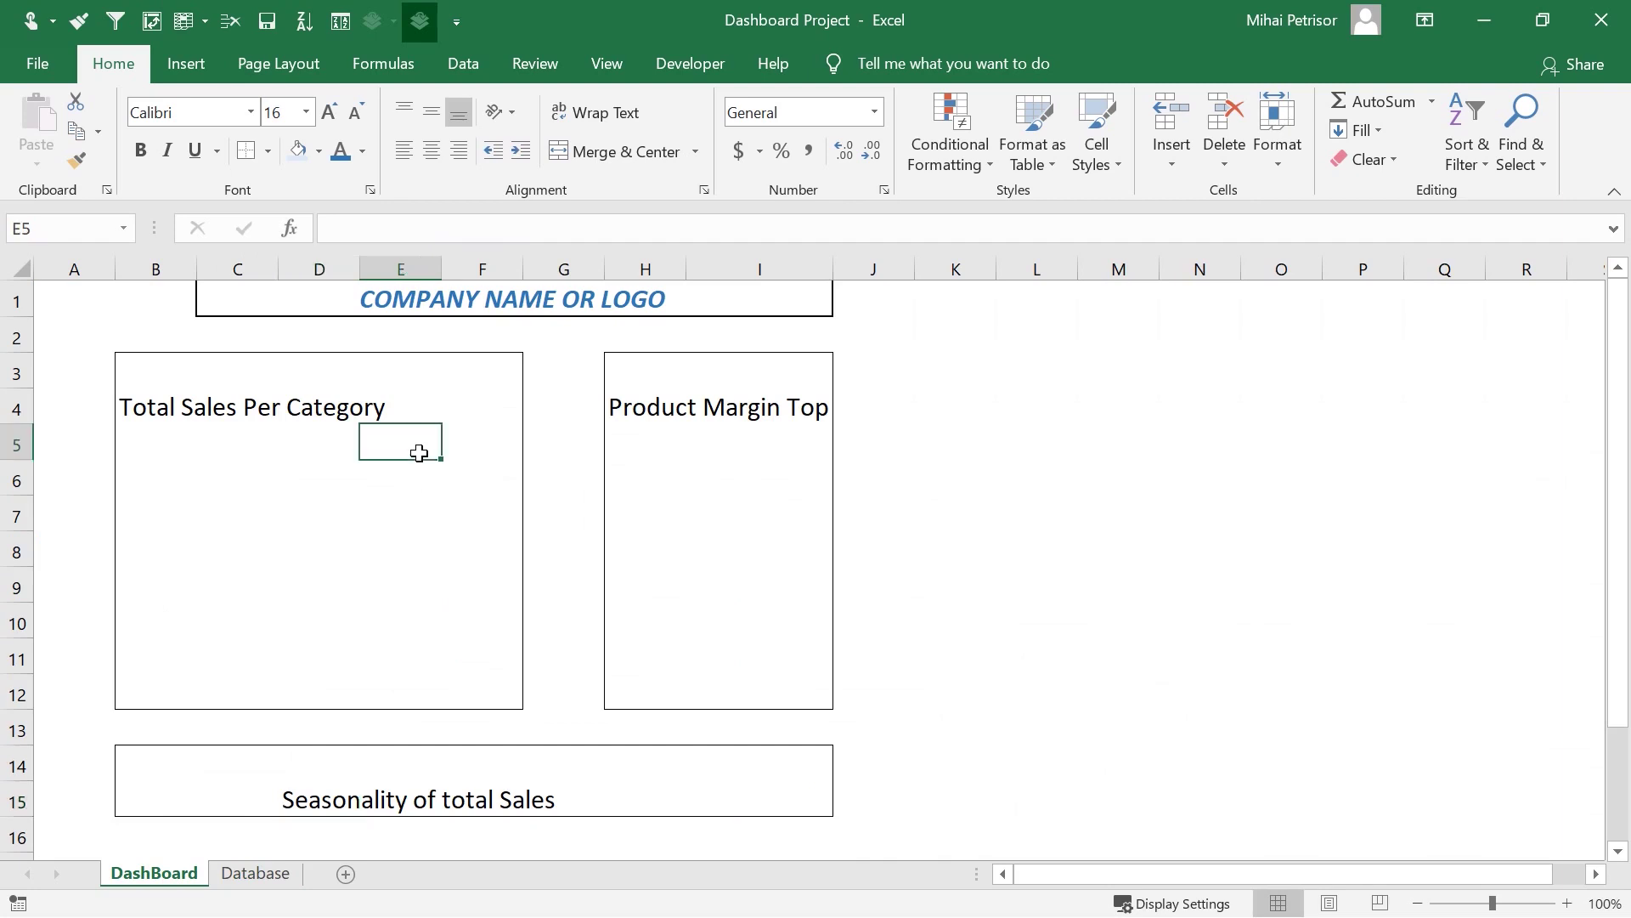
left_click(732, 406)
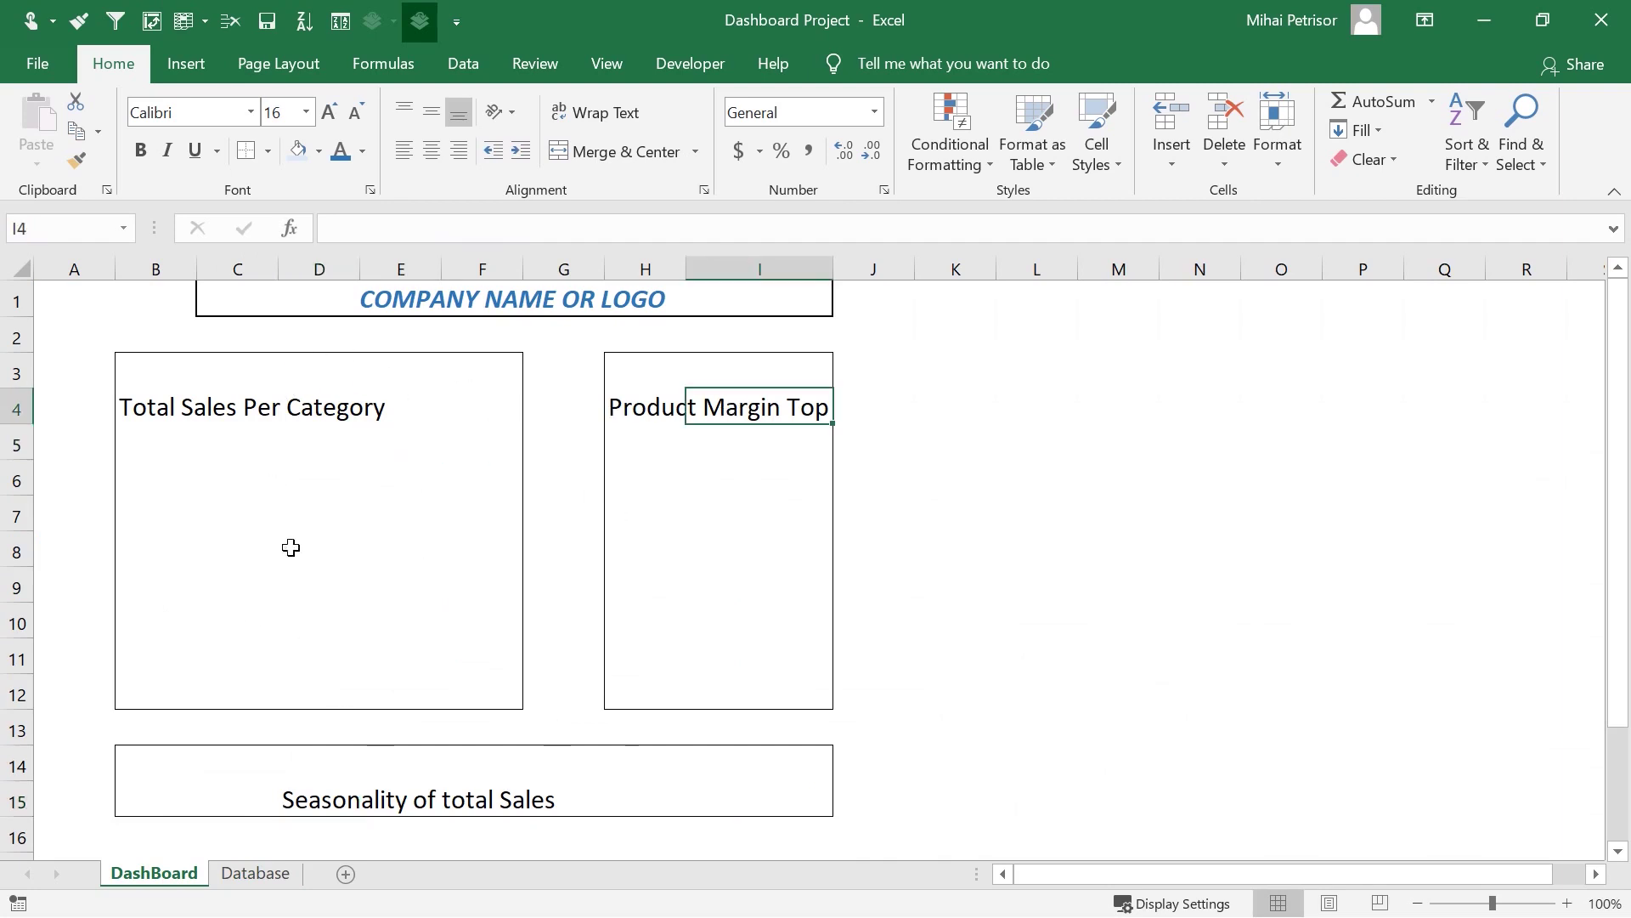
left_click(255, 872)
left_click(512, 440)
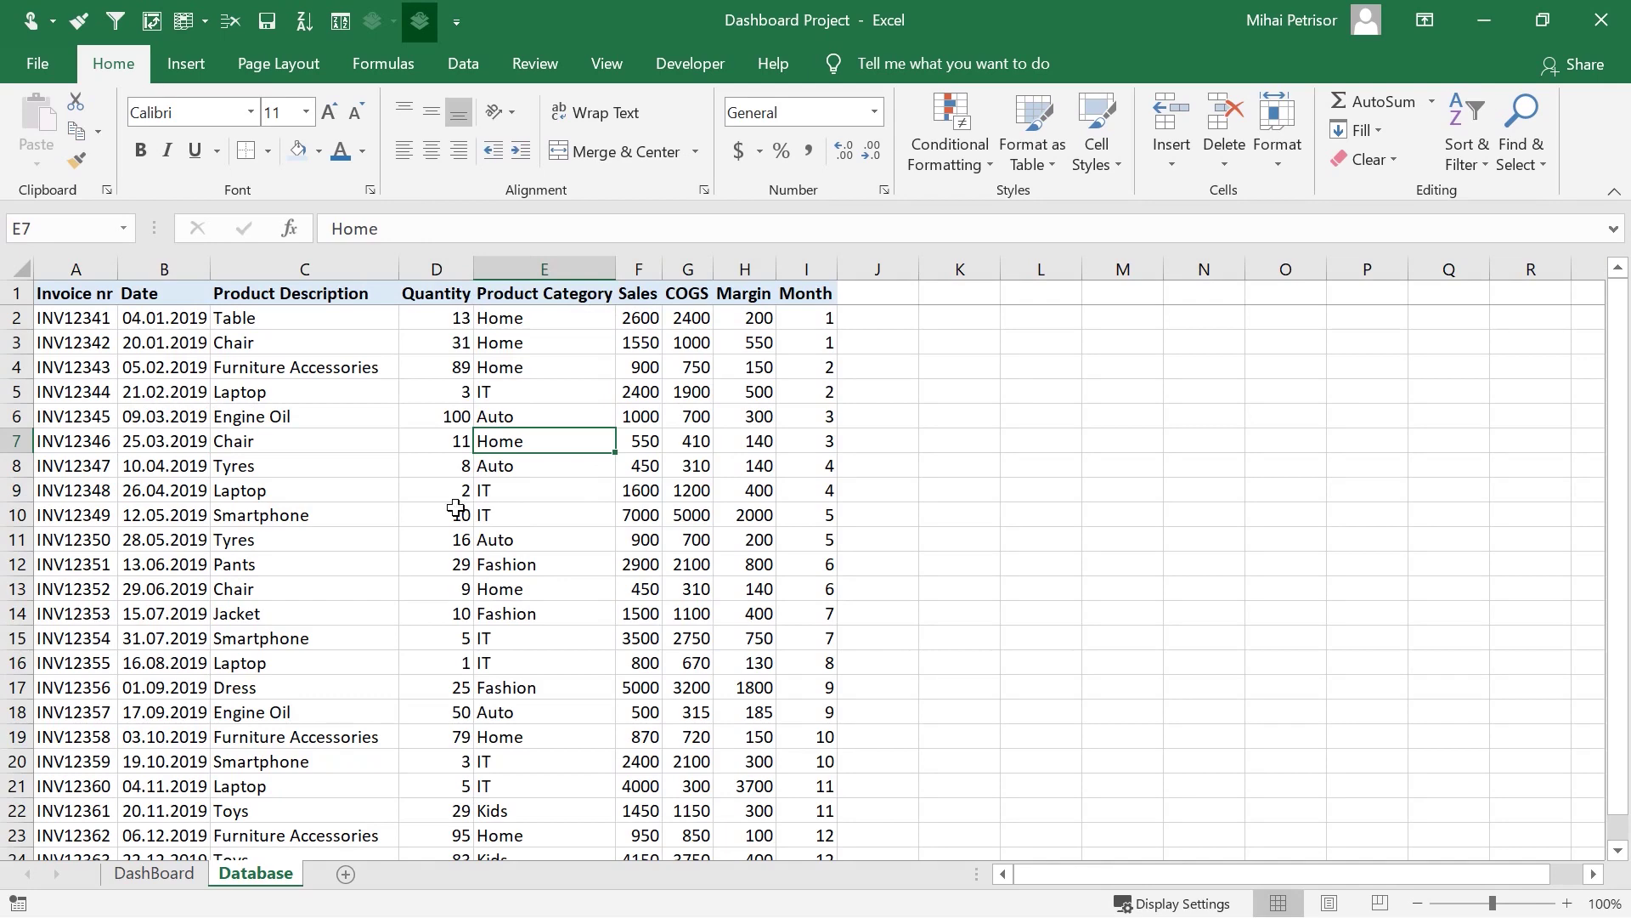
left_click(154, 873)
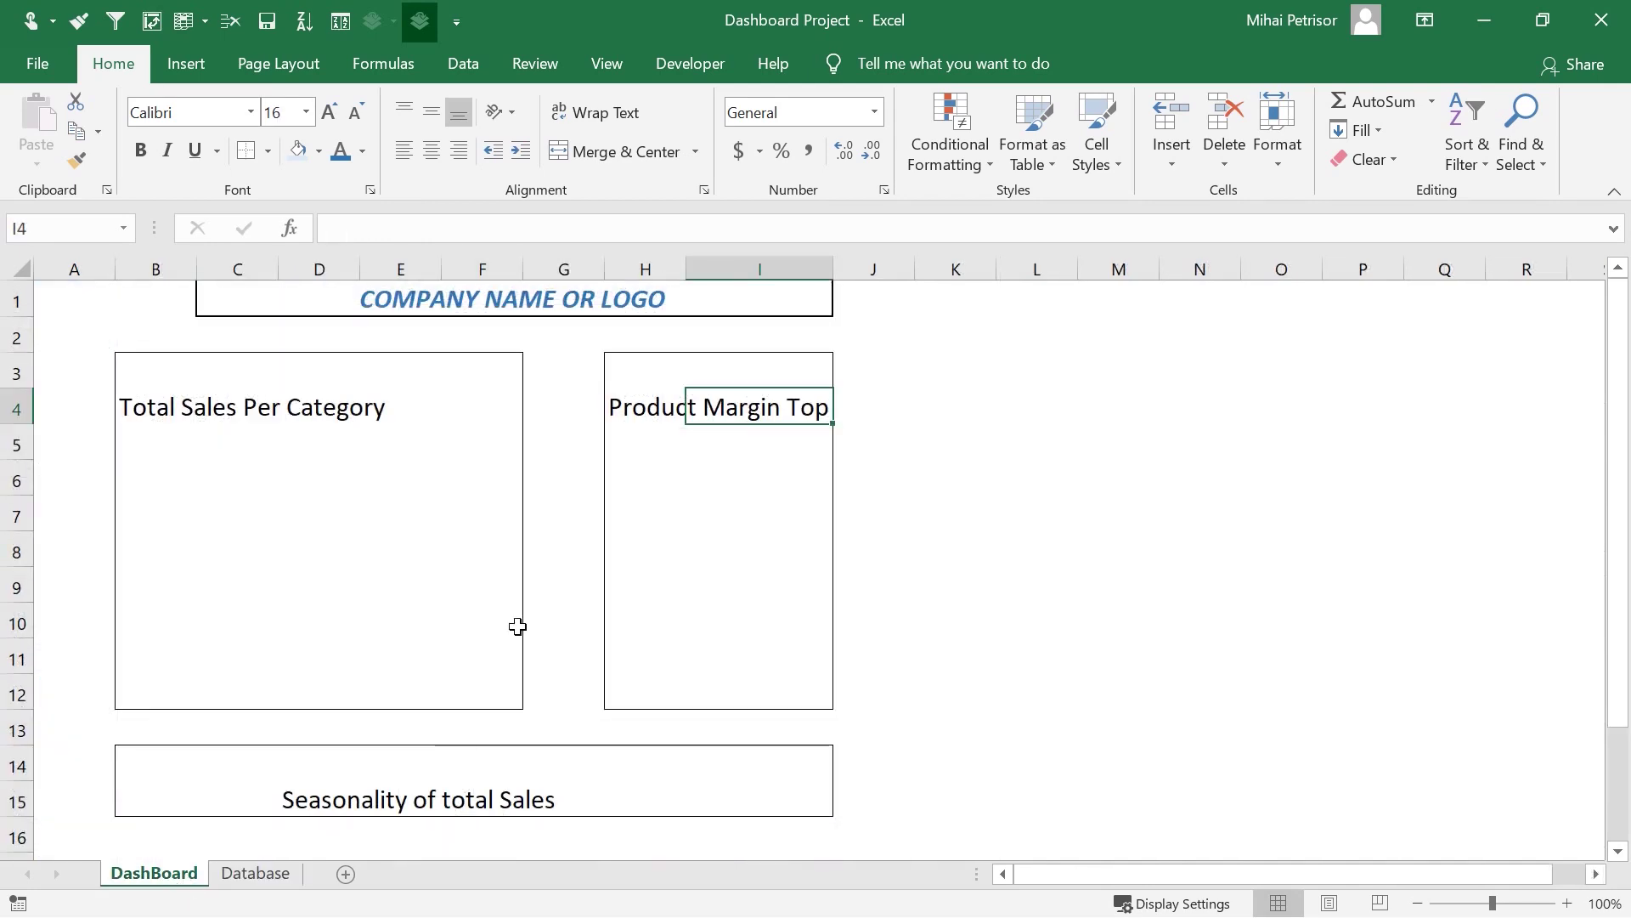
left_click(617, 482)
left_click(943, 553)
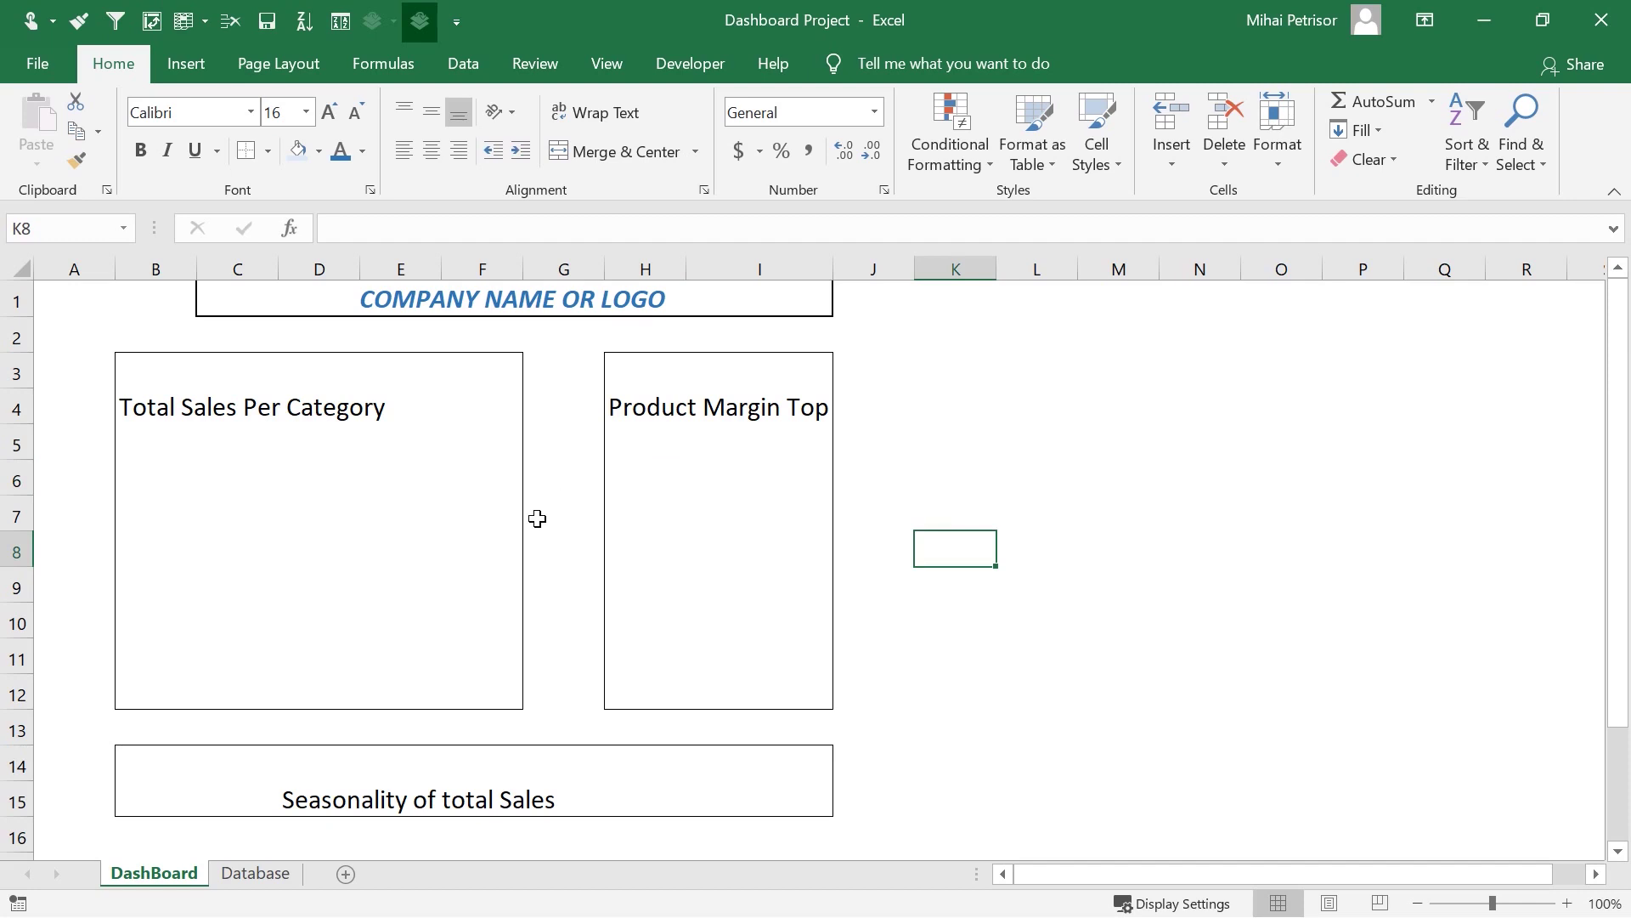
left_click(552, 551)
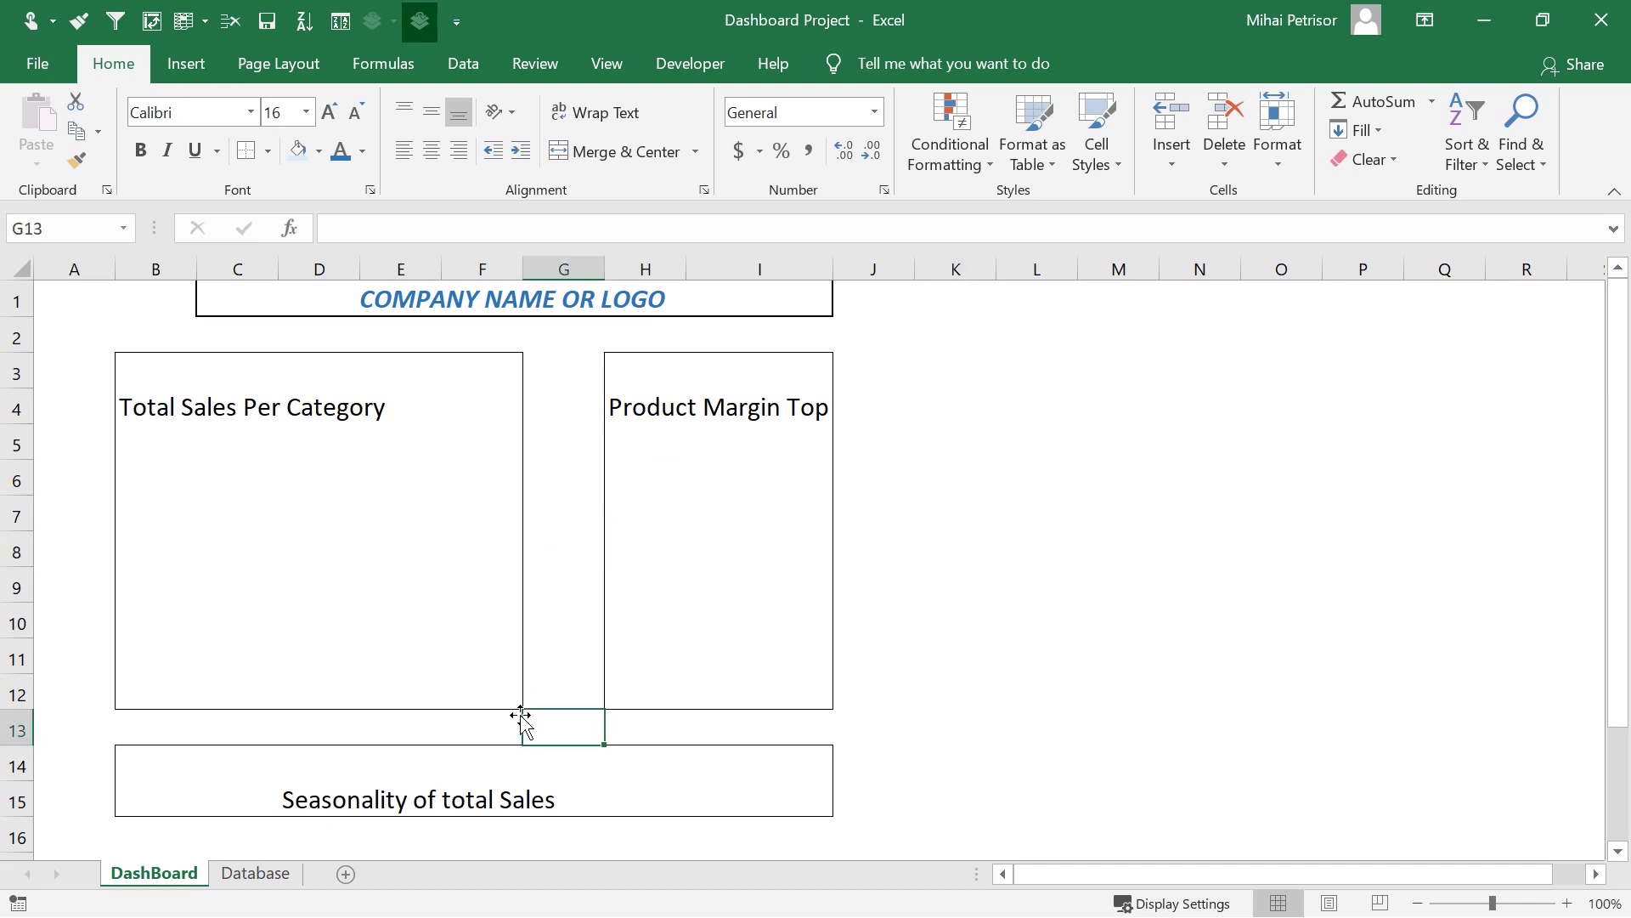
left_click(95, 301)
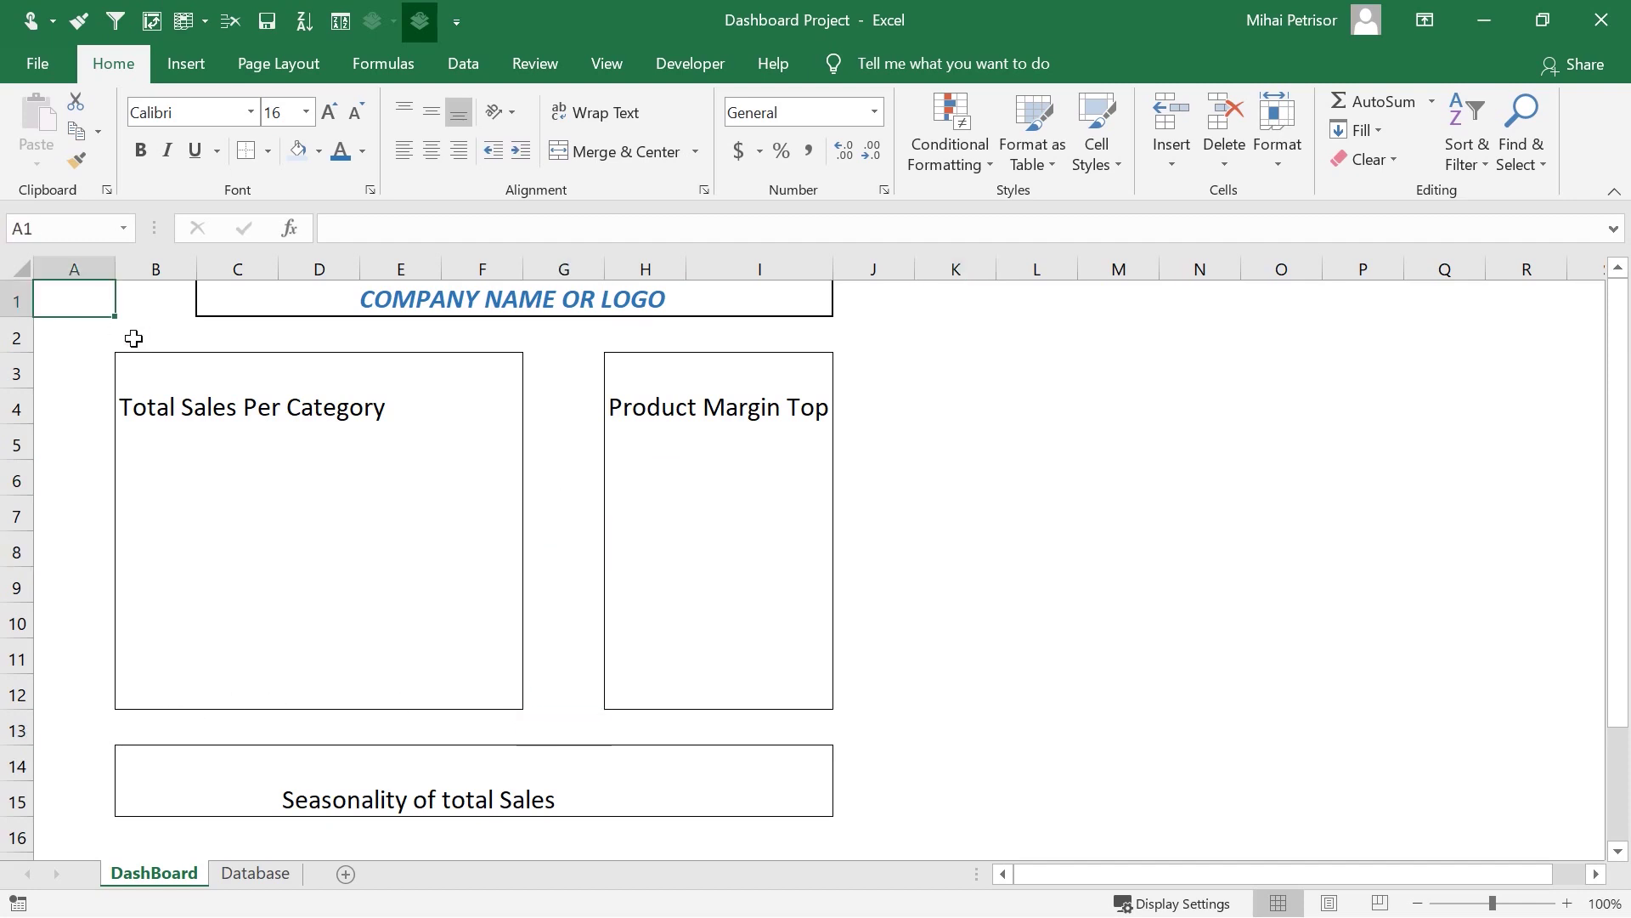
left_click(885, 563)
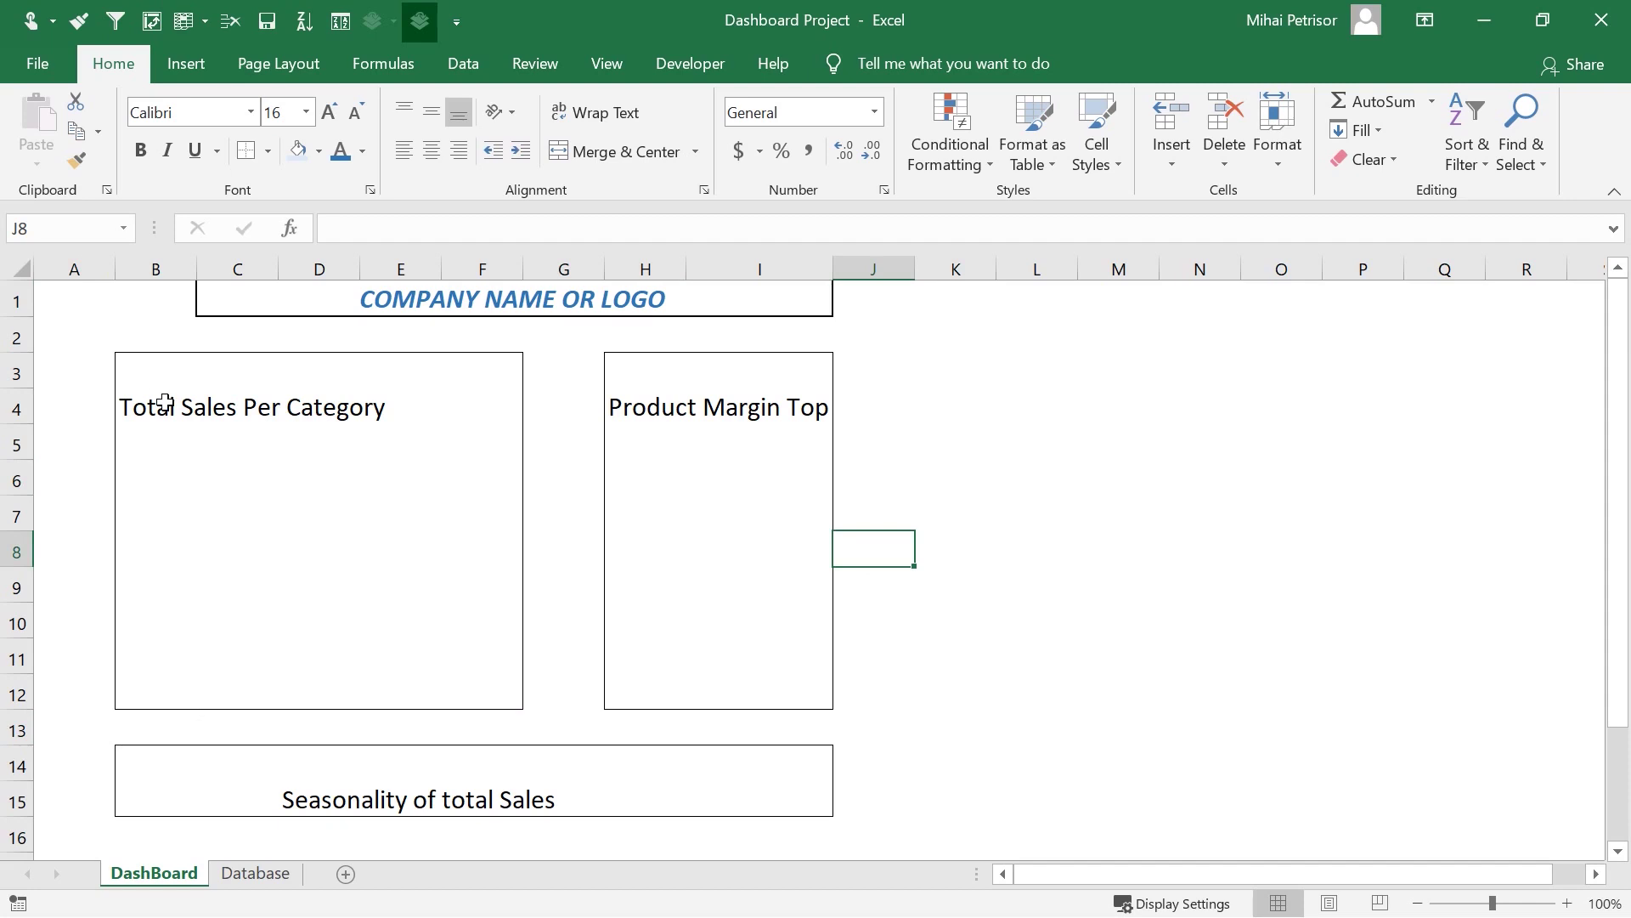
left_click(544, 546)
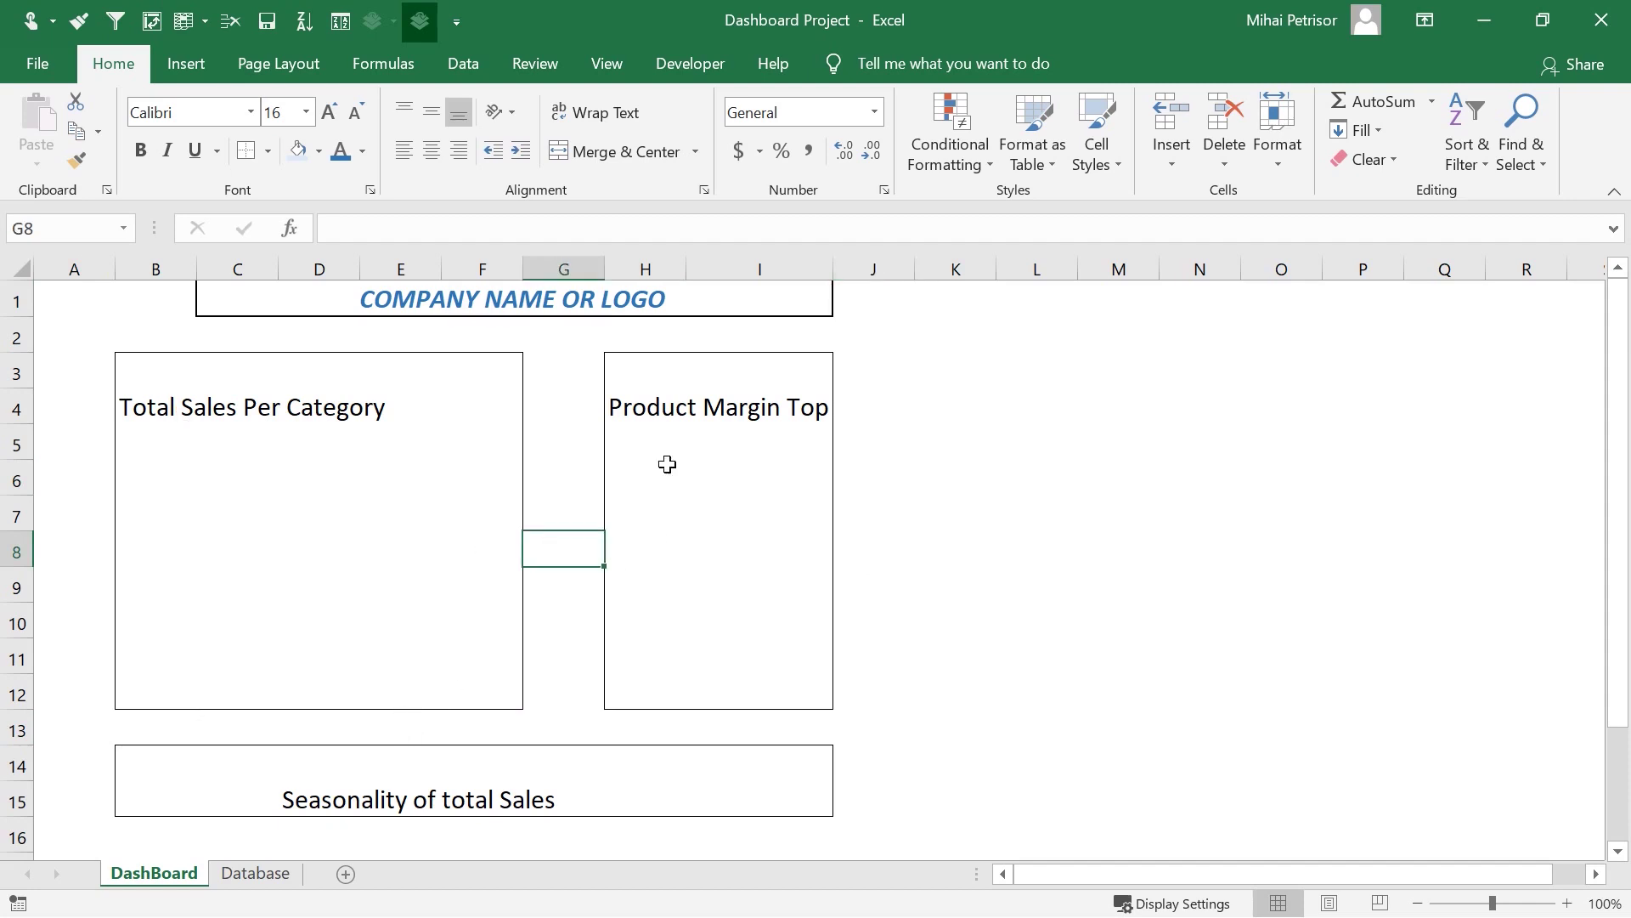
- Examine the Product Margin Top label and the spacing around the DashBoard boxes, and return to the Database sheet
left_click(651, 404)
left_click(789, 409)
left_click(659, 411)
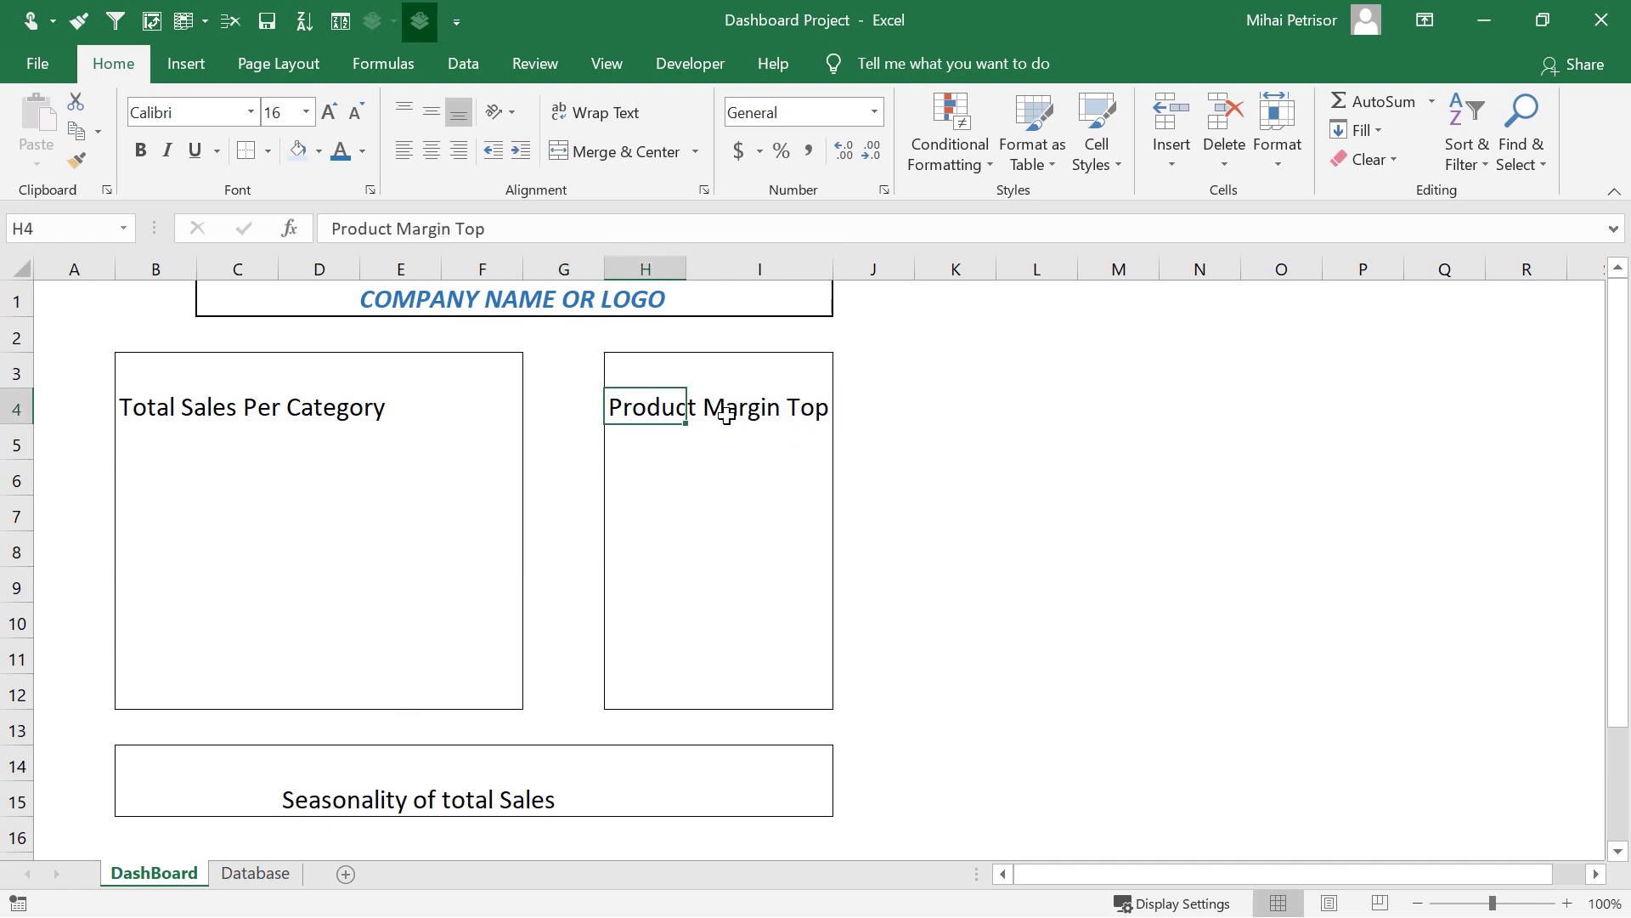
left_click(824, 414)
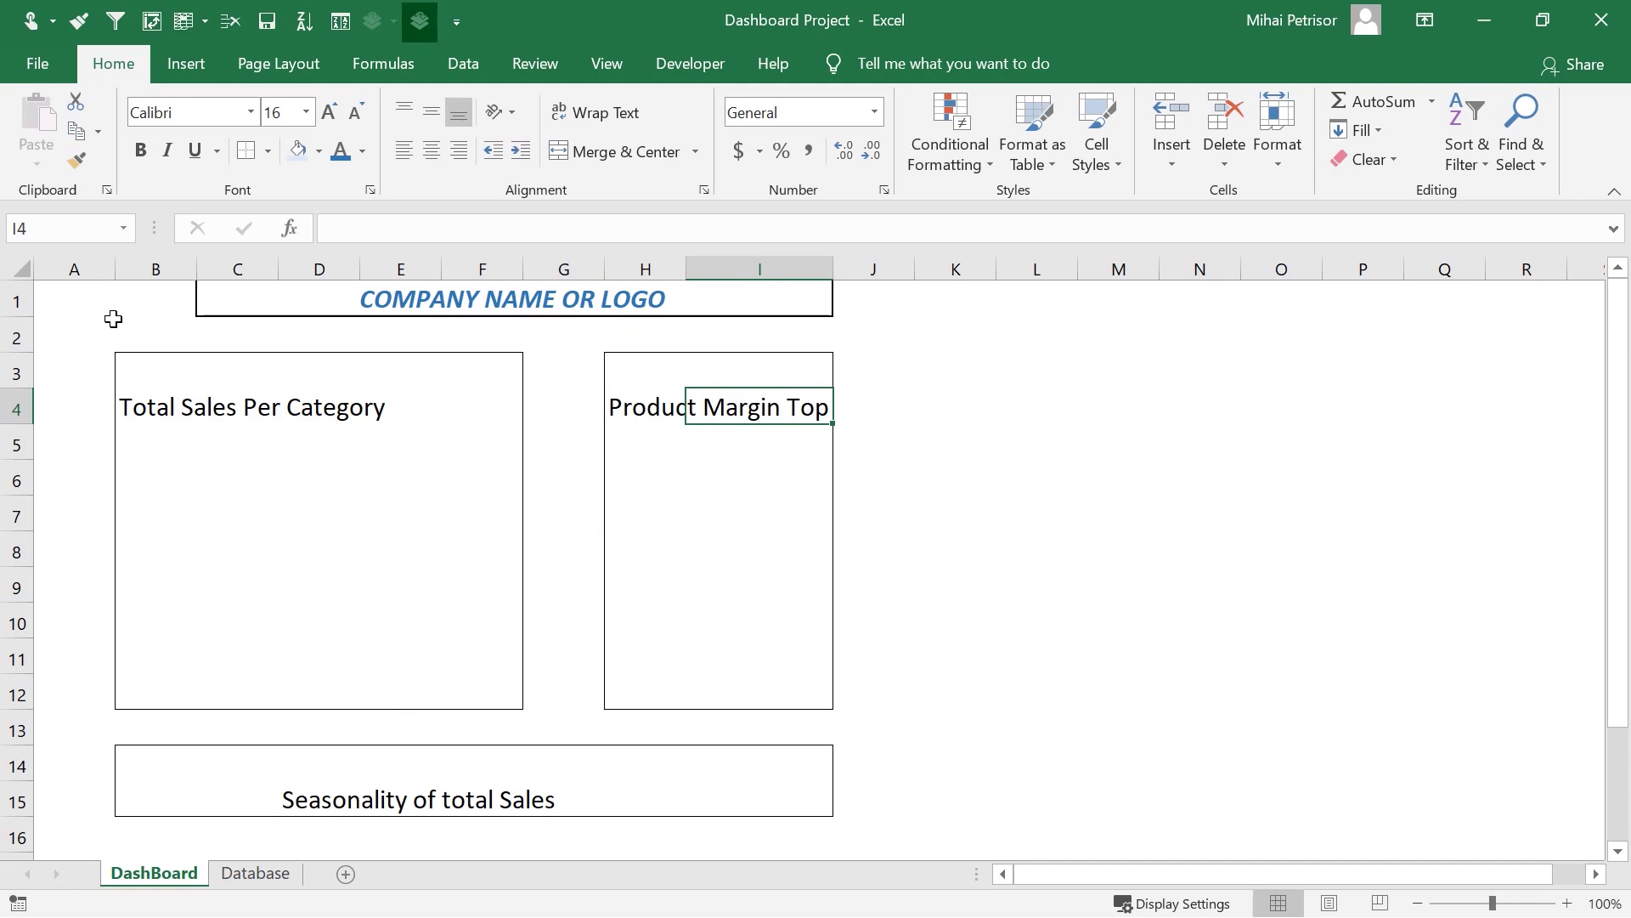
left_click(89, 312)
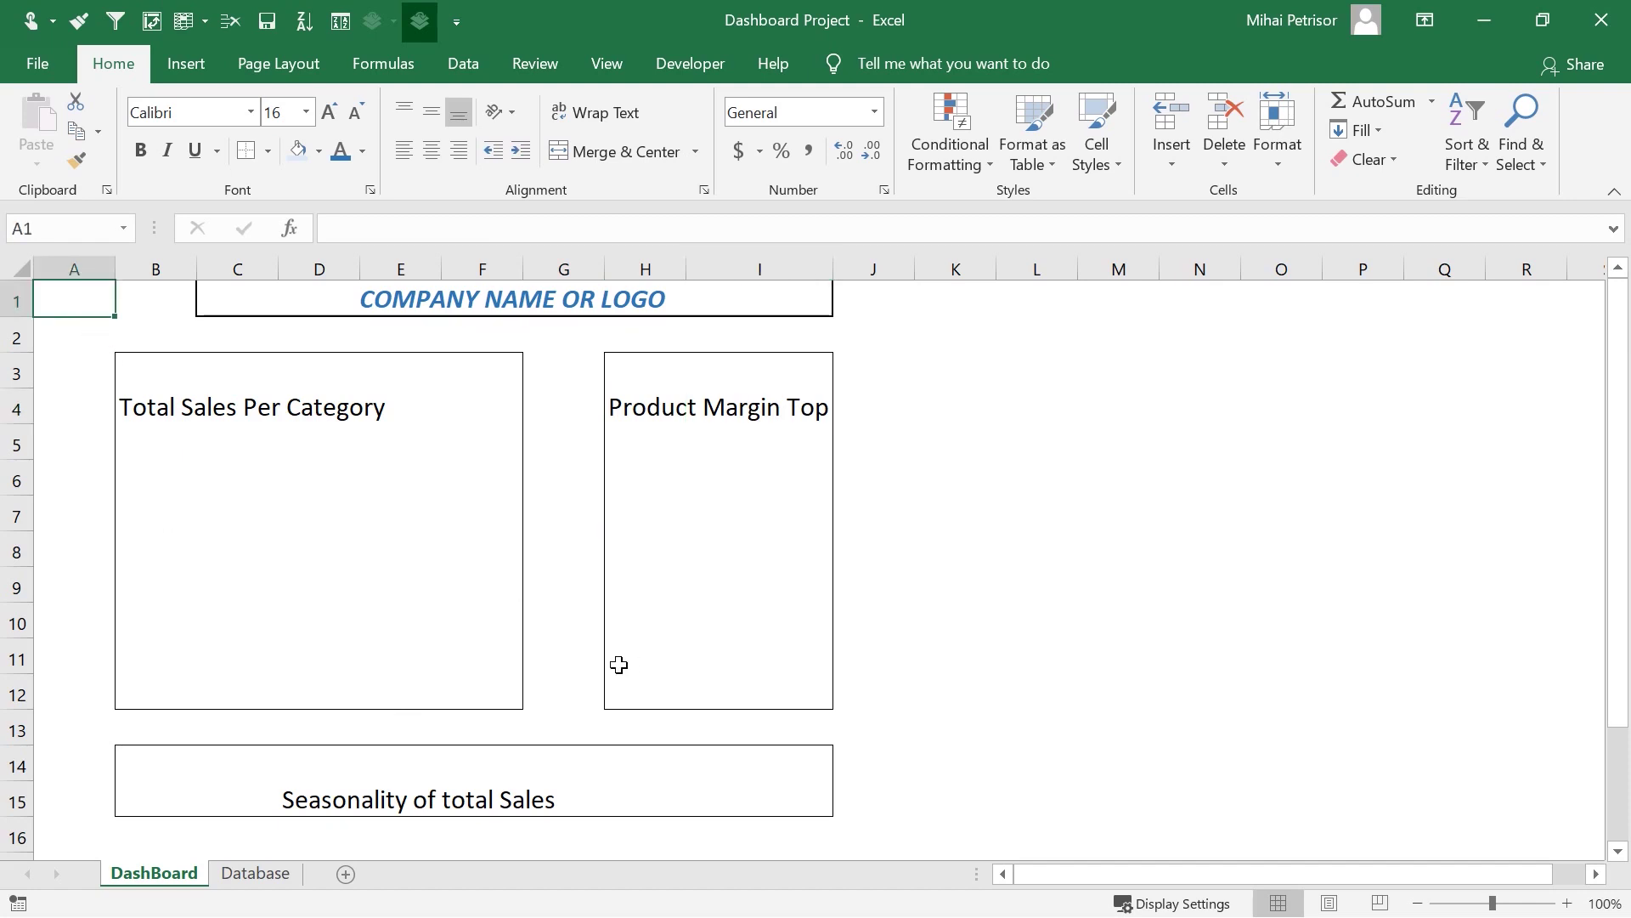
left_click(563, 704)
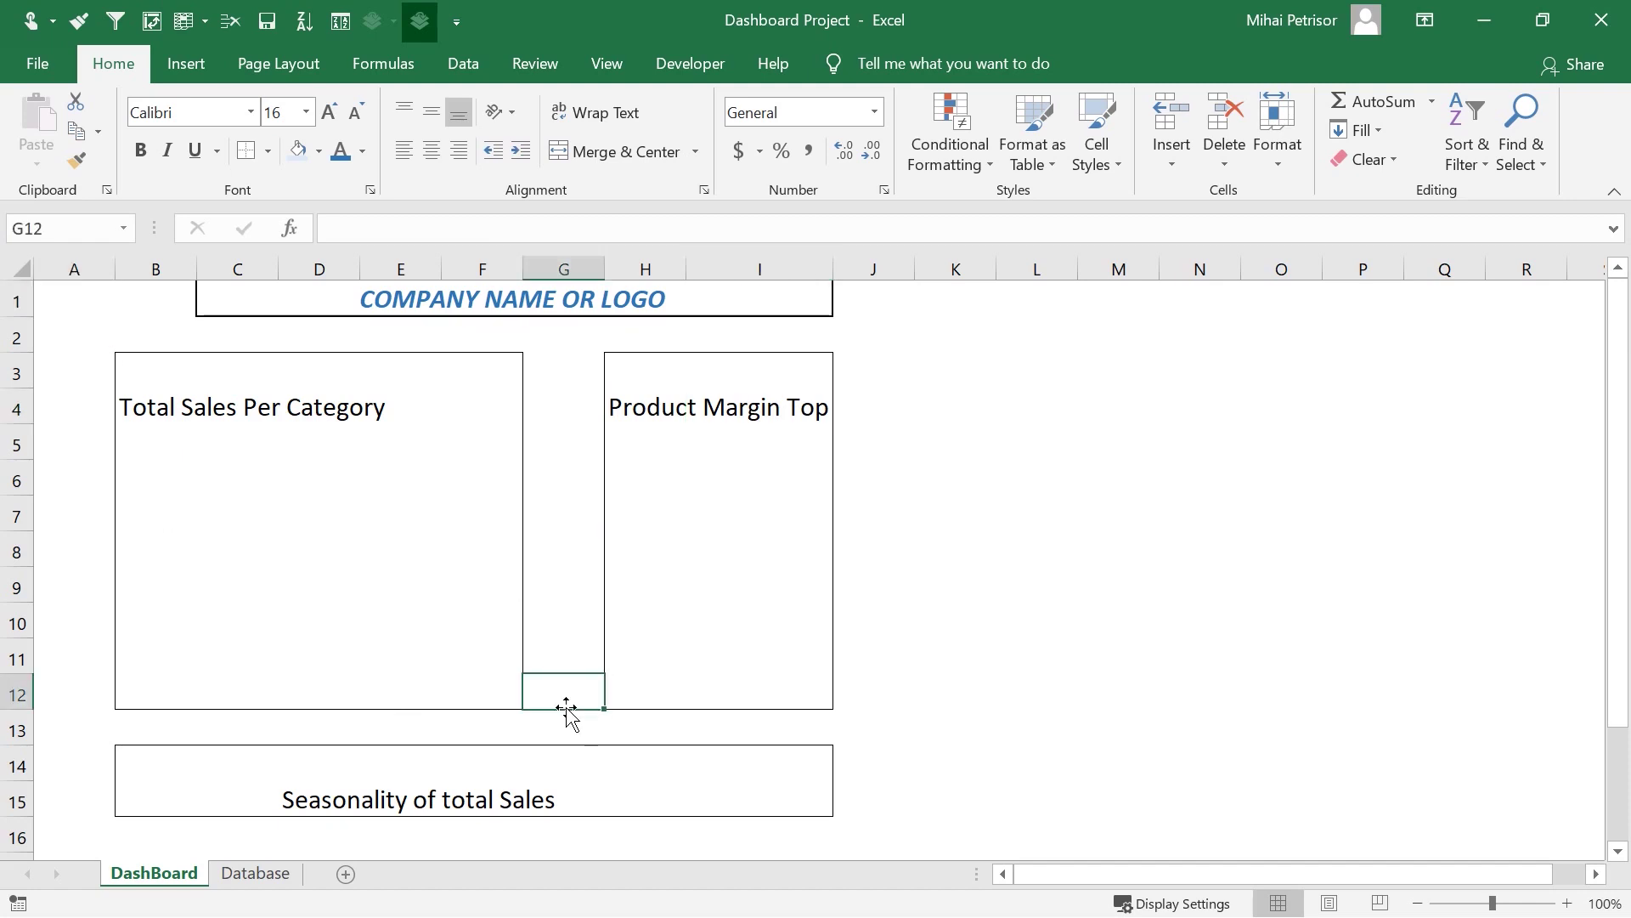
left_click(717, 344)
left_click(652, 334)
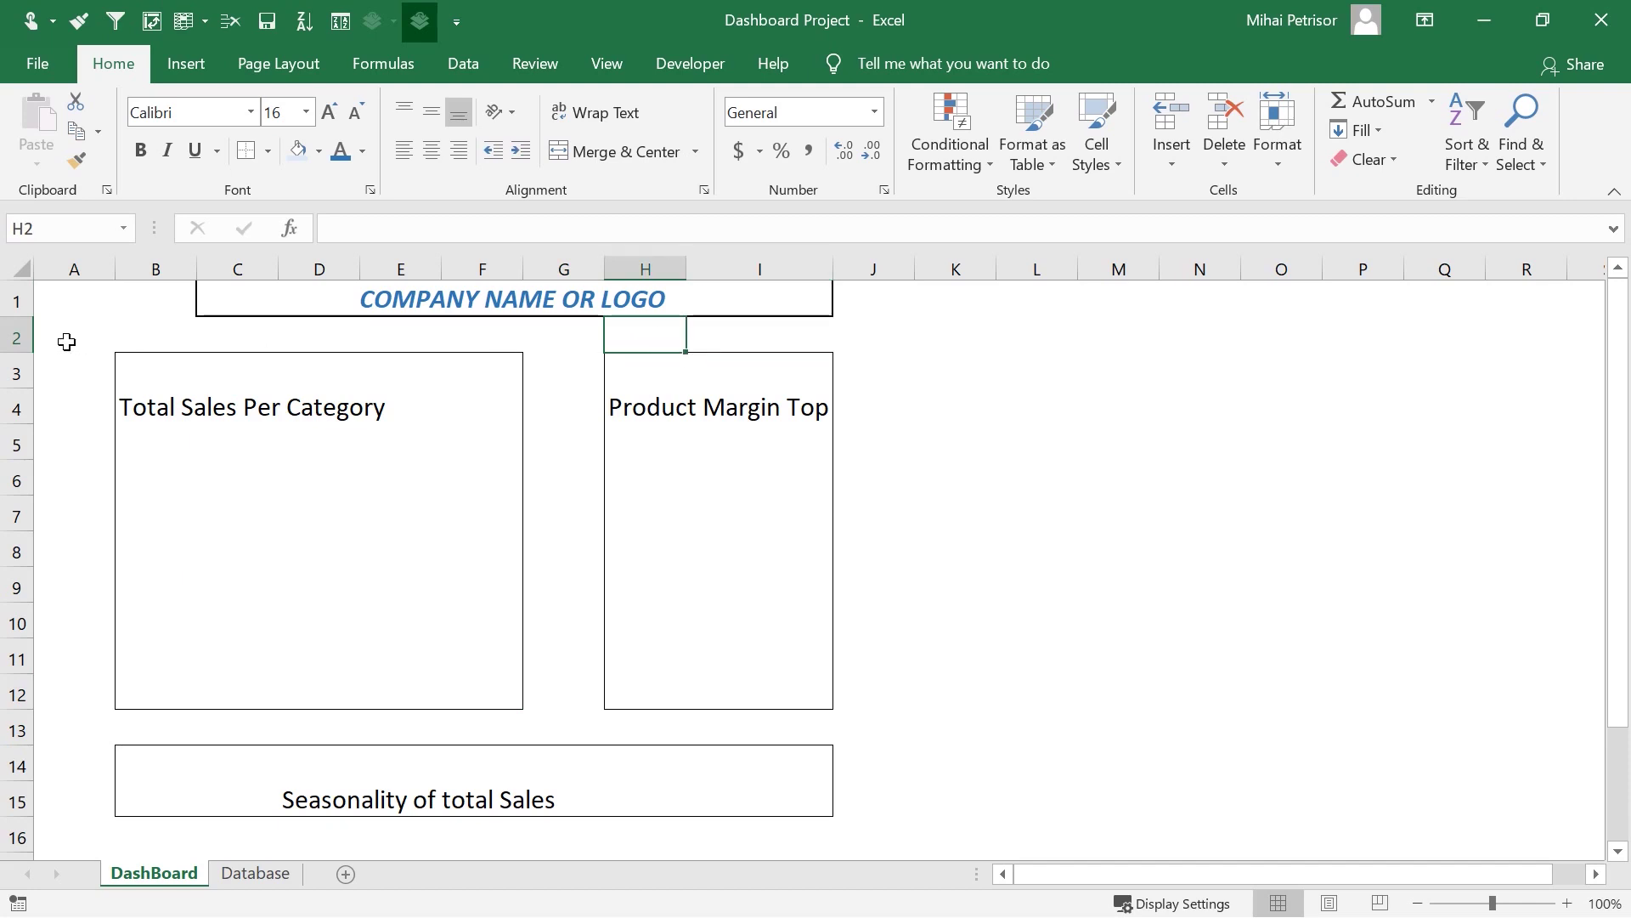
left_click(761, 335)
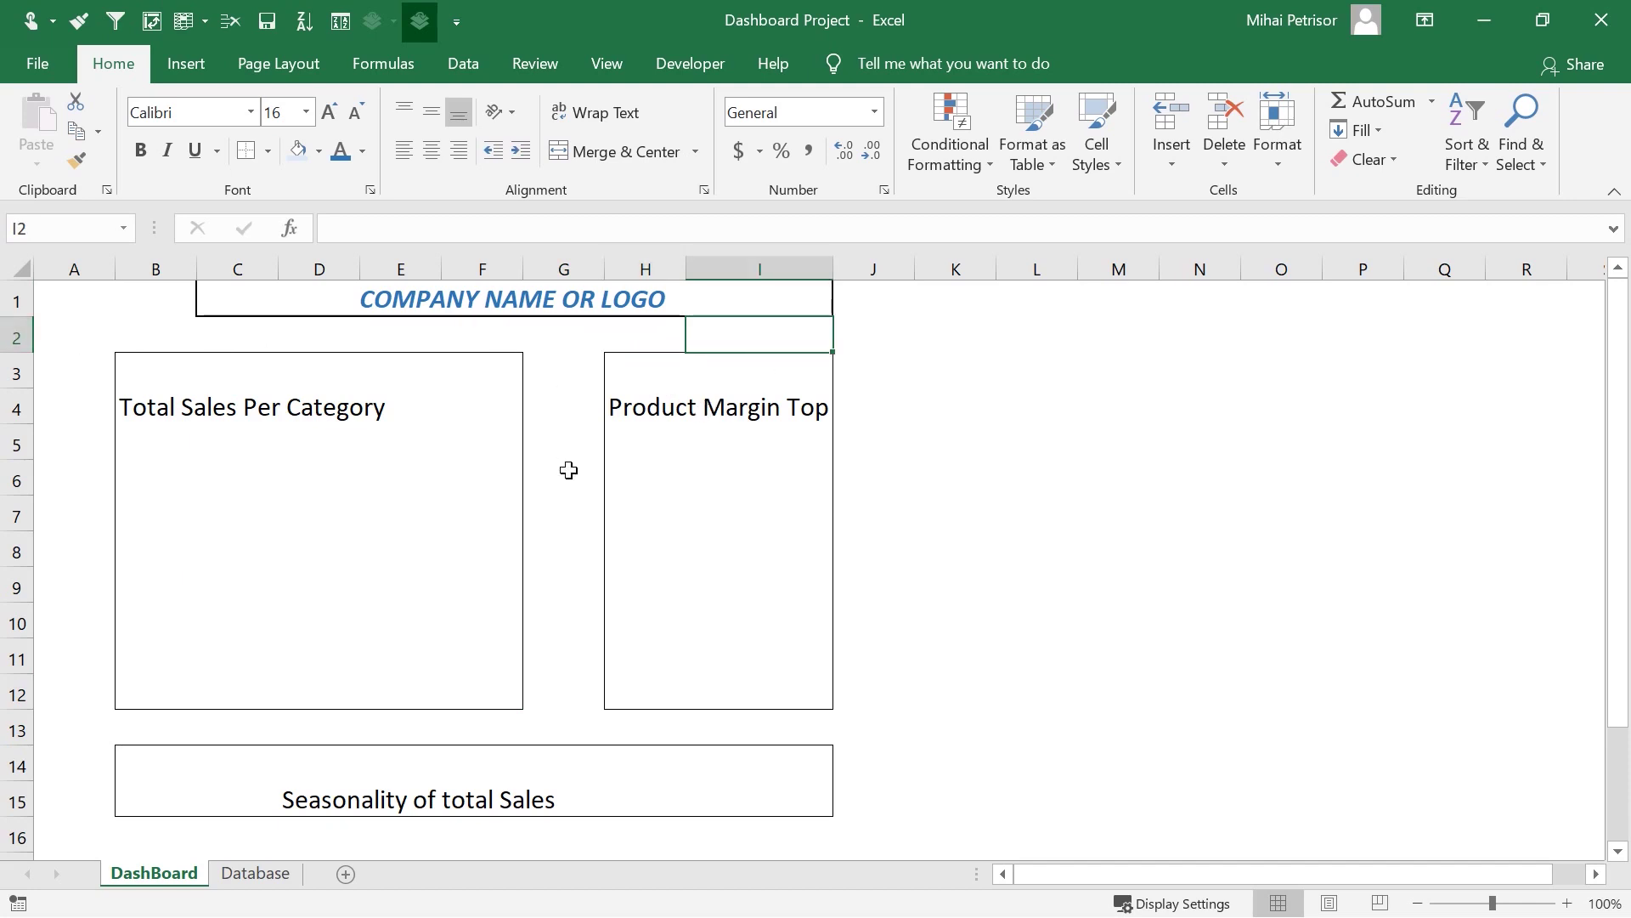
left_click(659, 478)
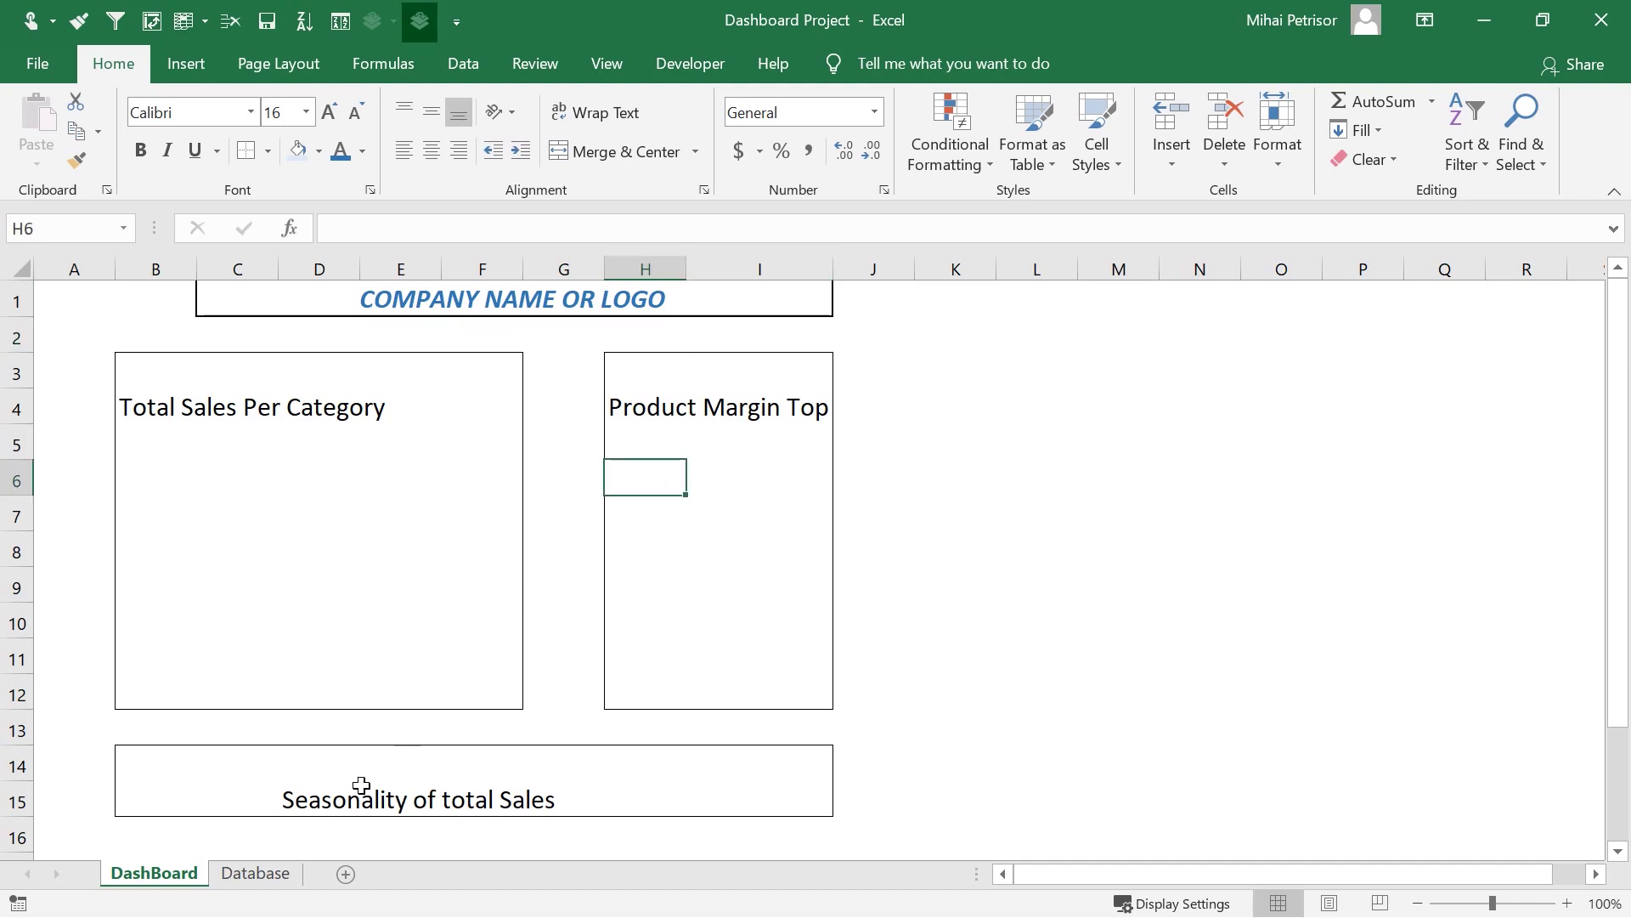
left_click(278, 864)
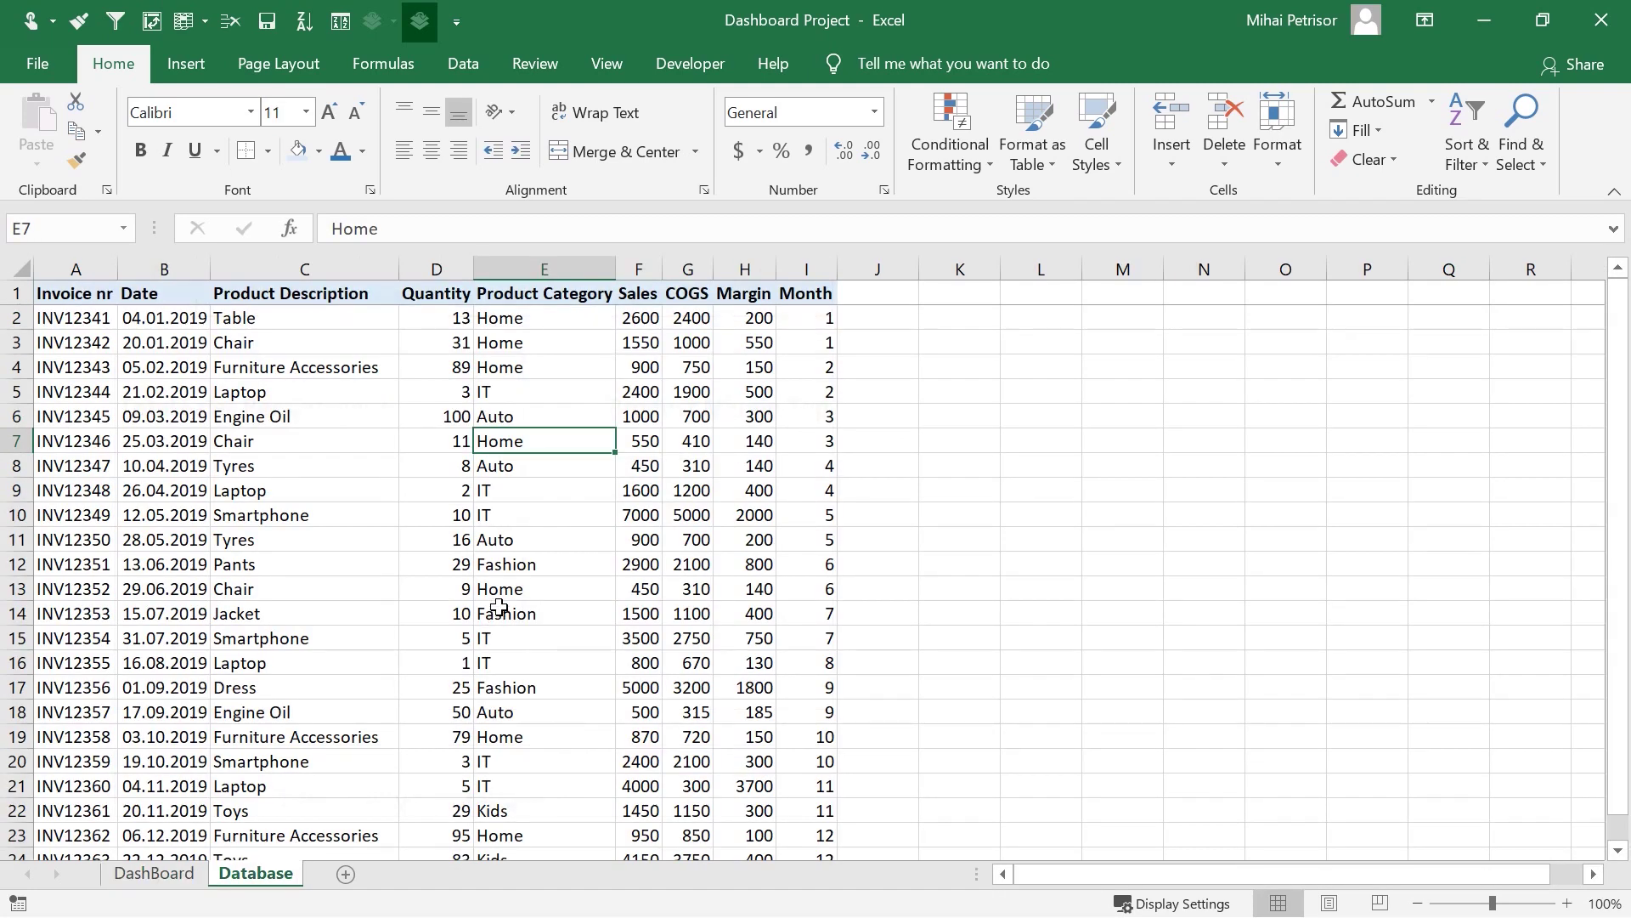